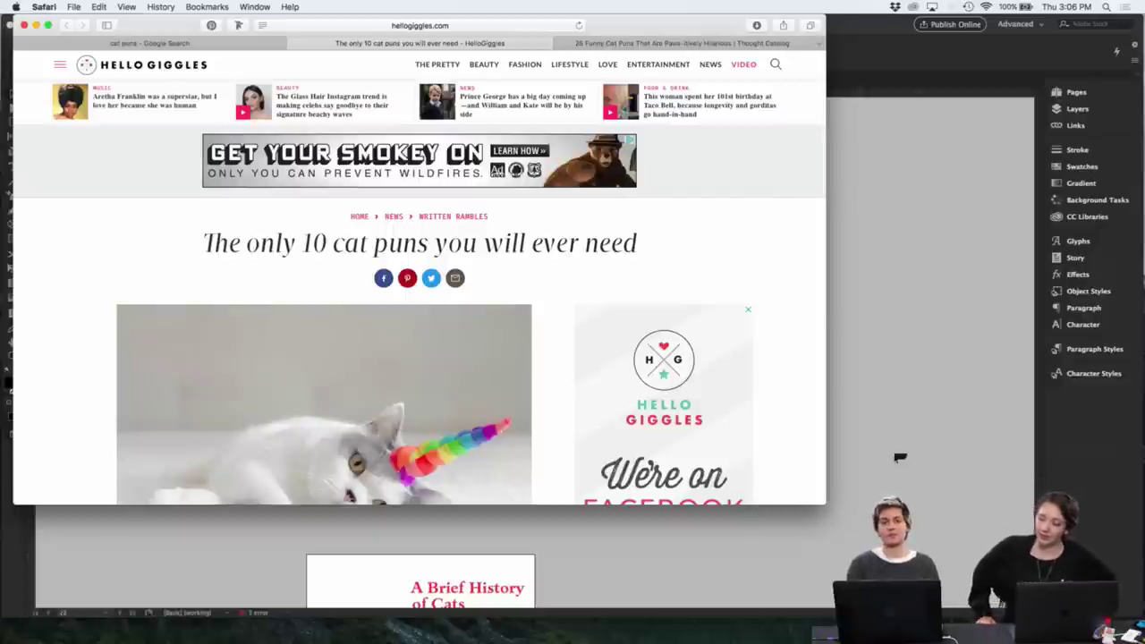
- Switch from Safari to the Copycat.indd zine layout in InDesign
key("super+Tab")
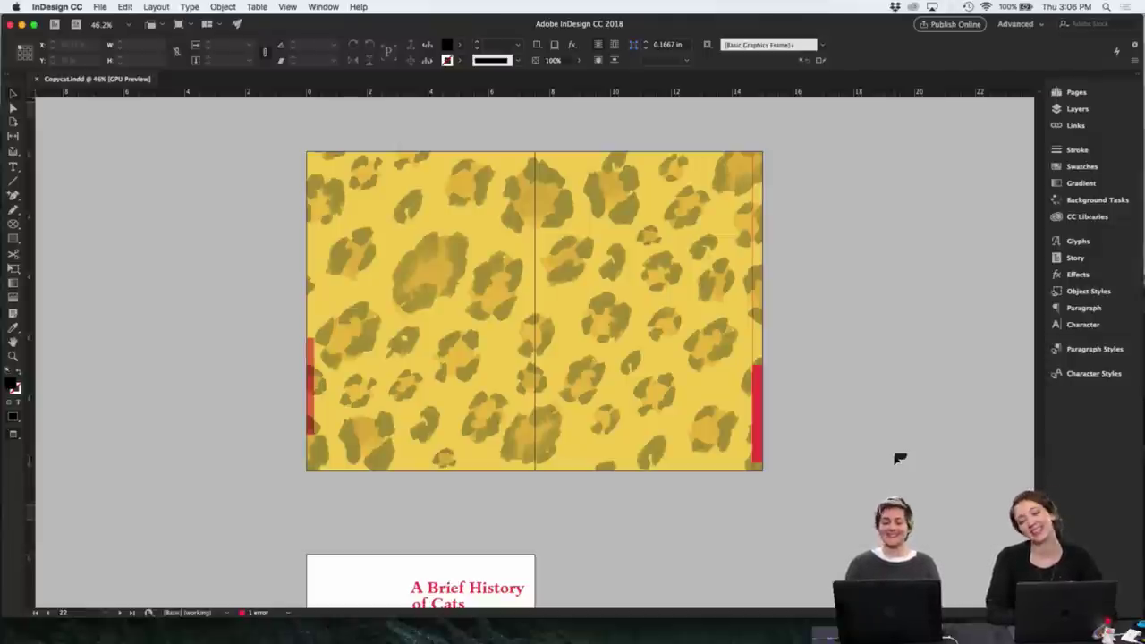
- Scroll up and down through the zine, settling on the leopard-print spread on pages 2–3
scroll(859, 454, "up", 20)
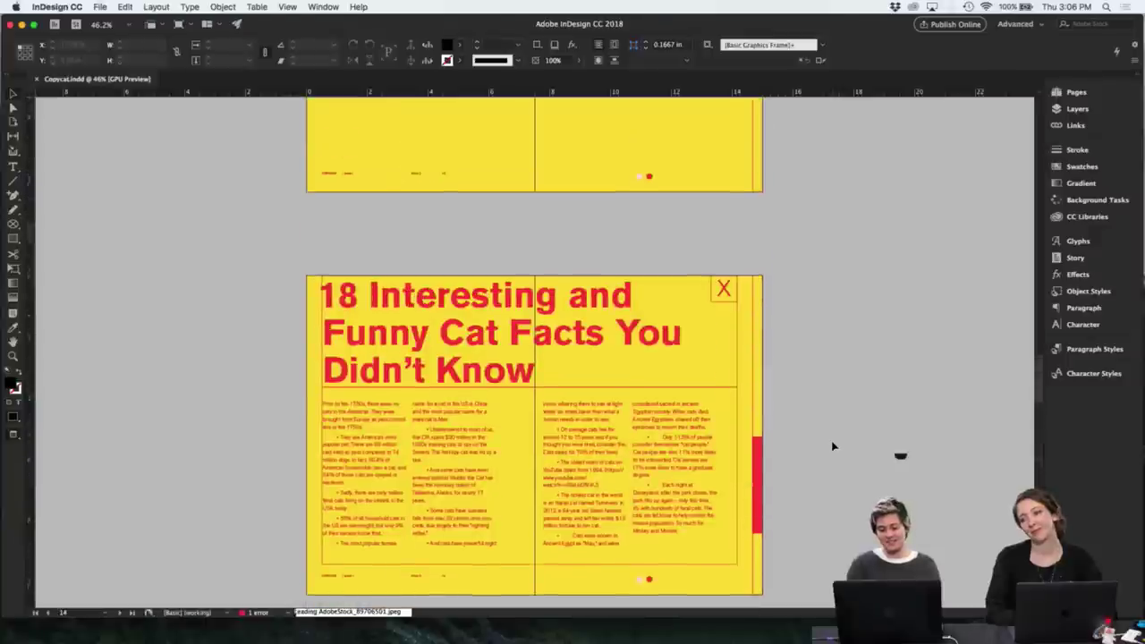
scroll(832, 446, "down", 20)
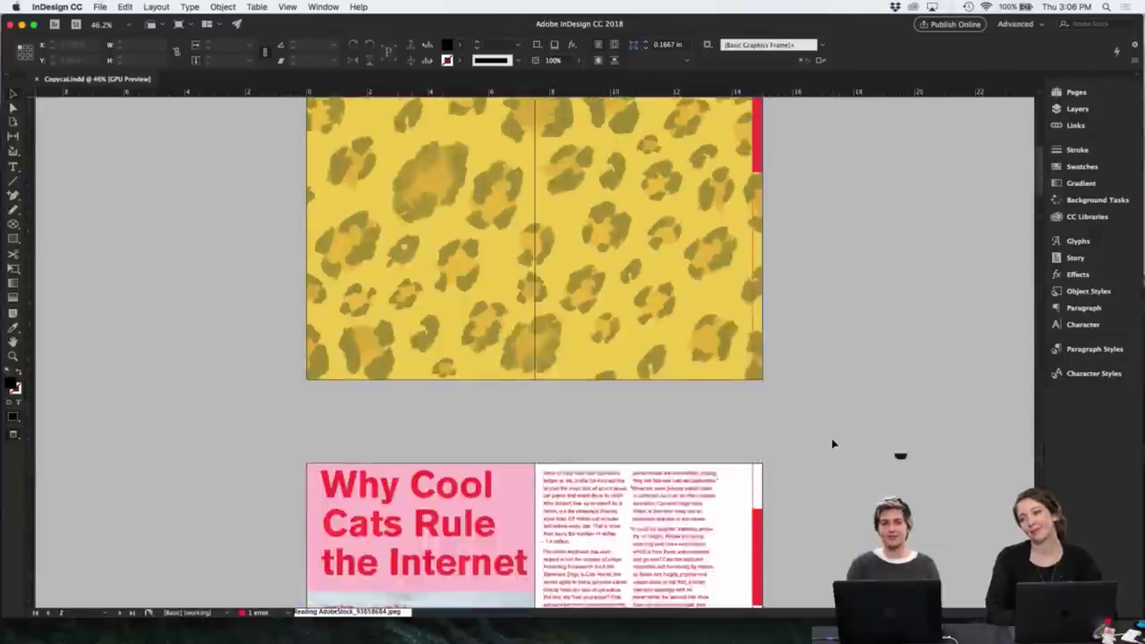
scroll(832, 445, "up", 5)
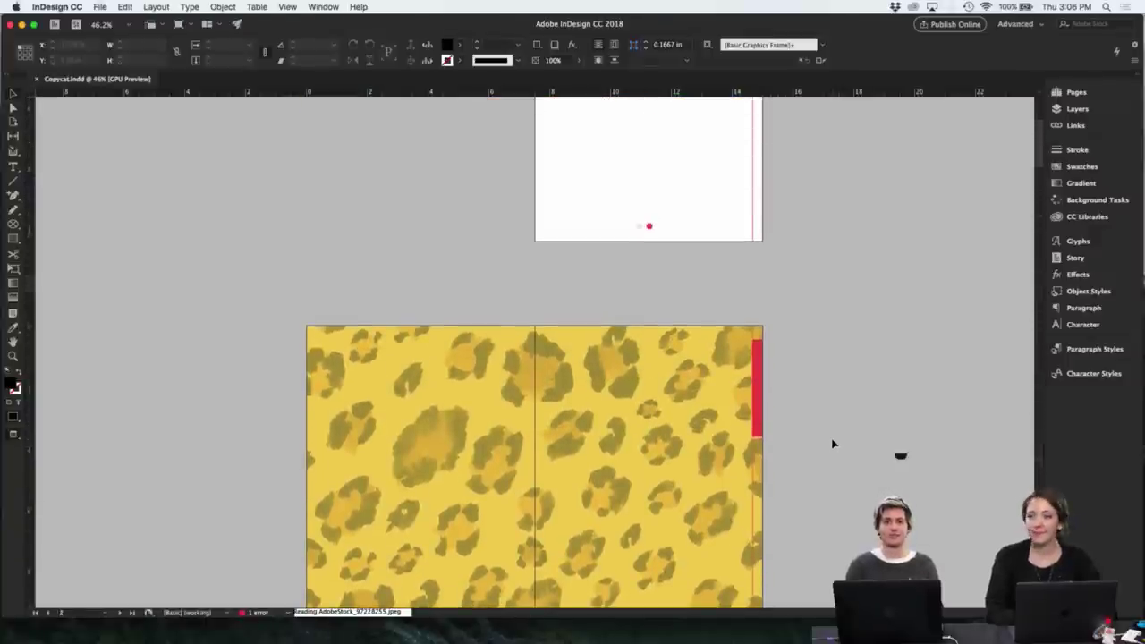
scroll(832, 444, "down", 12)
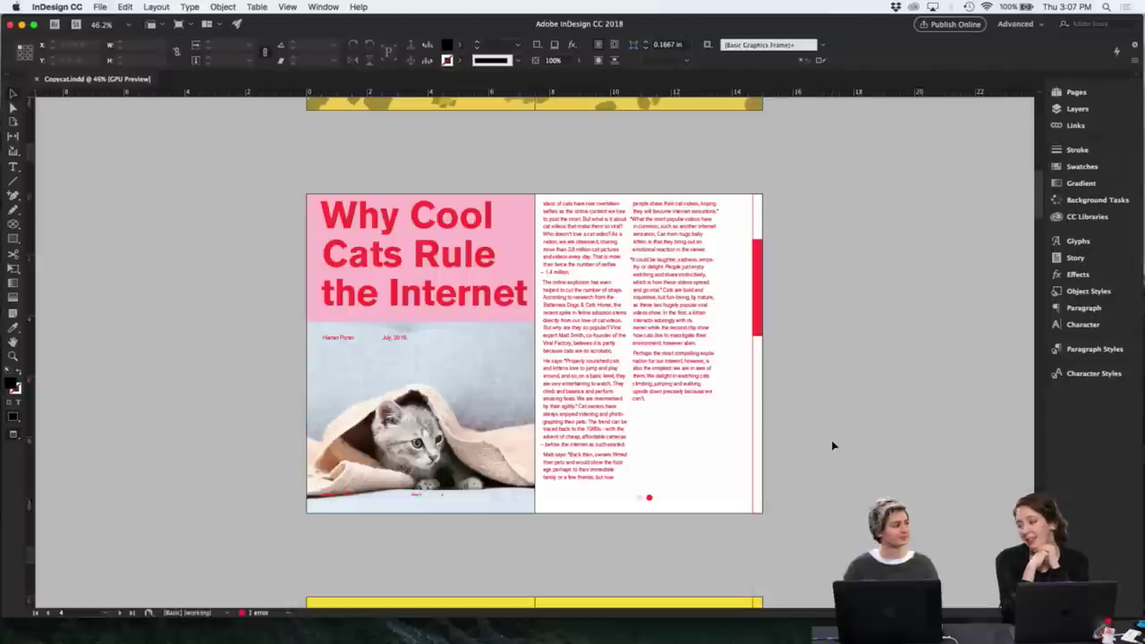
scroll(812, 338, "up", 10)
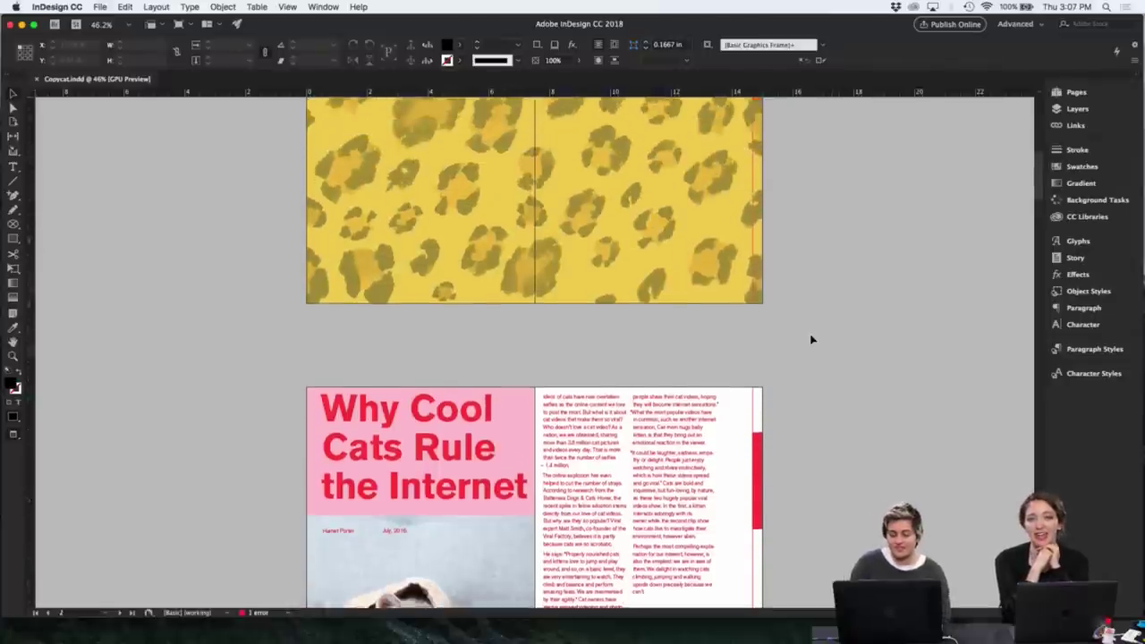
scroll(812, 338, "up", 4)
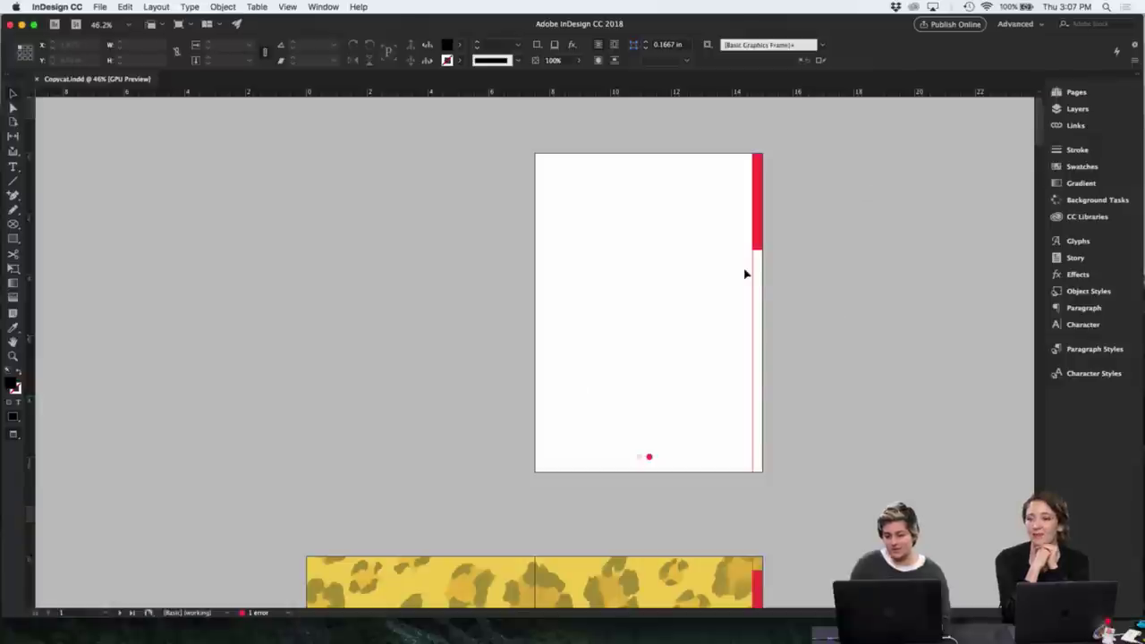
scroll(805, 281, "down", 3)
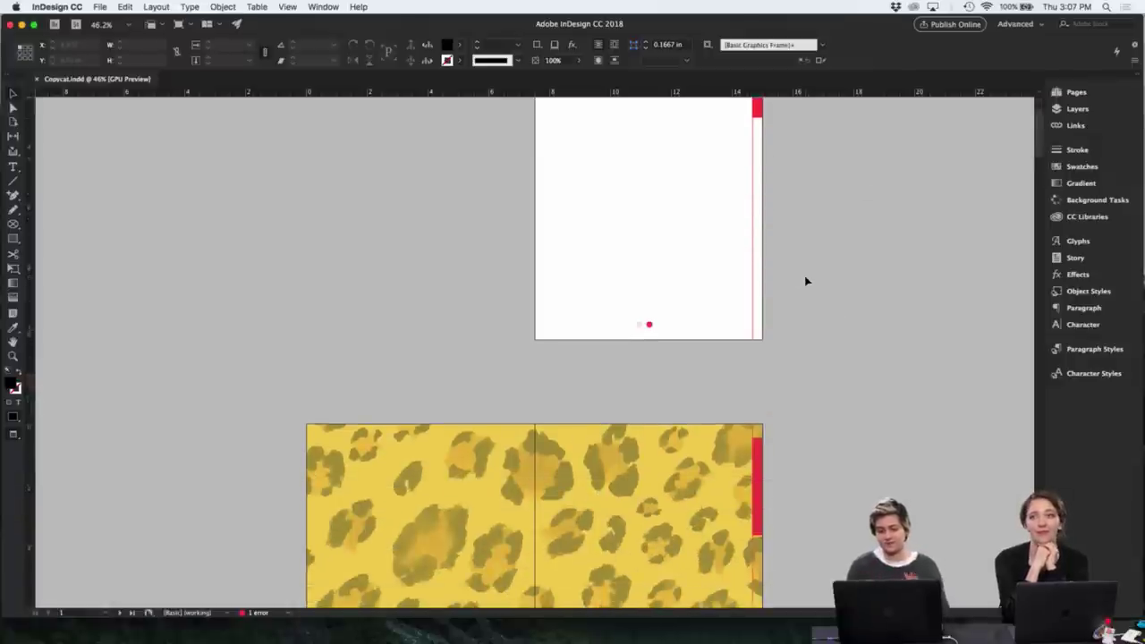
scroll(806, 280, "down", 4)
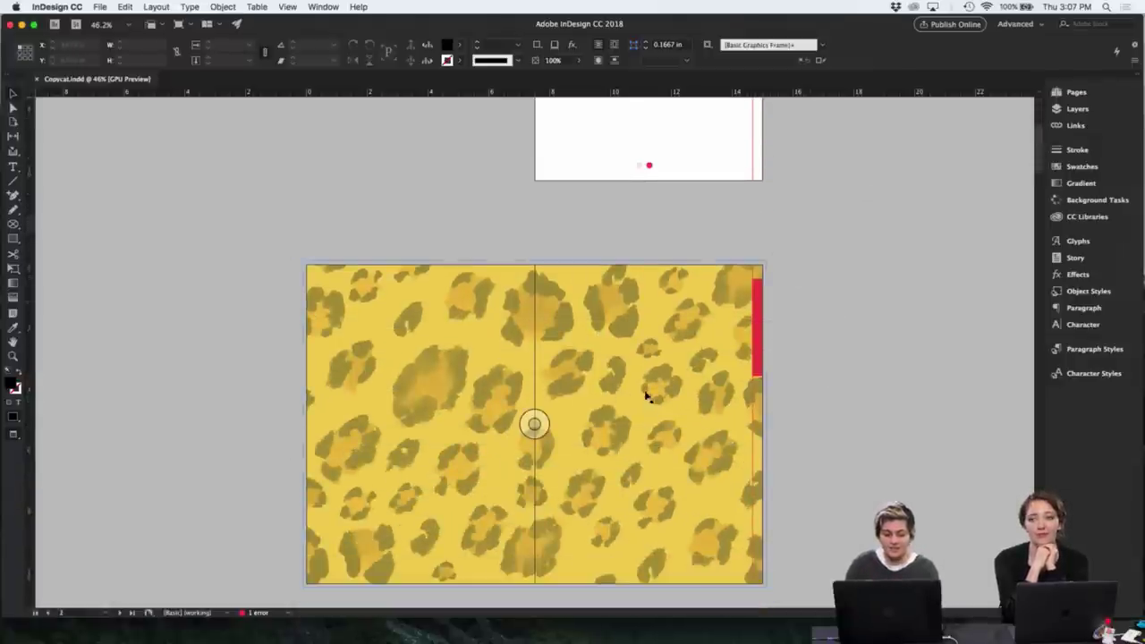
scroll(593, 368, "down", 1)
scroll(593, 368, "down", 2)
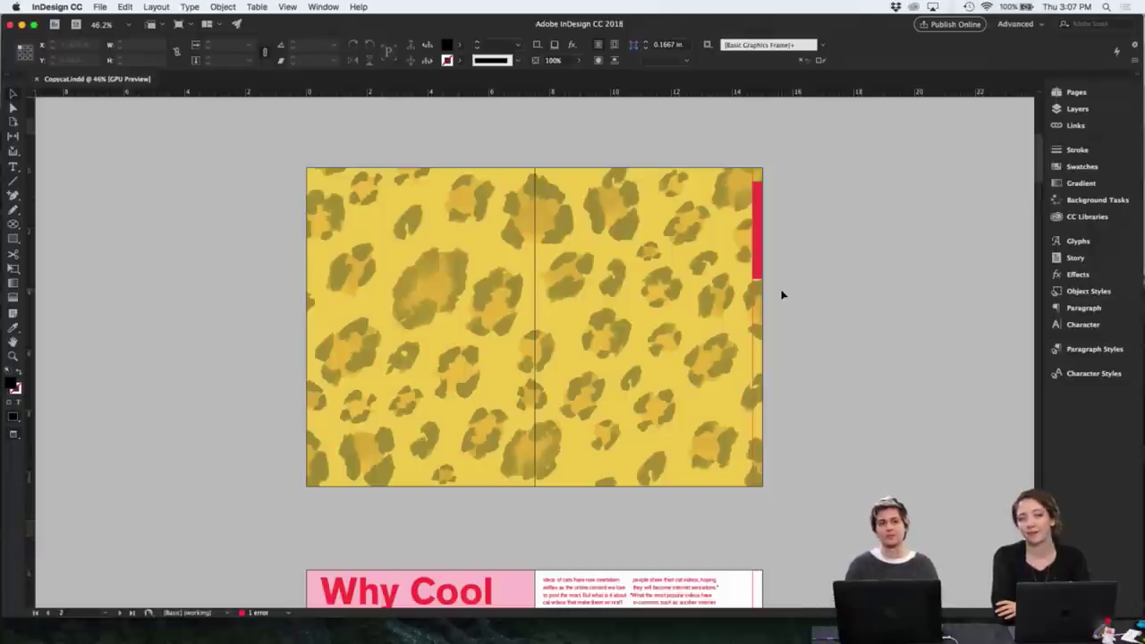
- Scroll down past the Cats in Paintings and Puns spreads to the yellow cat-facts spread
scroll(781, 295, "down", 10)
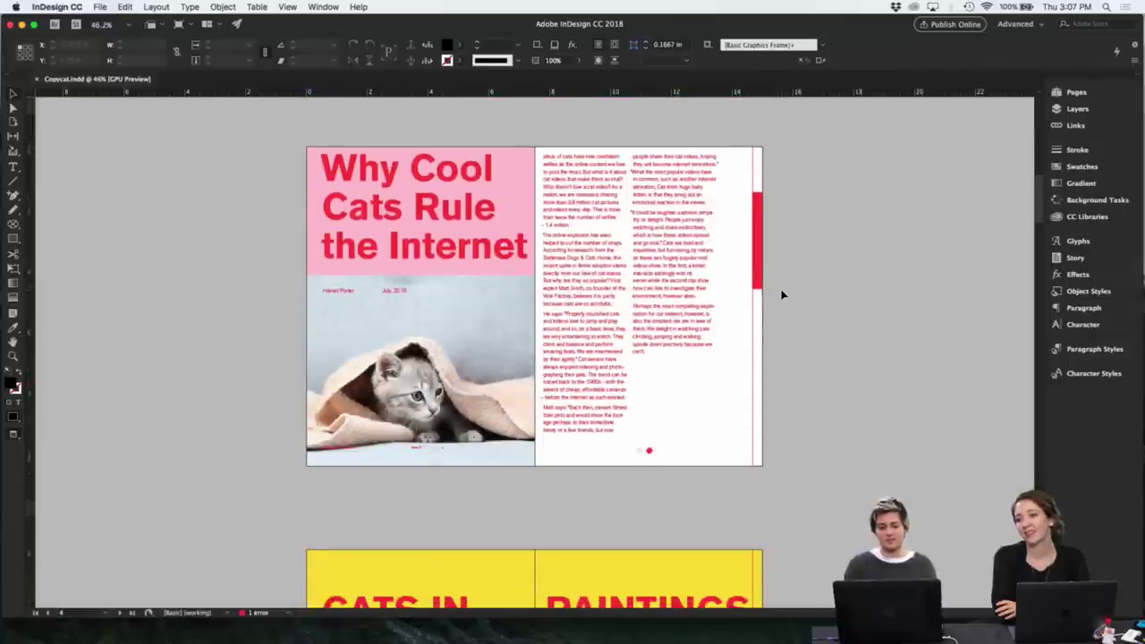
scroll(781, 295, "down", 10)
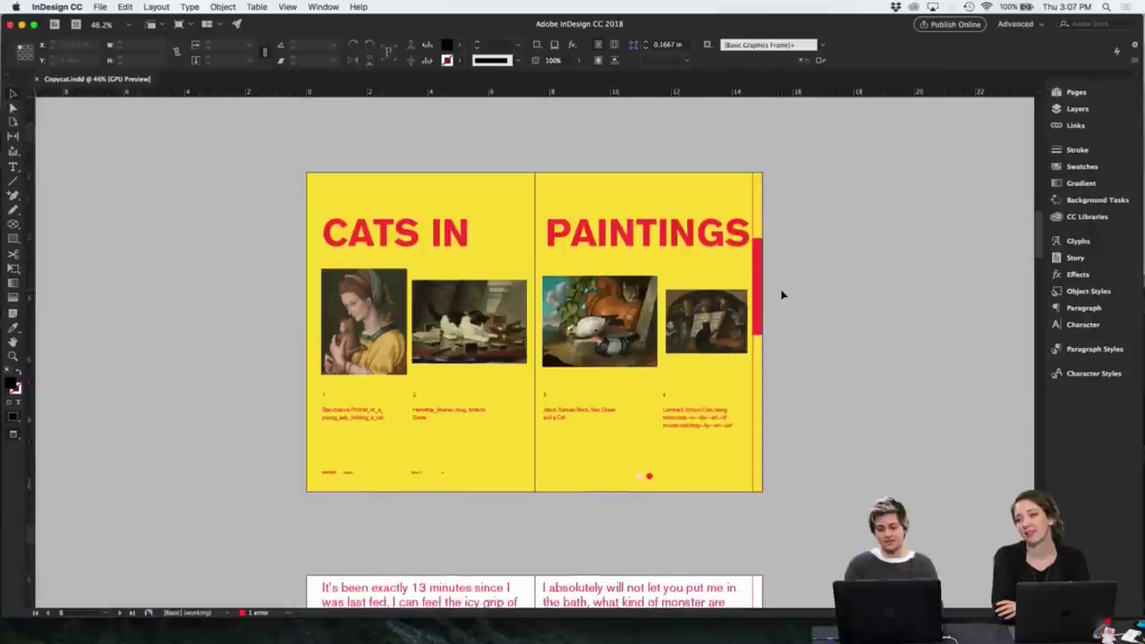
scroll(781, 294, "down", 3)
scroll(781, 294, "down", 1)
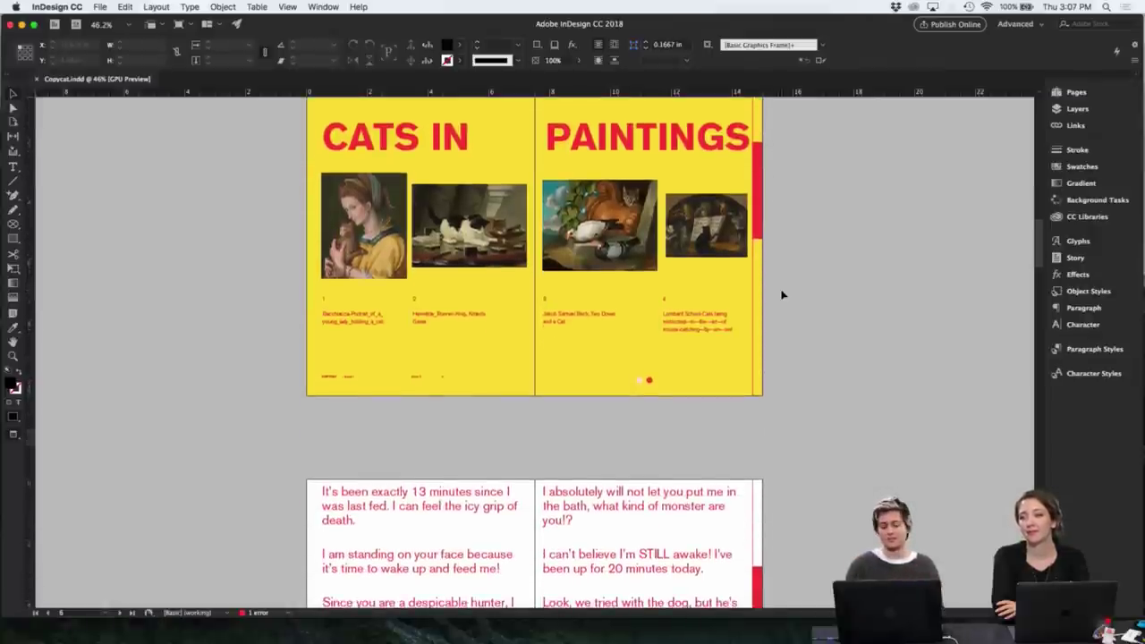
scroll(781, 294, "down", 8)
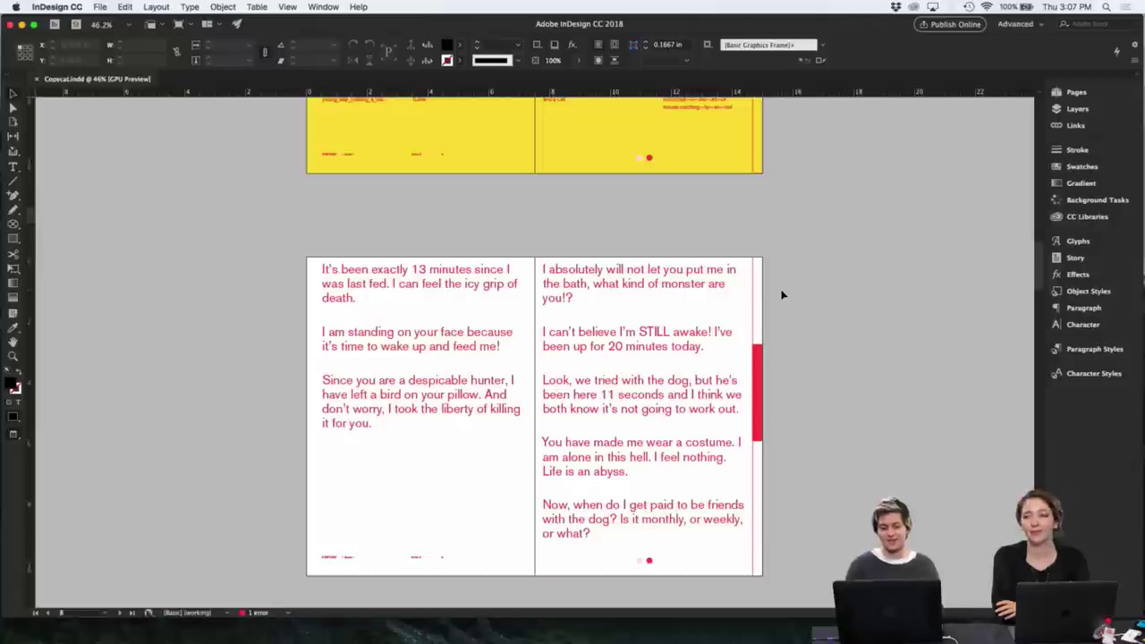
scroll(781, 294, "down", 4)
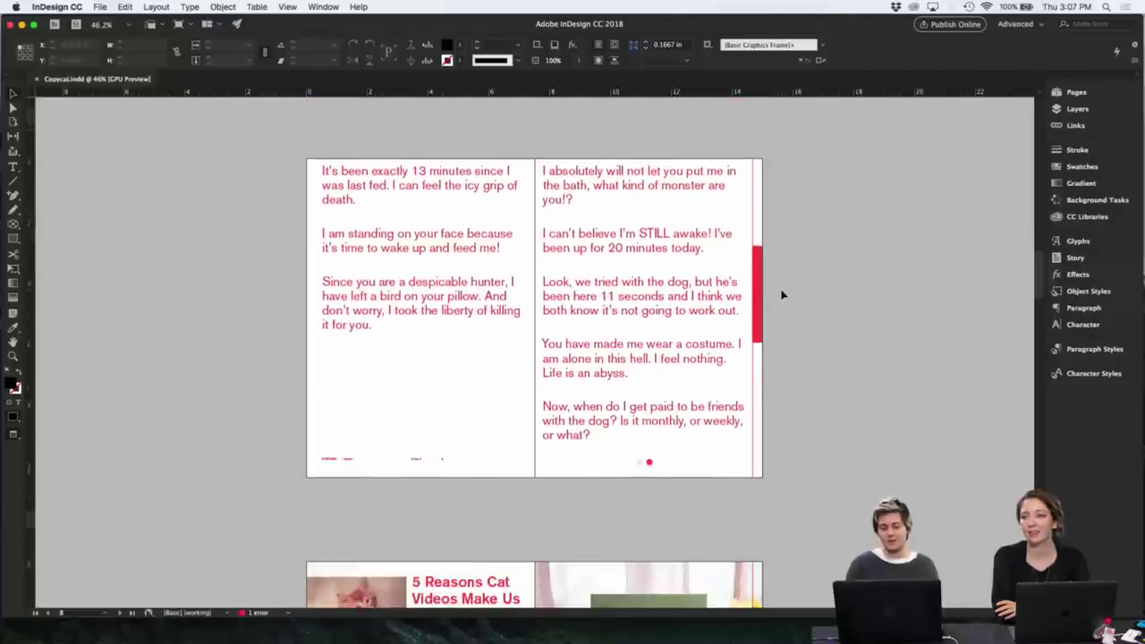
scroll(781, 295, "down", 3)
scroll(781, 295, "down", 10)
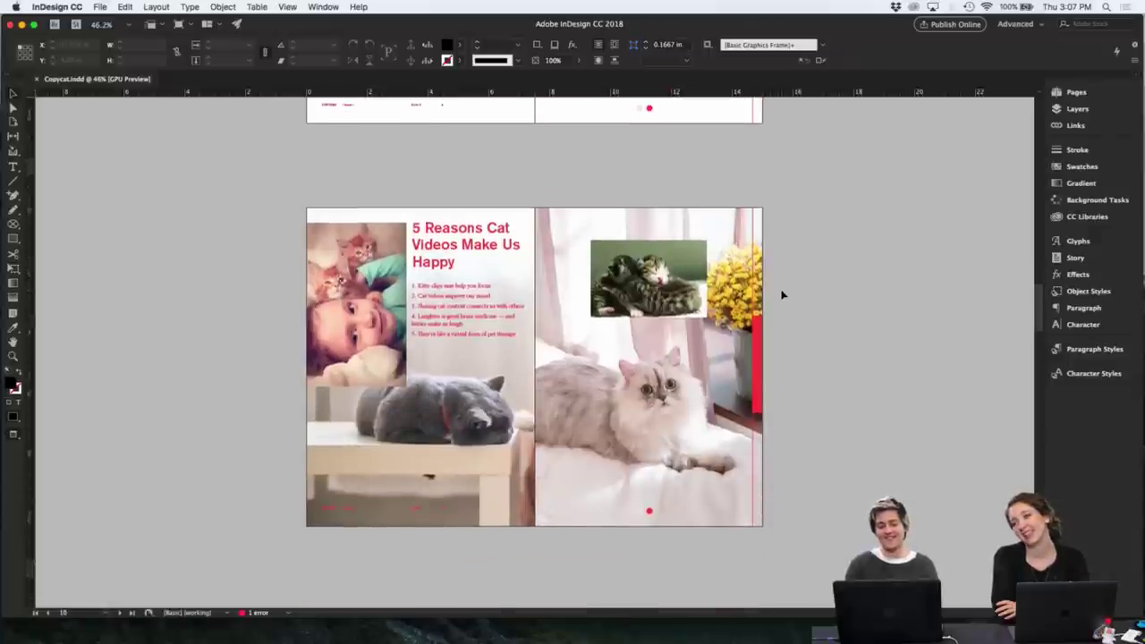
scroll(781, 294, "down", 10)
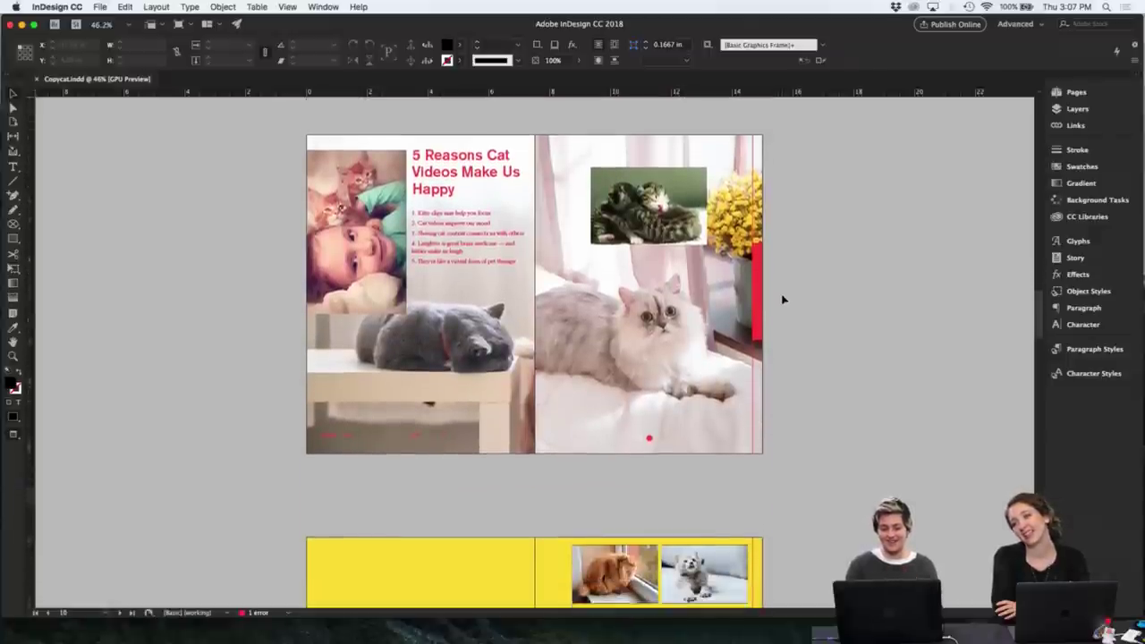
scroll(781, 300, "down", 4)
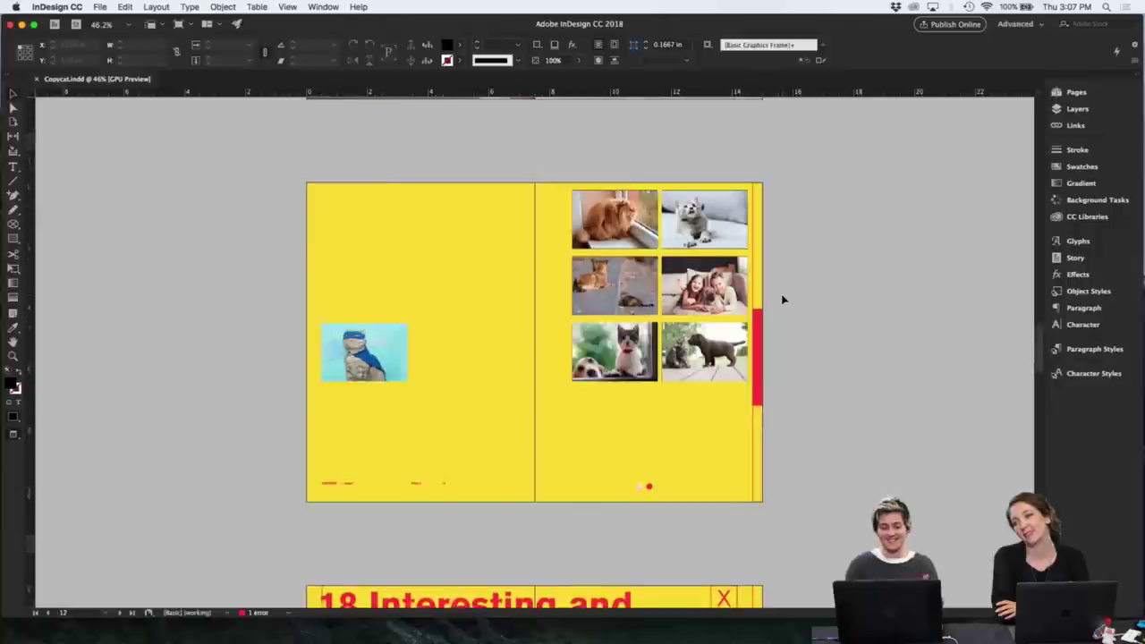
scroll(781, 300, "down", 6)
scroll(781, 300, "down", 7)
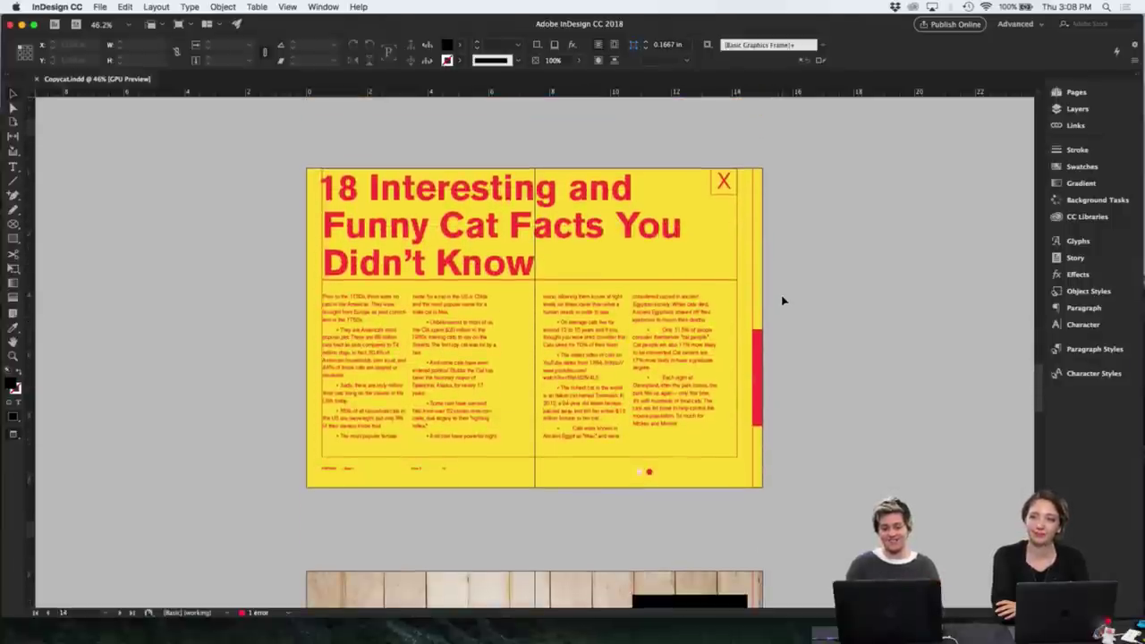
scroll(780, 301, "down", 12)
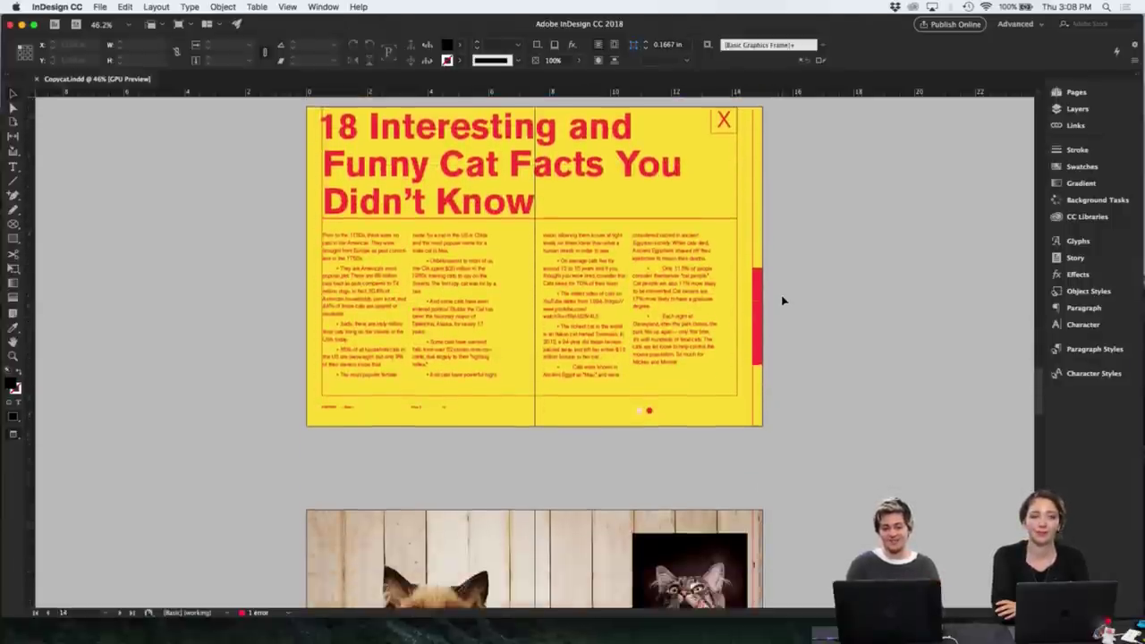
scroll(783, 301, "down", 3)
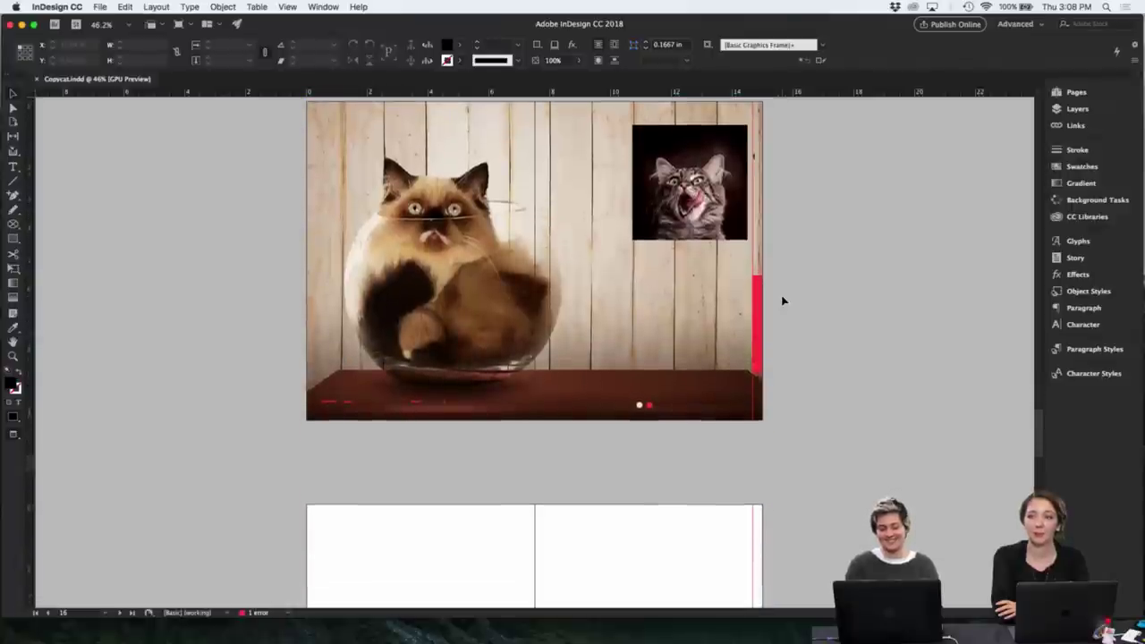
scroll(783, 301, "down", 3)
scroll(783, 300, "down", 7)
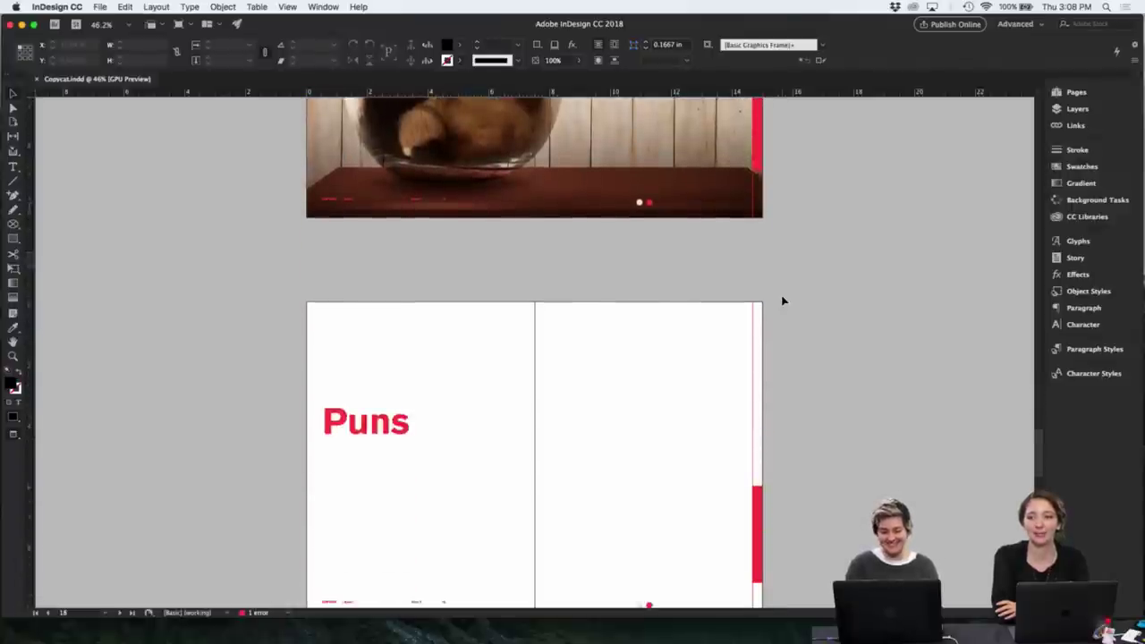
scroll(783, 301, "down", 6)
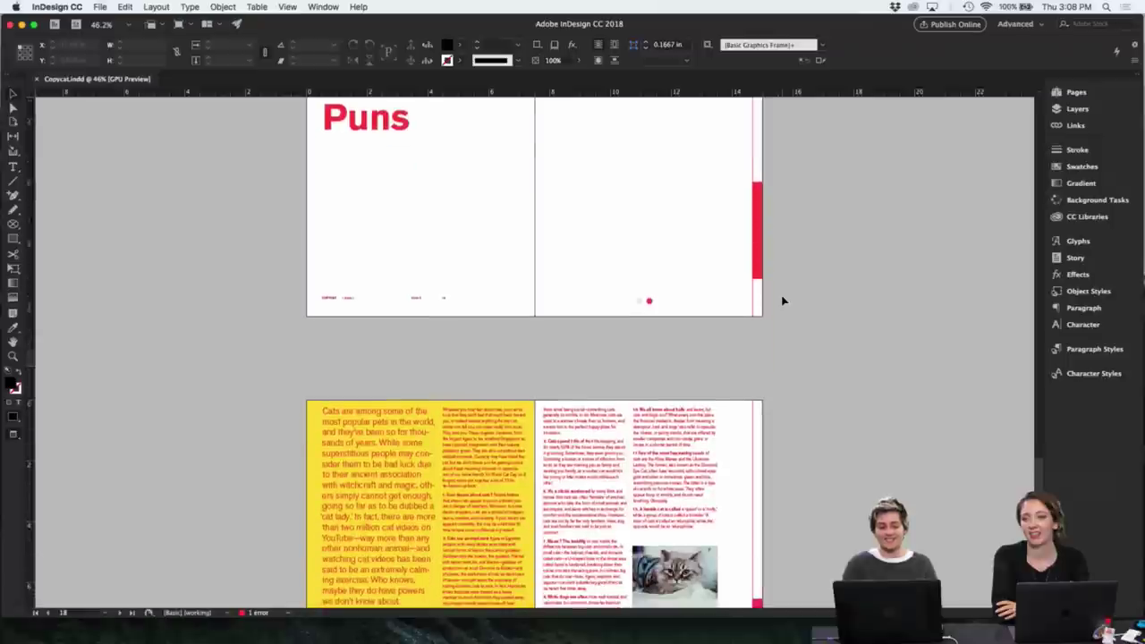
scroll(782, 301, "down", 7)
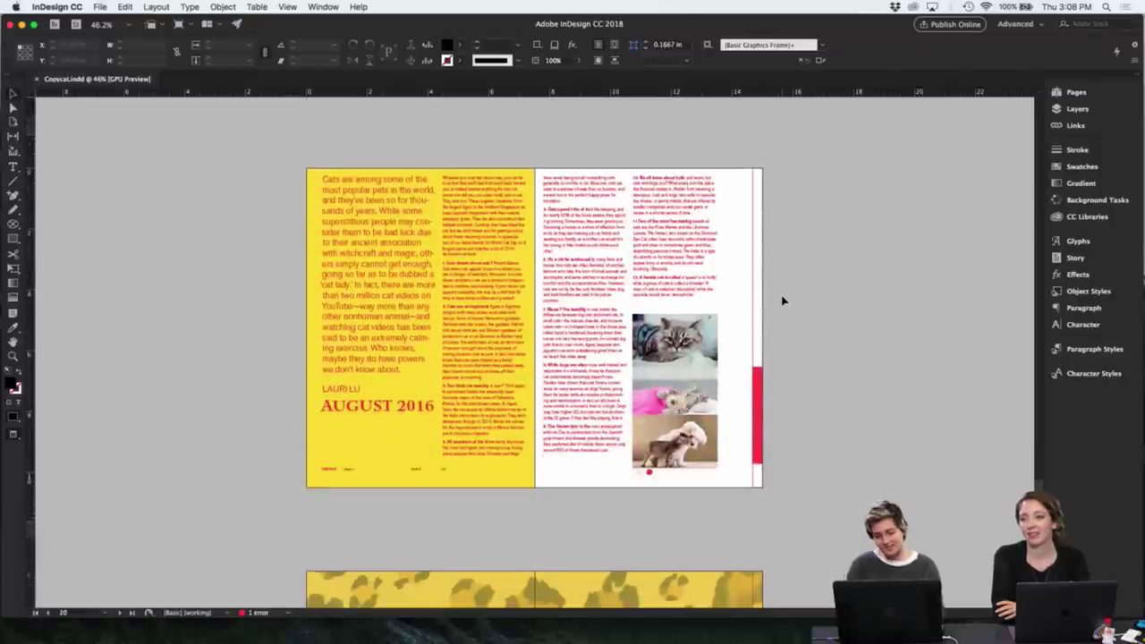
scroll(783, 301, "up", 12)
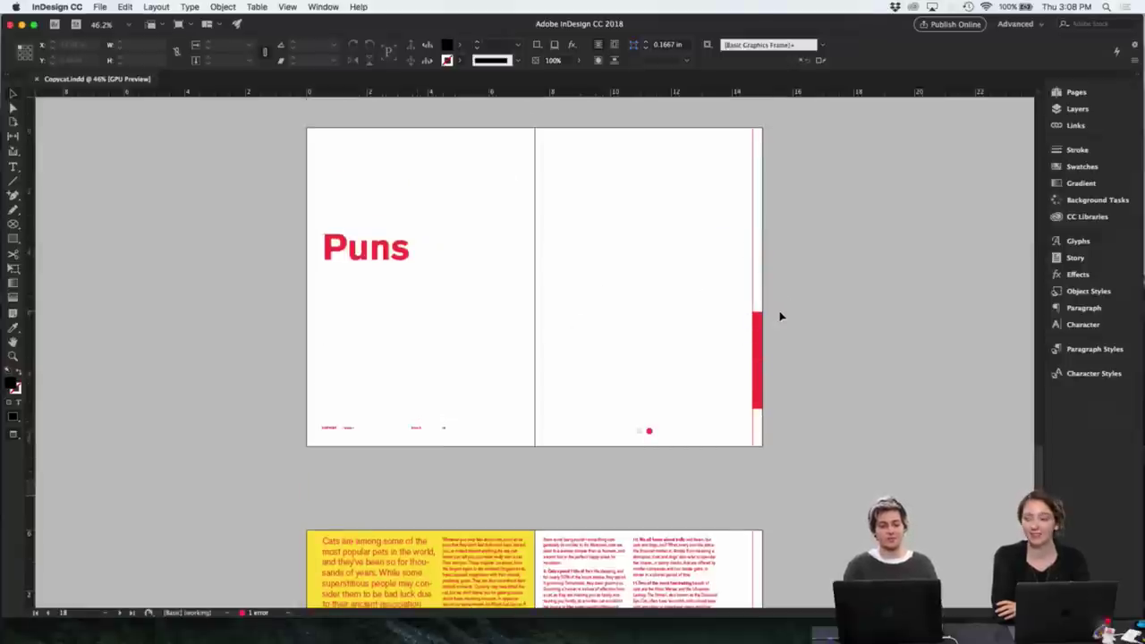
scroll(793, 309, "down", 14)
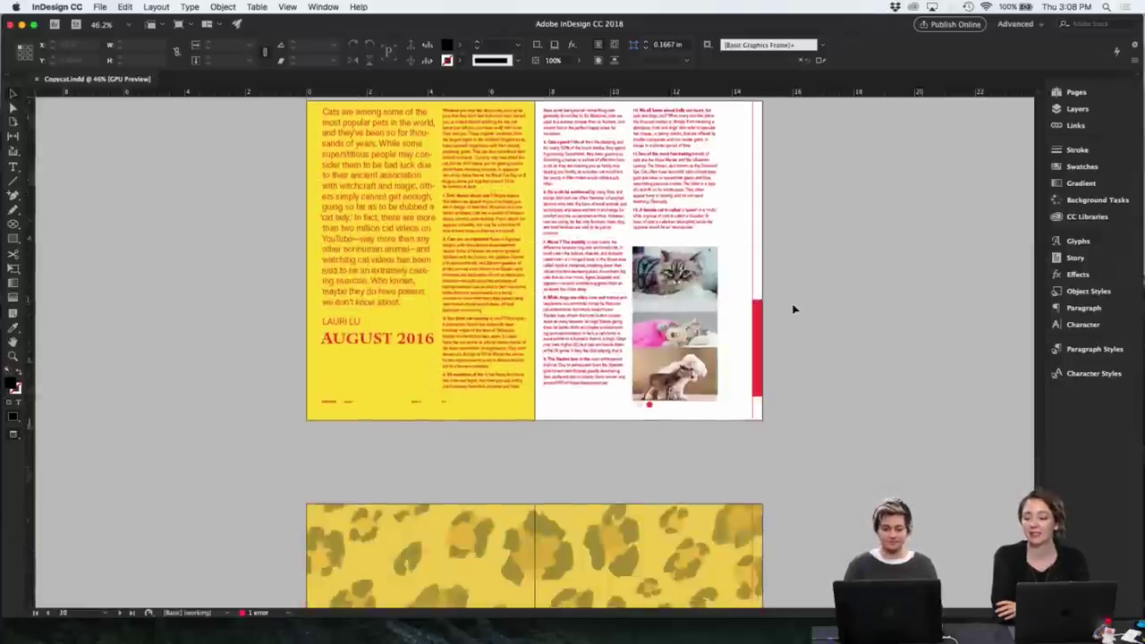
scroll(793, 309, "down", 19)
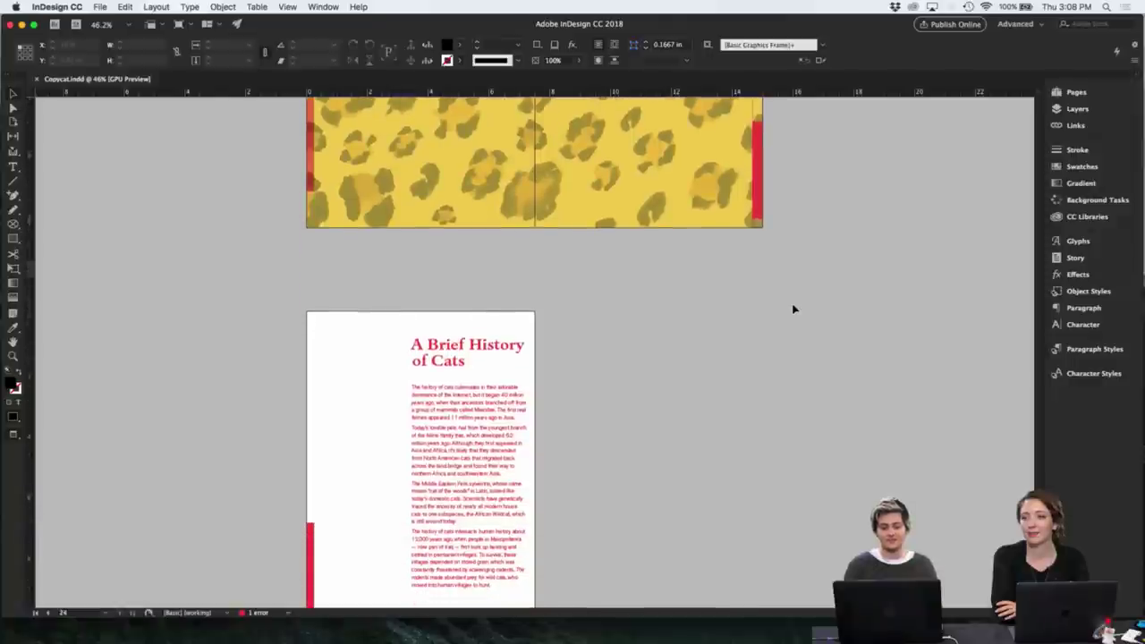
scroll(793, 309, "up", 20)
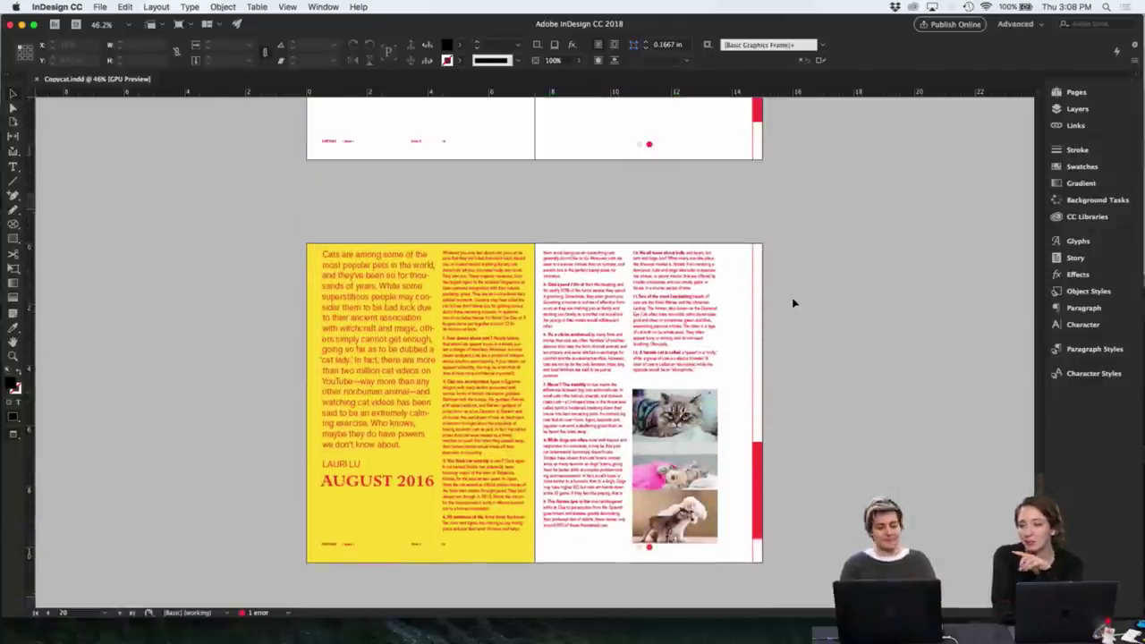
scroll(792, 304, "down", 20)
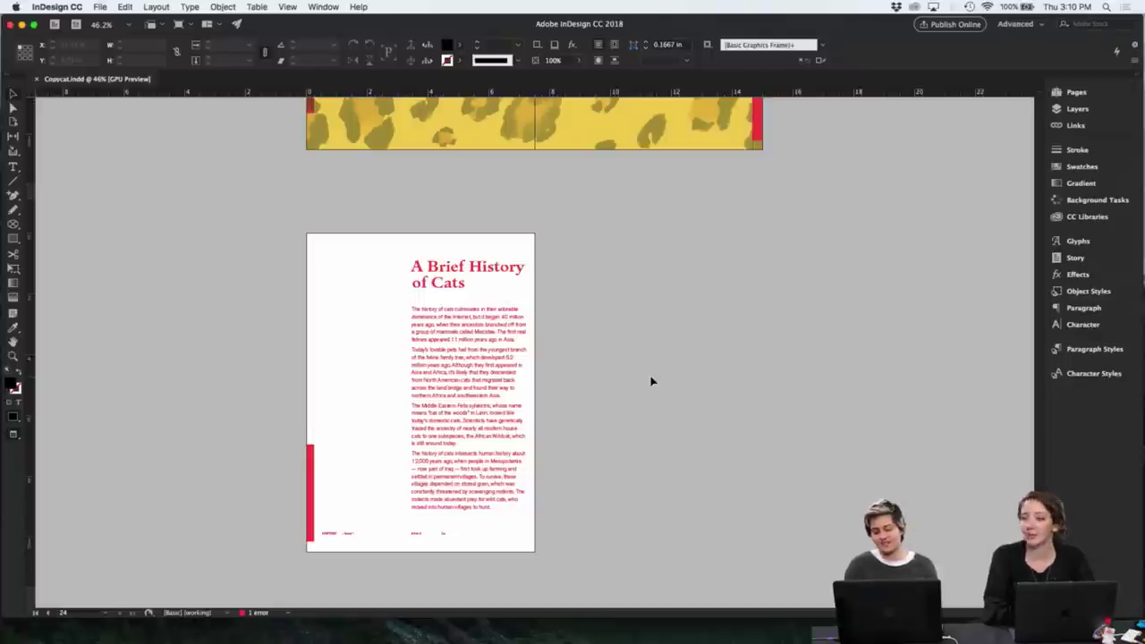
- Open a Finder window on the Desktop's Adobe Live folder
key("ctrl+Up")
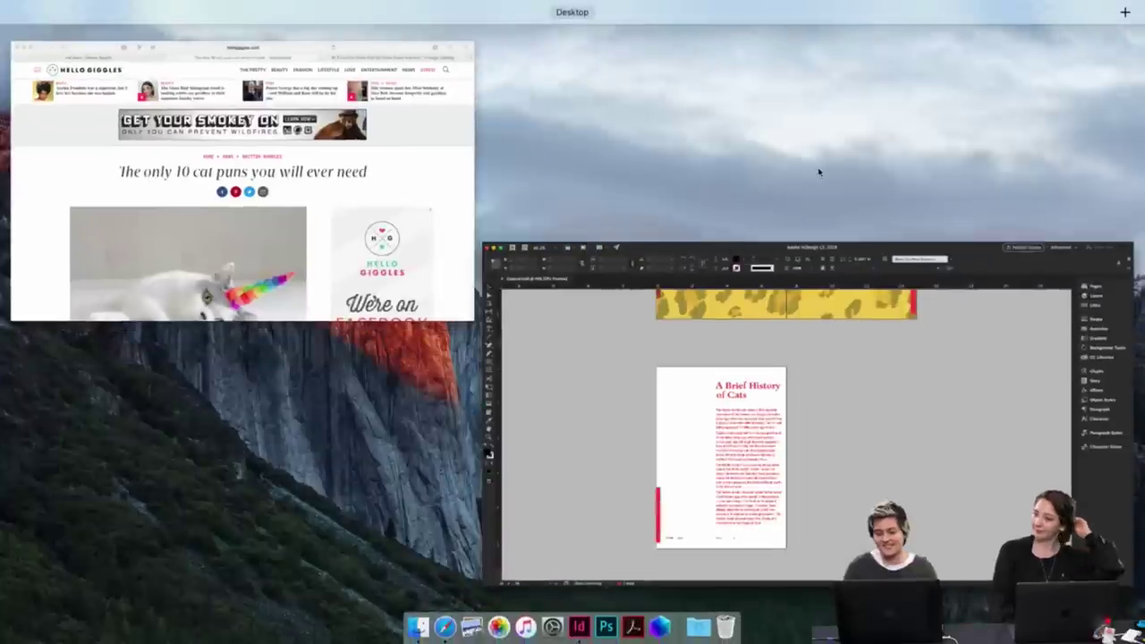
key("ctrl+Up")
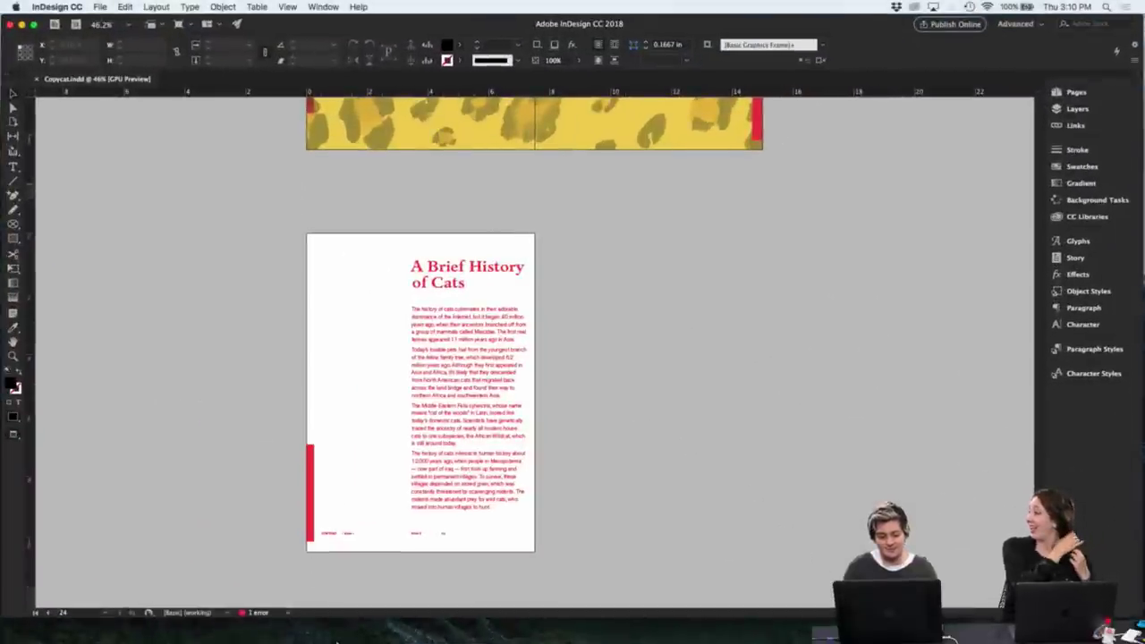
left_click(422, 626)
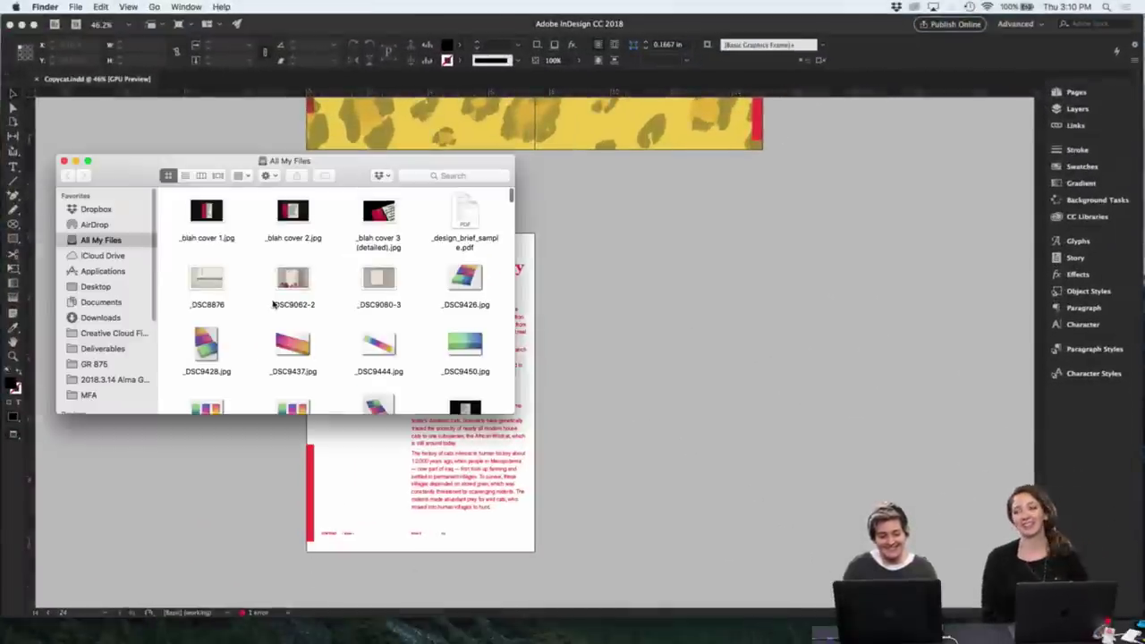
left_click(96, 286)
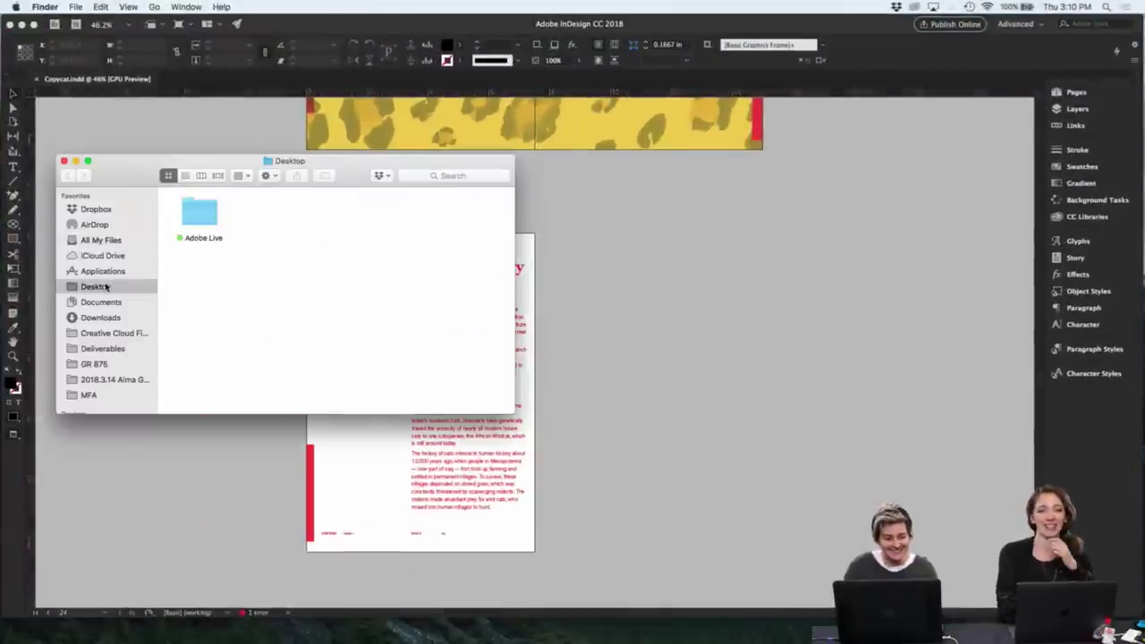
double_click(195, 212)
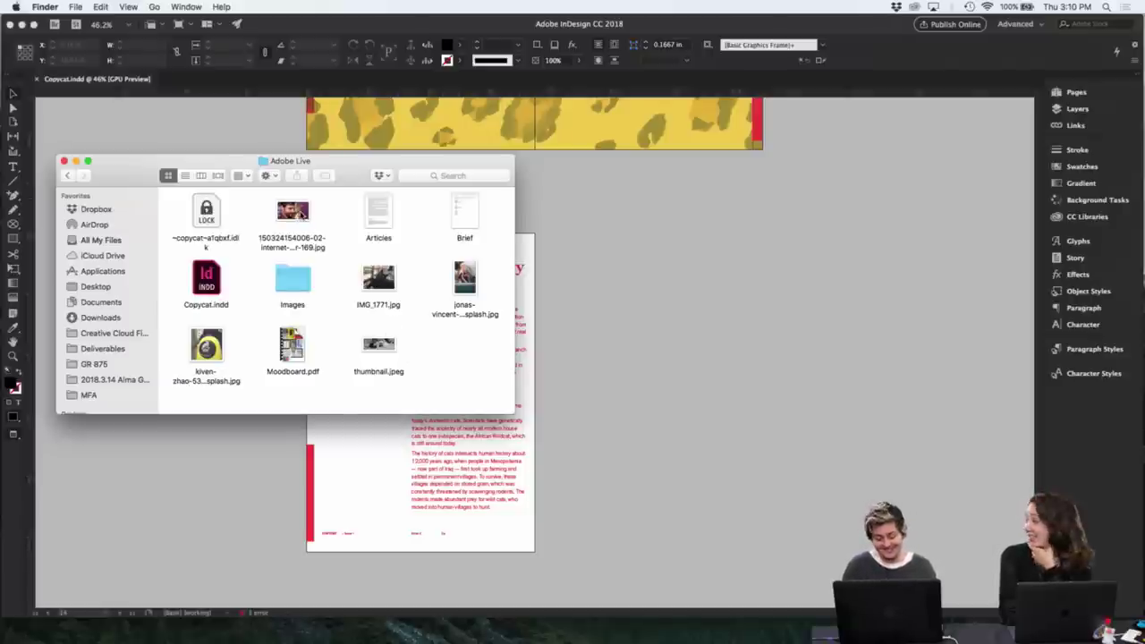
- Quick Look the man-holding-cat photo, IMG_1771.jpg and jonas-vincent-2717-unsplash.jpg
left_click(303, 215)
key("space")
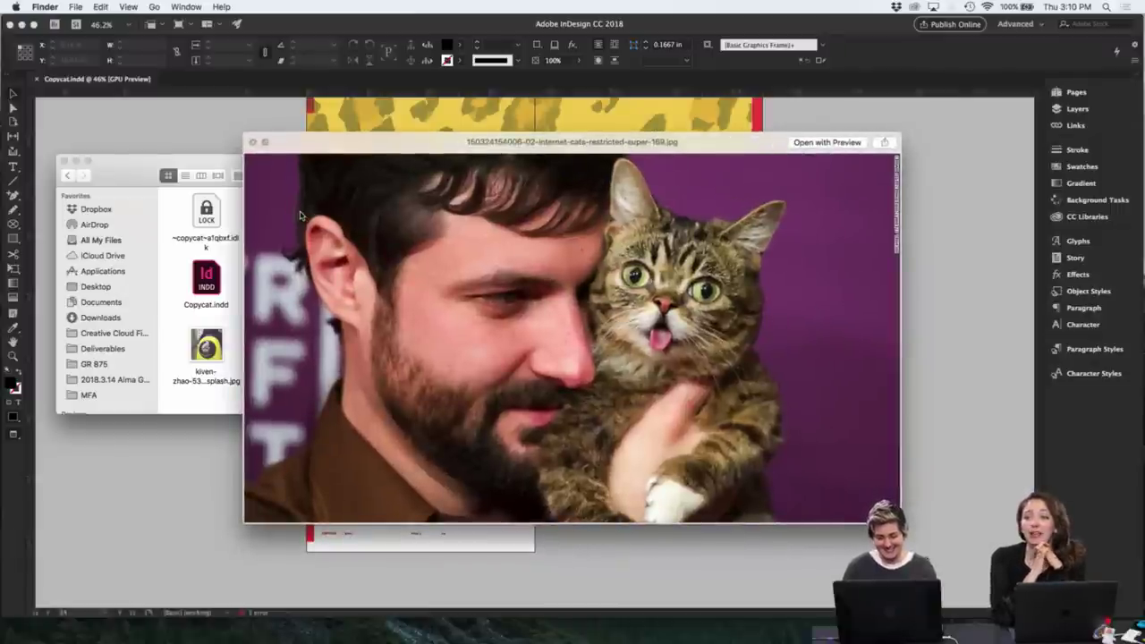
key("space")
left_click(378, 277)
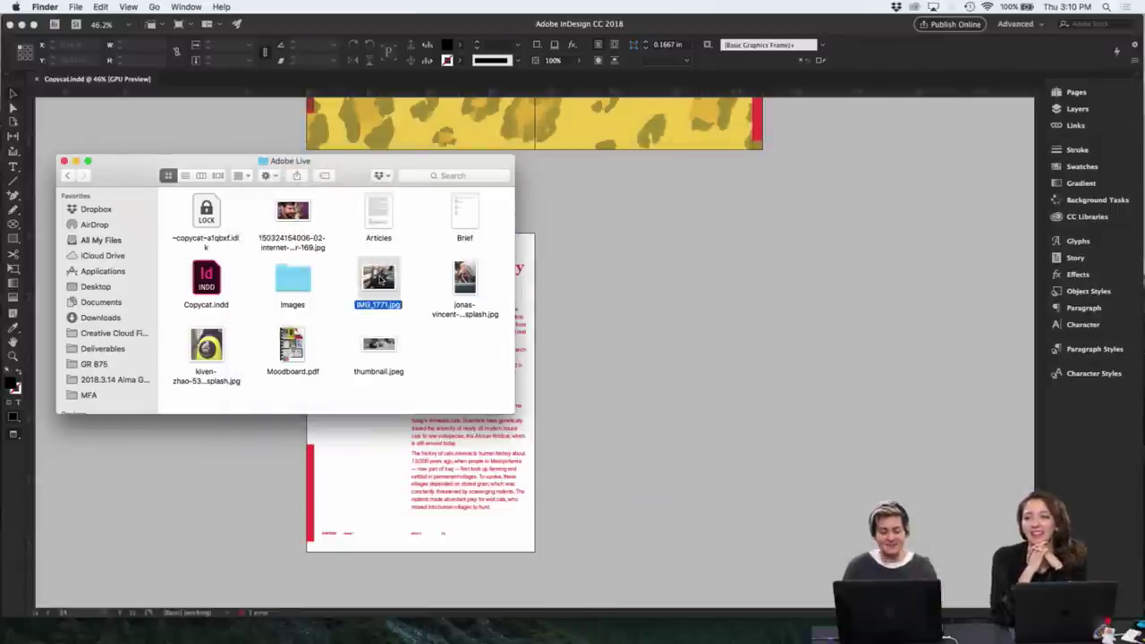
key("space")
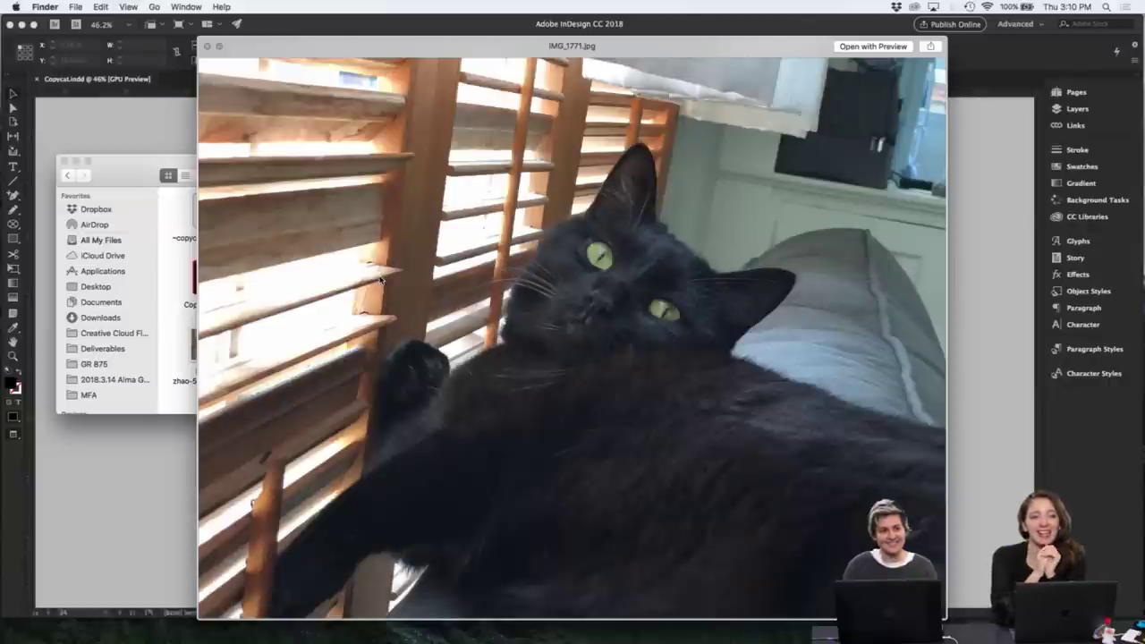
key("Right")
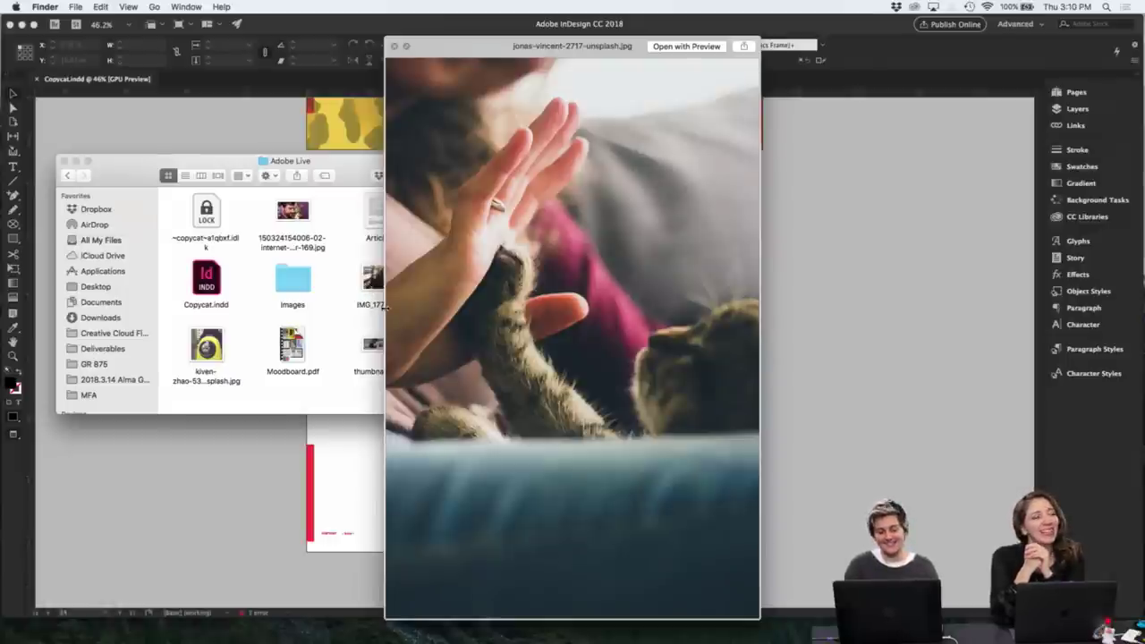
key("space")
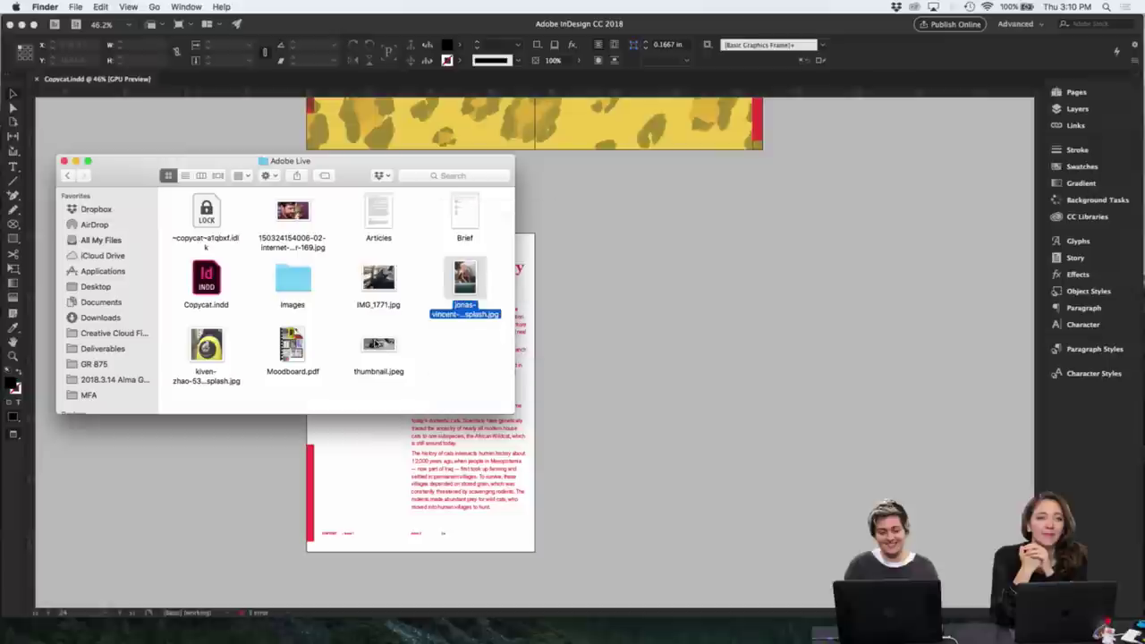
- Quick Look thumbnail.jpeg and the cat-in-a-yellow-backpack photo
left_click(377, 345)
key("space")
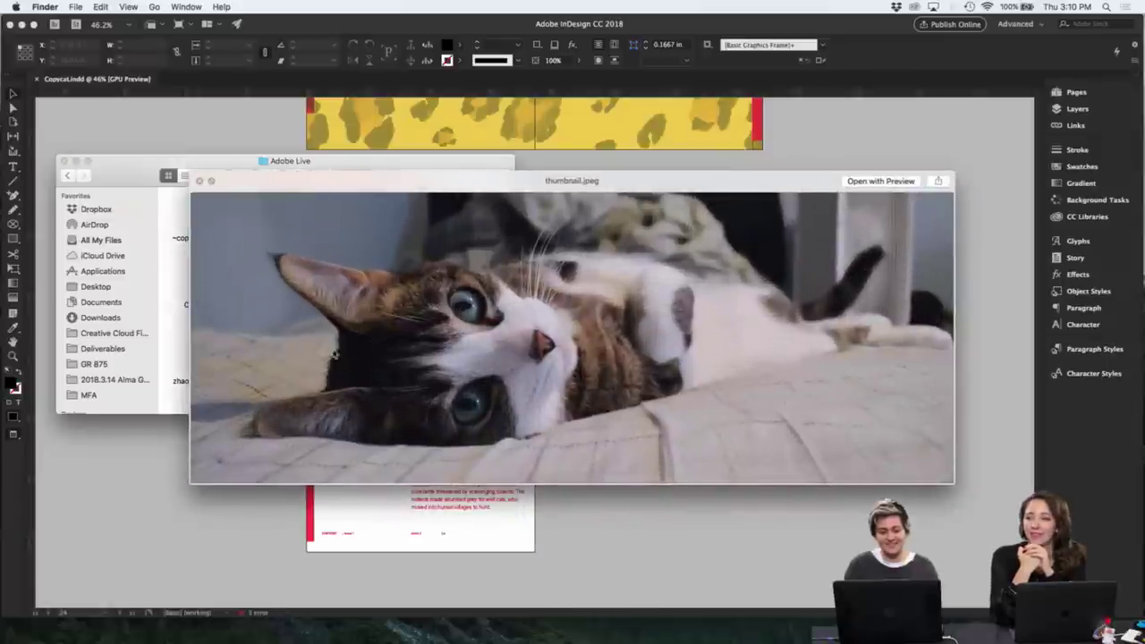
key("space")
left_click(205, 347)
key("space")
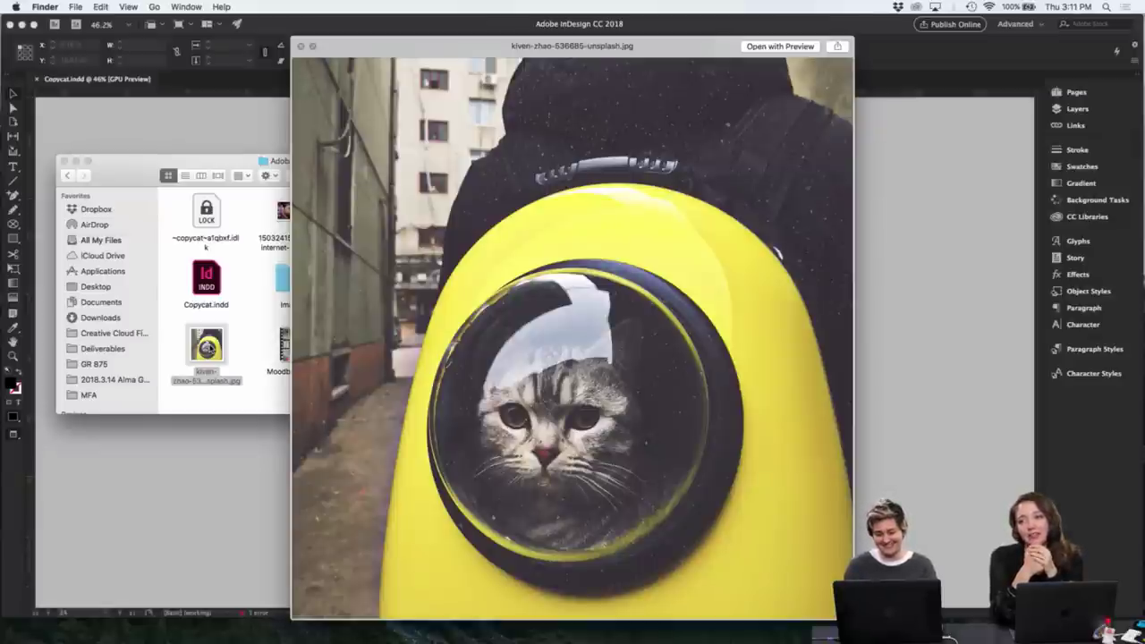
key("space")
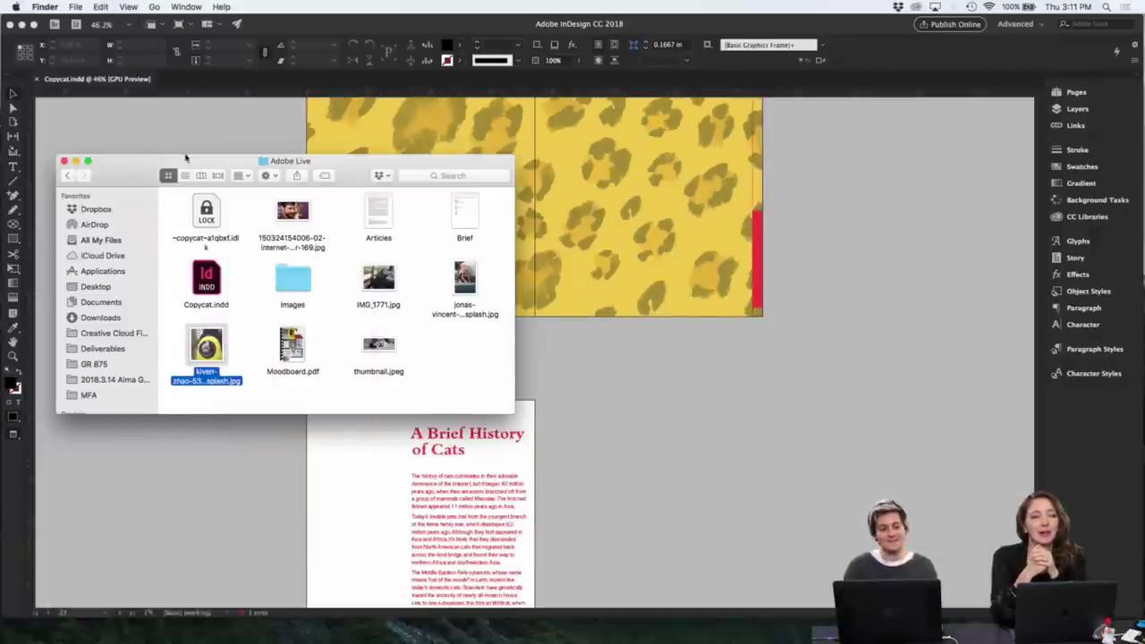
- Move the Puns heading frame up and trim its bottom and right edges to fit the word
left_click(75, 162)
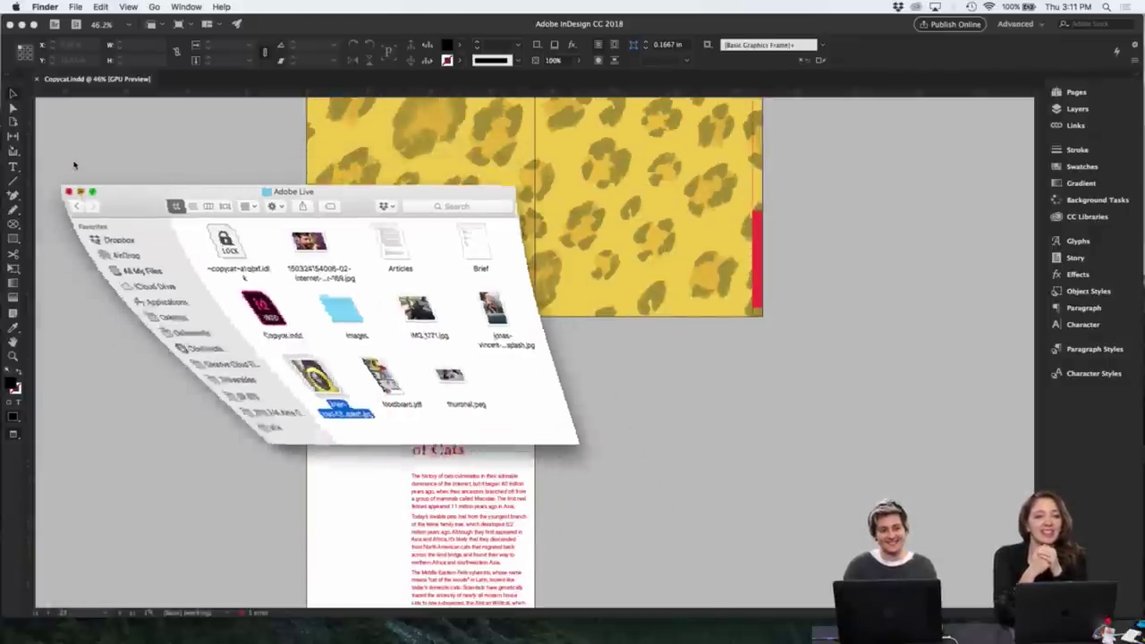
scroll(795, 345, "up", 10)
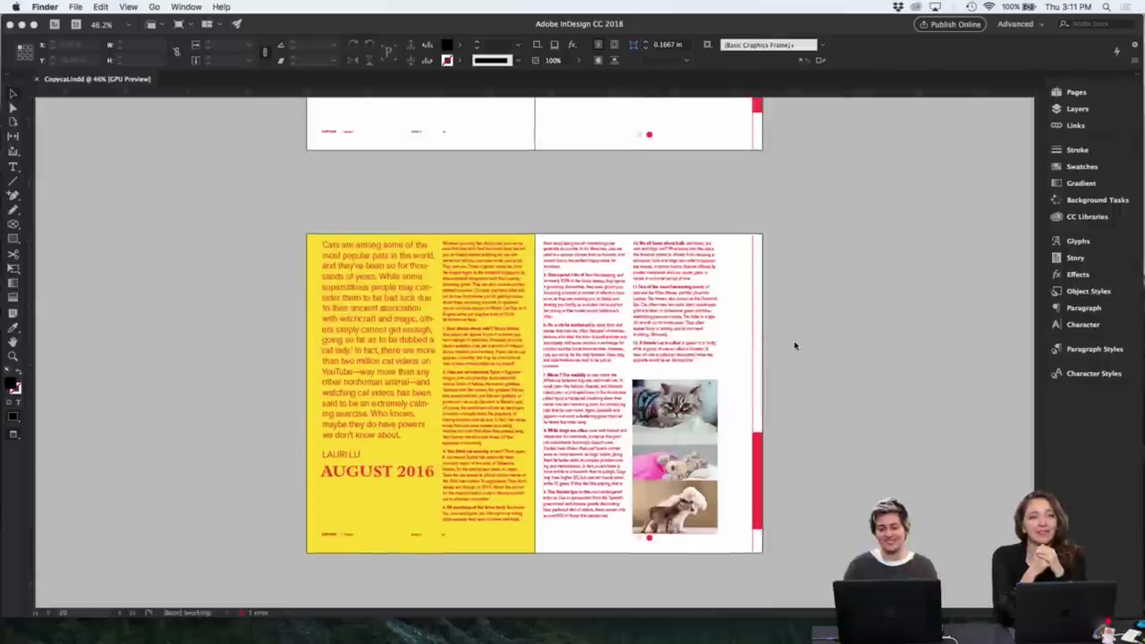
left_click(393, 282)
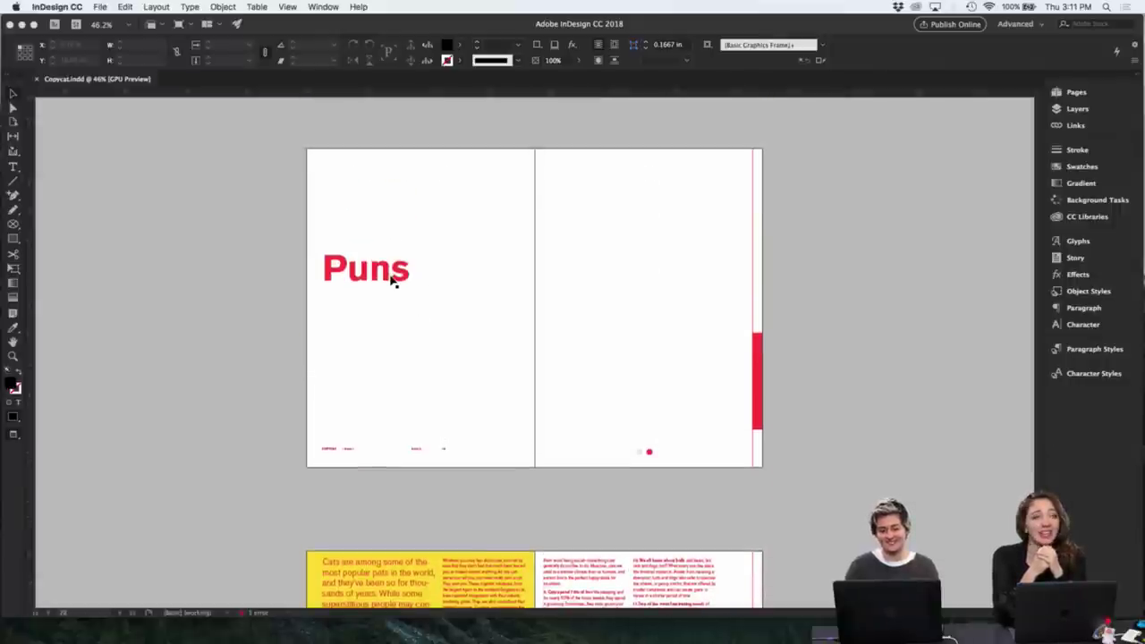
left_click_drag(393, 283, 396, 198)
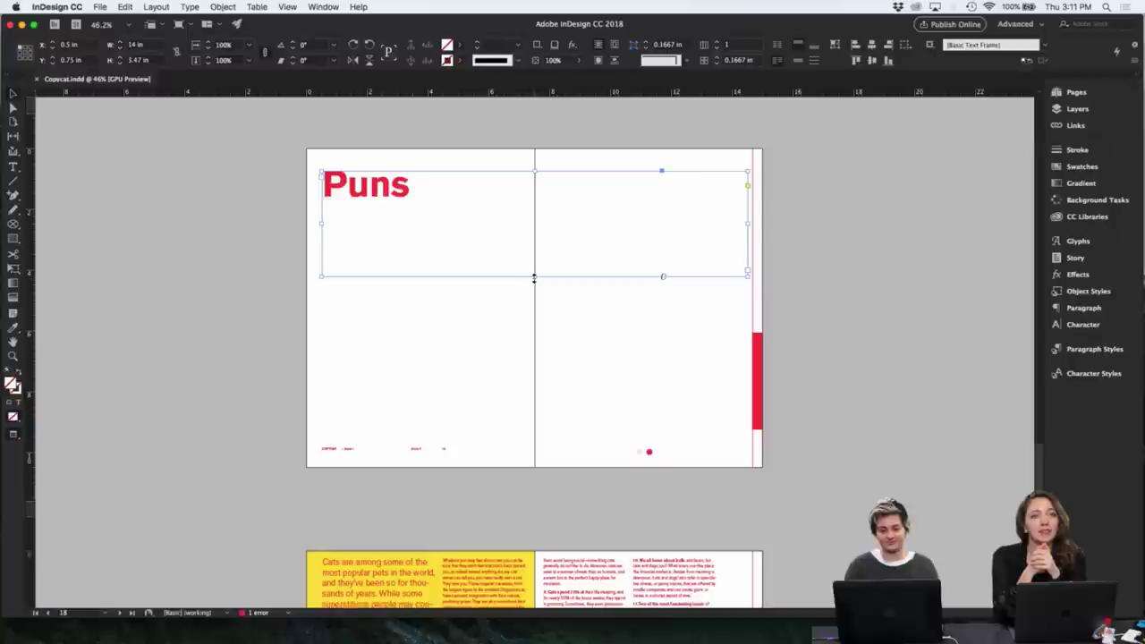
left_click_drag(533, 279, 534, 212)
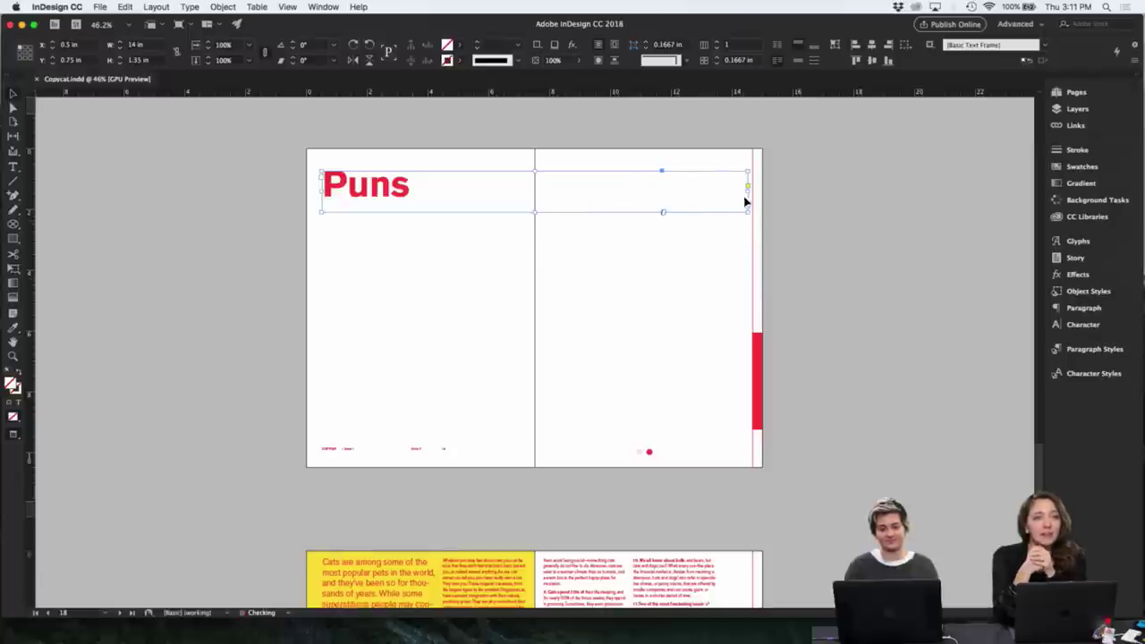
left_click_drag(747, 186, 444, 184)
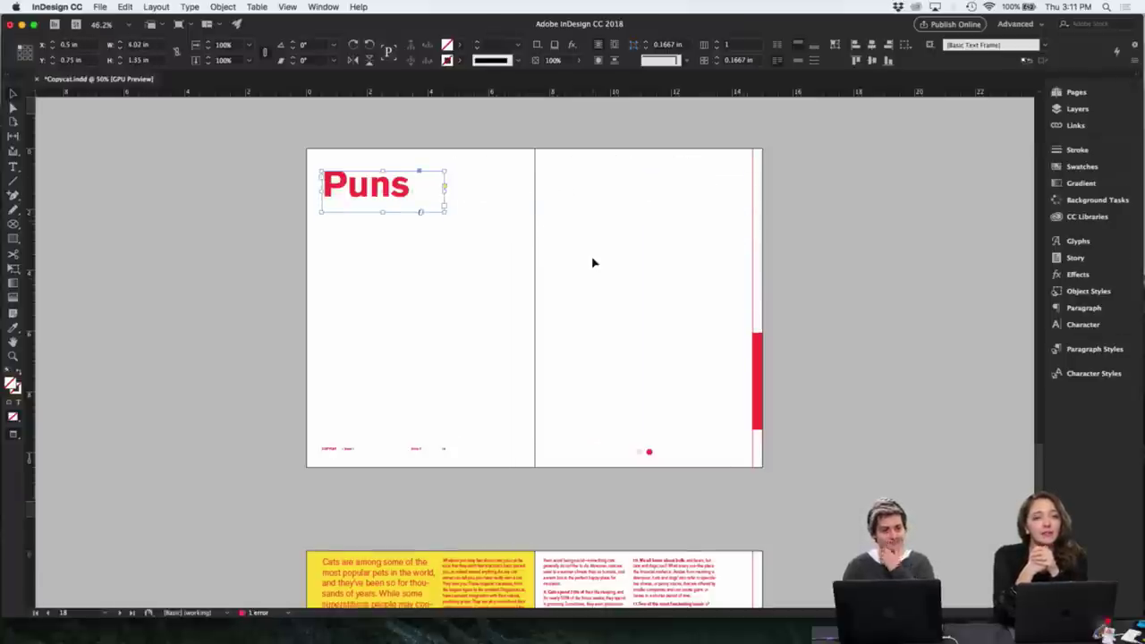
- Copy the three-paragraph text frame from the earlier spread and paste it beneath the Puns heading
scroll(592, 263, "up", 15)
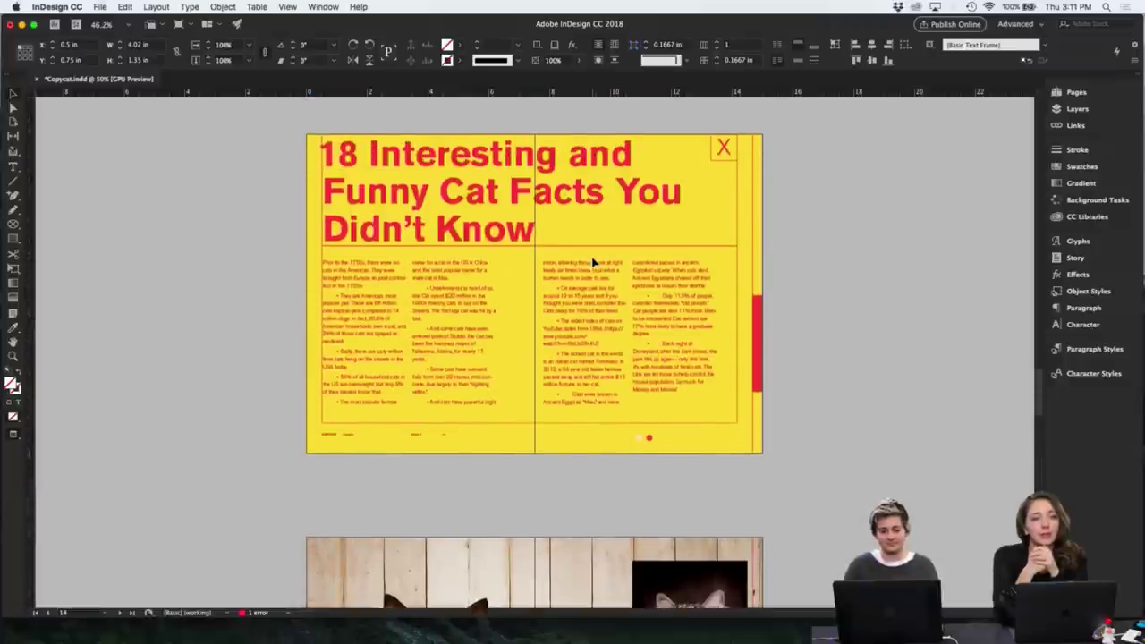
scroll(593, 262, "up", 15)
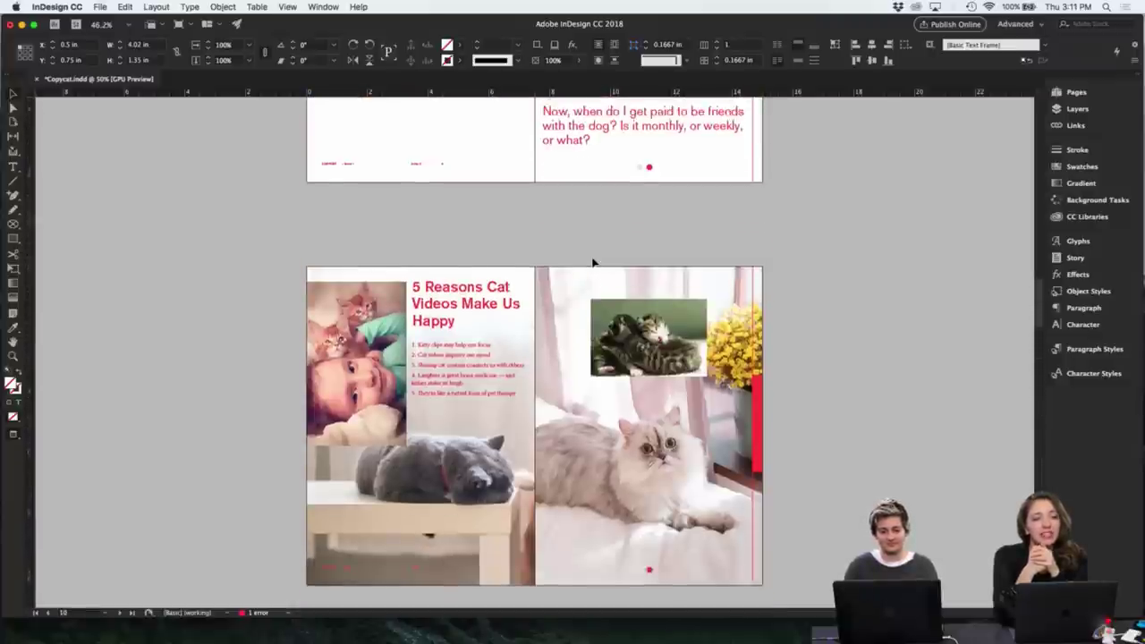
scroll(592, 262, "up", 5)
left_click(463, 281)
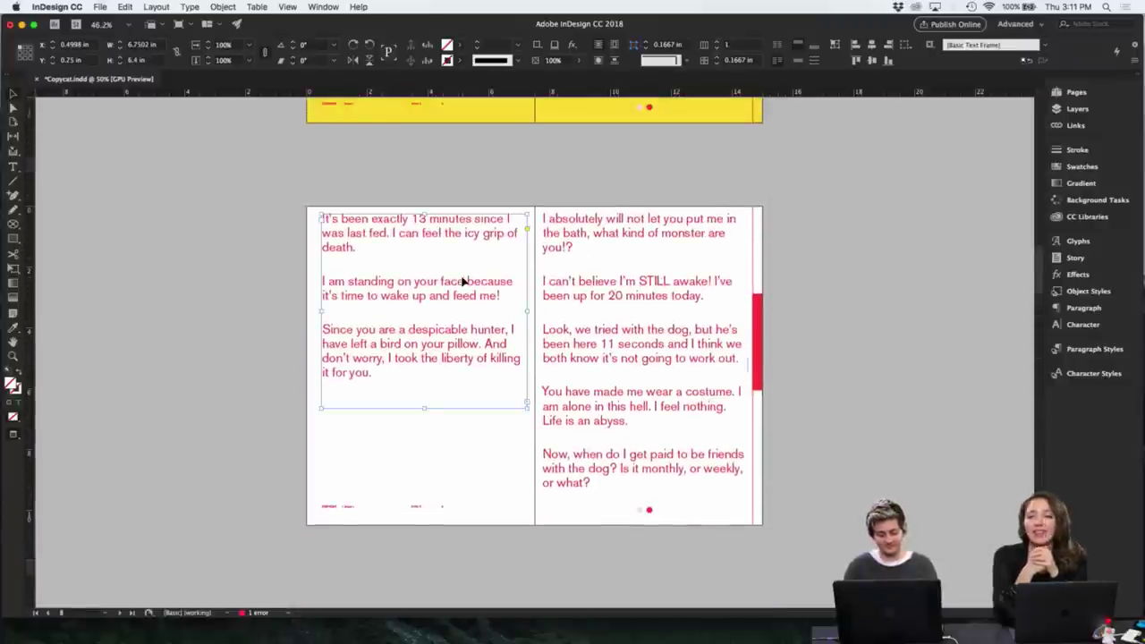
scroll(435, 349, "down", 15)
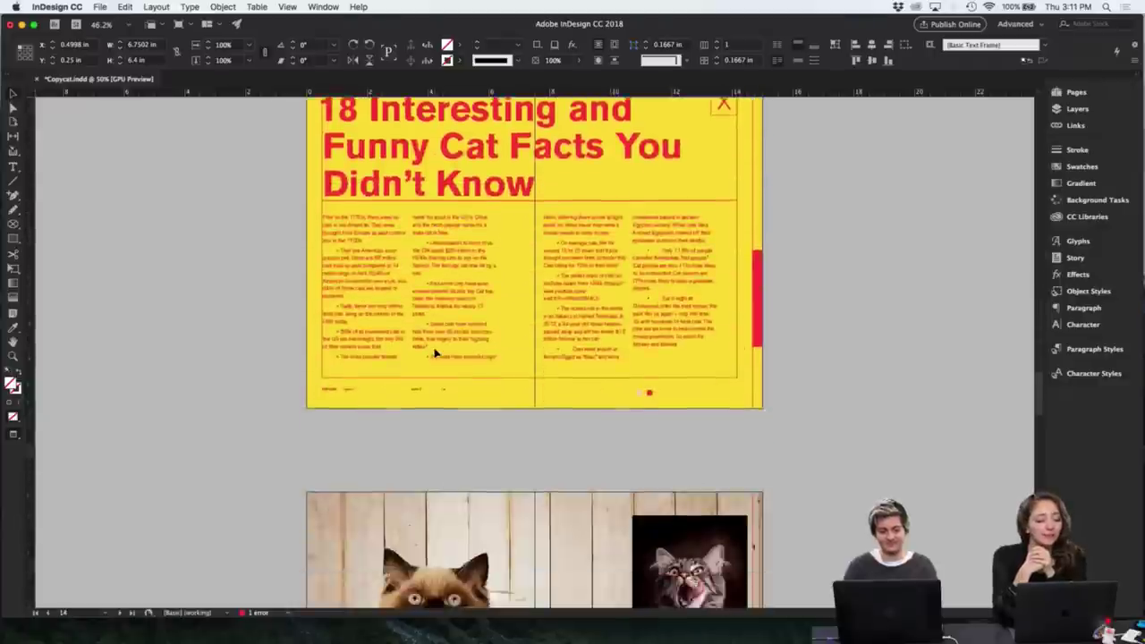
scroll(435, 354, "down", 12)
scroll(435, 354, "up", 3)
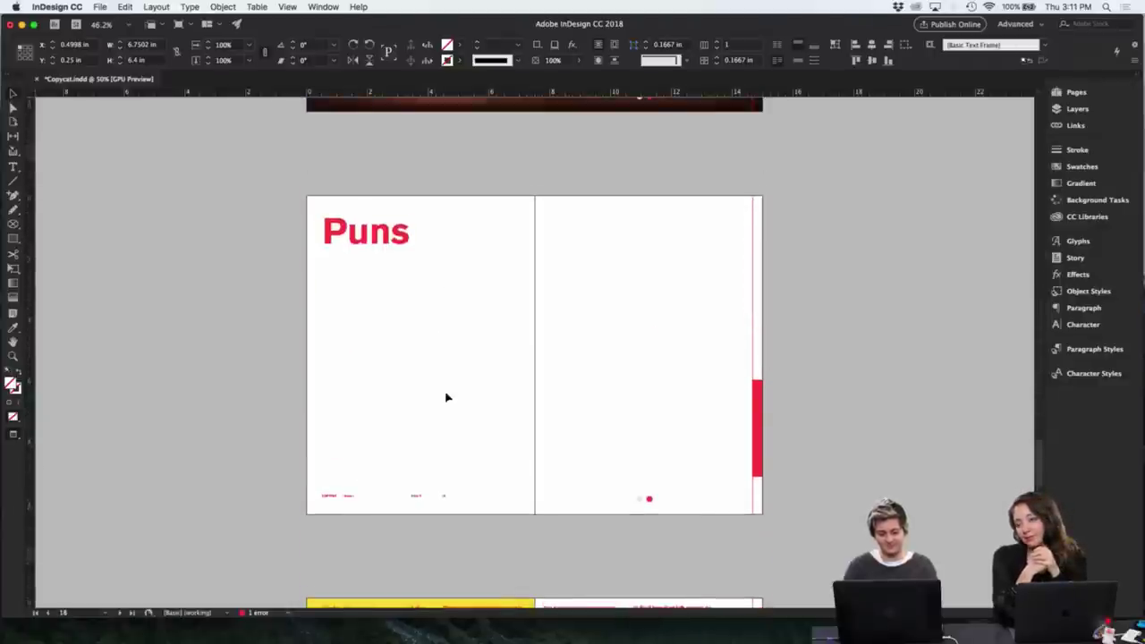
key("super+v")
left_click_drag(476, 366, 377, 366)
left_click(551, 386)
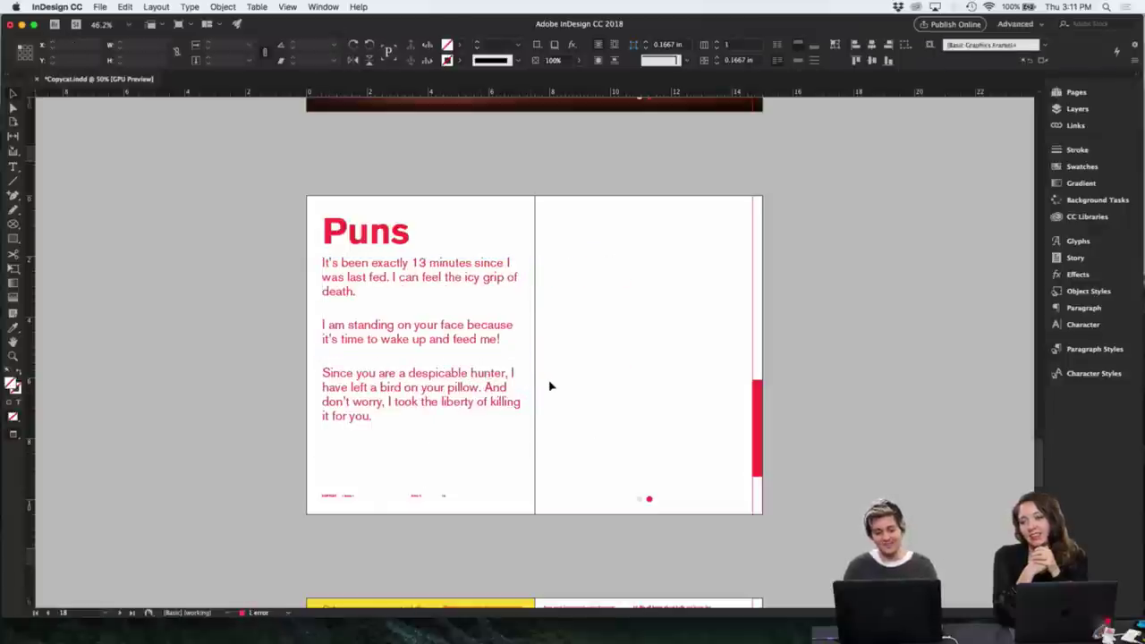
key("ctrl+Up")
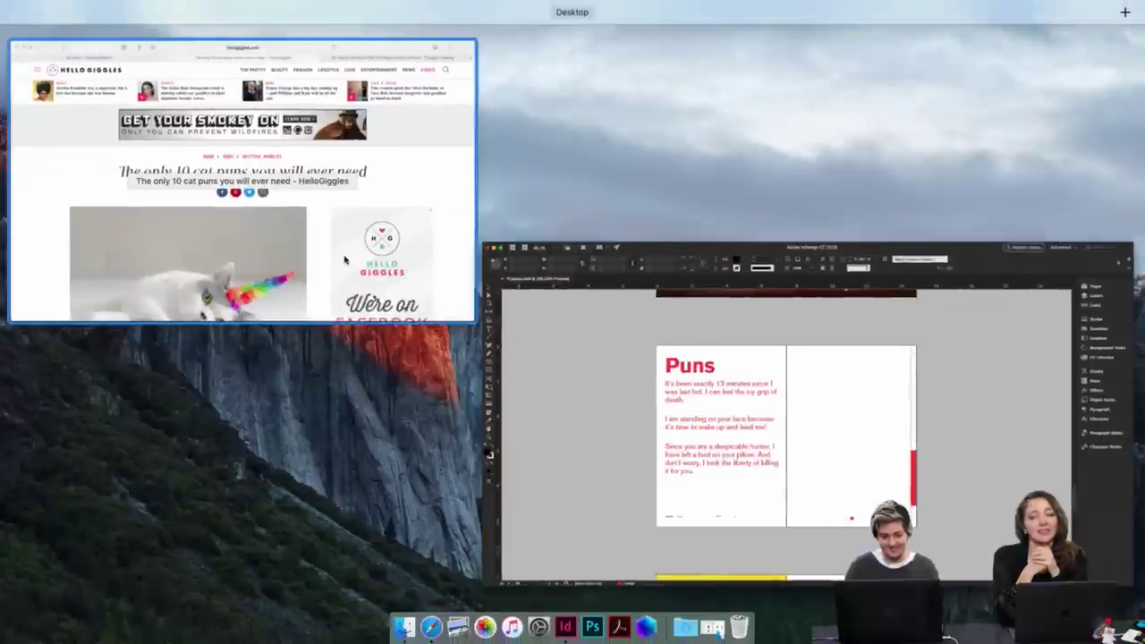
- Bring the Safari cat-puns article forward and scroll through it
left_click(95, 306)
scroll(95, 306, "down", 15)
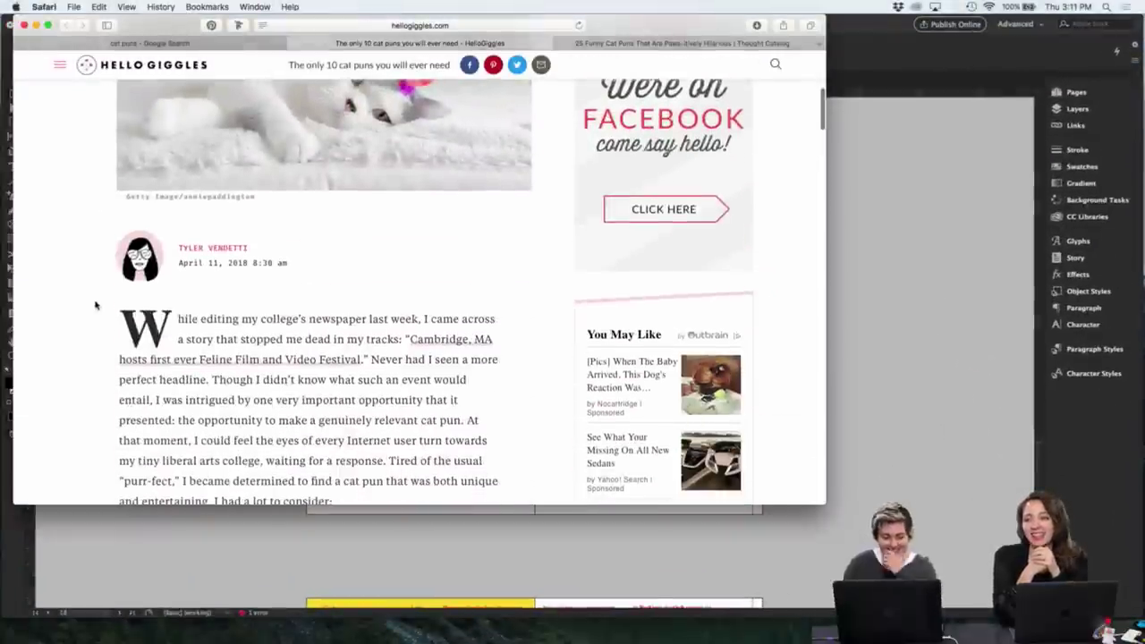
scroll(95, 306, "down", 3)
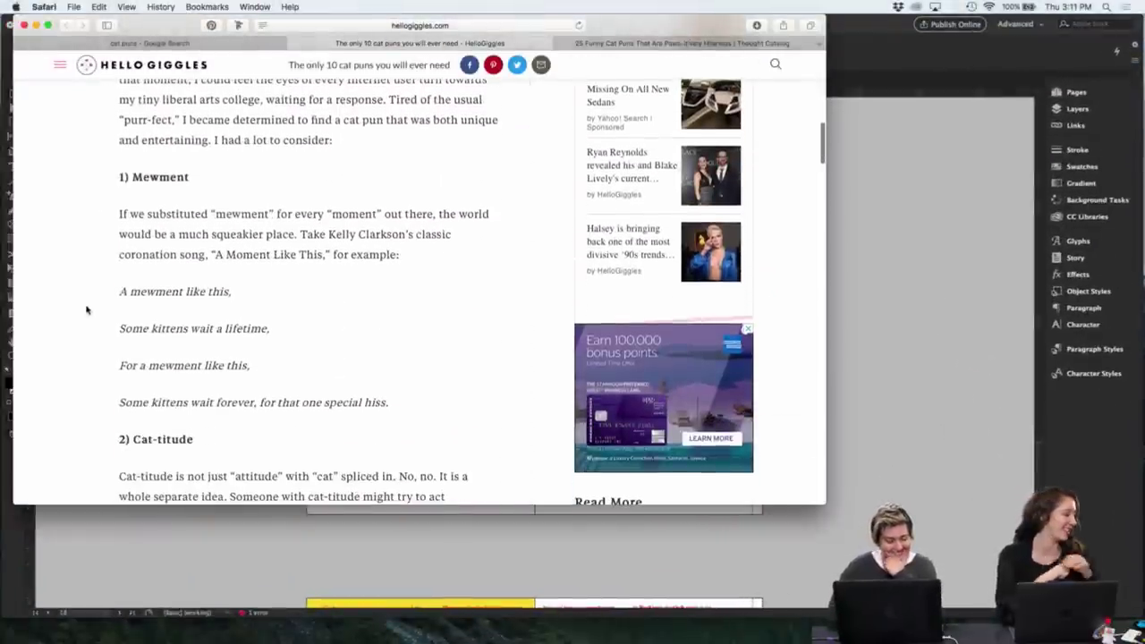
scroll(73, 302, "down", 3)
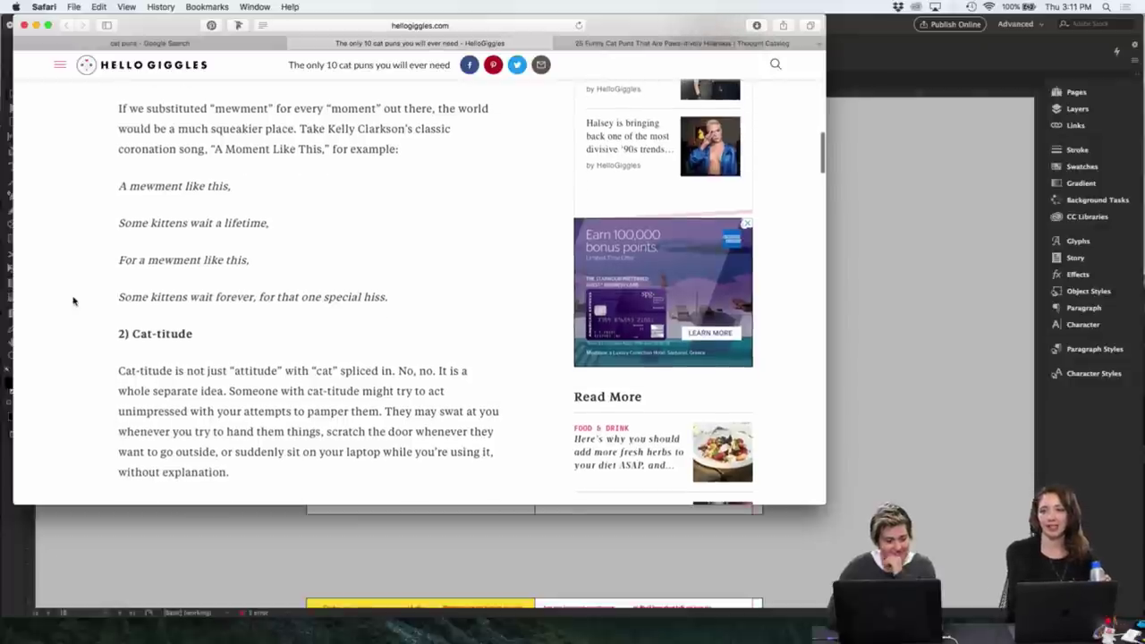
scroll(74, 302, "down", 2)
scroll(74, 302, "down", 1)
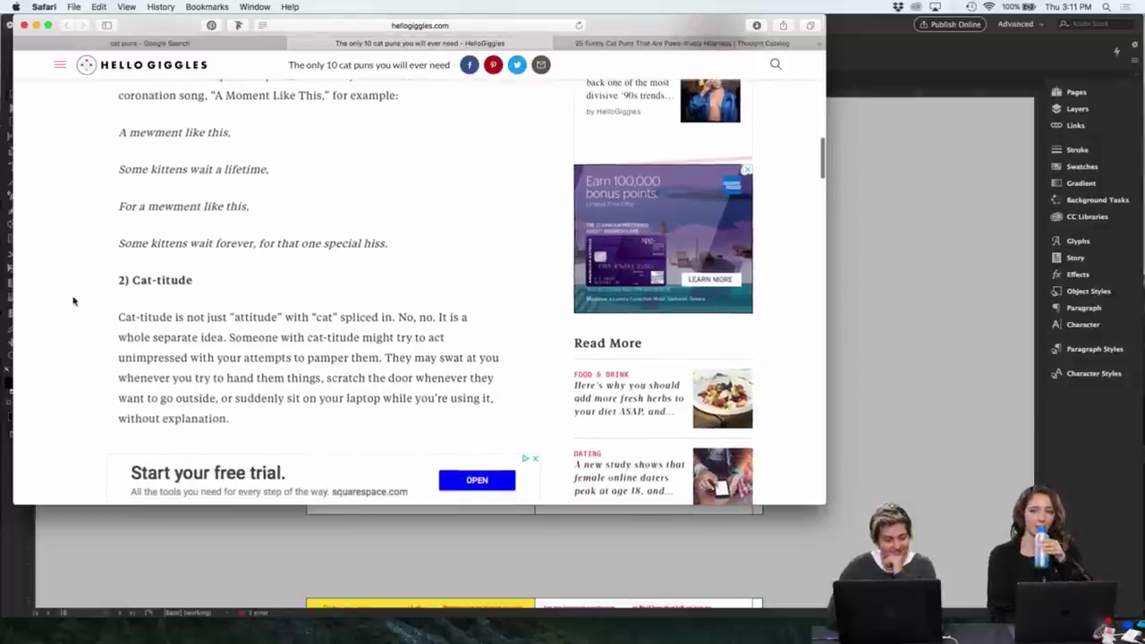
scroll(73, 302, "down", 5)
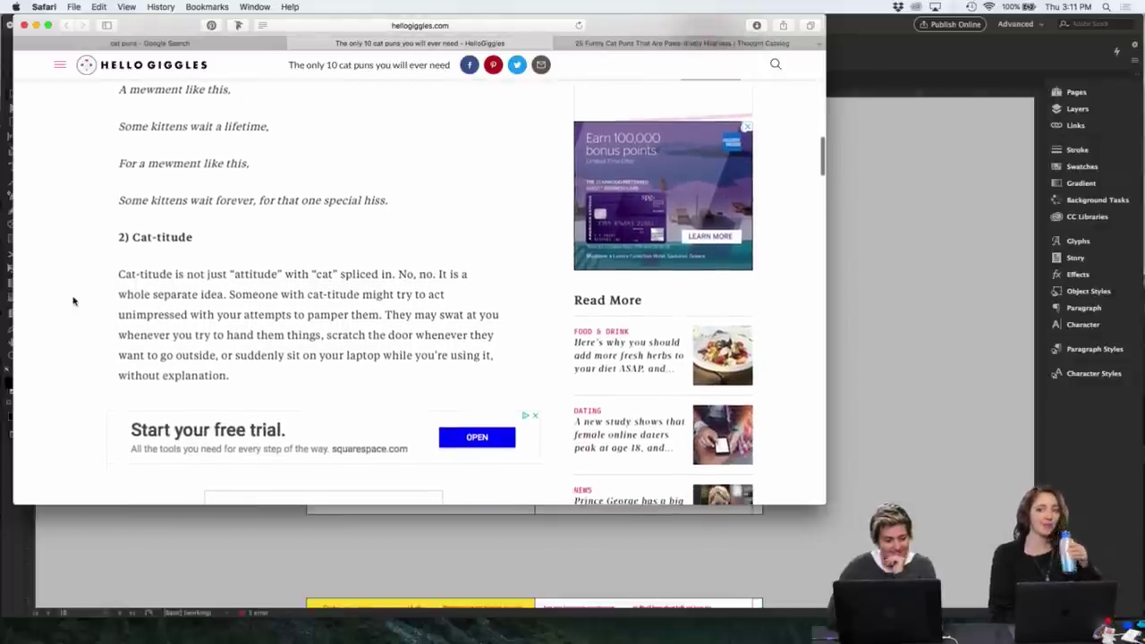
scroll(74, 301, "down", 2)
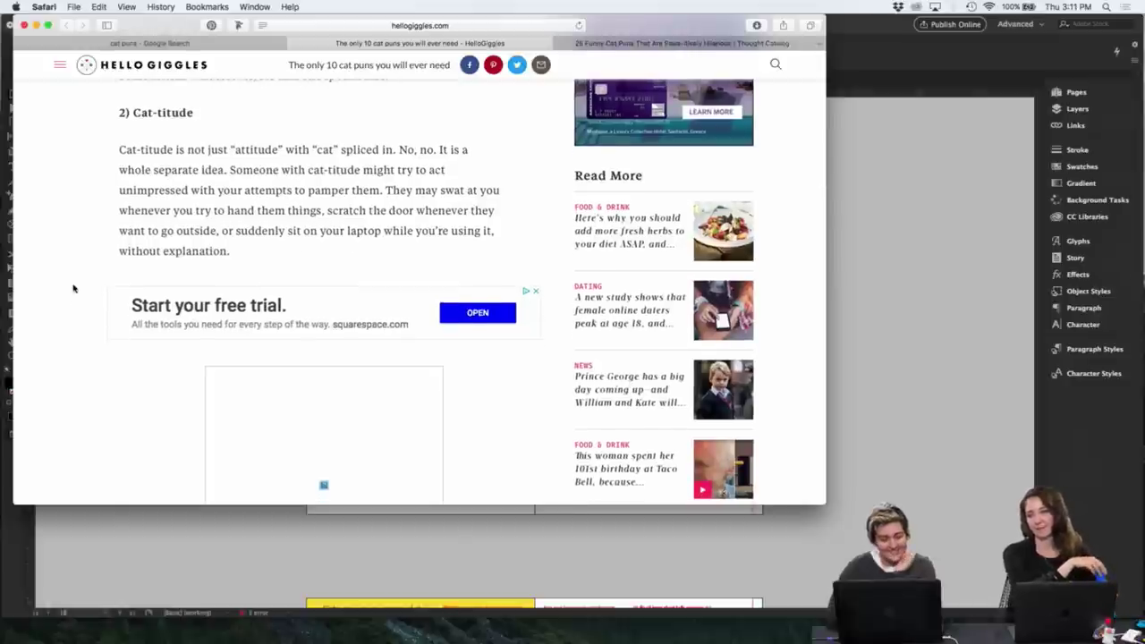
scroll(80, 287, "up", 8)
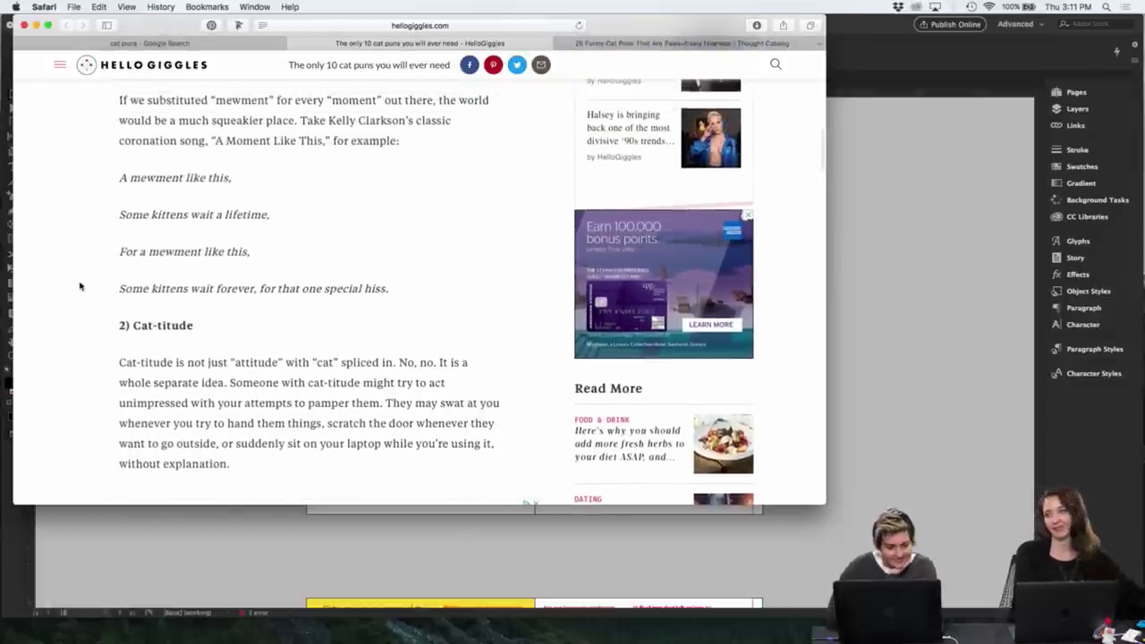
scroll(80, 286, "up", 1)
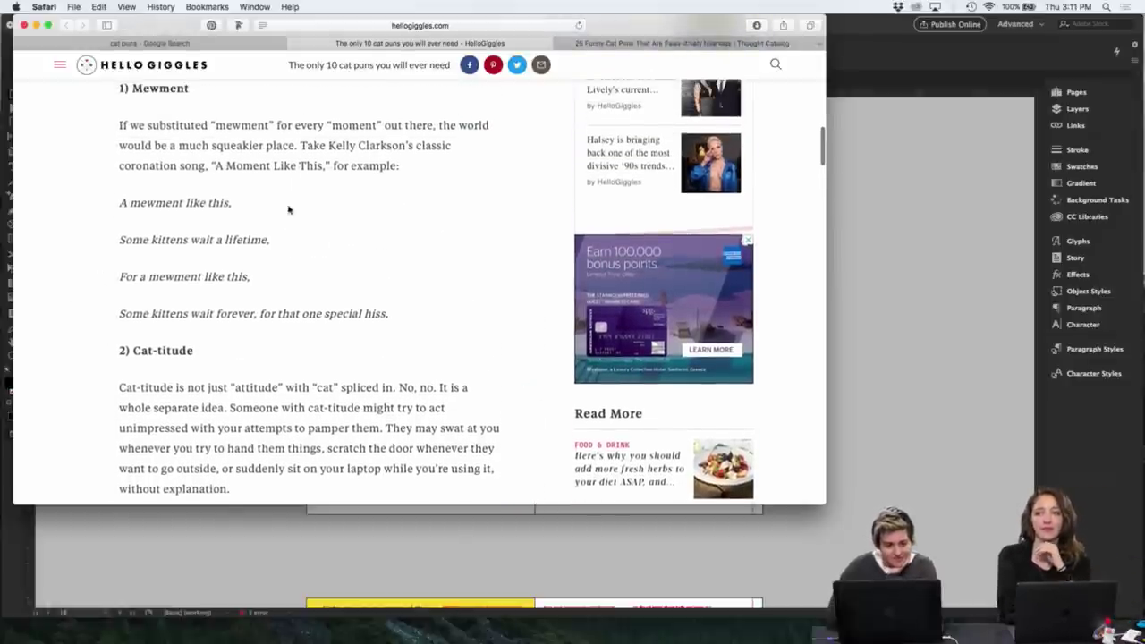
- Read through the Thought Catalog cat puns article
left_click(615, 45)
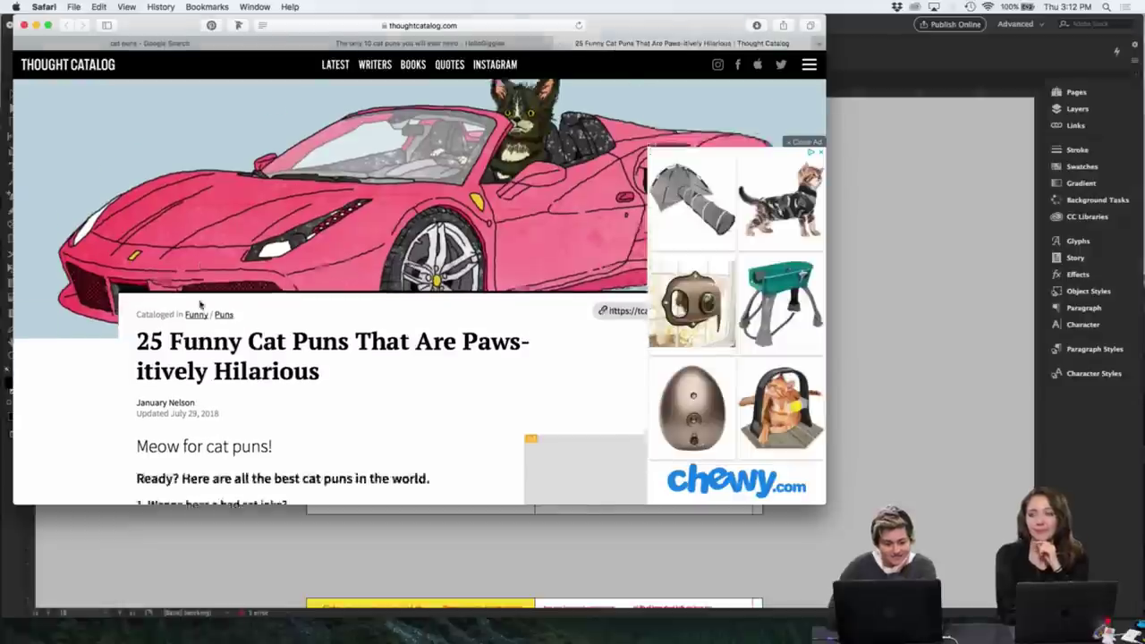
scroll(199, 305, "down", 6)
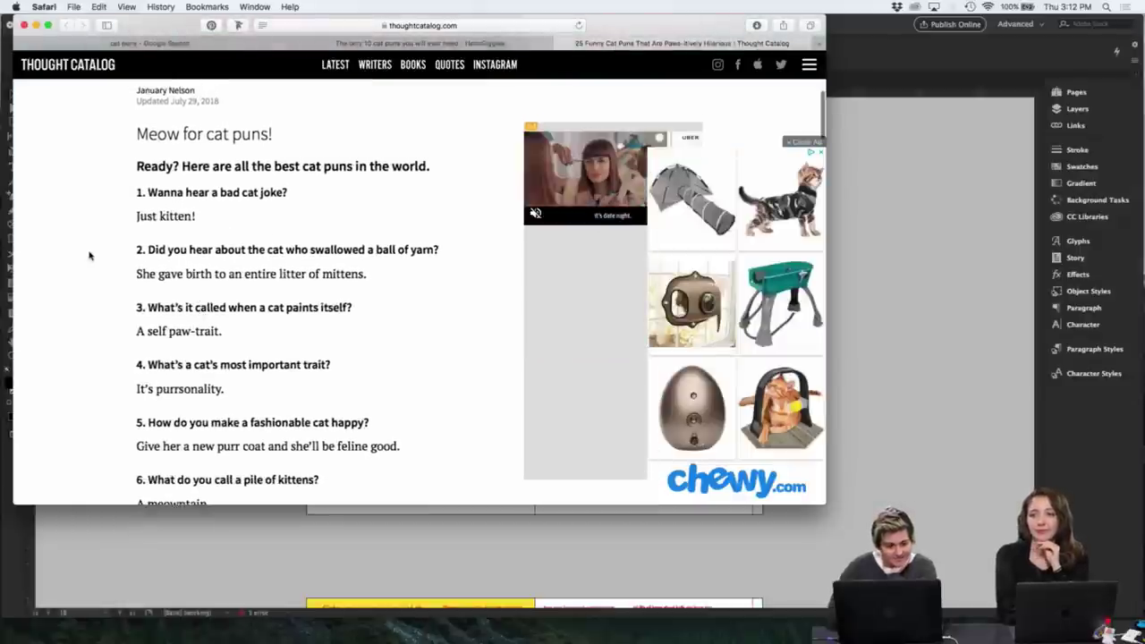
scroll(89, 256, "down", 2)
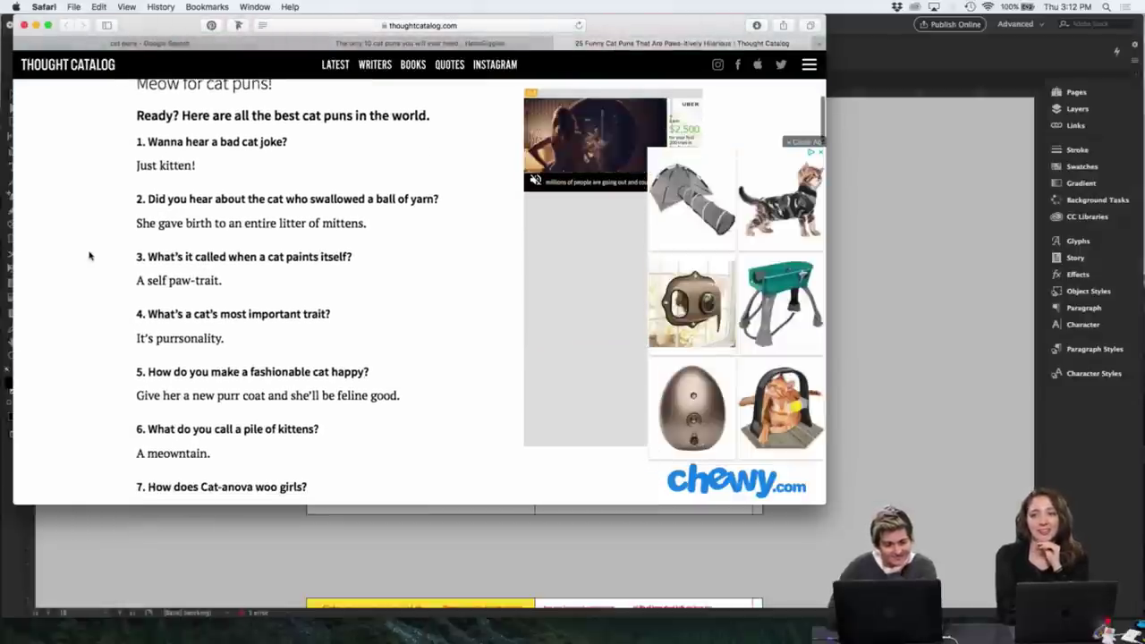
scroll(89, 256, "down", 1)
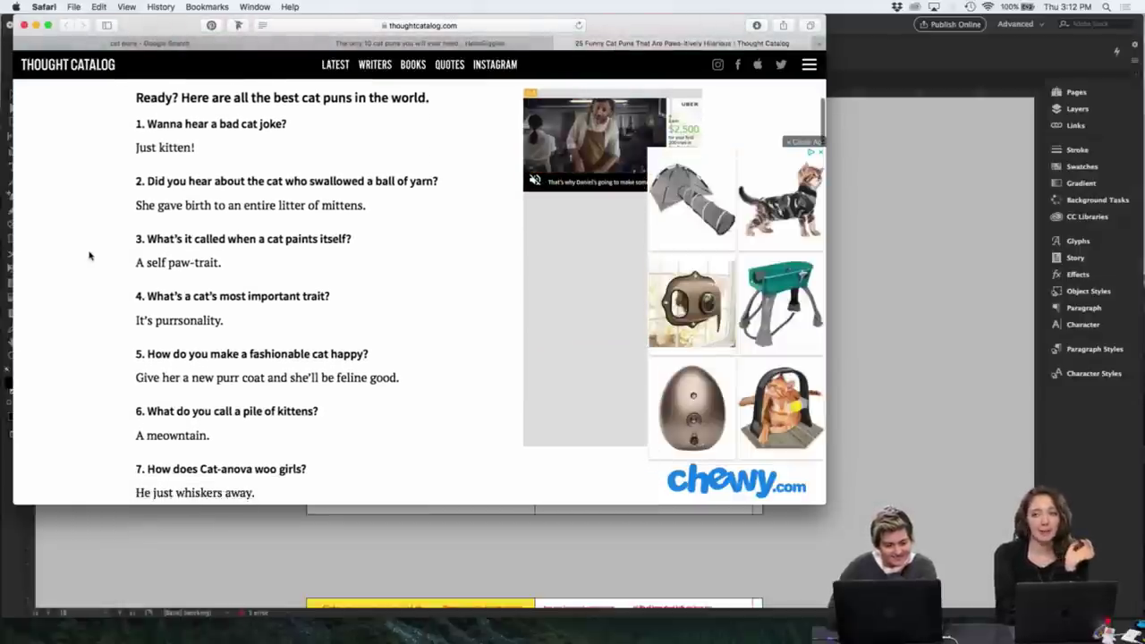
scroll(89, 255, "down", 1)
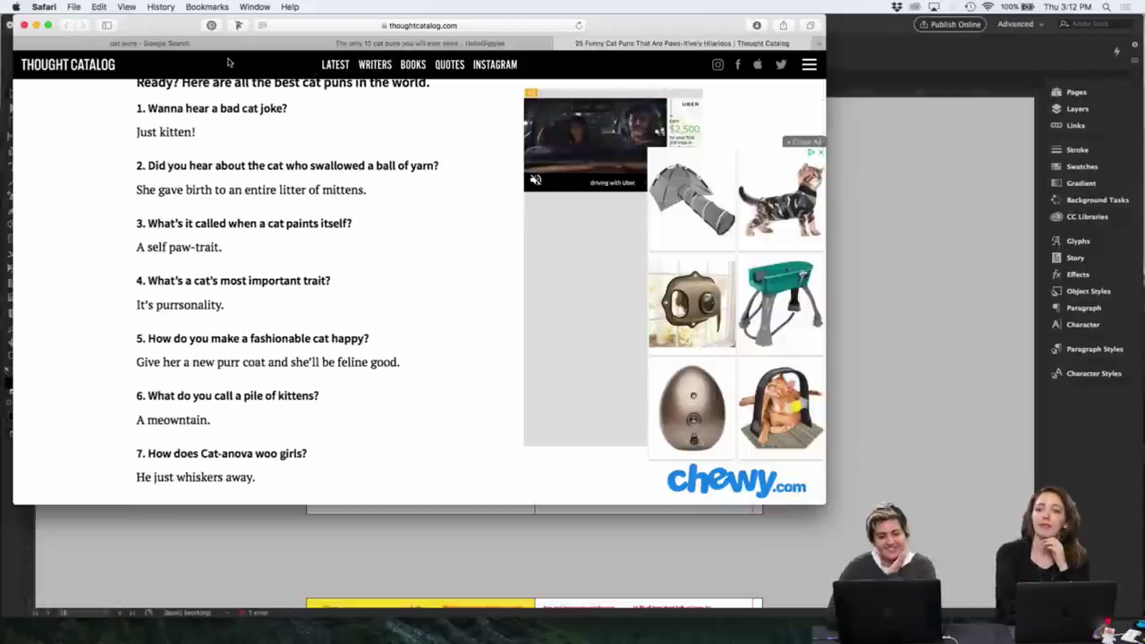
- Open the Punpedia cat puns search result in a new tab, then return to InDesign
left_click(149, 43)
scroll(229, 290, "down", 5)
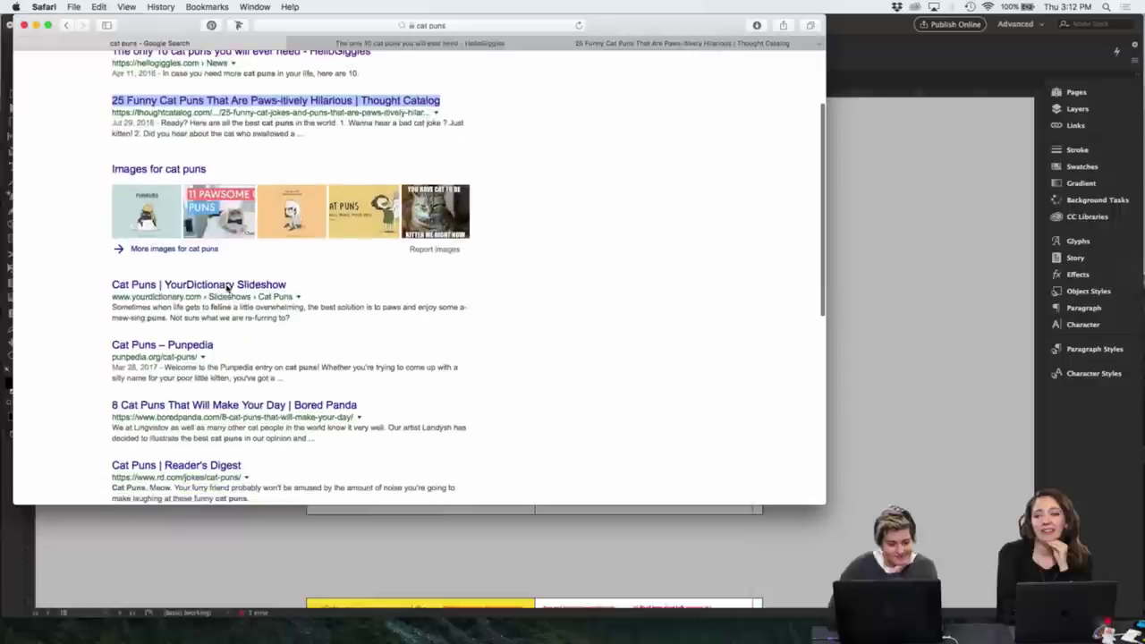
left_click(179, 351, "super")
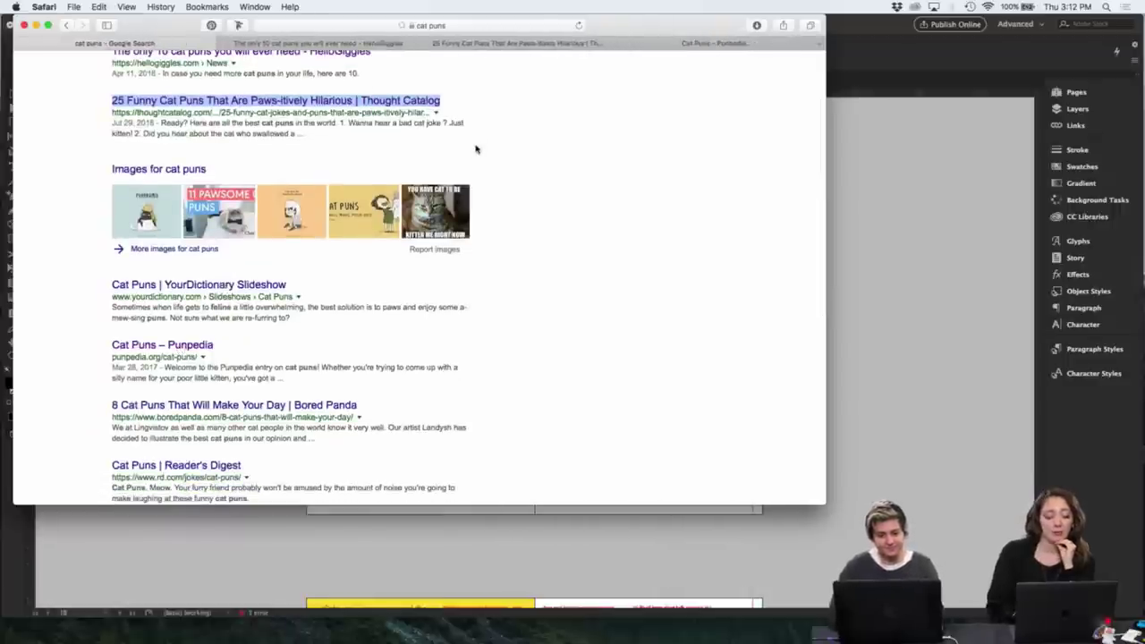
left_click(678, 51)
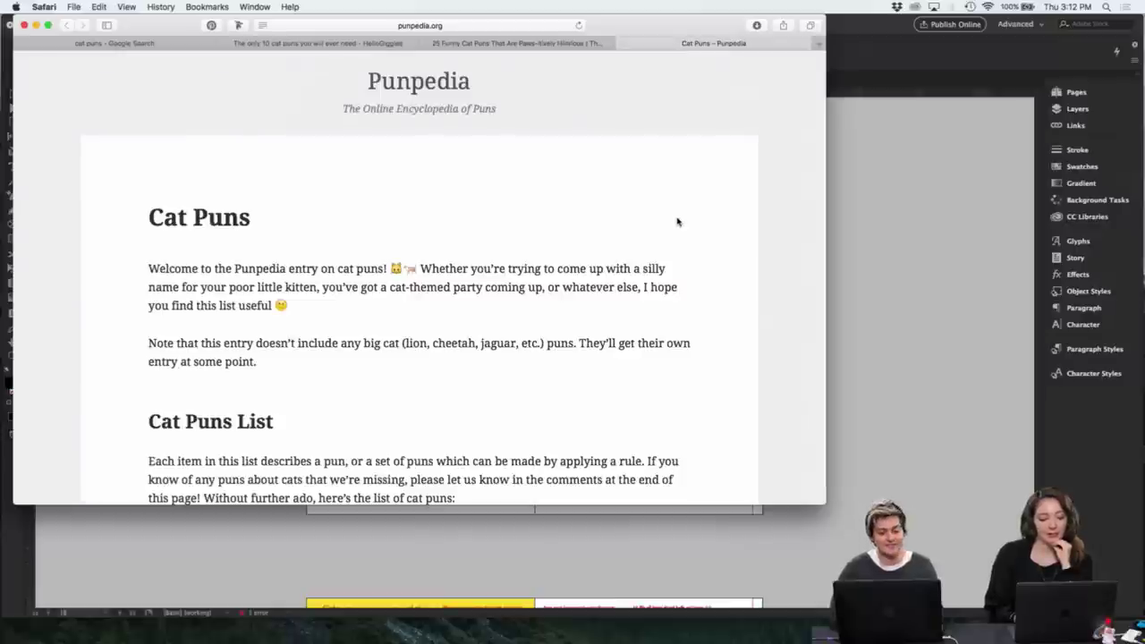
left_click(837, 321)
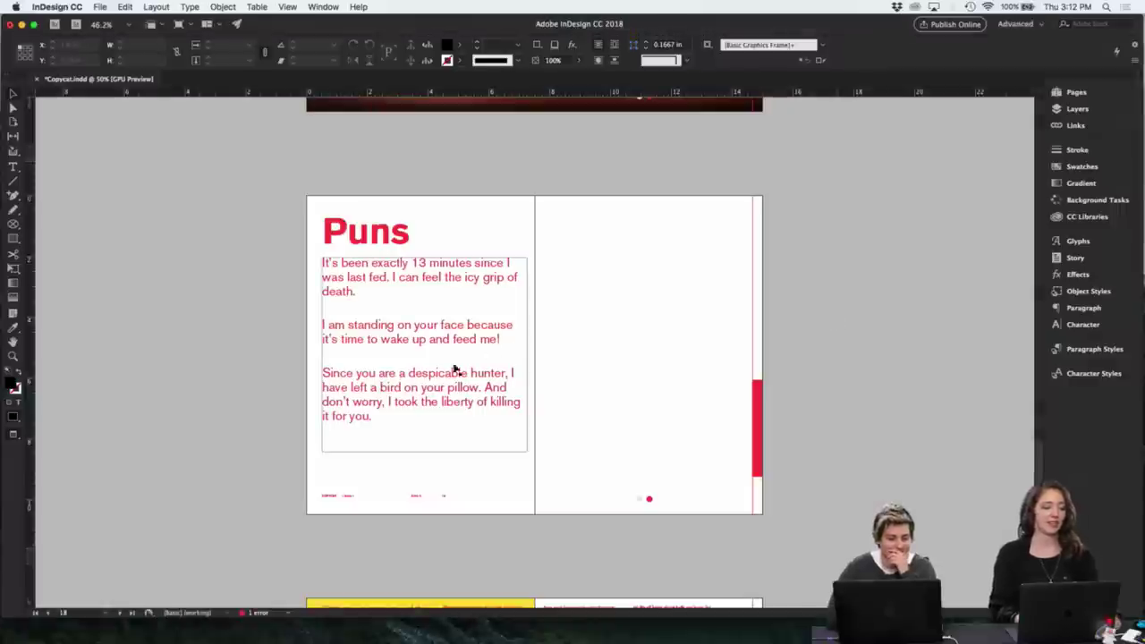
- Replace the Puns body text with 'This zine is so good it should be in mewsuem' and 'What are these puns fur again? I must paws to think.'
double_click(414, 374)
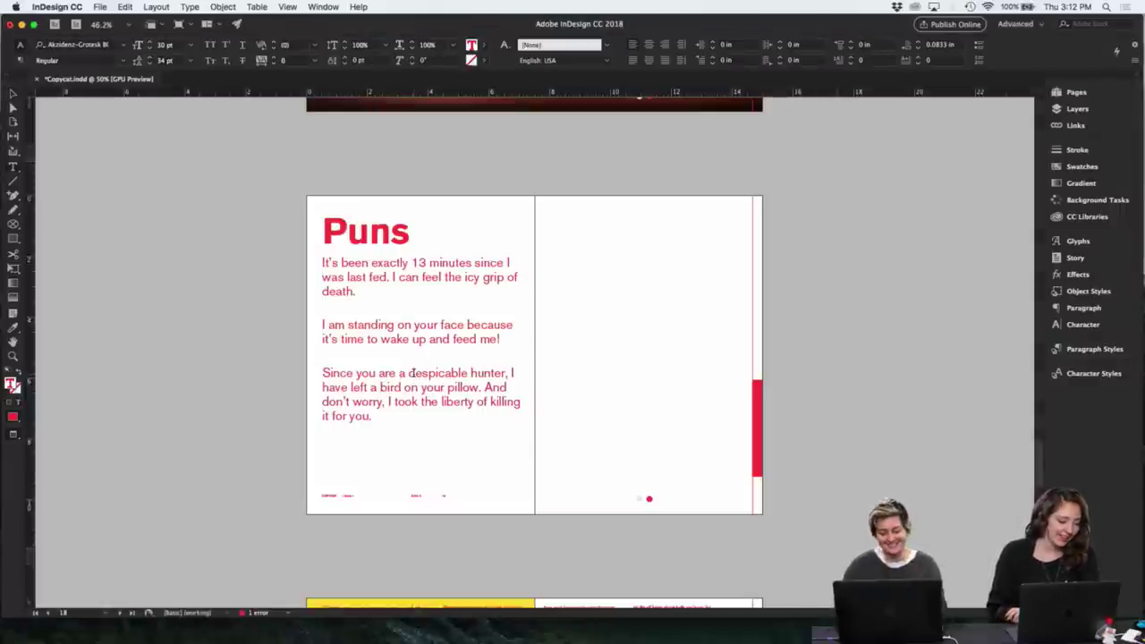
key("super+a")
type("This zine is so")
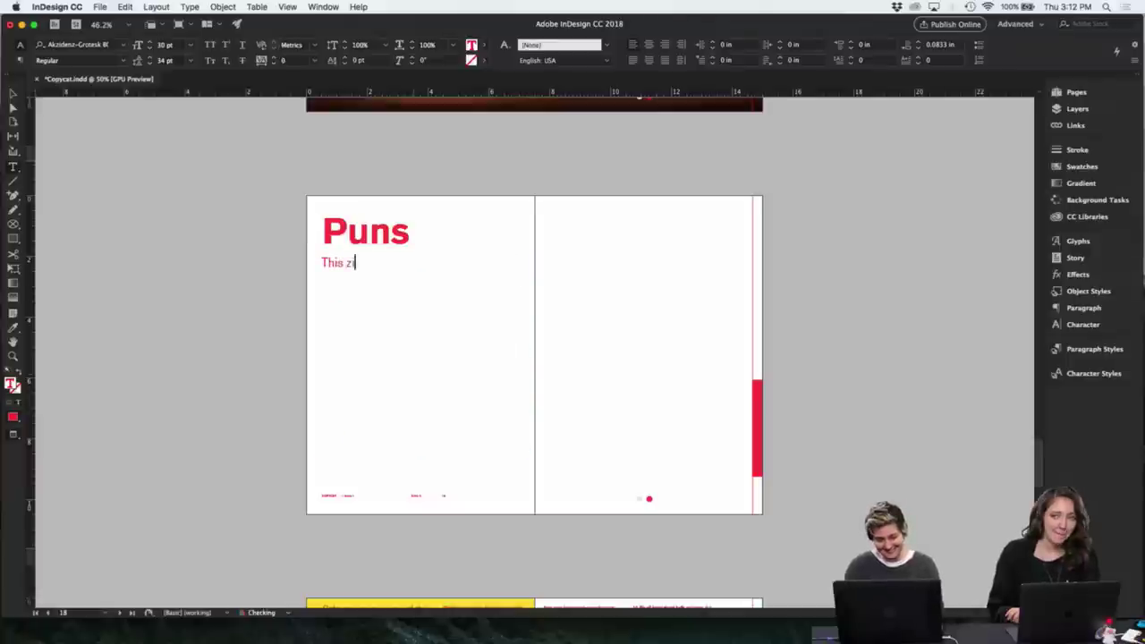
type(" good")
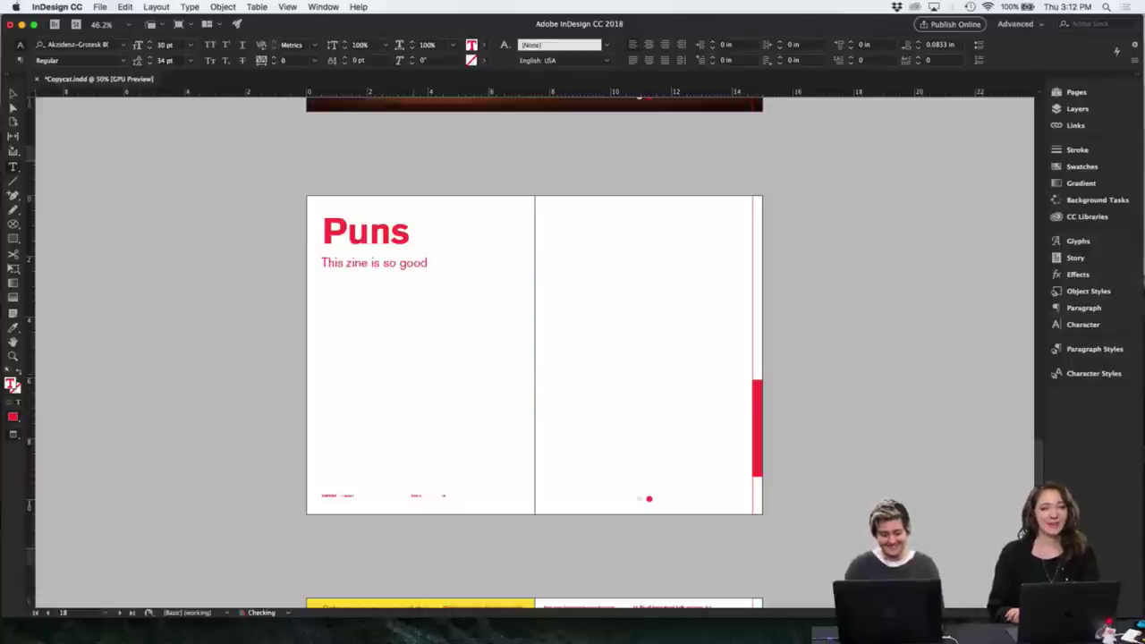
type(" it should be")
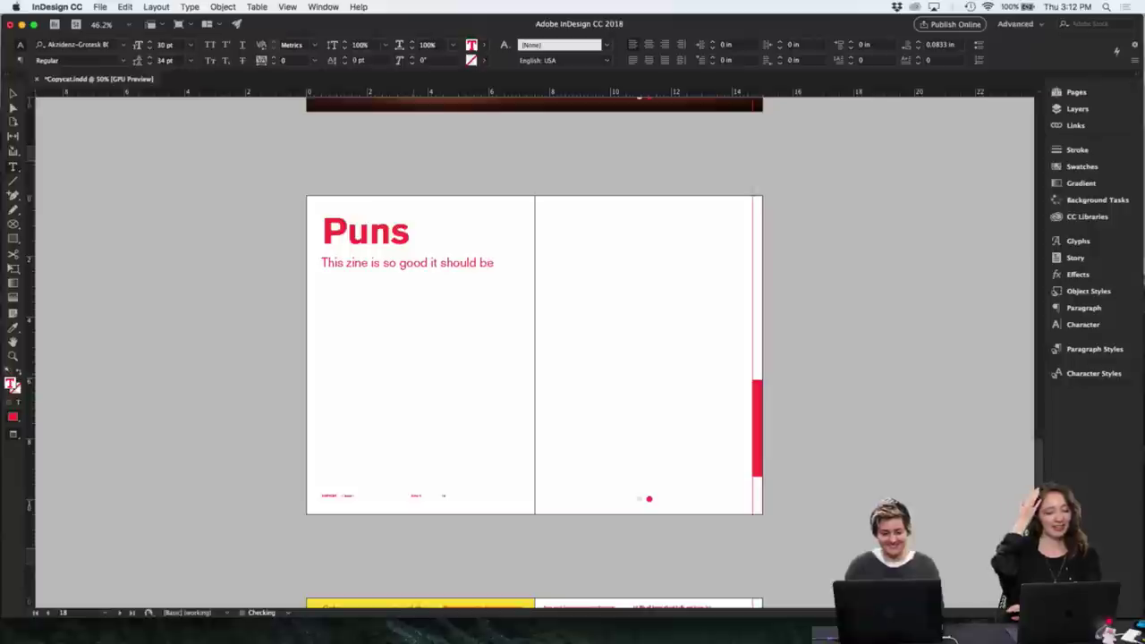
type(" in me")
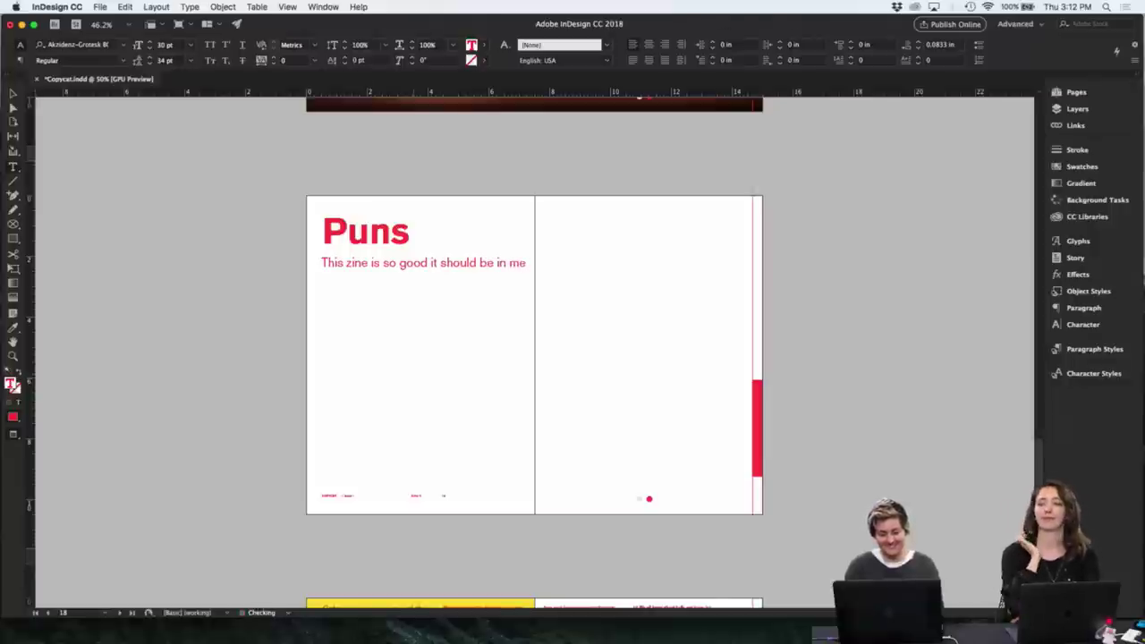
type("wsuem.")
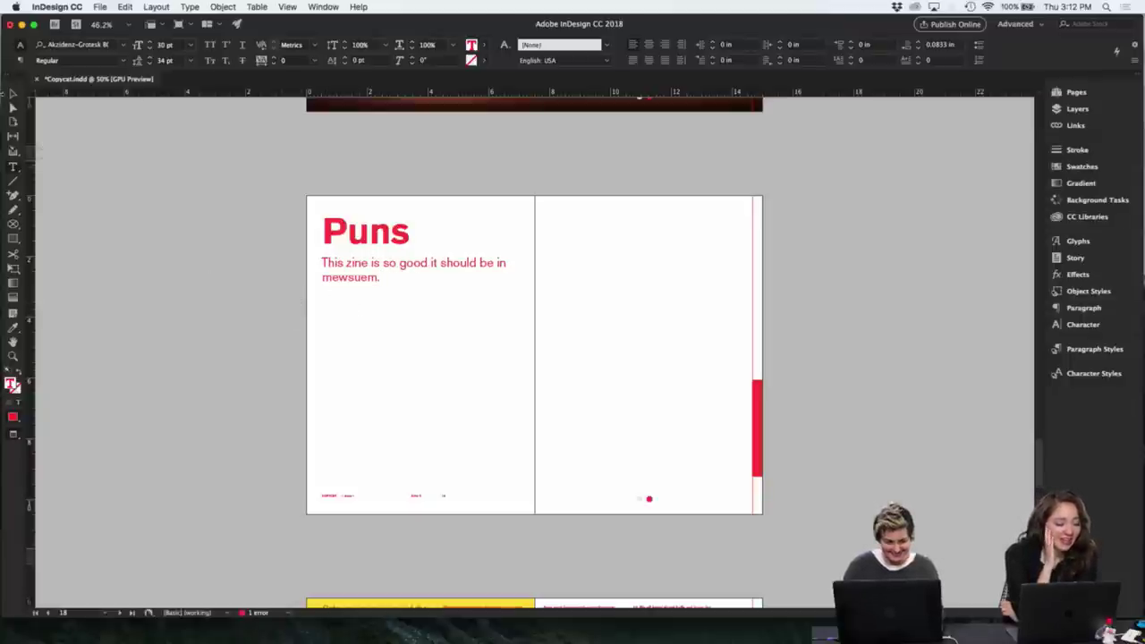
left_click(12, 95)
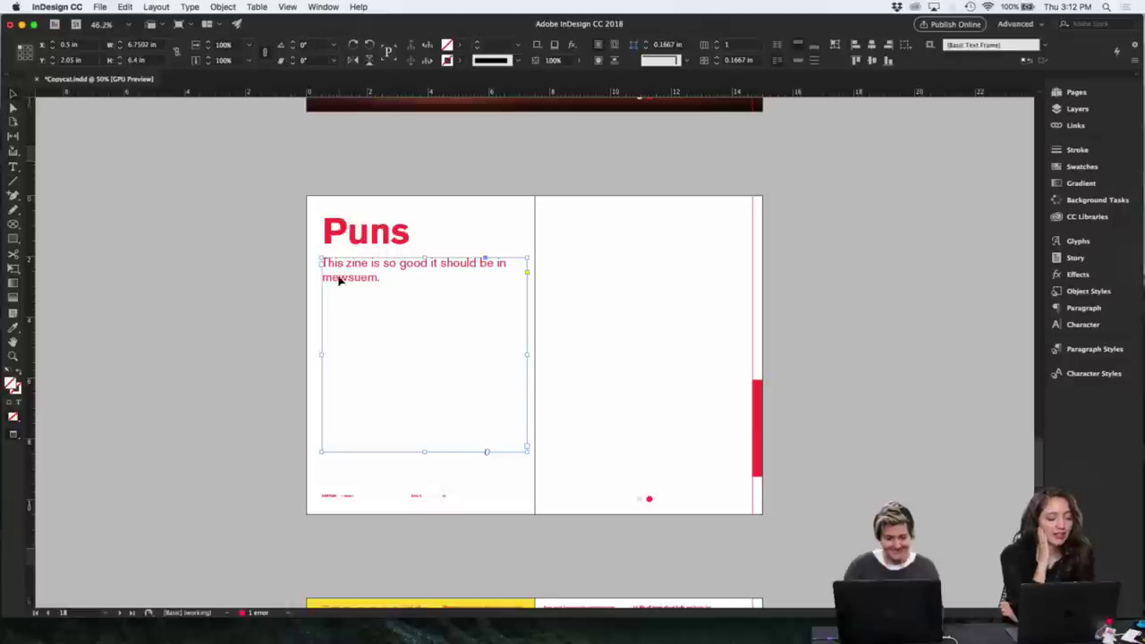
double_click(401, 278)
key("Return")
type("W")
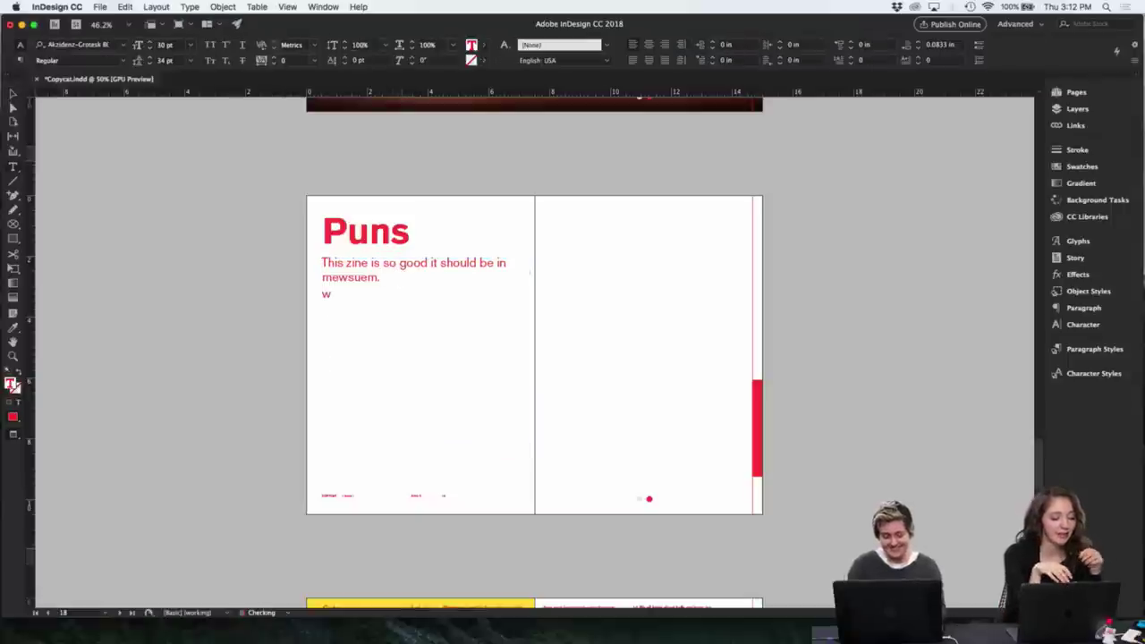
type("hat ")
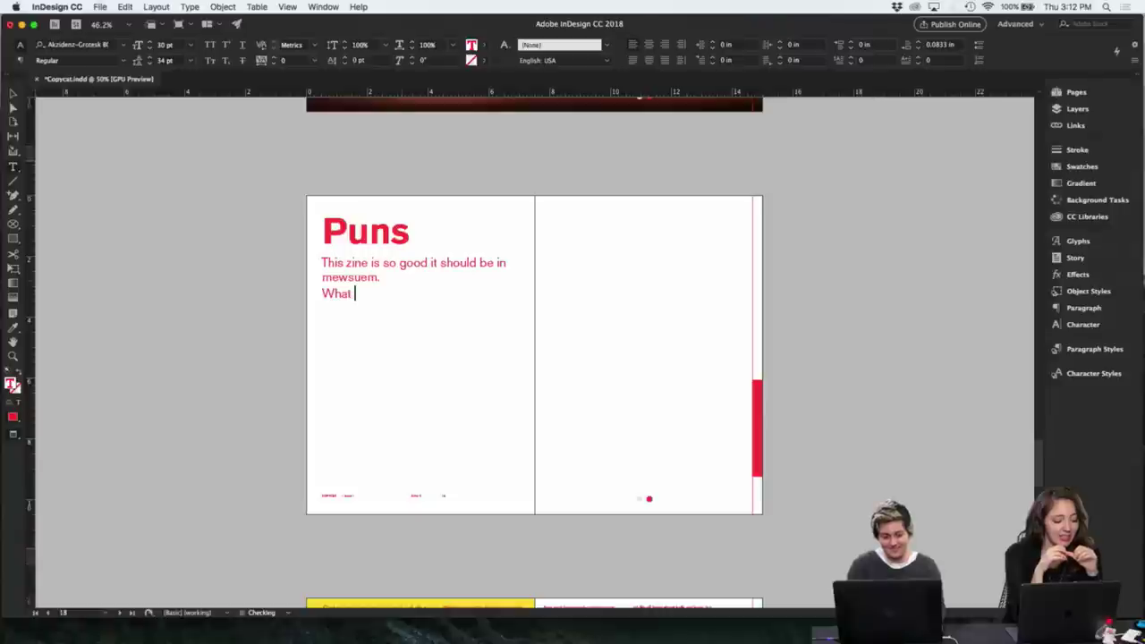
type("are the")
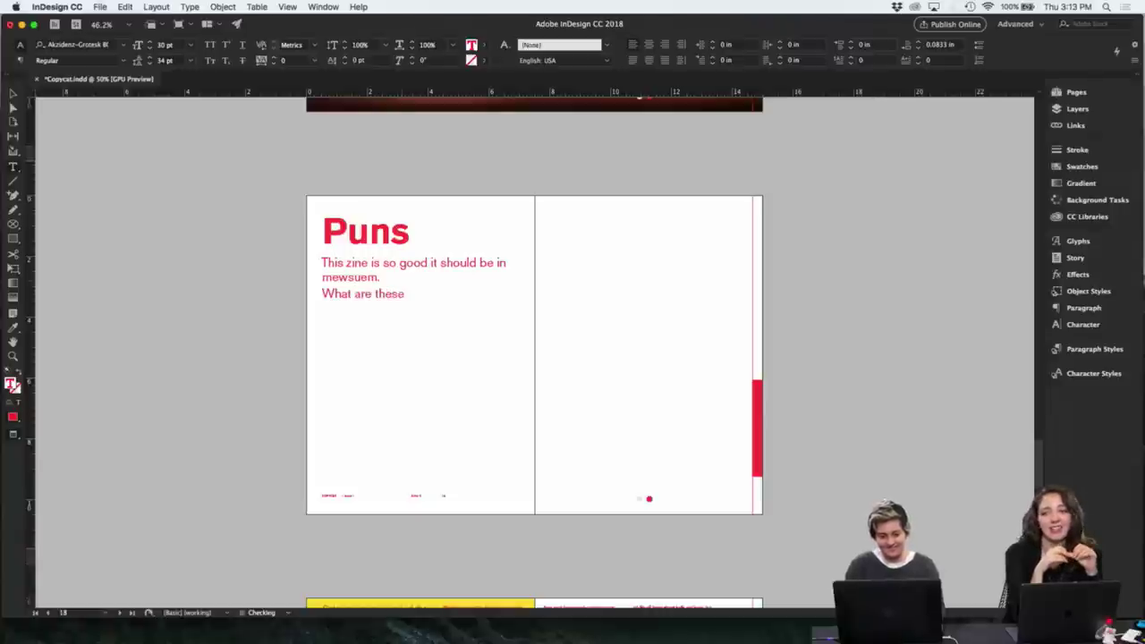
type("se ")
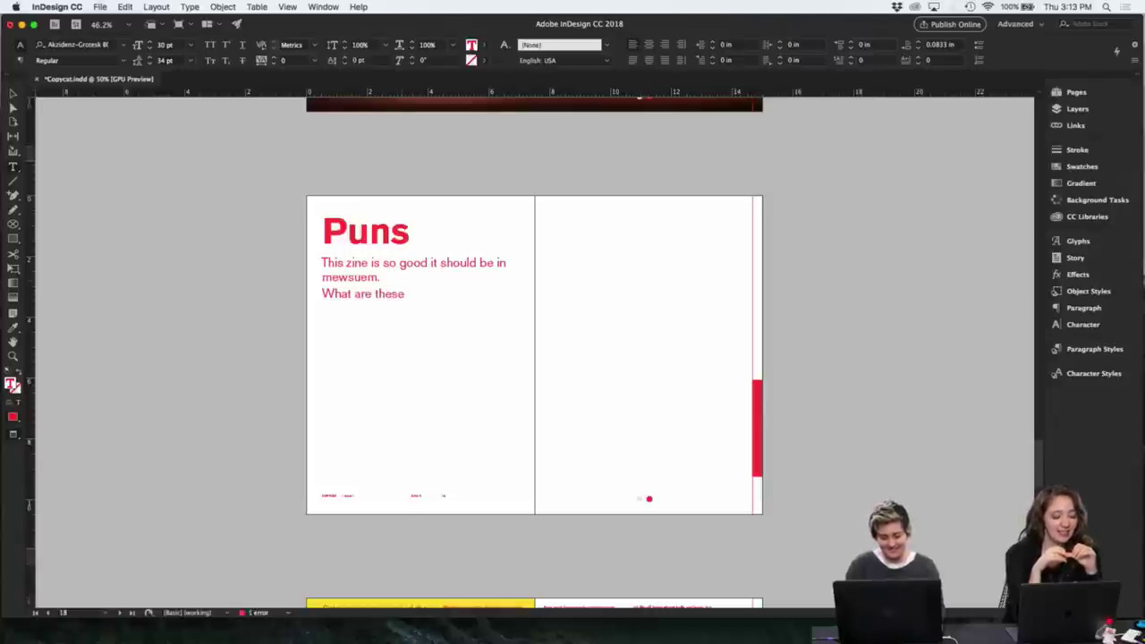
type("puns ")
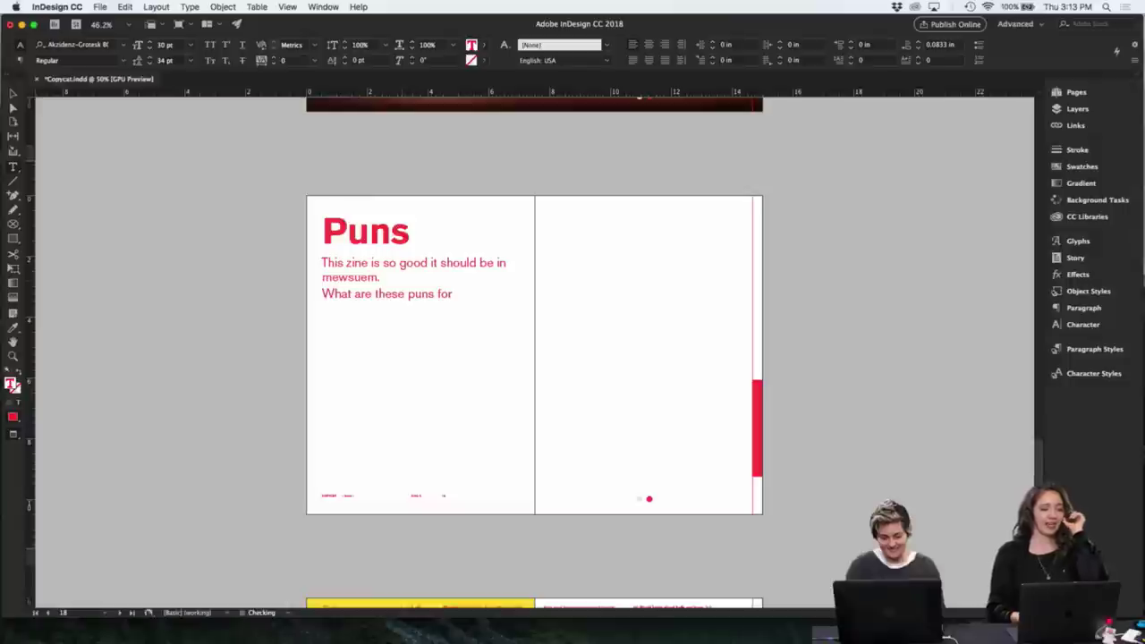
type("fur agai")
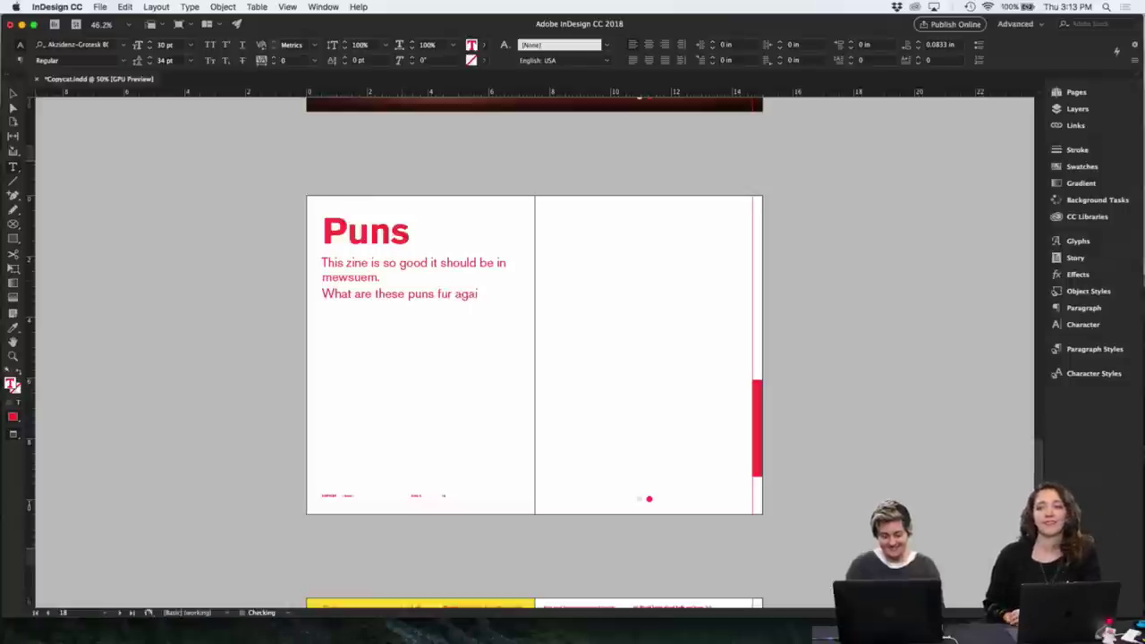
type("n? I mu")
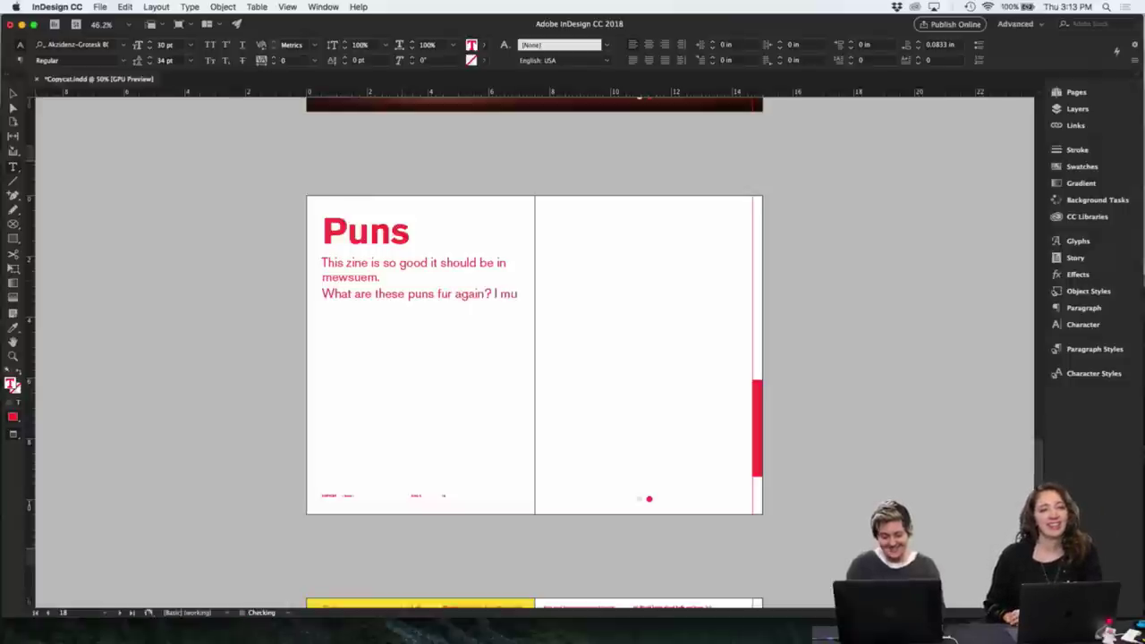
type("st paws")
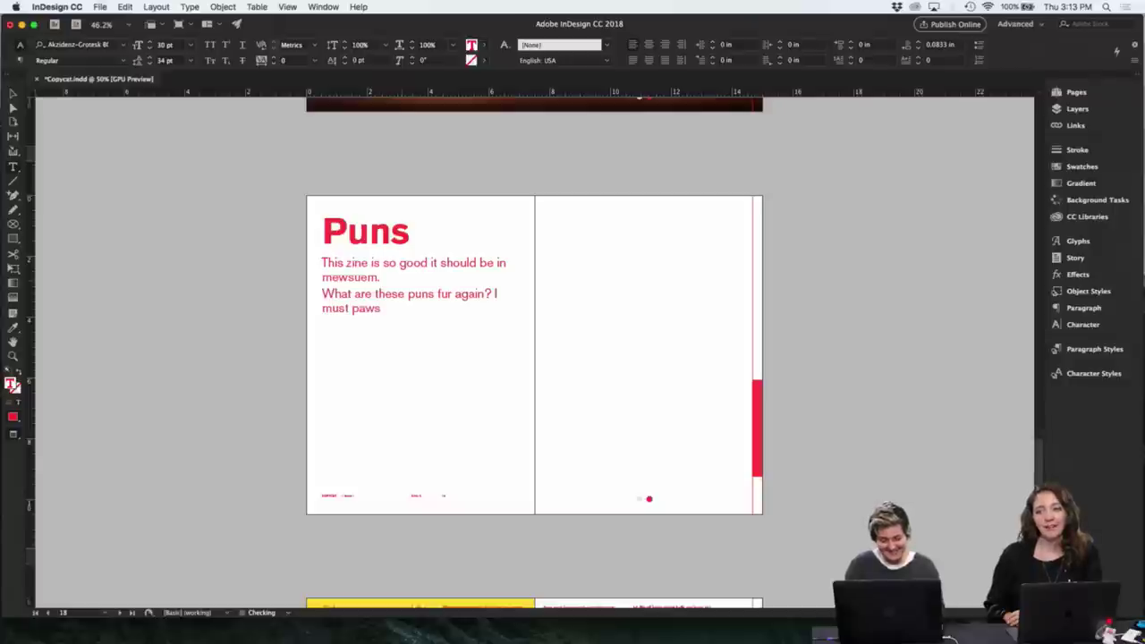
type(" to think.")
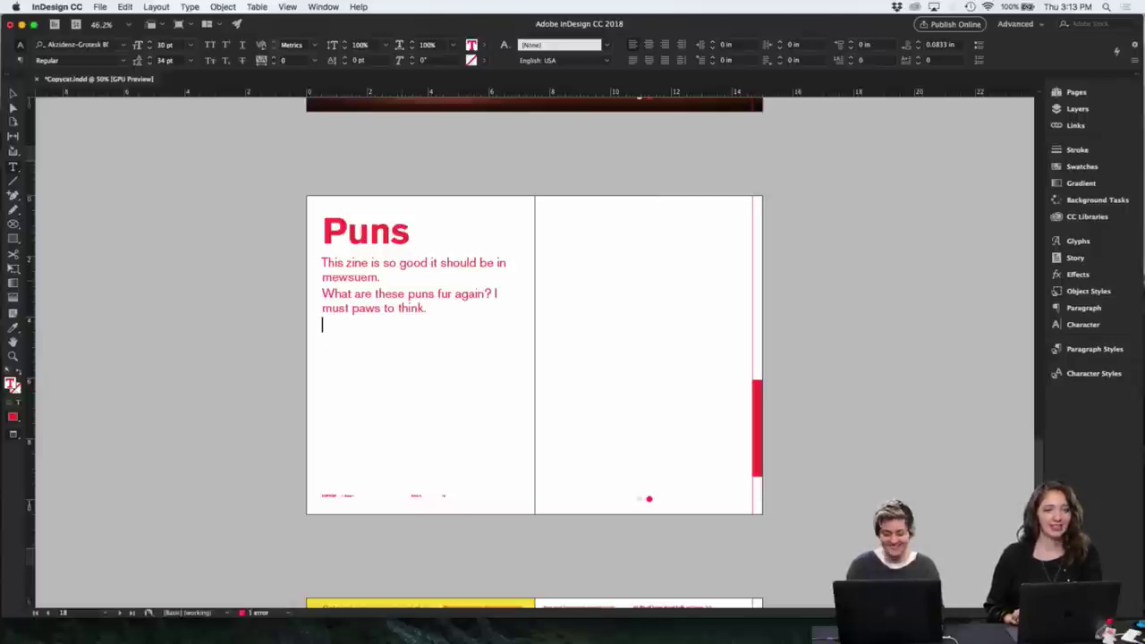
key("Return")
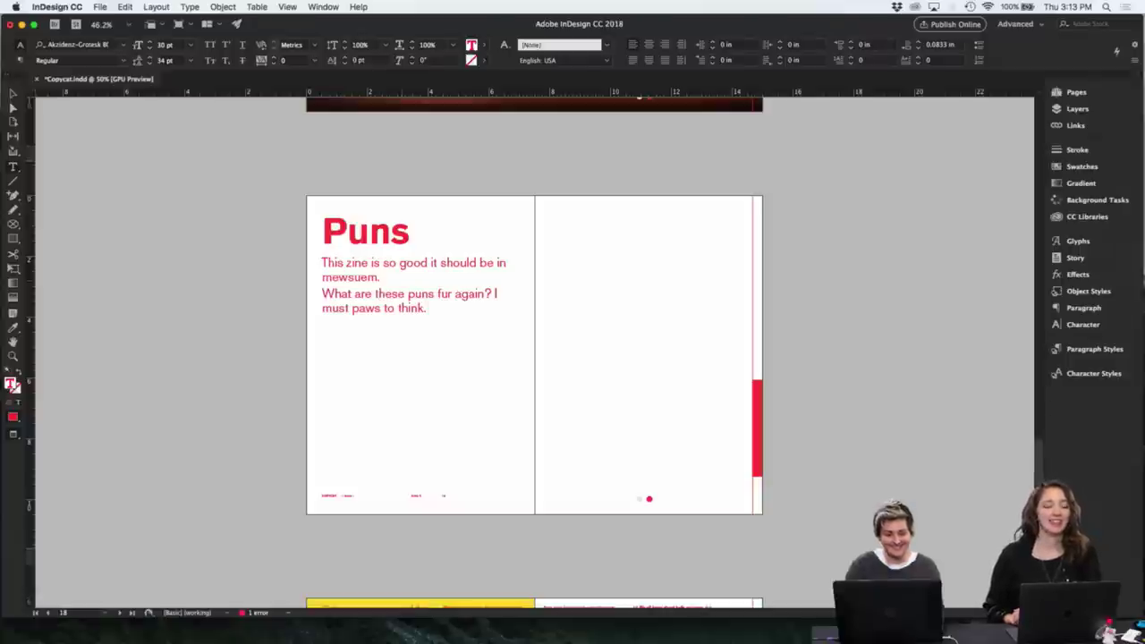
- Correct the misspelled 'mewsuem' in the first pun line
left_click(366, 278)
key("BackSpace")
key("BackSpace")
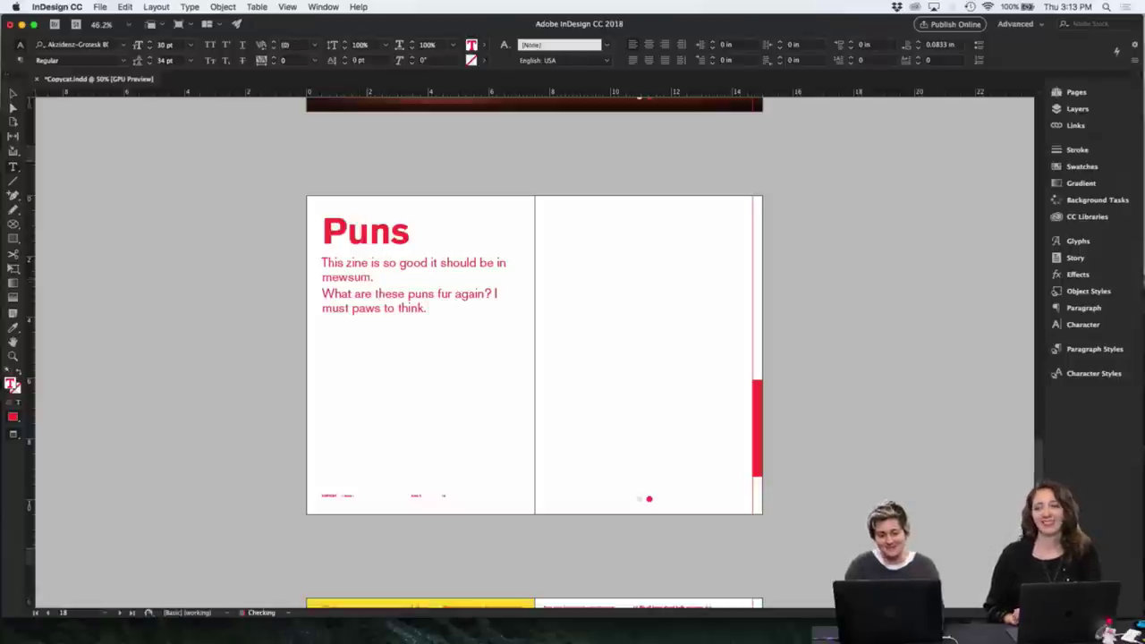
type("eu")
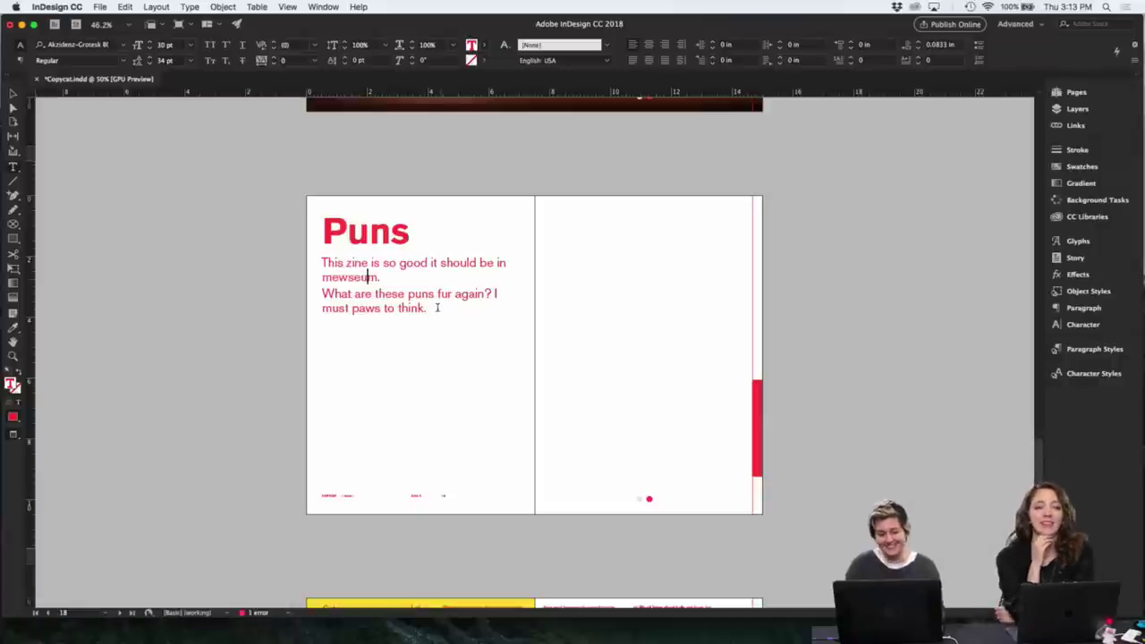
- Add the lines 'Are you kitting me right now?', 'I've got a good feline about this zine.' and 'I cat think of any puns.'
left_click(434, 311)
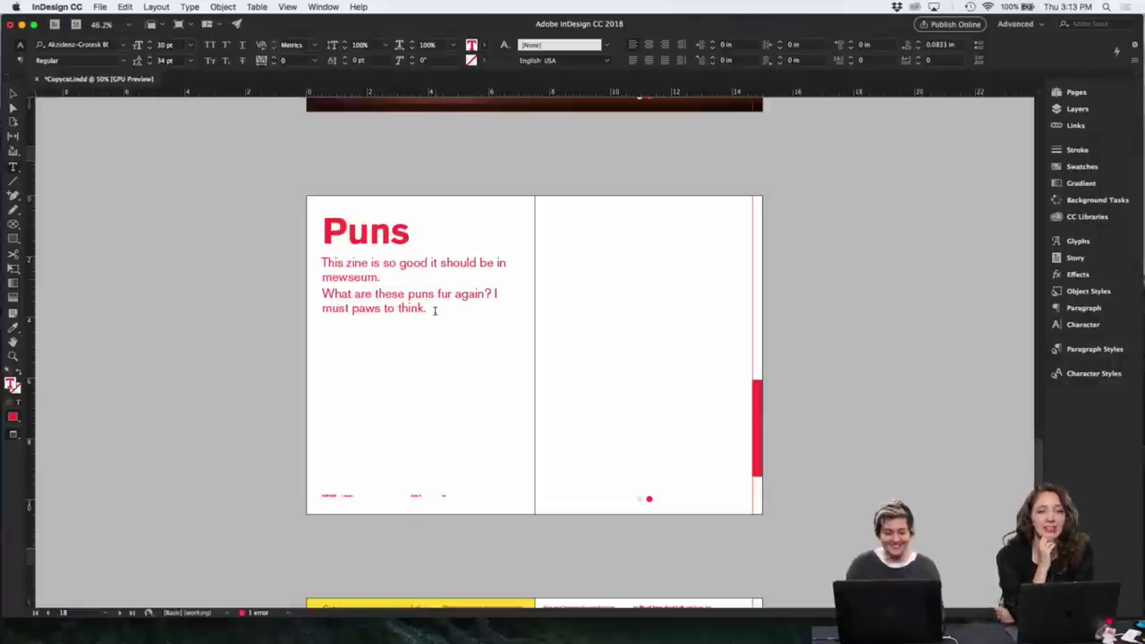
key("Return")
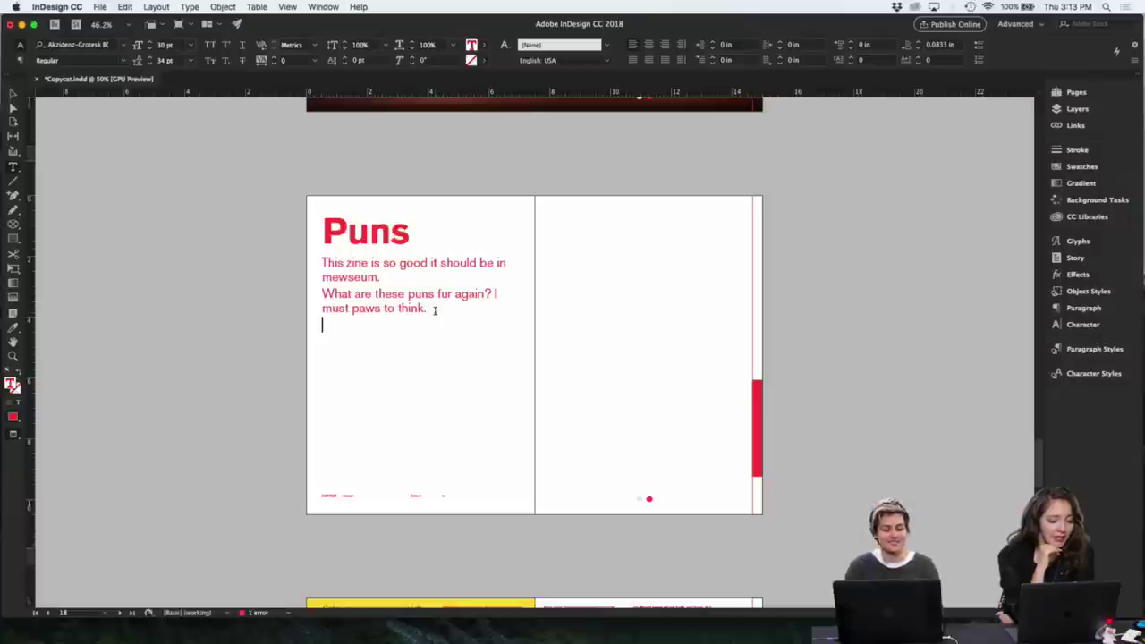
type("Are y")
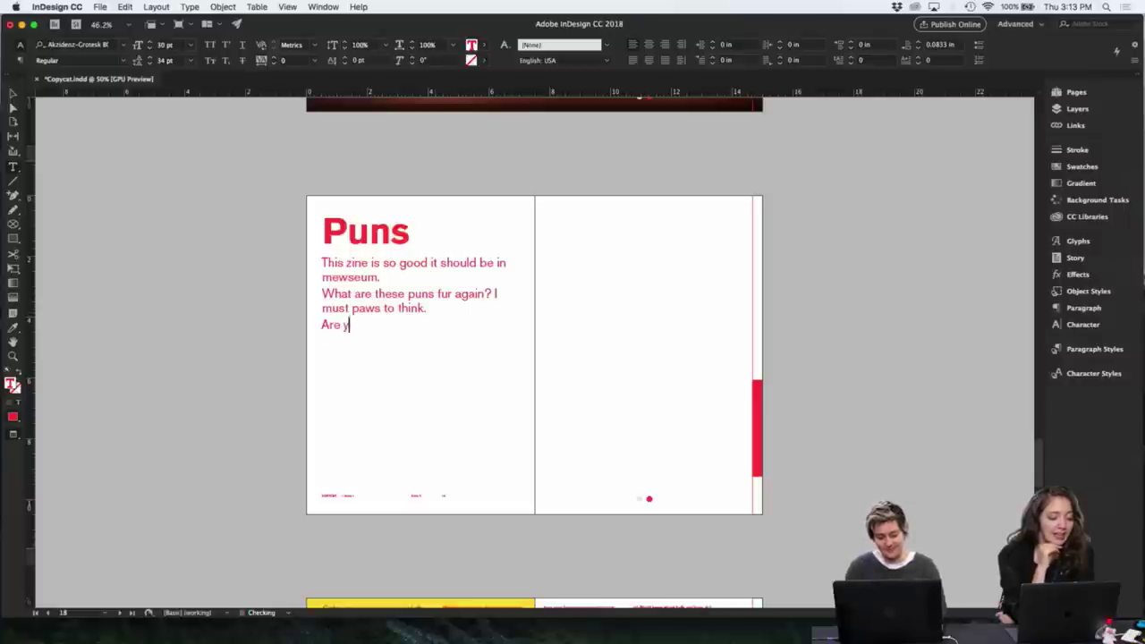
type("ou kitting me right now?")
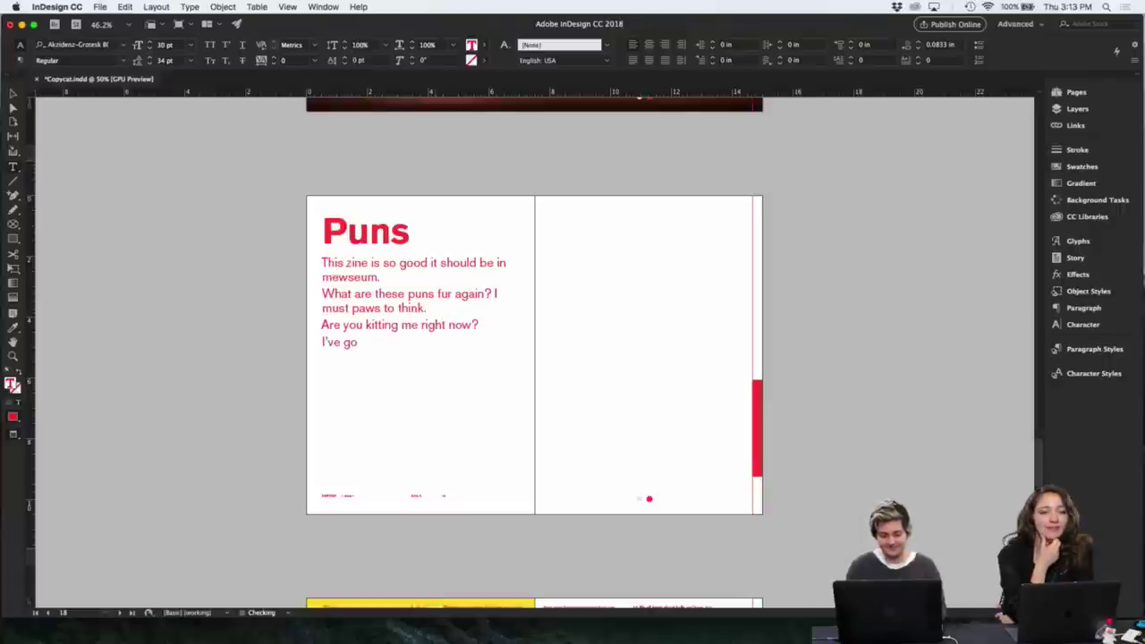
type(" a good")
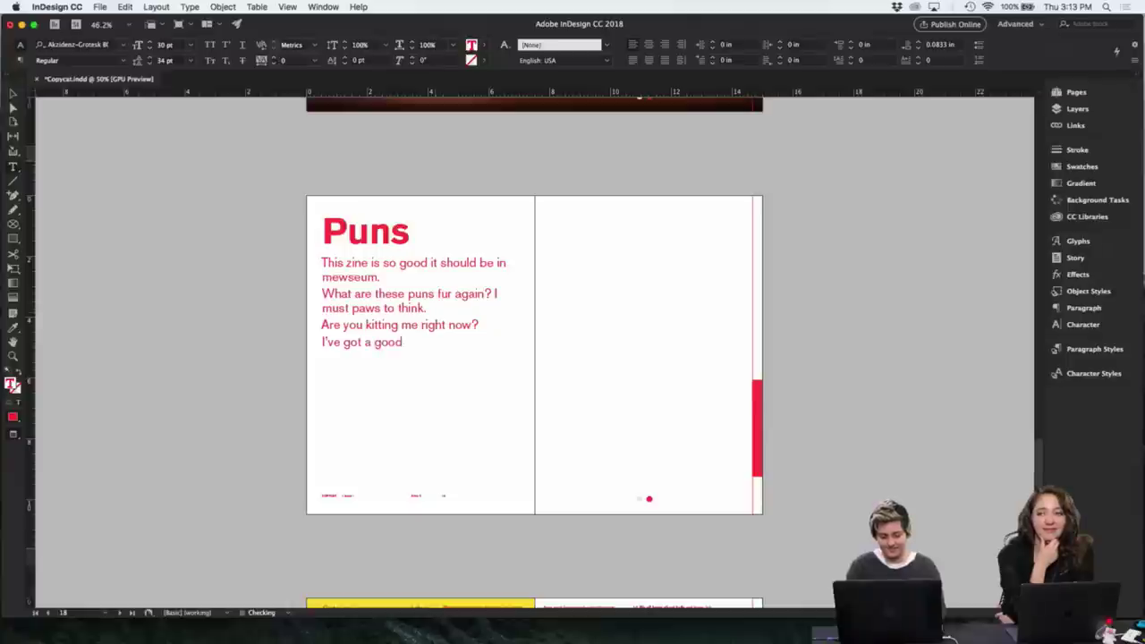
type(" feline about th")
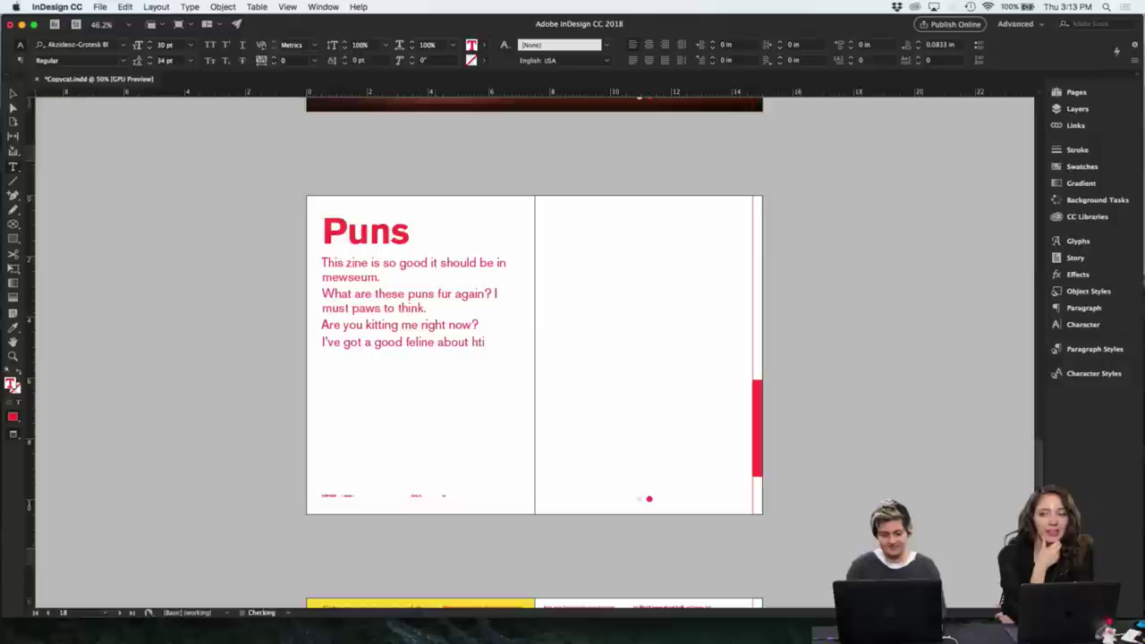
key("BackSpace")
key("BackSpace")
type("this zin")
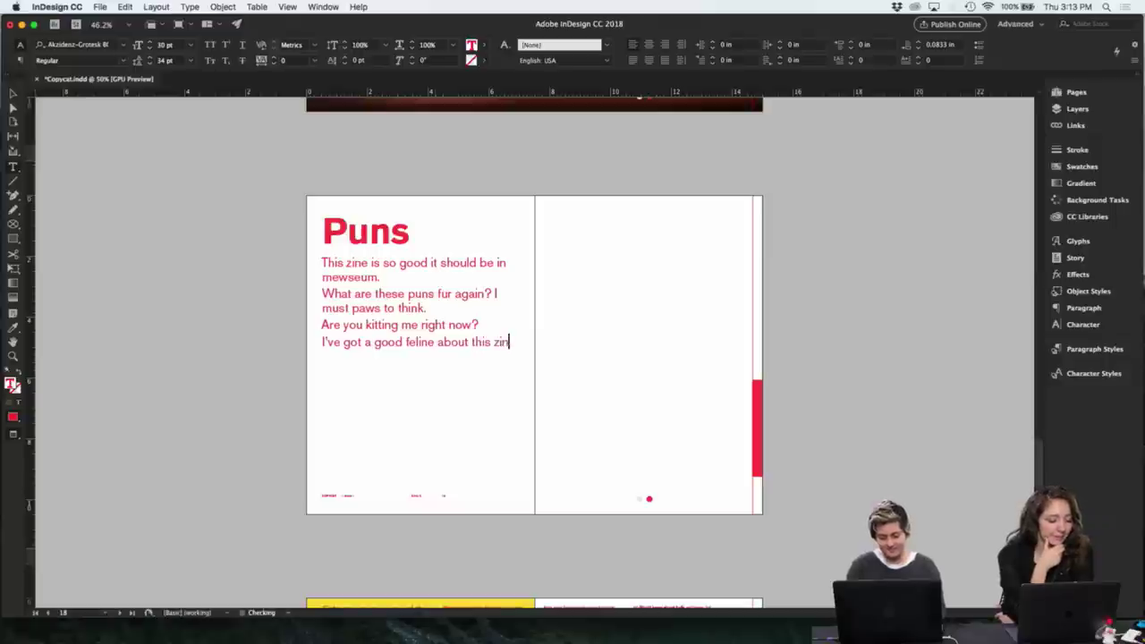
type("e. ")
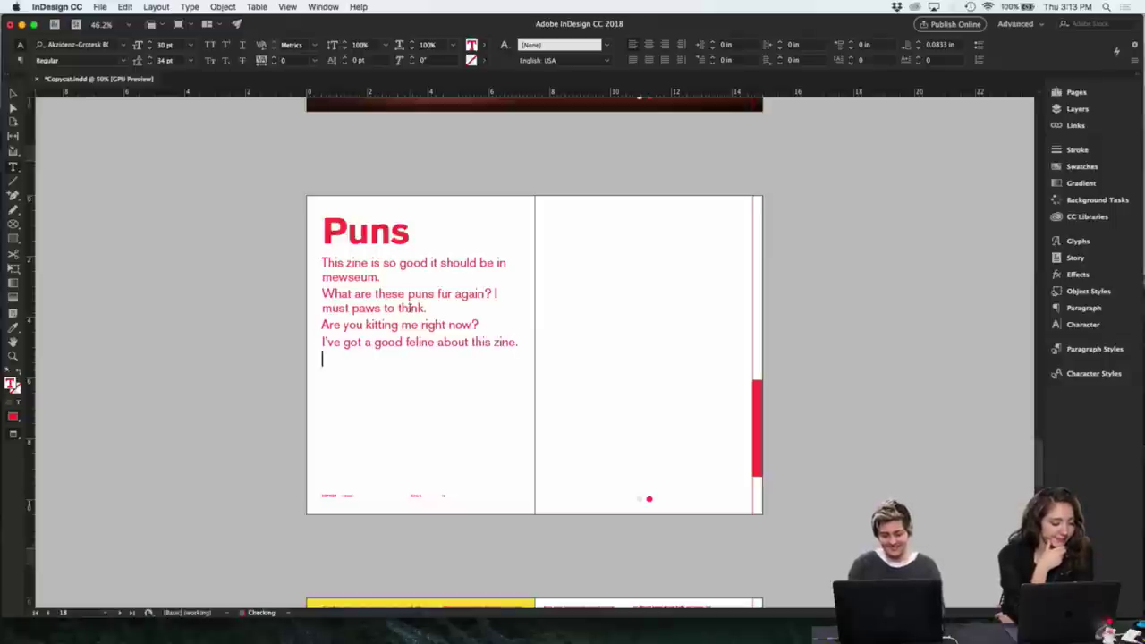
type("I cat think")
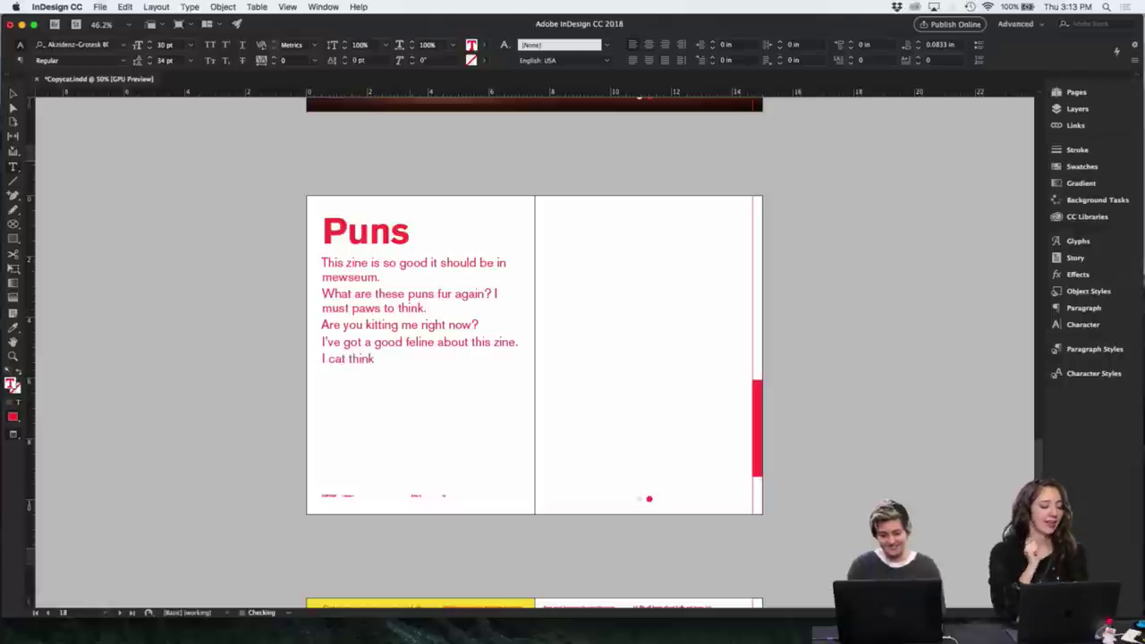
type(" of any puns")
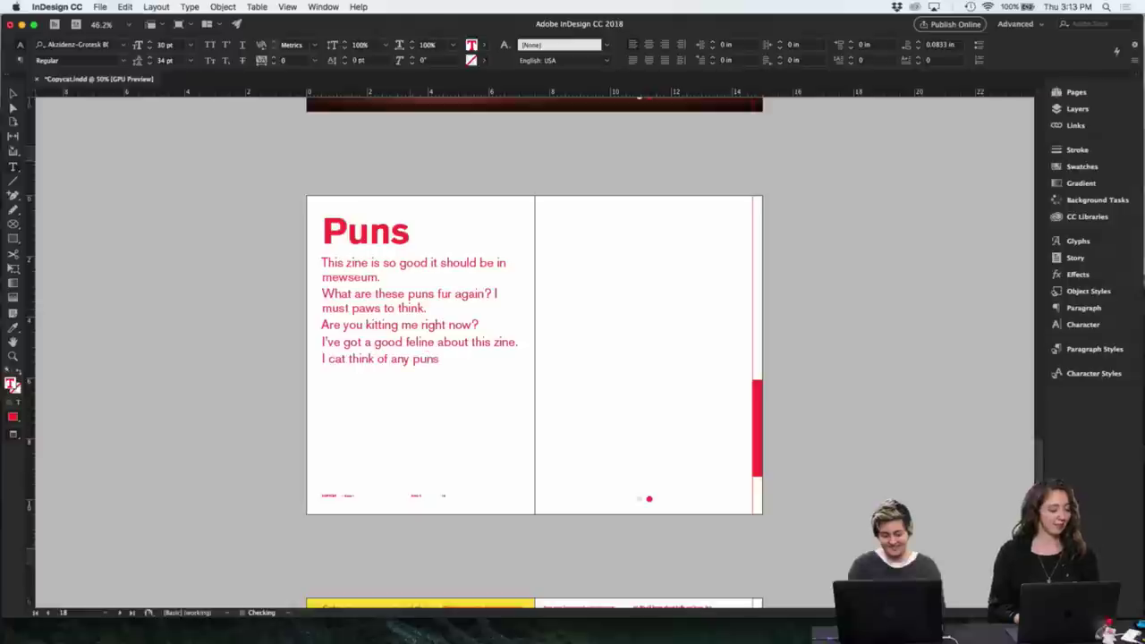
type(".")
left_click(14, 94)
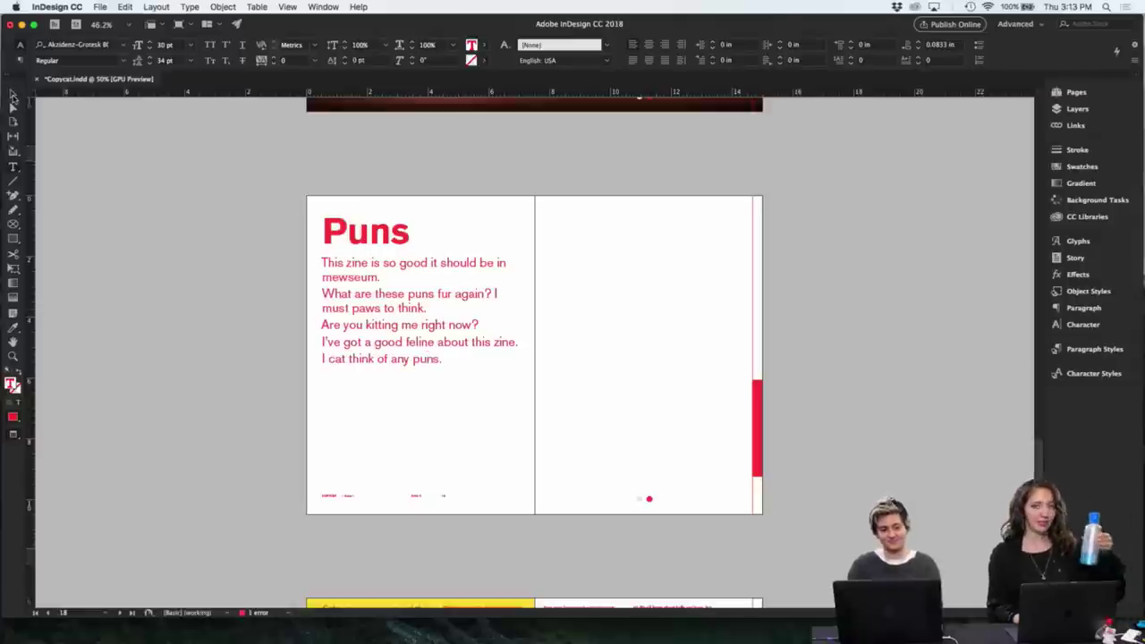
- Load jonas-vincent-2717-unsplash.jpg from the Adobe Live folder for placing with Cmd+D
left_click(540, 317)
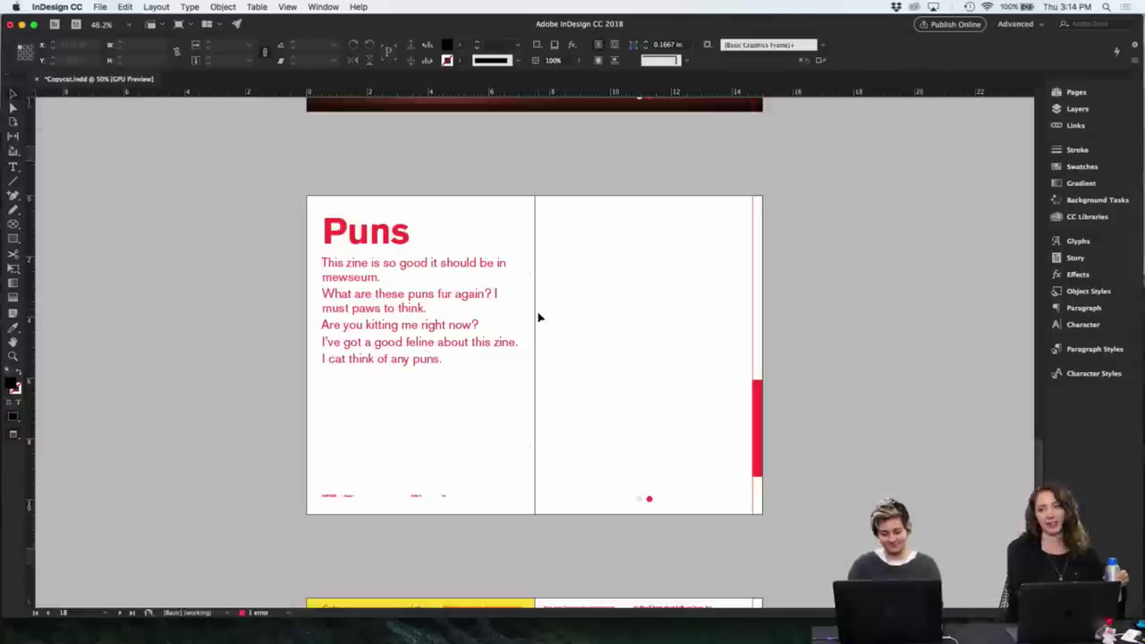
key("super+d")
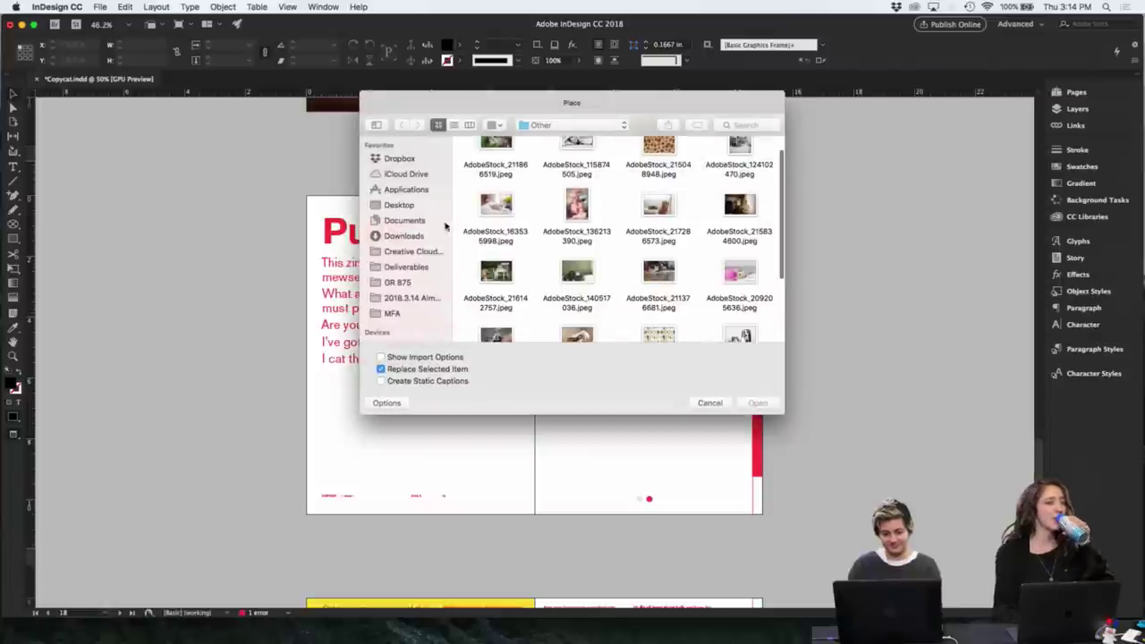
left_click(538, 126)
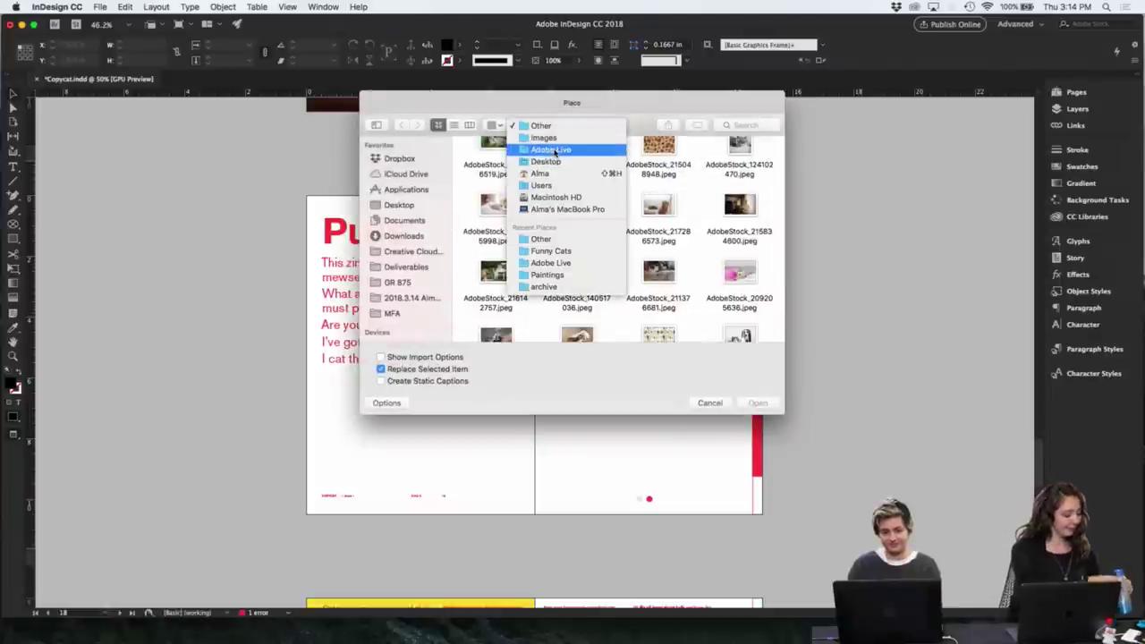
left_click(554, 138)
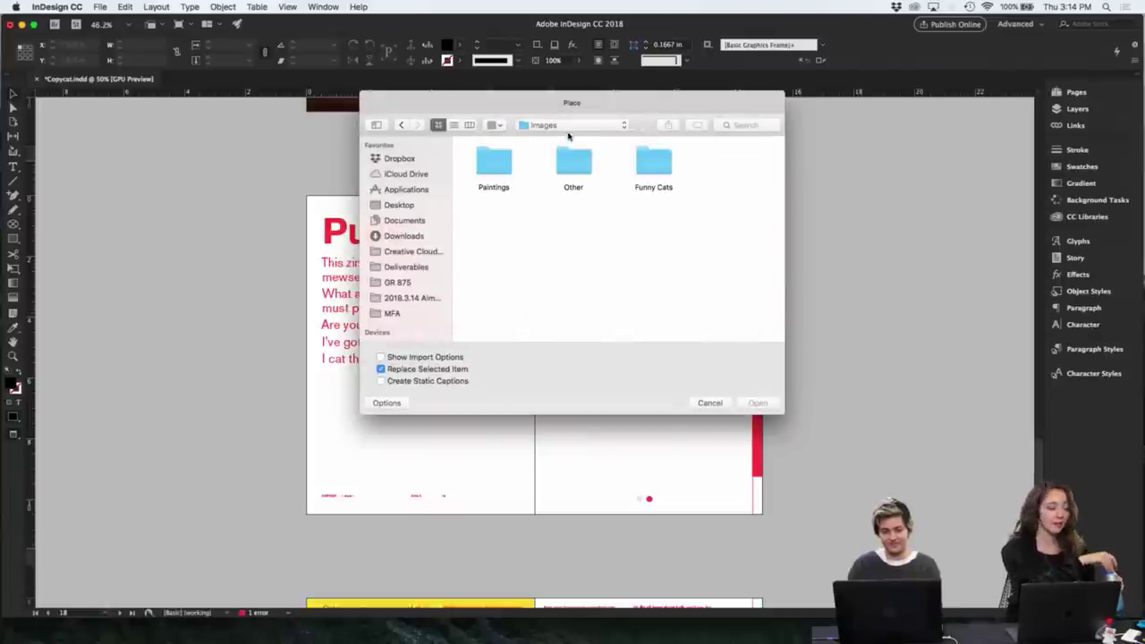
left_click(566, 129)
left_click(564, 140)
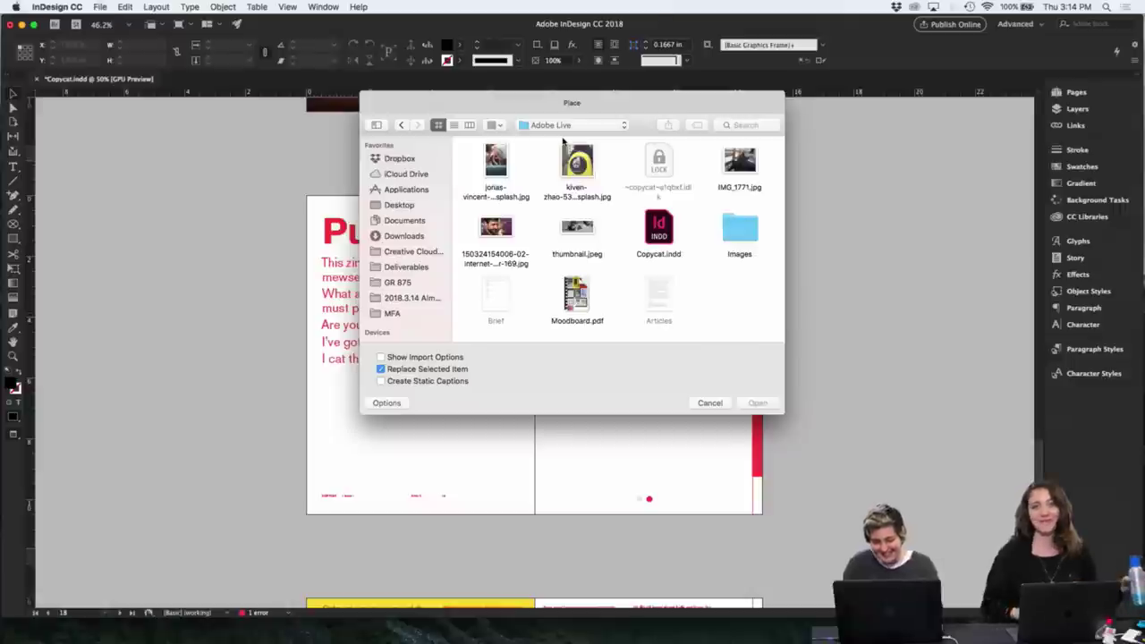
left_click(497, 161)
key("space")
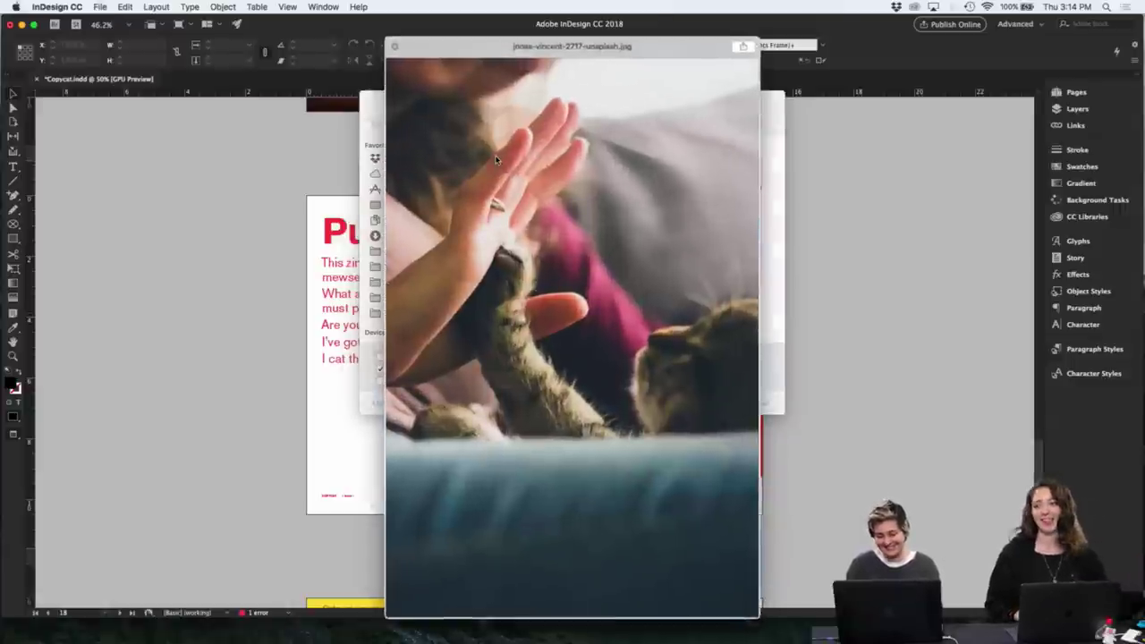
key("space")
double_click(497, 161)
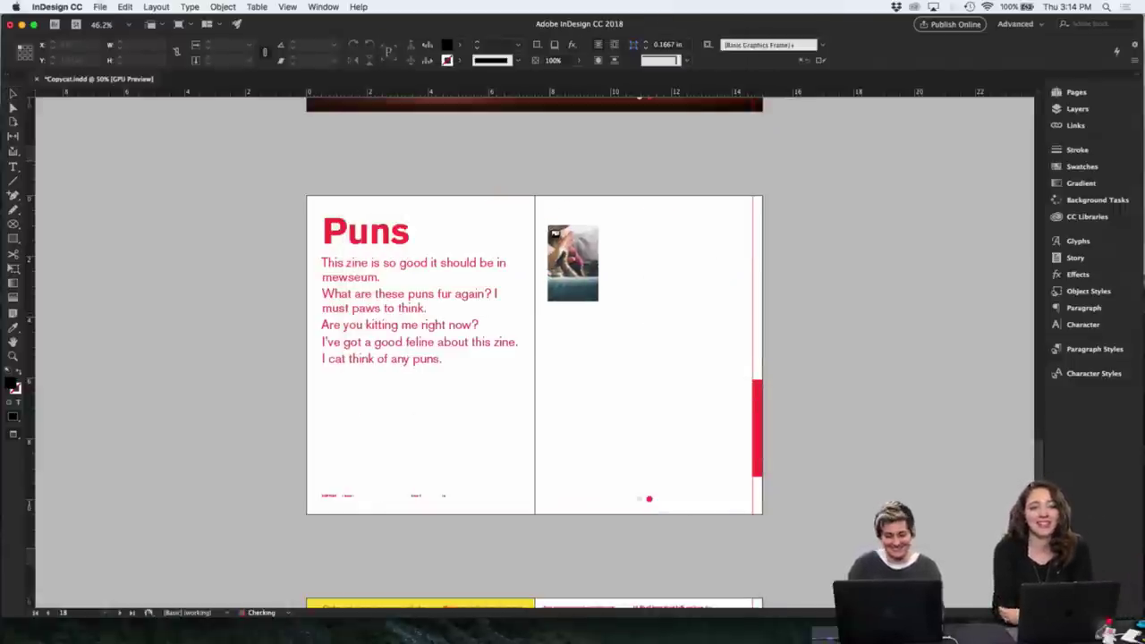
- Drag out the cat high-five photo across the right page
key("w")
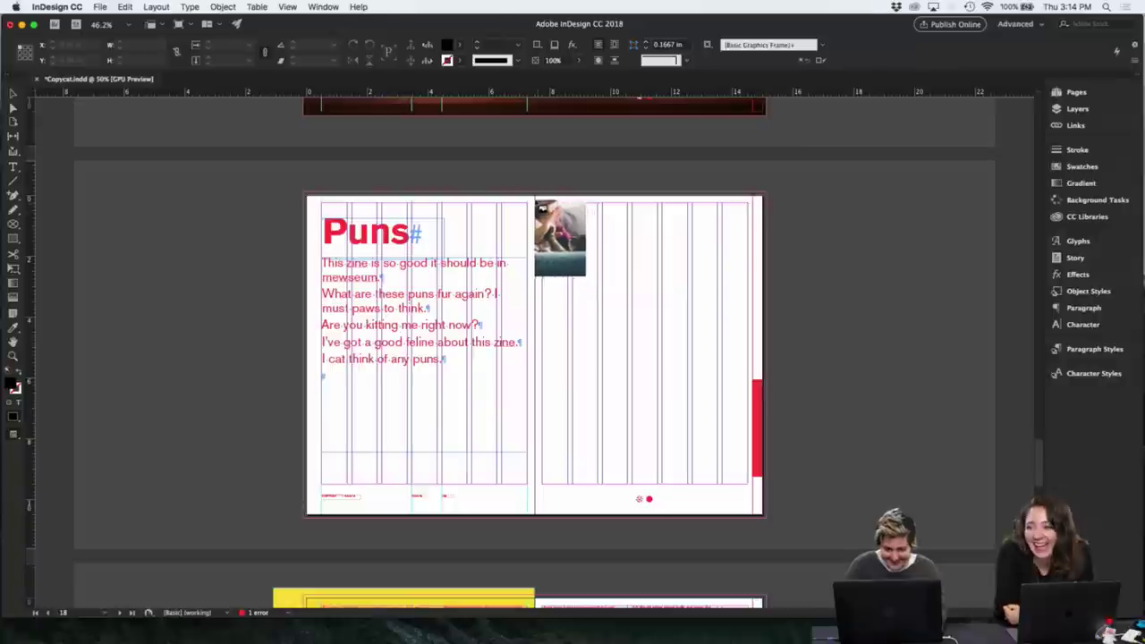
left_click_drag(537, 199, 768, 261)
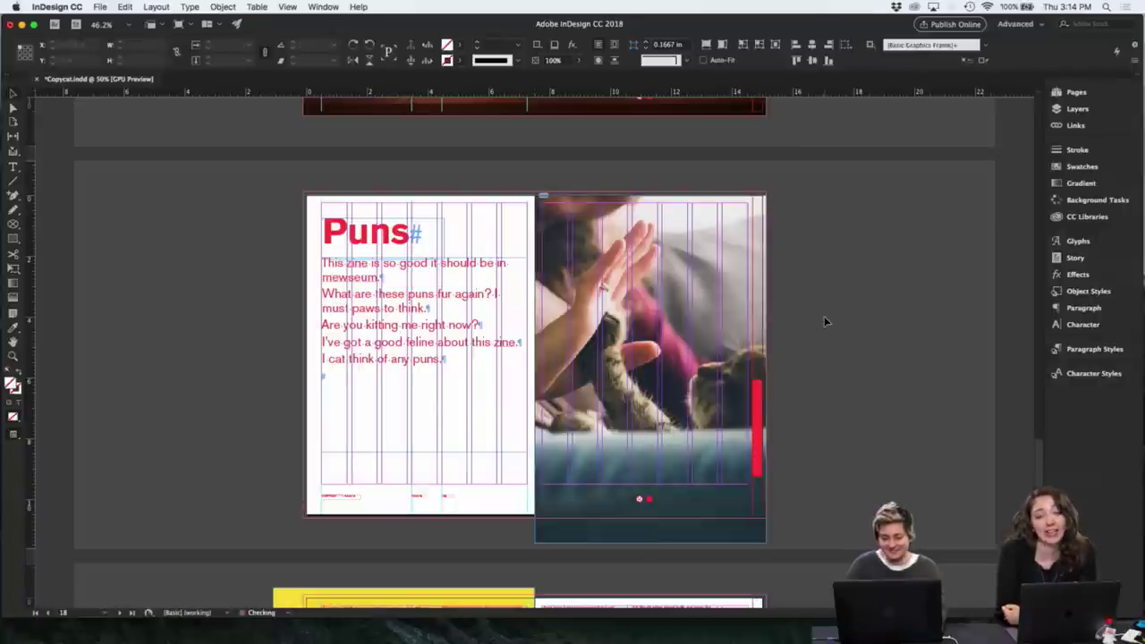
key("super+alt+0")
key("w")
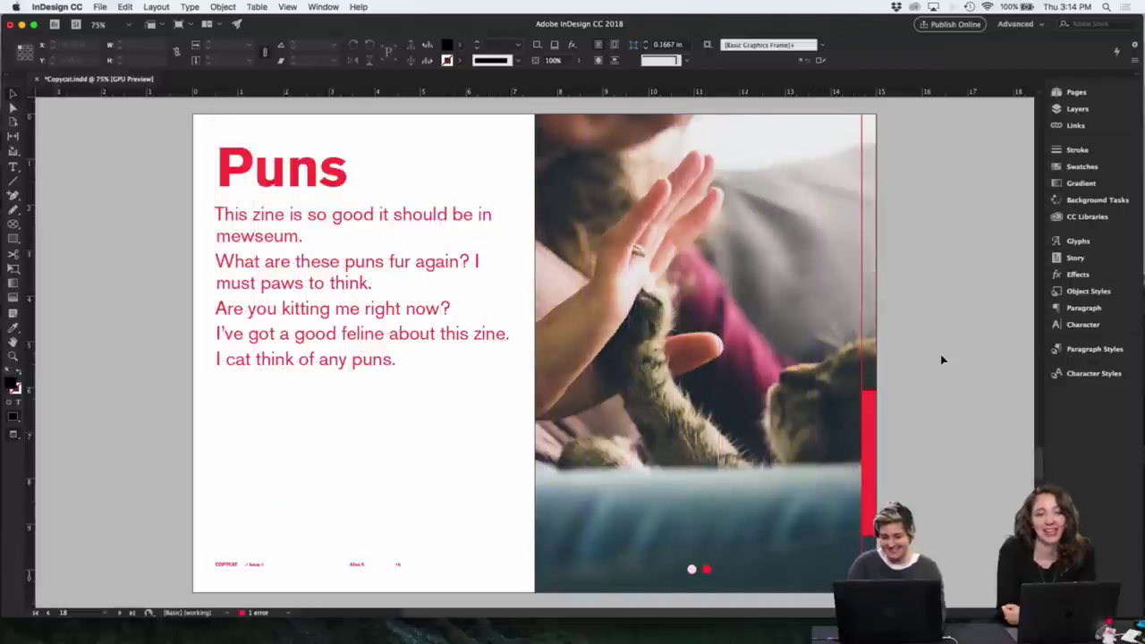
left_click(785, 302)
left_click(936, 317)
key("w")
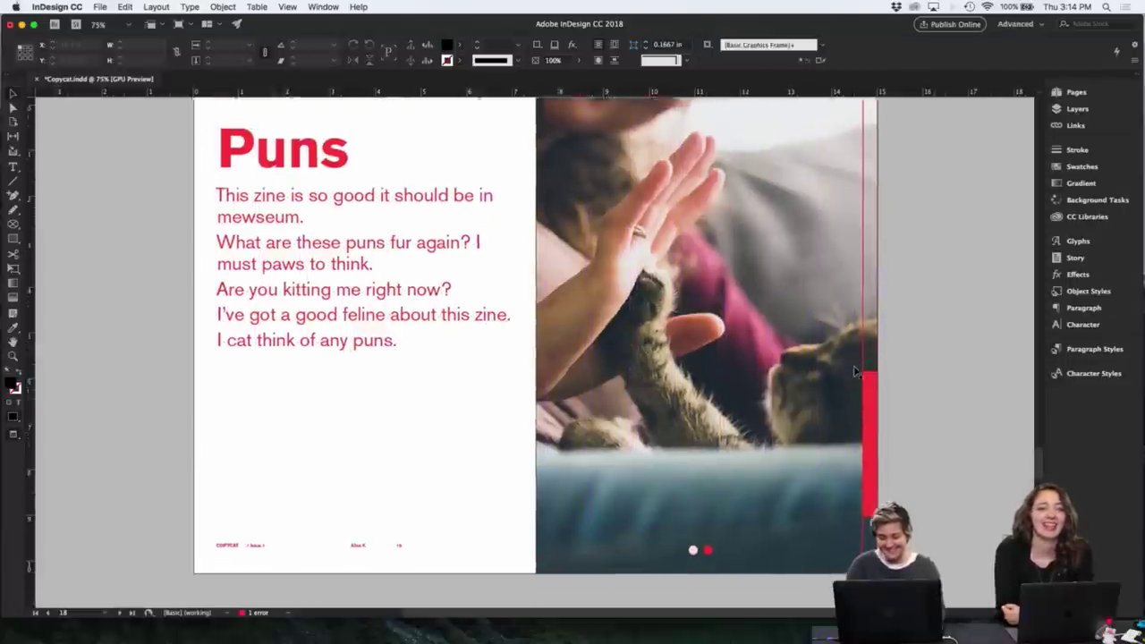
- Trim the photo frame's bottom to the page edge and delete the red side bar and page dots
scroll(774, 420, "down", 5)
left_click(706, 443)
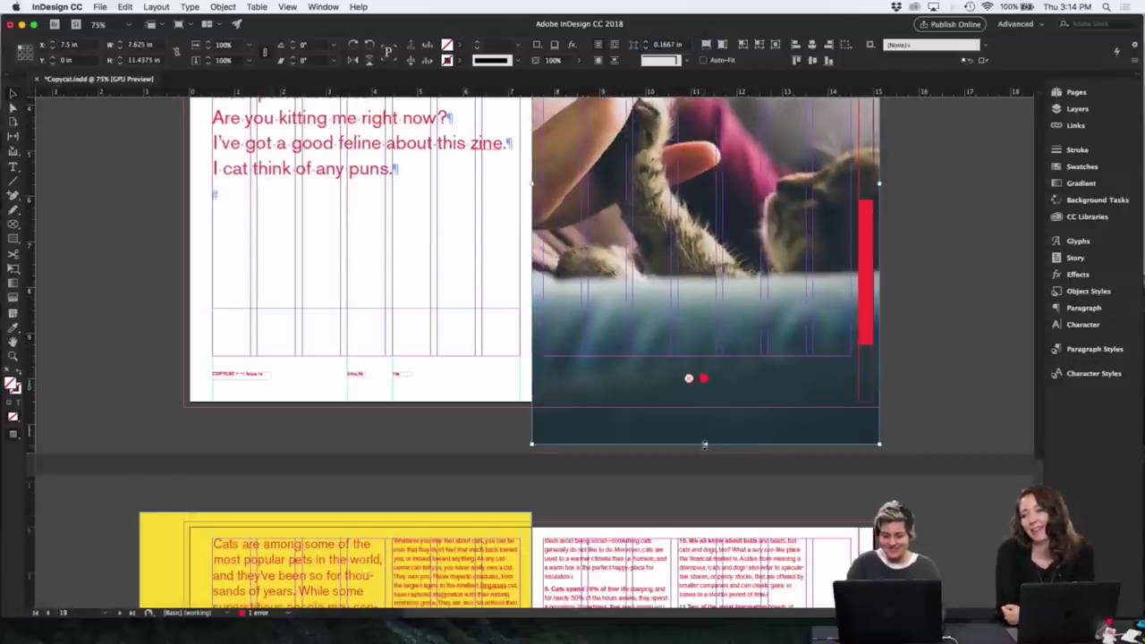
left_click_drag(706, 444, 708, 410)
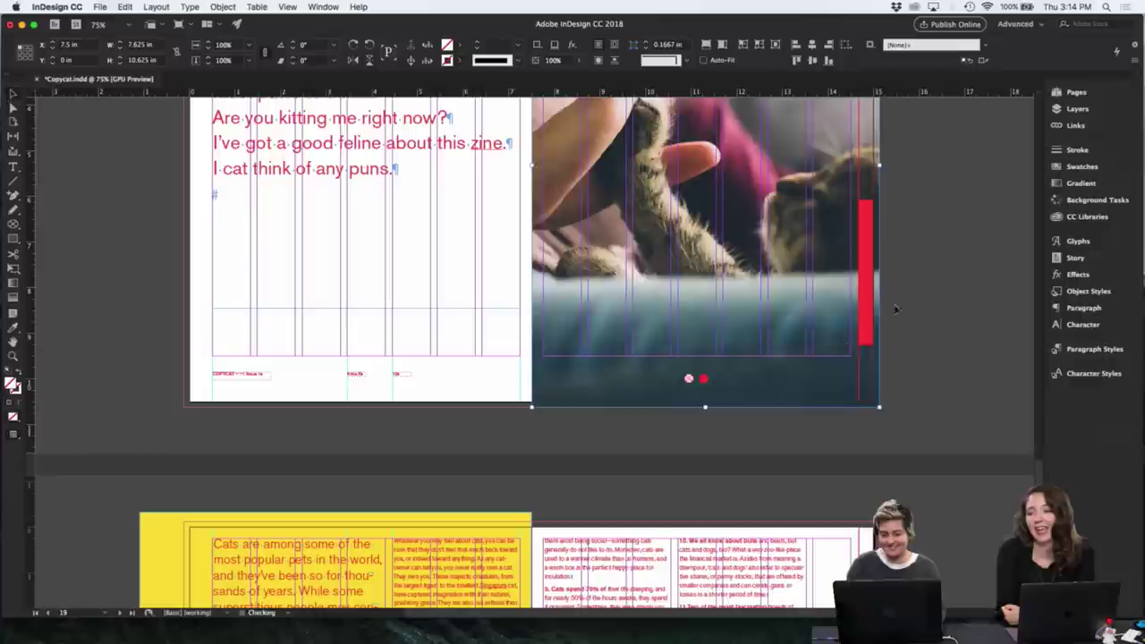
key("w")
scroll(920, 282, "up", 4)
scroll(920, 283, "up", 1)
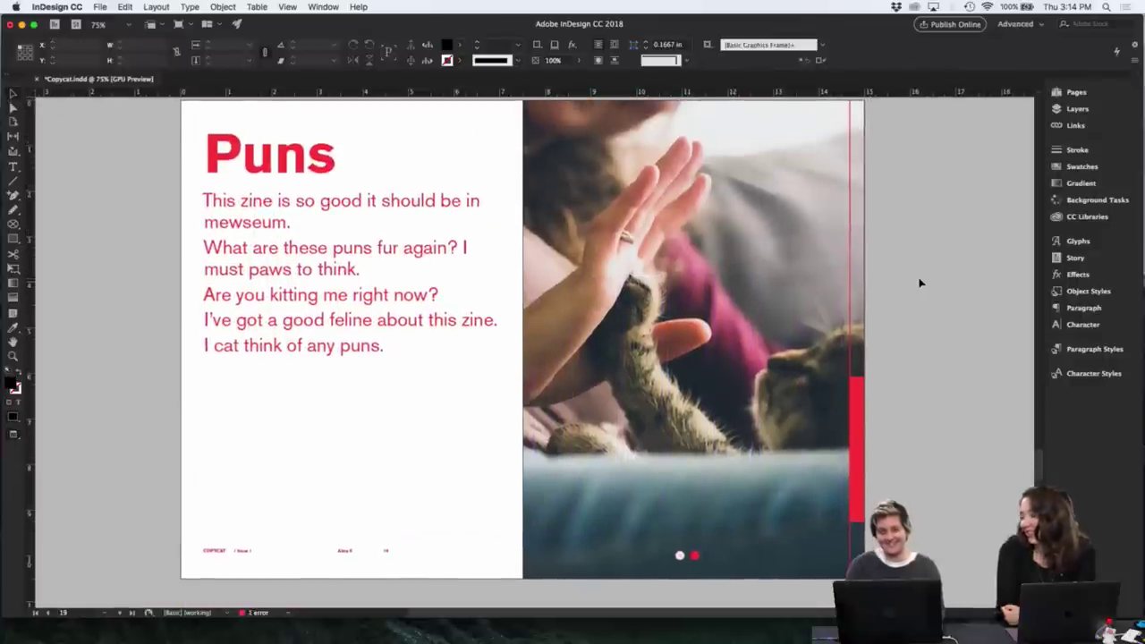
scroll(920, 283, "up", 2)
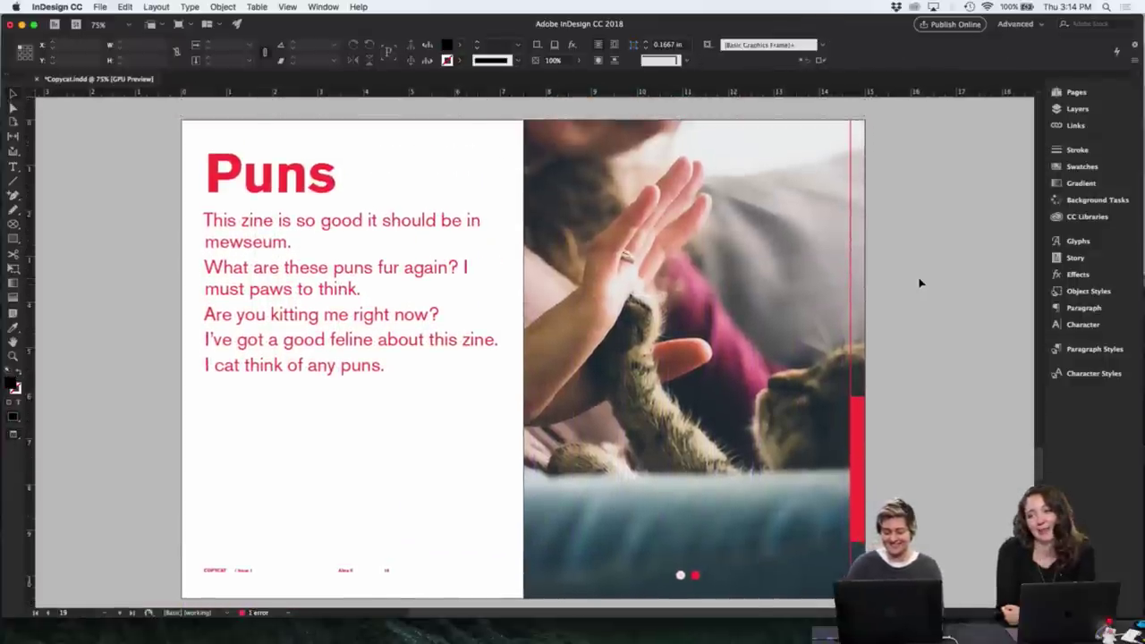
key("super+minus")
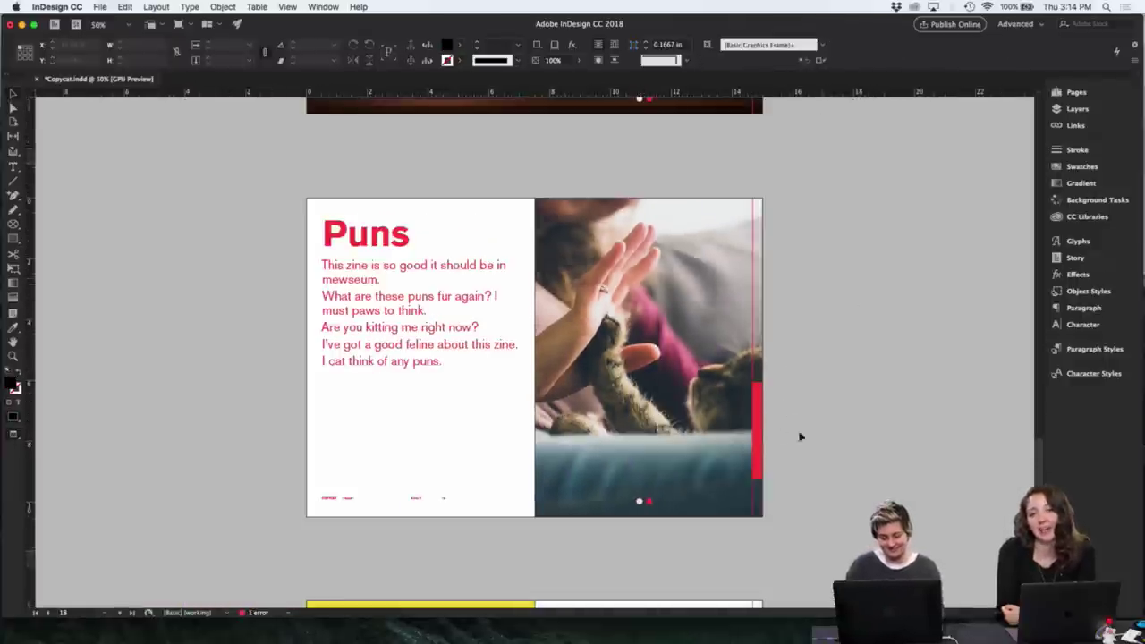
left_click_drag(855, 371, 608, 533)
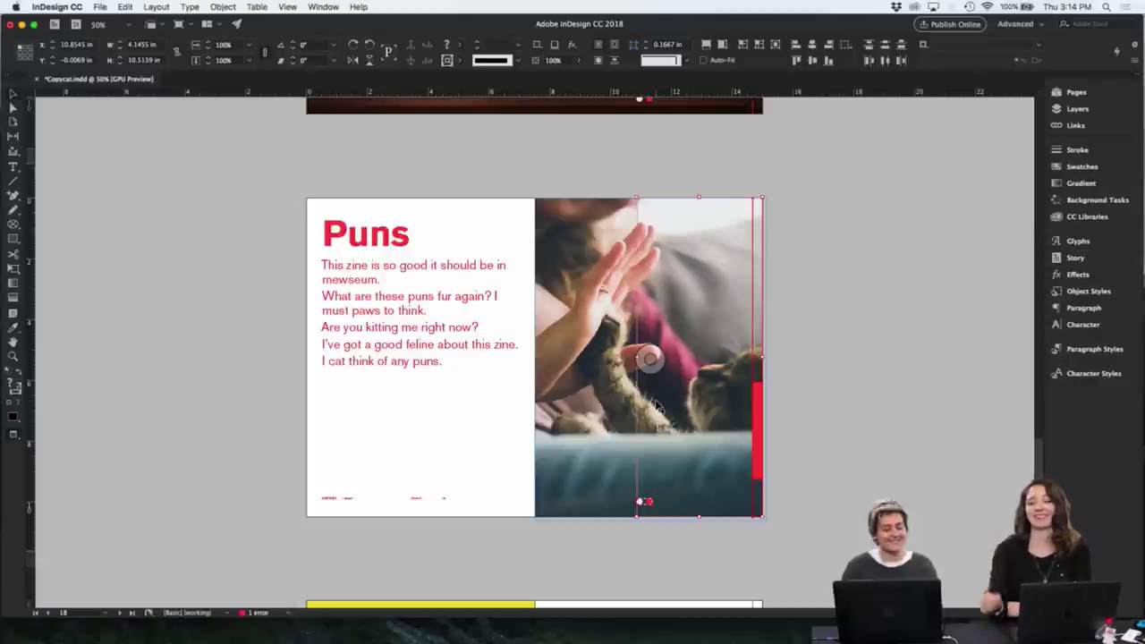
key("super+shift+a")
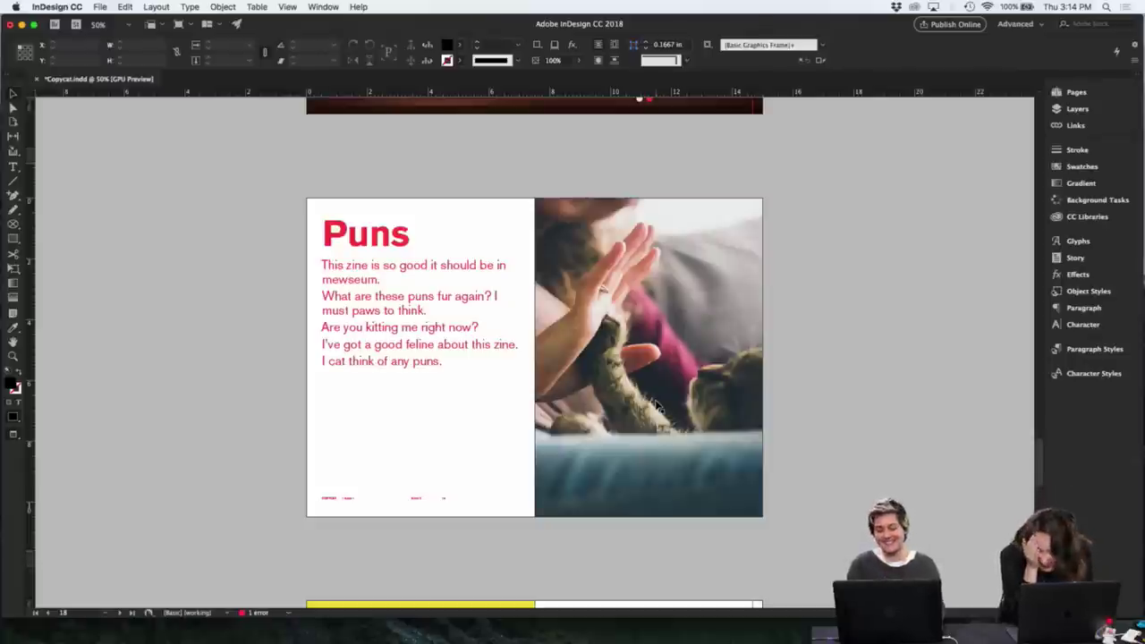
- Narrow the pun text frame so its lines reflow
left_click(439, 340)
key("w")
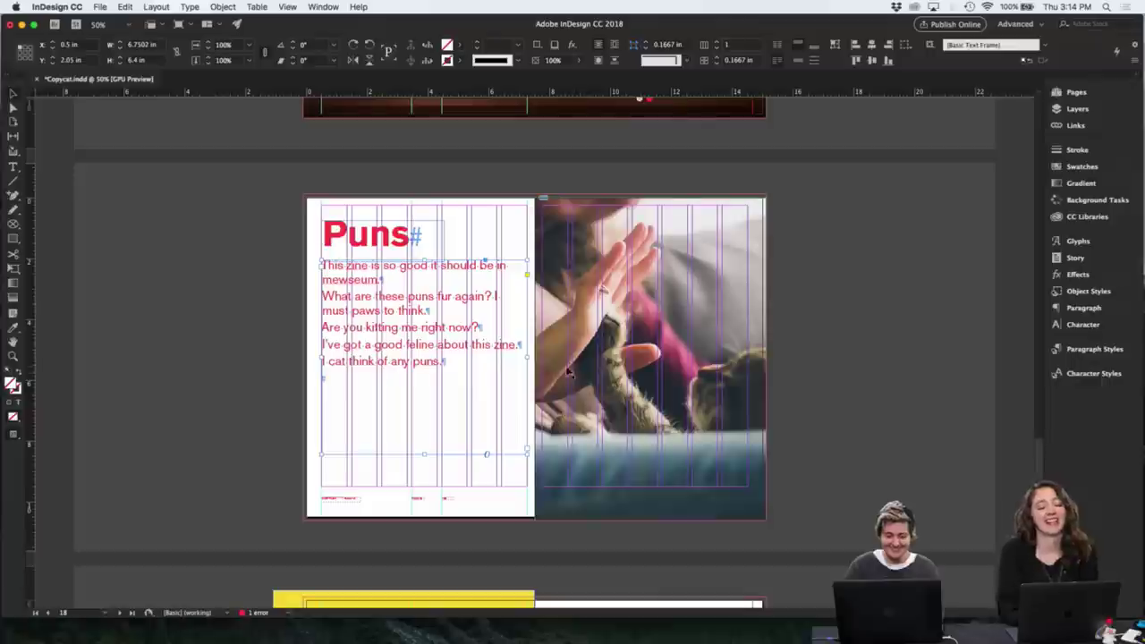
left_click_drag(527, 359, 439, 365)
left_click(466, 369)
key("w")
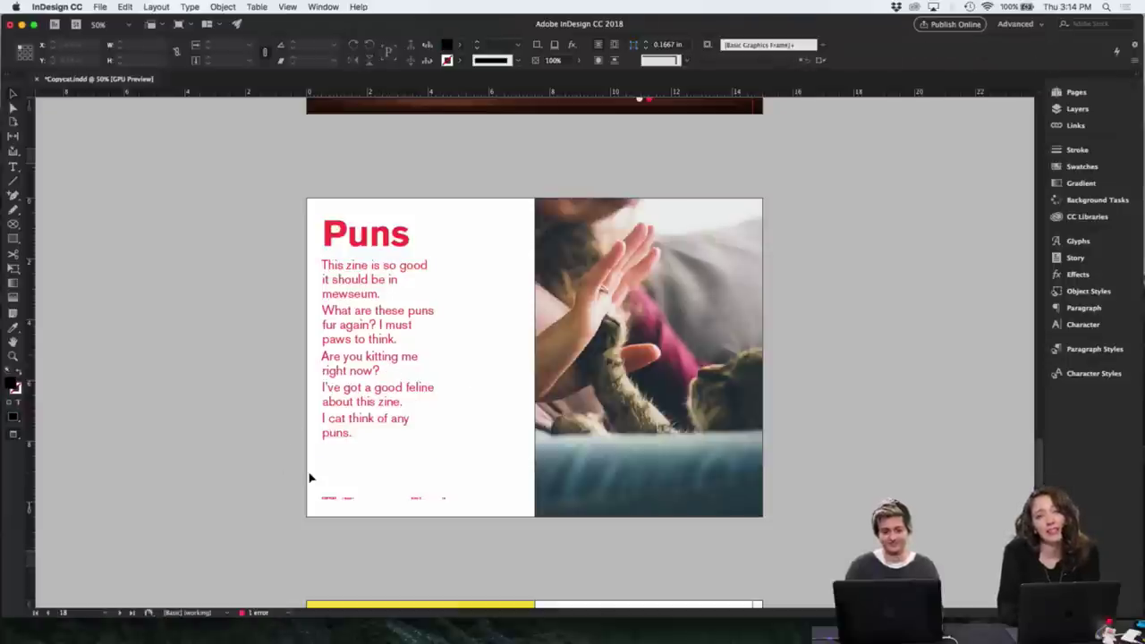
- Set the pun paragraphs to Justify with last line aligned left in the Paragraph panel
left_click(390, 431)
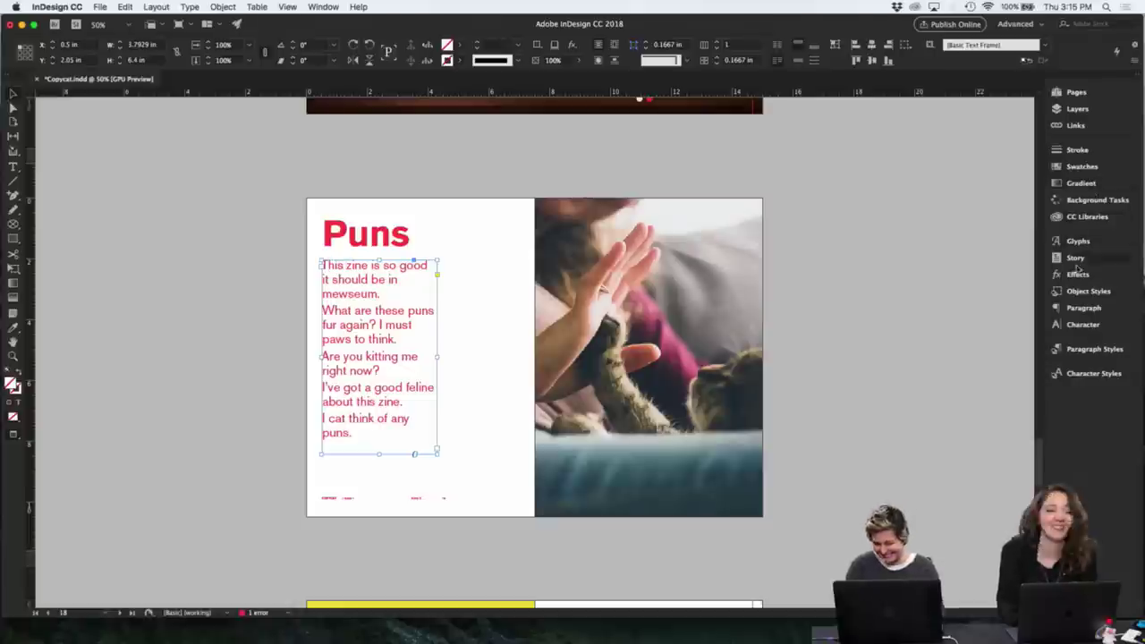
left_click(1078, 309)
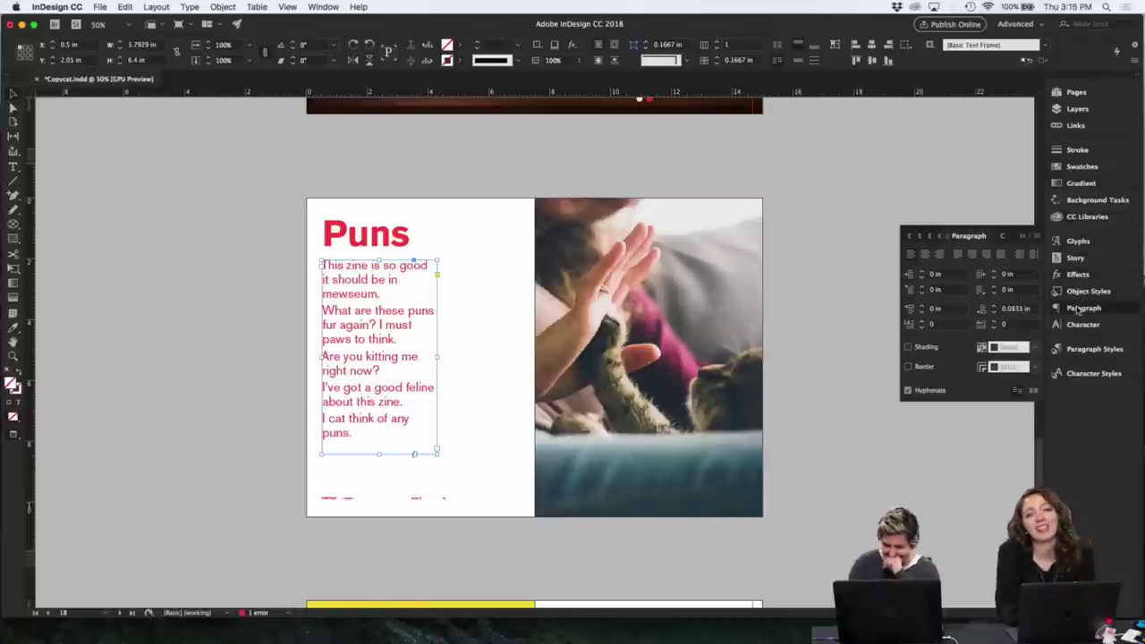
left_click(957, 255)
left_click(815, 288)
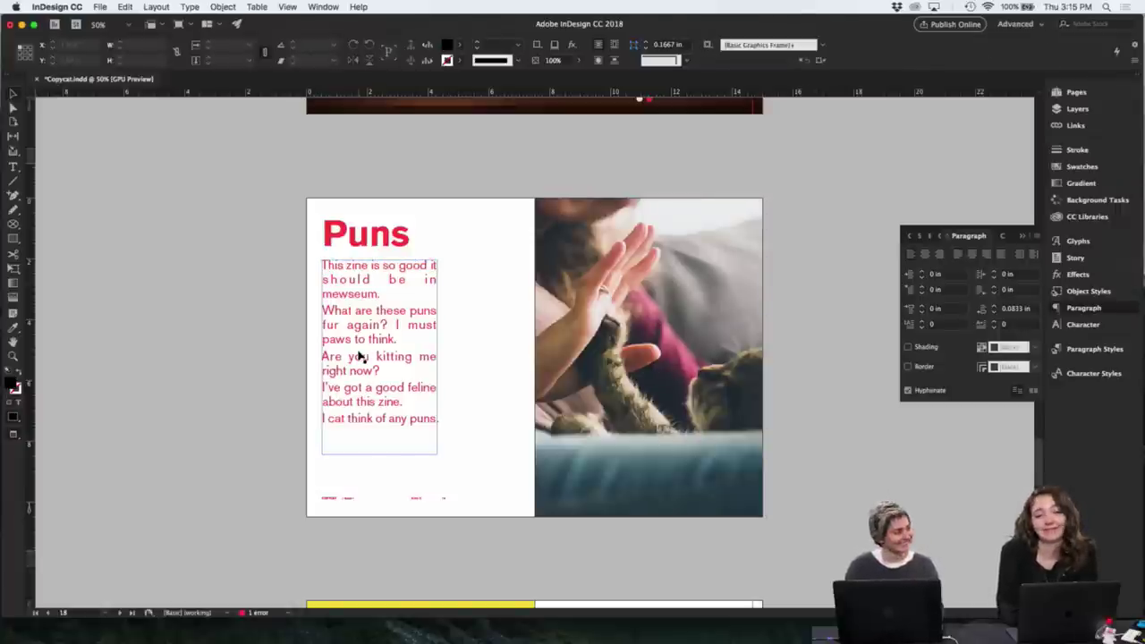
- Duplicate the pun frame to its right and delete all the copied text
key("w")
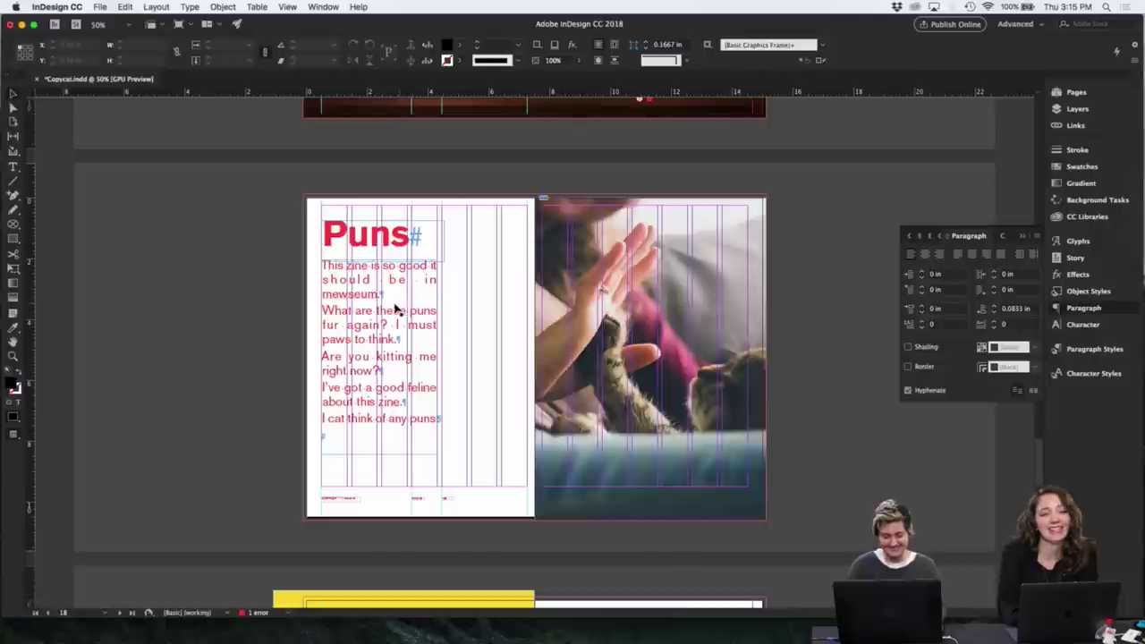
left_click_drag(383, 311, 536, 324)
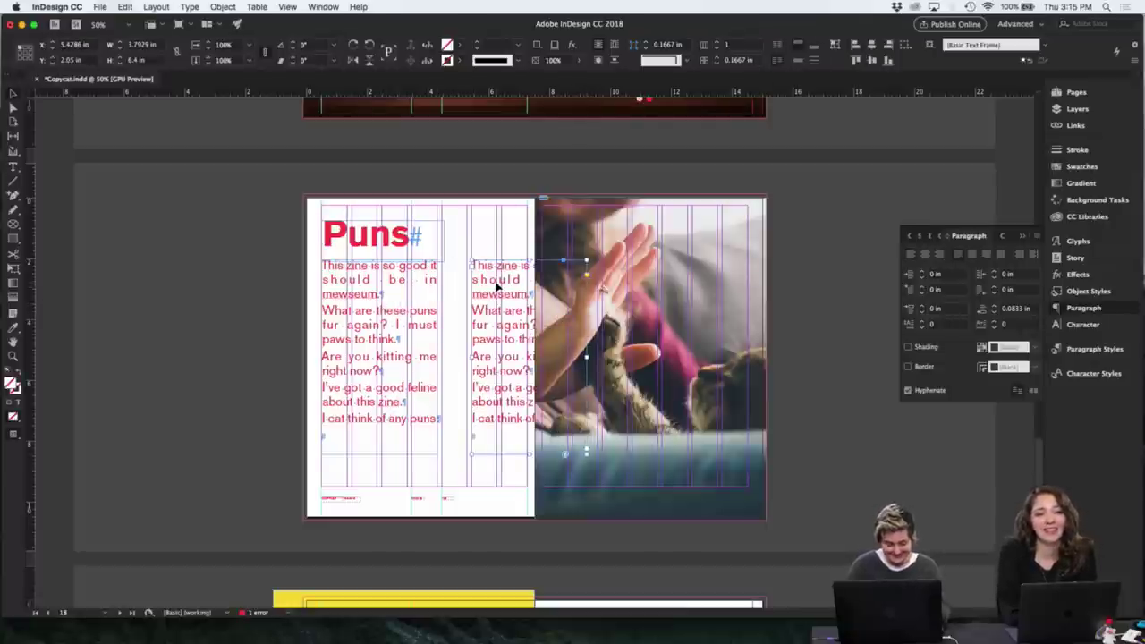
double_click(498, 287)
key("super+a")
key("BackSpace")
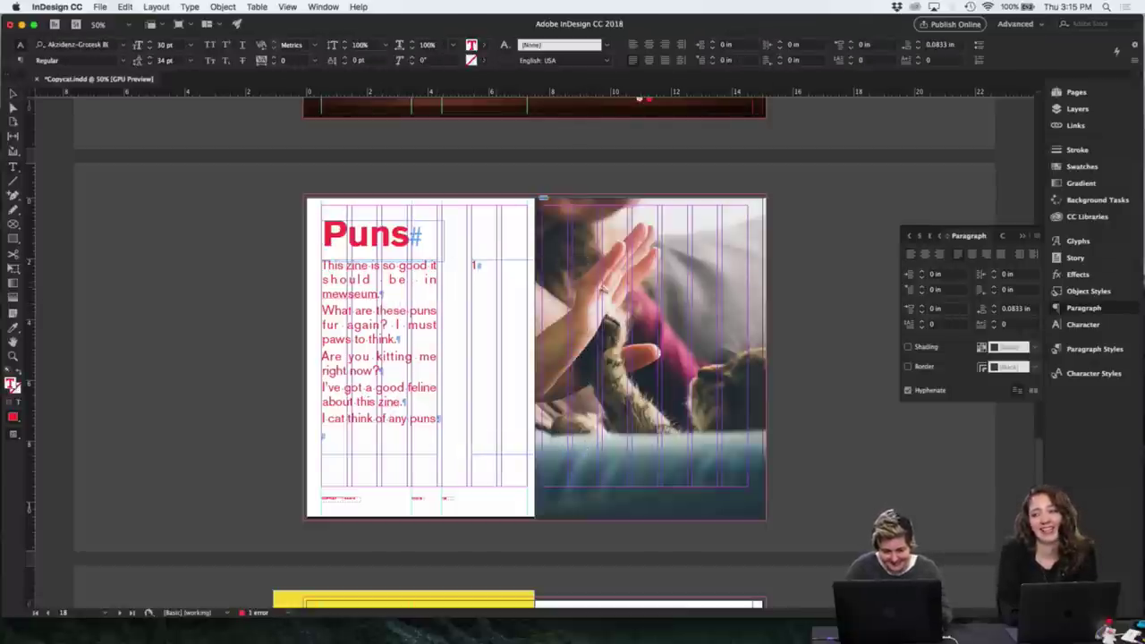
- Type the numbers 1 to 5 in the copy, each number level with its pun
key("Return")
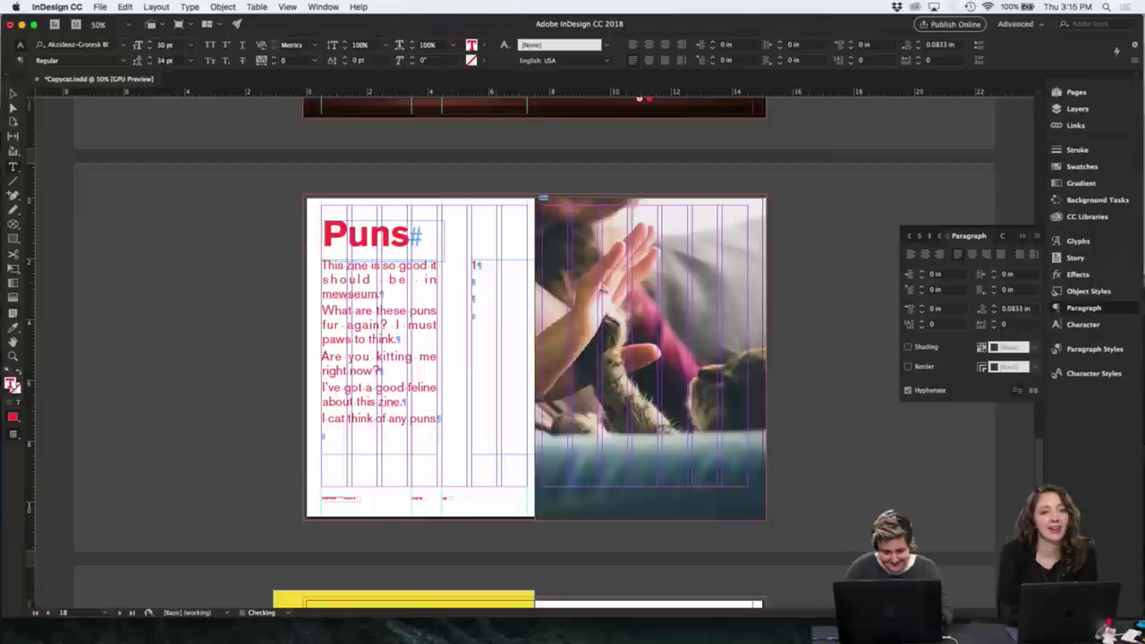
type("2")
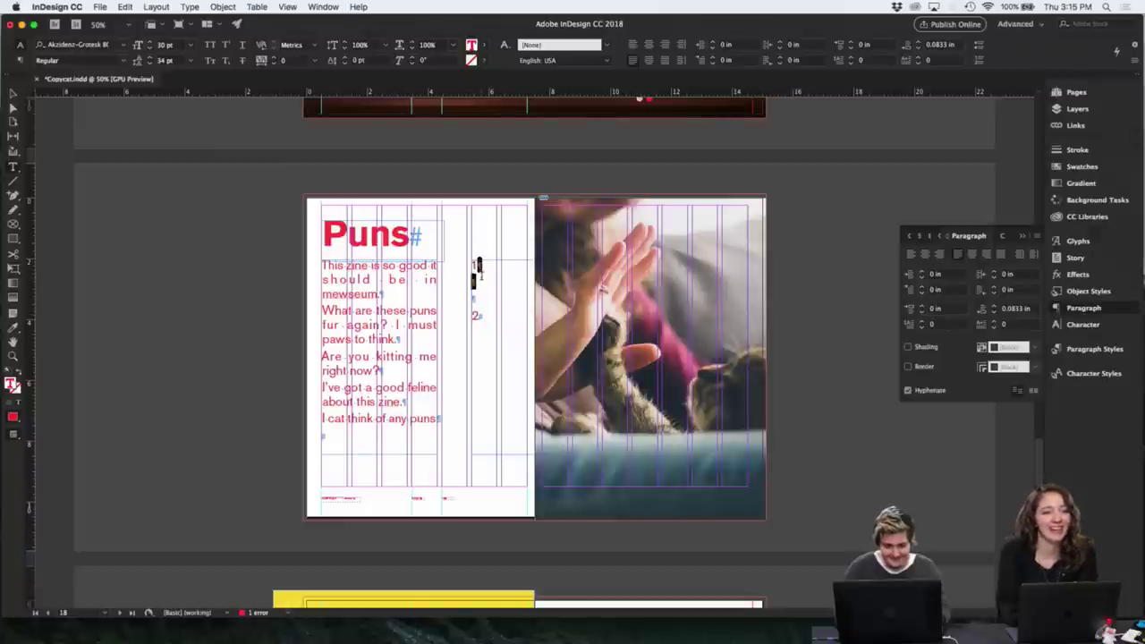
key("BackSpace")
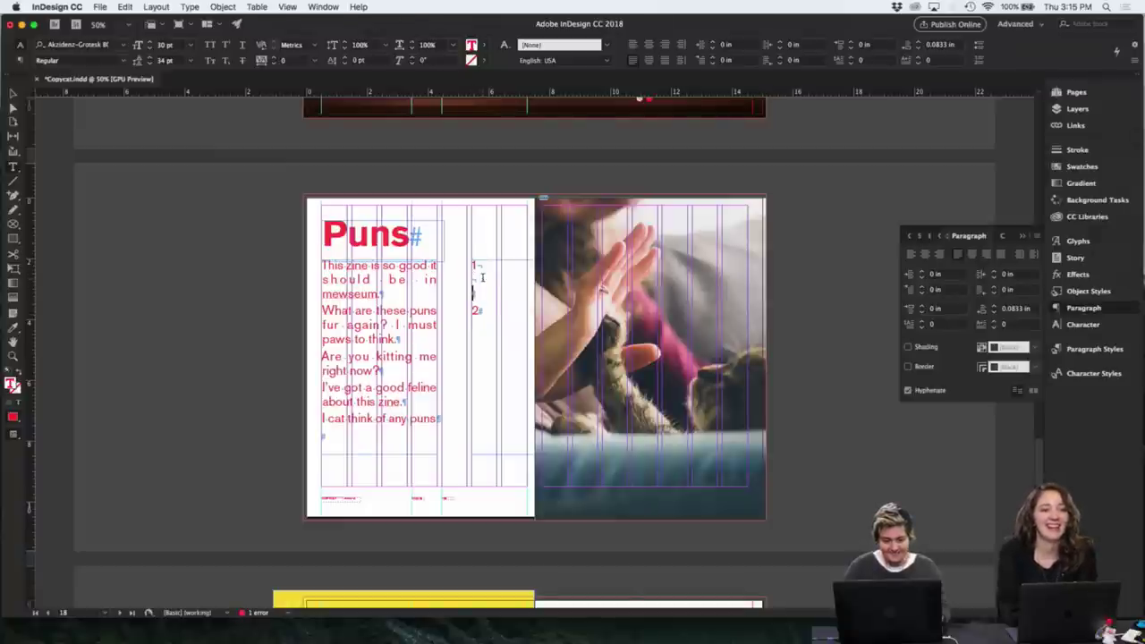
key("Return")
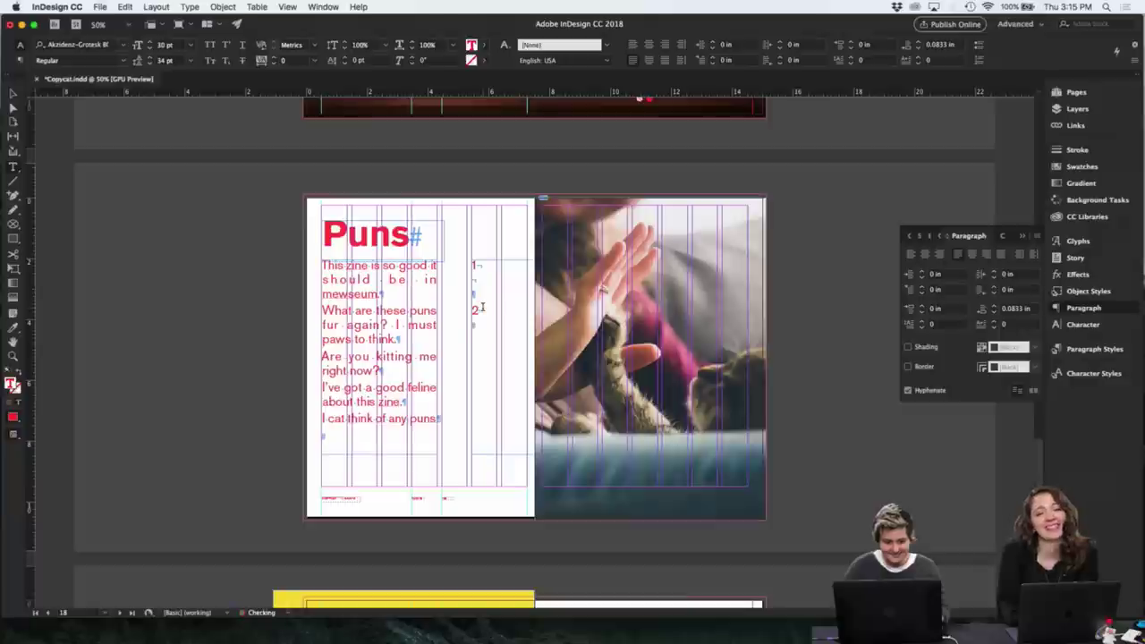
type("3  ")
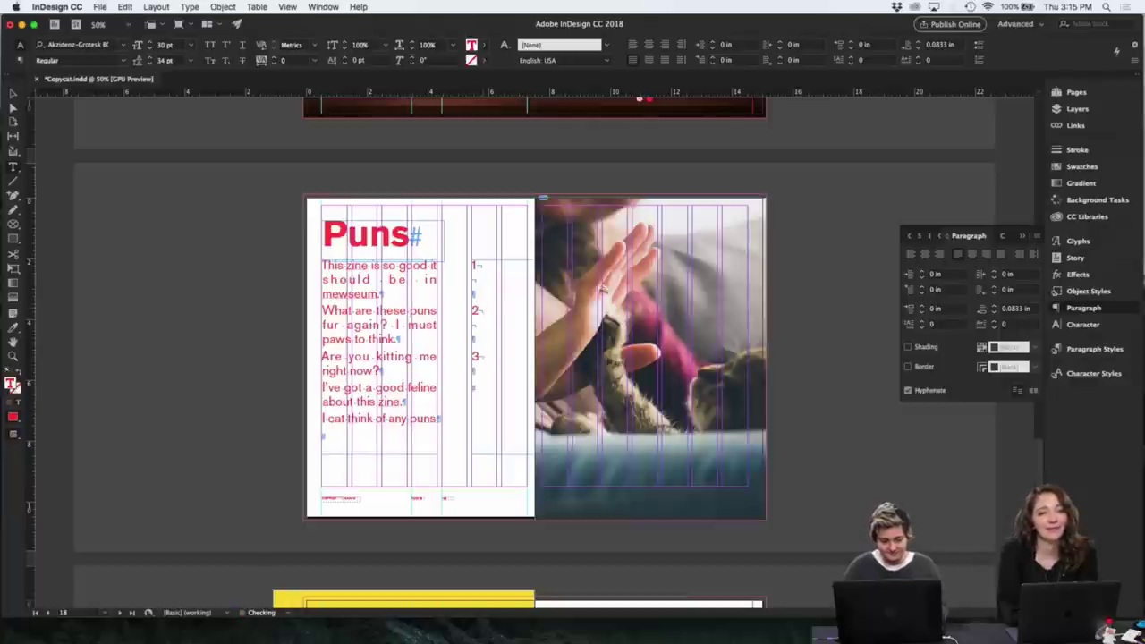
type("4")
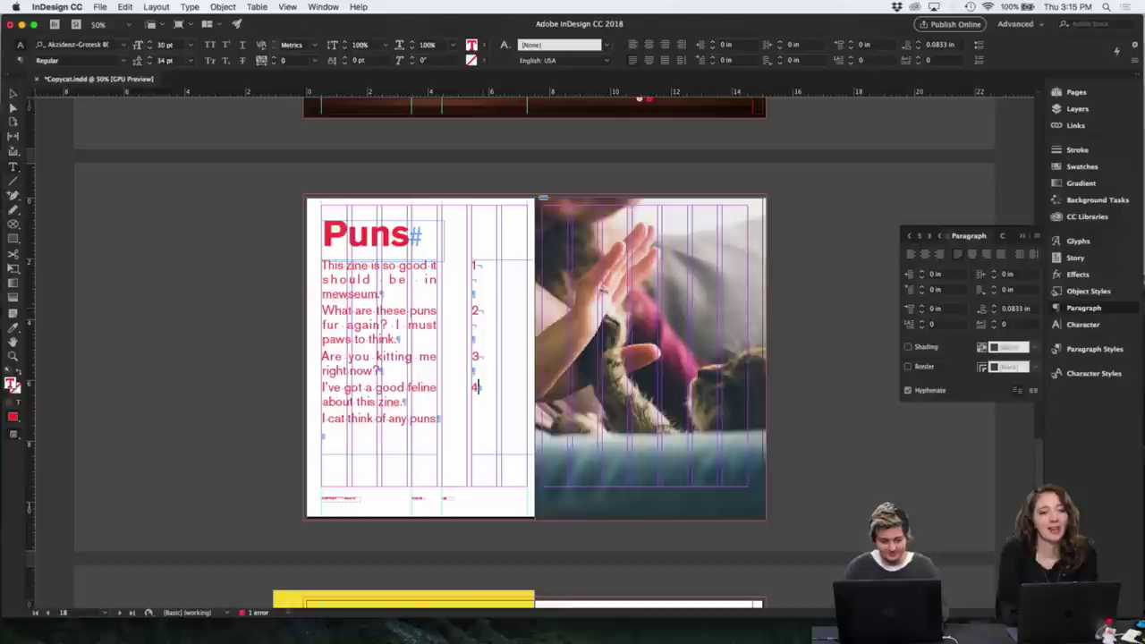
key("shift+Return")
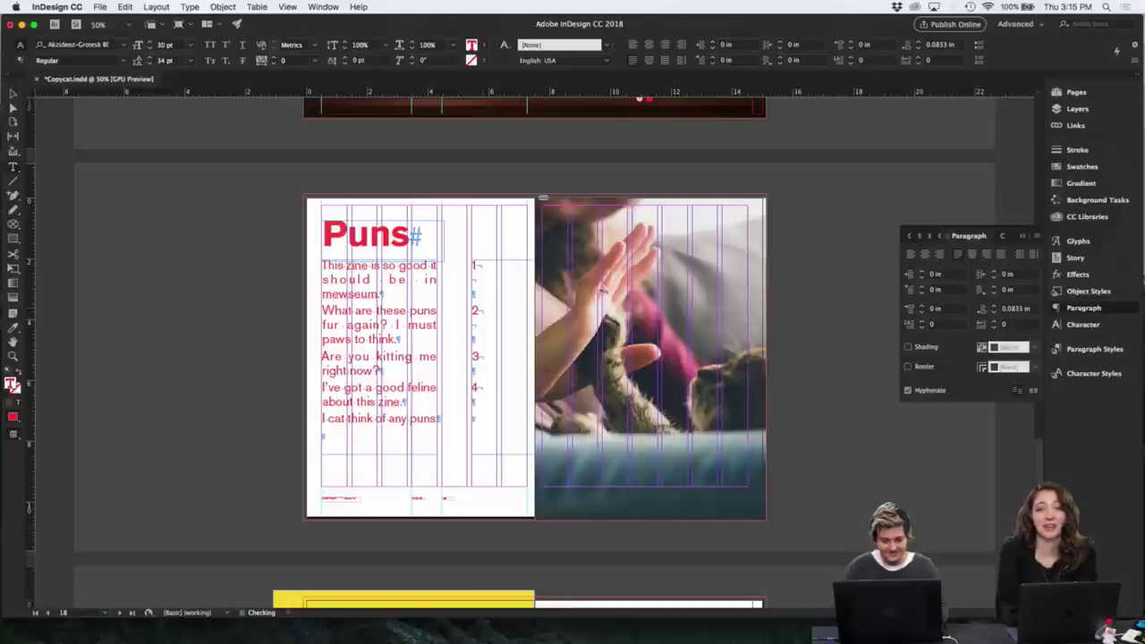
type("4")
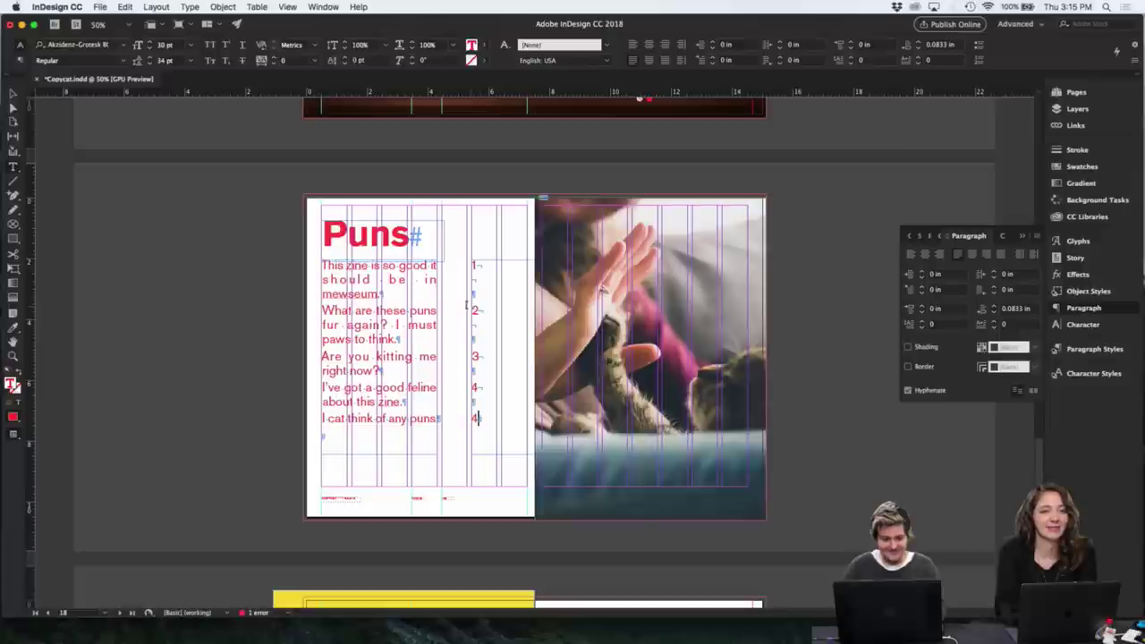
key("BackSpace")
type("5")
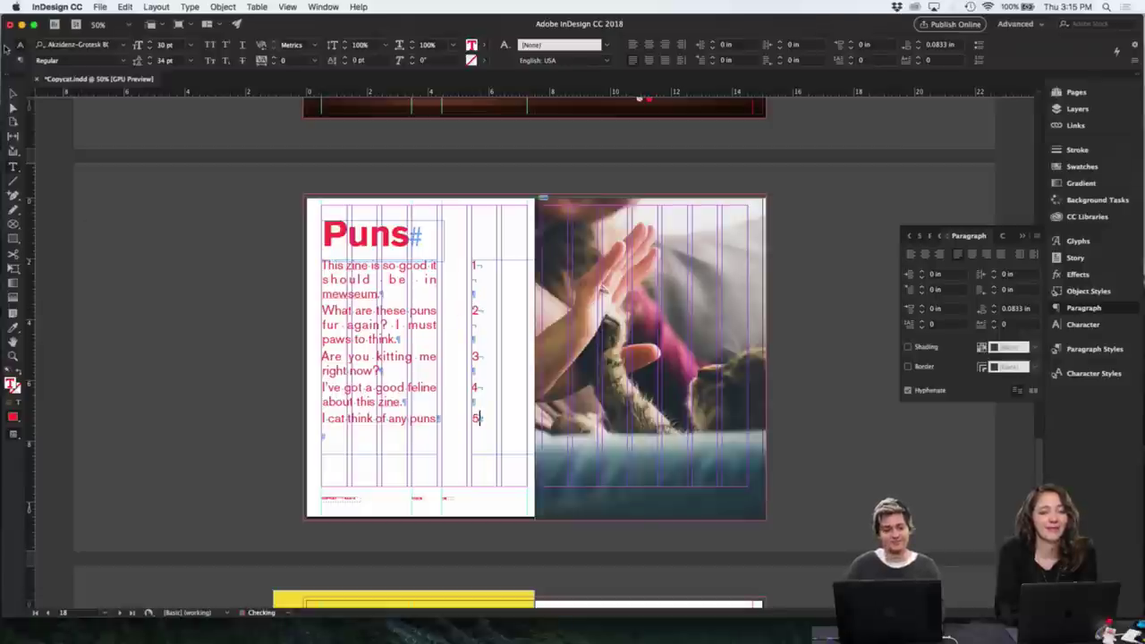
left_click(13, 93)
key("w")
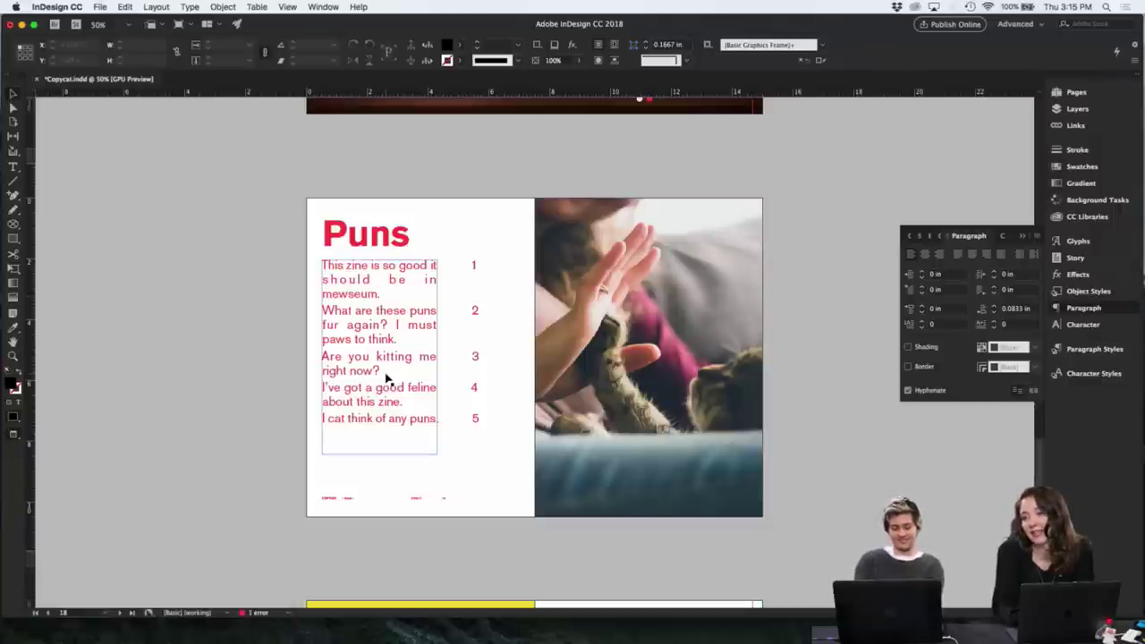
- Narrow the numbers frame from its right edge to fit the digits
left_click(584, 358)
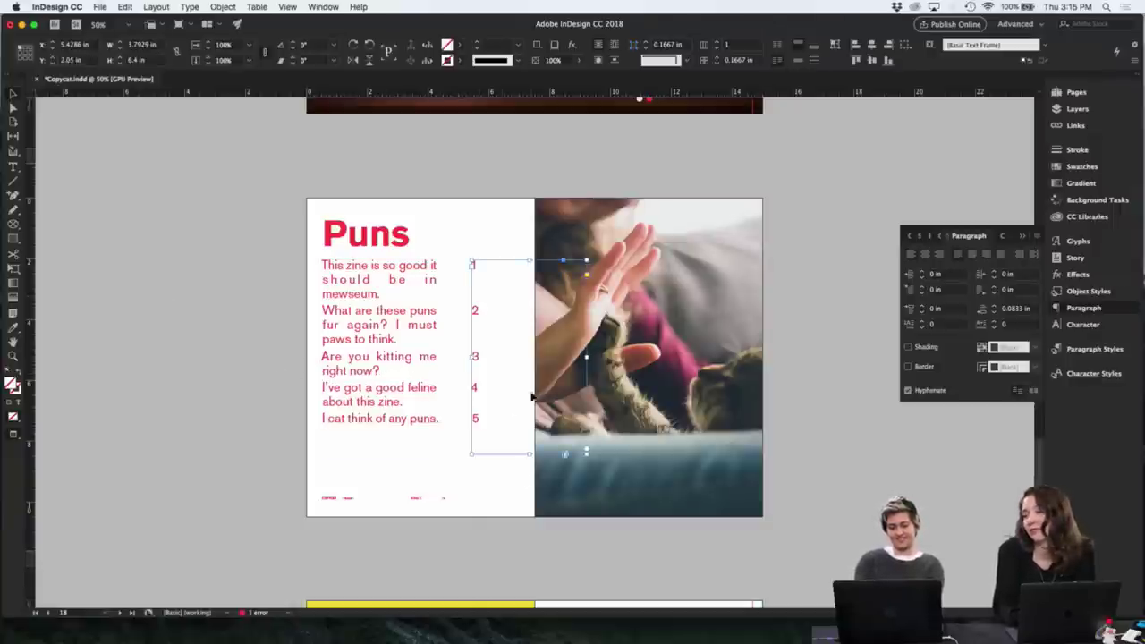
left_click_drag(589, 361, 498, 364)
left_click(524, 373)
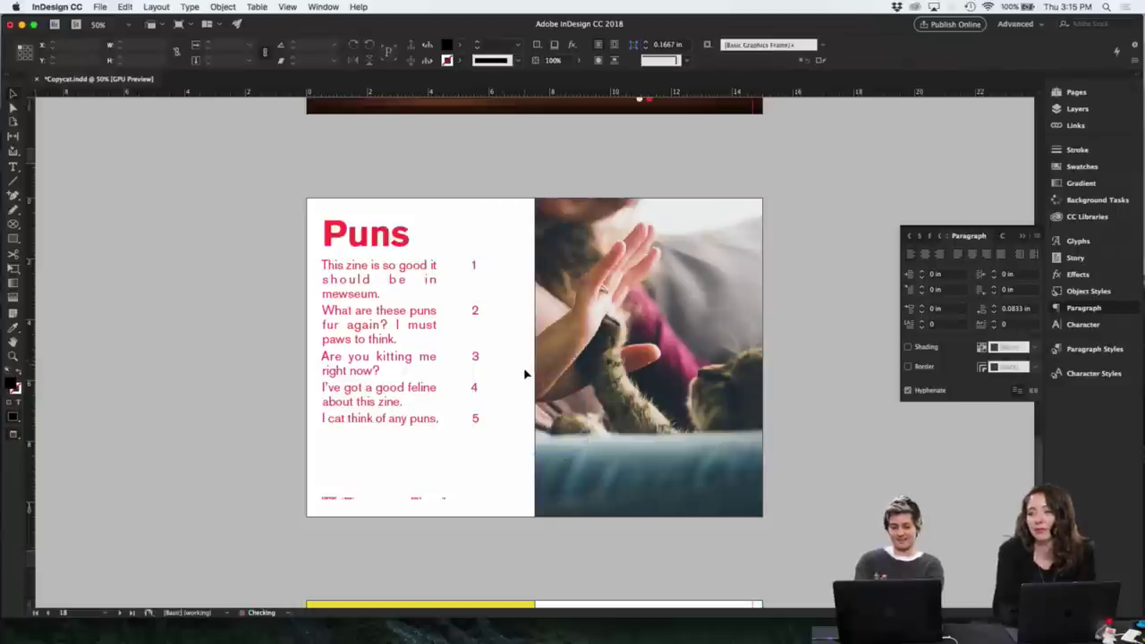
- Try swapping the pun and numbers frames, then undo the swap
key("w")
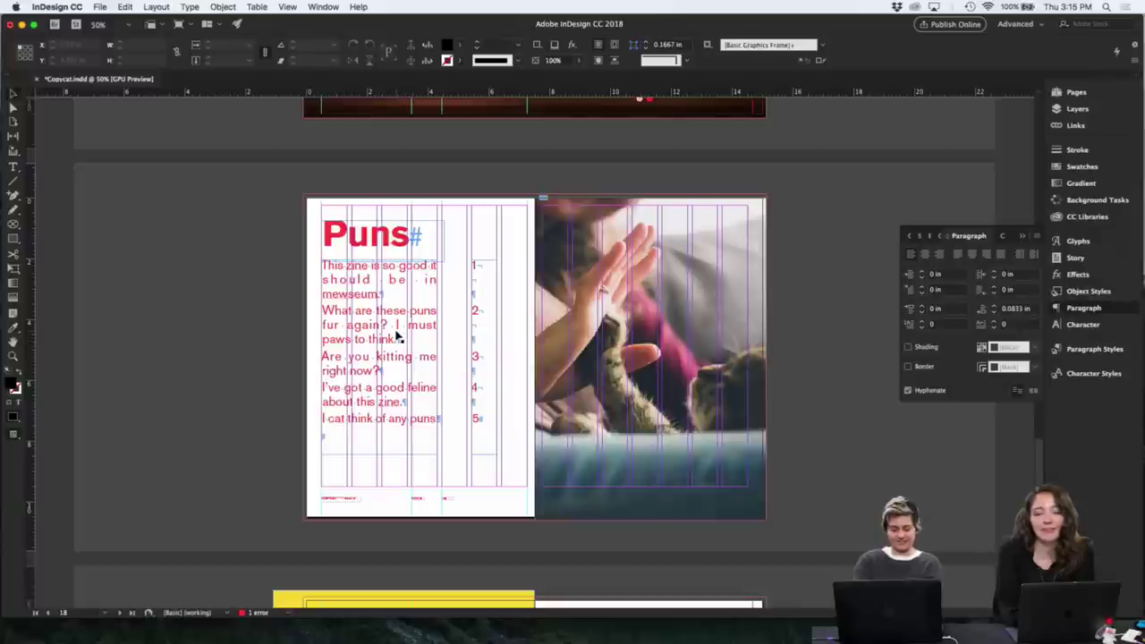
left_click_drag(397, 335, 456, 347)
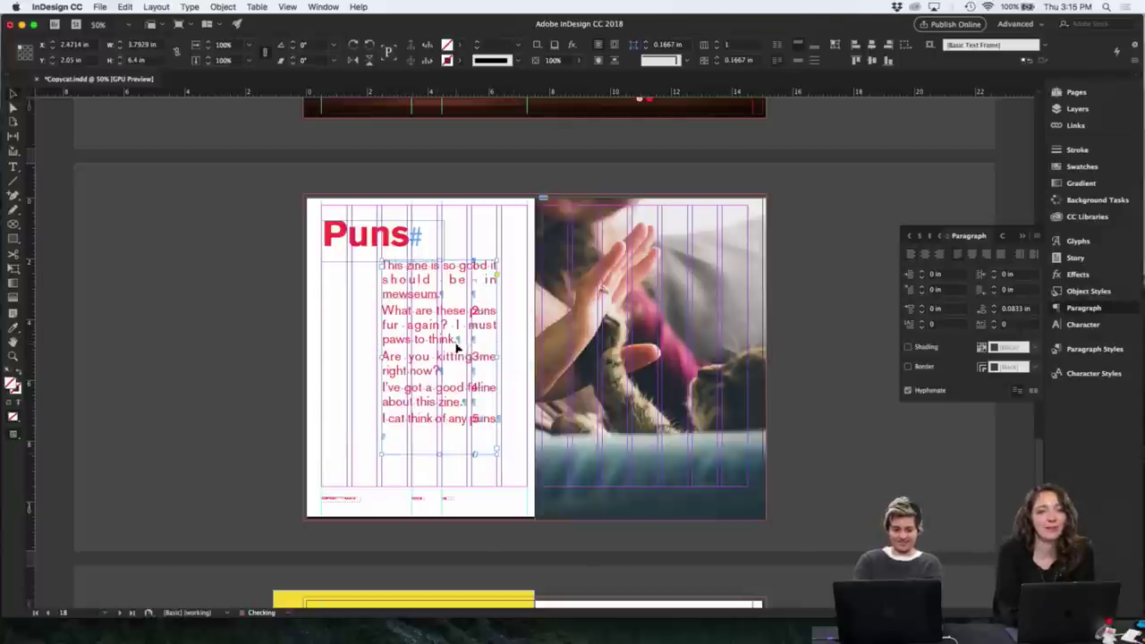
left_click_drag(516, 321, 417, 413)
left_click_drag(492, 374, 343, 365)
left_click(267, 357)
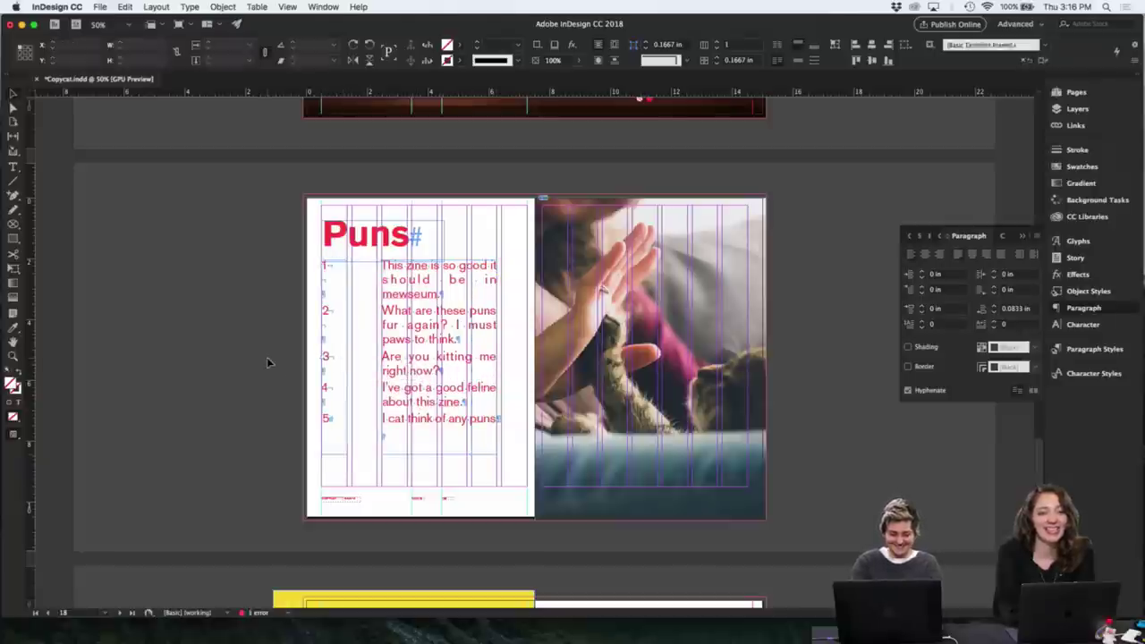
key("w")
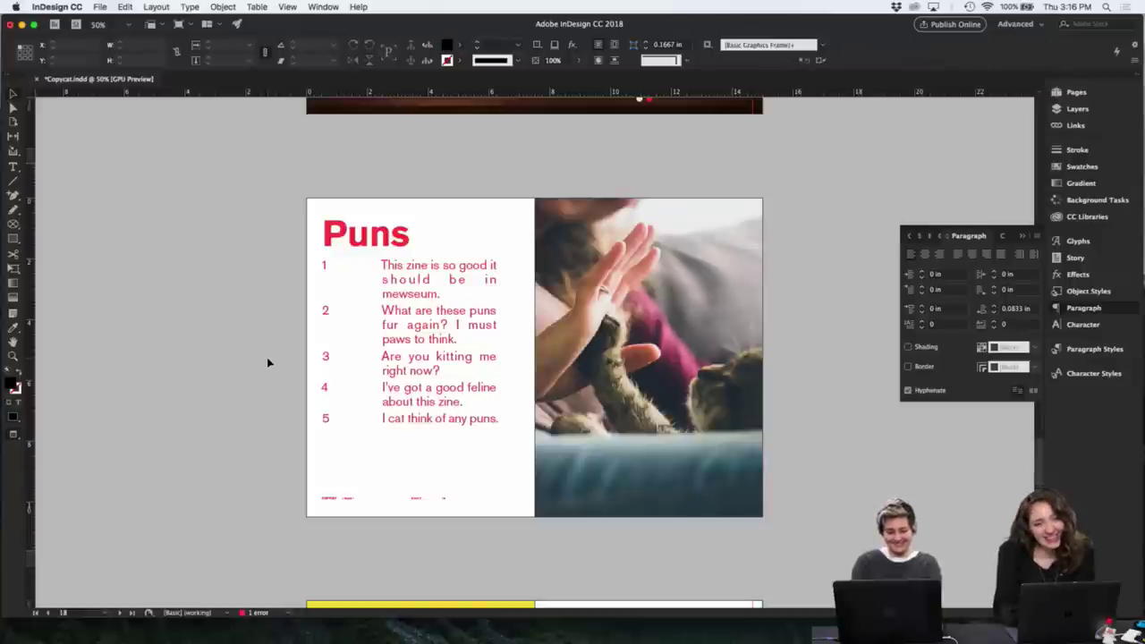
key("super+z")
key("super+z")
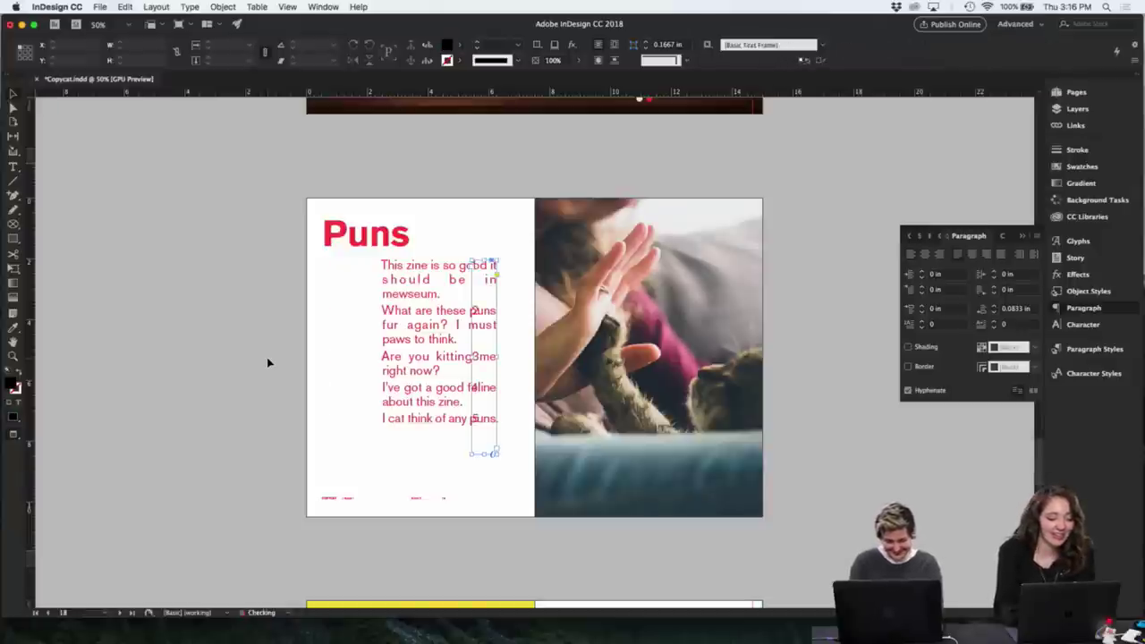
left_click(267, 357)
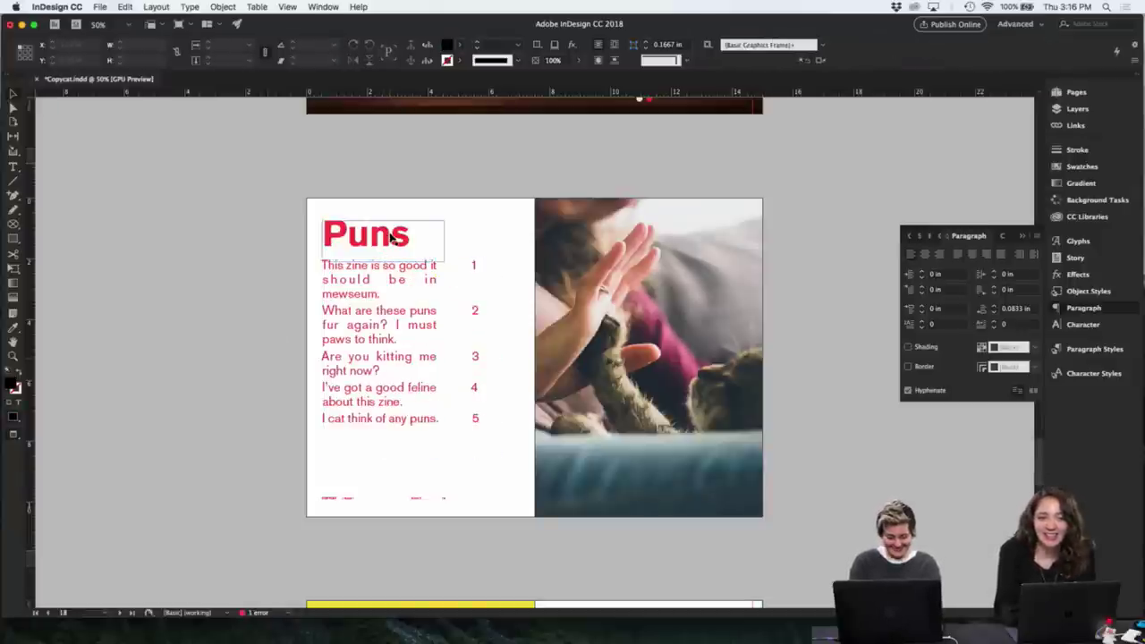
- Add a sixth pun, 'Climb every mewontain.', below the last pun
double_click(417, 418)
left_click(439, 417)
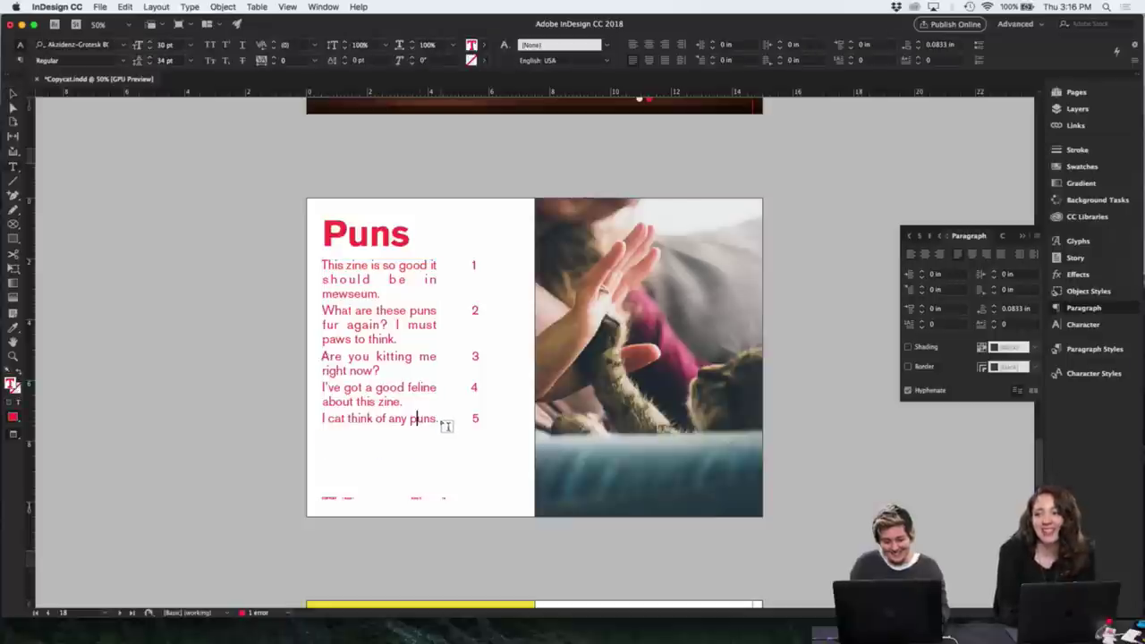
key("Return")
type("C")
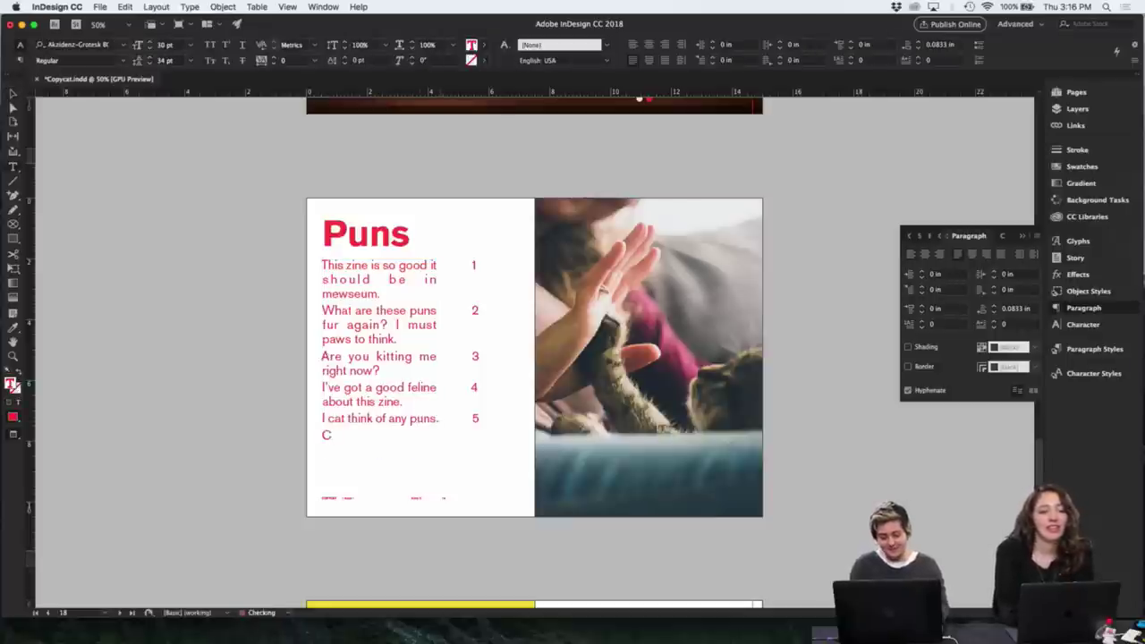
type("limb every")
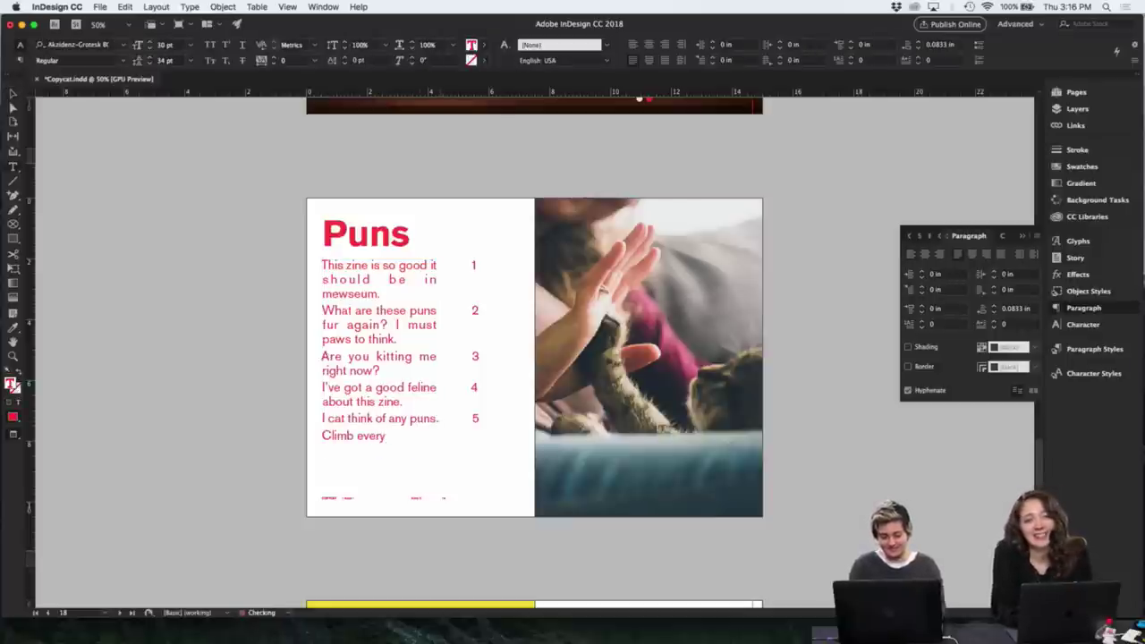
type(" mew")
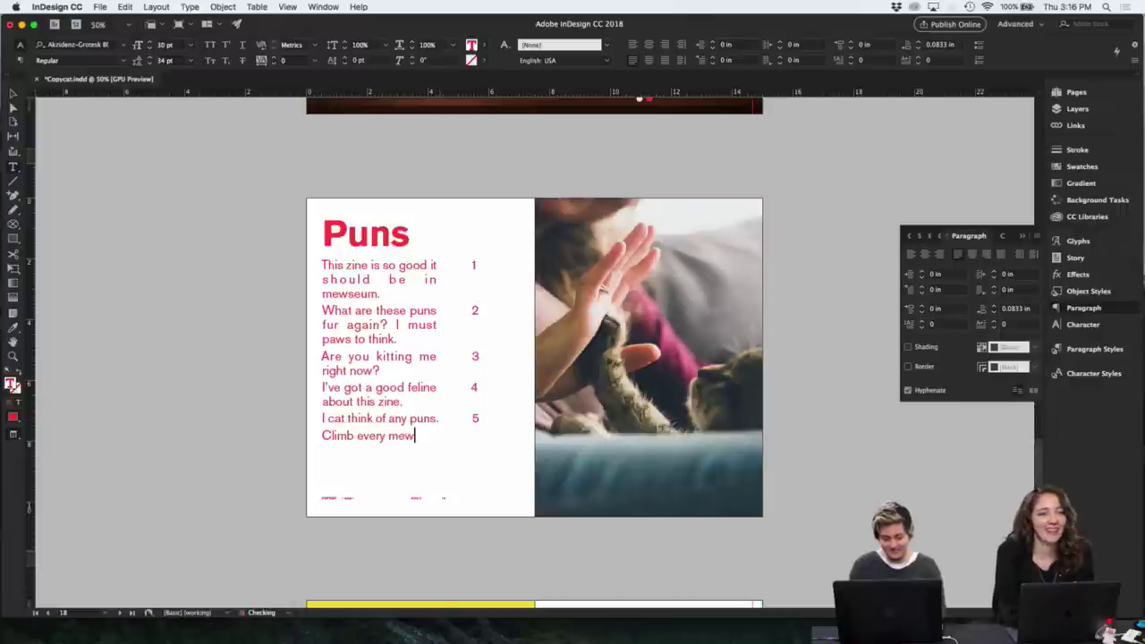
type("ontain.")
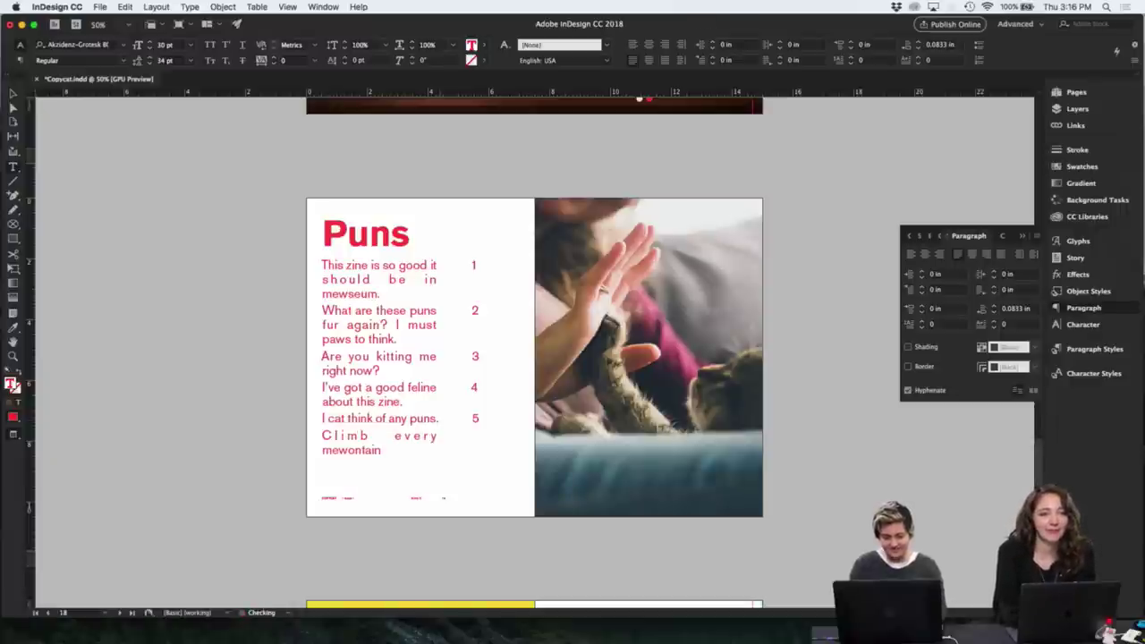
- Add a matching 6 below the 5 in the numbers column
left_click(480, 418)
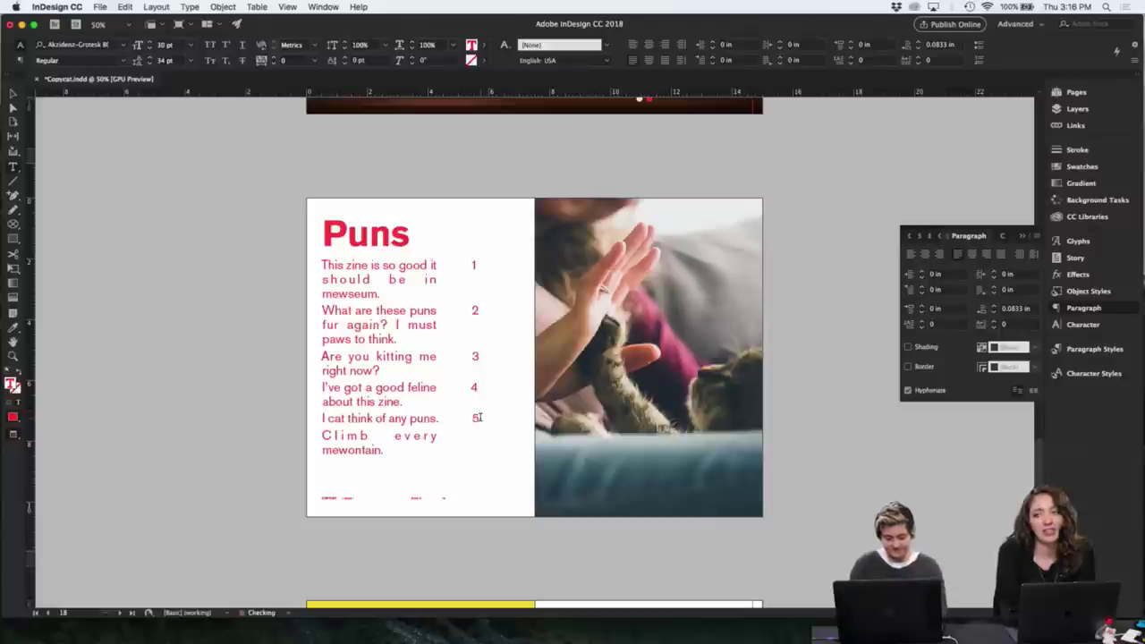
key("Return")
type("6")
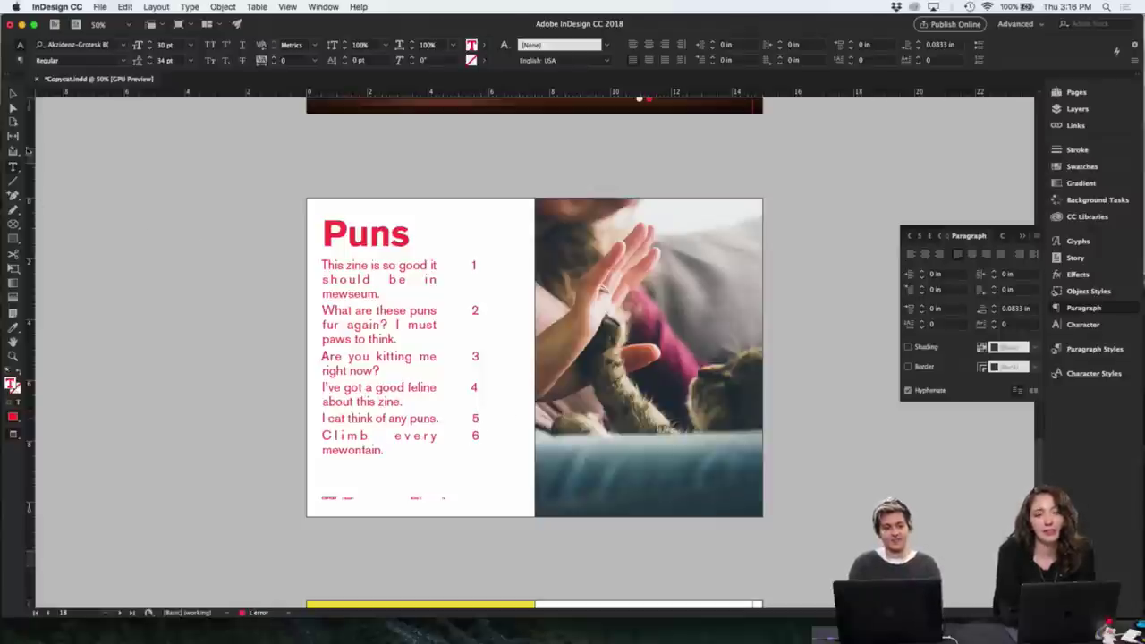
left_click(14, 95)
left_click(197, 332)
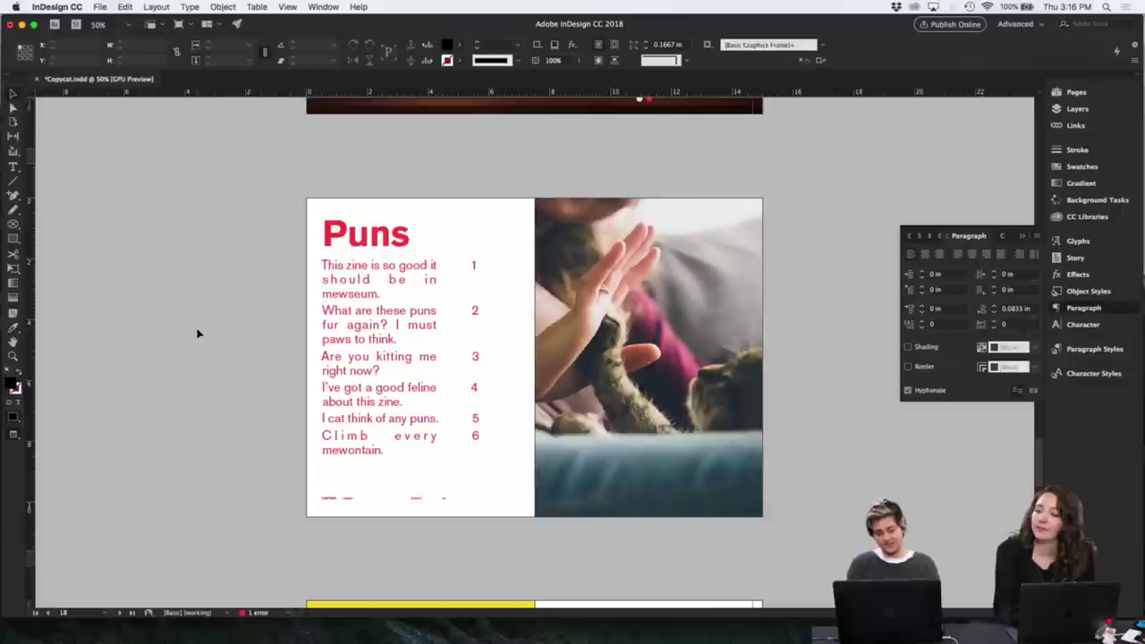
key("w")
key("w")
key("w")
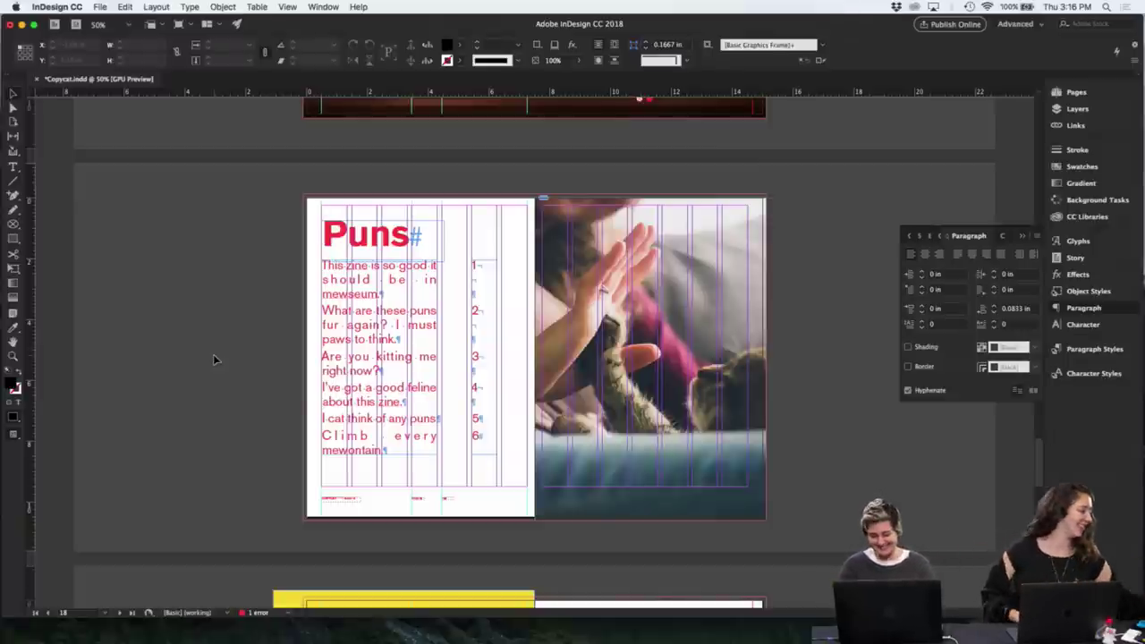
- Switch the Puns spread from Normal to Preview screen mode with W
key("w")
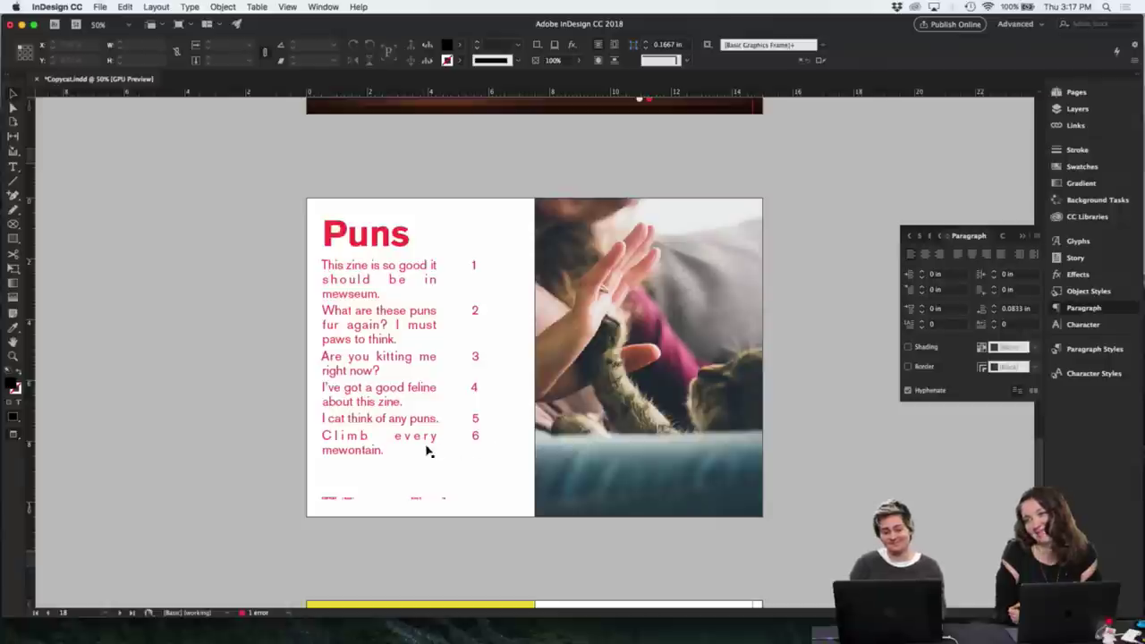
- Lengthen the pun list frame and add 'Kit picky!' as a new line after 'mewontain.'
left_click(387, 462)
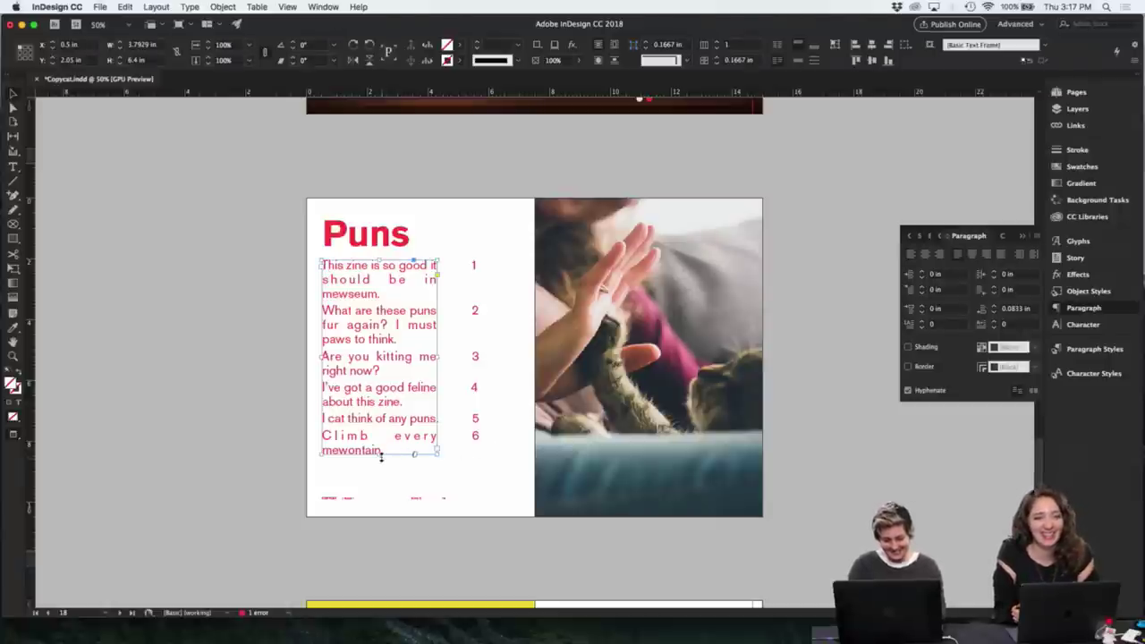
left_click(378, 466)
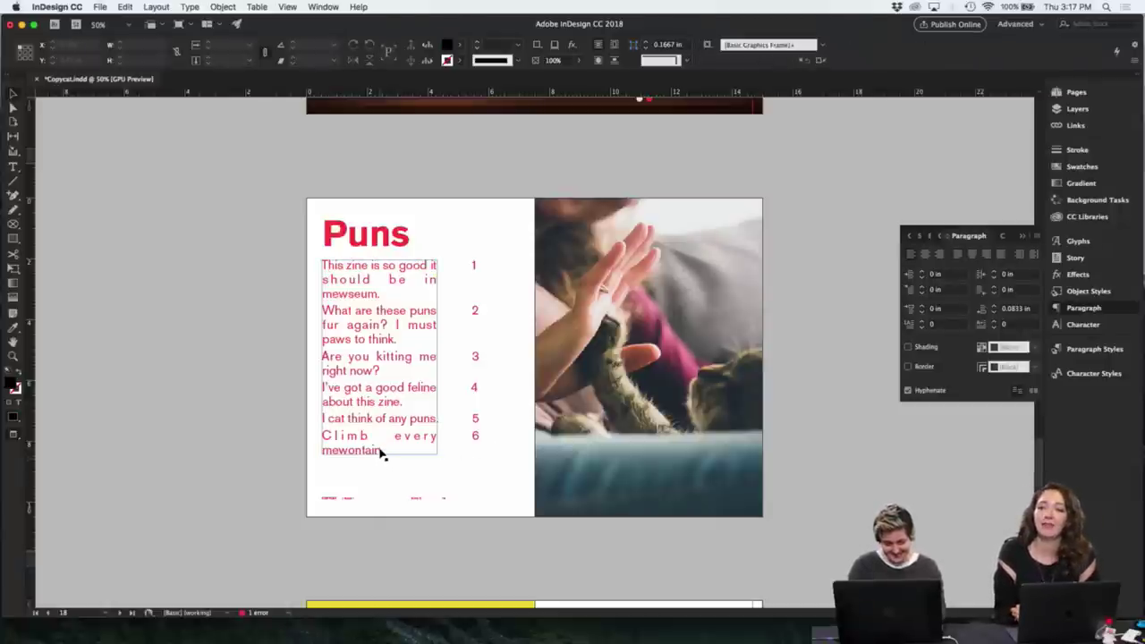
left_click(383, 451)
left_click_drag(379, 483, 377, 488)
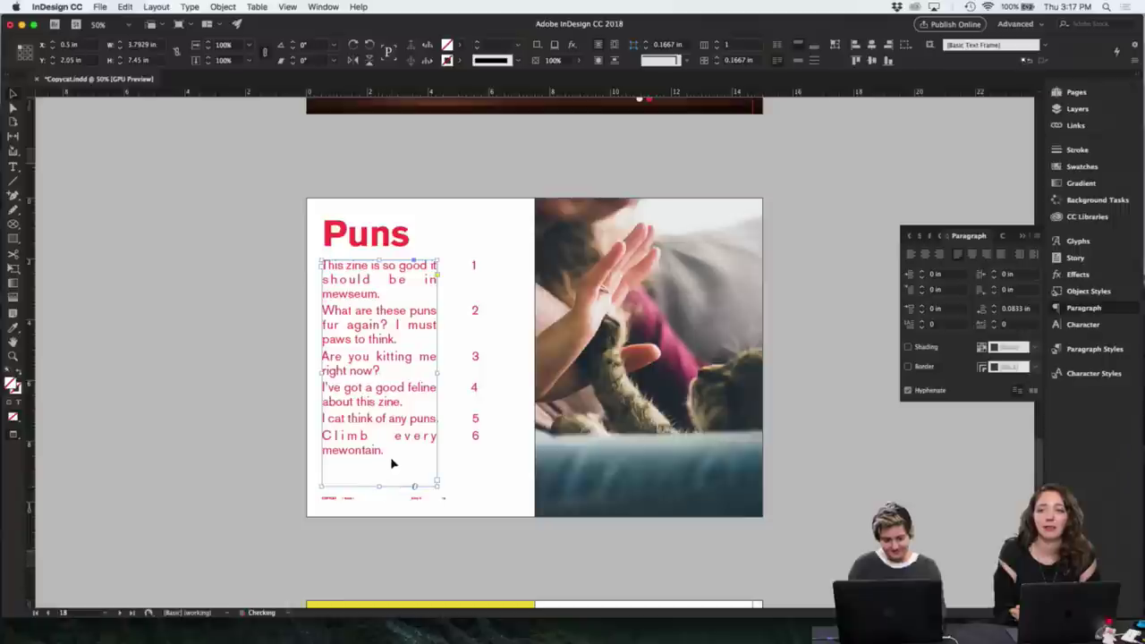
double_click(392, 448)
key("Return")
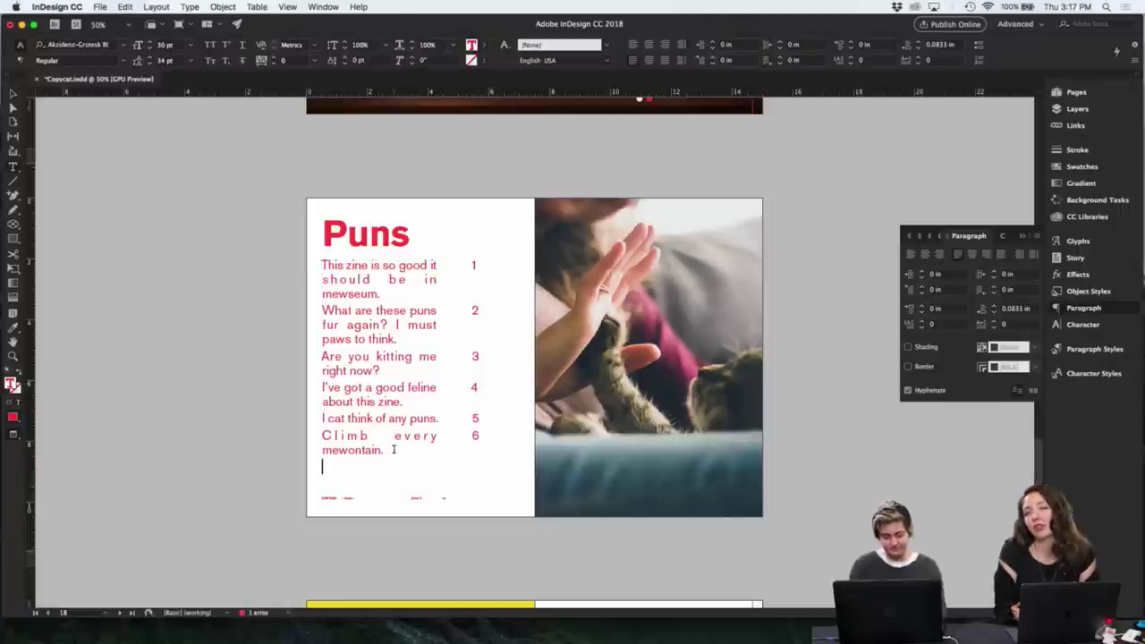
type("Kit picky")
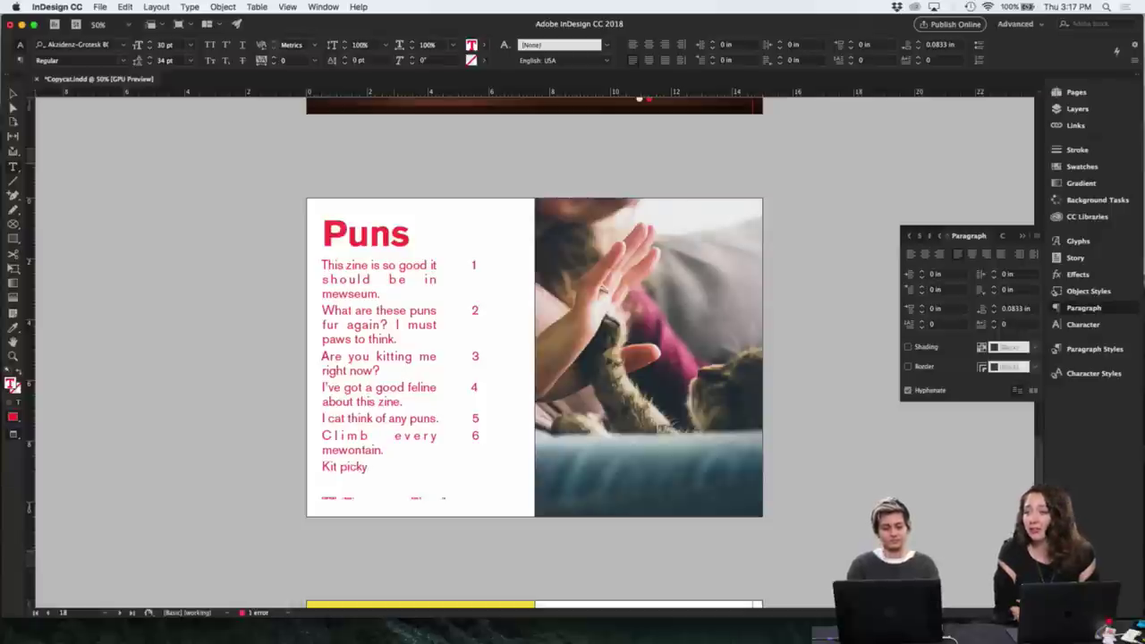
type("!")
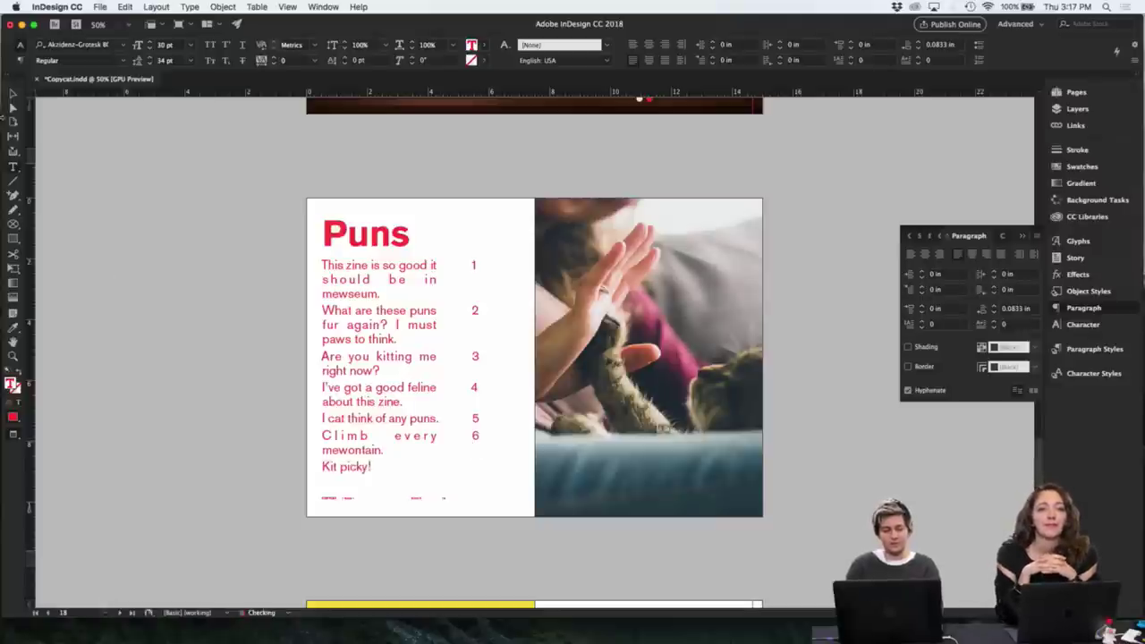
- Extend the number column frame downward so the 7 appears
key("Escape")
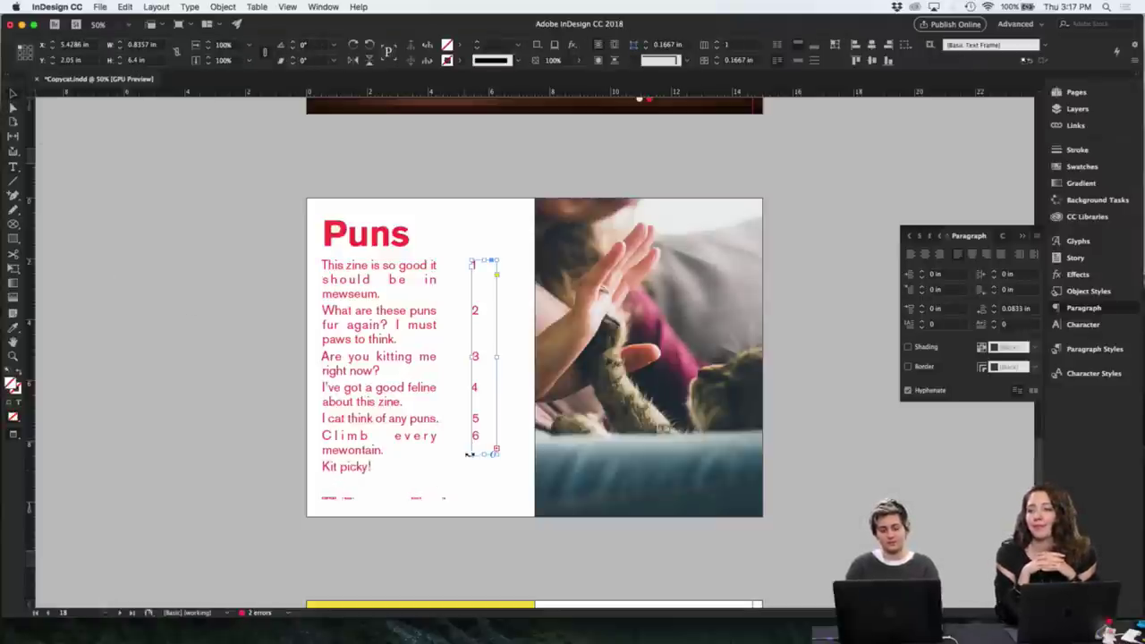
left_click_drag(483, 456, 484, 487)
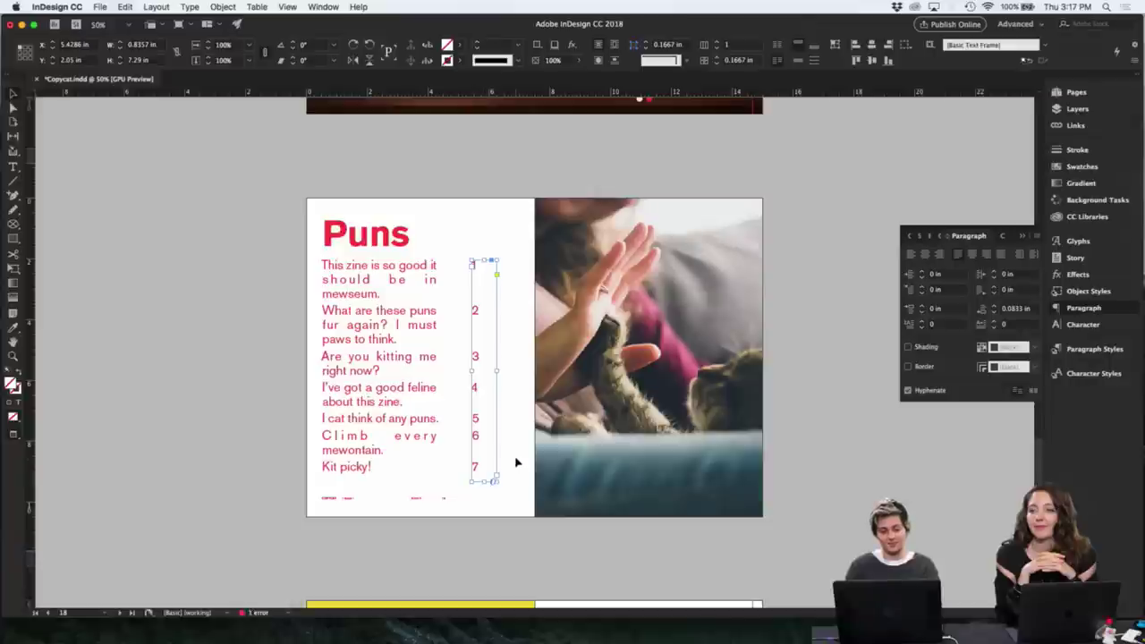
left_click(515, 462)
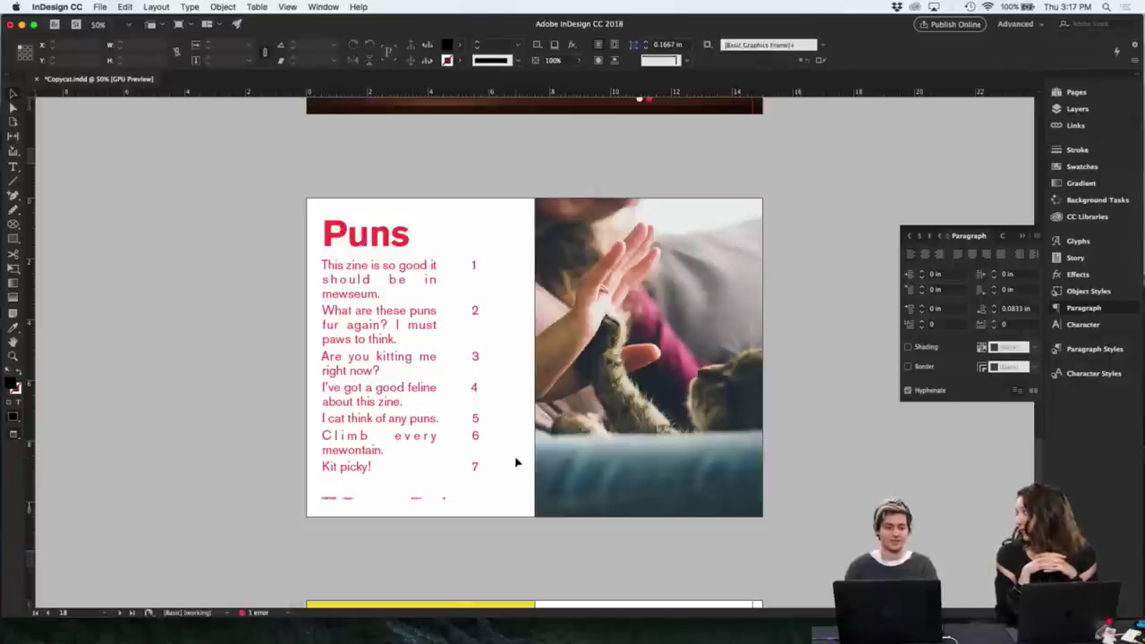
- Nudge the Puns heading up and left, and delete the footer text at the page bottom
key("w")
left_click(398, 242)
key("Up")
key("Up")
key("Up")
key("Up")
key("Up")
key("Up")
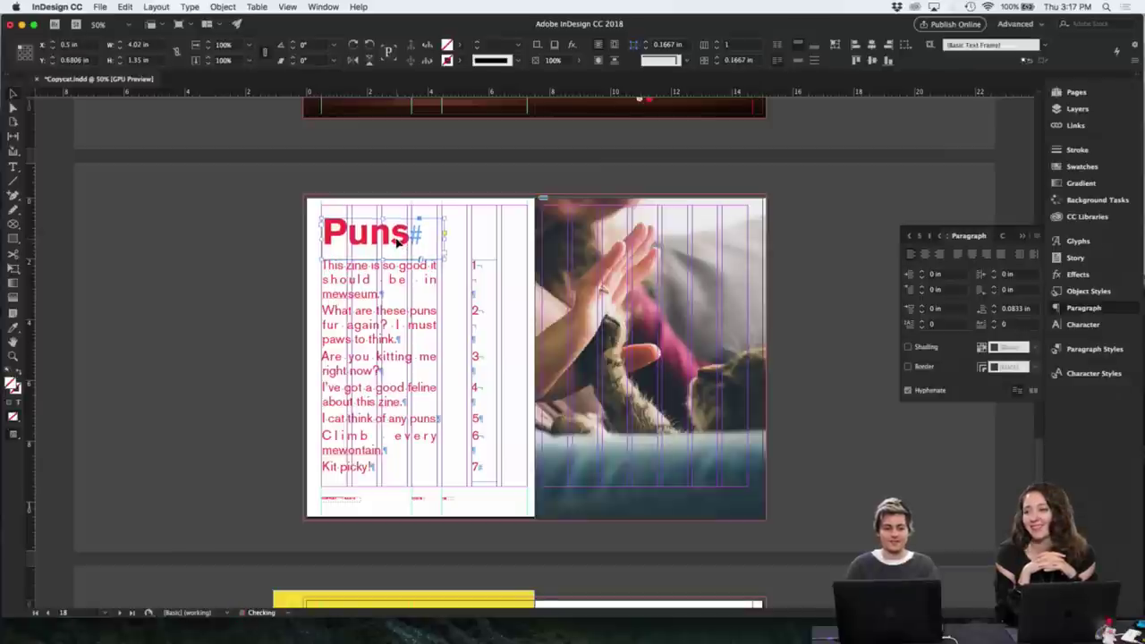
key("Left")
key("Left")
key("Left")
key("Left")
key("Left")
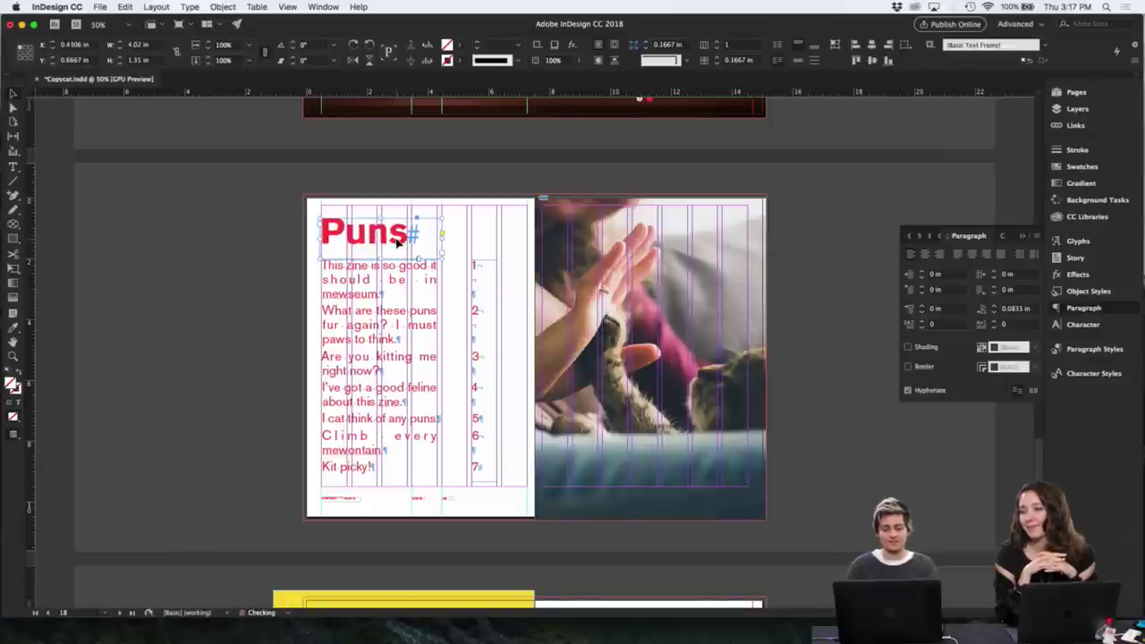
left_click(294, 248)
key("w")
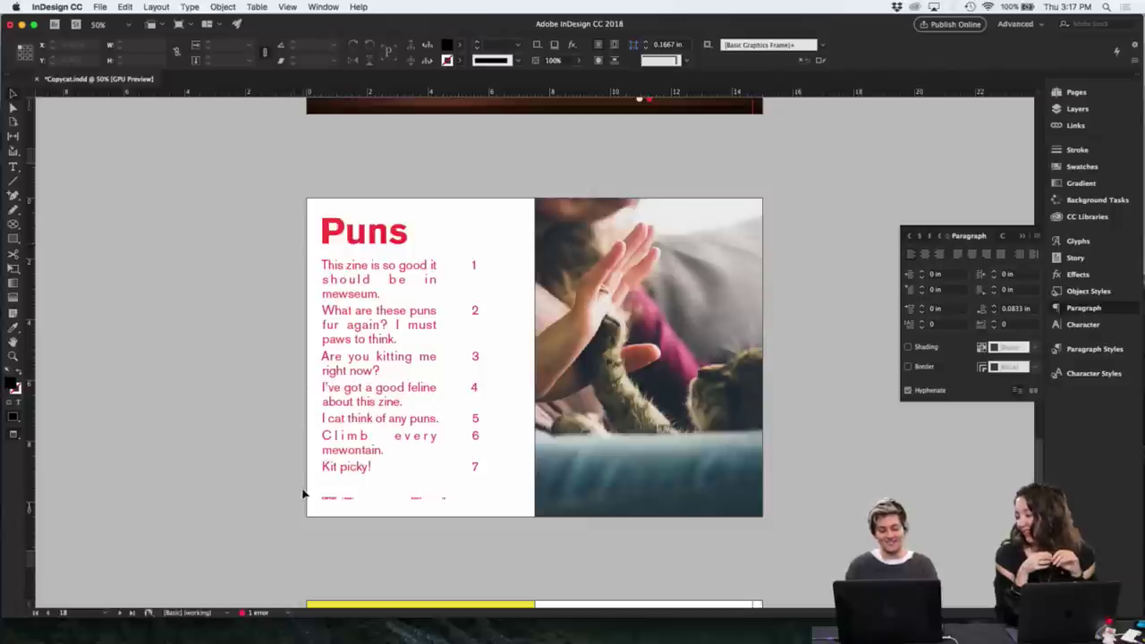
left_click_drag(306, 487, 471, 515)
key("Delete")
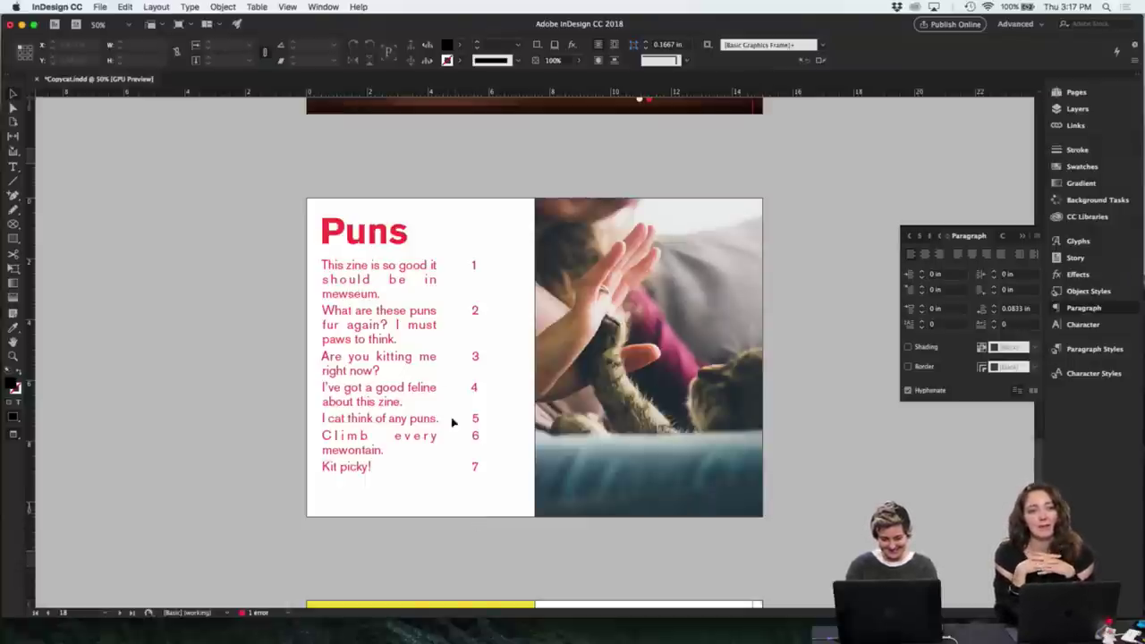
- Drag the Puns heading higher, cut off at the page top, undoing an accidental list move
left_click_drag(421, 224, 393, 208)
left_click(292, 234)
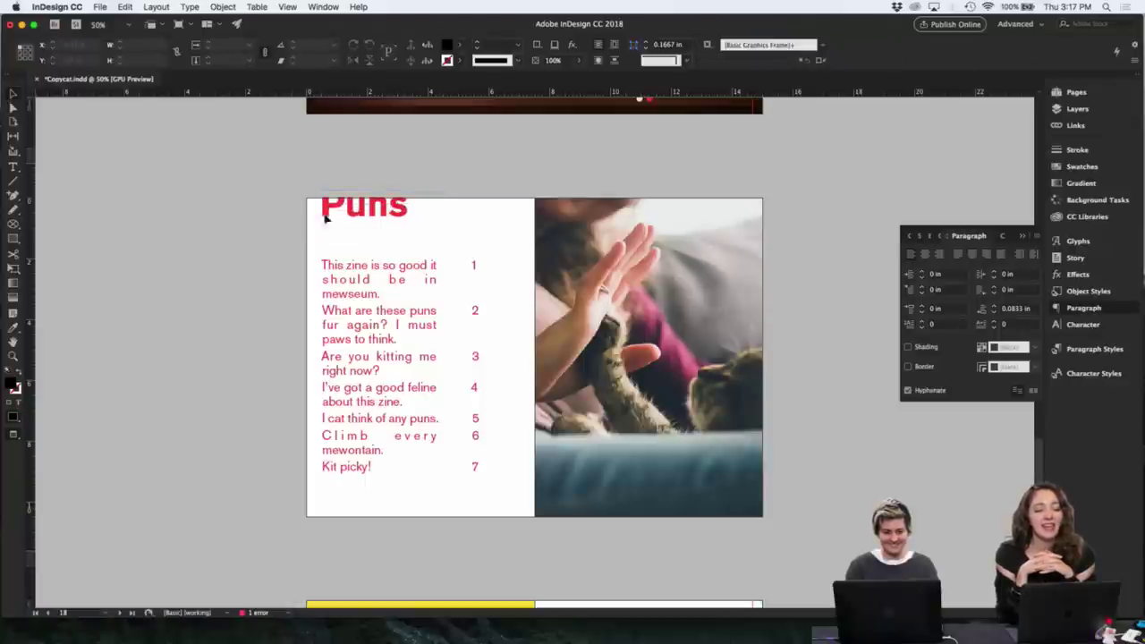
left_click(387, 207)
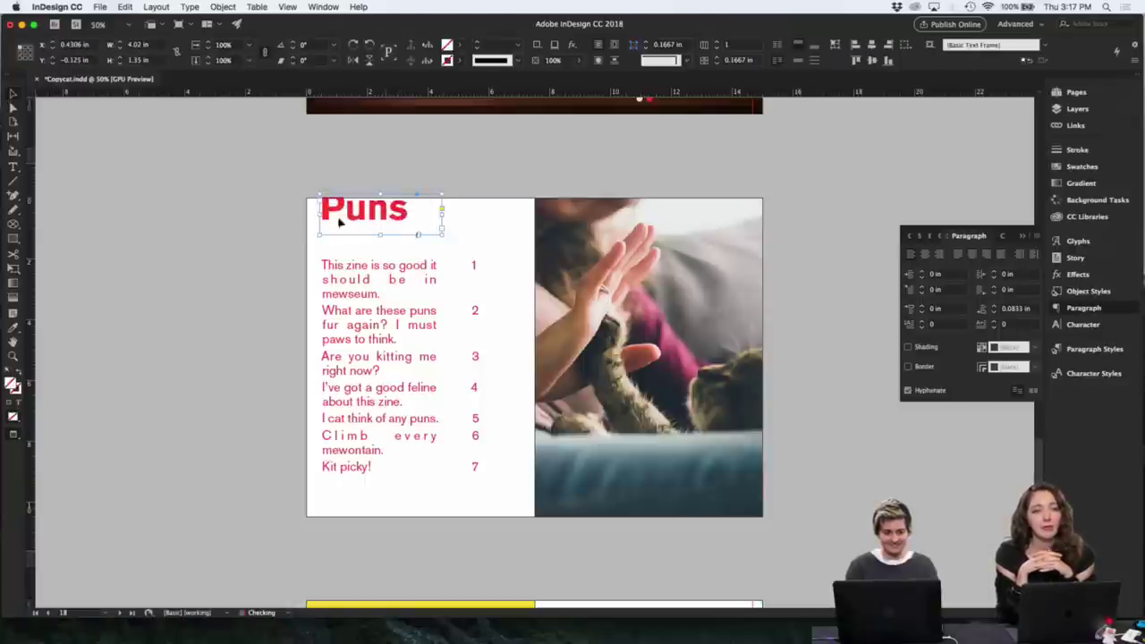
left_click(273, 233)
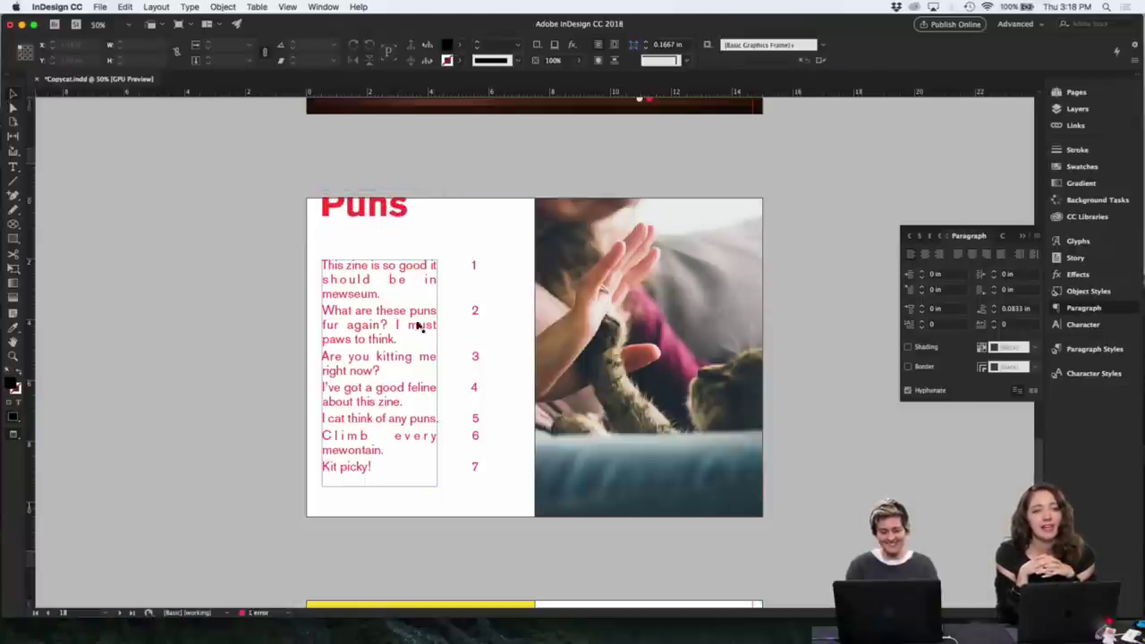
left_click_drag(383, 336, 365, 306)
left_click(249, 319)
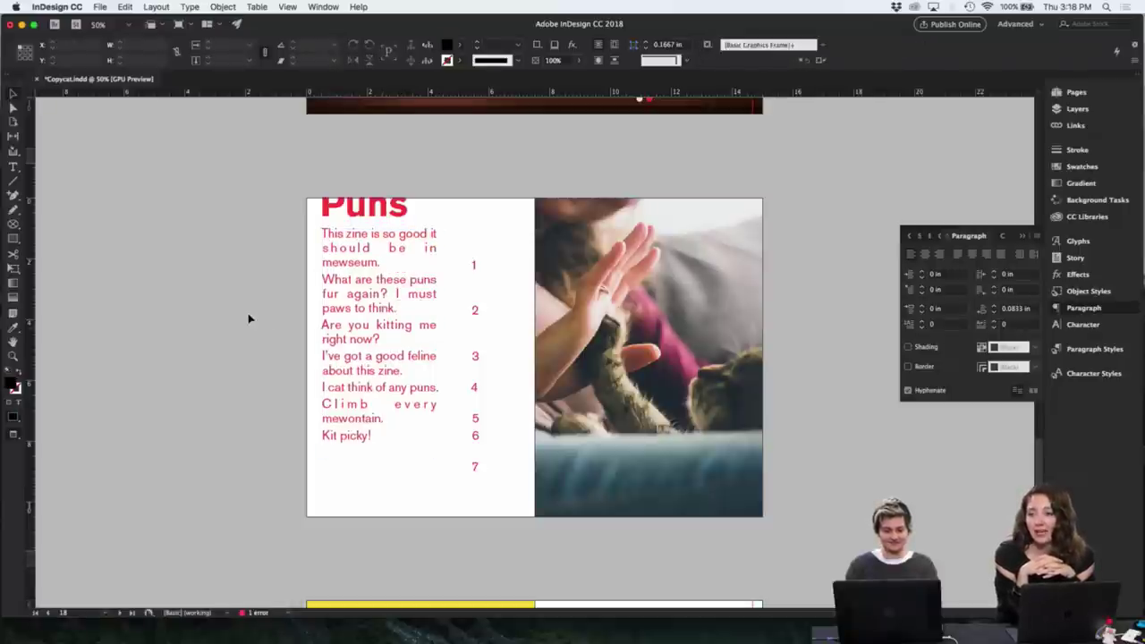
key("super+z")
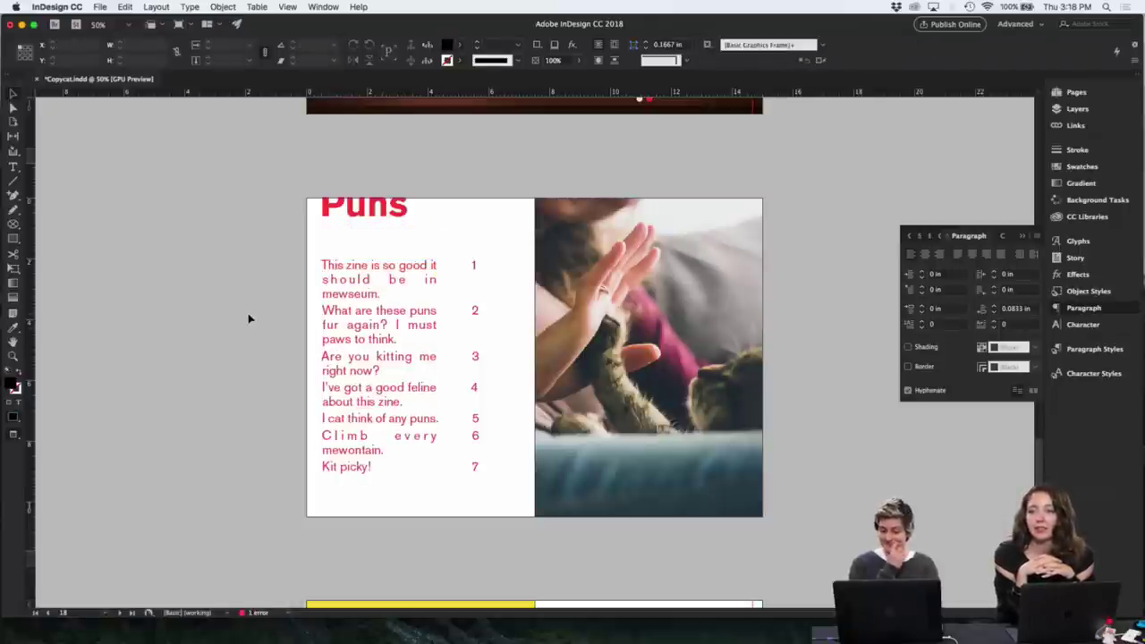
- Shrink the cat photo frame from its top-right corner and fit the frame to the photo
scroll(249, 319, "down", 3)
scroll(403, 287, "up", 2)
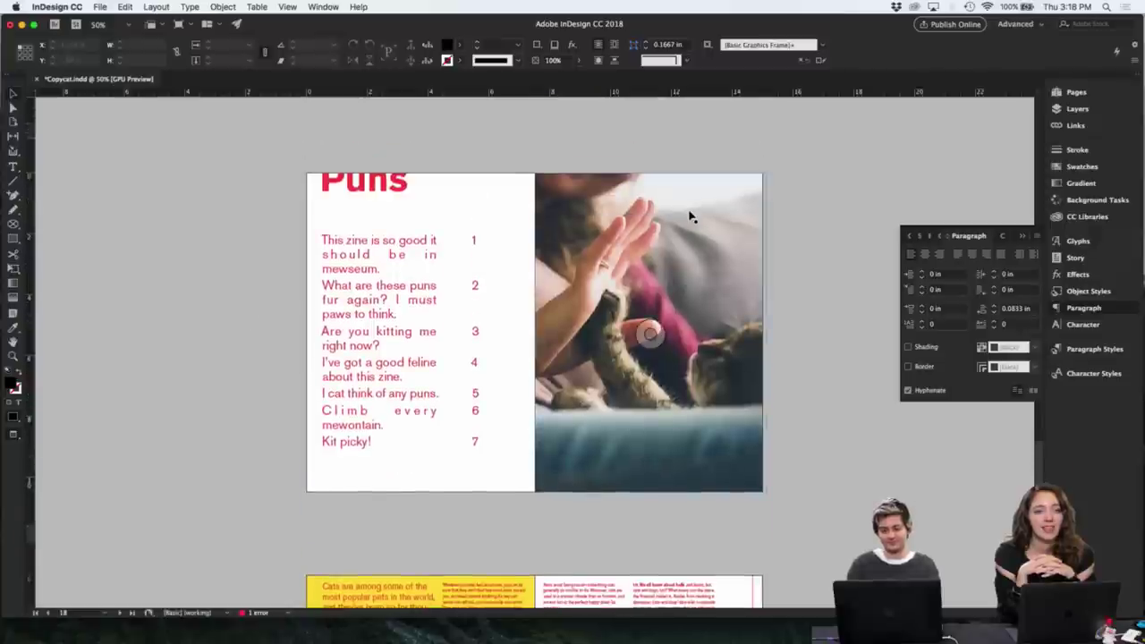
left_click(689, 217)
left_click_drag(766, 174, 692, 278)
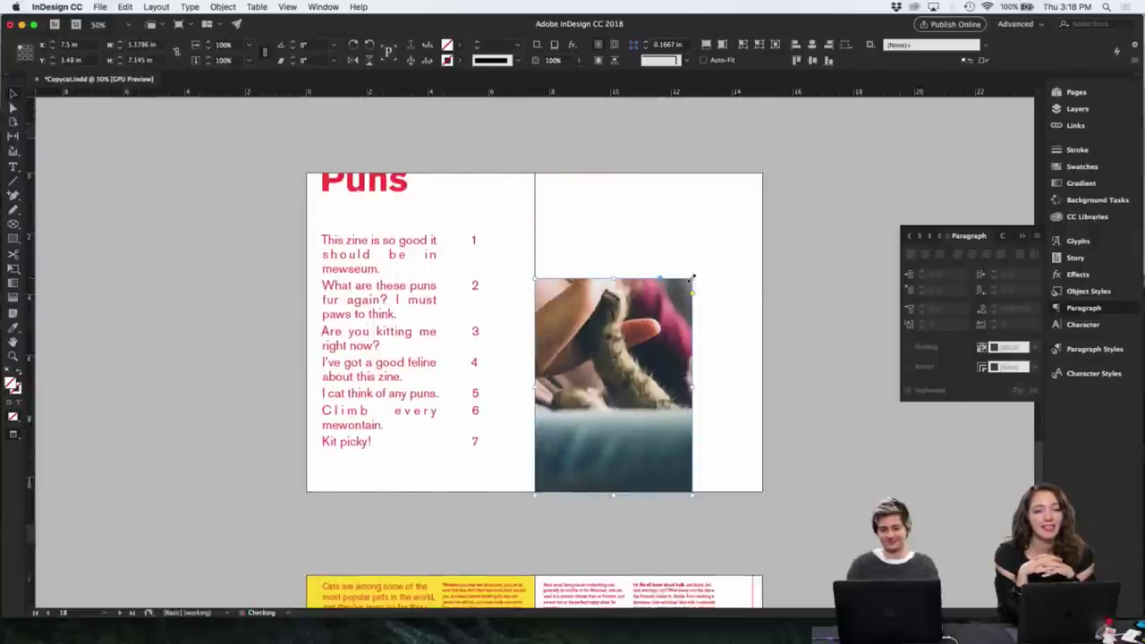
left_click(788, 281)
left_click(631, 440)
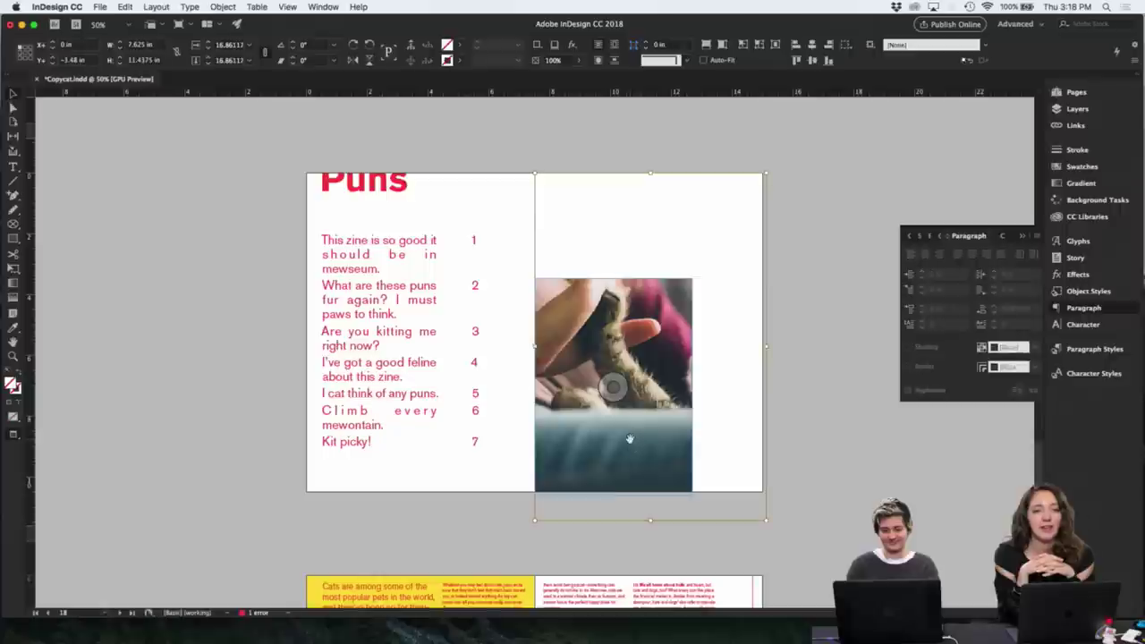
left_click(704, 46)
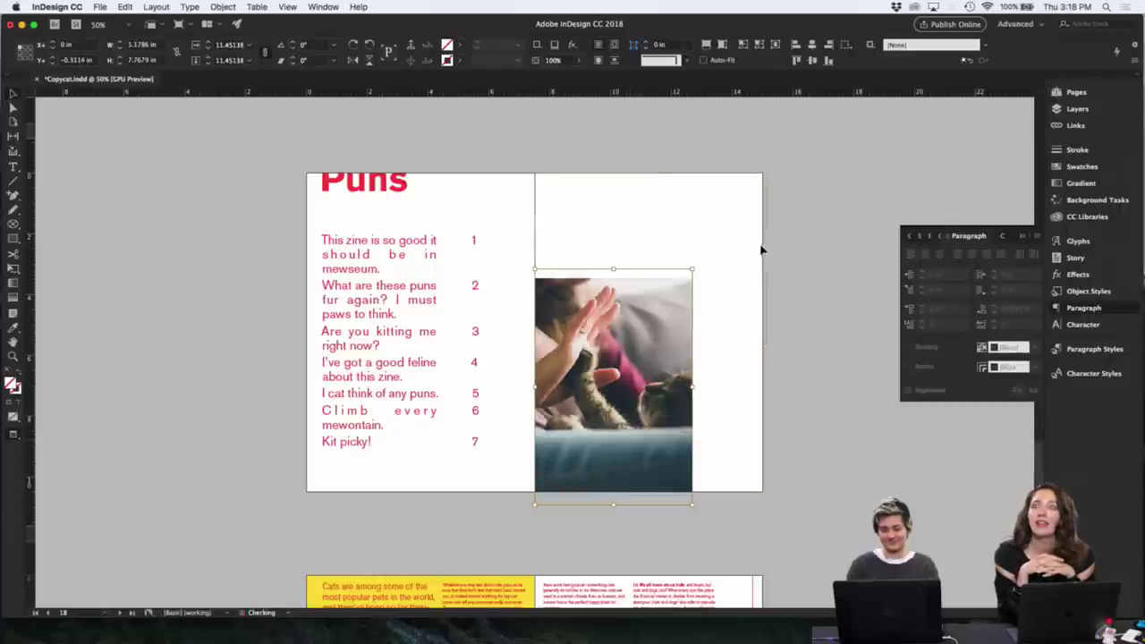
- Move the smaller cat photo up near the top of the right page
left_click_drag(655, 317, 658, 328)
left_click(687, 197)
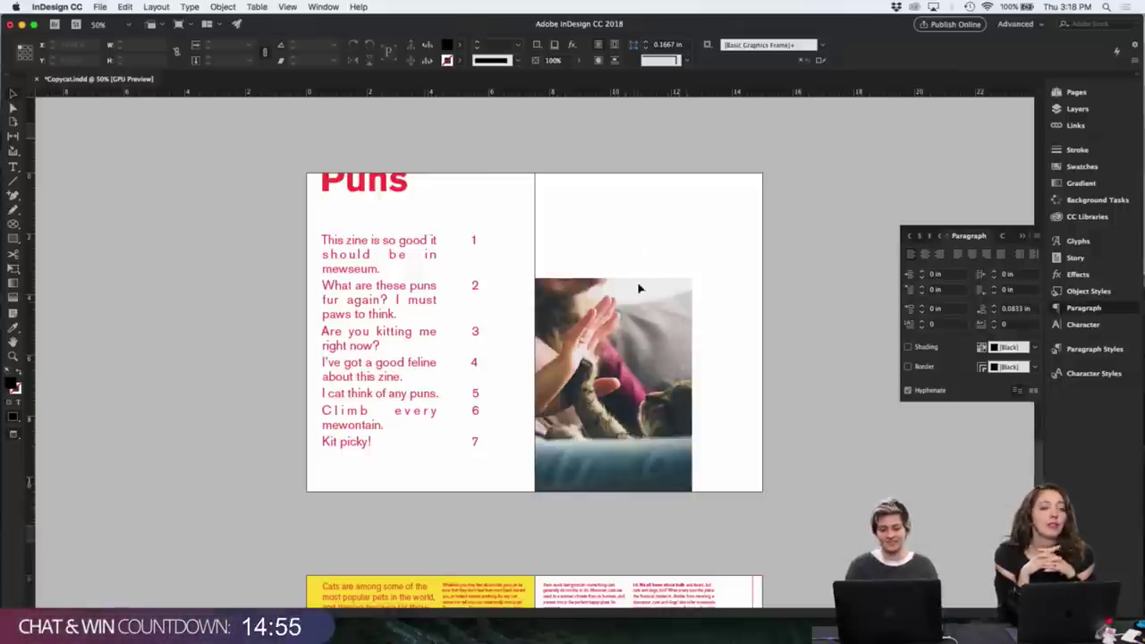
mouse_move(639, 287)
left_mouse_down()
mouse_move(637, 326)
mouse_move(638, 275)
left_mouse_up()
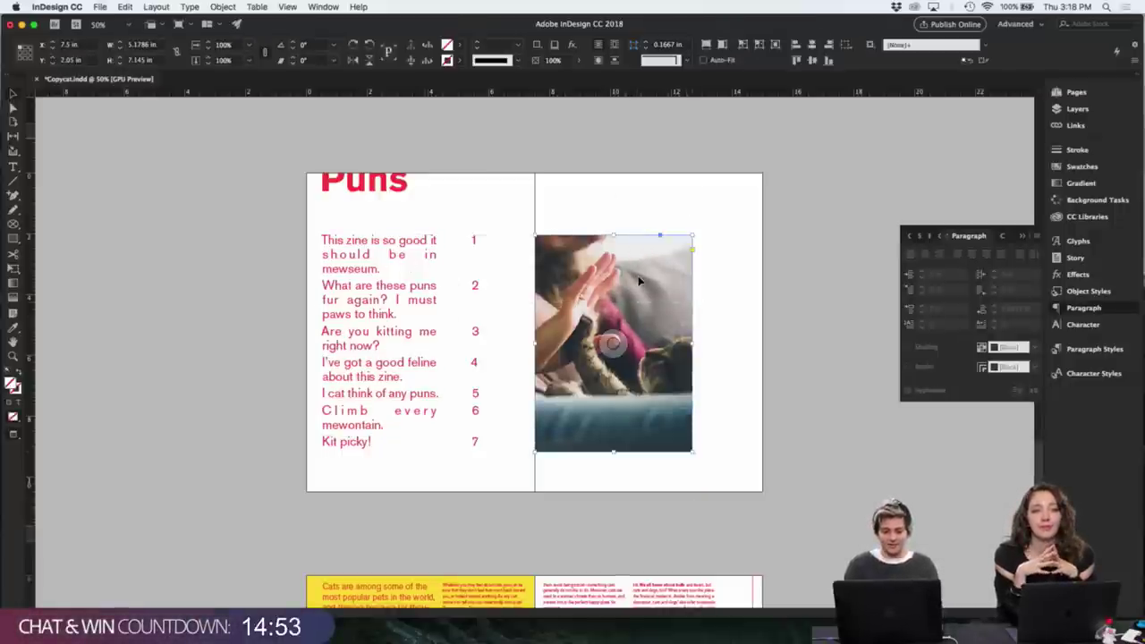
left_click(743, 327)
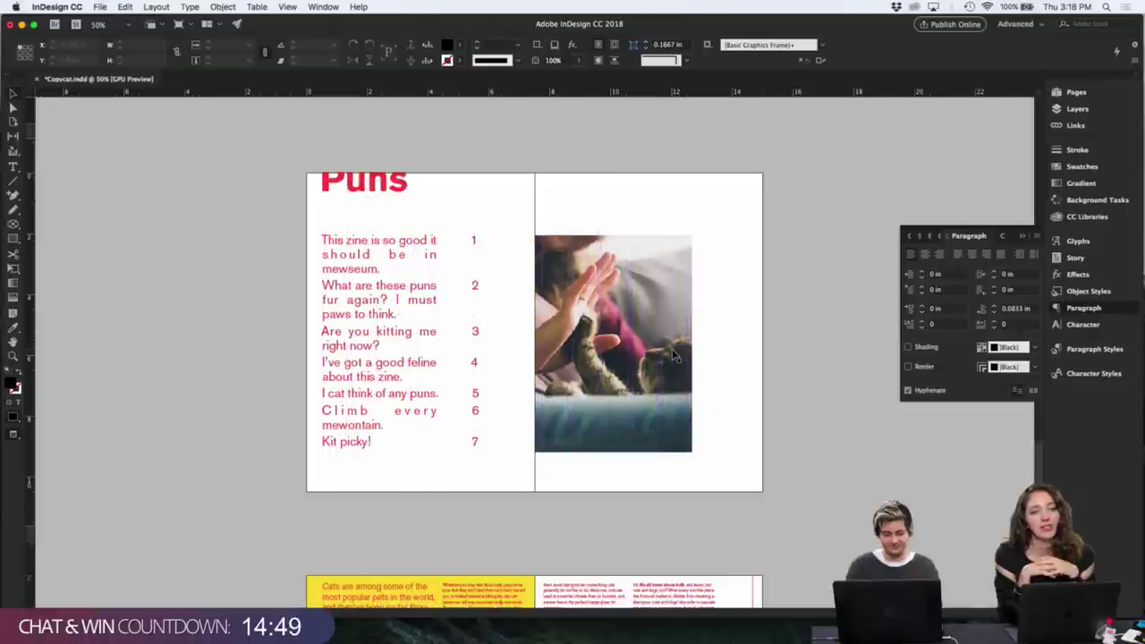
left_click(472, 345)
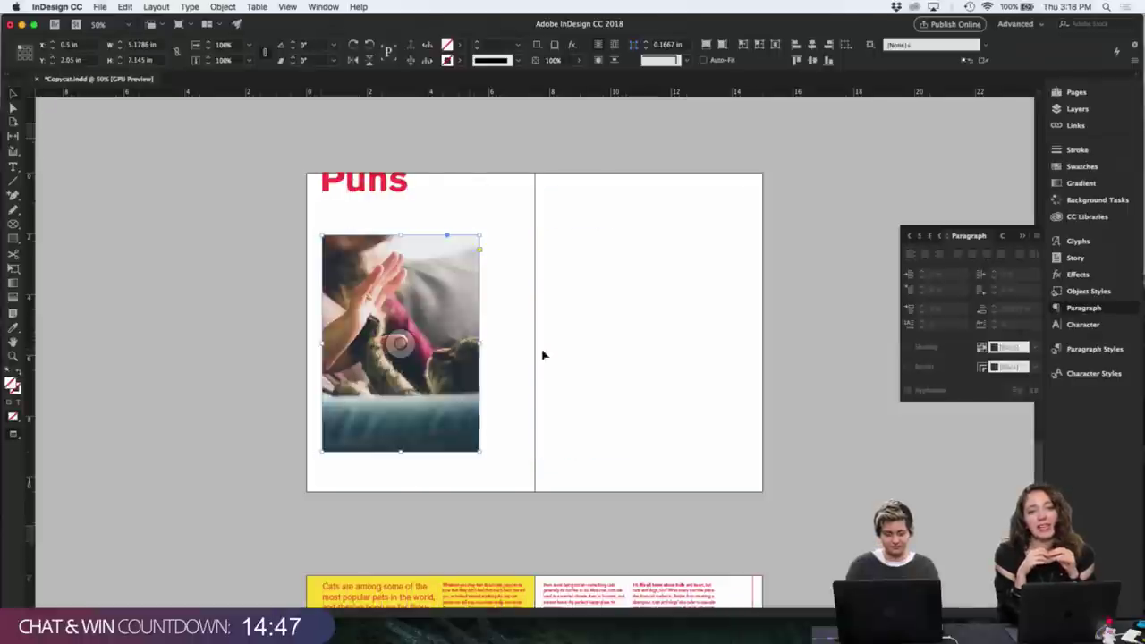
left_click(578, 365)
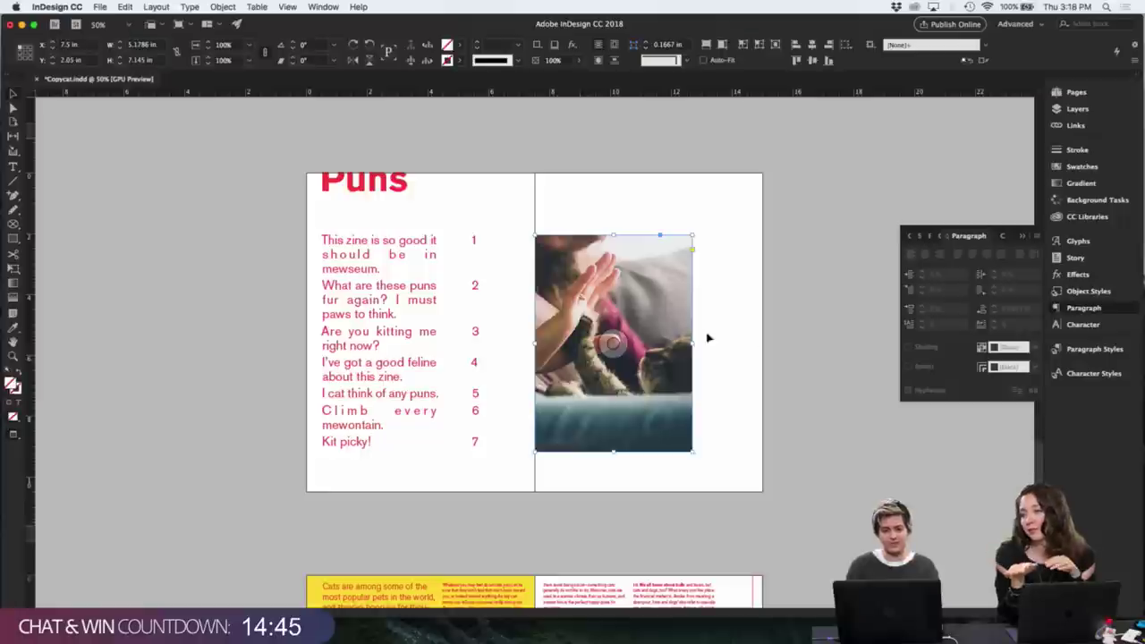
left_click(754, 340)
key("w")
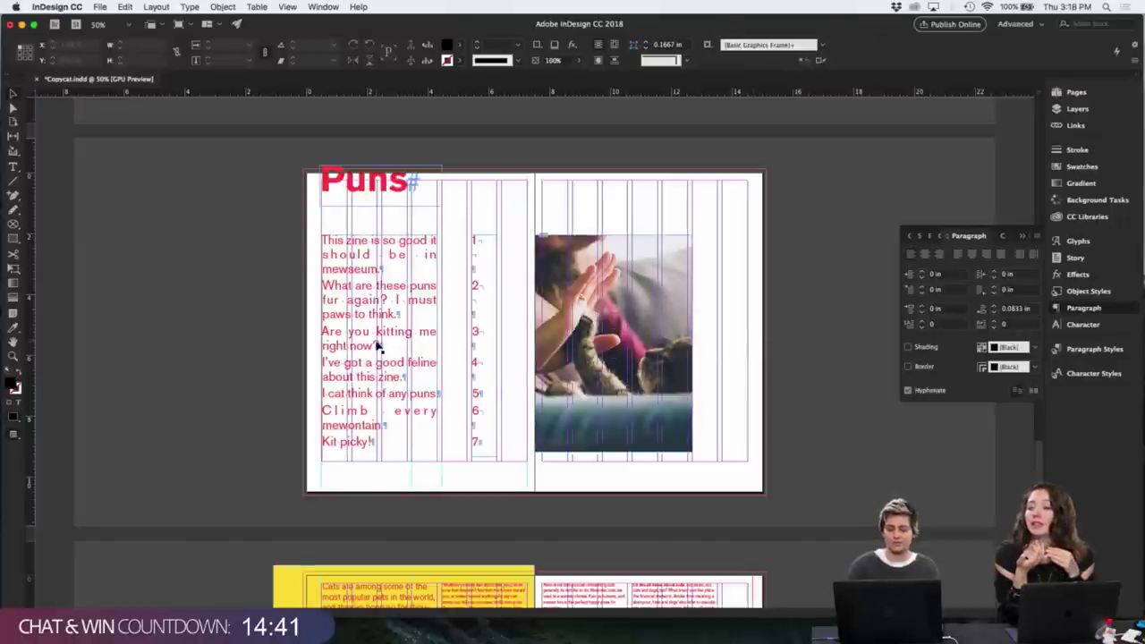
key("super+equal")
key("super+equal")
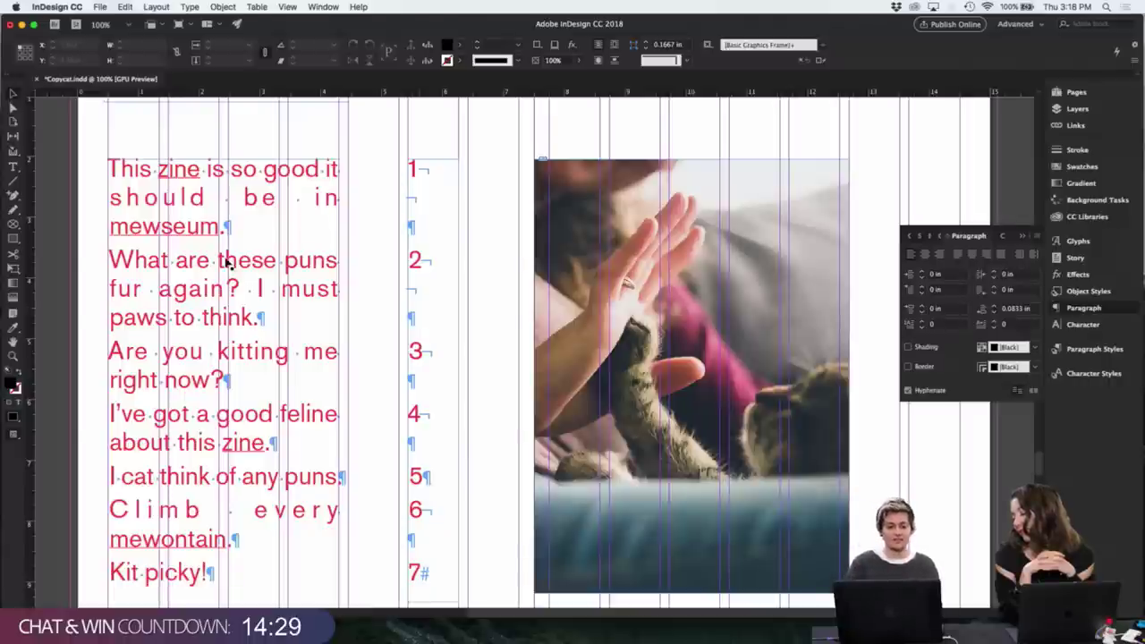
double_click(256, 288)
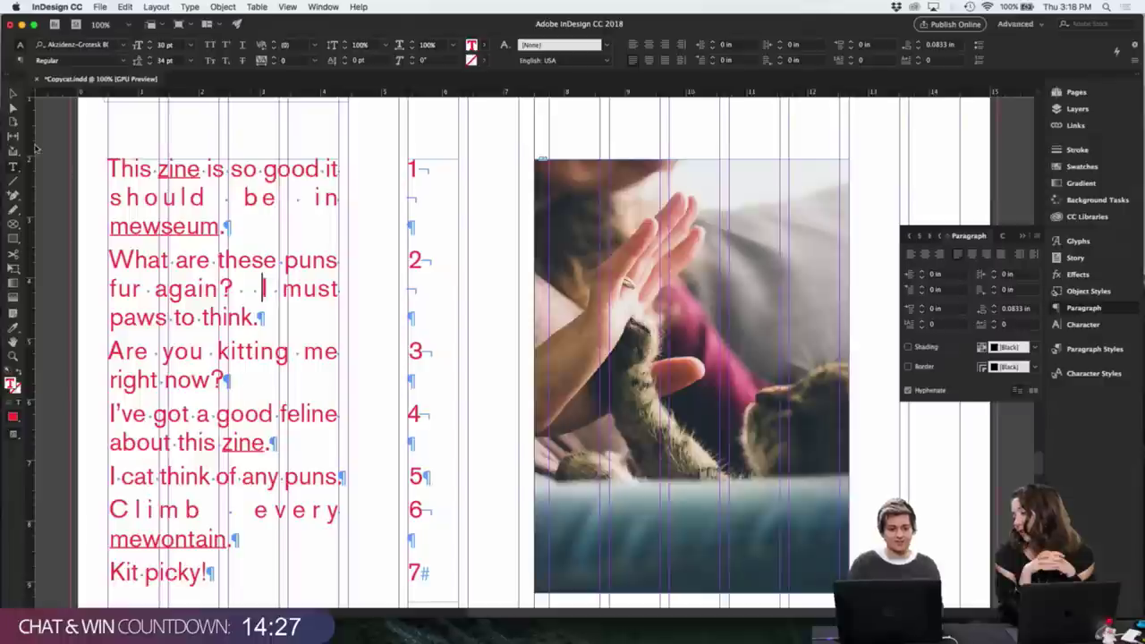
left_click(12, 93)
key("w")
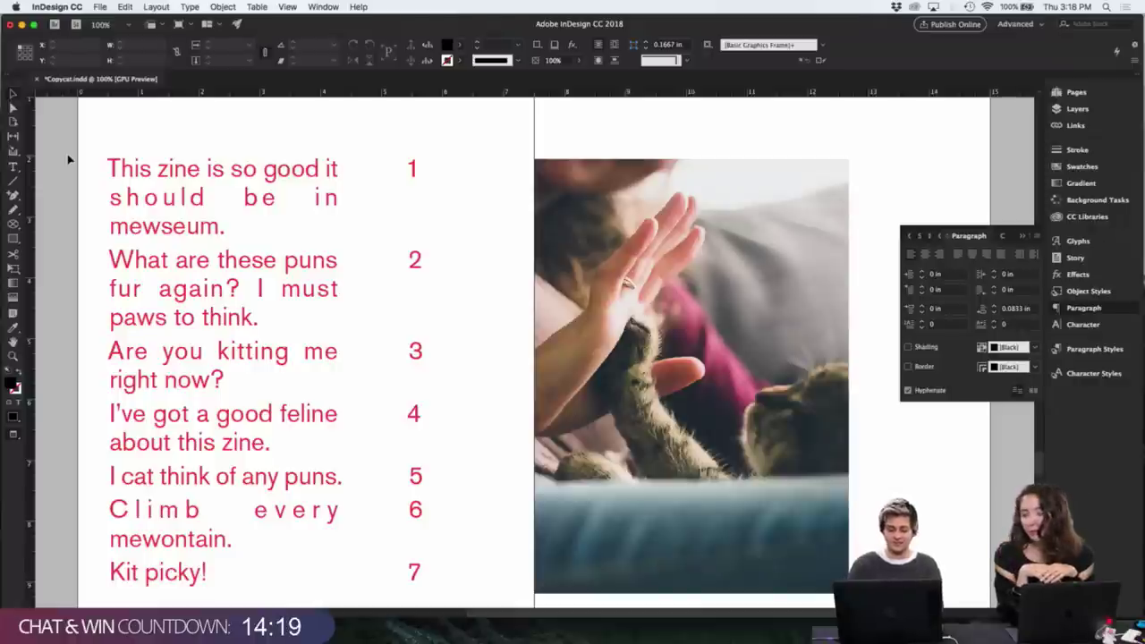
scroll(69, 158, "down", 2)
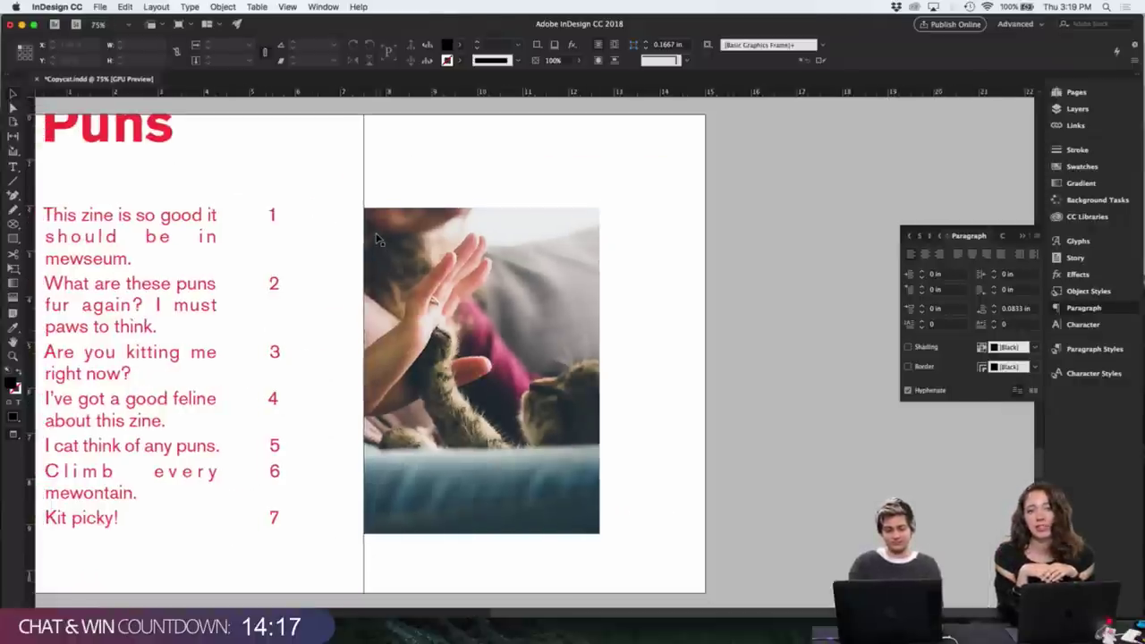
key("super+0")
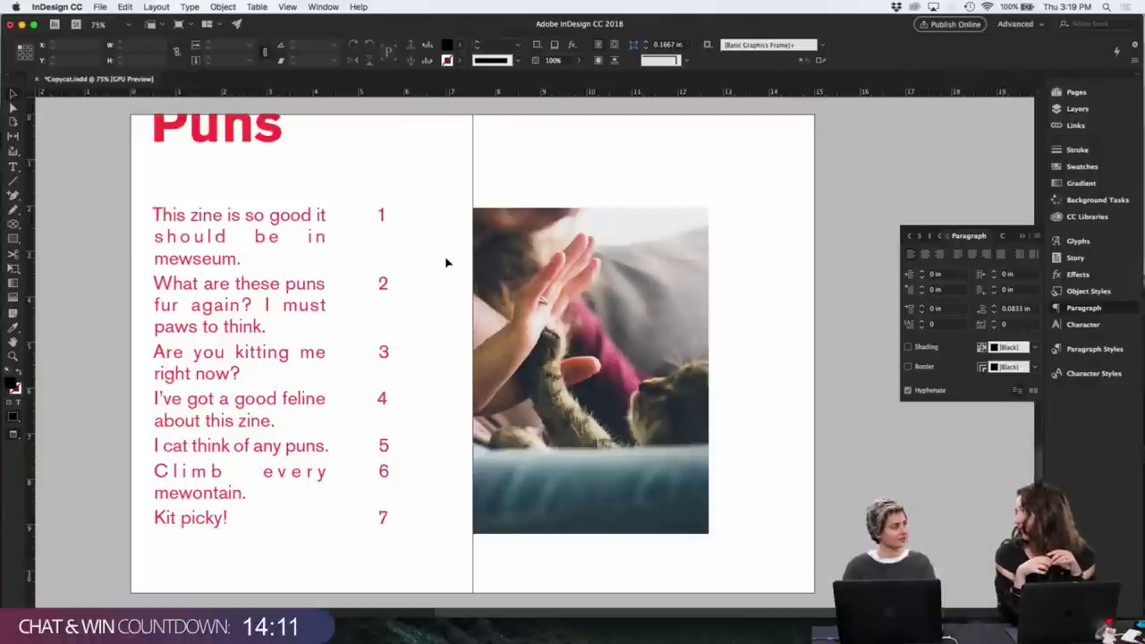
key("w")
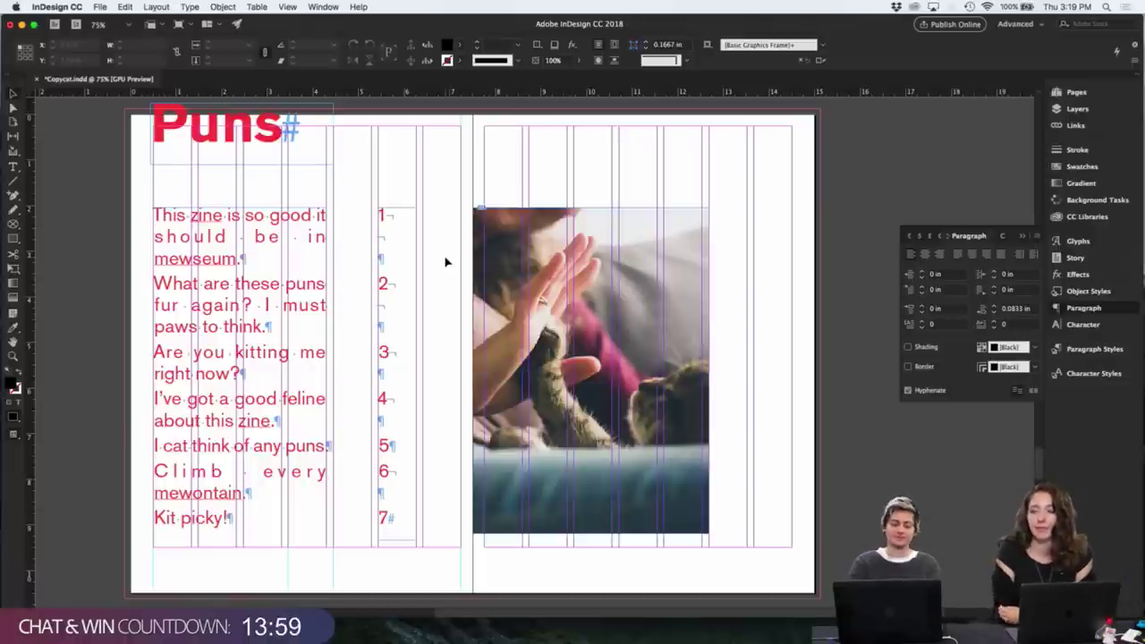
scroll(484, 283, "down", 3)
scroll(489, 284, "down", 5)
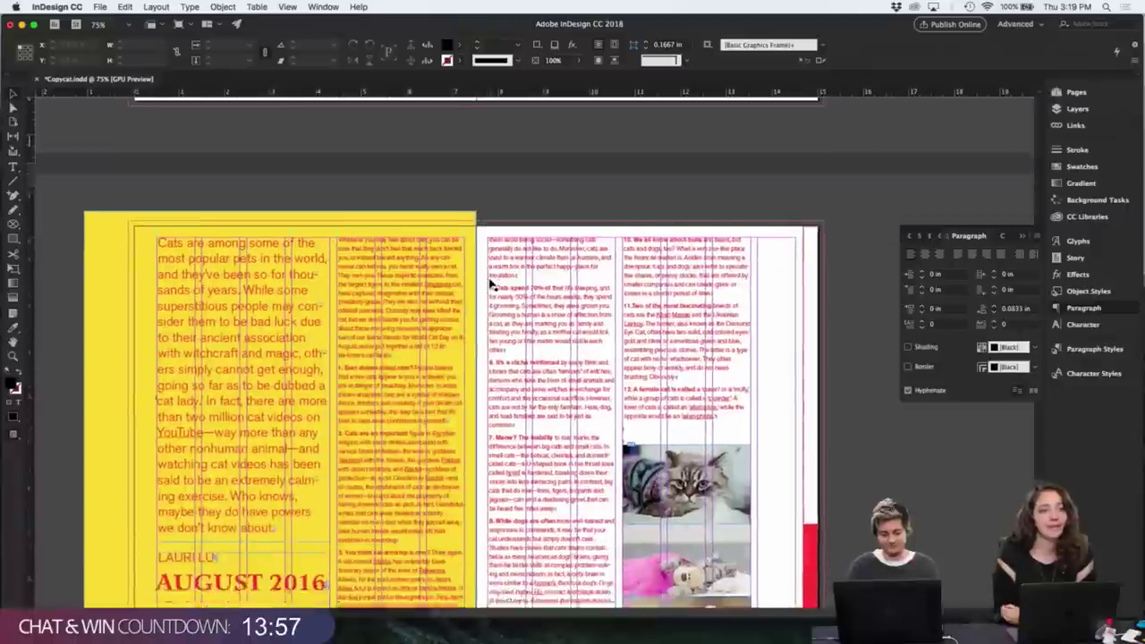
scroll(490, 286, "down", 2)
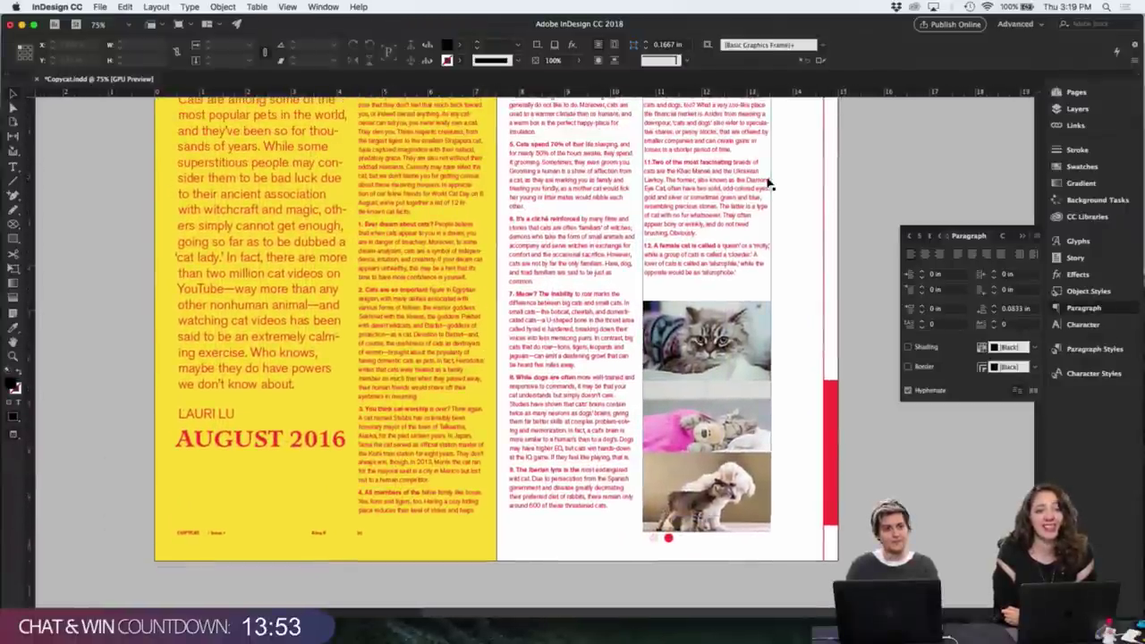
scroll(766, 183, "up", 1)
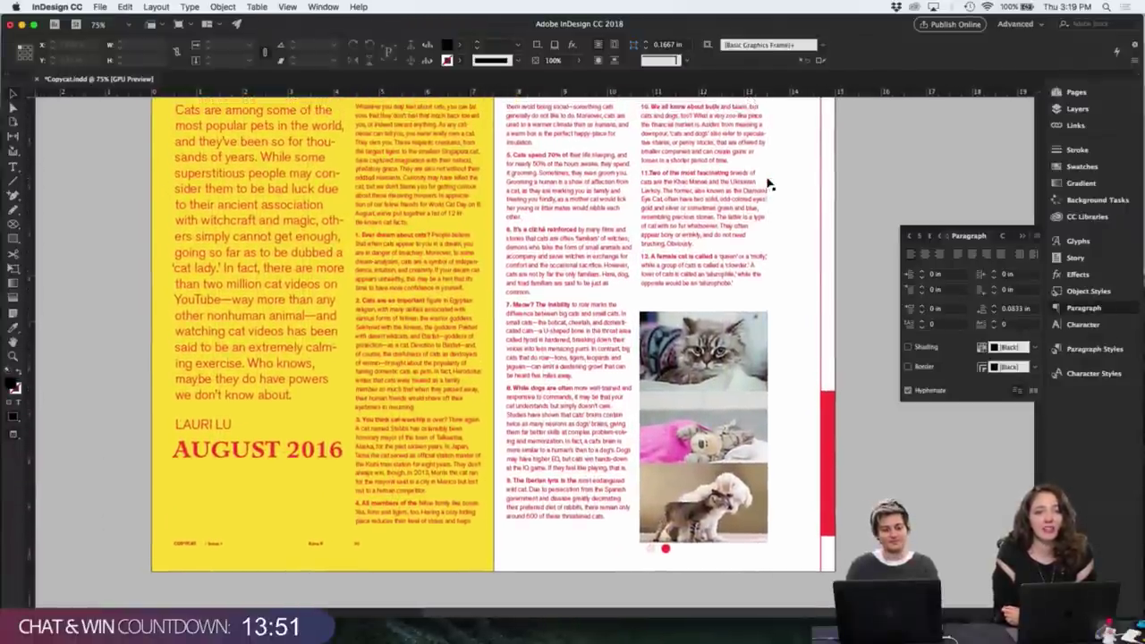
scroll(766, 183, "up", 15)
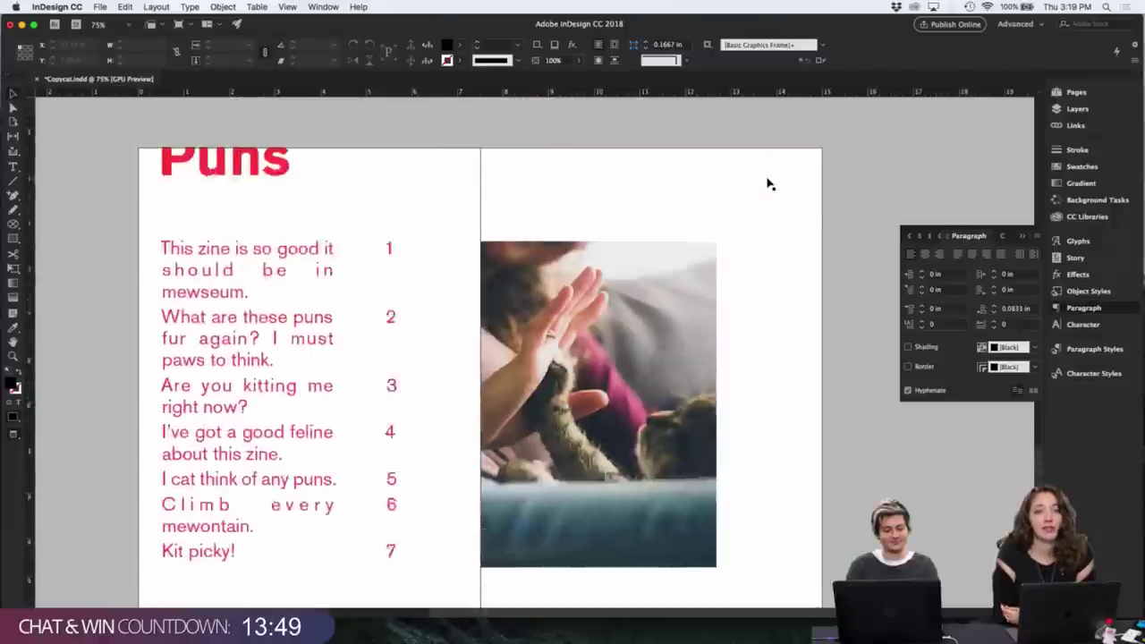
scroll(767, 184, "up", 4)
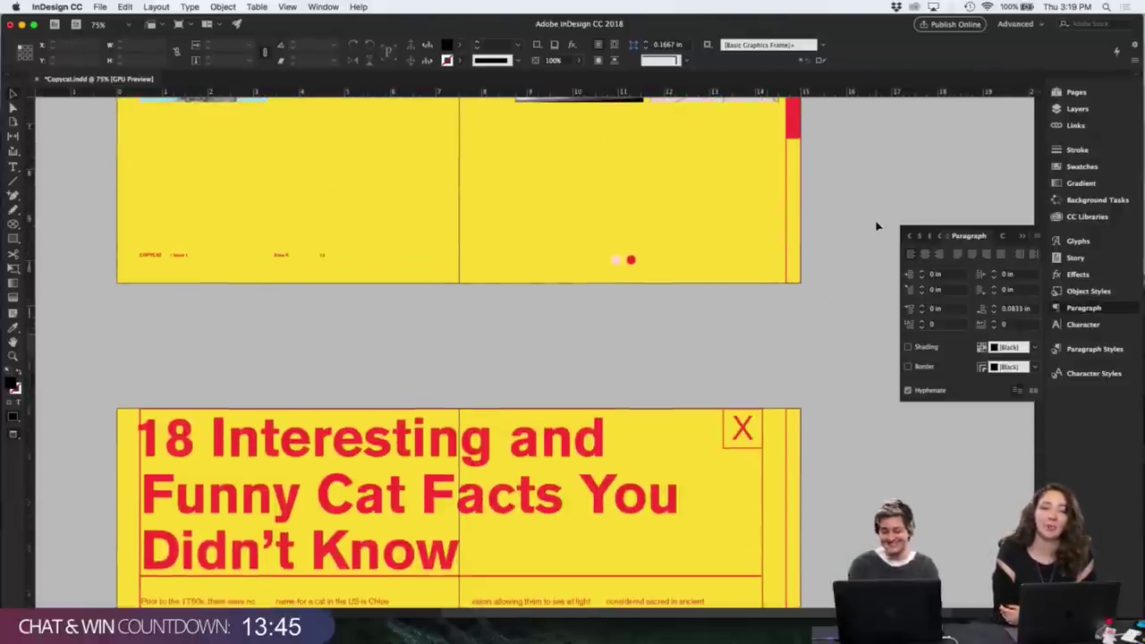
key("super+minus")
key("super+minus")
scroll(716, 345, "up", 2)
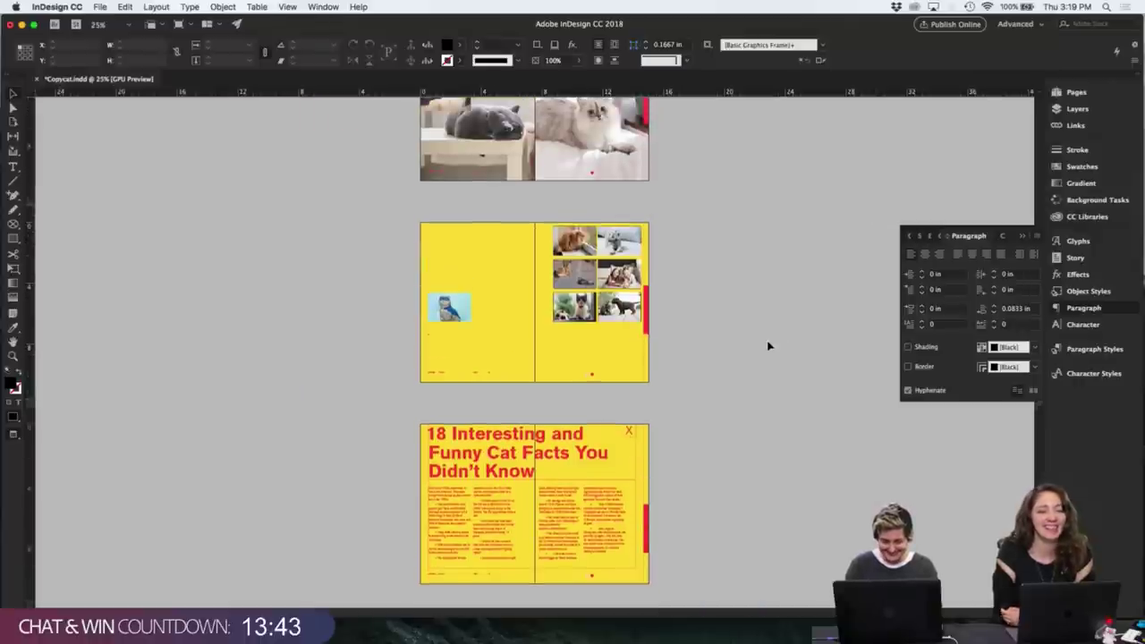
left_click(531, 328)
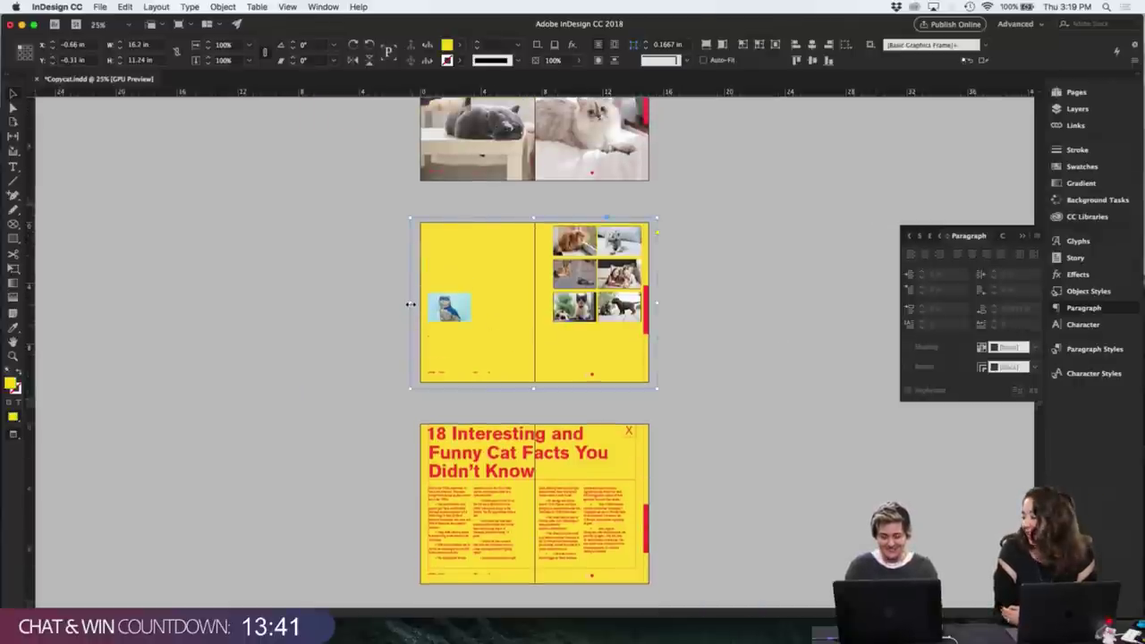
left_click_drag(411, 304, 535, 304)
left_click(502, 286)
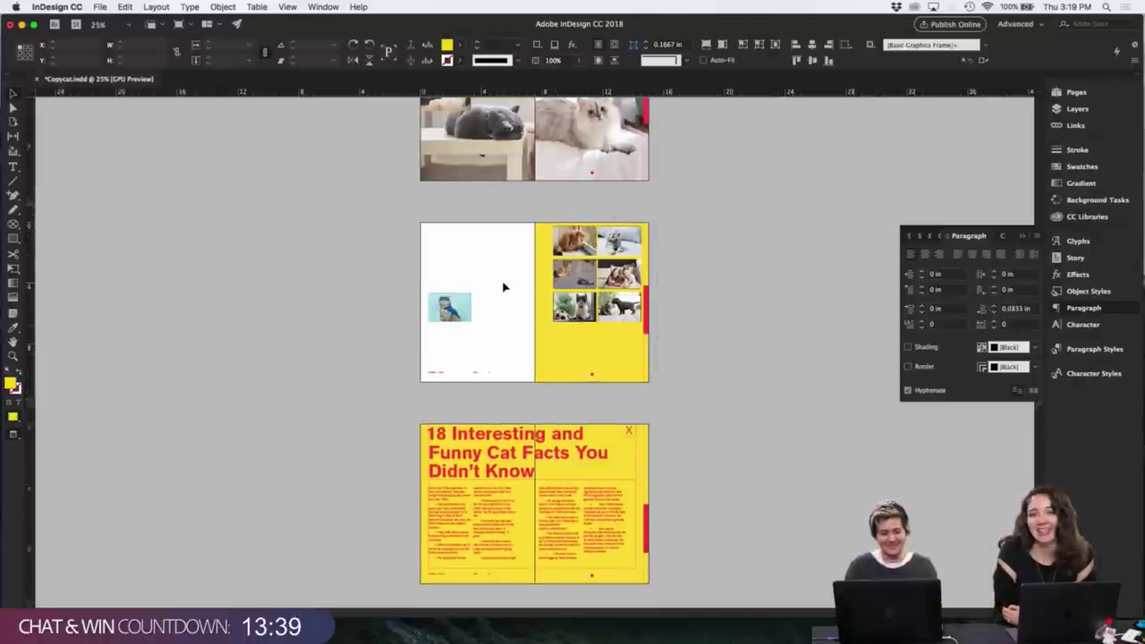
left_click(548, 353)
key("Delete")
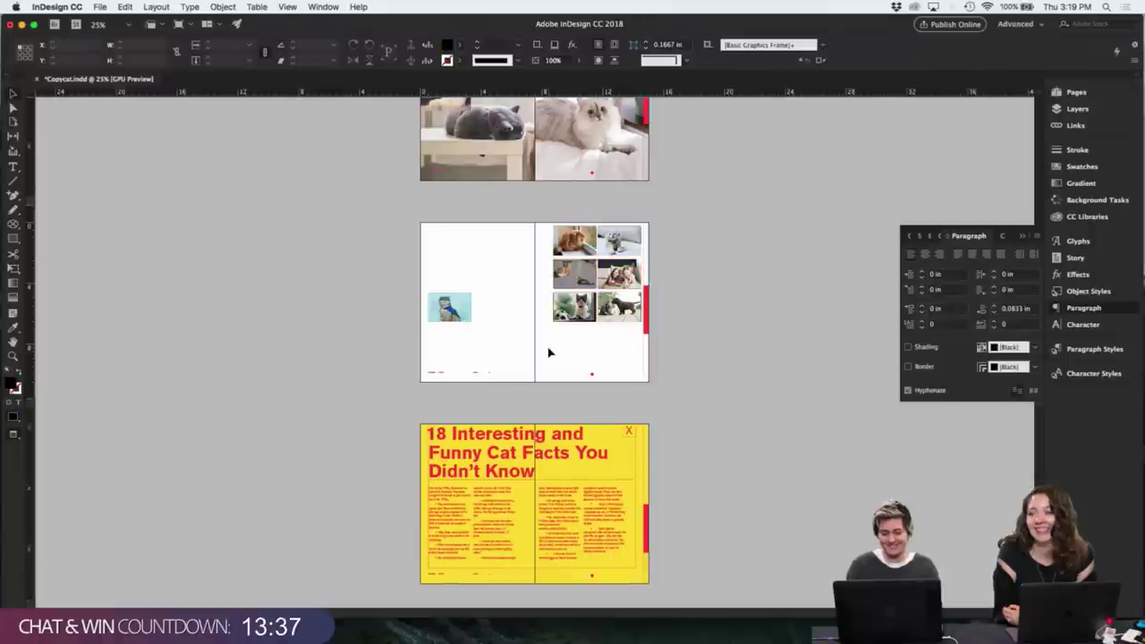
key("super+z")
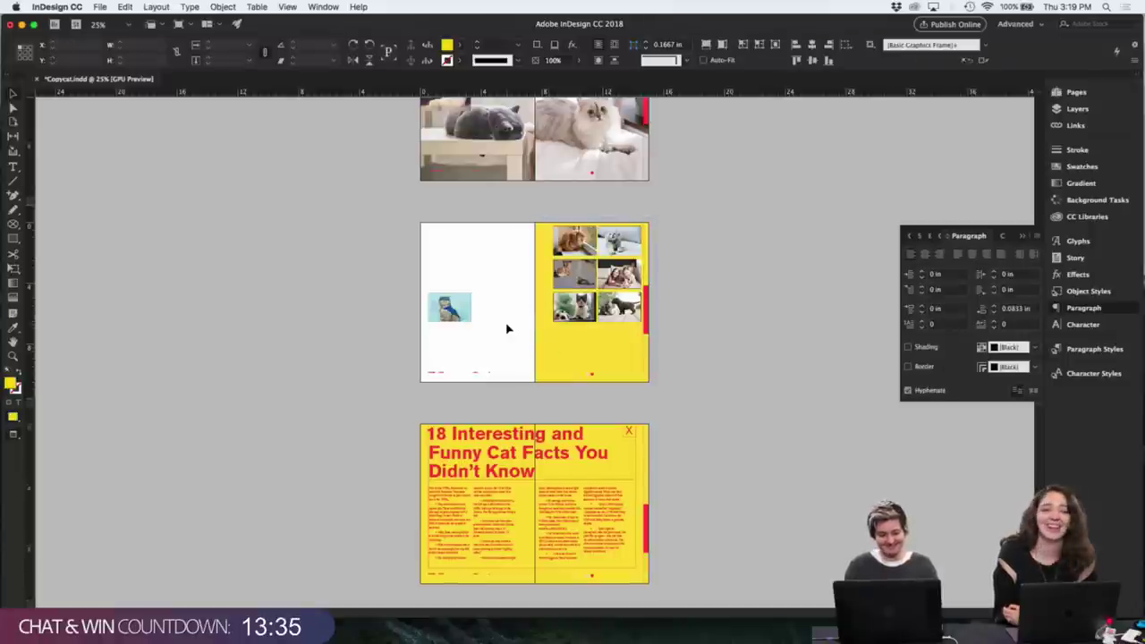
key("super+z")
left_click(705, 331)
key("super+equal")
key("super+equal")
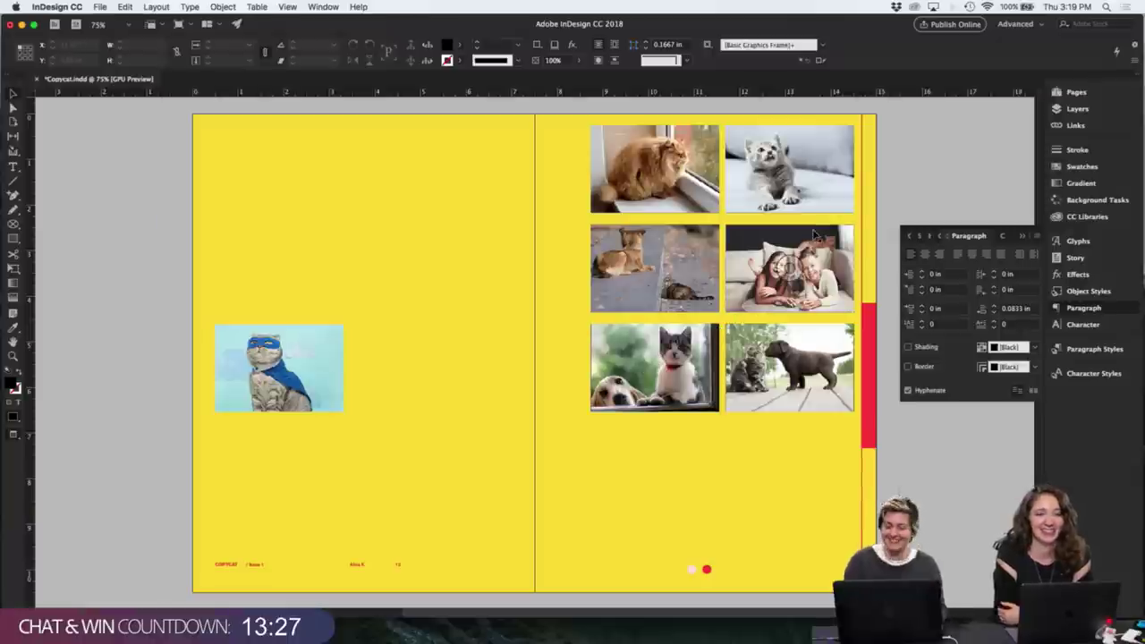
scroll(912, 181, "up", 10)
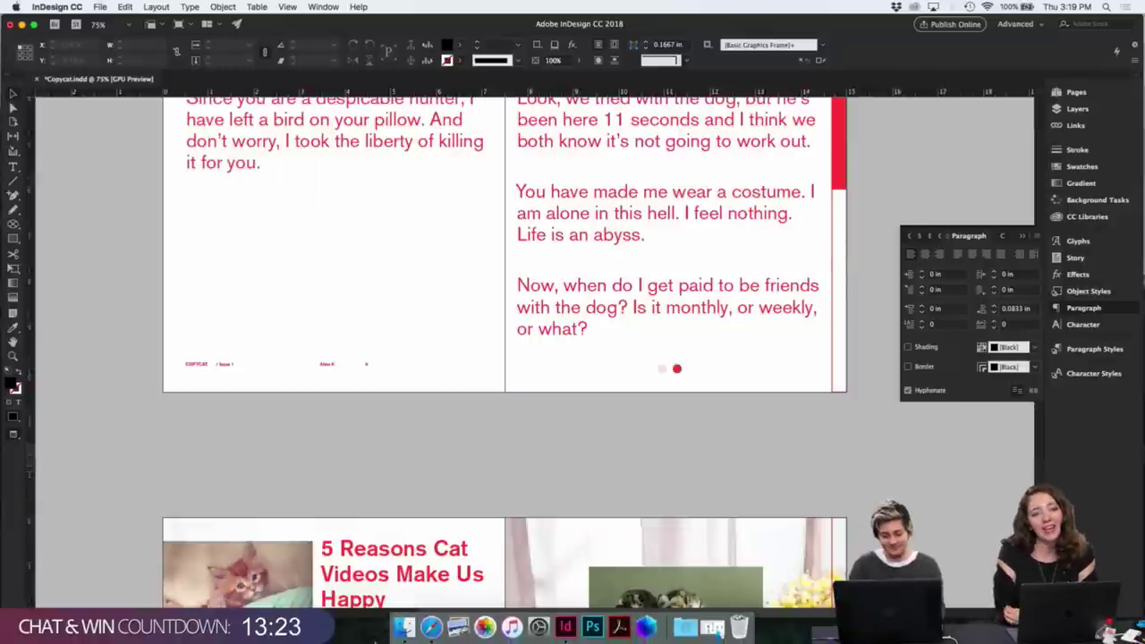
- Open thenounproject.com in a new Safari tab and enlarge the browser window
left_click(421, 624)
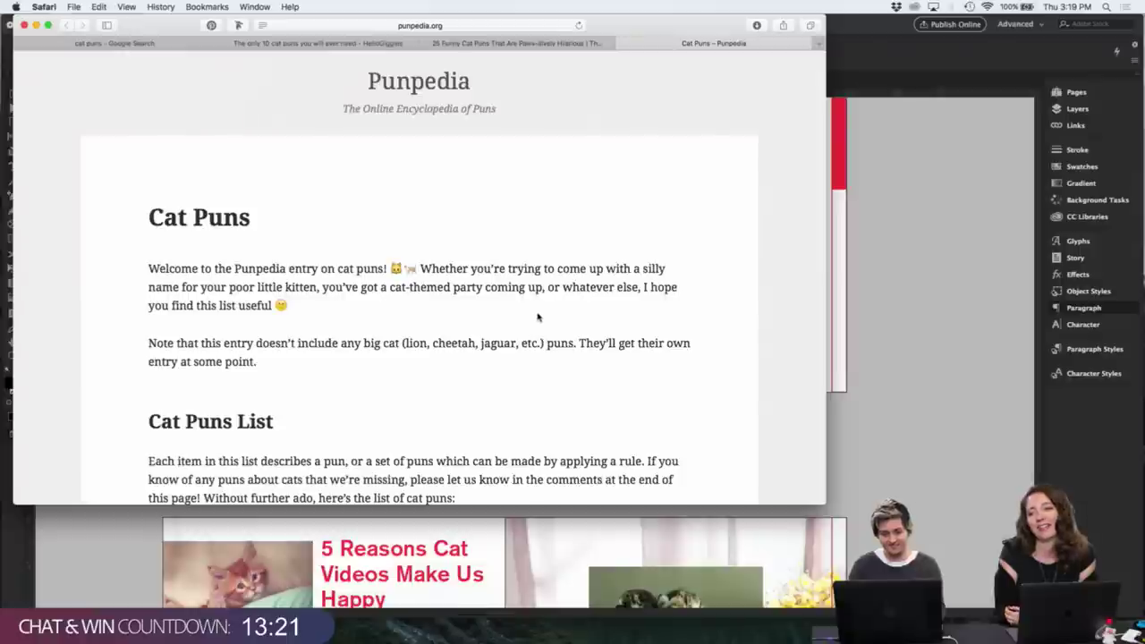
key("super+t")
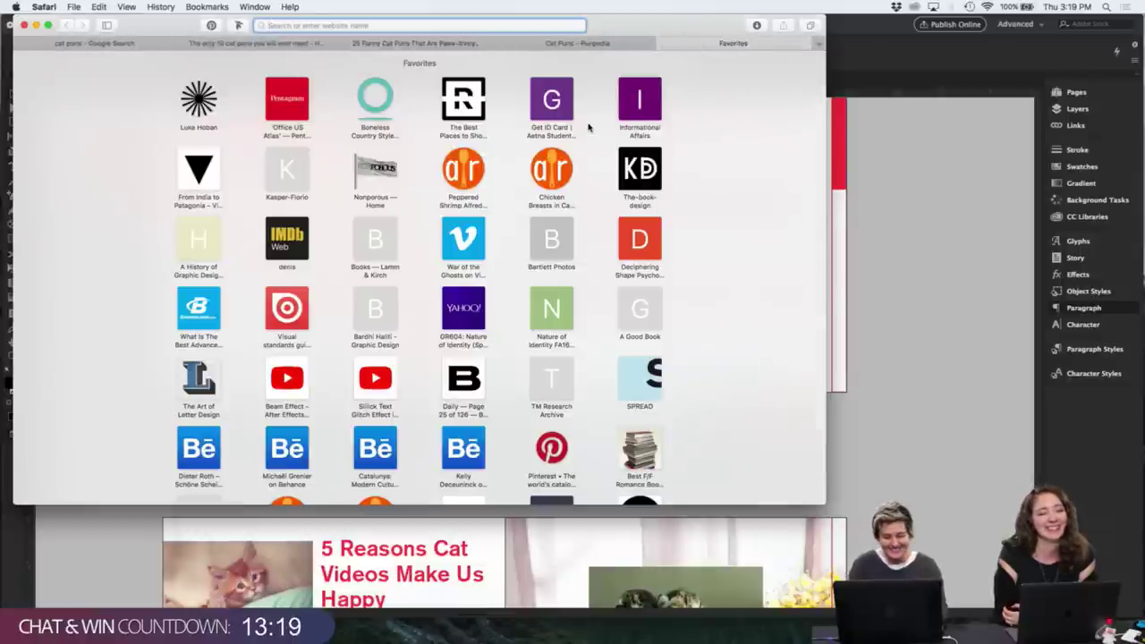
type("thenounp")
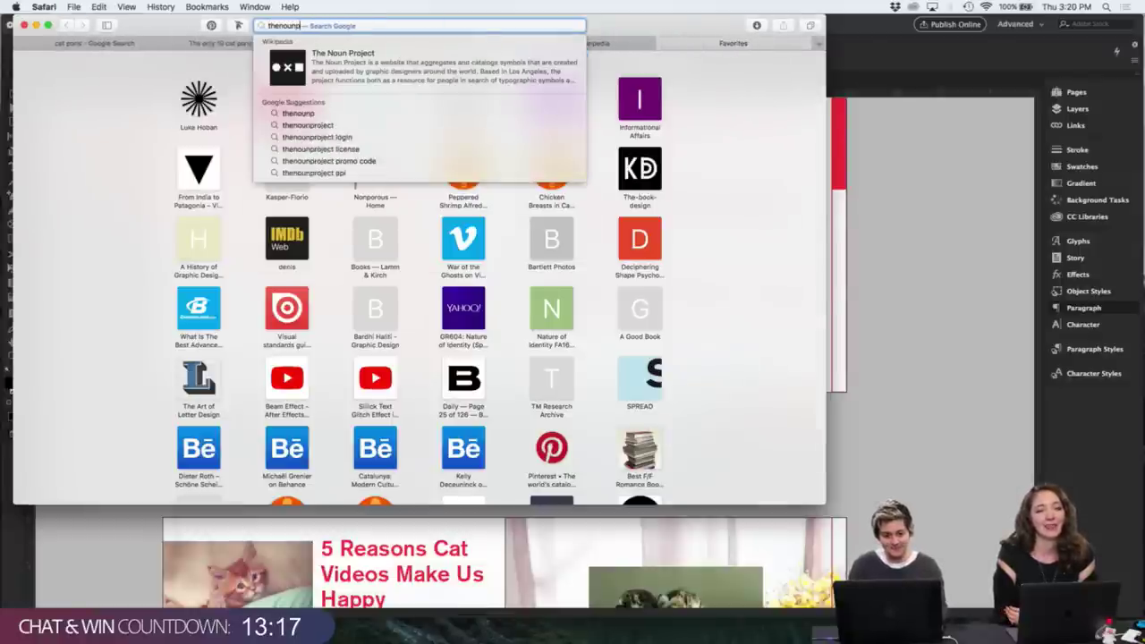
key("Down")
key("Down")
key("Up")
key("Return")
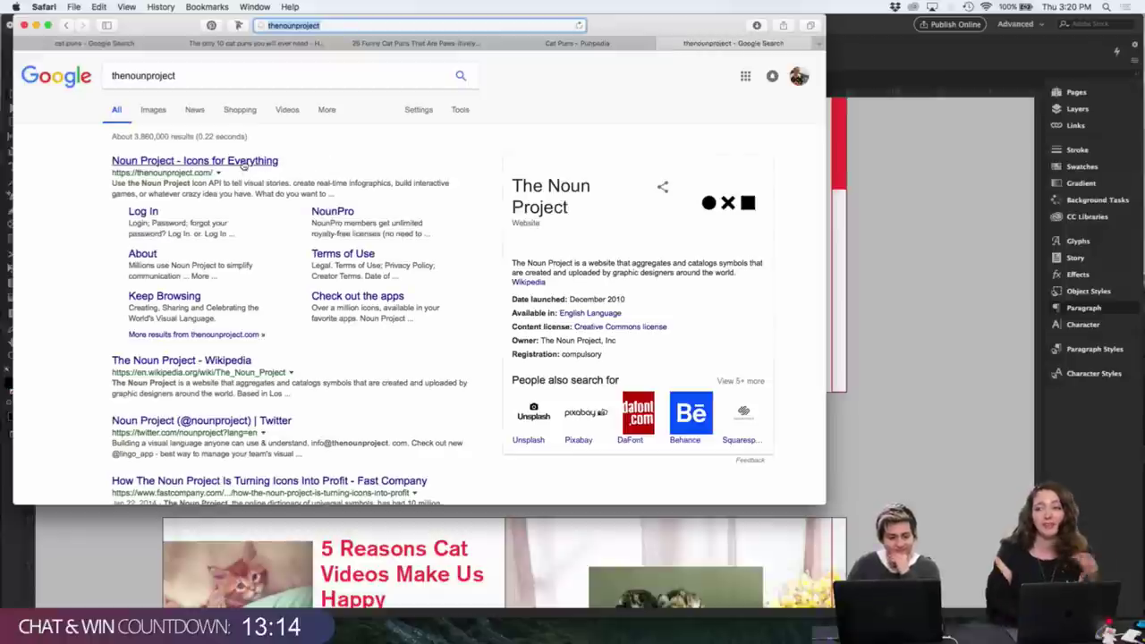
left_click(244, 163)
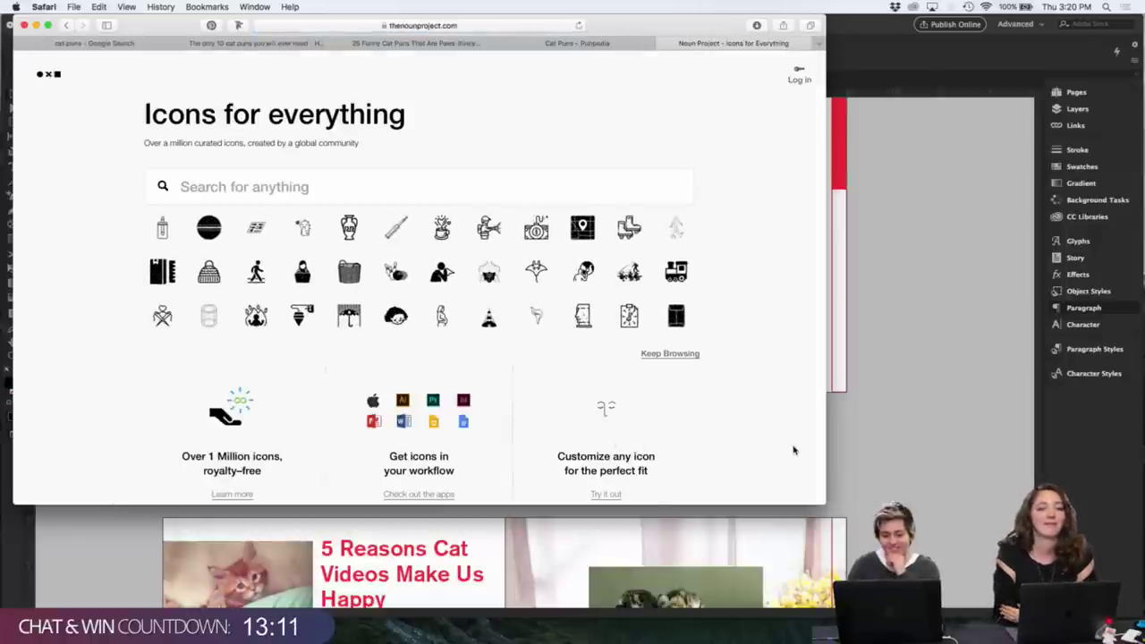
left_click_drag(820, 503, 884, 630)
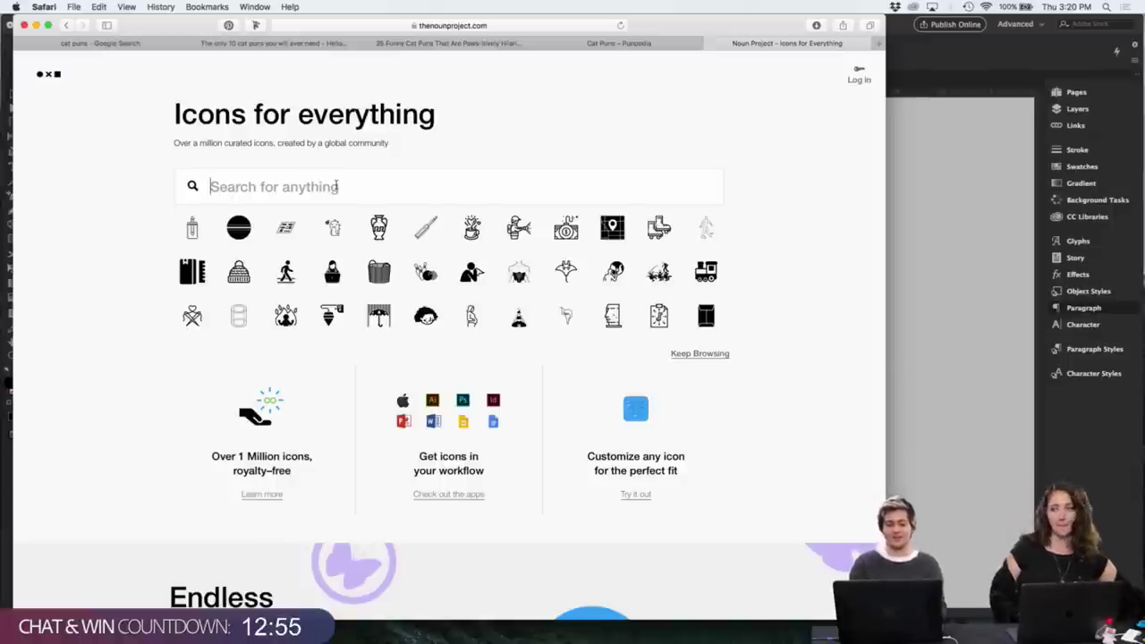
- Search 'scroll bar', open the L-shaped Scroll Bars icon and screenshot its preview
type("scro")
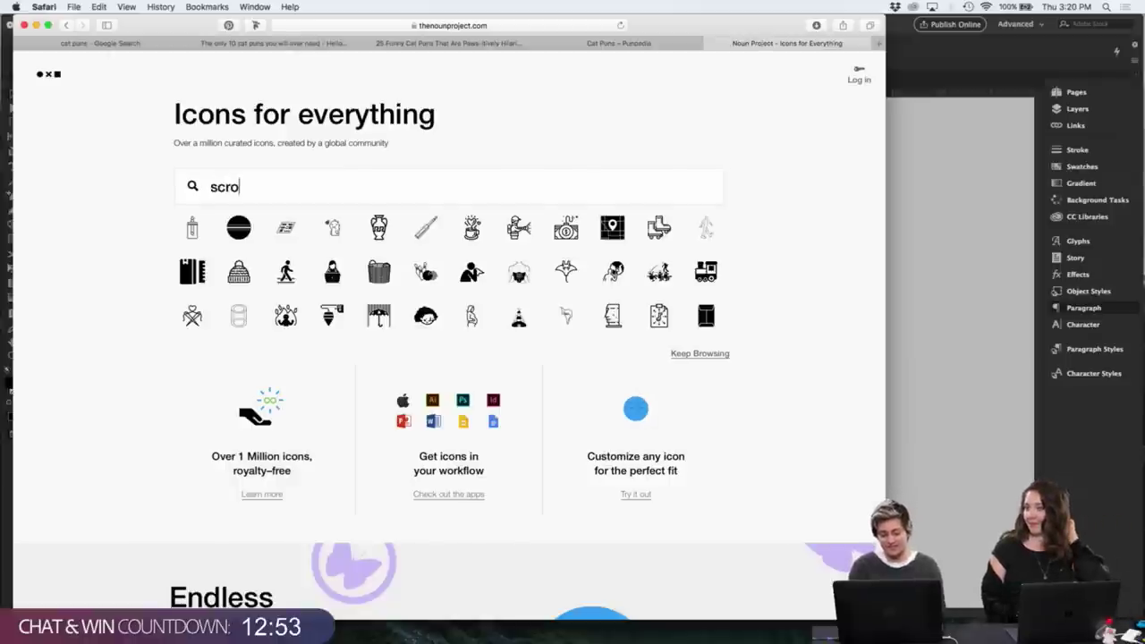
type("ll bar")
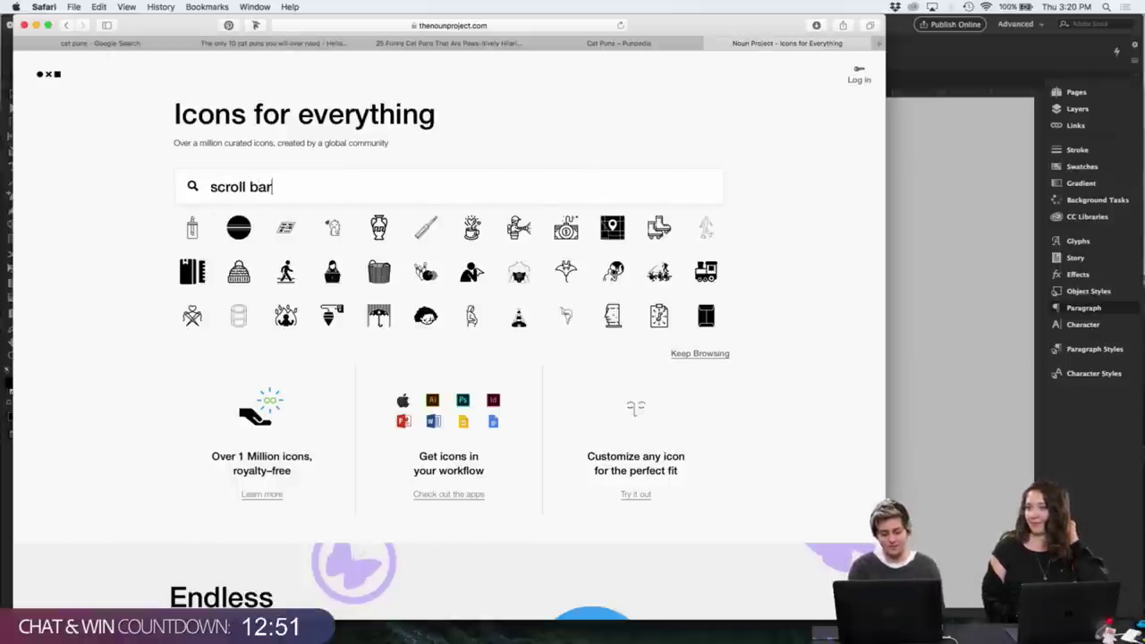
key("Return")
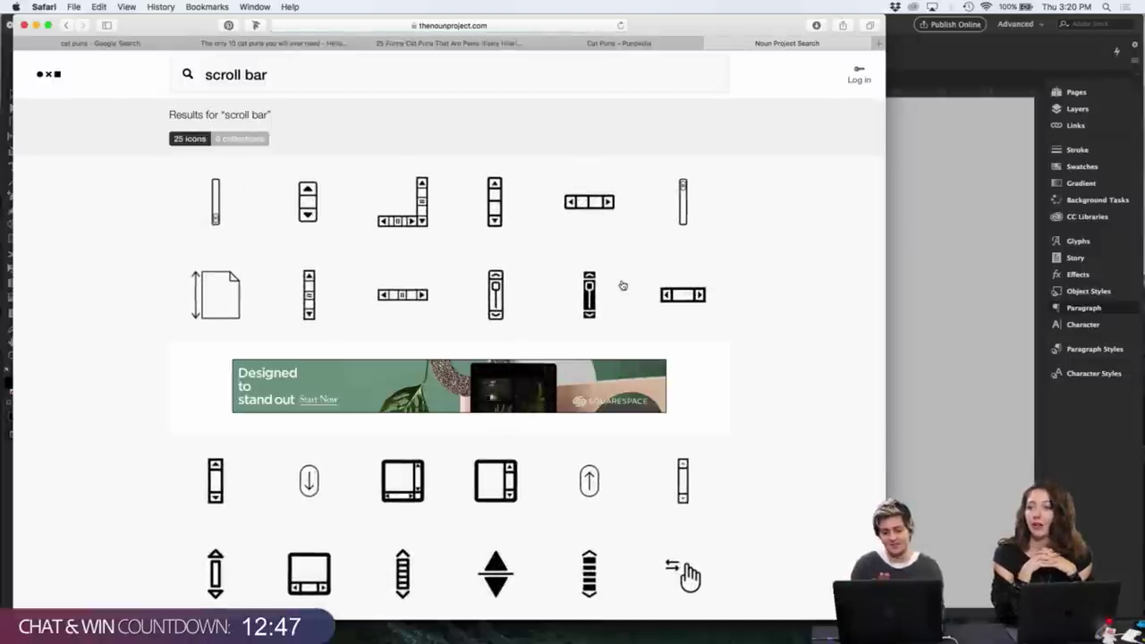
scroll(735, 307, "down", 1)
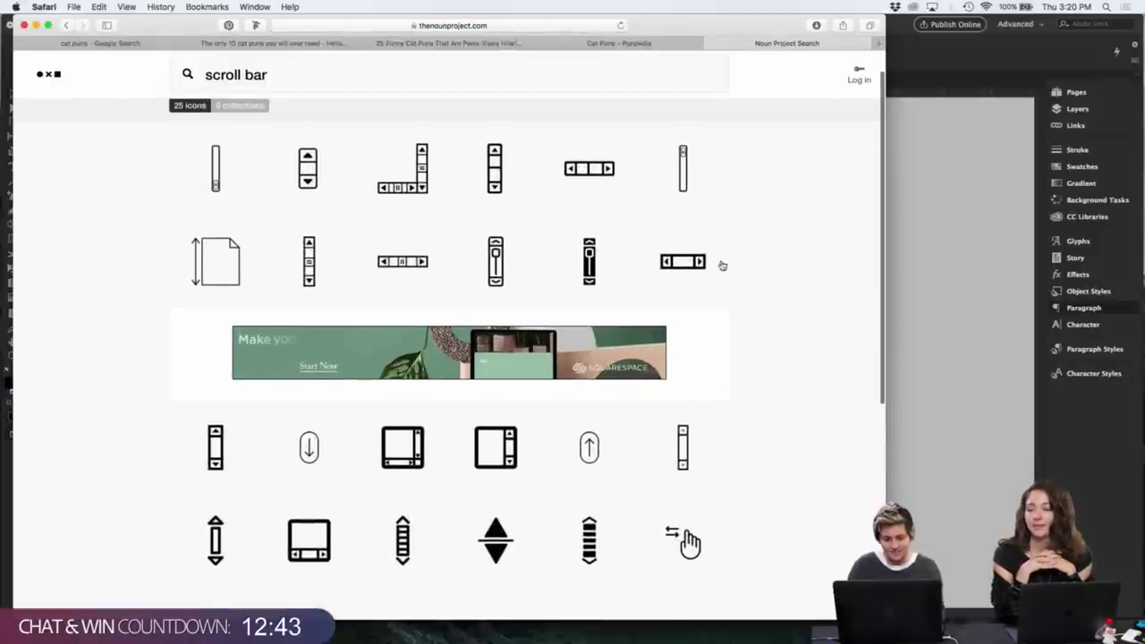
left_click(418, 184)
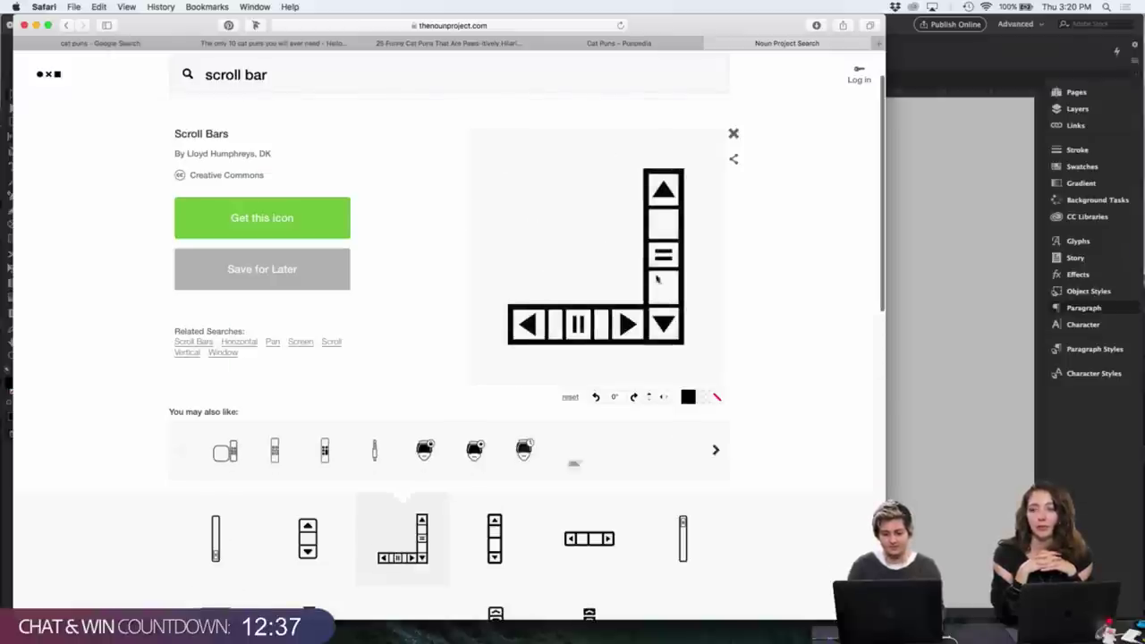
triple_click(646, 233)
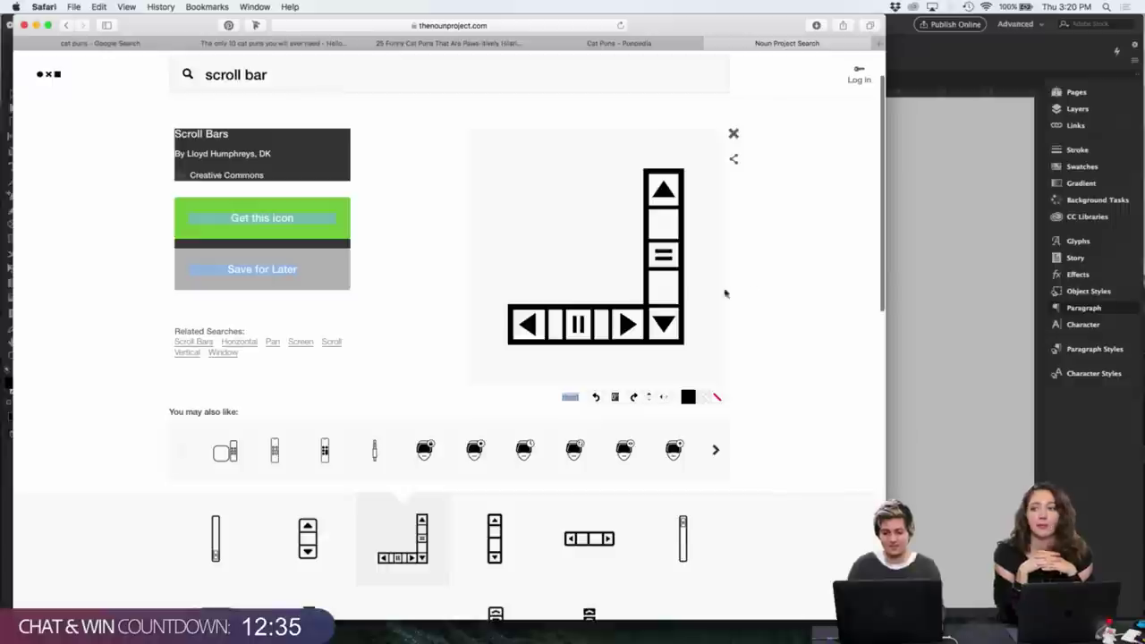
left_click_drag(725, 292, 757, 273)
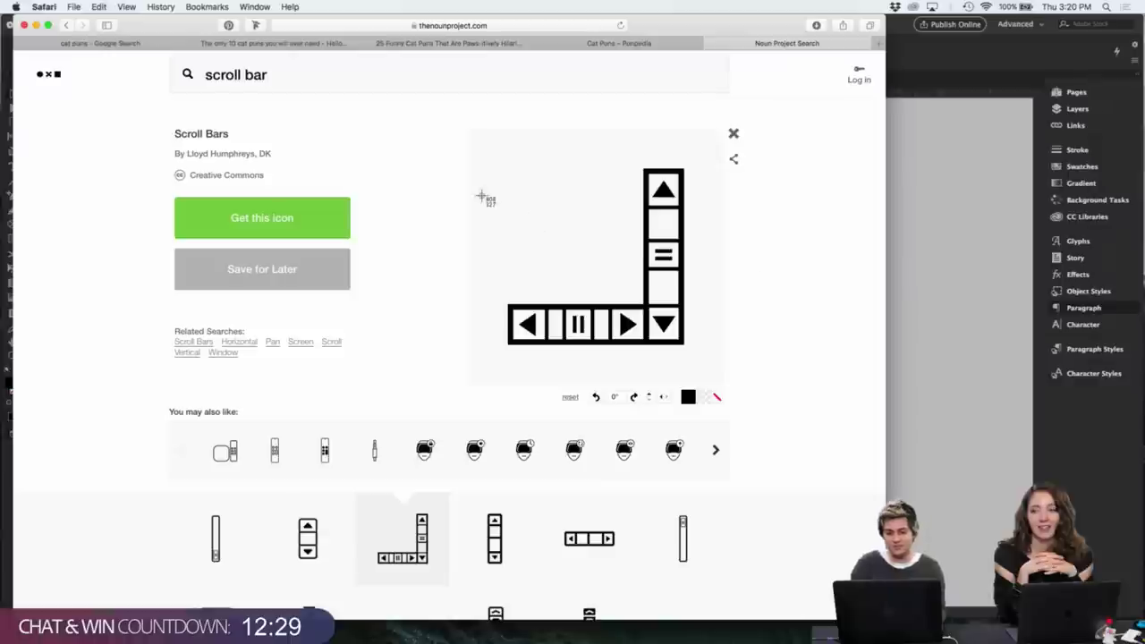
left_click_drag(478, 141, 699, 365)
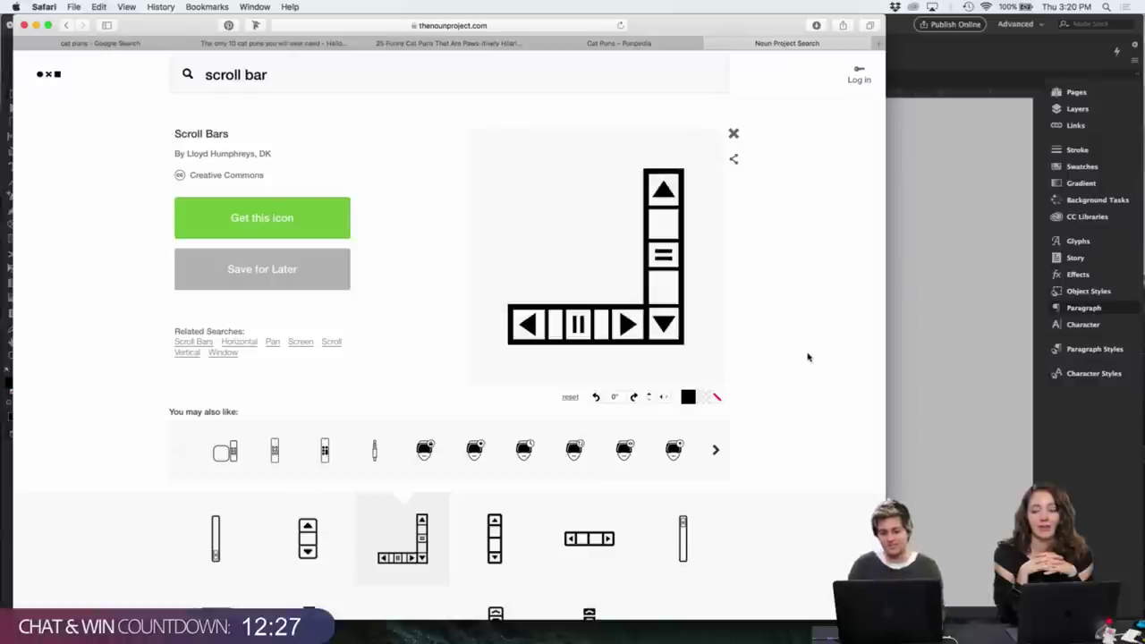
left_click(916, 356)
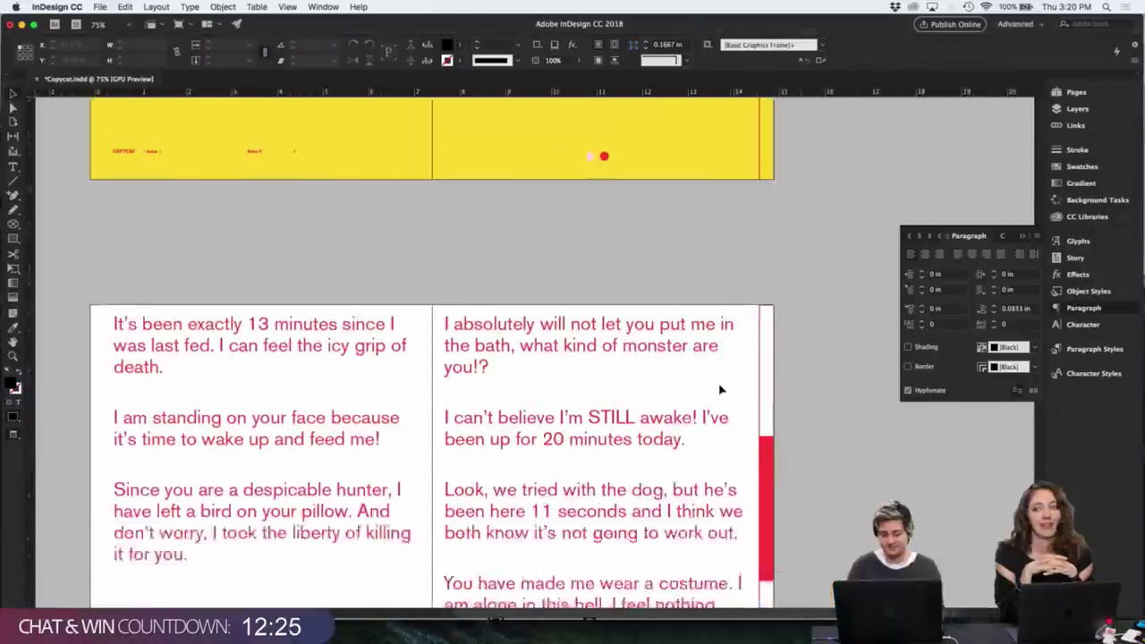
- Zoom the blank first page to 100% and place the Desktop scroll-bar screenshot near its top
scroll(721, 389, "up", 10)
scroll(722, 389, "up", 15)
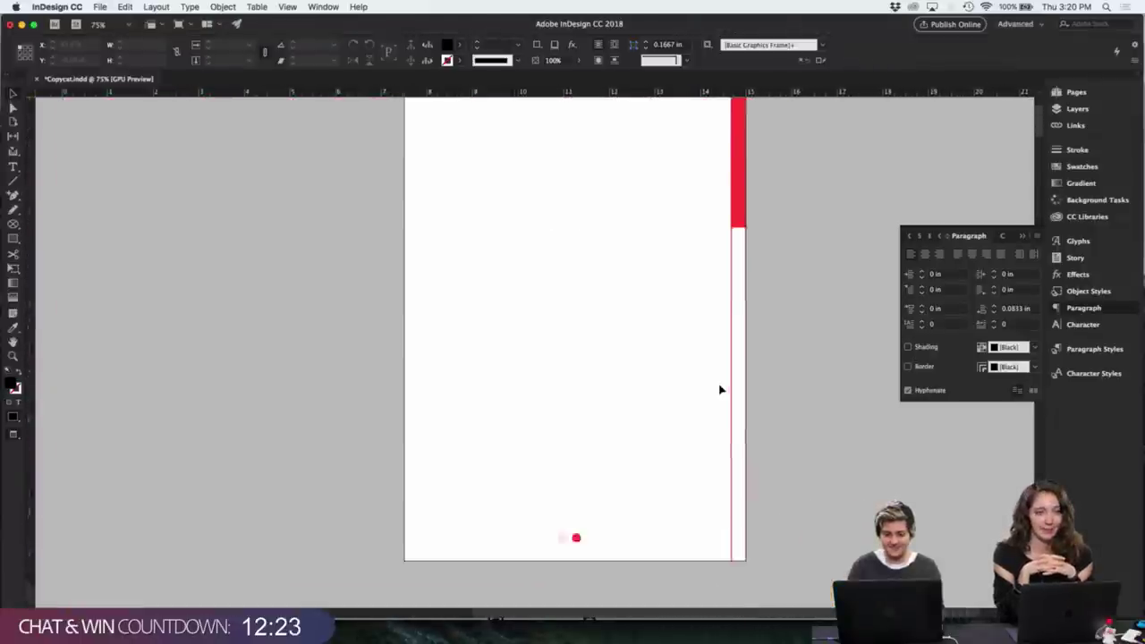
key("super+1")
key("w")
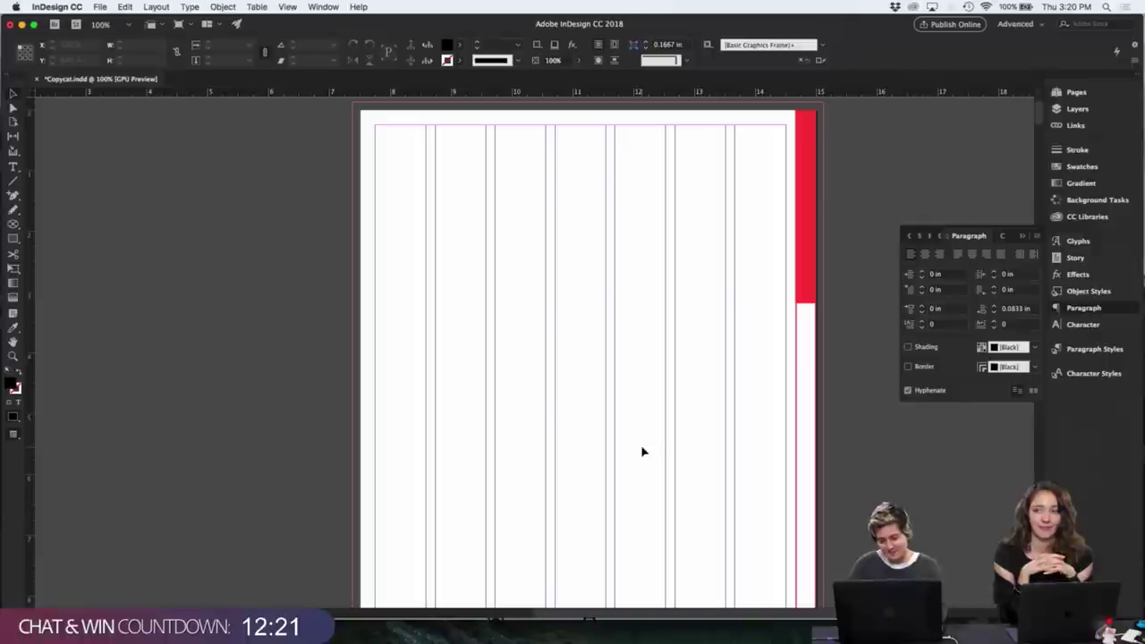
key("super+d")
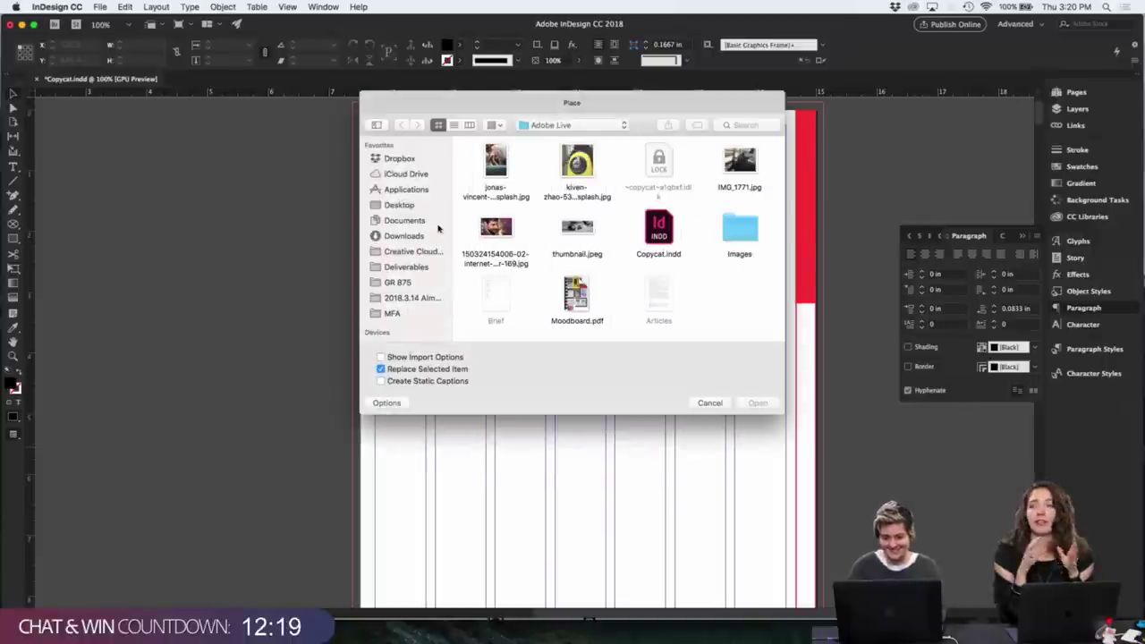
left_click(399, 205)
double_click(483, 177)
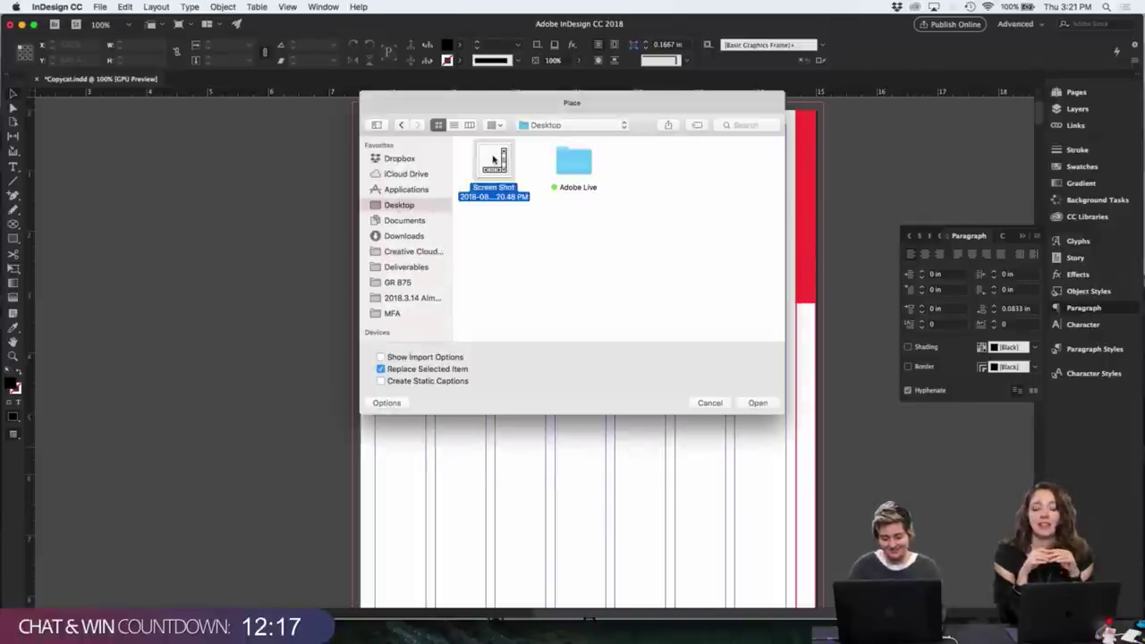
left_click_drag(537, 142, 713, 222)
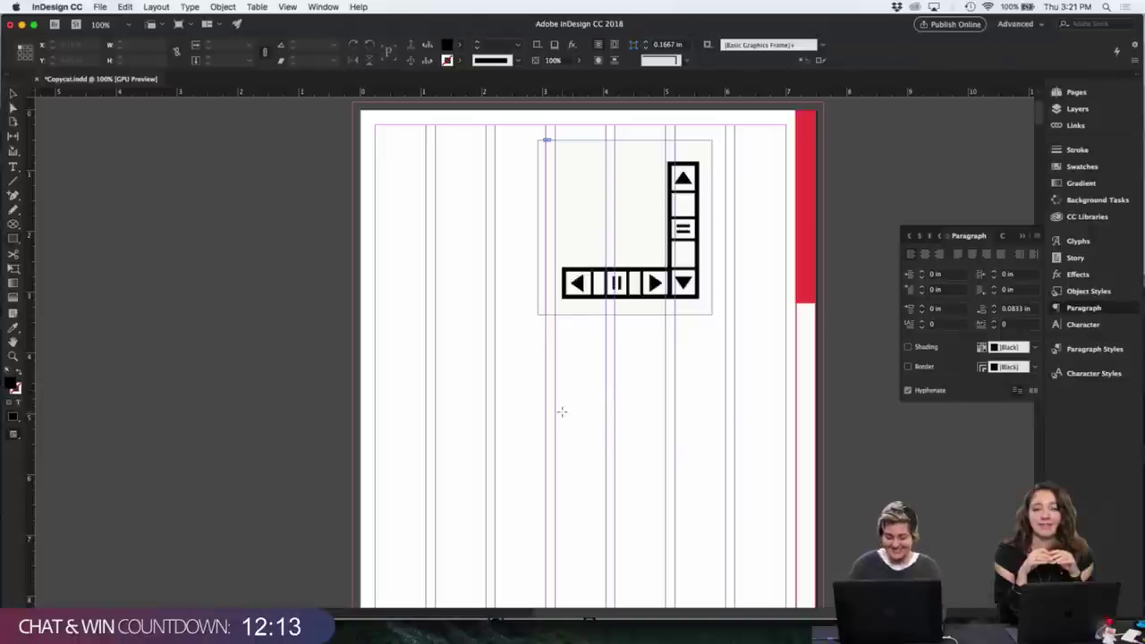
- Draw a long bar below the icon and make it a black outline with no fill
left_click_drag(554, 410, 746, 397)
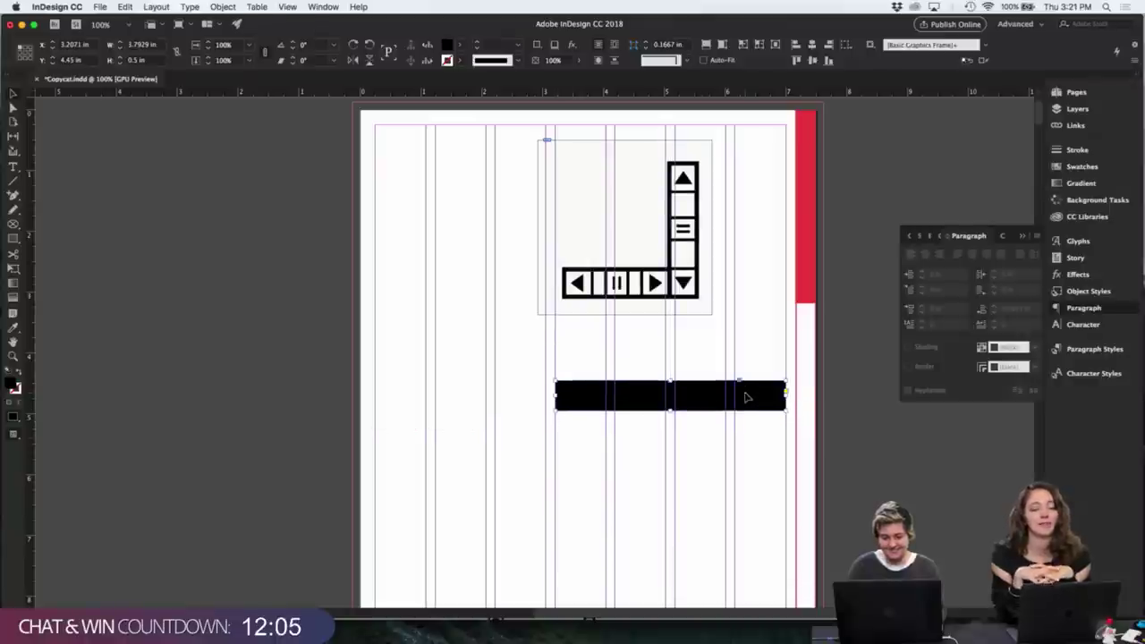
left_click(17, 373)
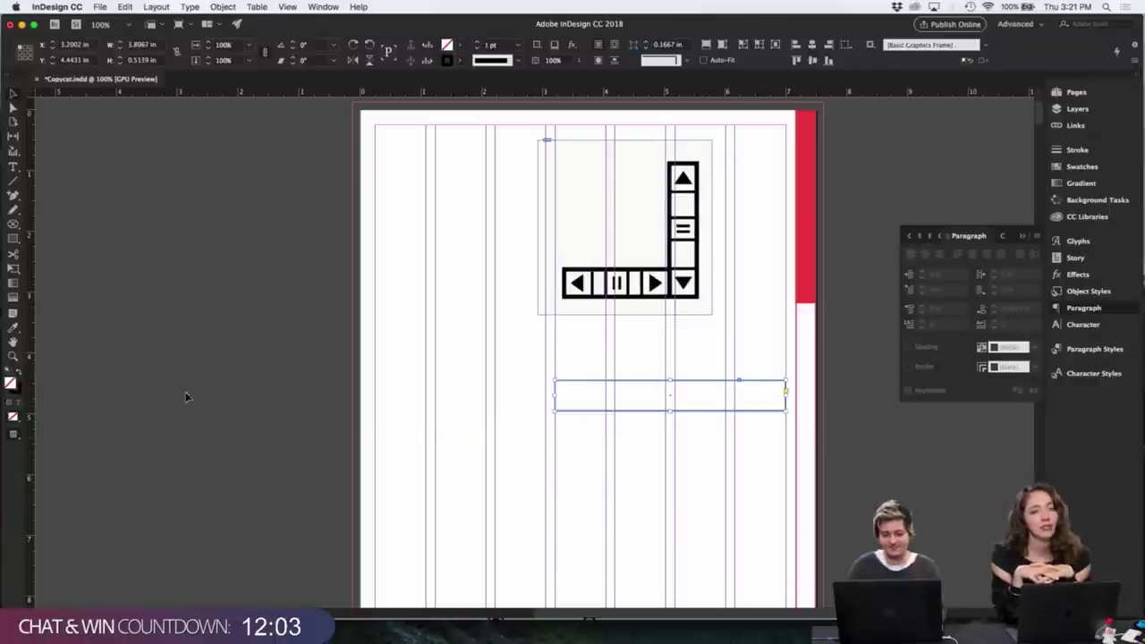
key("super+equal")
left_click_drag(500, 321, 527, 421)
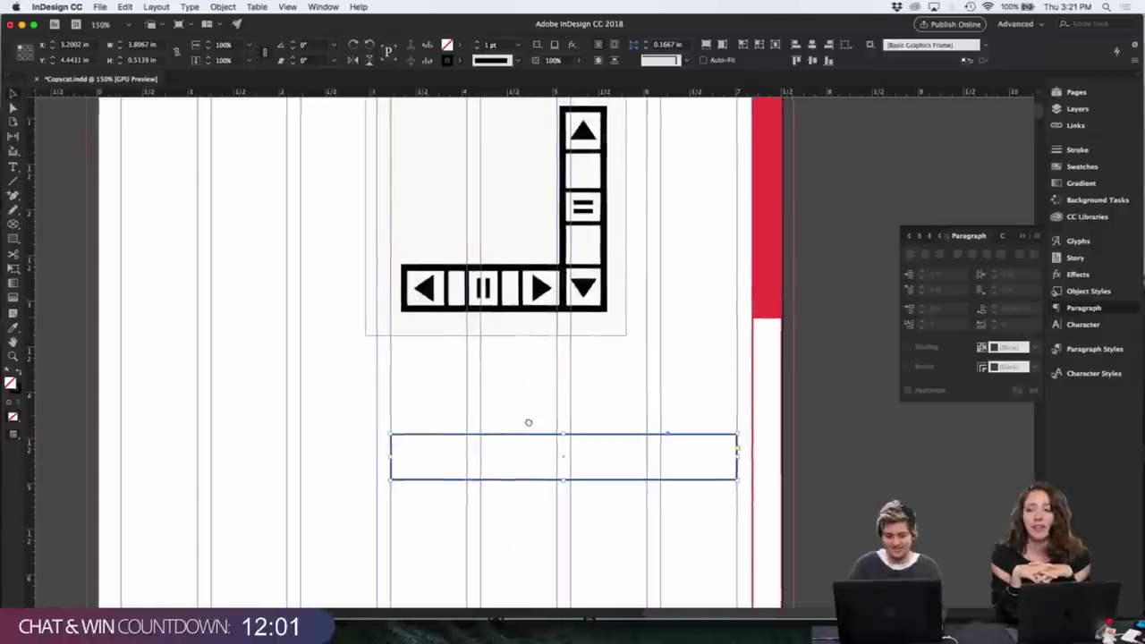
key("w")
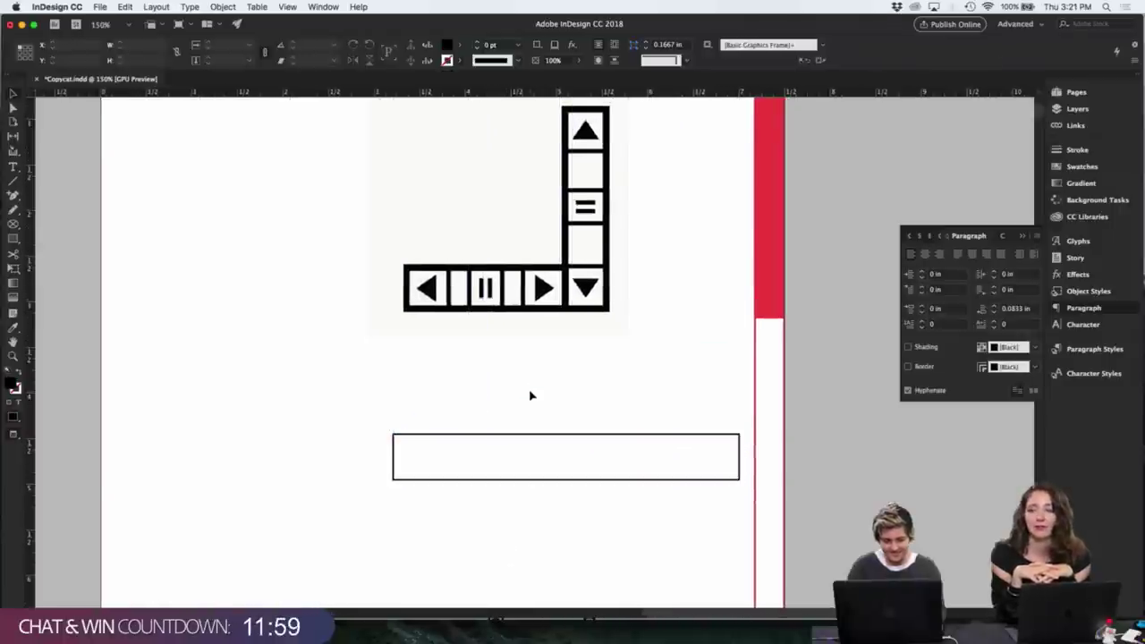
key("w")
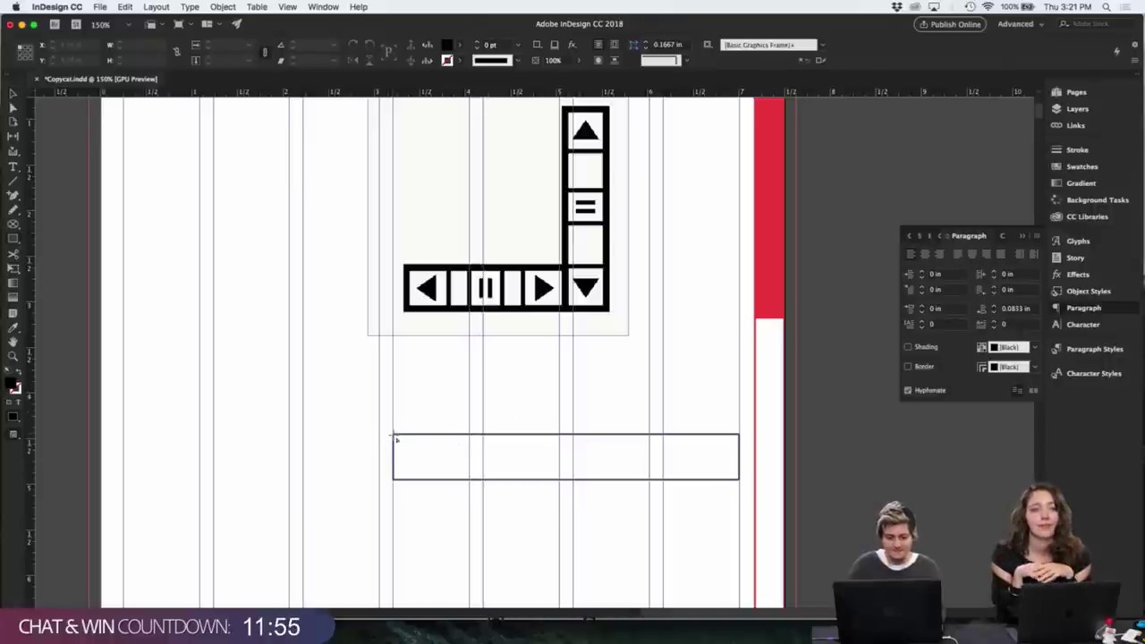
- Draw a small square at the bar's left end and make it an outline with no fill and black stroke
left_click_drag(396, 439, 471, 484)
left_click(471, 484)
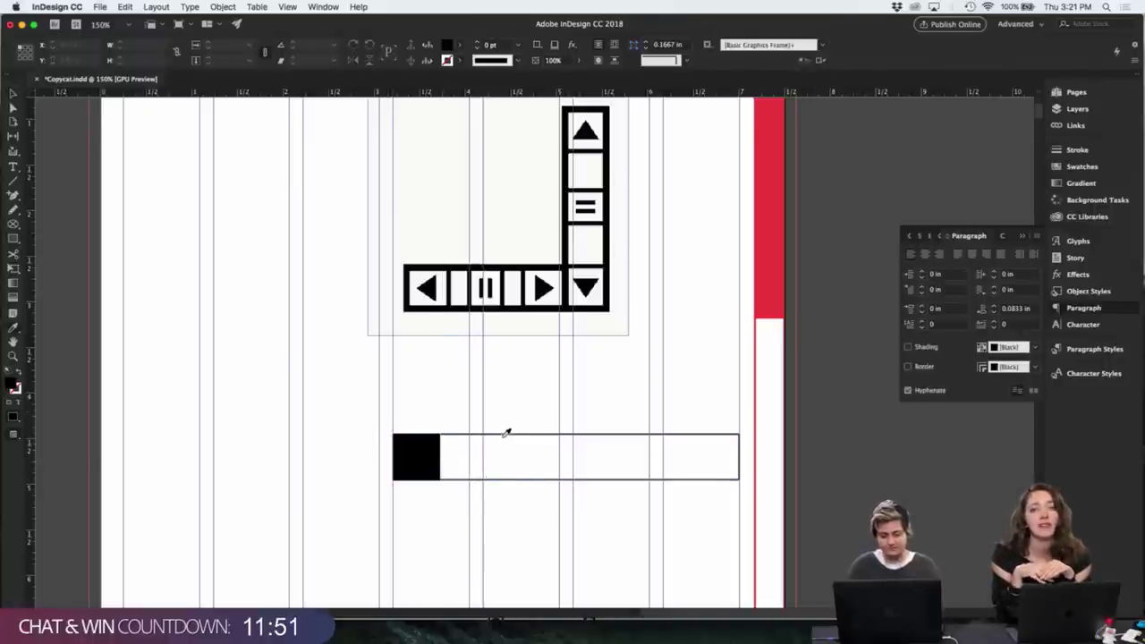
key("d")
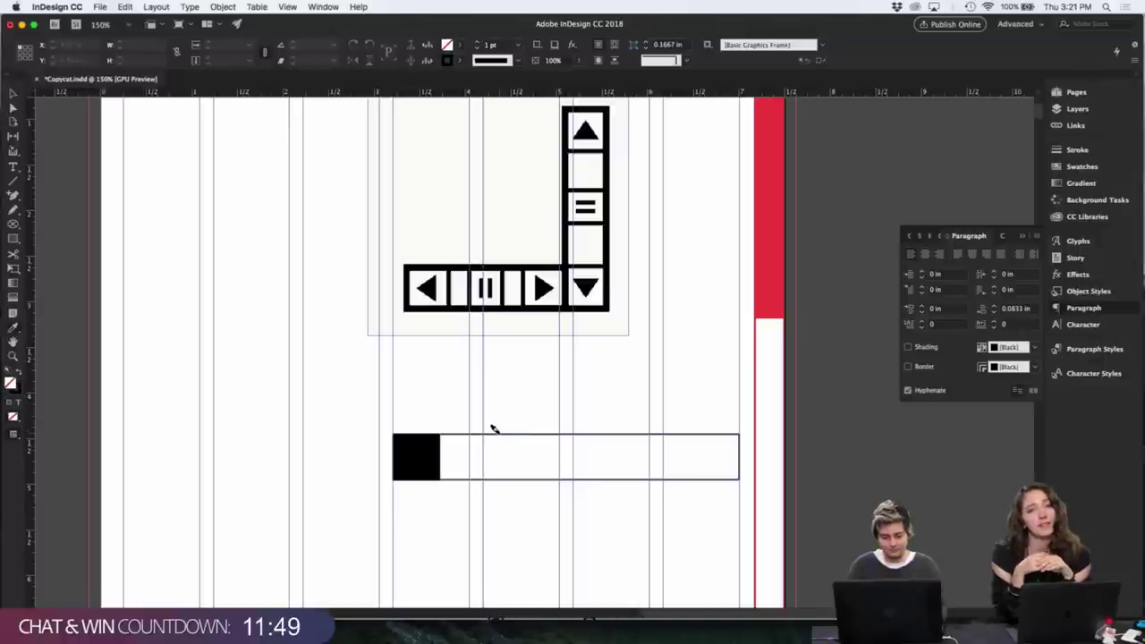
left_click(428, 456)
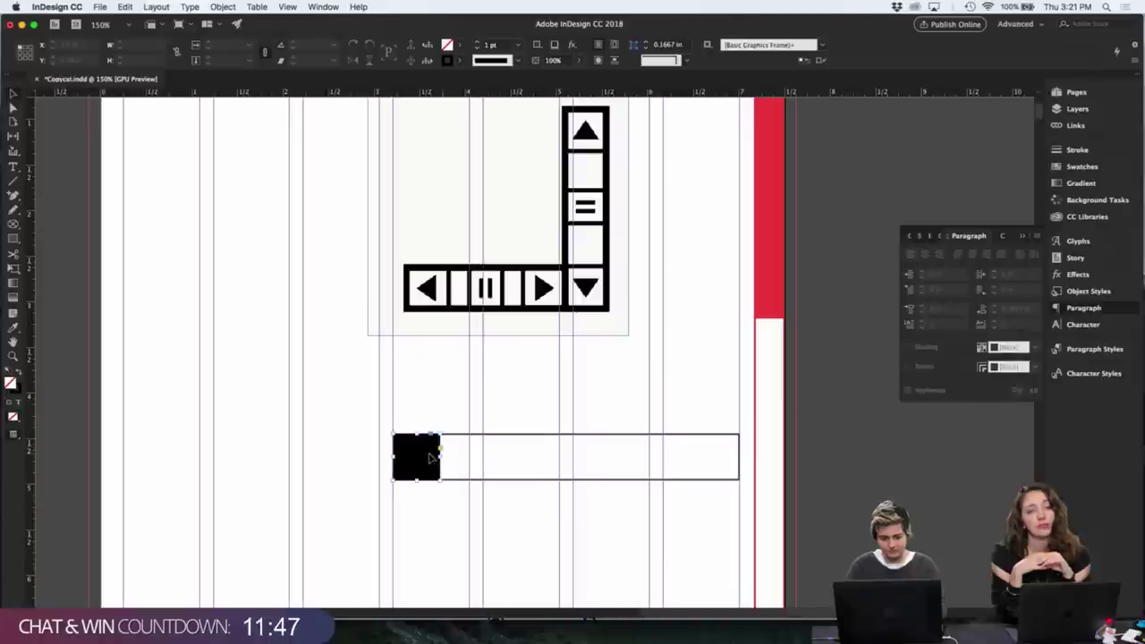
key("d")
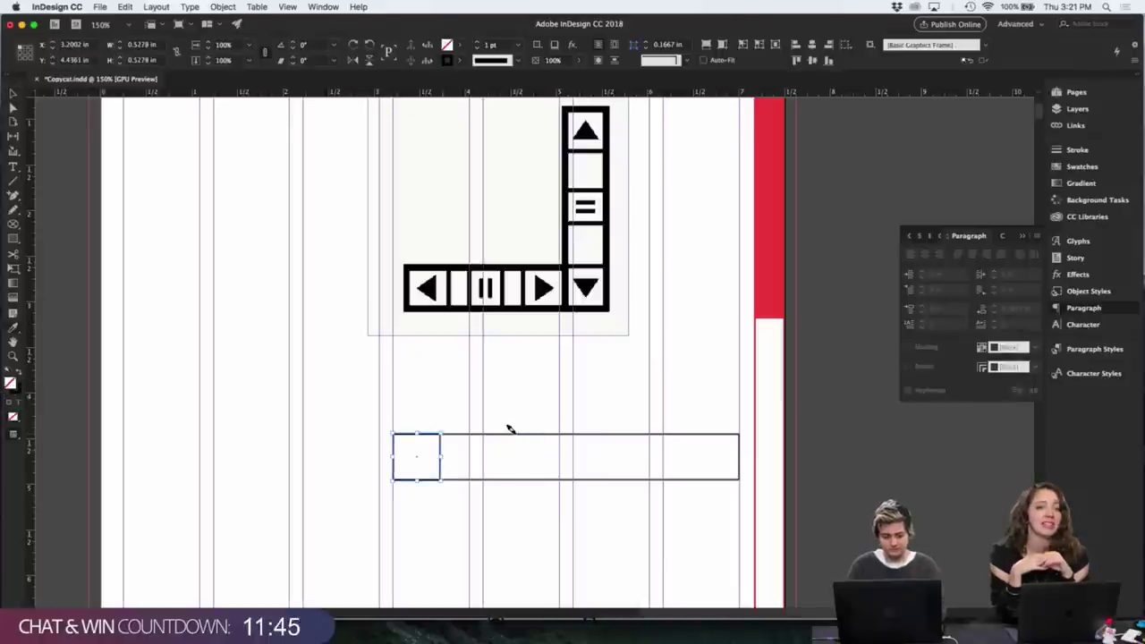
left_click(515, 417)
key("w")
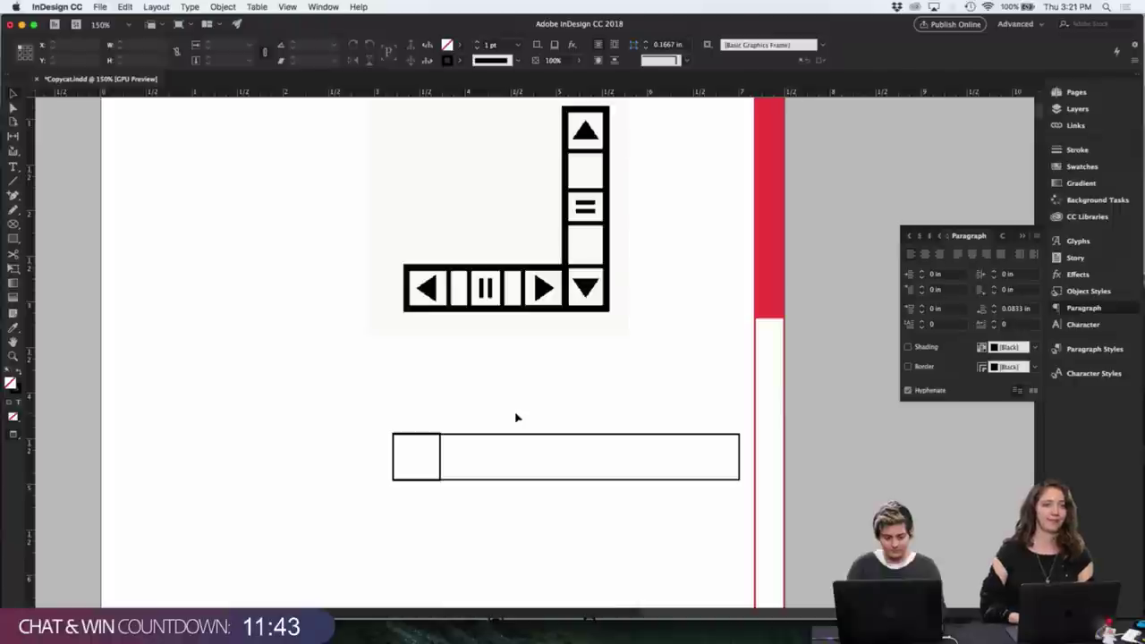
key("super+equal")
key("super+equal")
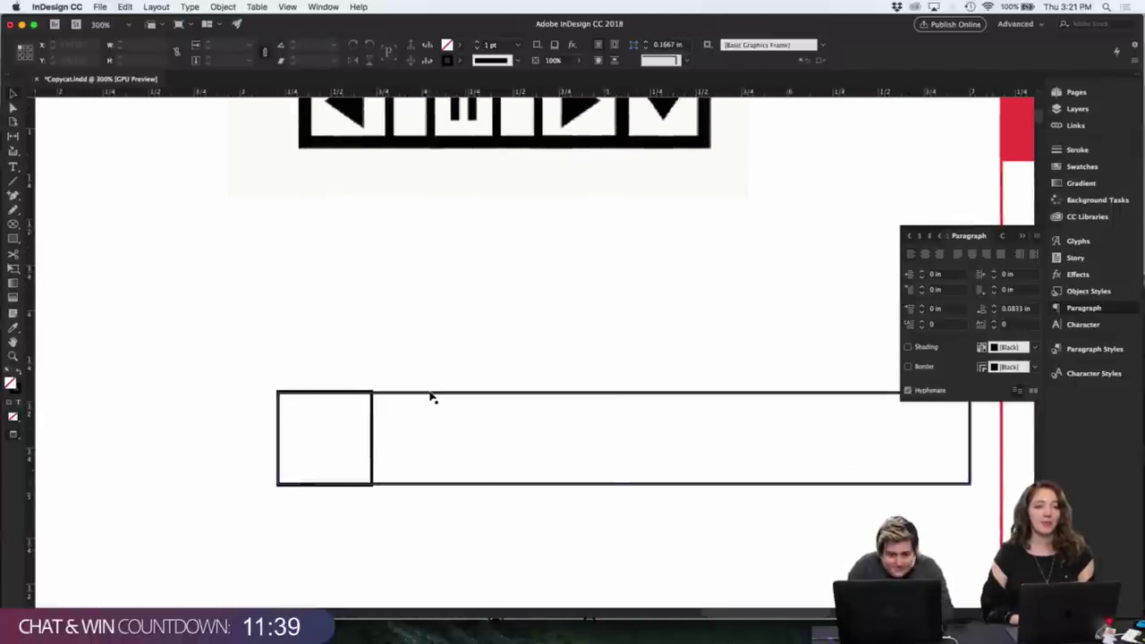
- Nudge the long bar's top and bottom edges slightly to line up with the square
left_click(430, 394)
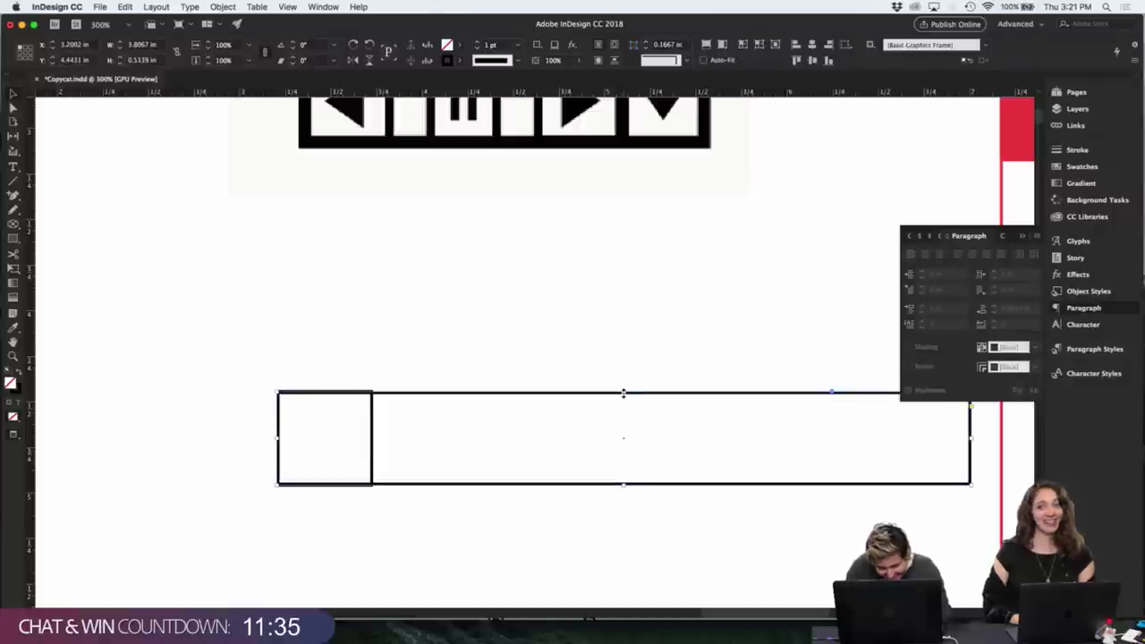
left_click_drag(624, 394, 624, 391)
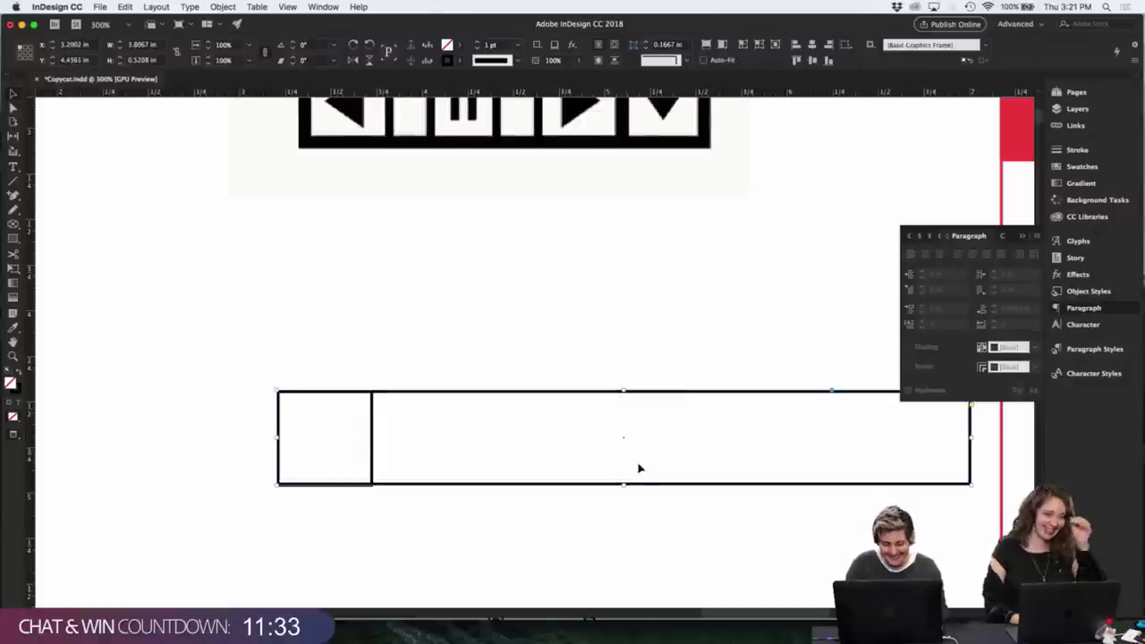
left_click_drag(624, 483, 624, 485)
left_click(586, 518)
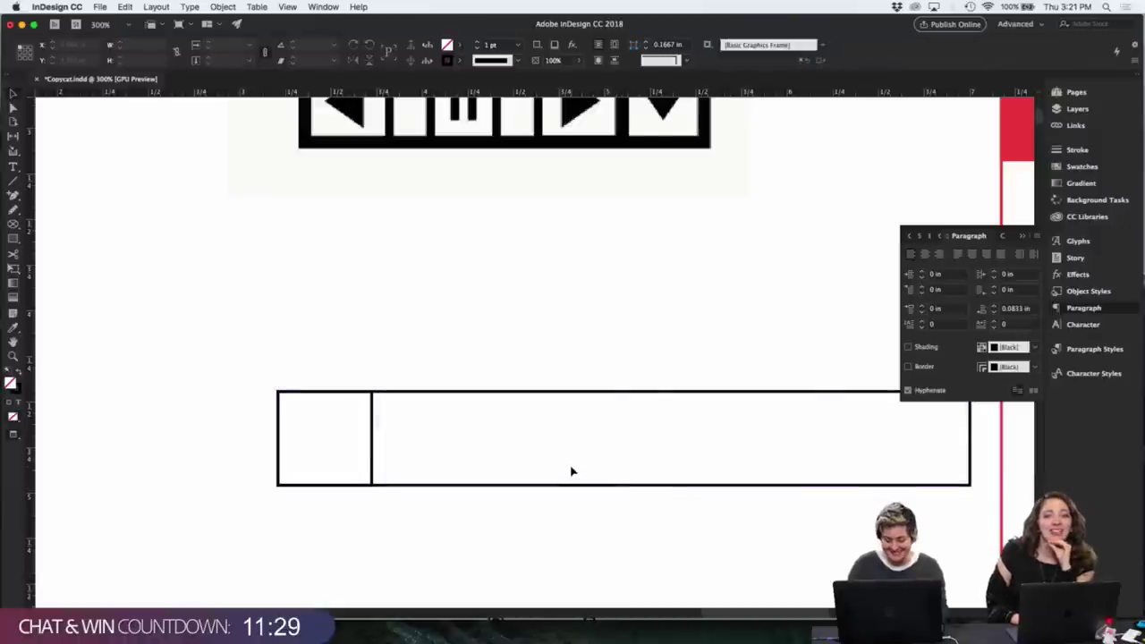
key("super+minus")
key("super+minus")
scroll(388, 466, "down", 15)
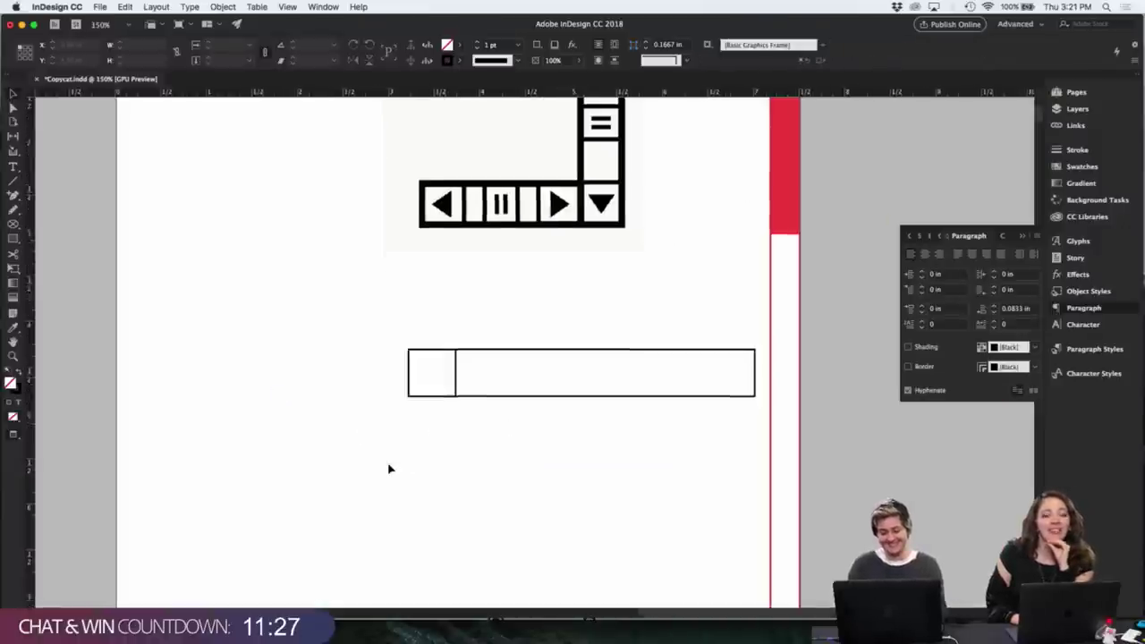
- Select all the headline text and open the Glyphs panel
scroll(389, 465, "down", 3)
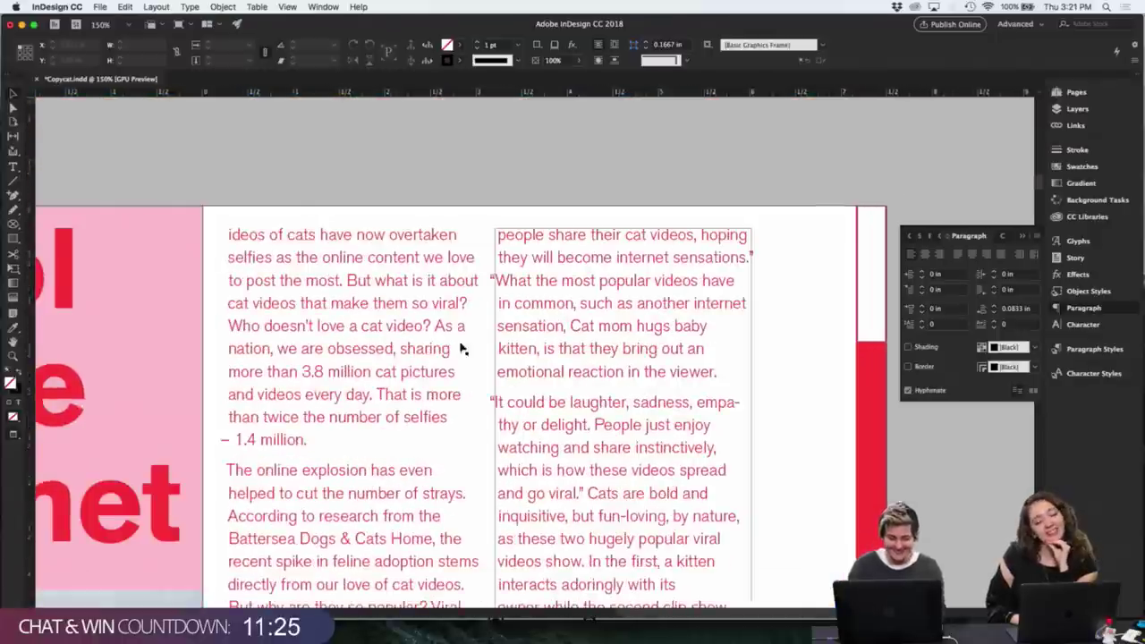
left_click(191, 358)
key("shift+Page_Up")
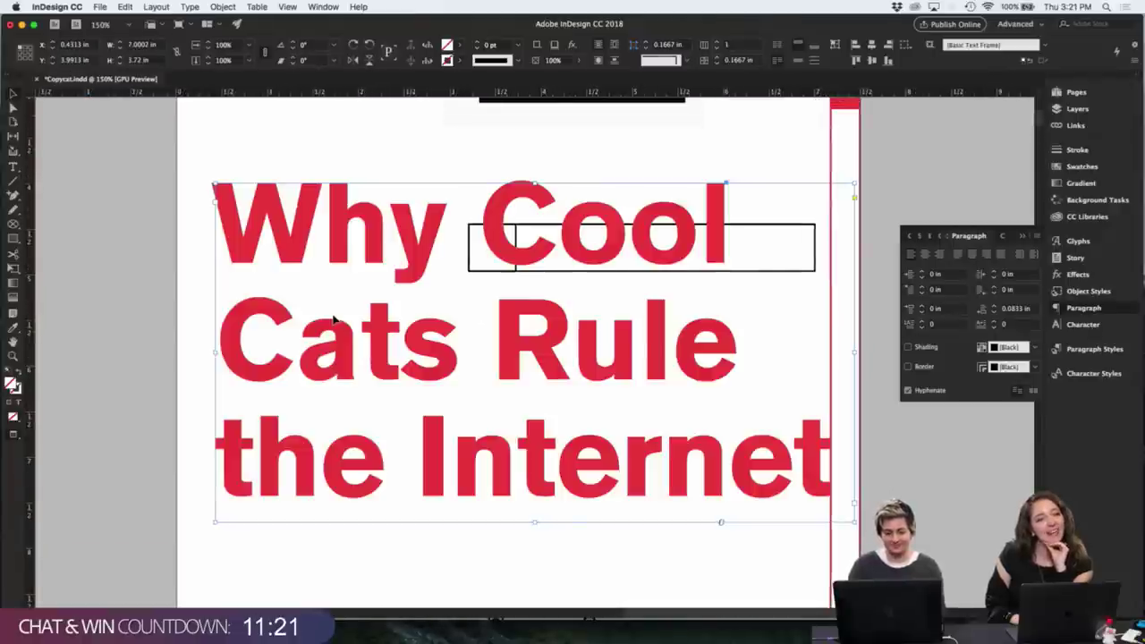
double_click(387, 350)
key("ctrl+a")
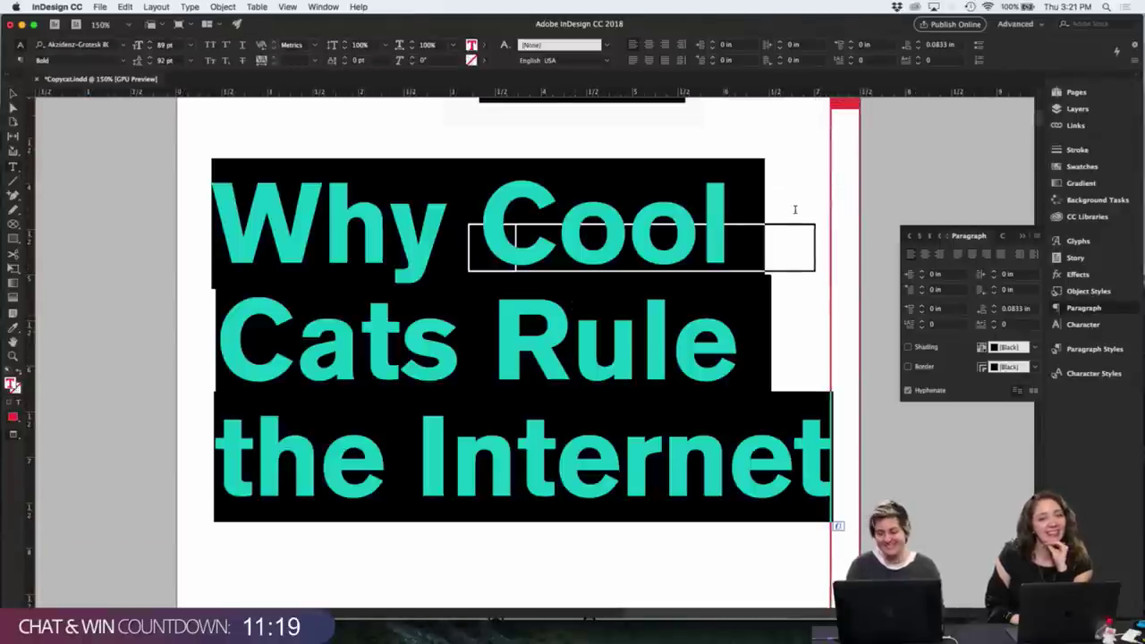
left_click(1080, 241)
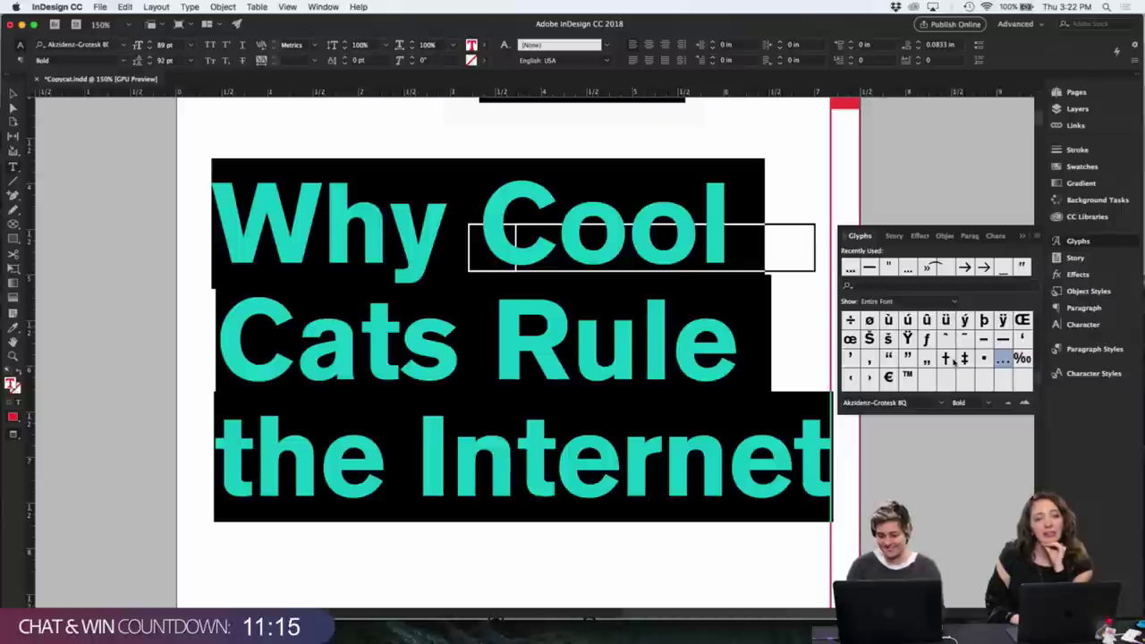
scroll(955, 361, "down", 3)
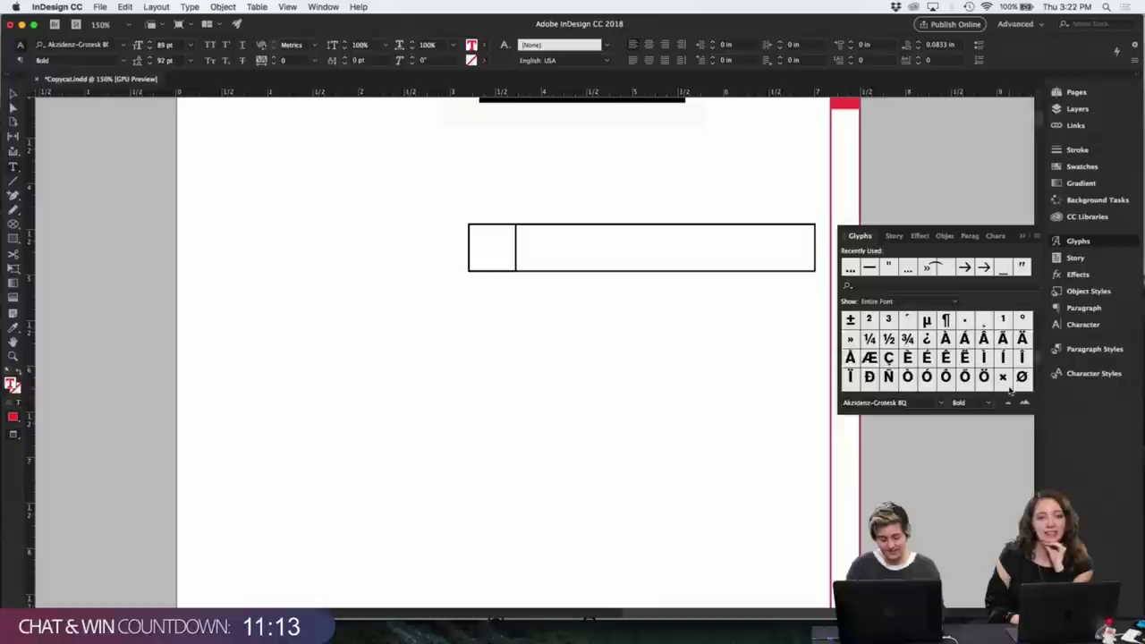
- Undo the accidental headline replacement, then delete the headline text frame
key("super+z")
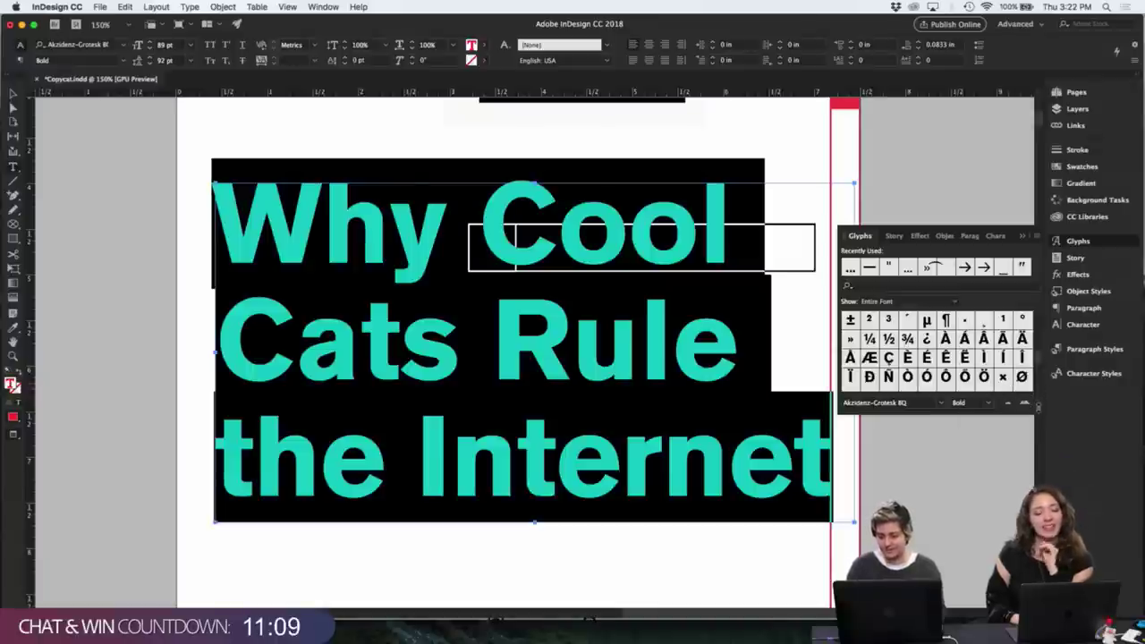
left_click_drag(1038, 408, 1038, 561)
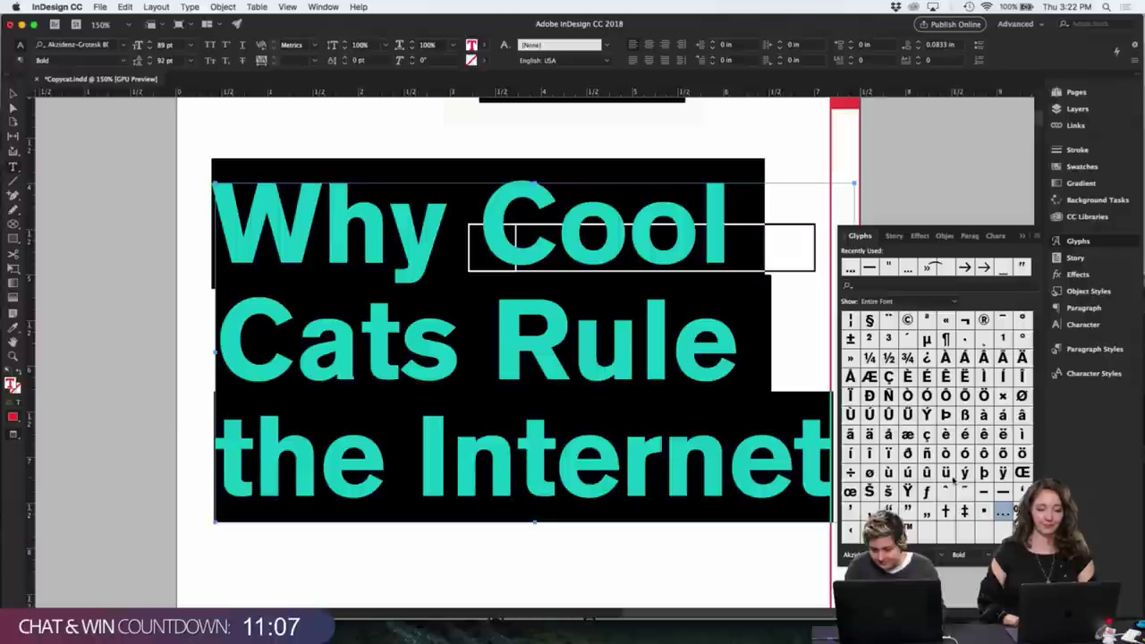
scroll(953, 480, "down", 2)
scroll(954, 480, "up", 2)
scroll(953, 481, "down", 10)
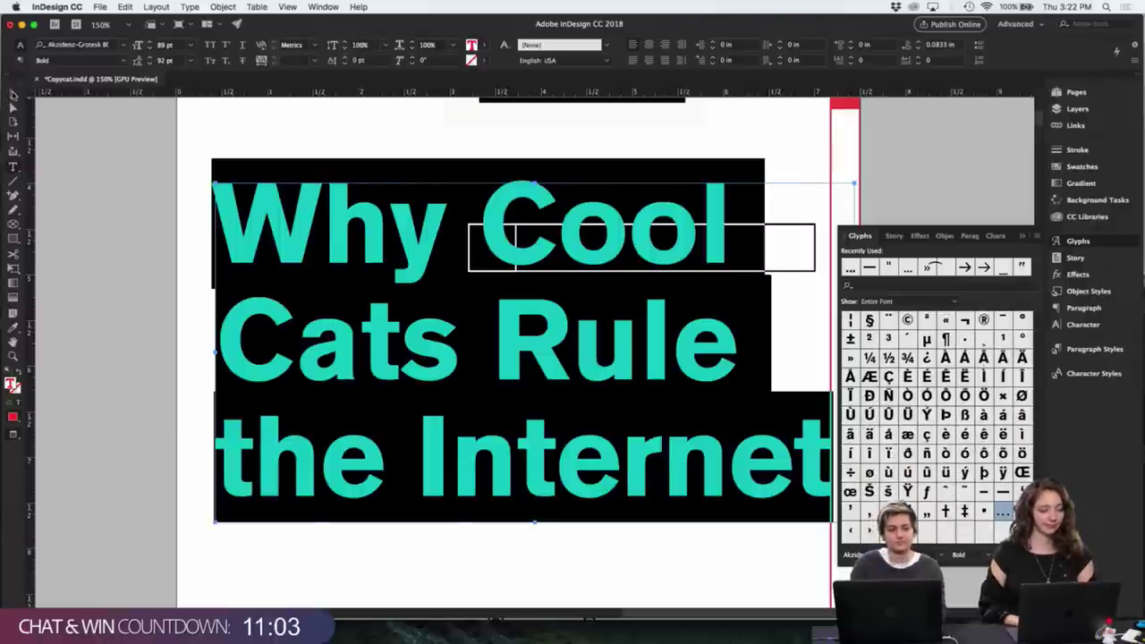
key("Escape")
key("Delete")
scroll(407, 237, "up", 5)
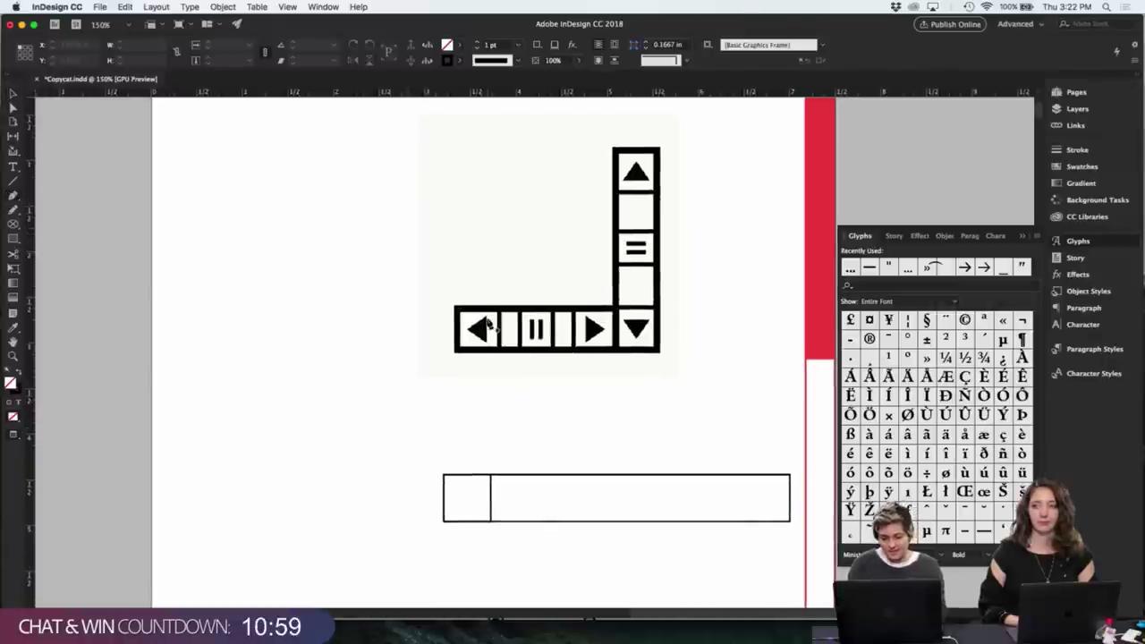
- Move the icon's left-arrow triangle into the bar's left box
left_click(487, 324)
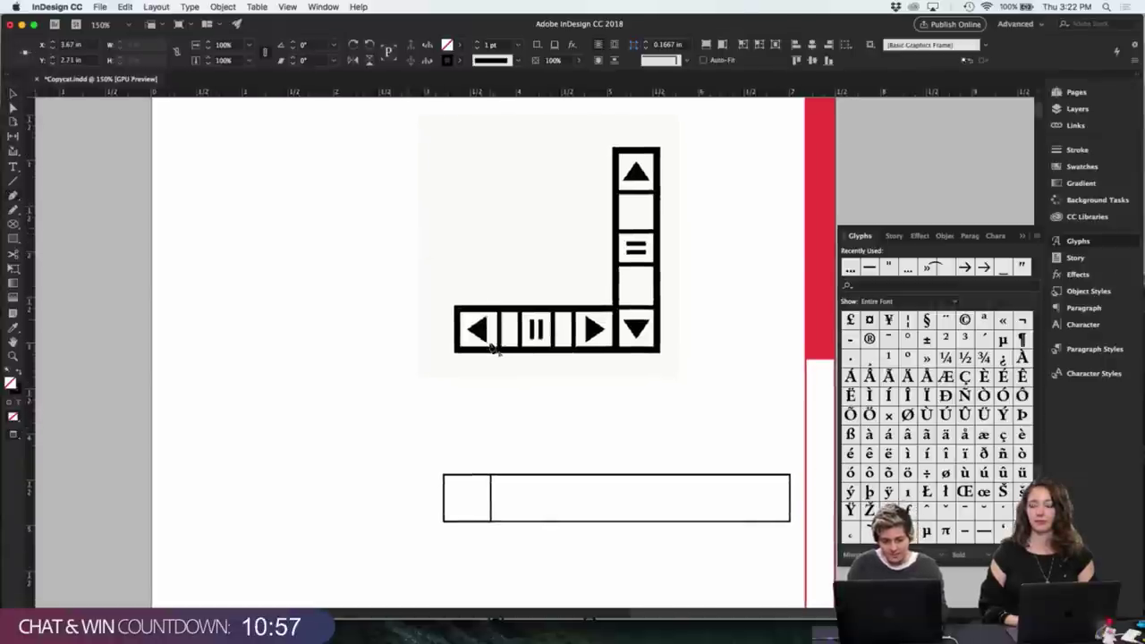
left_click(491, 349)
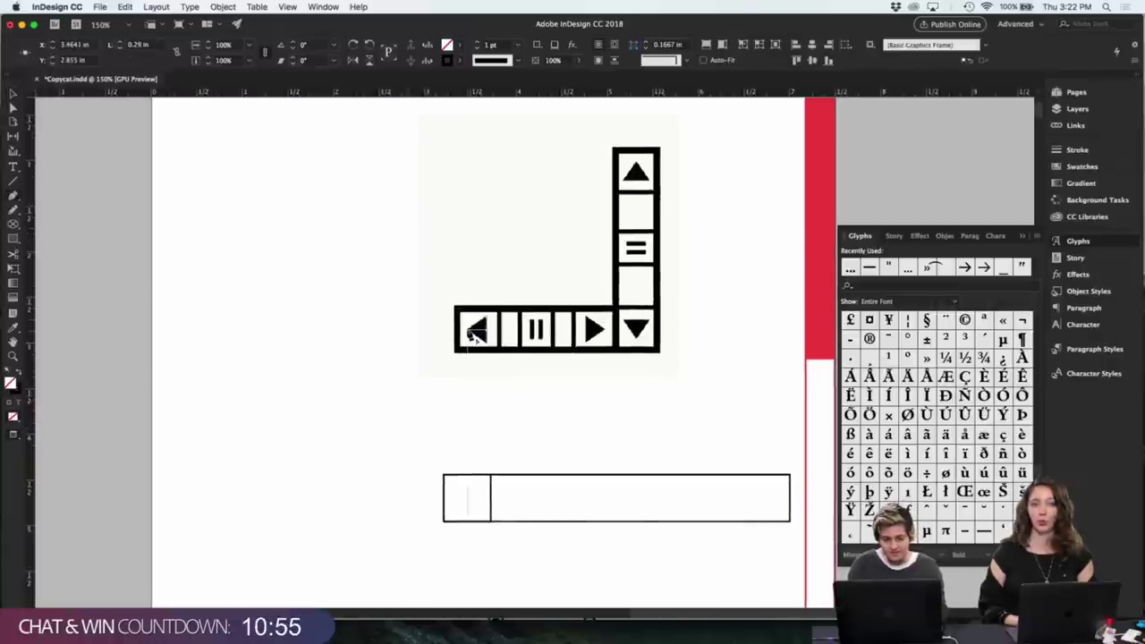
left_click(477, 333)
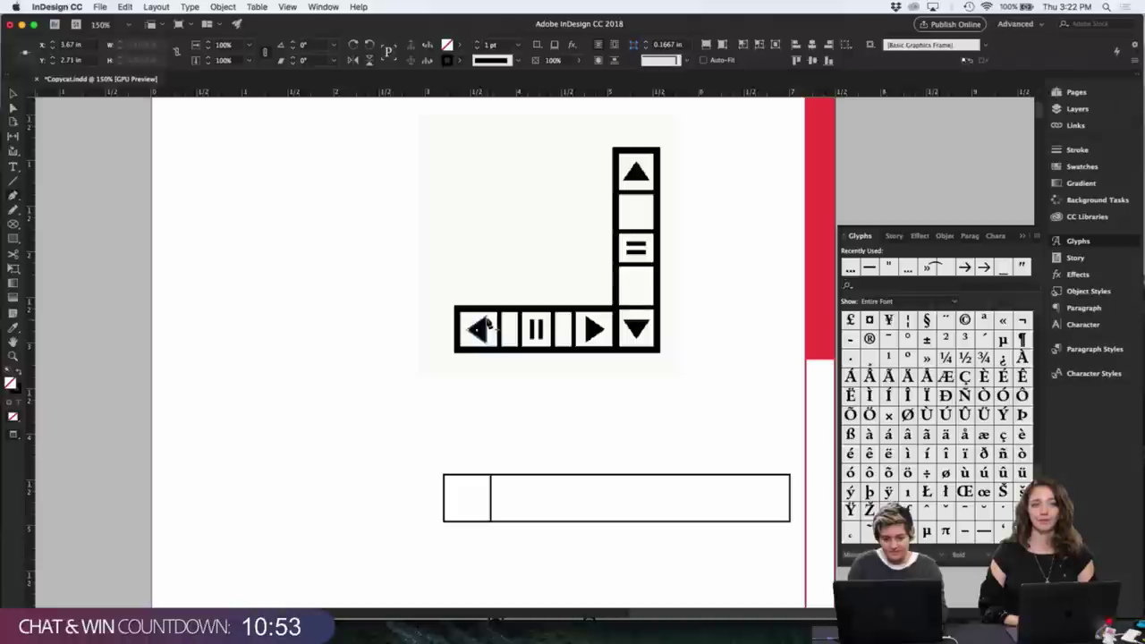
left_click(484, 333)
left_click_drag(484, 333, 476, 506)
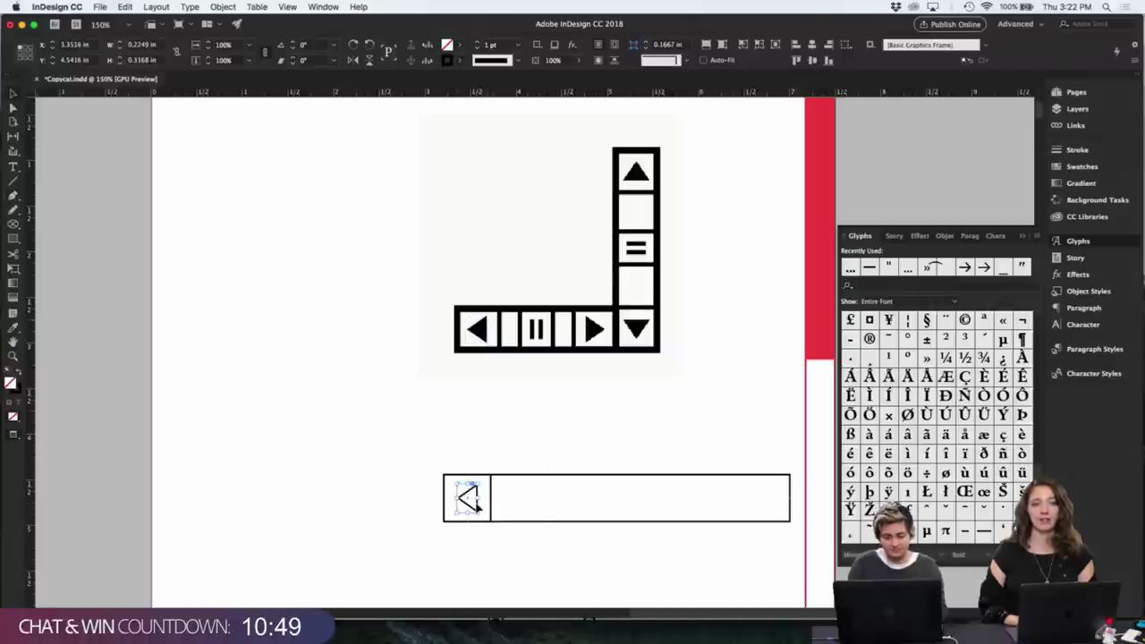
left_click(435, 456)
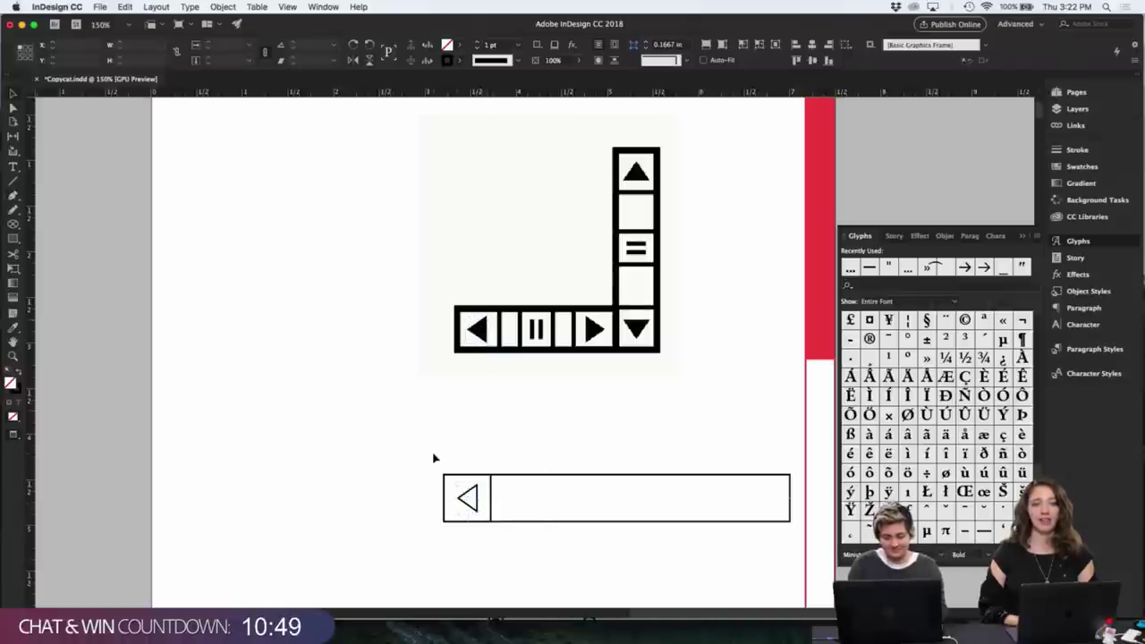
left_click(478, 501)
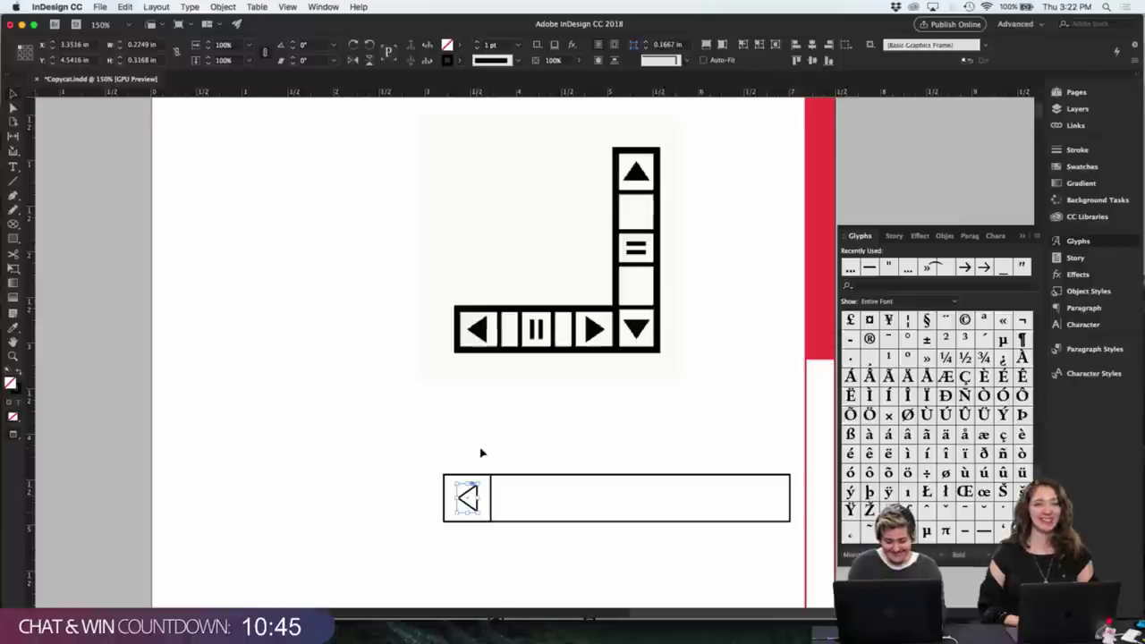
key("super+equal")
key("super+equal")
key("super+equal")
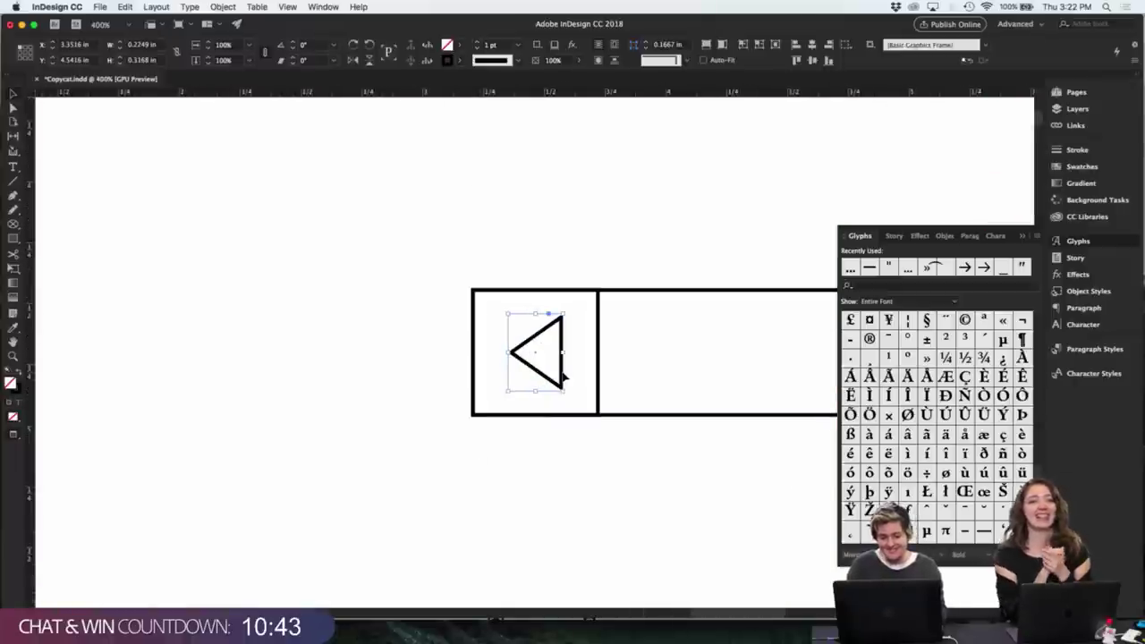
left_click_drag(563, 375, 559, 377)
left_click(596, 486)
- Fill the arrow solid black and enlarge it to fill more of the box
left_click(561, 358)
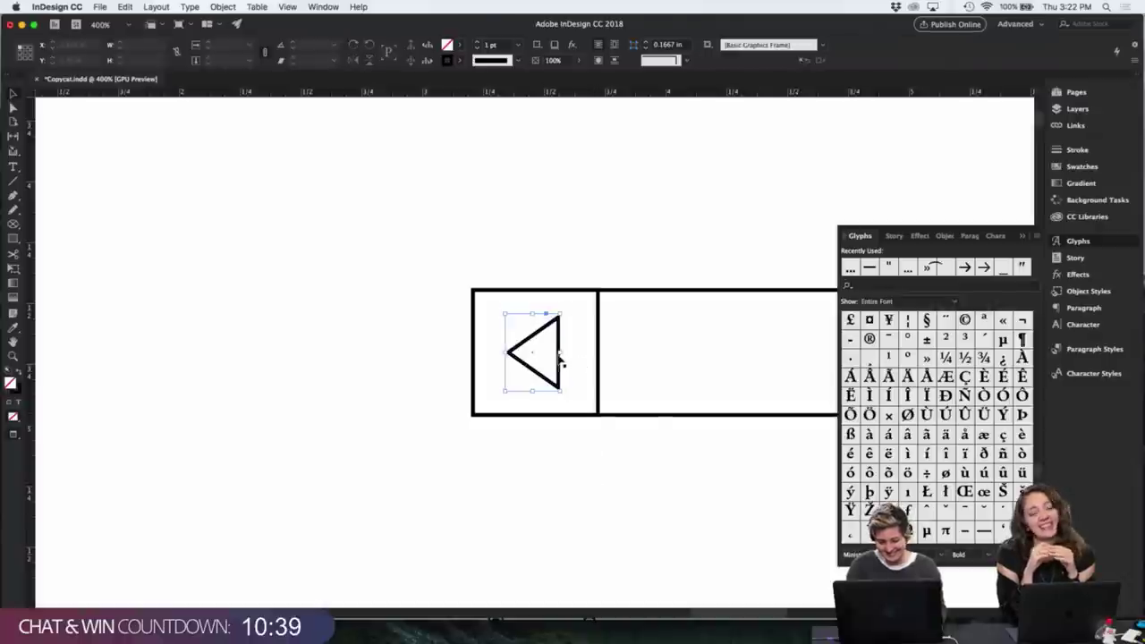
left_click(18, 374)
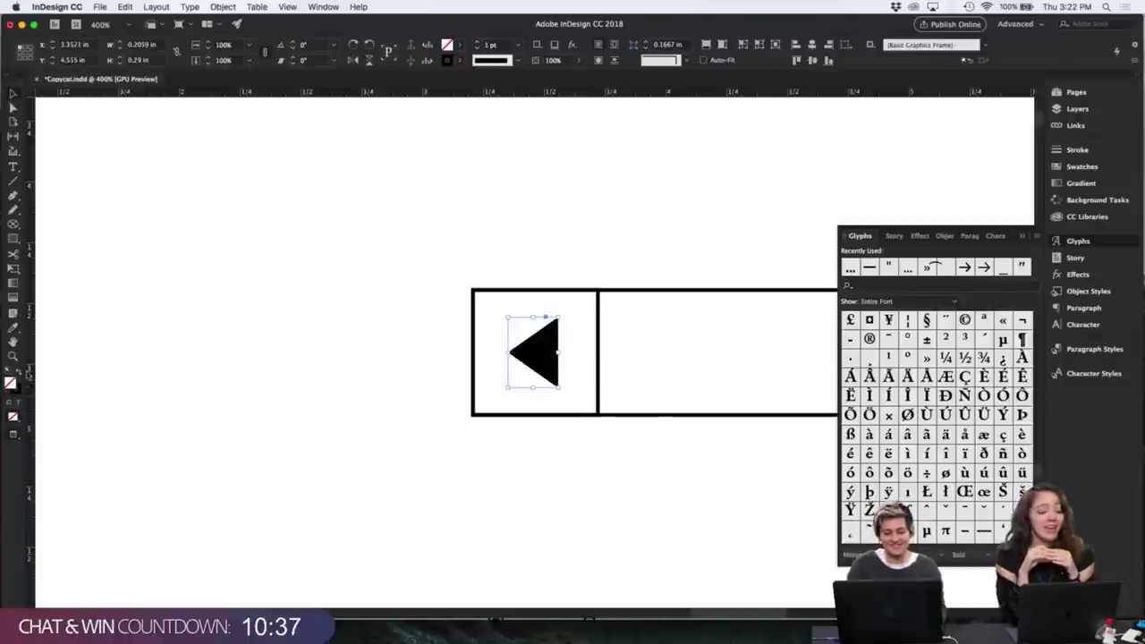
left_click(325, 434)
key("super+minus")
key("super+minus")
key("super+minus")
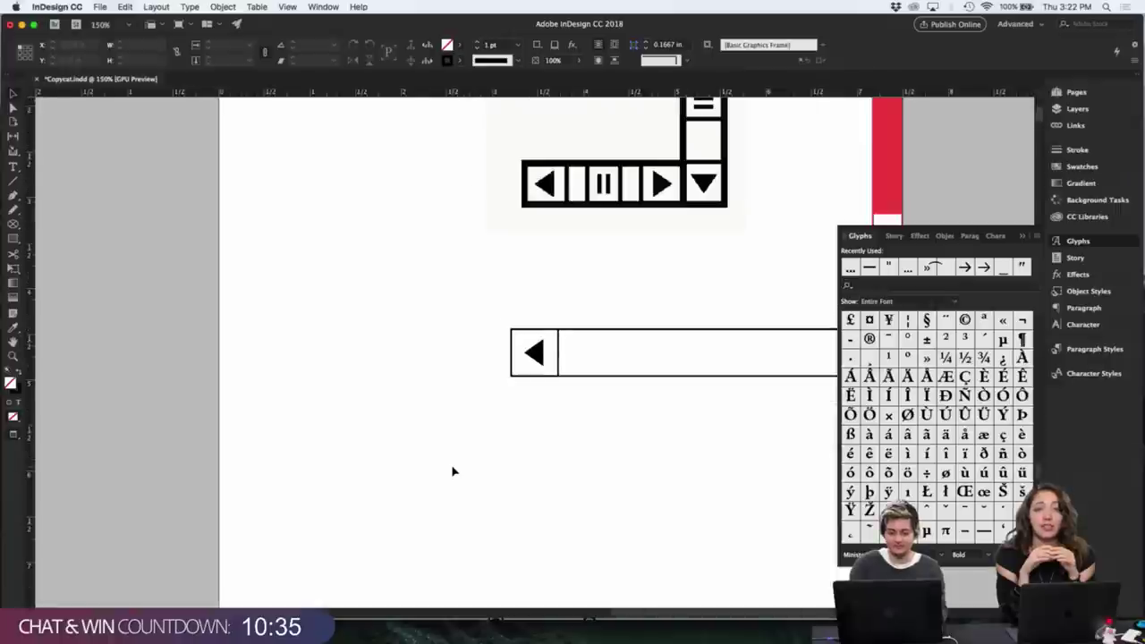
left_click(535, 353)
key("super+equal")
key("super+equal")
key("super+equal")
key("super+equal")
key("super+equal")
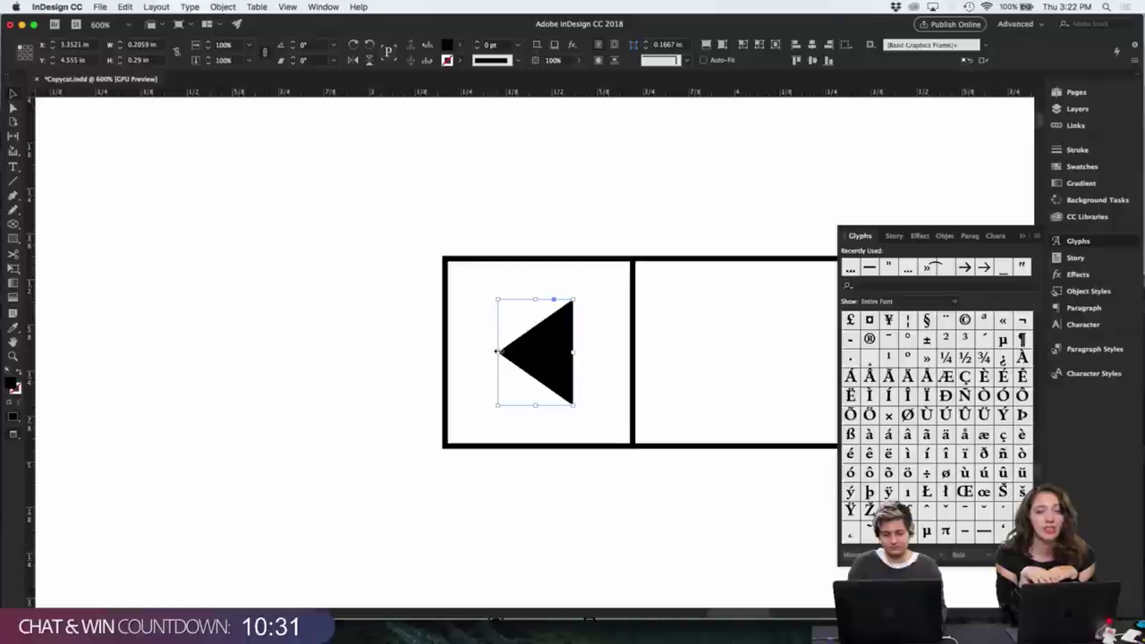
left_click_drag(499, 352, 475, 351)
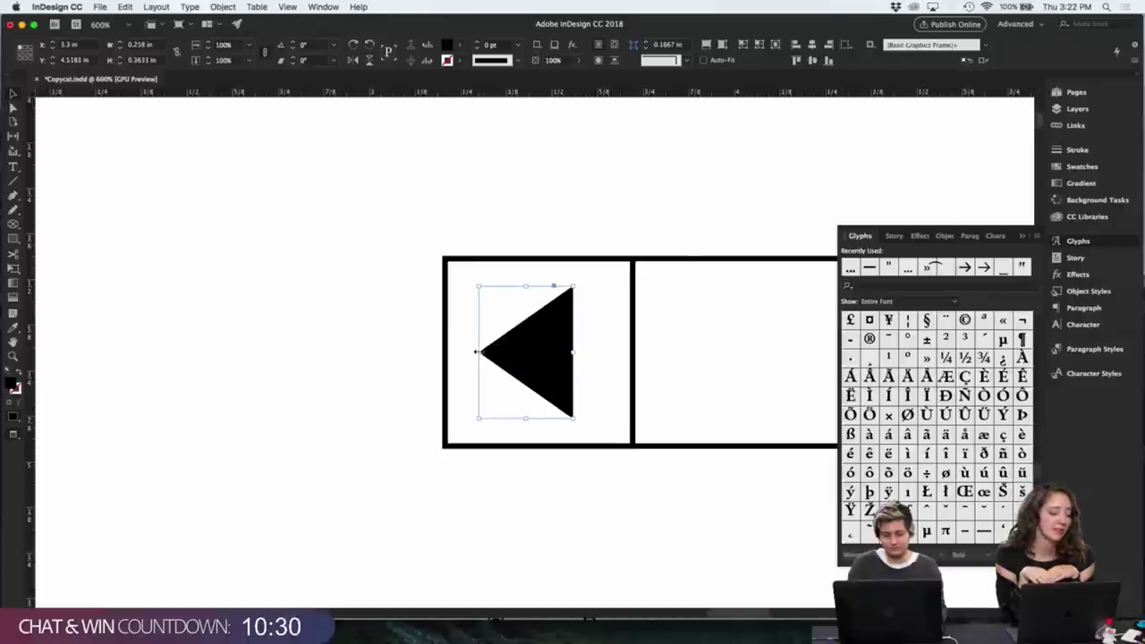
left_click(617, 478)
key("super+0")
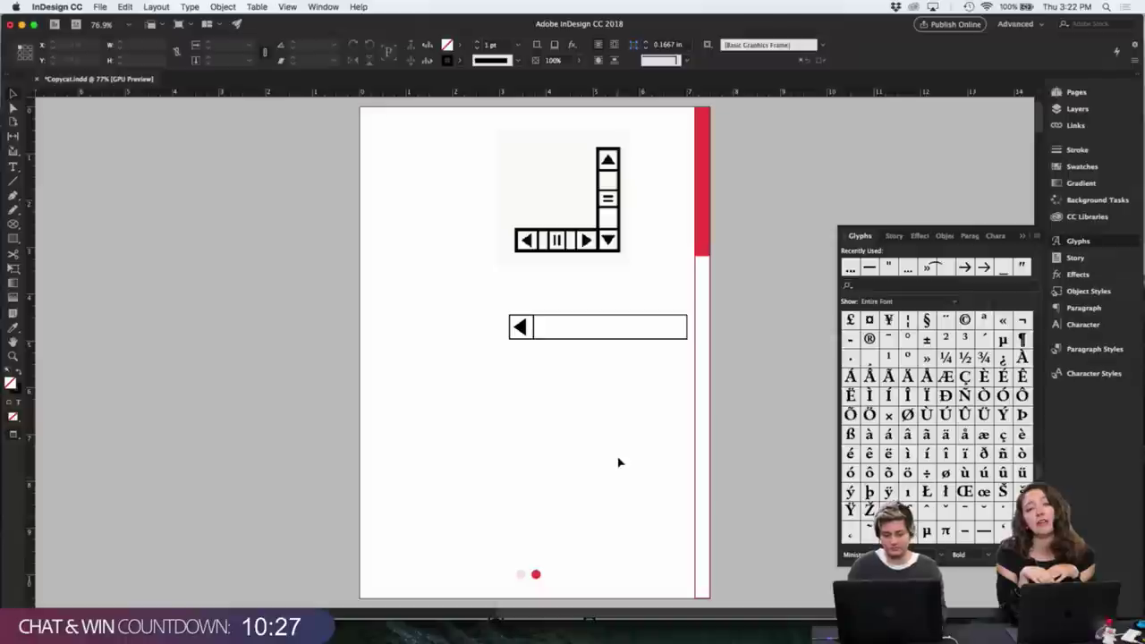
- Duplicate the arrow to the bar's right end and flip the copy to point right
left_click(521, 327)
left_click_drag(520, 327, 674, 352)
left_click(677, 377)
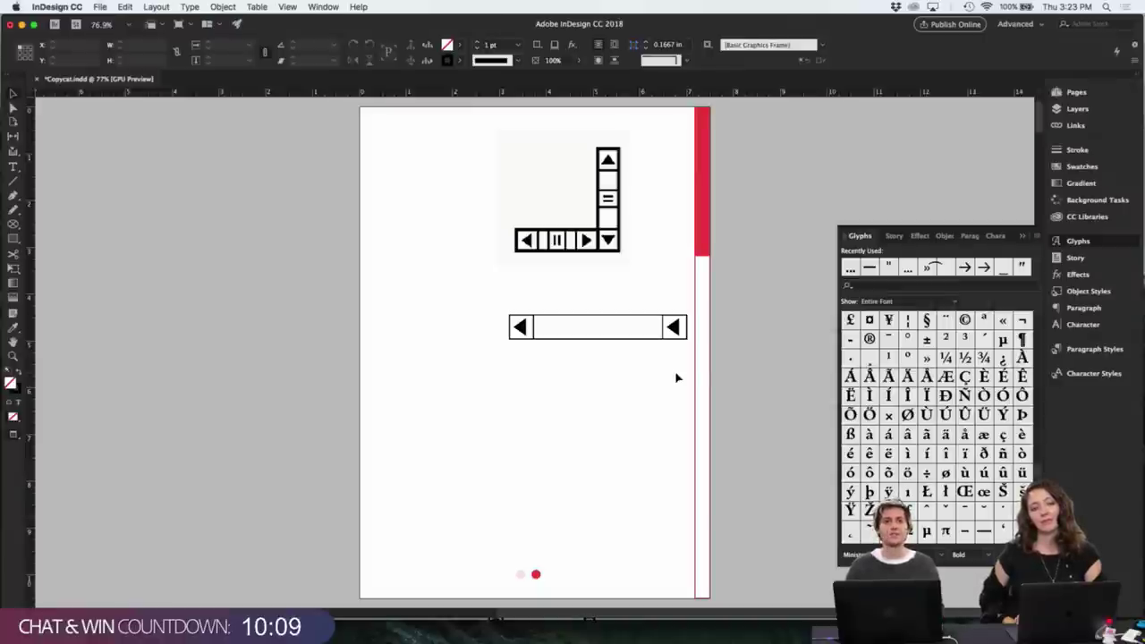
key("super+equal")
key("super+equal")
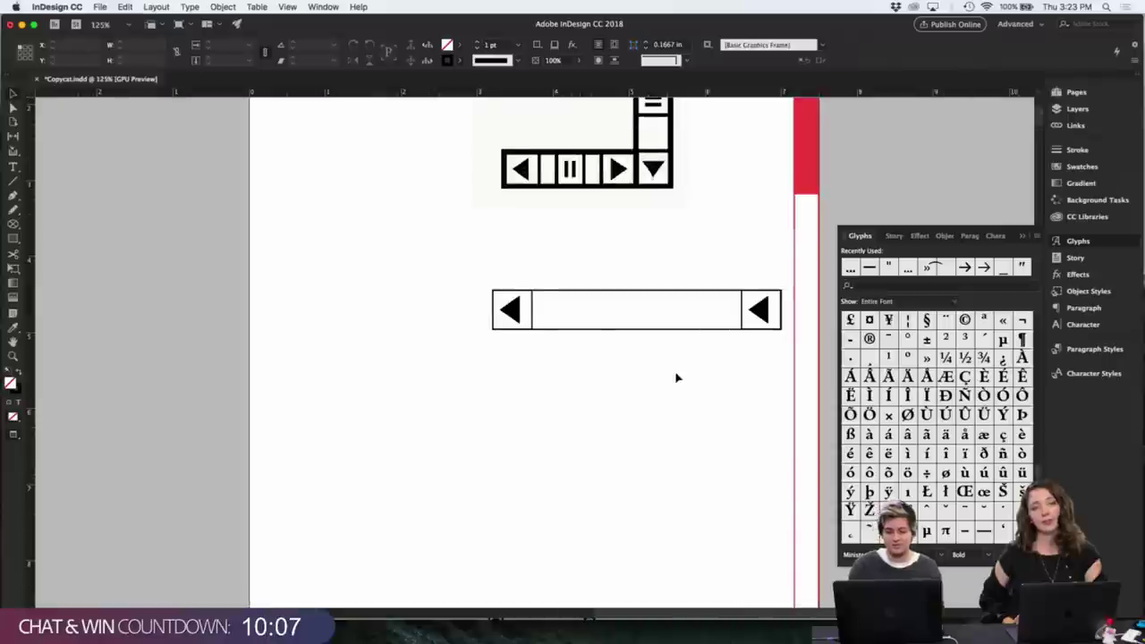
left_click(728, 367)
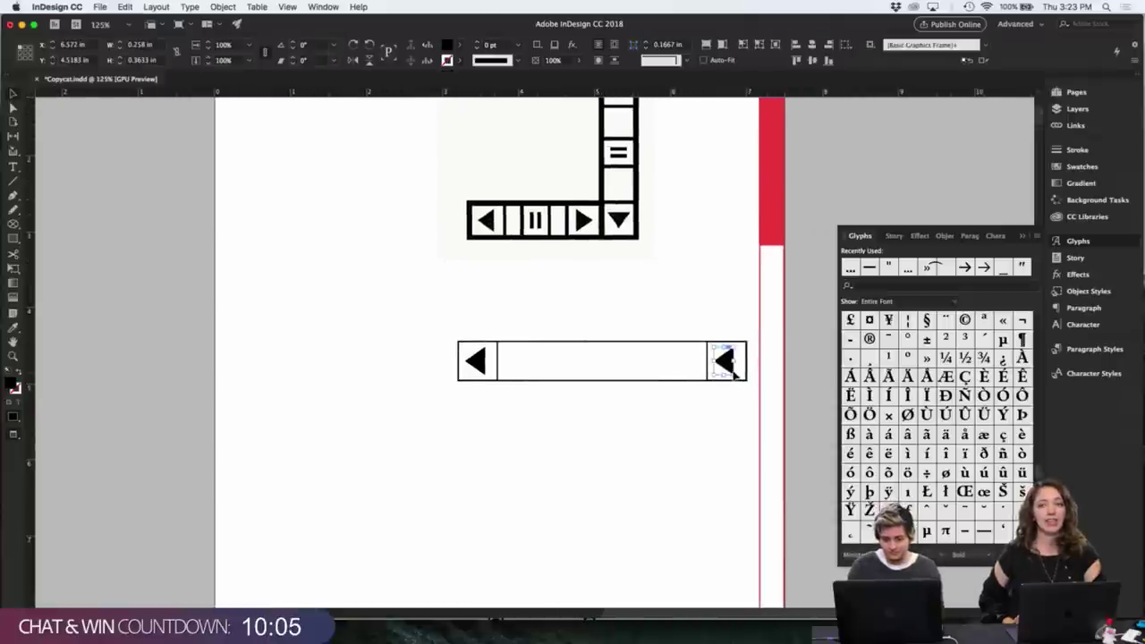
right_click(727, 367)
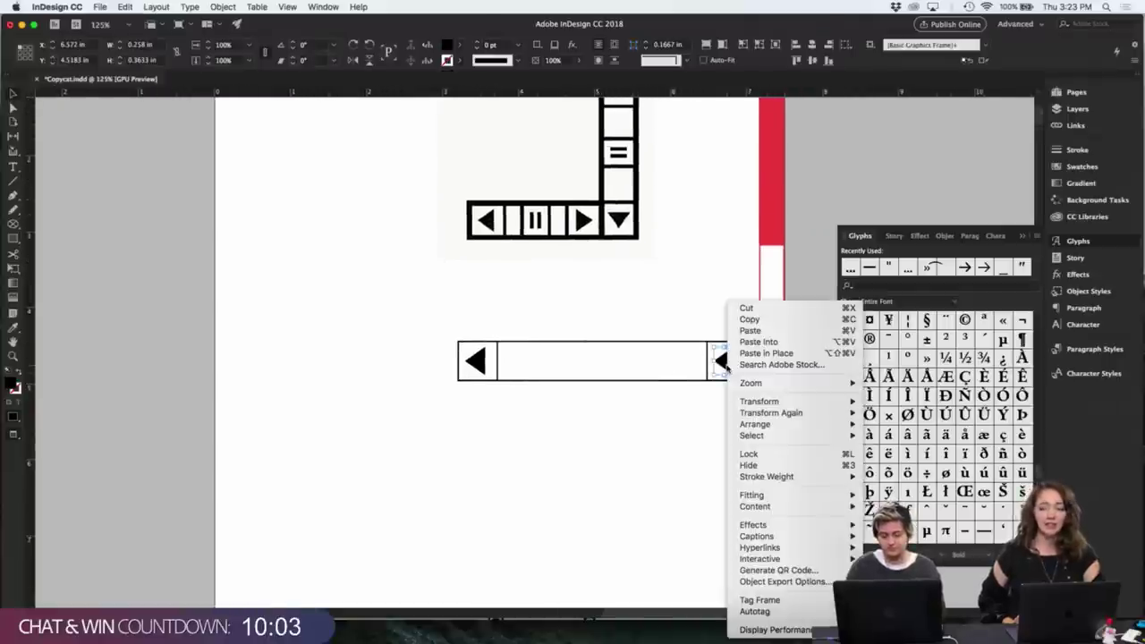
mouse_move(792, 405)
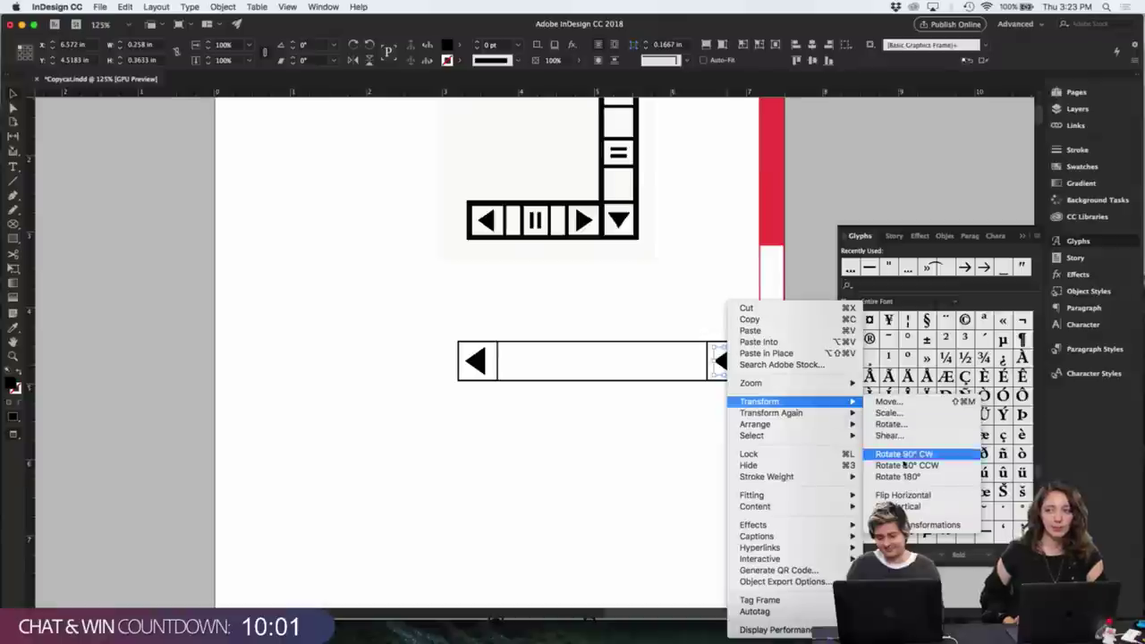
left_click(903, 495)
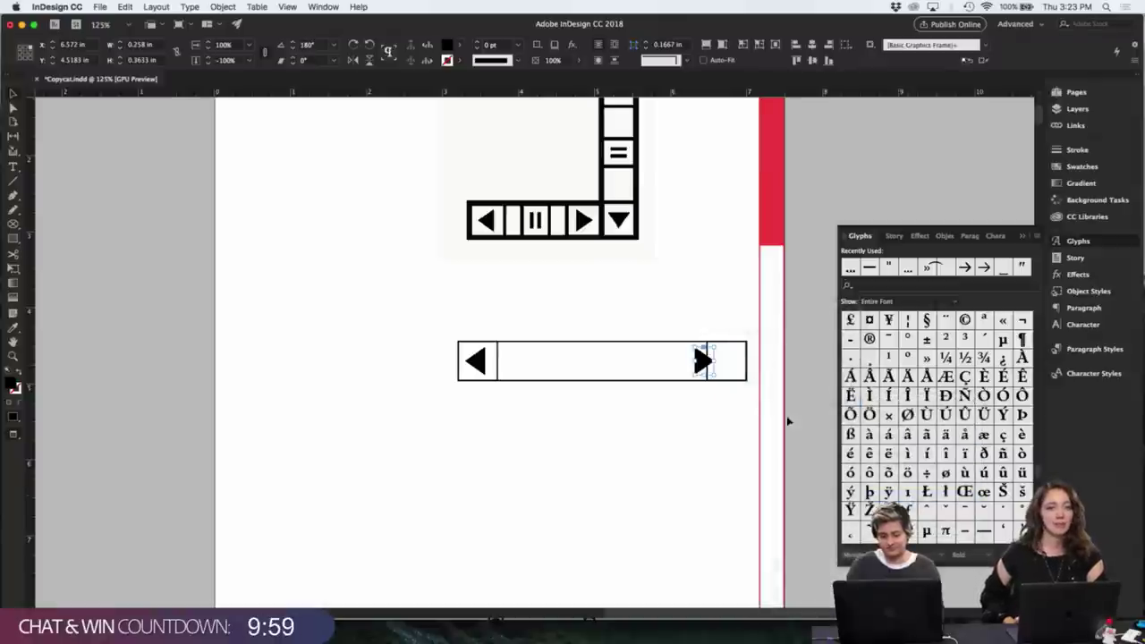
- Move the right-pointing arrow into the right end box and centre it
key("super+equal")
key("super+equal")
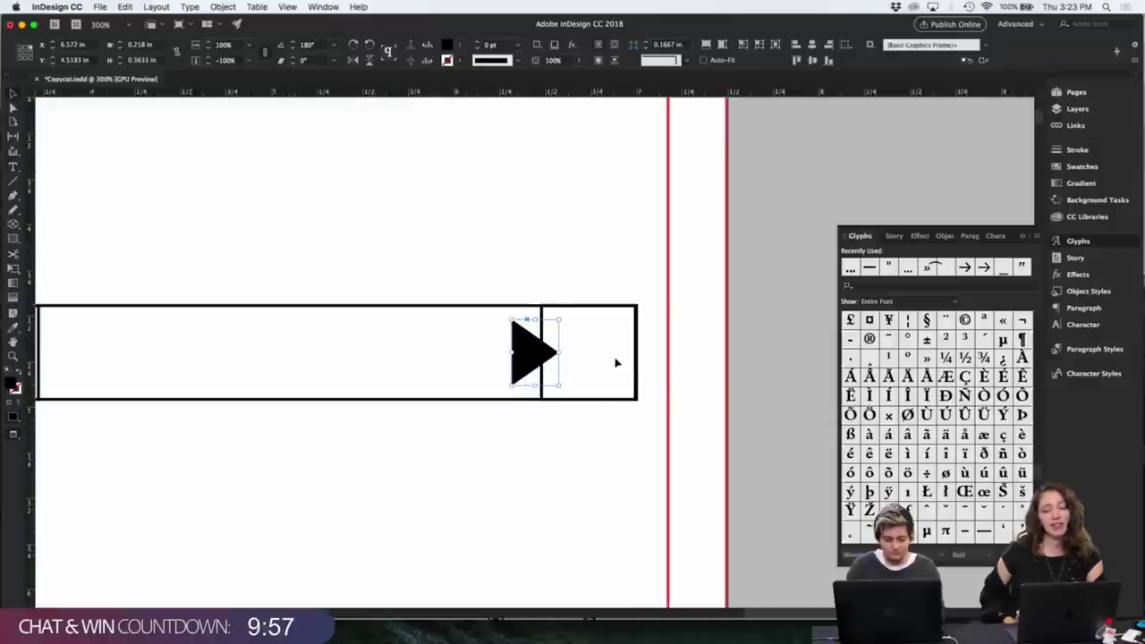
left_click_drag(548, 357, 587, 367)
left_click(590, 455)
left_click(578, 365)
left_click(558, 462)
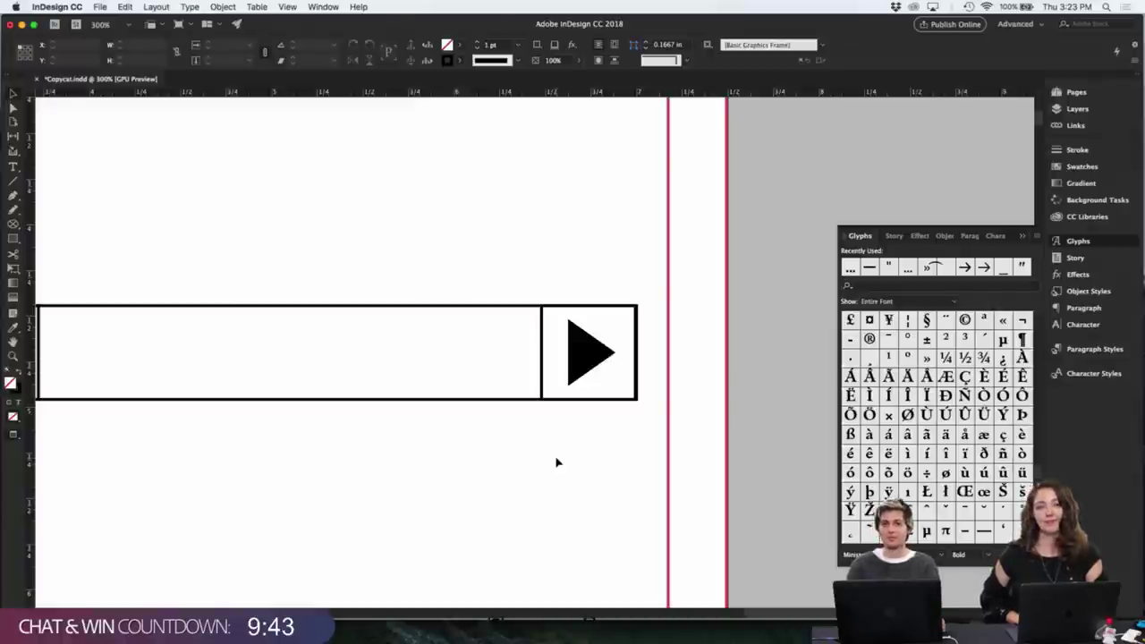
key("super+0")
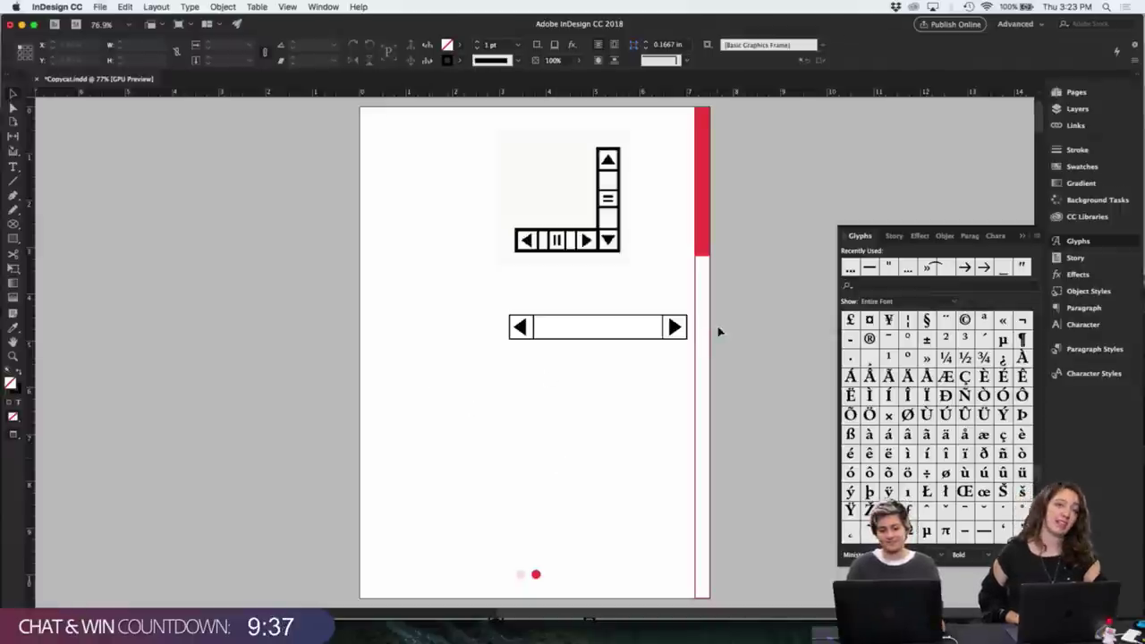
- Open the Pages panel and select the red edge frame on the A-Master
left_click(1074, 94)
double_click(1018, 122)
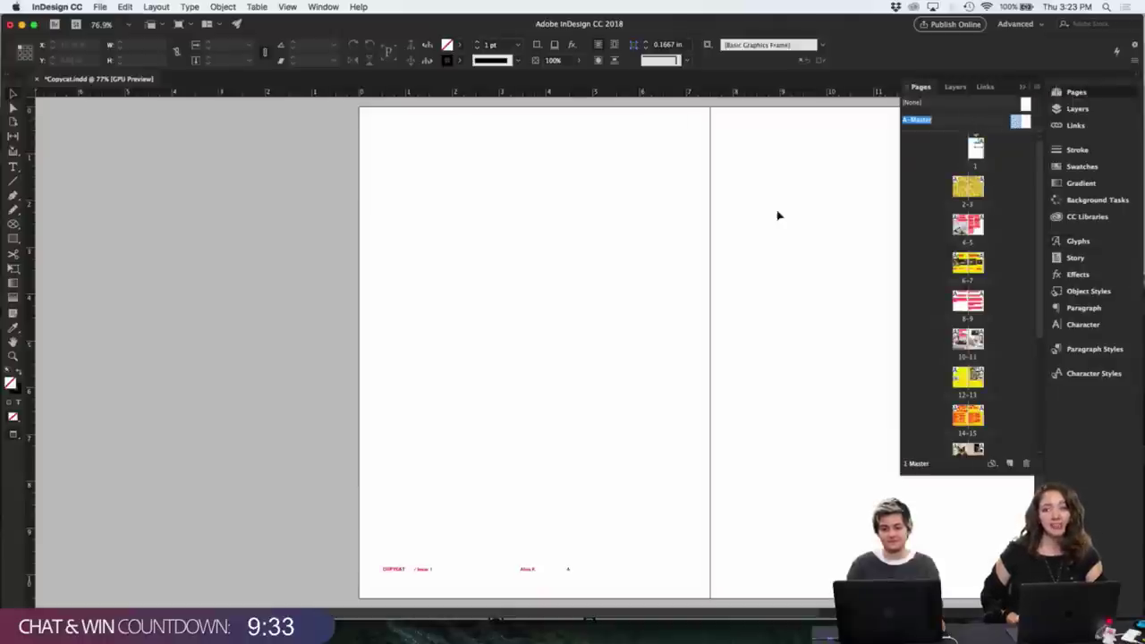
scroll(568, 312, "right", 6)
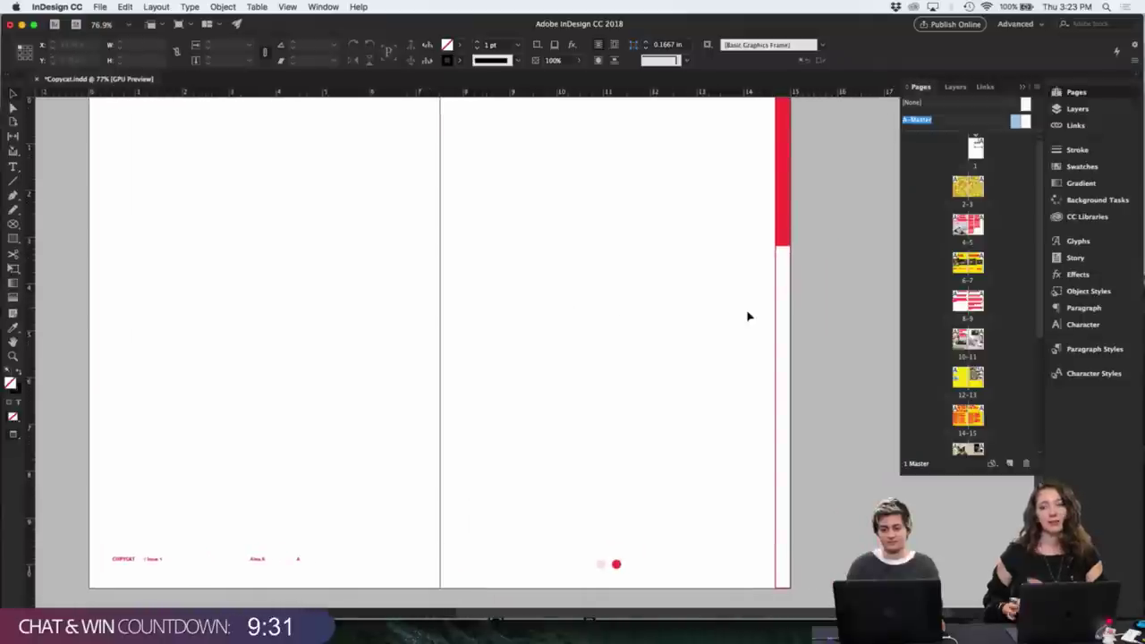
left_click(777, 318)
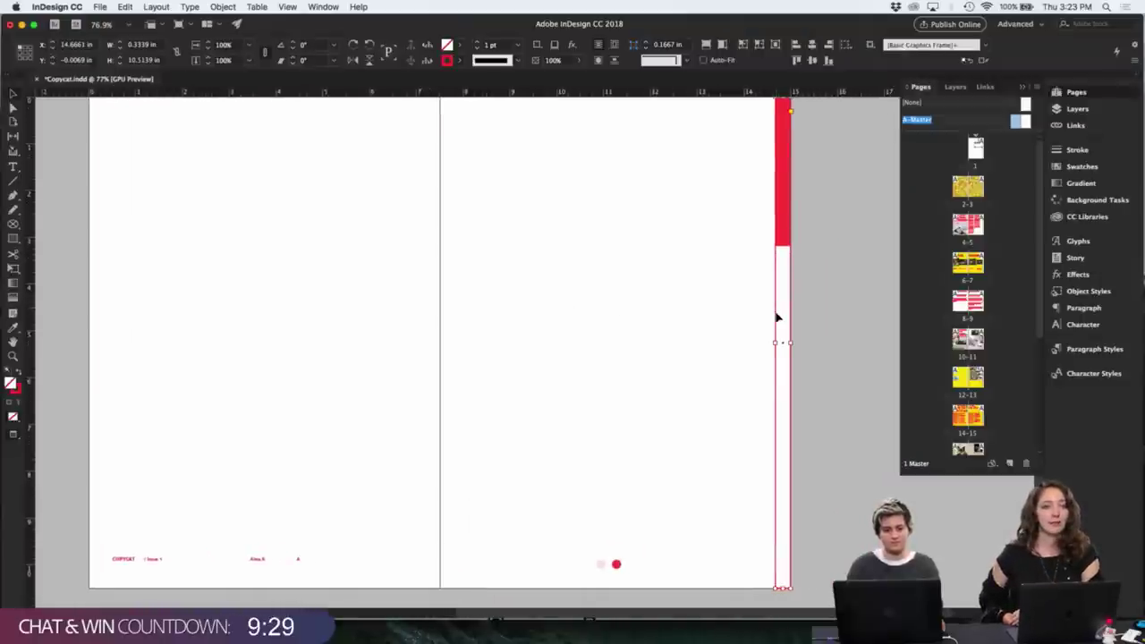
- Return to page 1, marquee-select the whole scroll bar and group it
double_click(976, 149)
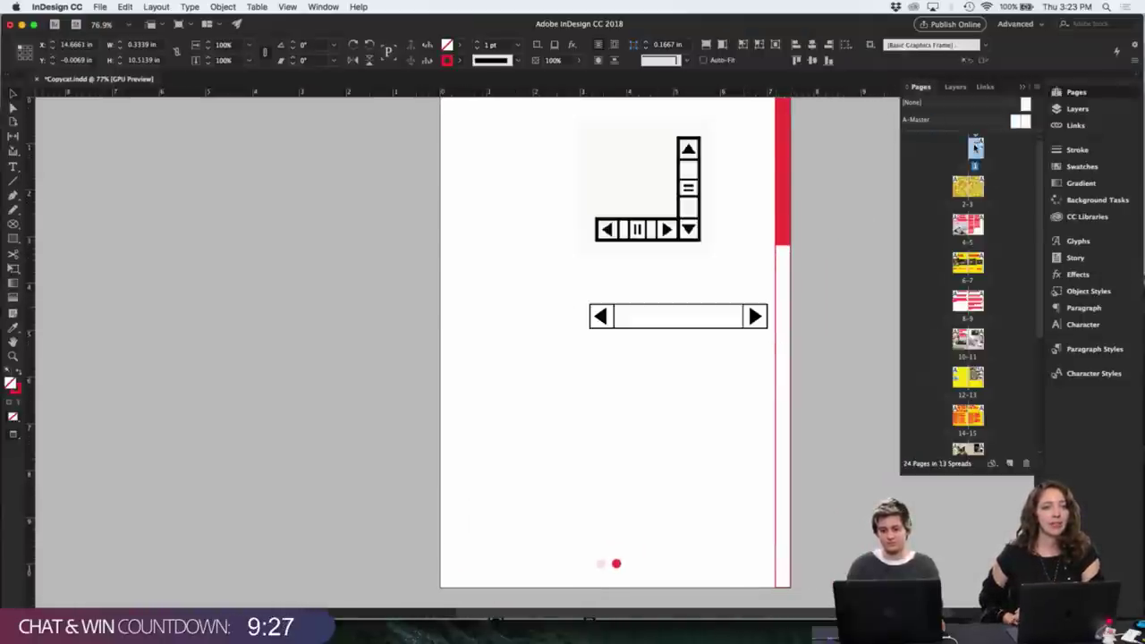
left_click_drag(520, 305, 746, 355)
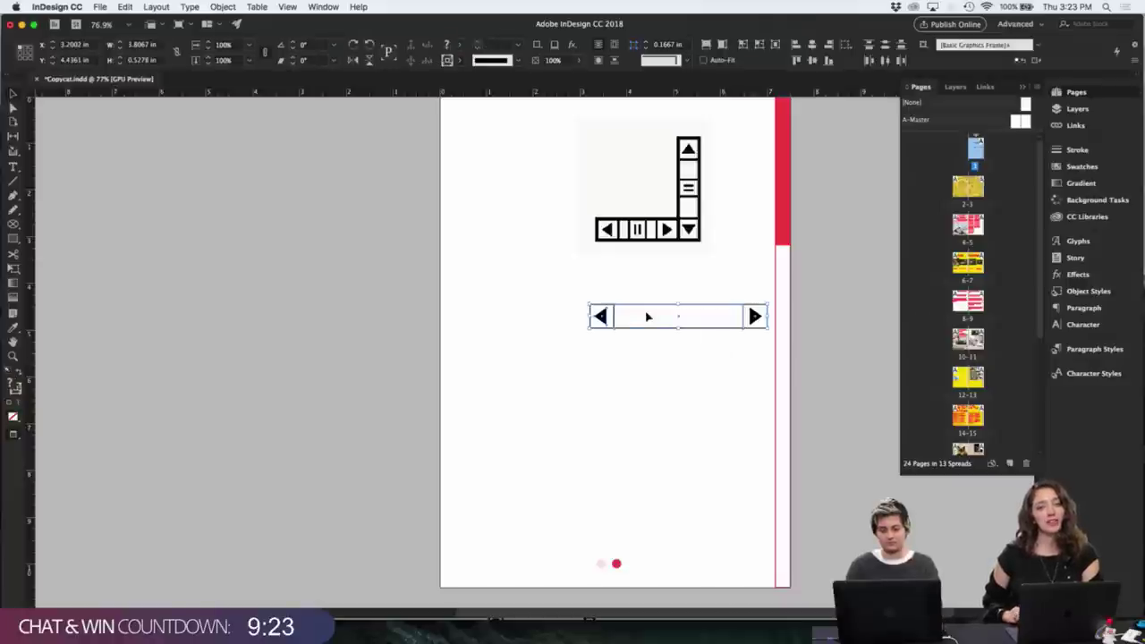
key("super+g")
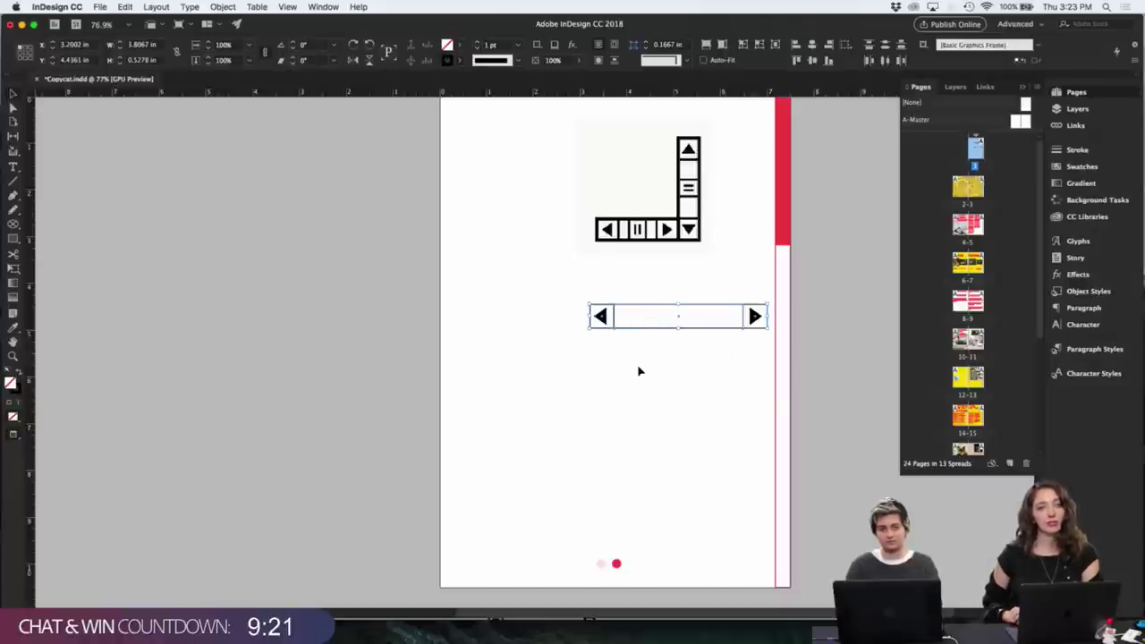
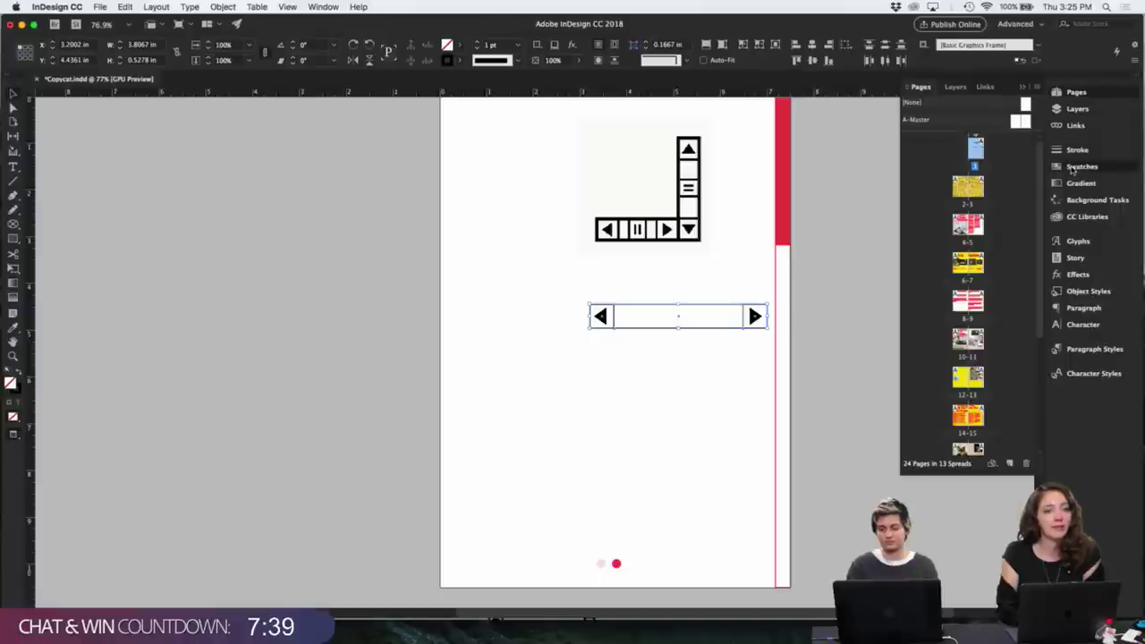
- Give the arrow bar frame a red R=255 G=46 B=46 stroke
left_click(1073, 168)
left_click(917, 169)
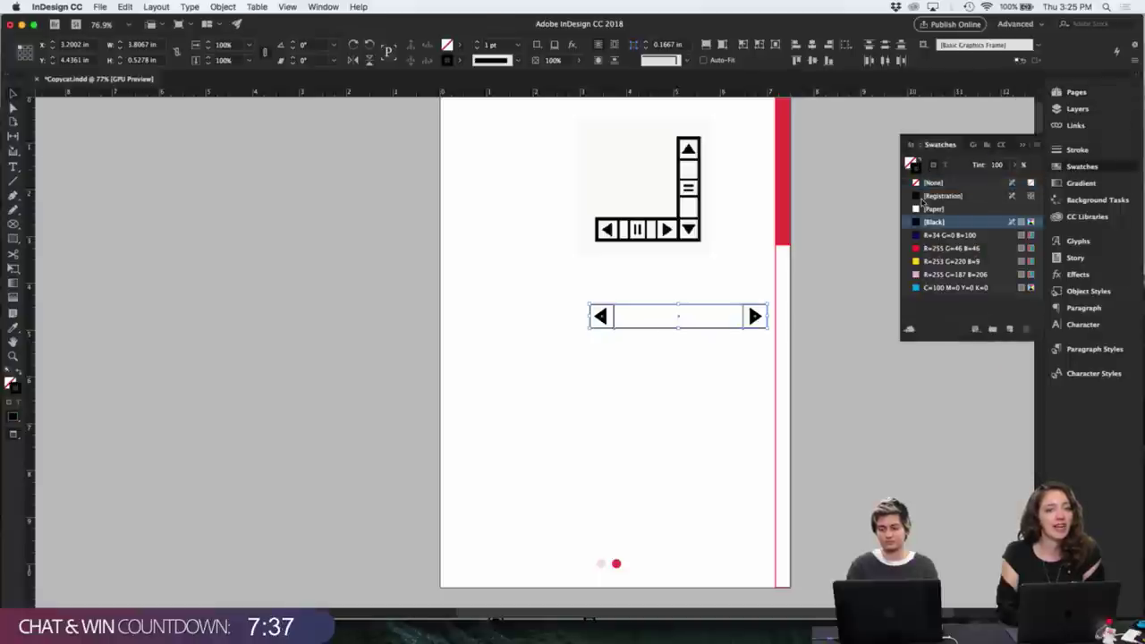
left_click(927, 248)
left_click(736, 366)
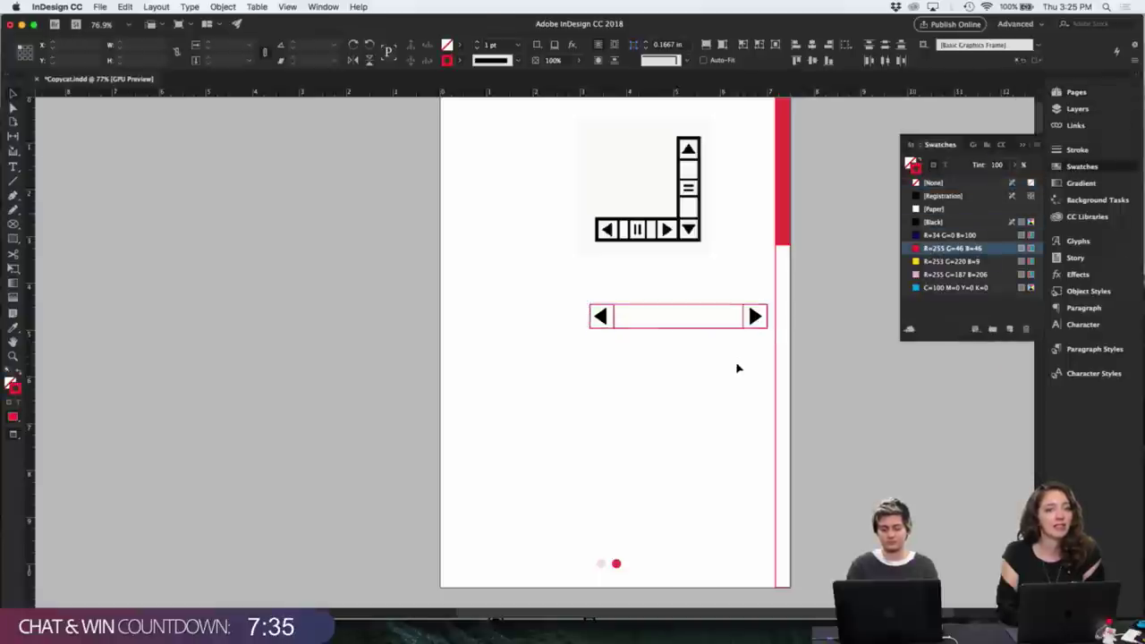
- Make the bar's left and right arrows red R=255 G=46 B=46 too
left_click(658, 320)
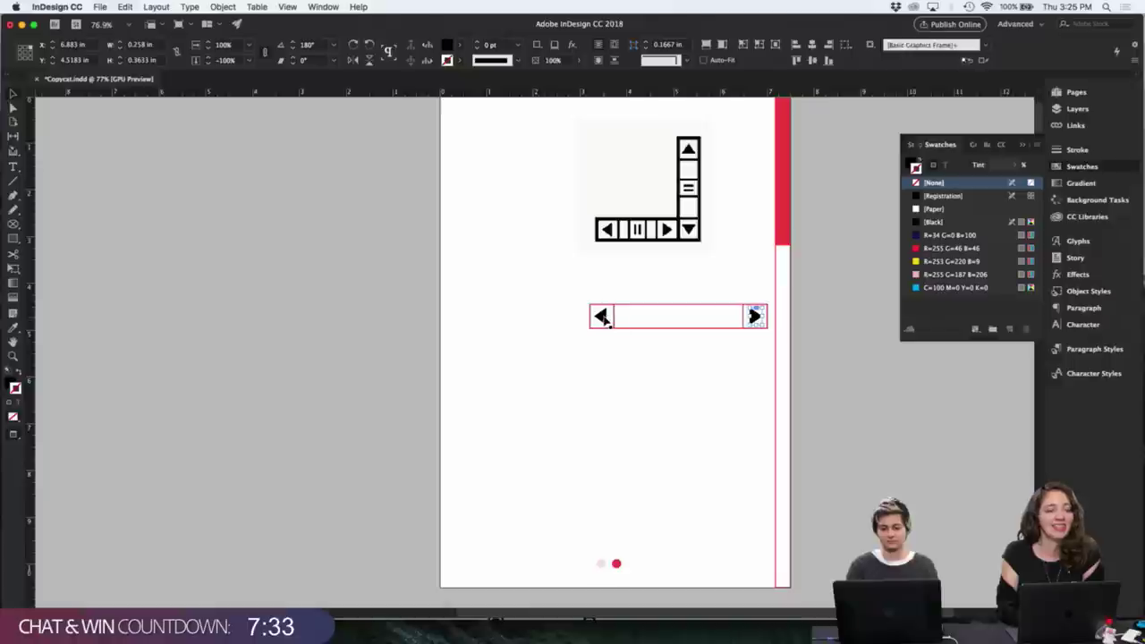
left_click(916, 169)
left_click(928, 247)
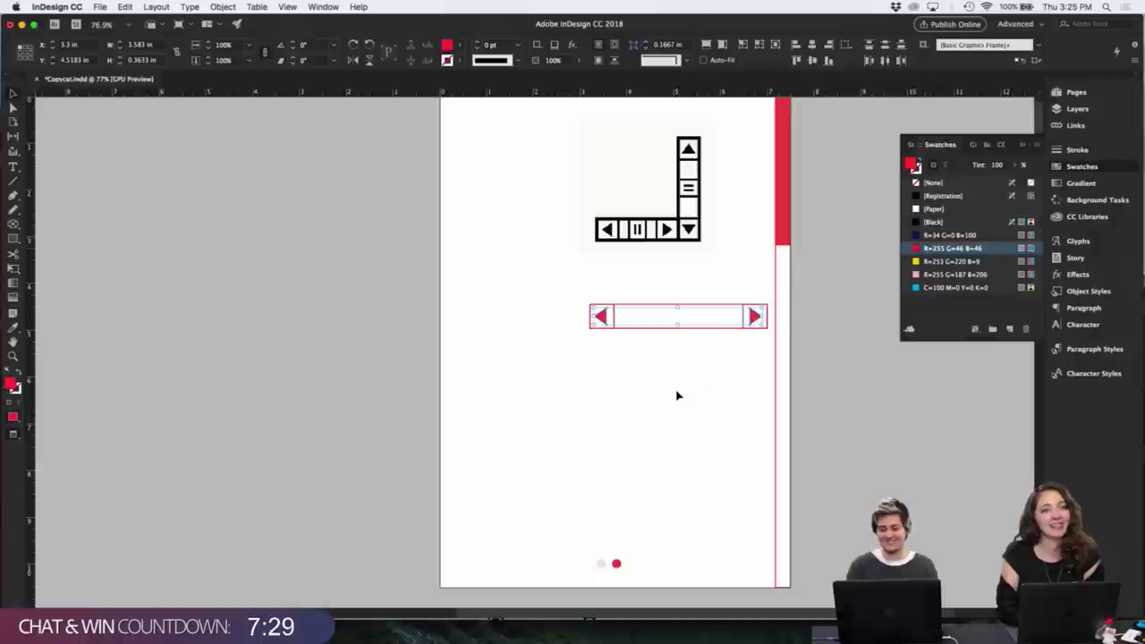
left_click(671, 390)
left_click_drag(532, 294, 654, 246)
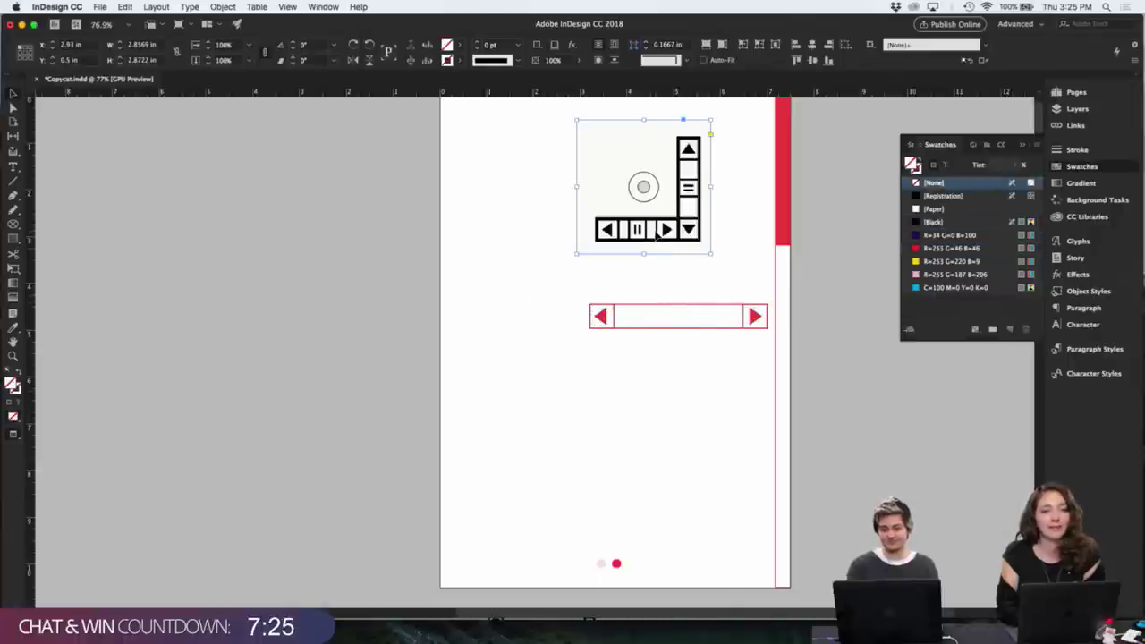
left_click(719, 368)
- Draw a small rectangle frame inside the arrow bar and narrow it into a compartment
key("super+equal")
key("super+equal")
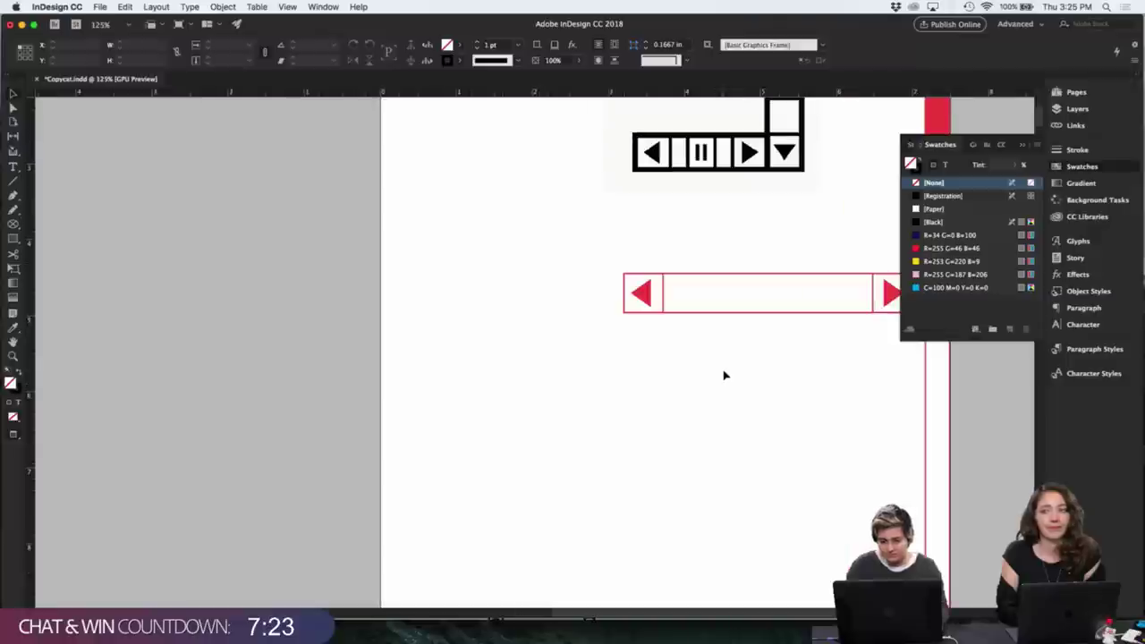
scroll(725, 375, "left", 3)
scroll(724, 376, "up", 1)
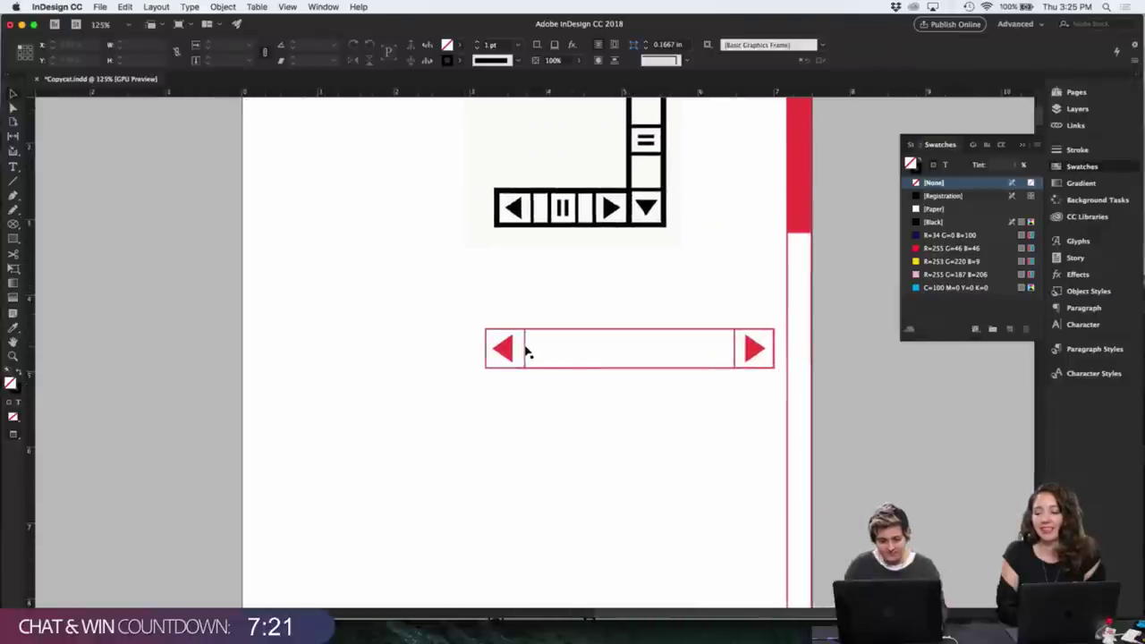
left_click_drag(586, 329, 623, 363)
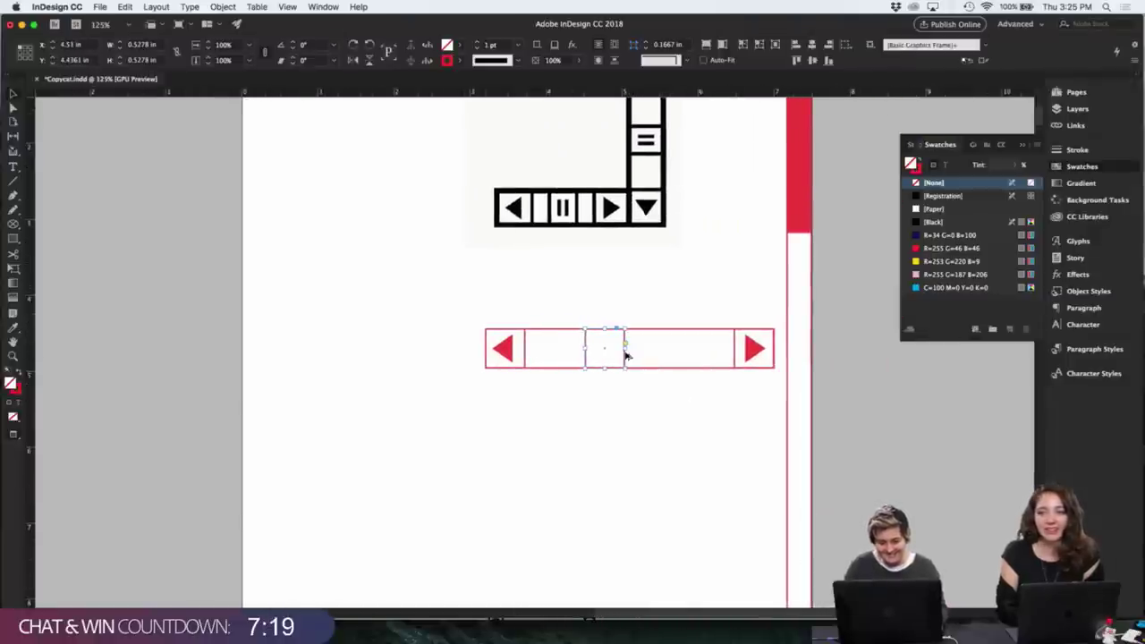
left_click_drag(618, 350, 609, 349)
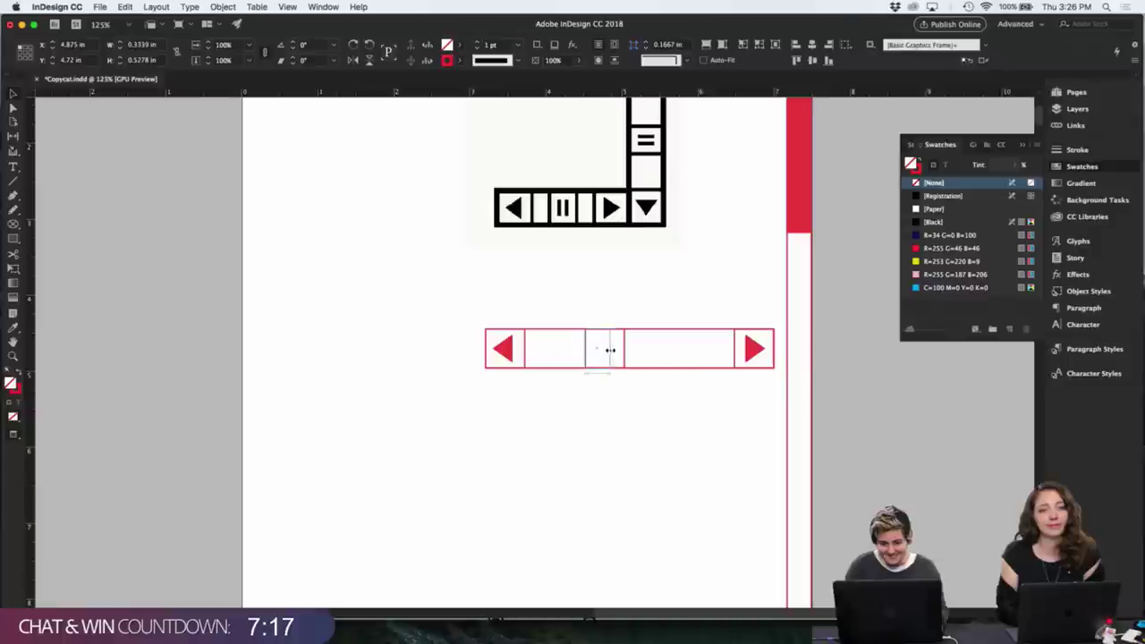
left_click(618, 417)
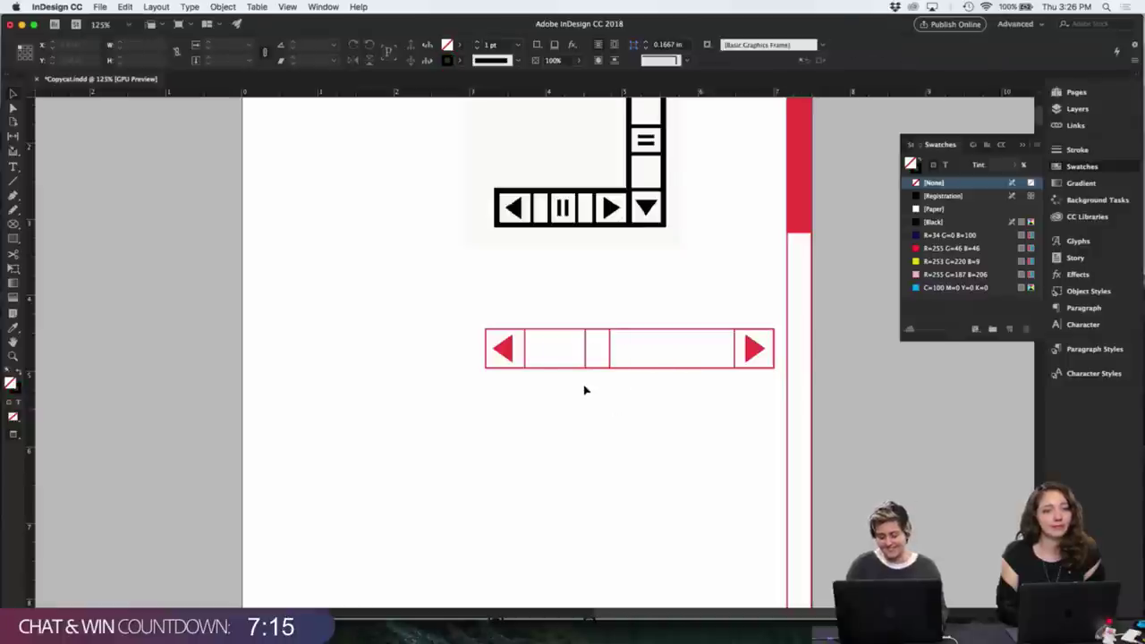
- Draw two short vertical lines in the compartment and nudge them left to centre them
key("backslash")
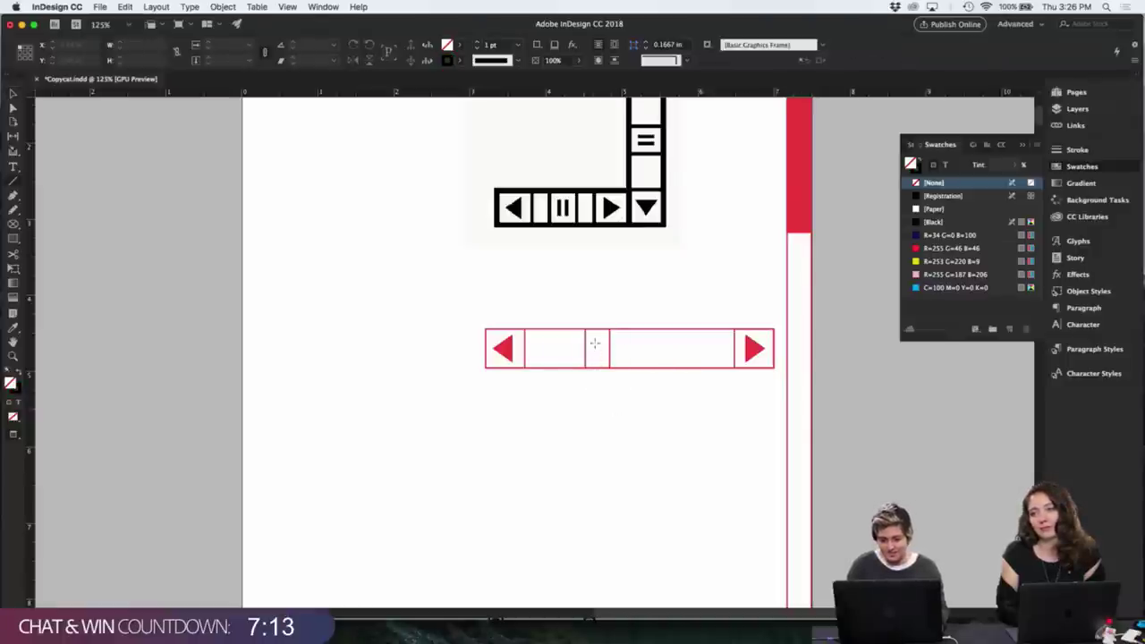
left_click_drag(596, 342, 597, 357)
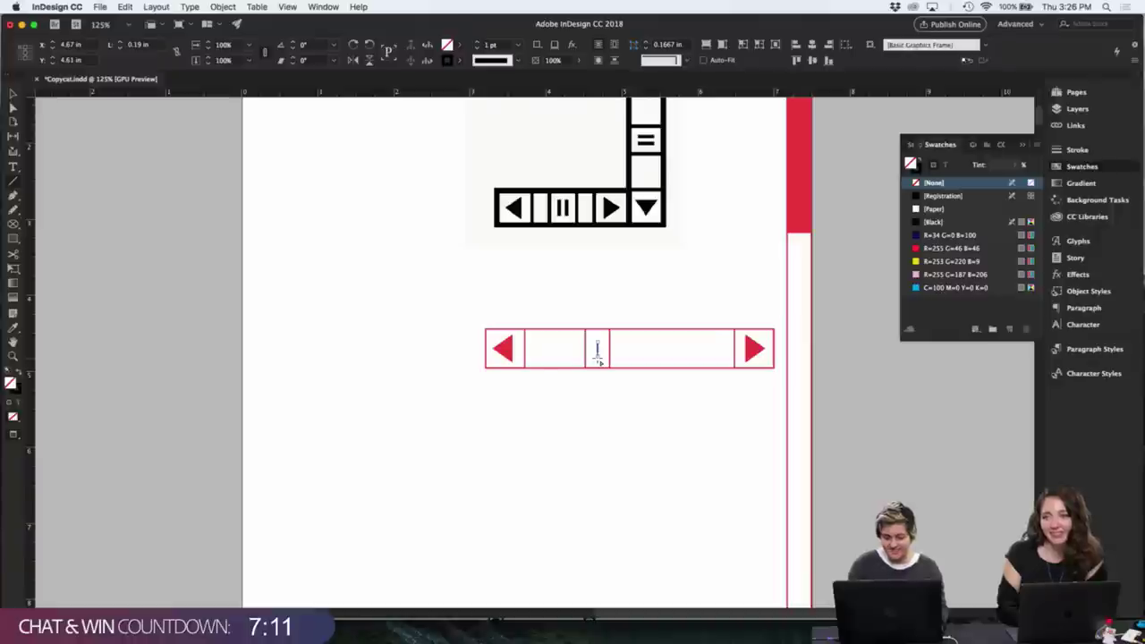
key("super+equal")
key("super+equal")
key("super+equal")
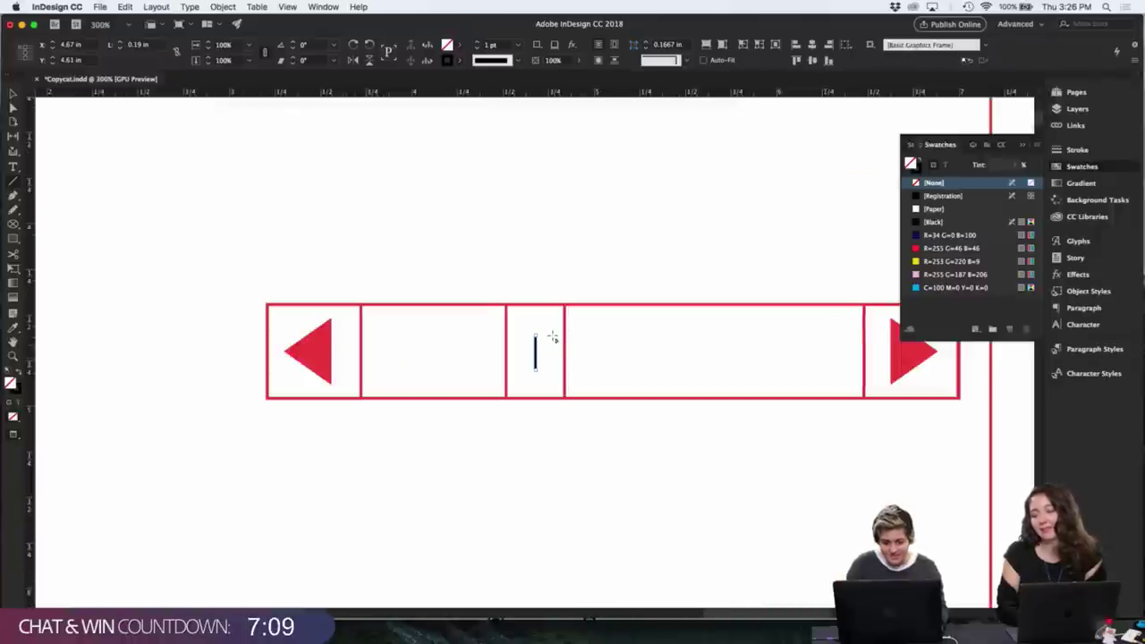
left_click_drag(549, 336, 556, 369)
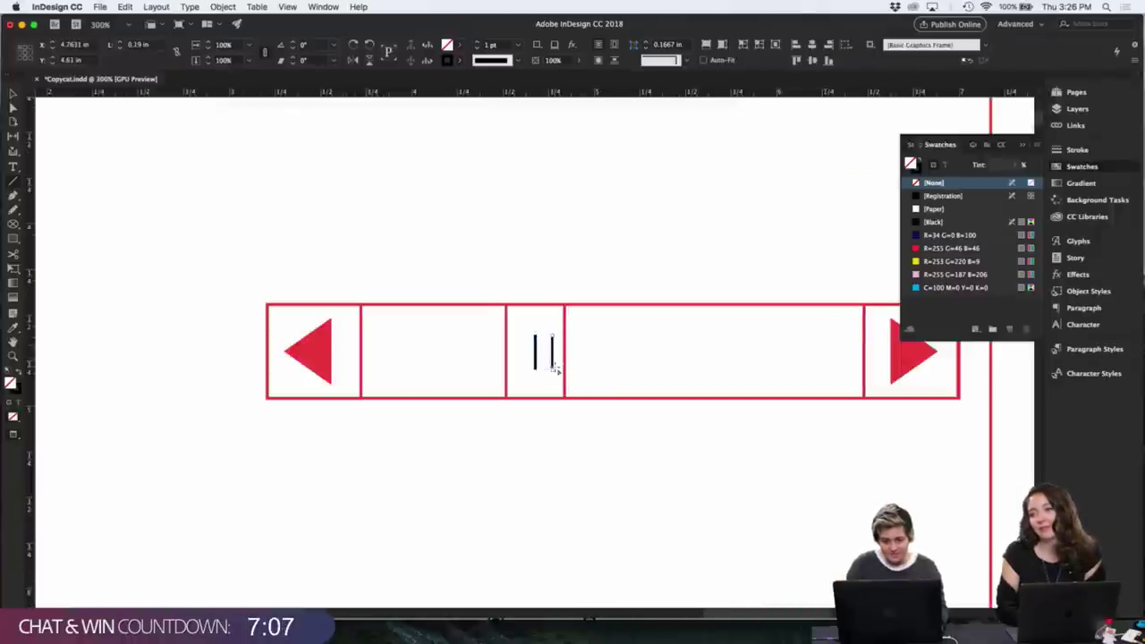
left_click(537, 353, "shift+super")
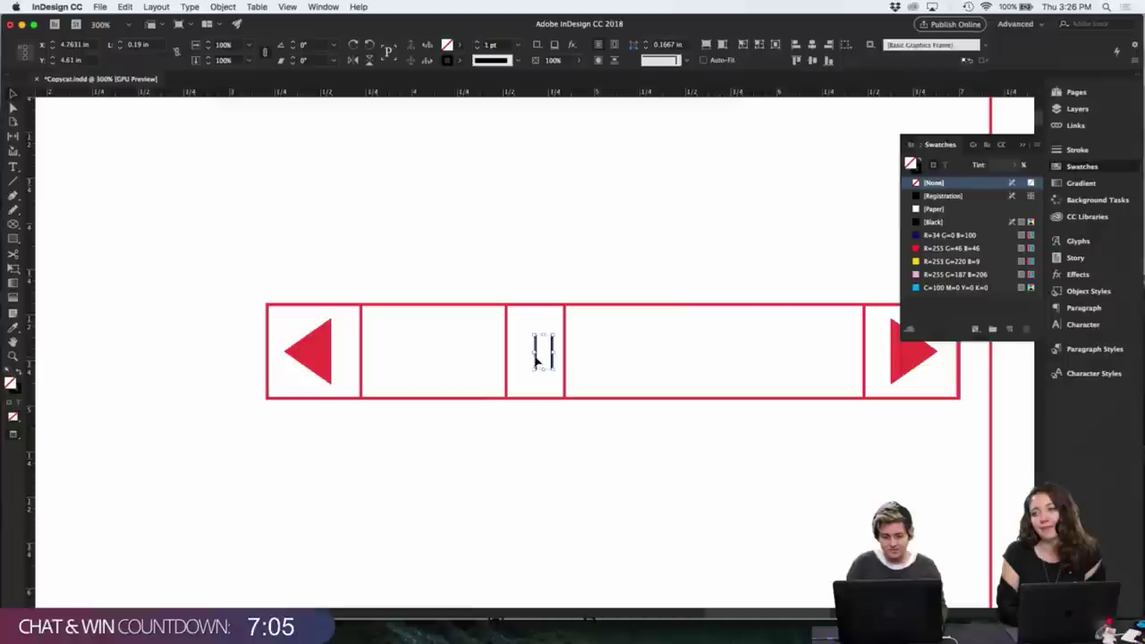
left_click_drag(553, 360, 547, 362)
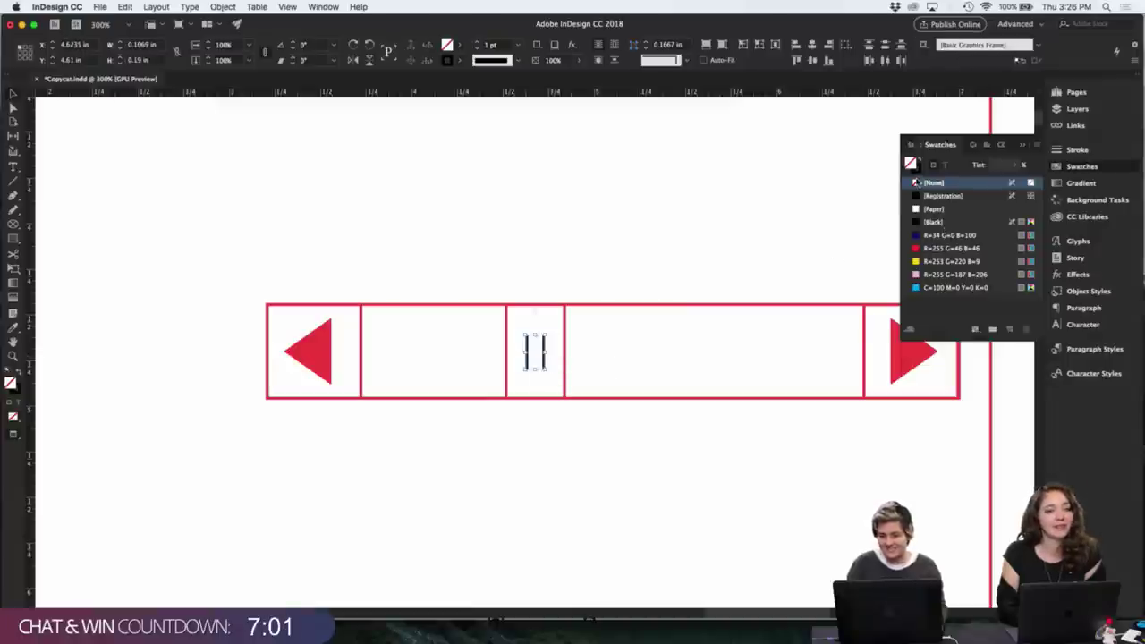
- Make both pause lines red, stretch them taller, and set their stroke weight to 2 pt
left_click(917, 166)
left_click(932, 248)
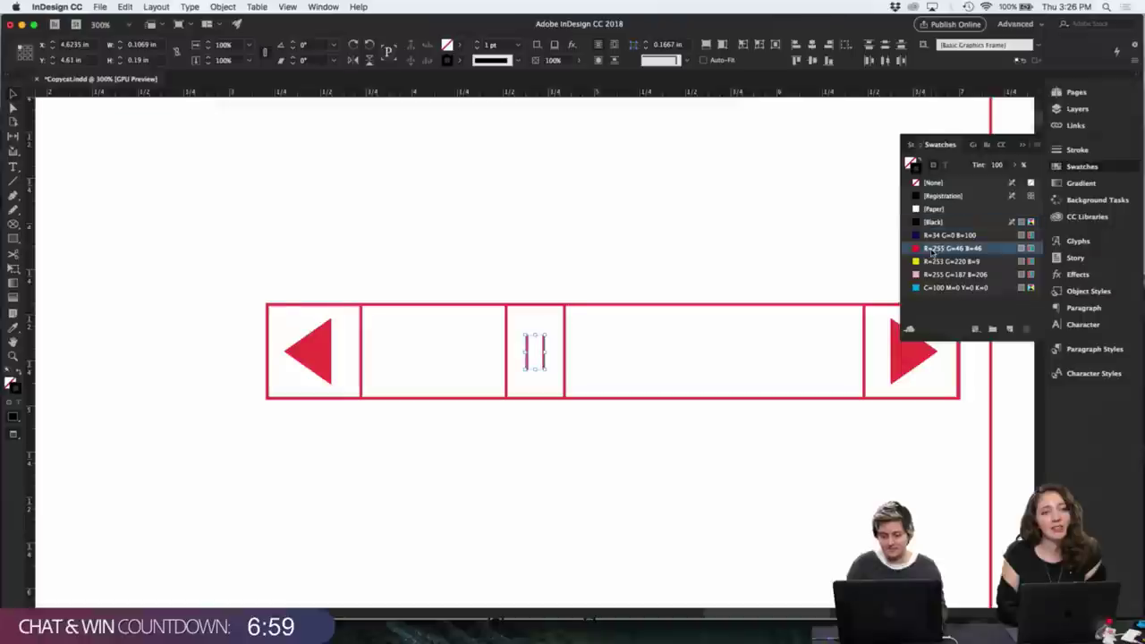
left_click_drag(536, 336, 536, 322)
left_click_drag(543, 360, 542, 365)
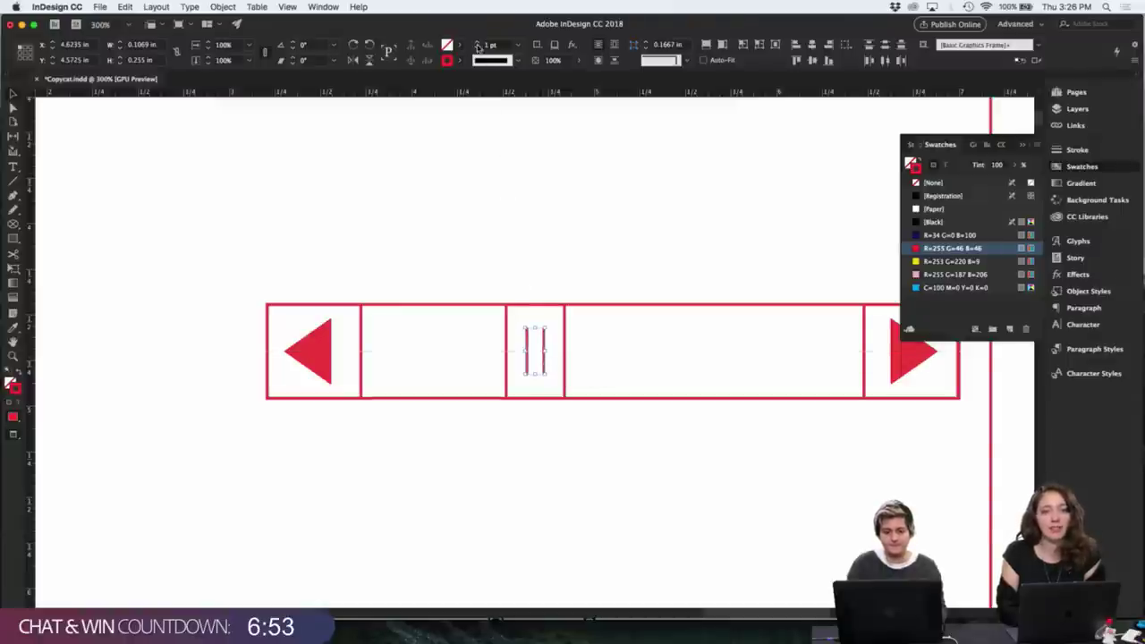
left_click(478, 49)
left_click(478, 43)
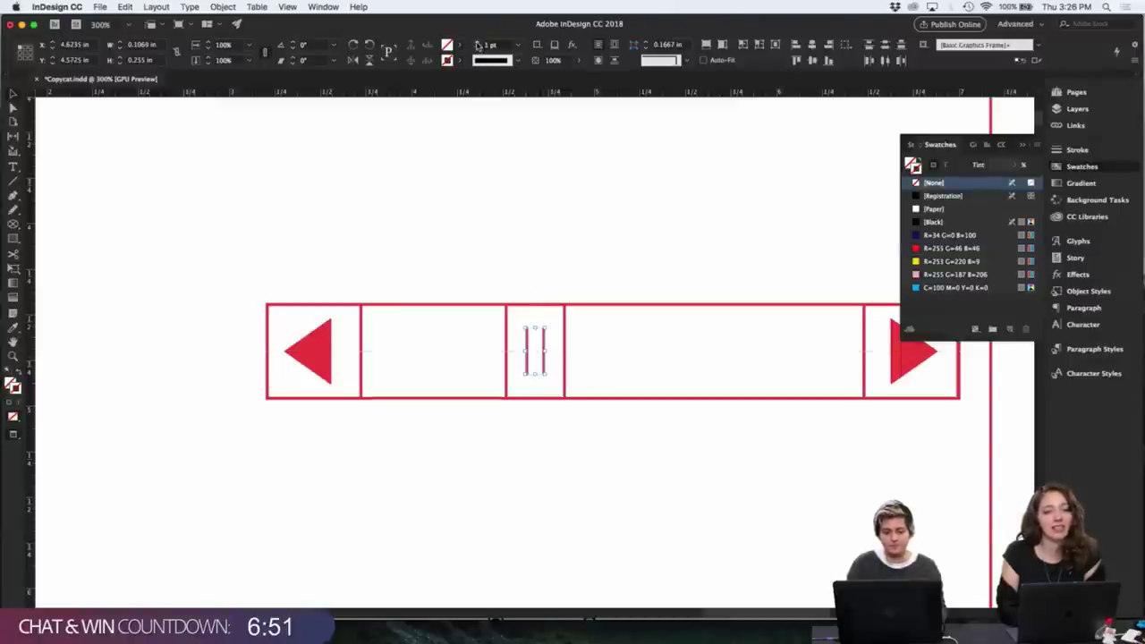
left_click(478, 43)
left_click(570, 213)
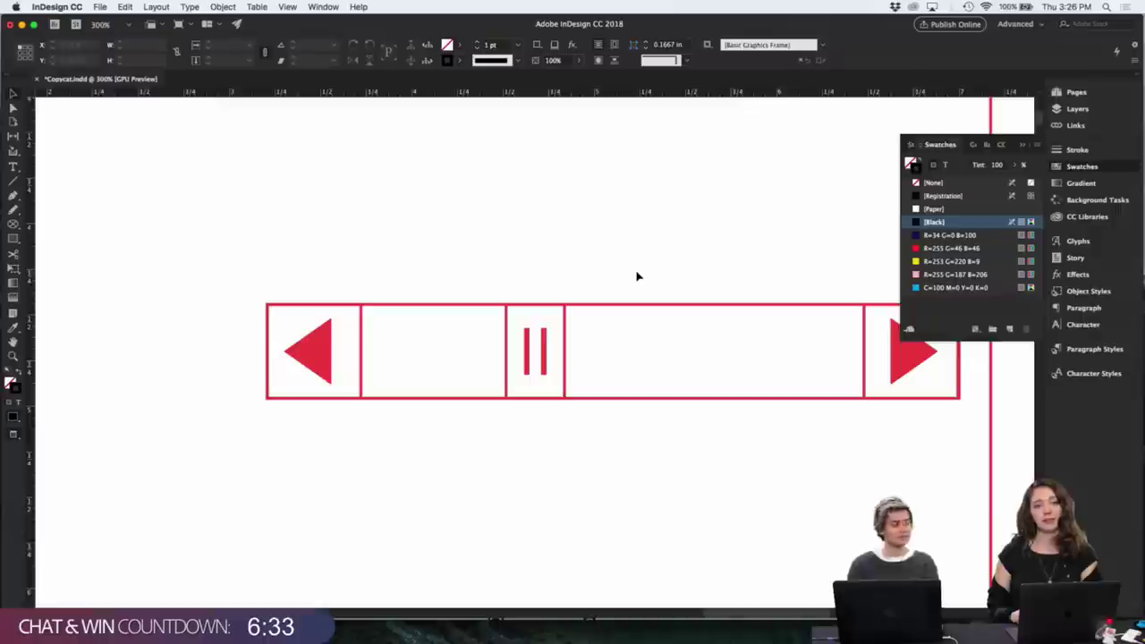
- Stretch both pause bars taller downward
key("super+minus")
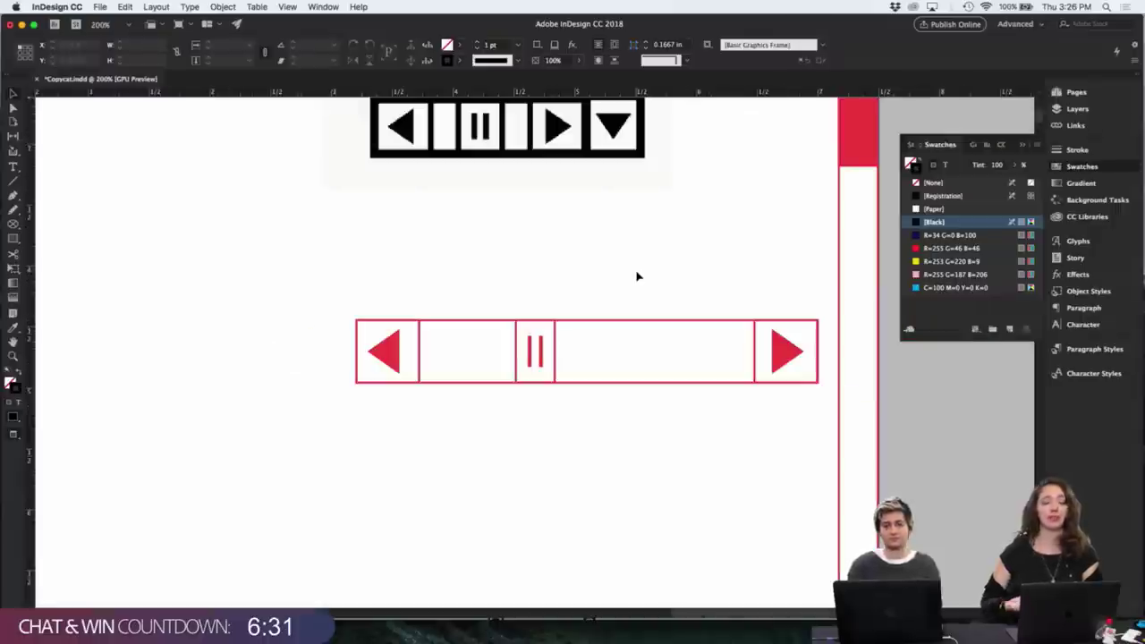
key("super+minus")
key("super+minus")
key("super+minus")
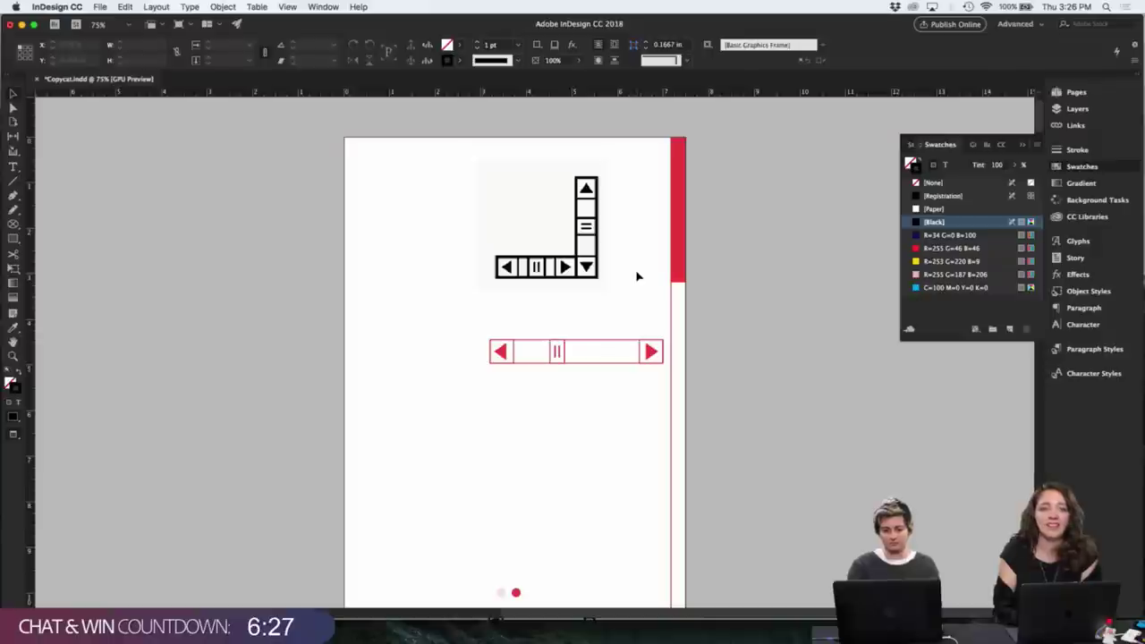
key("super+equal")
key("super+equal")
key("super+equal")
key("super+equal")
key("super+equal")
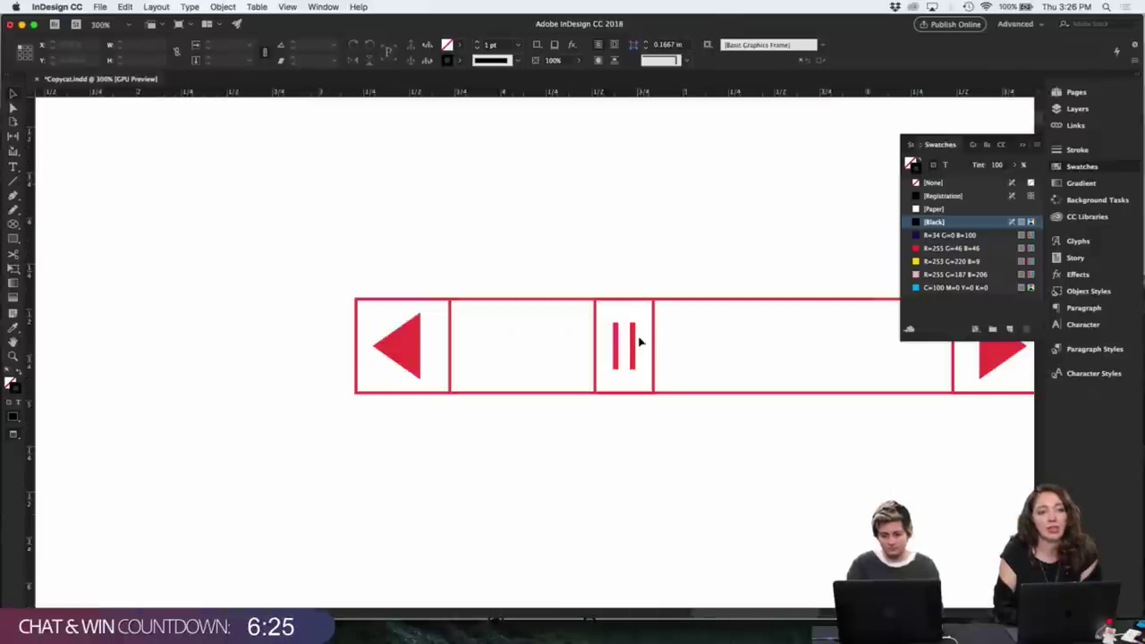
left_click(631, 344)
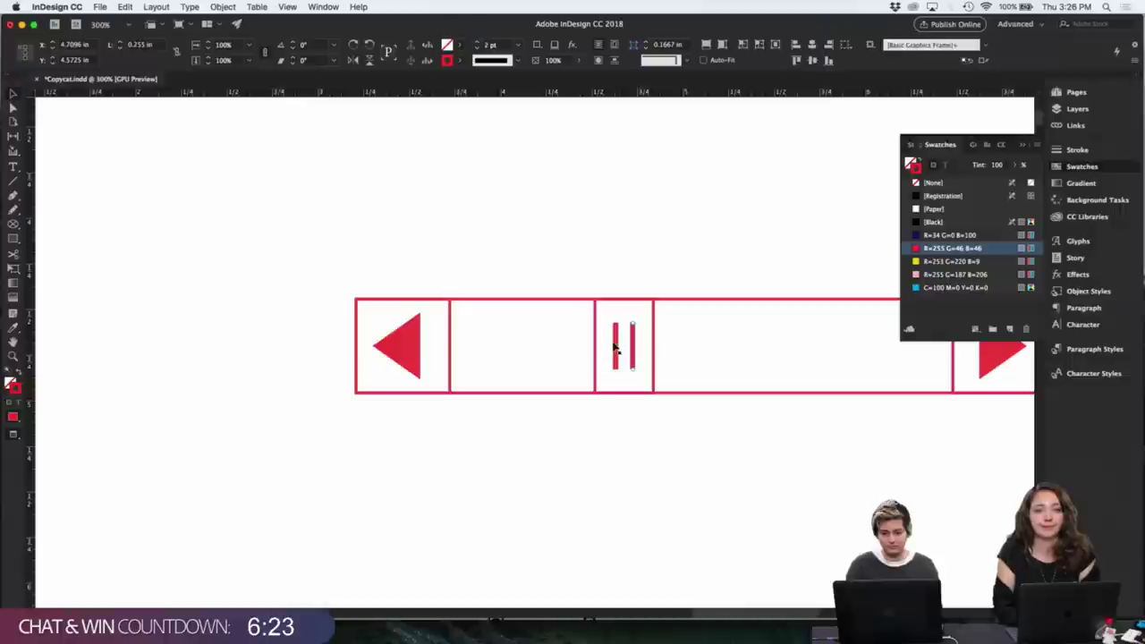
left_click(615, 347, "shift")
mouse_move(625, 368)
left_mouse_down()
mouse_move(626, 387)
mouse_move(631, 369)
left_mouse_up()
left_click(641, 426)
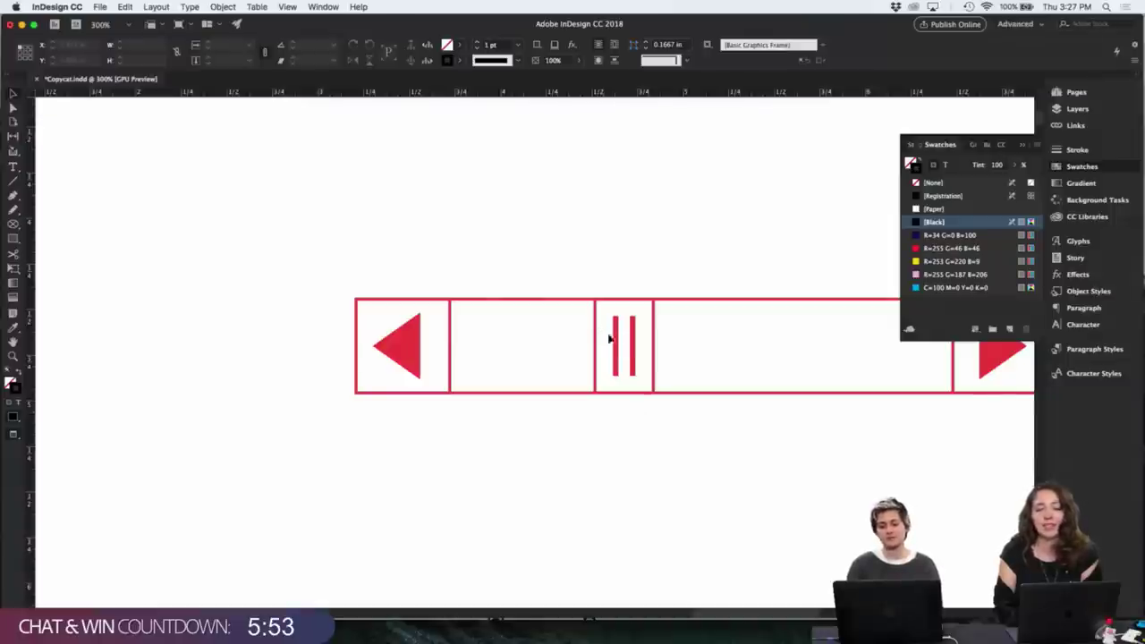
- Give the two red pause bars rounded ends in the stroke settings
left_click_drag(610, 336, 642, 358)
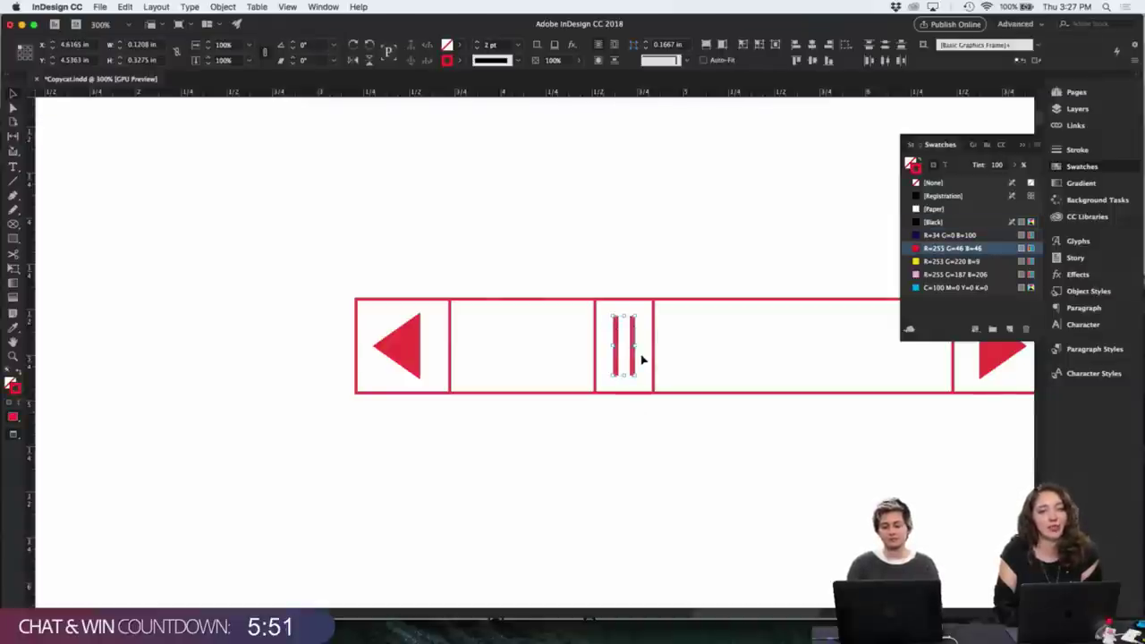
left_click(1072, 153)
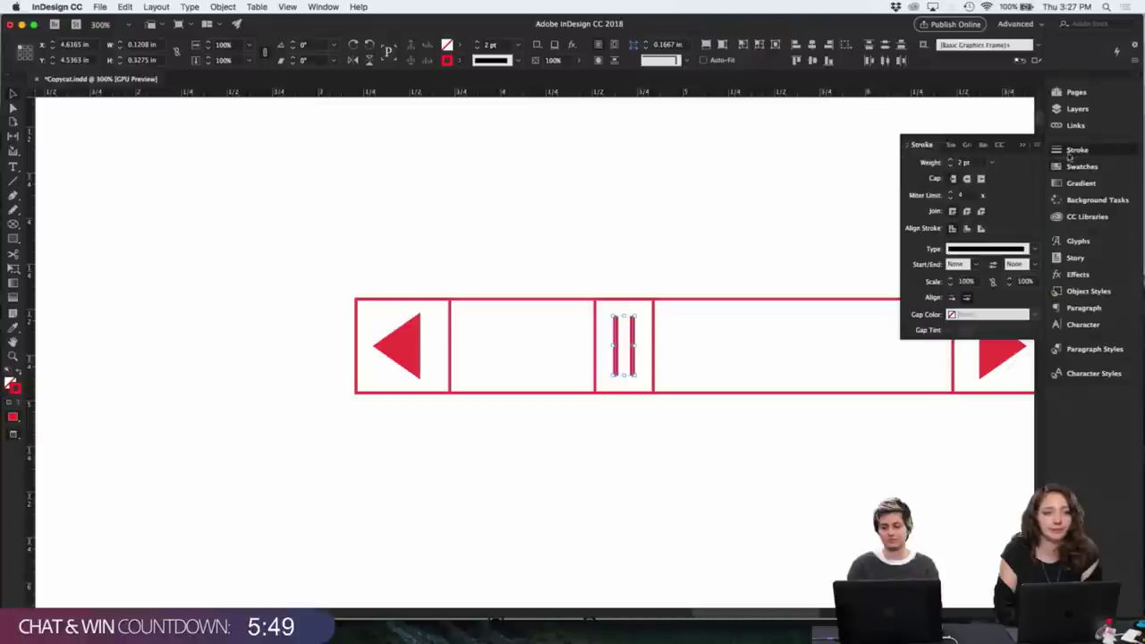
left_click(968, 179)
left_click(784, 221)
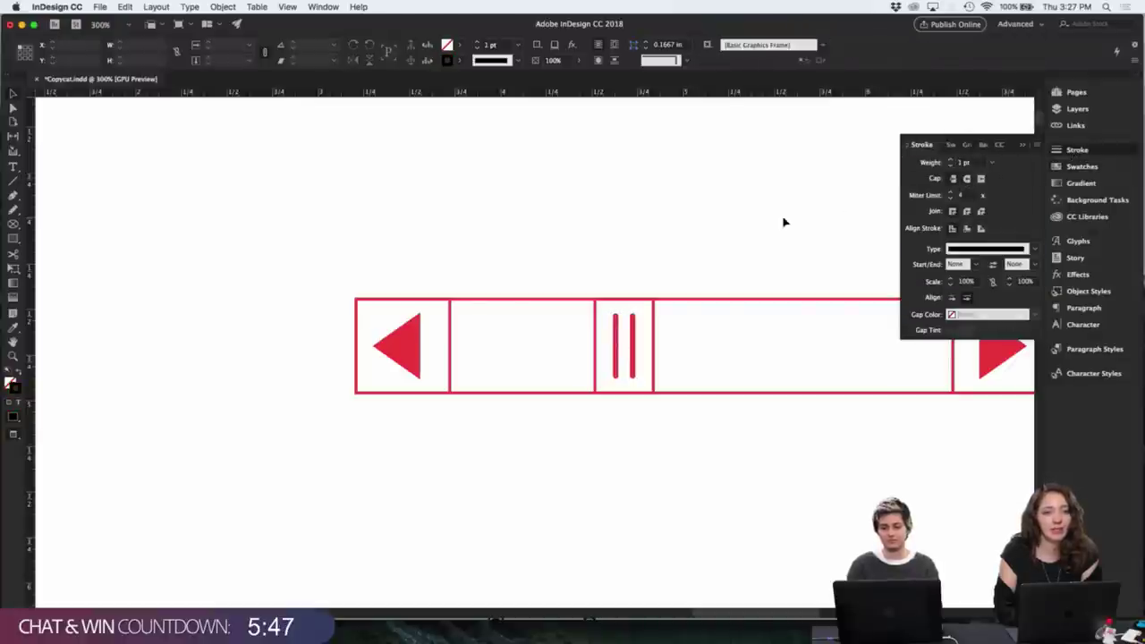
- Zoom out to the whole page and cut the red arrow bar with Cmd+X
key("super+1")
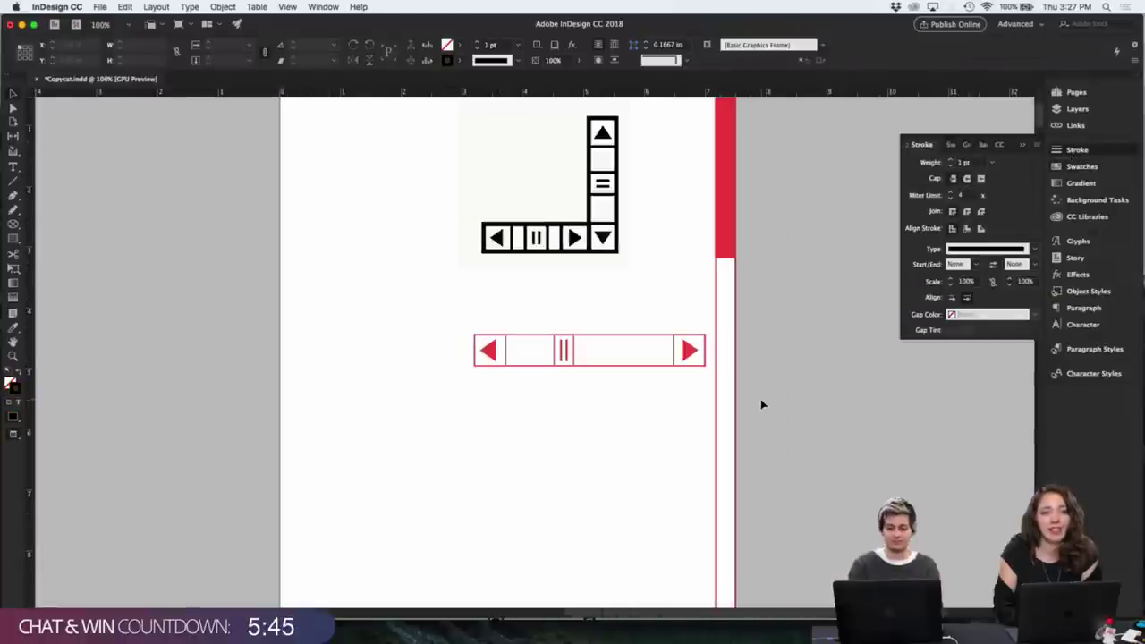
left_click_drag(437, 329, 715, 397)
key("super+x")
- Scroll down through the spreads until the Puns spread fills the window
scroll(652, 417, "up", 2)
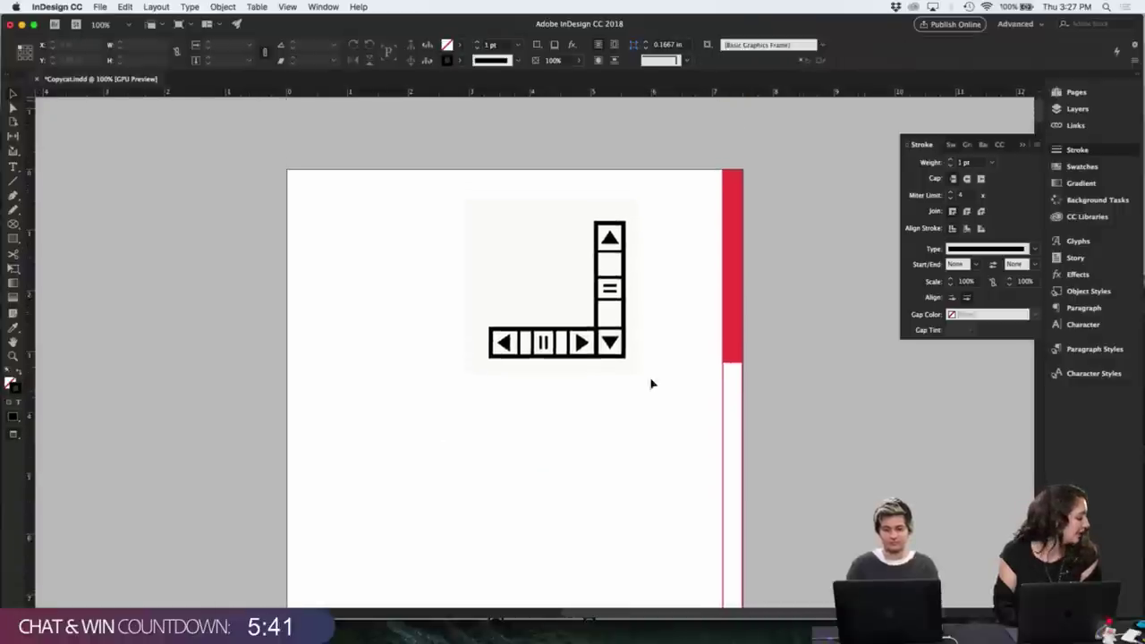
left_click(632, 302)
key("super+x")
scroll(537, 402, "down", 3)
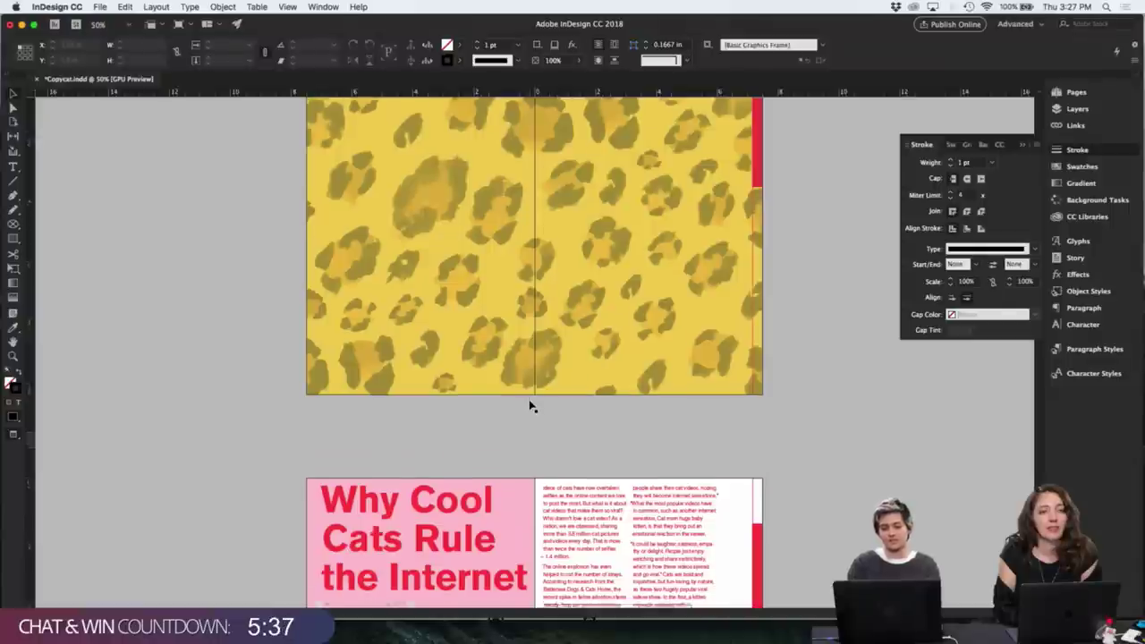
scroll(530, 407, "down", 10)
scroll(530, 406, "down", 3)
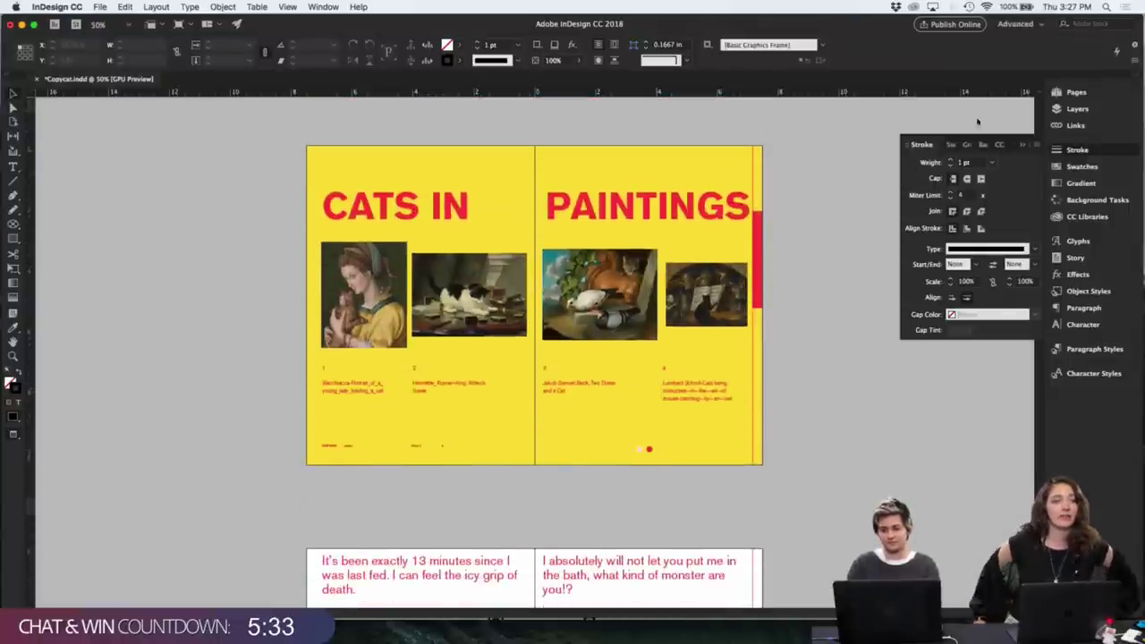
scroll(737, 340, "down", 12)
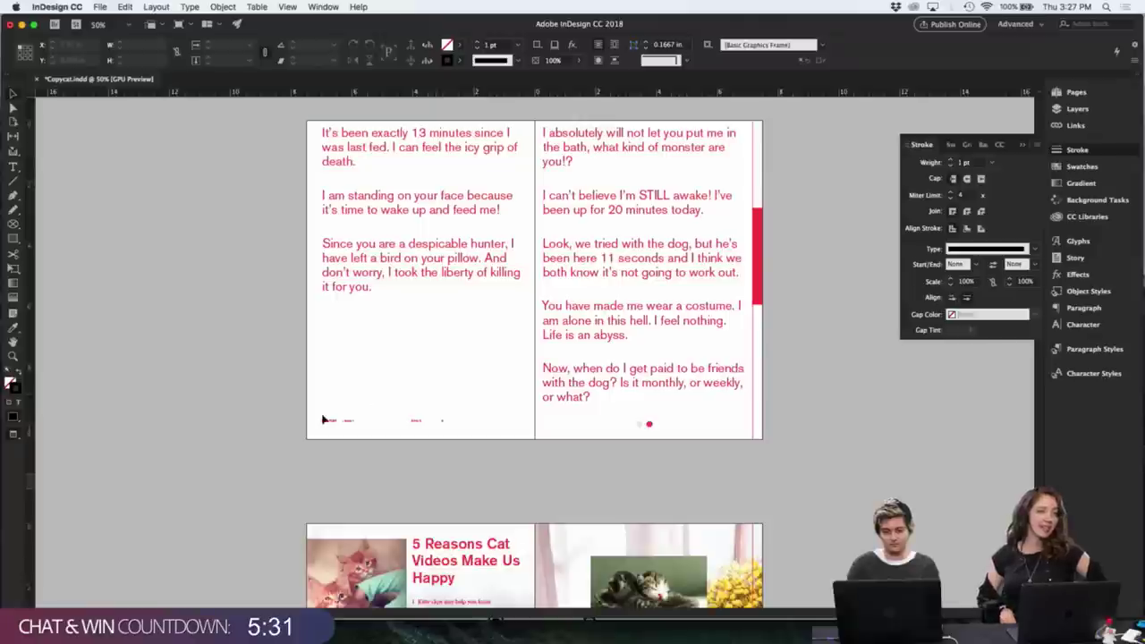
scroll(436, 478, "down", 11)
scroll(437, 486, "down", 9)
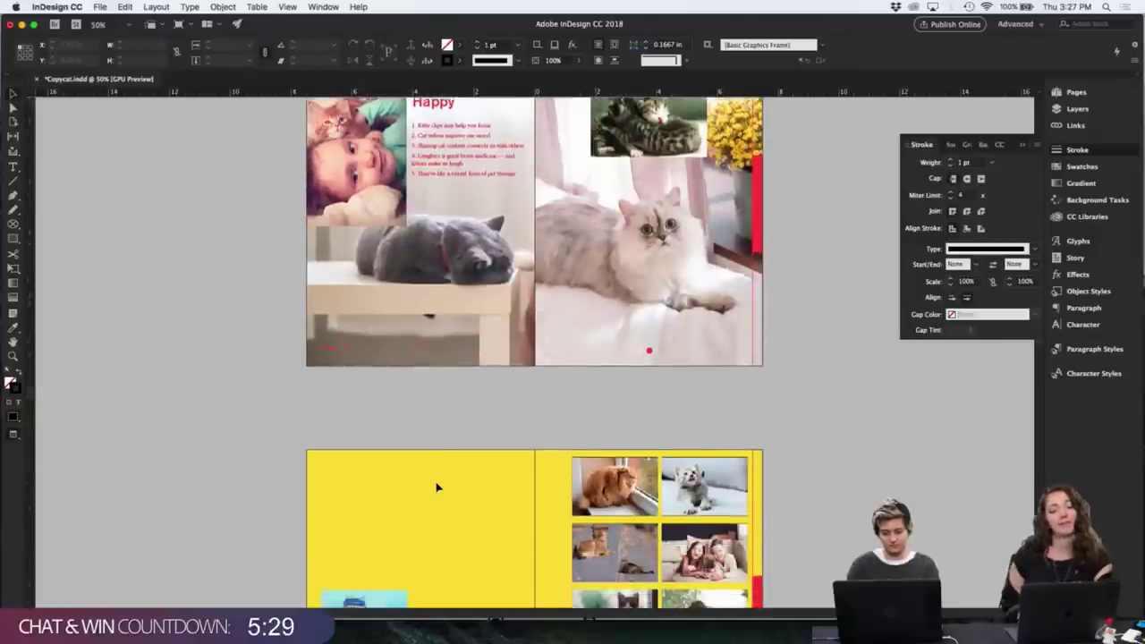
scroll(436, 487, "down", 7)
scroll(436, 487, "down", 5)
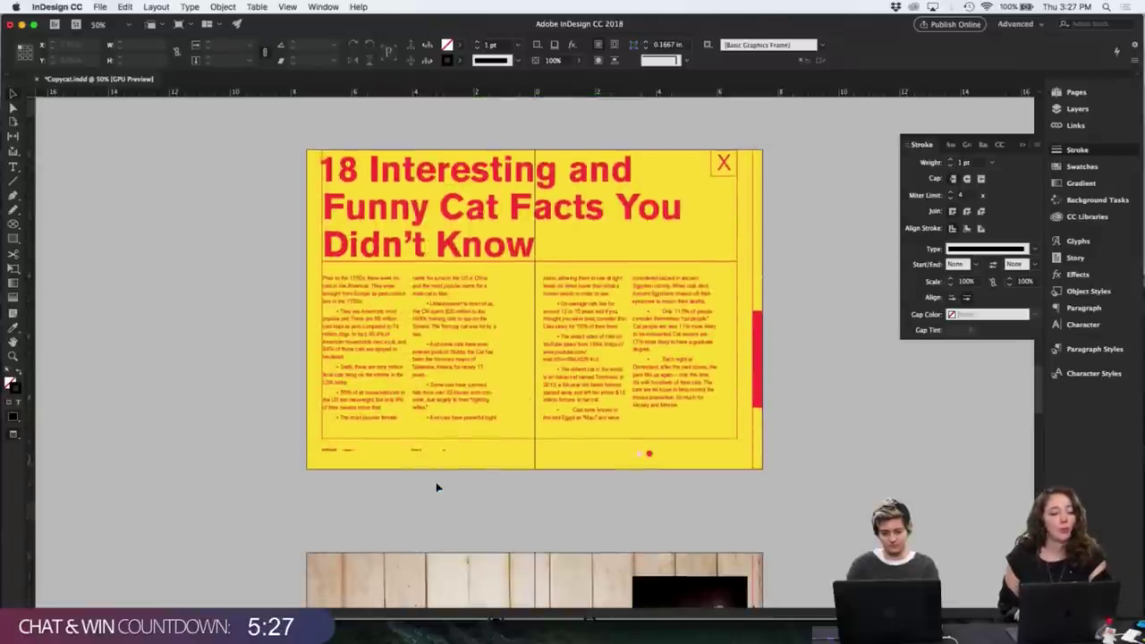
scroll(437, 486, "down", 19)
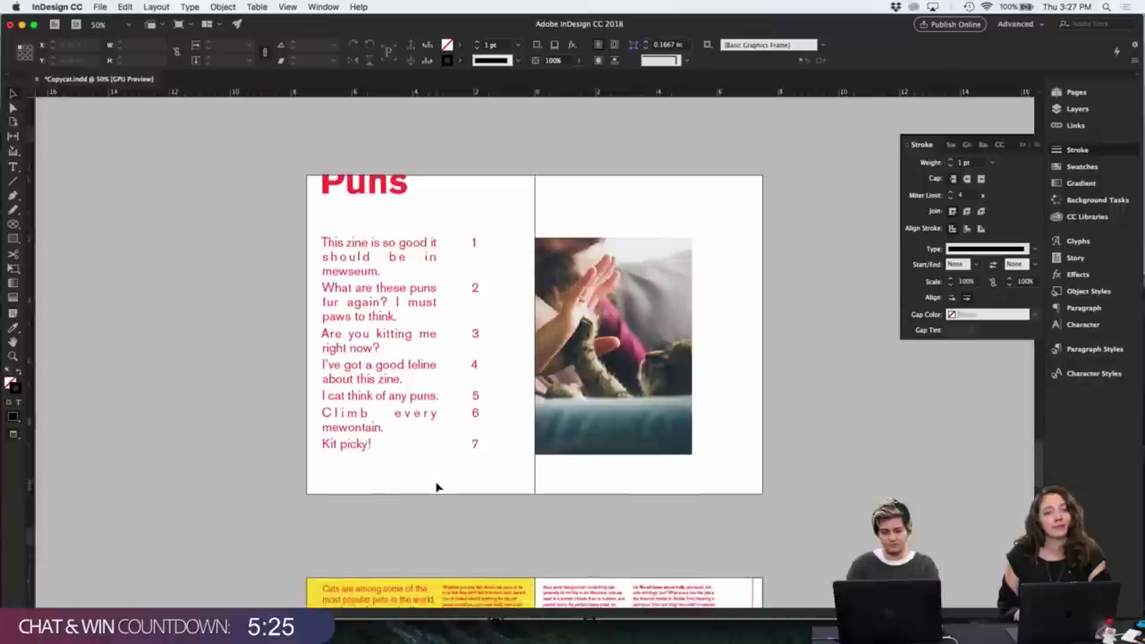
- Place the pasted arrow bar at the Puns page's bottom-left corner
left_click(498, 334)
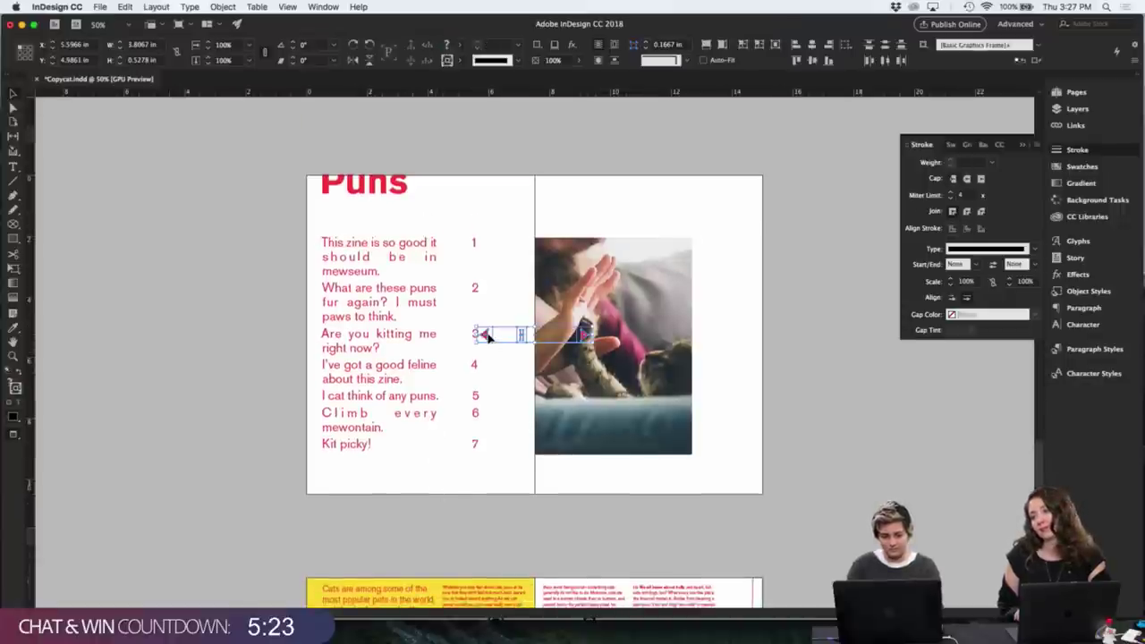
left_click_drag(505, 335, 332, 478)
key("super+equal")
key("super+equal")
key("super+equal")
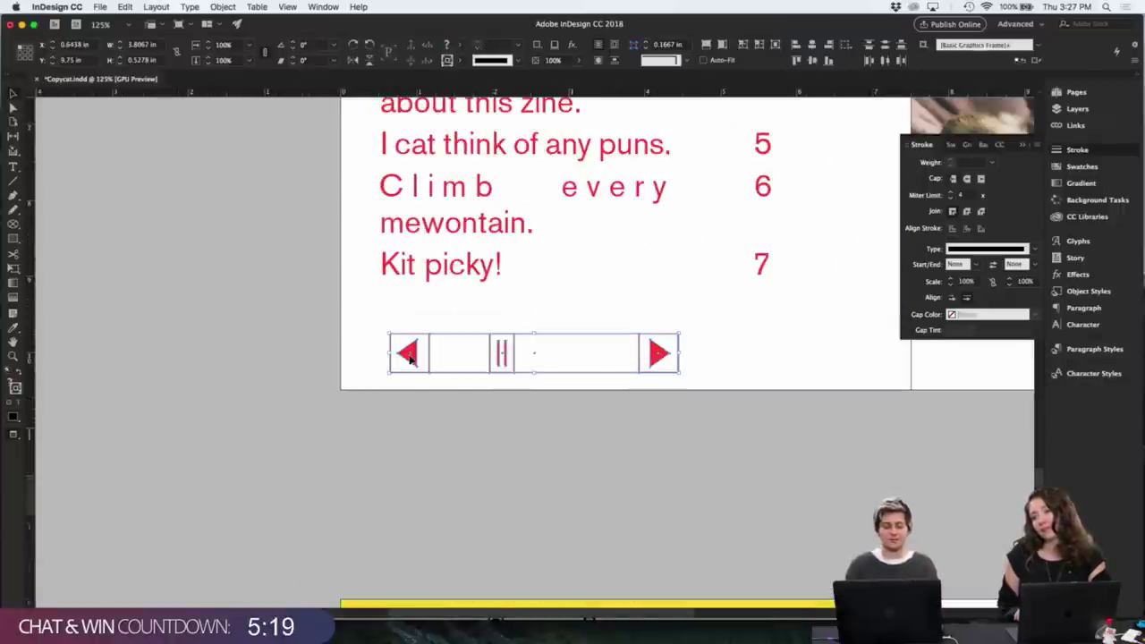
left_click_drag(410, 358, 360, 375)
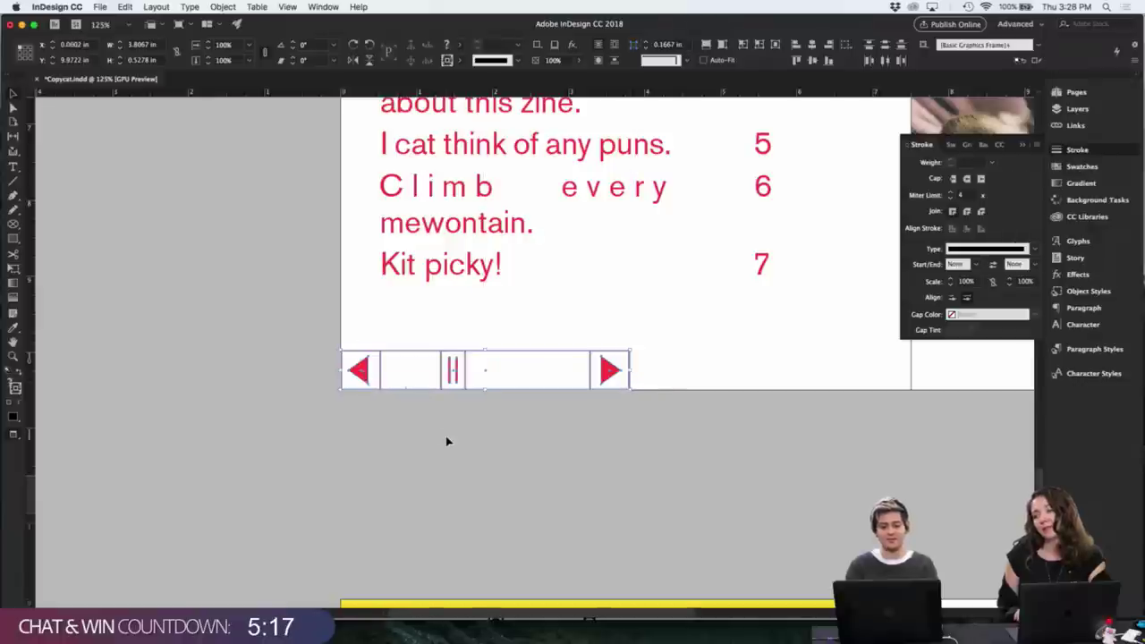
left_click(447, 439)
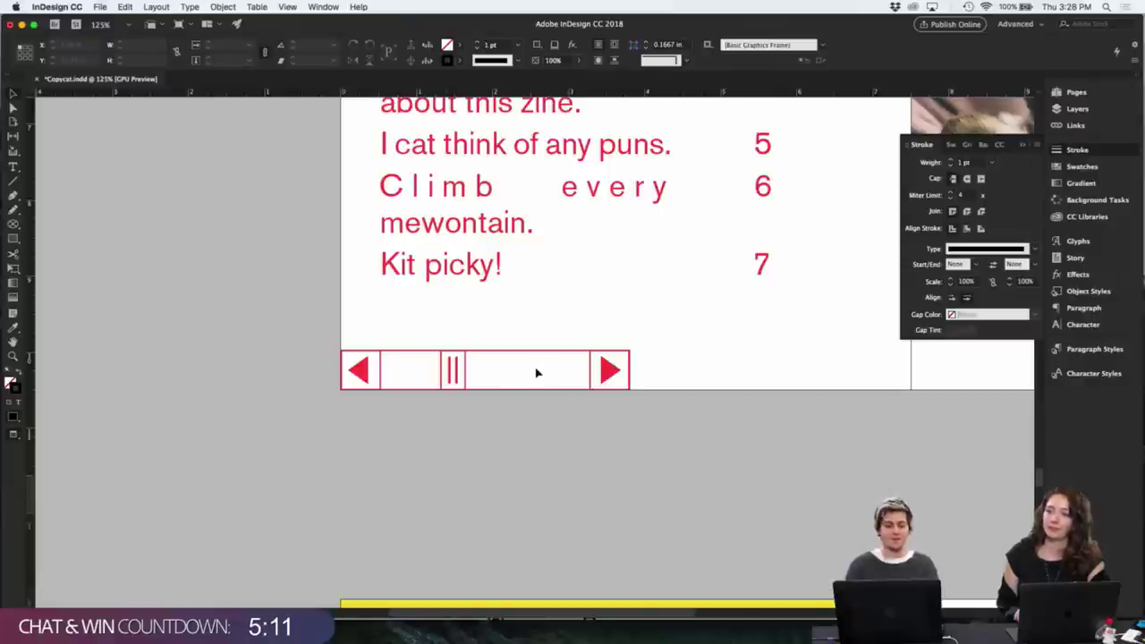
- Move the right arrow to the page's right edge and stretch the bar to meet it
left_click(607, 377)
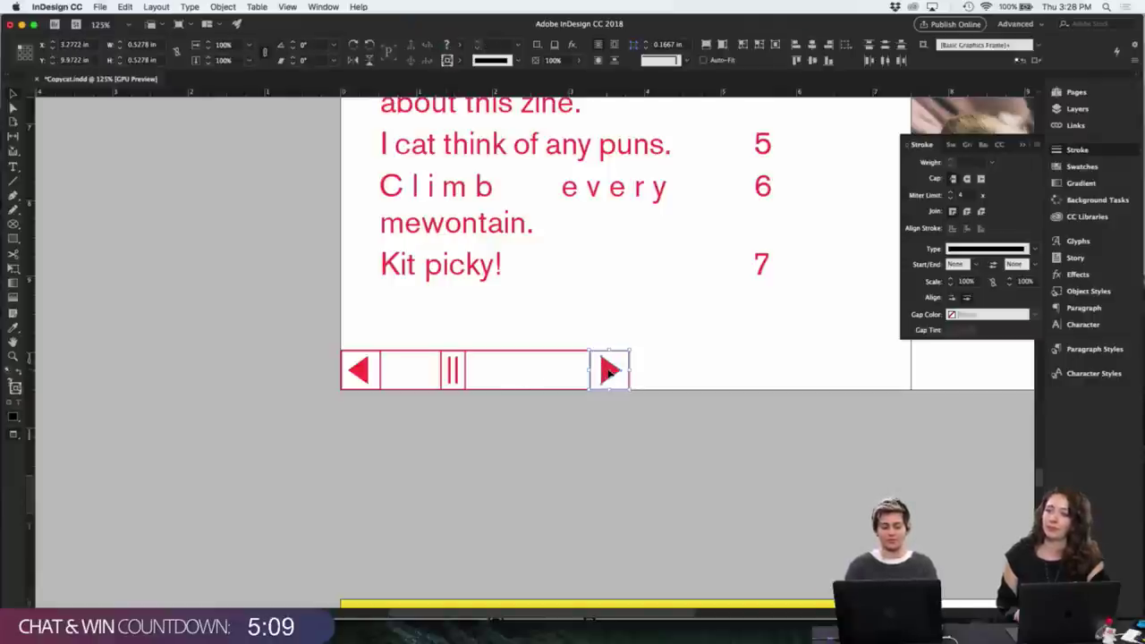
left_click_drag(607, 377, 896, 405)
left_click(841, 458)
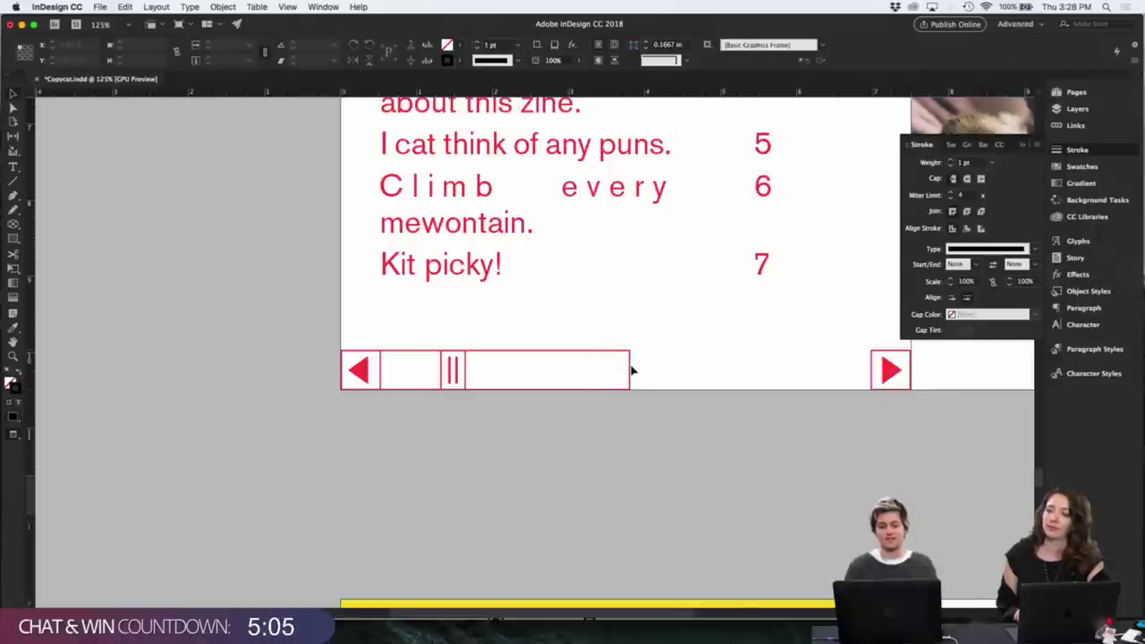
left_click(631, 371)
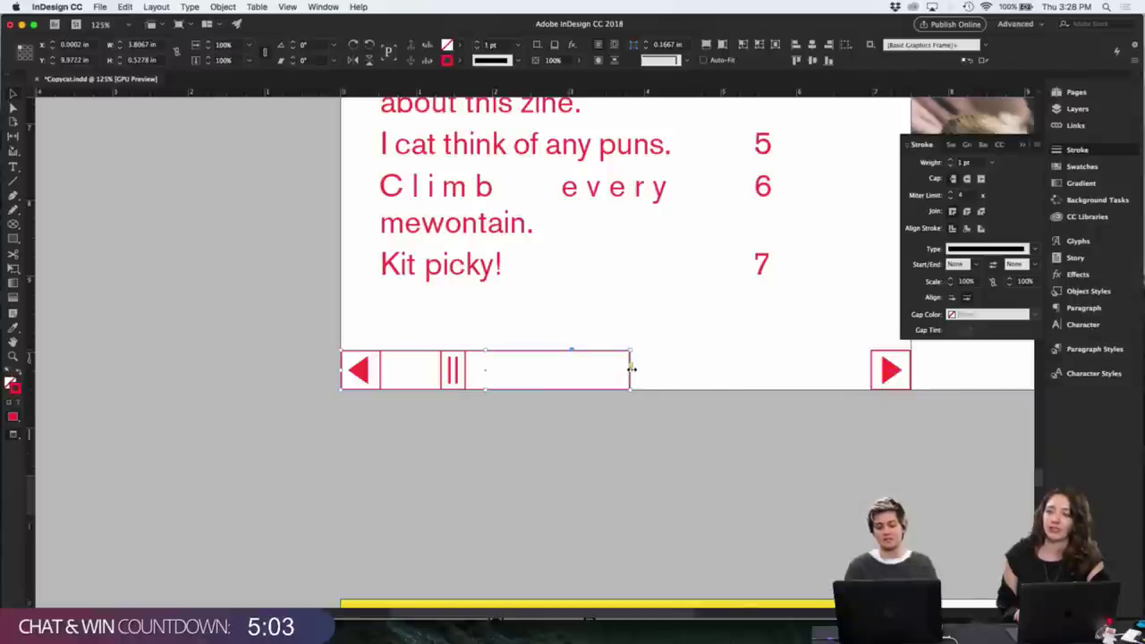
left_click_drag(631, 370, 911, 366)
left_click(877, 437)
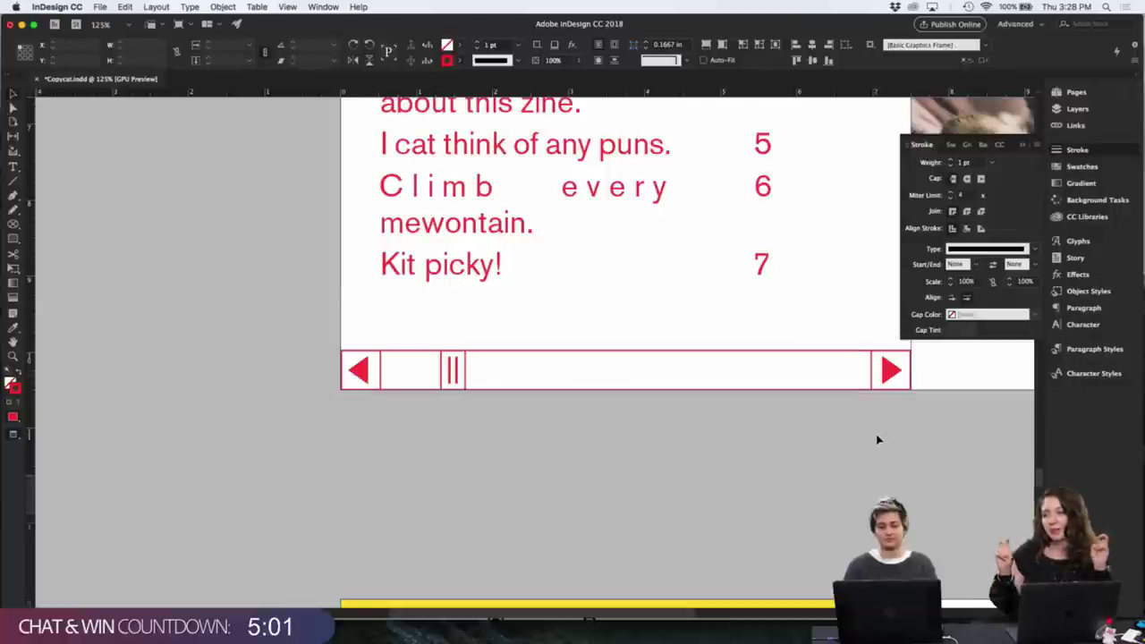
- Try moving the pause icon further right along the bar, then undo it
key("super+minus")
key("super+minus")
key("super+minus")
key("super+minus")
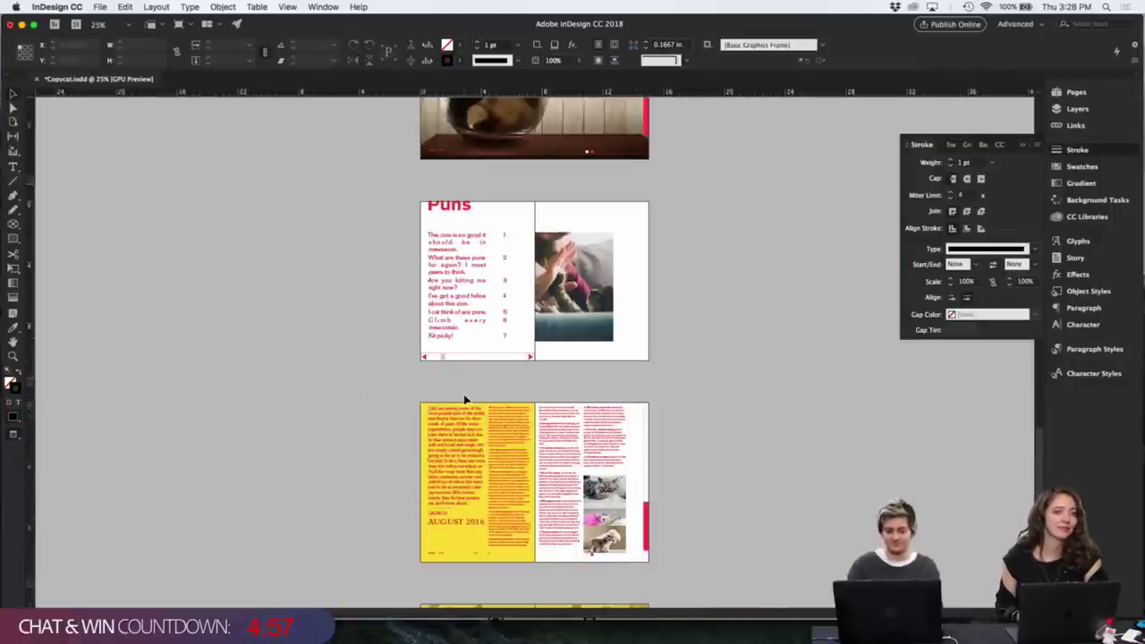
key("super+equal")
key("super+equal")
scroll(465, 402, "down", 1)
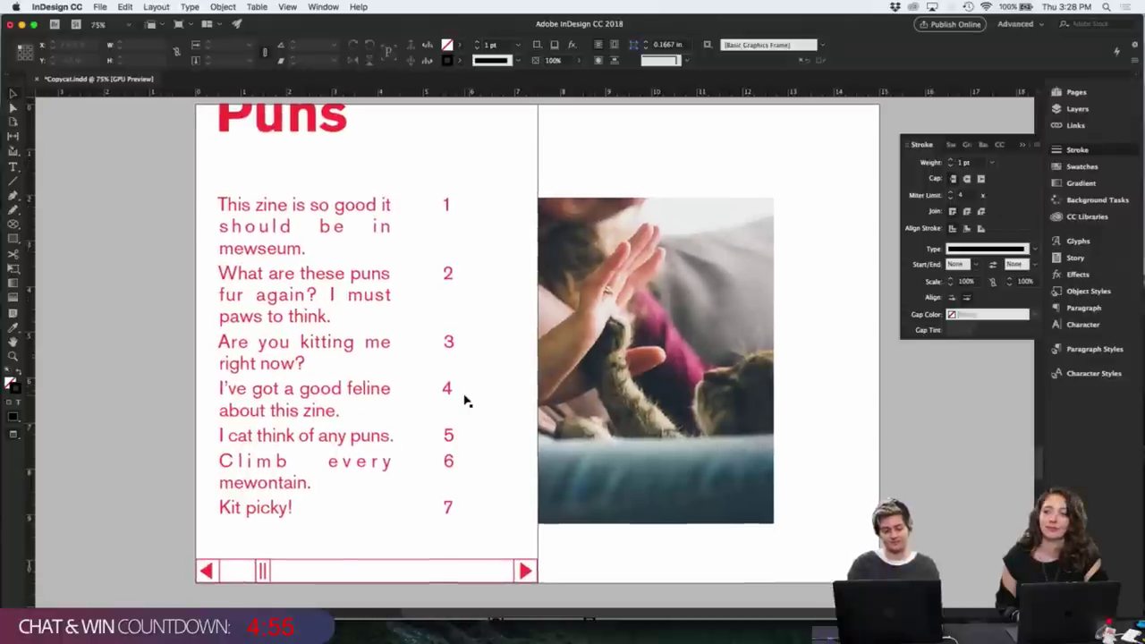
left_click(280, 575)
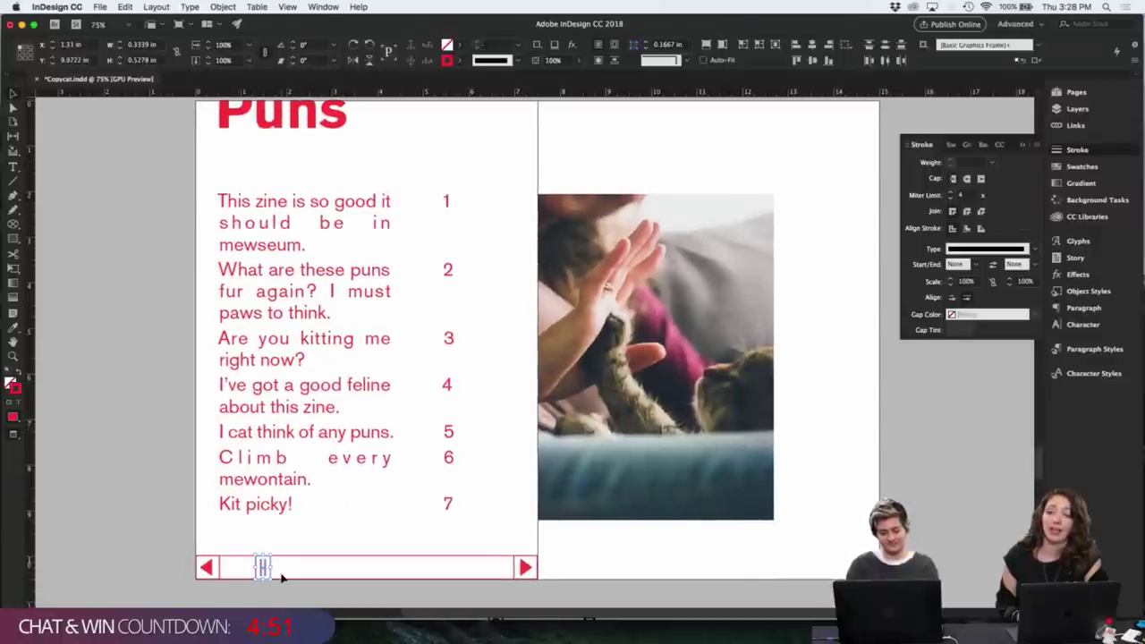
left_click(128, 465)
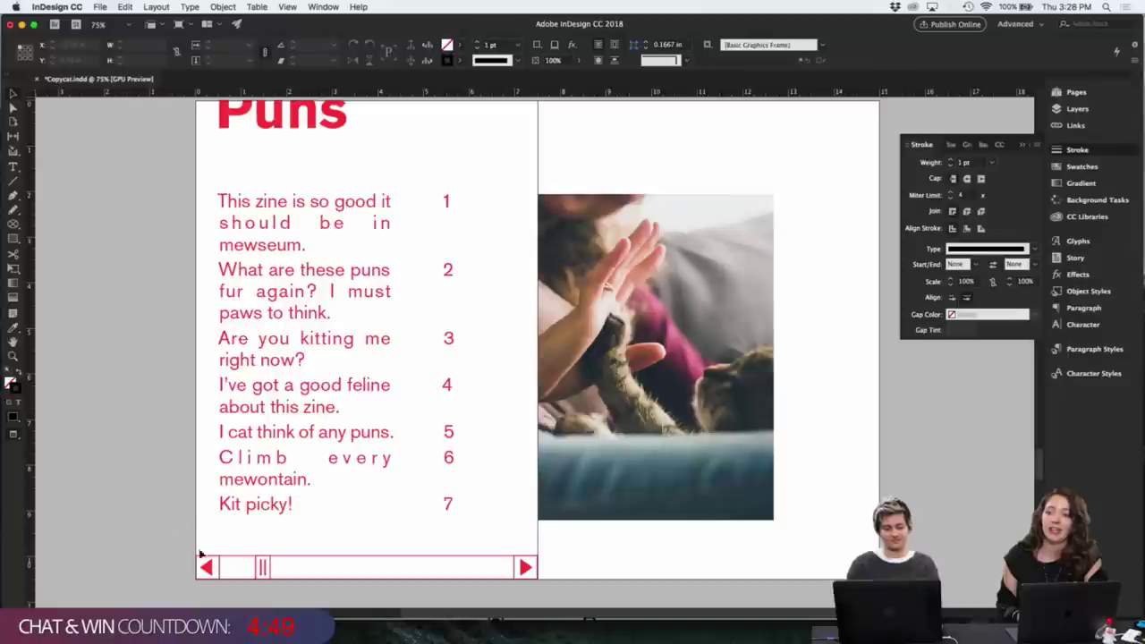
left_click_drag(254, 572, 466, 579)
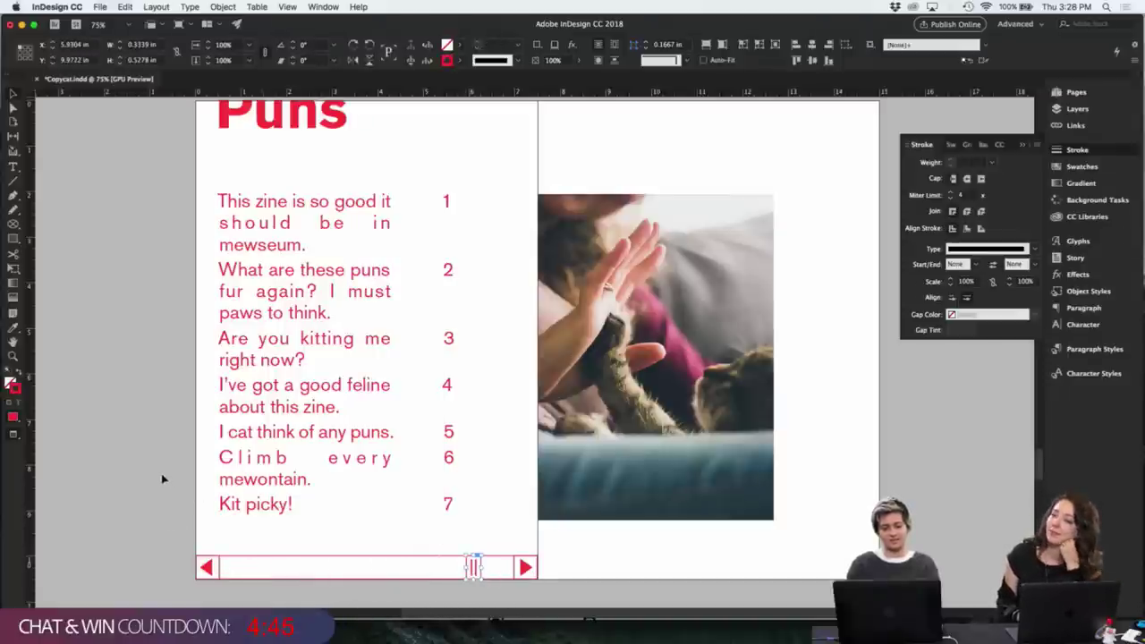
left_click(161, 474)
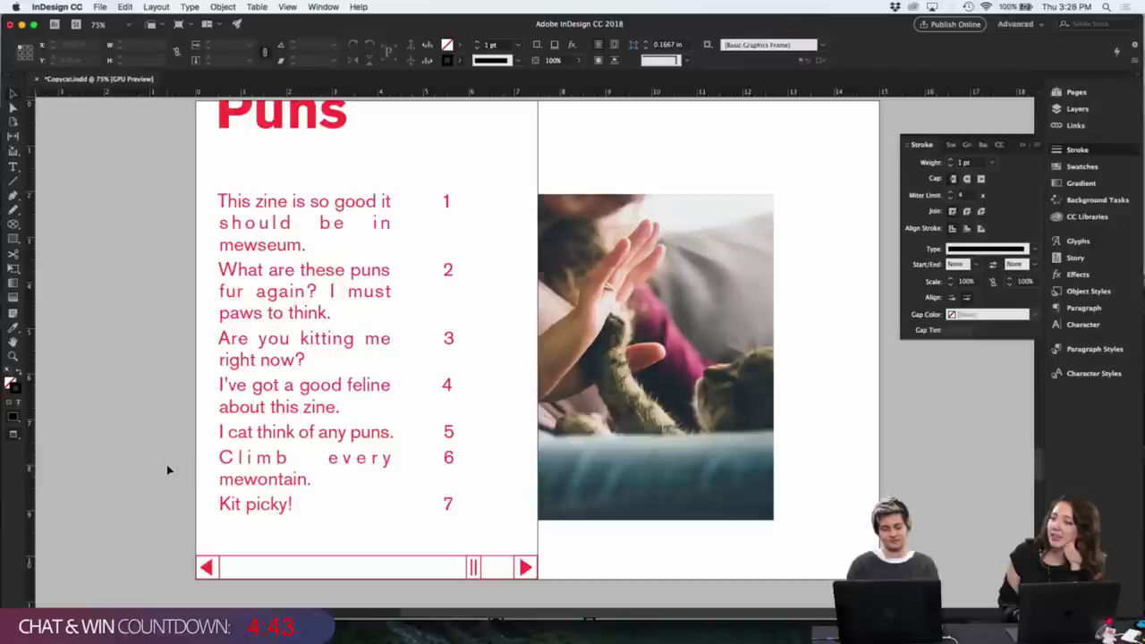
key("super+z")
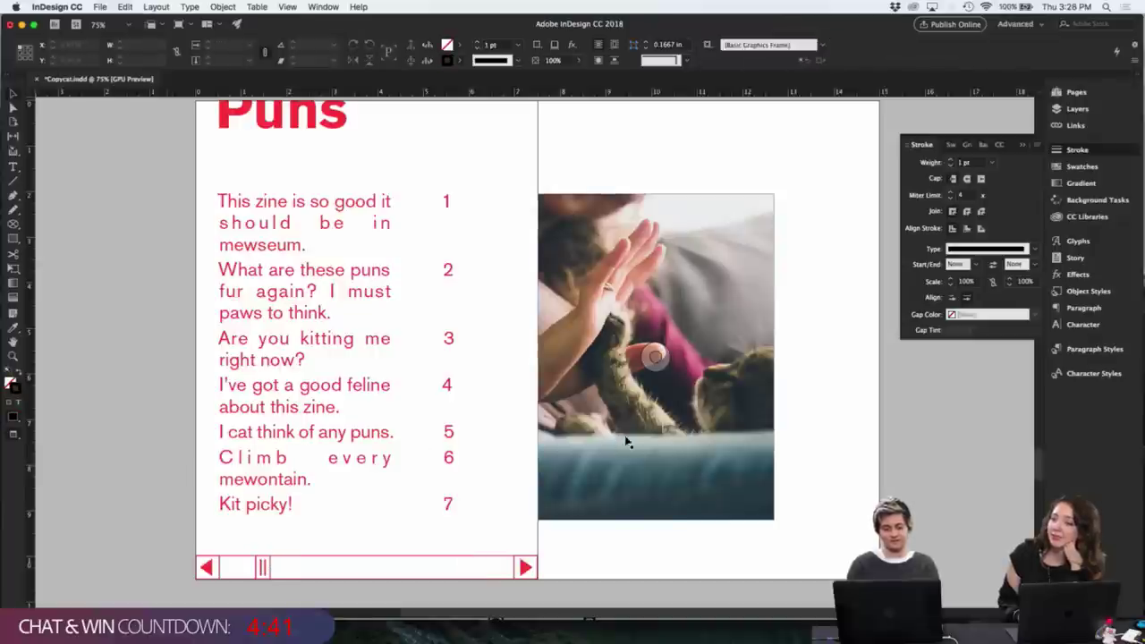
- Stretch the bar group across the whole spread and move the right arrow to its far edge
scroll(698, 422, "down", 1)
key("super+minus")
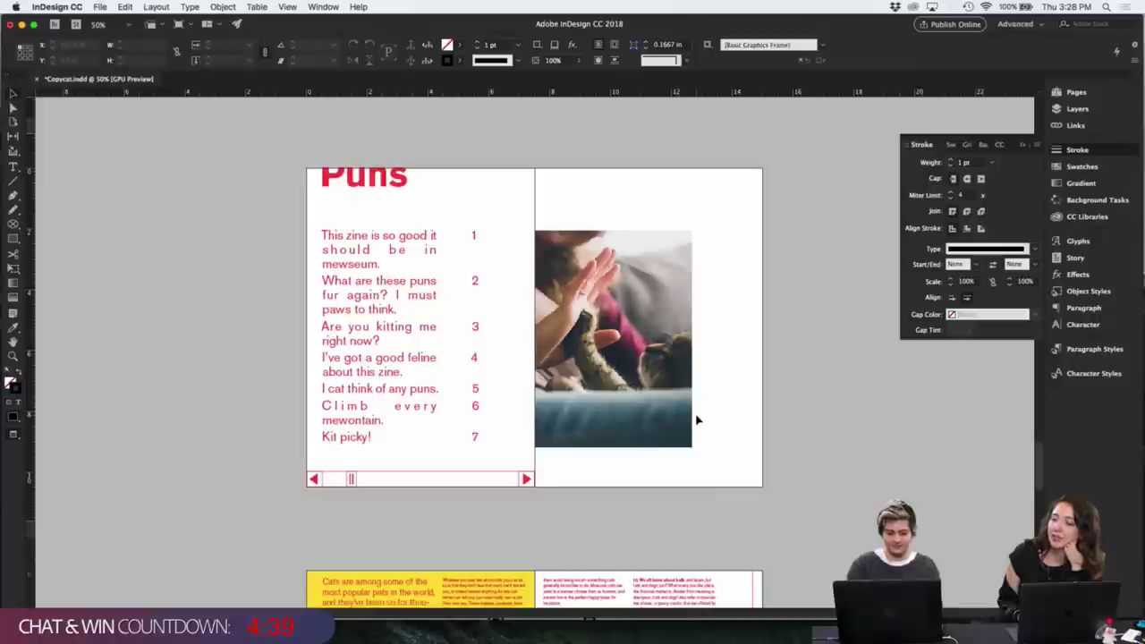
key("super+equal")
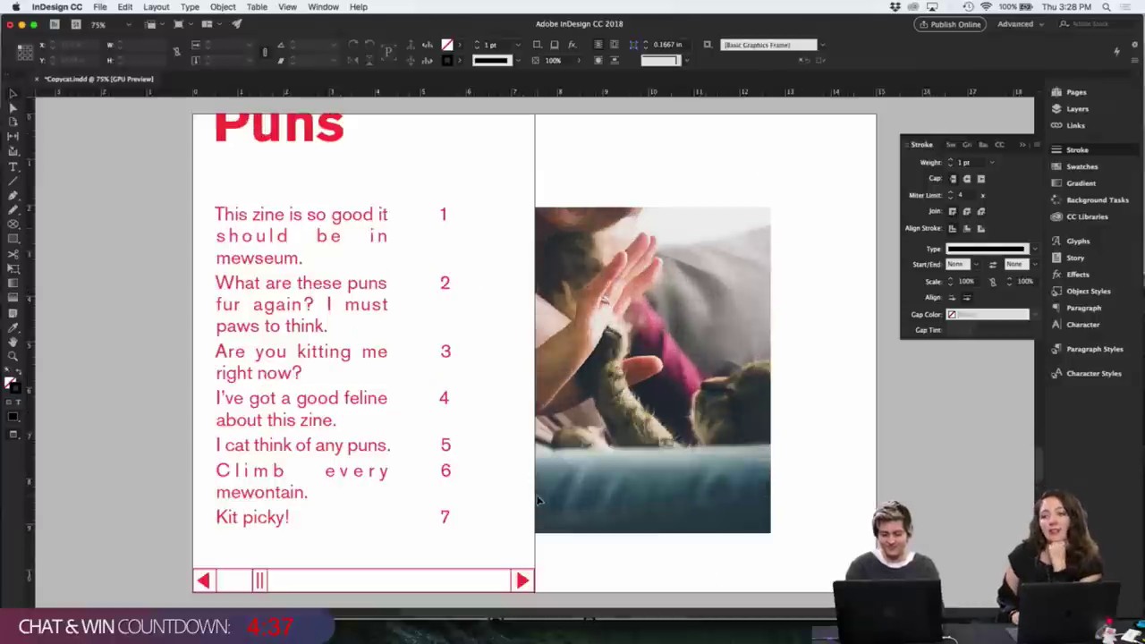
scroll(537, 498, "down", 2)
left_click(508, 519)
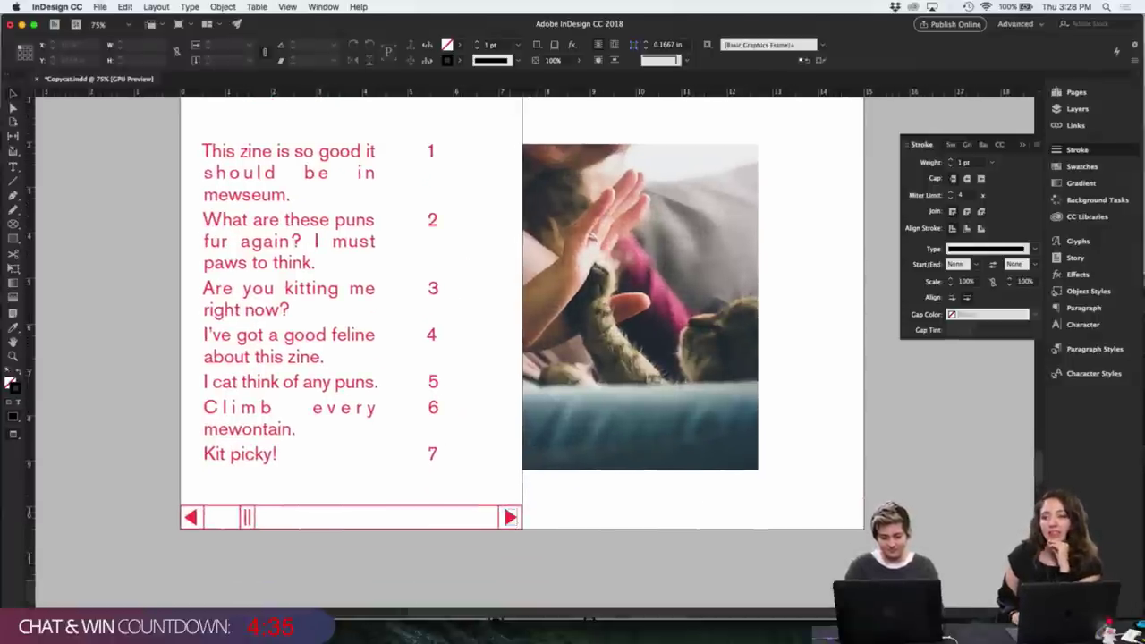
left_click(486, 515)
left_click_drag(522, 517, 863, 517)
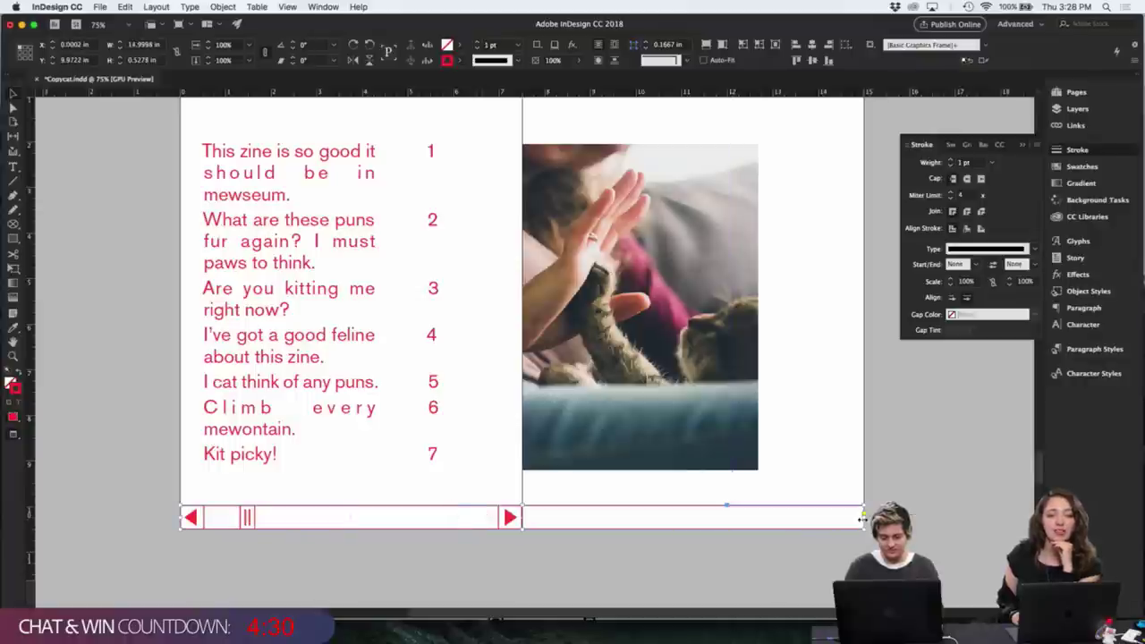
double_click(506, 517)
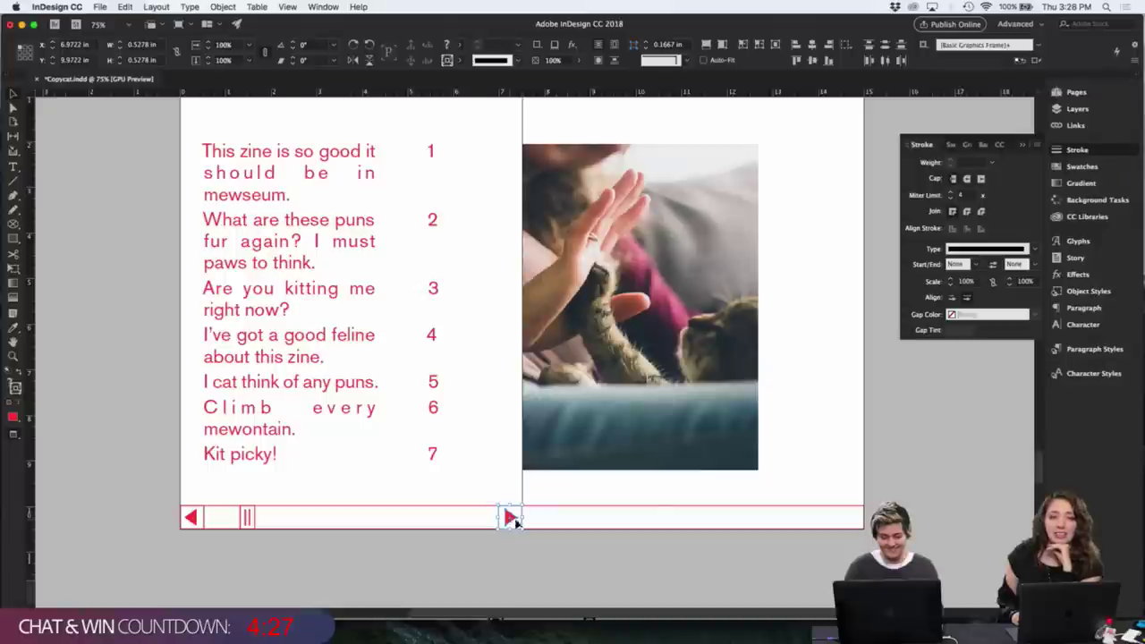
left_click_drag(507, 517, 852, 549)
left_click(852, 549)
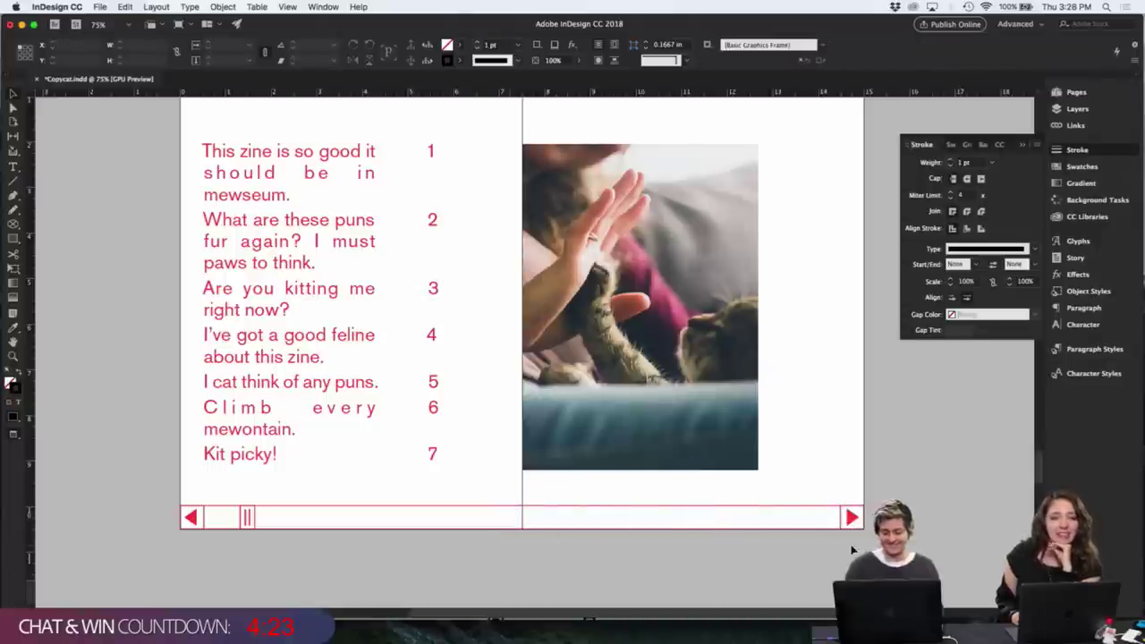
key("super+minus")
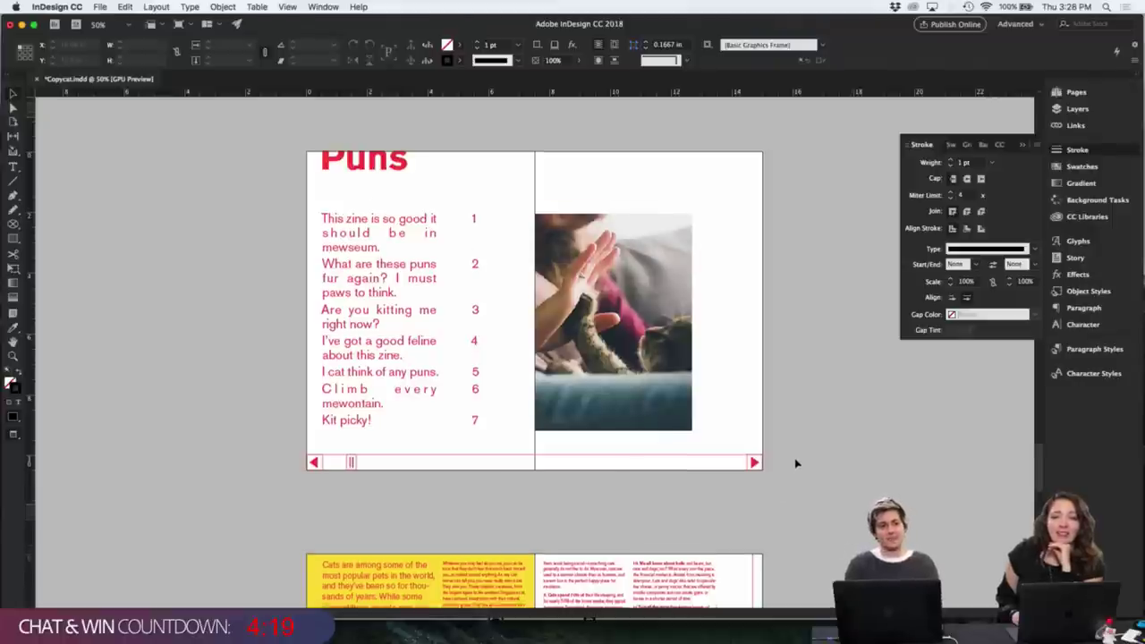
- Scroll to the leopard spread and delete the leopard-print image
scroll(793, 467, "down", 8)
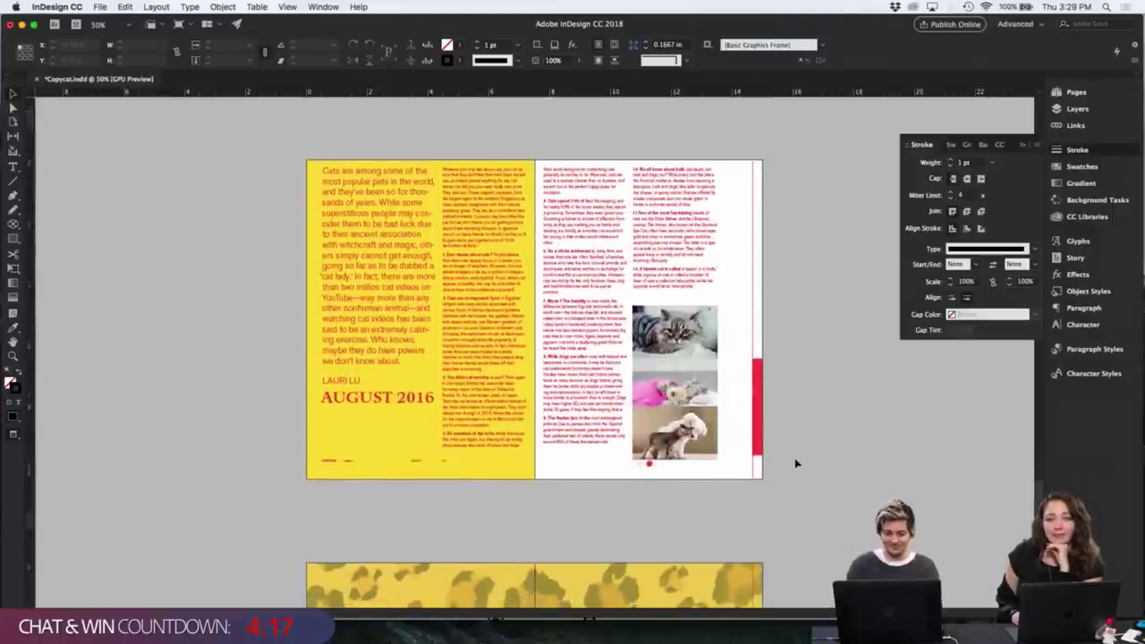
scroll(796, 463, "down", 6)
scroll(796, 464, "up", 9)
scroll(796, 464, "down", 20)
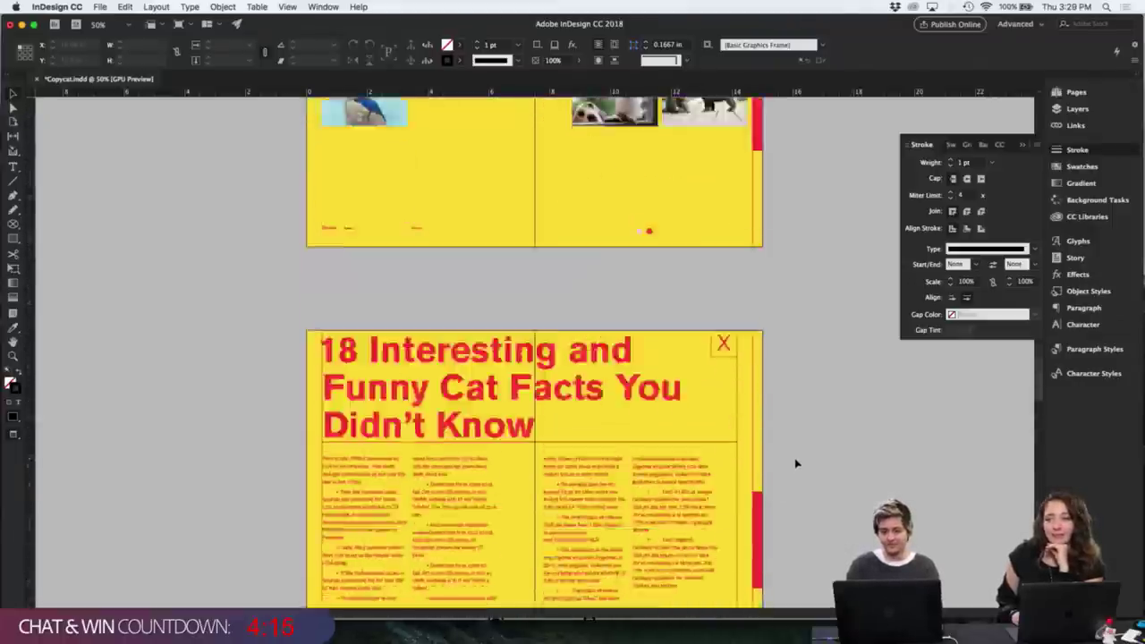
scroll(797, 463, "down", 6)
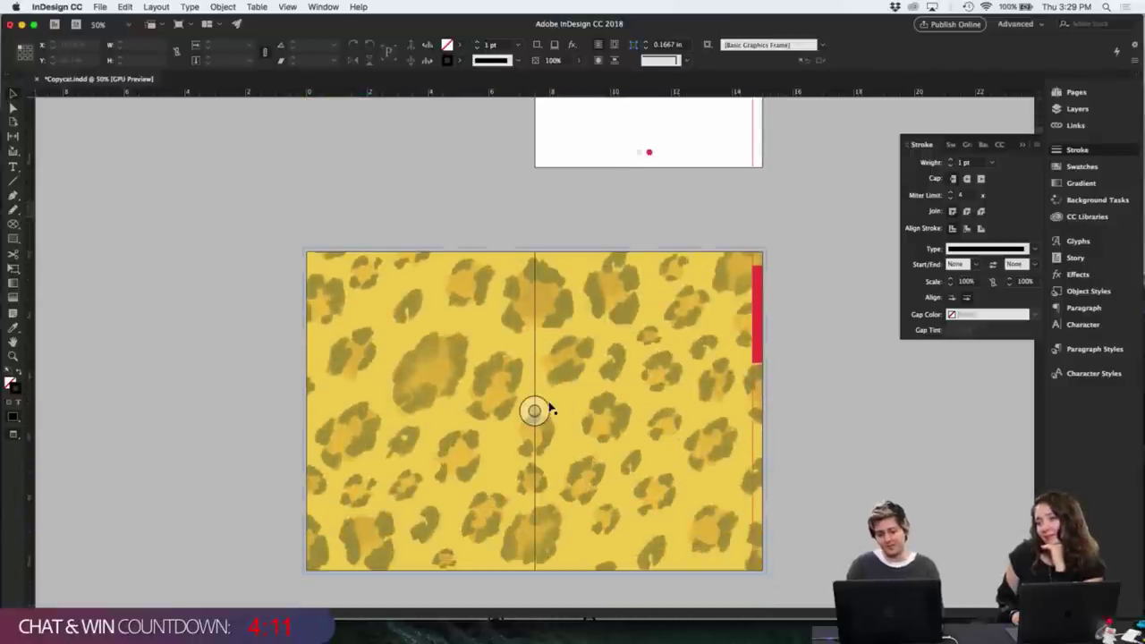
mouse_move(256, 330)
left_mouse_down()
mouse_move(325, 342)
mouse_move(253, 317)
left_mouse_up()
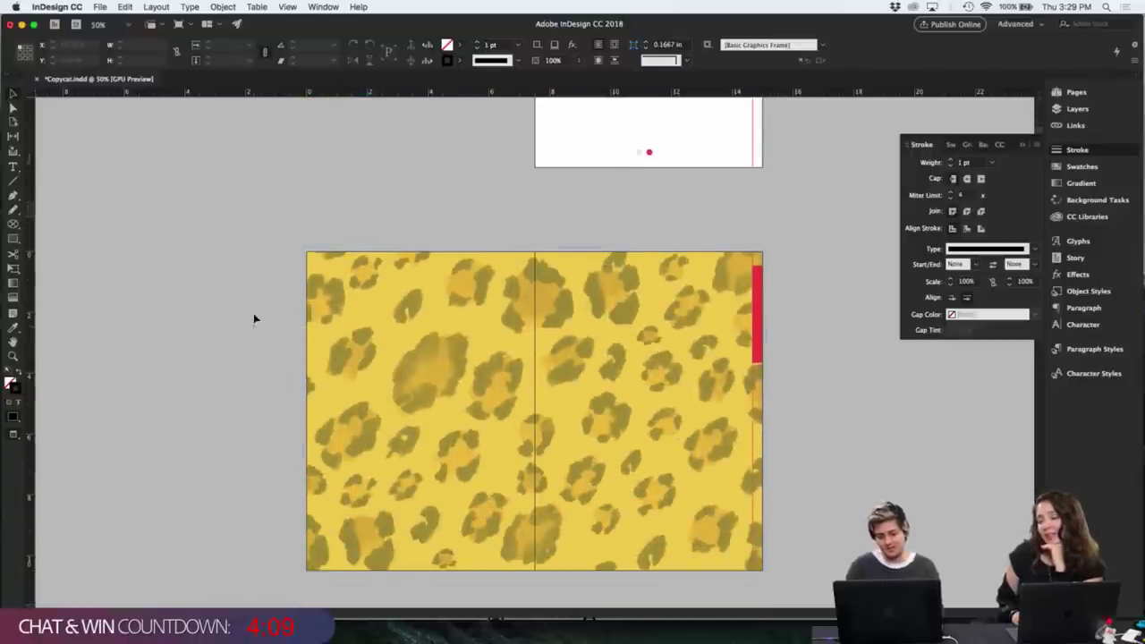
left_click(366, 328)
key("Delete")
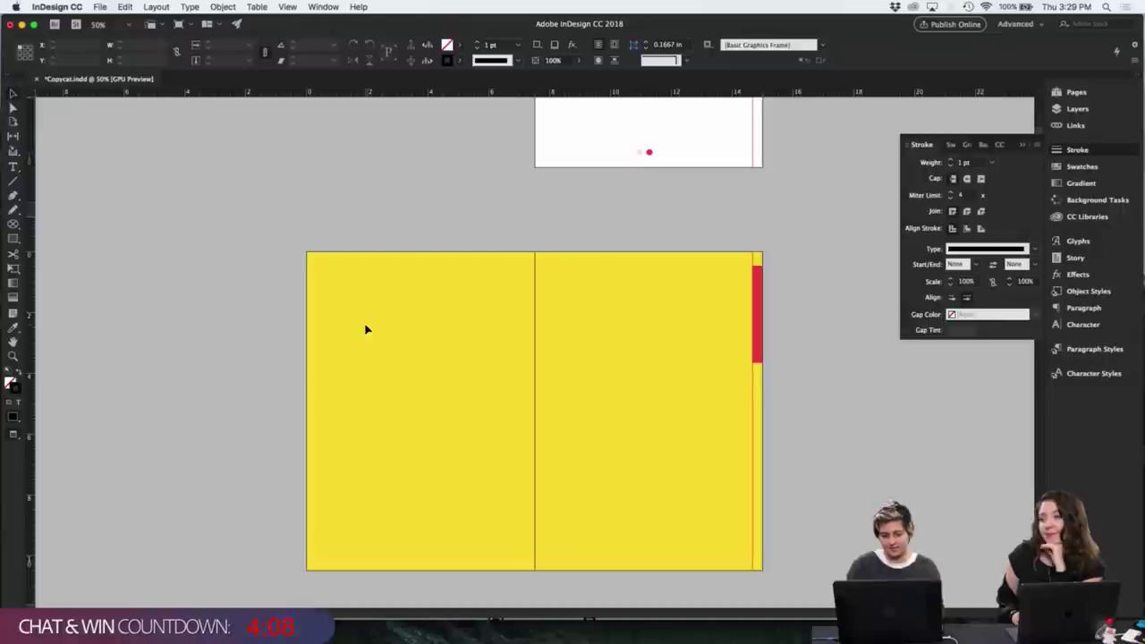
- Delete the yellow background frame and bring up the Place dialog with Cmd+D
left_click(457, 343)
key("Delete")
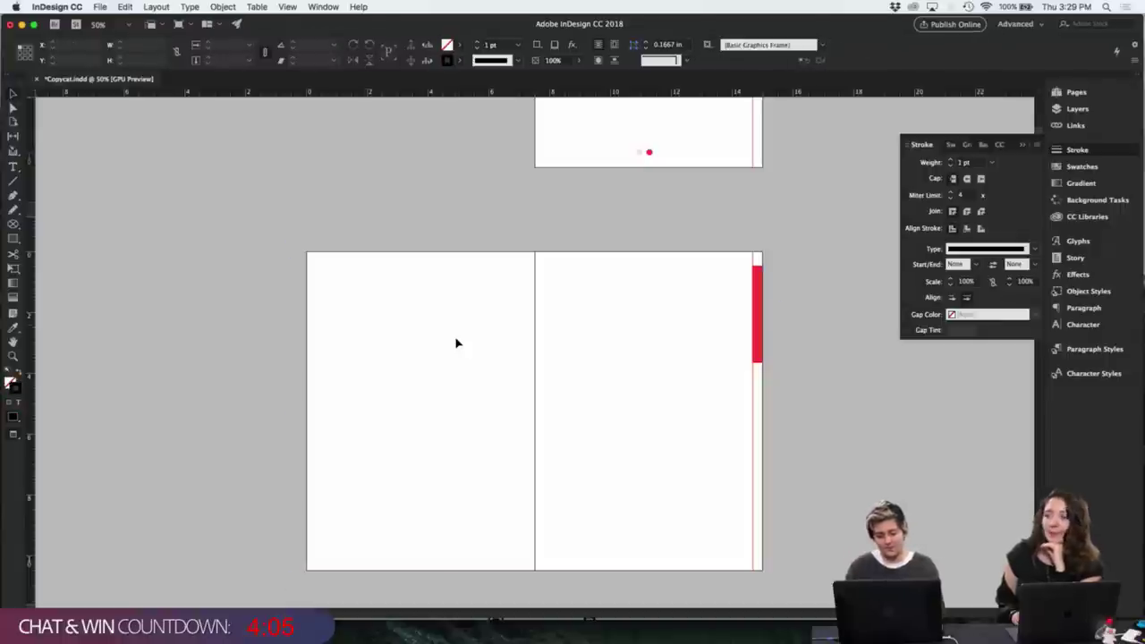
key("super+d")
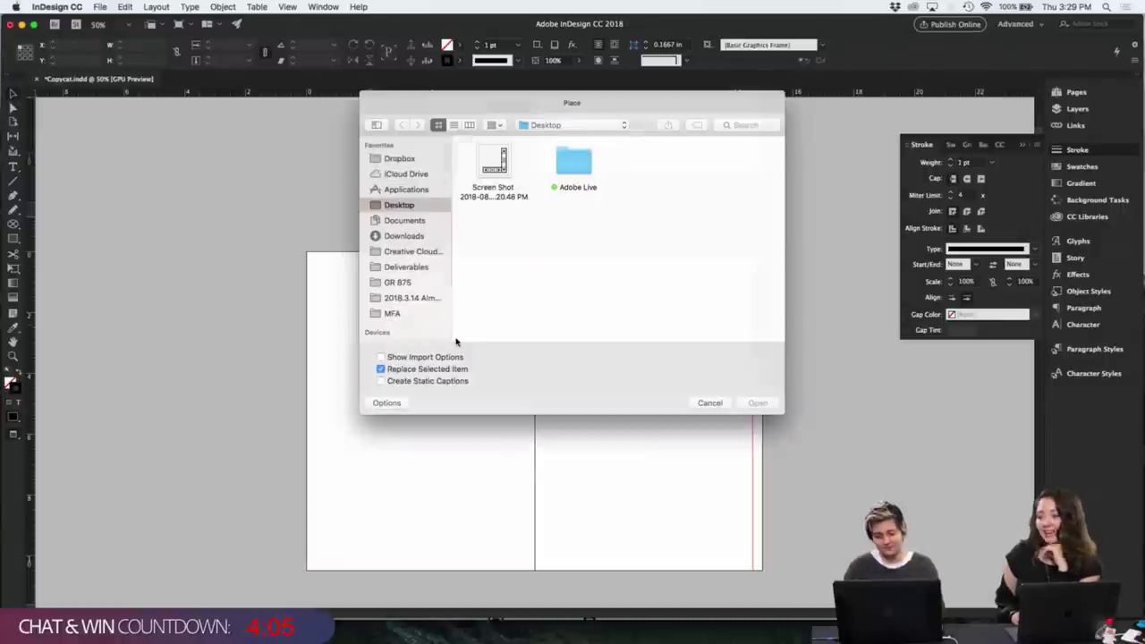
- Place thumbnail.jpeg from the Adobe Live folder across the top half of the spread
double_click(586, 158)
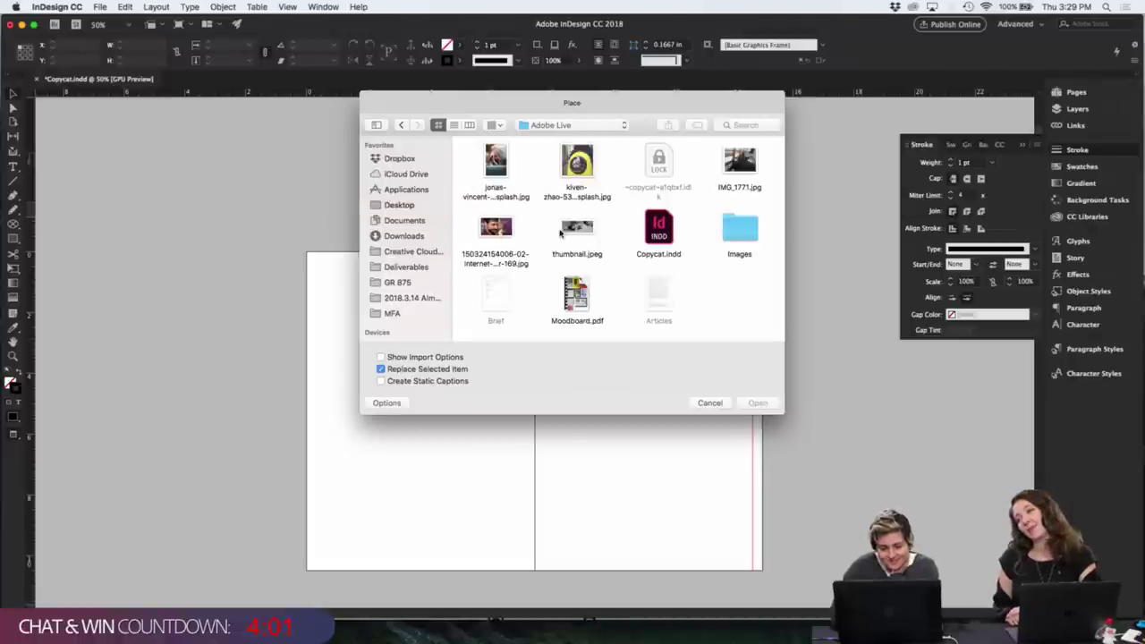
left_click(562, 231)
key("space")
key("space")
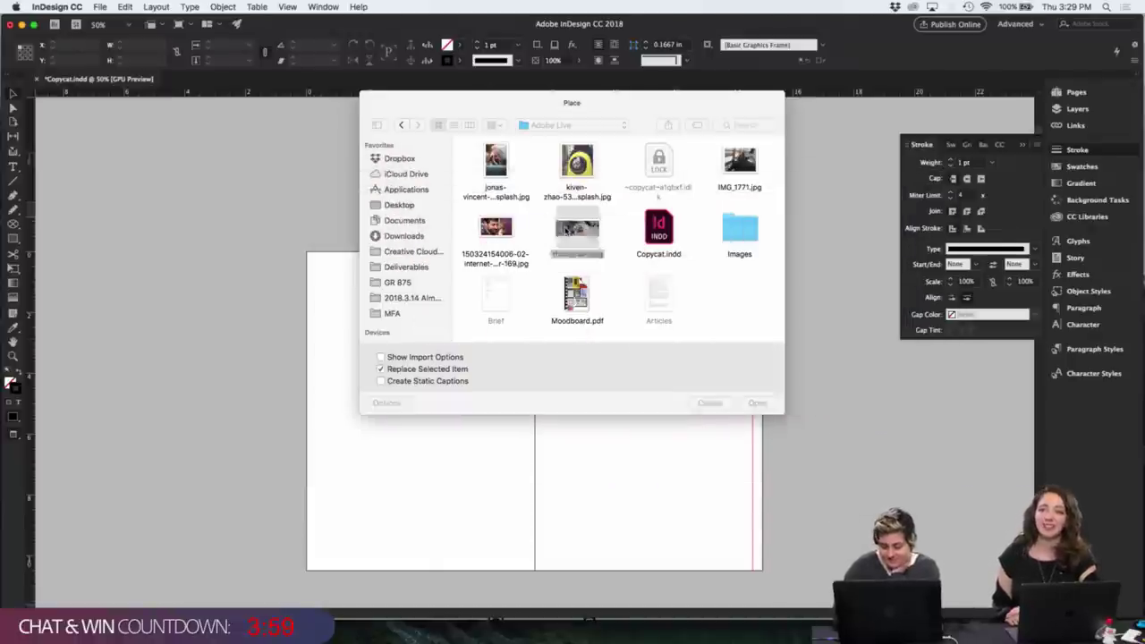
double_click(566, 231)
left_click_drag(518, 345, 768, 306)
- Duplicate the cat photo into the bottom half of the spread
key("w")
left_click(811, 316)
key("w")
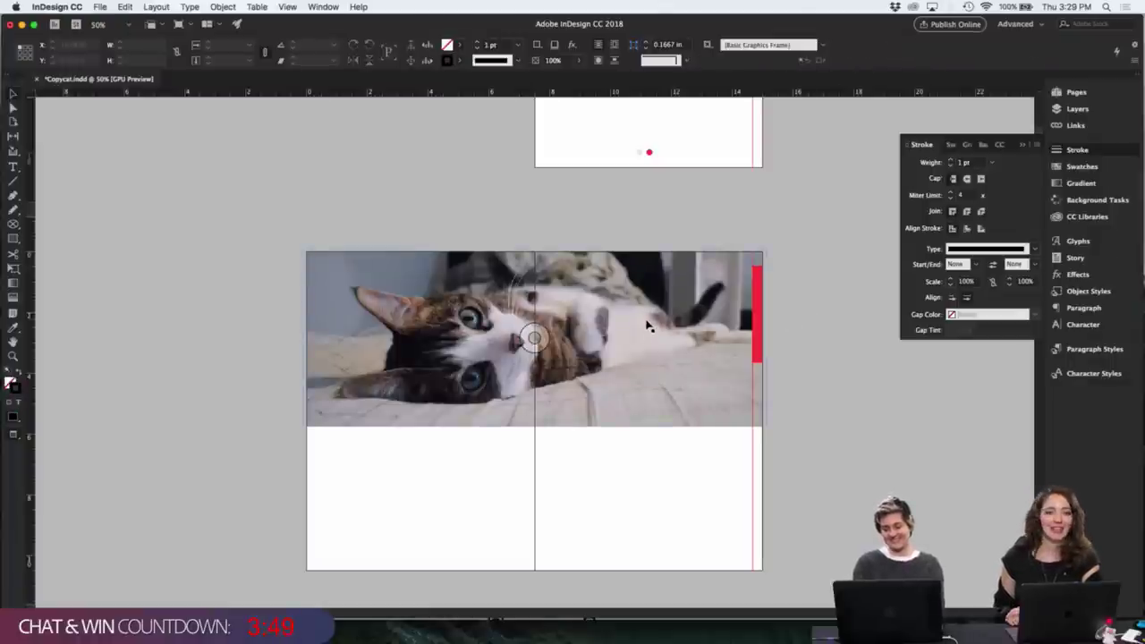
left_click_drag(647, 324, 672, 480)
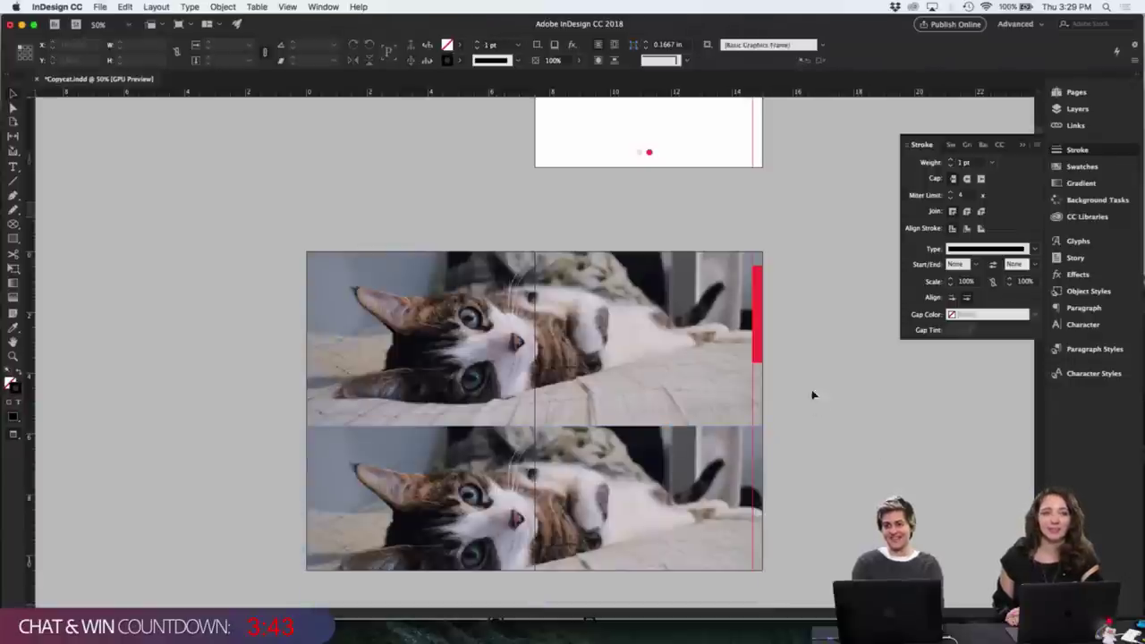
scroll(814, 395, "down", 3)
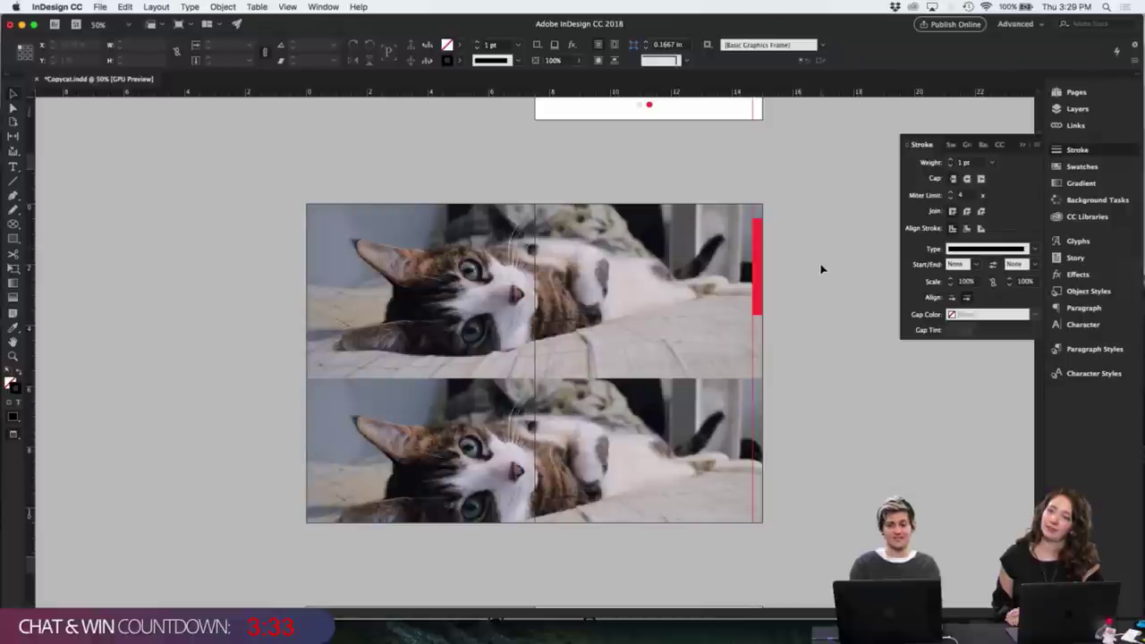
scroll(821, 268, "up", 1)
scroll(822, 269, "down", 1)
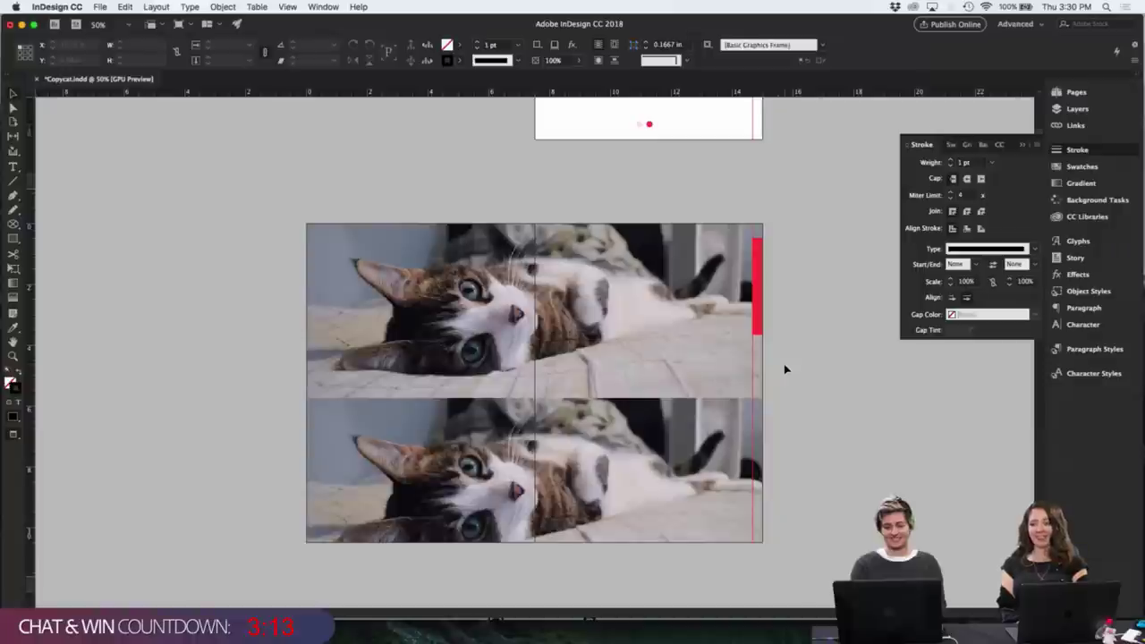
- Send the upper cat photo to Adobe Photoshop CC 2017 via Edit With
left_click(541, 360)
right_click(614, 347)
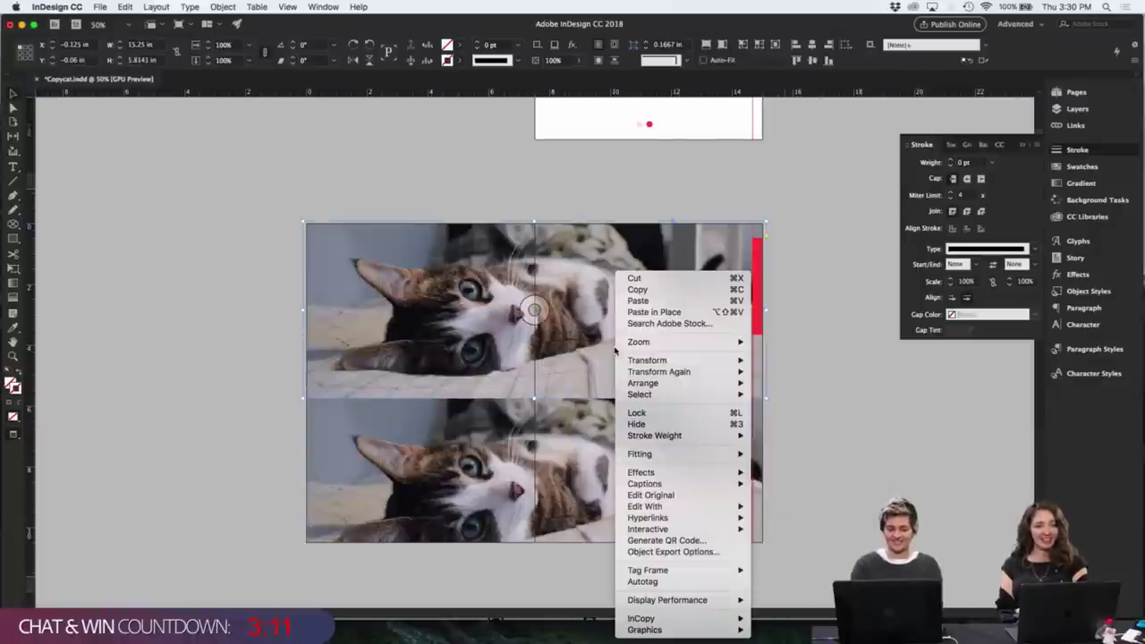
mouse_move(697, 506)
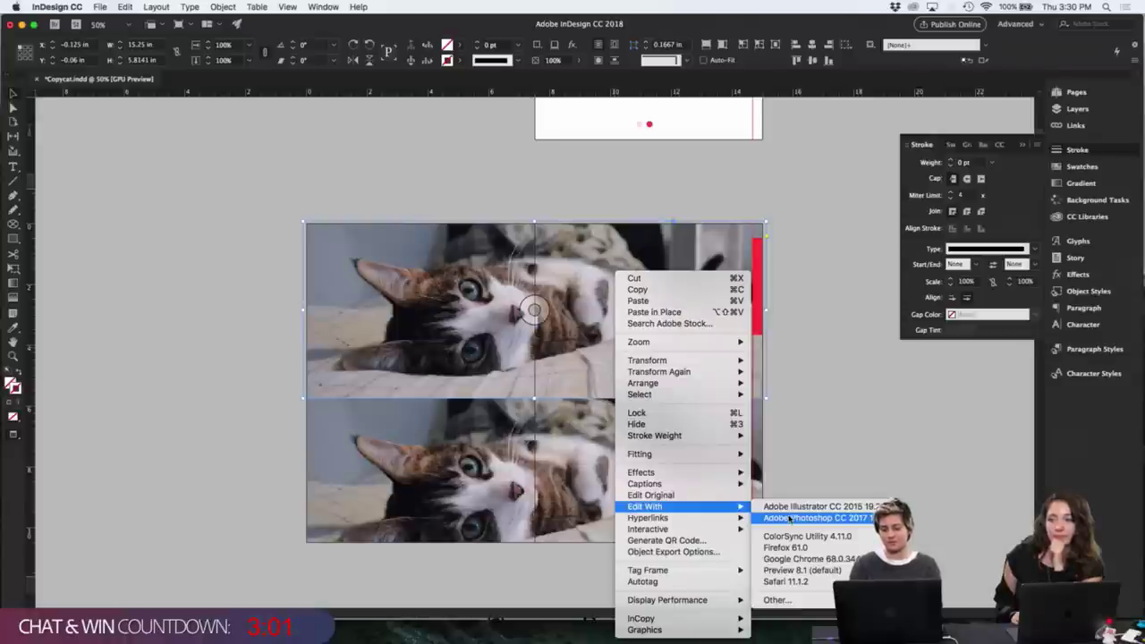
left_click(799, 518)
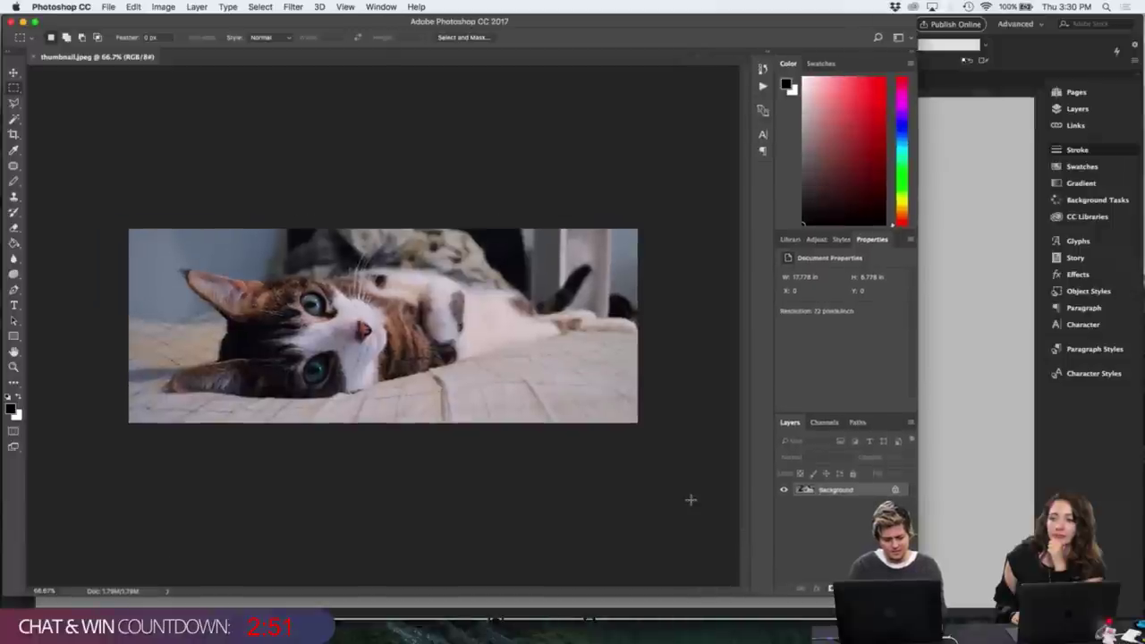
- Desaturate the cat photo to greyscale with Shift+Cmd+U
key("super+u")
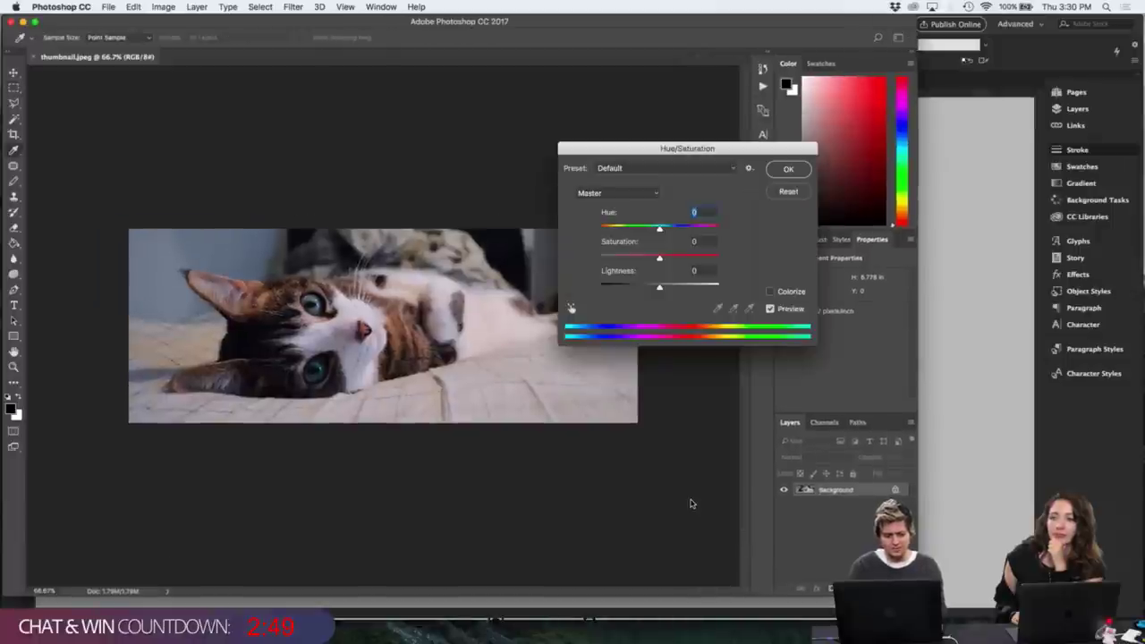
key("Escape")
key("shift+super+u")
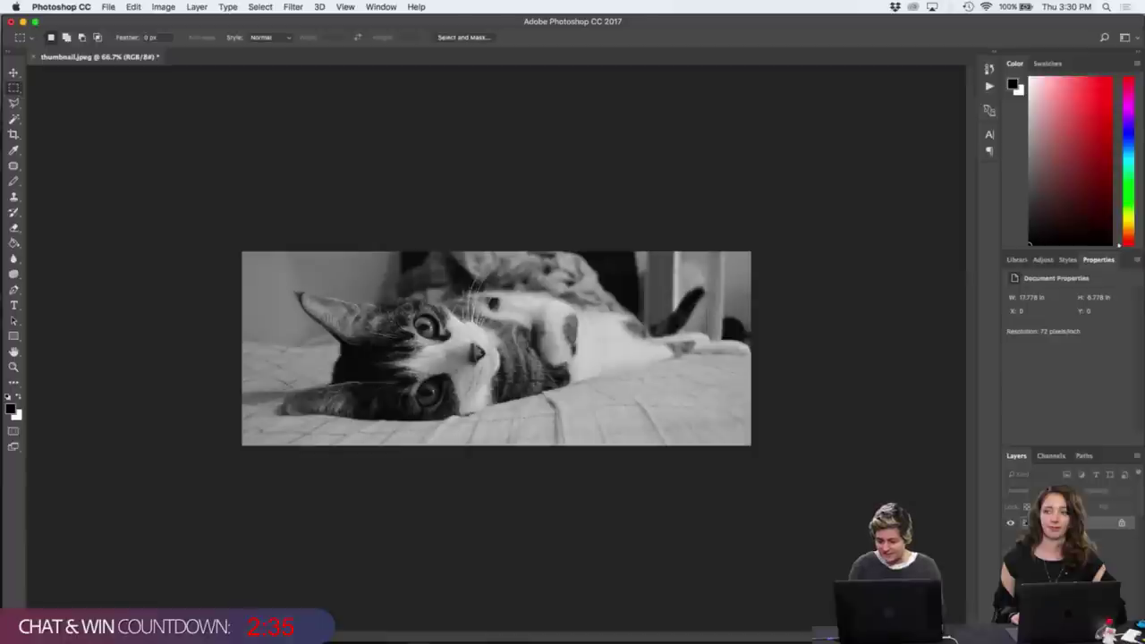
- Add a Brightness/Contrast adjustment layer with brightness 53 and contrast 23
left_click(1060, 626)
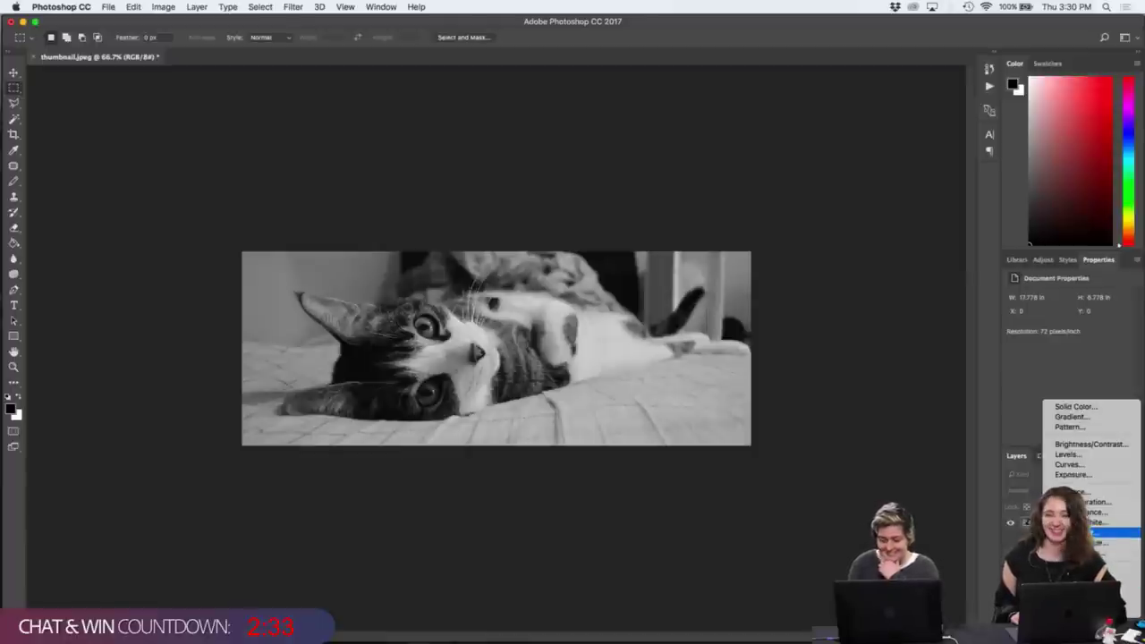
left_click(1085, 444)
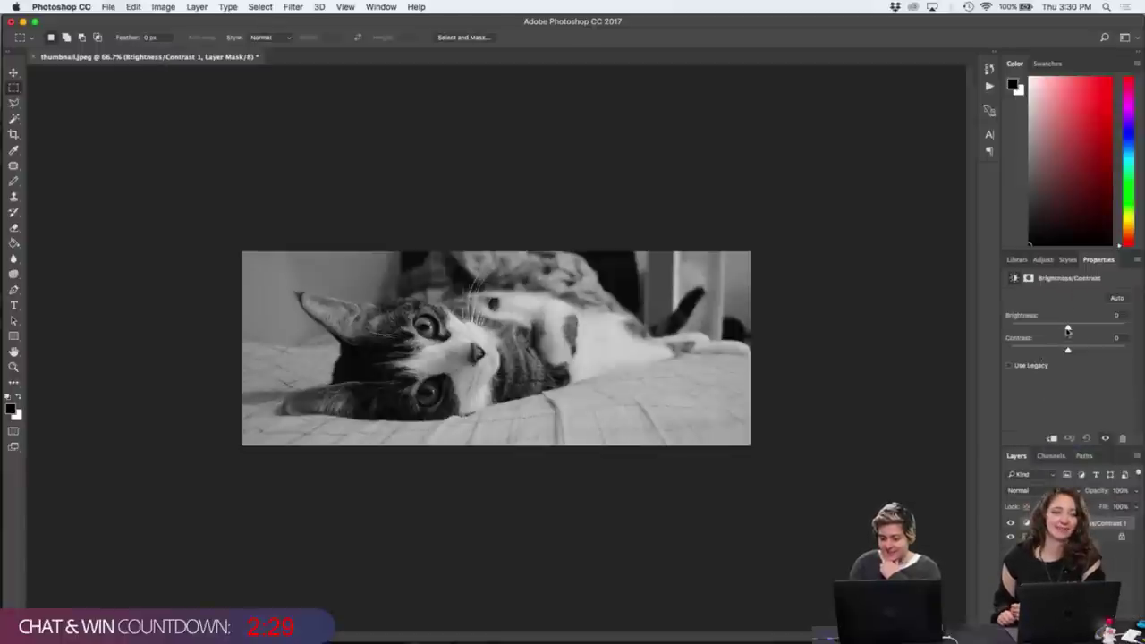
mouse_move(1067, 329)
left_mouse_down()
mouse_move(1080, 329)
mouse_move(1075, 351)
mouse_move(1089, 328)
left_mouse_up()
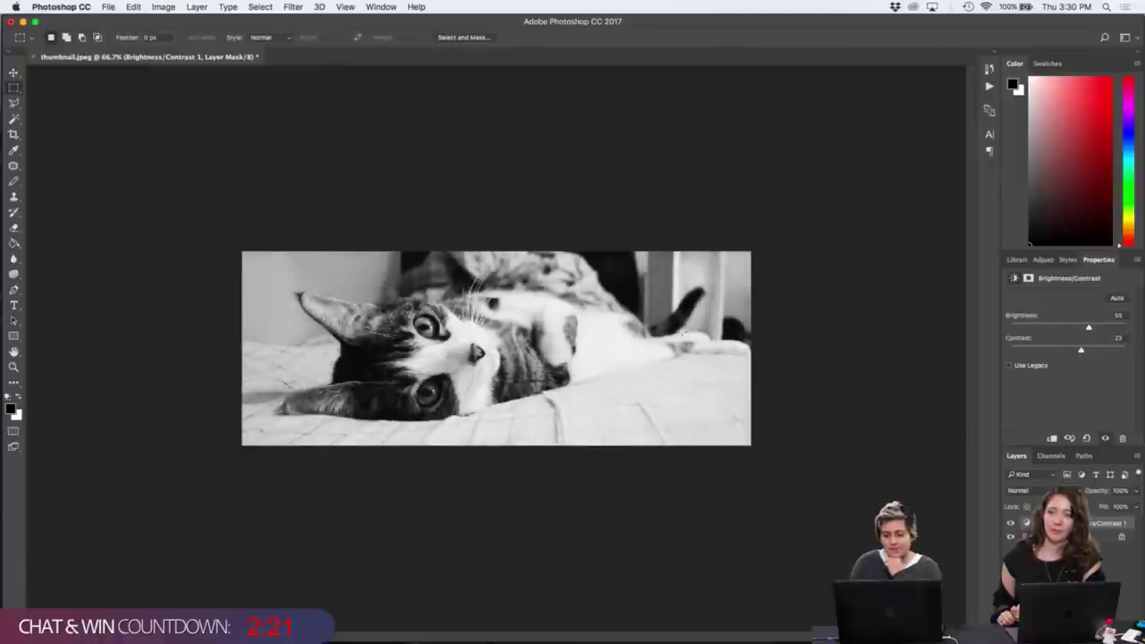
key("alt+bracketleft")
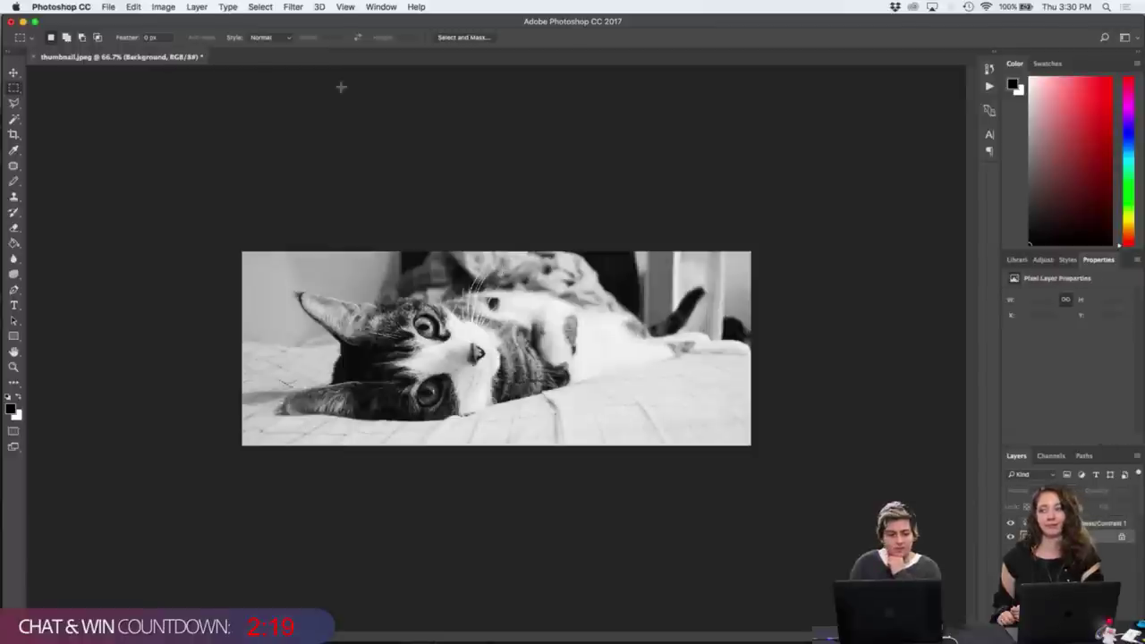
- Open Selective Color and add black to the Reds range, settling at about +50
left_click(163, 6)
mouse_move(187, 39)
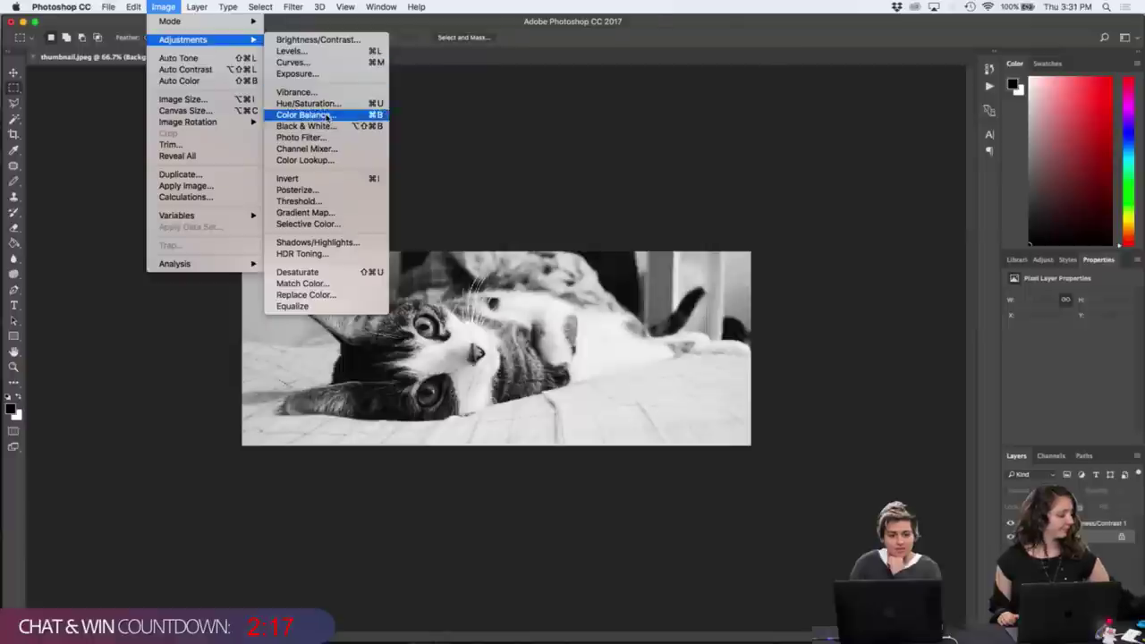
left_click(304, 223)
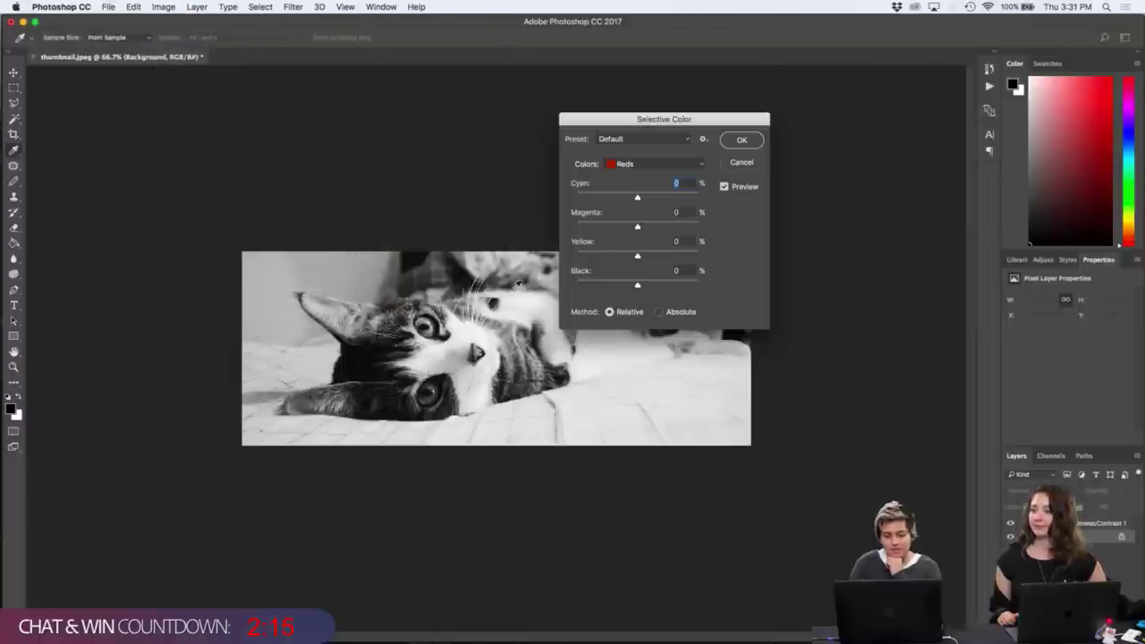
mouse_move(637, 285)
left_mouse_down()
mouse_move(650, 286)
mouse_move(582, 286)
mouse_move(651, 287)
left_mouse_up()
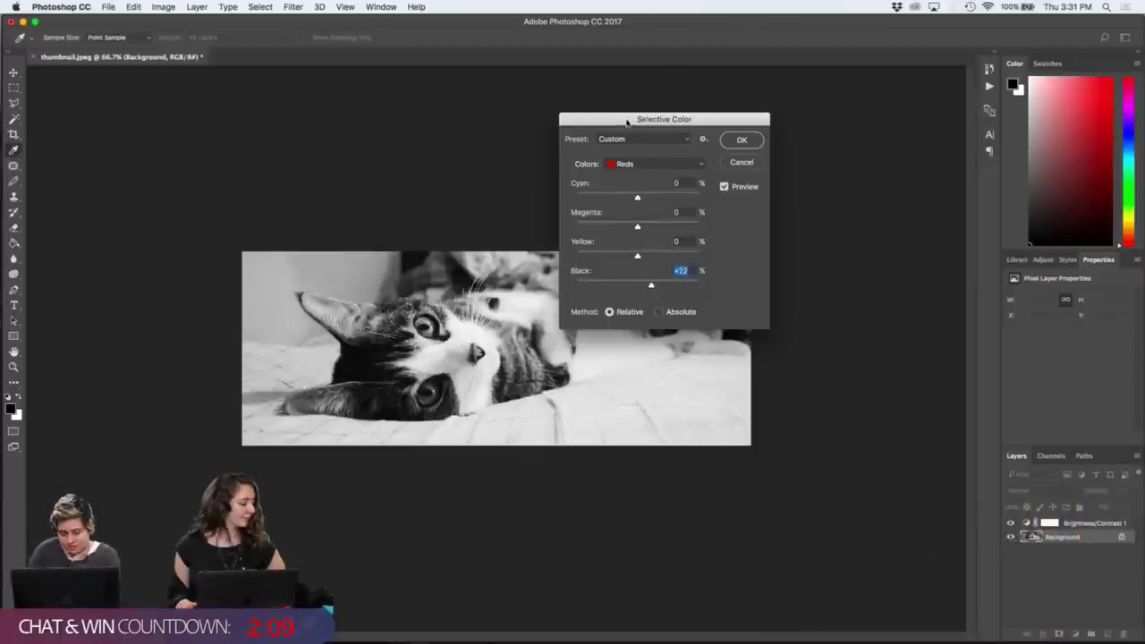
left_click_drag(627, 122, 744, 136)
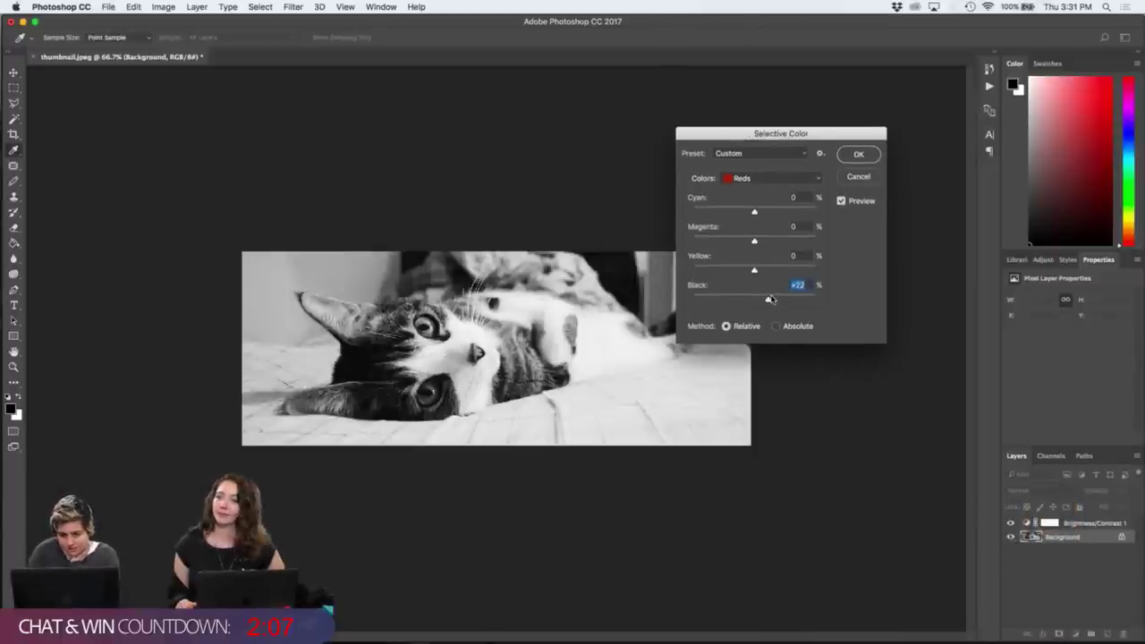
left_click_drag(770, 300, 797, 300)
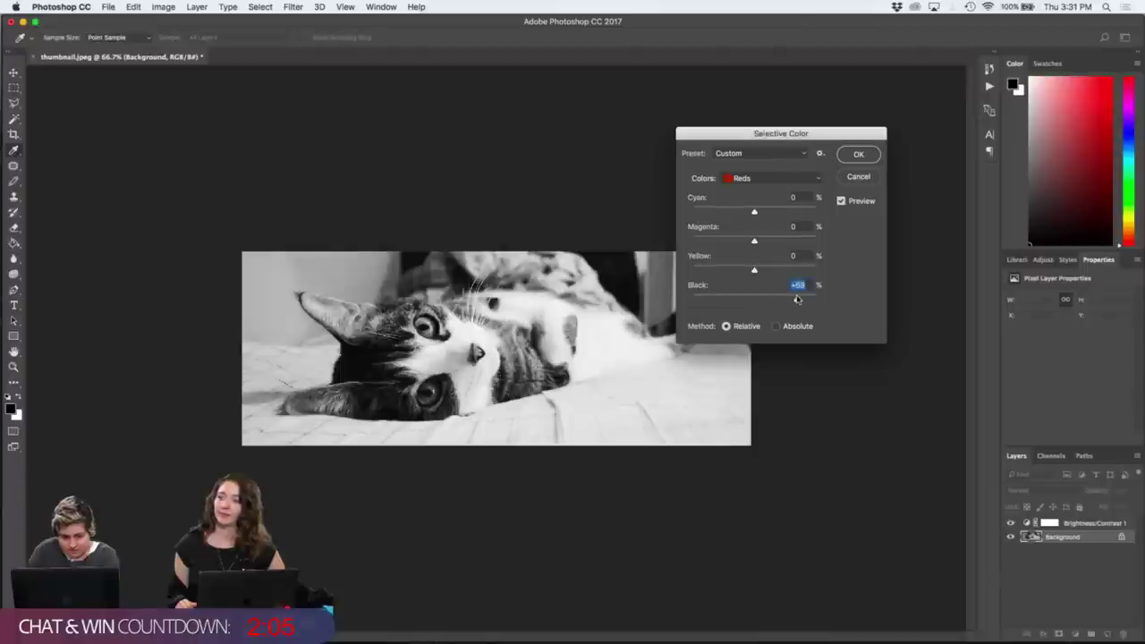
key("XF86MonBrightnessUp")
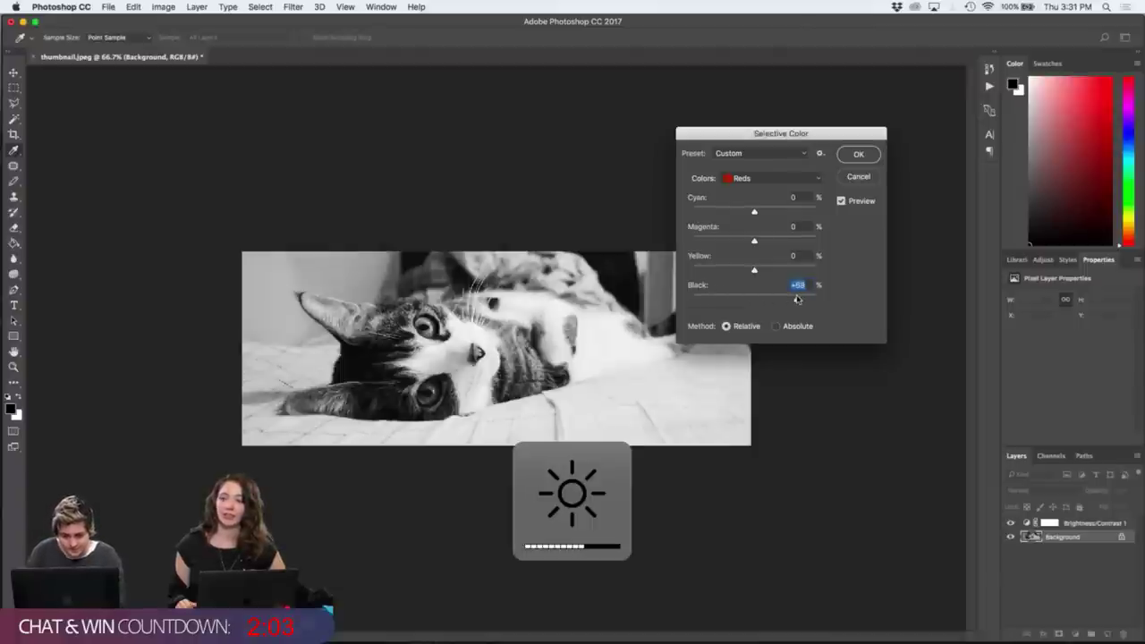
left_click_drag(797, 299, 808, 302)
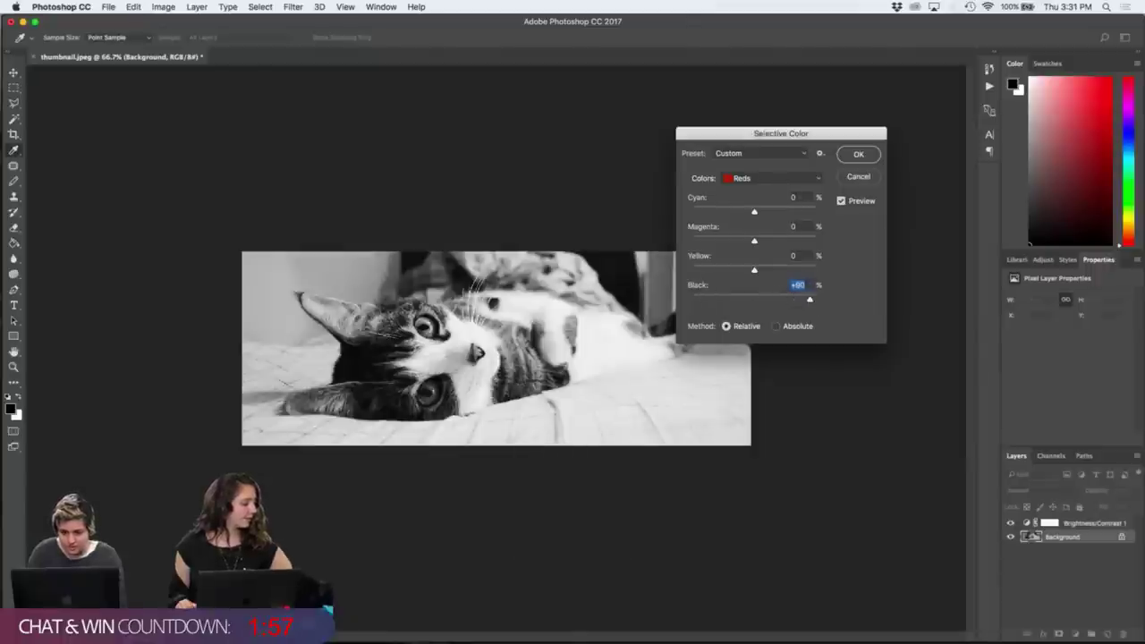
- Switch to the Blacks range, add +5% black, compare with Preview, and apply
left_click(797, 181)
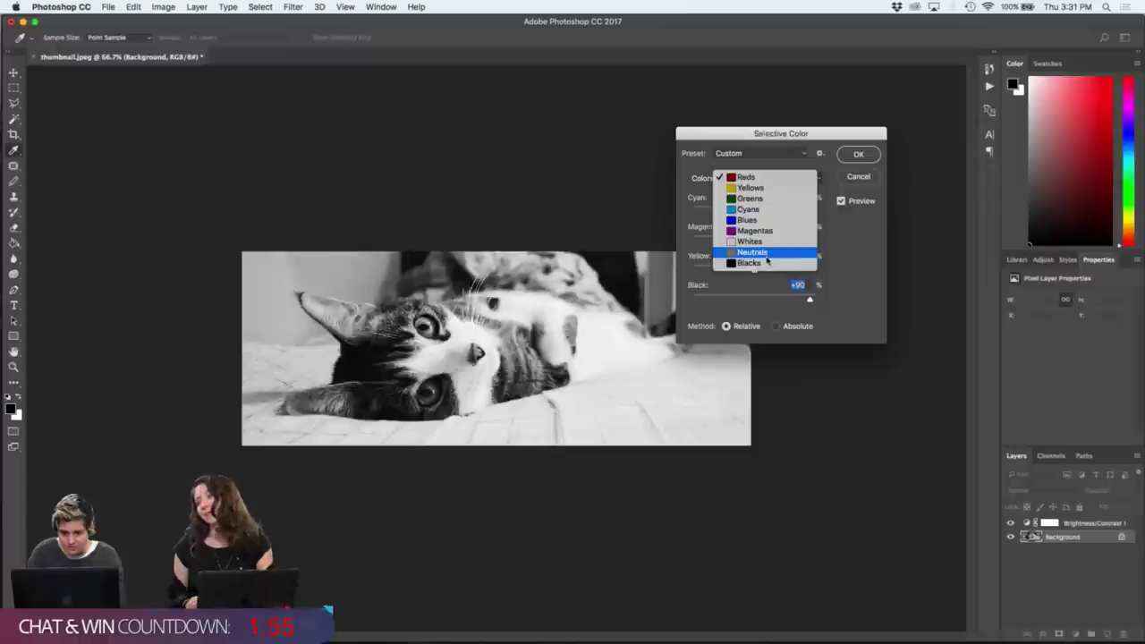
left_click(765, 265)
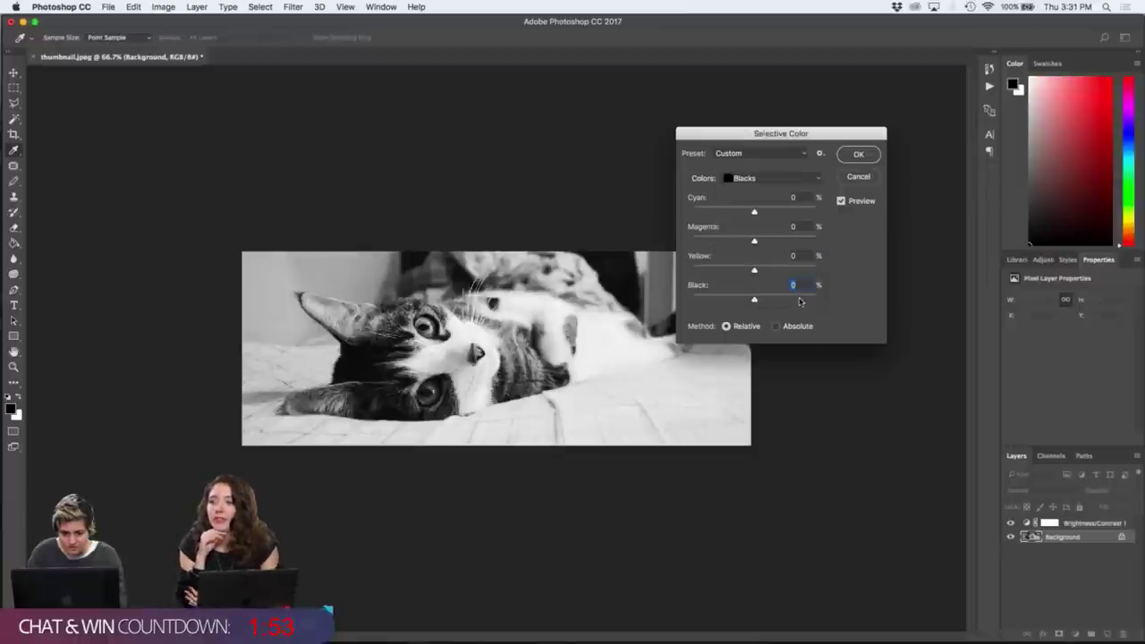
mouse_move(755, 300)
left_mouse_down()
mouse_move(796, 305)
mouse_move(744, 304)
mouse_move(758, 308)
left_mouse_up()
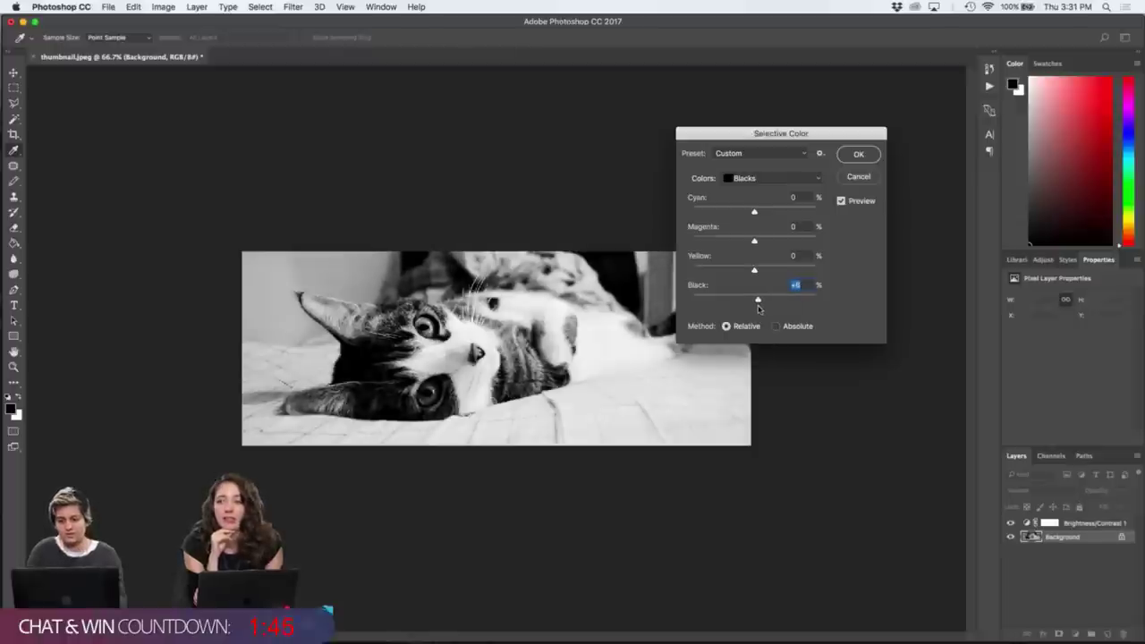
left_click(841, 201)
left_click(842, 201)
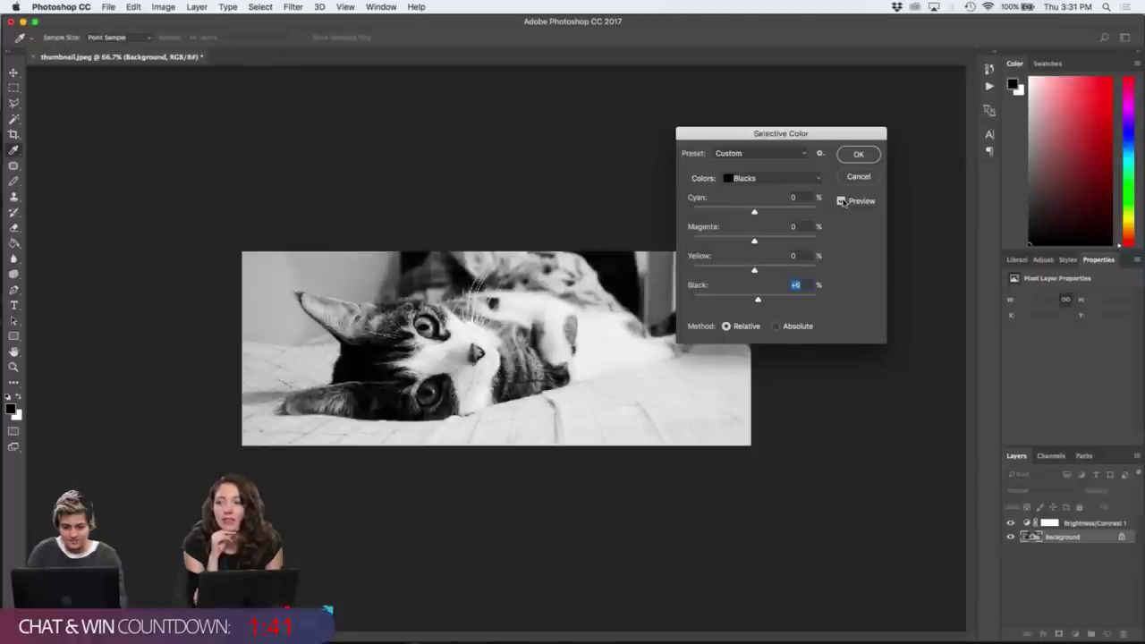
key("Return")
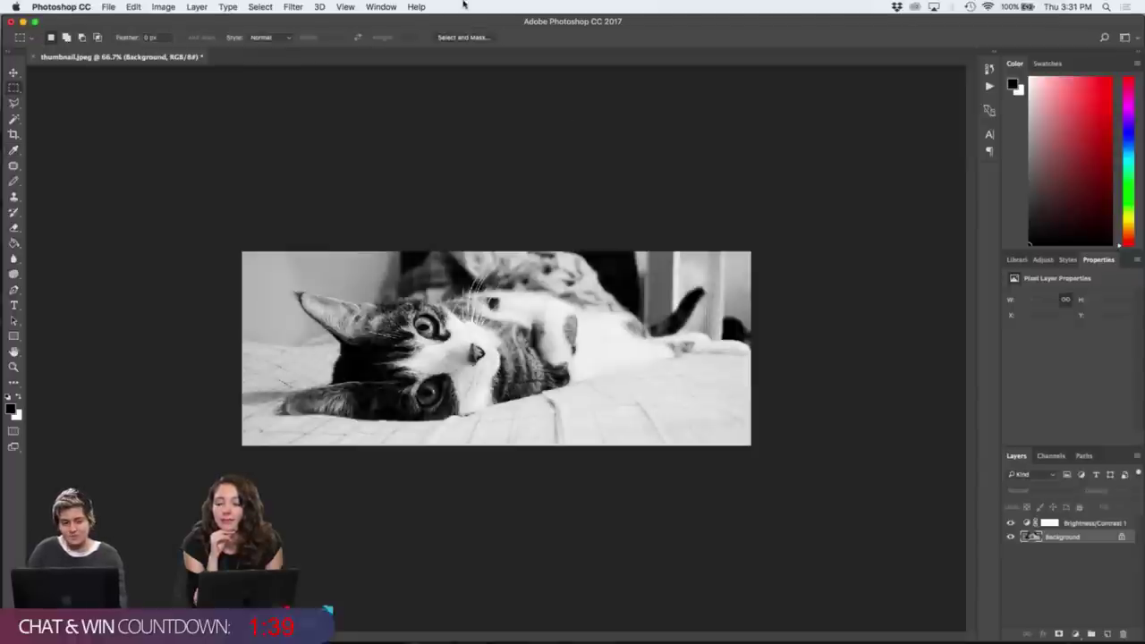
left_click(295, 6)
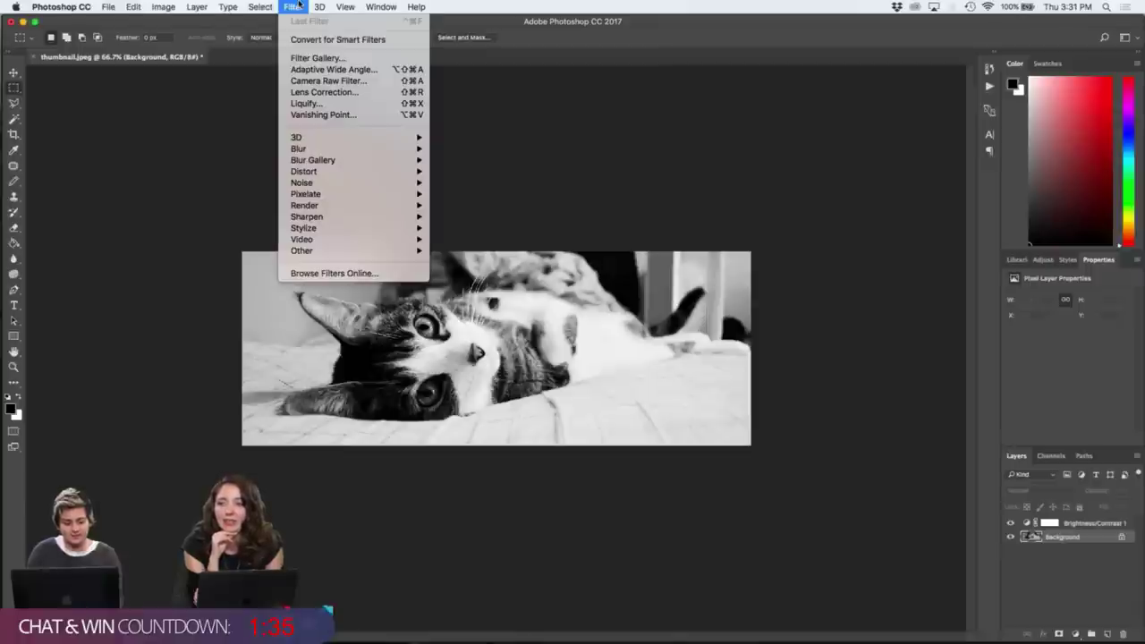
mouse_move(384, 228)
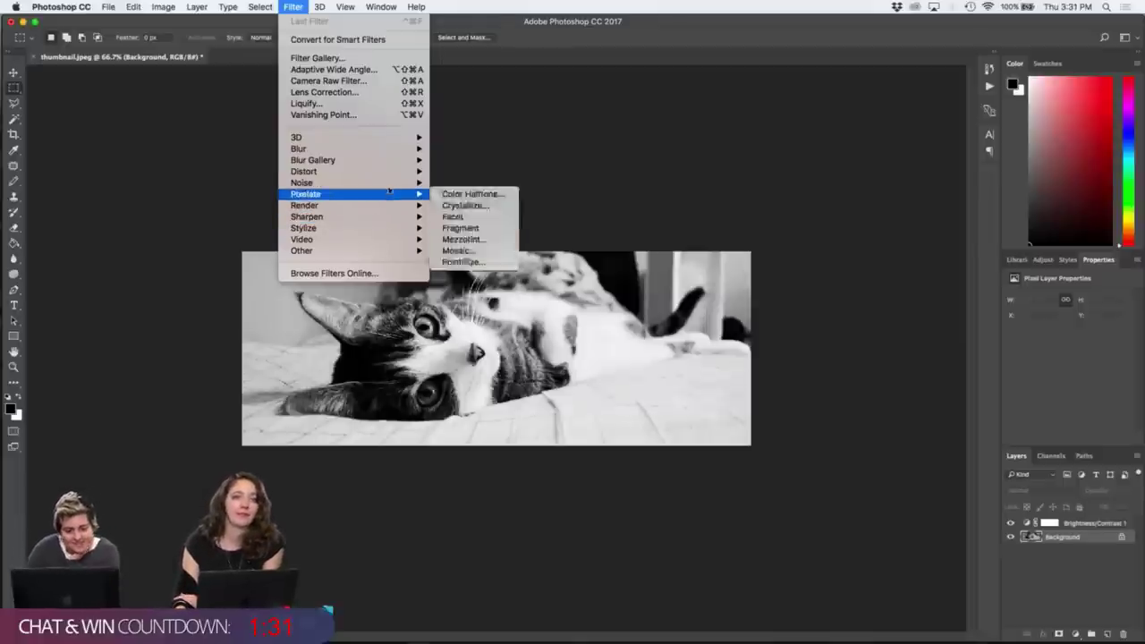
mouse_move(394, 184)
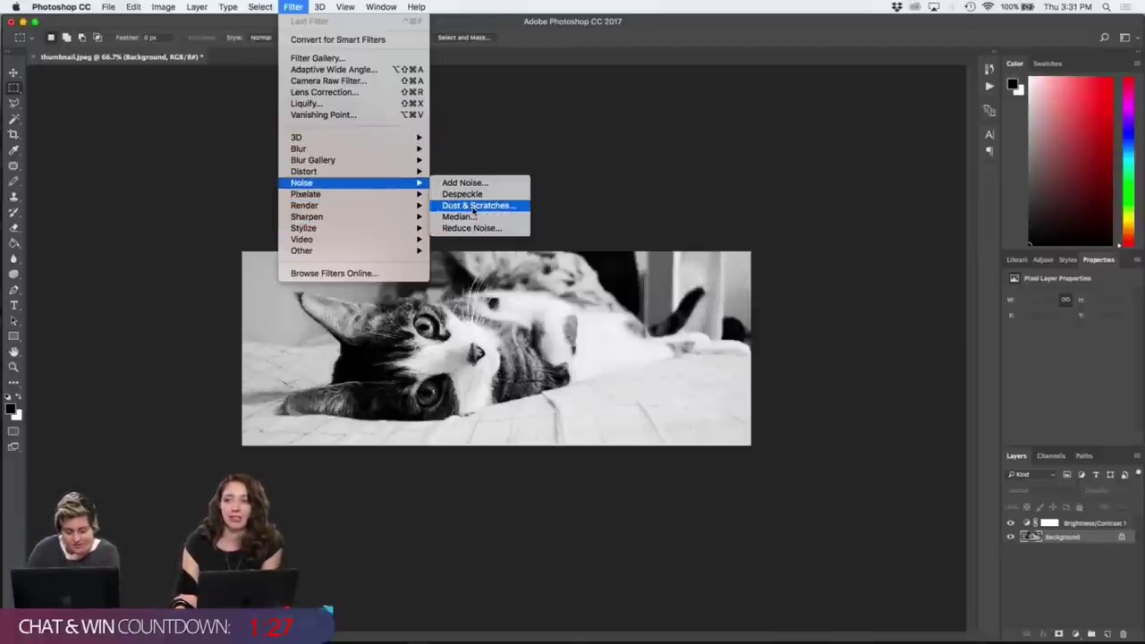
left_click(479, 206)
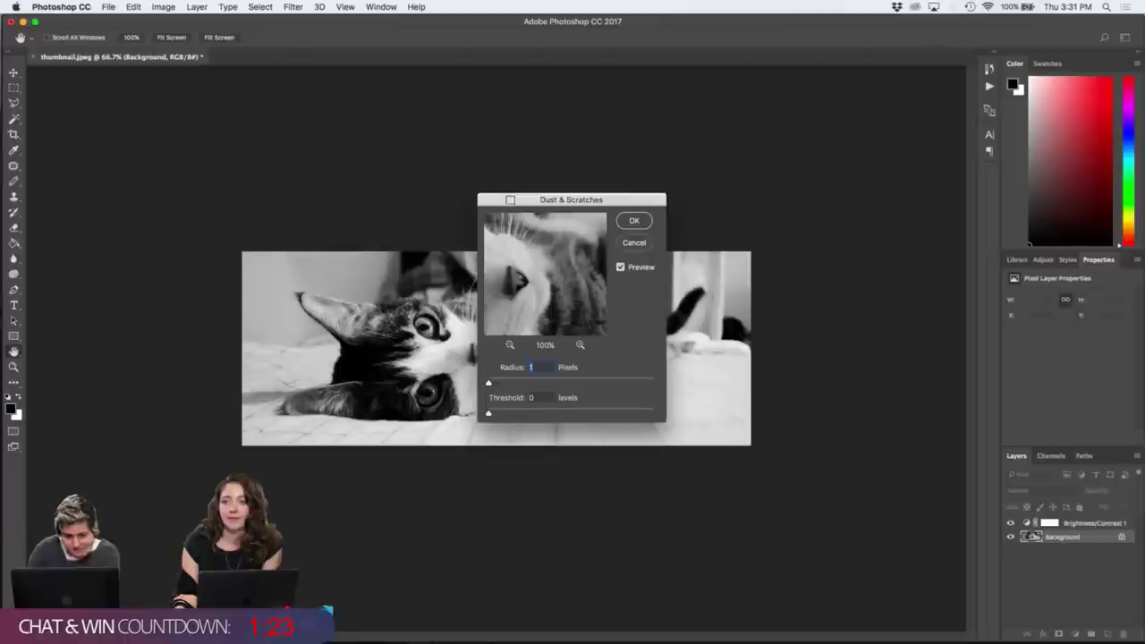
left_click_drag(519, 199, 691, 198)
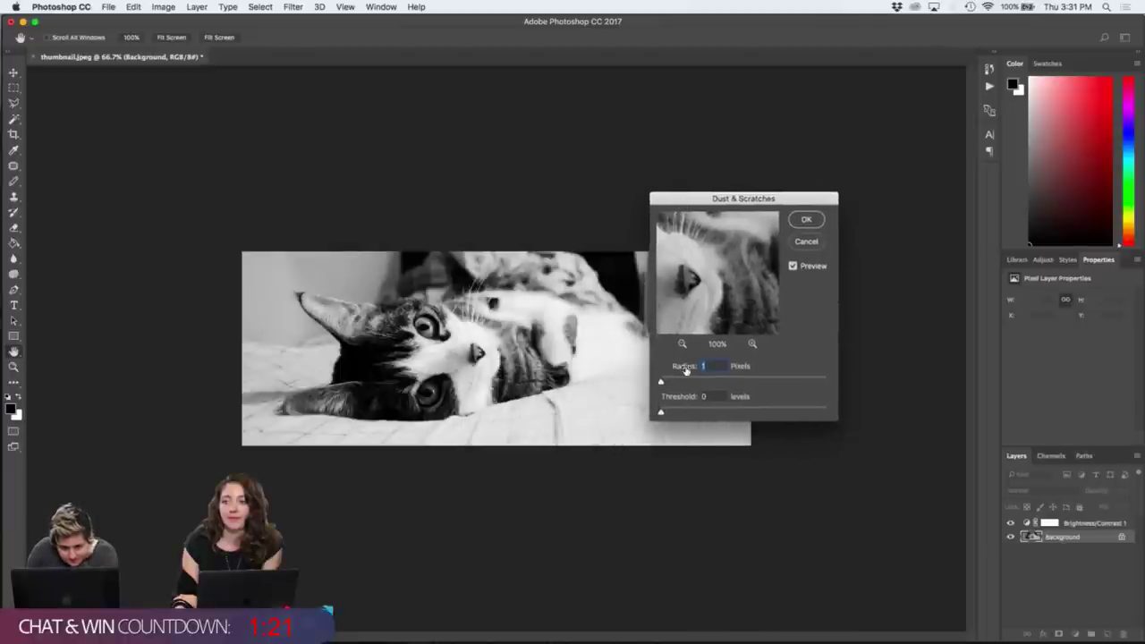
left_click_drag(660, 384, 660, 413)
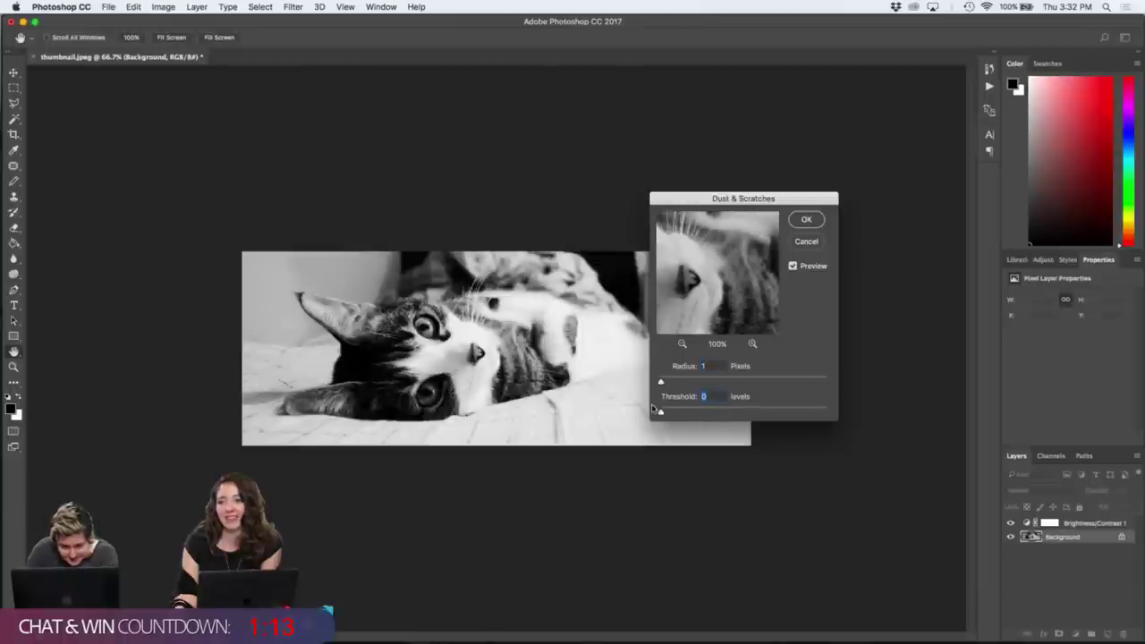
key("super+equal")
key("super+equal")
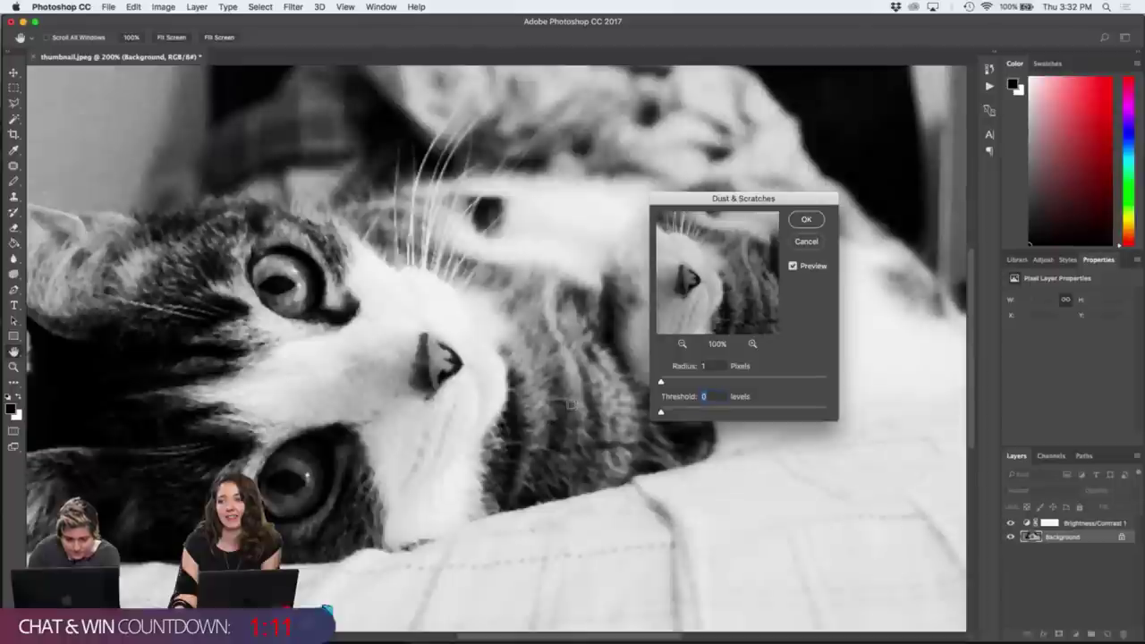
left_click_drag(662, 413, 679, 411)
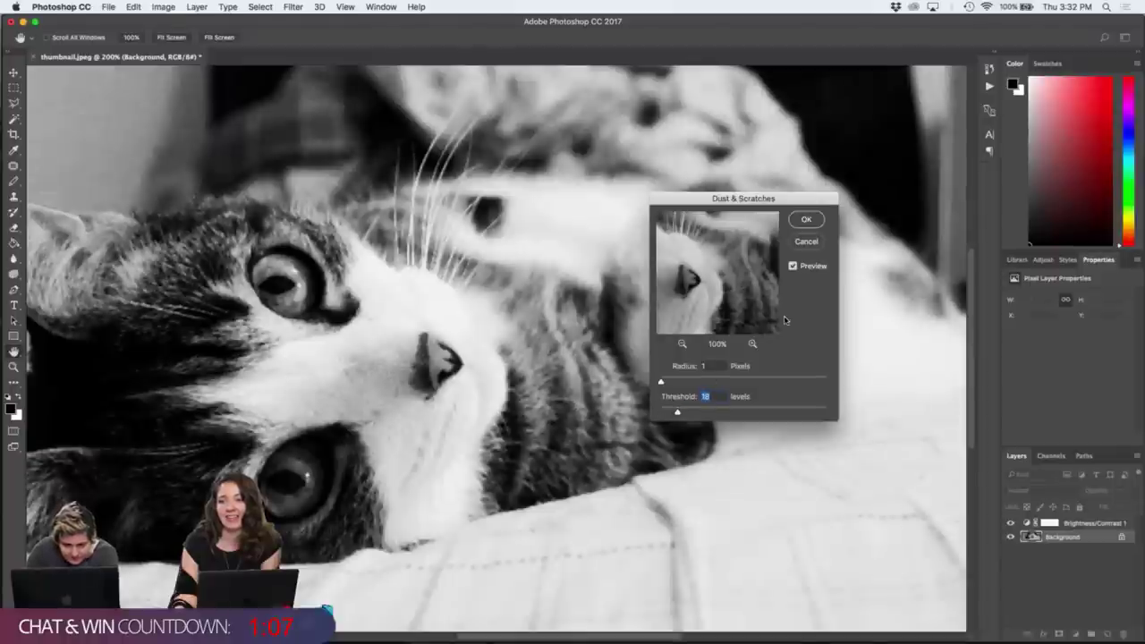
left_click(792, 265)
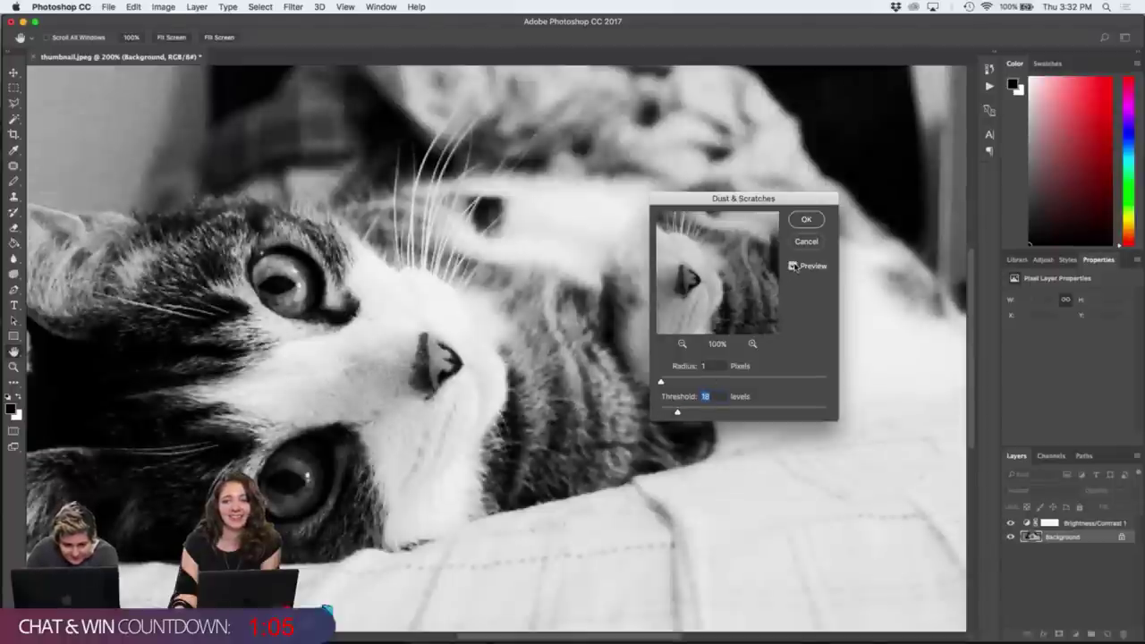
left_click(792, 266)
left_click(793, 266)
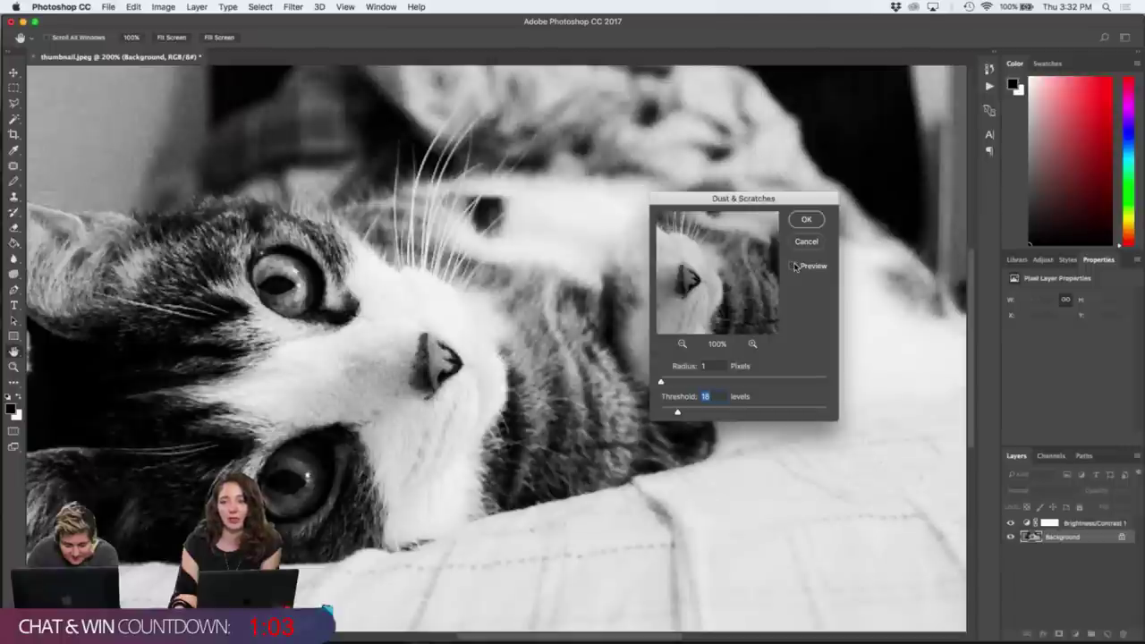
left_click(809, 243)
key("m")
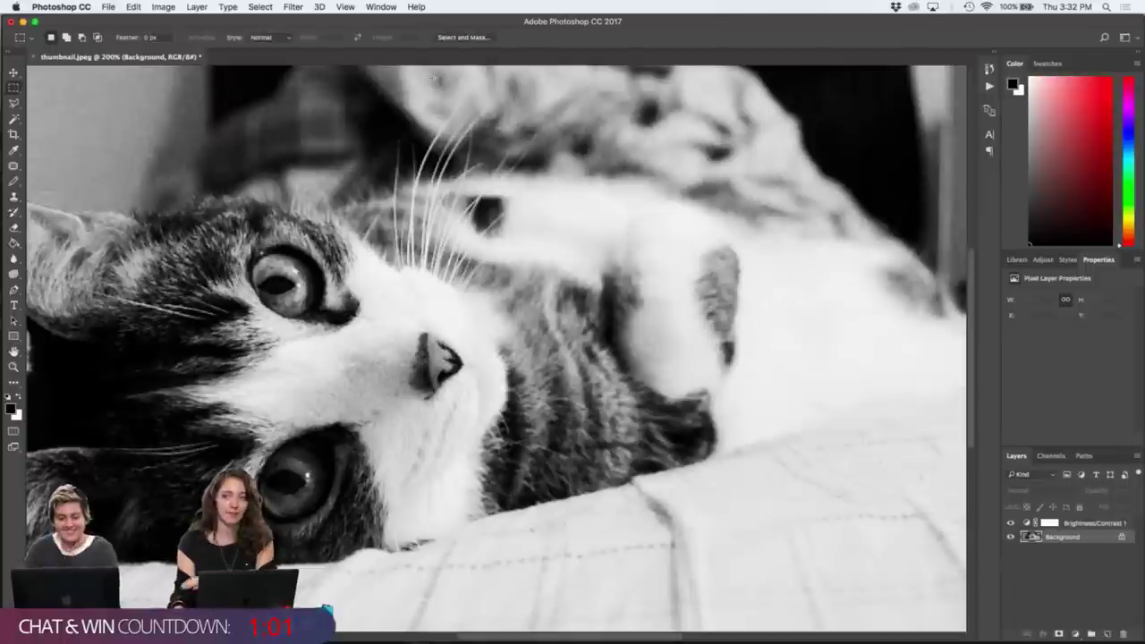
- Add 4% uniform monochromatic noise to the photo and start saving it as thumbnail.psd
left_click(294, 4)
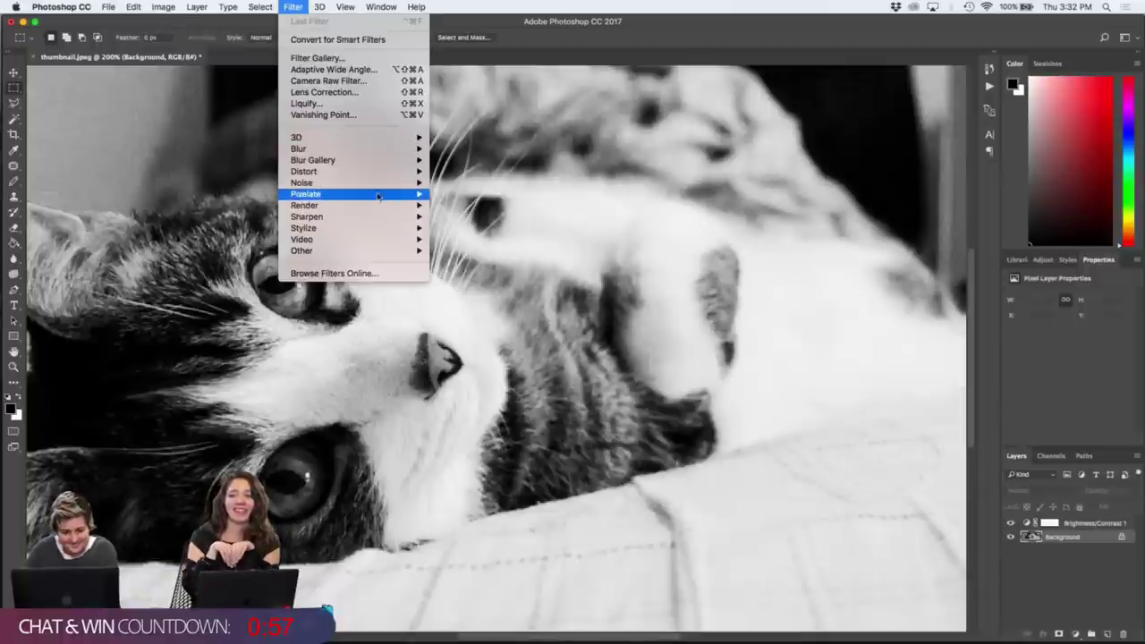
mouse_move(380, 191)
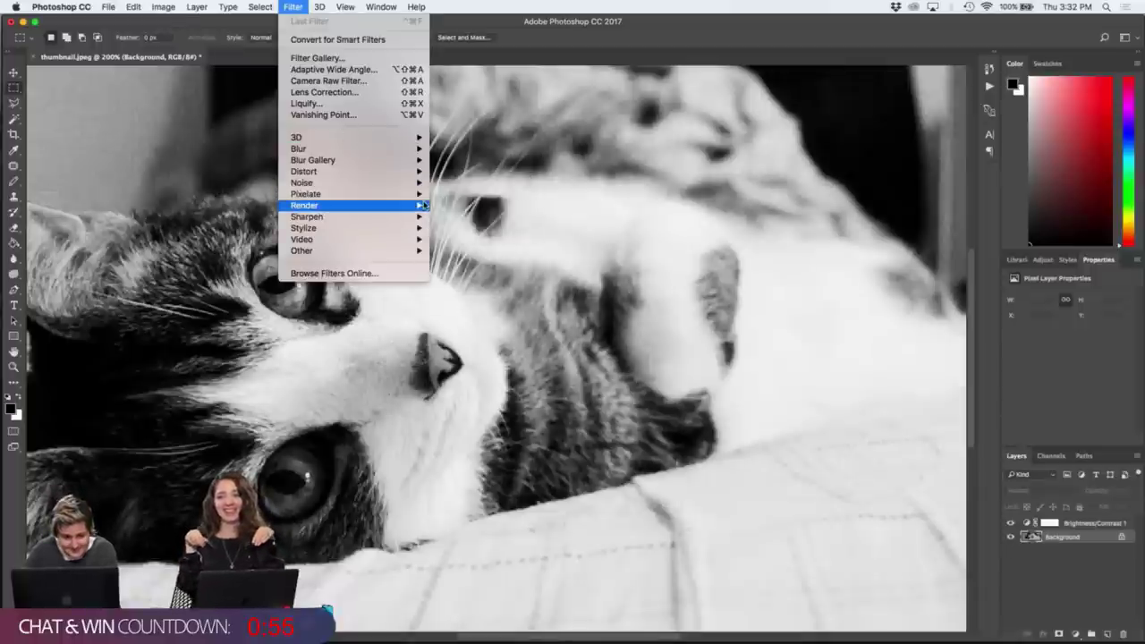
left_click(461, 183)
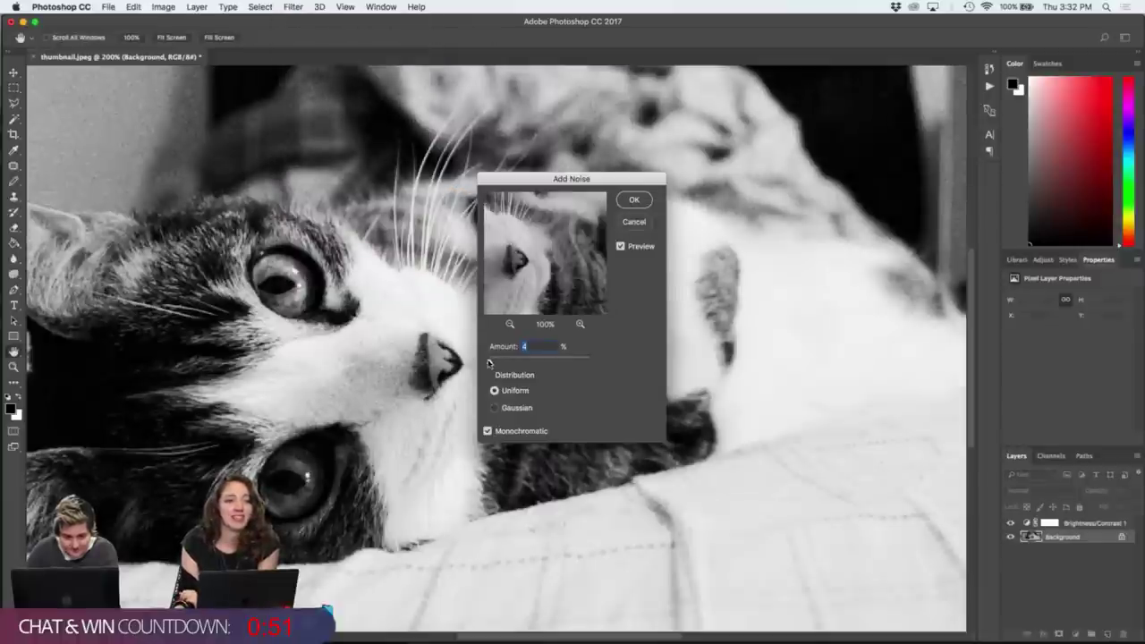
key("super+minus")
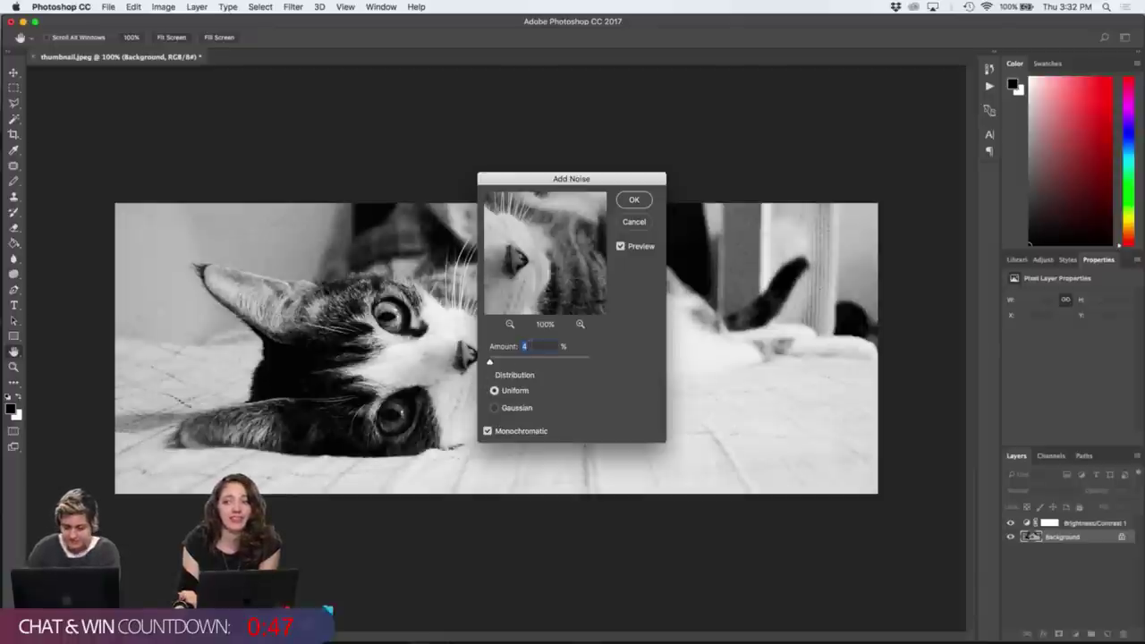
key("Return")
key("super+shift+s")
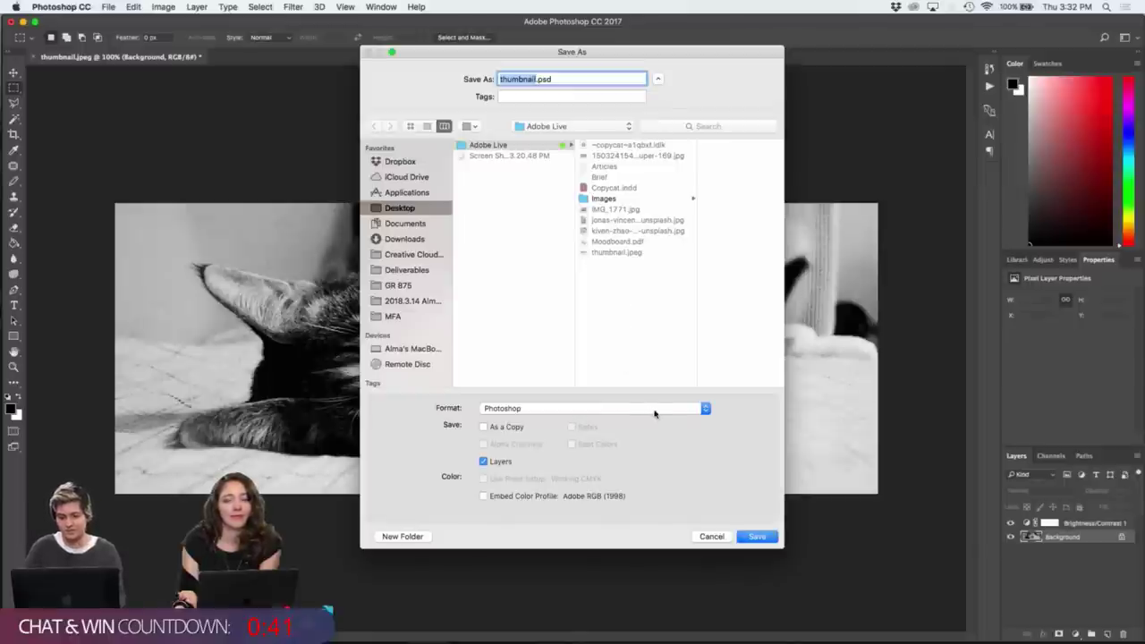
- Save the photo as thumbnail.psd in Photoshop format, keeping its adjustment layer
key("Return")
key("Return")
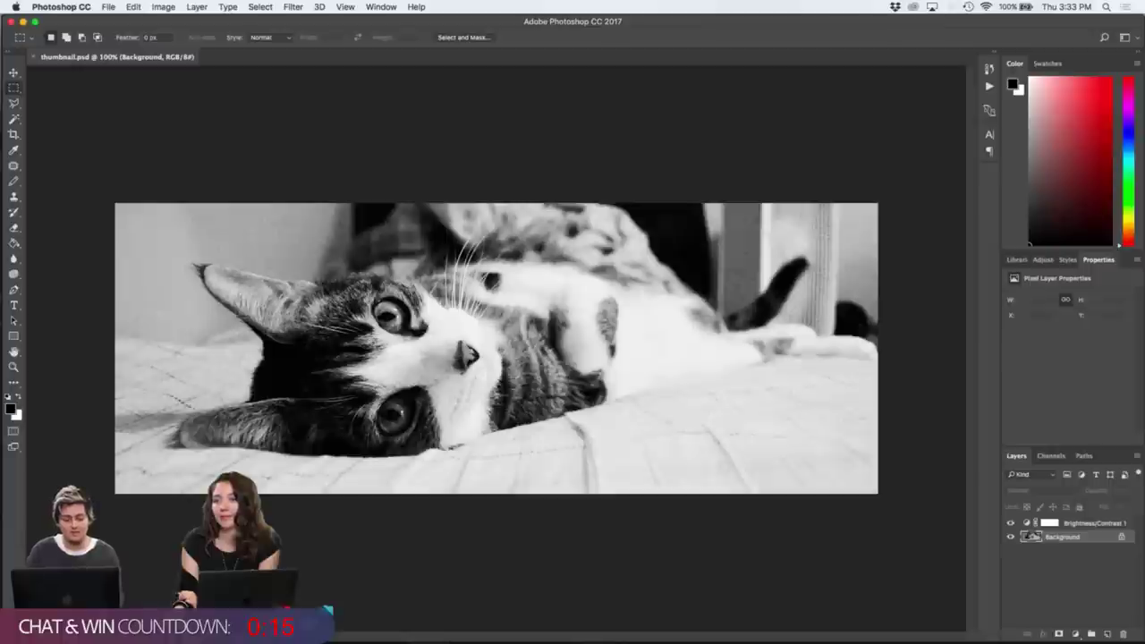
left_click(61, 6)
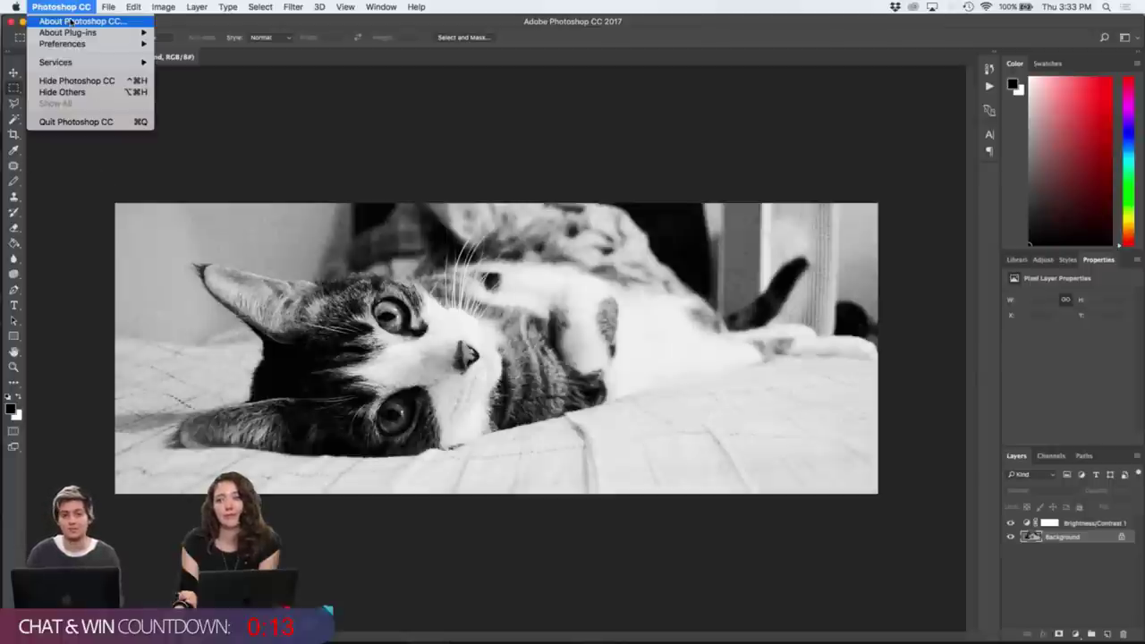
key("Escape")
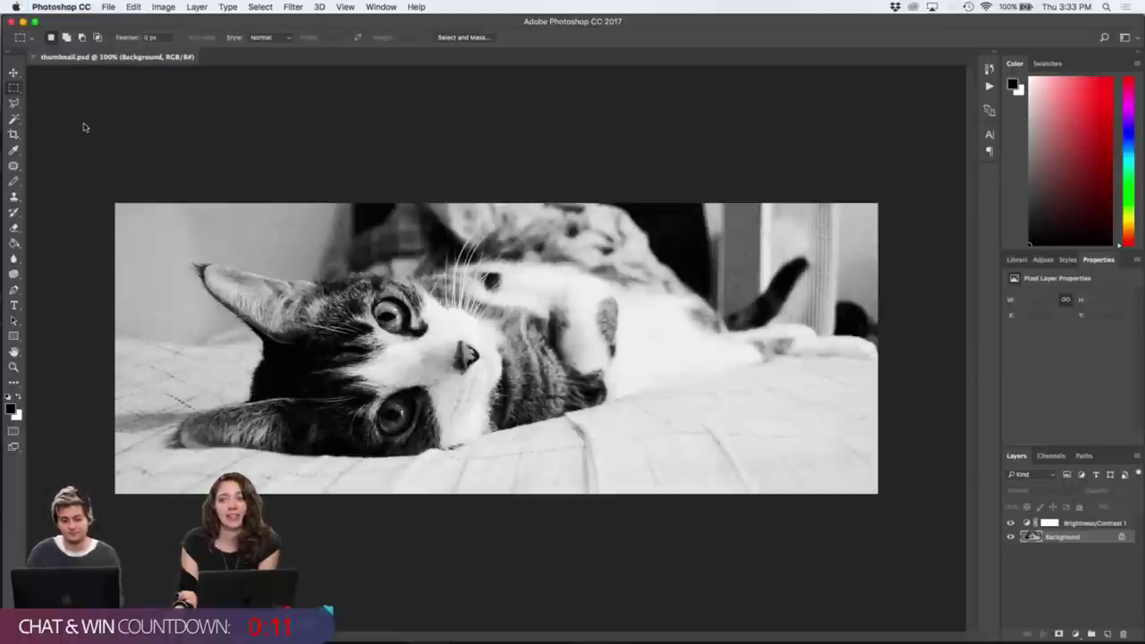
- Back in InDesign, replace the top and lower cat photo frames' images with thumbnail.psd
key("super+Tab")
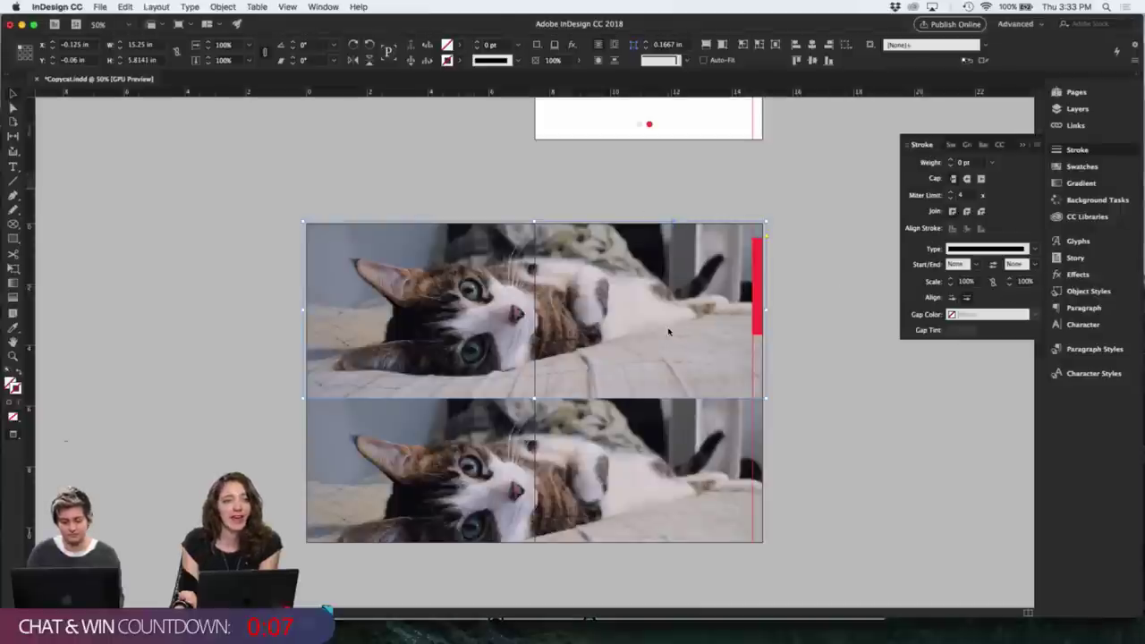
key("super+d")
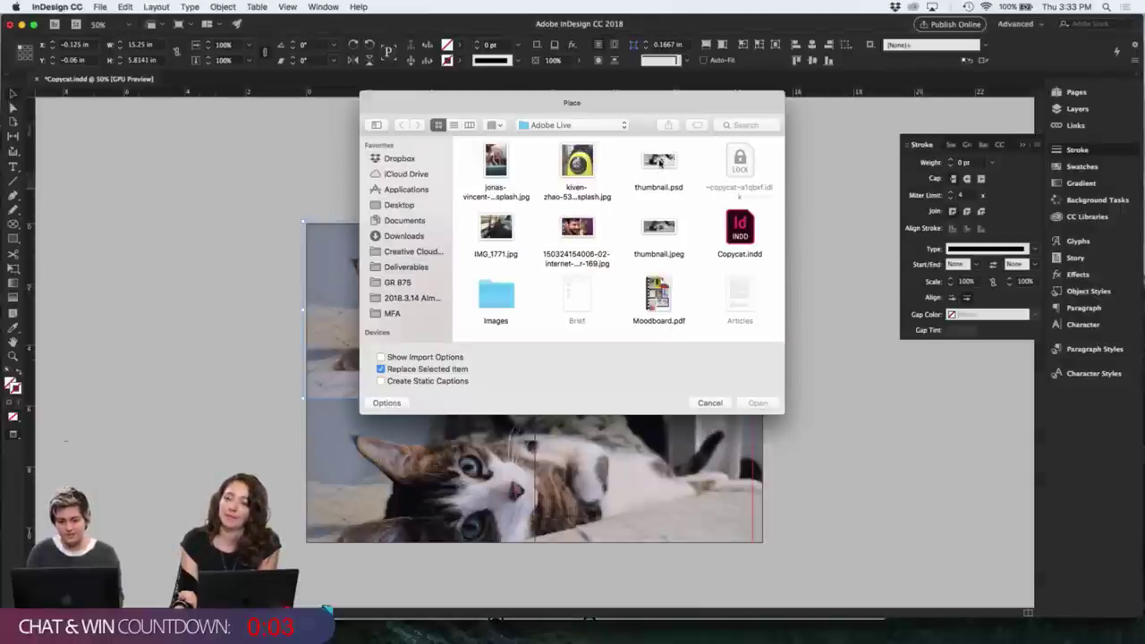
left_click(659, 161)
key("space")
key("space")
double_click(659, 161)
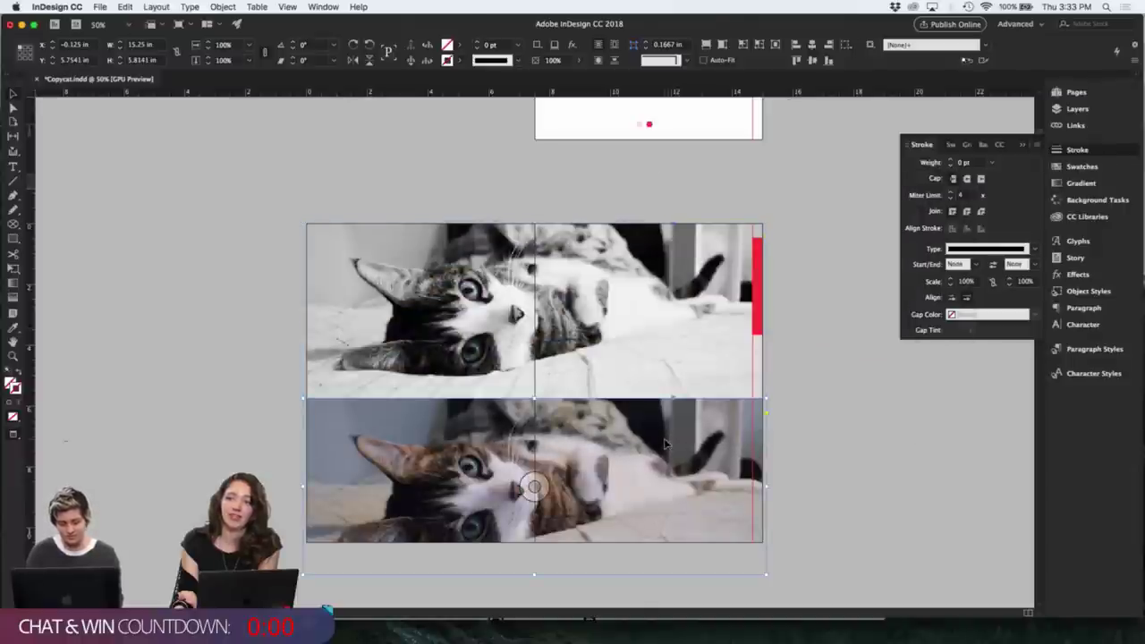
key("super+d")
double_click(658, 162)
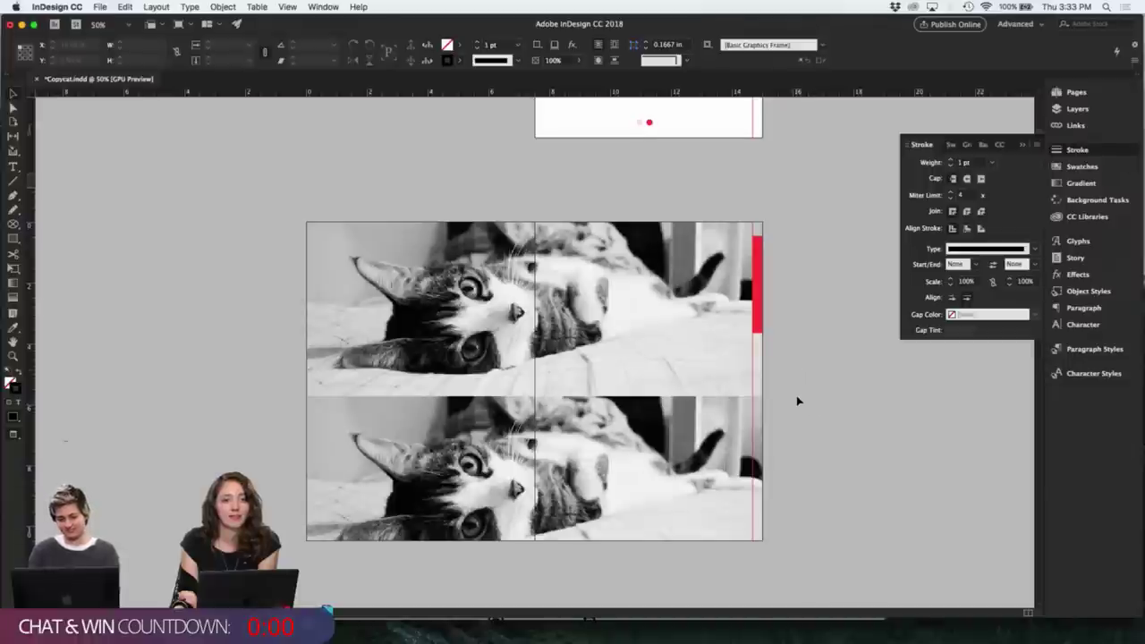
- Scroll down to the opening spread with its pink headline, byline, kitten photo and body columns
scroll(798, 401, "down", 5)
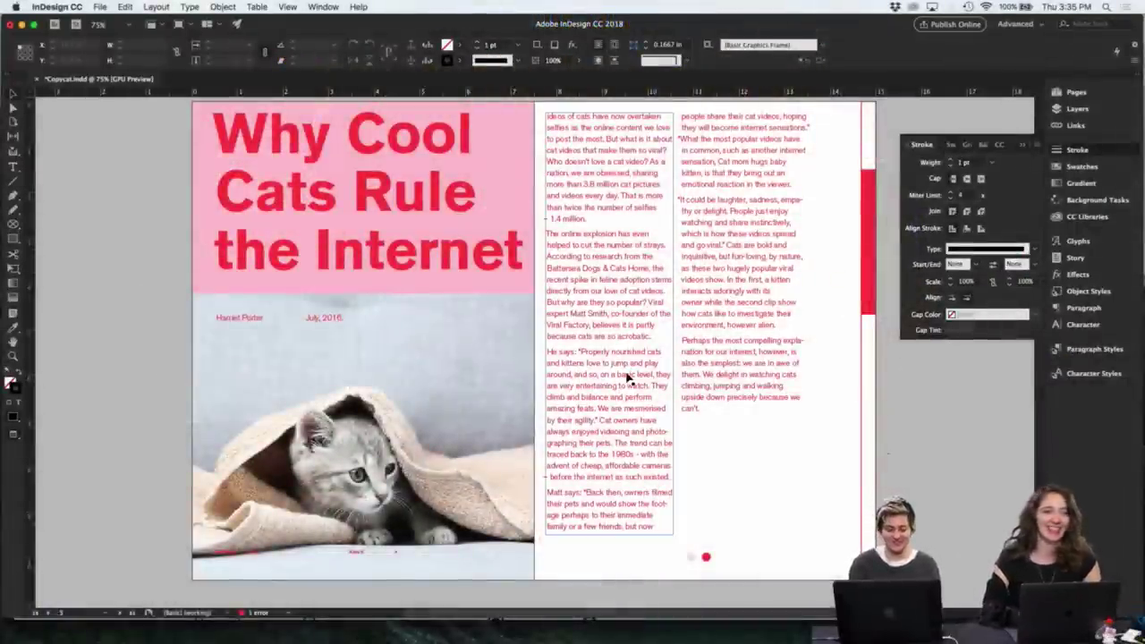
- Fill the title's background frame with the yellow swatch
left_click(208, 279)
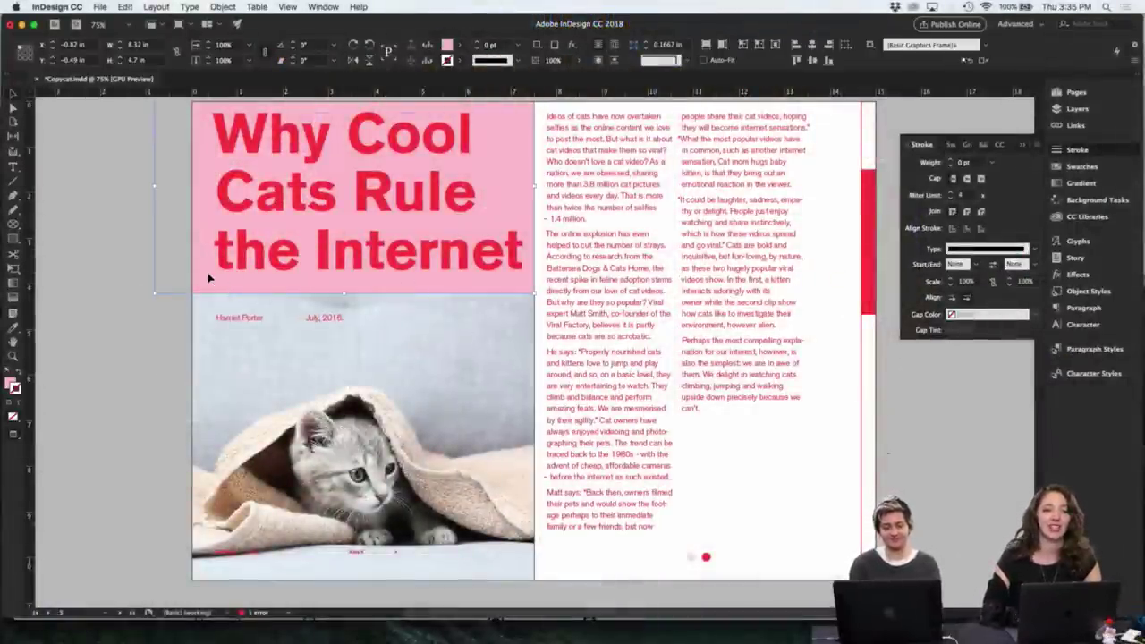
left_click(1084, 168)
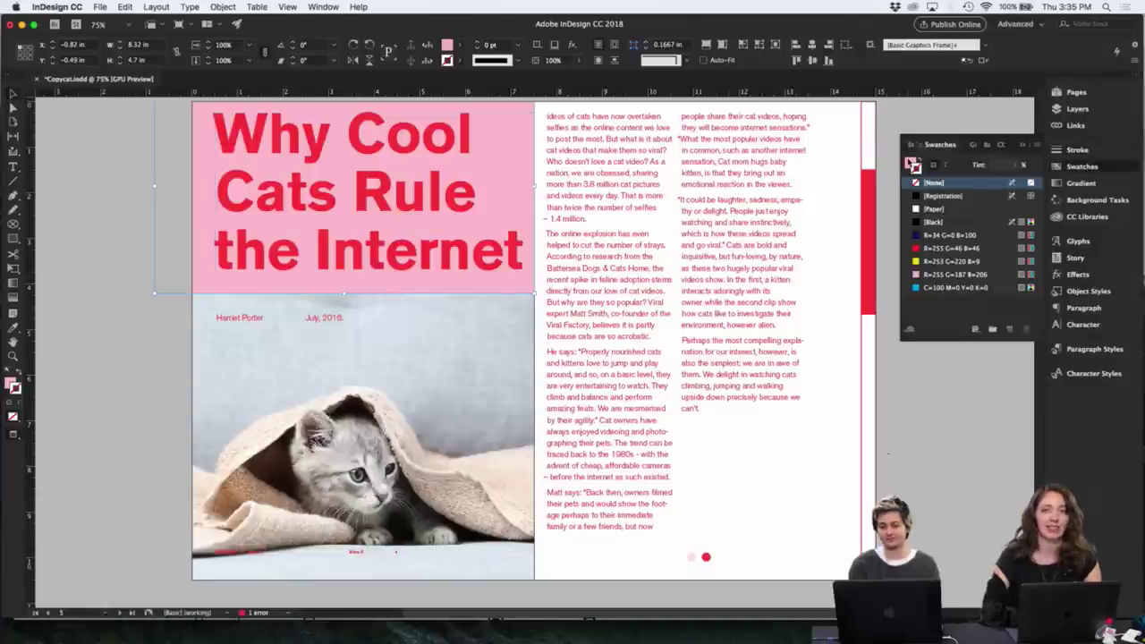
left_click(912, 164)
left_click(929, 261)
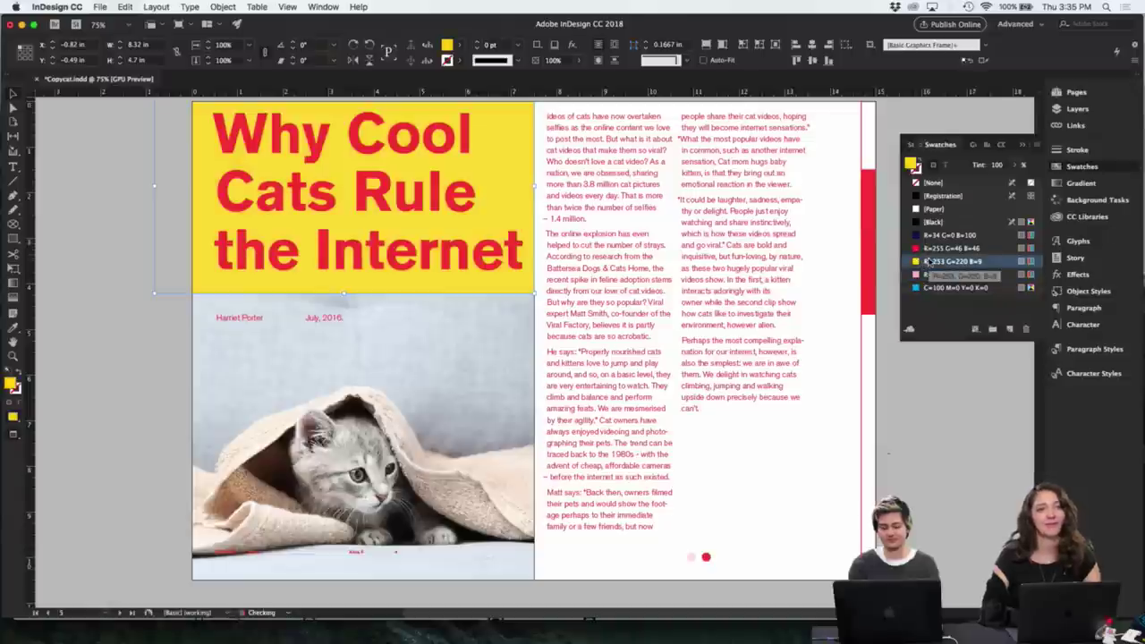
left_click(881, 390)
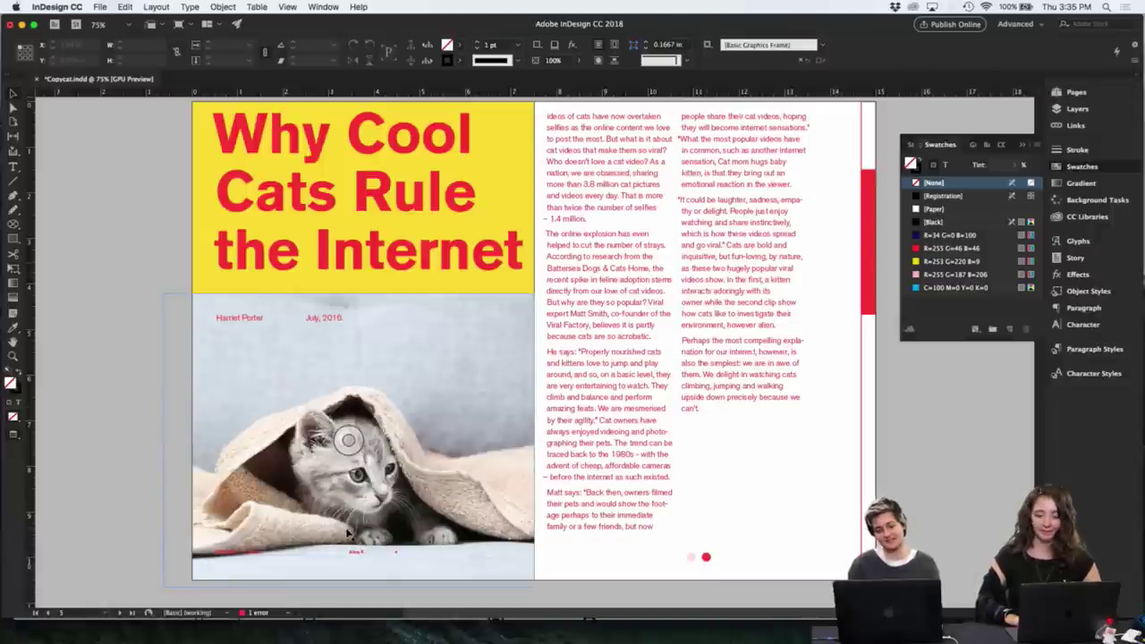
- Delete the red line along the spread's bottom edge
left_click(706, 559)
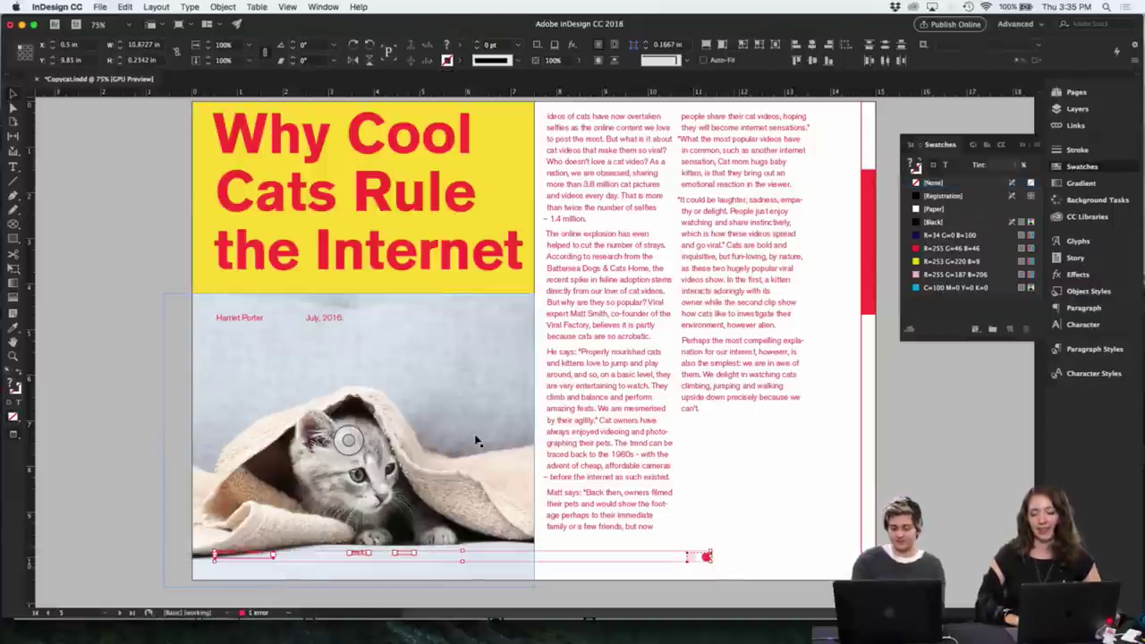
key("Delete")
key("super+minus")
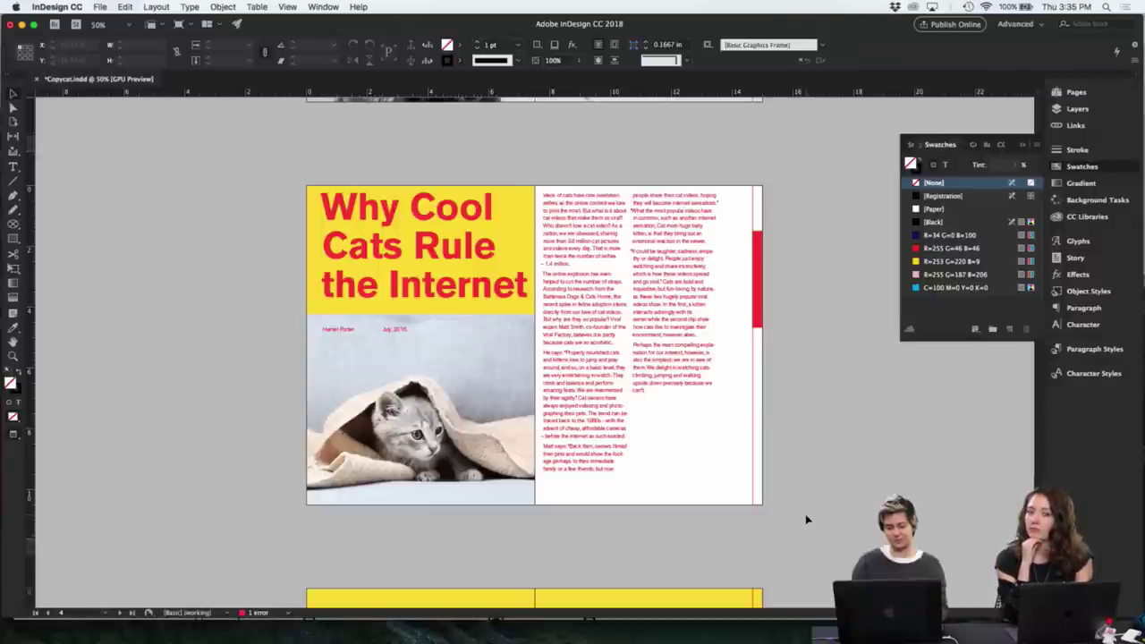
- Drag the two-column body text frame further right on the right-hand page
key("super+equal")
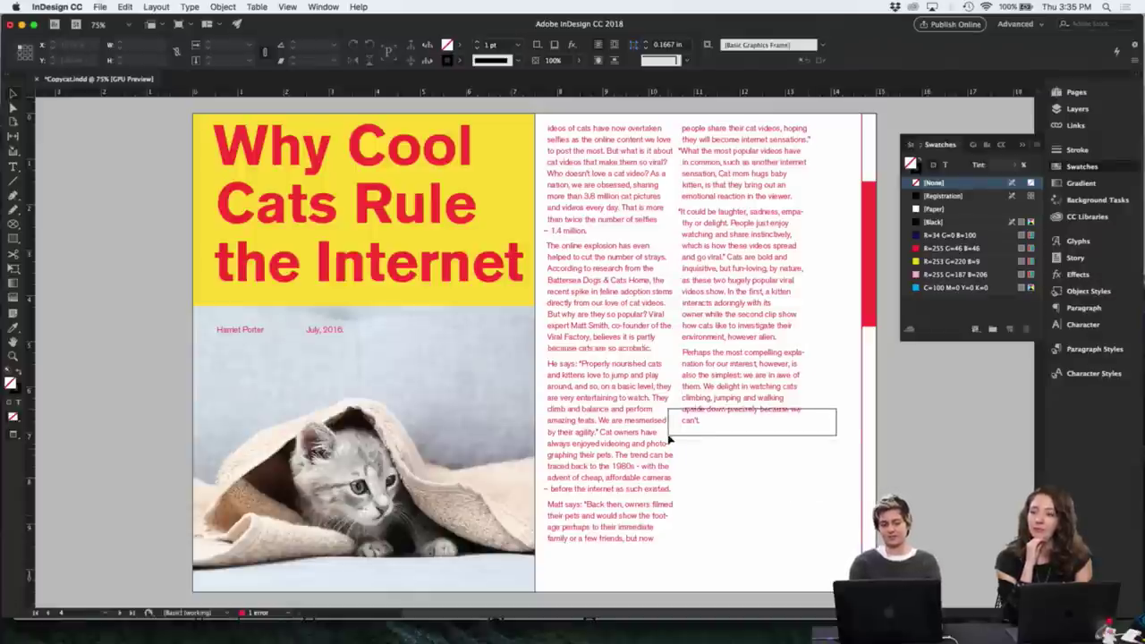
left_click_drag(640, 420, 640, 421)
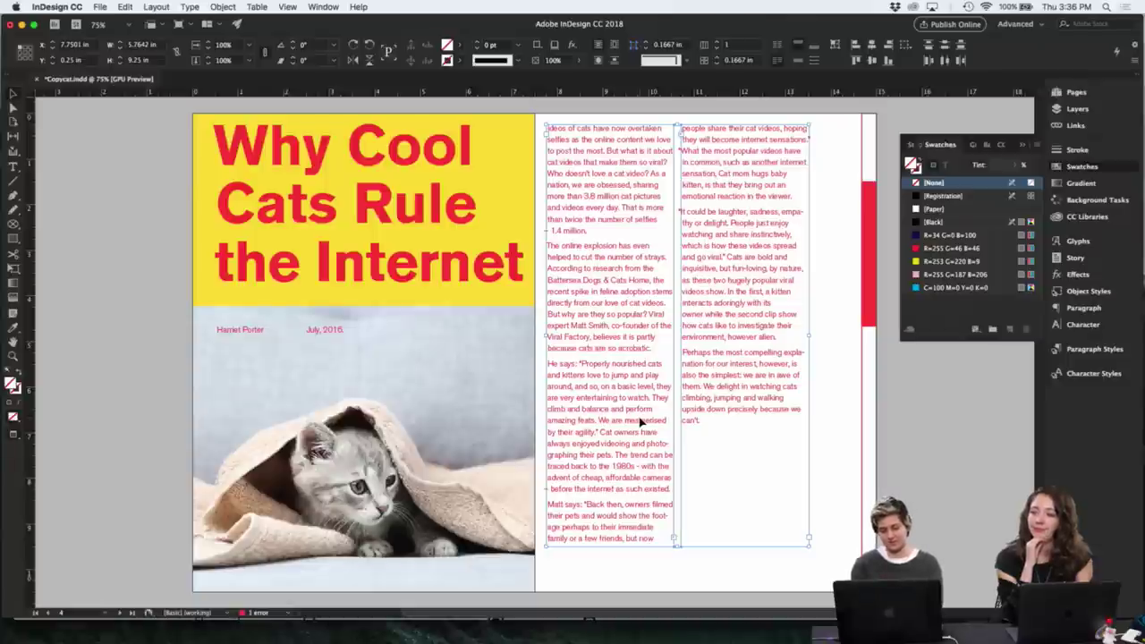
key("w")
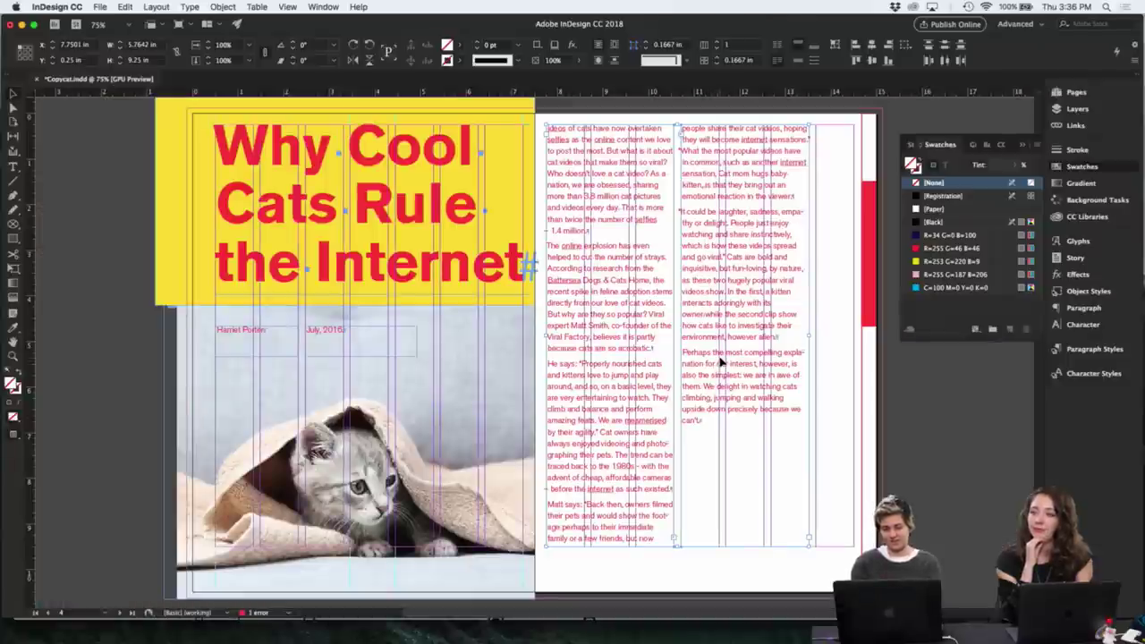
left_click_drag(721, 362, 766, 361)
key("w")
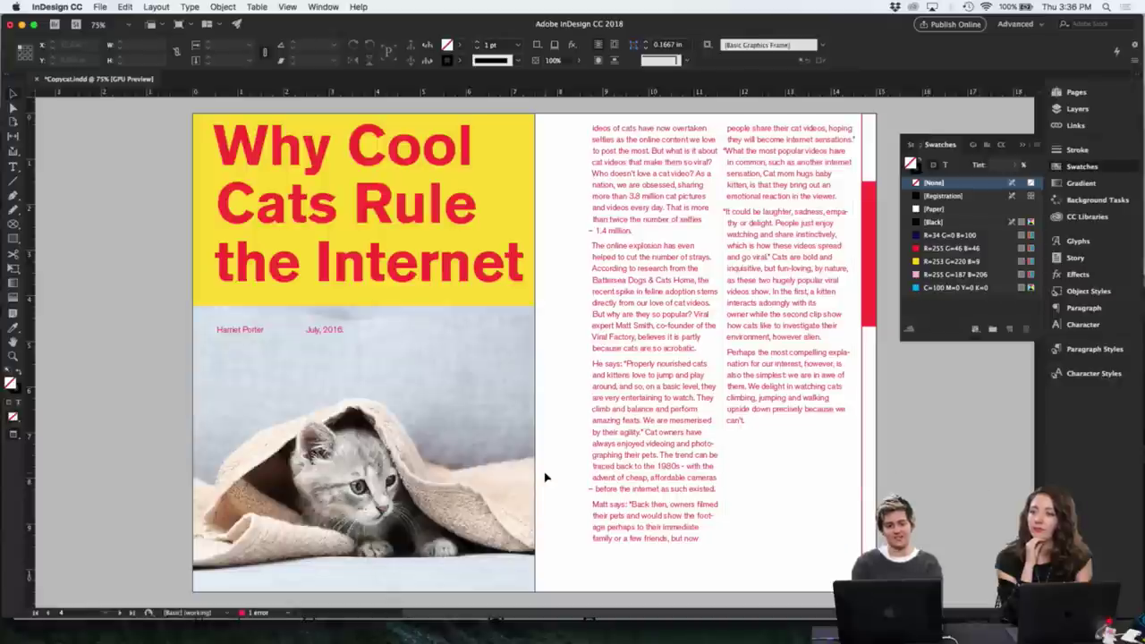
- Zoom in and scroll to check the body text, then zoom back out past the spread
scroll(608, 482, "down", 1)
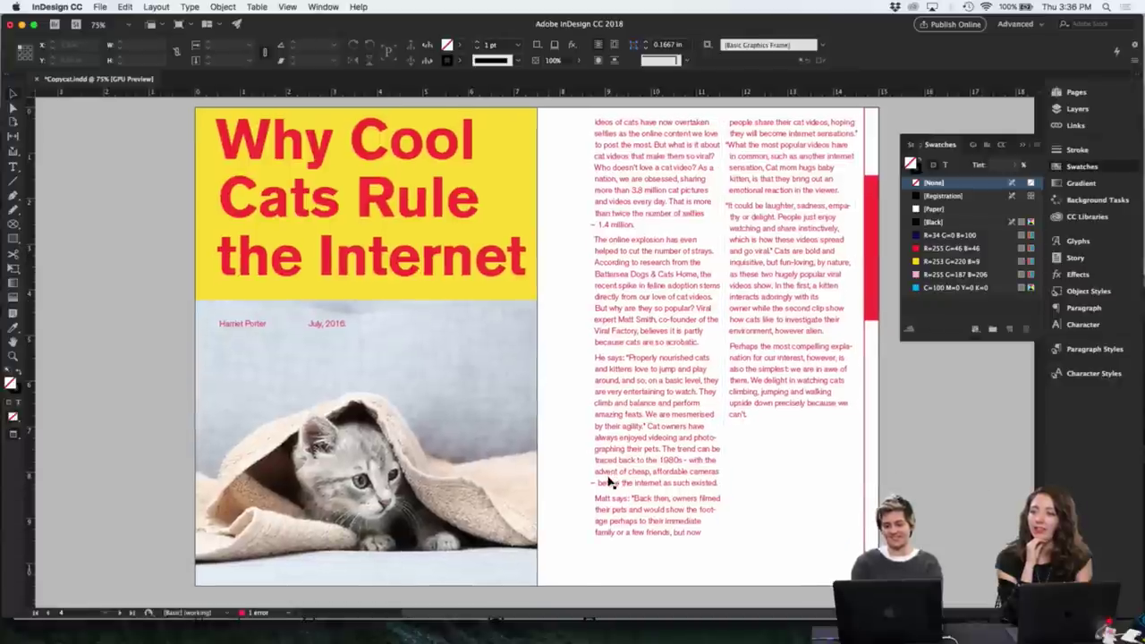
key("super+minus")
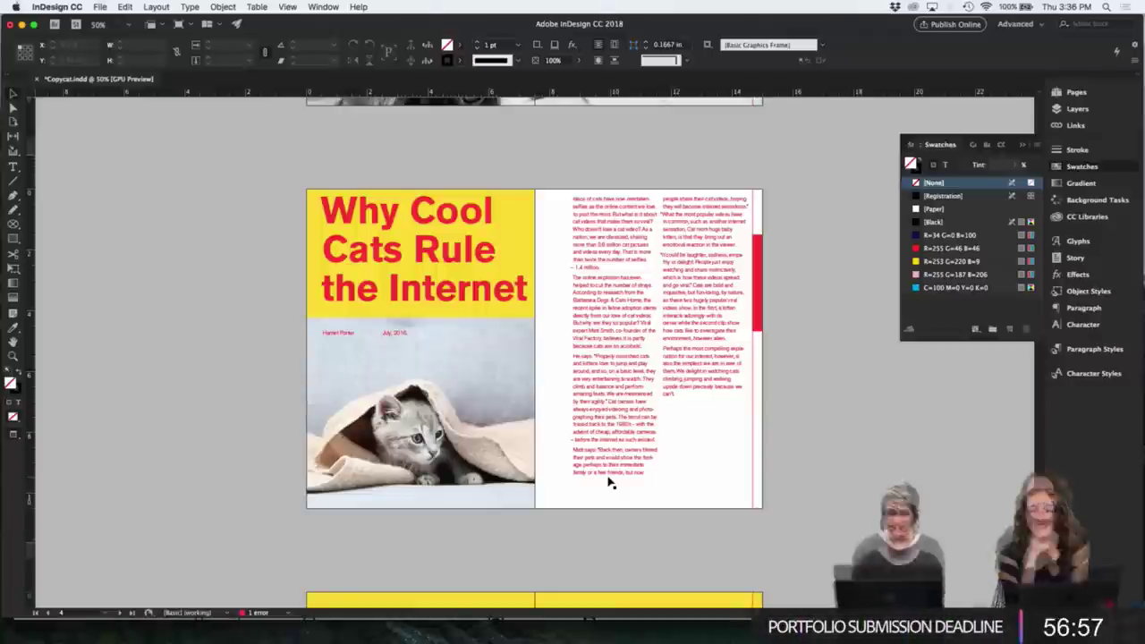
key("super+equal")
key("super+equal")
key("super+equal")
key("super+equal")
scroll(608, 483, "right", 5)
scroll(608, 483, "down", 3)
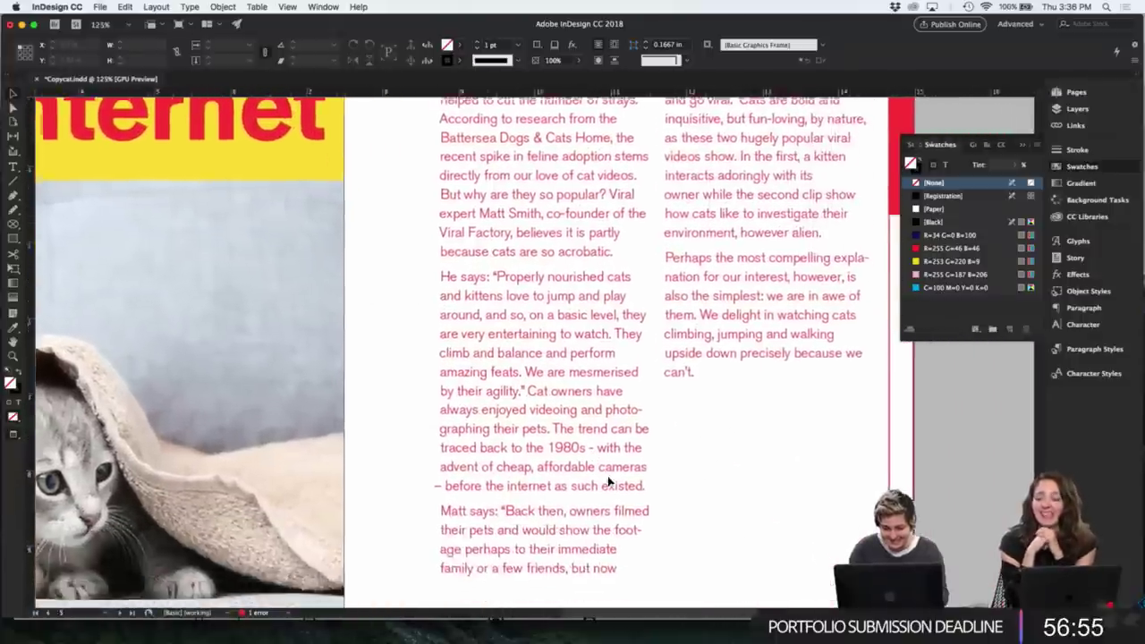
scroll(608, 481, "right", 1)
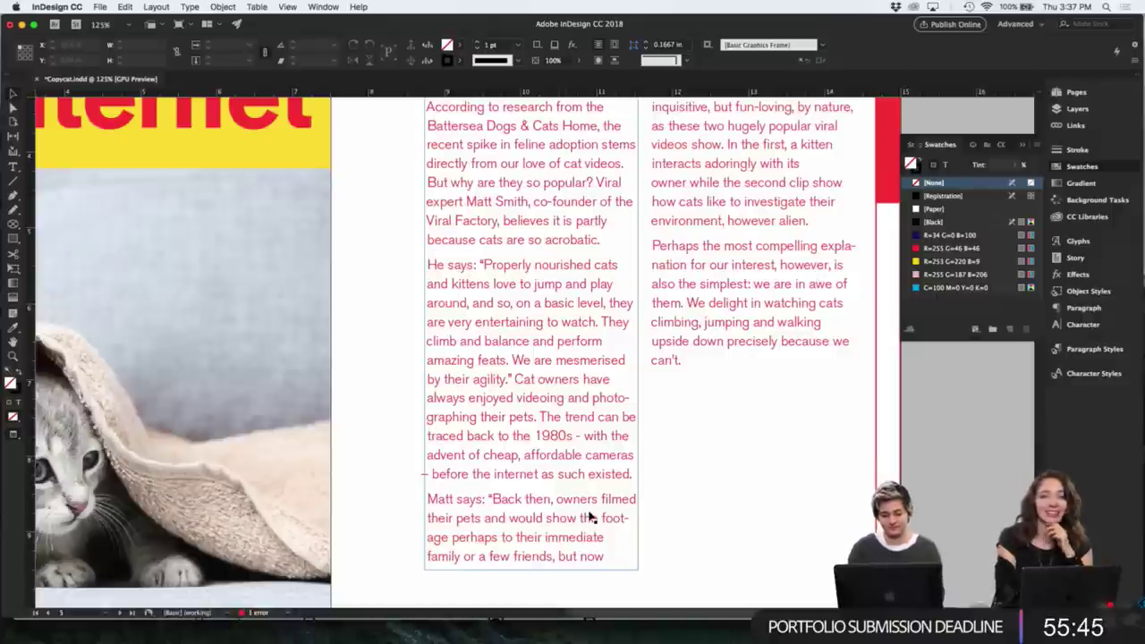
key("super+1")
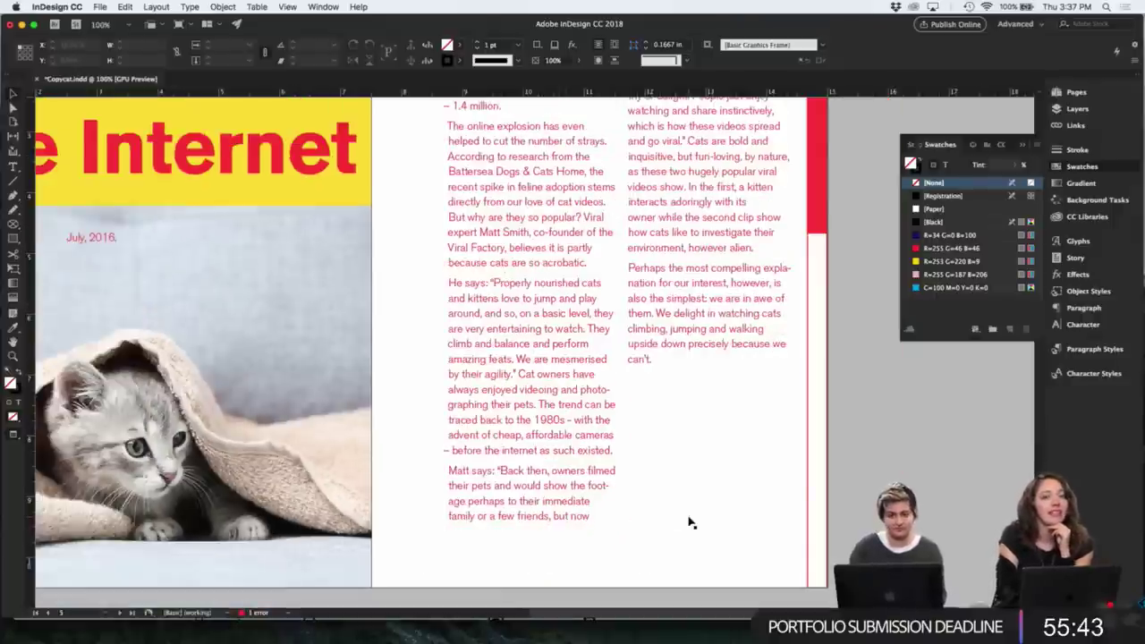
scroll(689, 524, "up", 3)
key("super+minus")
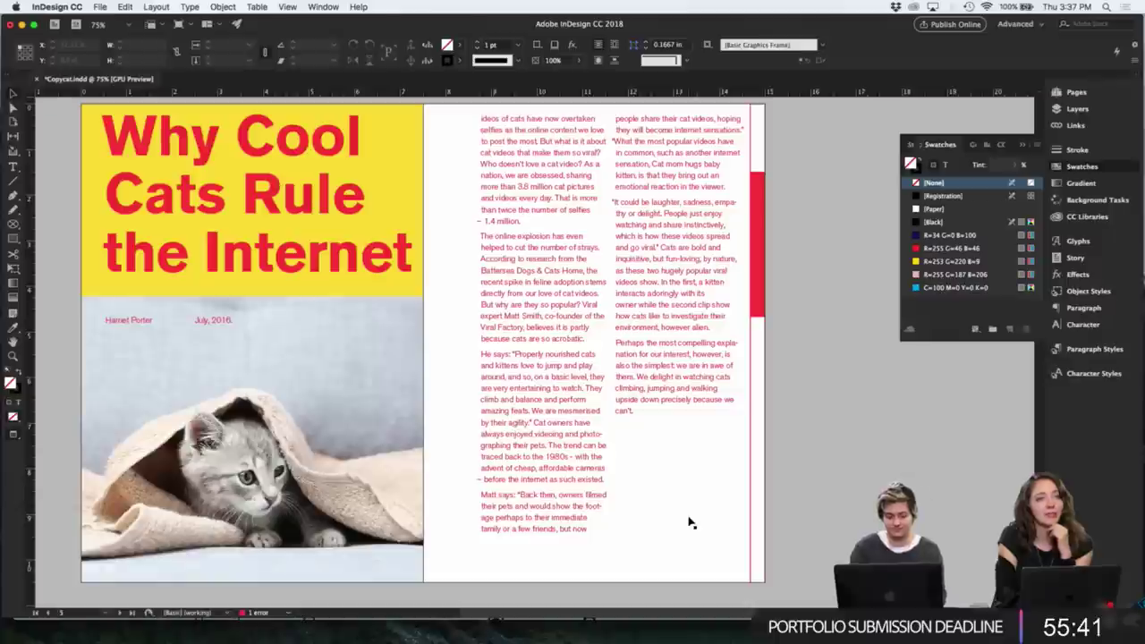
scroll(689, 523, "down", 2)
scroll(689, 525, "left", 4)
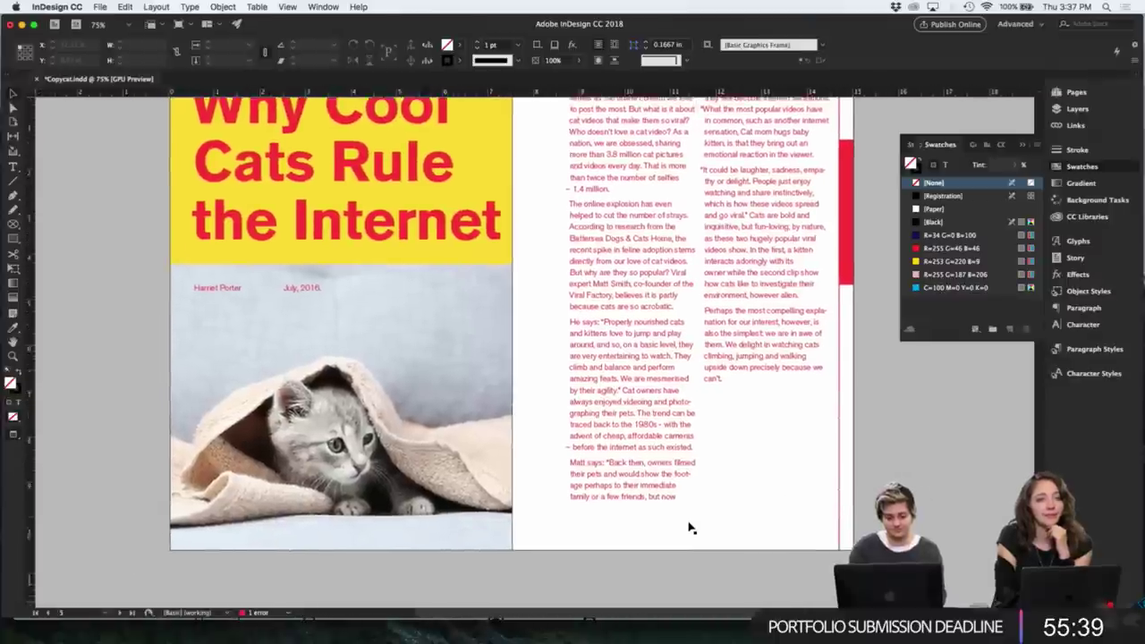
scroll(690, 526, "down", 5)
scroll(688, 527, "up", 10)
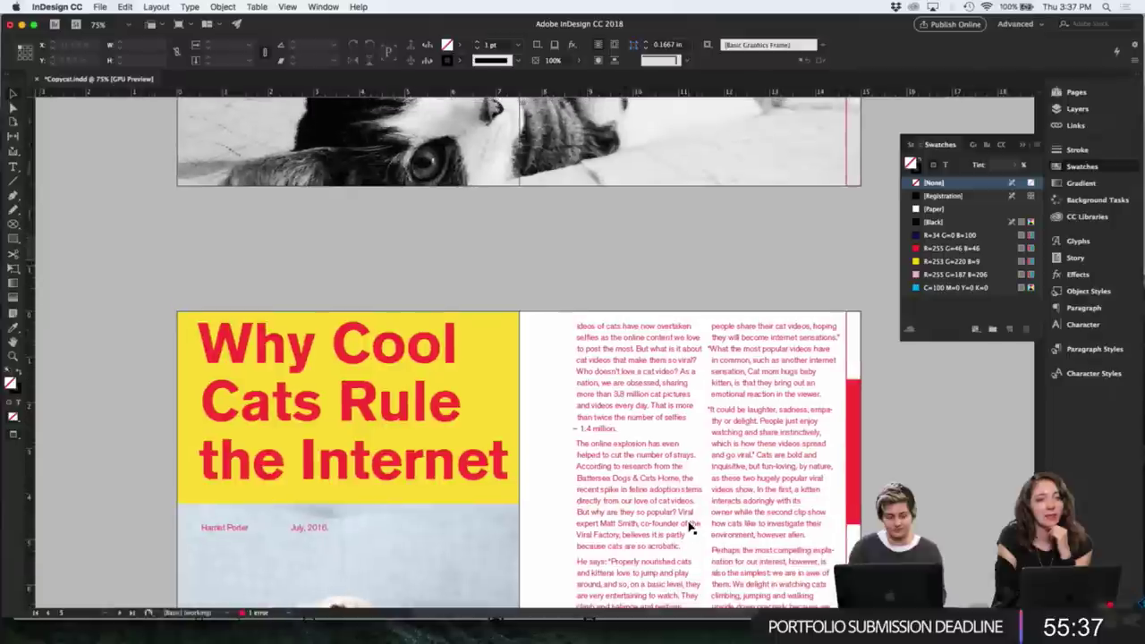
scroll(385, 452, "down", 4)
scroll(384, 452, "left", 1)
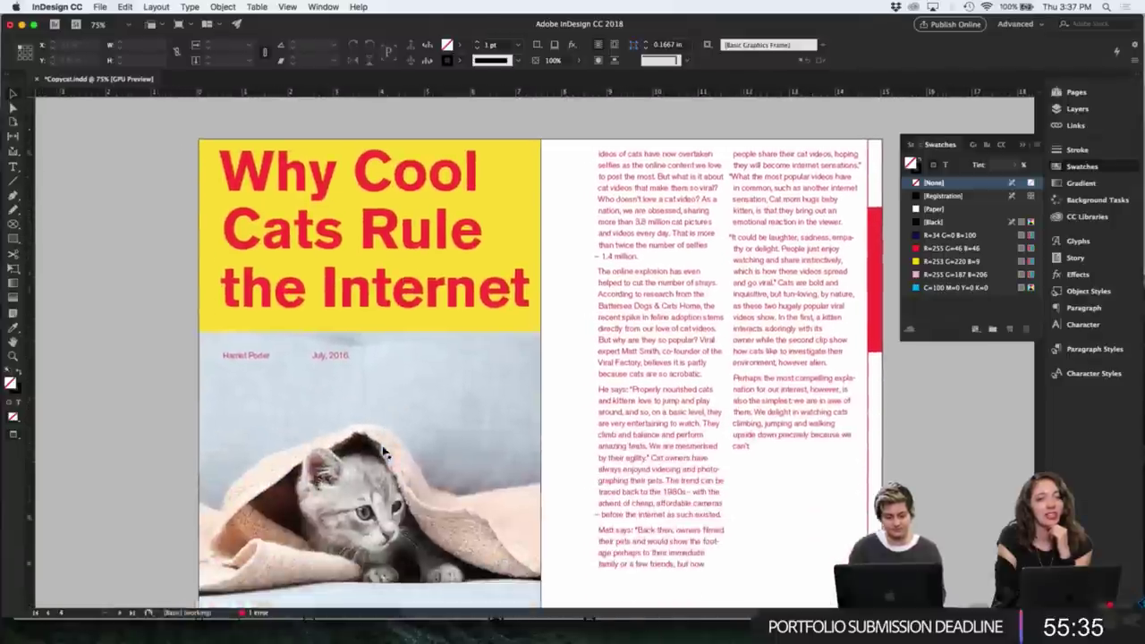
key("super+minus")
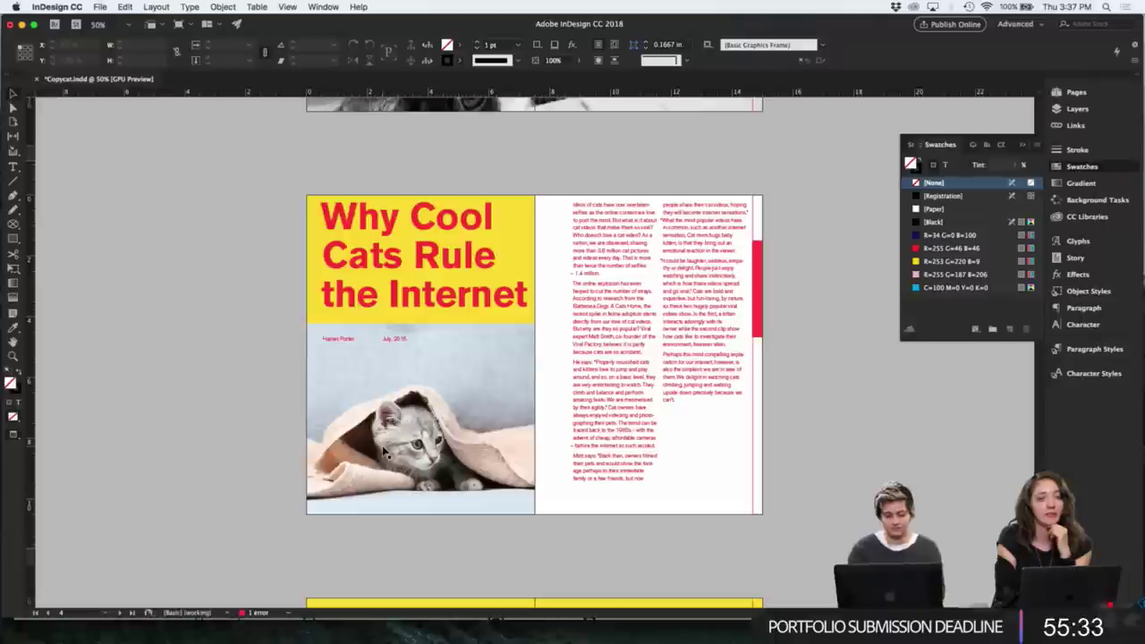
- Widen the kitten photo frame rightward past the spine onto the right page
key("w")
left_click(476, 424)
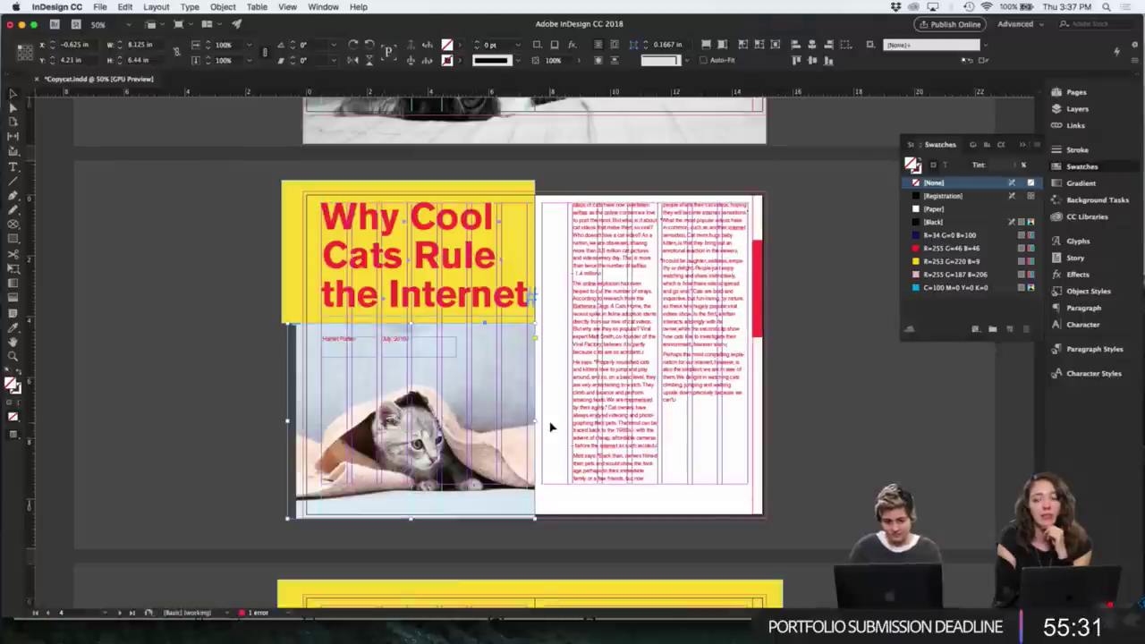
left_click_drag(533, 420, 567, 420)
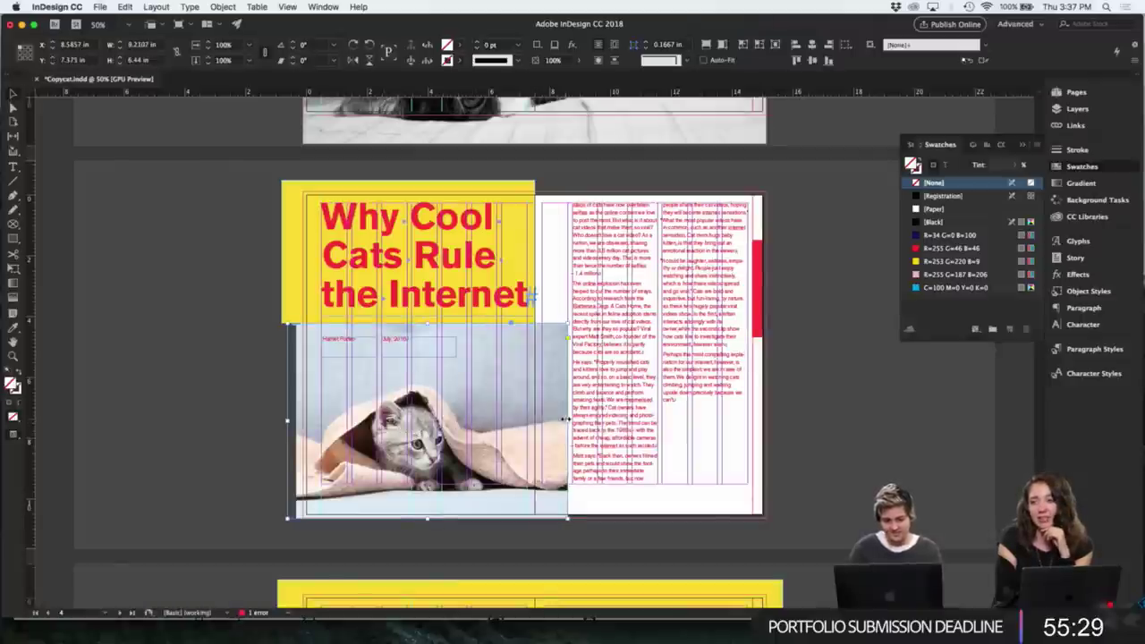
key("w")
key("super+shift+a")
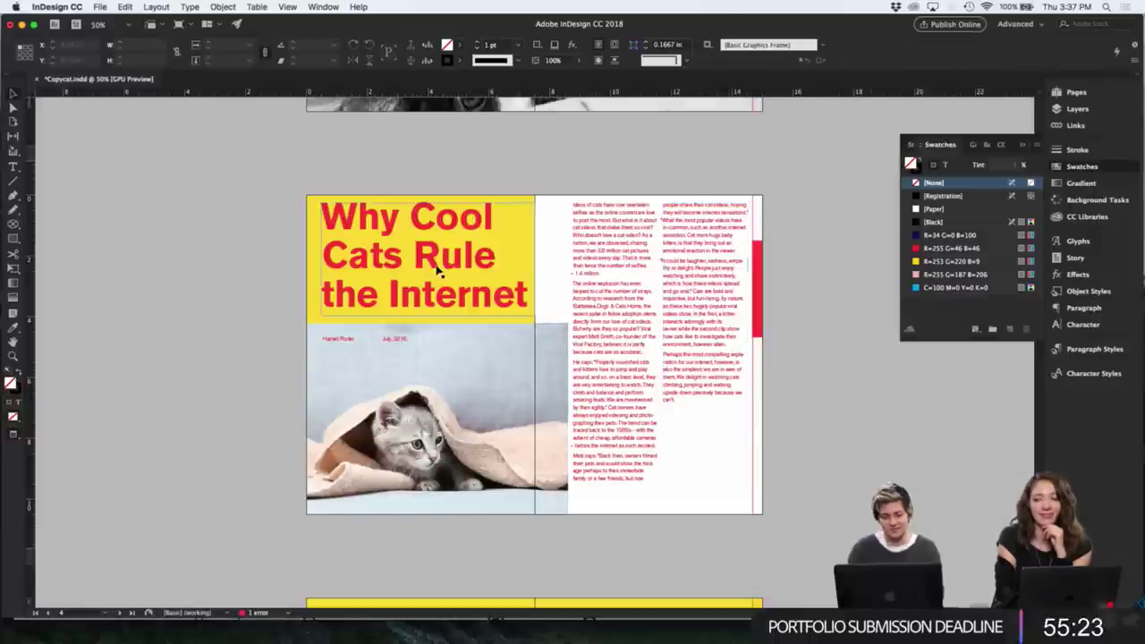
- Duplicate the headline frame and trim its text to just 'Why'
left_click_drag(450, 271, 225, 281)
key("w")
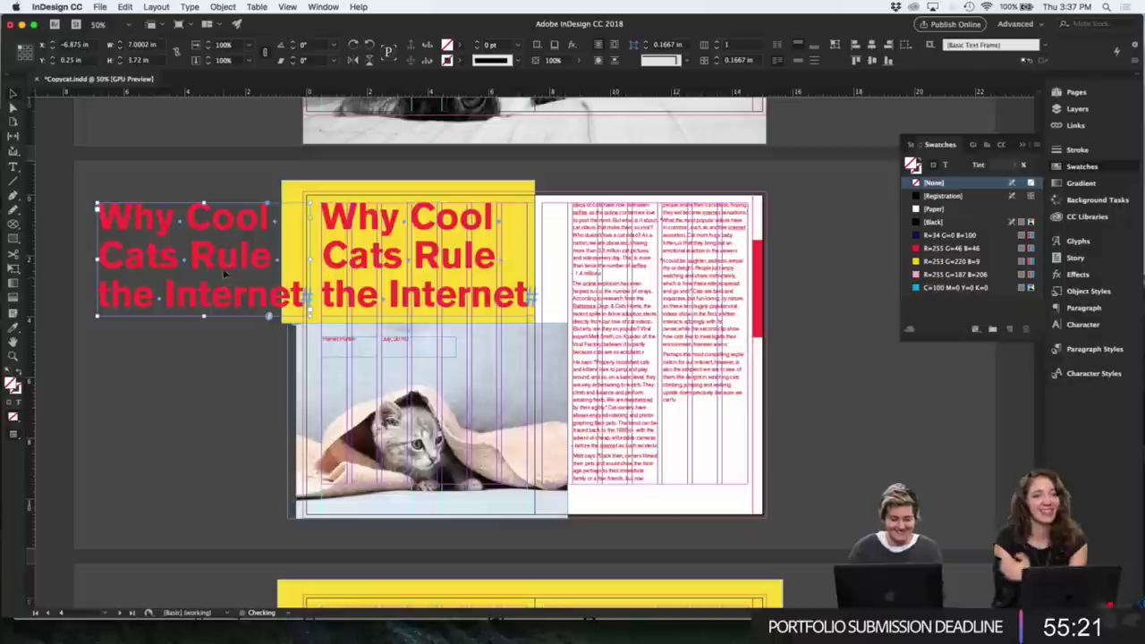
double_click(209, 243)
left_click_drag(181, 217, 302, 295)
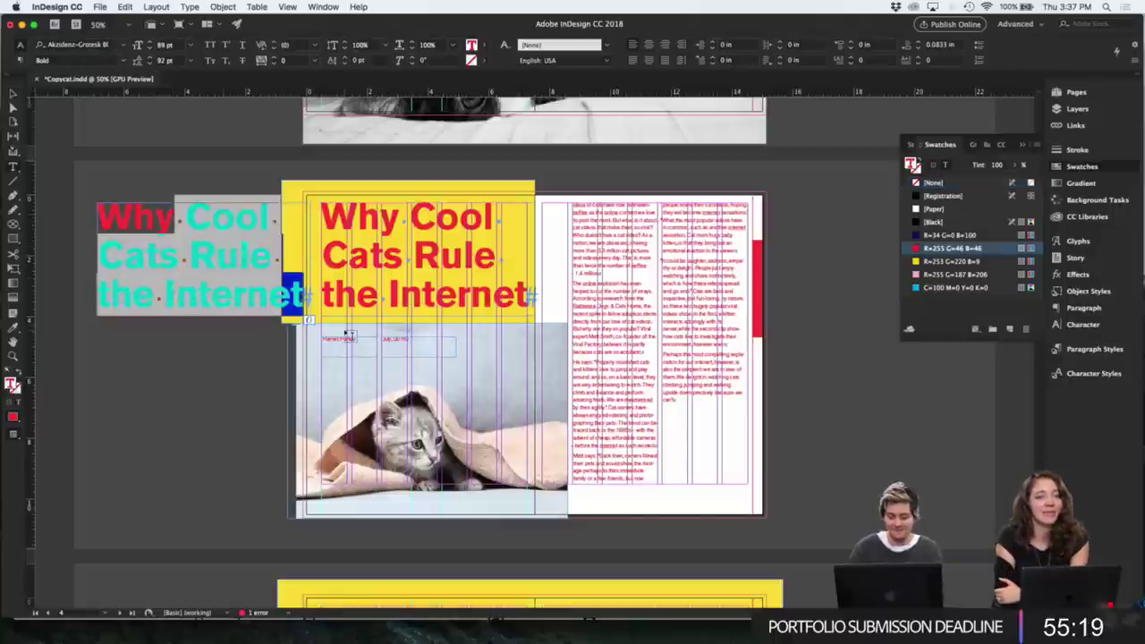
key("BackSpace")
key("super+a")
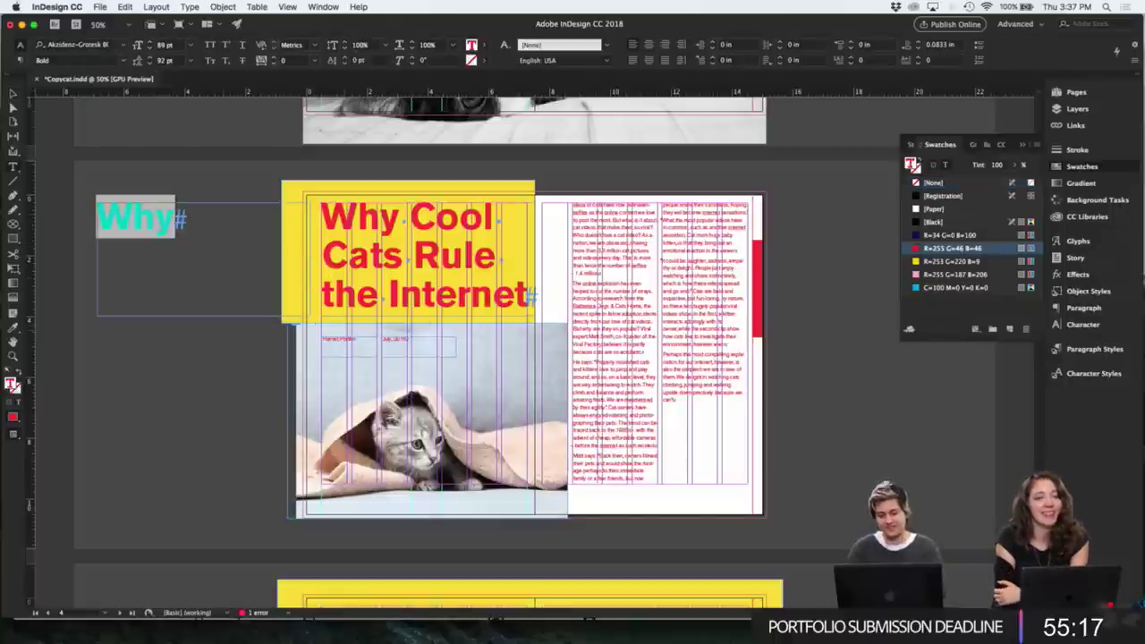
- Increase the font size of 'Why' step by step to 202 pt
key("super+t")
left_click(936, 288)
type("100")
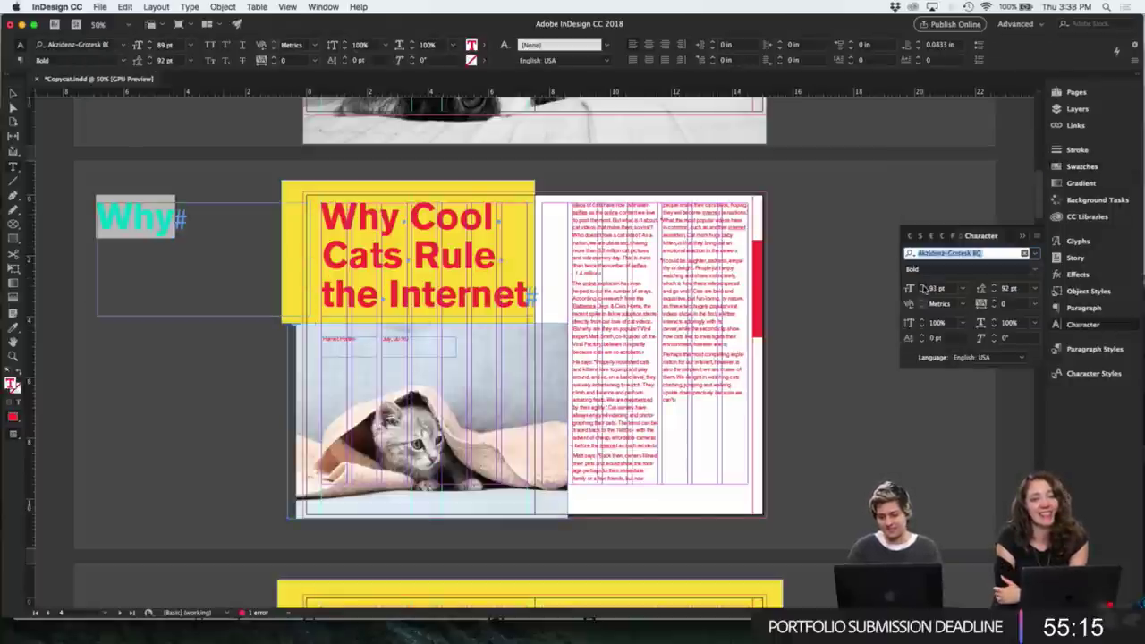
key("Return")
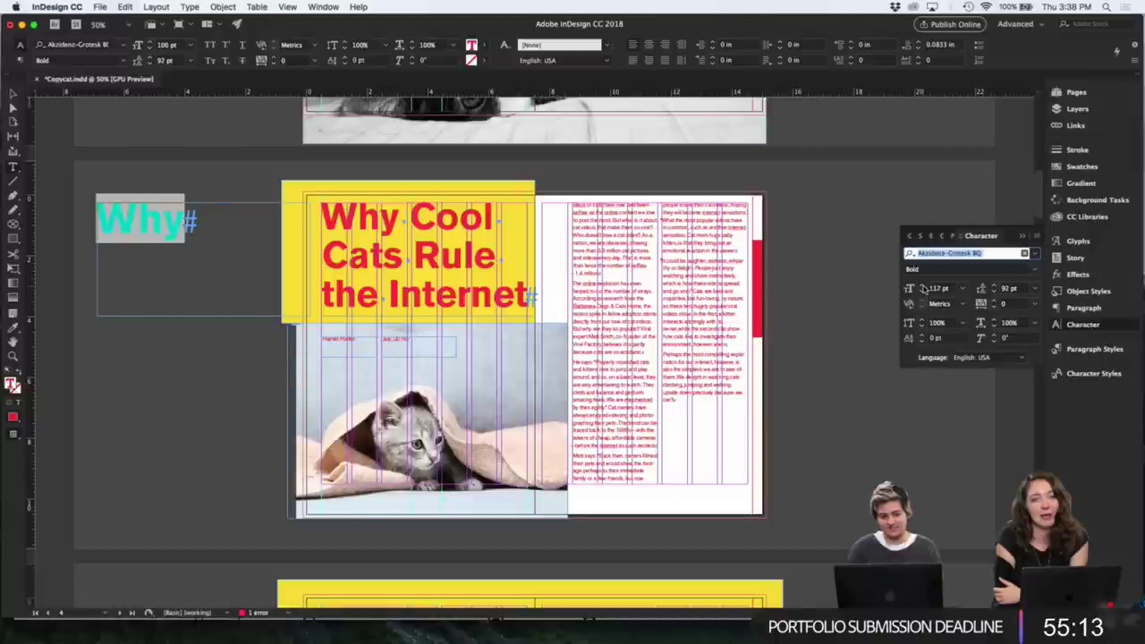
type("120")
key("Return")
type("146")
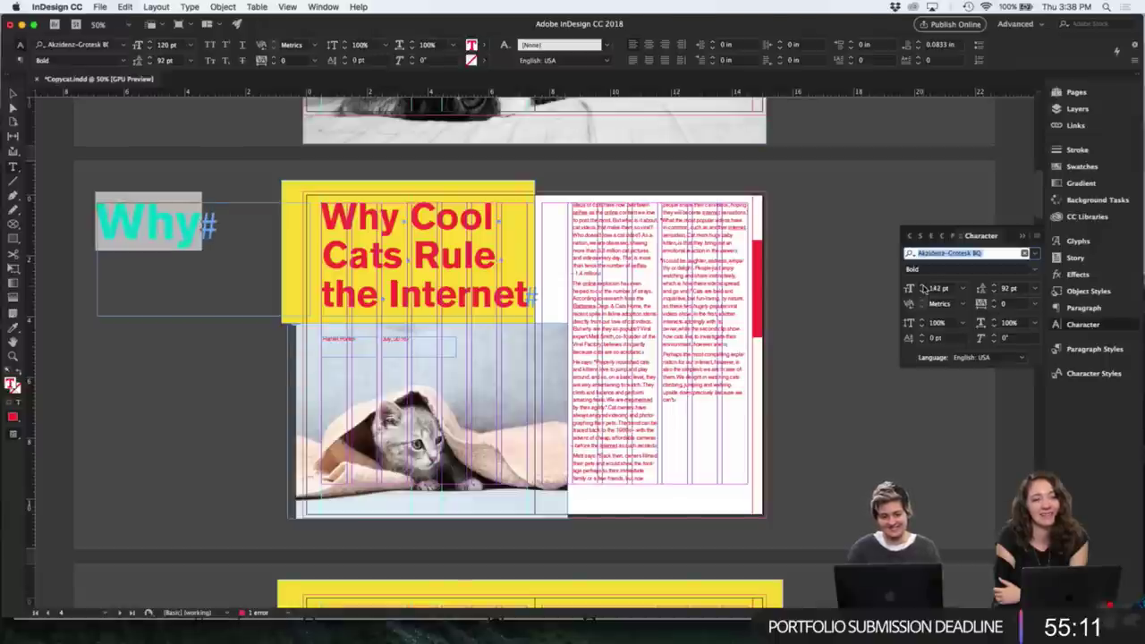
key("Return")
type("163")
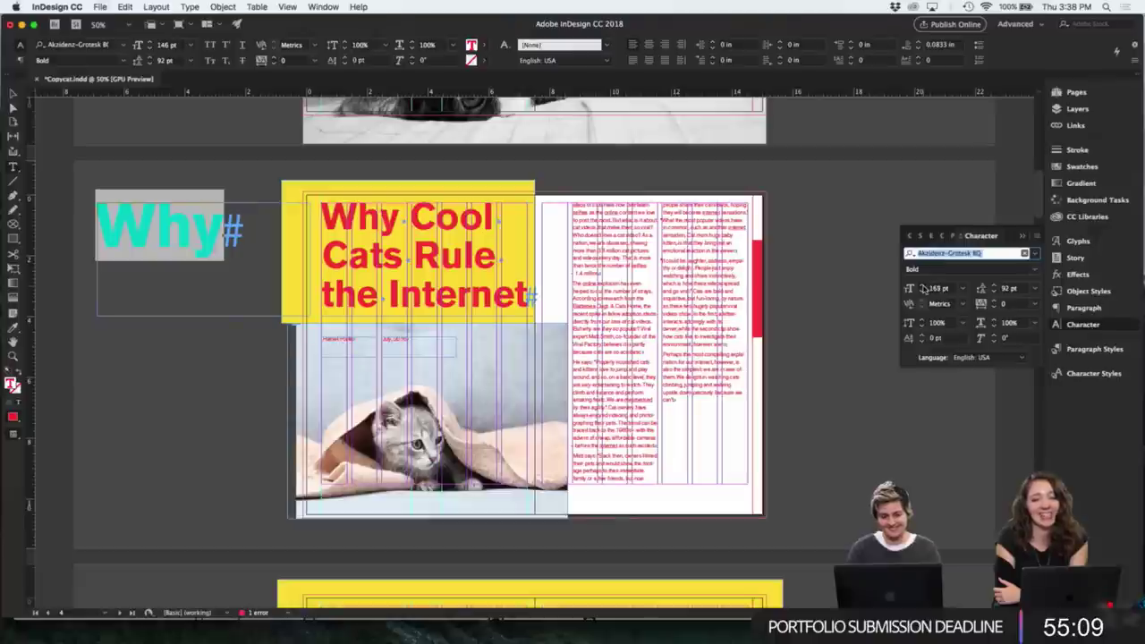
type("202")
key("Return")
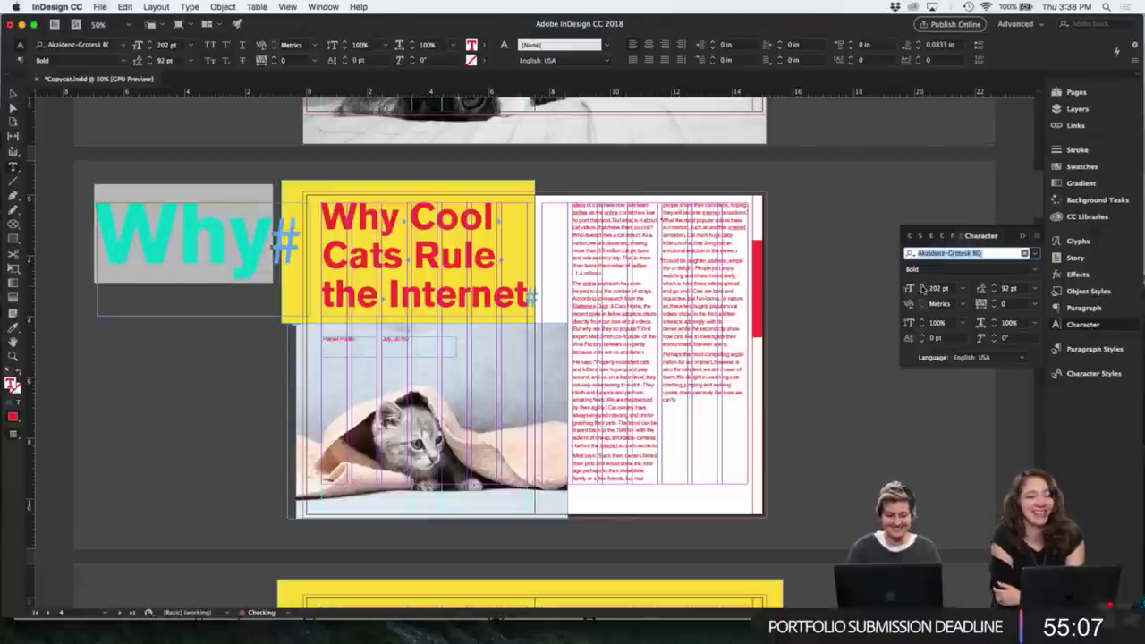
- Change 'Why' to UPPERCASE, deselect it, and preview the page
left_click(195, 6)
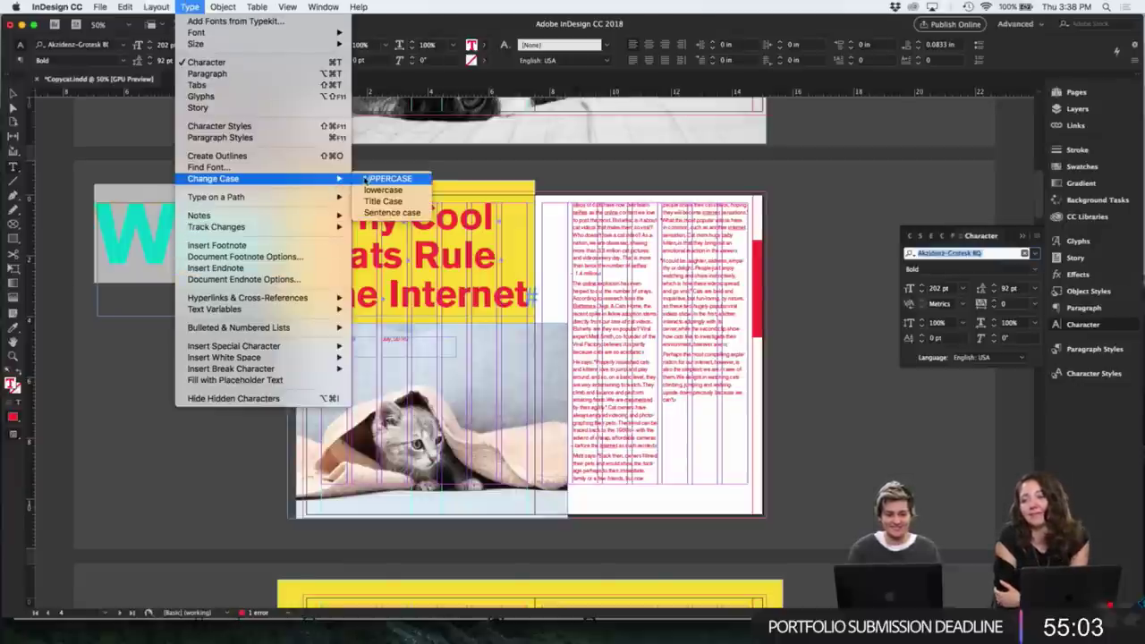
left_click(366, 181)
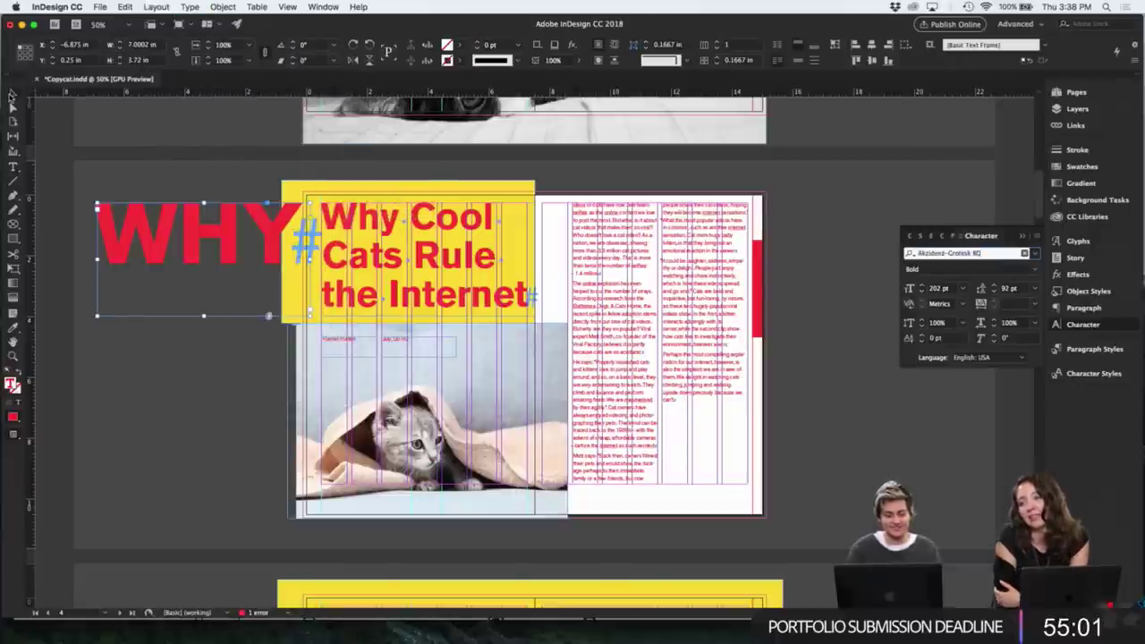
key("Escape")
left_click(195, 402)
key("w")
key("w")
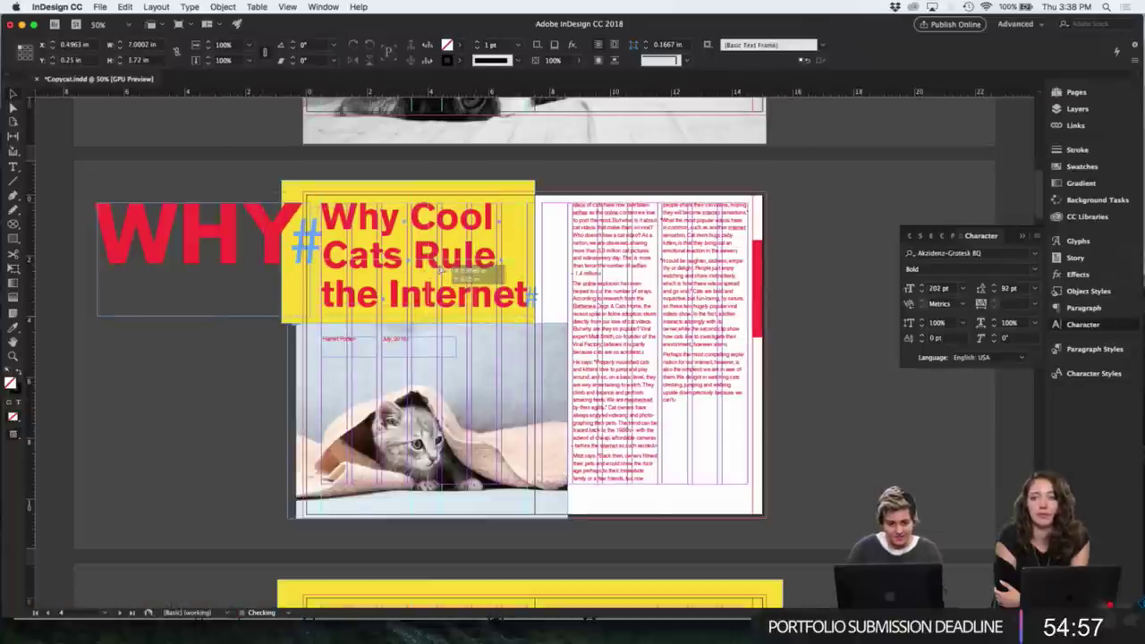
key("super+z")
- Try selecting the frames beneath WHY, restoring WHY after an accidental delete
key("w")
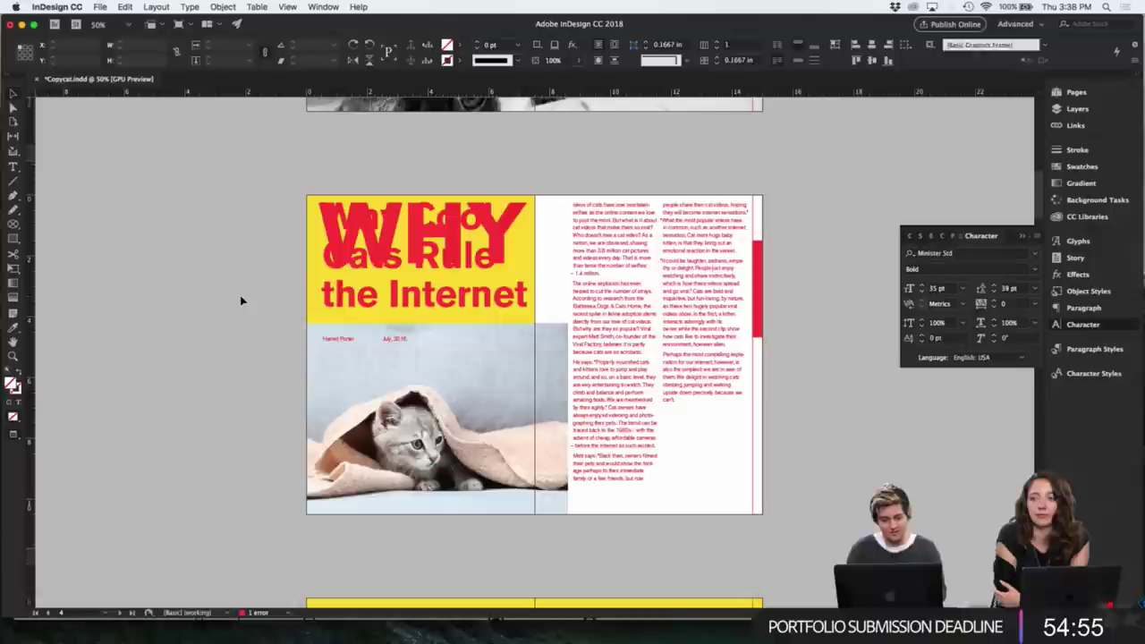
left_click(456, 247)
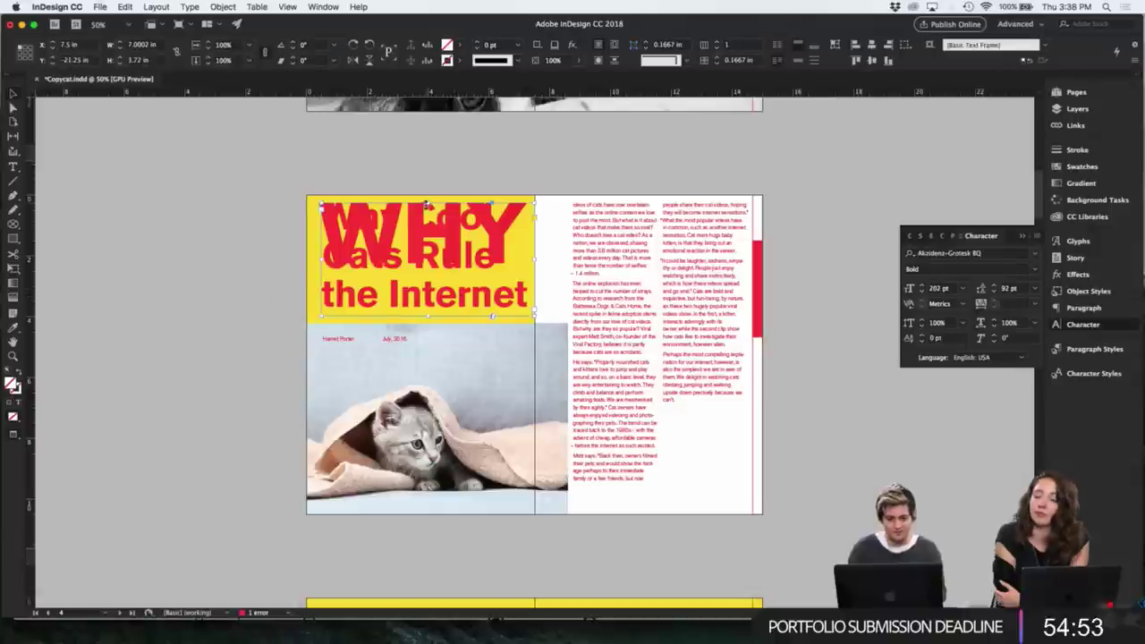
key("Delete")
left_click(440, 300)
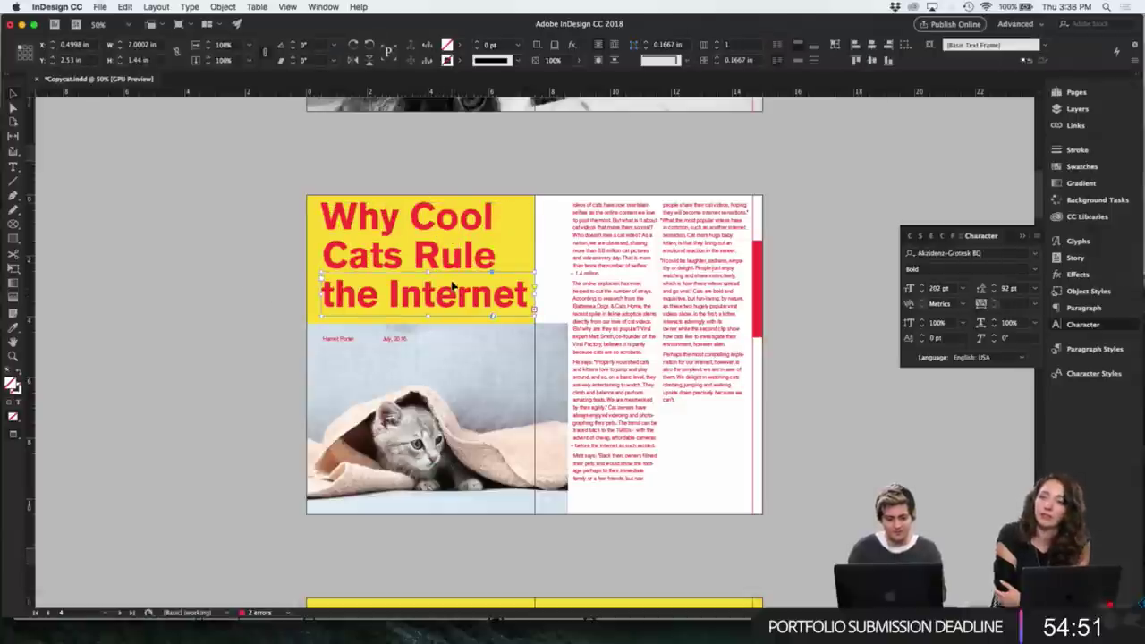
key("ctrl+z")
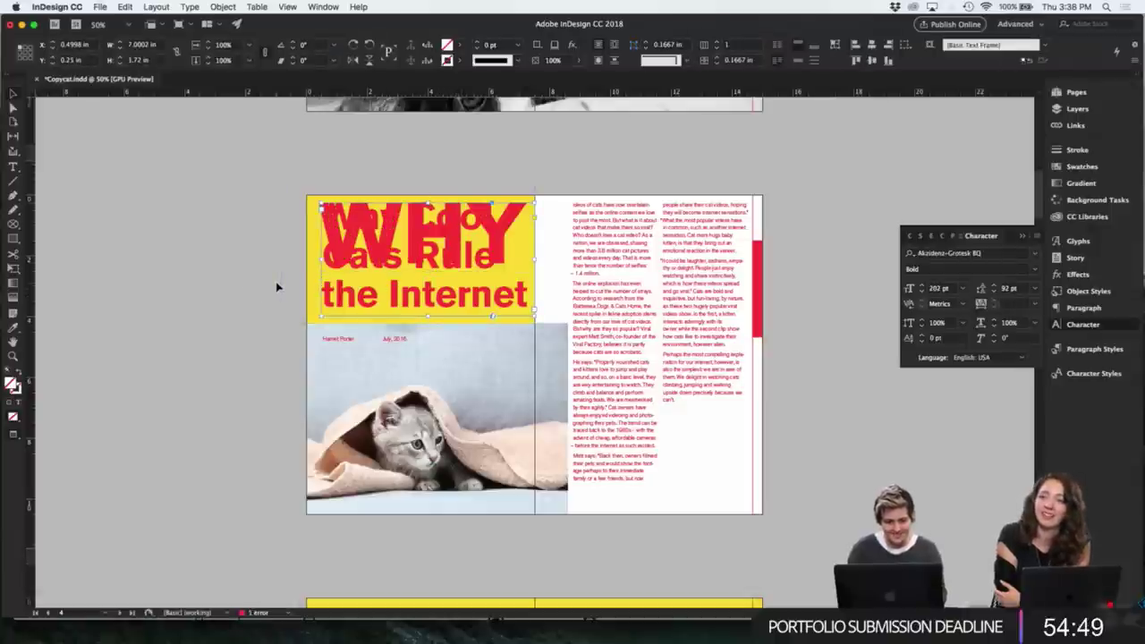
left_click(302, 288)
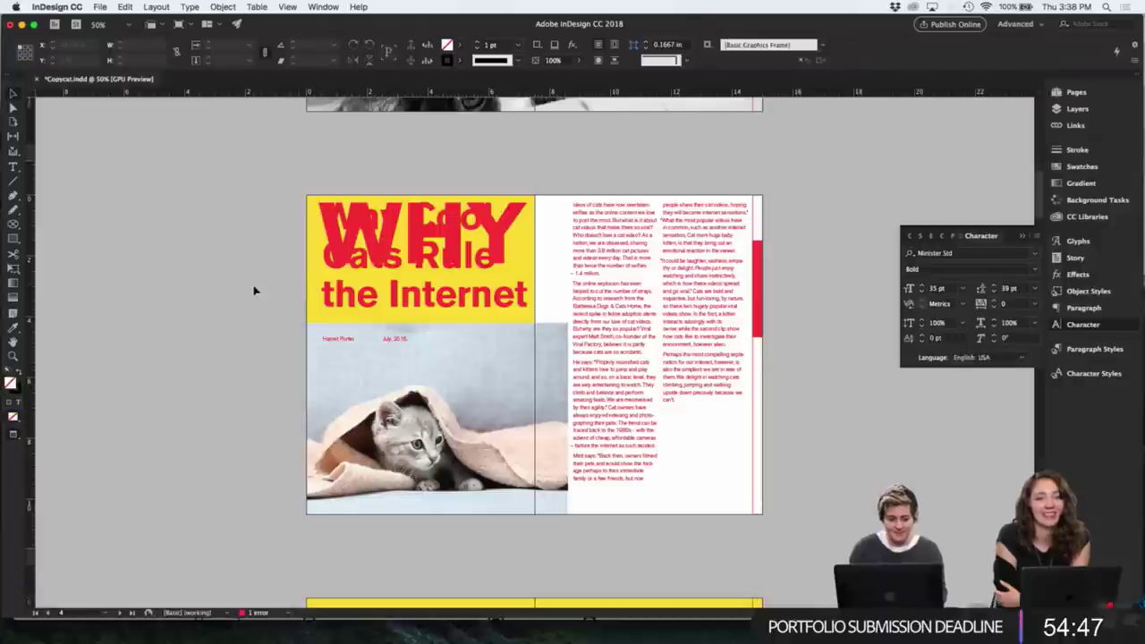
left_click(403, 304)
left_click(401, 250)
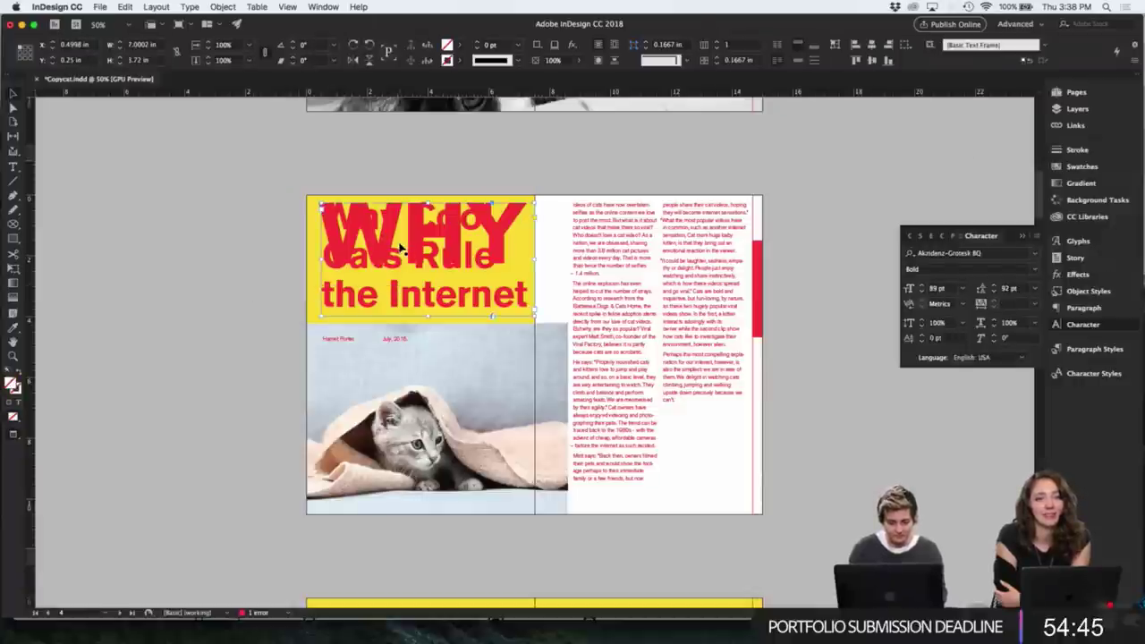
left_click(229, 311)
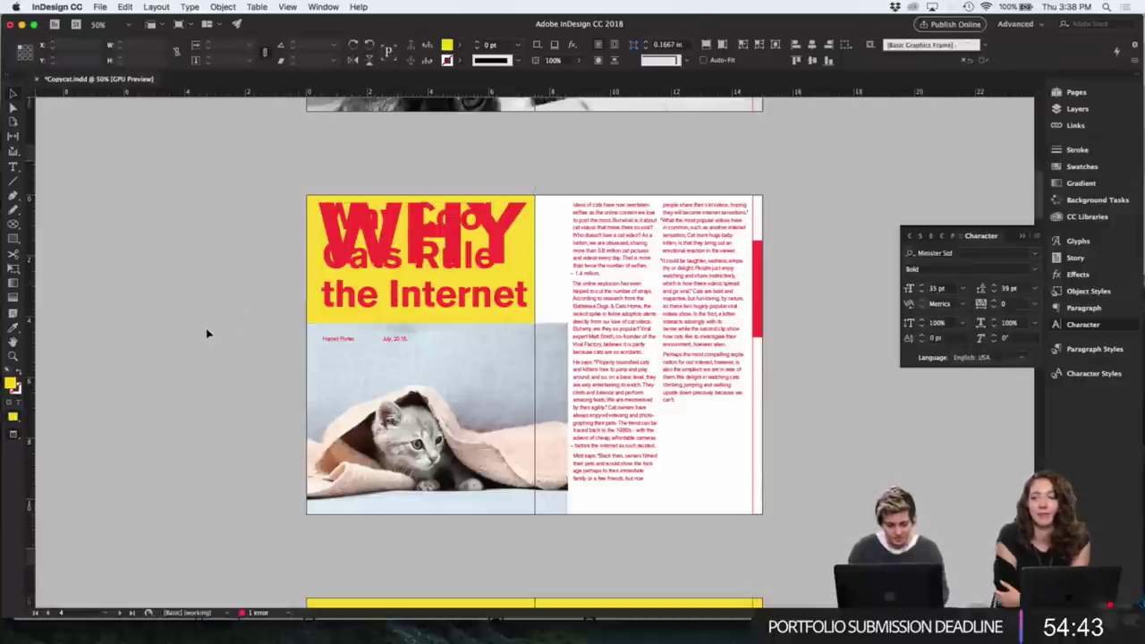
- Marquee-select the 'Why Cool Cats Rule the Internet' frame and drag it onto the kitten photo
key("w")
left_click(282, 298)
left_click(212, 241)
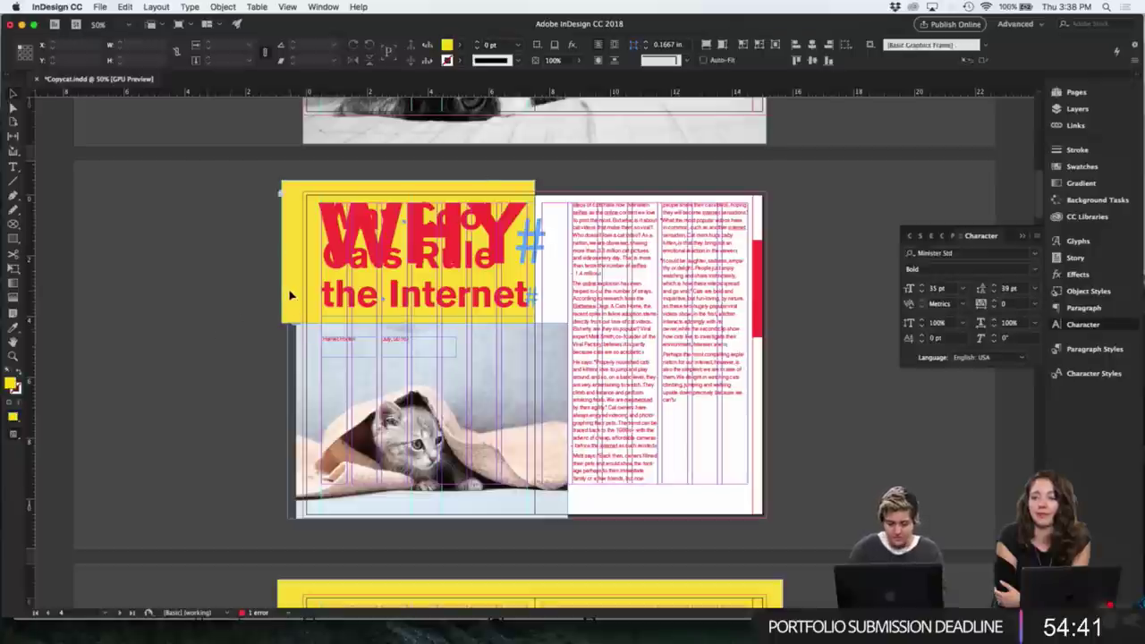
left_click_drag(212, 239, 364, 293)
left_click_drag(448, 260, 431, 239)
- Delete the word 'Why' from the lower Cool Cats headline
left_click(199, 282)
key("w")
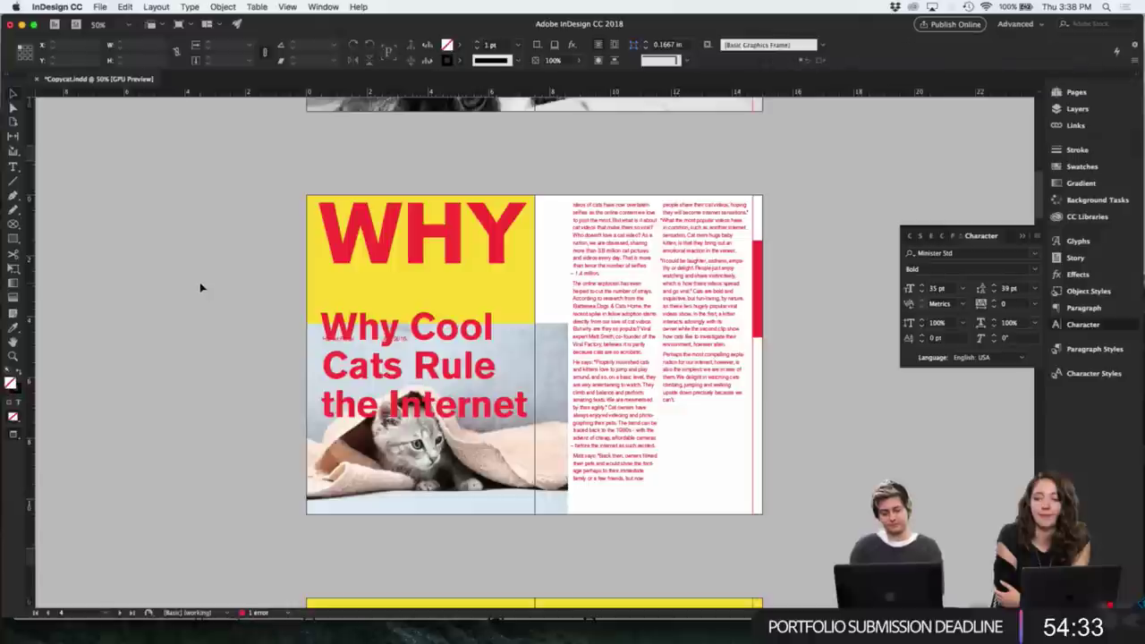
double_click(404, 336)
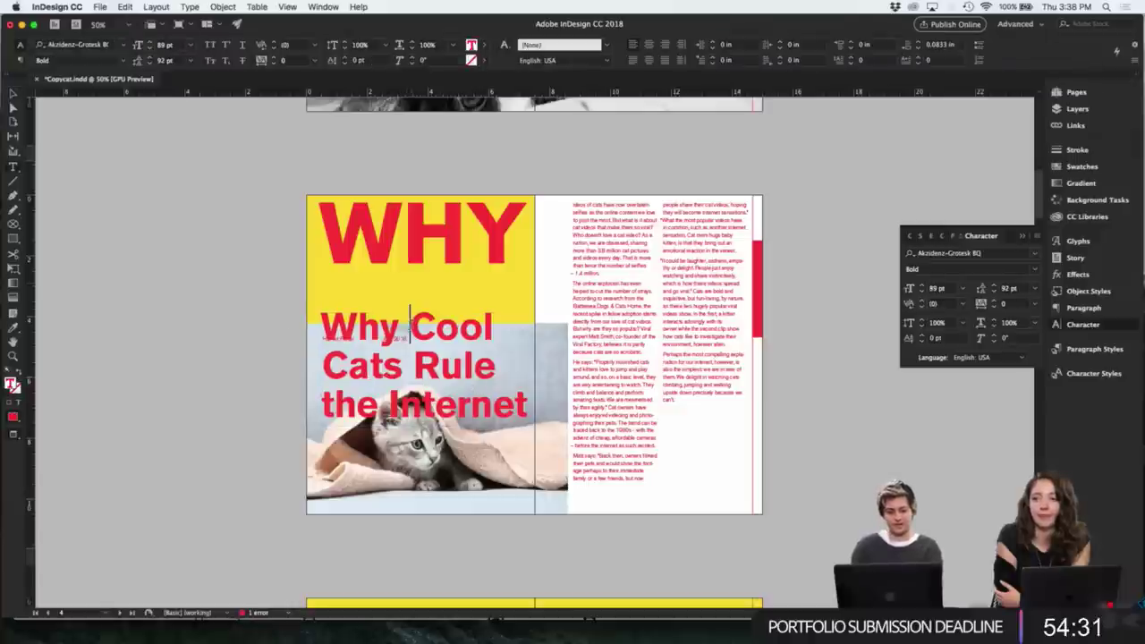
double_click(404, 336)
key("BackSpace")
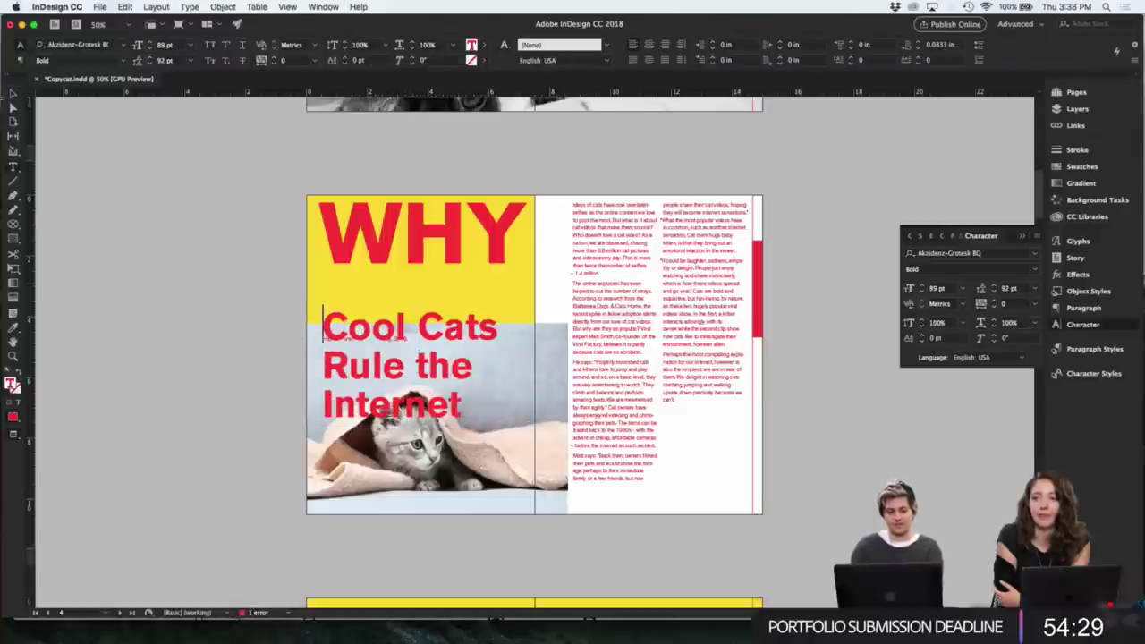
key("Escape")
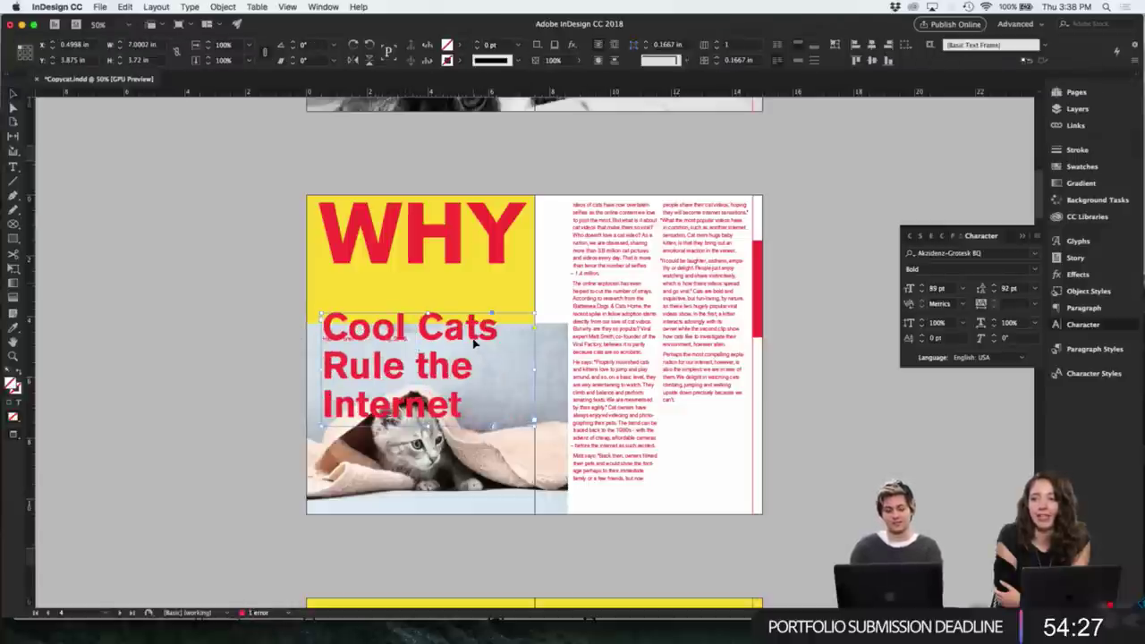
- Raise and widen the Cool Cats headline frame, then set its tracking to 0
left_click_drag(474, 315, 476, 309)
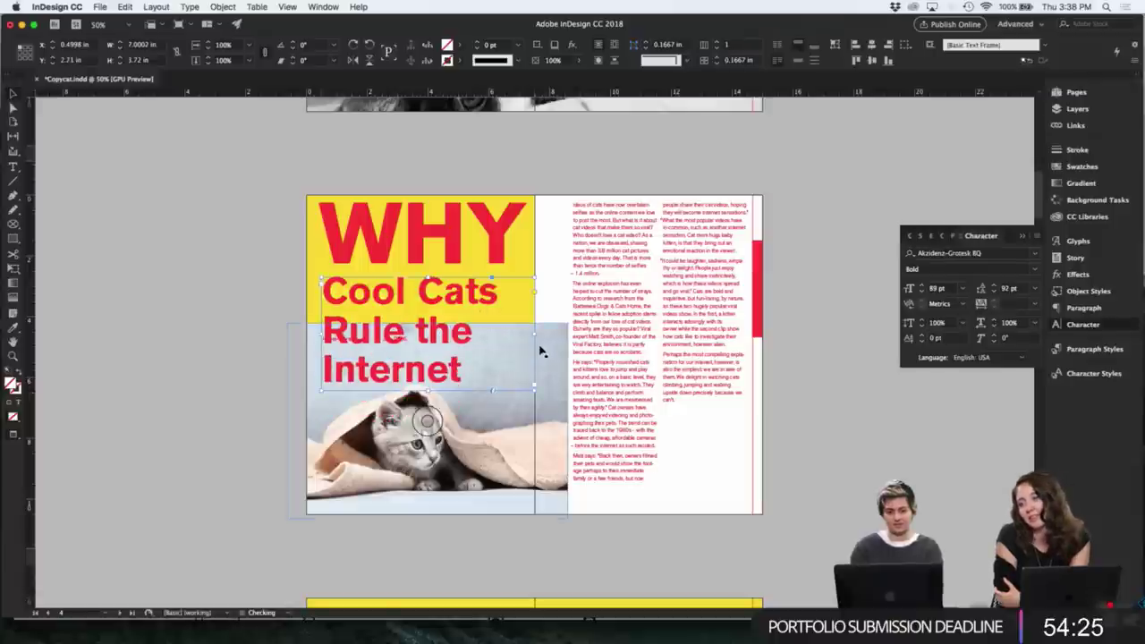
left_click_drag(534, 334, 566, 334)
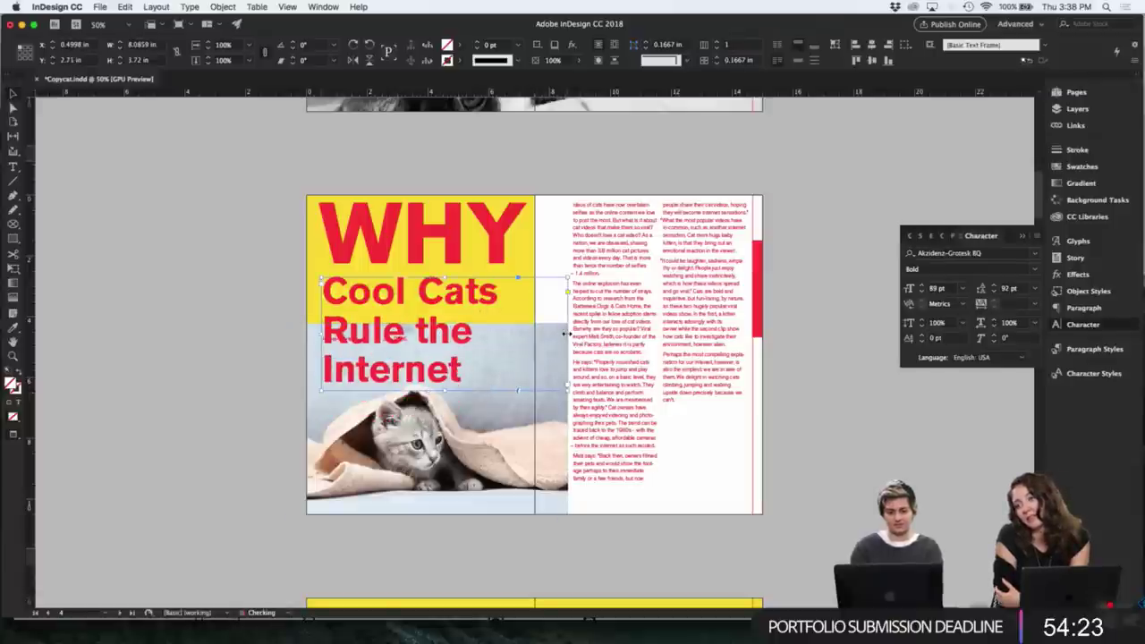
key("w")
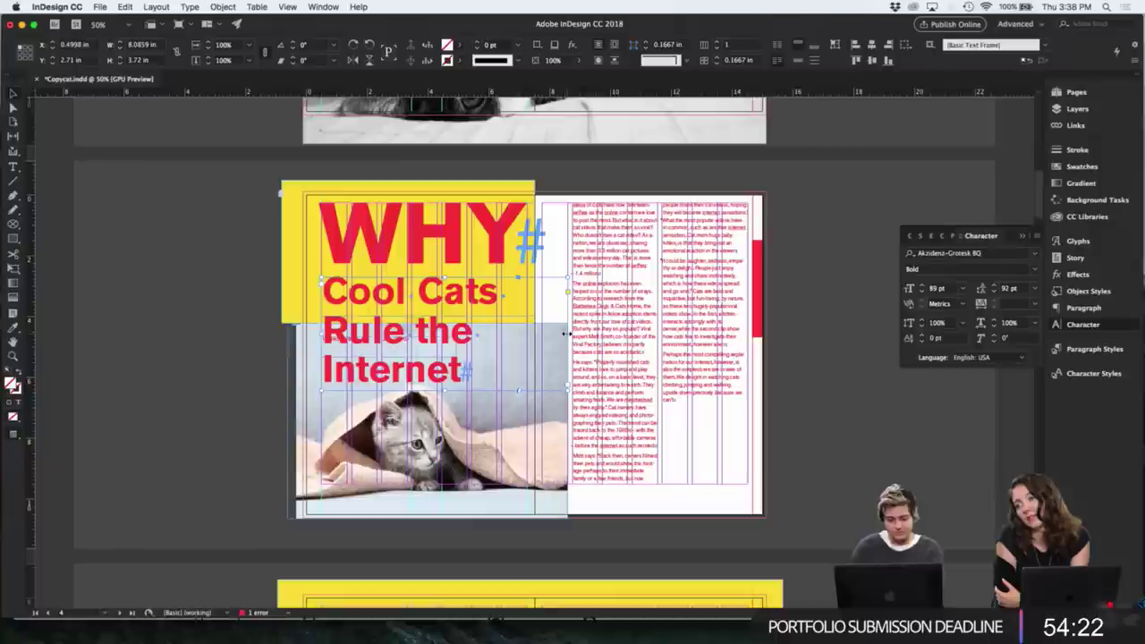
double_click(394, 349)
key("ctrl+a")
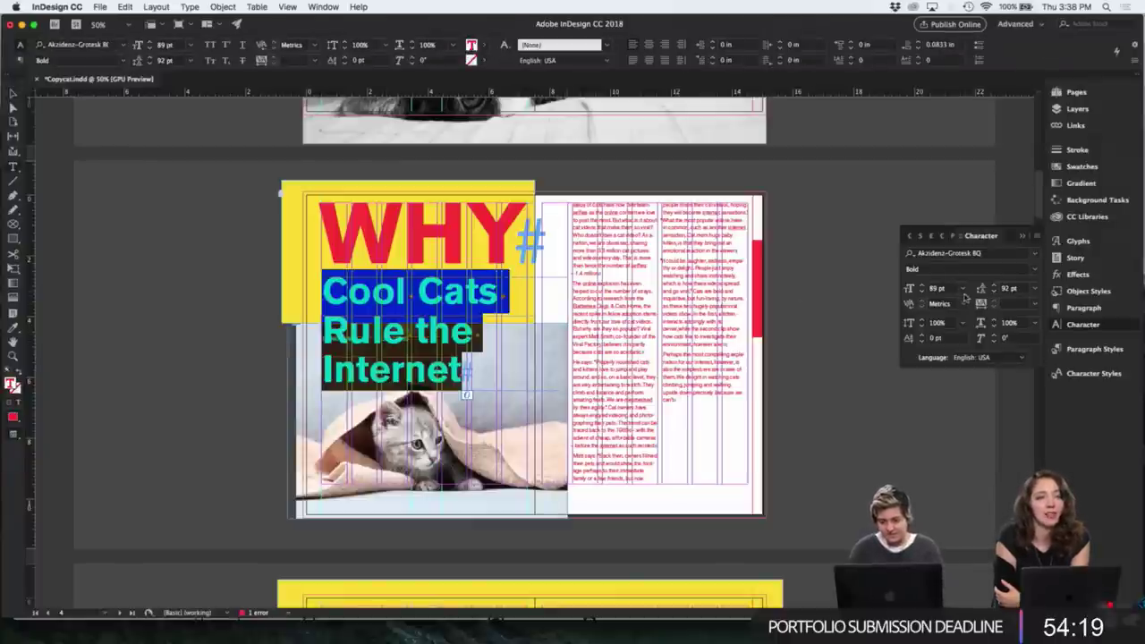
left_click(1009, 304)
type("0")
key("Return")
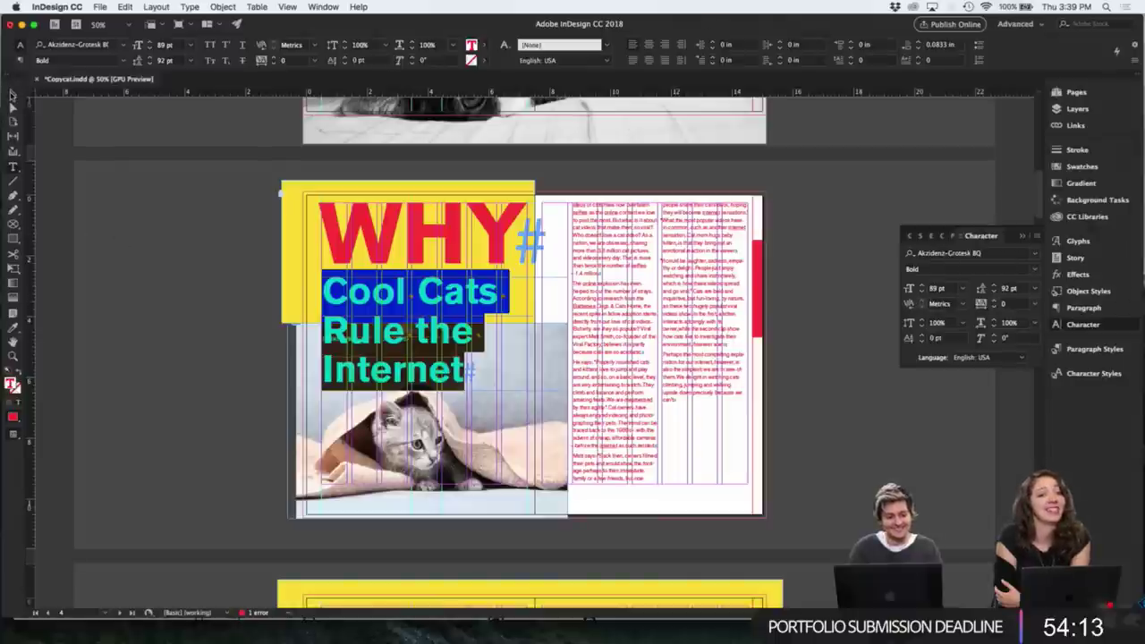
- Widen the Cool Cats headline frame so the text fits on two lines
left_click(12, 93)
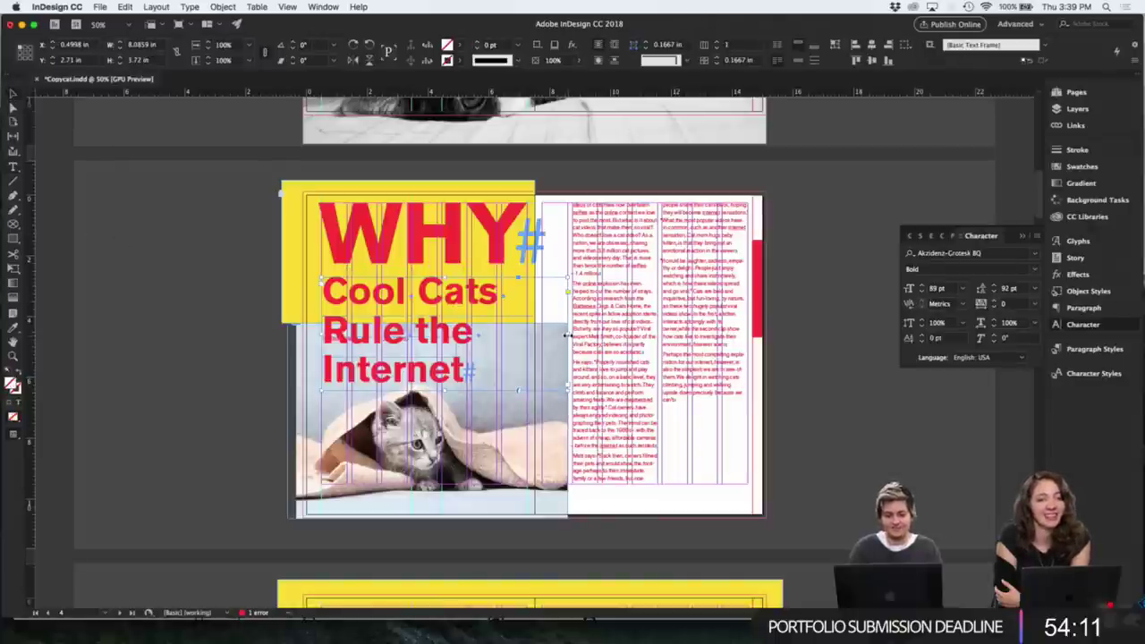
left_click_drag(568, 338, 607, 336)
left_click(147, 307)
key("w")
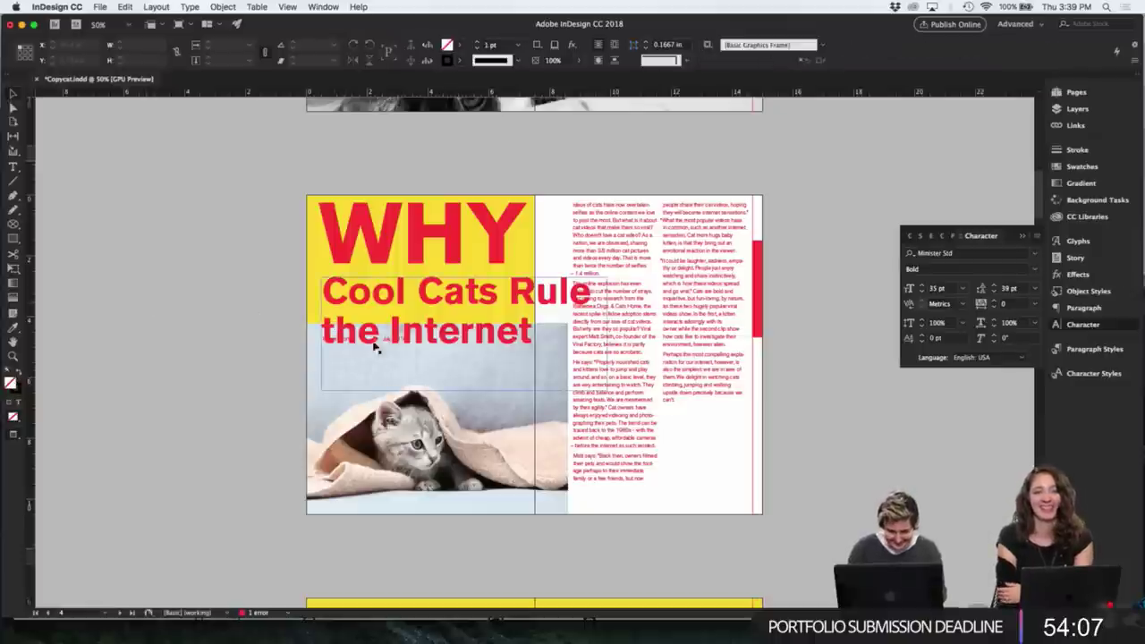
key("w")
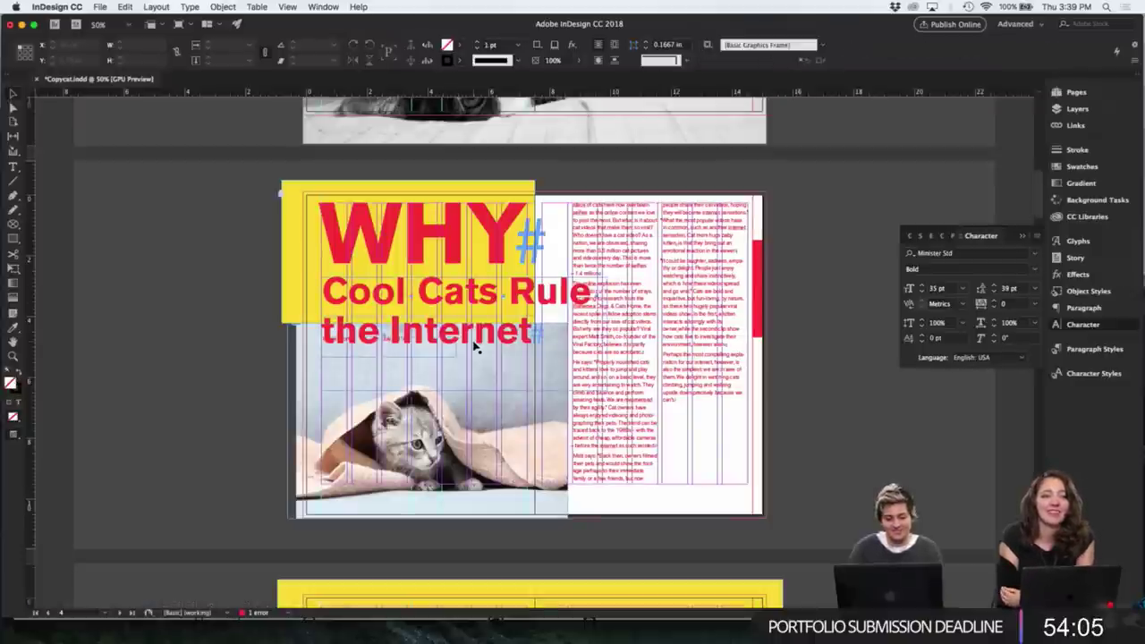
left_click(477, 348)
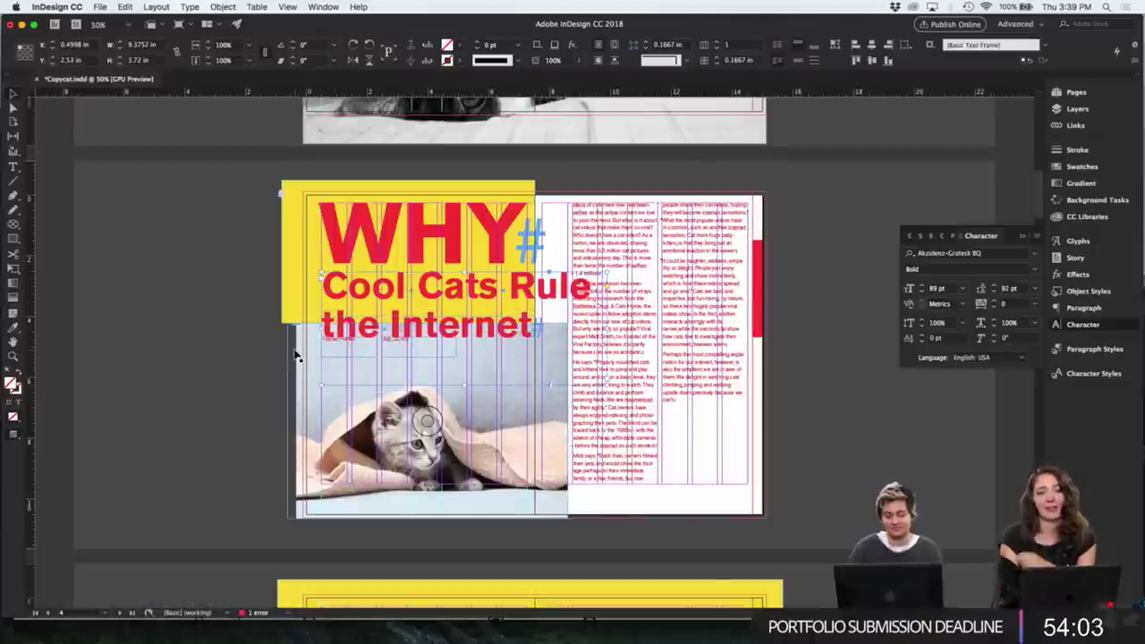
- Nudge the giant WHY frame left once, then right twice
key("super+equal")
key("w")
left_click(237, 359)
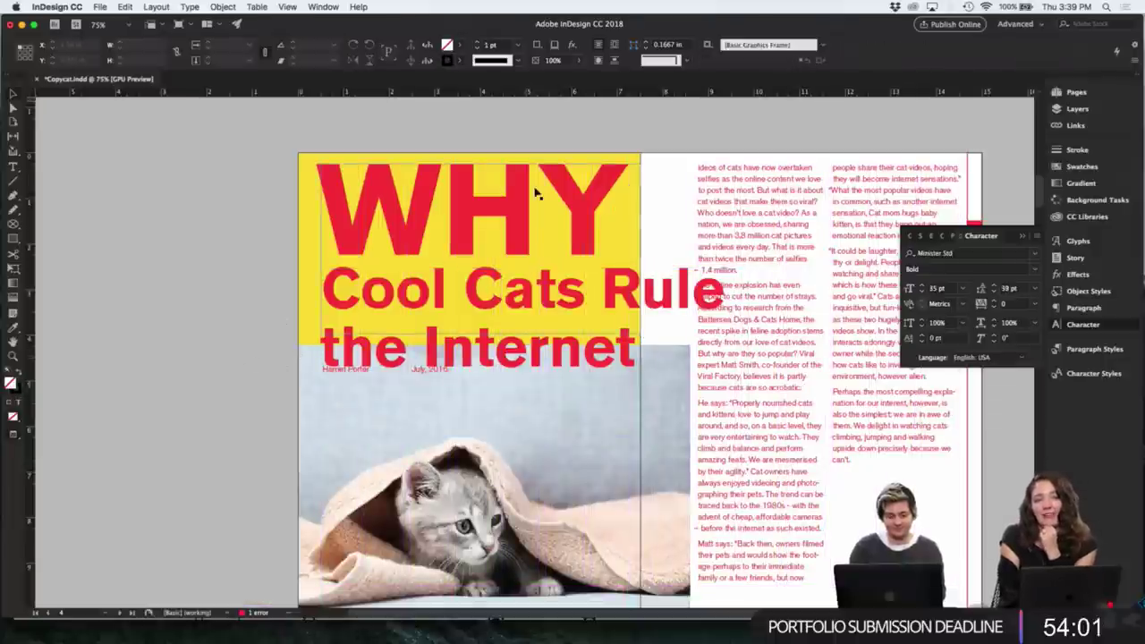
left_click(573, 215)
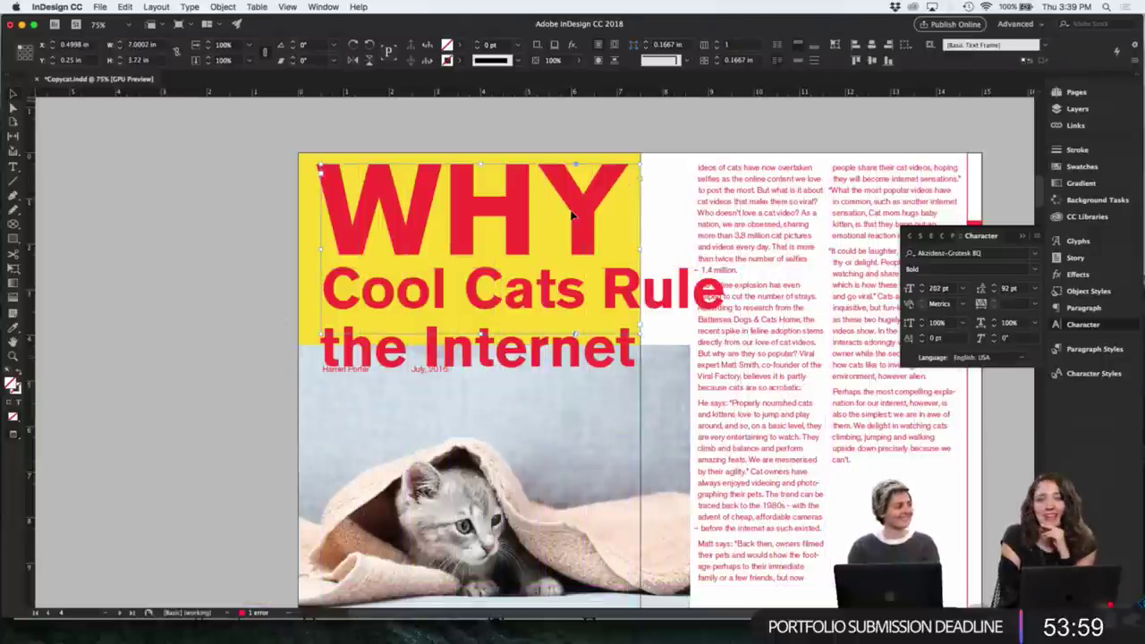
key("Left")
key("Left")
key("Left")
key("Left")
key("Left")
key("Left")
key("Left")
key("Left")
key("Left")
key("Left")
key("Left")
key("Left")
key("Left")
key("Left")
key("Left")
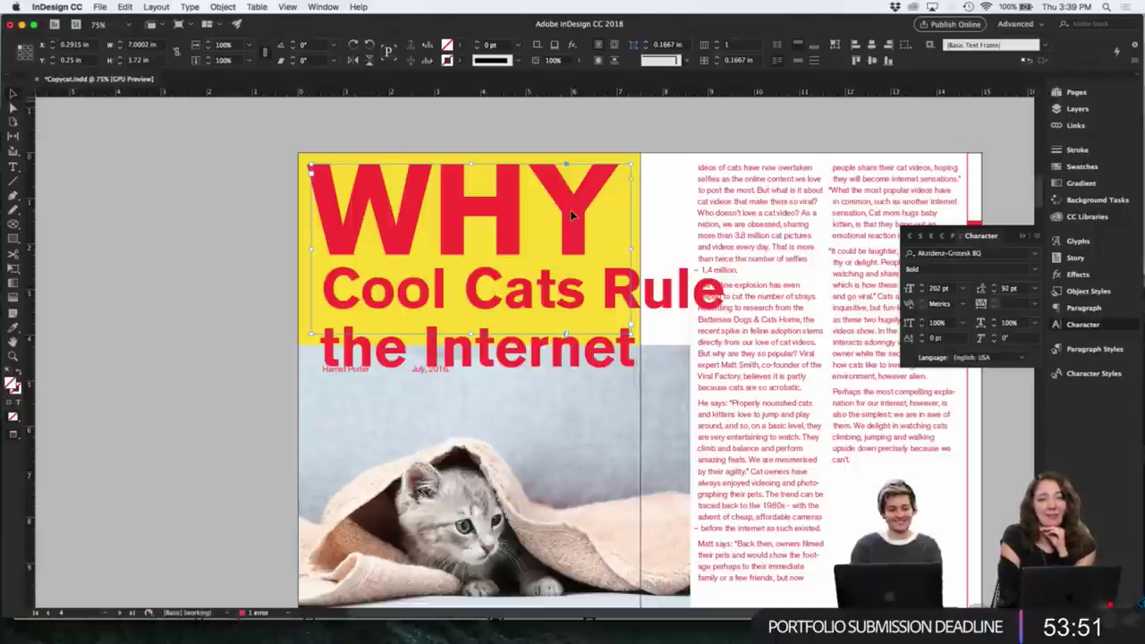
key("Right")
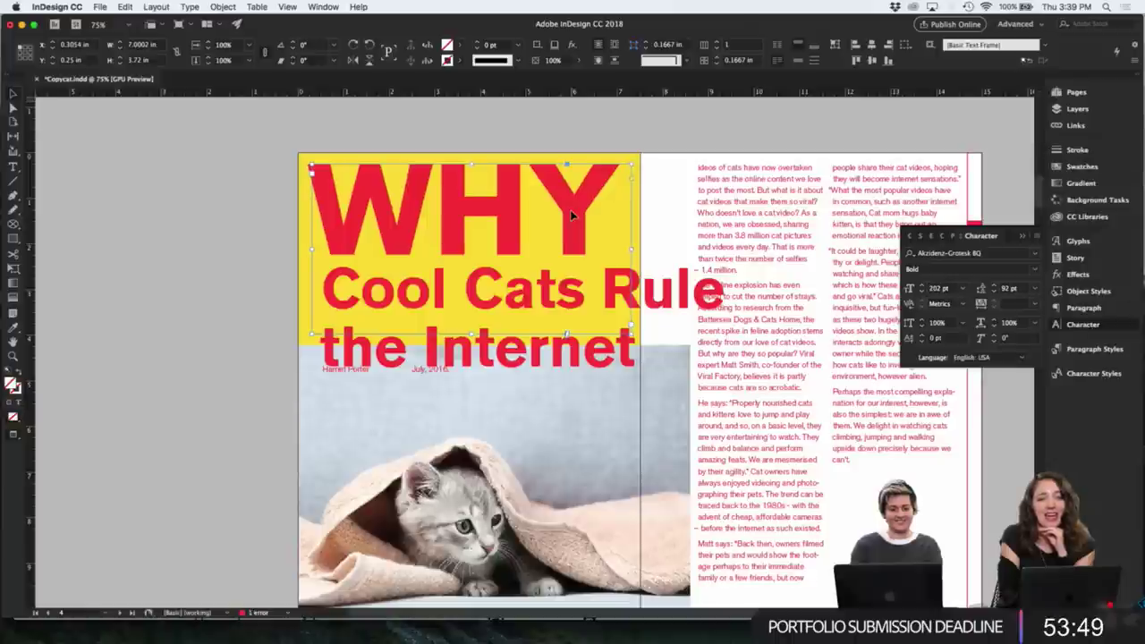
key("Right")
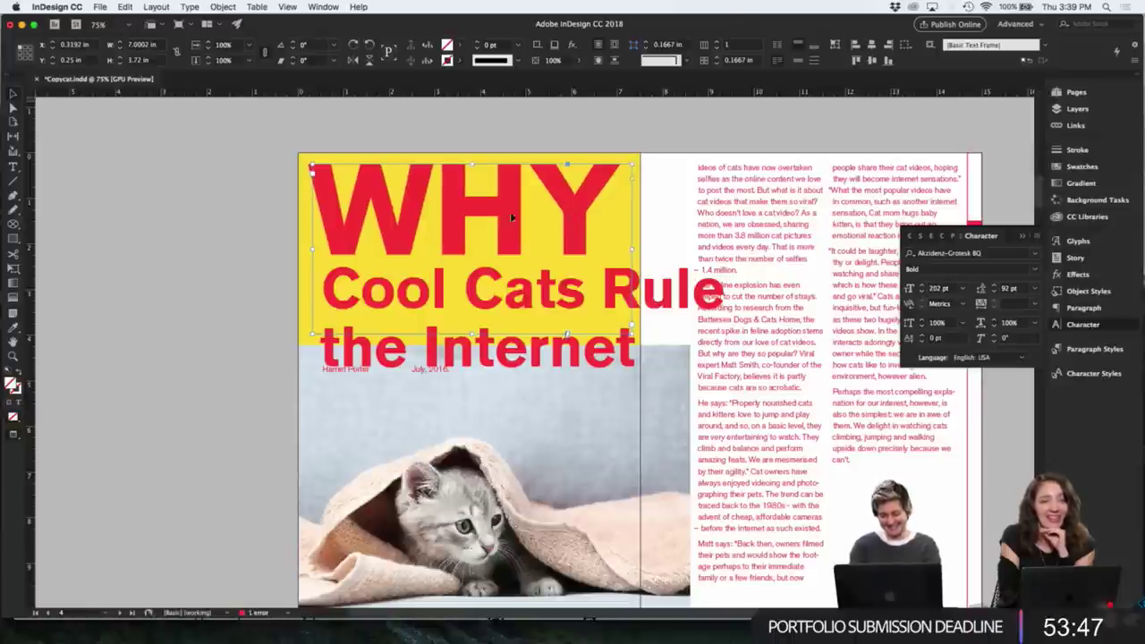
- Reduce the Cool Cats headline's leading step by step to 83 pt
left_click(627, 313)
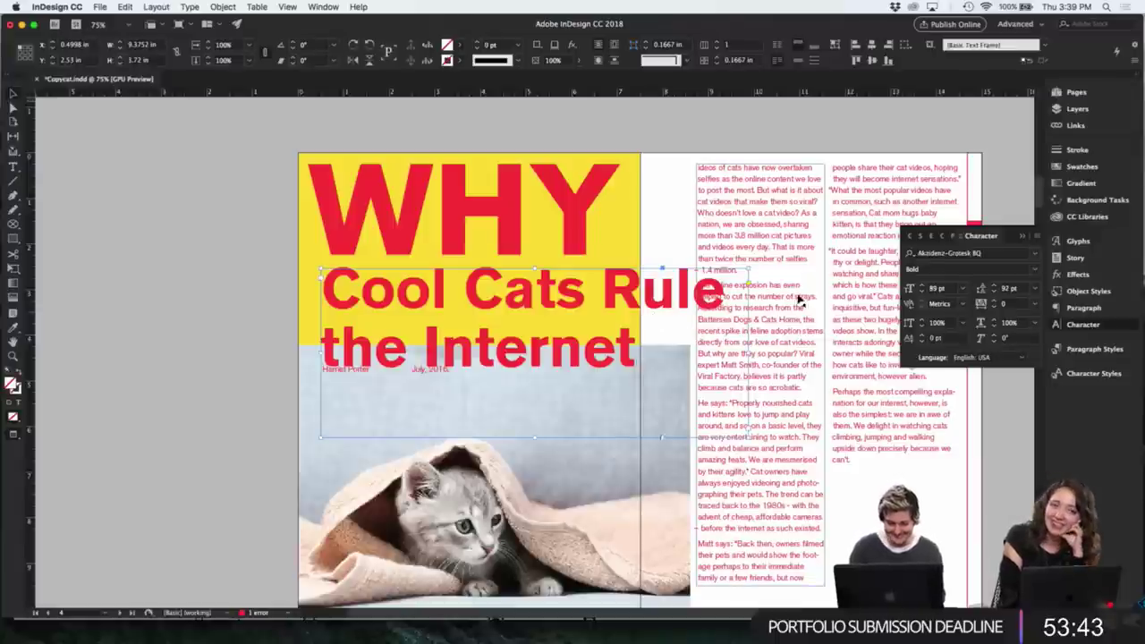
left_click(994, 293)
left_click(994, 293)
left_click(994, 292)
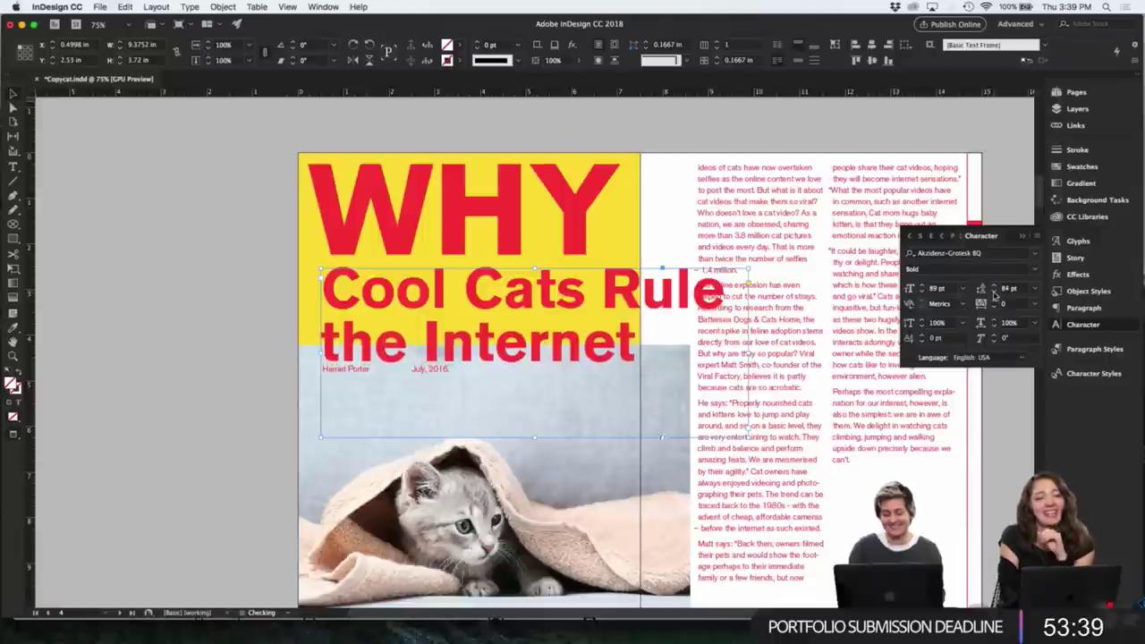
left_click(994, 292)
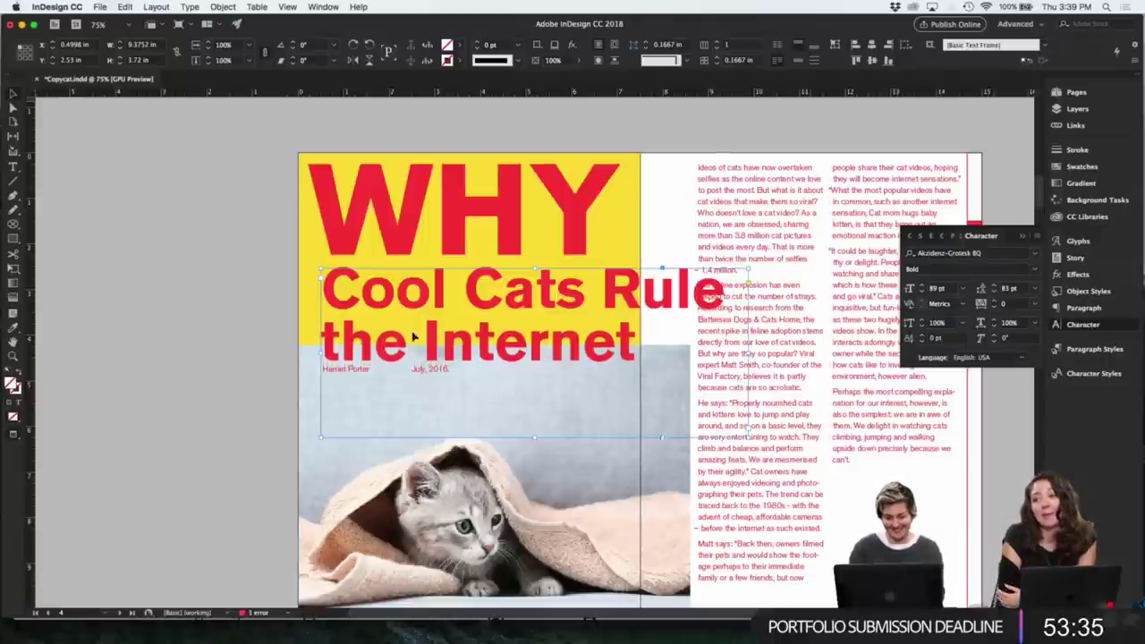
- Shorten the headline frame from the bottom to fit its text
left_click(154, 342)
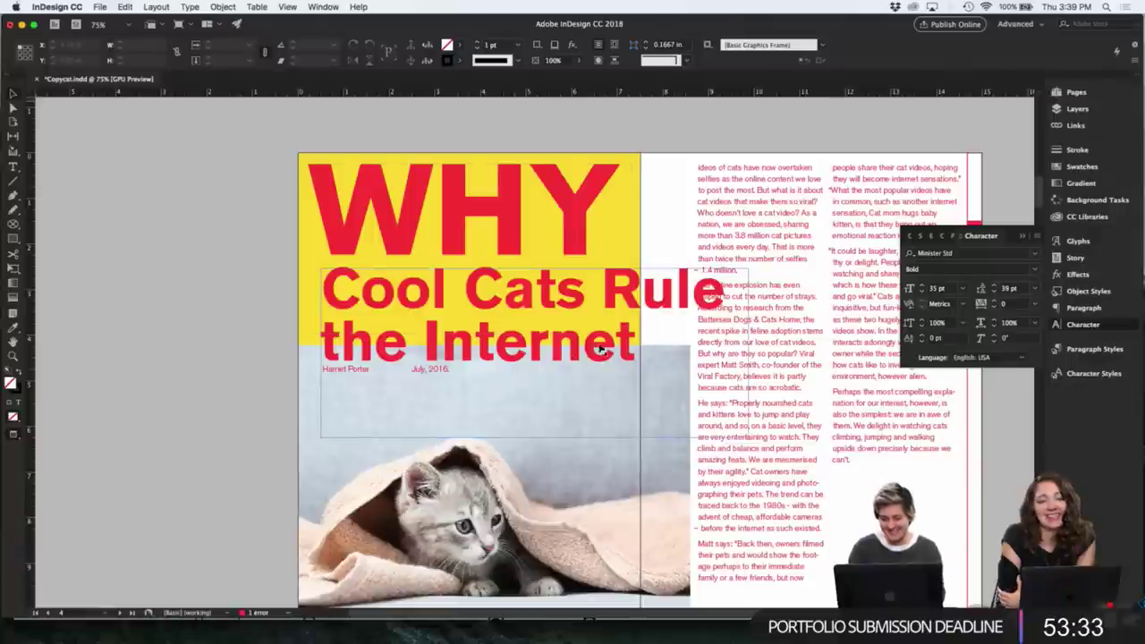
left_click(537, 440)
left_click_drag(534, 438, 549, 370)
- Move the byline name and date frames lower onto the photo
left_click(447, 381)
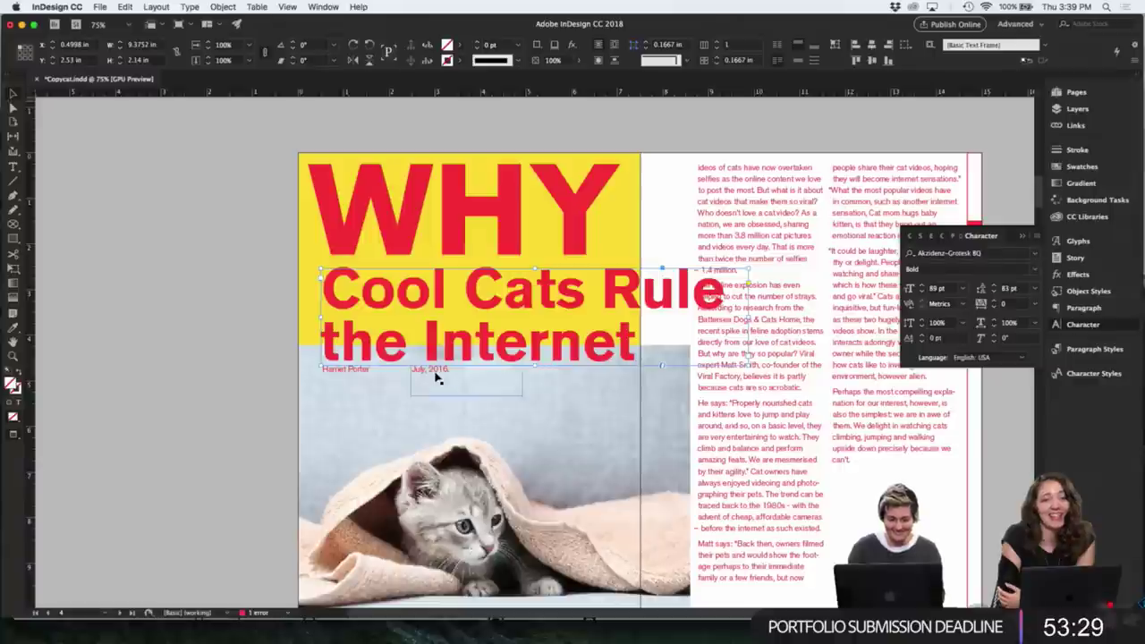
left_click(354, 375, "shift")
left_click_drag(432, 390, 435, 442)
left_click(204, 435)
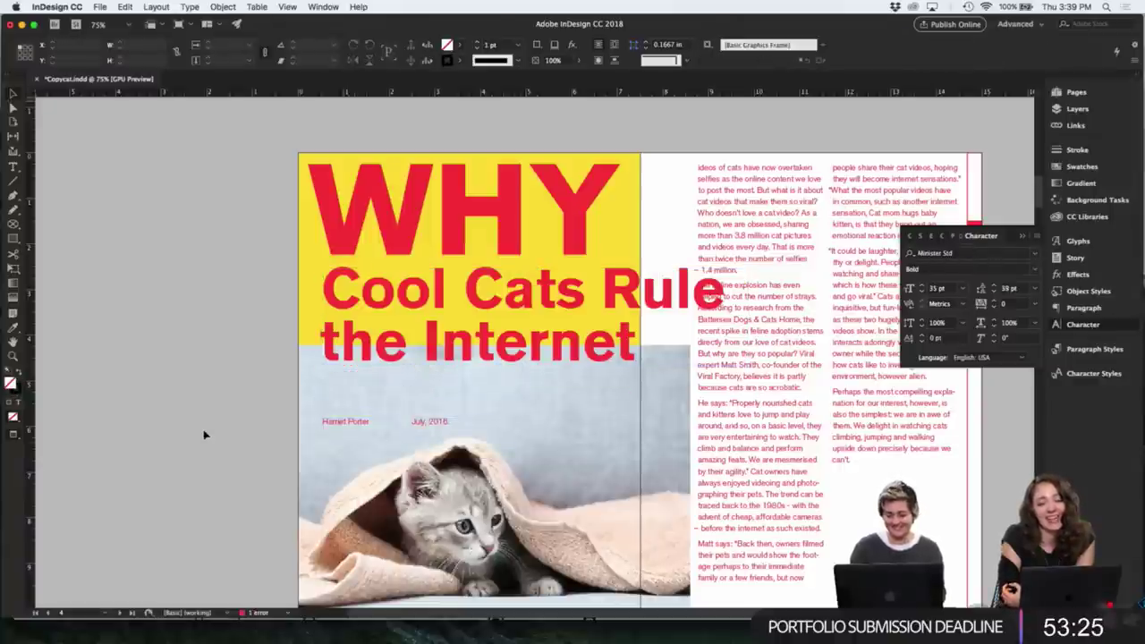
key("super+minus")
left_click(452, 448)
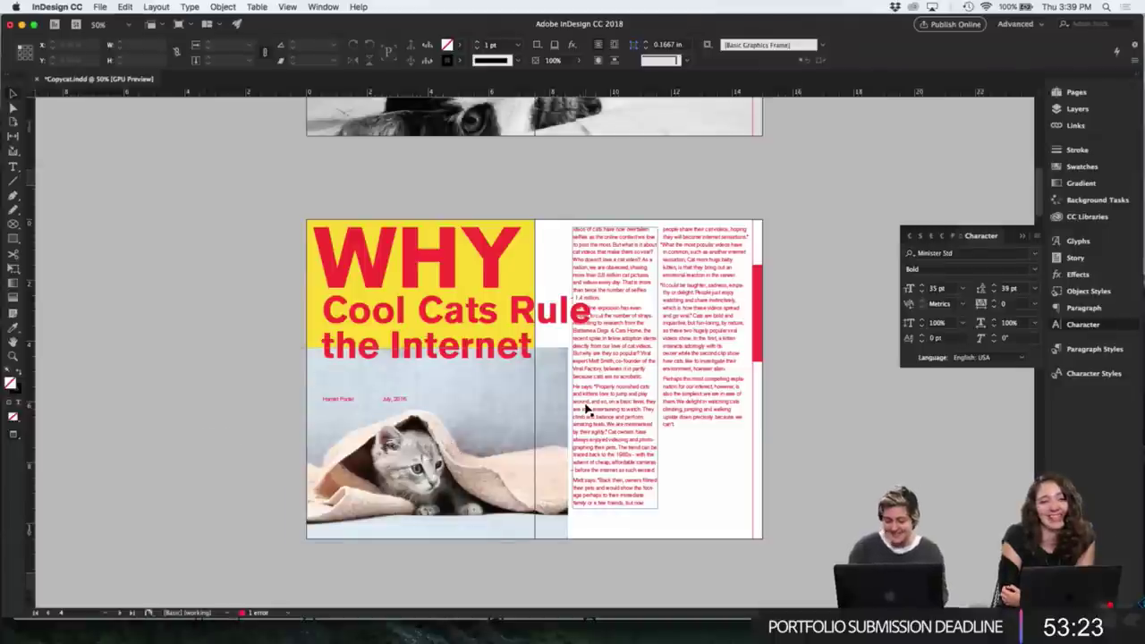
key("super+equal")
key("super+equal")
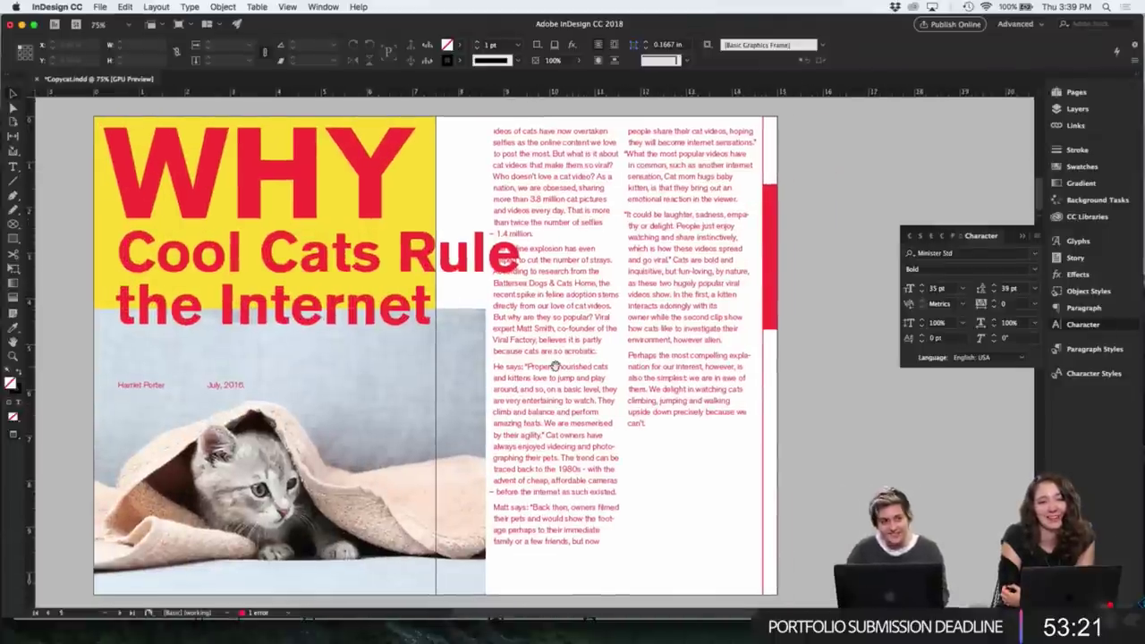
- Narrow the headline frame from its right edge
left_click(483, 258)
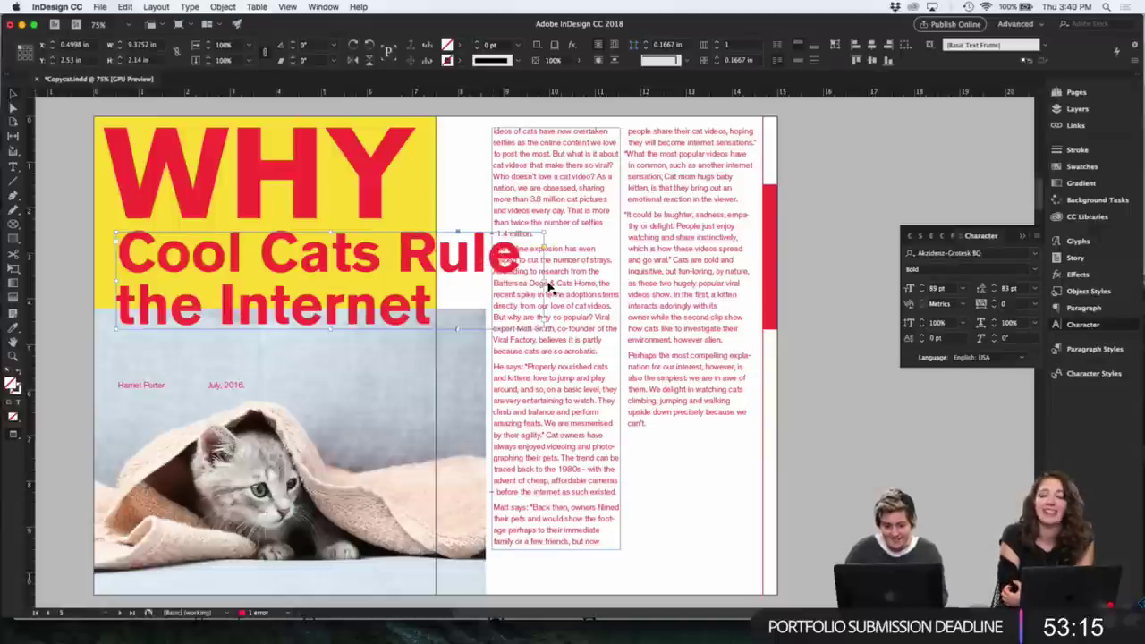
left_click_drag(542, 281, 528, 279)
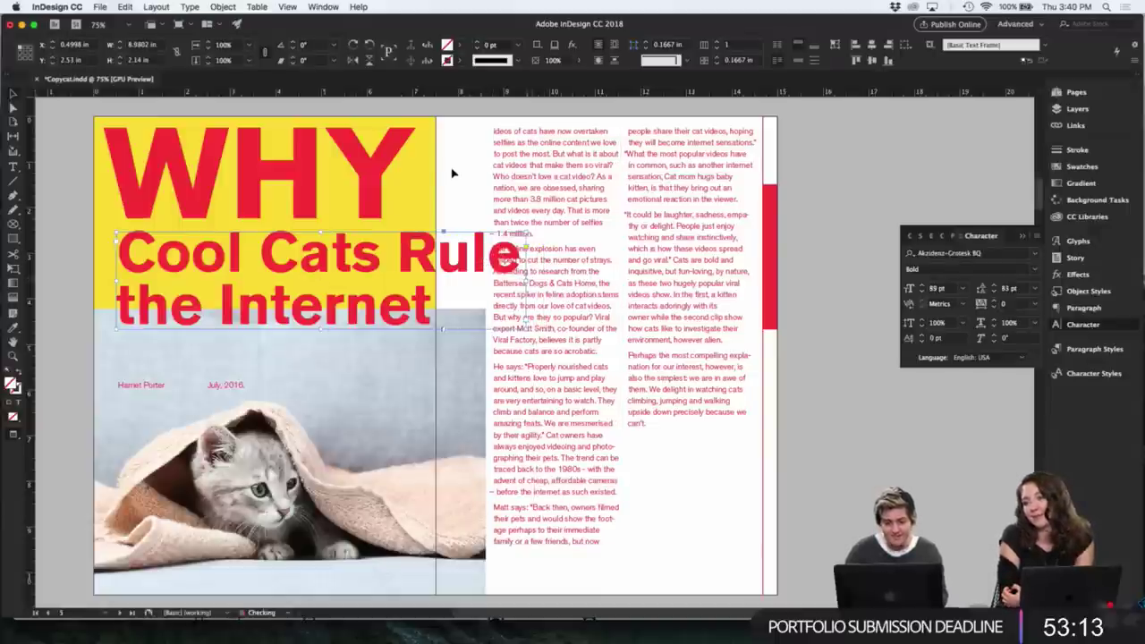
left_click(480, 198)
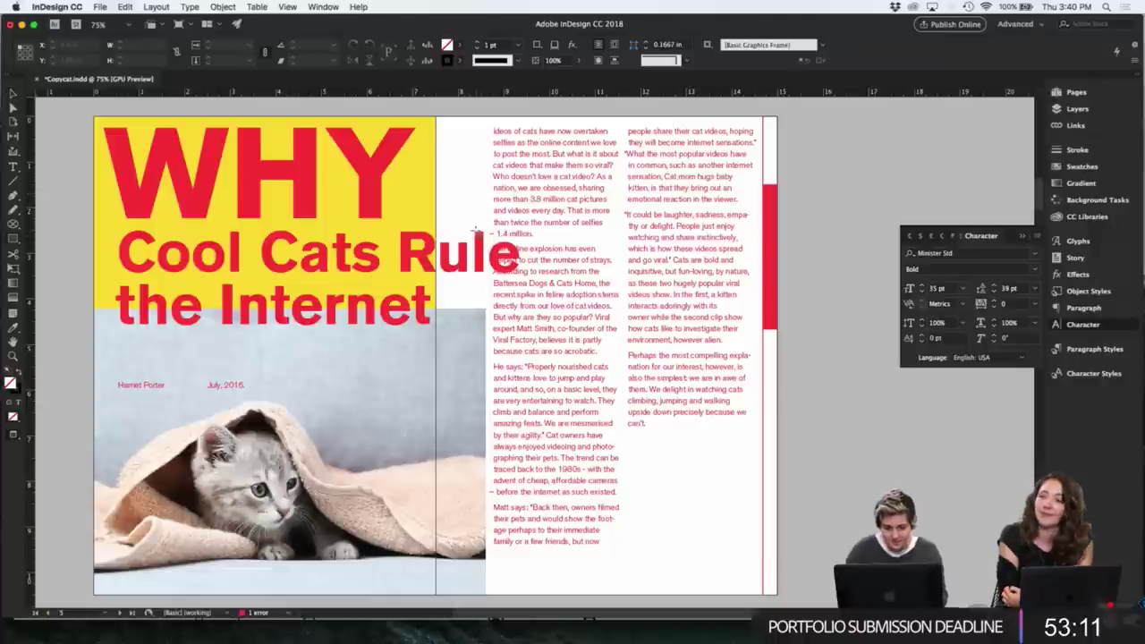
- Draw a small empty frame beside 'Rule' and set its stroke to [None]
left_click_drag(469, 227, 523, 281)
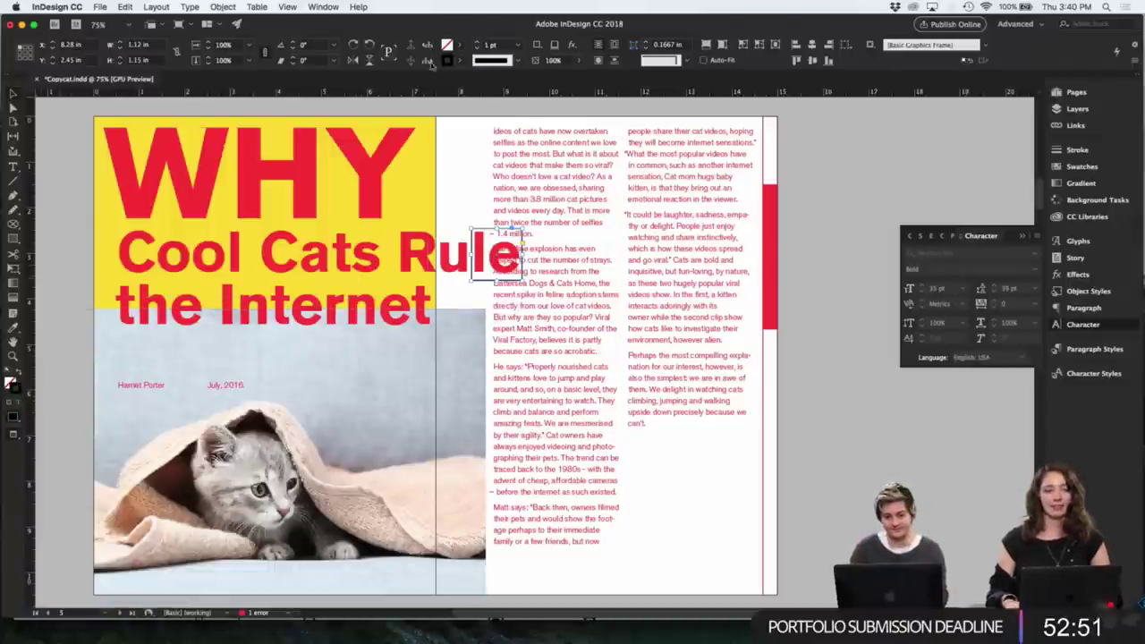
left_click(460, 60)
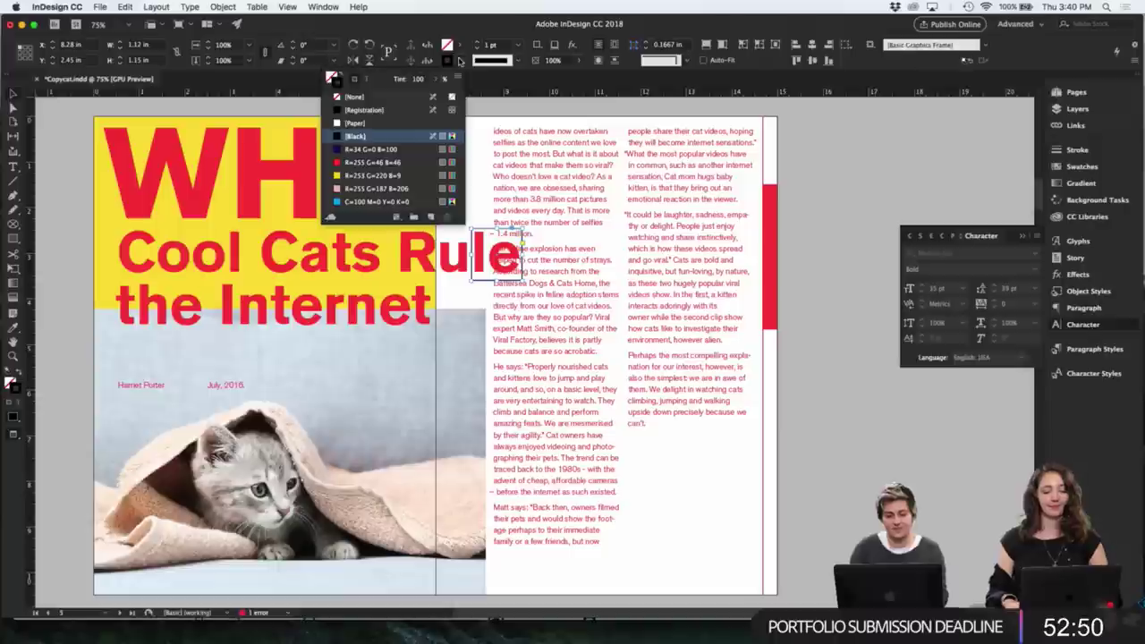
left_click(355, 96)
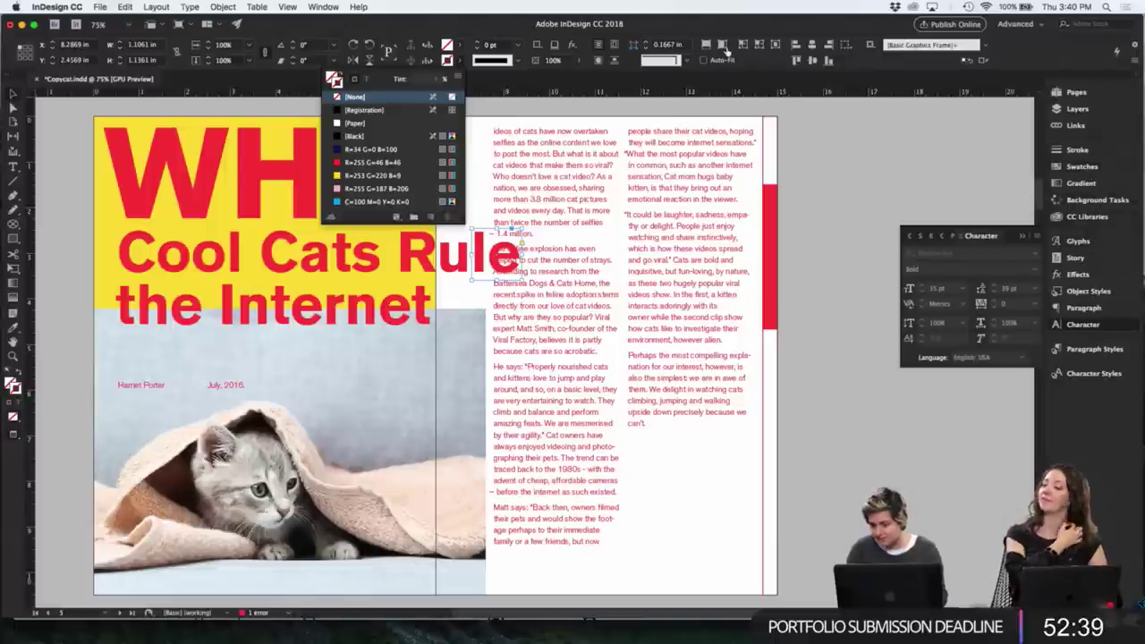
left_click(322, 6)
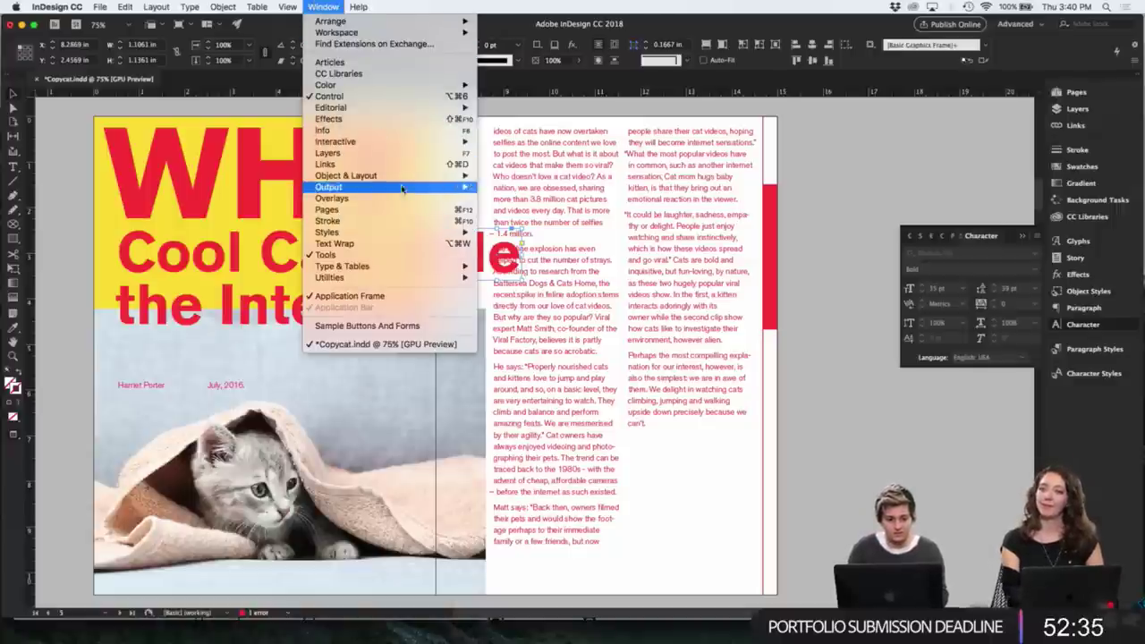
- Dock the Text Wrap panel and wrap text around the small frame's bounding box
left_click(402, 245)
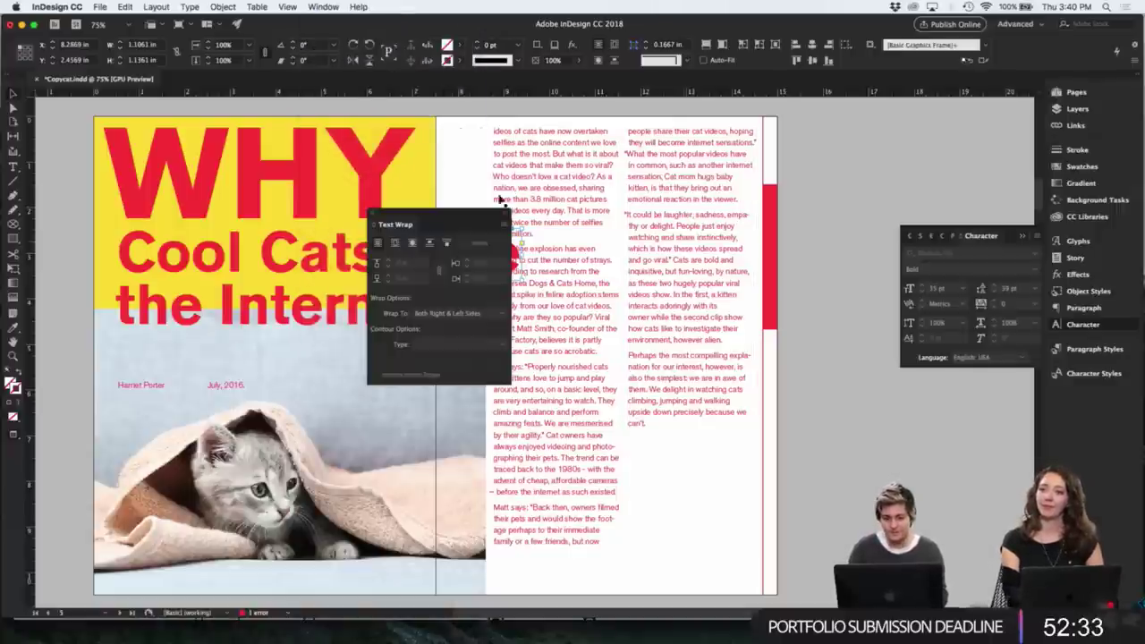
left_click_drag(460, 218, 1067, 125)
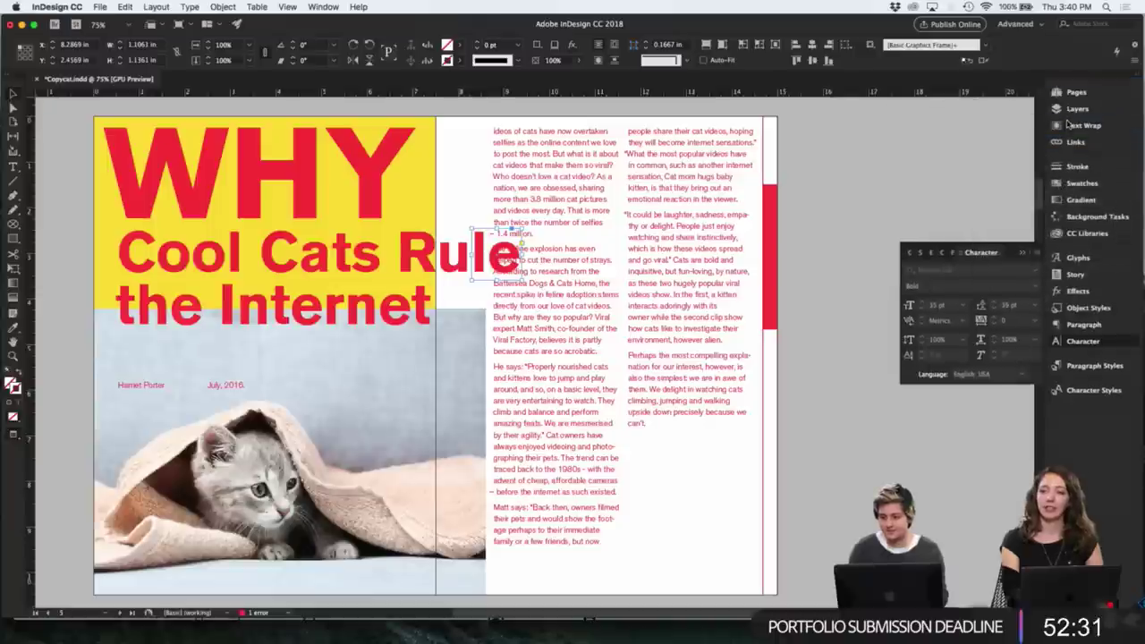
left_click(1080, 127)
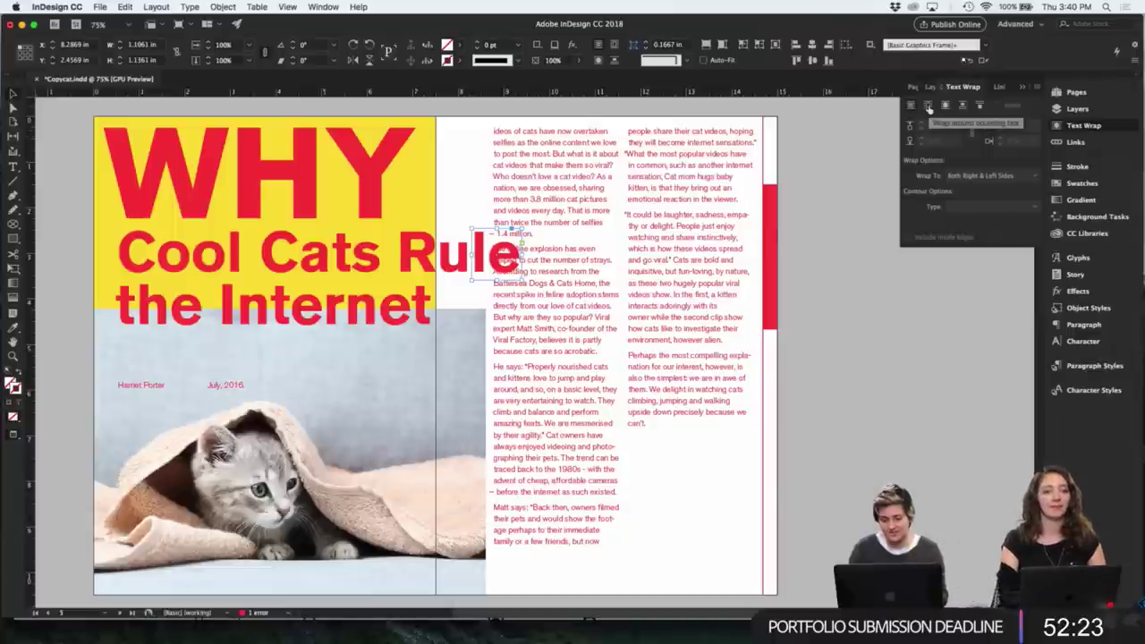
left_click(946, 106)
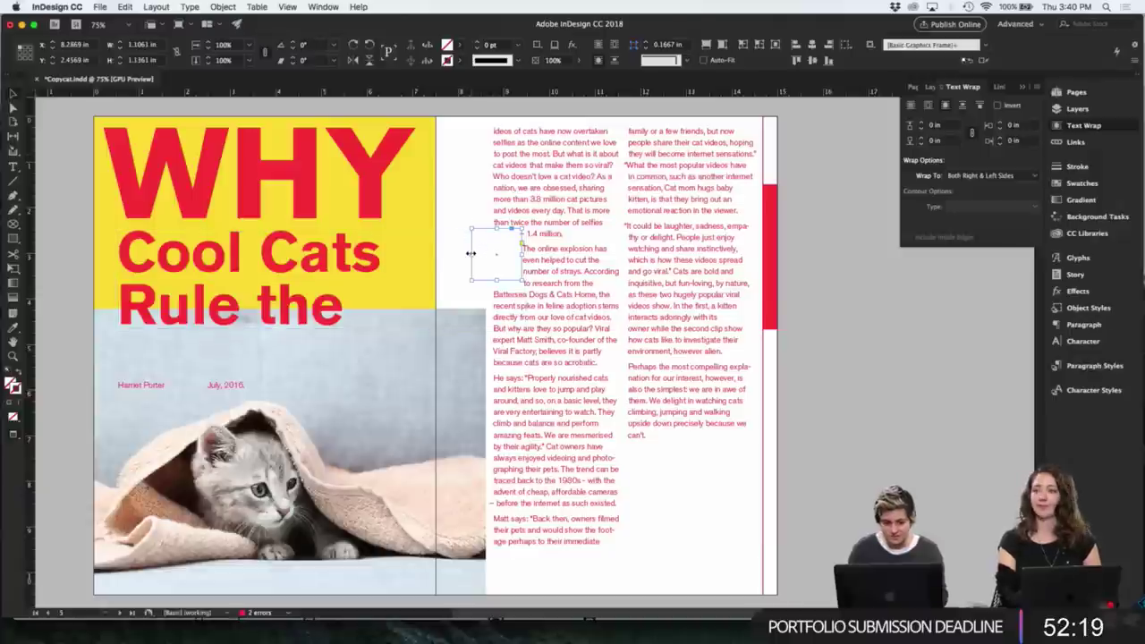
left_click_drag(471, 254, 499, 253)
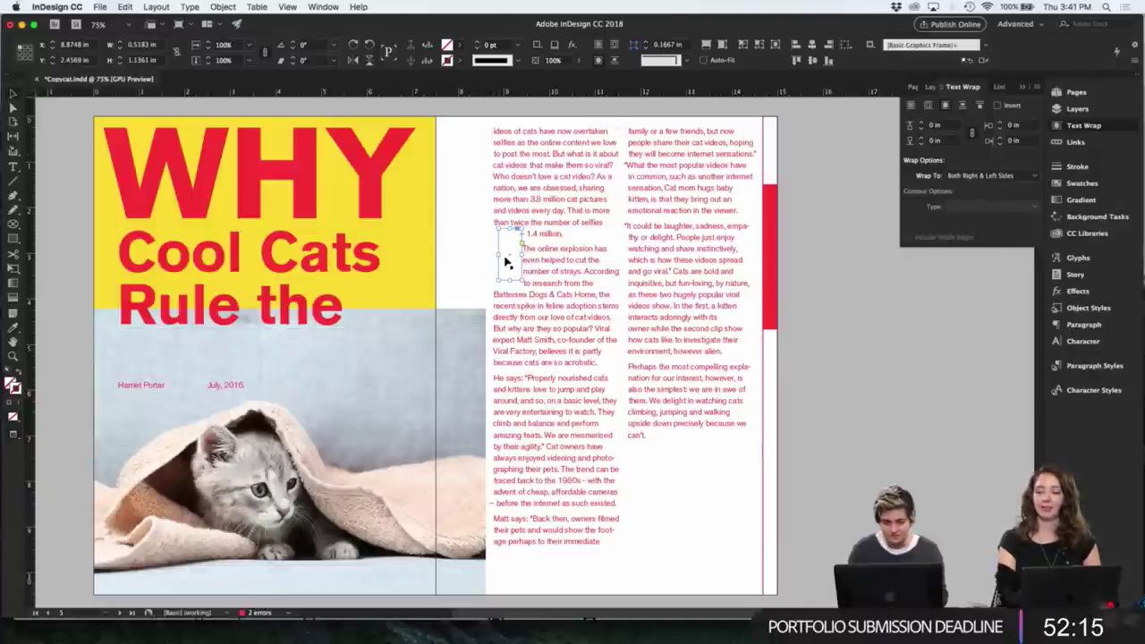
- Delete the small frame and apply a bounding-box text wrap to the headline frame
left_click(417, 268)
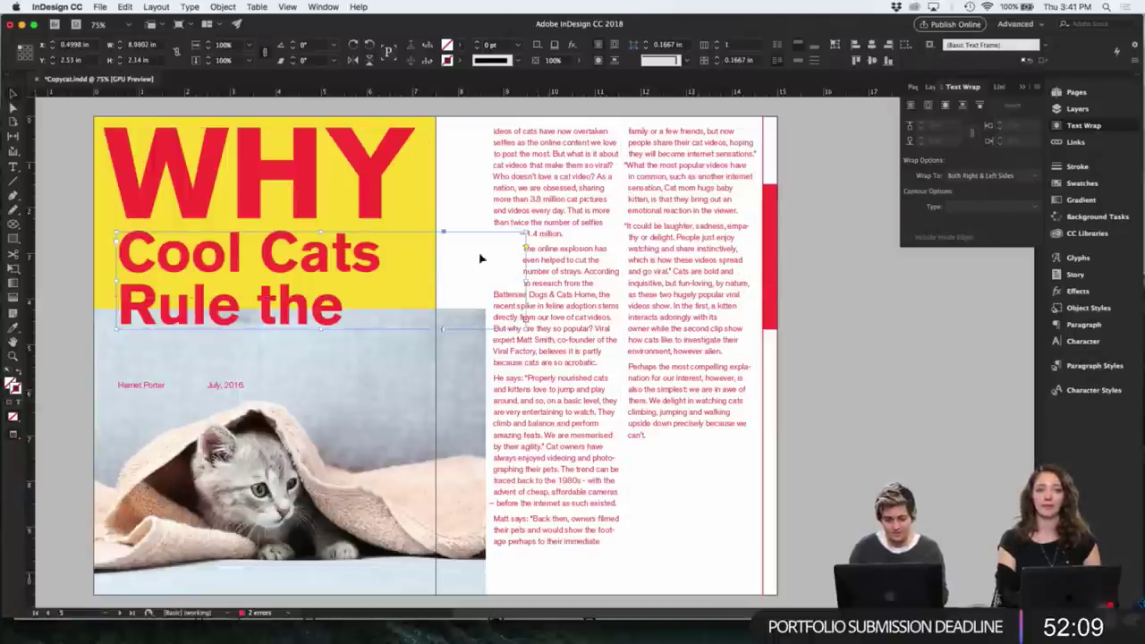
left_click(541, 278)
key("Delete")
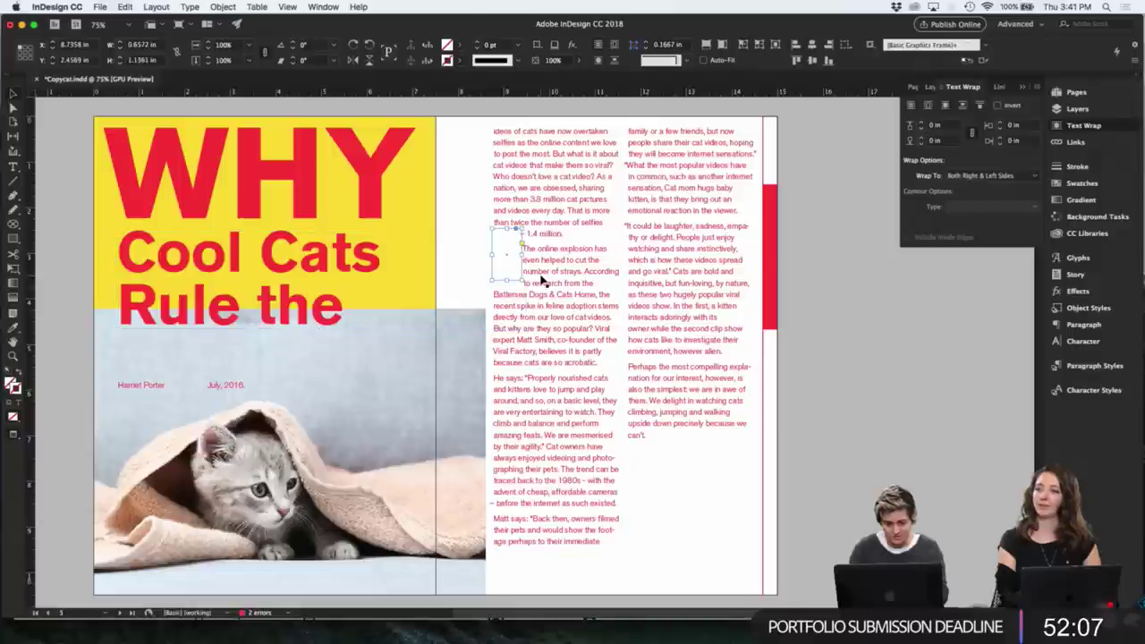
left_click(509, 261)
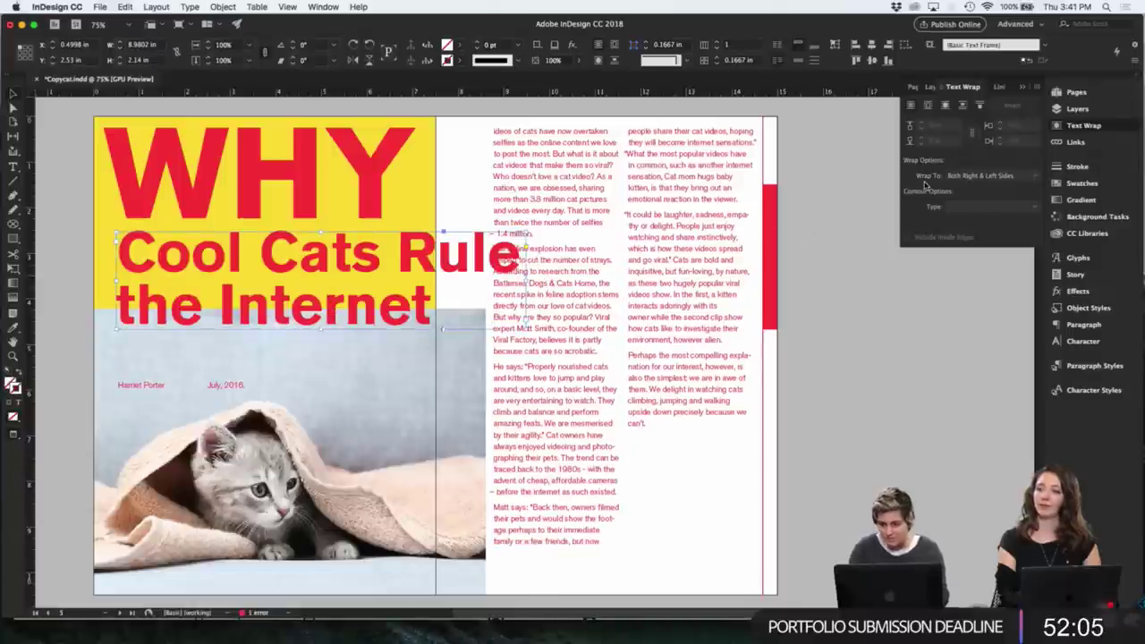
left_click(930, 107)
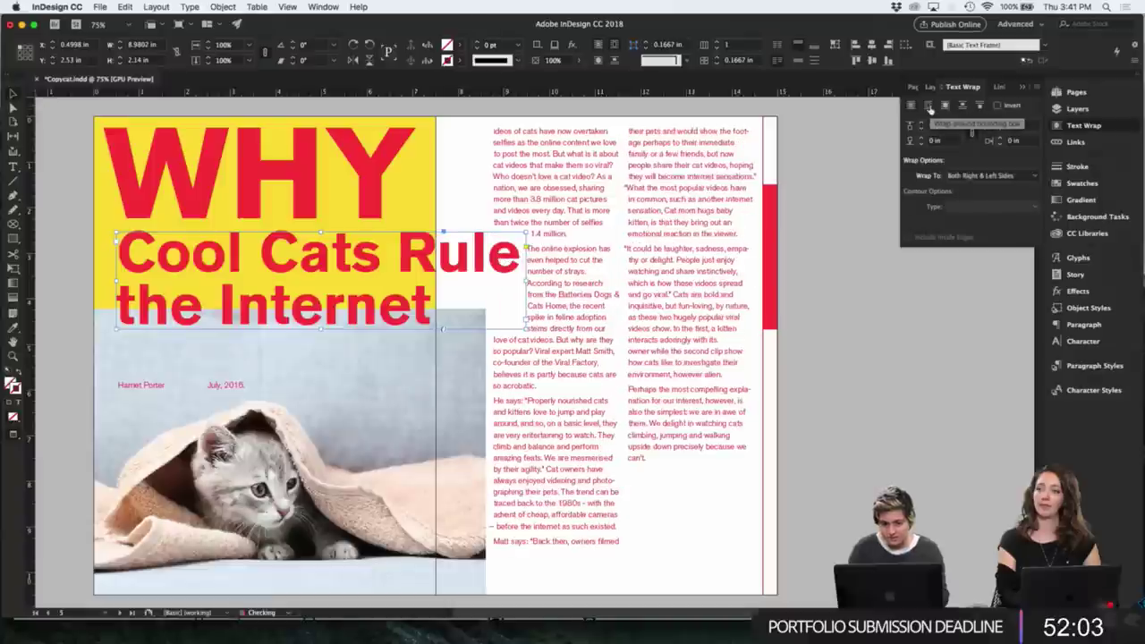
left_click(872, 412)
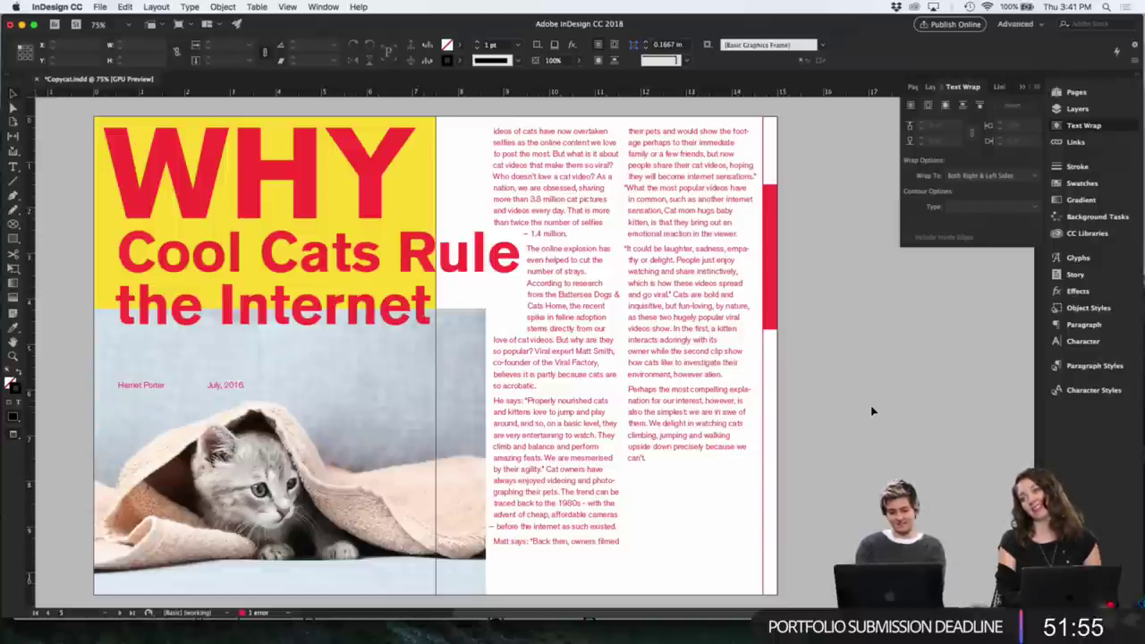
- Try a wider headline wrap, undo it, then push the wrap edge slightly right
left_click(442, 319)
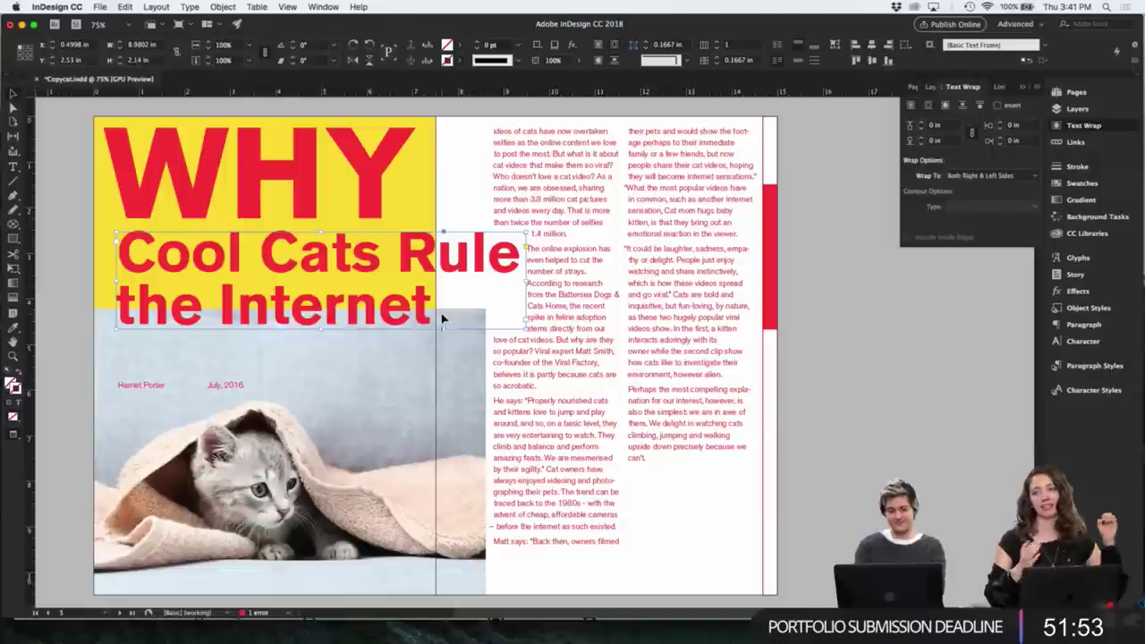
left_click(840, 398)
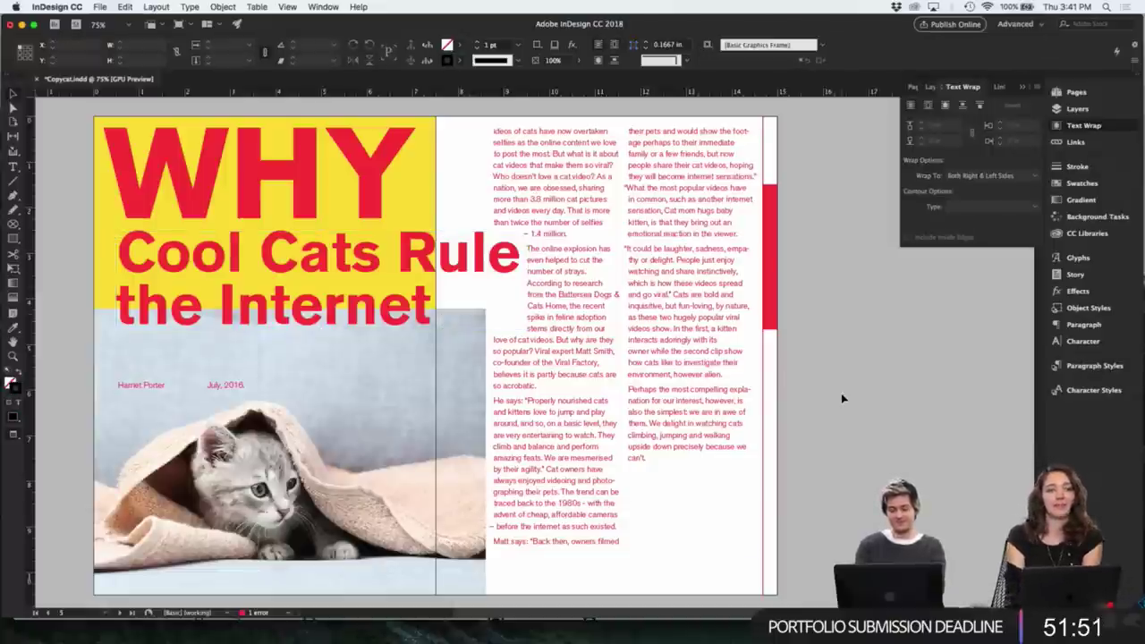
left_click(486, 279)
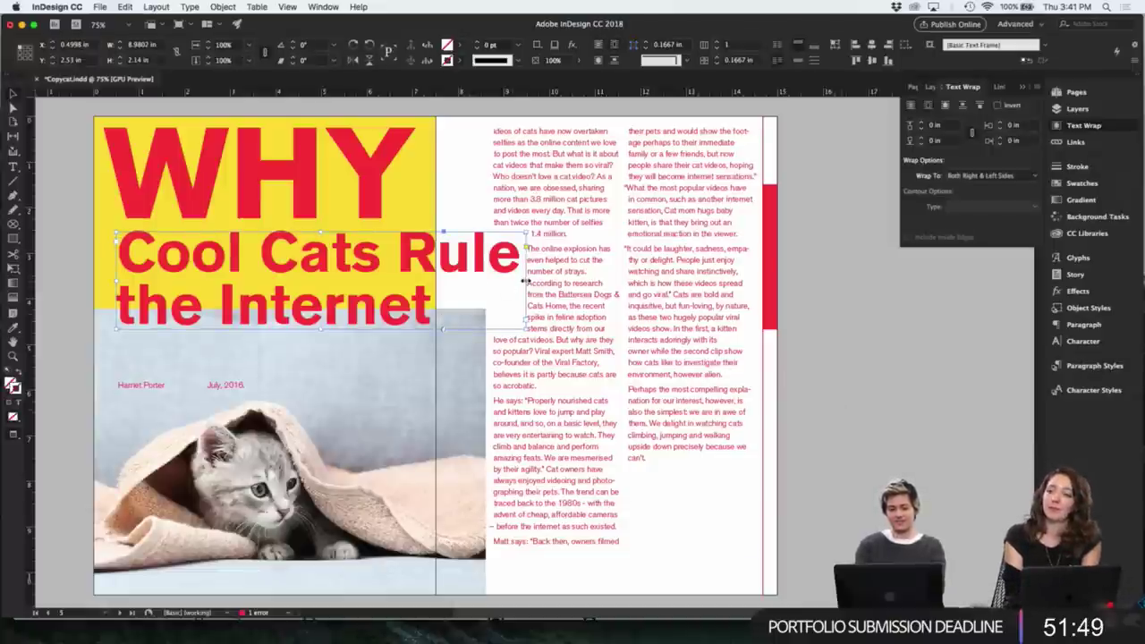
left_click_drag(526, 280, 581, 280)
left_click(828, 328)
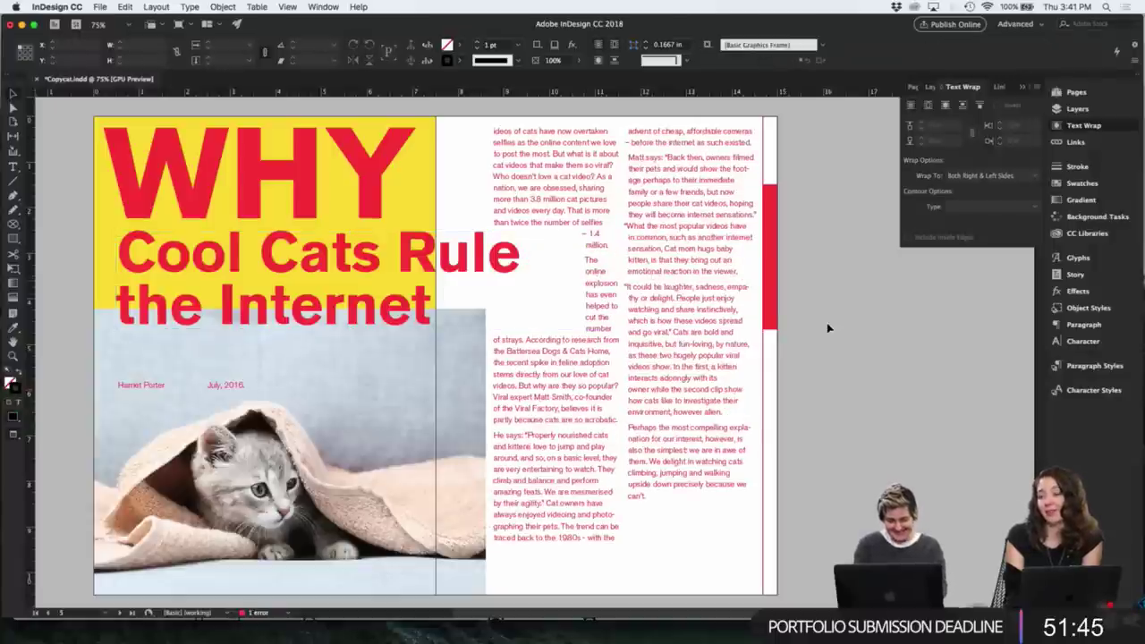
key("super+z")
left_click(828, 328)
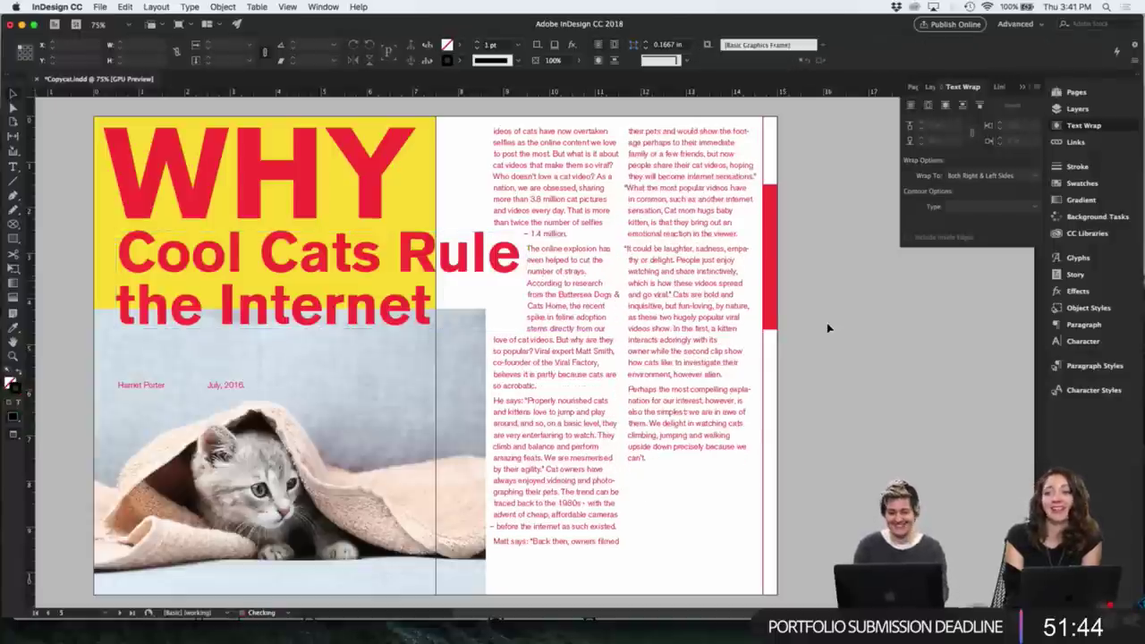
left_click(517, 289)
left_click_drag(526, 281, 534, 282)
left_click(840, 380)
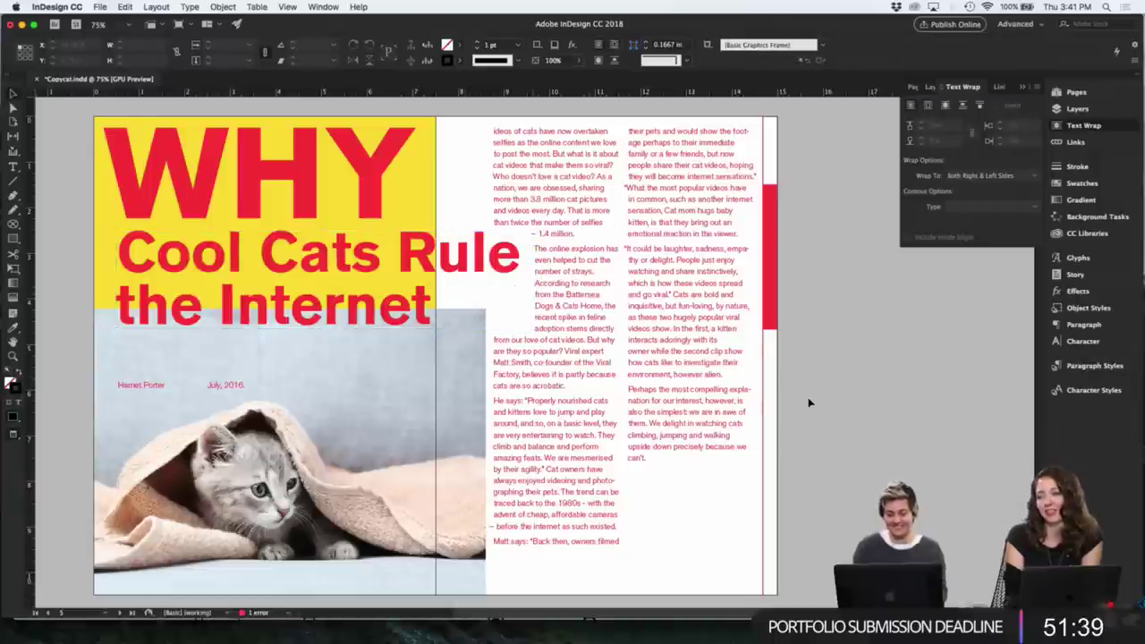
- Move the author name and July, 2016 date frames to the right page's bottom
scroll(840, 380, "down", 5)
scroll(809, 402, "up", 5)
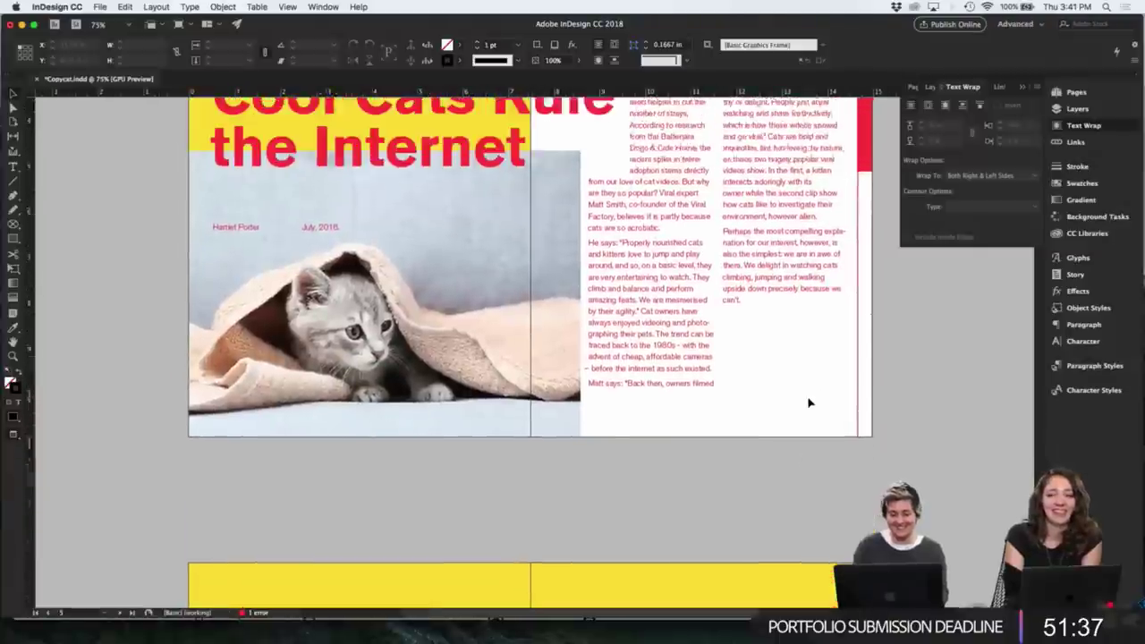
key("super+minus")
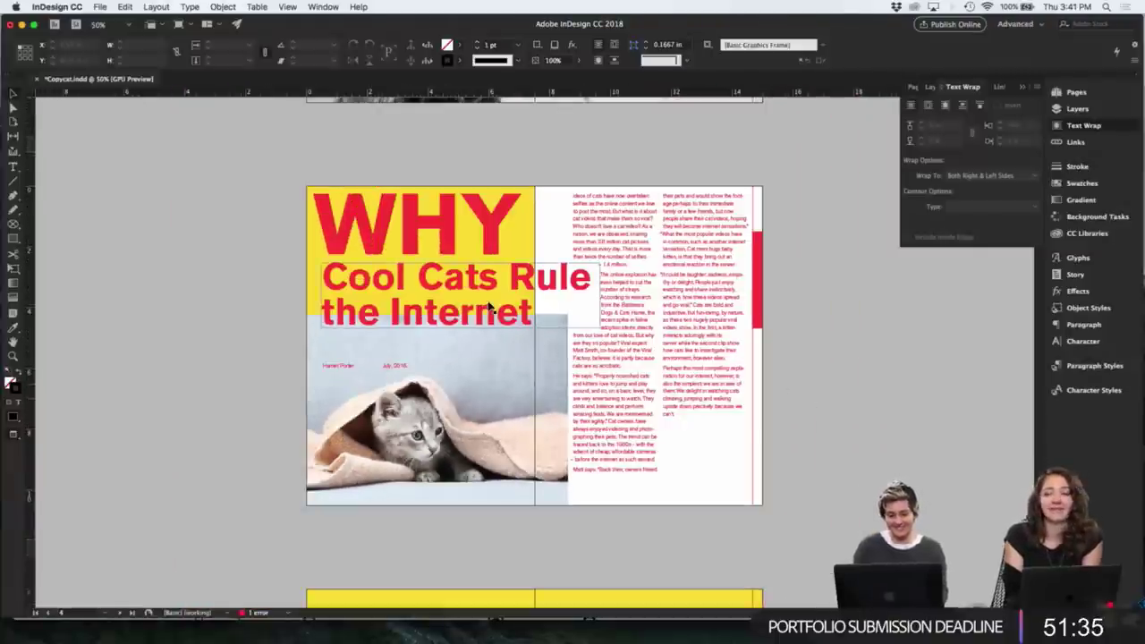
left_click(396, 370)
left_click(338, 374, "shift")
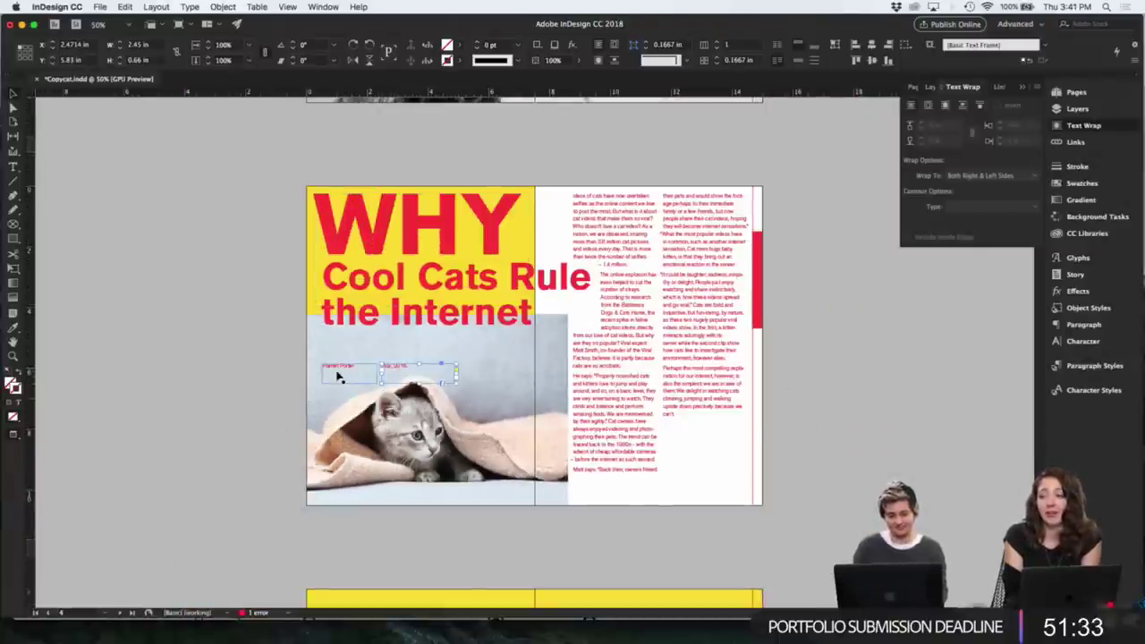
left_click_drag(391, 368, 391, 360)
left_click(211, 362)
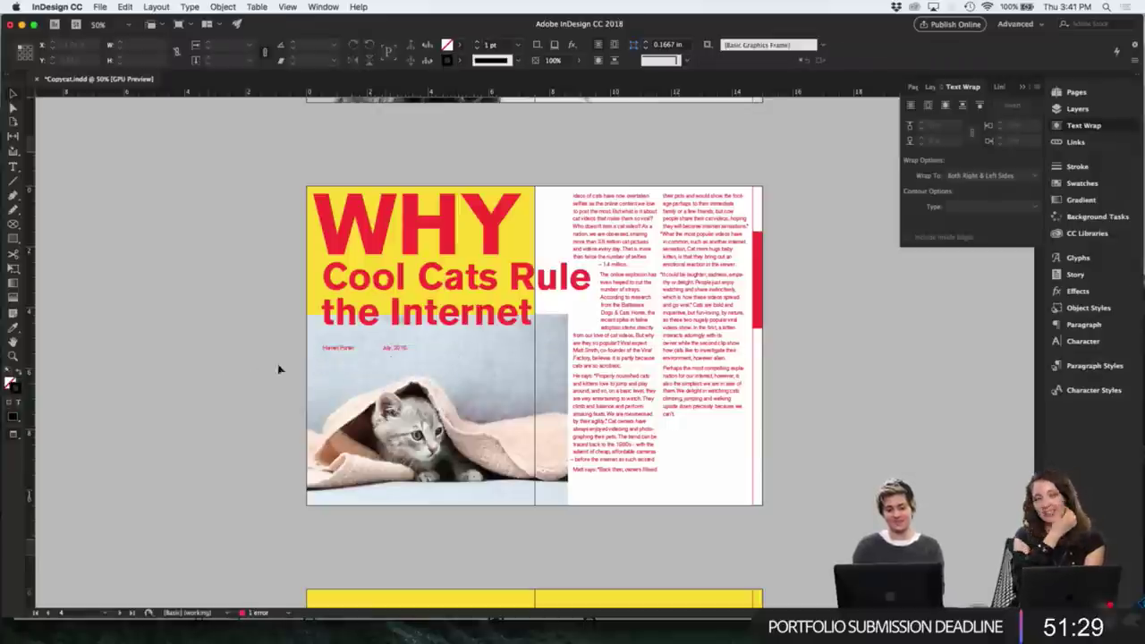
left_click(357, 350)
left_click(391, 356, "shift")
left_click_drag(391, 356, 642, 503)
left_click(877, 471)
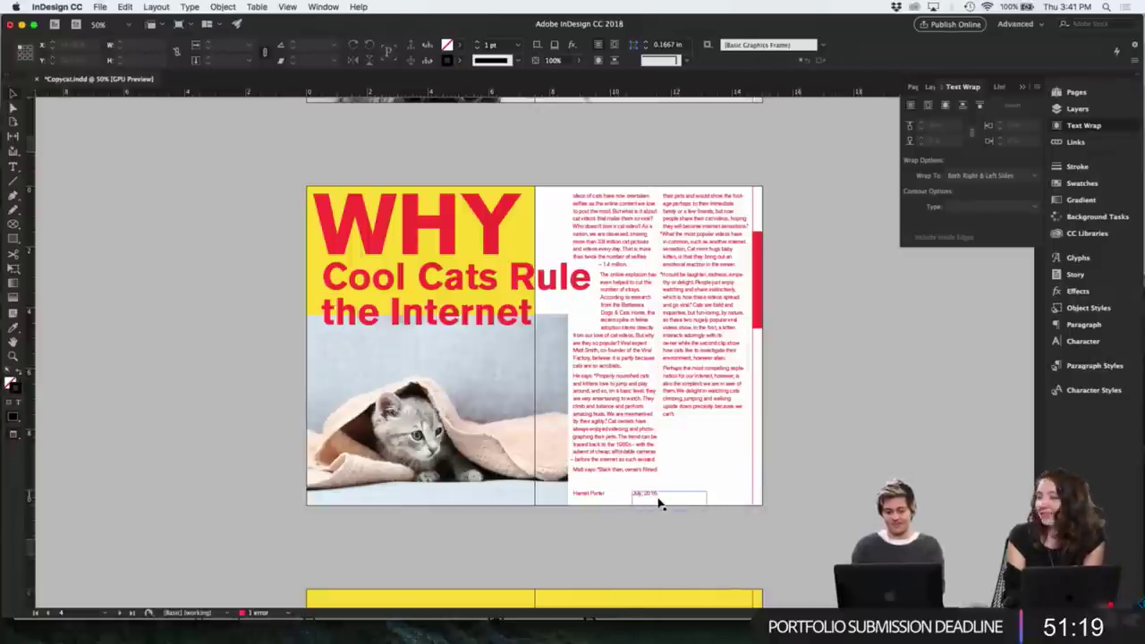
- Shorten the middle text column from its bottom so the text flows onward
scroll(660, 503, "up", 2)
scroll(660, 504, "down", 4)
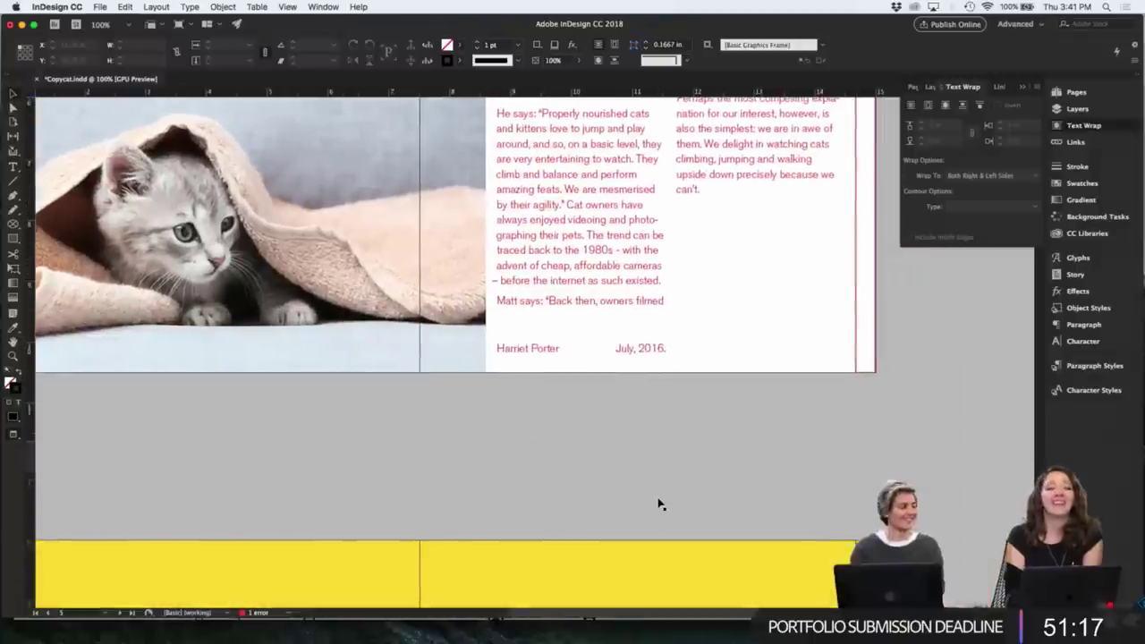
scroll(659, 504, "right", 2)
scroll(660, 504, "up", 2)
key("w")
scroll(658, 504, "up", 1)
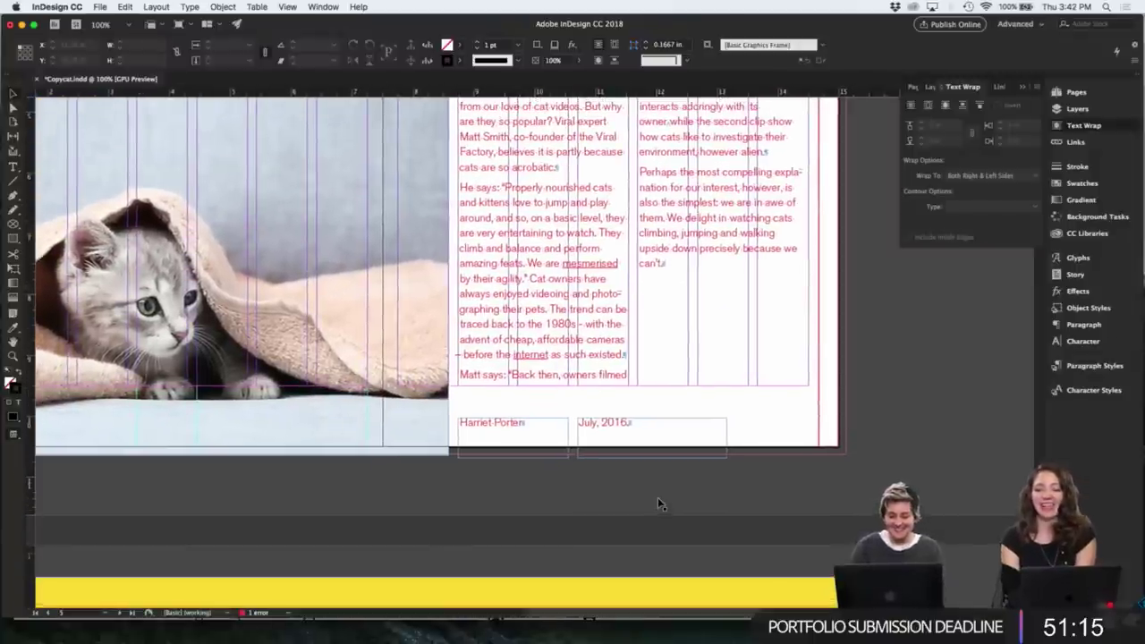
key("w")
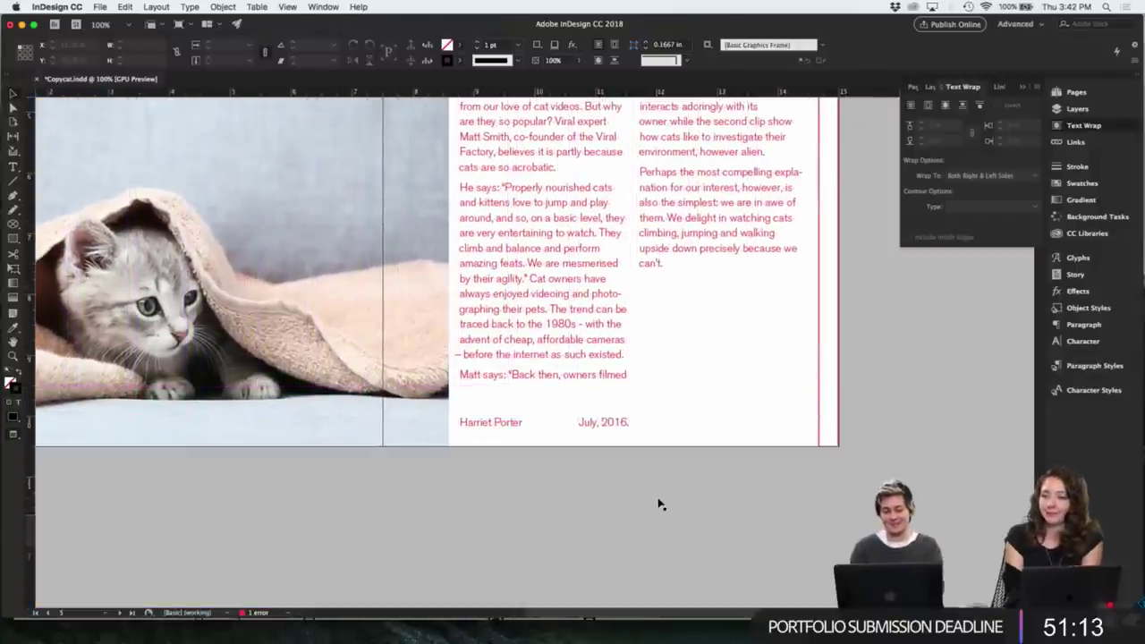
key("super+minus")
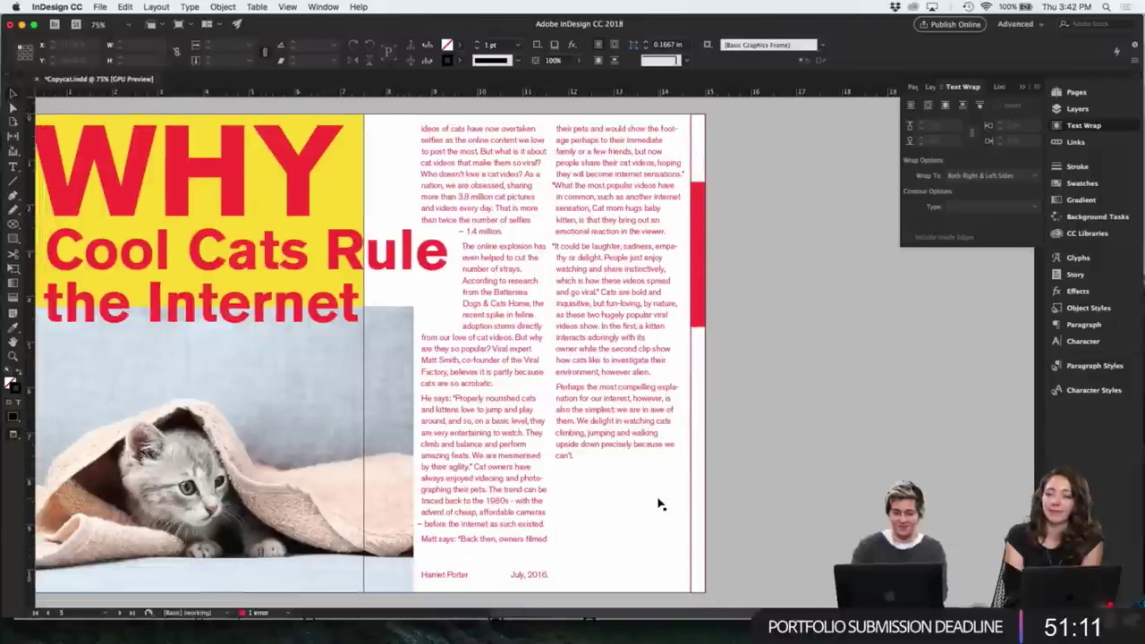
scroll(658, 503, "down", 3)
scroll(658, 504, "up", 1)
left_click(576, 464)
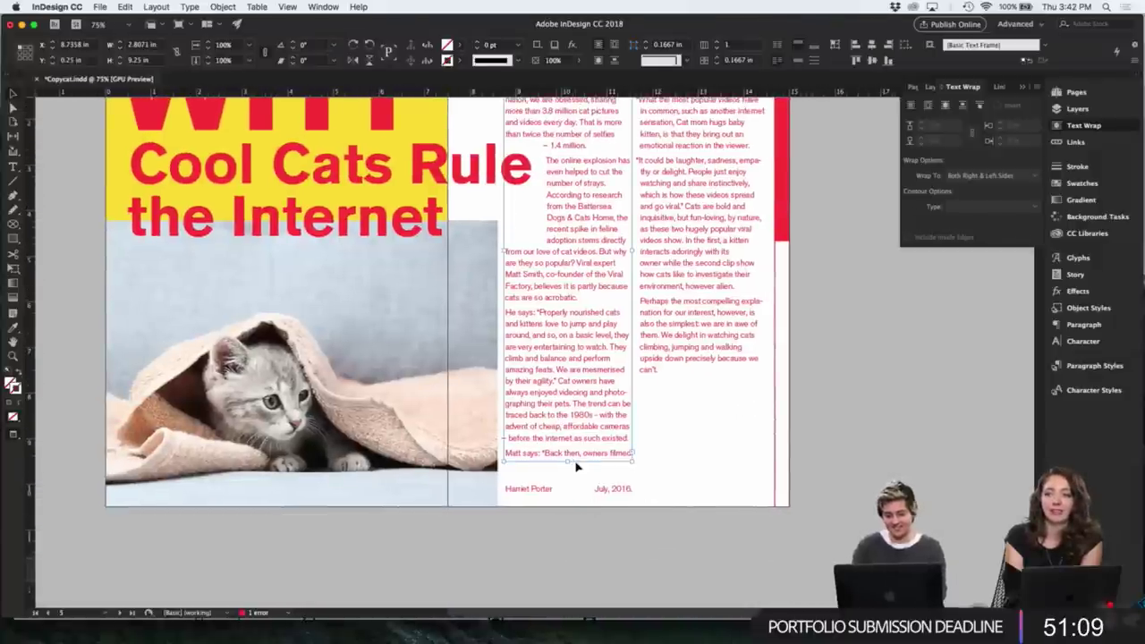
left_click_drag(567, 460, 567, 435)
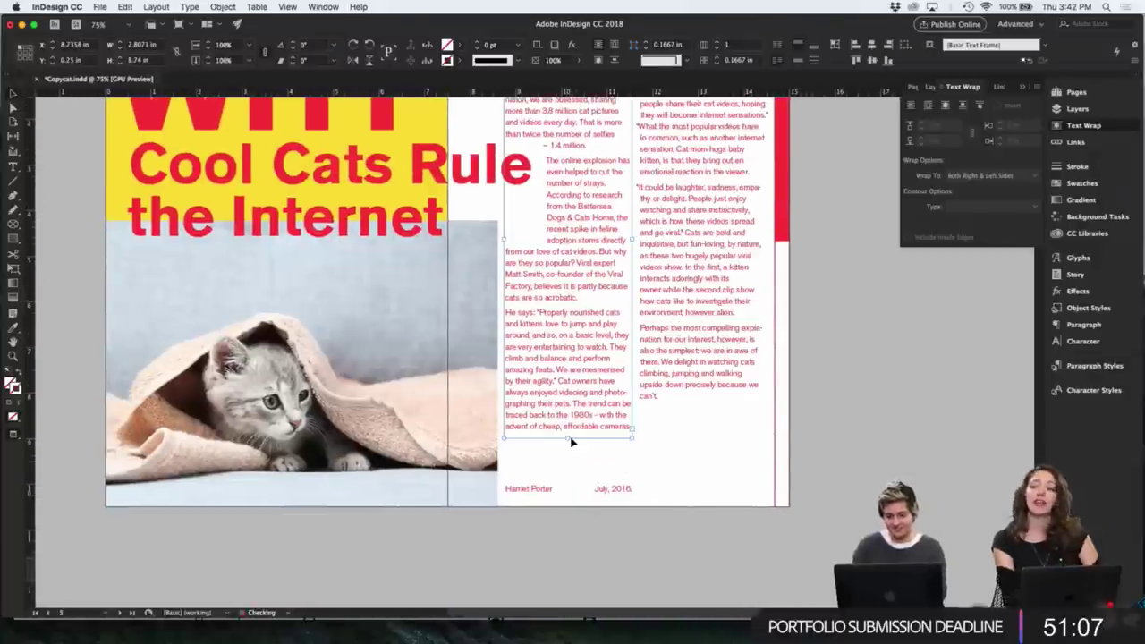
left_click(848, 419)
- Fine-tune the column's bottom edge to end above the byline with one more line
key("super+minus")
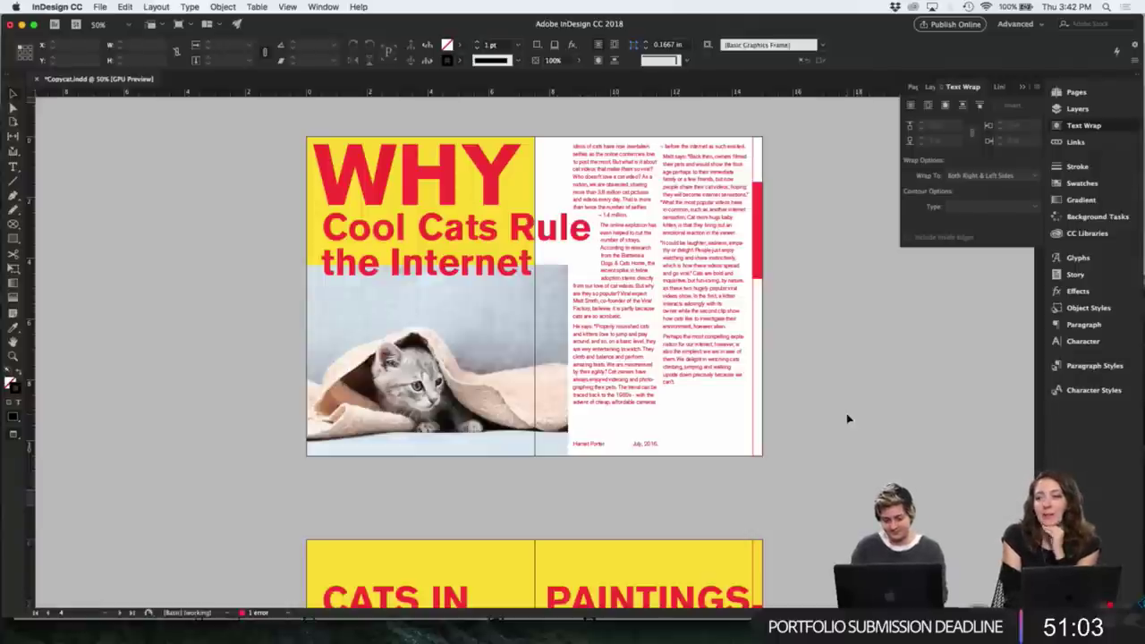
left_click(644, 401)
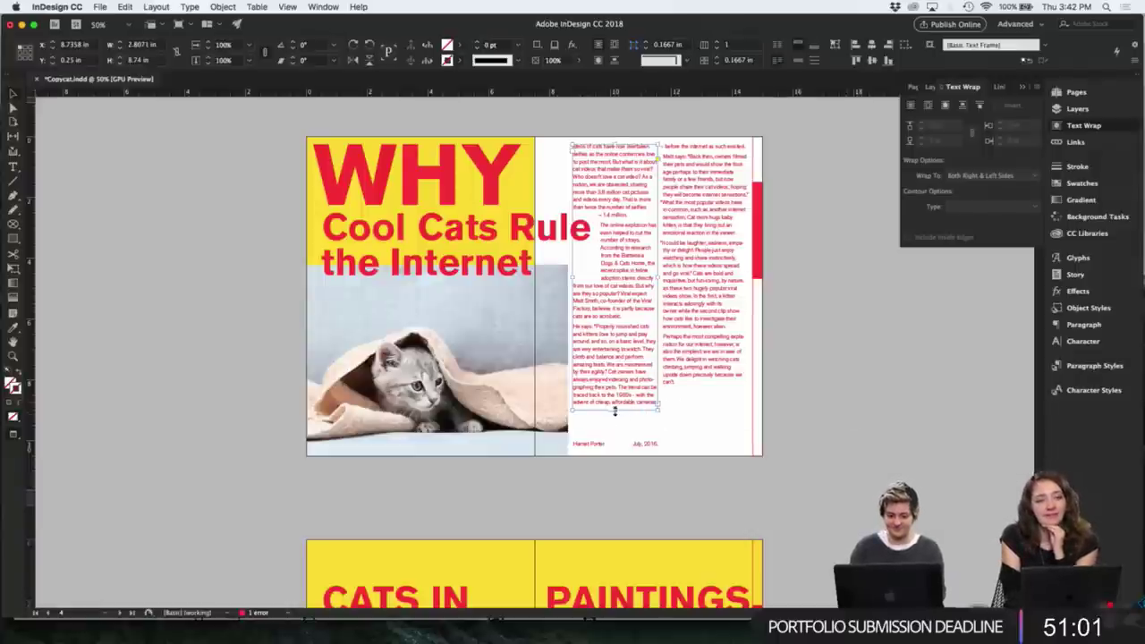
left_click_drag(615, 409, 616, 402)
left_click(815, 376)
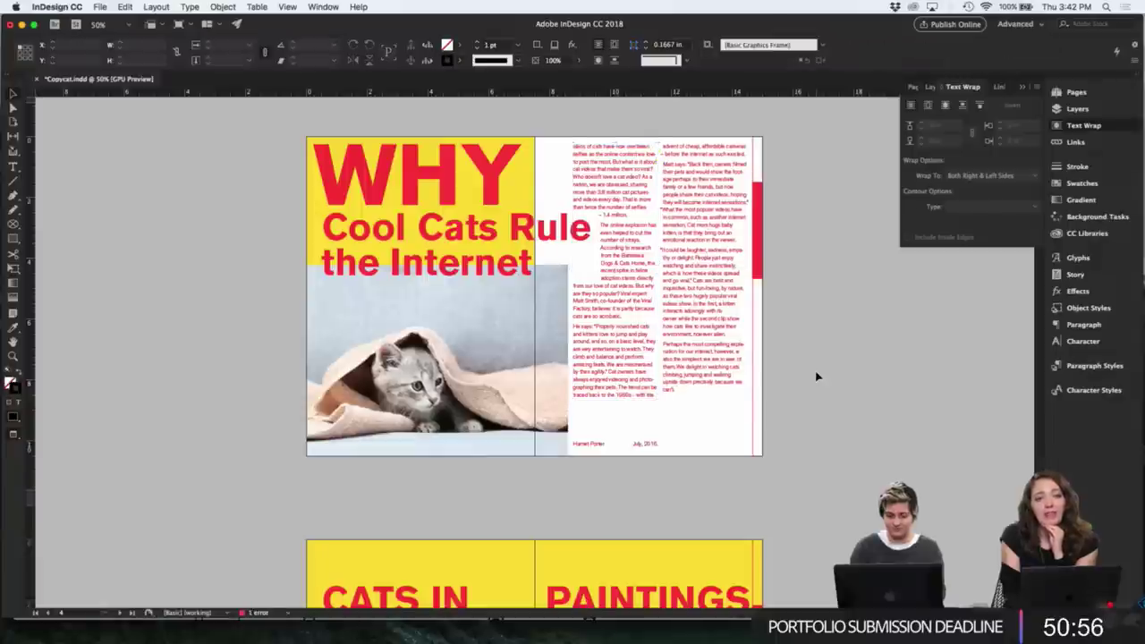
left_click(624, 385)
left_click_drag(616, 402, 614, 414)
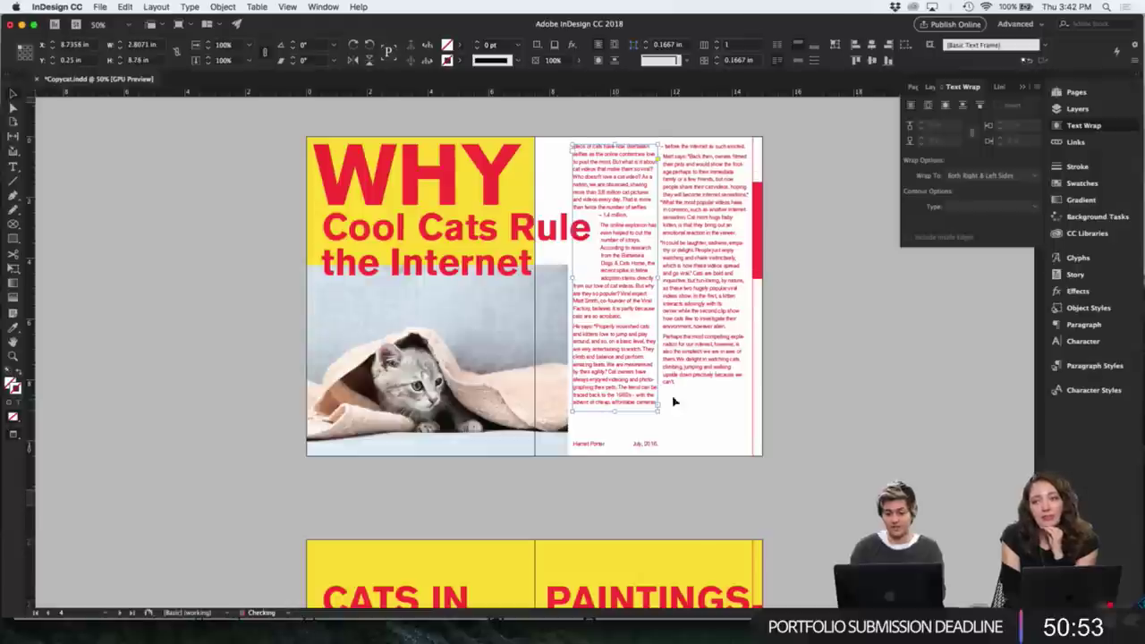
left_click(852, 403)
- Draw a strokeless frame over the right page's quotes and wrap text around it
scroll(790, 406, "down", 5)
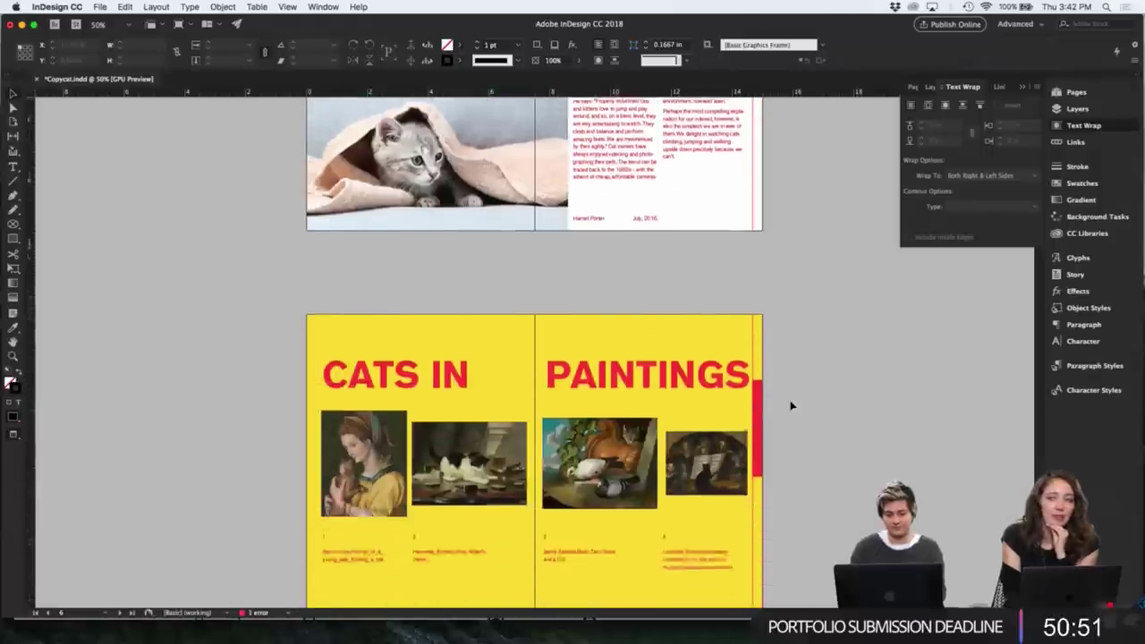
scroll(791, 406, "up", 6)
scroll(791, 406, "down", 10)
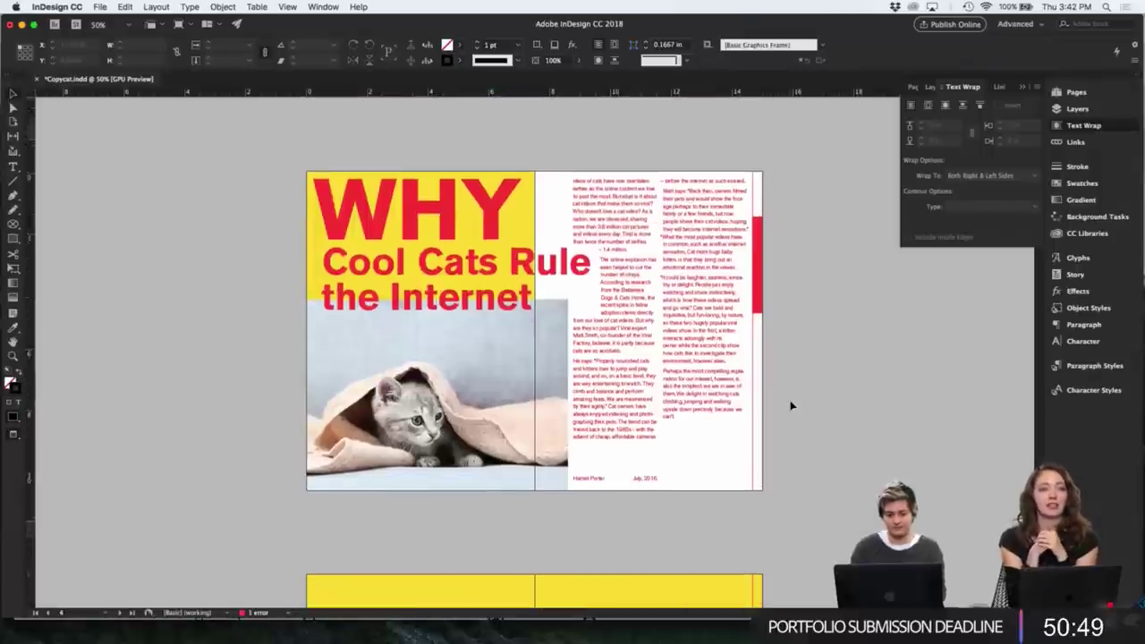
scroll(791, 406, "down", 1)
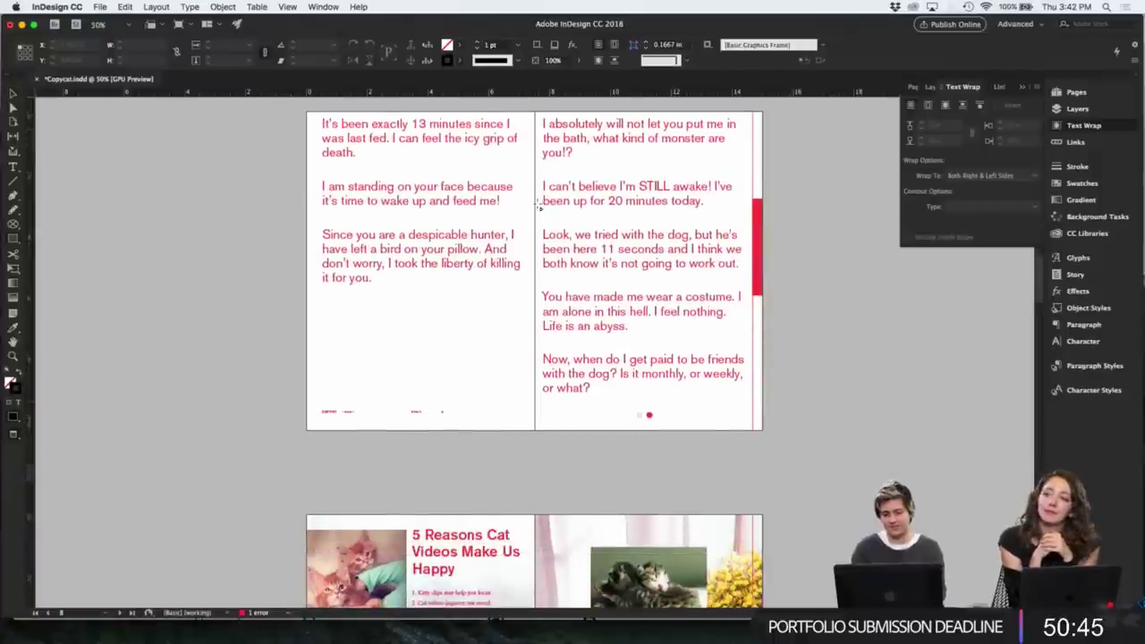
left_click_drag(535, 201, 650, 345)
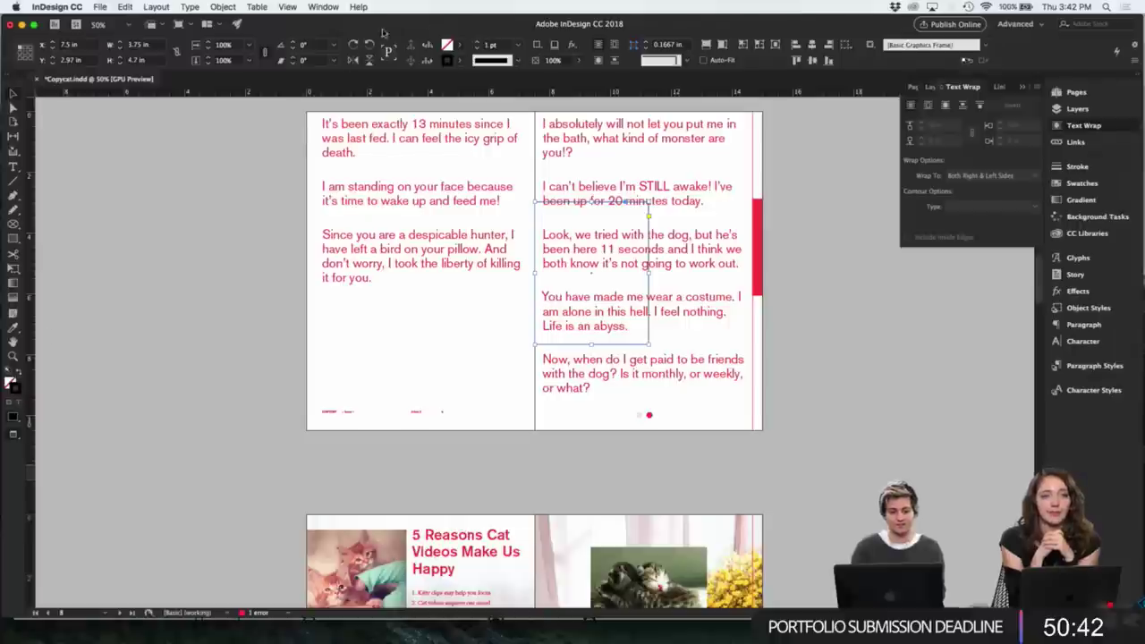
left_click(460, 60)
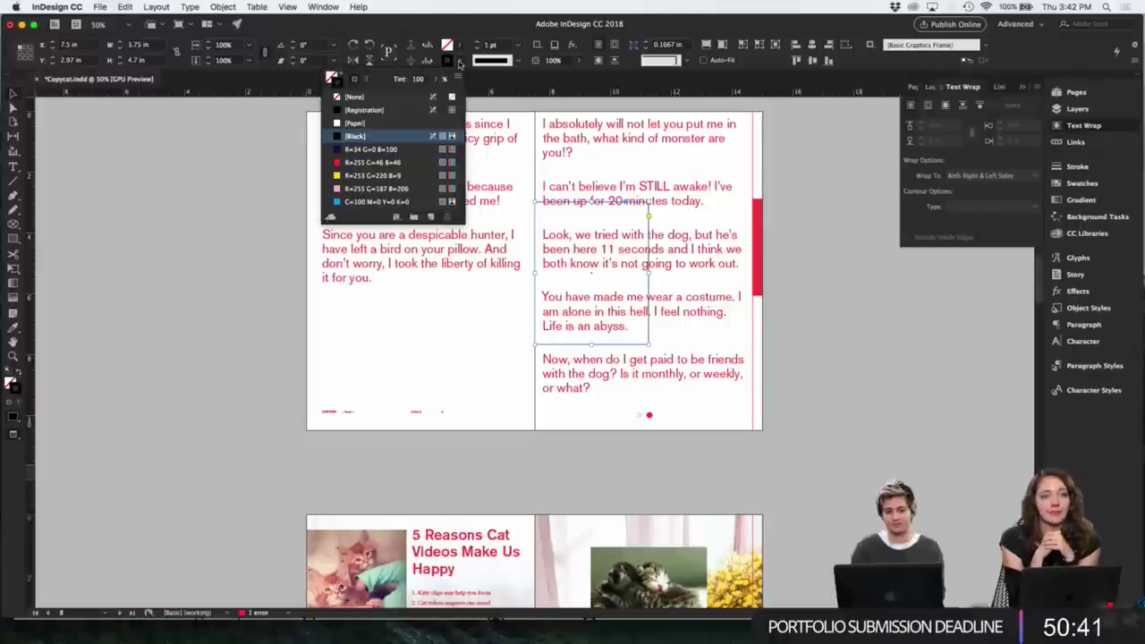
left_click(350, 97)
left_click(927, 106)
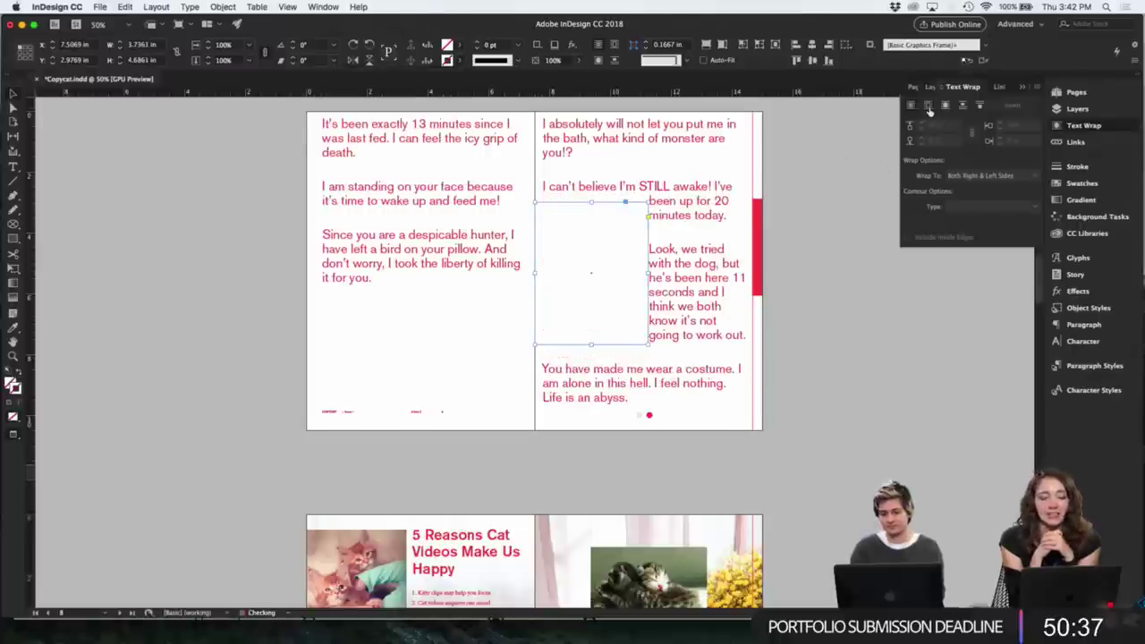
left_click(827, 331)
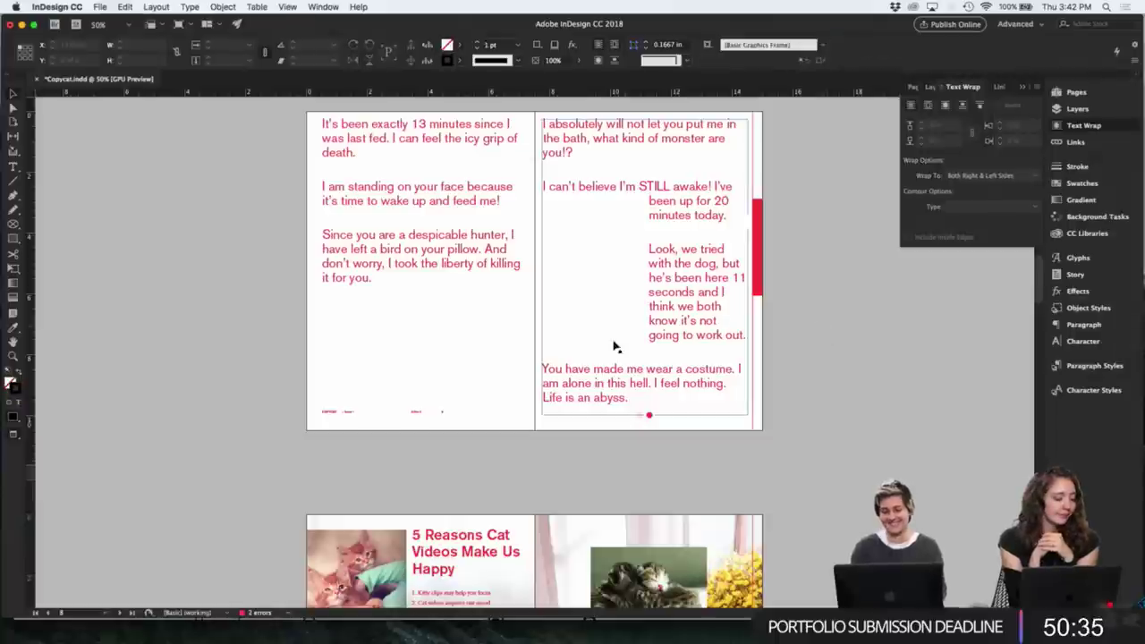
- Copy the empty wrap frame onto the left page
left_click(602, 307)
left_click(533, 320)
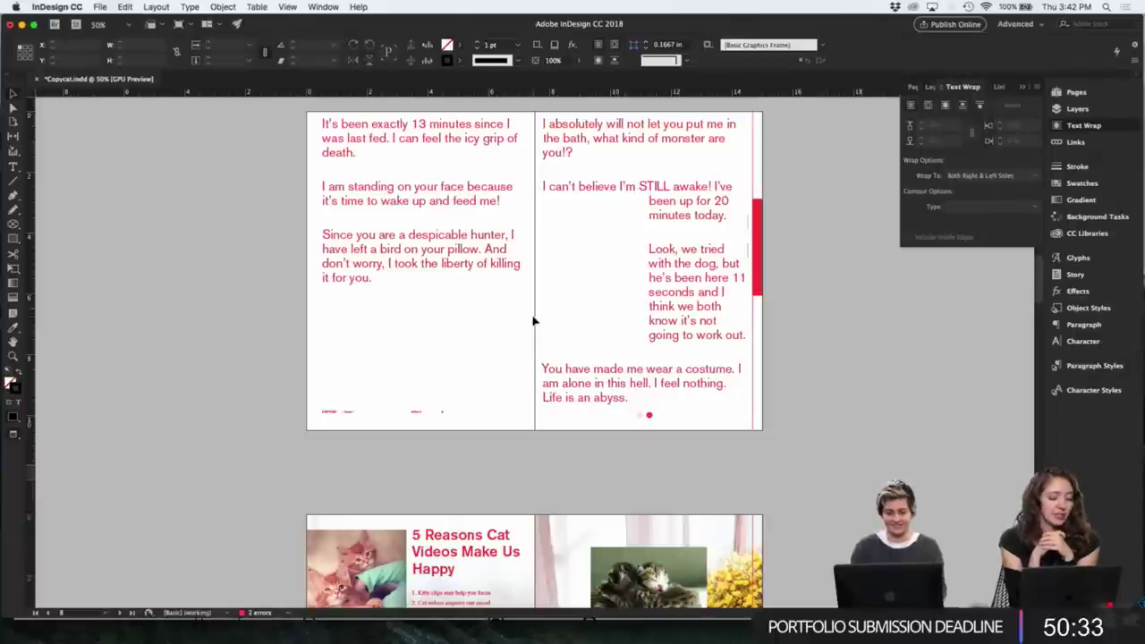
left_click(536, 322)
left_click_drag(536, 322, 242, 324)
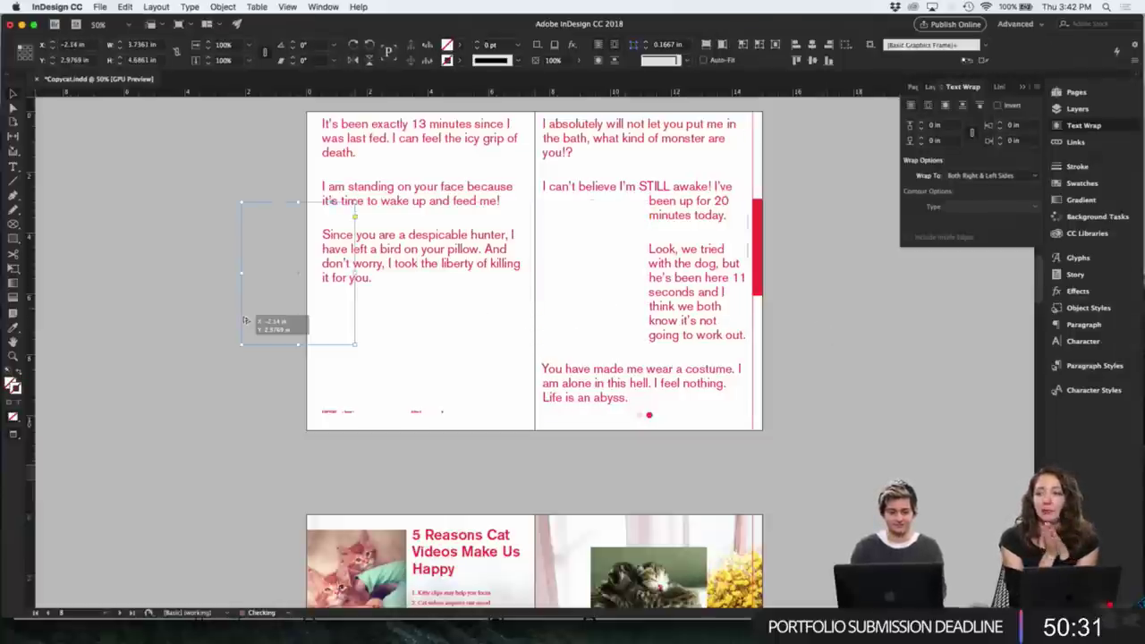
left_click(129, 328)
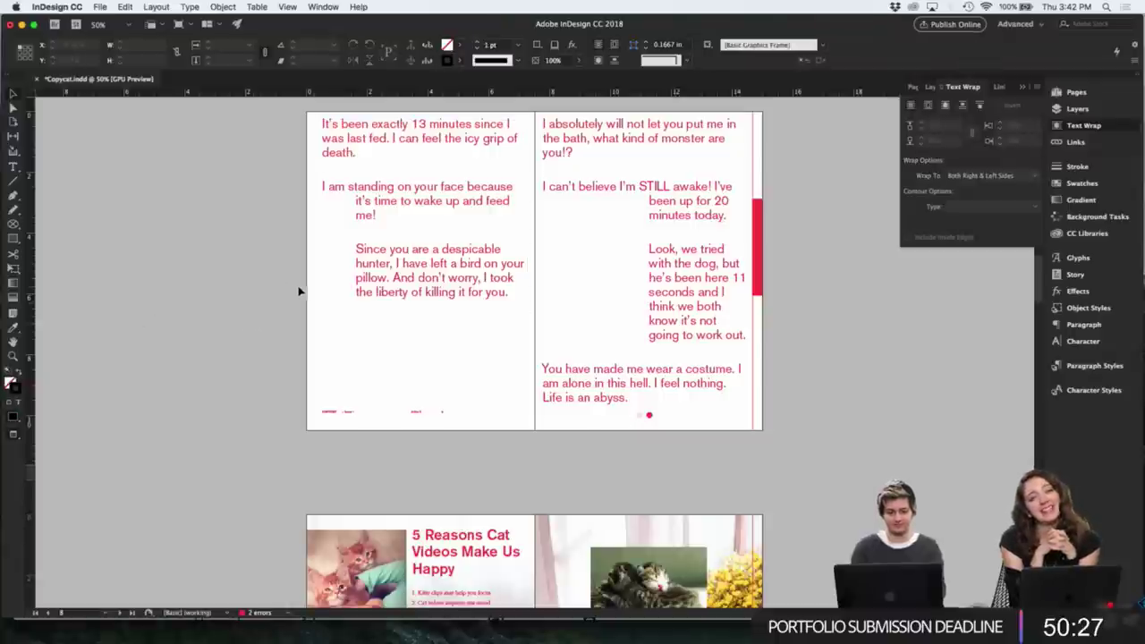
- Move the left page's wrap frame right and down, then lower its top edge
key("w")
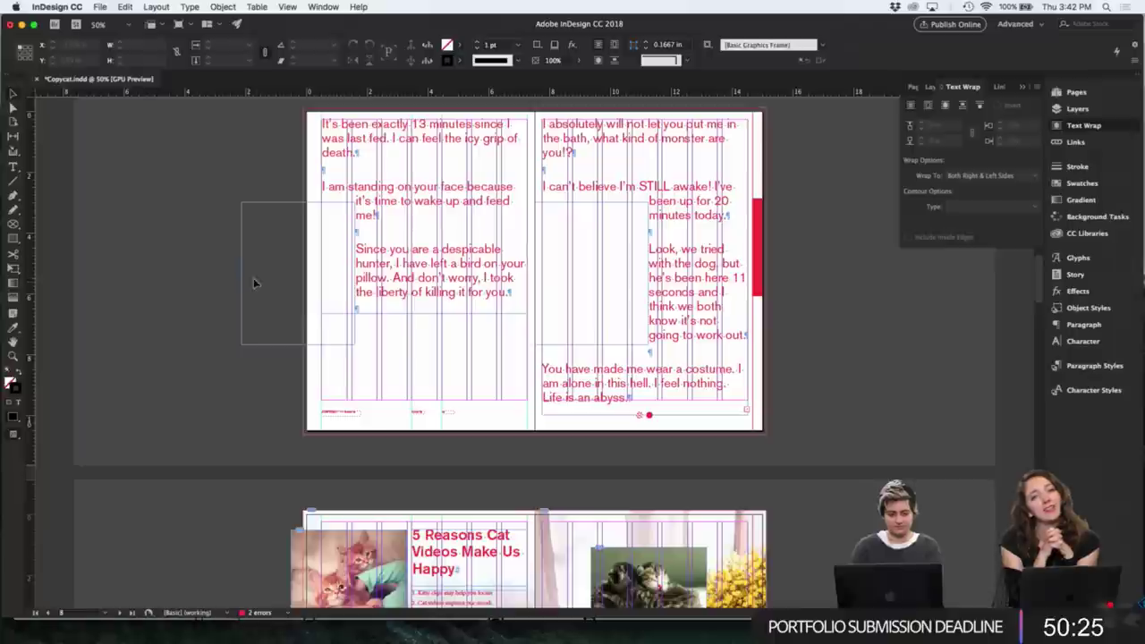
left_click_drag(239, 280, 266, 316)
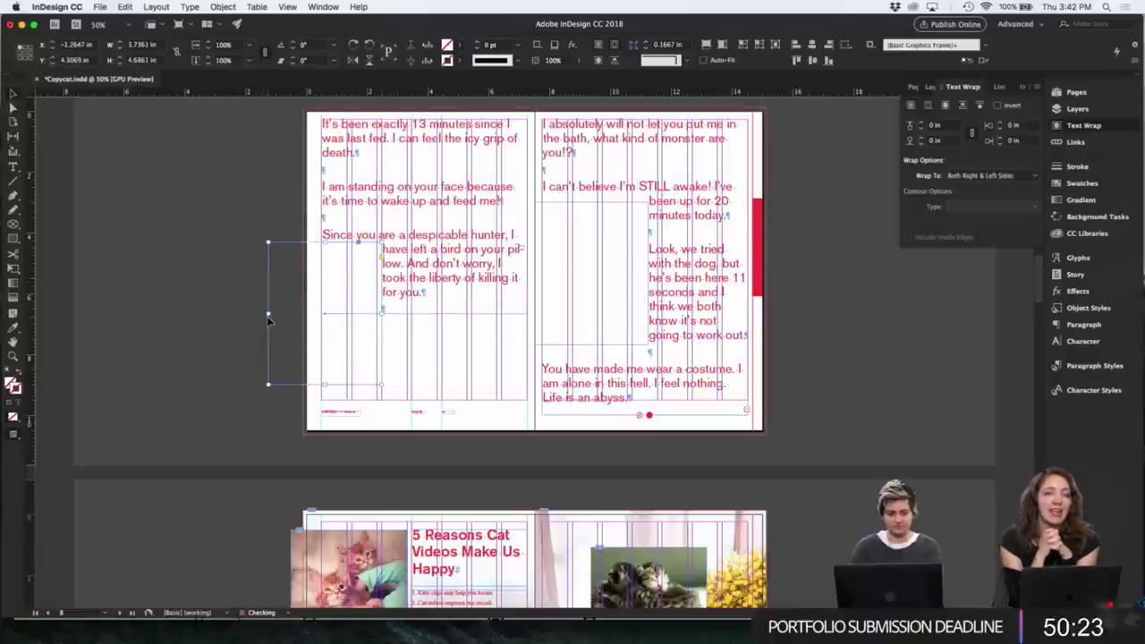
key("w")
left_click(188, 320)
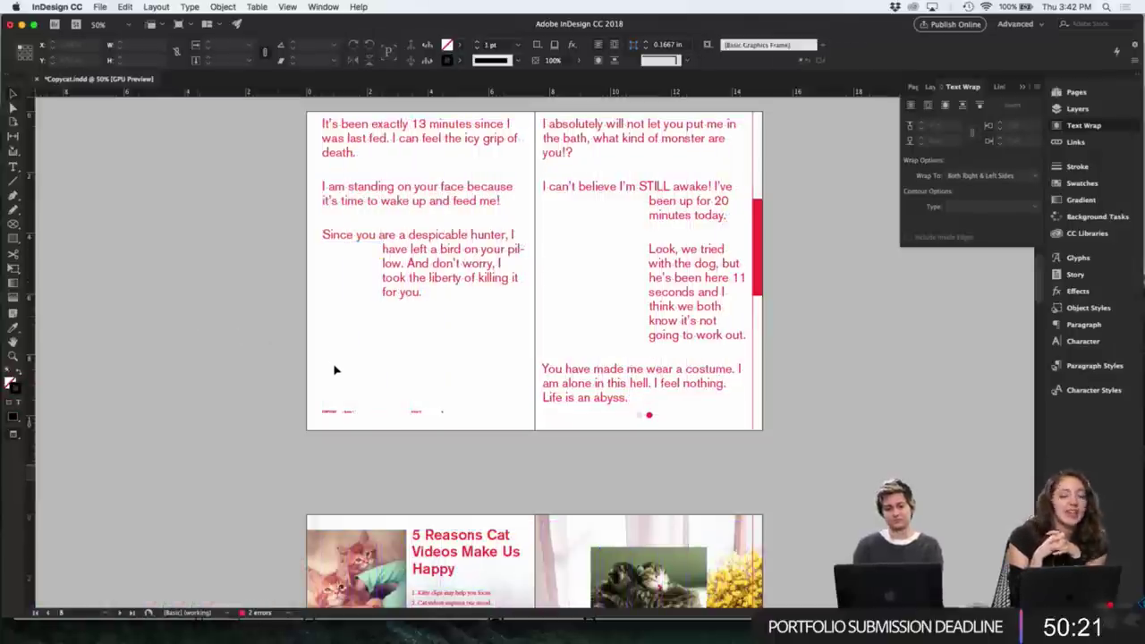
key("w")
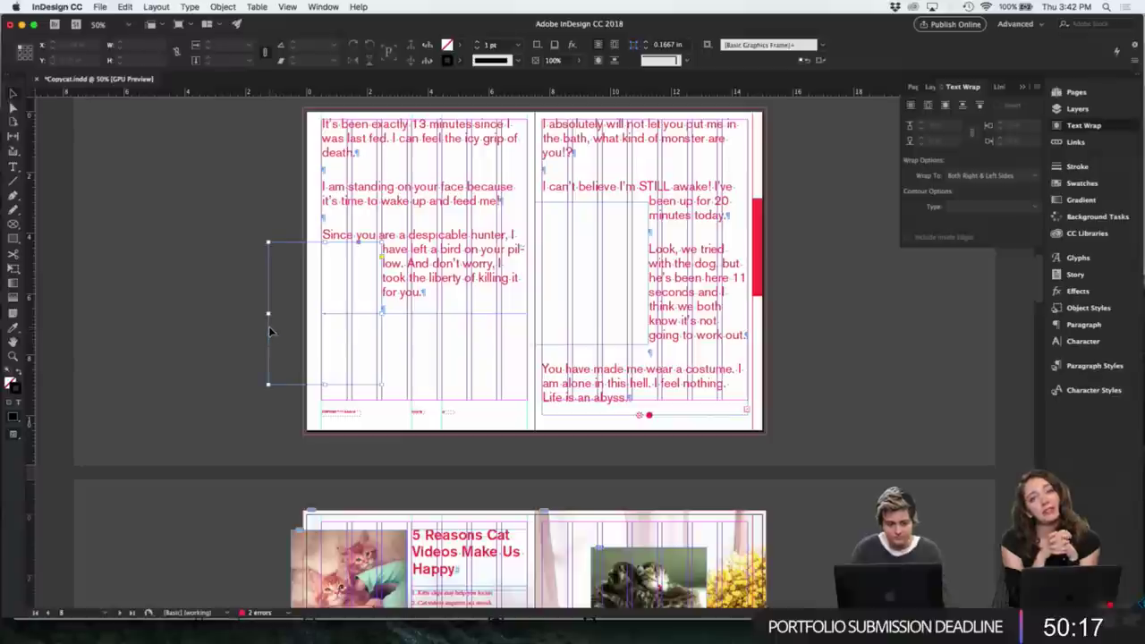
left_click(271, 331)
left_click_drag(326, 242, 324, 260)
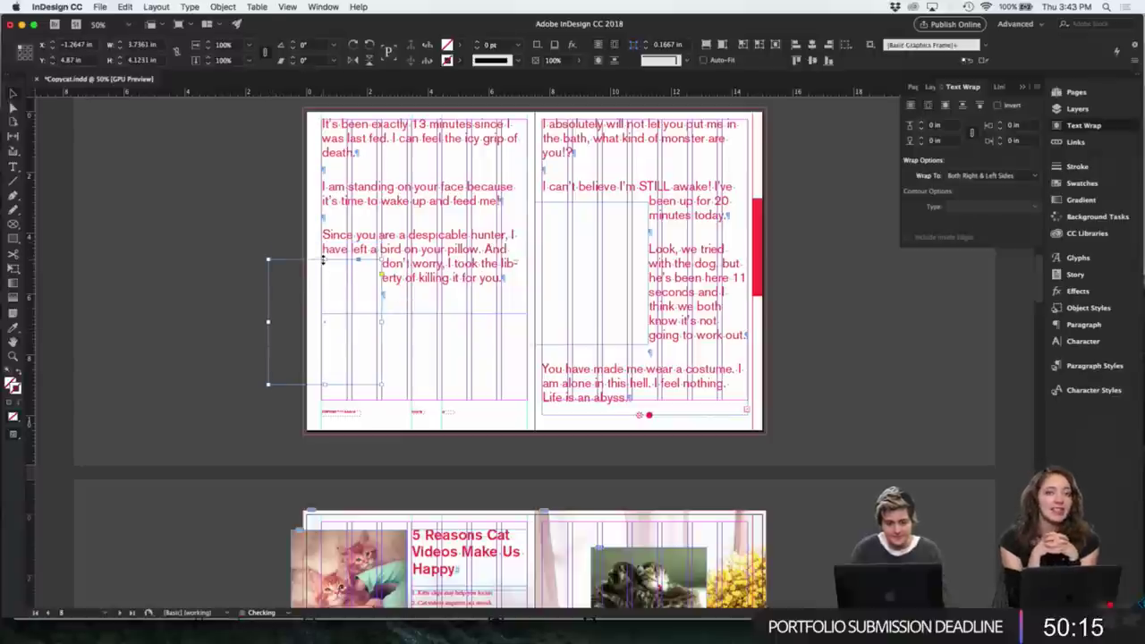
left_click(242, 253)
key("w")
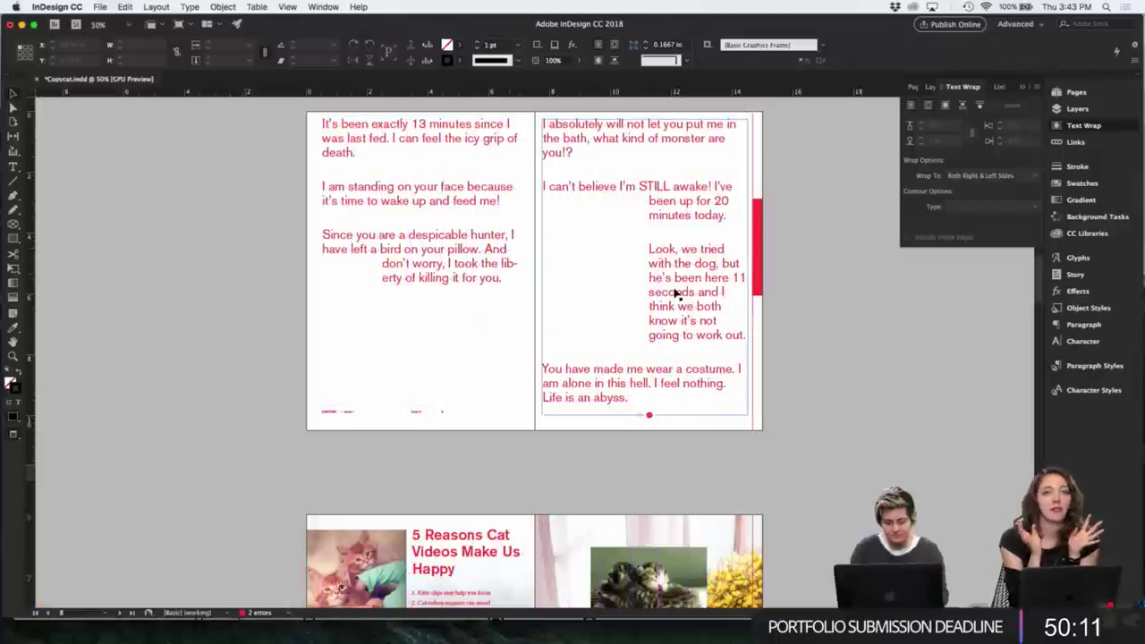
- Narrow the right page's wrap frame and move it higher
left_click(537, 298)
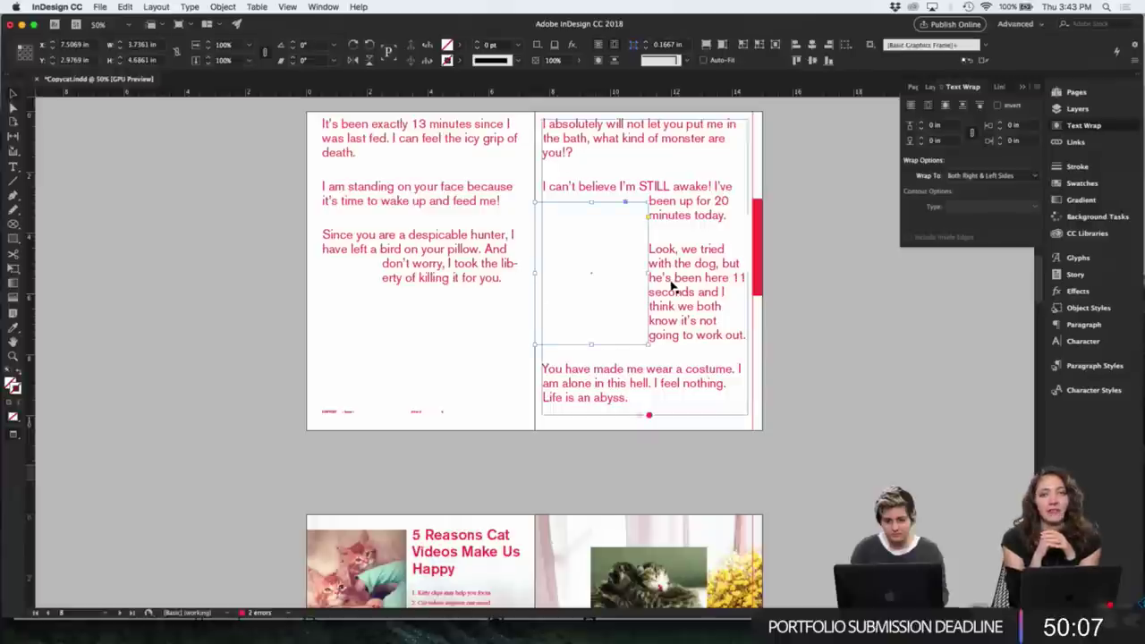
left_click_drag(648, 273, 587, 274)
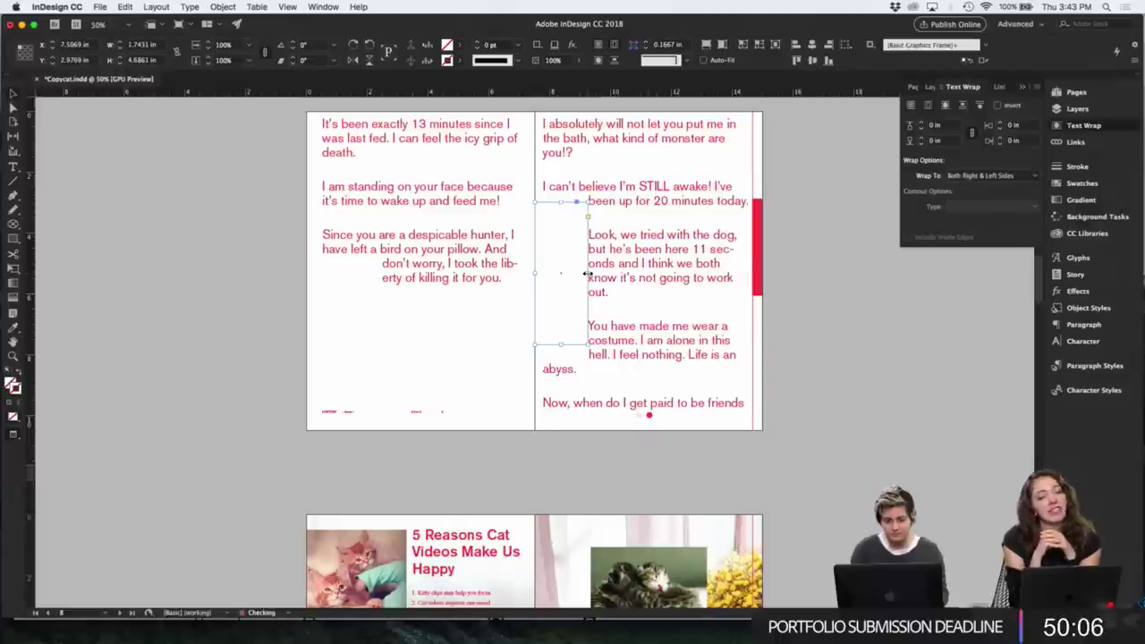
left_click(829, 326)
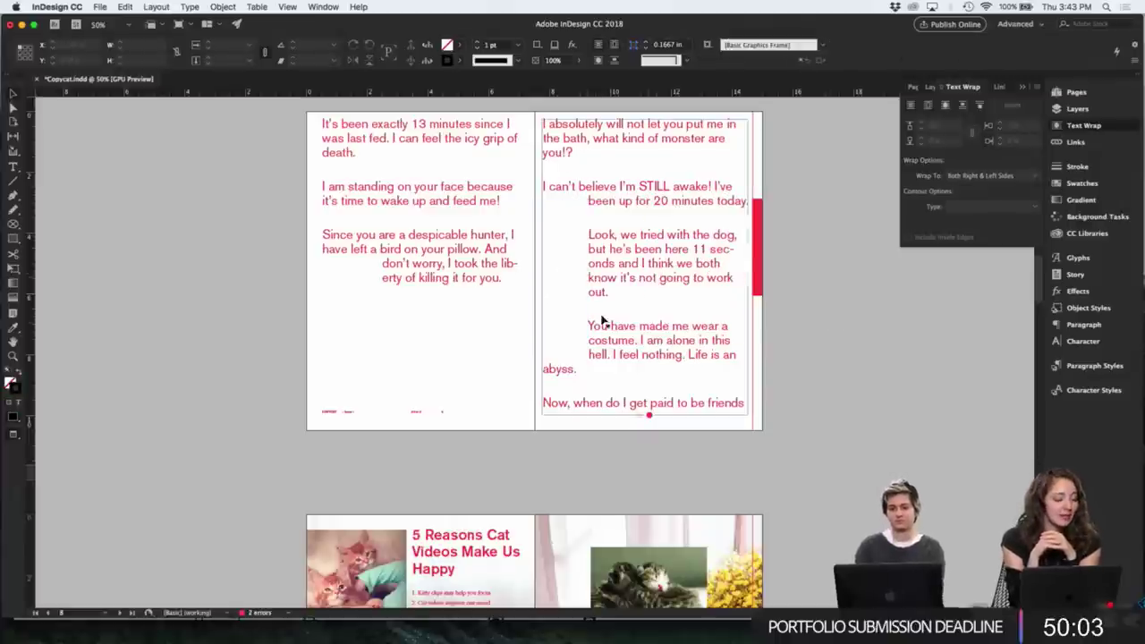
left_click(538, 320)
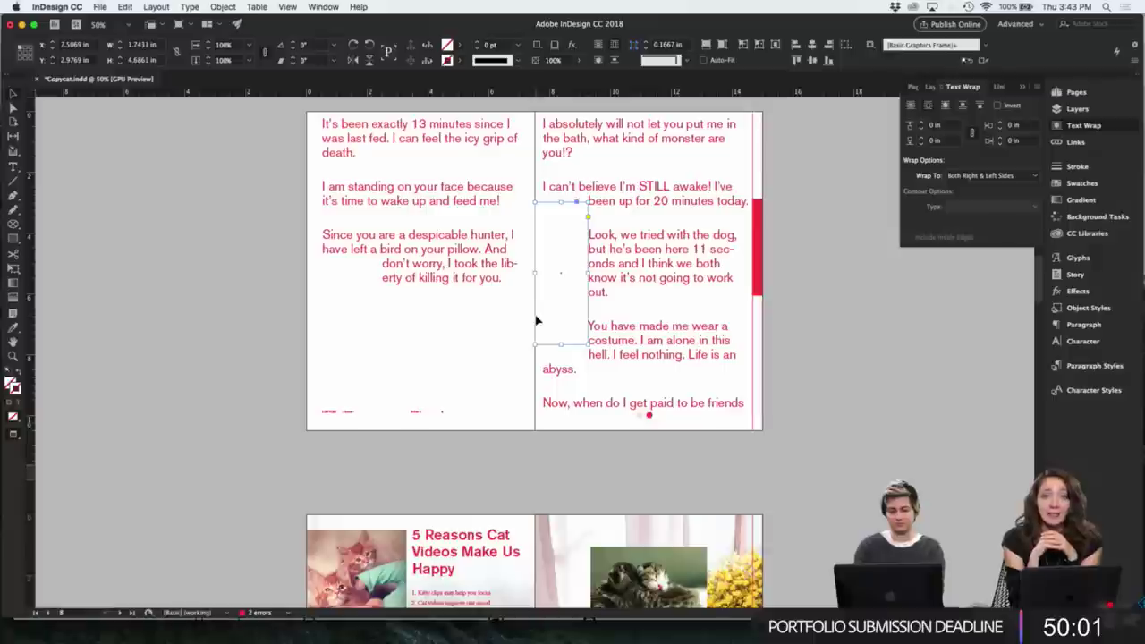
left_click_drag(538, 320, 548, 288)
left_click(823, 332)
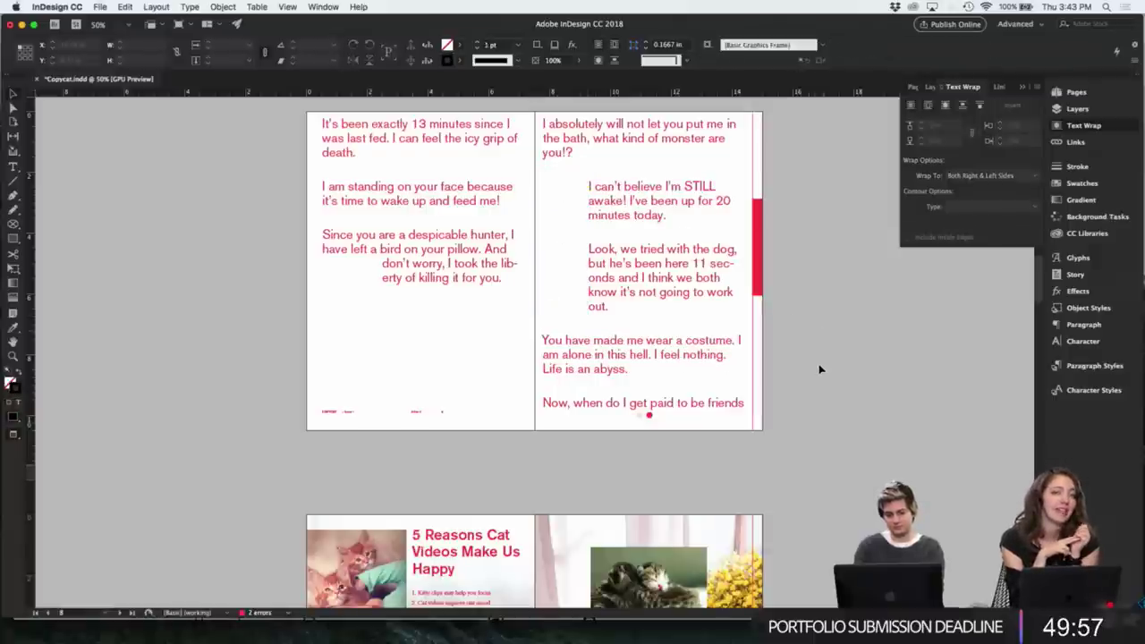
- On the yellow spread, with guides and bleed showing, move the small superhero cat image to the top
scroll(819, 369, "down", 6)
scroll(819, 369, "down", 8)
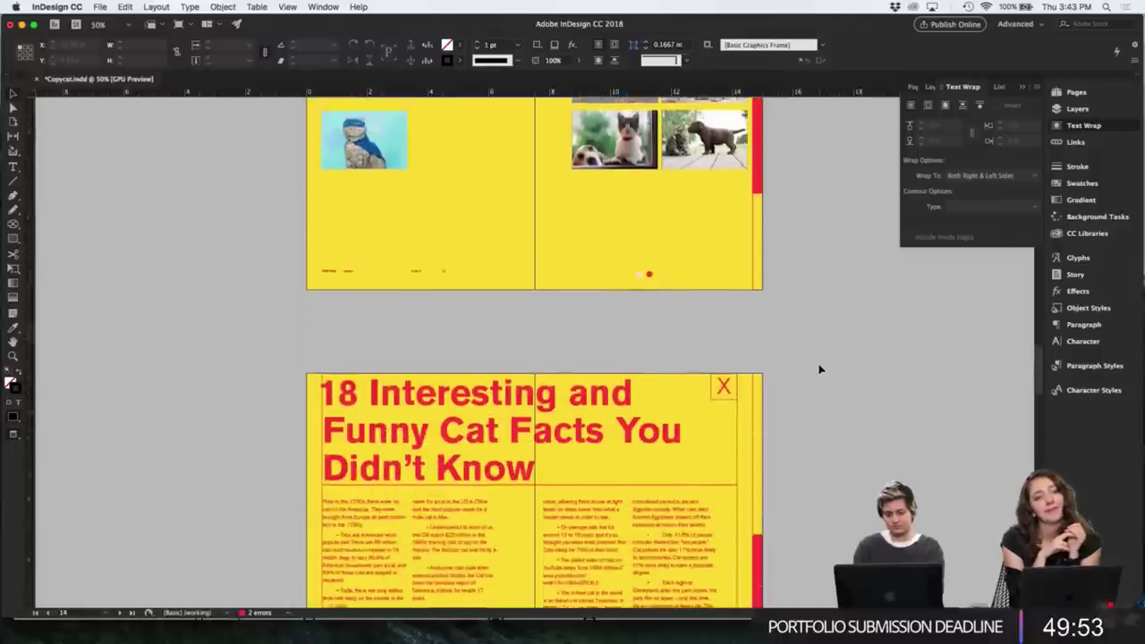
scroll(819, 369, "up", 5)
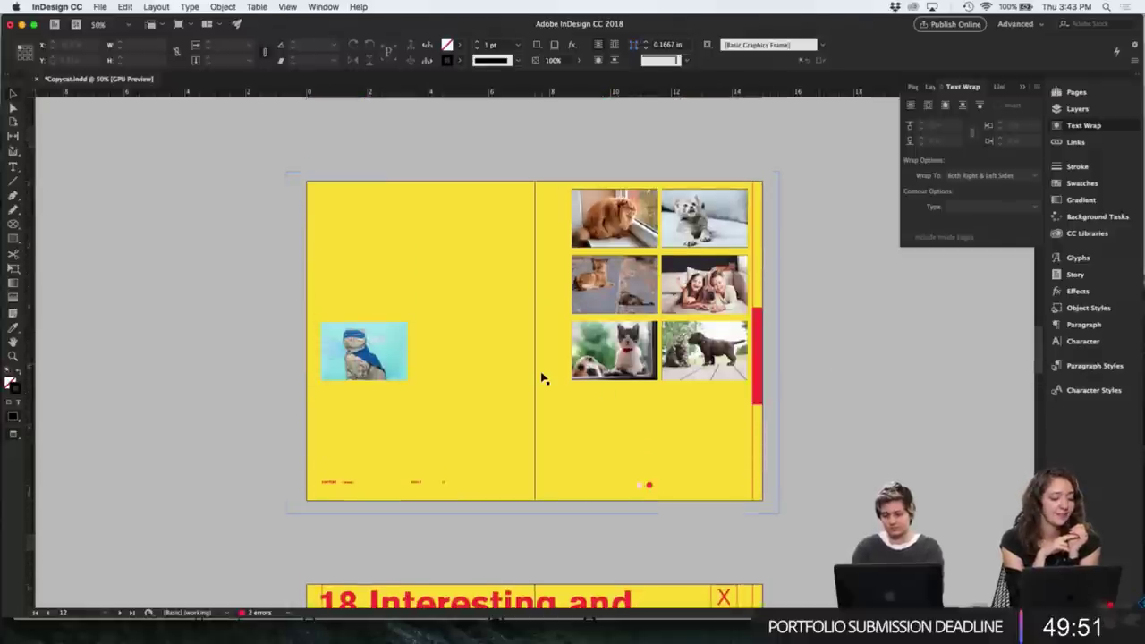
key("super+equal")
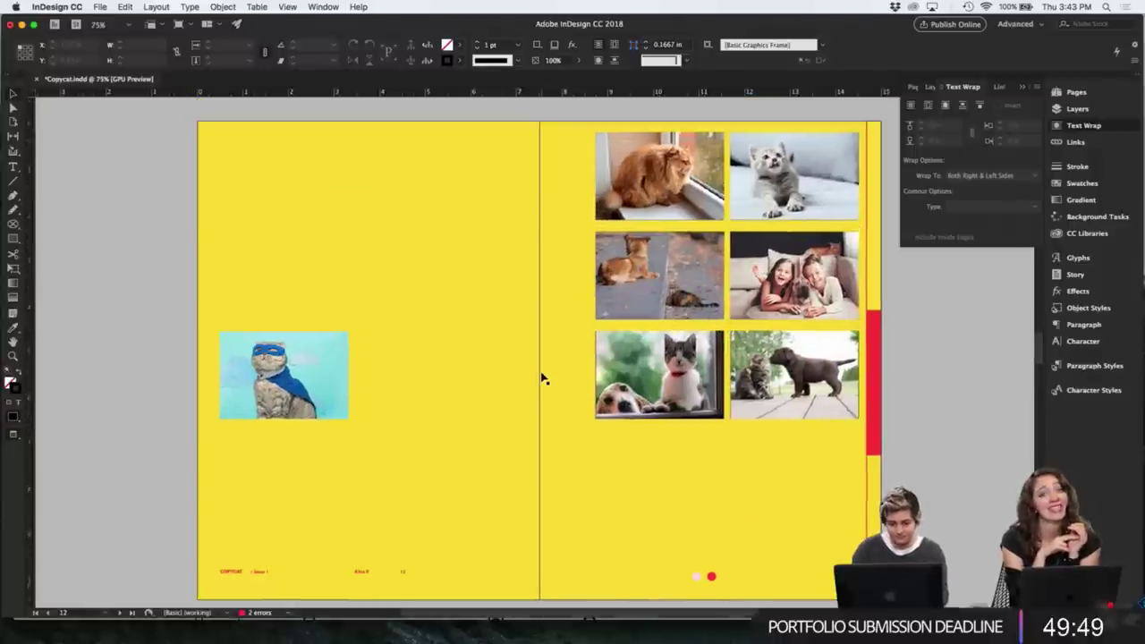
key("super+minus")
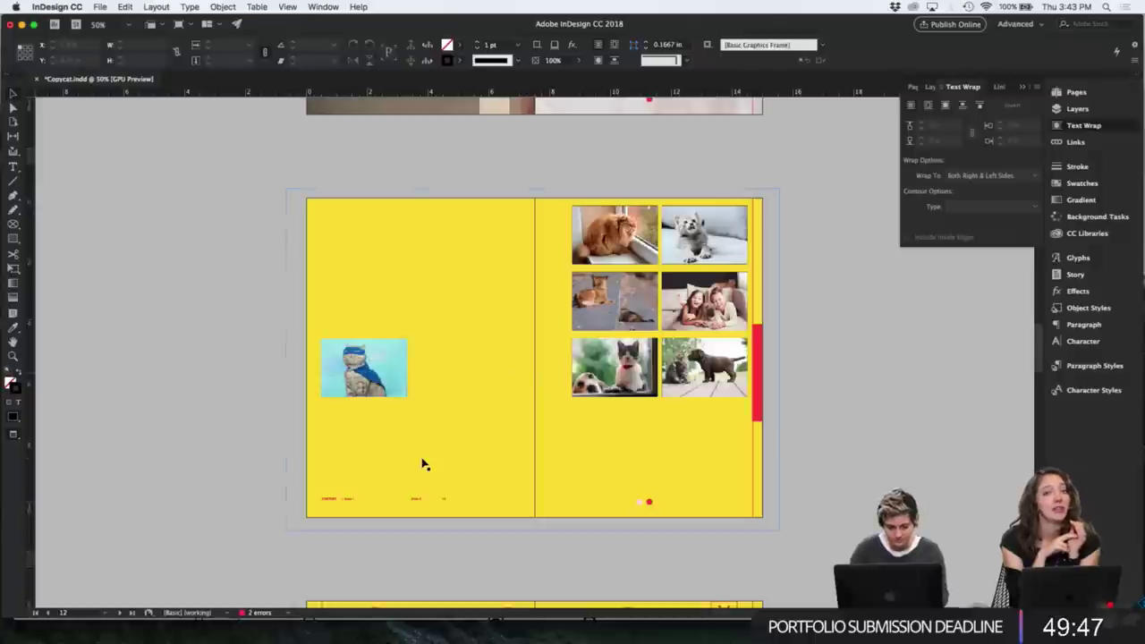
key("w")
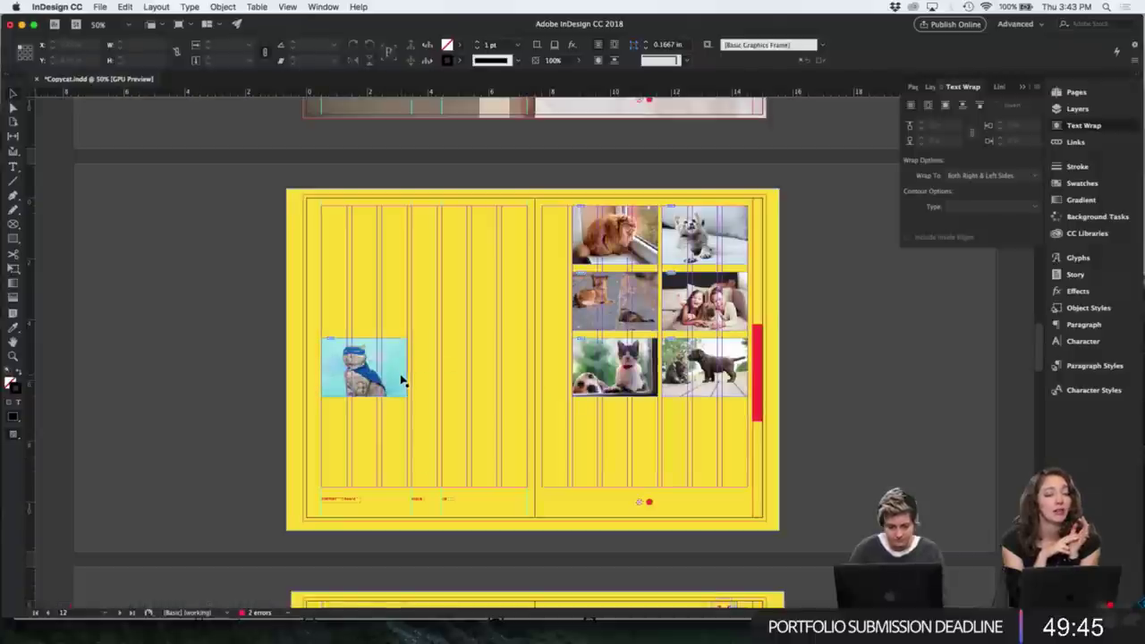
left_click_drag(402, 381, 527, 238)
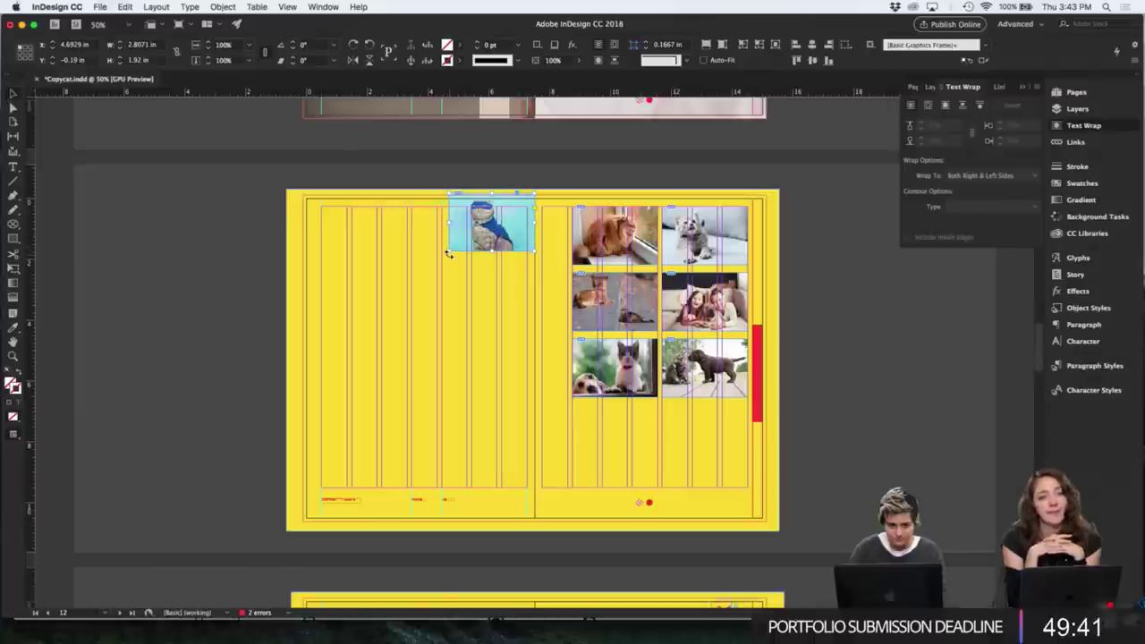
- Fill the full-page frame with the cat image and shift it slightly right
left_click(322, 510)
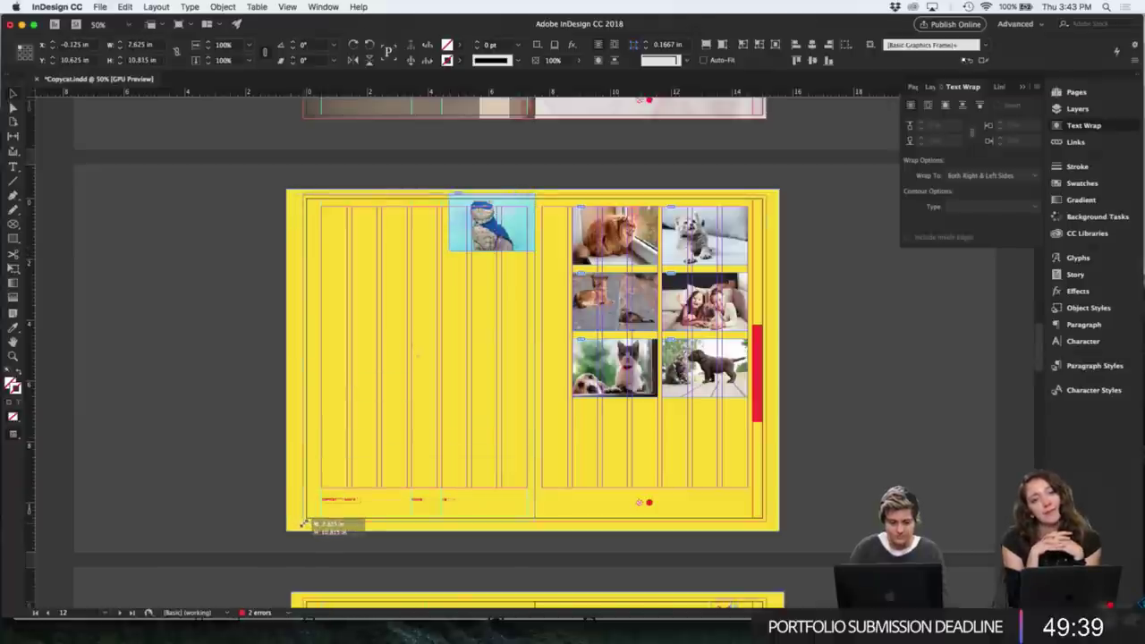
key("w")
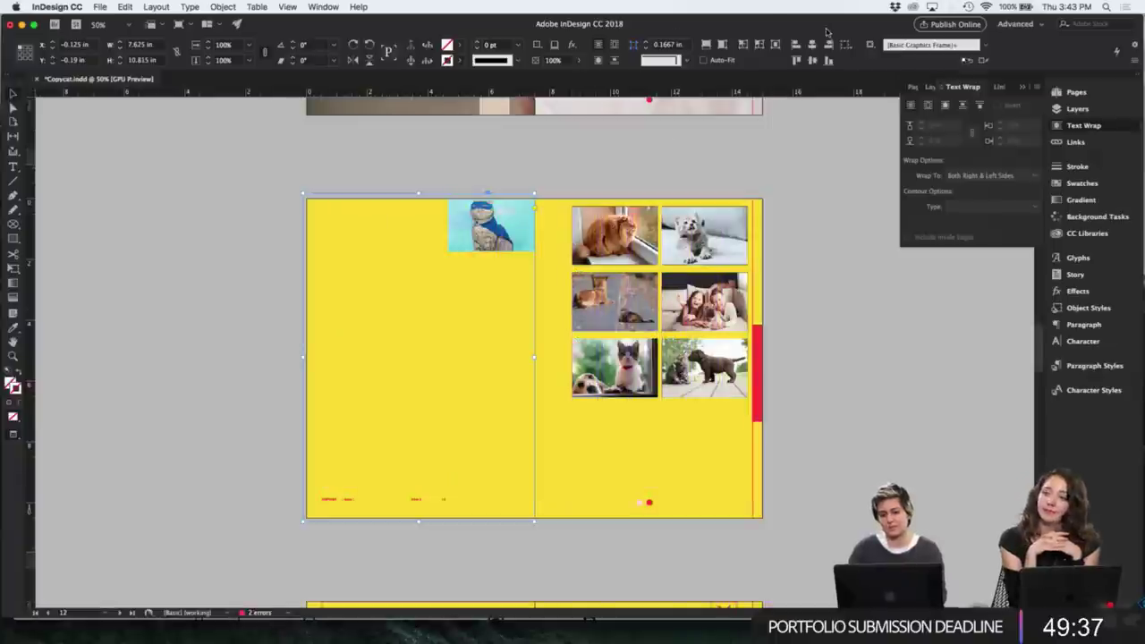
left_click(705, 45)
left_click(800, 292)
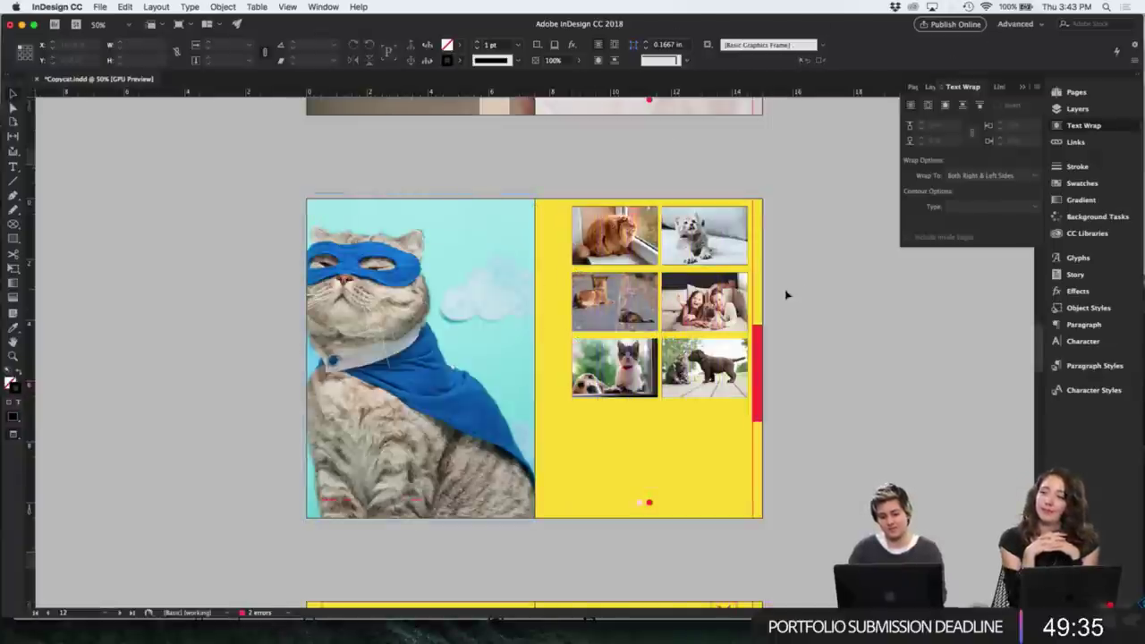
left_click(438, 311)
left_click_drag(434, 307, 490, 308)
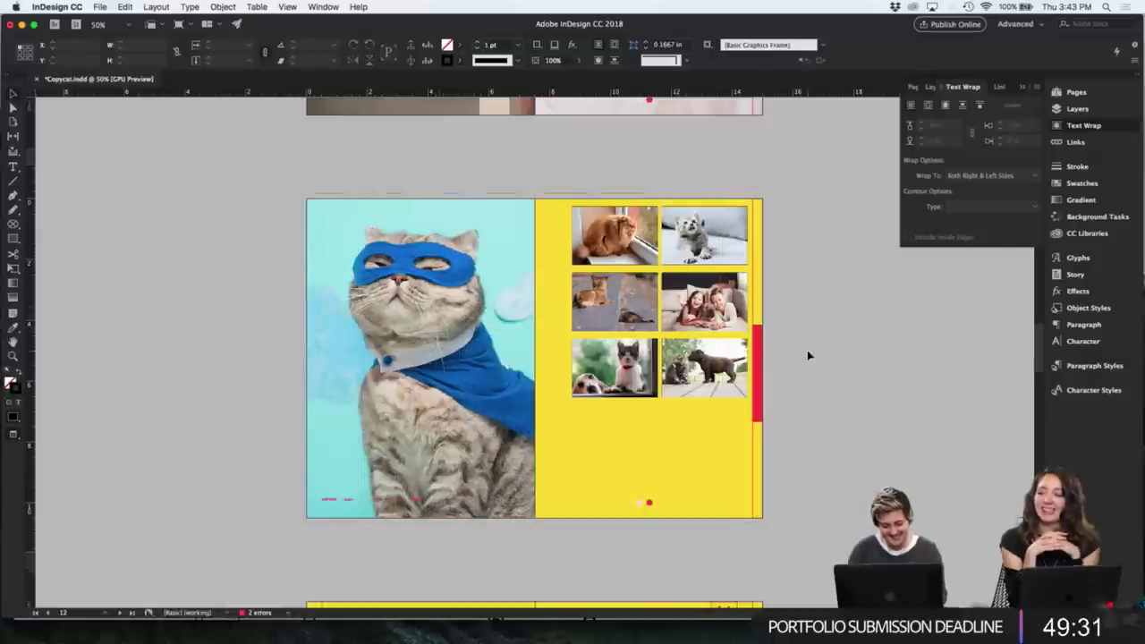
- Move the superhero cat frame onto the right page
key("w")
left_click_drag(669, 384, 727, 402)
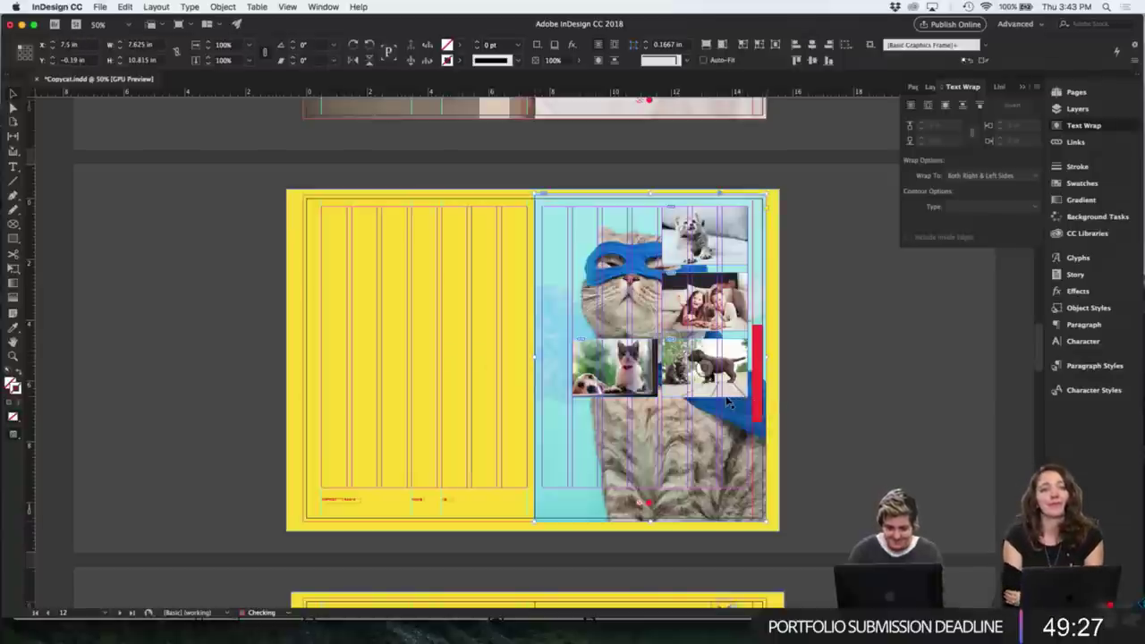
left_click(862, 340)
key("w")
- Move the six-photo grid group onto the yellow left page, redoing the move after an undo
left_click_drag(808, 158, 562, 437)
left_click(200, 384)
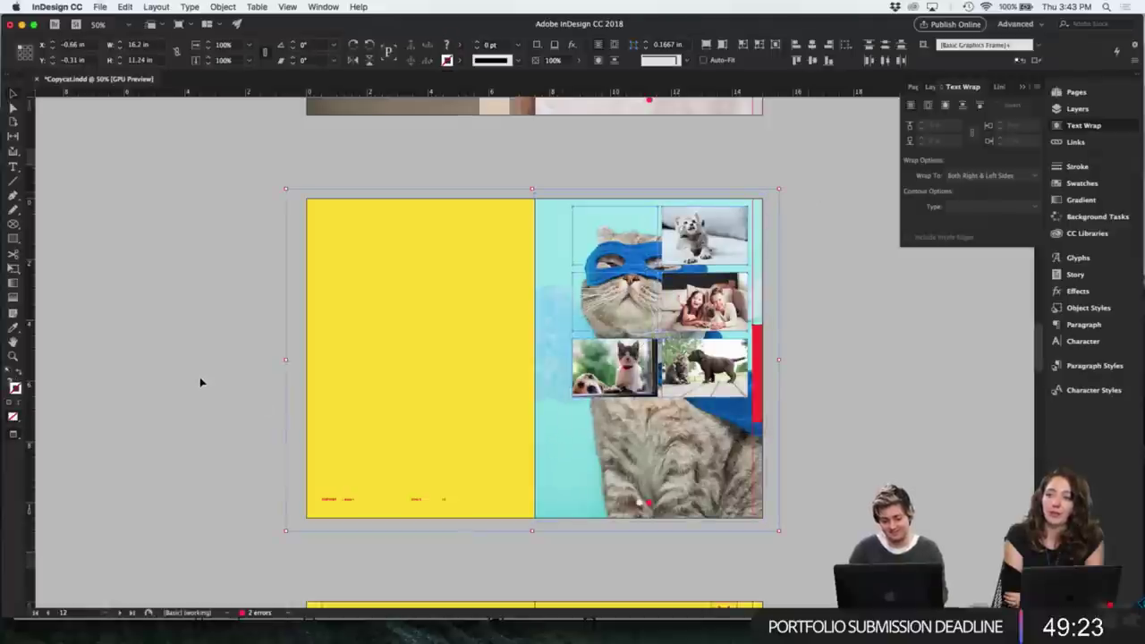
left_click(591, 376)
left_click_drag(580, 383, 329, 383)
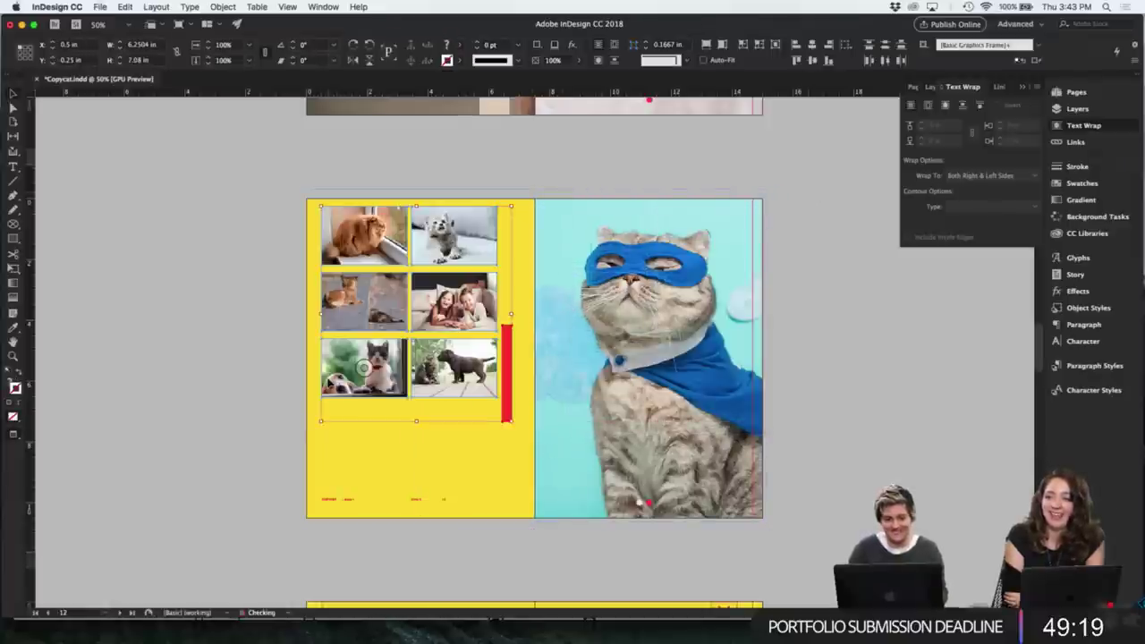
key("super+z")
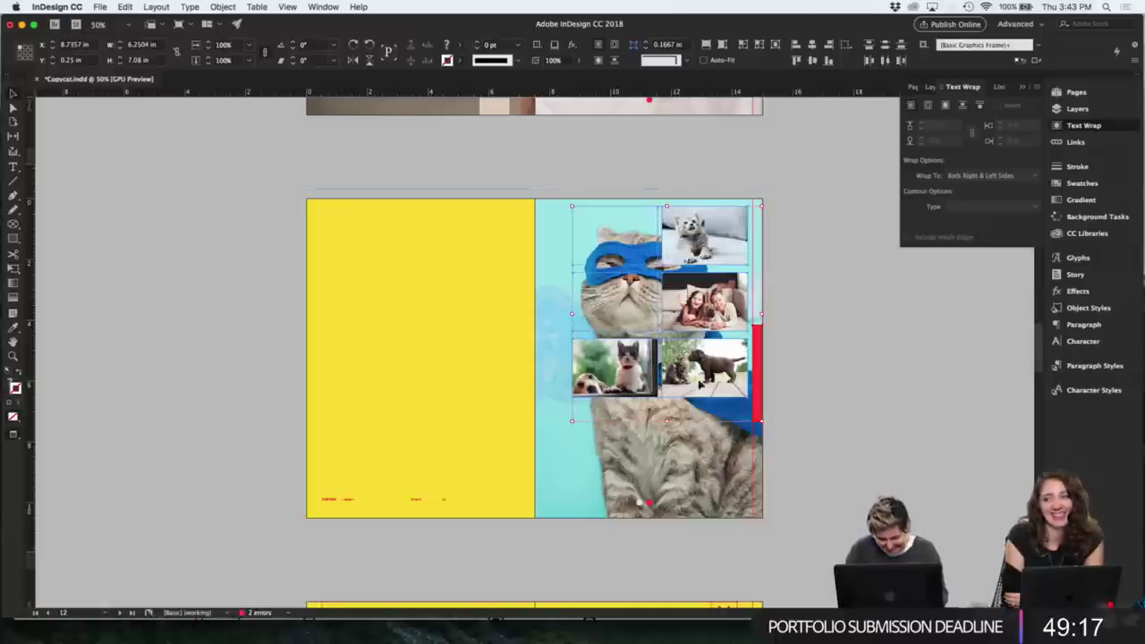
left_click_drag(706, 390, 453, 397)
key("w")
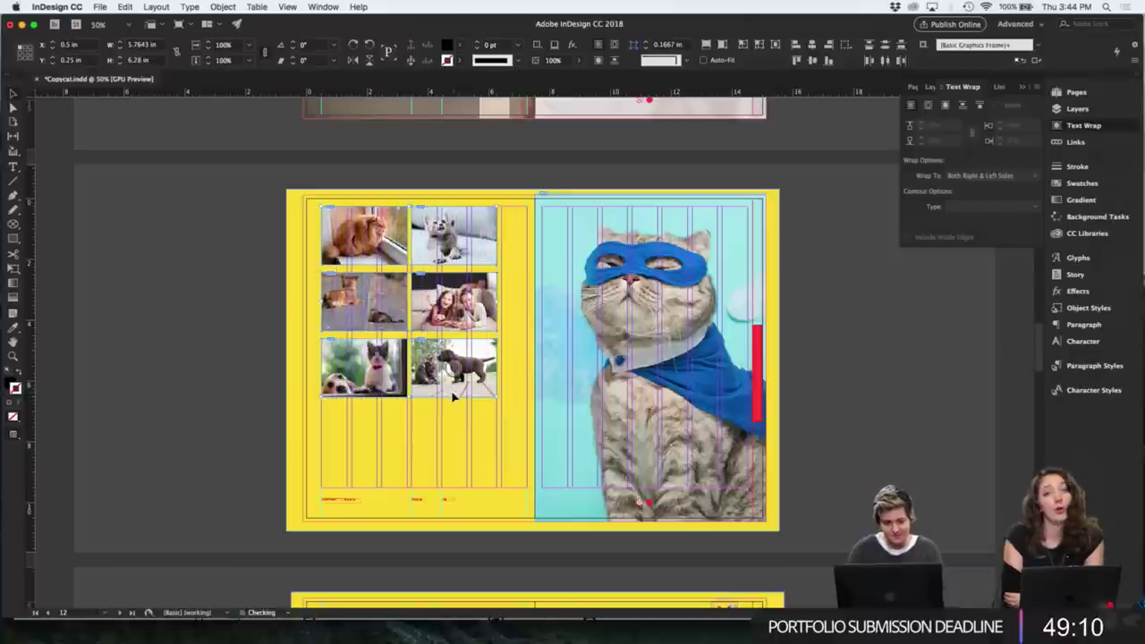
left_click(212, 355)
key("w")
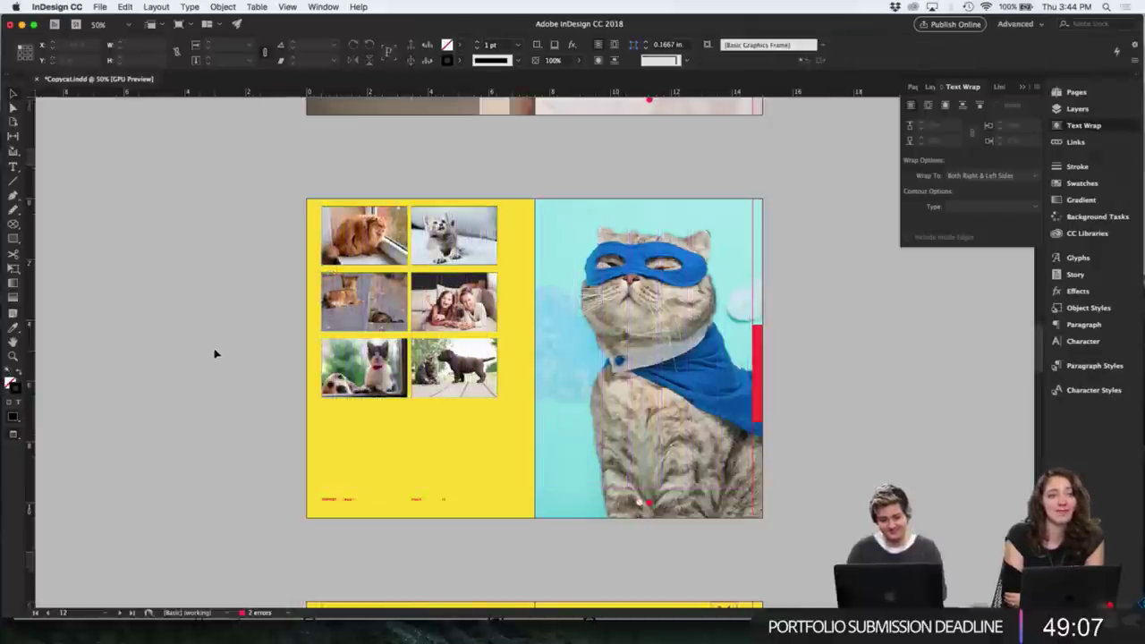
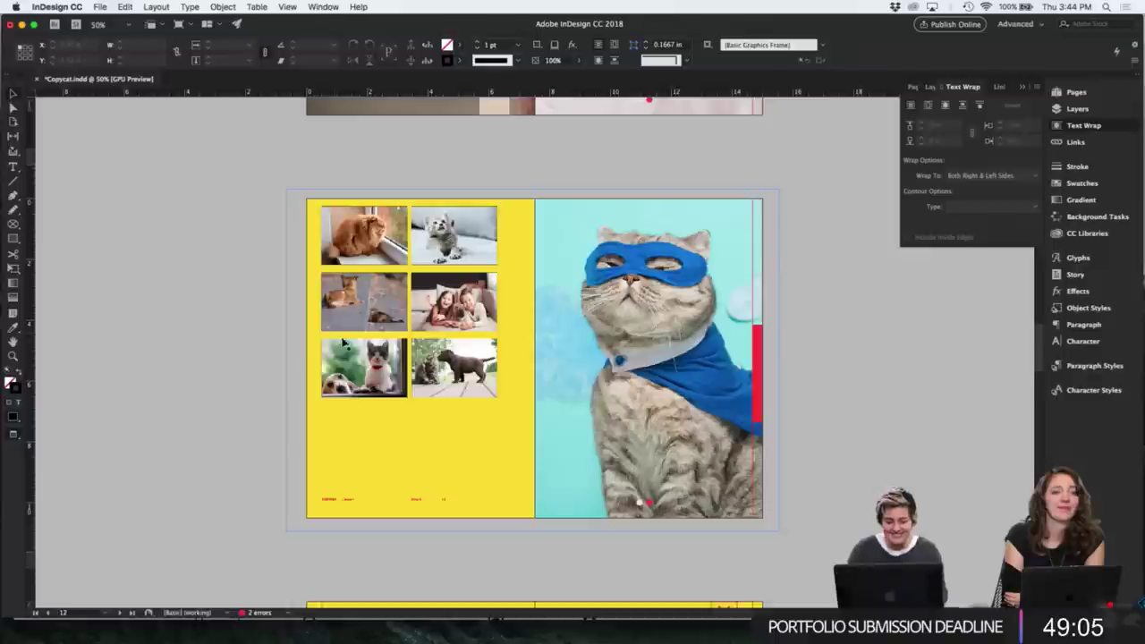
- Delete the middle-left cat photo and the bottom-right dogs photo
left_click(389, 319)
key("Delete")
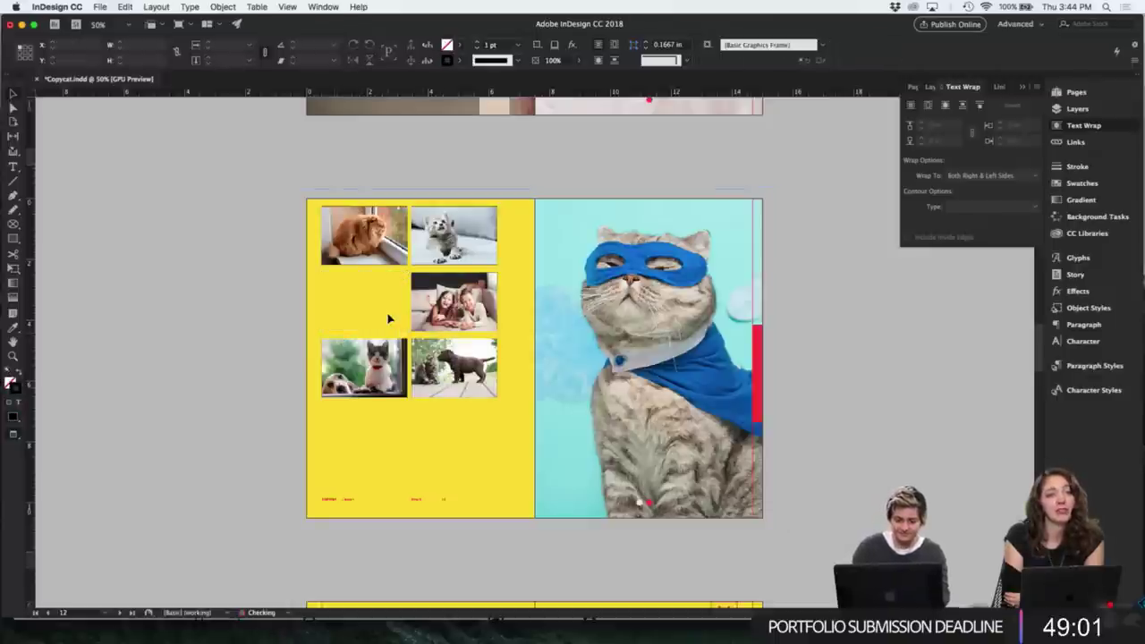
left_click(476, 385)
key("Delete")
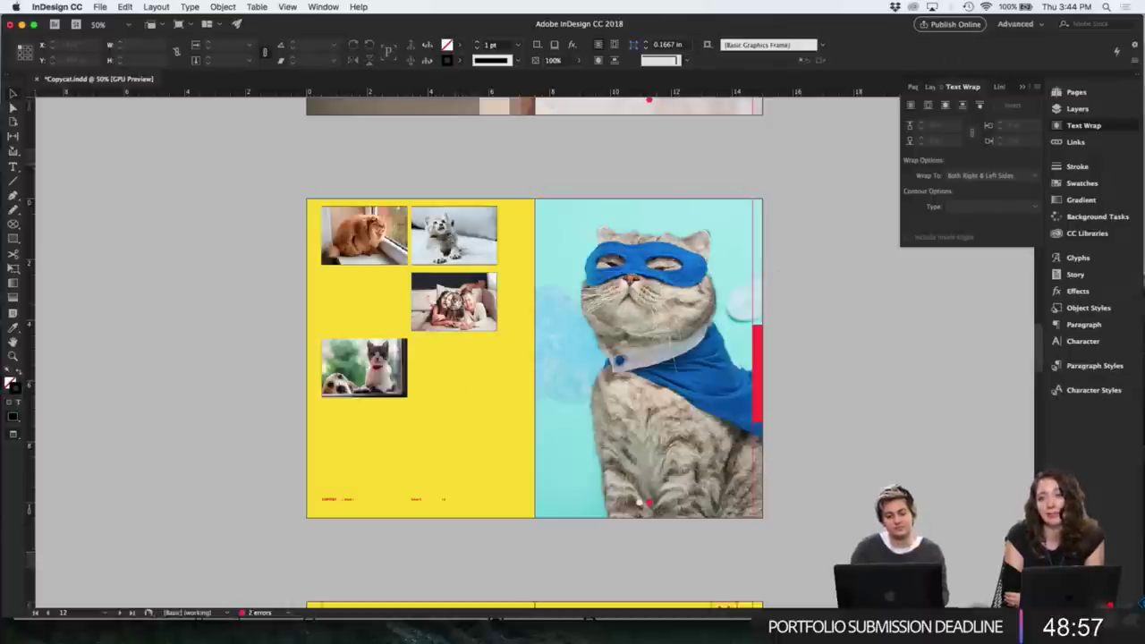
- Stretch the kids photo frame down the page and fill it proportionally
left_click(476, 324)
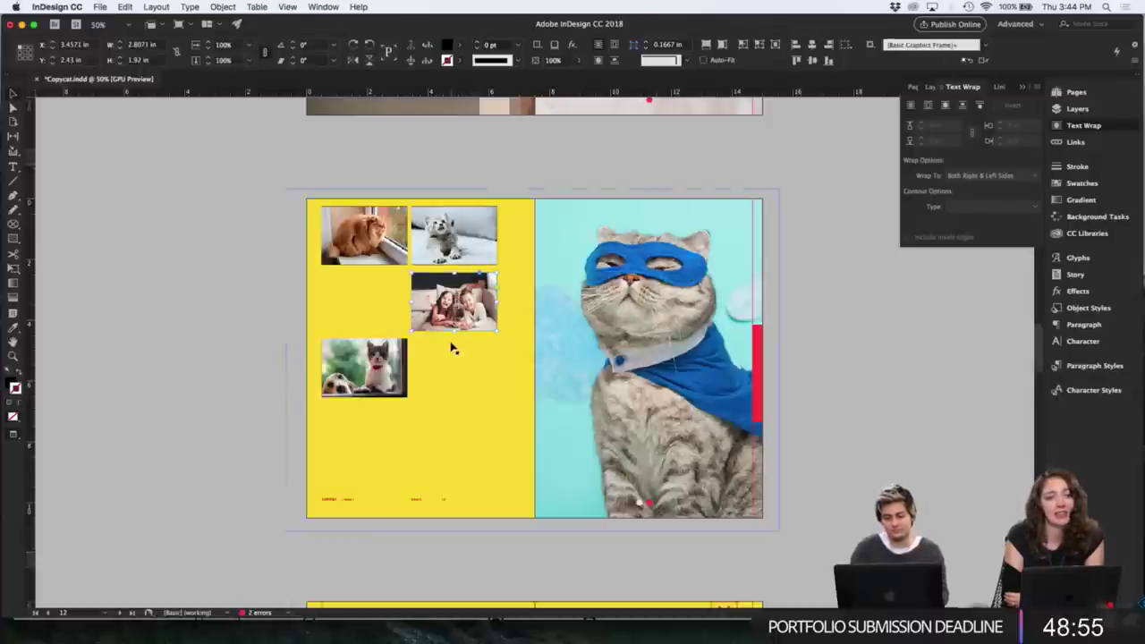
left_click_drag(454, 331, 453, 484)
left_click(713, 47)
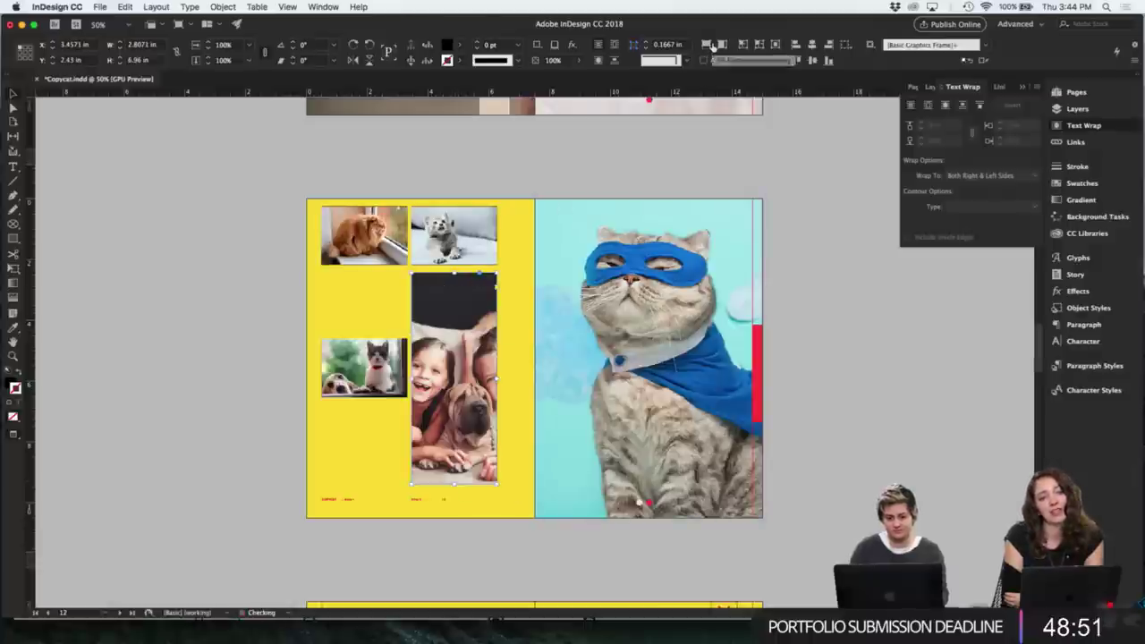
left_click(185, 363)
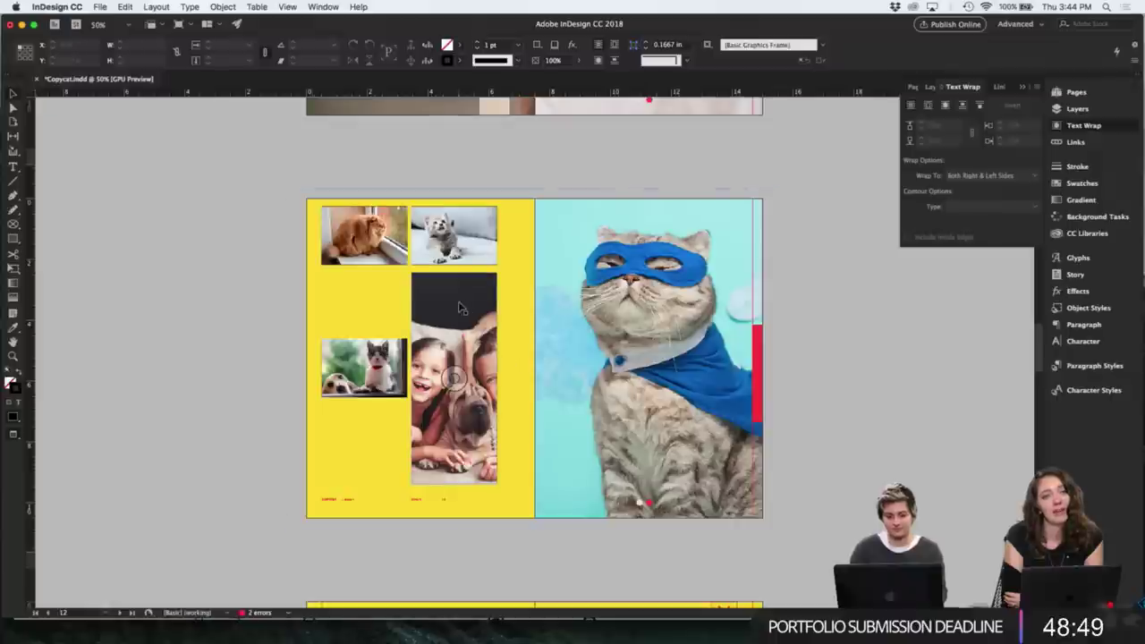
- Set the fill of the kids photo and cat-and-dog photo frames to None
left_click(456, 380)
left_click(363, 366, "shift")
left_click(259, 366)
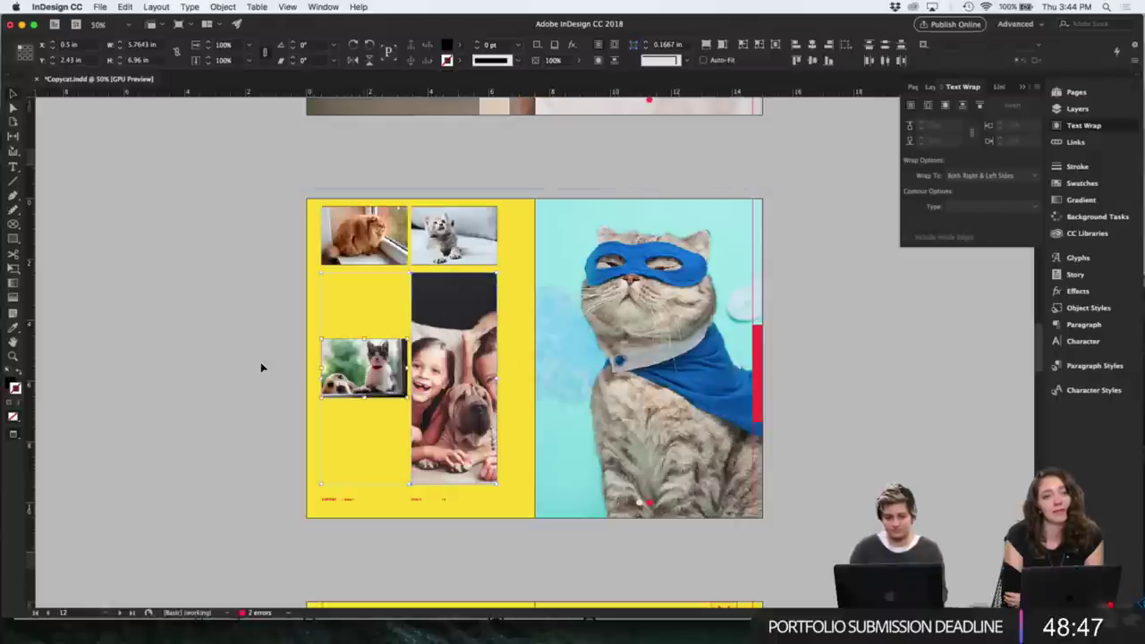
left_click(398, 351)
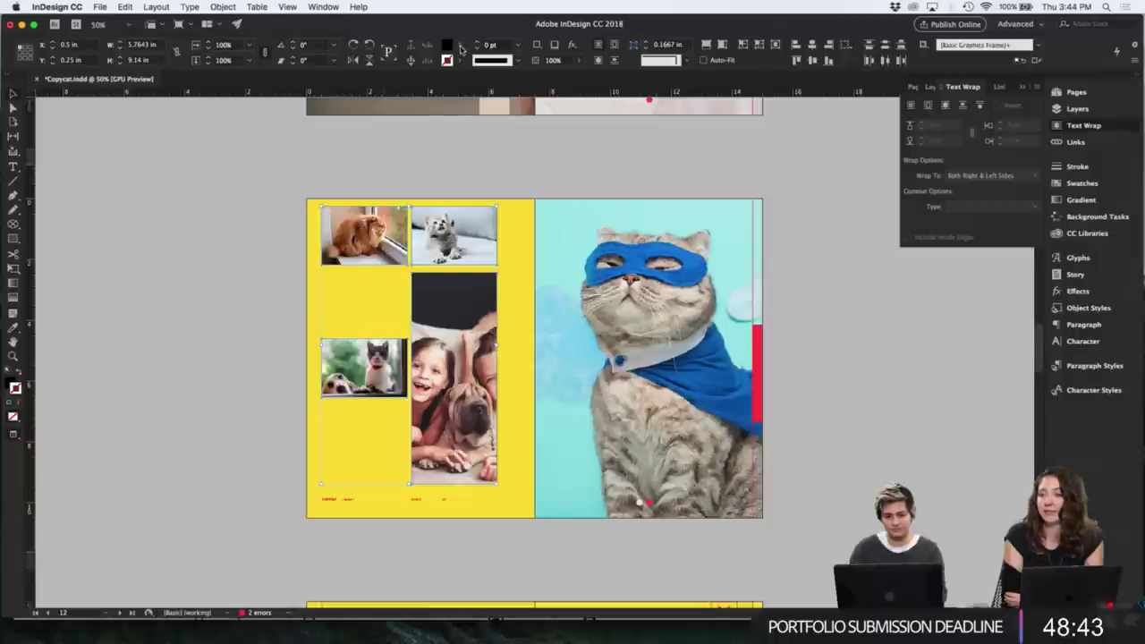
left_click(461, 47)
left_click(358, 81)
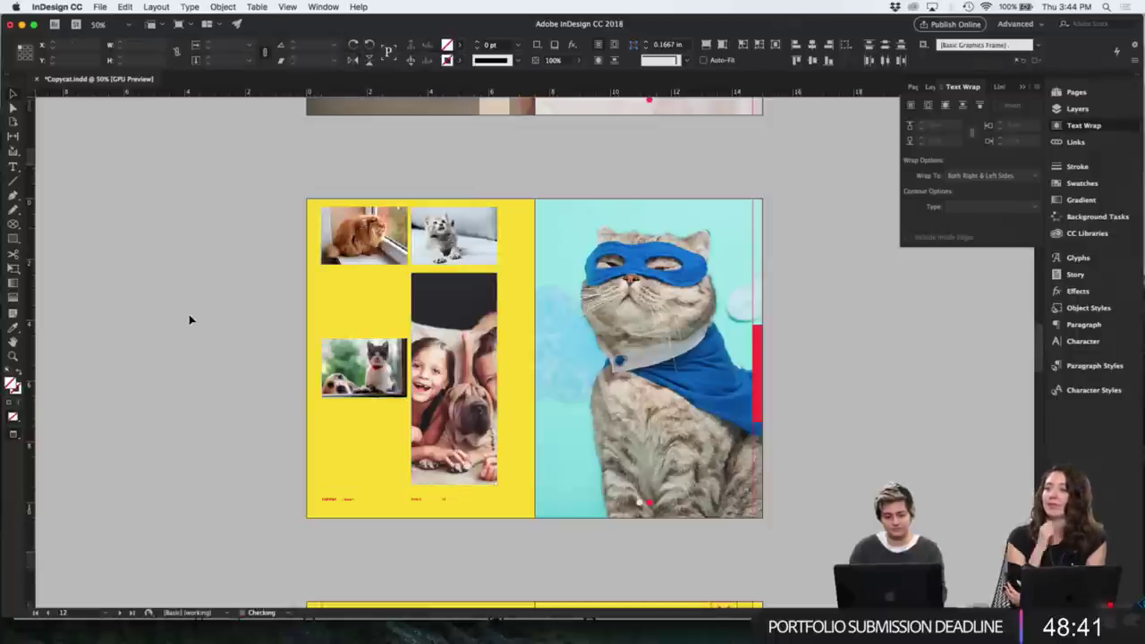
left_click(188, 319)
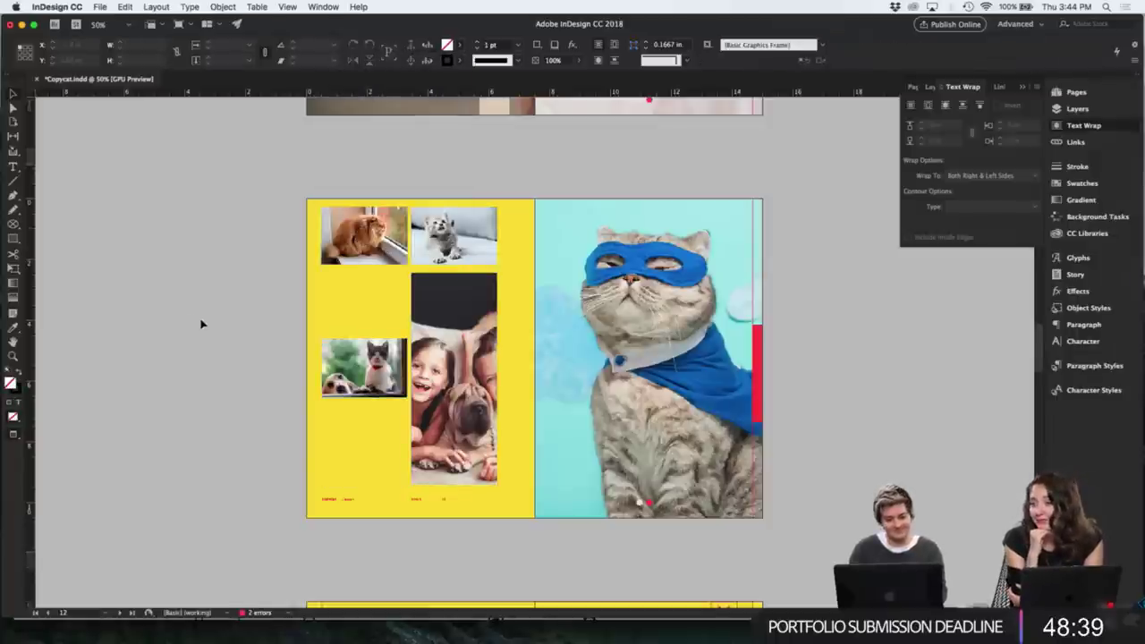
- Zoom in and widen the kids-and-dog frame out to the spine
key("super+equal")
left_click(356, 430)
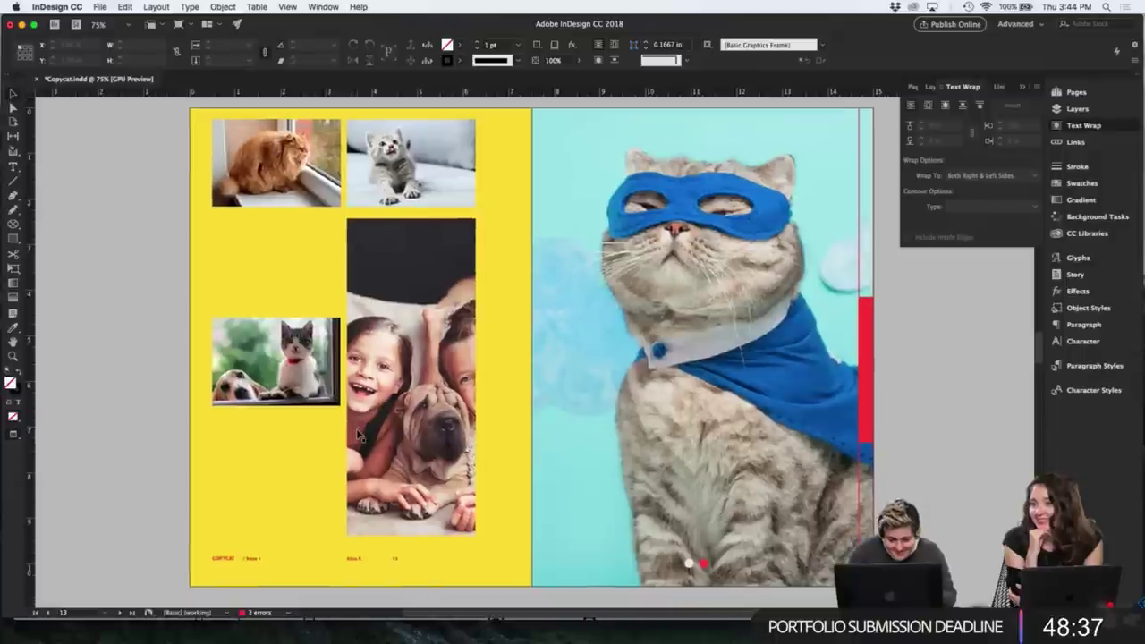
key("w")
left_click_drag(473, 378, 479, 429)
key("w")
- Enlarge the small cat-and-dog frame to the left page edge and fill it proportionally
left_click(169, 205)
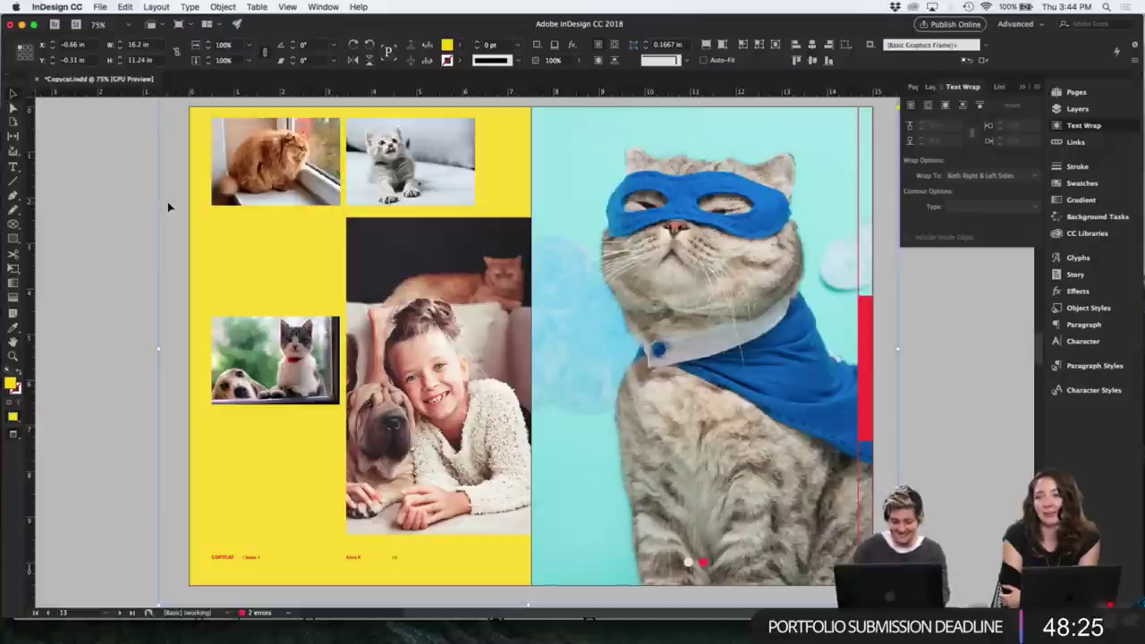
key("super+minus")
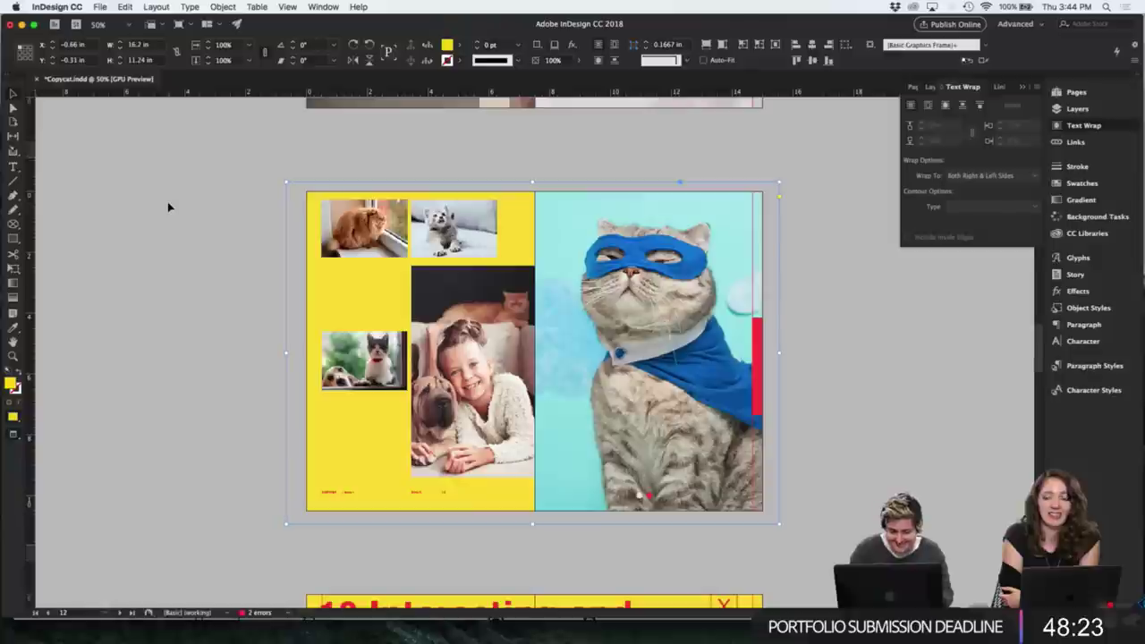
left_click(817, 320)
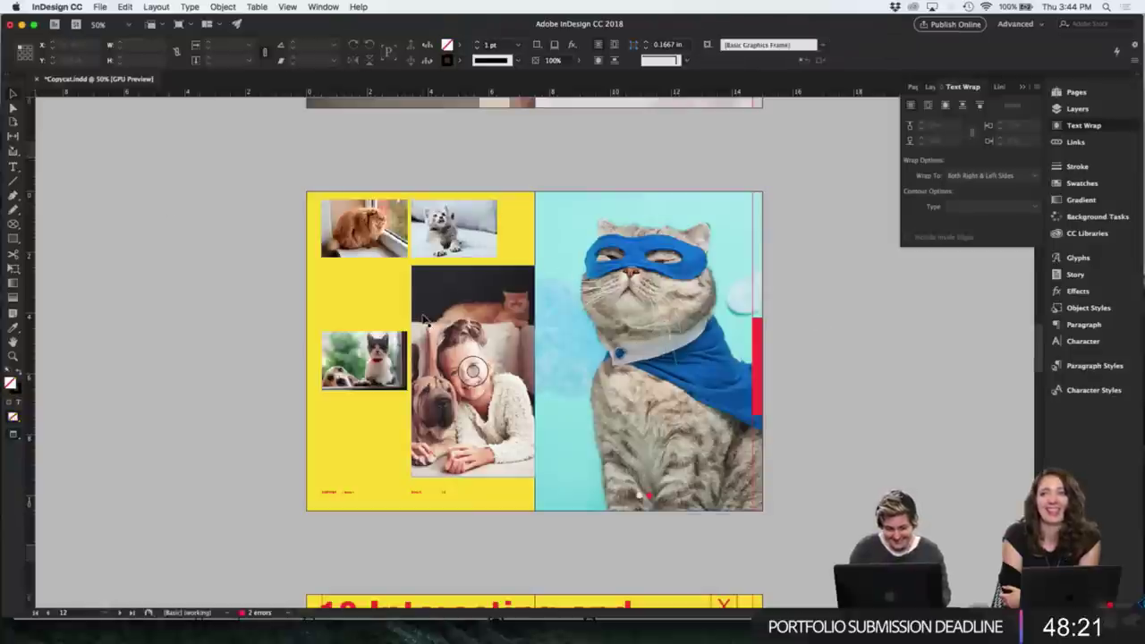
key("w")
left_click(363, 360)
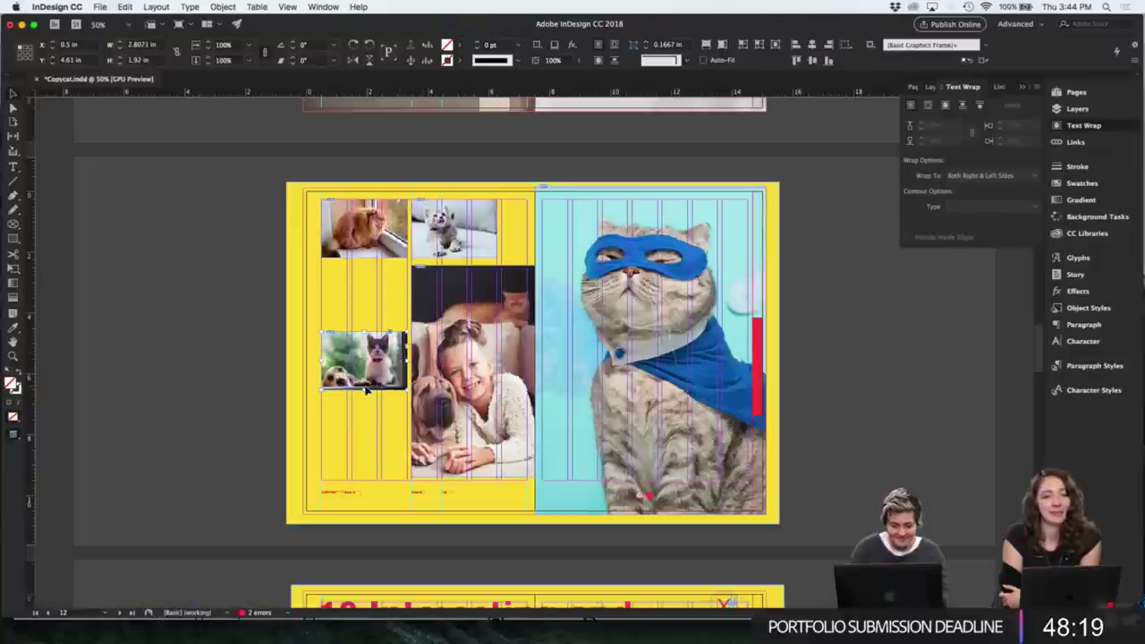
left_click_drag(320, 390, 294, 440)
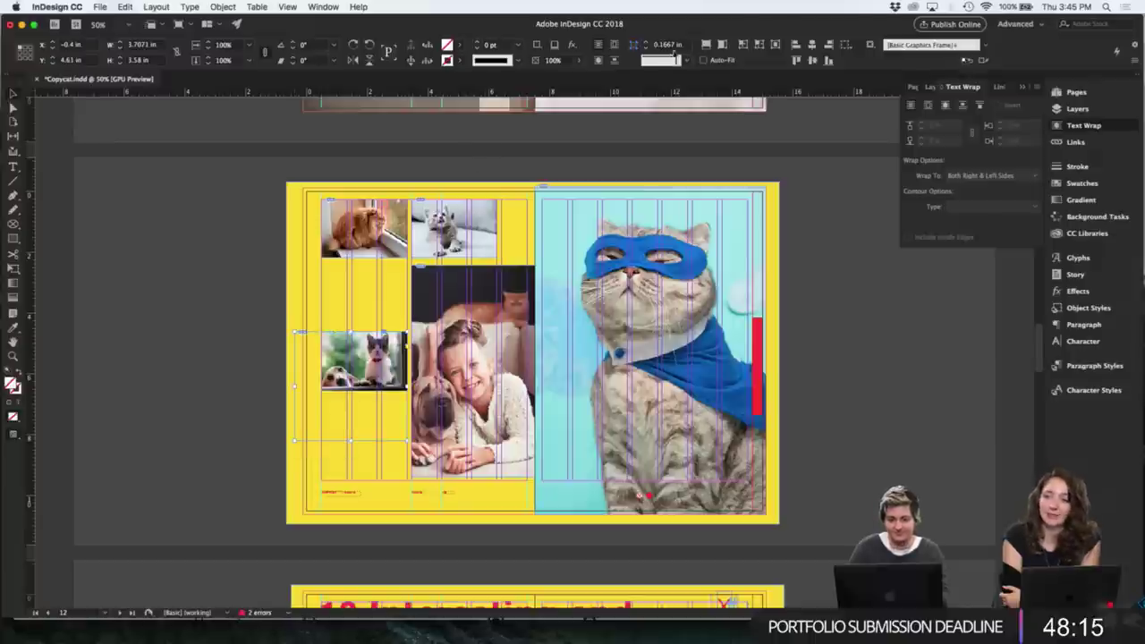
left_click(706, 45)
key("w")
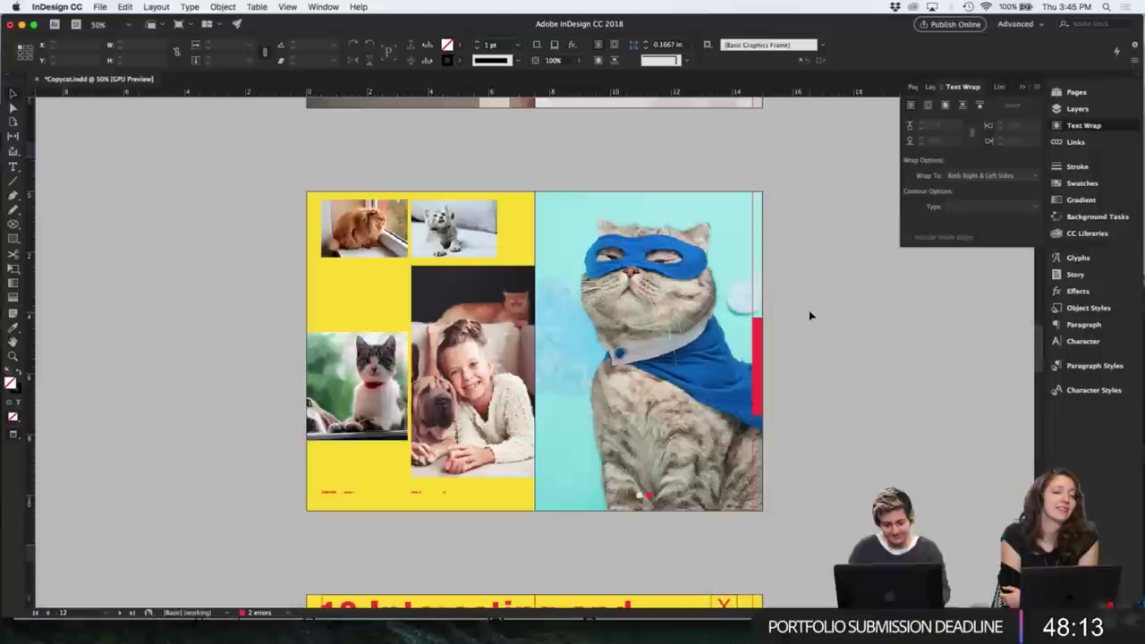
- Shift the image to centre the cat, then move the frame slightly down
left_click(368, 399)
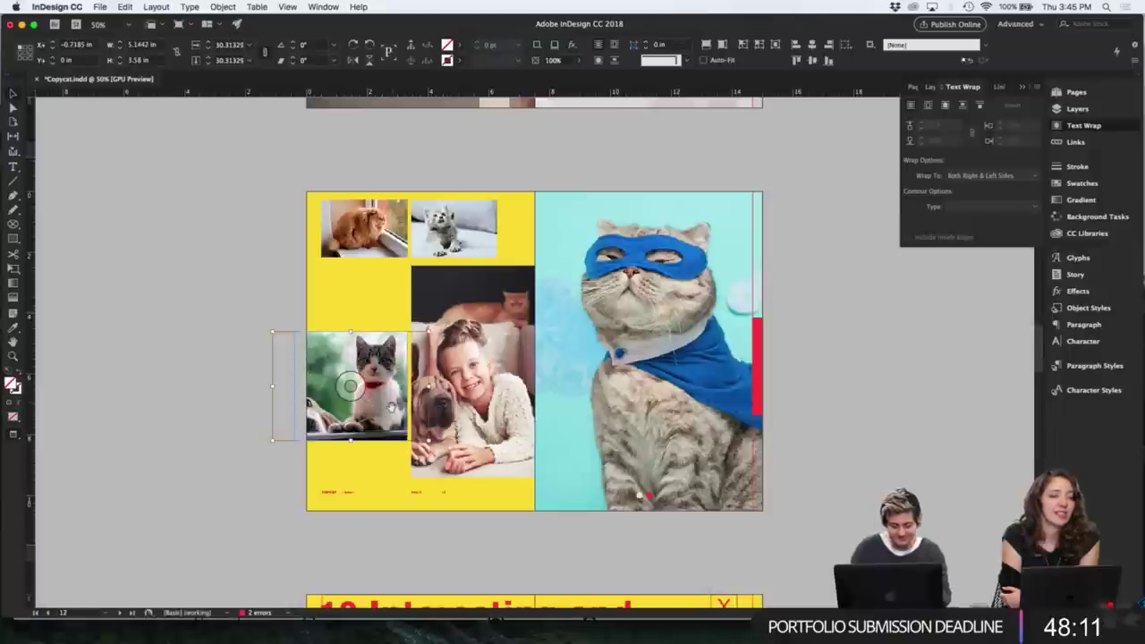
left_click_drag(369, 399, 345, 399)
left_click(230, 510)
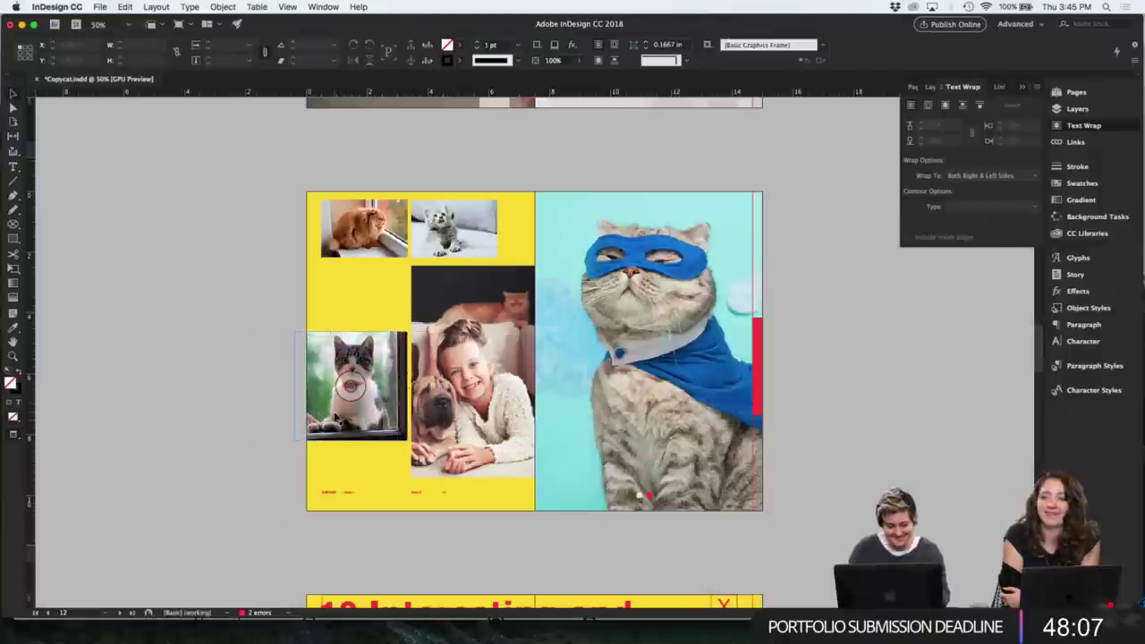
left_click_drag(340, 420, 340, 440)
left_click(218, 490)
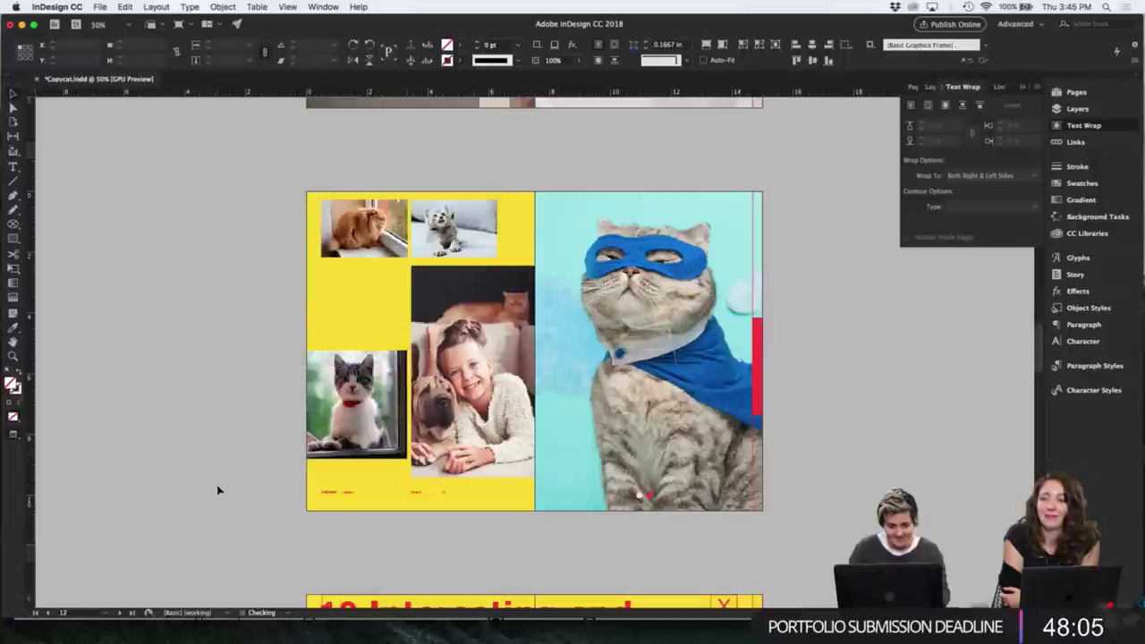
- Stretch the orange cat frame downward and snap the top kitten photo to the left margin
left_click_drag(383, 257, 386, 324)
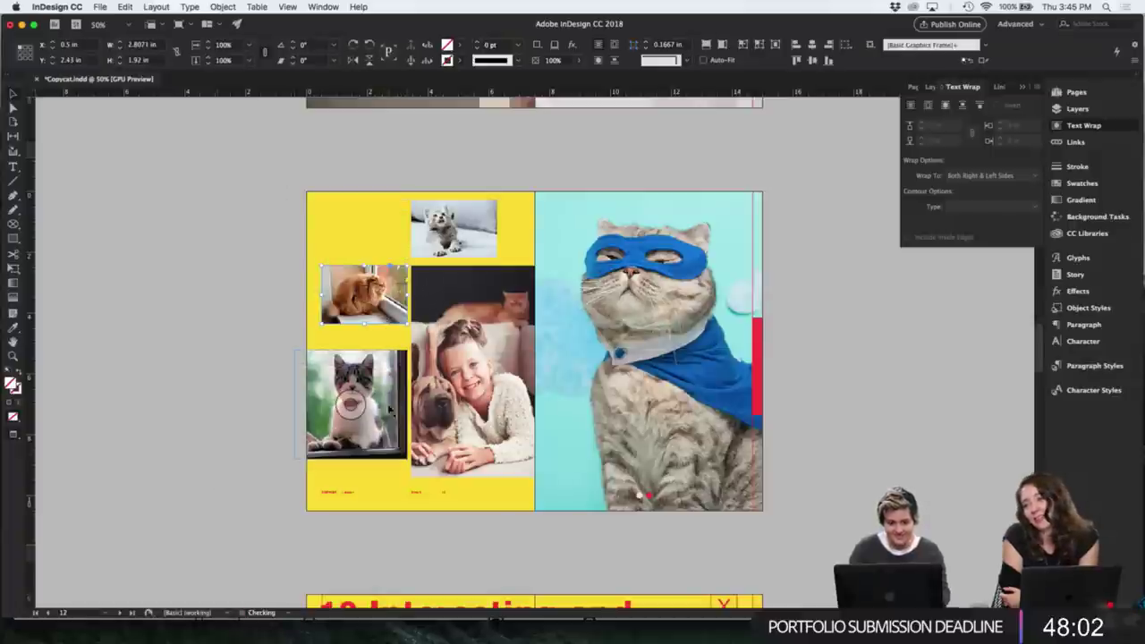
left_click(209, 298)
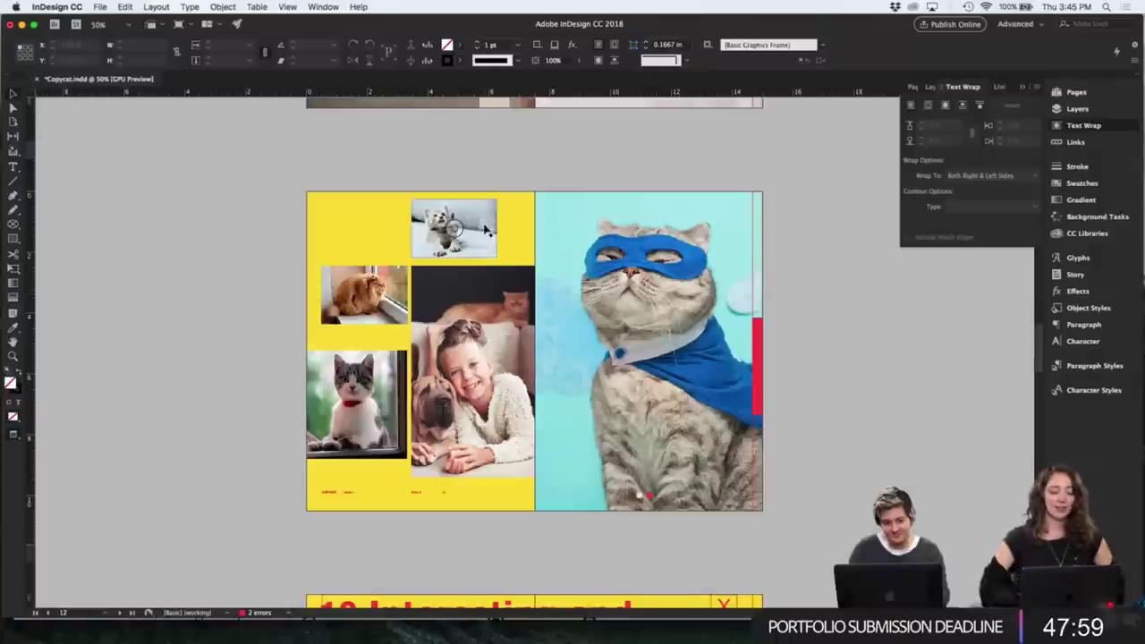
left_click_drag(485, 231, 391, 232)
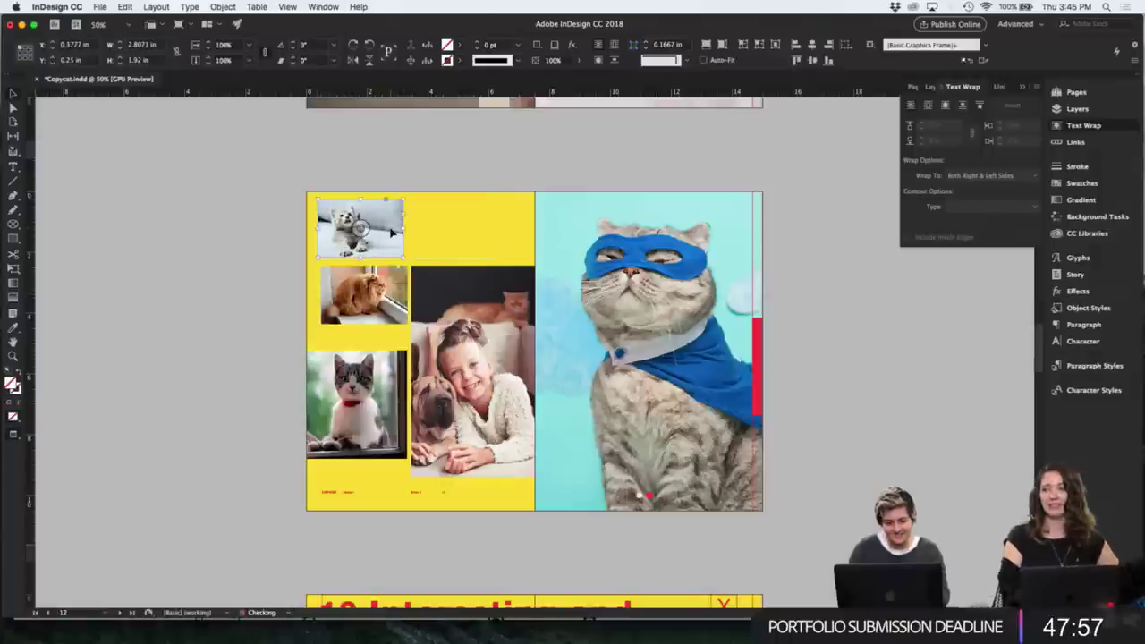
left_click(148, 258)
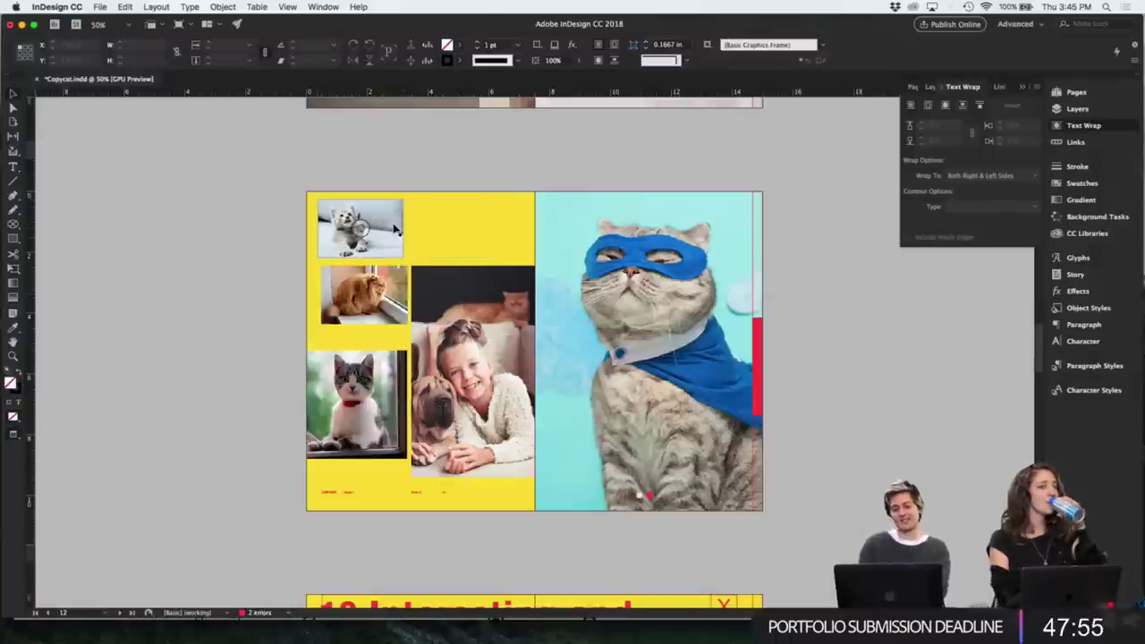
left_click_drag(397, 229, 399, 229)
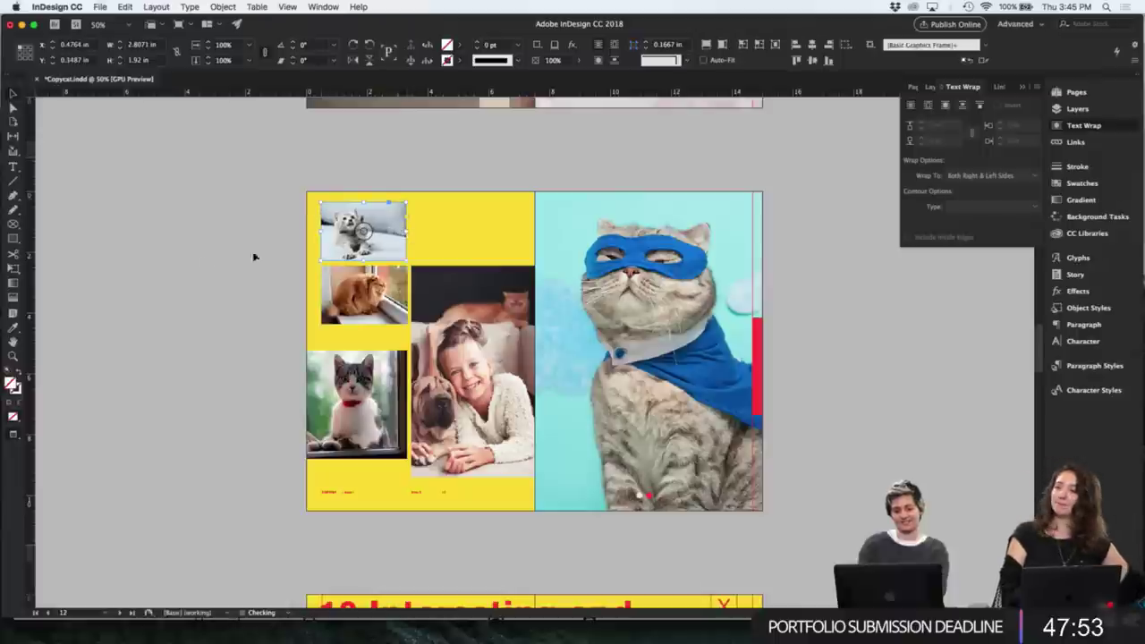
left_click(197, 264)
key("super+z")
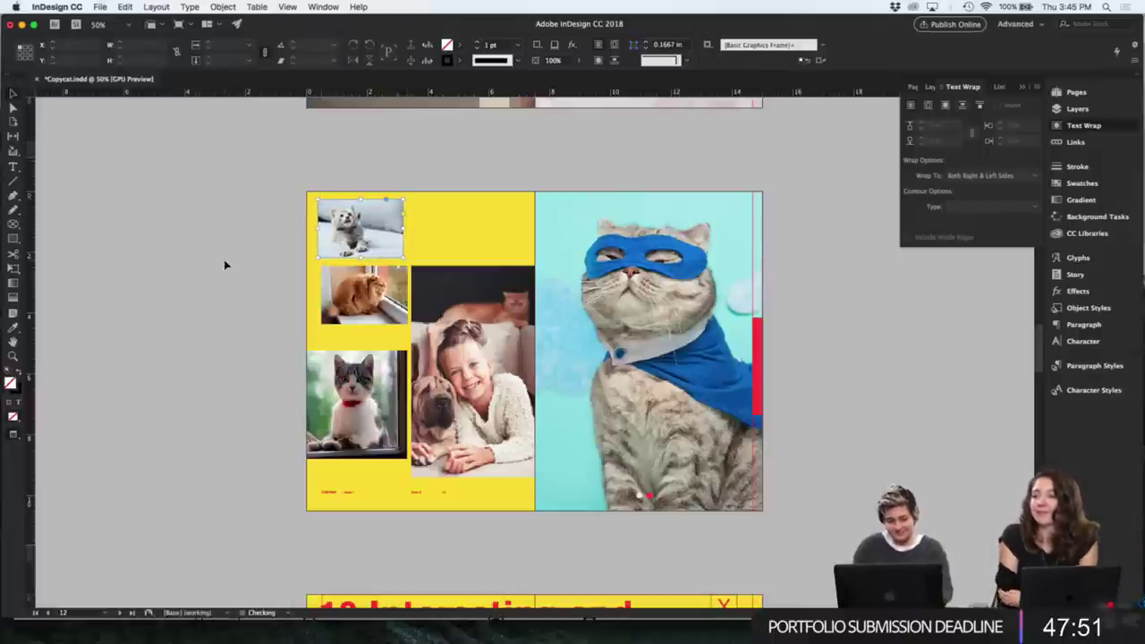
key("w")
left_click_drag(350, 242, 391, 242)
left_click(263, 281)
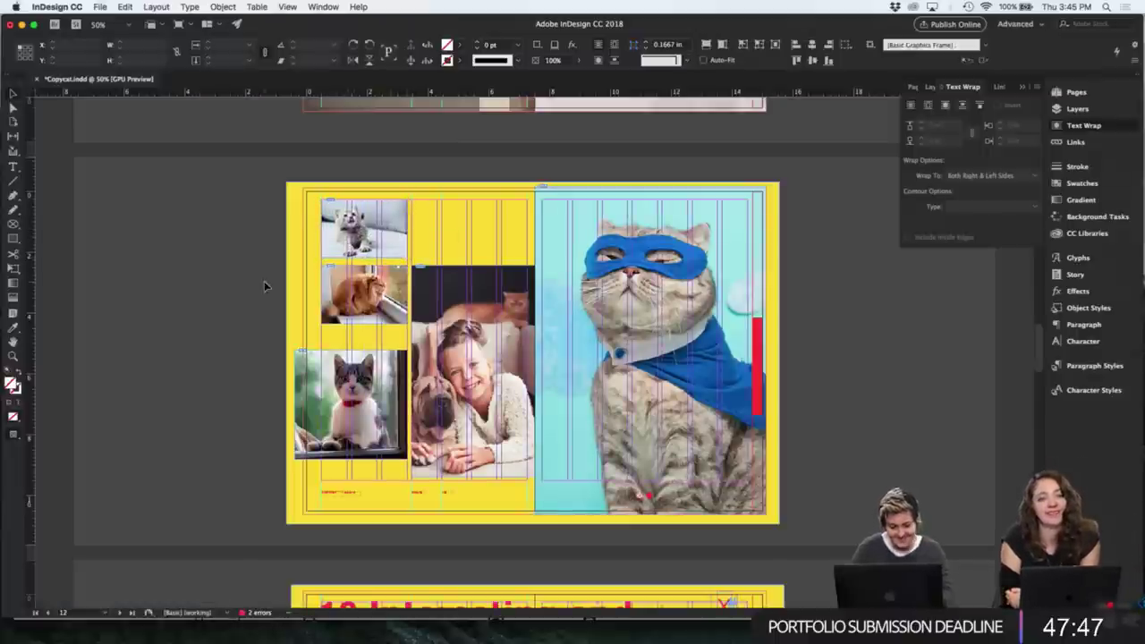
key("w")
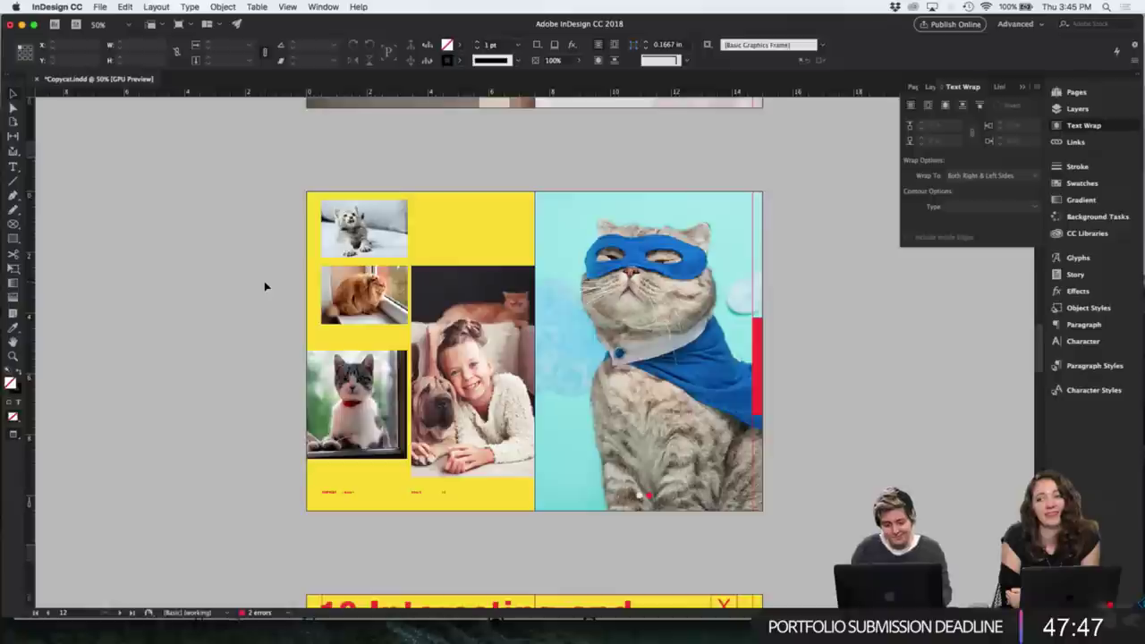
- Try extending the orange cat frame up to the bleed with proportional fill, then undo it
left_click(391, 230)
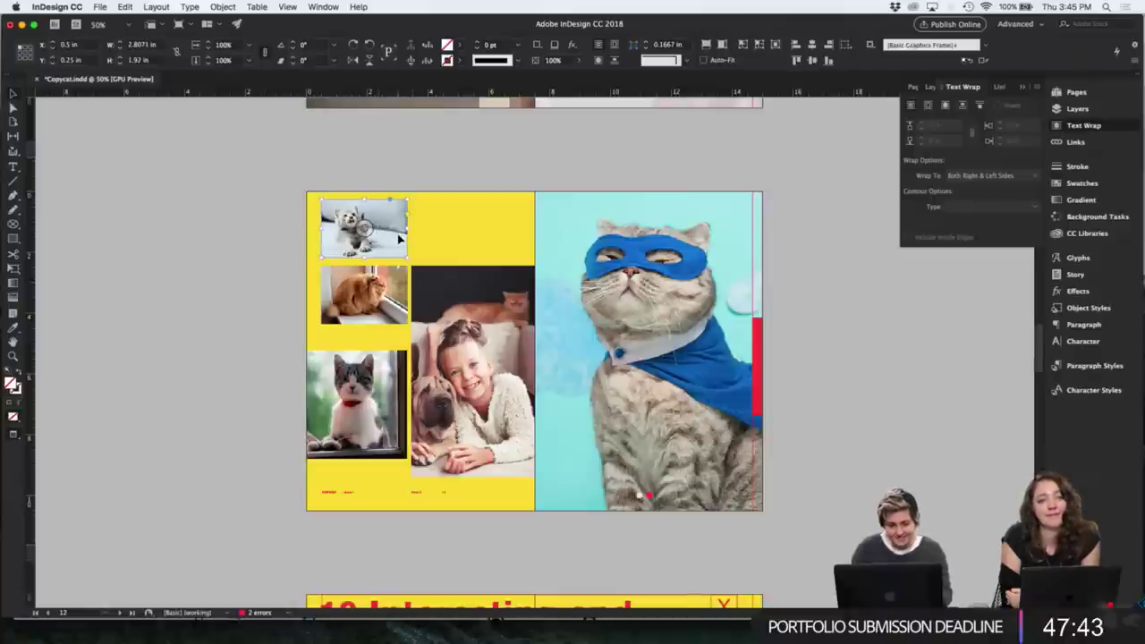
key("Delete")
left_click(365, 279)
key("w")
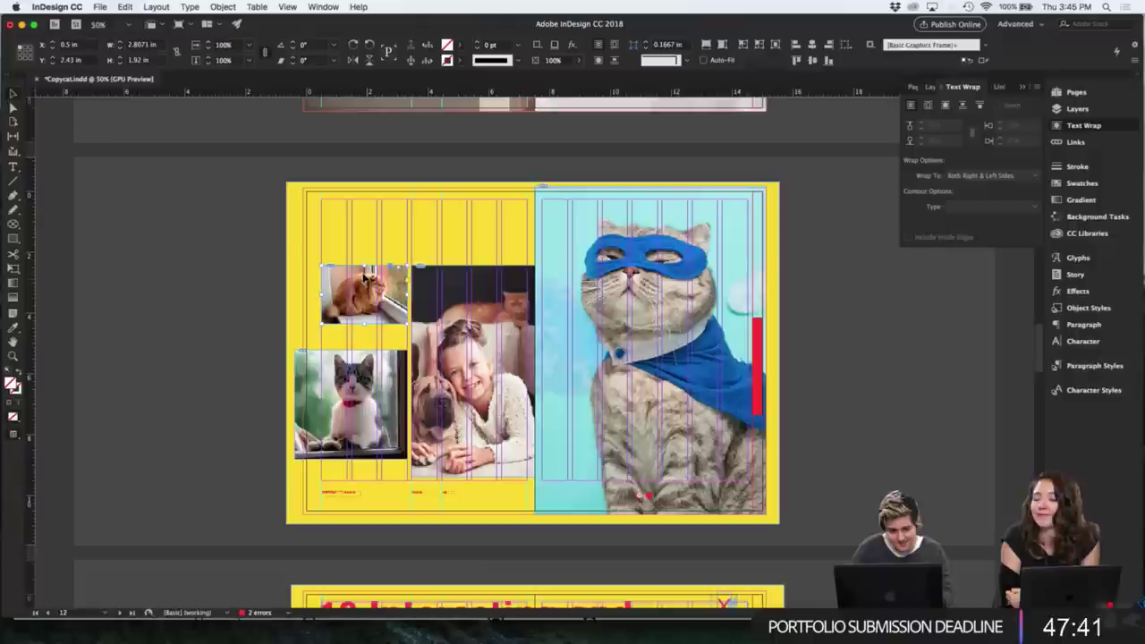
left_click_drag(365, 266, 374, 183)
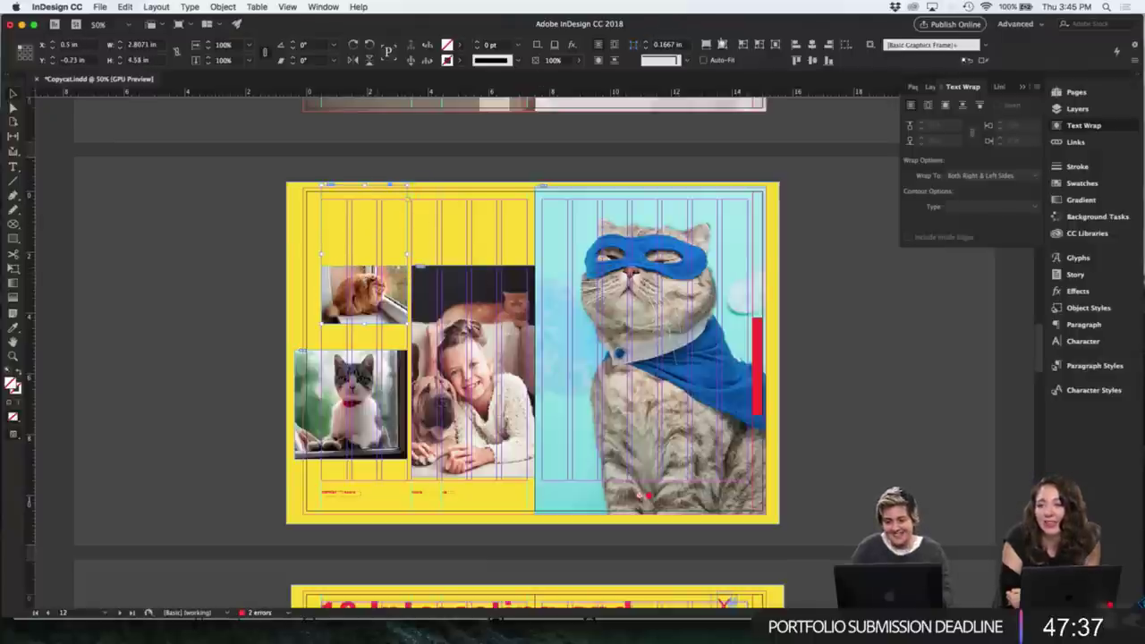
left_click(707, 46)
key("w")
left_click(180, 295)
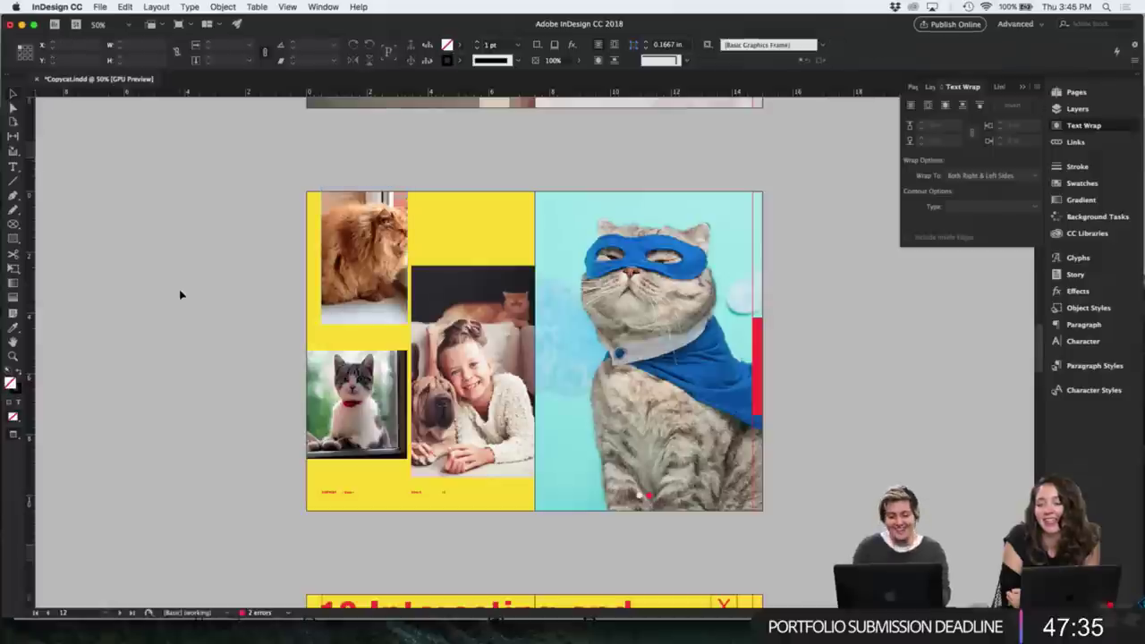
key("ctrl+z")
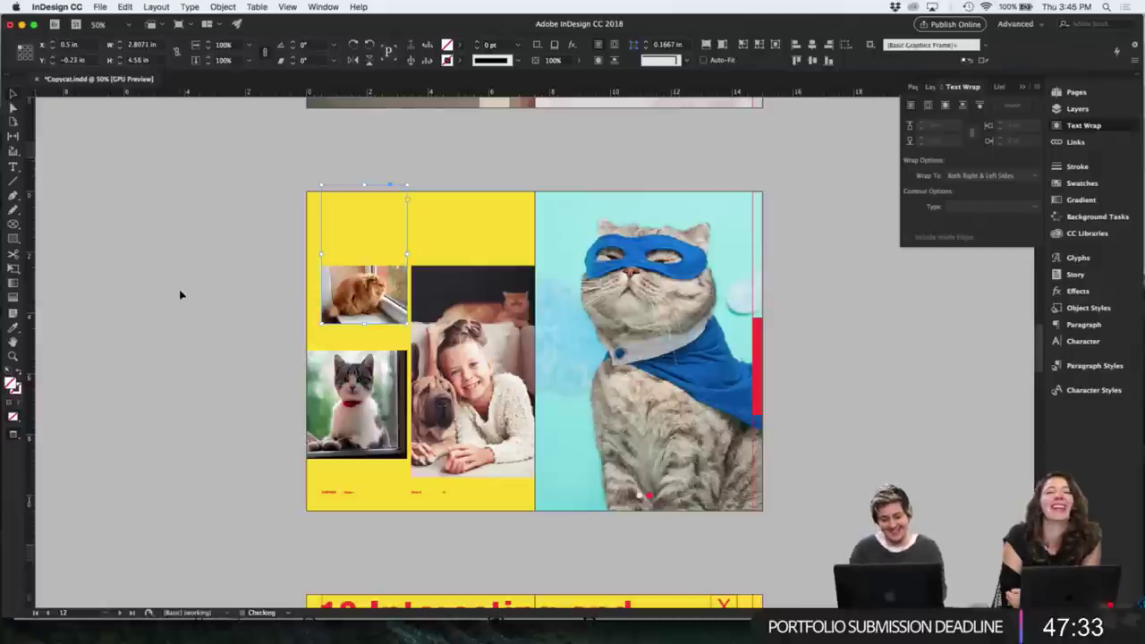
- Try widening and raising the orange cat frame, reverting both changes
left_click(398, 304)
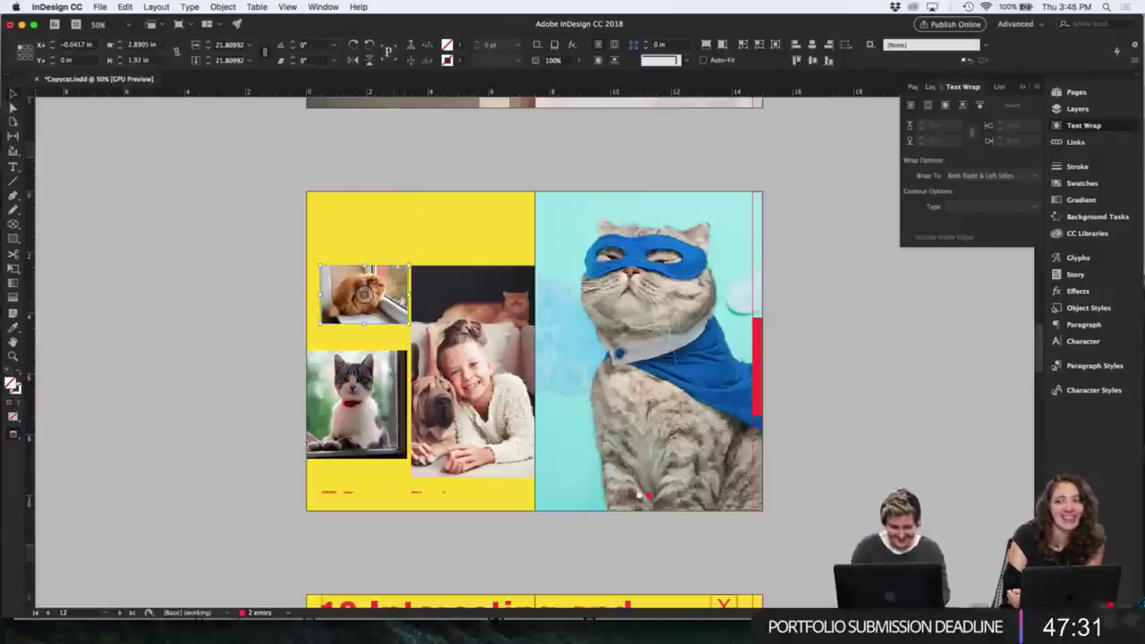
left_click_drag(408, 296, 449, 304)
key("Escape")
left_click(187, 328)
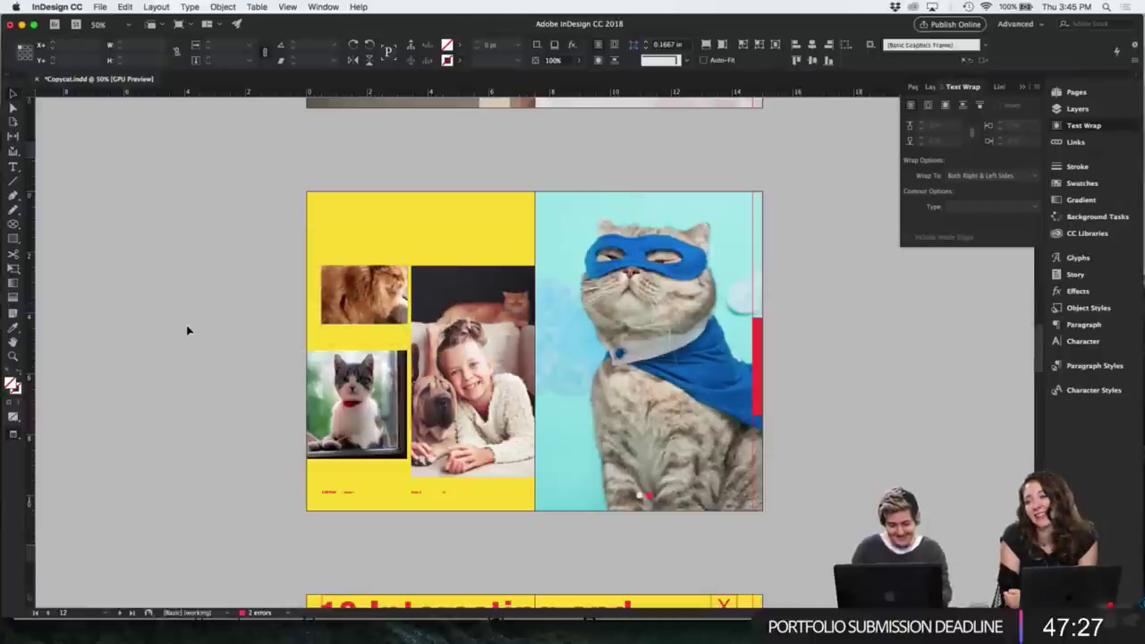
left_click(341, 281)
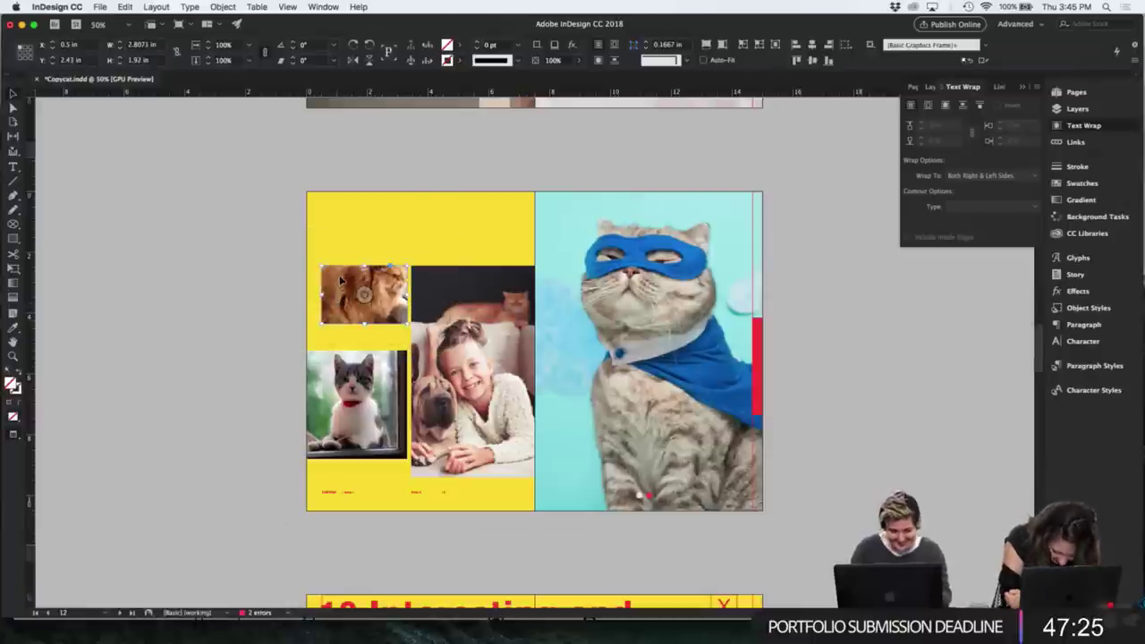
left_click_drag(365, 265, 364, 255)
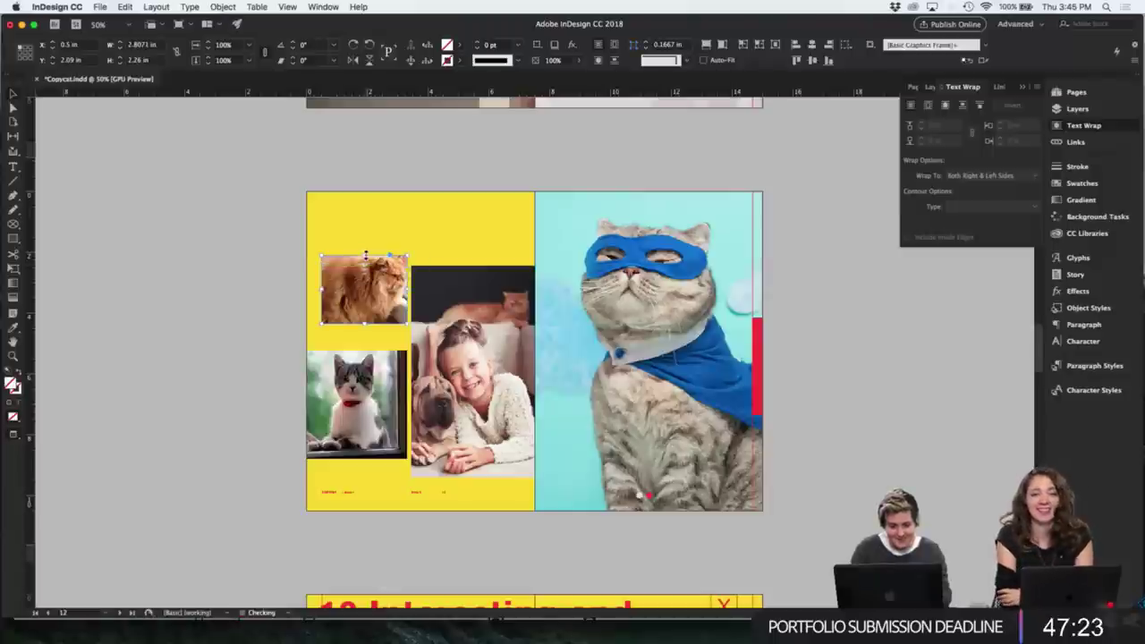
left_click(217, 268)
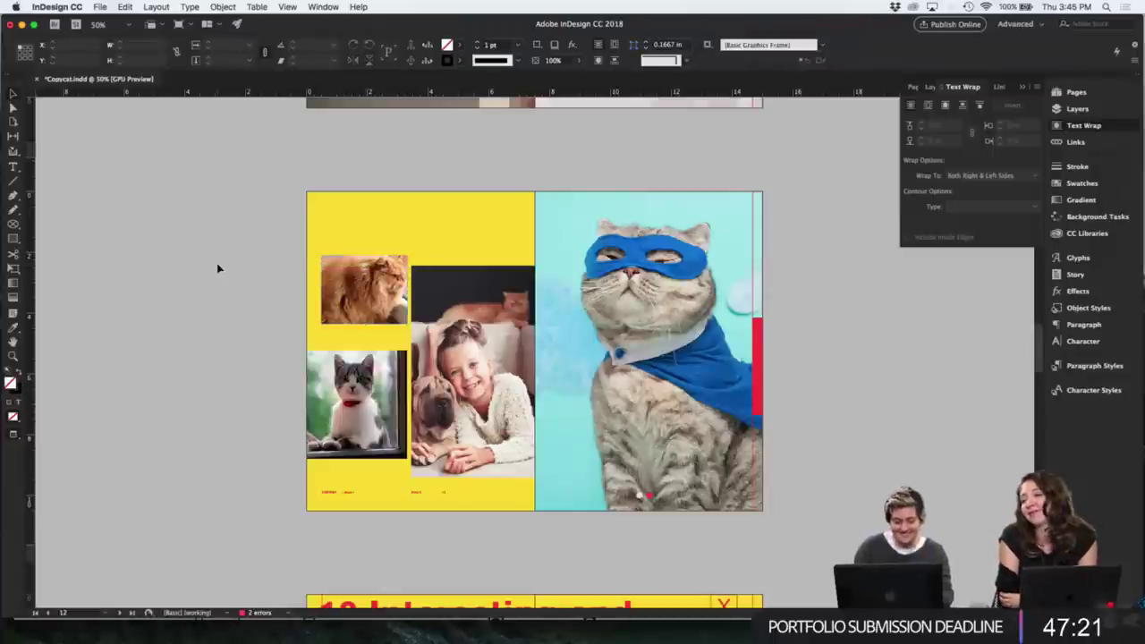
key("super+z")
- Zoom in, shift the orange cat image slightly lower in its frame, then fit the page
key("super+equal")
key("super+equal")
key("super+equal")
key("super+equal")
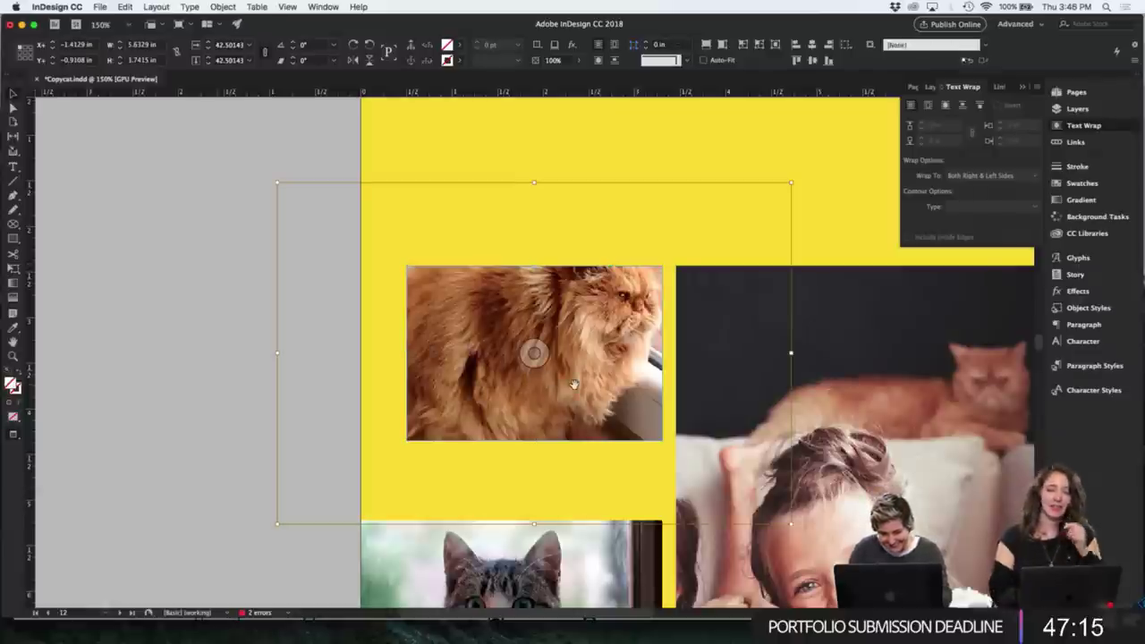
left_click_drag(573, 384, 575, 392)
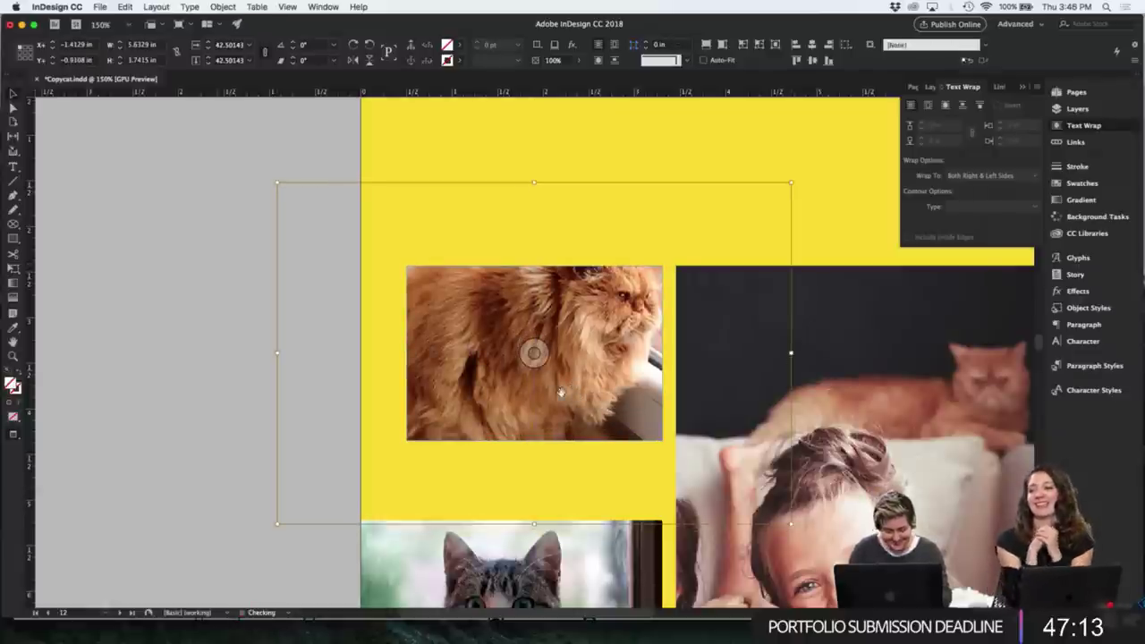
left_click(248, 388)
key("super+0")
- Scroll past the cat-facts spread to the fishbowl spread and select the licking-kitten photo
key("super+minus")
key("super+minus")
key("super+minus")
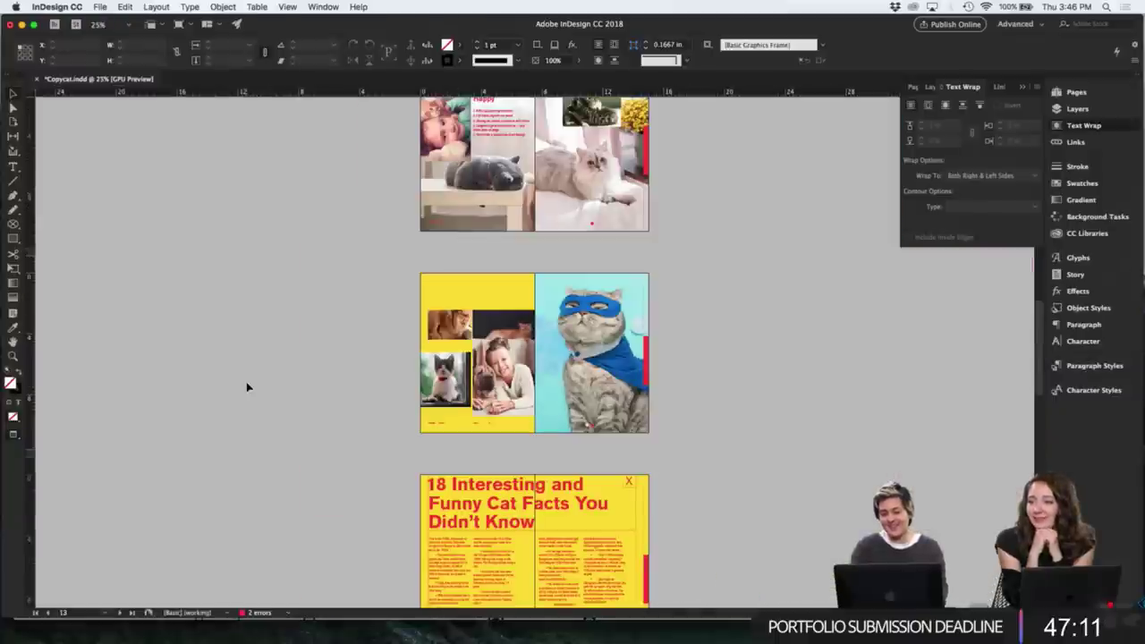
key("super+equal")
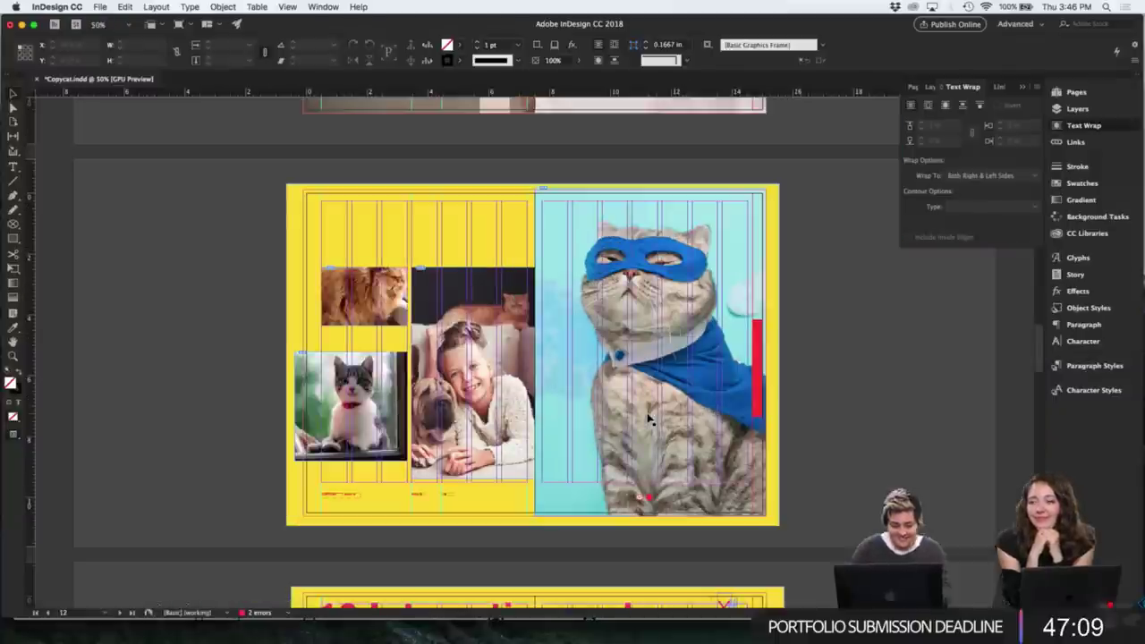
key("w")
scroll(651, 418, "down", 2)
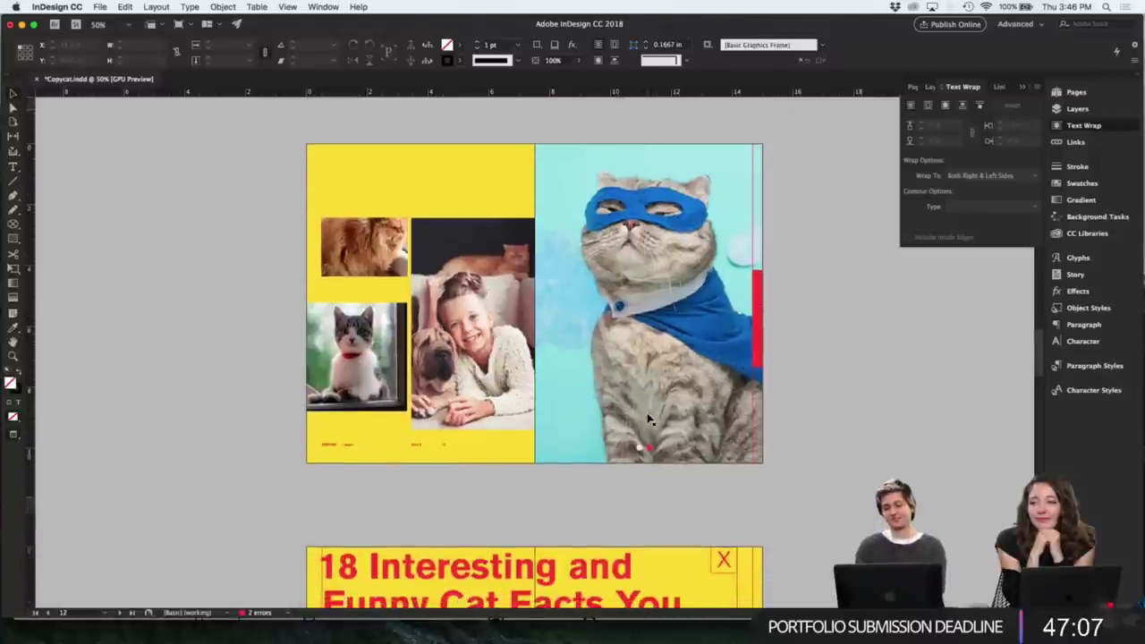
scroll(797, 376, "down", 1)
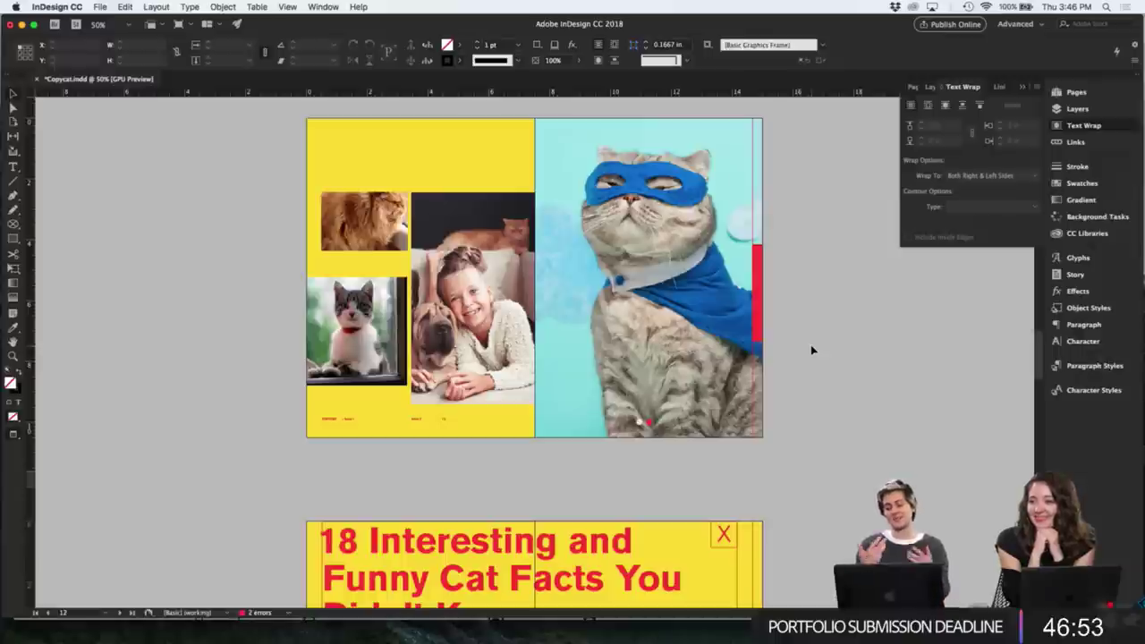
scroll(813, 349, "down", 8)
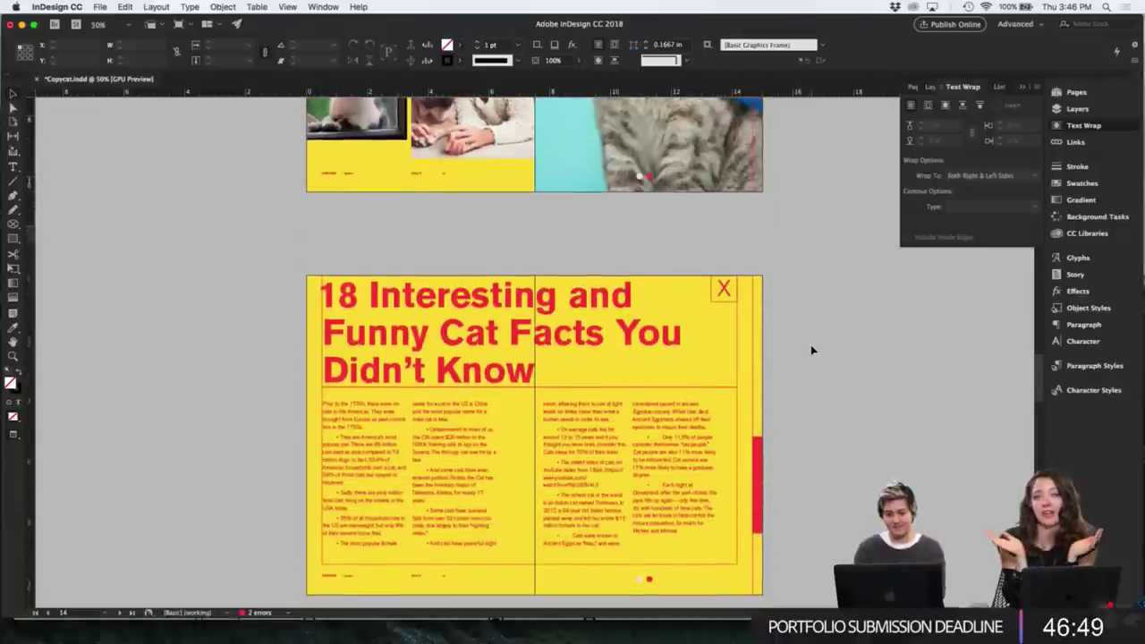
scroll(812, 350, "down", 2)
scroll(812, 350, "down", 3)
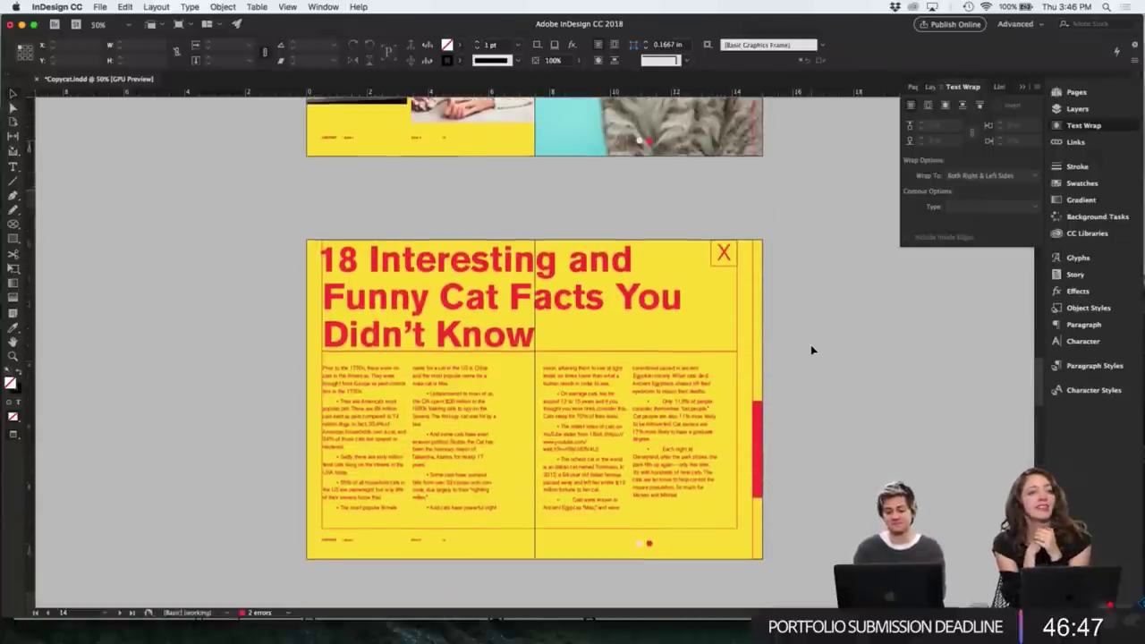
scroll(811, 344, "down", 13)
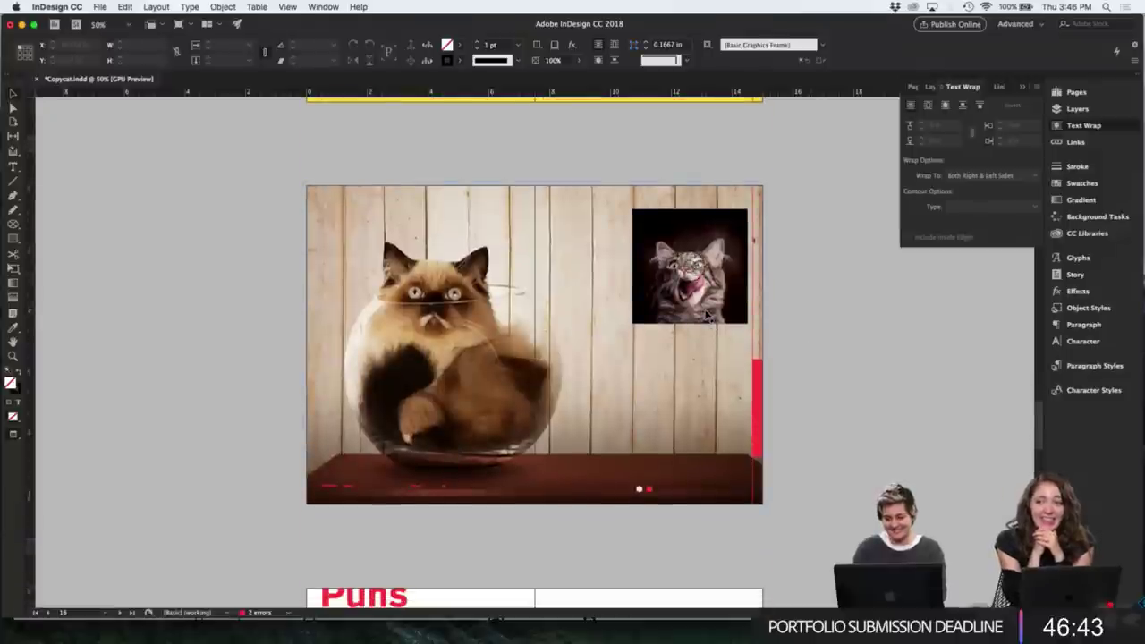
left_click(707, 316)
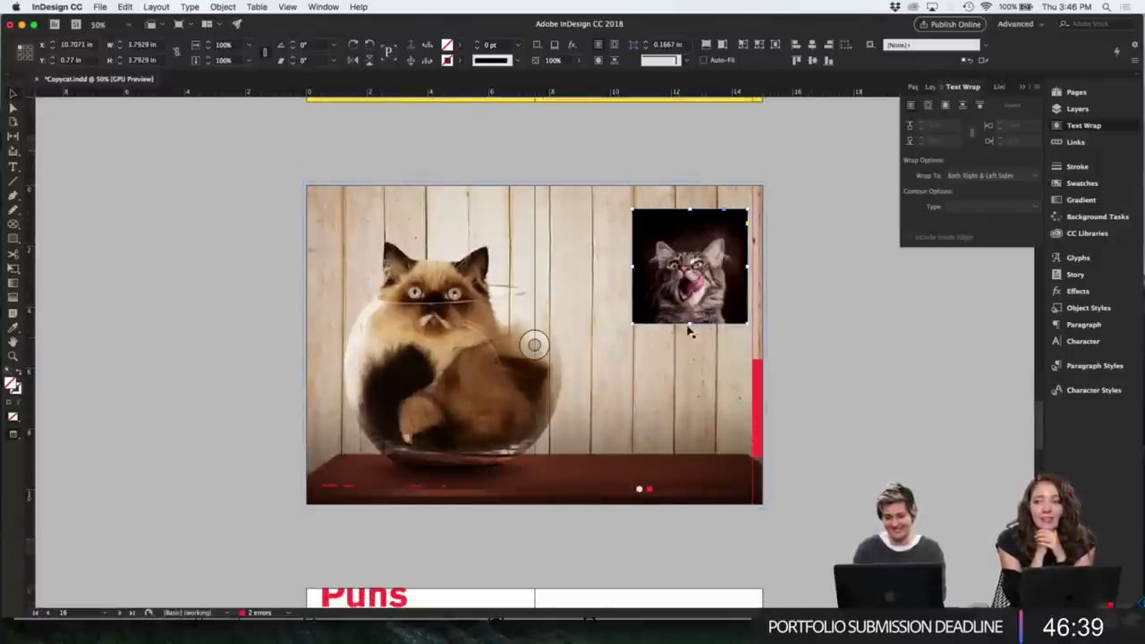
- Narrow the bowl-cat photo from the right, then extend its edge back slightly
left_click(728, 391)
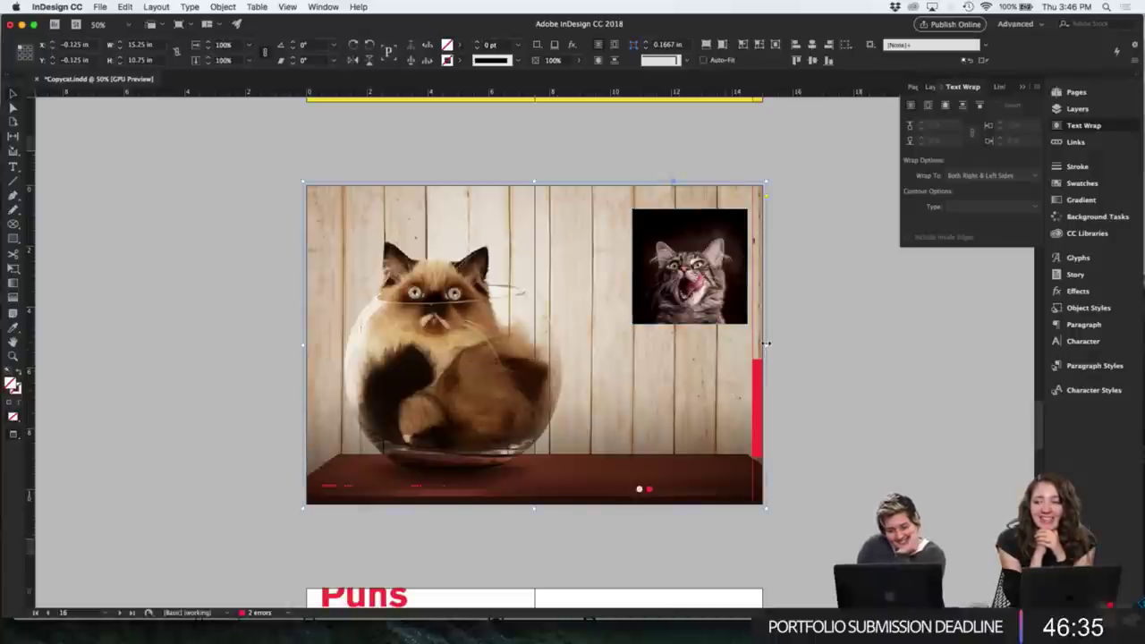
left_click_drag(765, 353, 632, 352)
left_click(812, 380)
key("w")
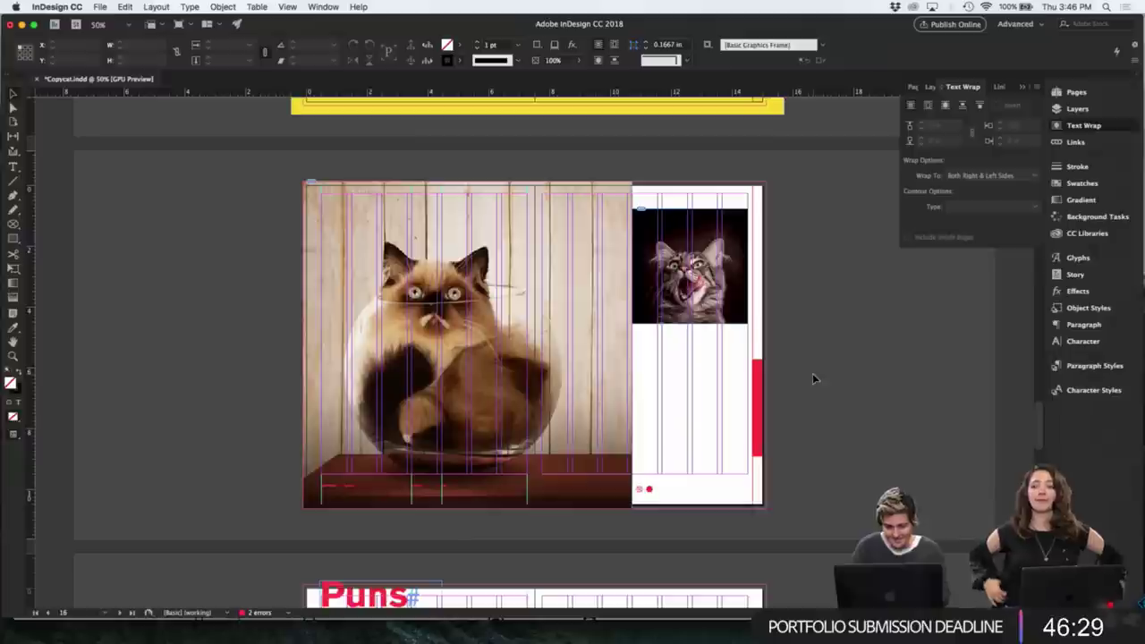
left_click(626, 358)
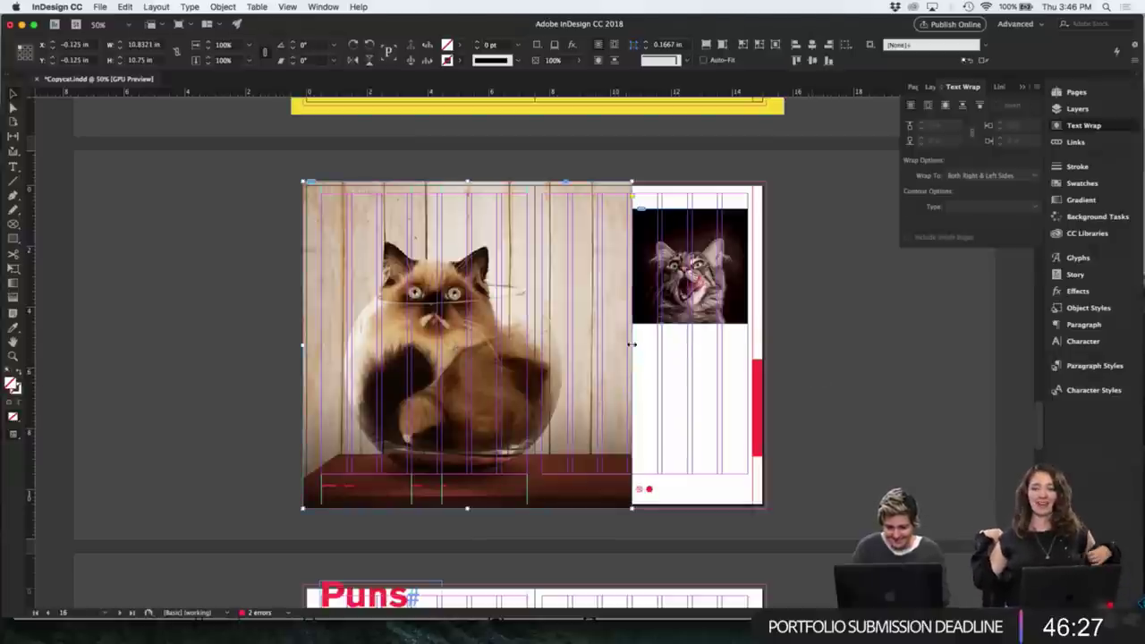
left_click_drag(631, 345, 657, 345)
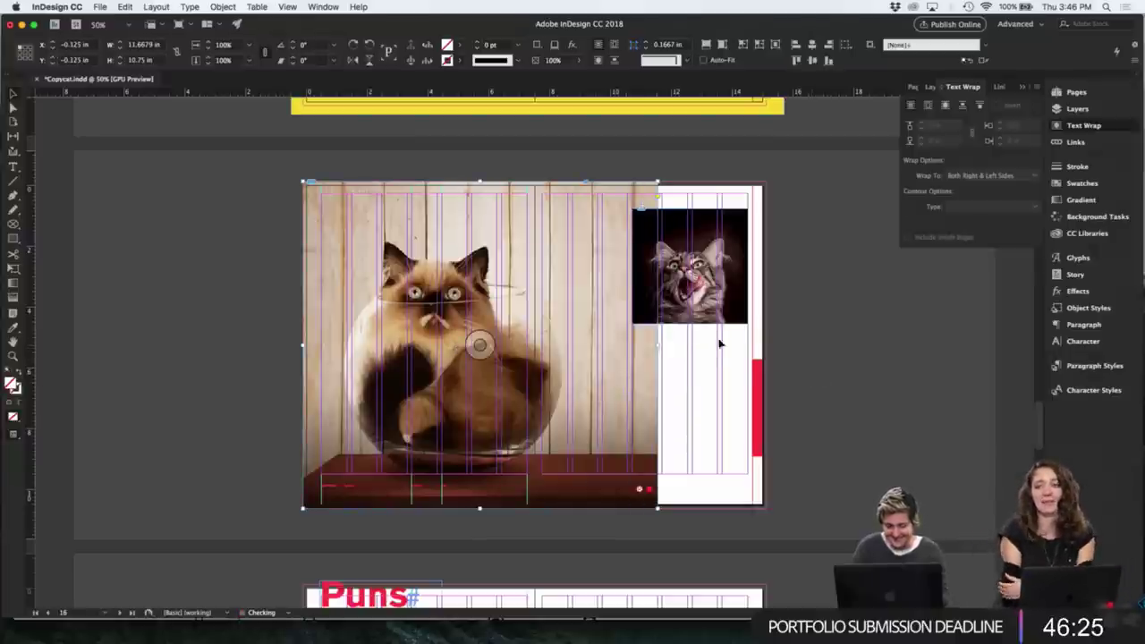
left_click(830, 329)
key("w")
key("w")
- Move the kitten photo to the top right and stretch it to full height with proportional fill
left_click_drag(736, 316, 758, 289)
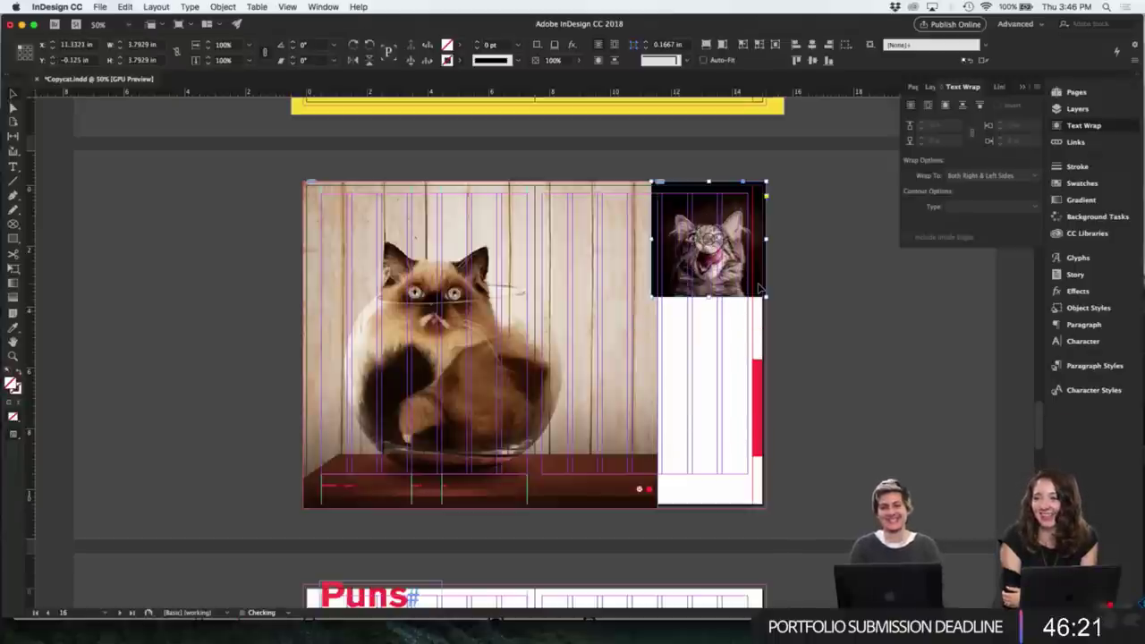
left_click_drag(659, 308, 665, 391)
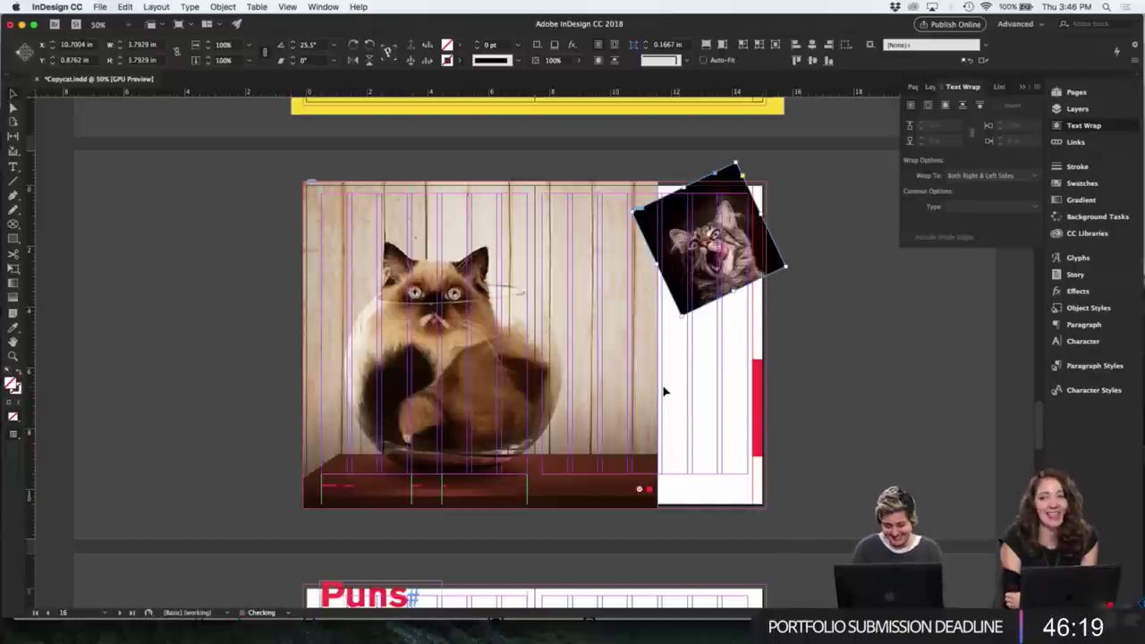
key("ctrl+z")
left_click_drag(649, 298, 659, 510)
left_click(706, 45)
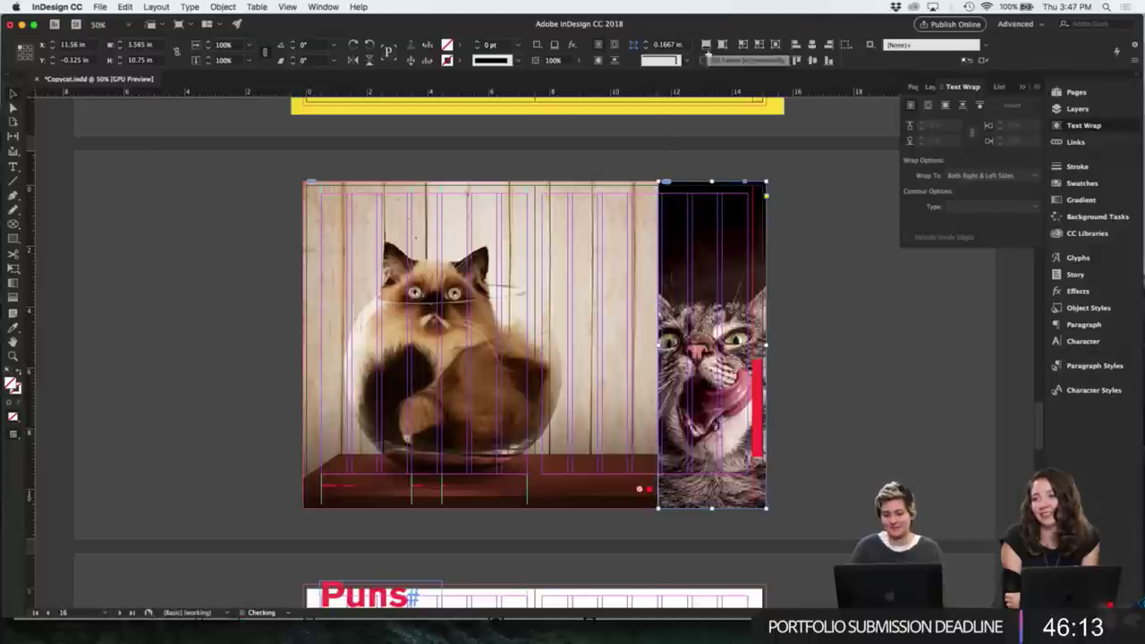
key("w")
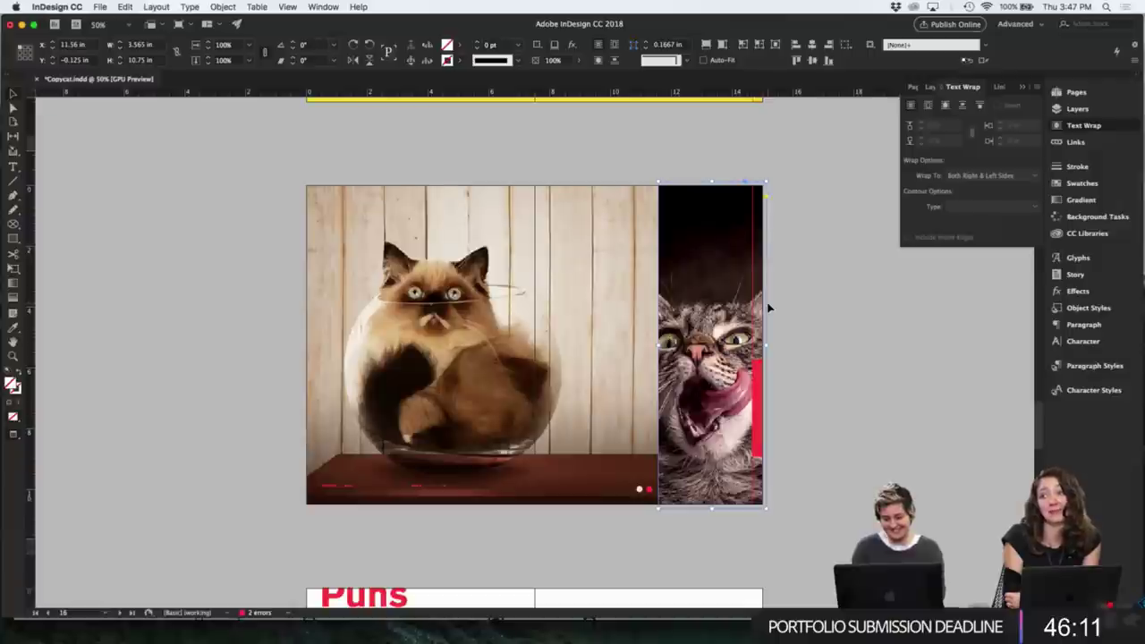
left_click(792, 287)
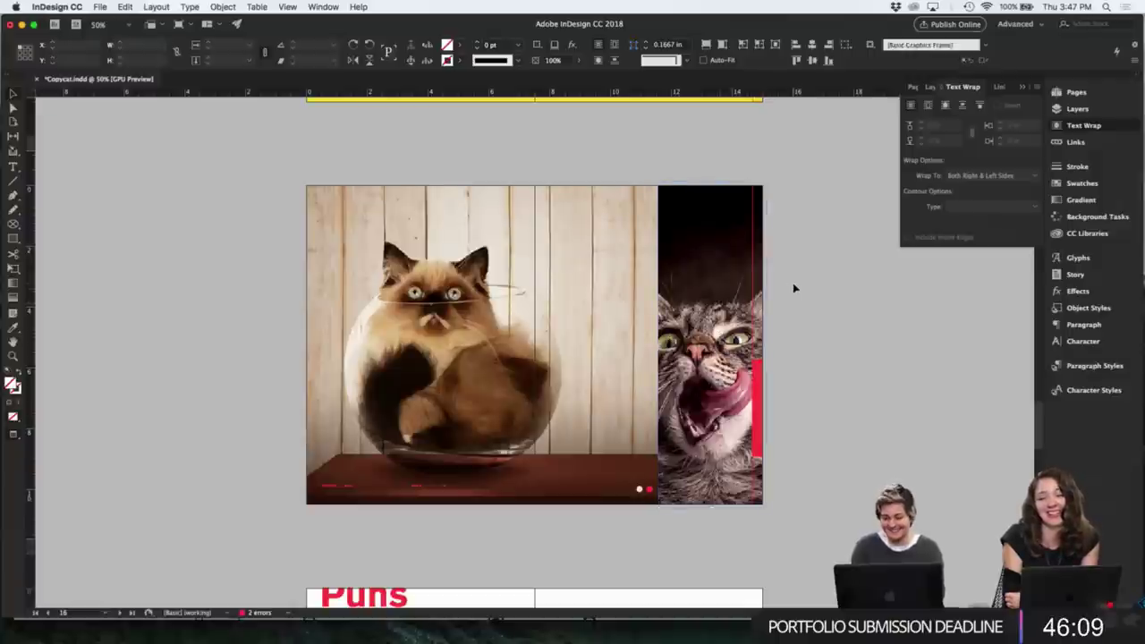
- Narrow the bowl-cat photo to about 9.7 in
left_click(600, 331)
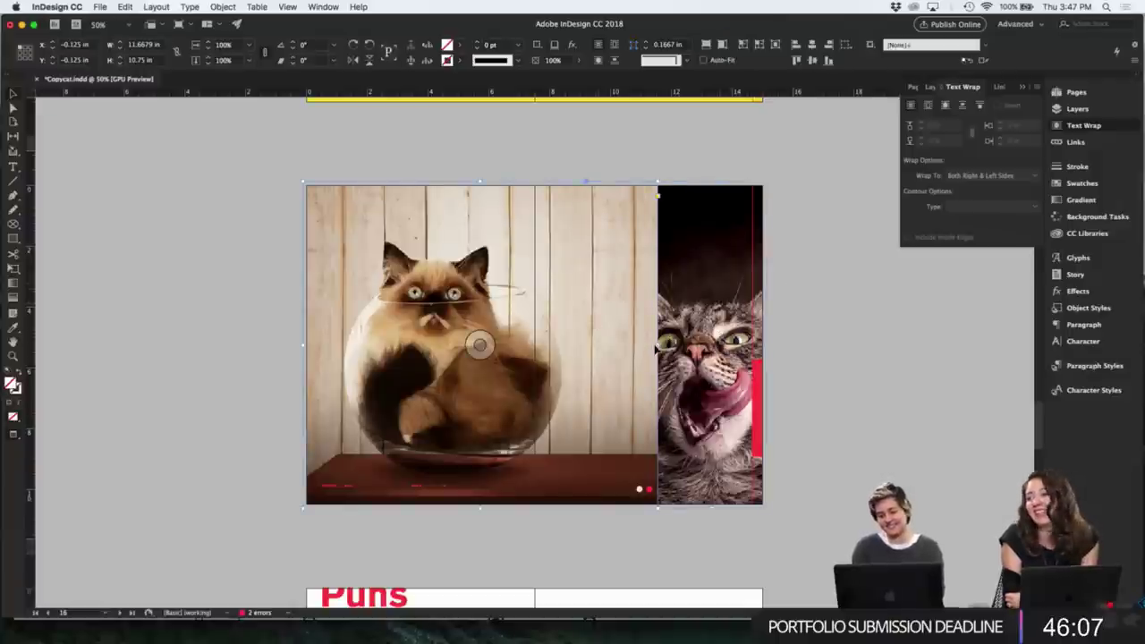
key("w")
left_click_drag(656, 345, 596, 350)
left_click(659, 350)
key("w")
left_click(800, 379)
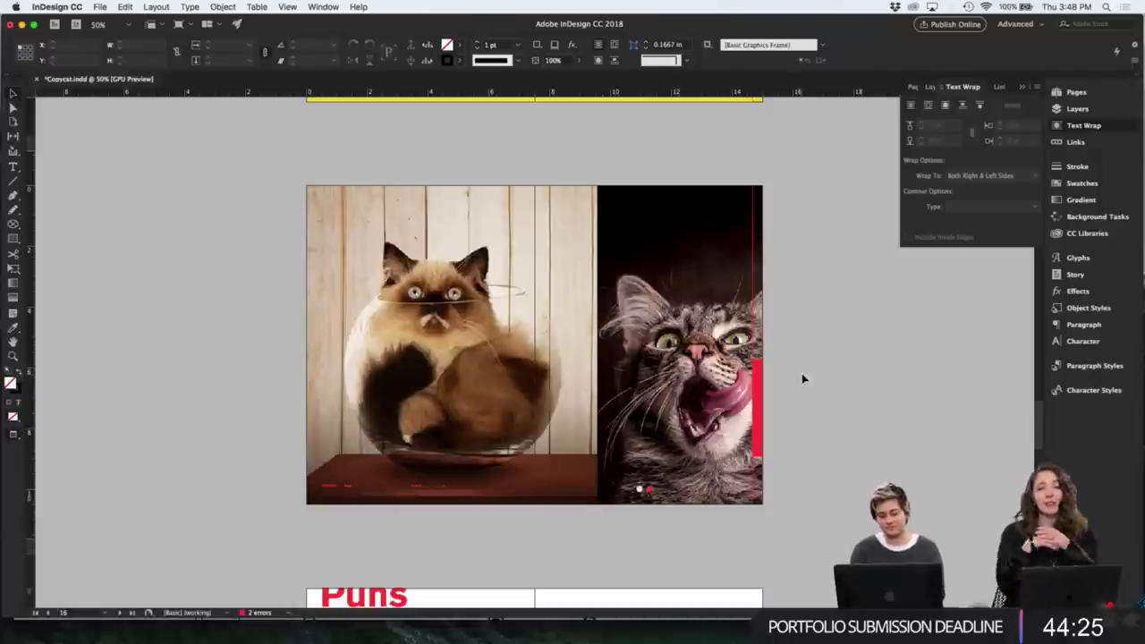
- Undo recent changes to restore the full-spread fishbowl photo
key("ctrl+z")
key("ctrl+z")
key("ctrl+z")
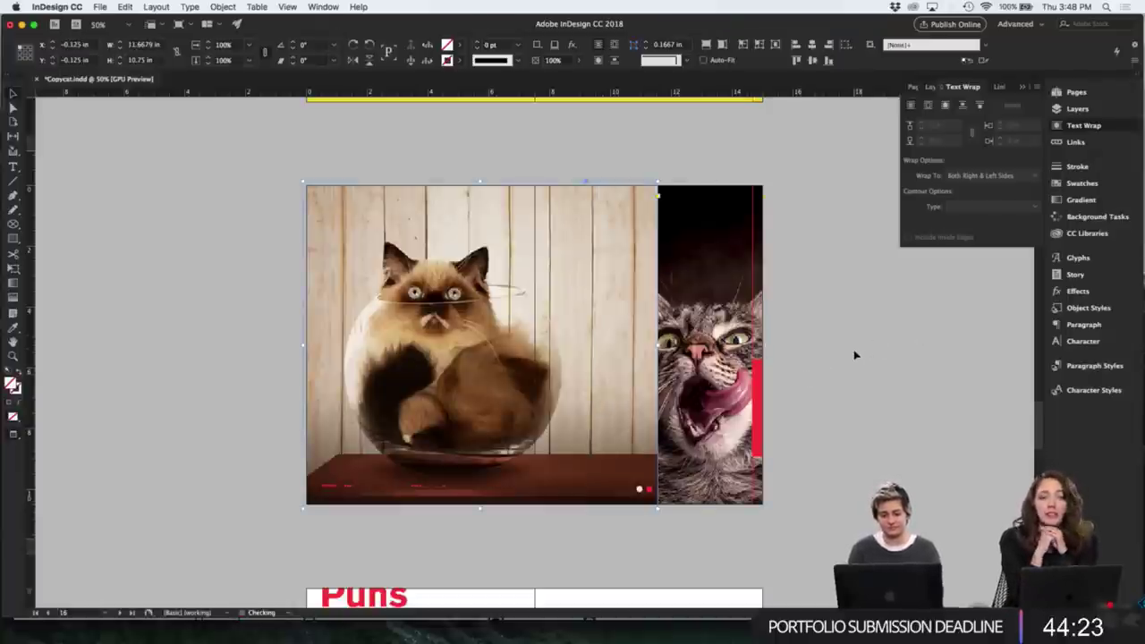
key("ctrl+z")
key("ctrl+z")
key("ctrl+z")
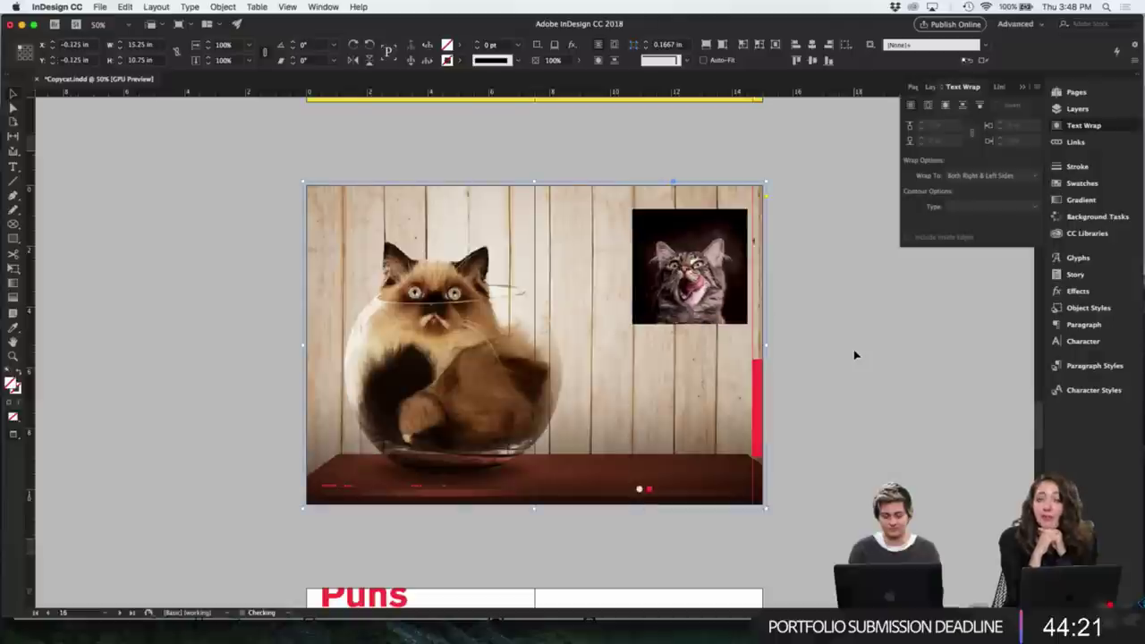
key("ctrl+z")
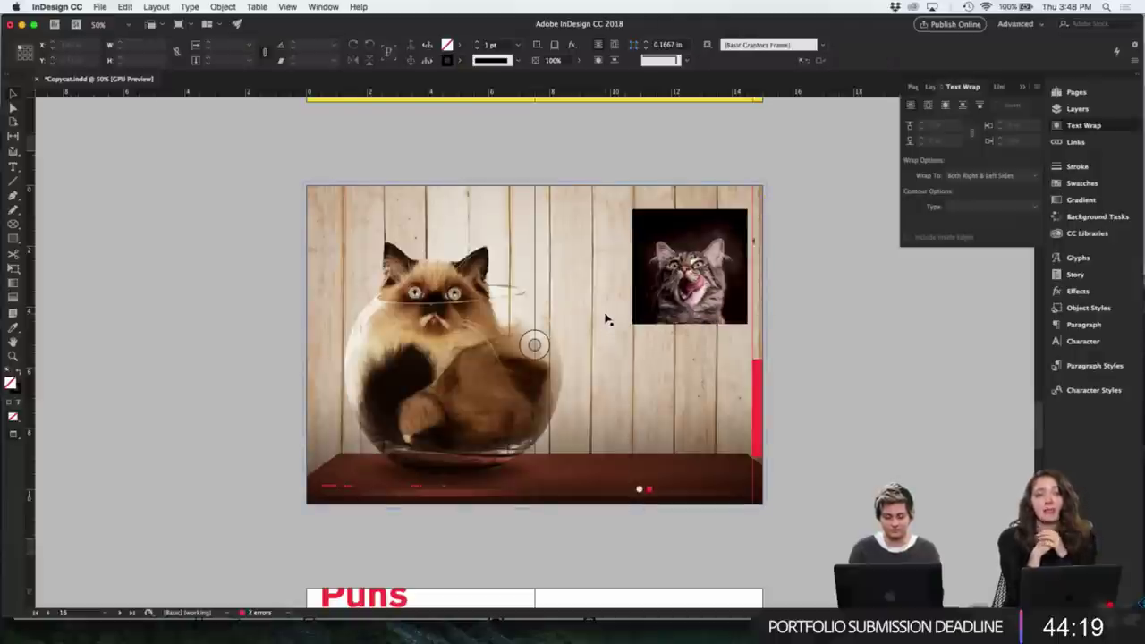
- Draw a frame around the small tongue-out cat photo and fill it yellow
key("f")
left_click_drag(595, 204, 736, 385)
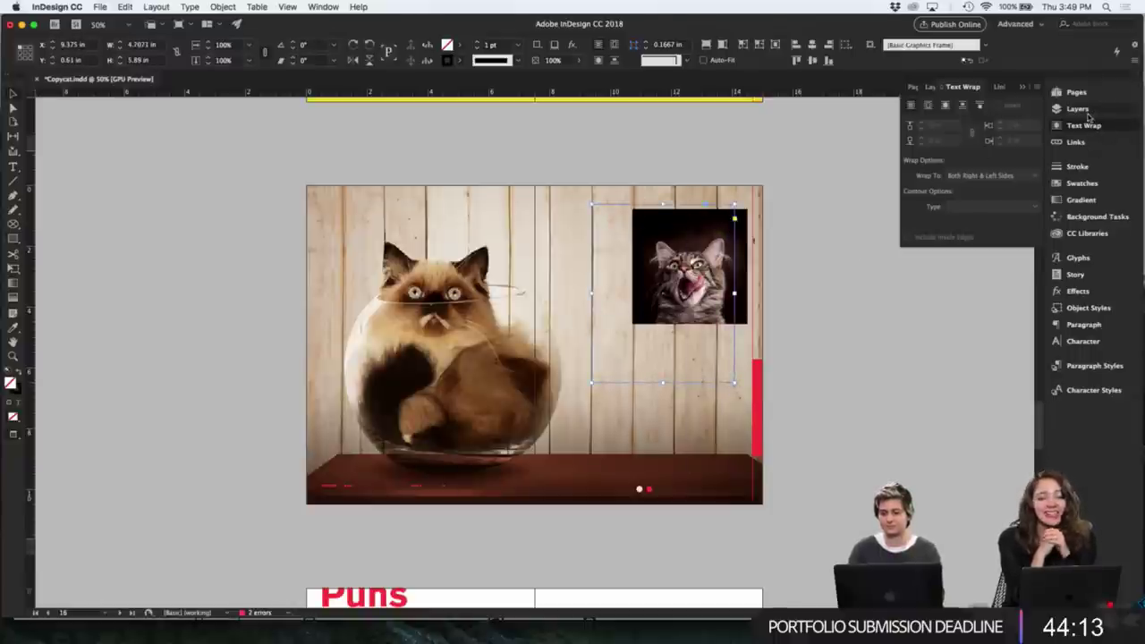
left_click(1081, 183)
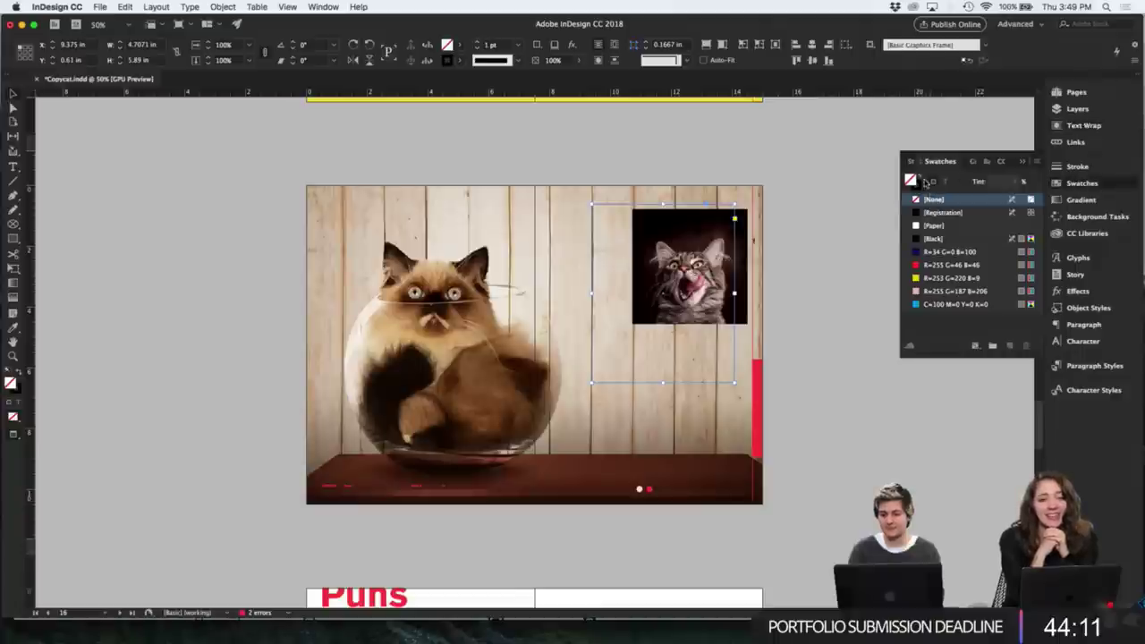
left_click(922, 179)
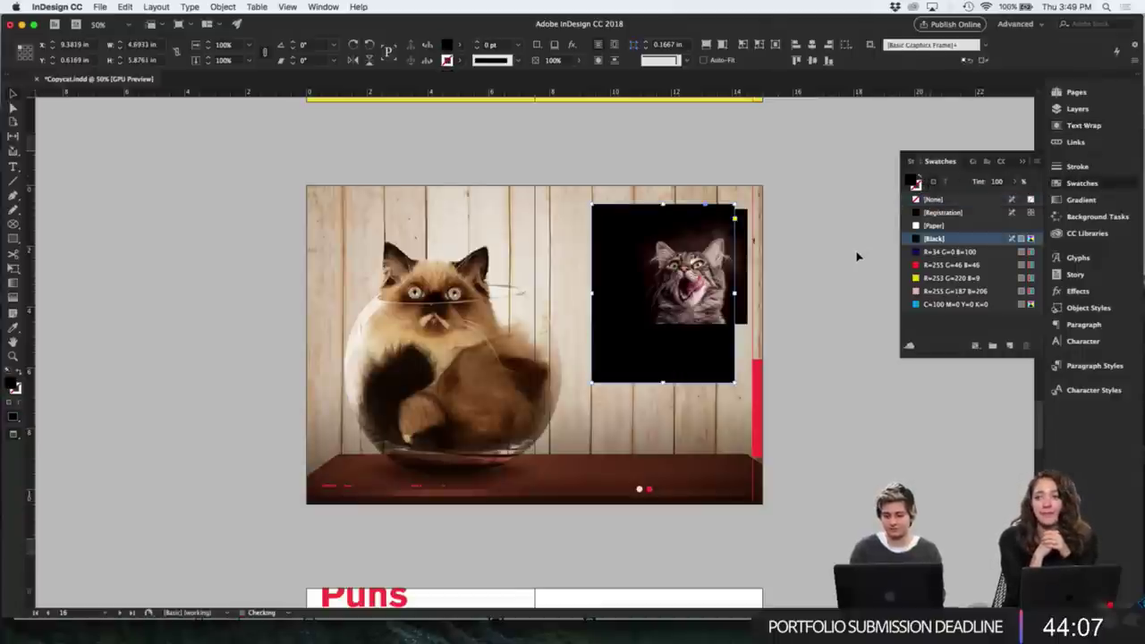
left_click(837, 296)
left_click(713, 354)
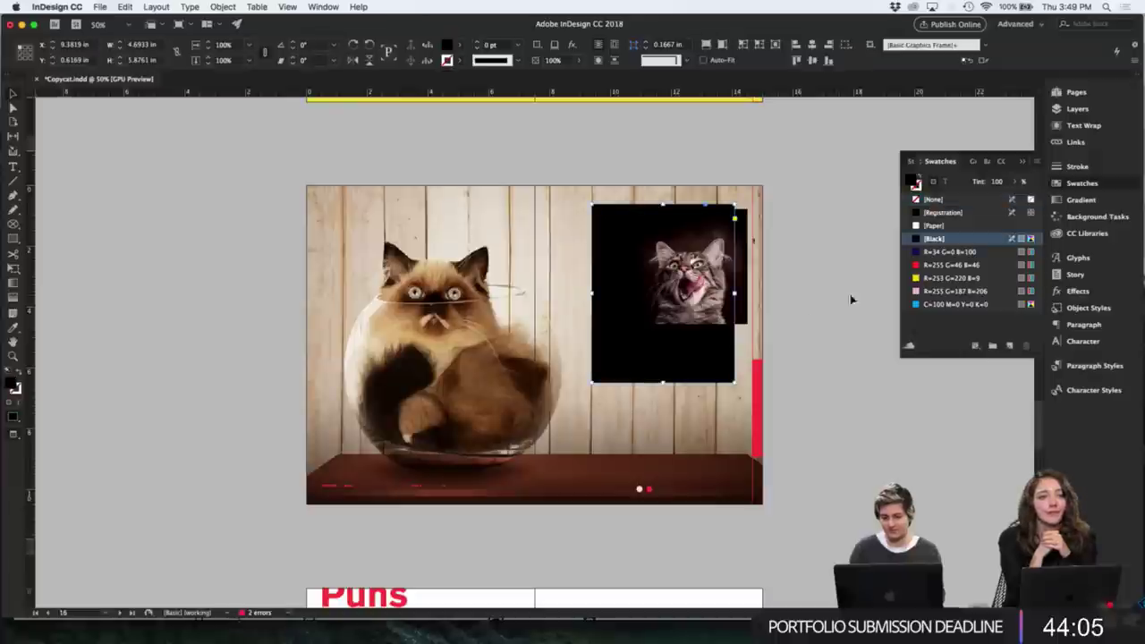
left_click(922, 279)
left_click(824, 307)
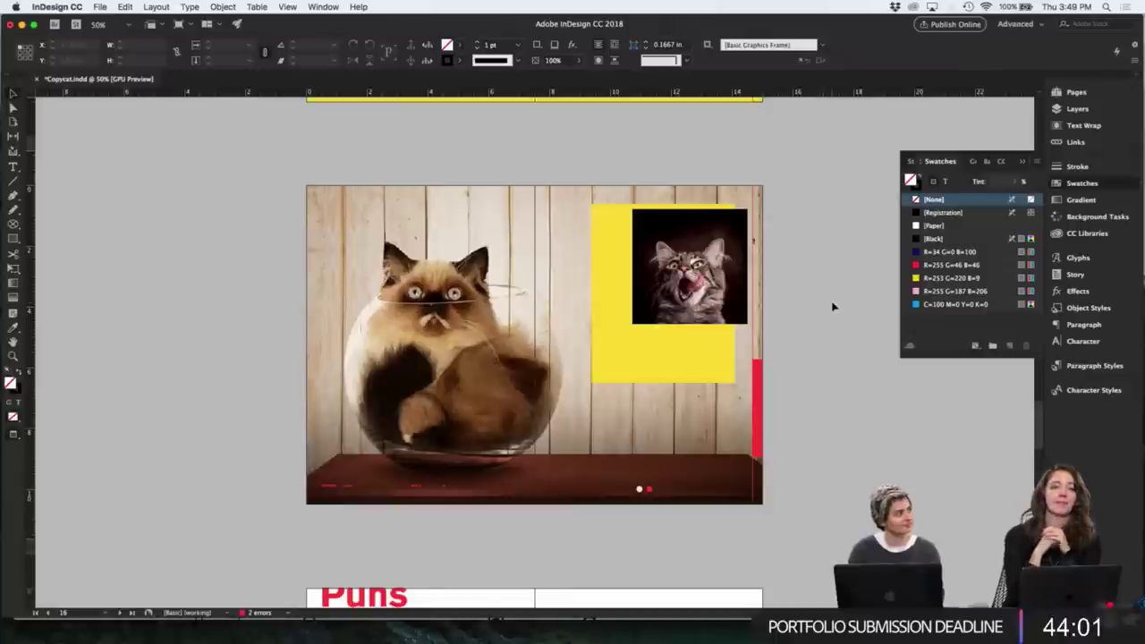
scroll(824, 308, "down", 5)
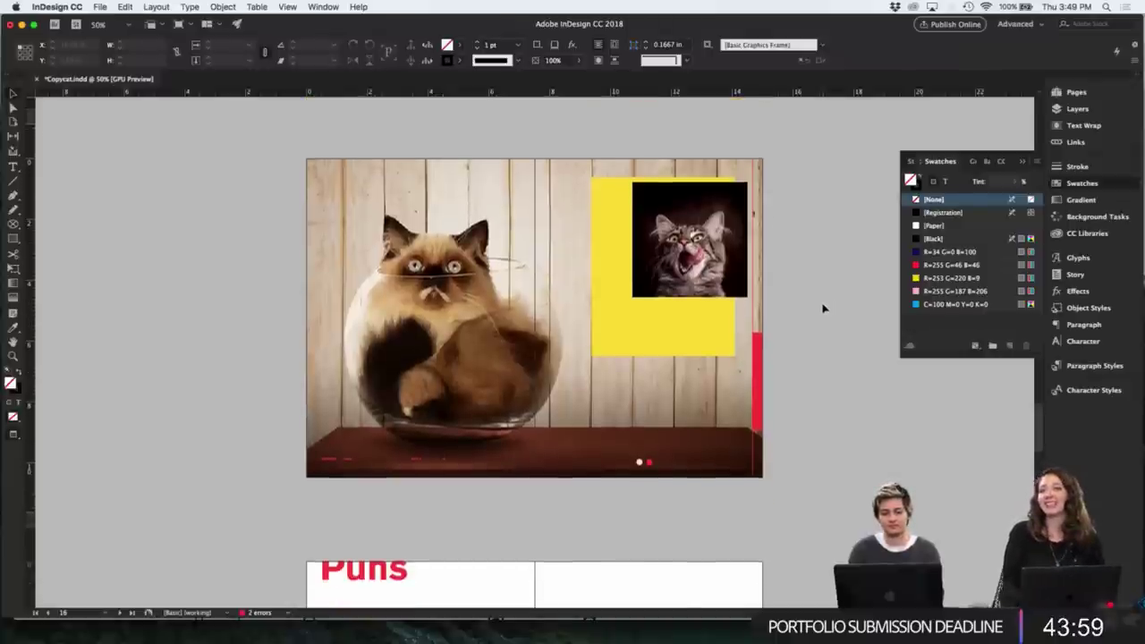
- Draw a yellow rectangle over the cat high-five photo, send it backward, and nudge it into place
scroll(824, 307, "down", 1)
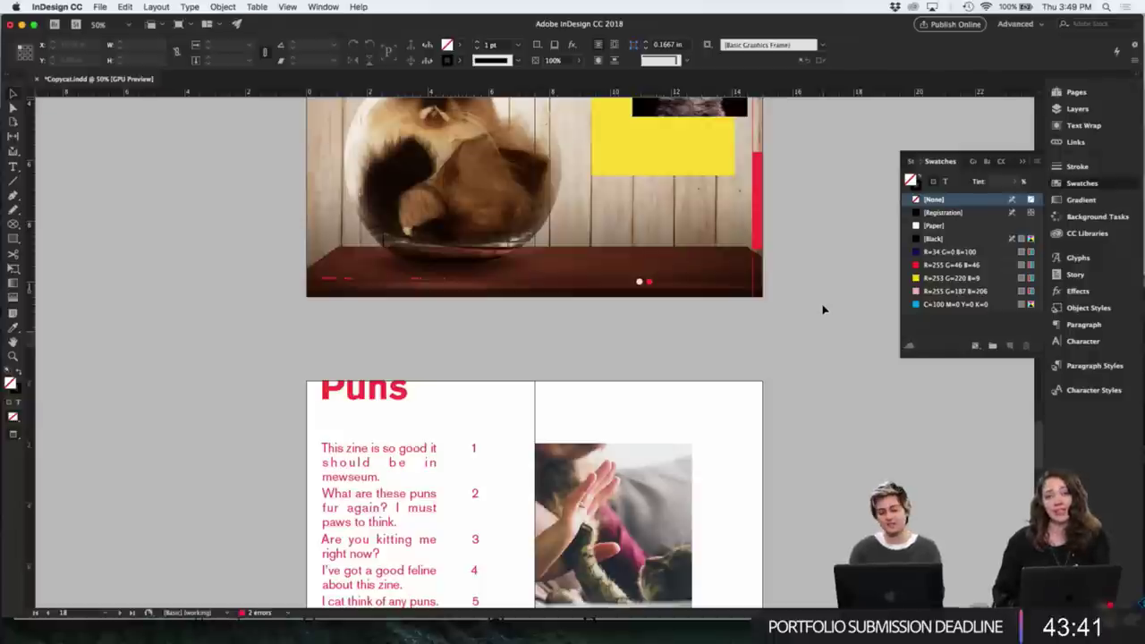
scroll(805, 316, "down", 5)
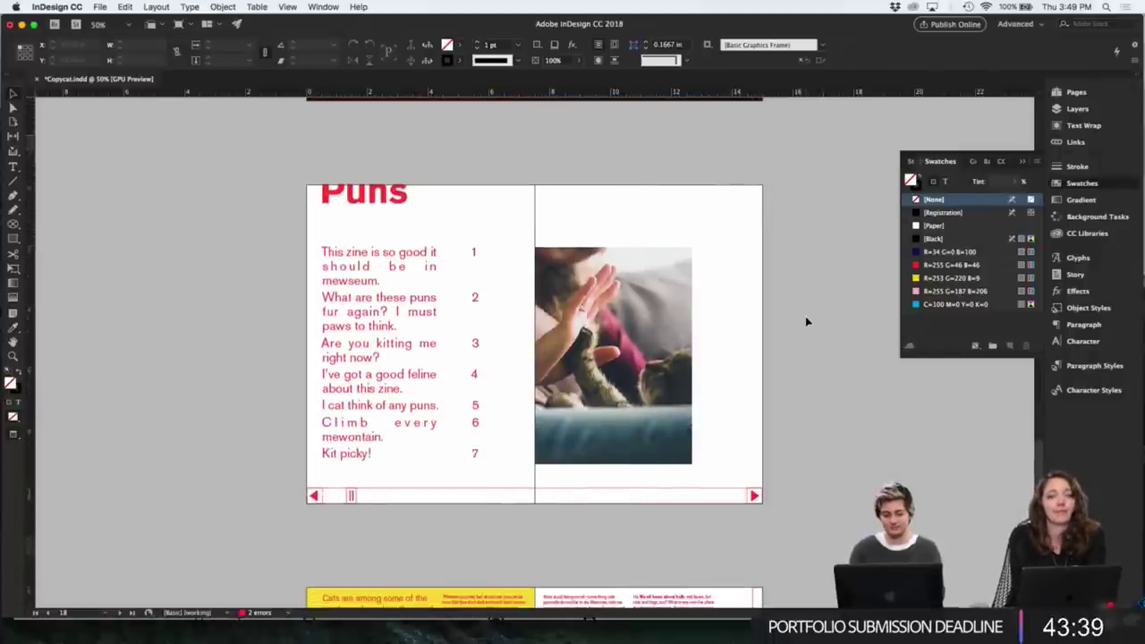
key("m")
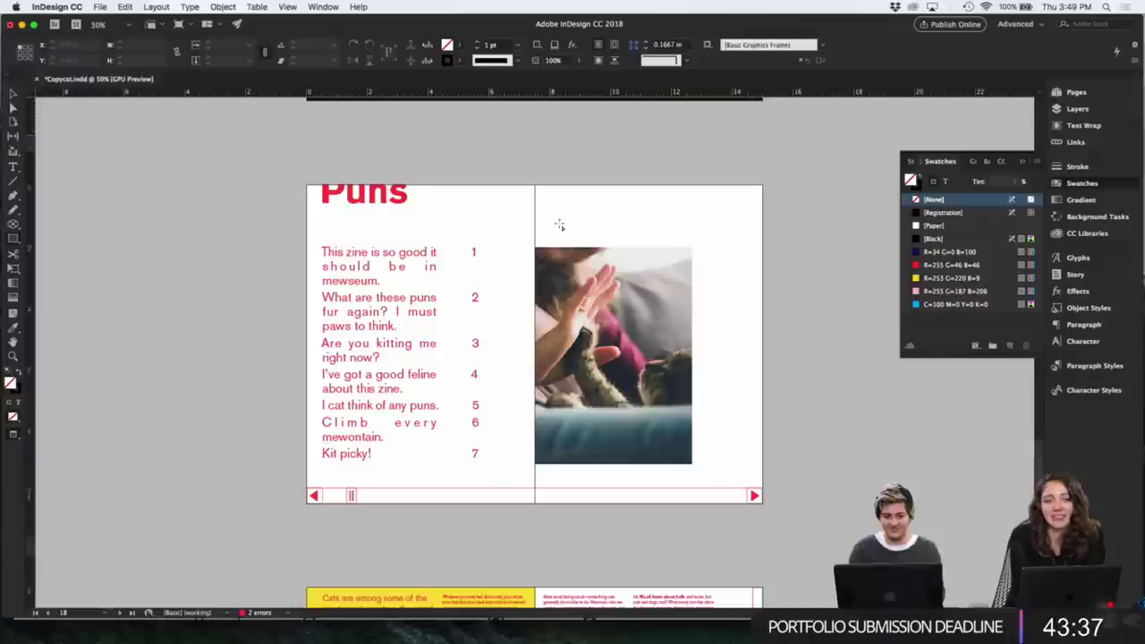
left_click_drag(573, 218, 737, 431)
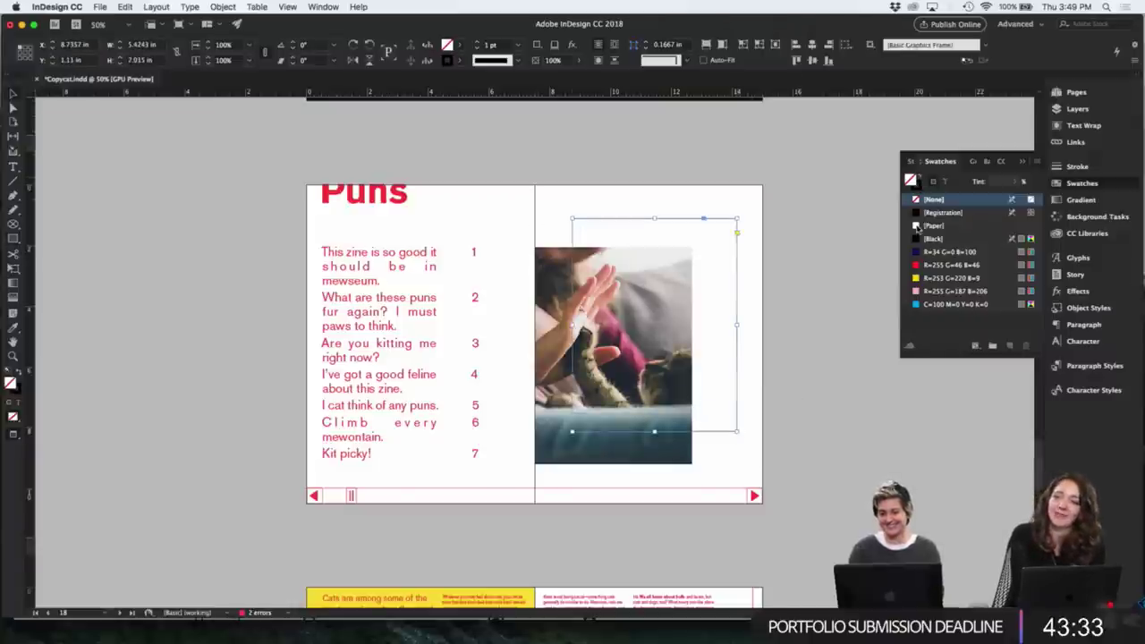
left_click(920, 177)
left_click(953, 279)
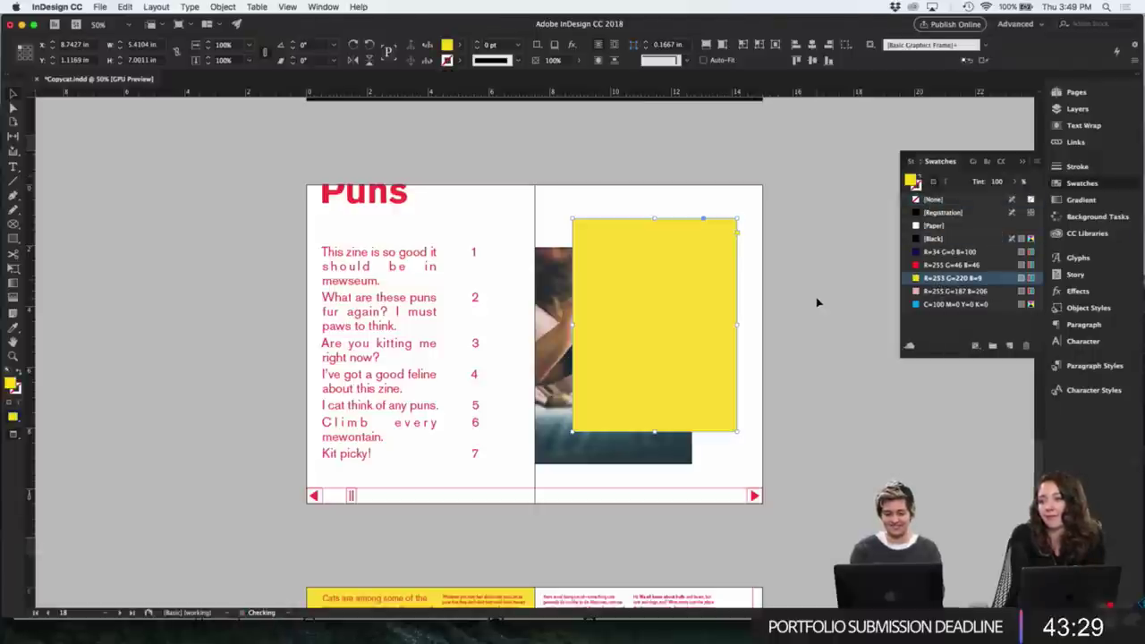
key("super+shift+bracketleft")
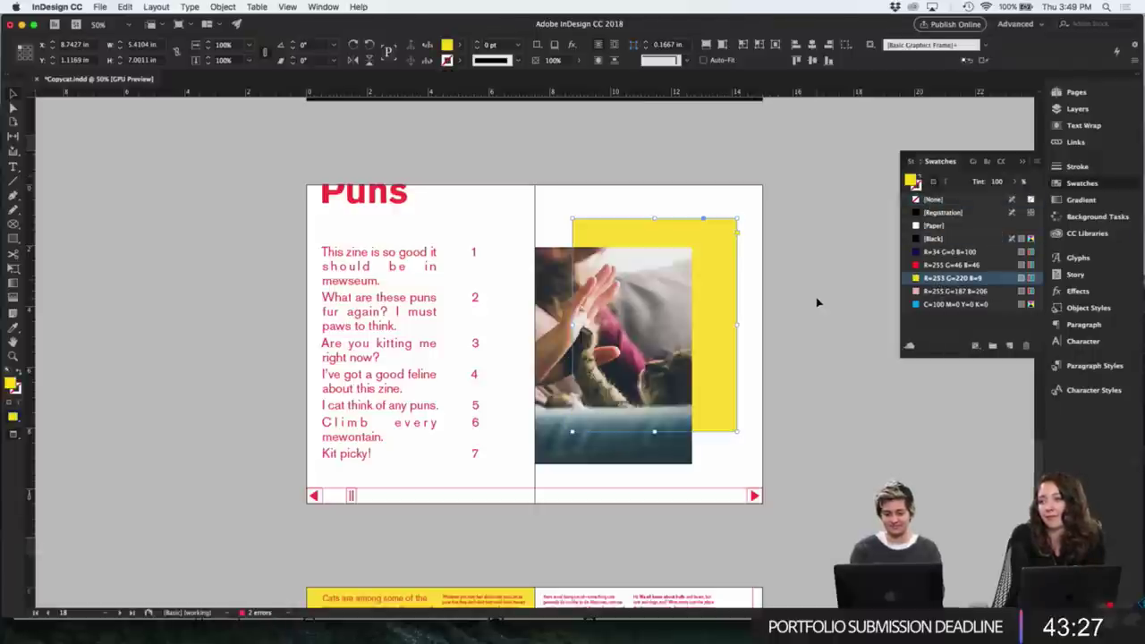
left_click(811, 305)
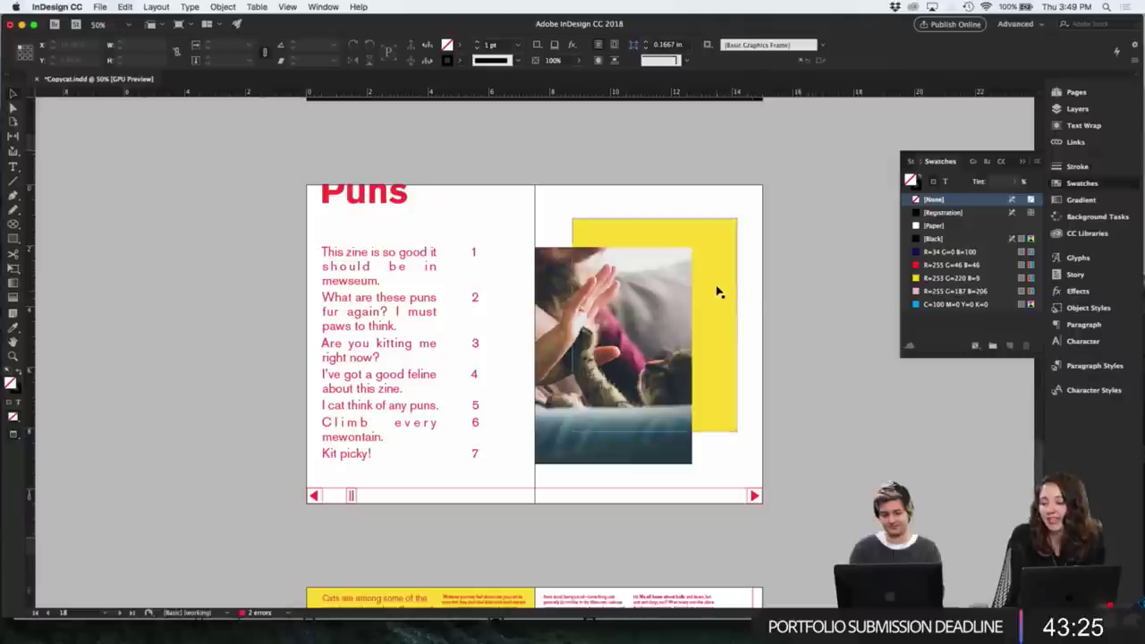
left_click_drag(715, 289, 709, 302)
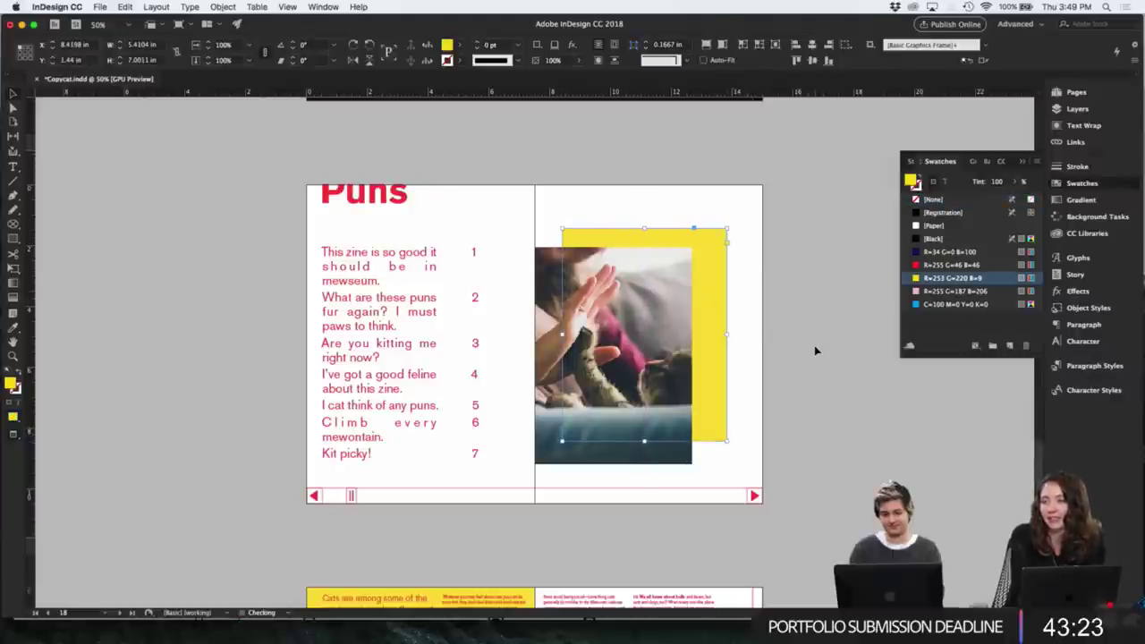
left_click(815, 350)
- Delete the leopard-print background frame and the red bar on the left page
scroll(843, 367, "down", 10)
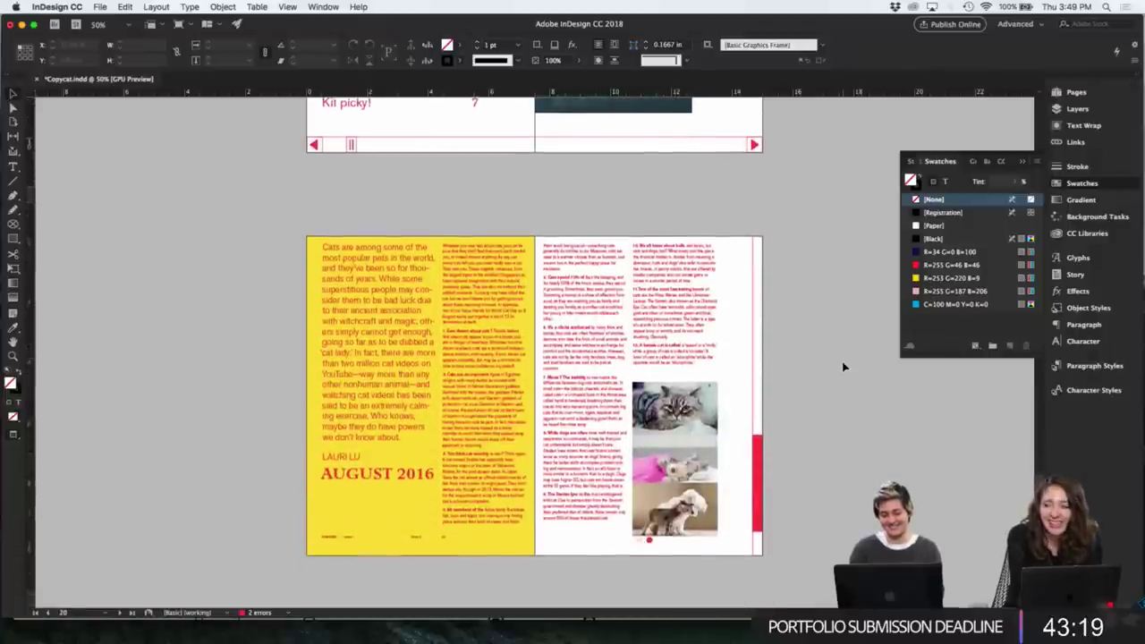
scroll(843, 366, "down", 5)
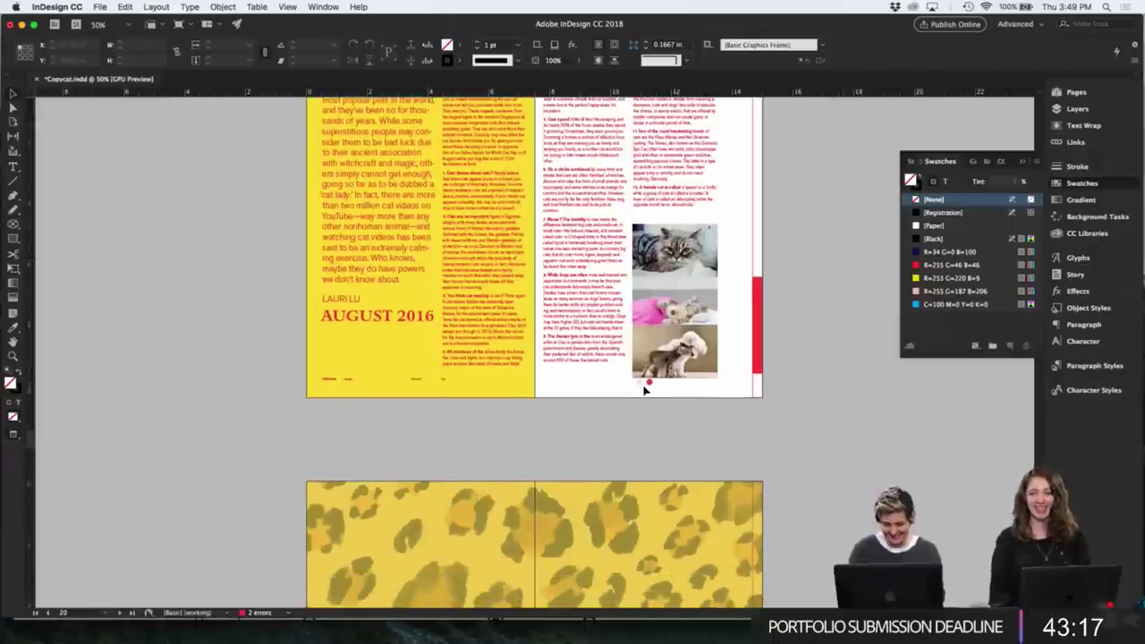
scroll(637, 401, "down", 1)
scroll(643, 408, "down", 6)
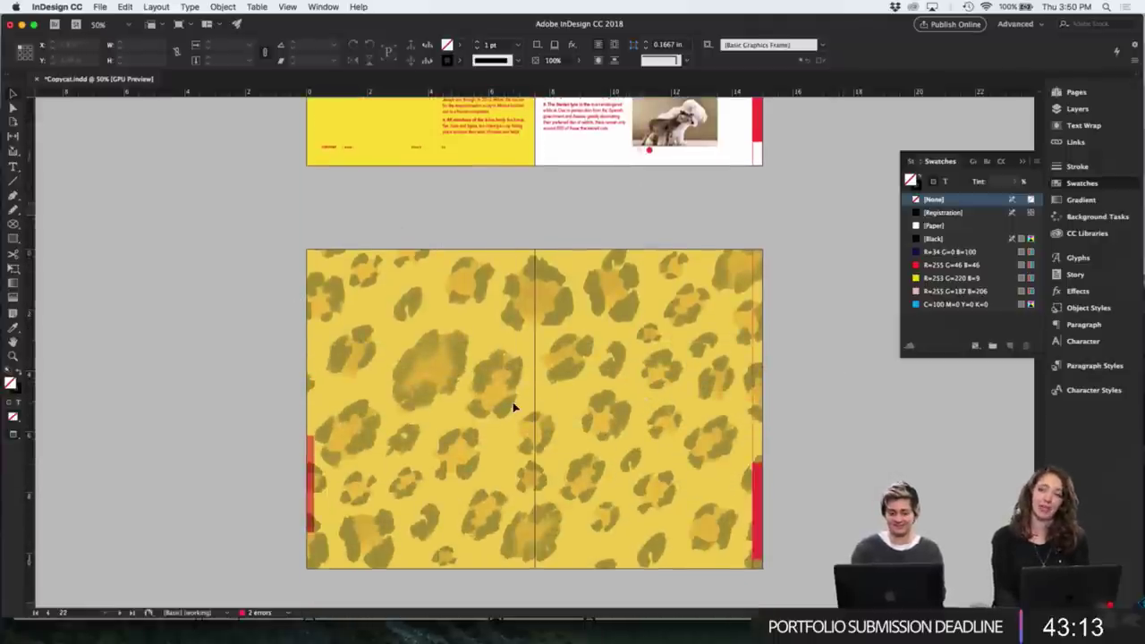
key("w")
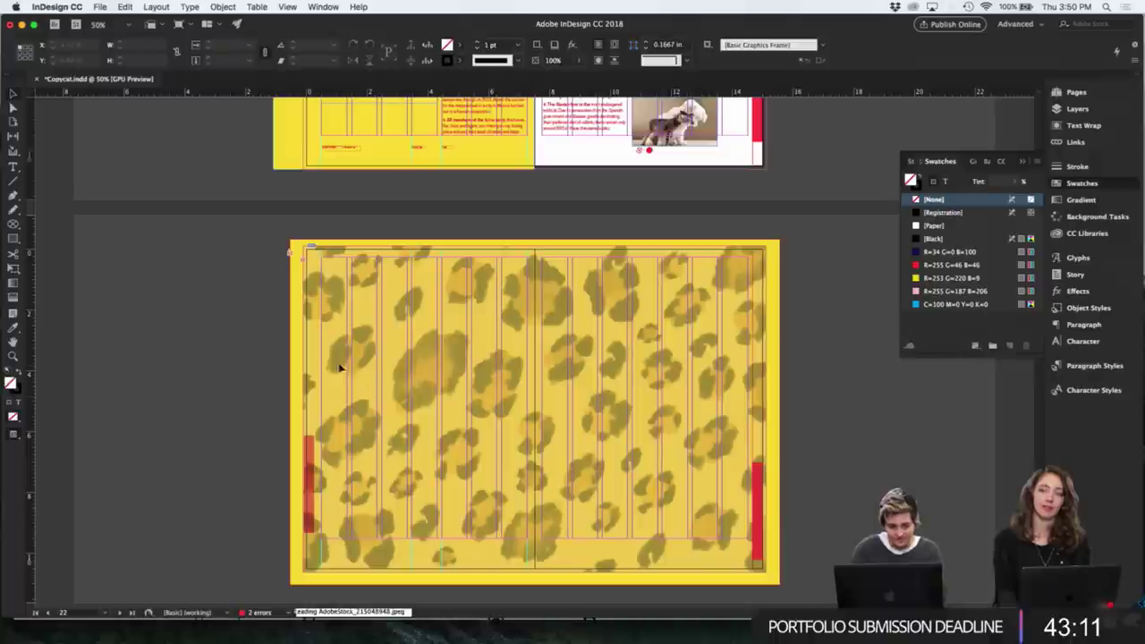
left_click(330, 360)
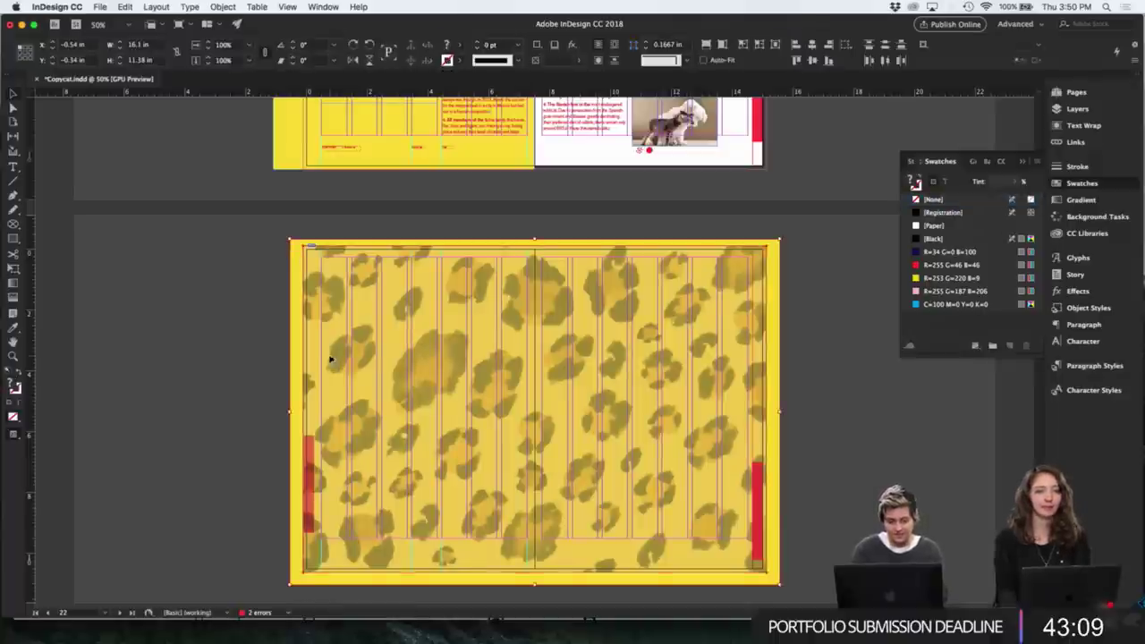
key("Delete")
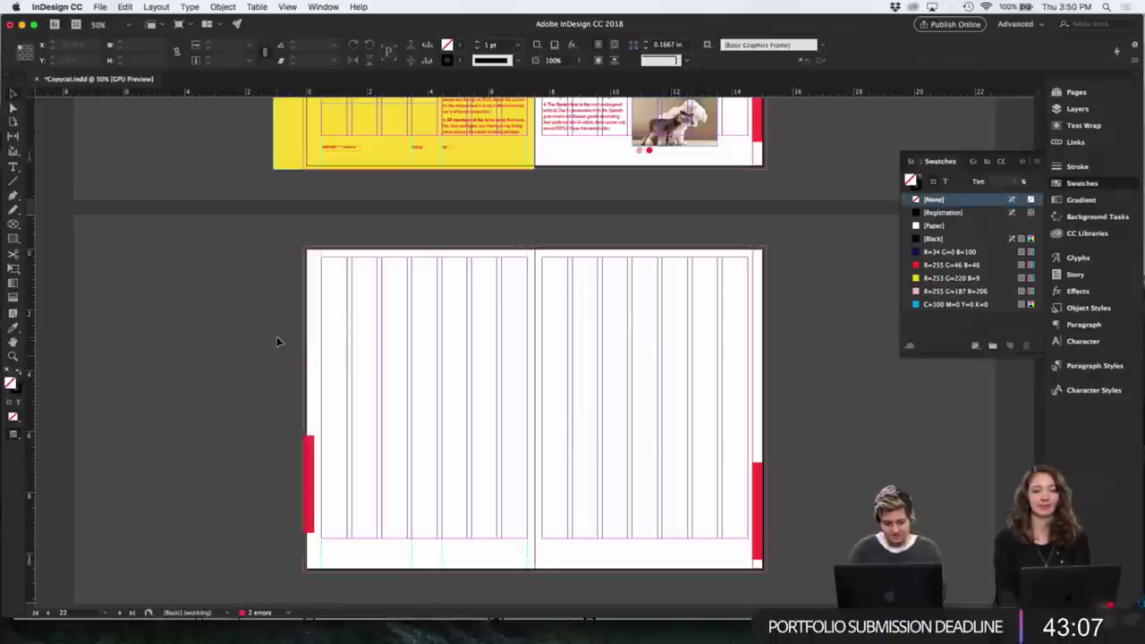
key("w")
left_click_drag(285, 388, 350, 507)
key("Delete")
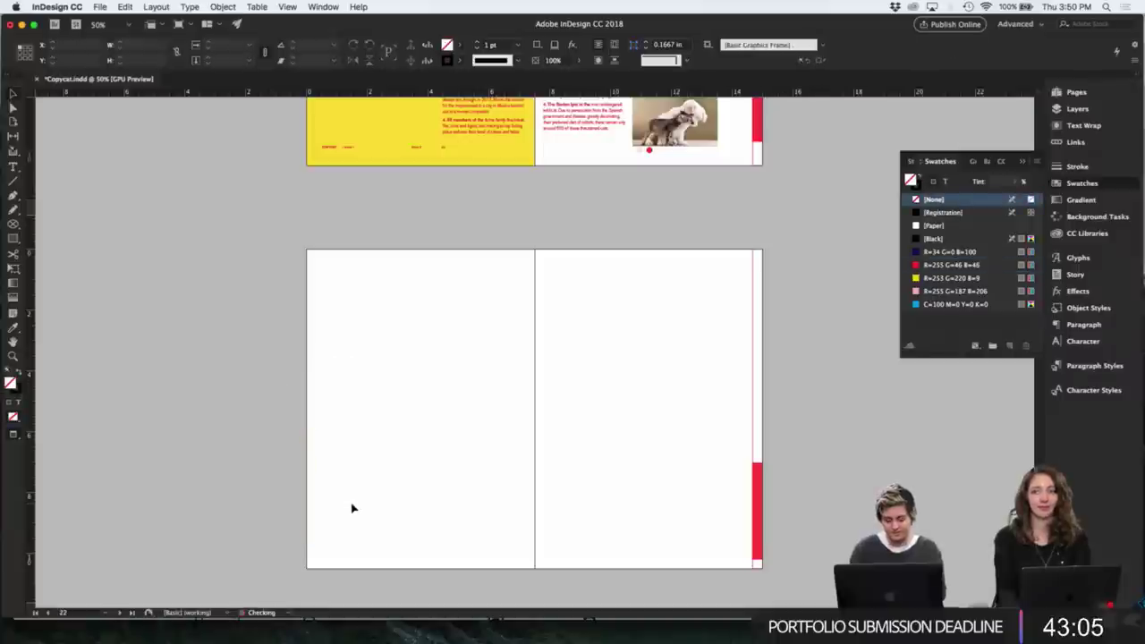
- Scroll around the cleared spread, marquee-select an area, then clear the selection
scroll(624, 421, "up", 20)
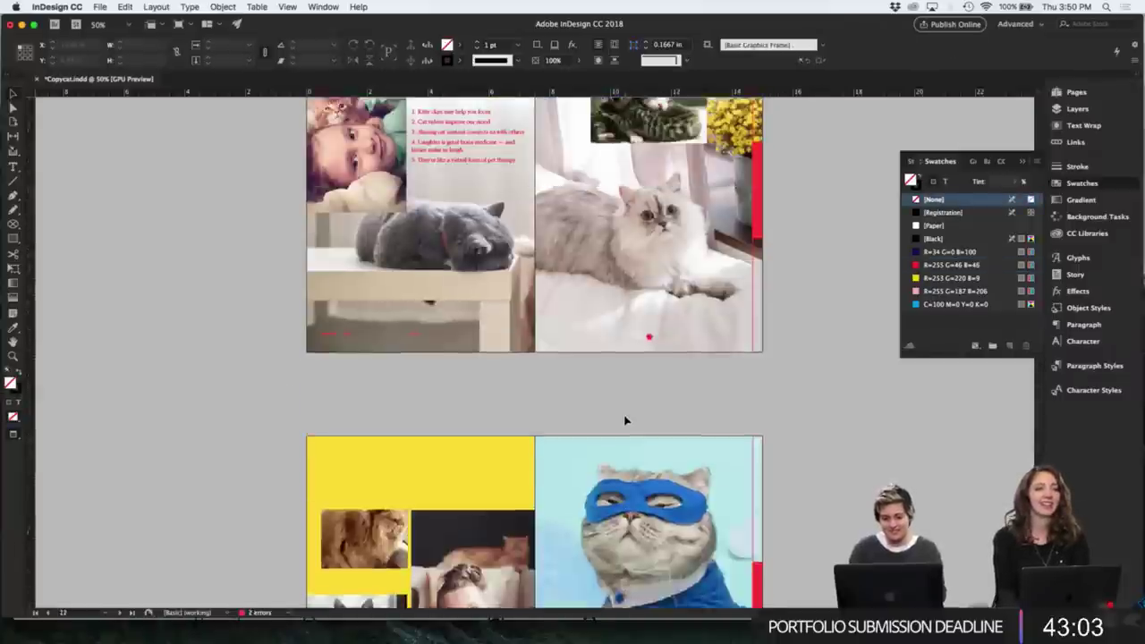
scroll(624, 421, "up", 15)
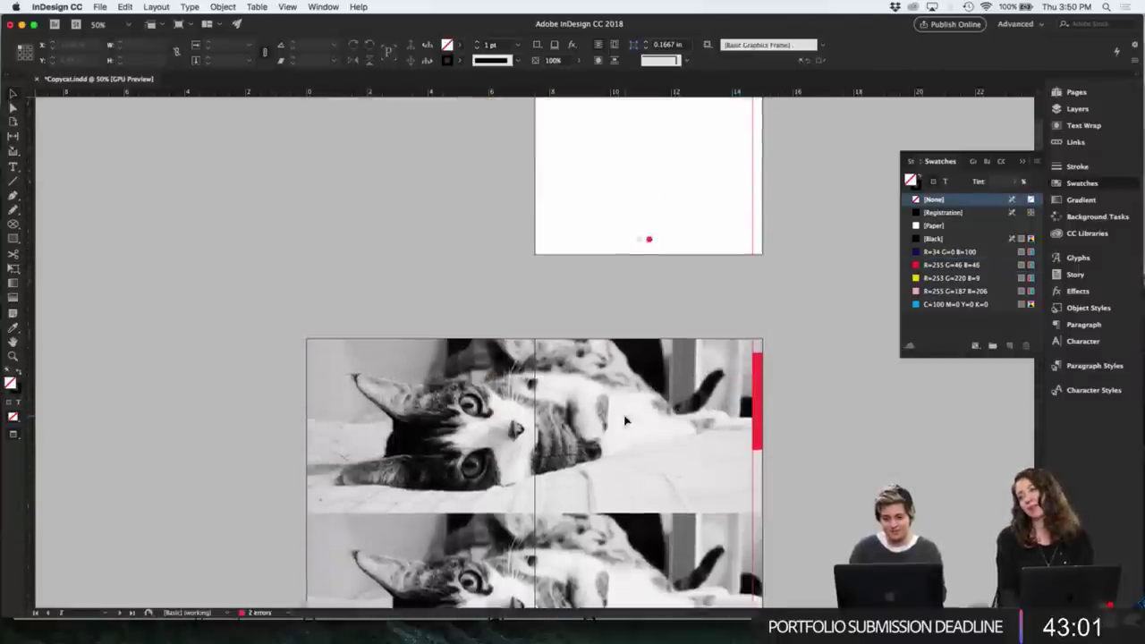
scroll(626, 424, "down", 2)
left_click_drag(249, 326, 450, 454)
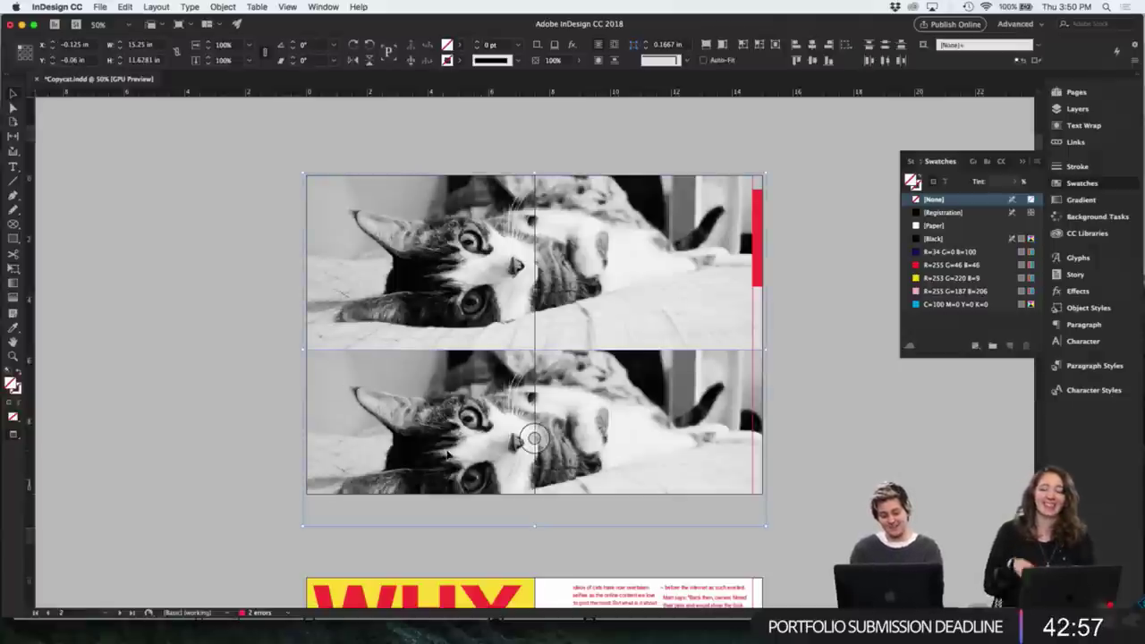
scroll(449, 456, "down", 15)
scroll(447, 455, "down", 10)
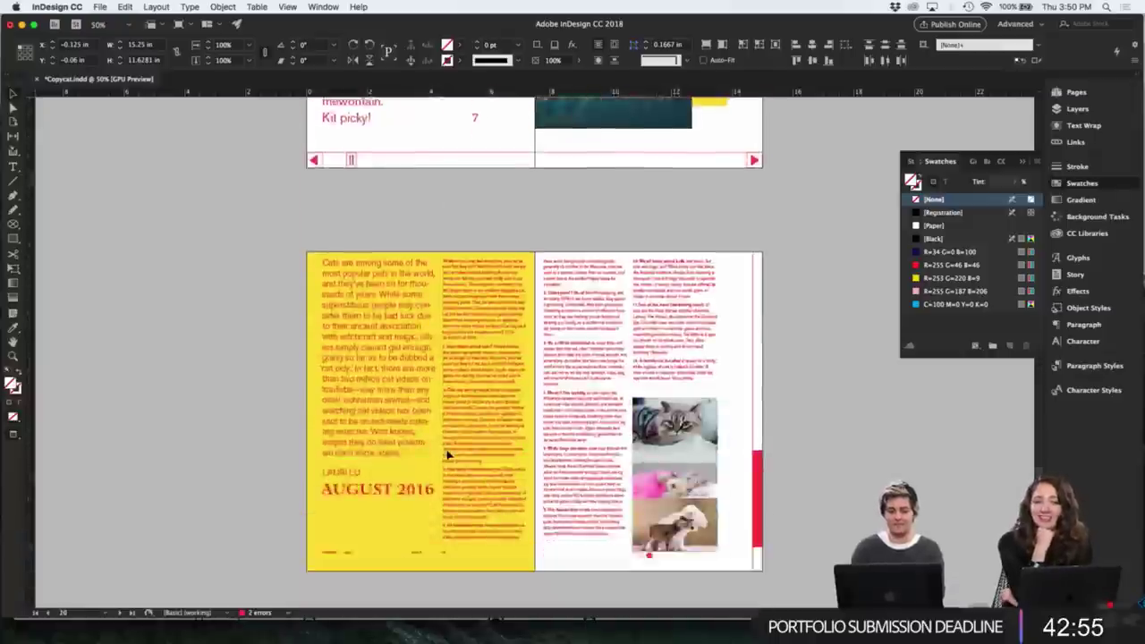
left_click(626, 379)
- Paste the cat photos onto the blank spread and place the man-with-cat JPG into the top frame
key("super+v")
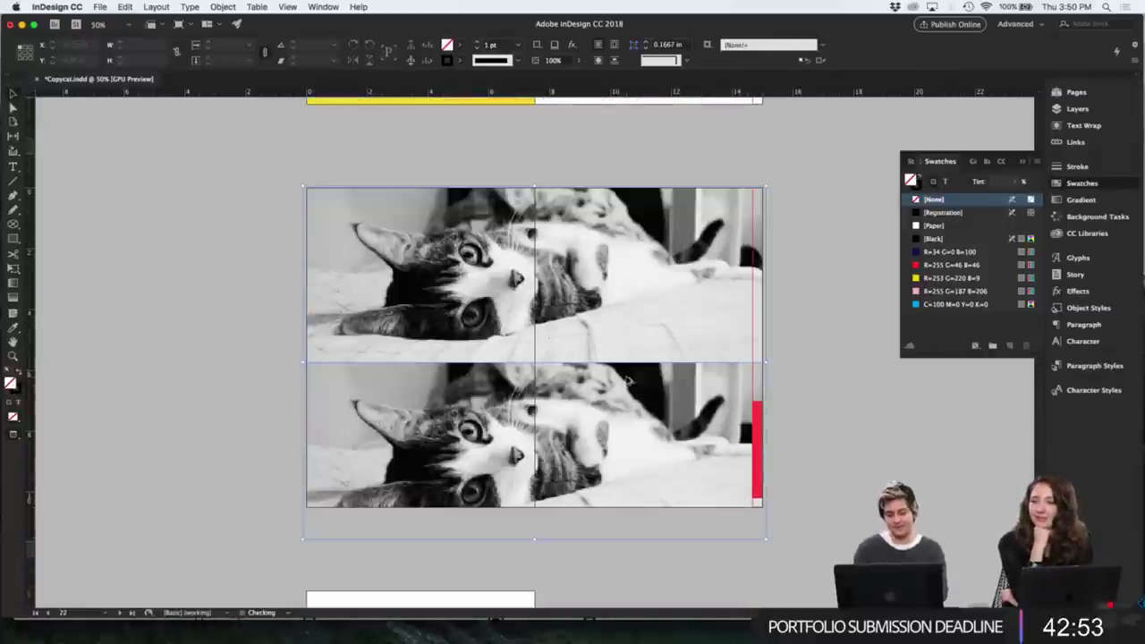
left_click(856, 312)
left_click(659, 299)
key("super+d")
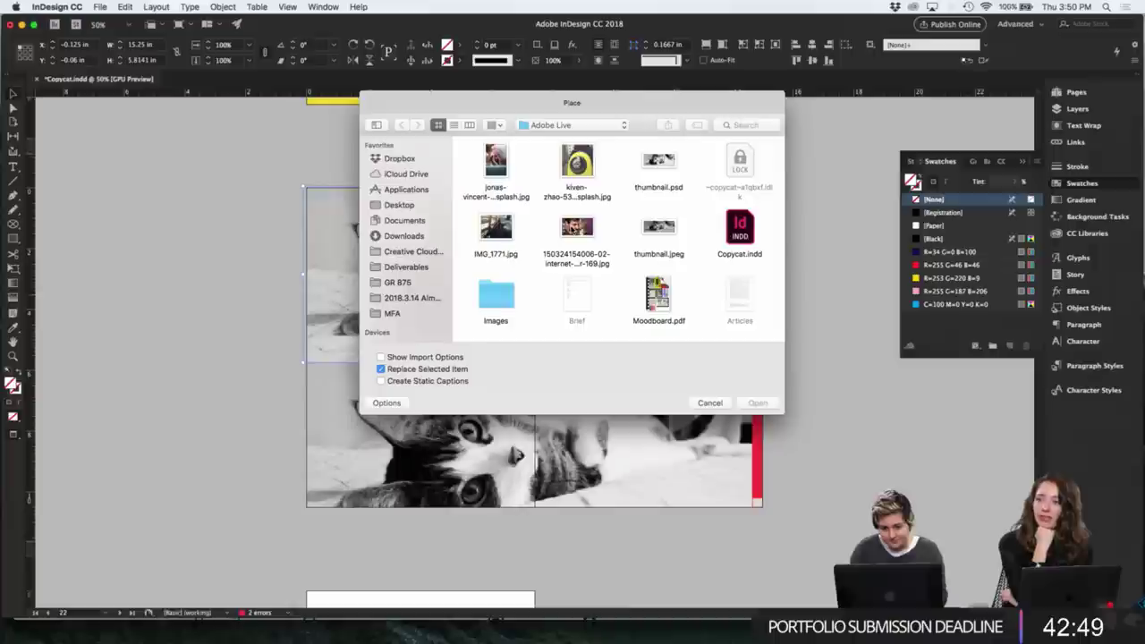
left_click(577, 228)
key("space")
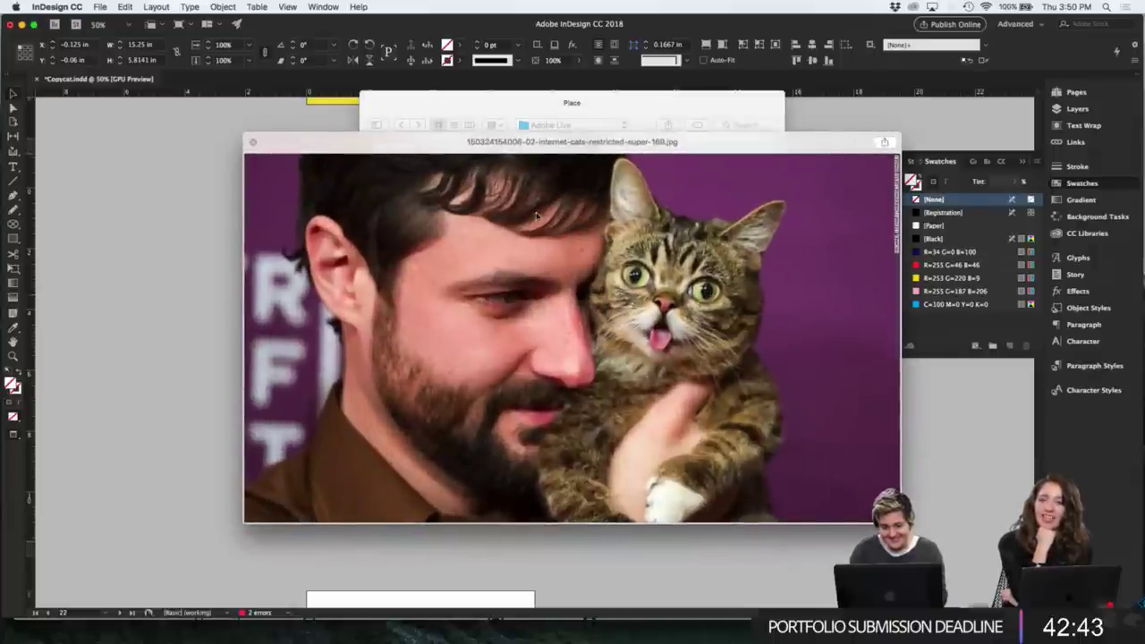
key("space")
left_click(496, 165)
key("space")
key("space")
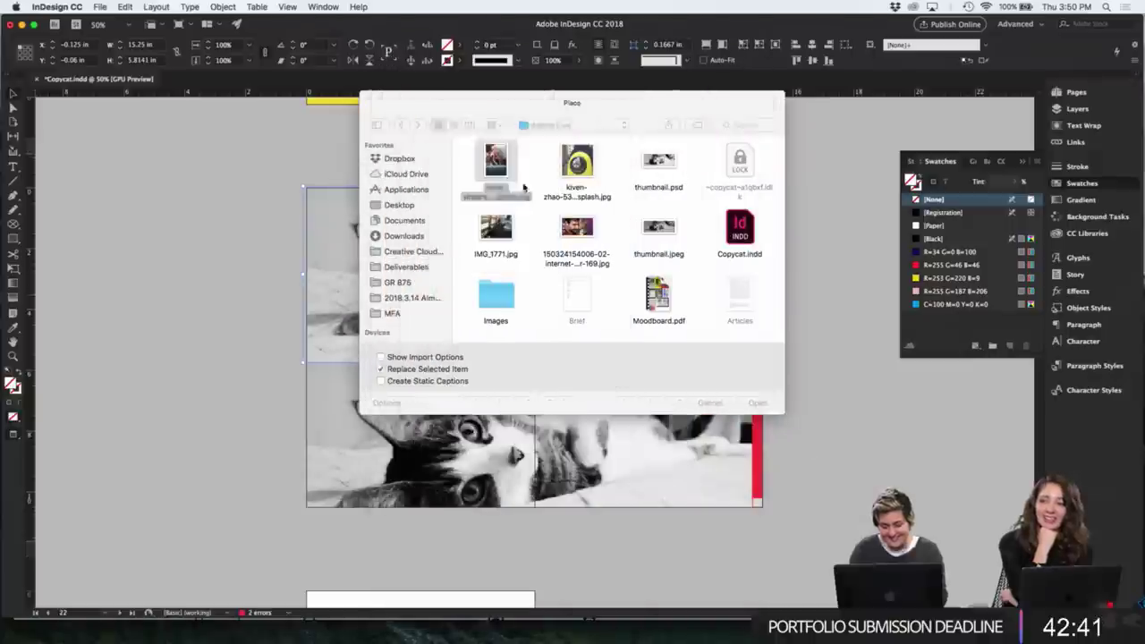
double_click(580, 230)
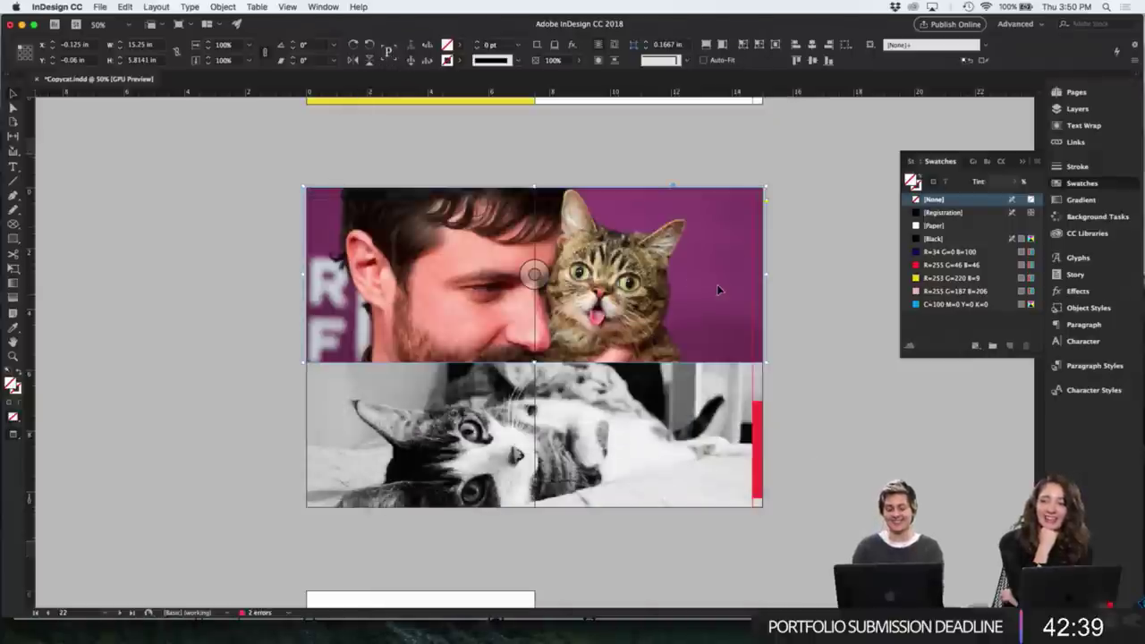
- Open the placed man-and-cat photo in Adobe Photoshop CC 2017 via Edit With
right_click(708, 307)
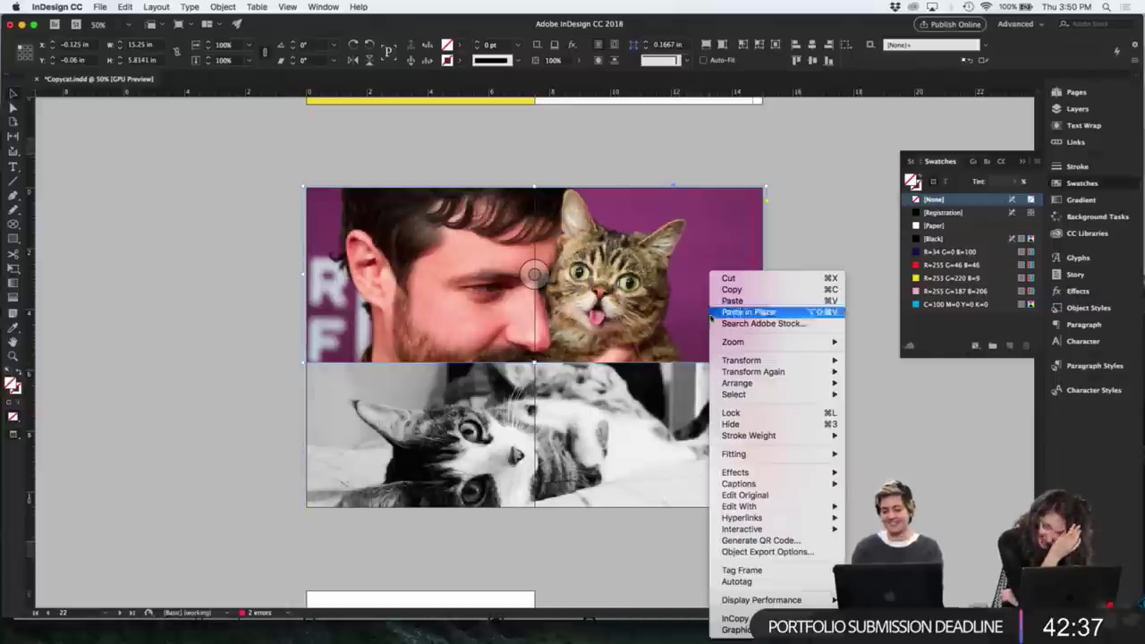
mouse_move(741, 507)
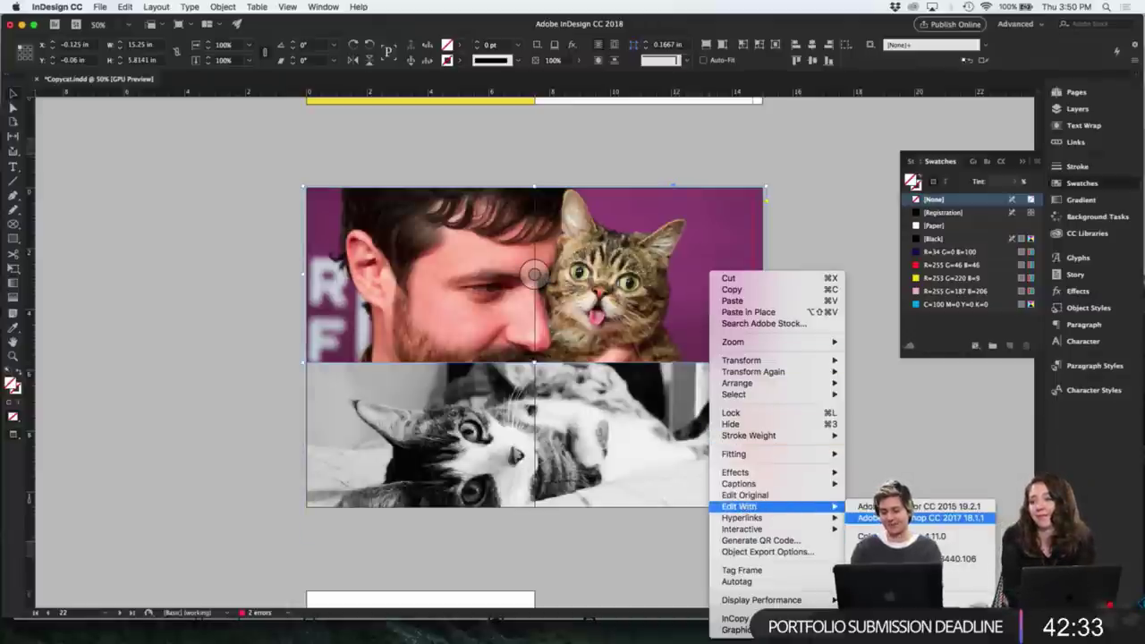
left_click(926, 517)
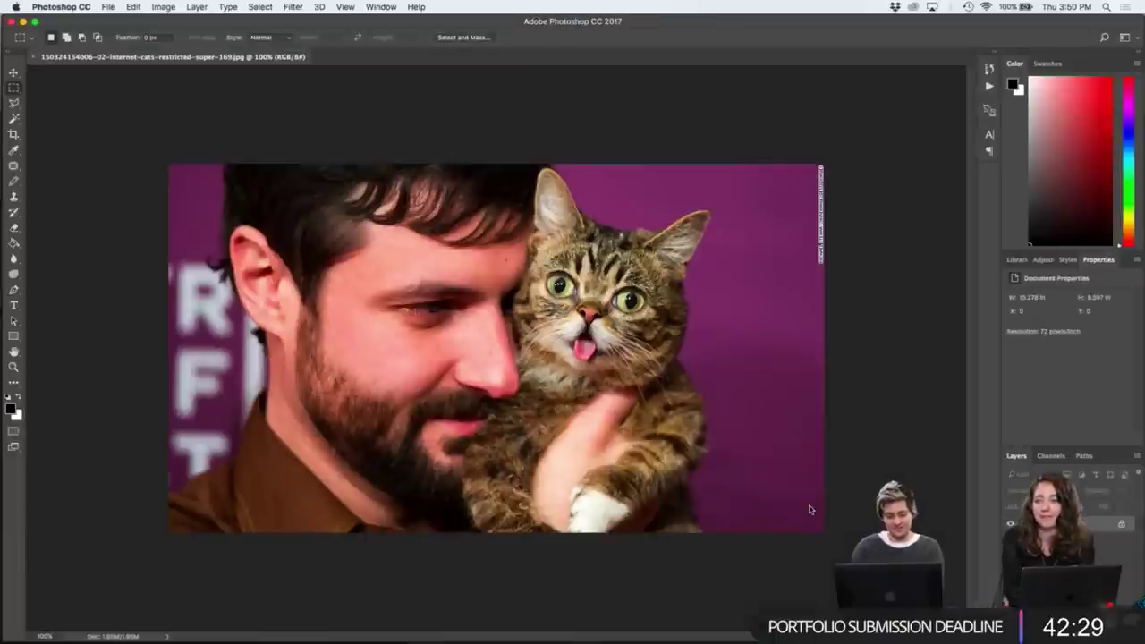
- After undoing a Desaturate, switch the photo to Image > Mode > Grayscale, discarding colour
key("super+shift+u")
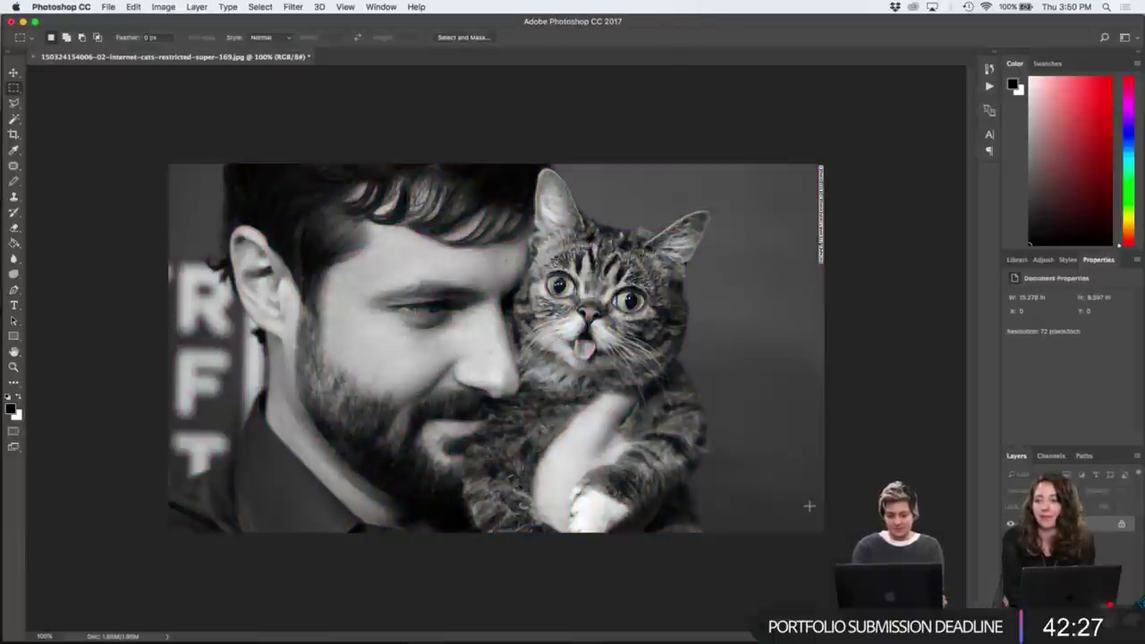
key("super+z")
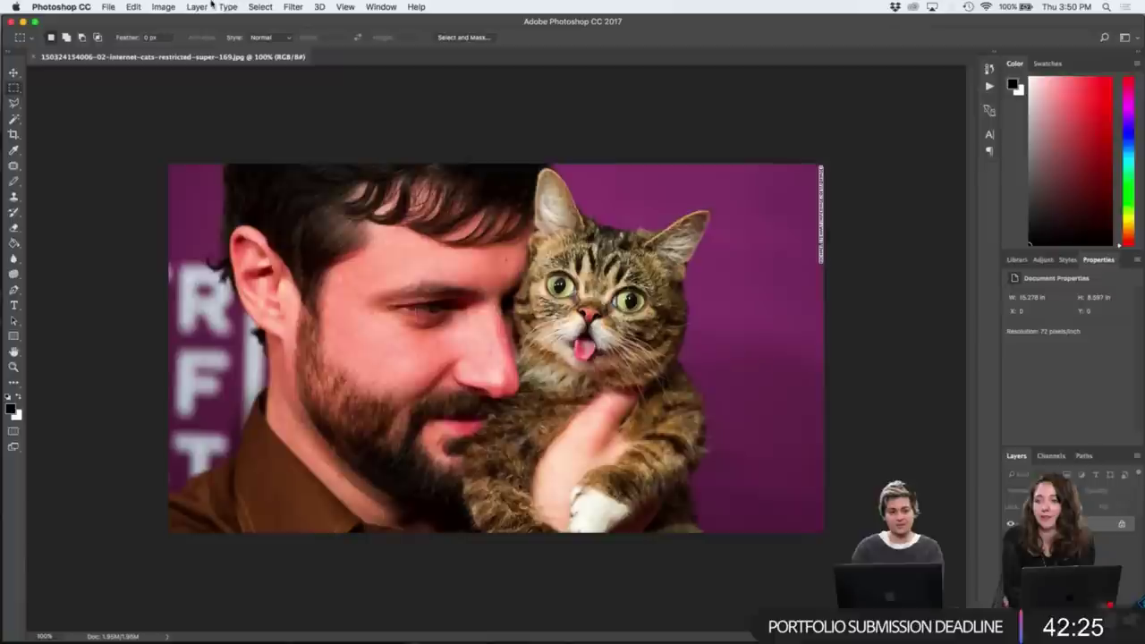
left_click(160, 5)
mouse_move(170, 21)
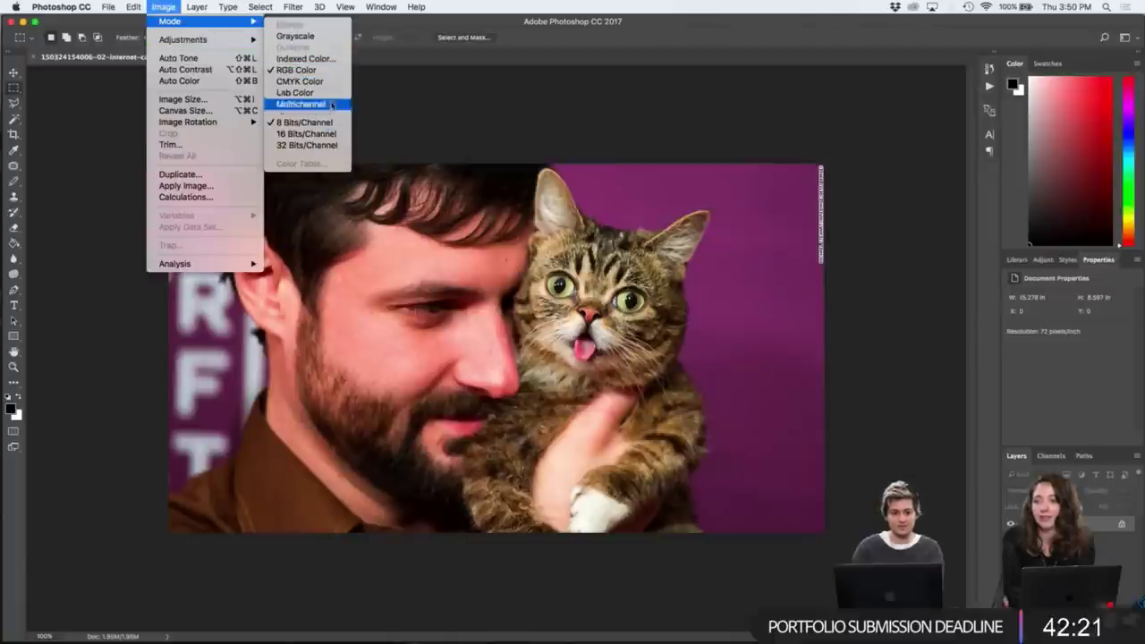
left_click(309, 37)
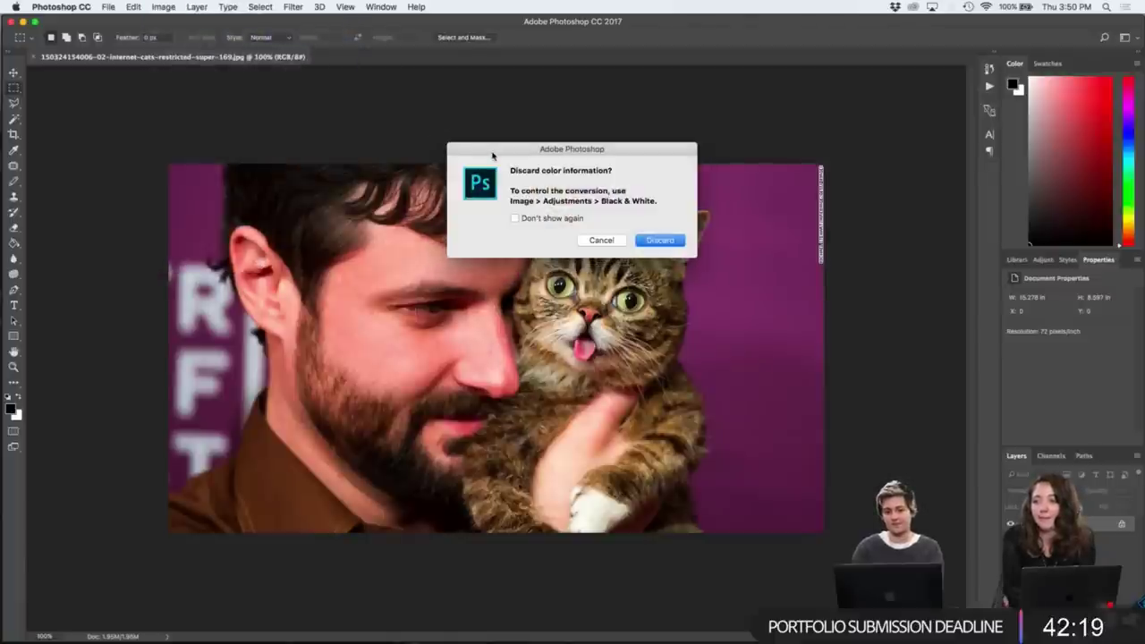
key("Return")
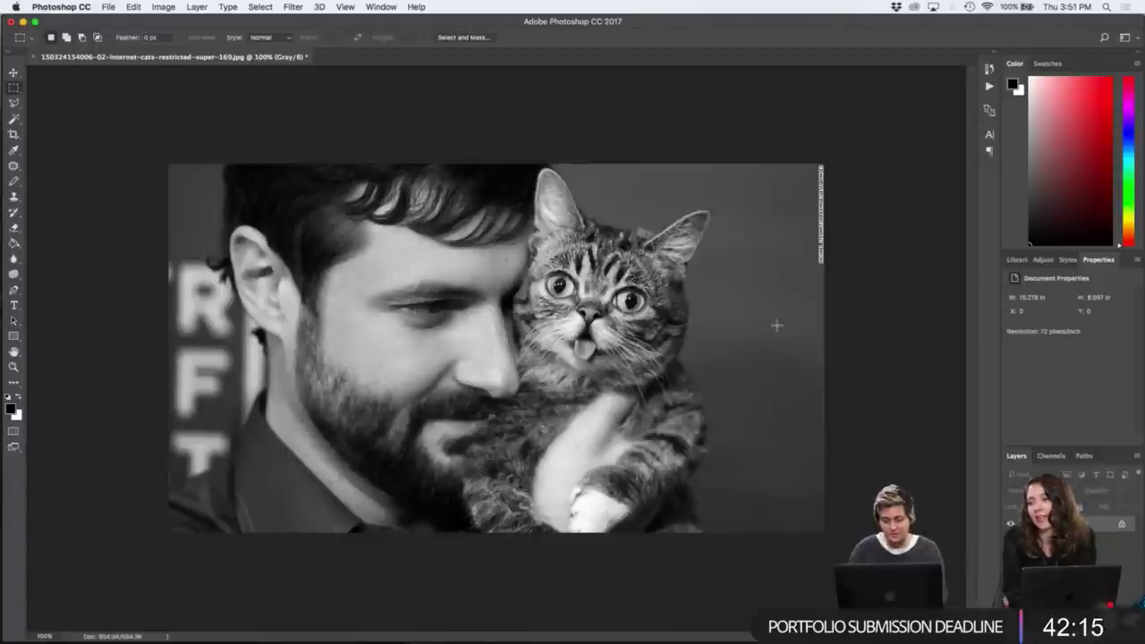
- Crop a sliver off the photo's right edge to 15.042 in wide
key("c")
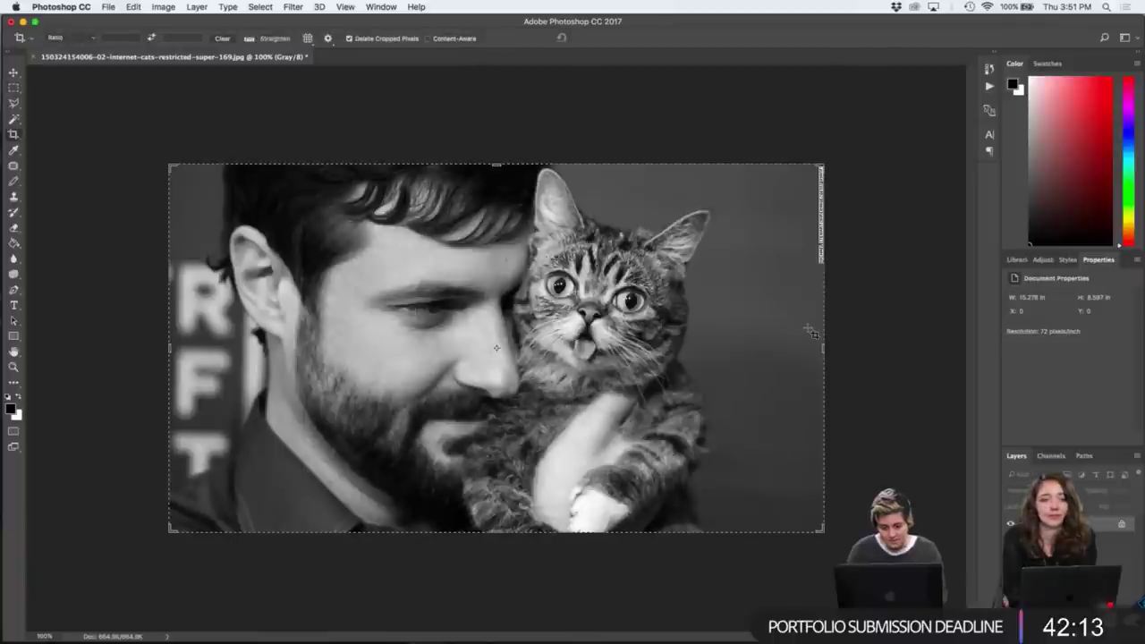
left_click_drag(823, 348, 820, 349)
key("Return")
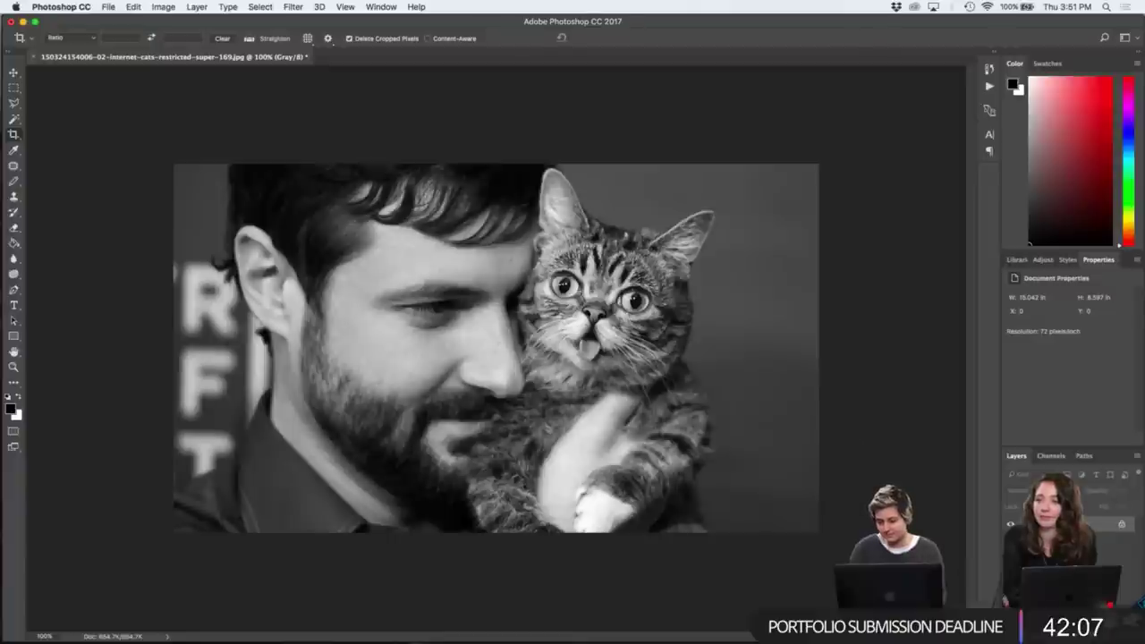
- Add a Brightness/Contrast adjustment layer with Brightness 27 and Contrast 20
left_click(1083, 621)
key("Escape")
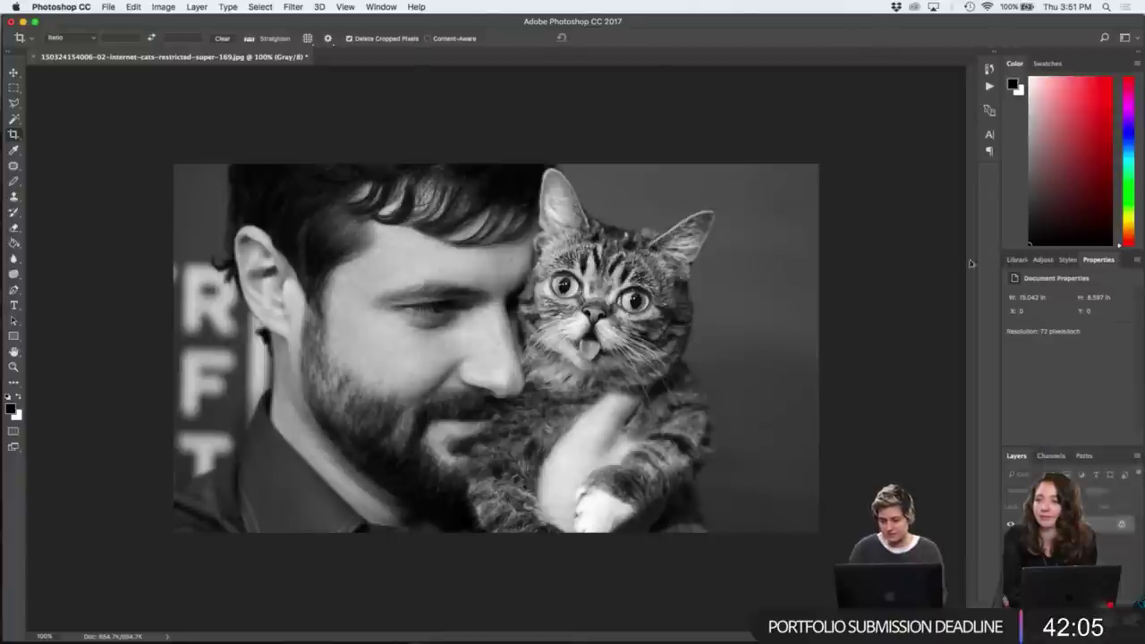
mouse_move(1068, 330)
left_mouse_down()
mouse_move(1078, 328)
mouse_move(1071, 352)
mouse_move(1082, 329)
left_mouse_up()
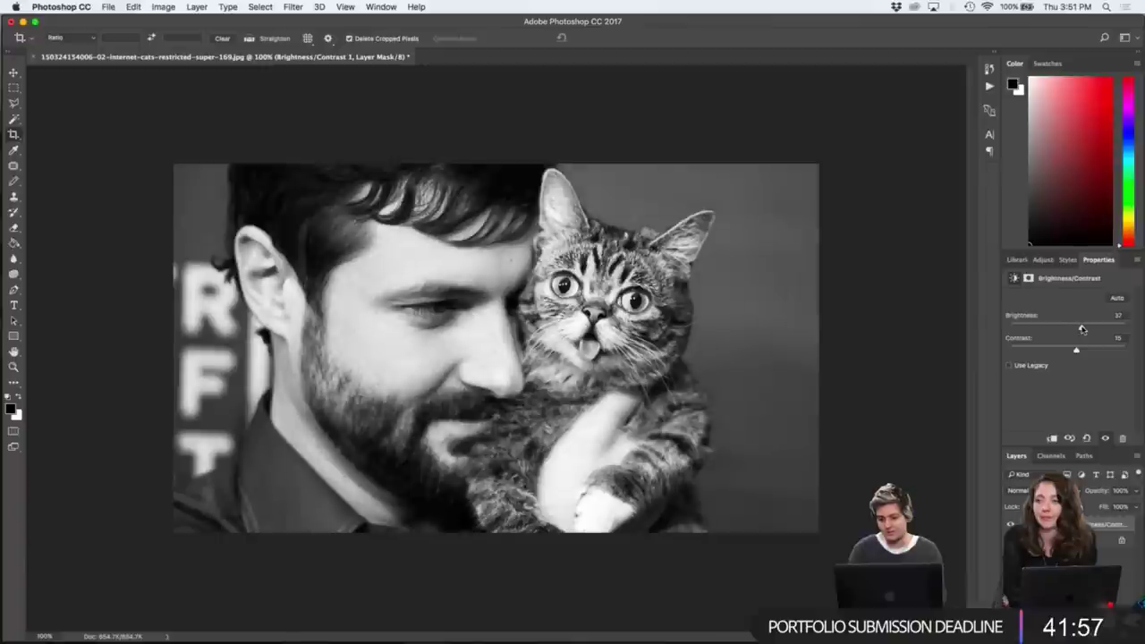
key("super+z")
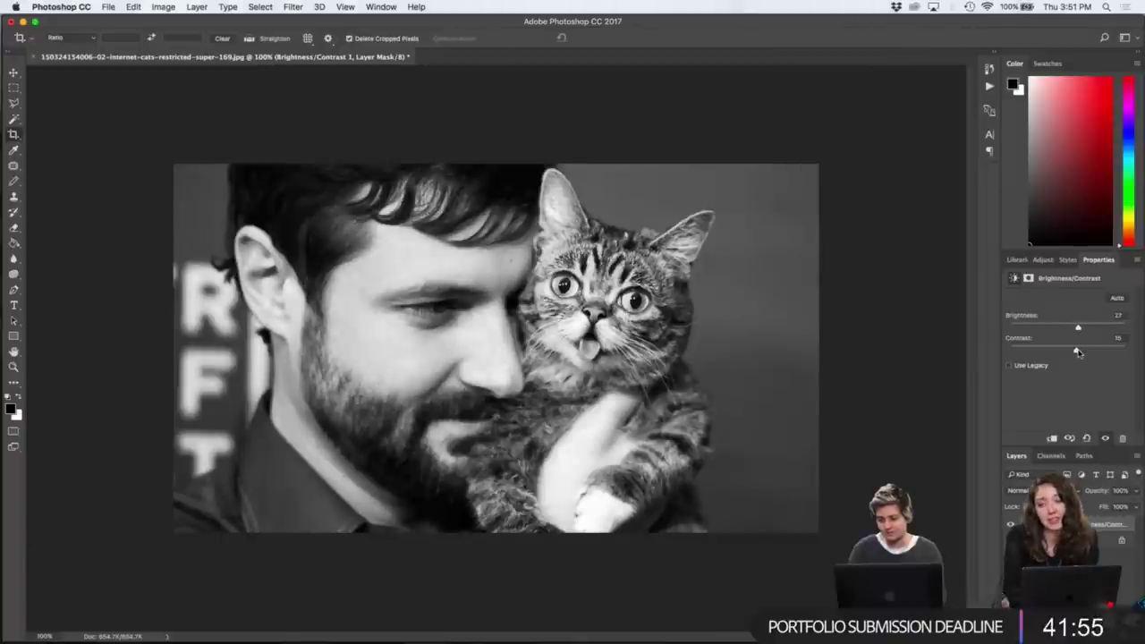
left_click_drag(1077, 352, 1080, 351)
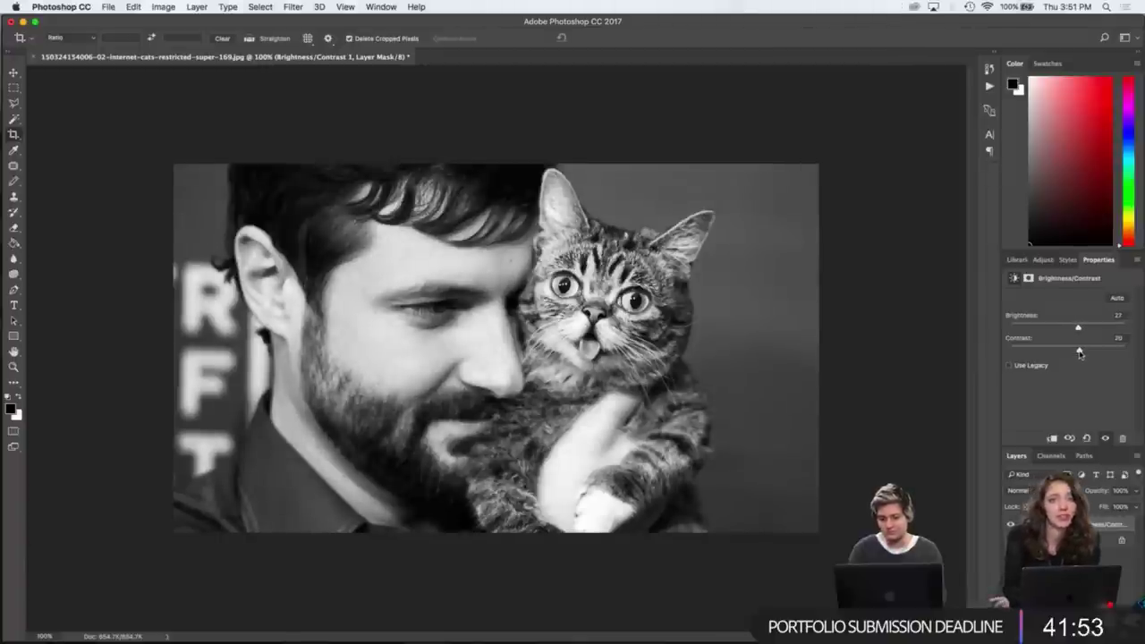
left_click(294, 6)
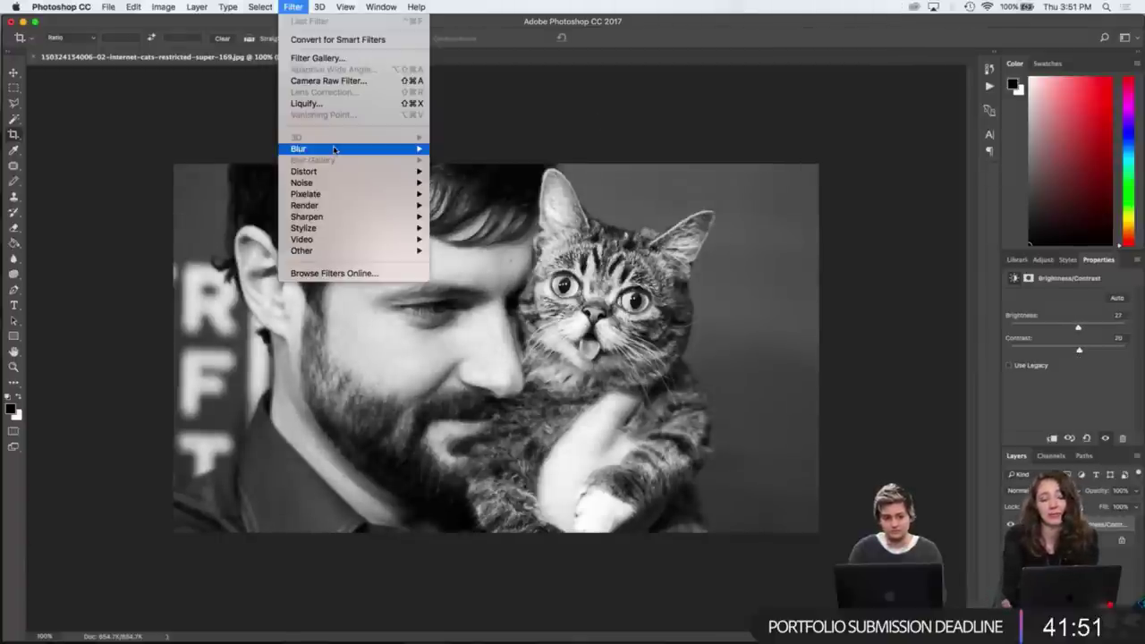
mouse_move(371, 183)
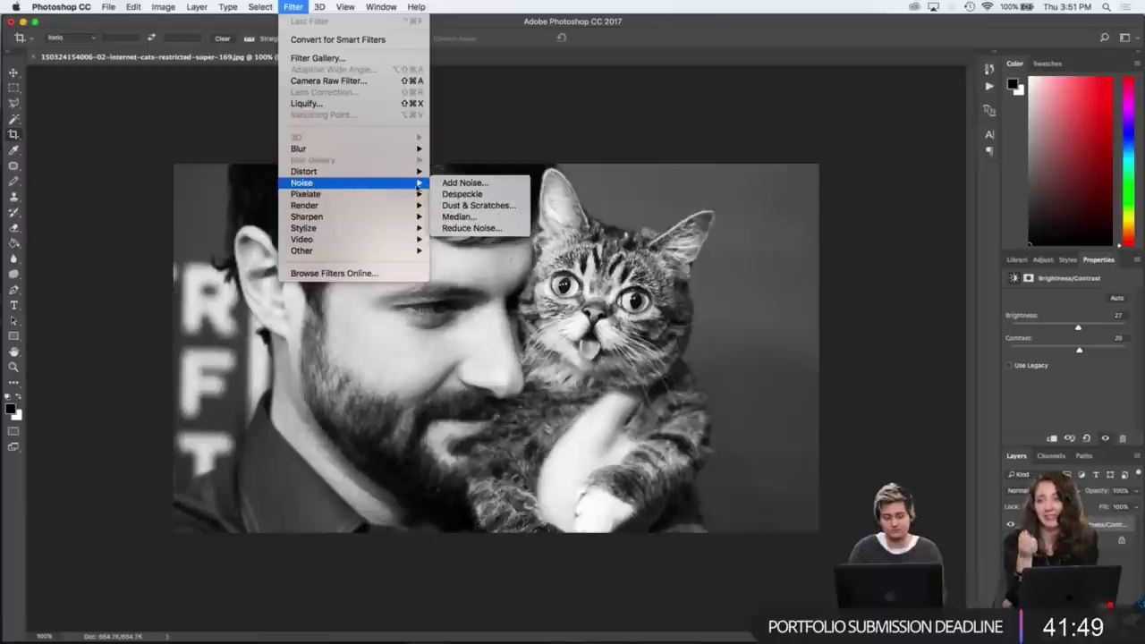
left_click(463, 183)
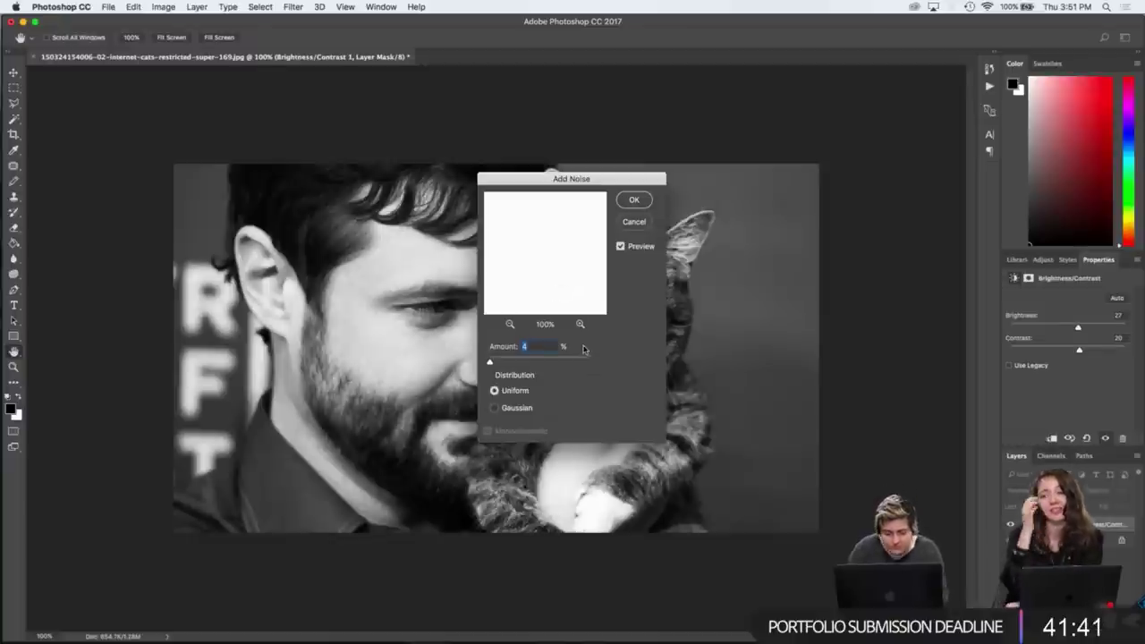
key("Escape")
key("c")
key("alt+bracketleft")
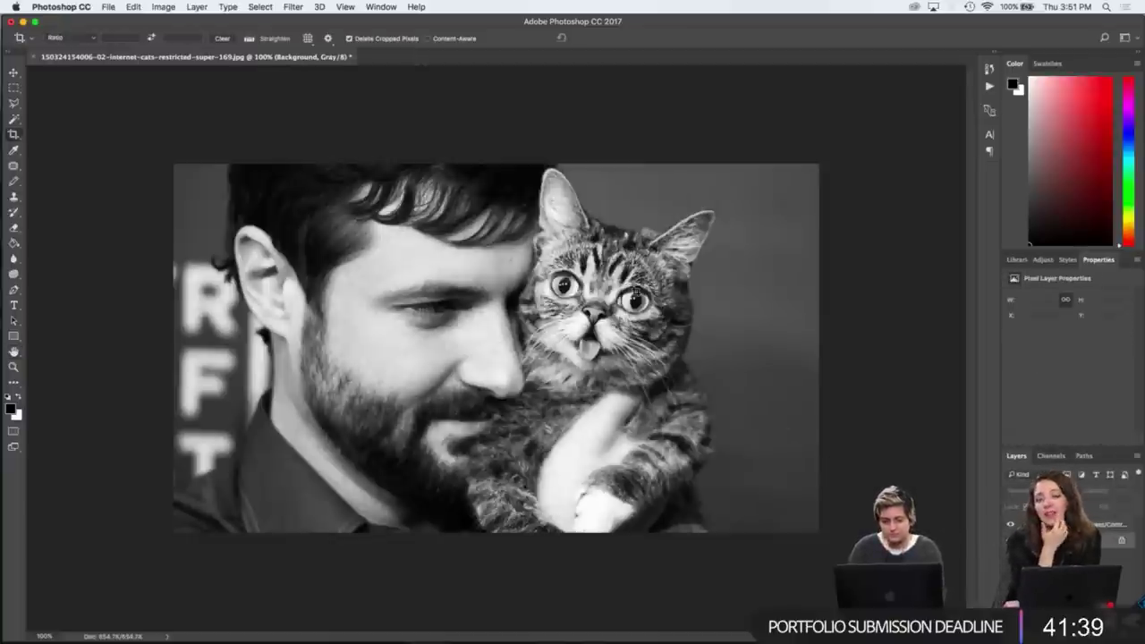
left_click(292, 6)
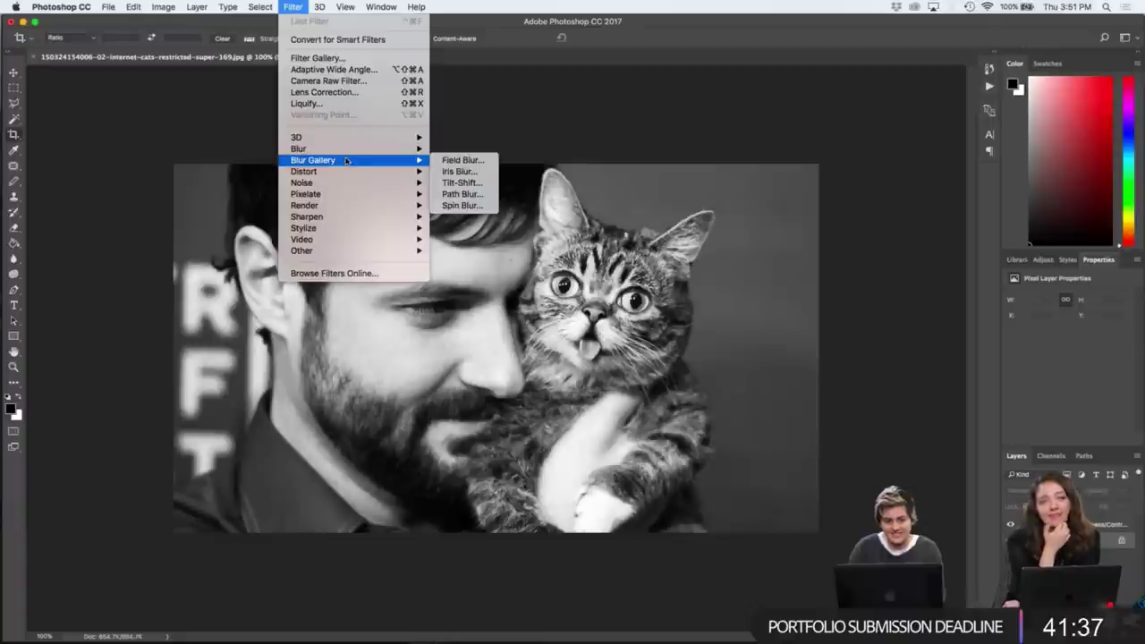
mouse_move(394, 183)
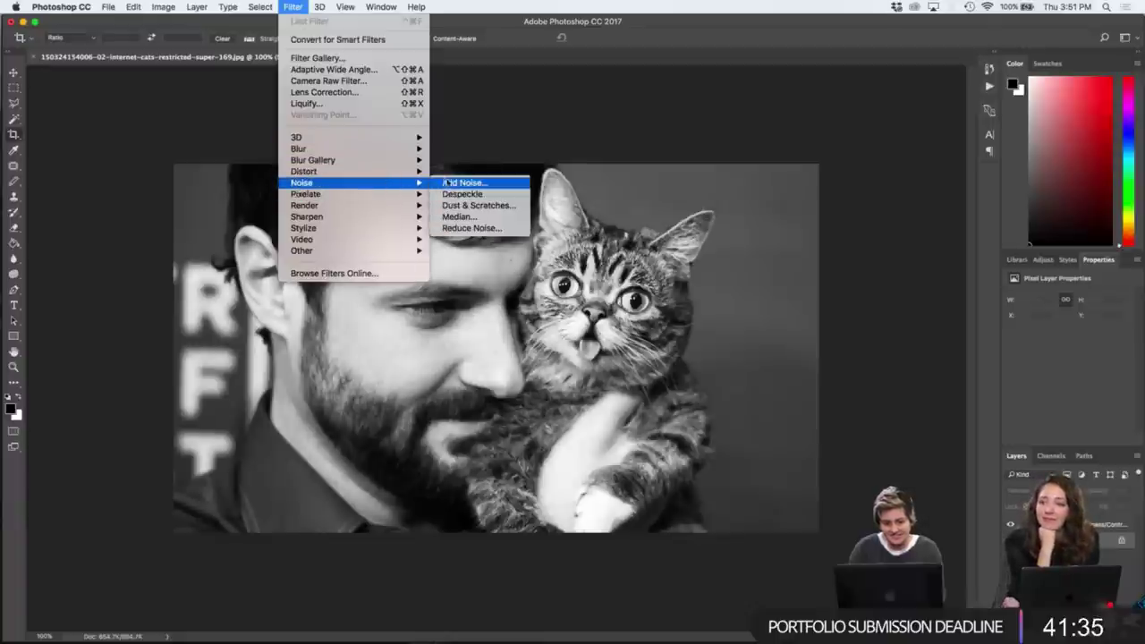
left_click(466, 183)
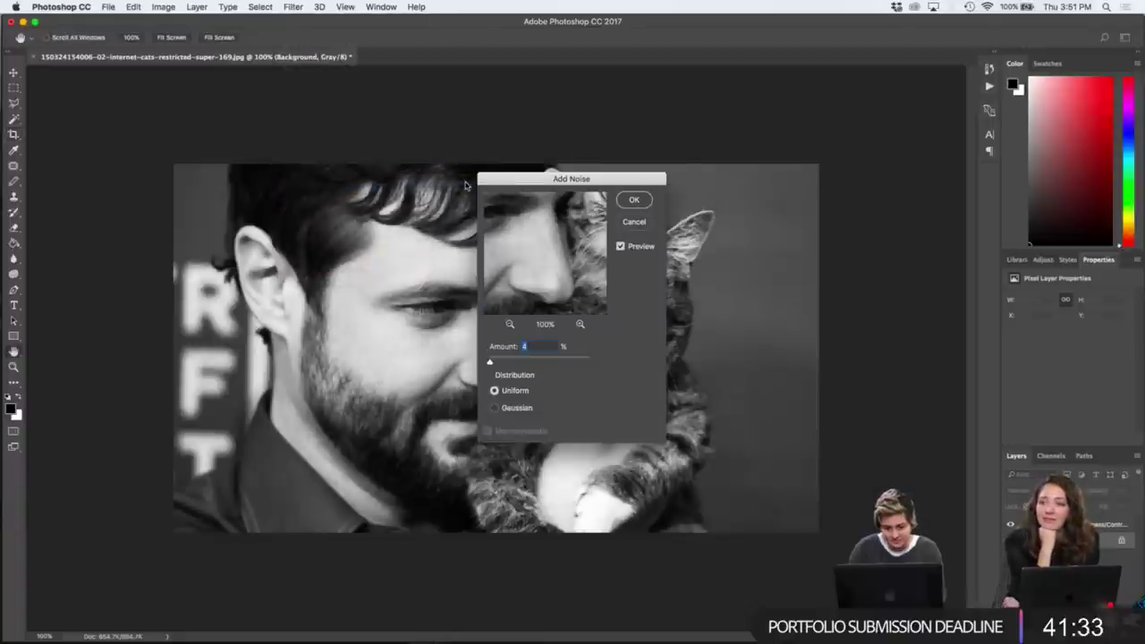
key("Return")
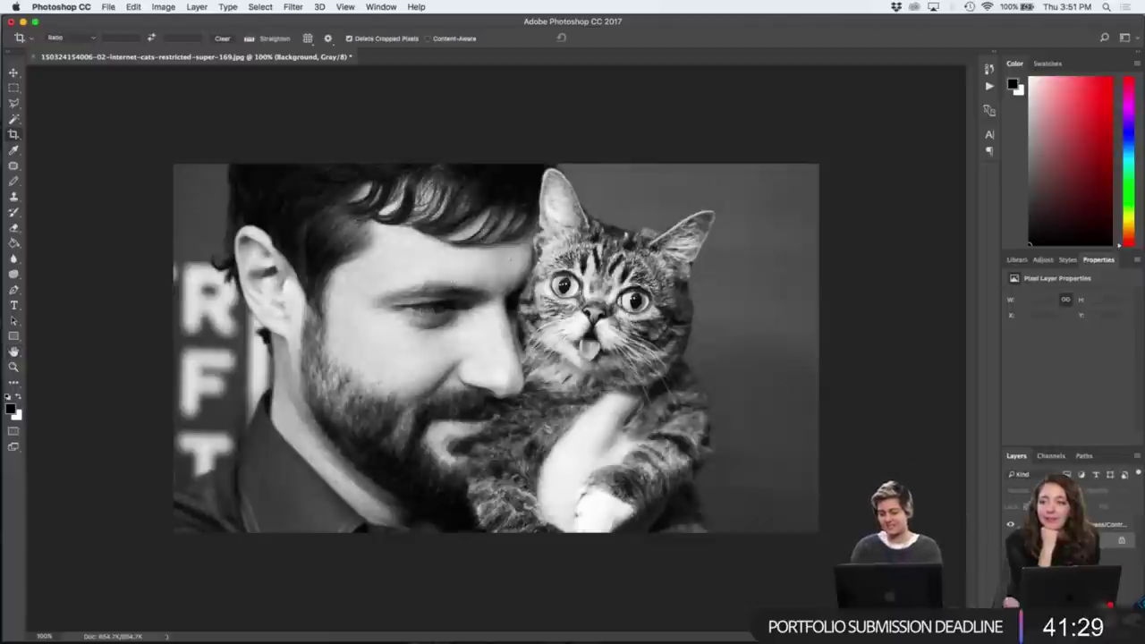
left_click(1069, 525)
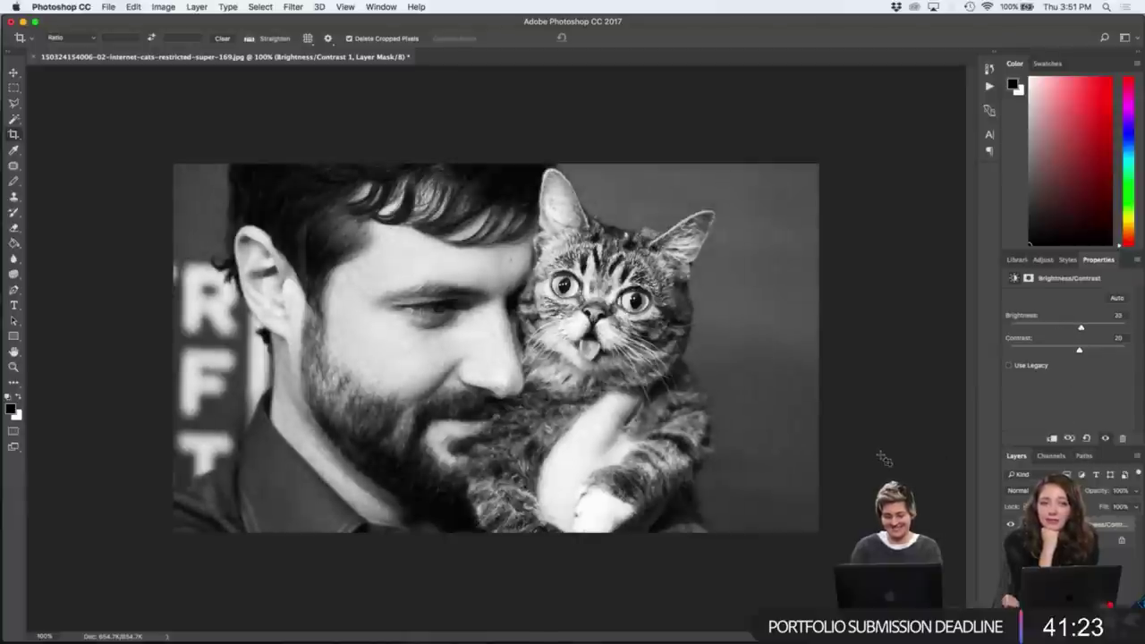
- Save the edited photo as sa.psd with Maximize Compatibility, then return to InDesign
key("super+shift+s")
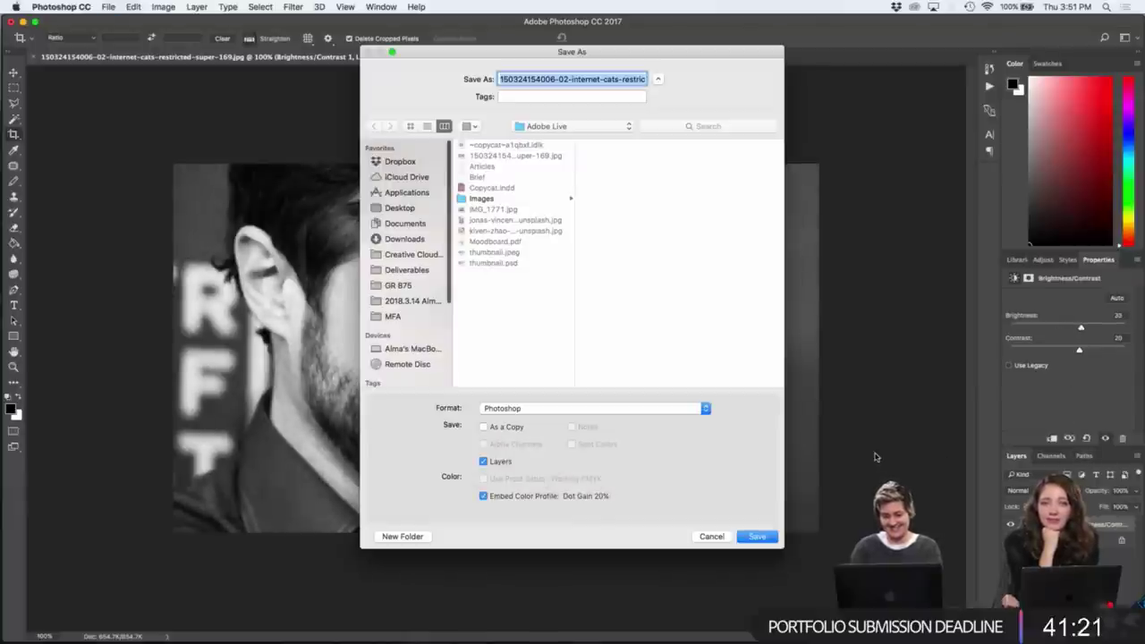
type("sa.psd")
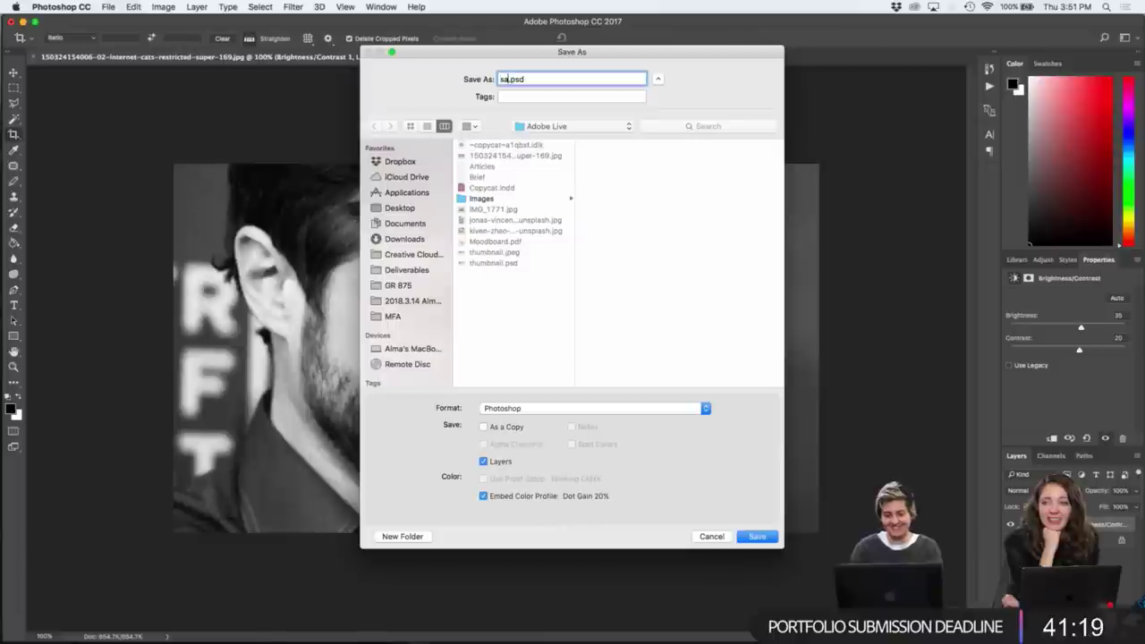
key("Return")
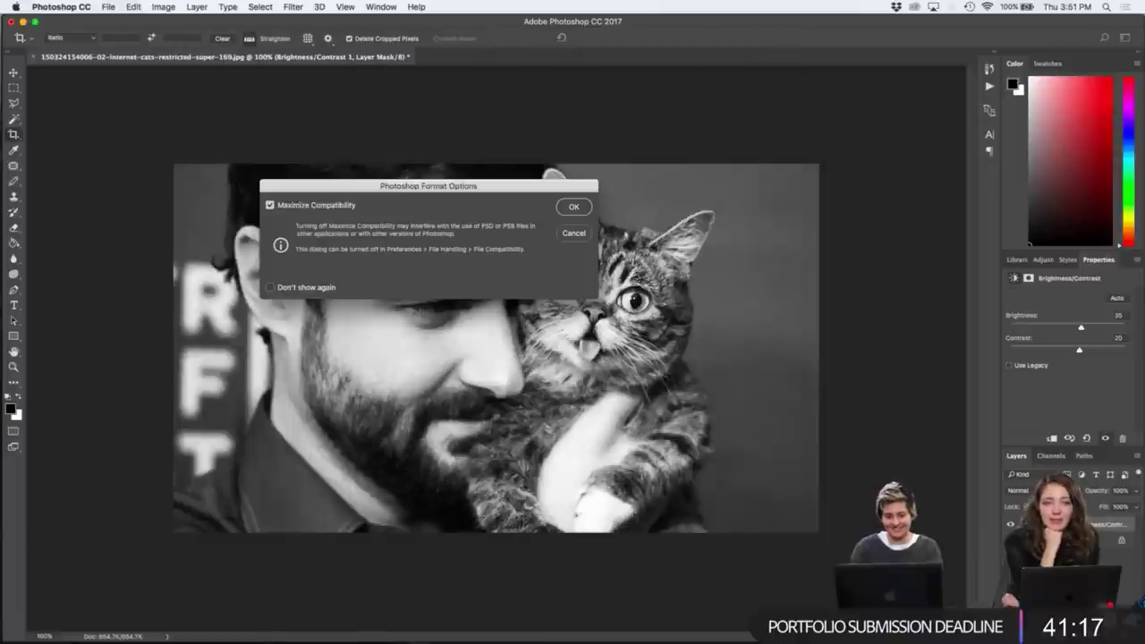
key("Return")
mouse_move(603, 639)
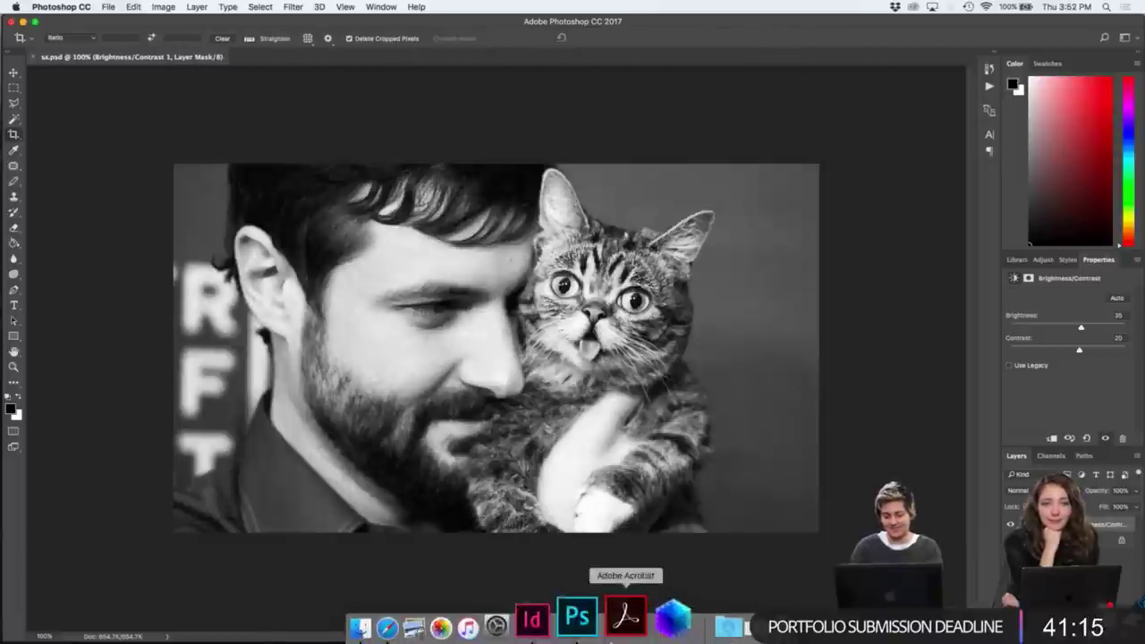
left_click(542, 617)
- Place sa.psd into both the top and lower image frames, then deselect all
key("super+d")
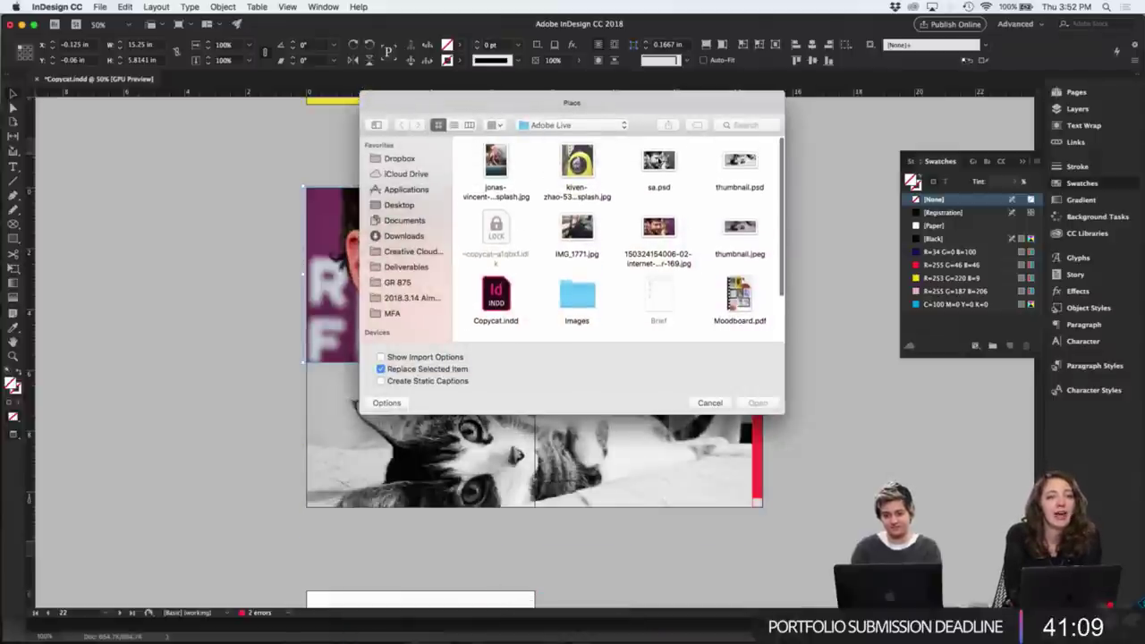
double_click(658, 162)
left_click(673, 438)
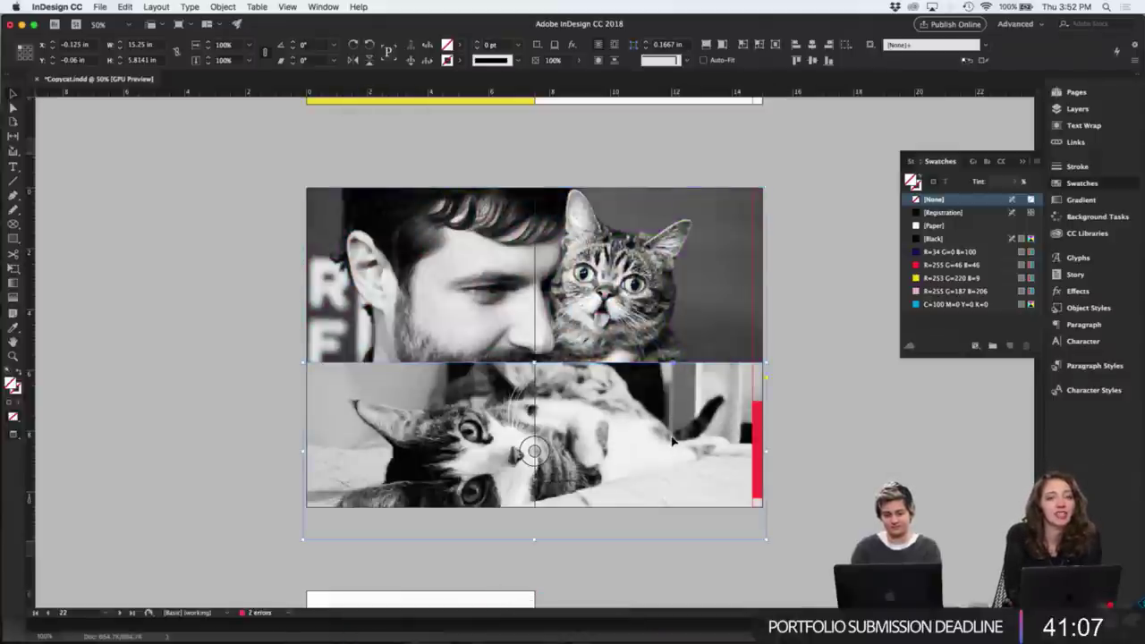
key("super+d")
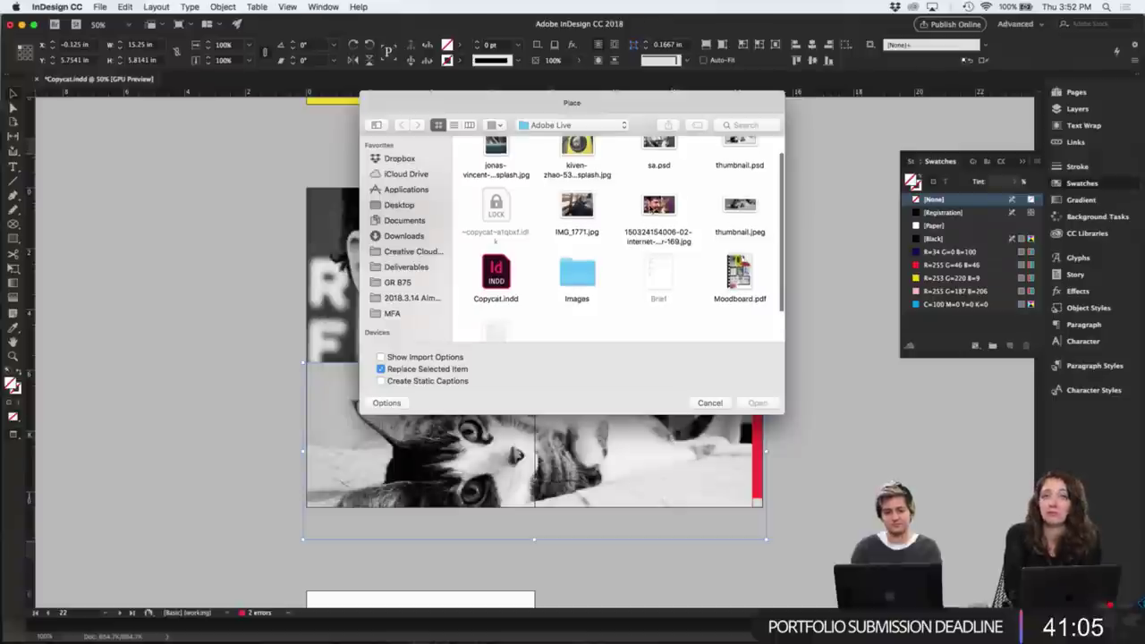
double_click(657, 164)
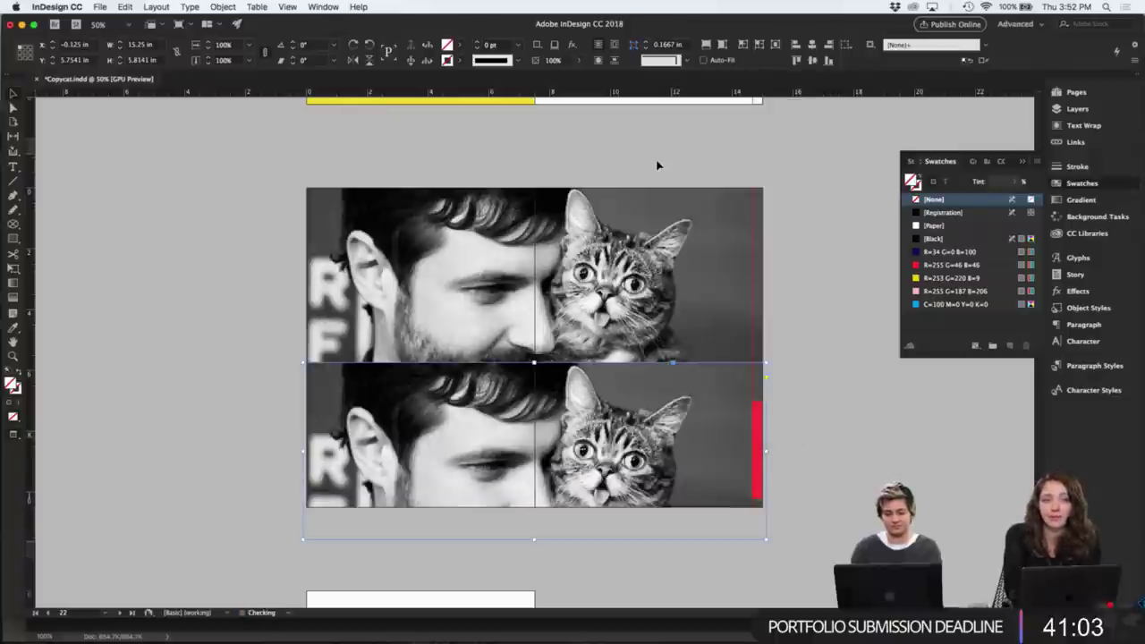
left_click(815, 367)
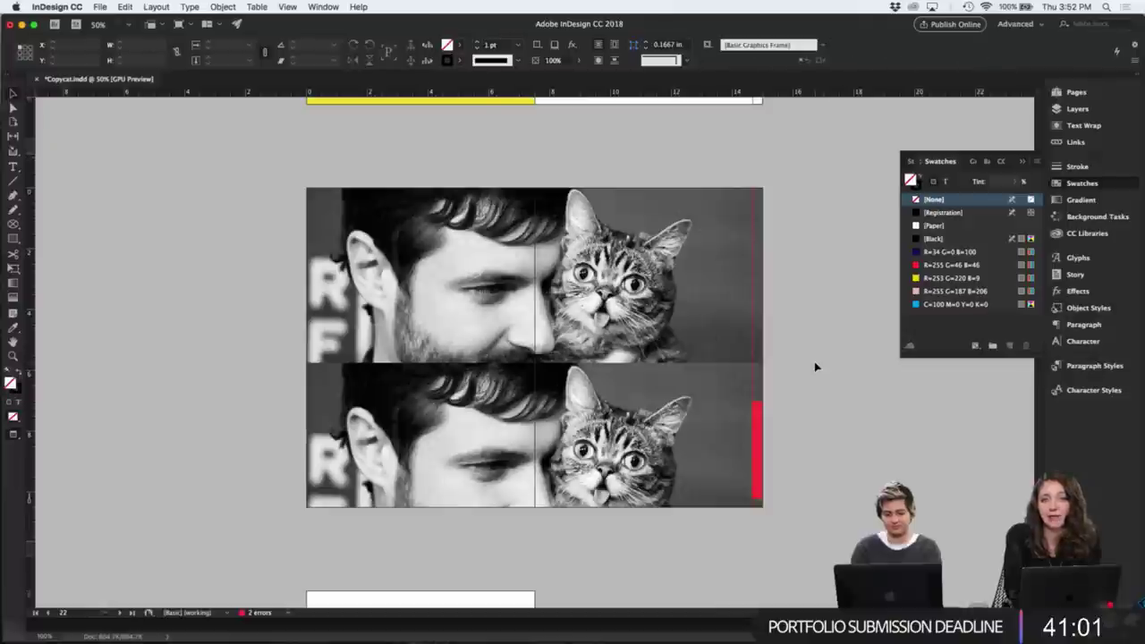
left_click(705, 455)
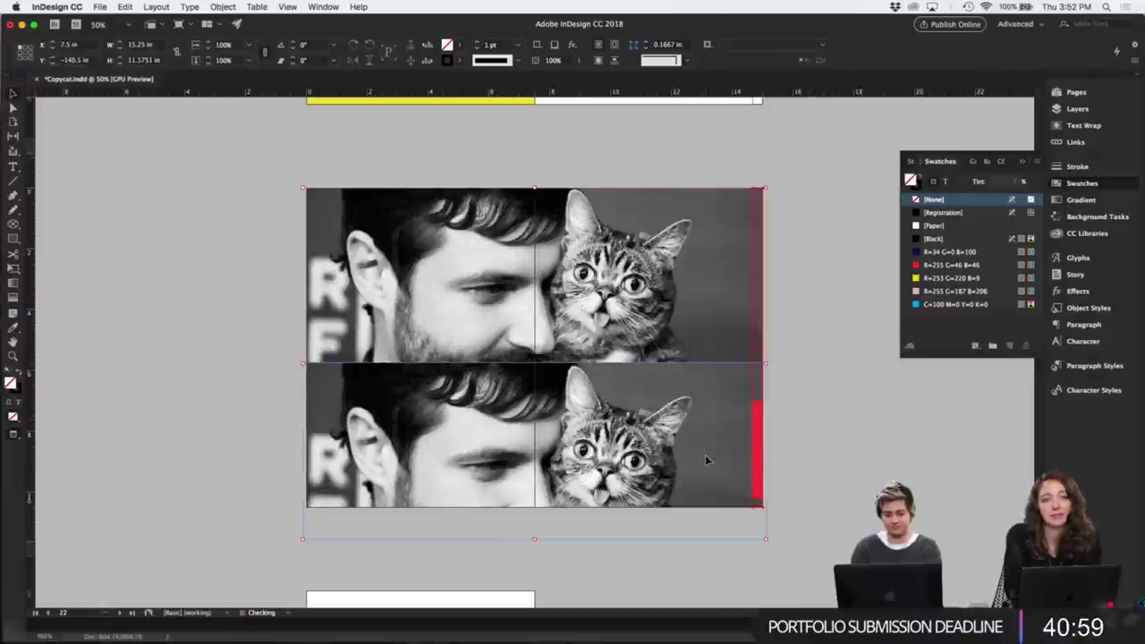
key("super+shift+a")
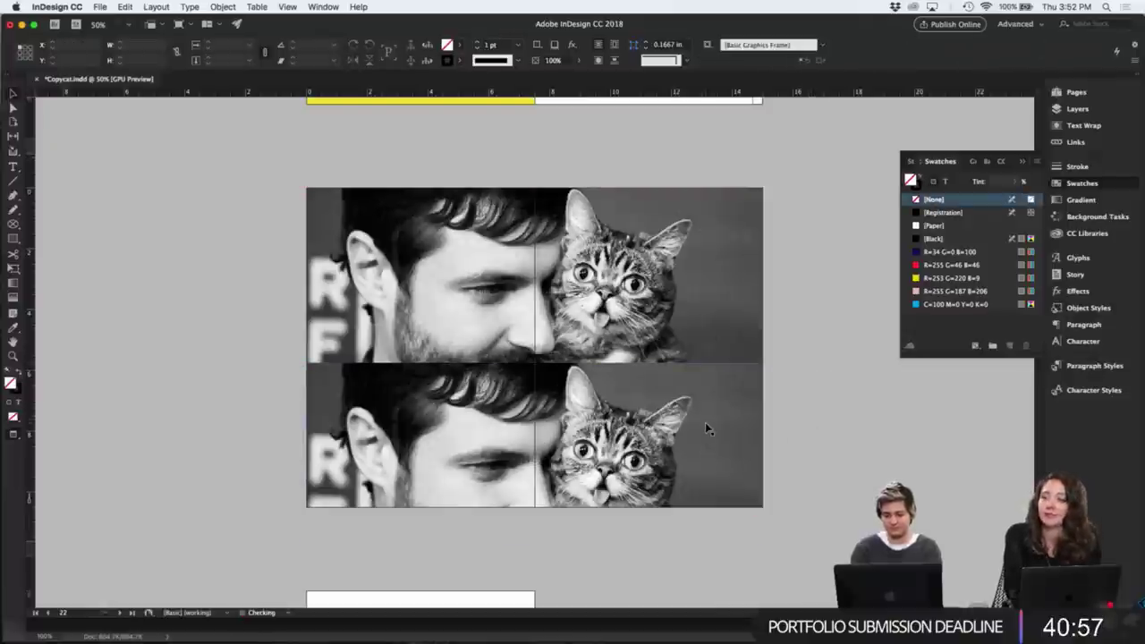
scroll(784, 377, "up", 10)
- Fill the red accent strip on the lying-cat spread with [Black]
scroll(786, 383, "up", 15)
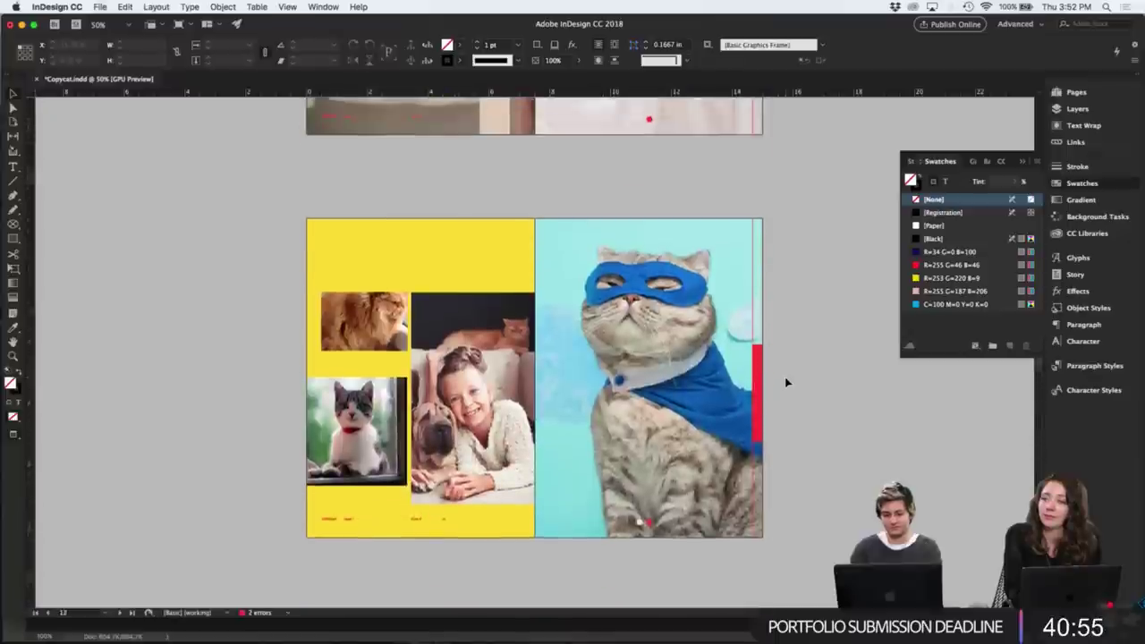
scroll(785, 377, "down", 5)
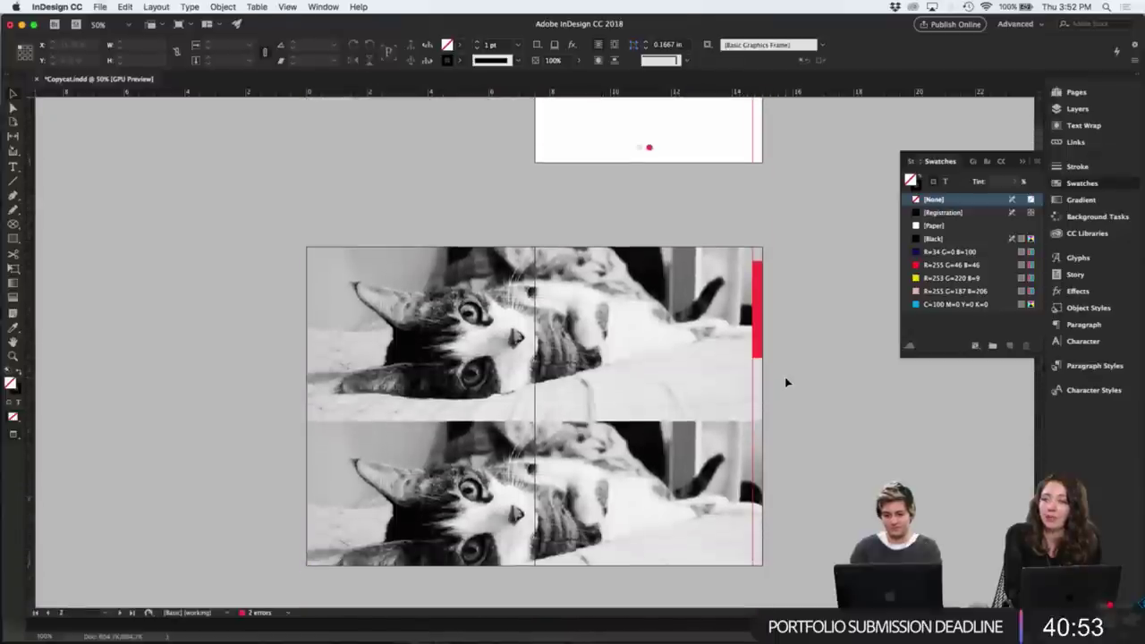
left_click_drag(803, 316, 706, 372)
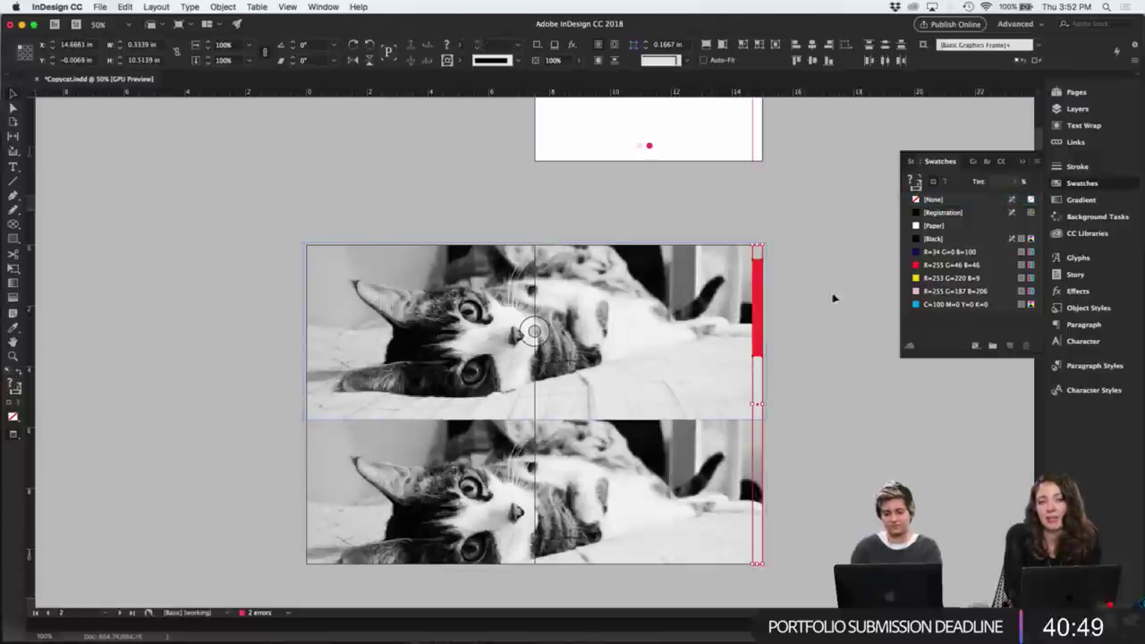
left_click(756, 313)
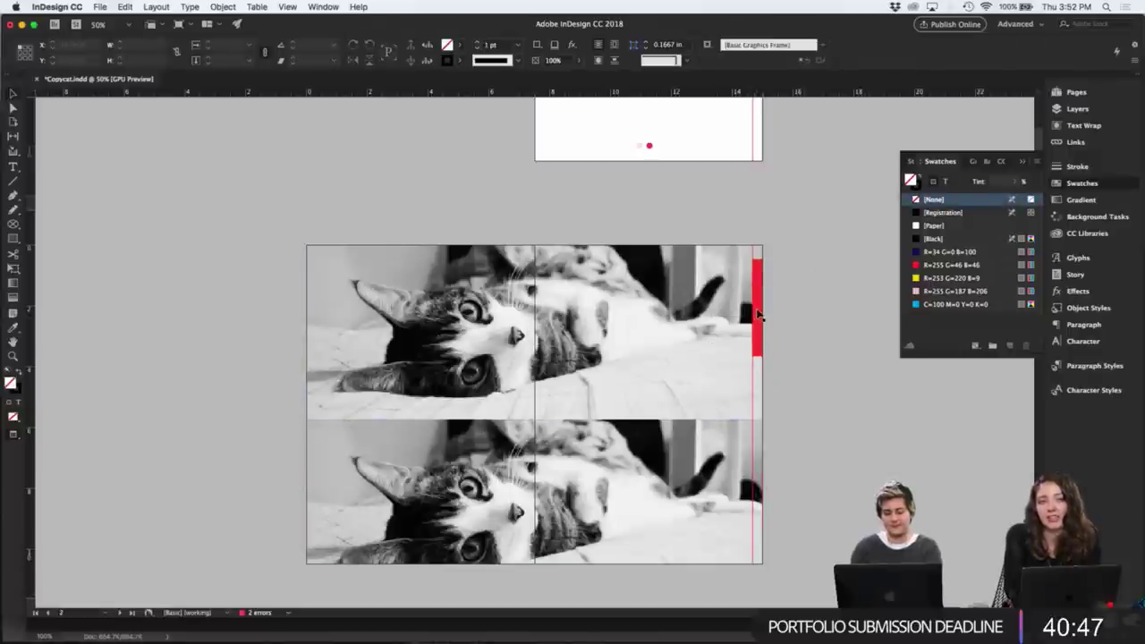
left_click(756, 313)
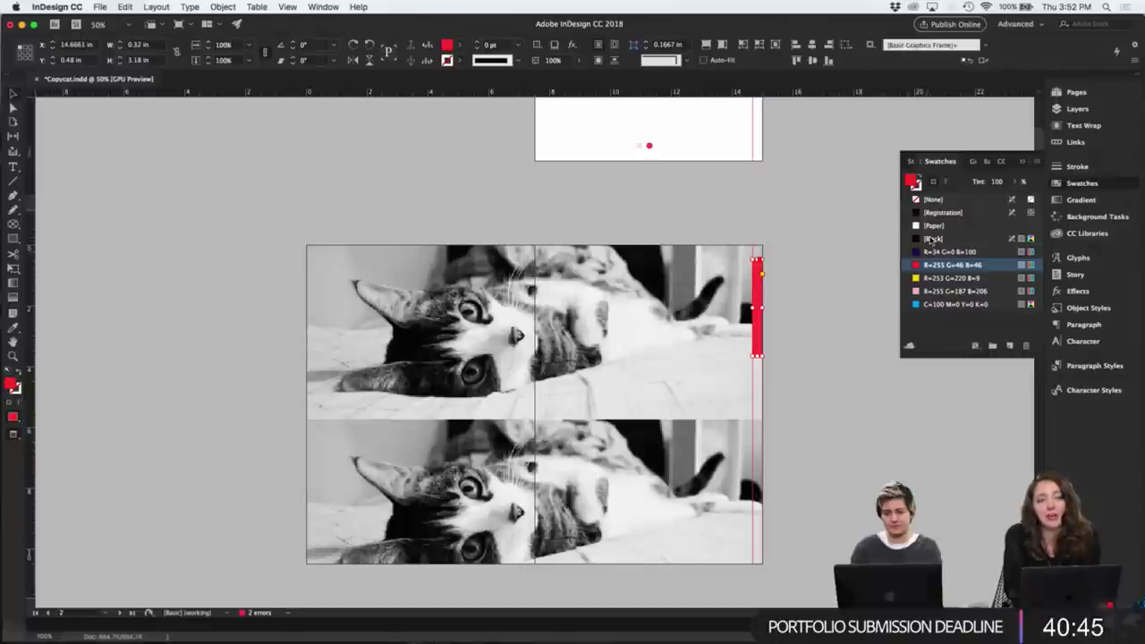
left_click(931, 239)
left_click(818, 317)
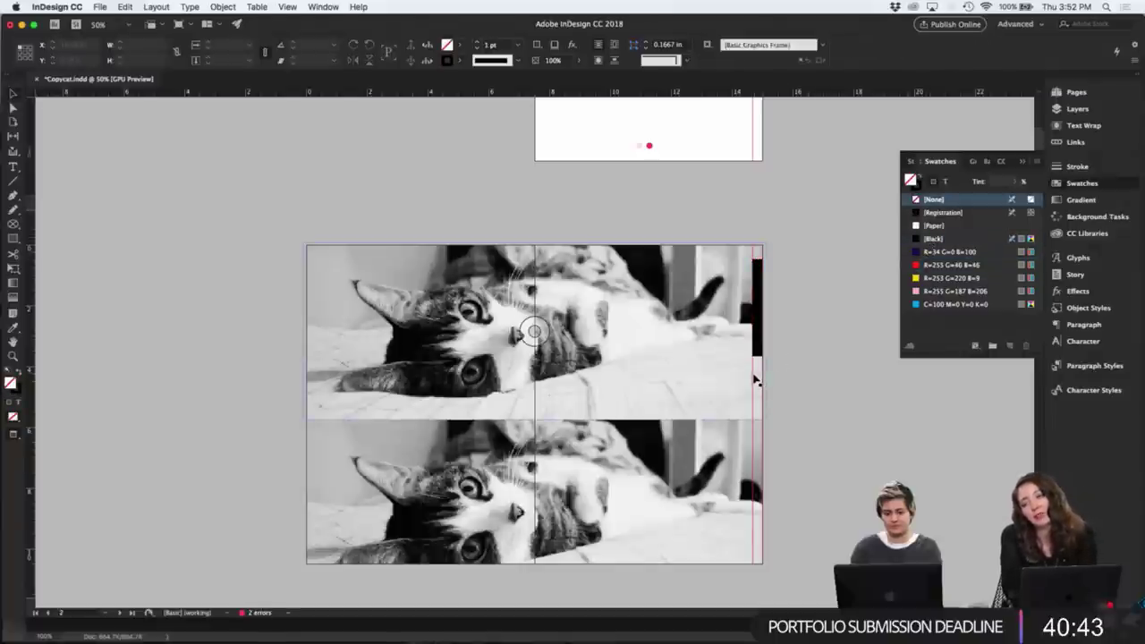
- Apply [Black] to the thin strip along the spread's right edge
left_click(755, 381)
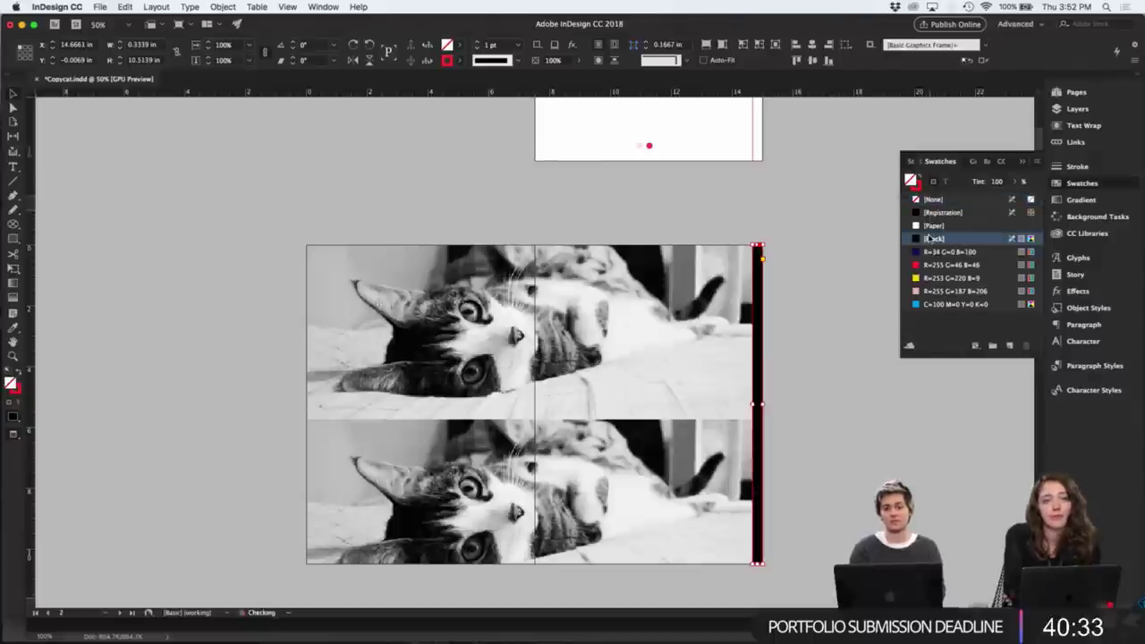
left_click(810, 295)
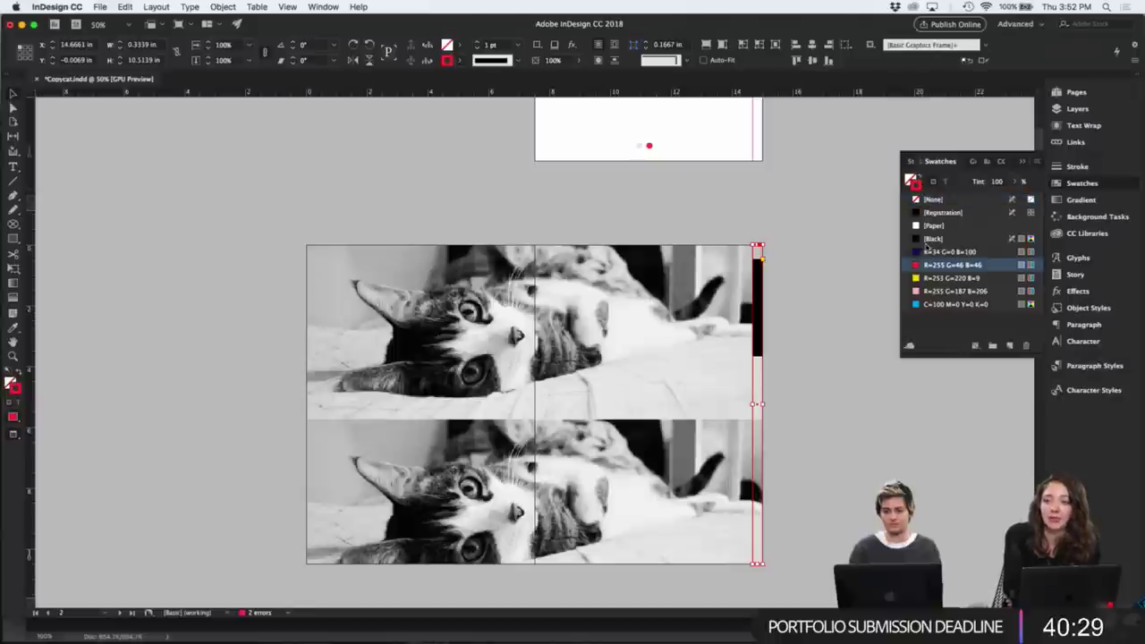
left_click(931, 239)
left_click(830, 320)
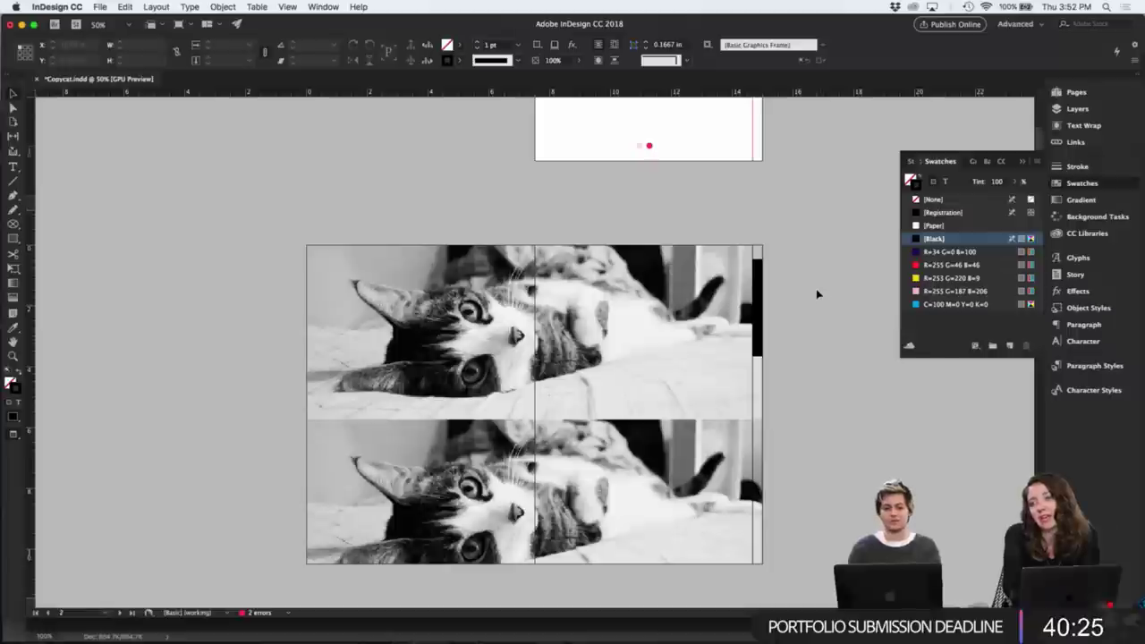
left_click_drag(817, 291, 749, 467)
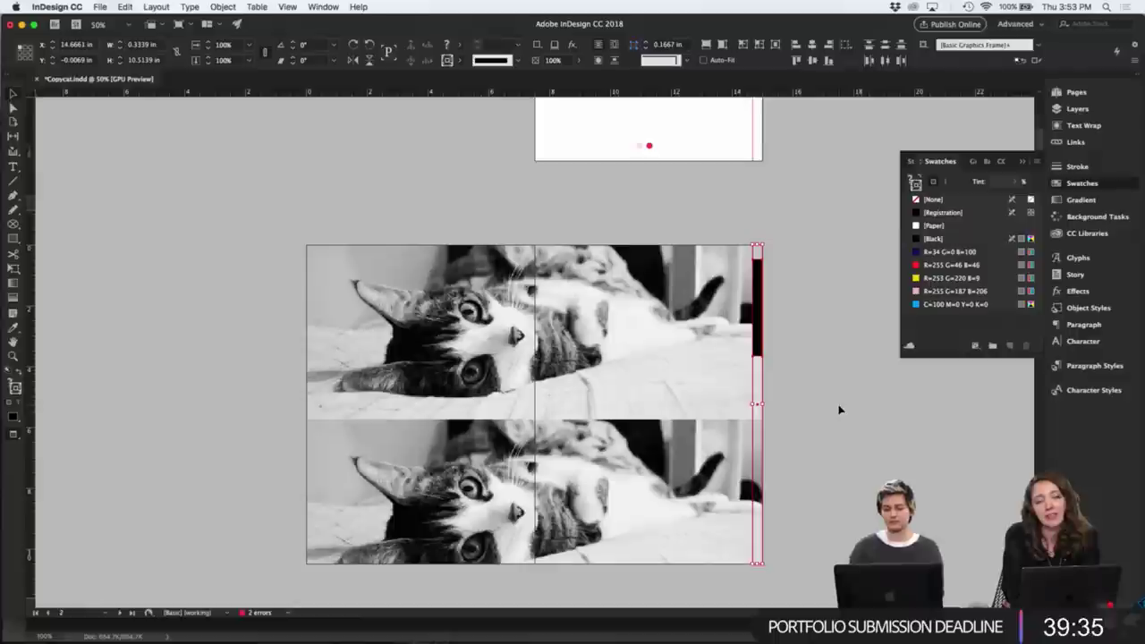
- Move the black bar lower down the right edge of the man-and-cat spread
left_click(839, 410)
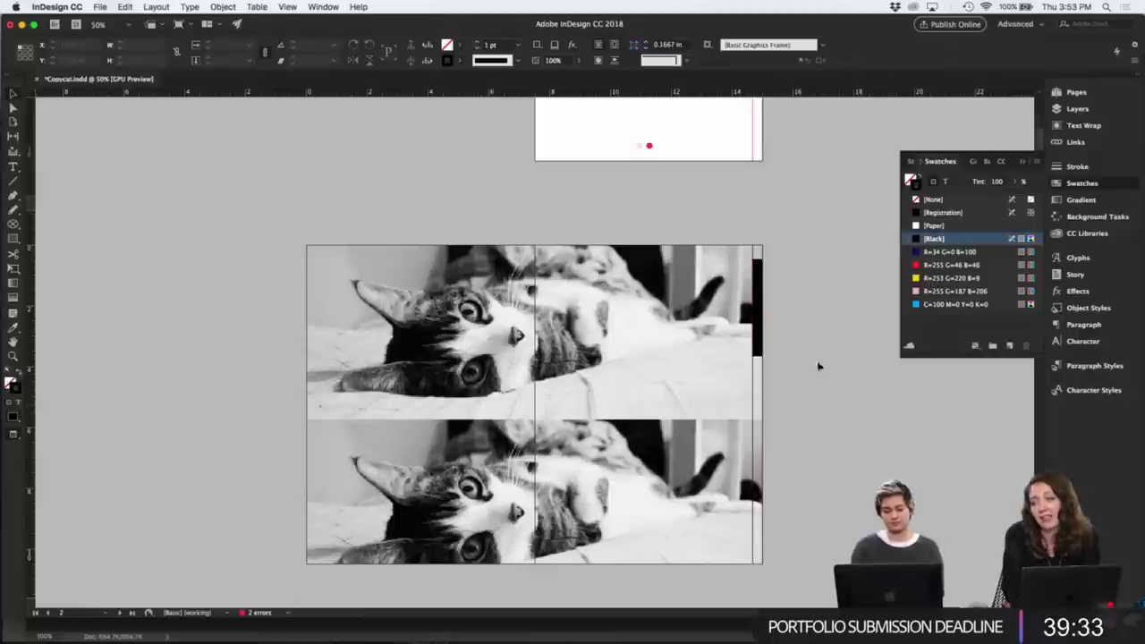
left_click(757, 340)
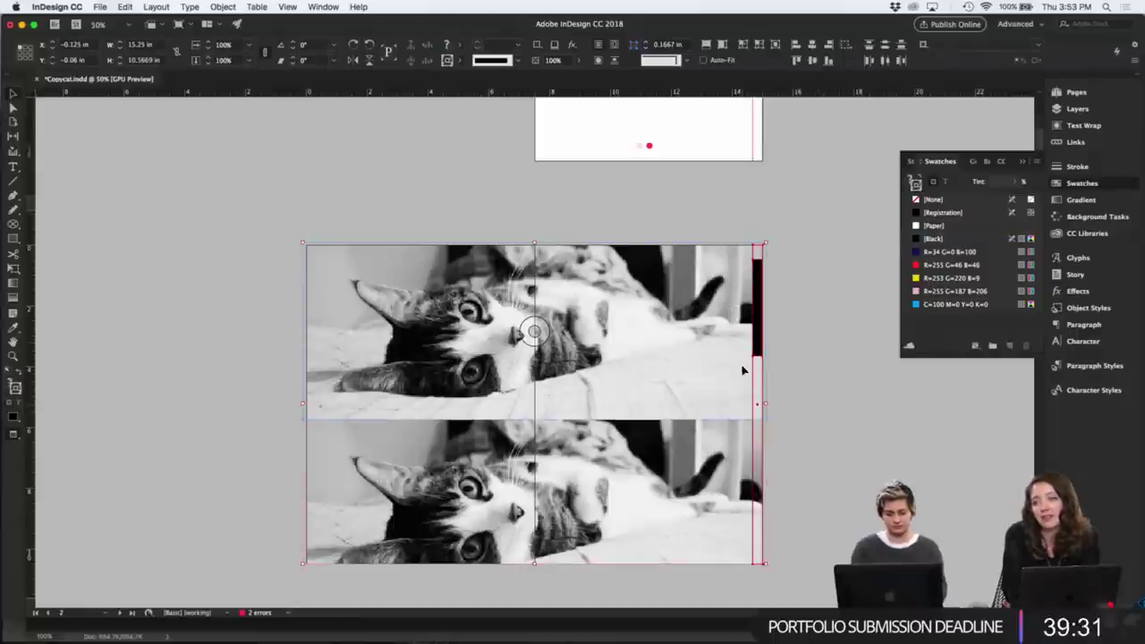
scroll(804, 386, "down", 20)
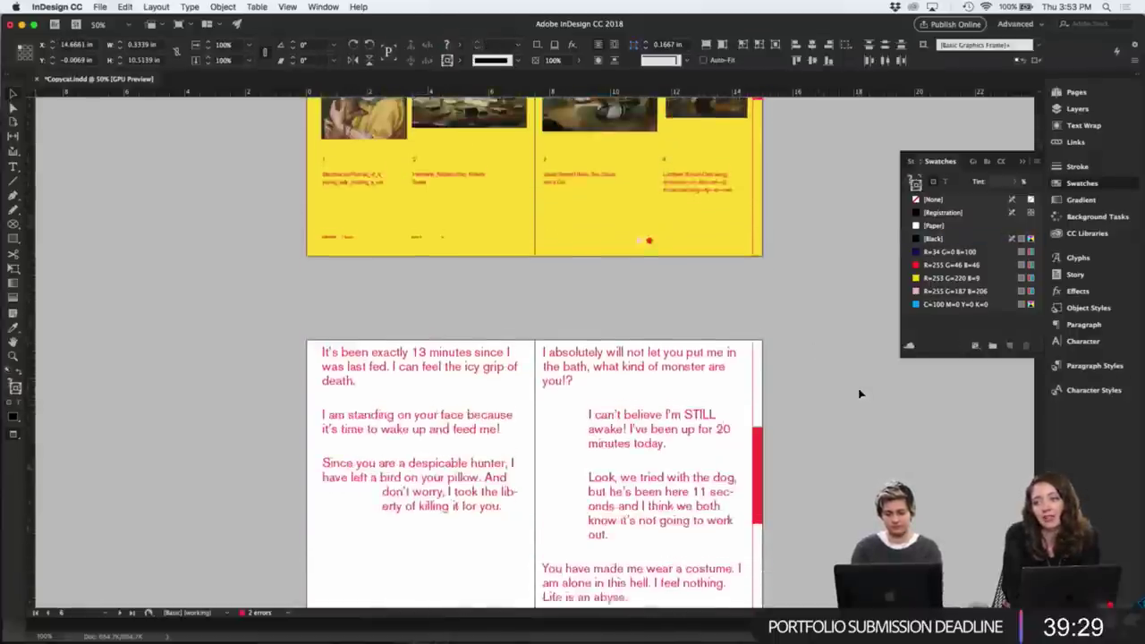
scroll(859, 394, "down", 20)
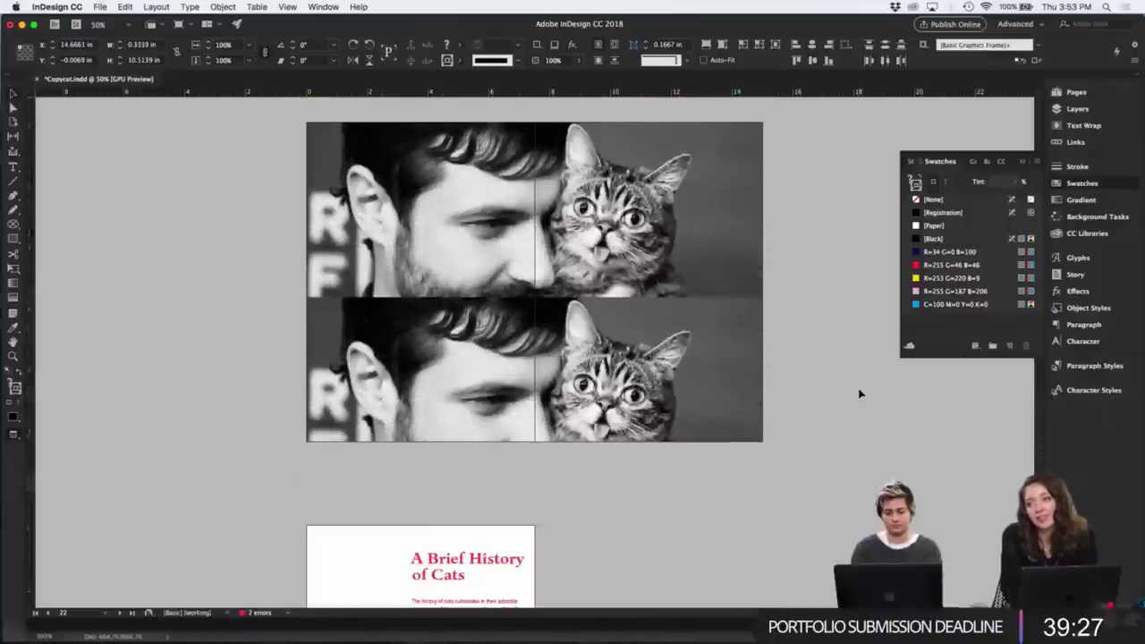
left_click(802, 341)
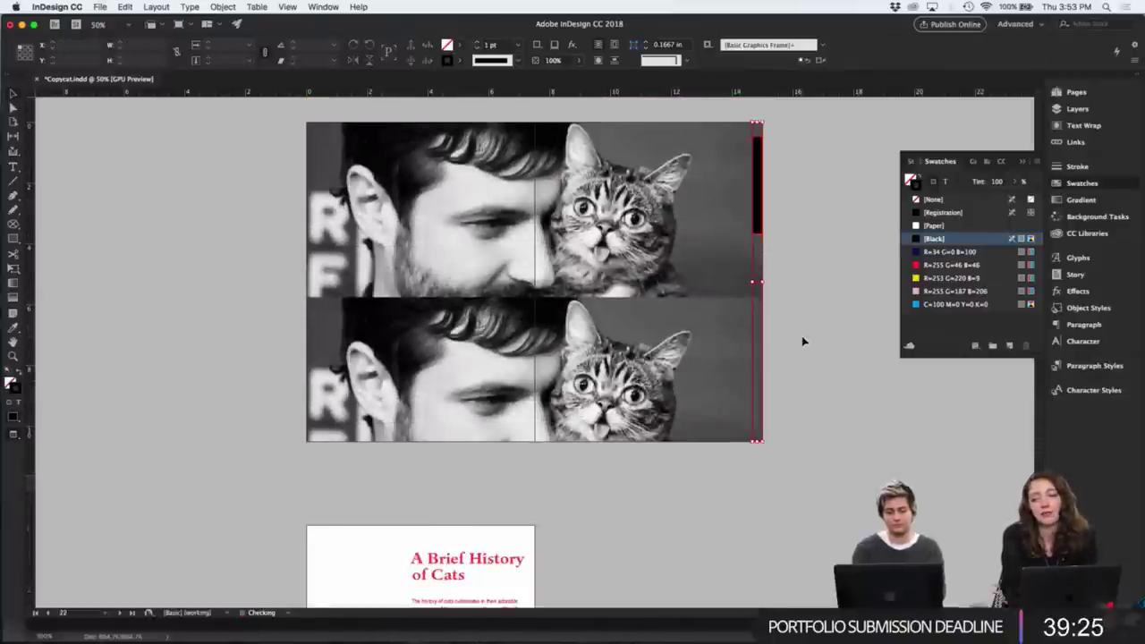
left_click_drag(757, 340, 776, 415)
left_click(793, 404)
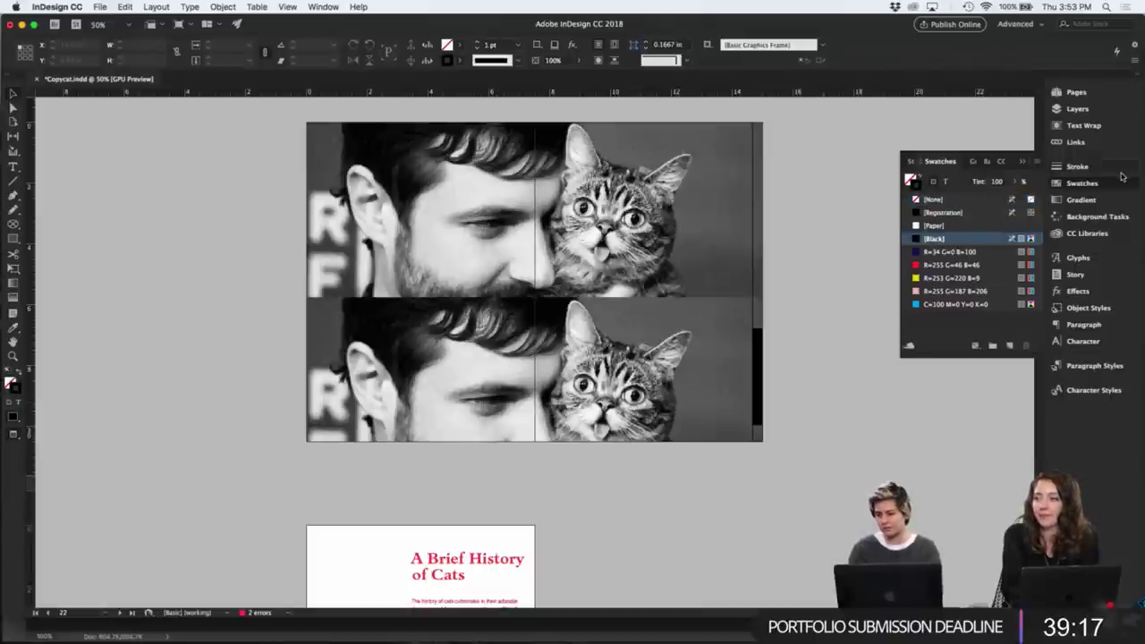
- Show the CC Libraries panel and drag the black bar onto it
left_click(1106, 236)
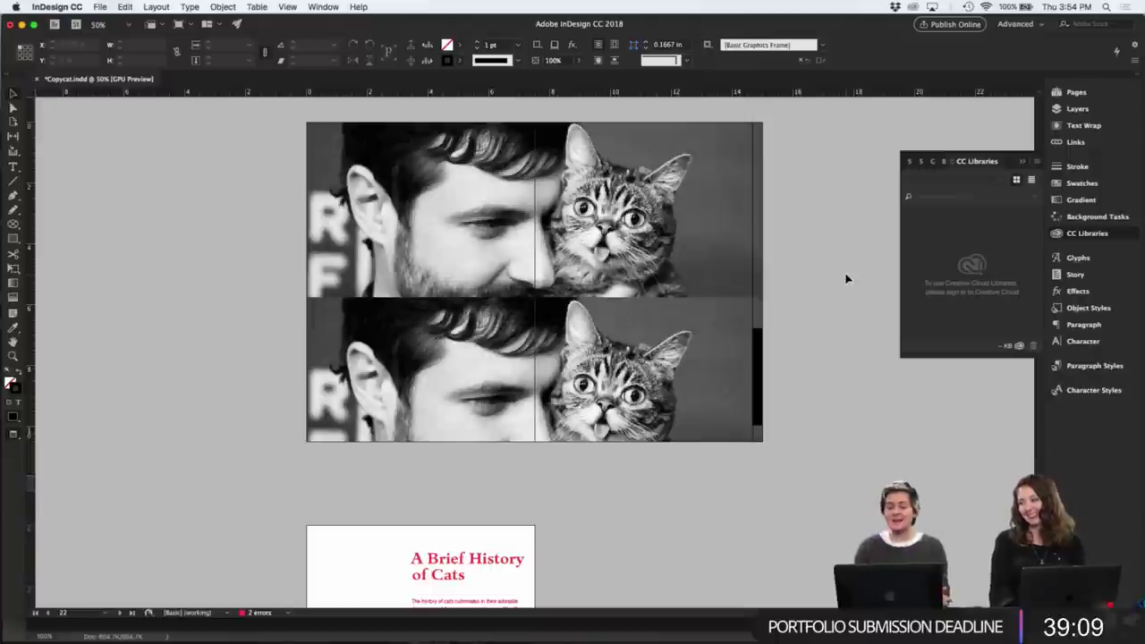
left_click(759, 367)
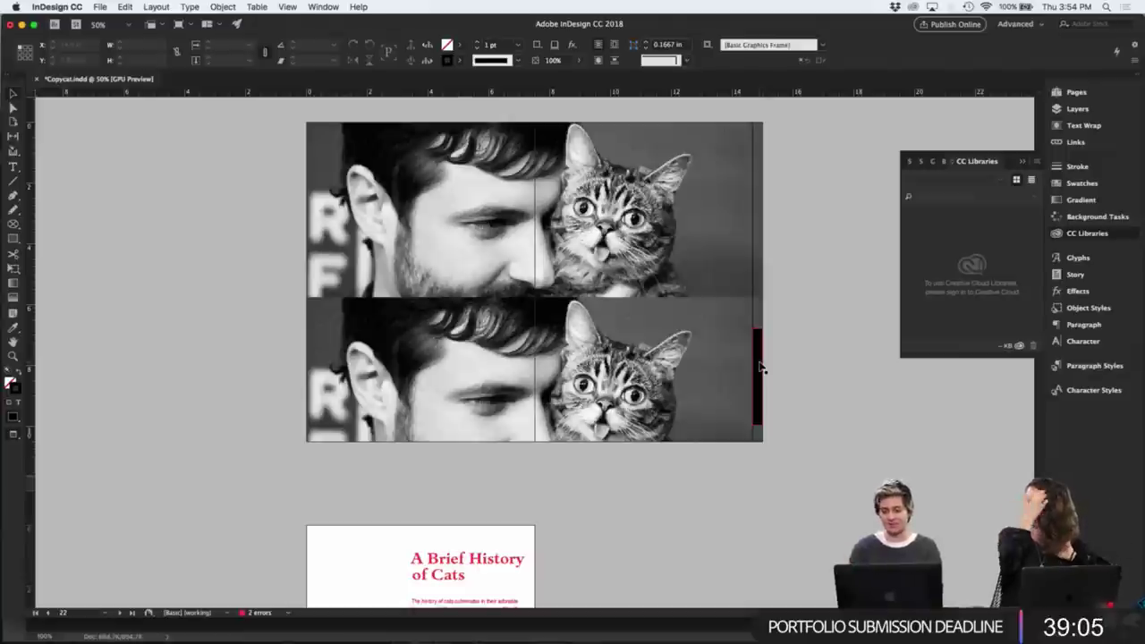
left_click_drag(759, 367, 955, 270)
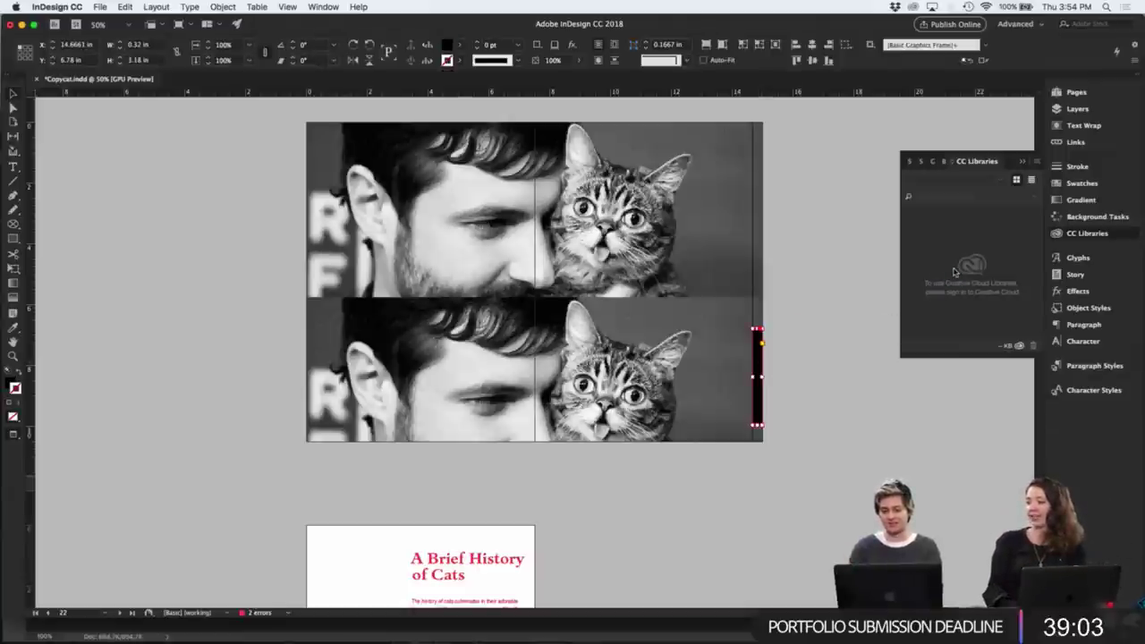
left_click_drag(758, 362, 963, 284)
- On the Puns spread, select the yellow frame behind the photo, then deselect
scroll(836, 311, "up", 3)
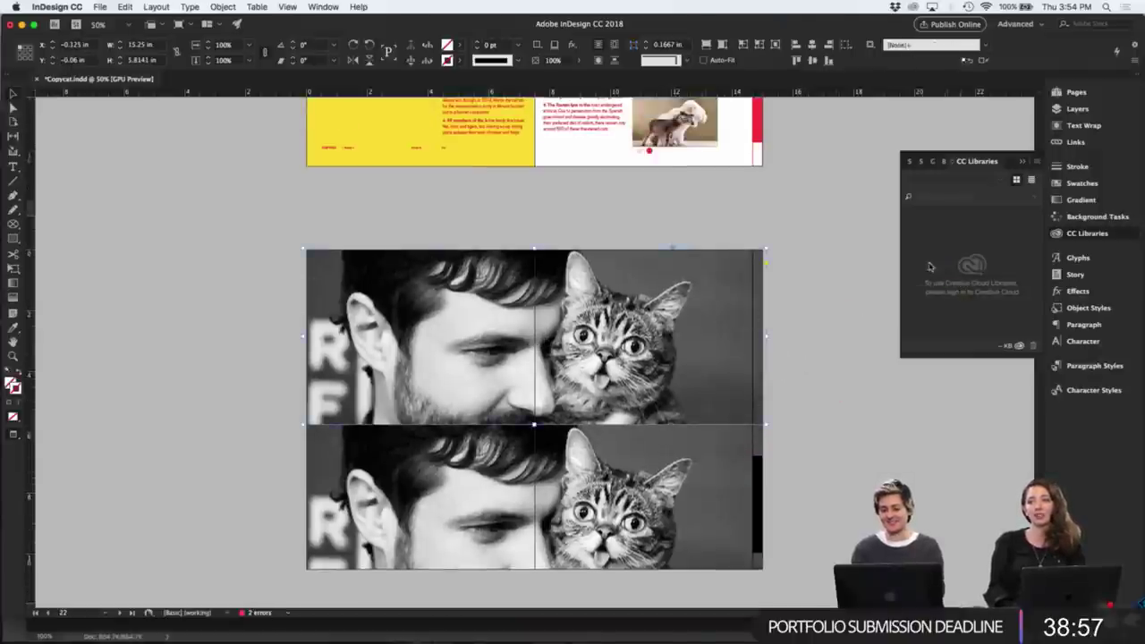
scroll(792, 304, "up", 8)
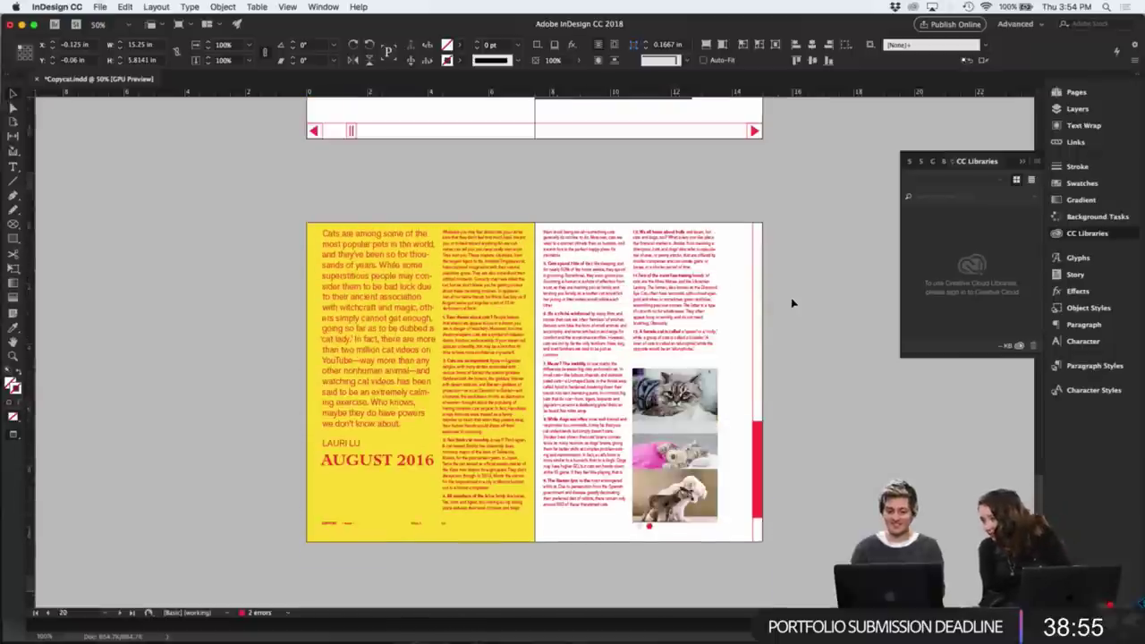
scroll(792, 303, "up", 6)
left_click(728, 277)
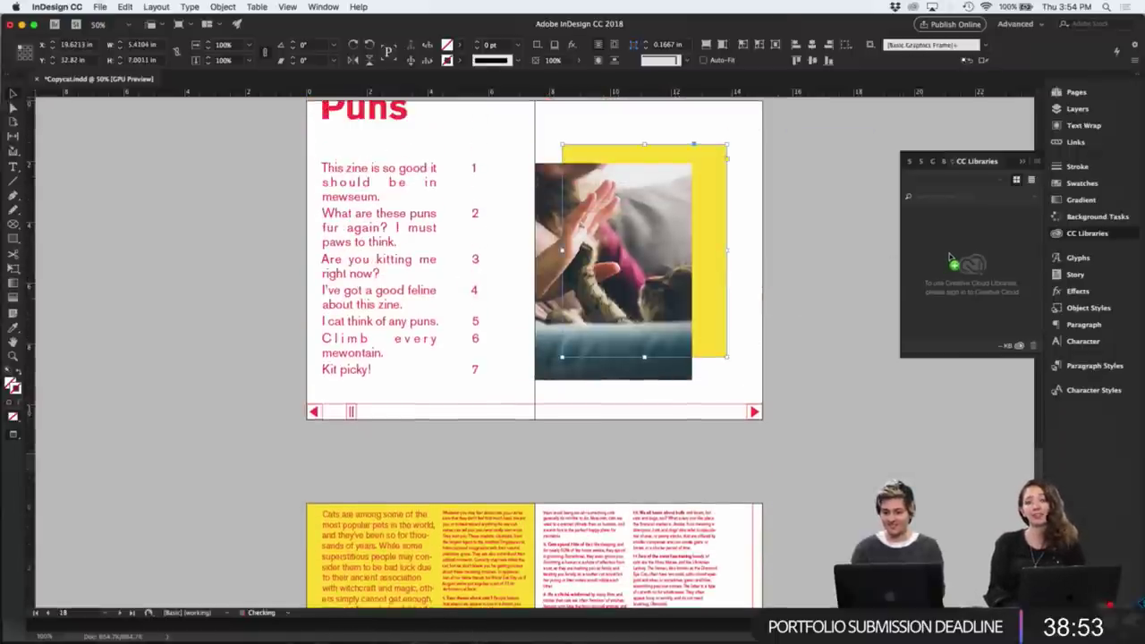
left_click(728, 277)
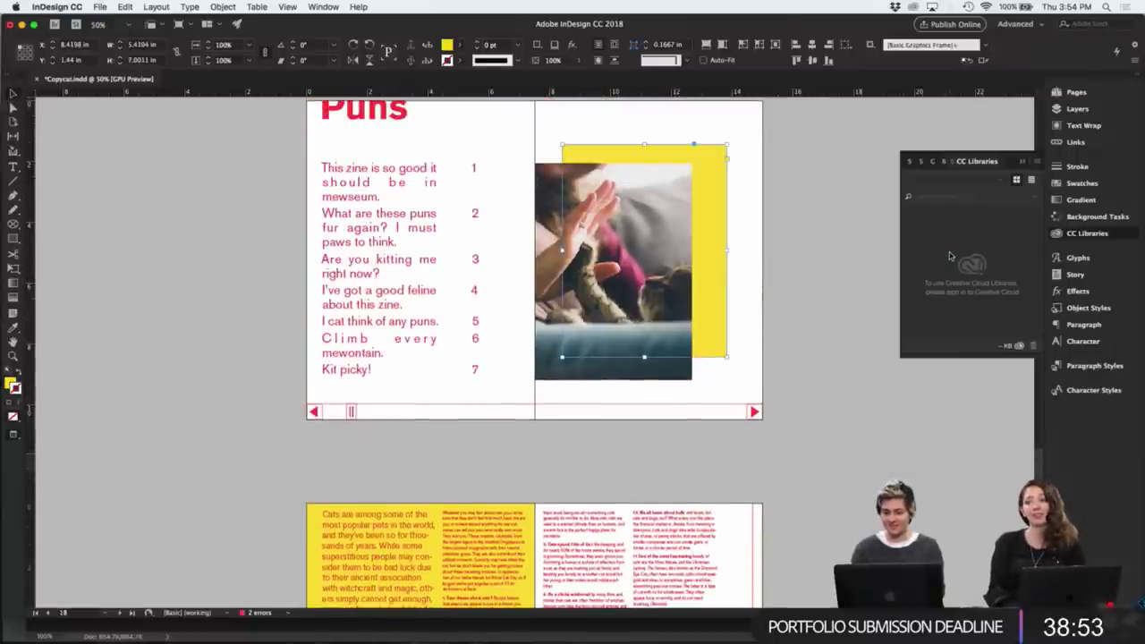
left_click(813, 272)
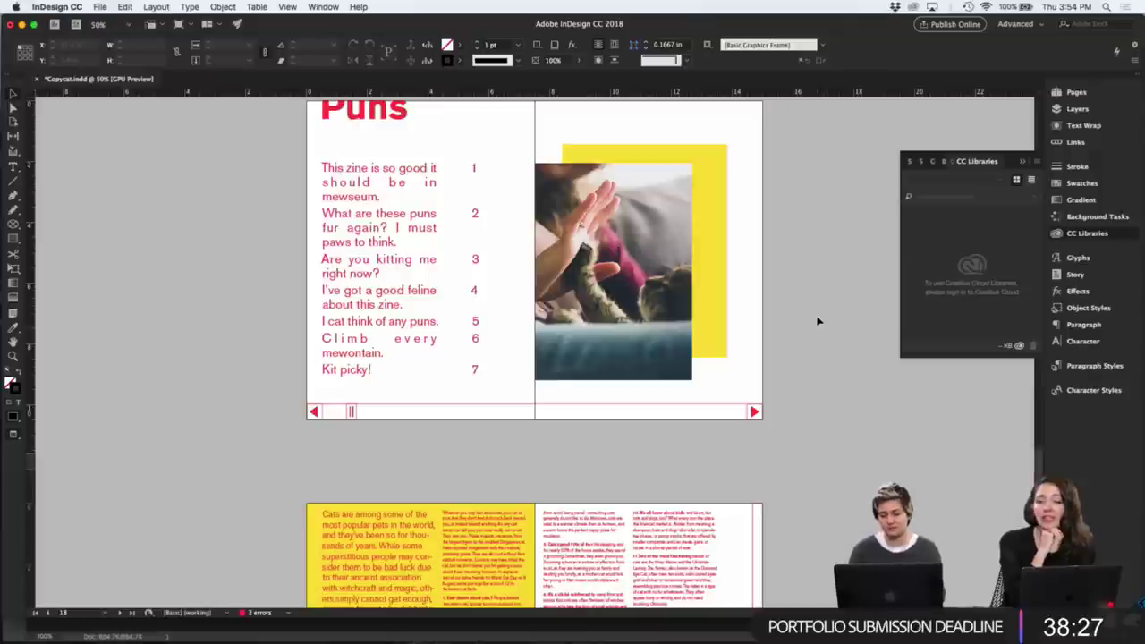
- Scroll down to the 'A Brief History of Cats' page
scroll(817, 321, "down", 3)
scroll(818, 320, "up", 1)
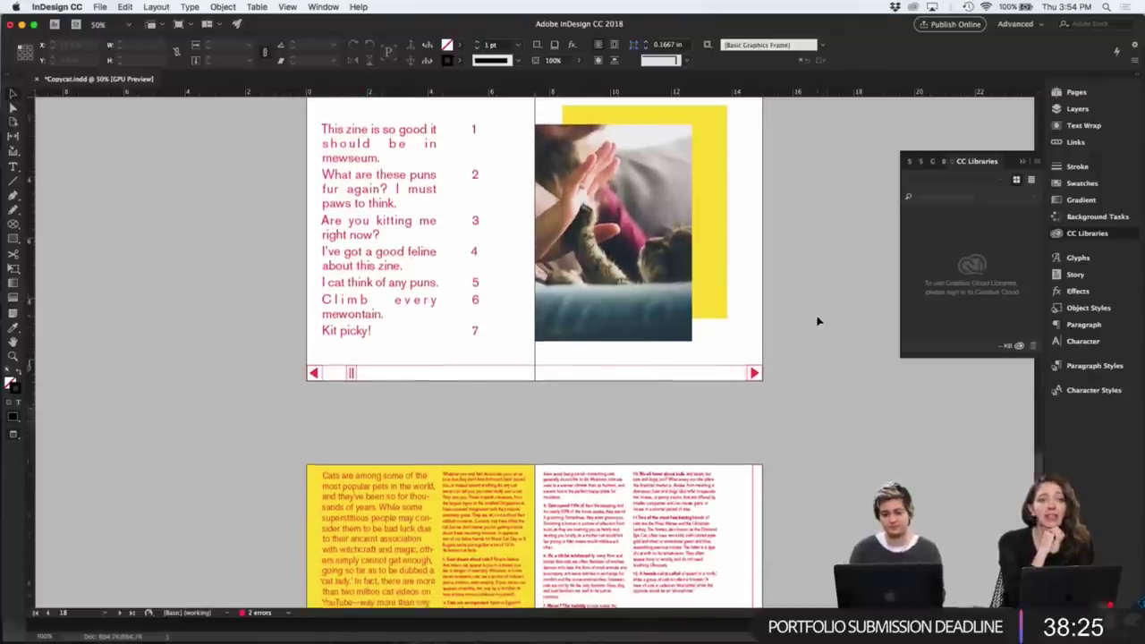
scroll(818, 320, "down", 10)
scroll(817, 320, "down", 20)
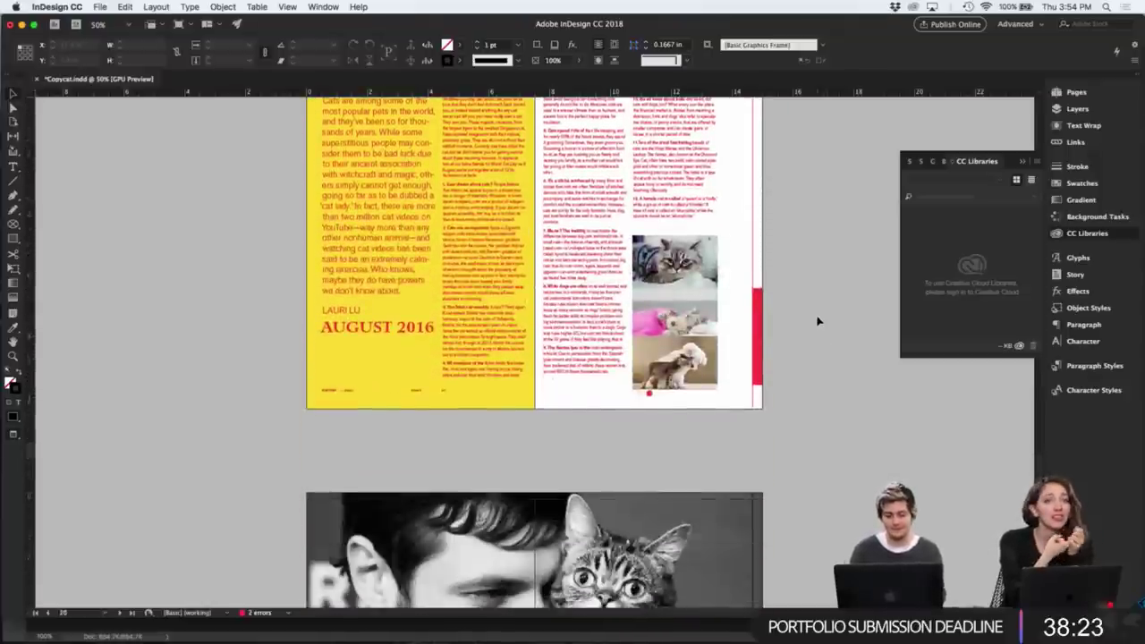
scroll(818, 320, "down", 1)
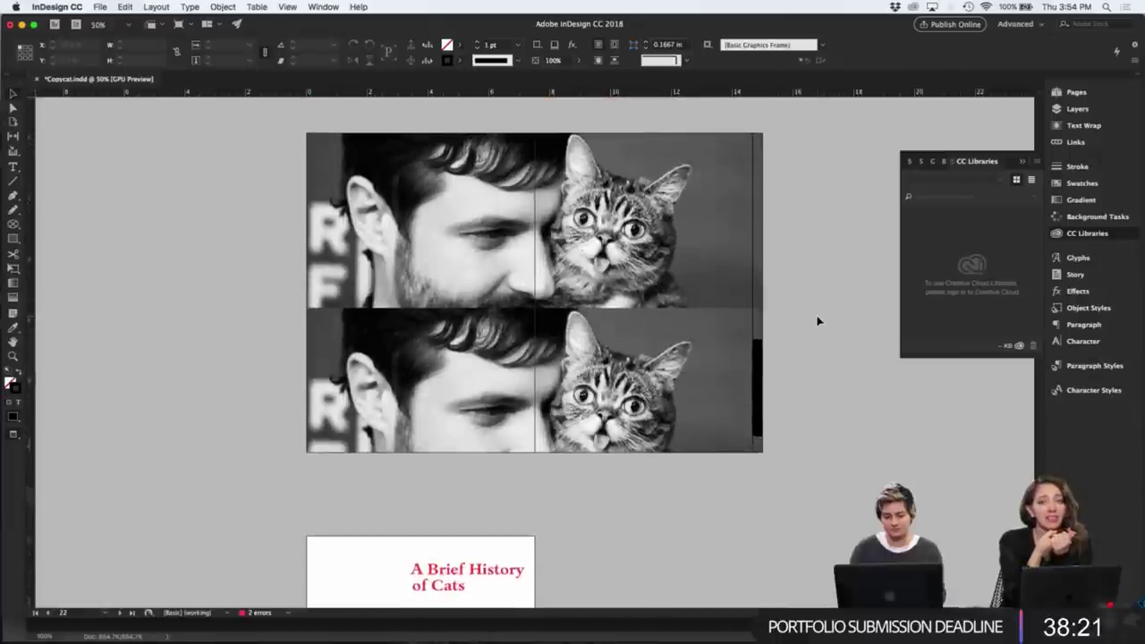
scroll(814, 345, "down", 15)
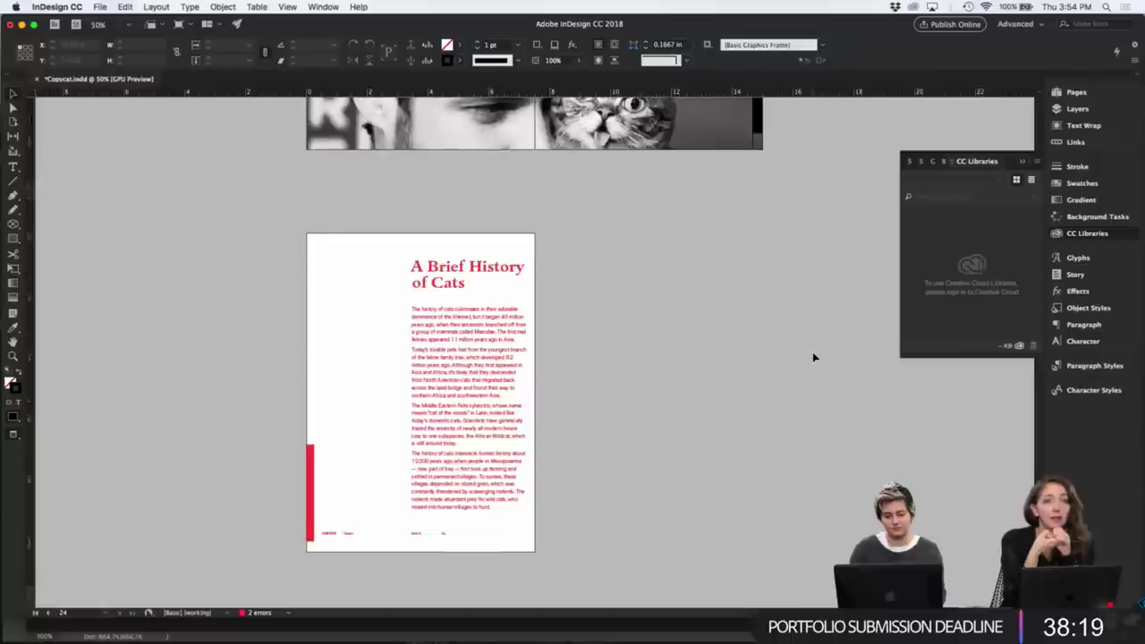
- Delete the red vertical bar, the page-number frame and the author credit frame
left_click(313, 462)
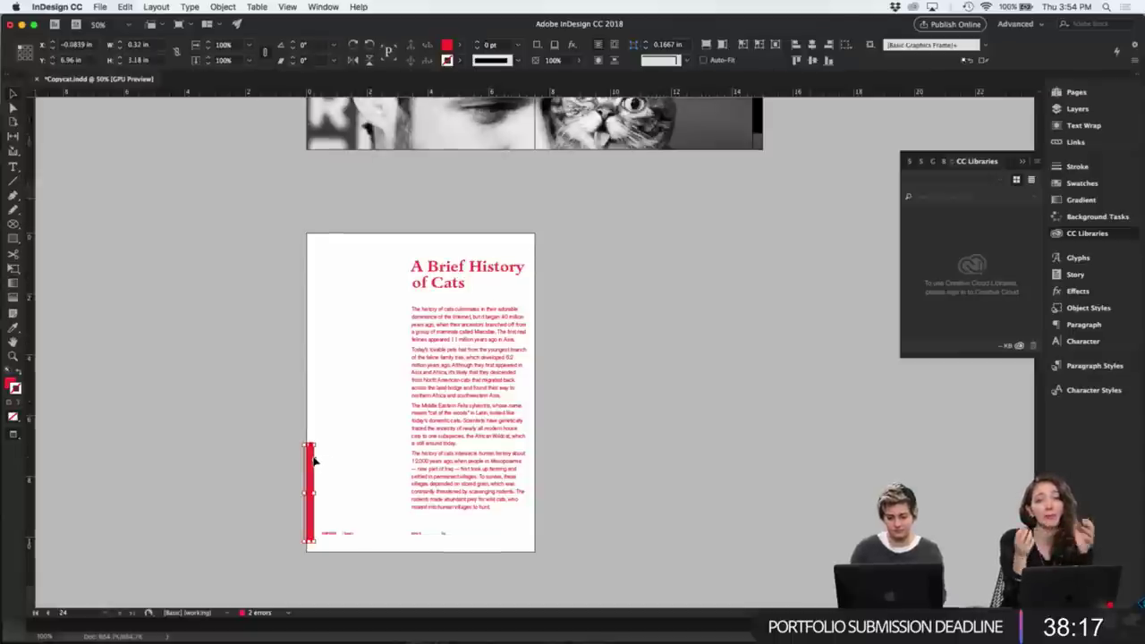
key("Delete")
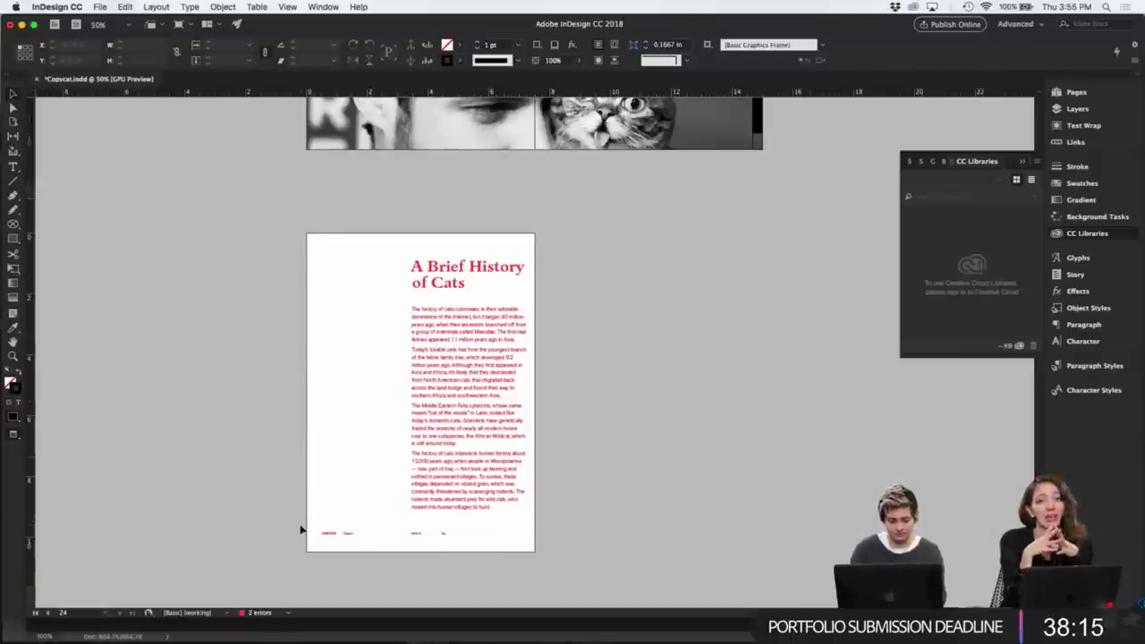
key("super+1")
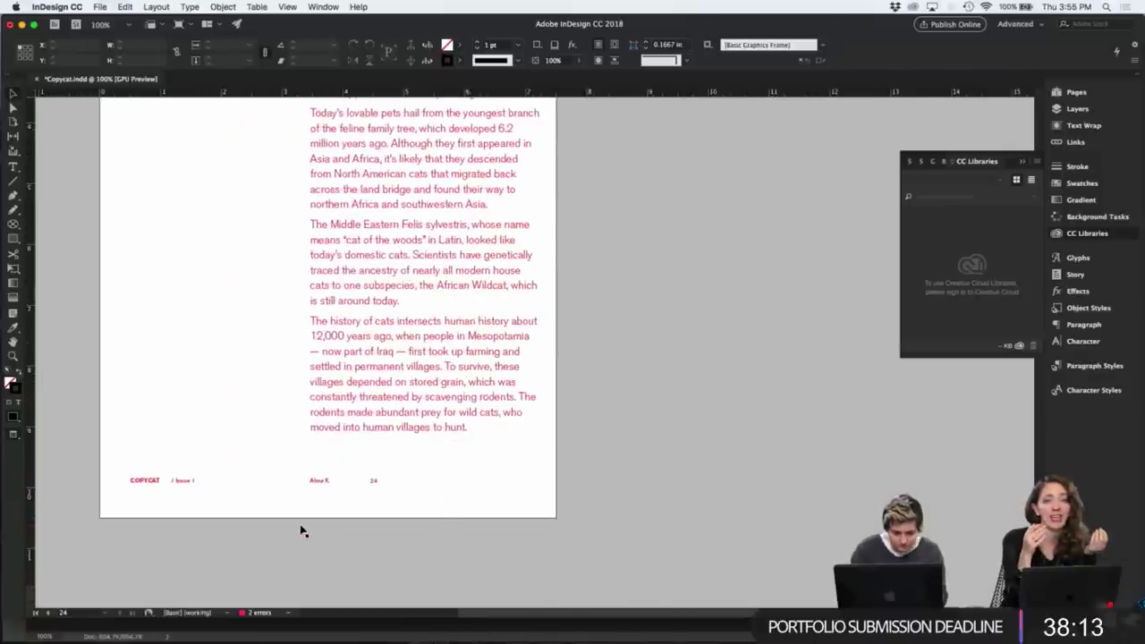
left_click(375, 482)
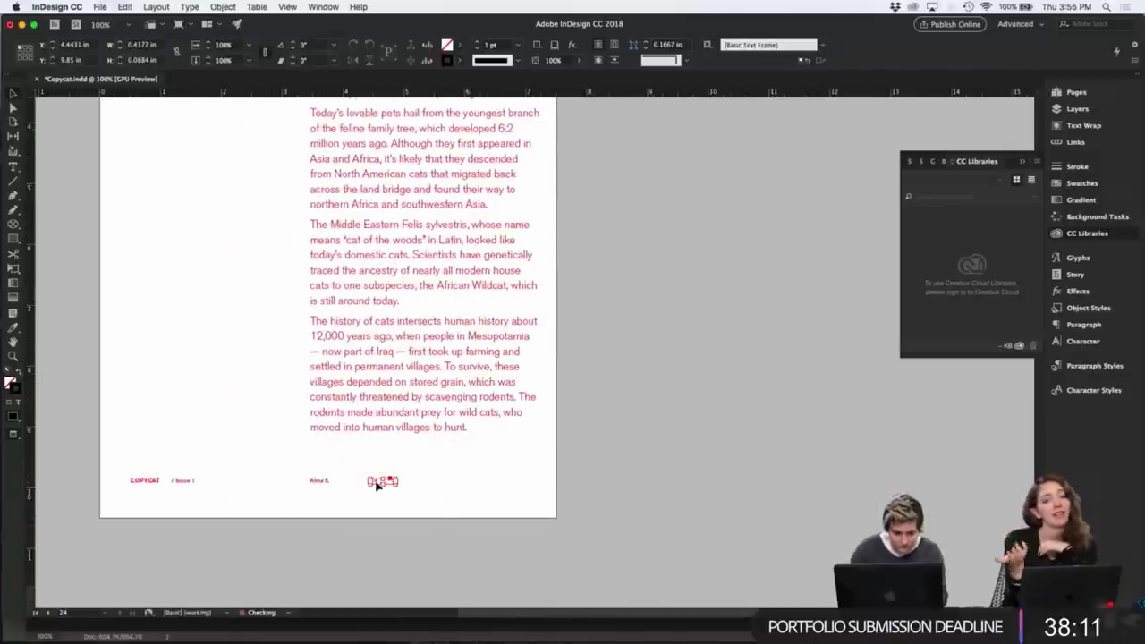
key("Delete")
left_click(323, 483)
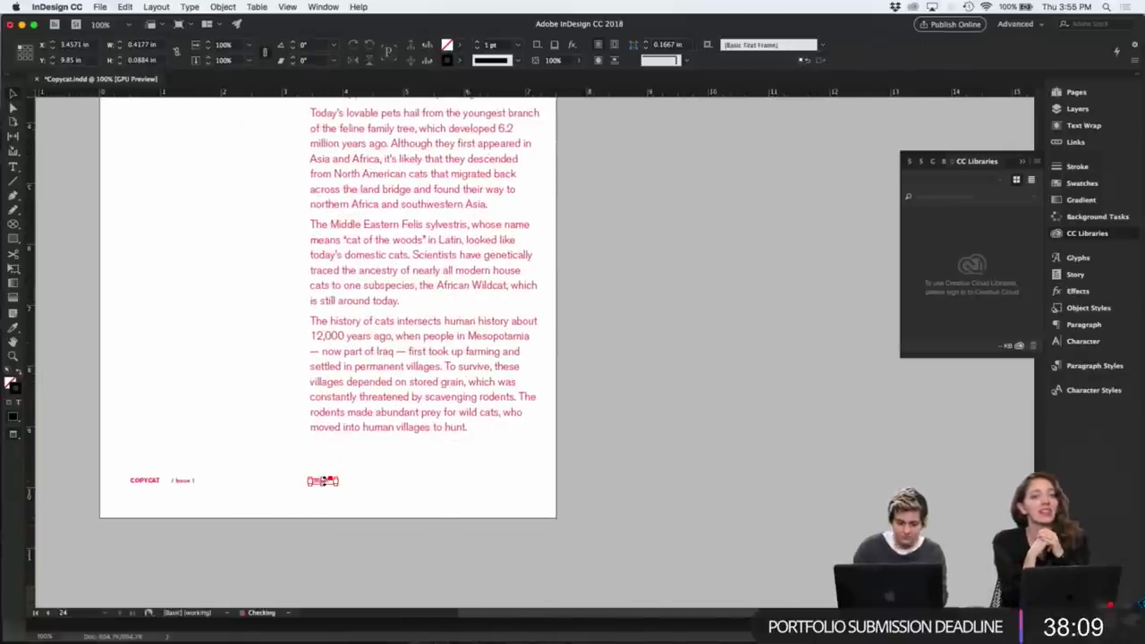
key("Delete")
- Zoom out to the whole page and show the Swatches panel
key("super+5")
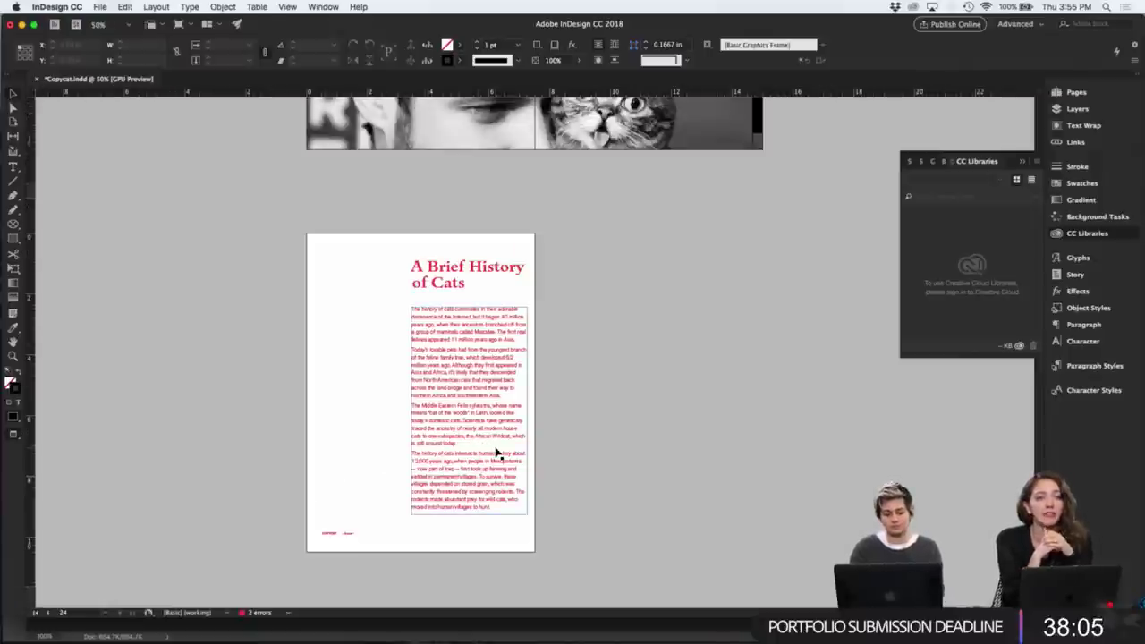
key("super+equal")
key("super+equal")
key("super+equal")
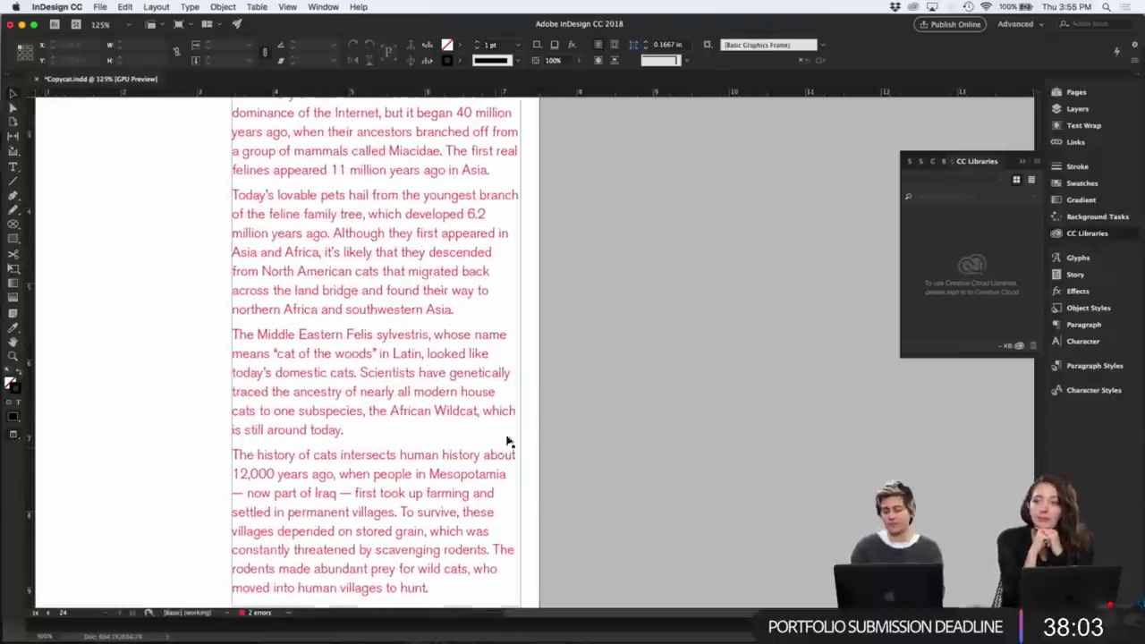
left_click(1082, 185)
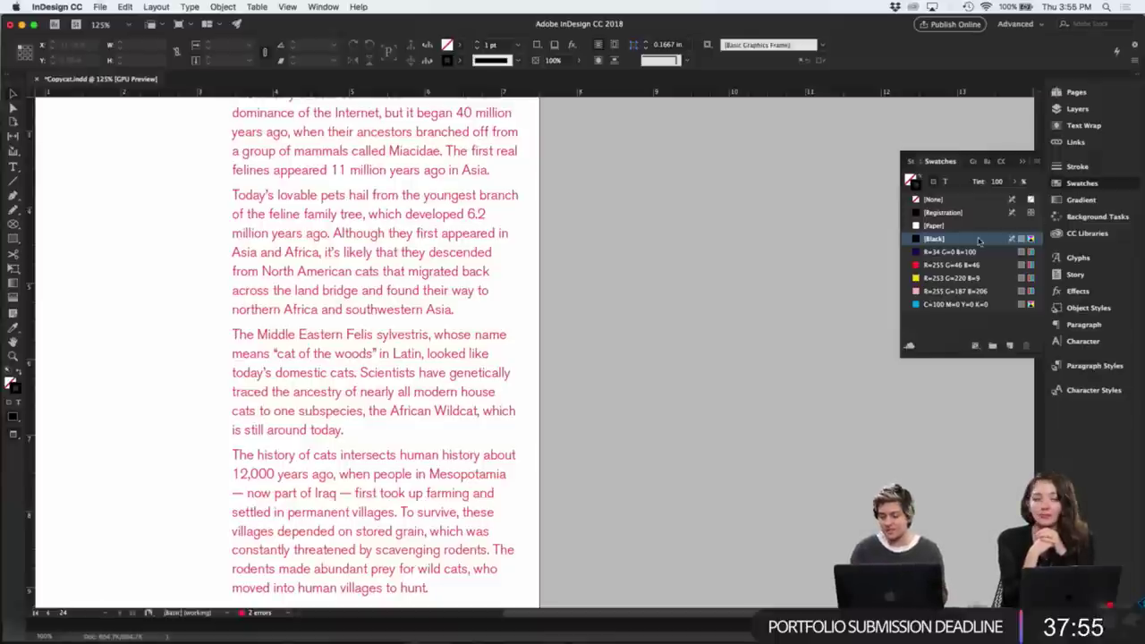
- Undo an accidental Black swatch copy and start a New Color Swatch
left_click(1009, 347)
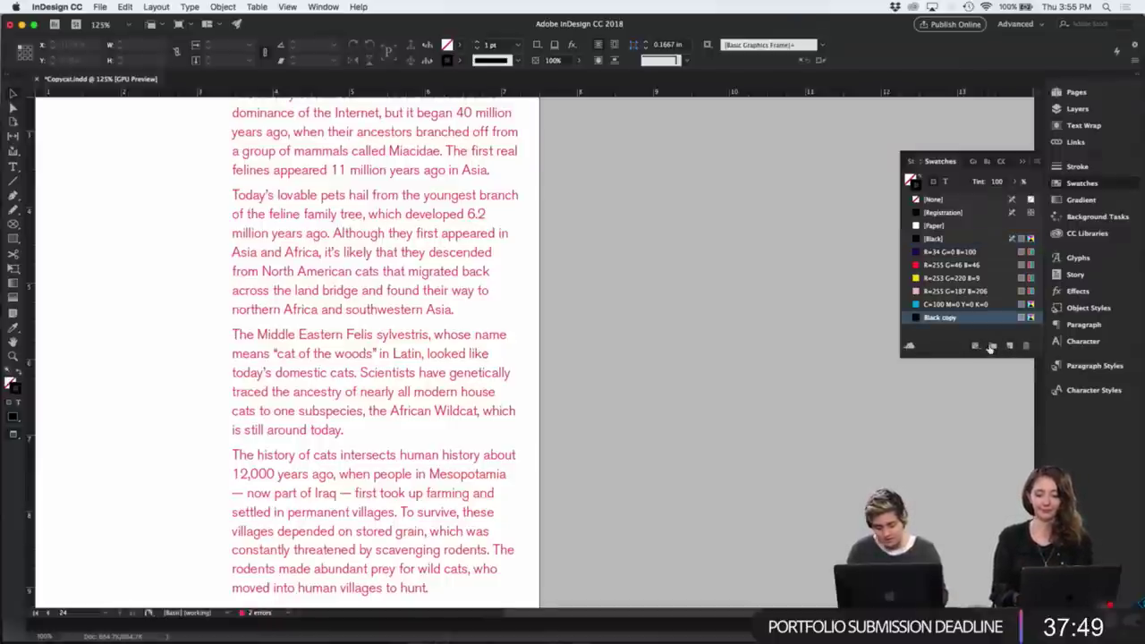
key("super+z")
left_click(976, 347)
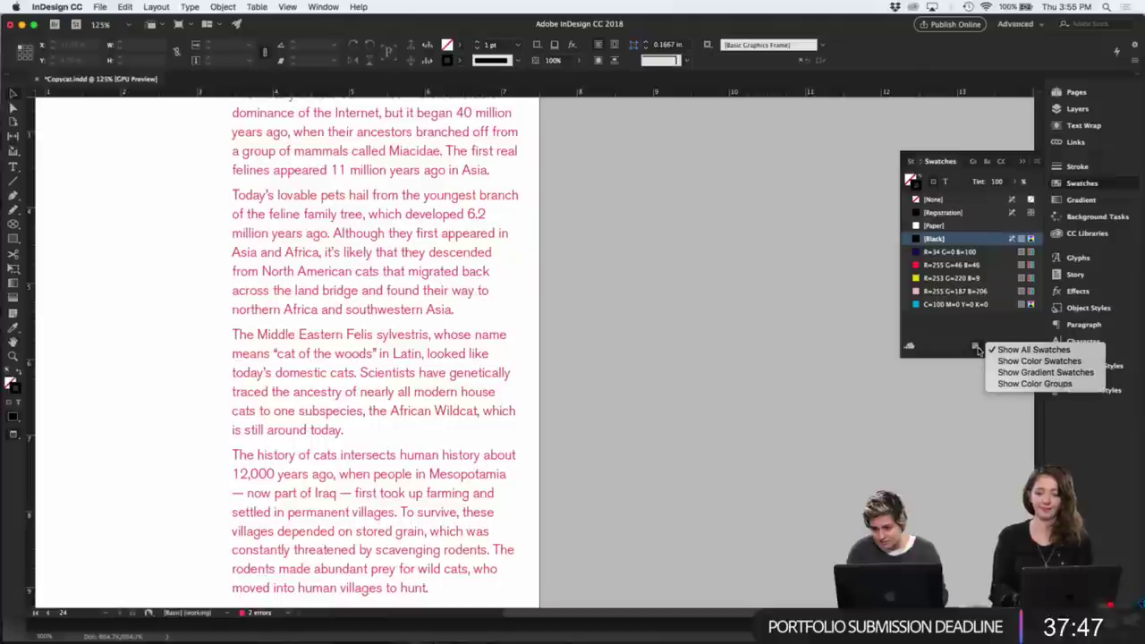
left_click(974, 320)
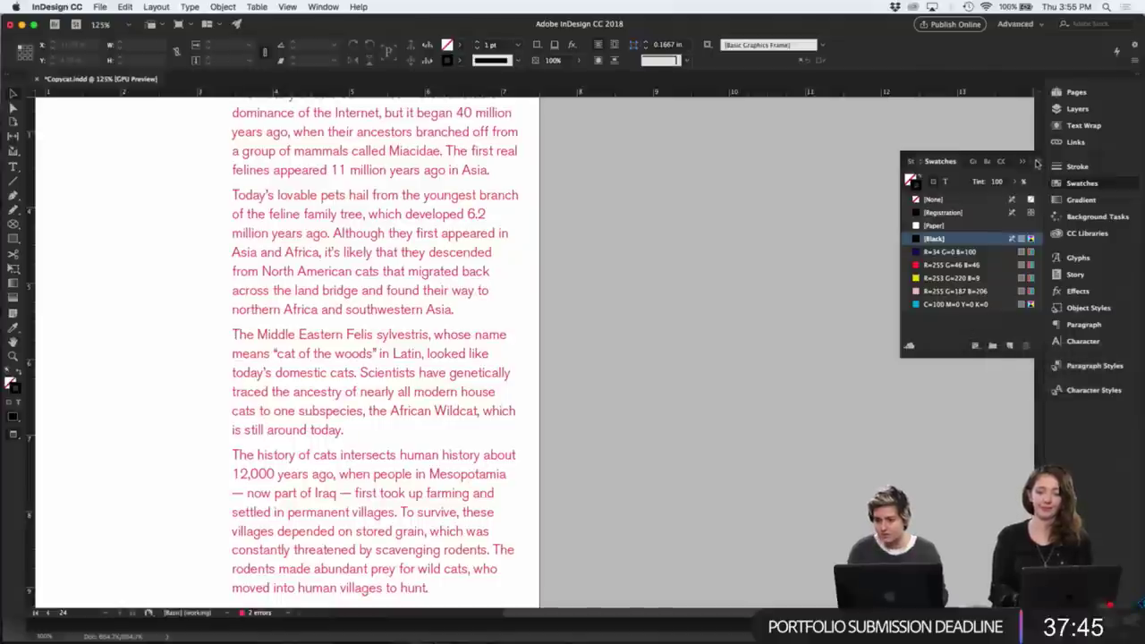
left_click(1036, 162)
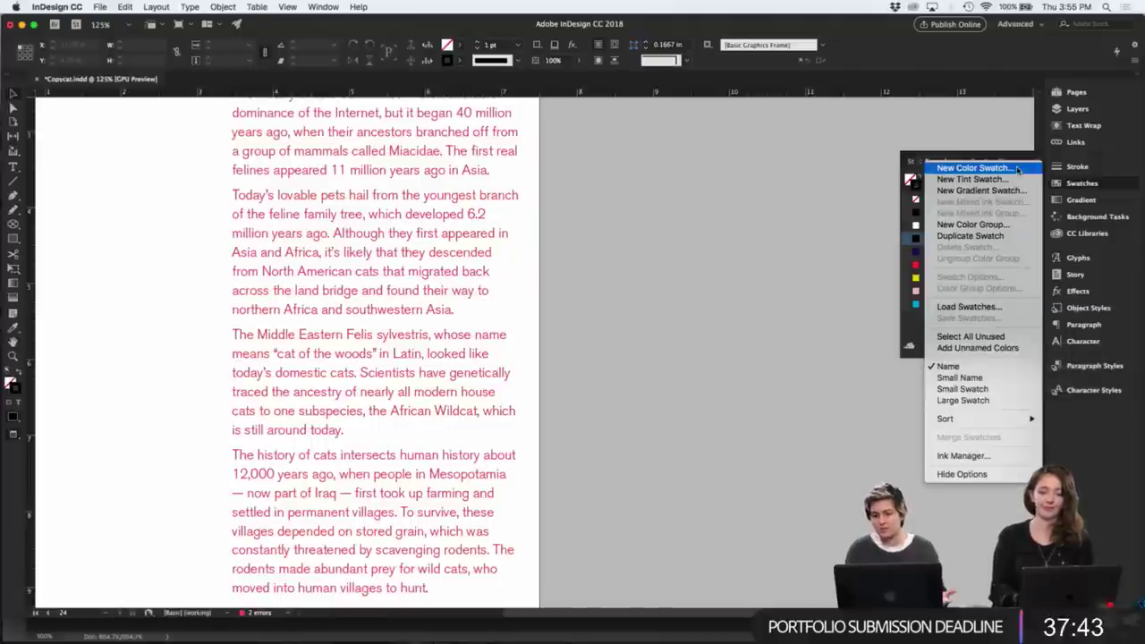
left_click(1017, 170)
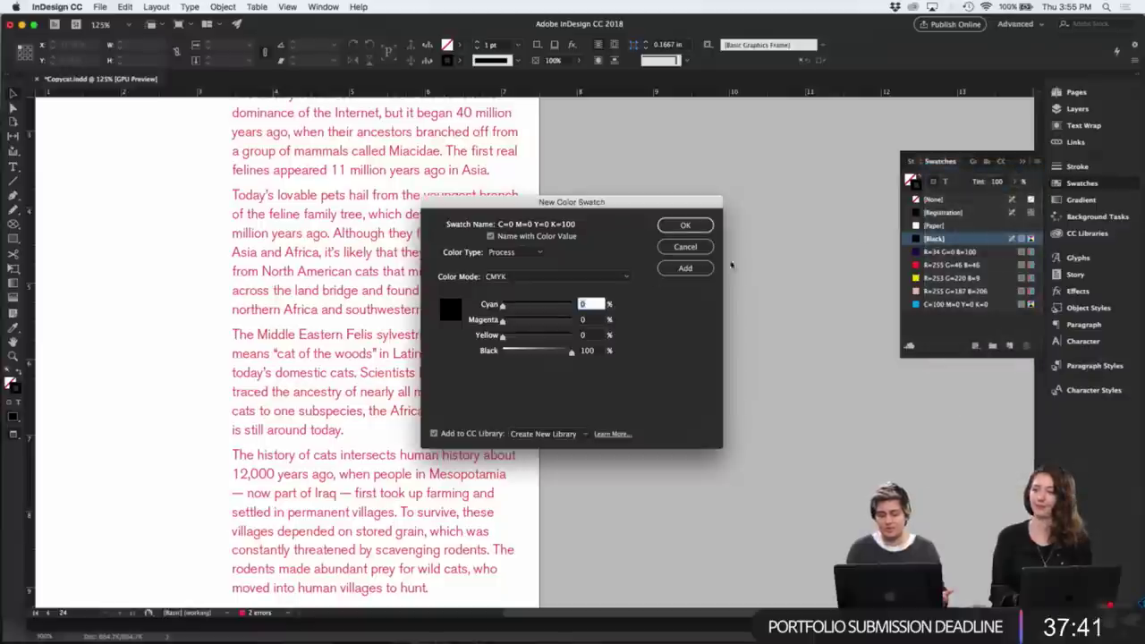
- Set the new swatch to Spot colour type in PANTONE+ Solid Coated mode
left_click(540, 254)
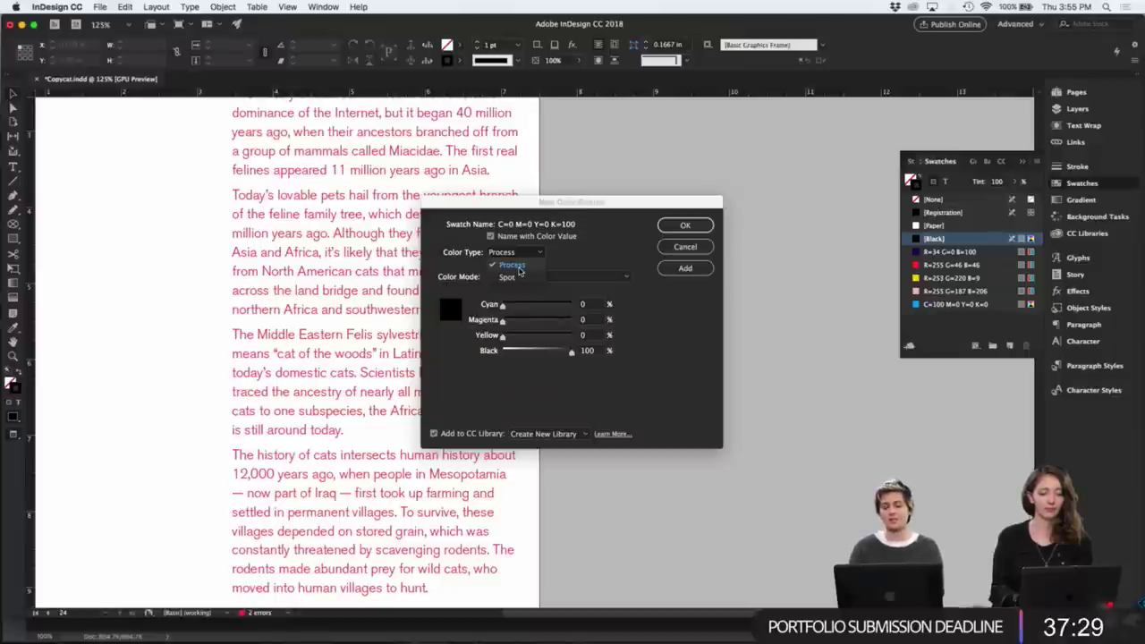
left_click(505, 277)
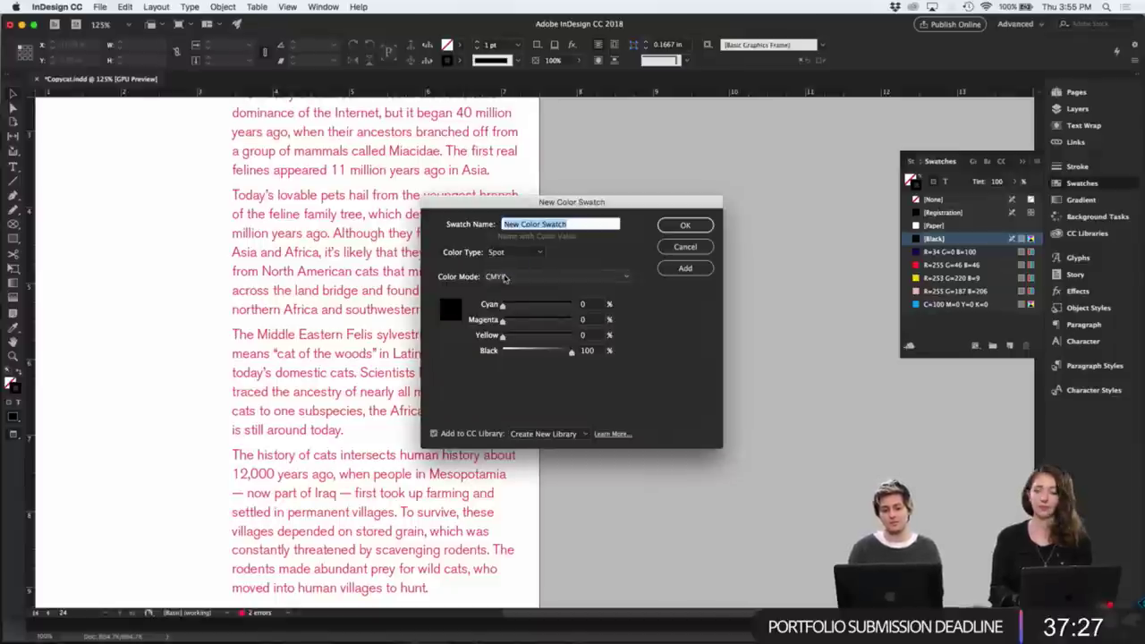
left_click(540, 280)
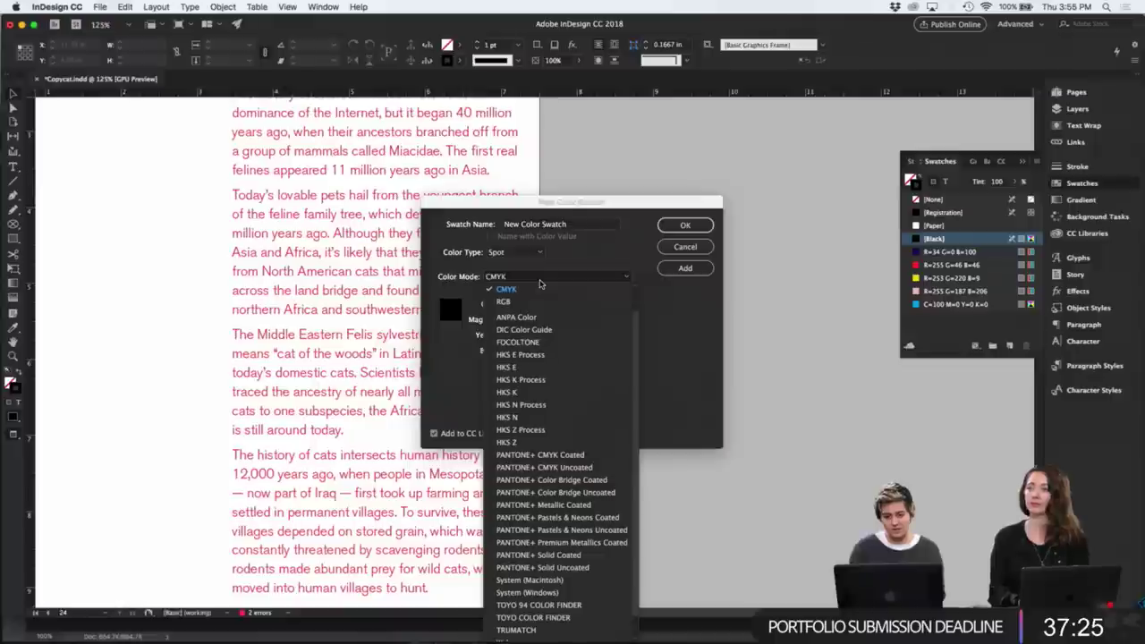
scroll(555, 357, "down", 2)
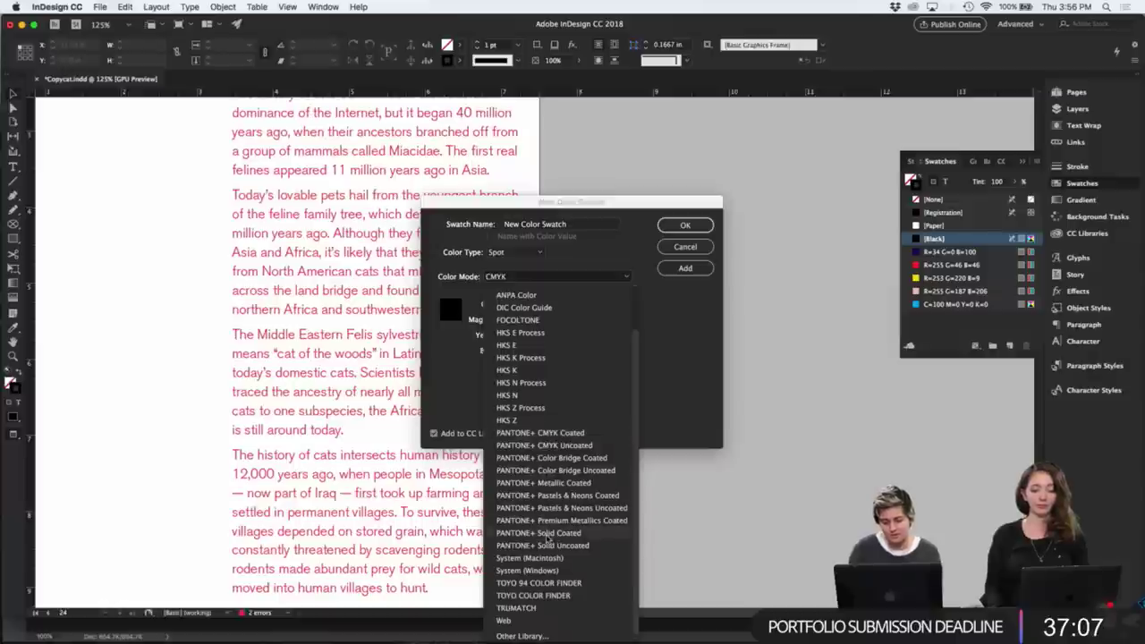
left_click(552, 533)
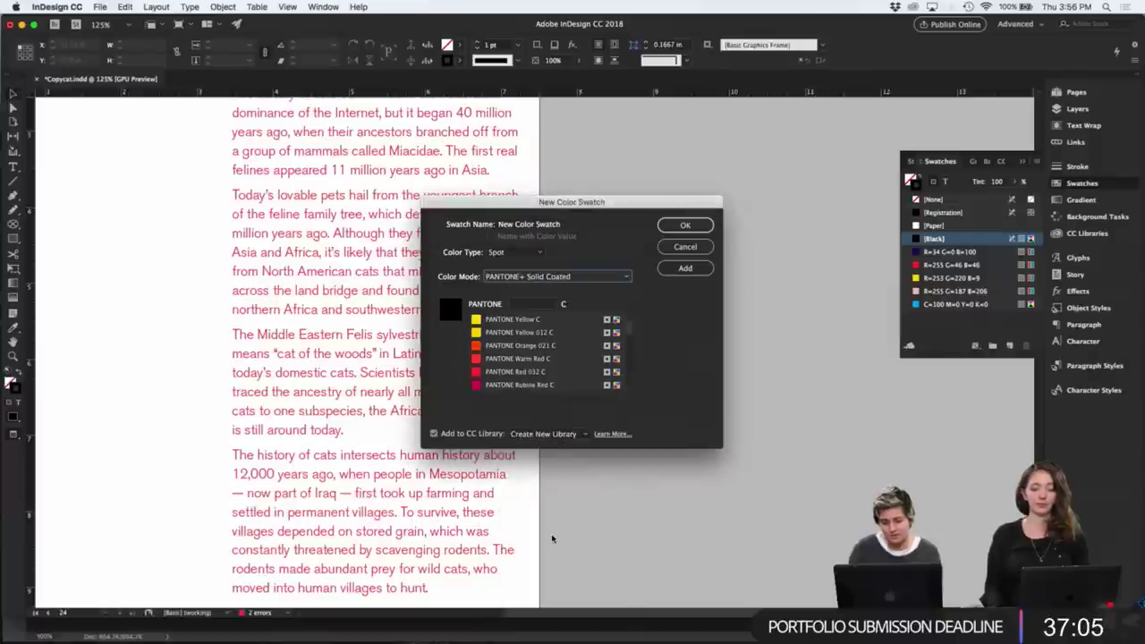
scroll(555, 387, "down", 10)
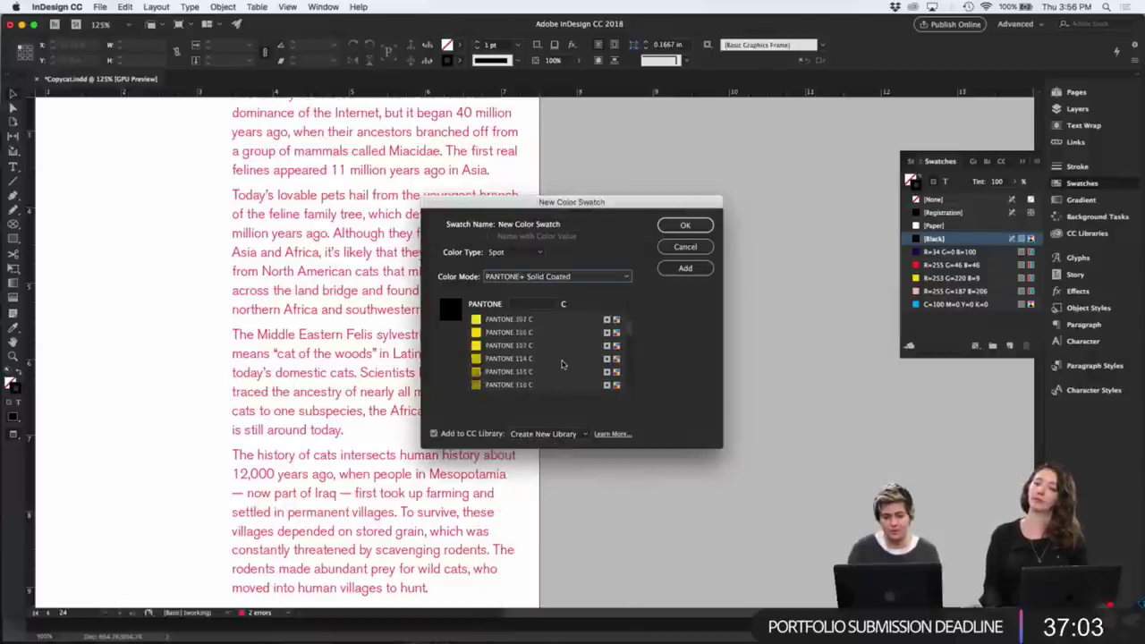
scroll(561, 364, "up", 5)
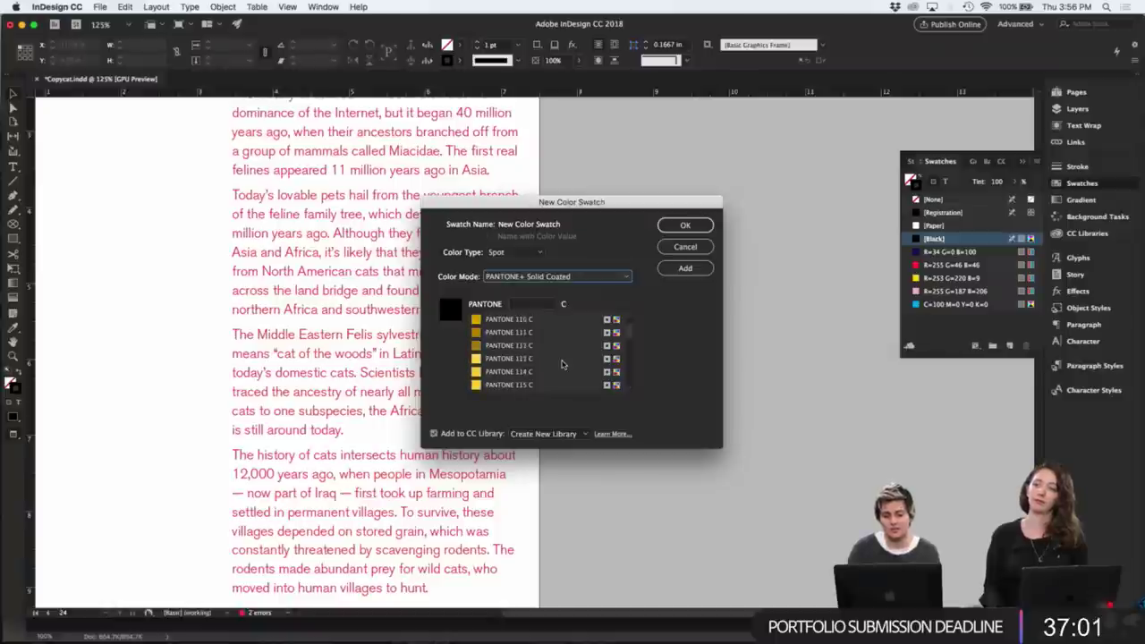
- Add PANTONE 108 C to the swatches and close the dialog with Done
left_click(510, 335)
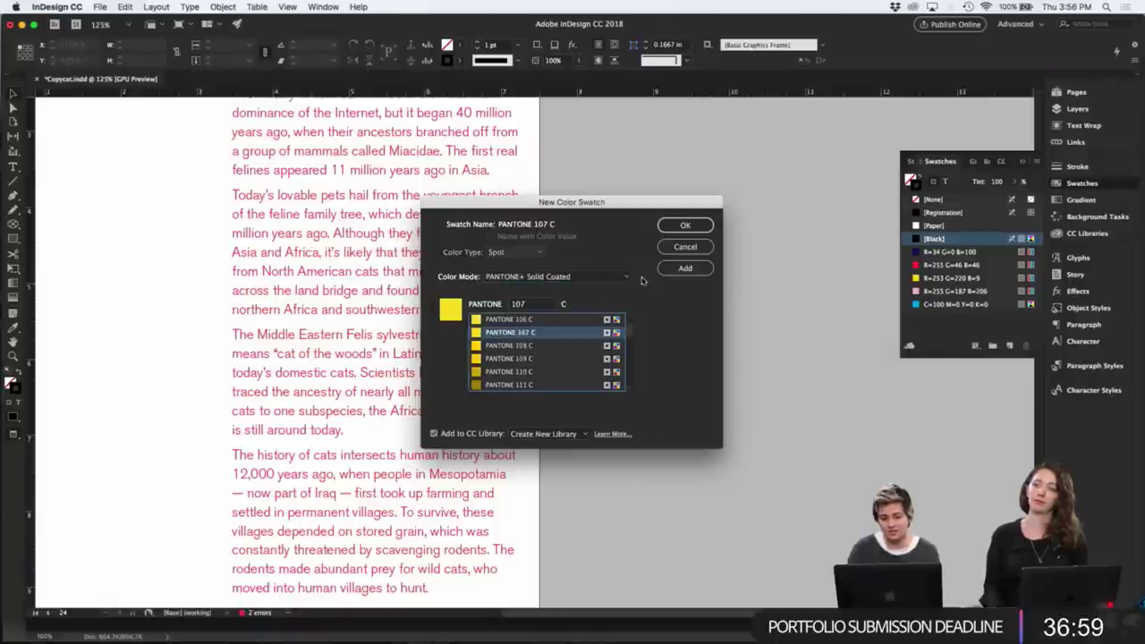
left_click(672, 270)
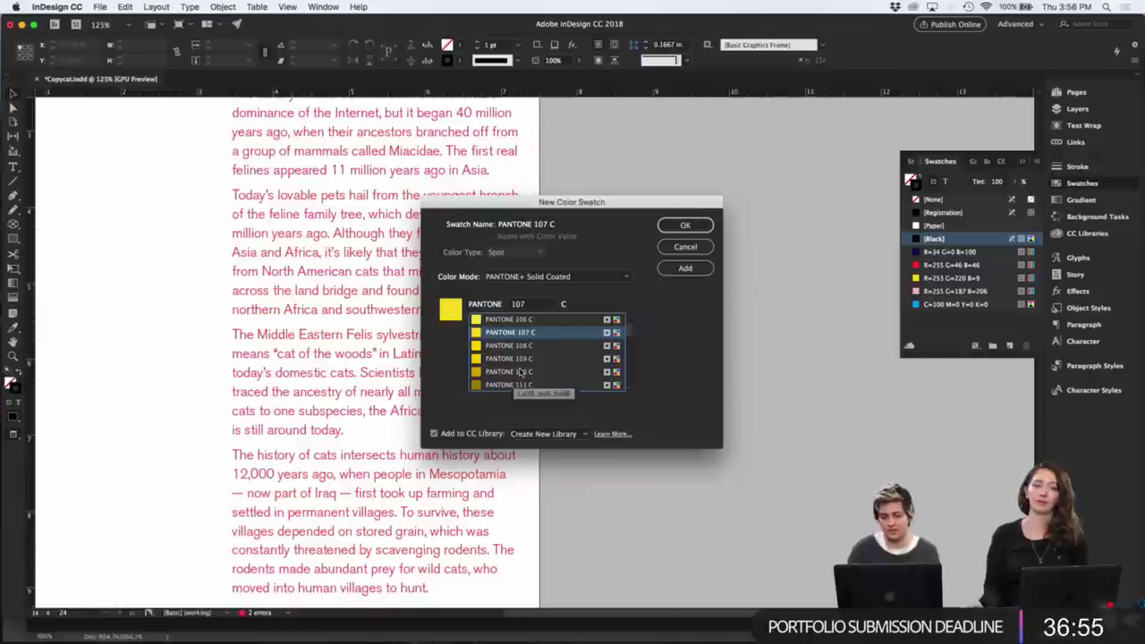
left_click(563, 347)
left_click(672, 268)
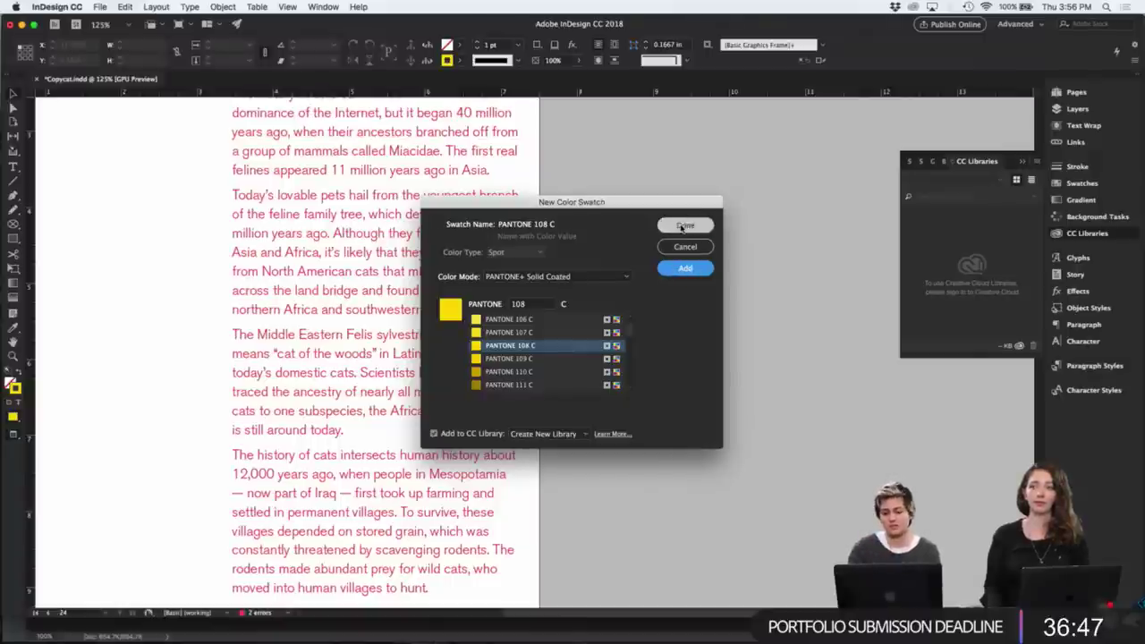
left_click(685, 225)
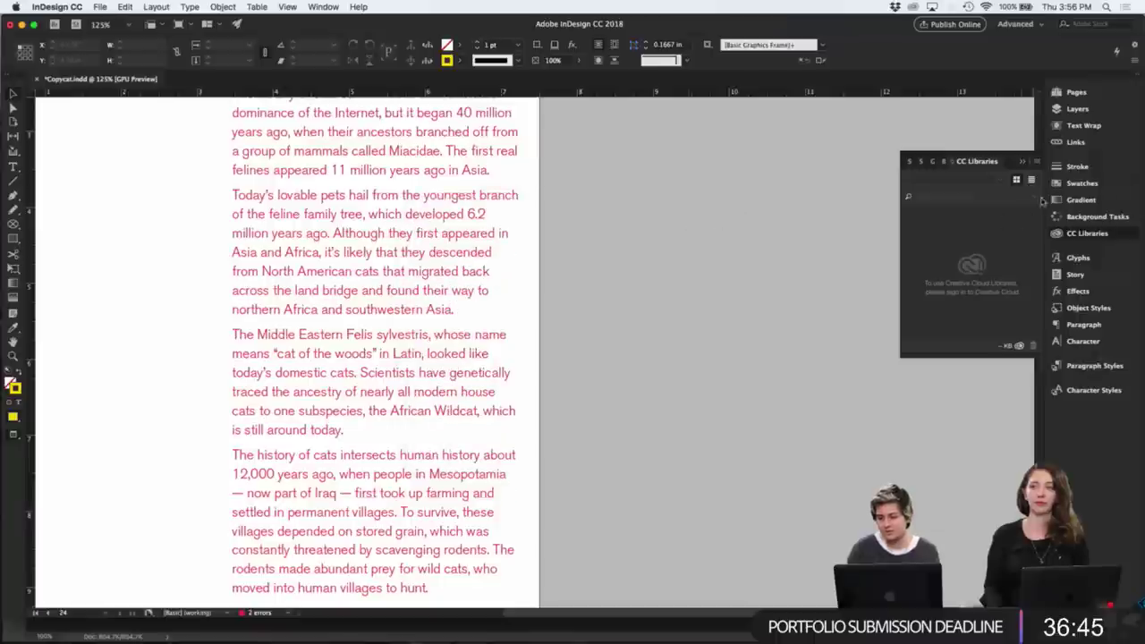
- Delete the PANTONE 108 C swatch from the Swatches panel
left_click(1080, 184)
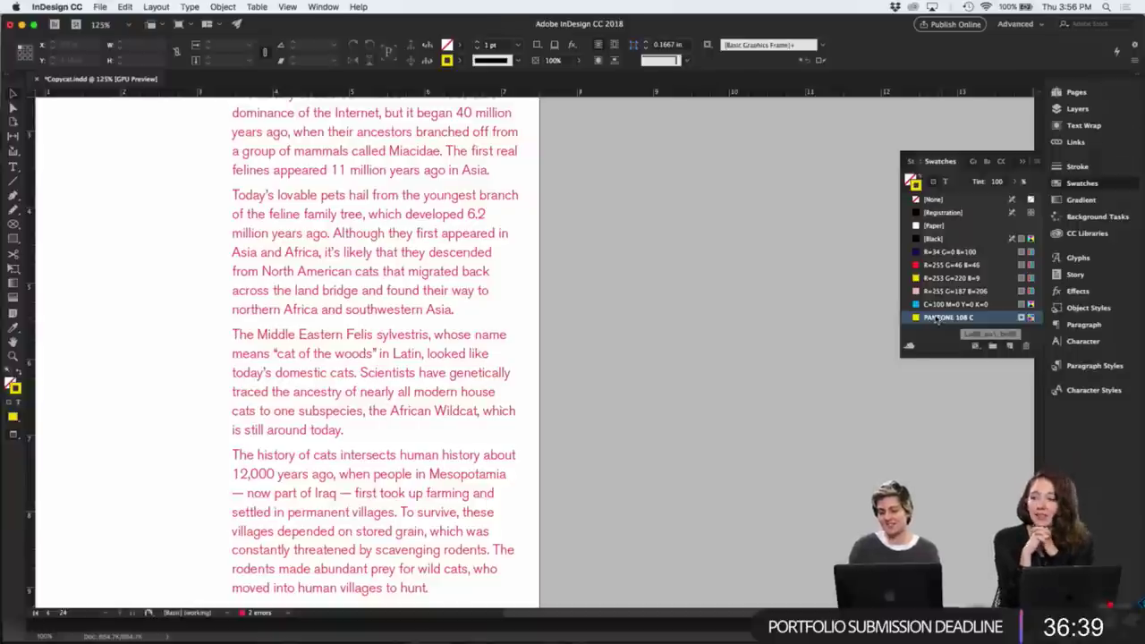
left_click(1025, 346)
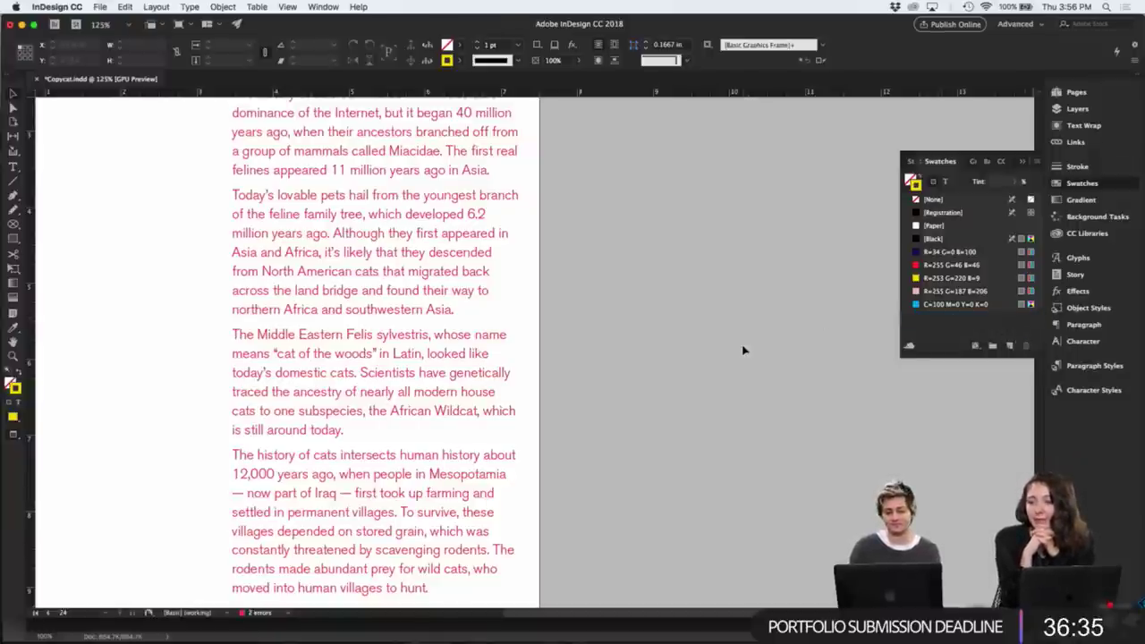
scroll(744, 348, "down", 3)
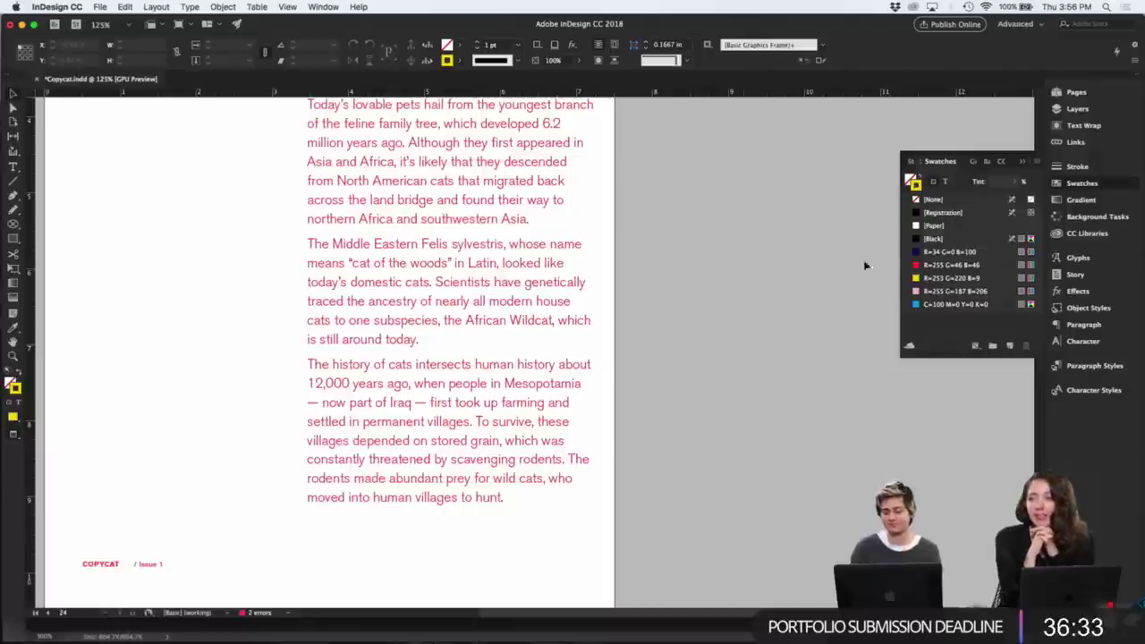
left_click(1038, 162)
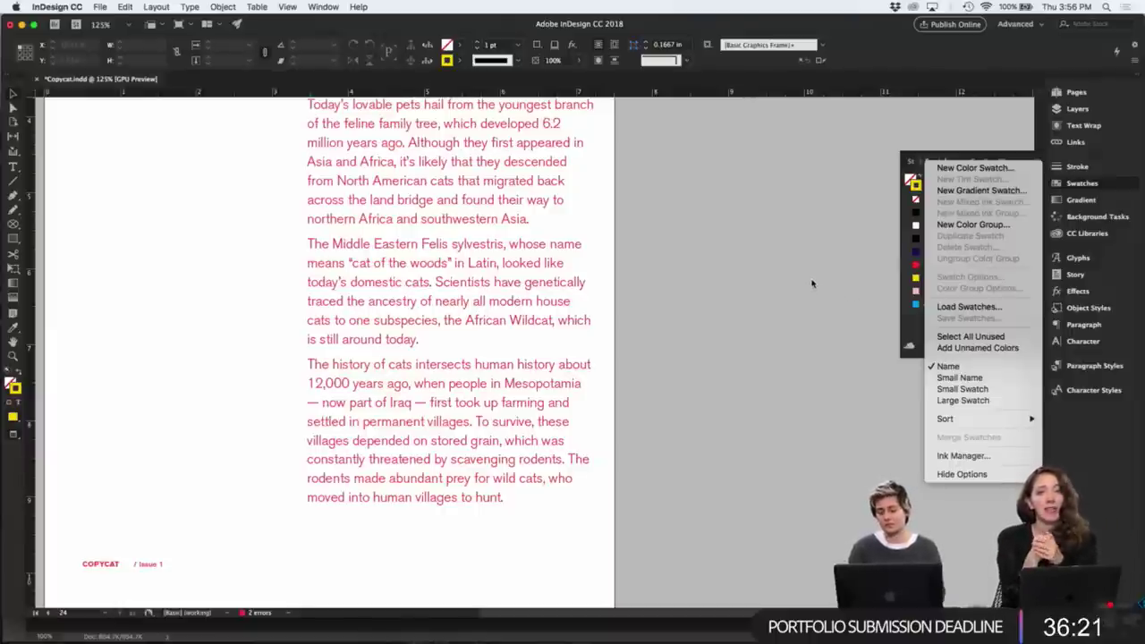
left_click(791, 305)
scroll(750, 334, "down", 2)
scroll(750, 333, "left", 3)
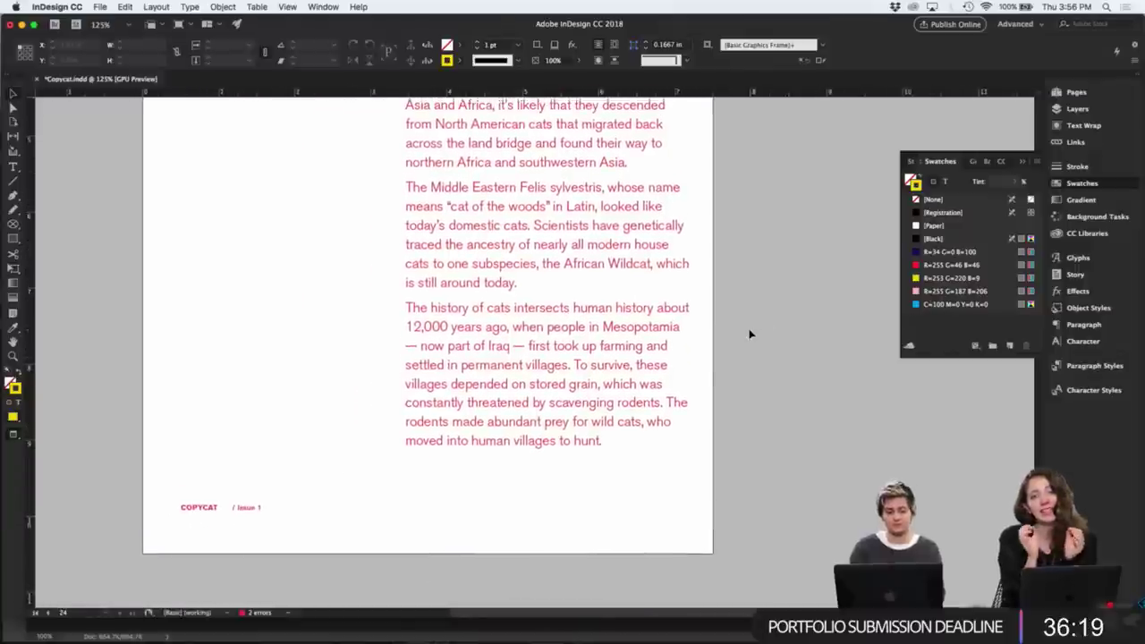
- Select all unused swatches and delete them, leaving only the red and yellow swatches
key("super+minus")
key("super+minus")
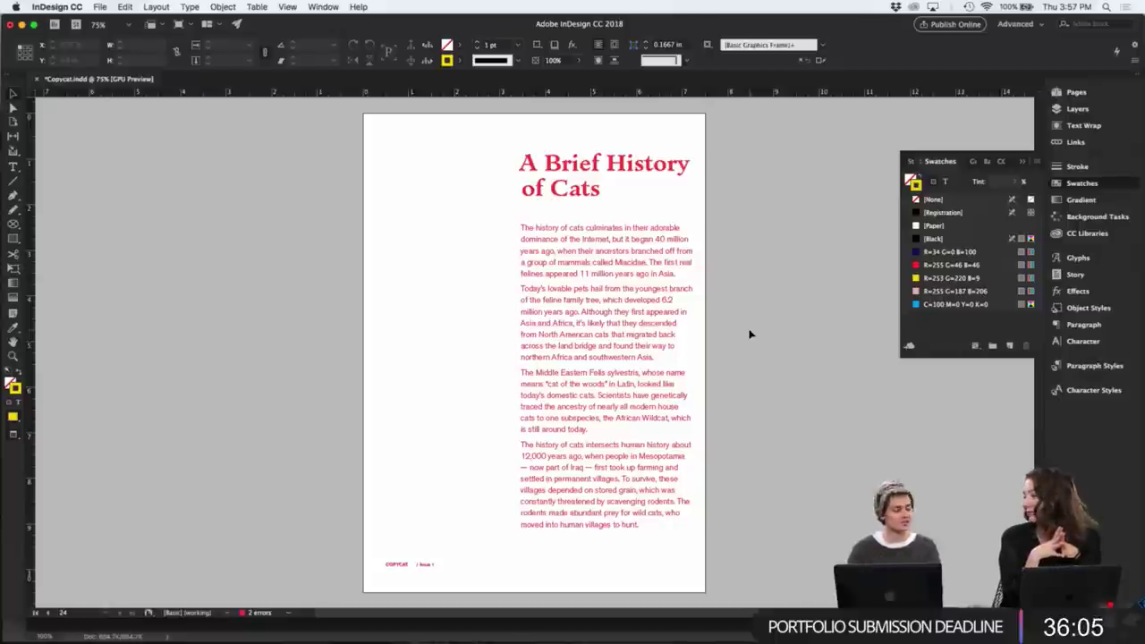
key("super+equal")
scroll(750, 334, "down", 5)
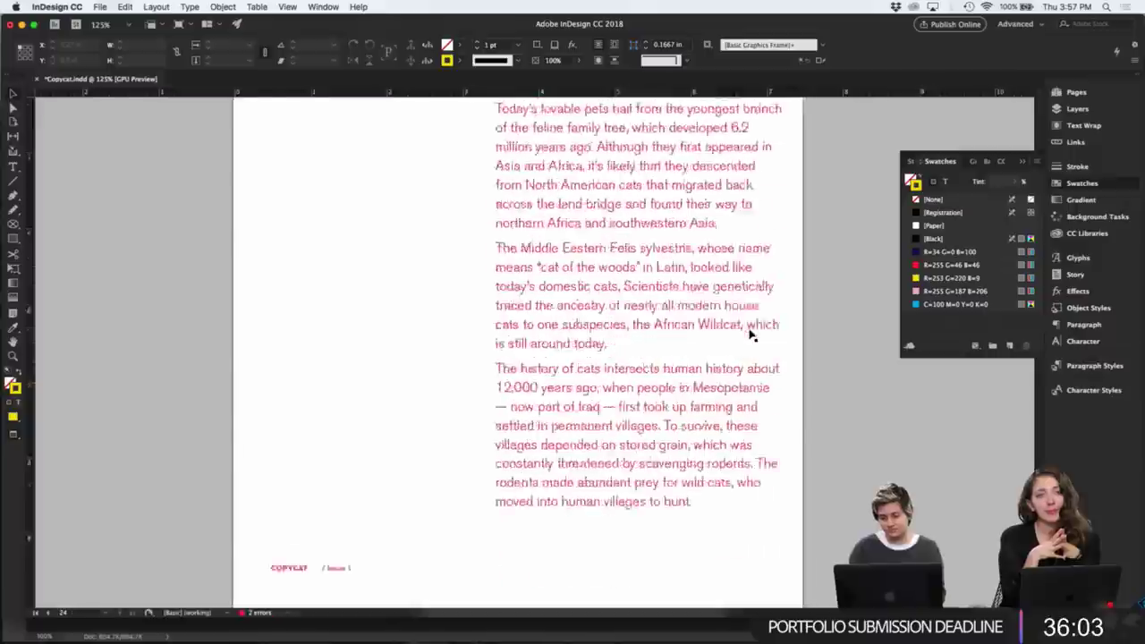
scroll(750, 334, "up", 3)
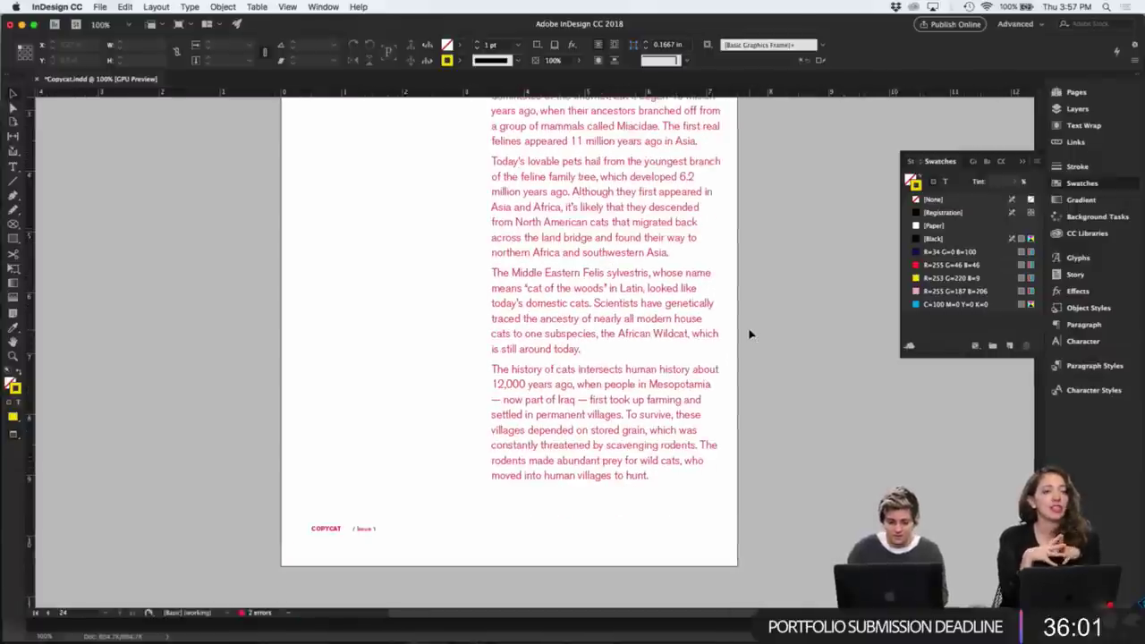
key("super+minus")
scroll(755, 333, "up", 1)
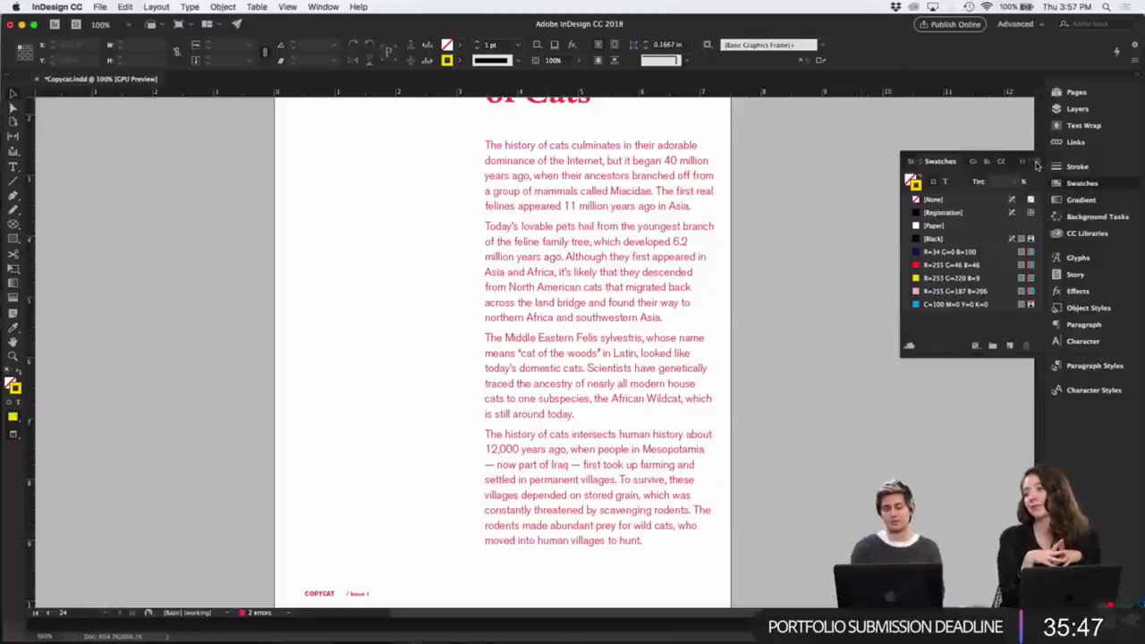
left_click(1038, 164)
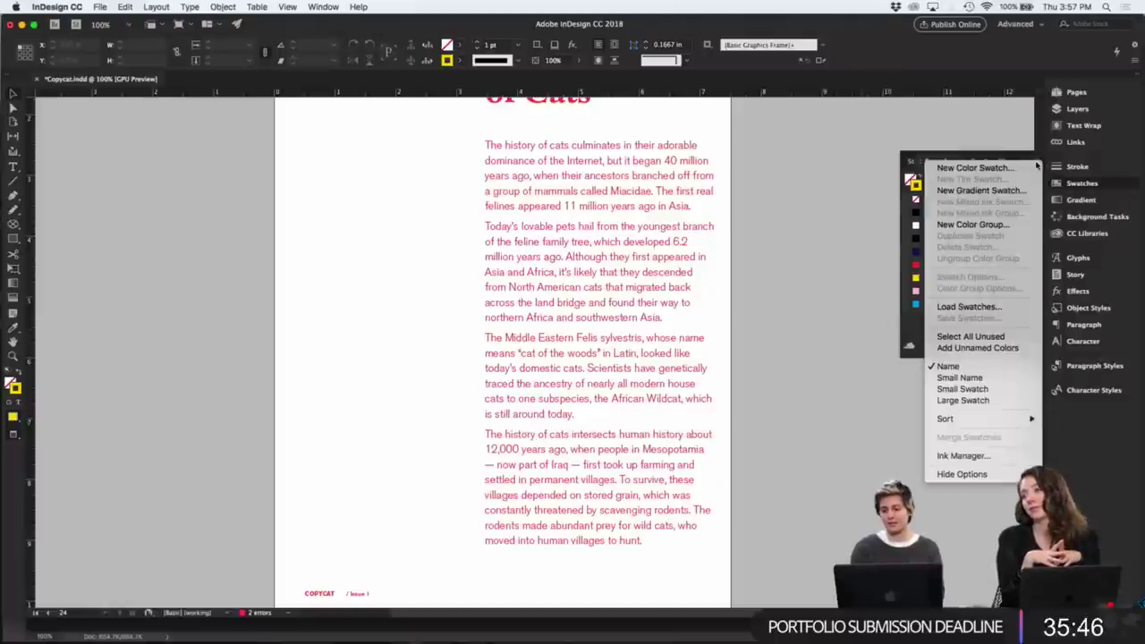
left_click(1011, 337)
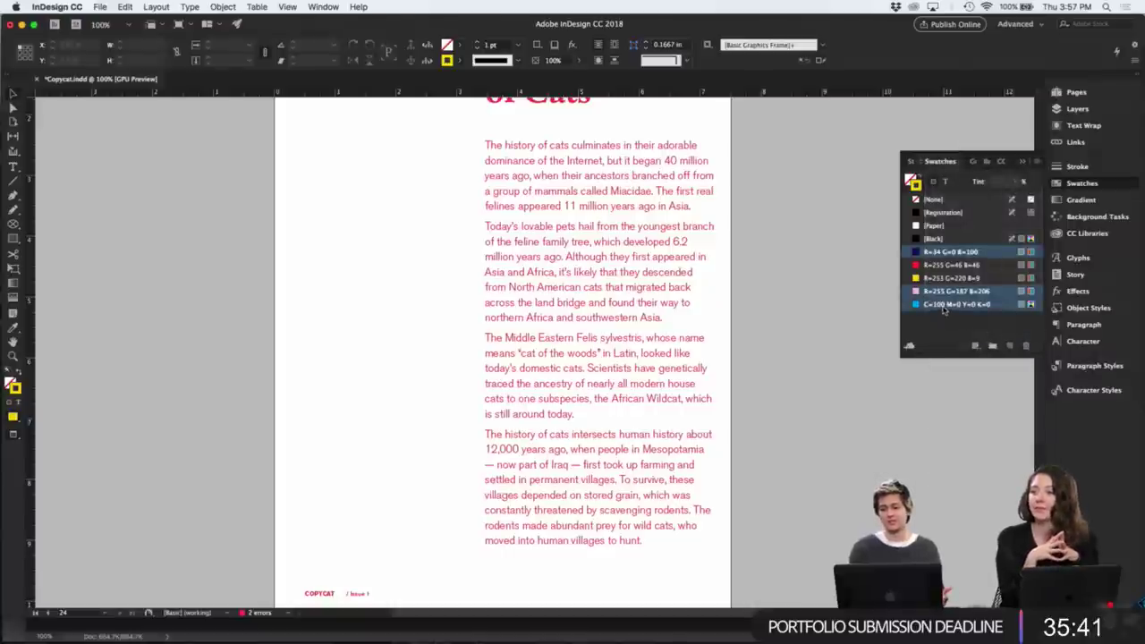
left_click(1026, 345)
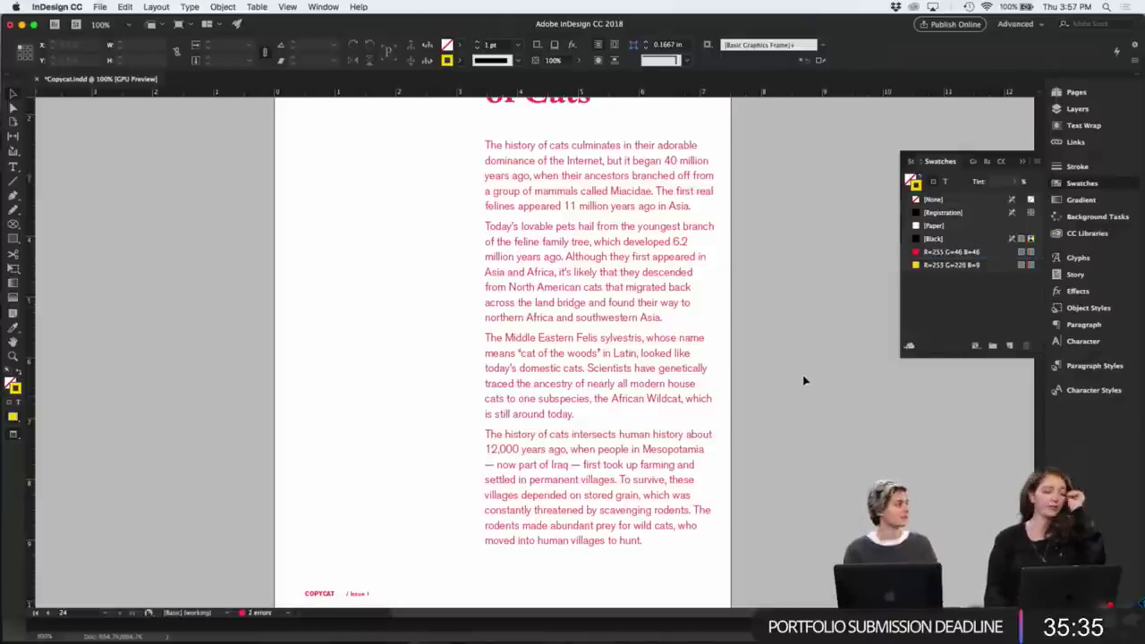
scroll(803, 380, "down", 1)
scroll(803, 380, "up", 2)
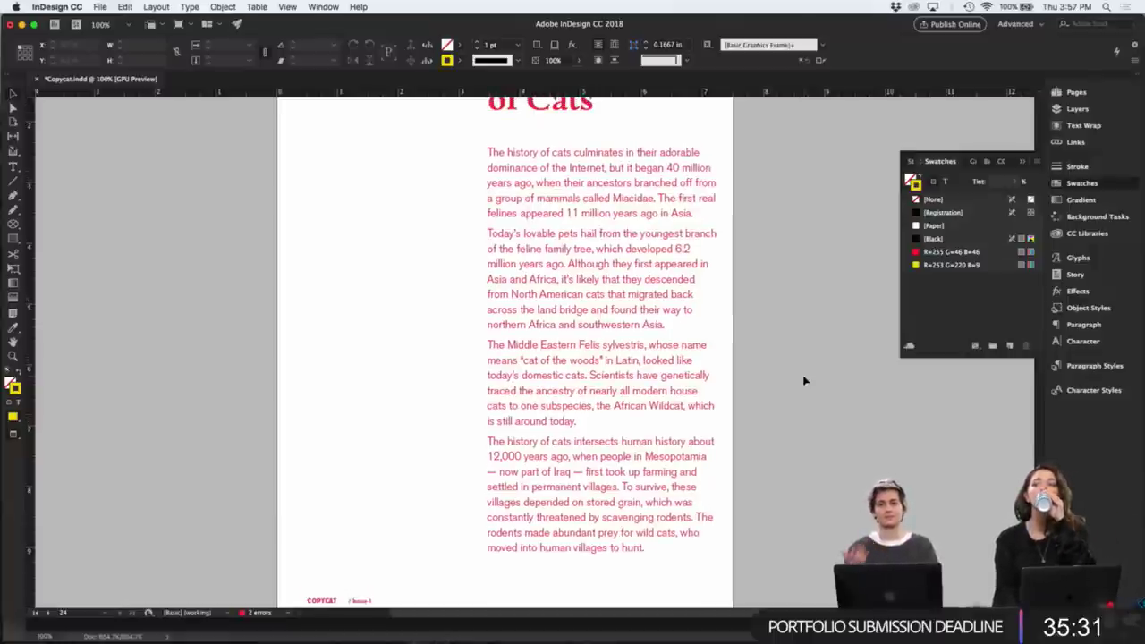
- Switch to Normal view and lengthen the body text frame to reveal the overset text
key("w")
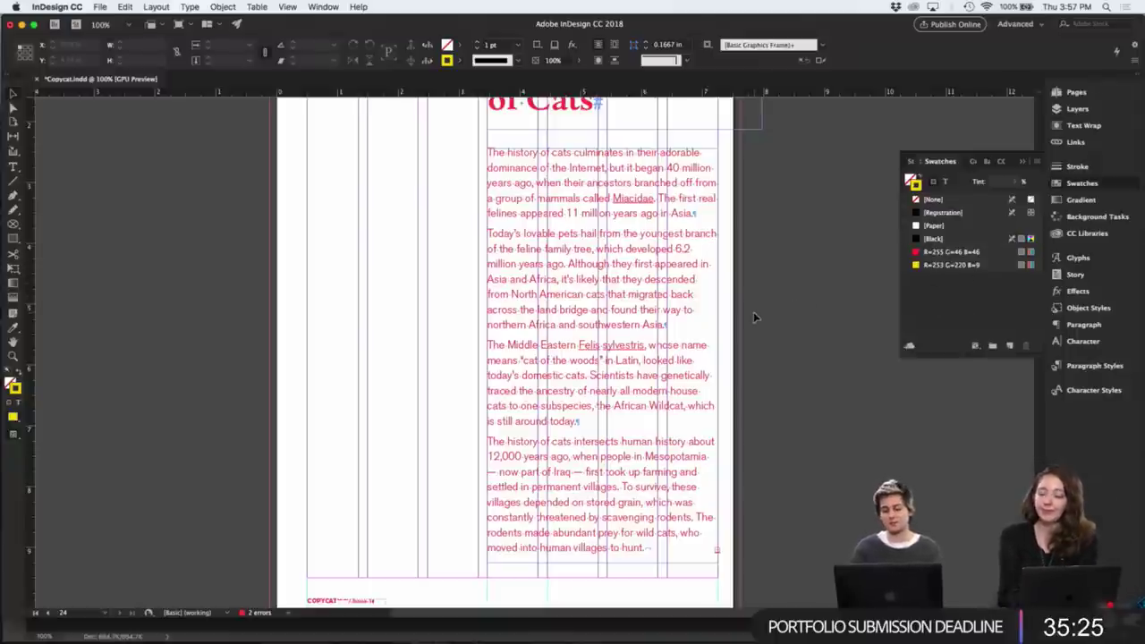
scroll(753, 311, "up", 3)
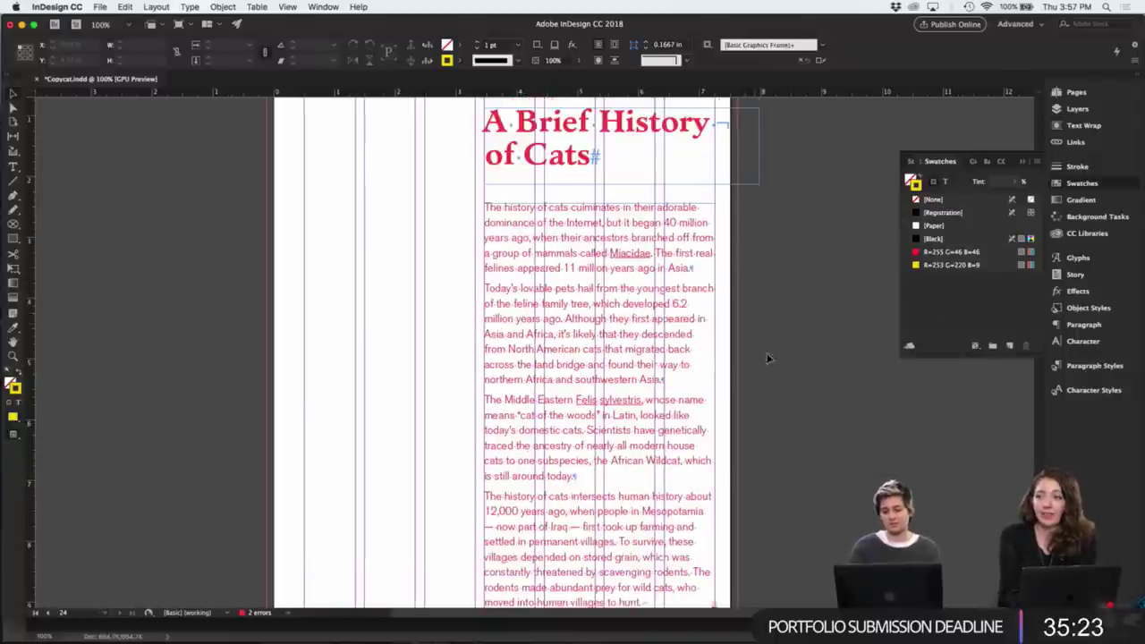
scroll(773, 363, "down", 3)
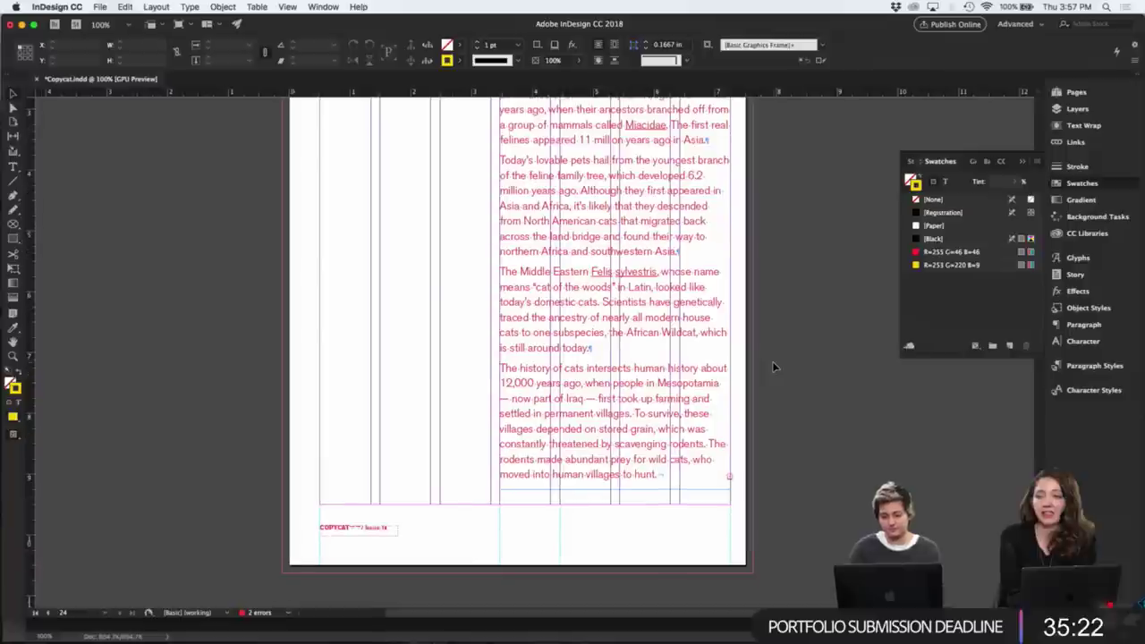
left_click(557, 447)
scroll(557, 443, "down", 1)
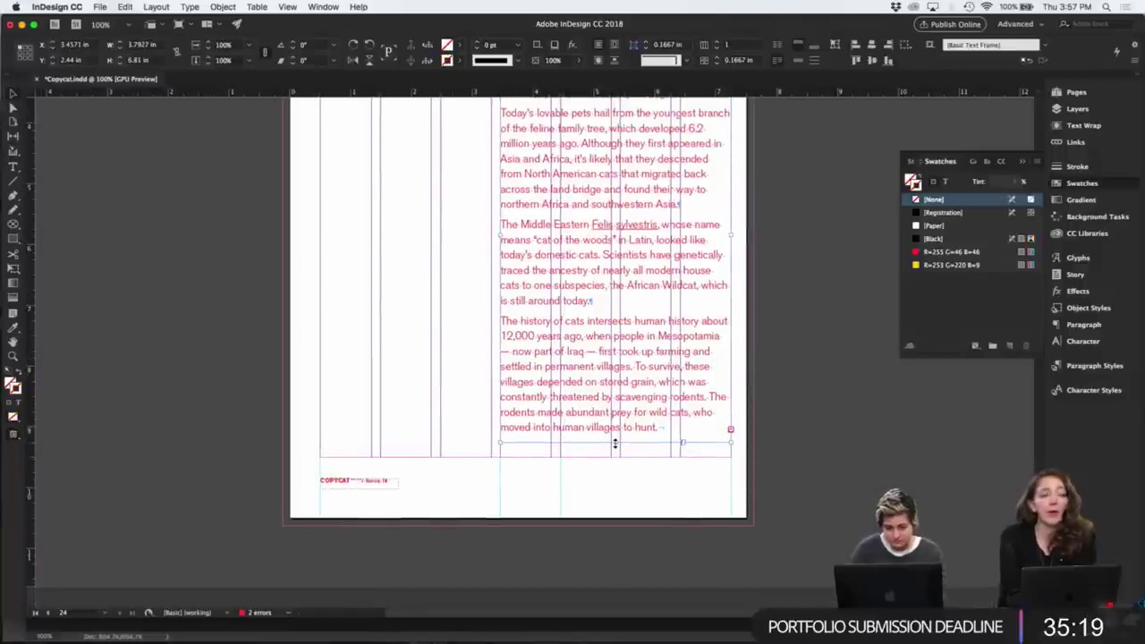
left_click_drag(614, 442, 629, 558)
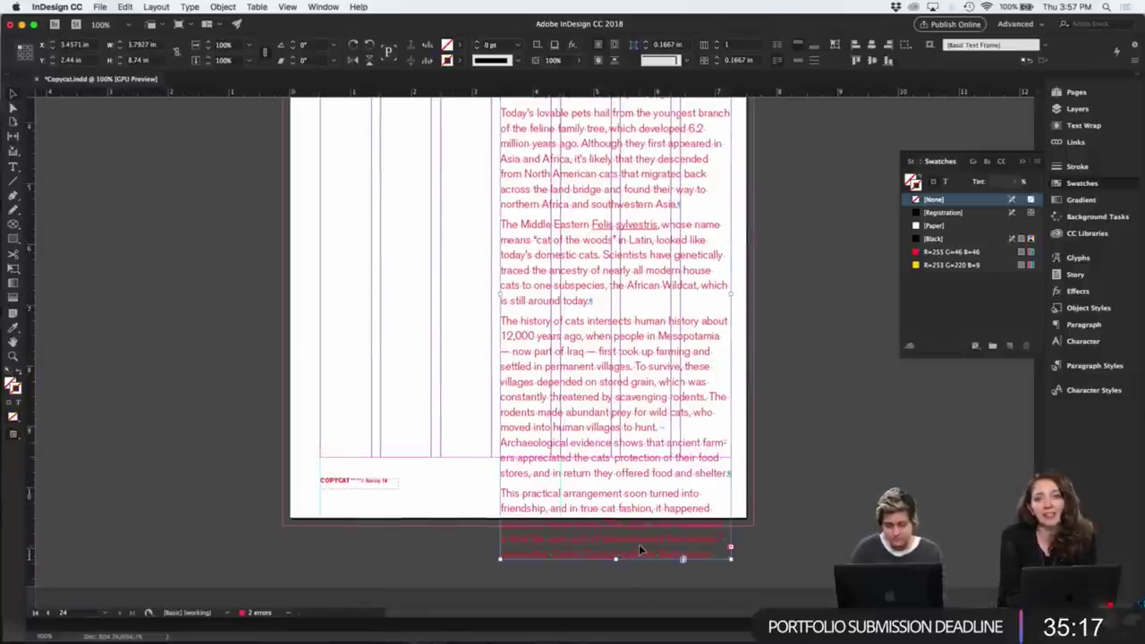
- Thread the overset text into a new, enlarged frame beside the page
left_click(730, 547)
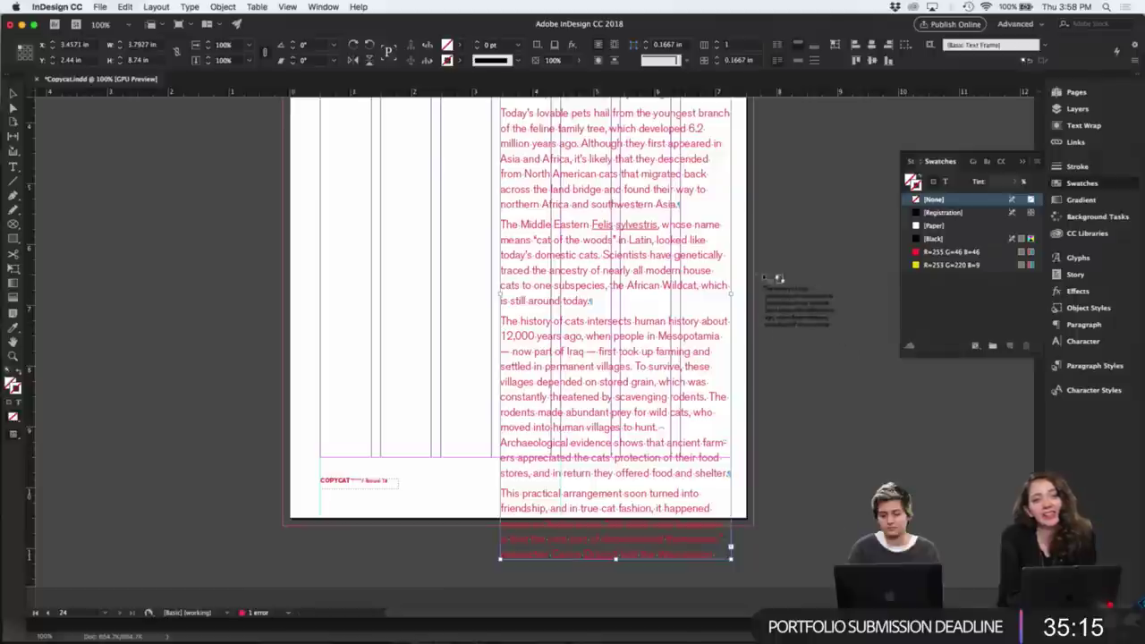
left_click_drag(760, 275, 1006, 492)
scroll(1006, 492, "right", 2)
scroll(1006, 492, "right", 1)
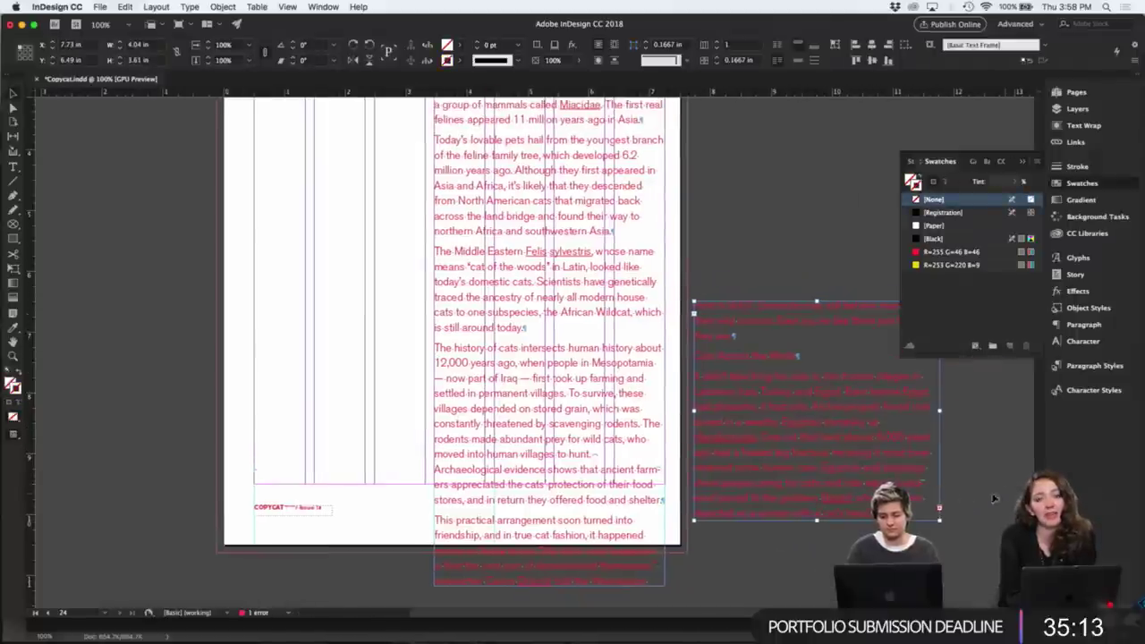
left_click_drag(939, 507, 404, 356)
- Delete the story text from the human-history paragraph onward, ending after African Wildcat
double_click(935, 525)
key("BackSpace")
key("super+shift+End")
key("BackSpace")
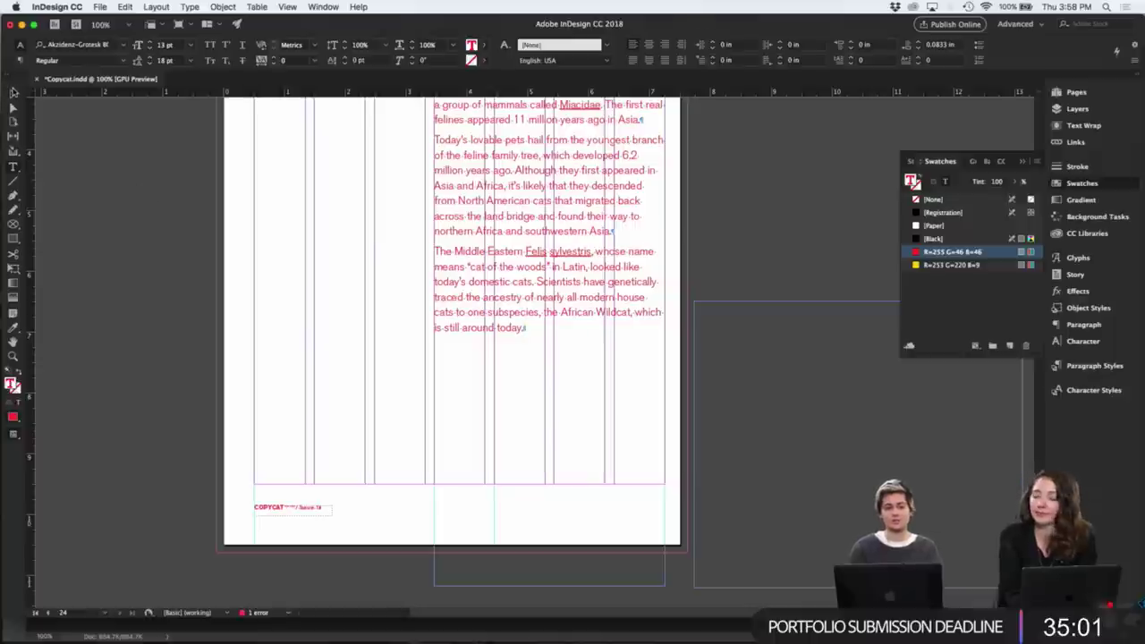
left_click(13, 93)
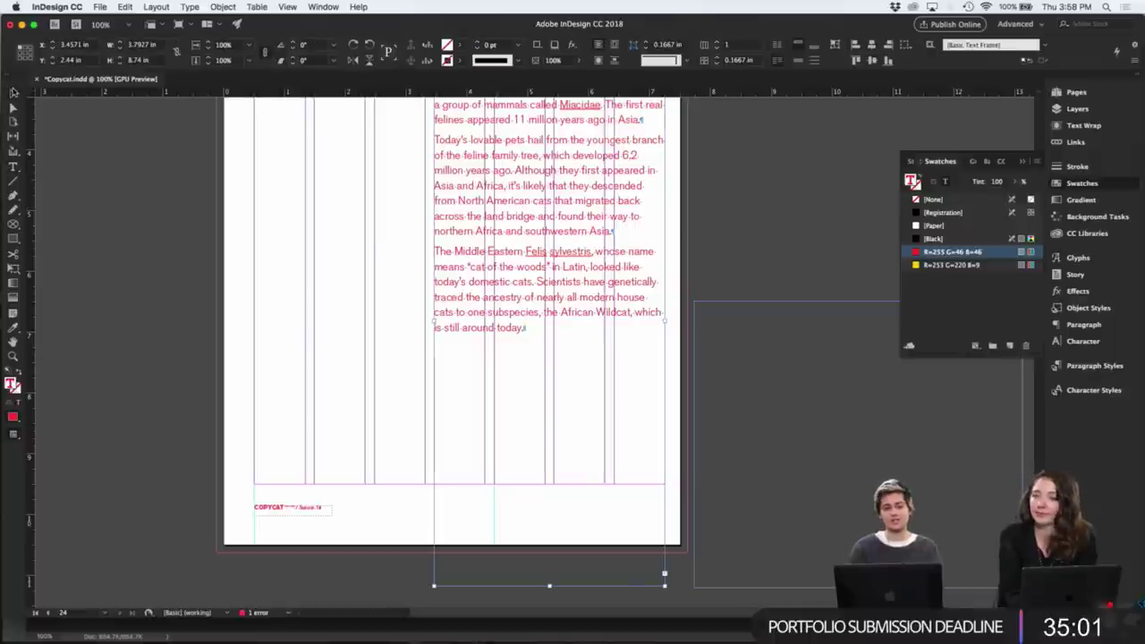
left_click(818, 391)
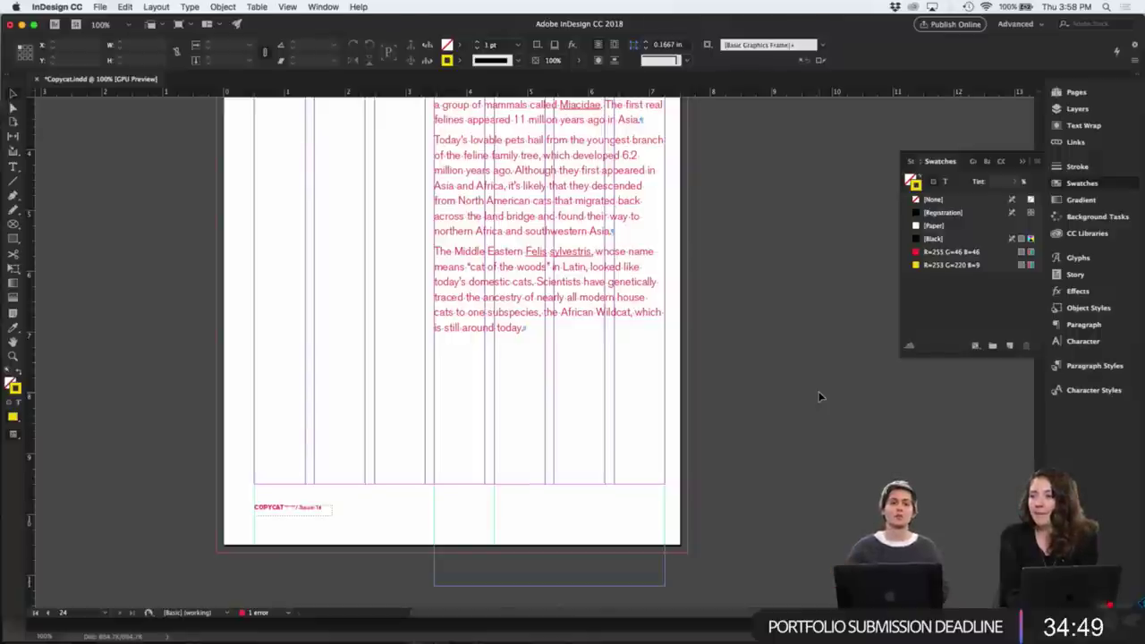
- Shorten the body text frame so it ends near the last line of text
left_click(562, 586)
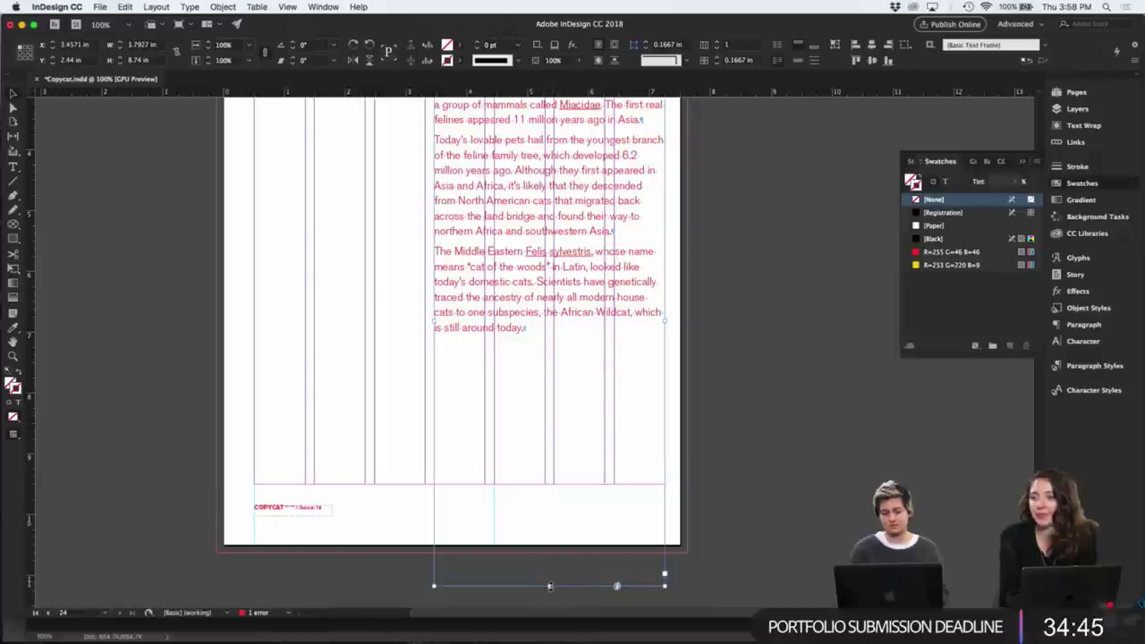
left_click_drag(562, 587, 580, 348)
left_click(732, 403)
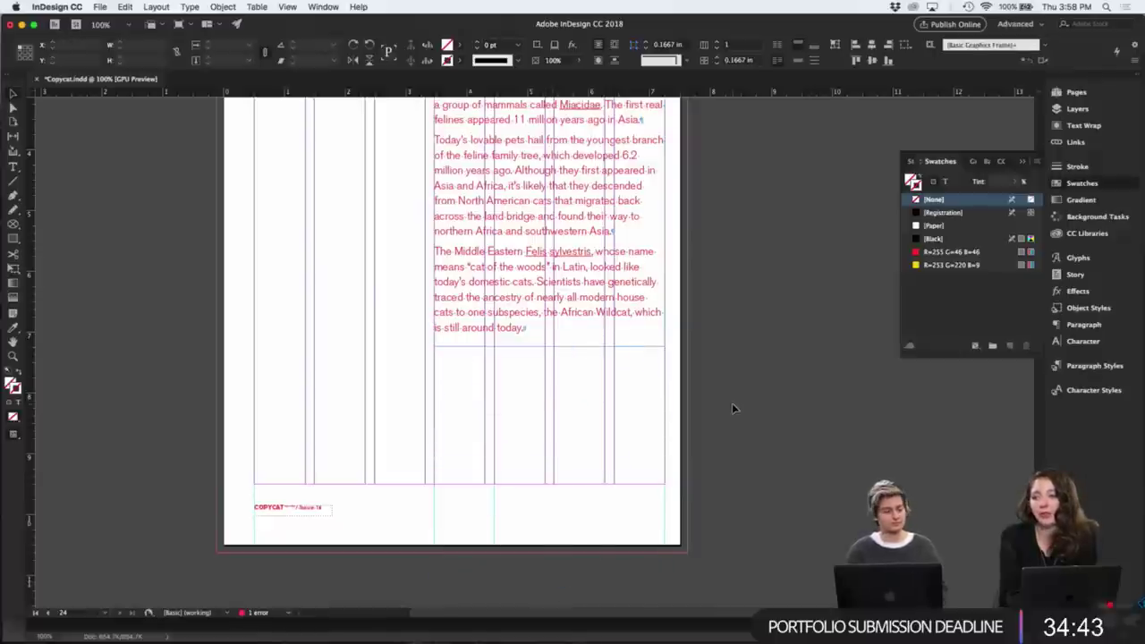
key("super+0")
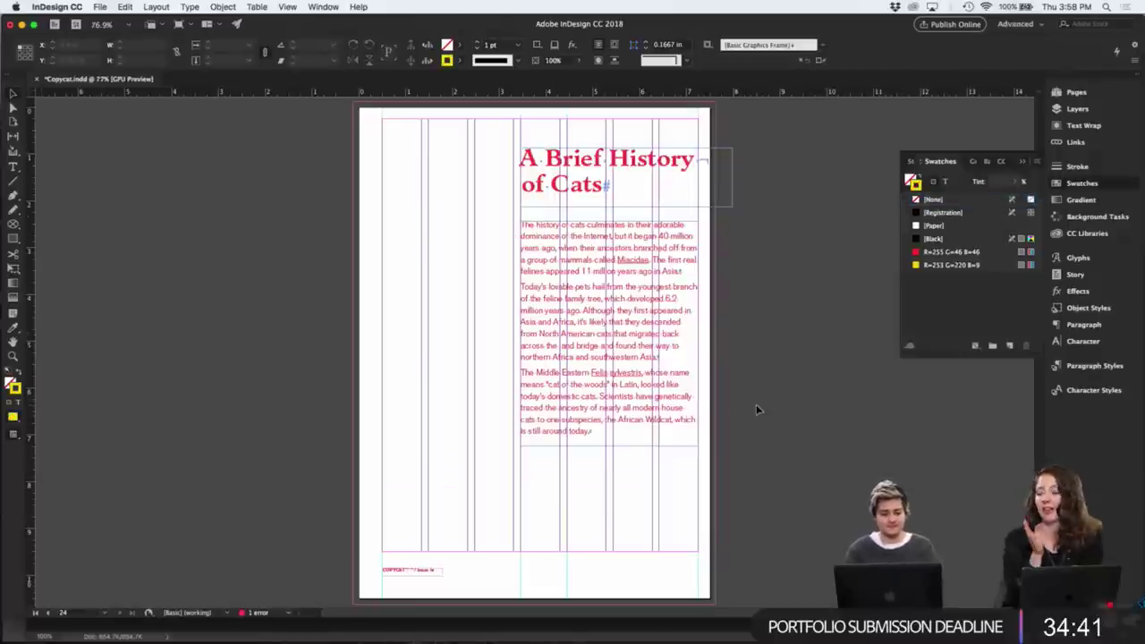
key("w")
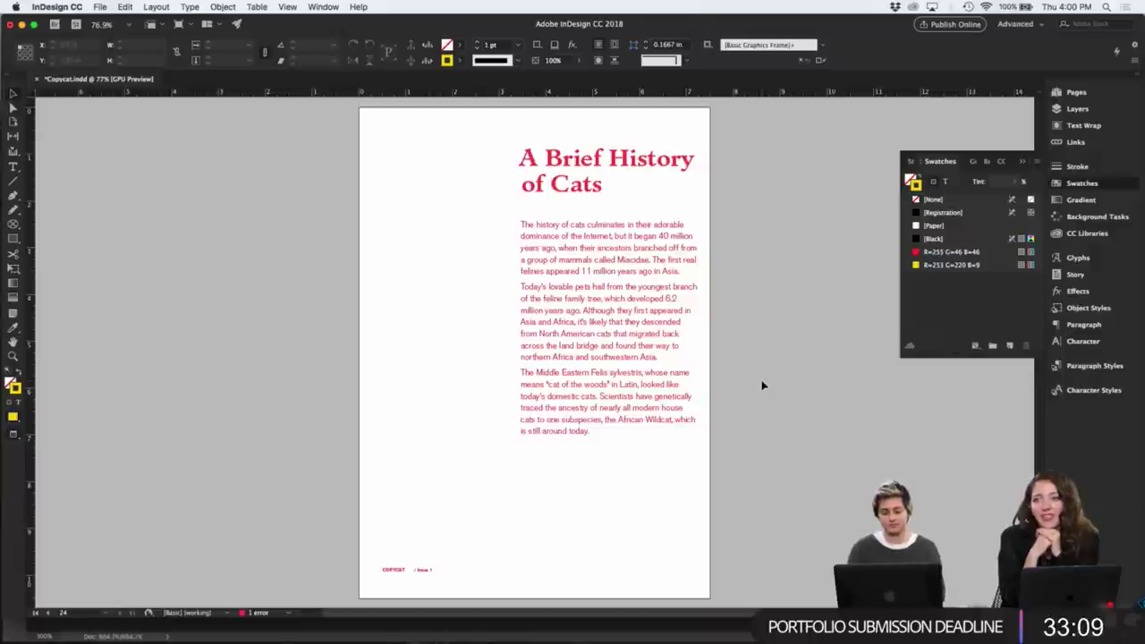
- Move the title and body text frames together to the left margin
left_click_drag(614, 119, 658, 281)
key("w")
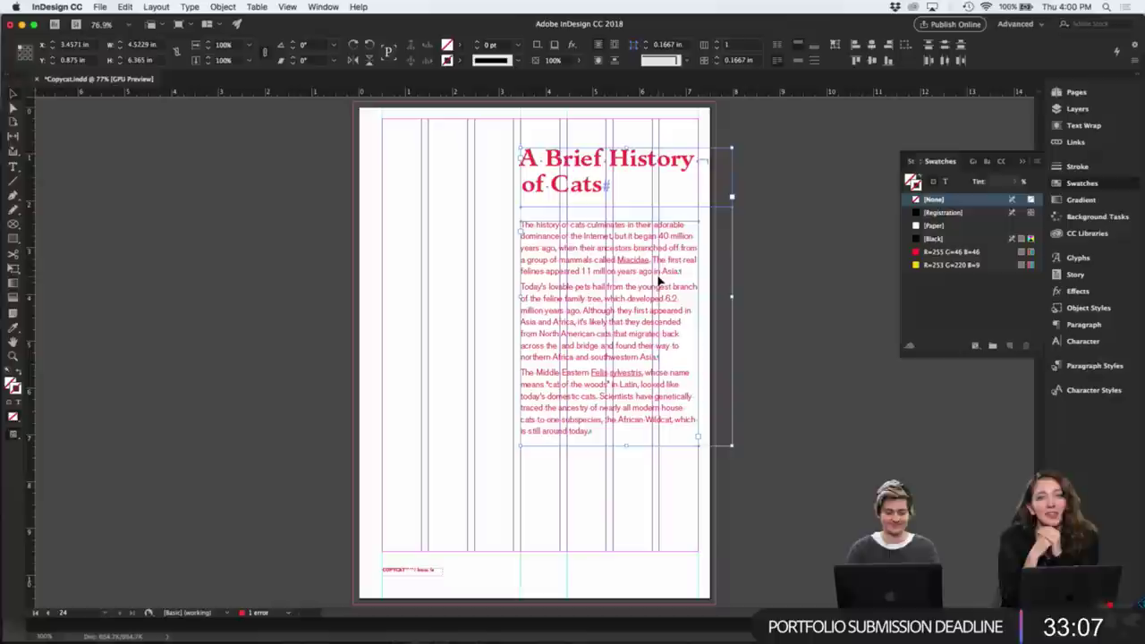
left_click_drag(530, 271, 391, 271)
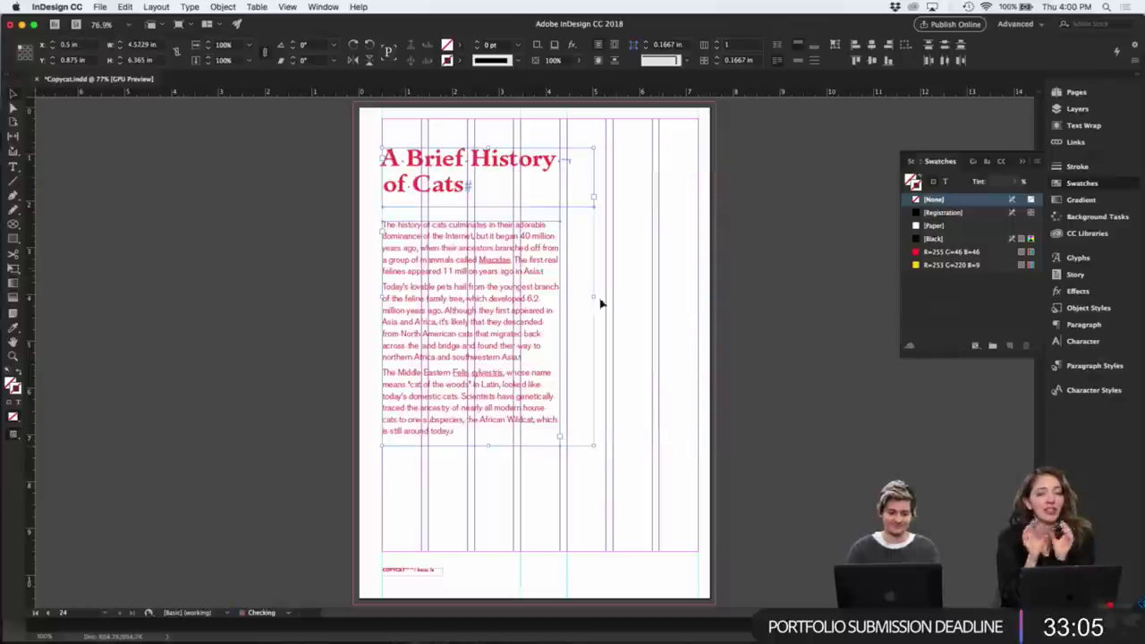
left_click(759, 353)
key("w")
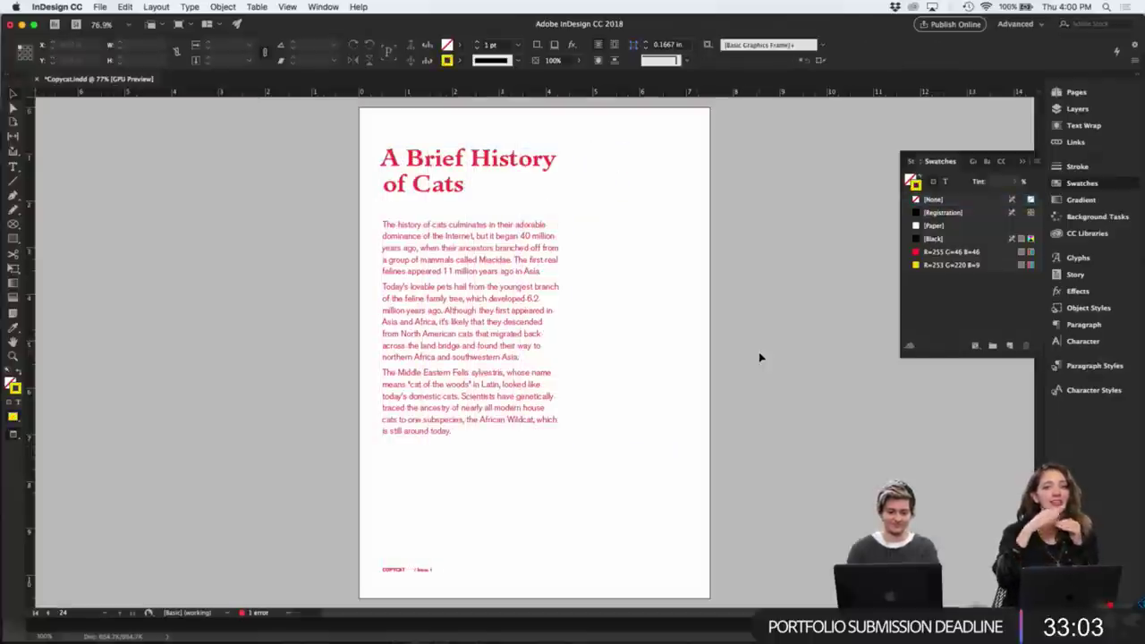
- Narrow the body text frame to a single column width
left_click(489, 297)
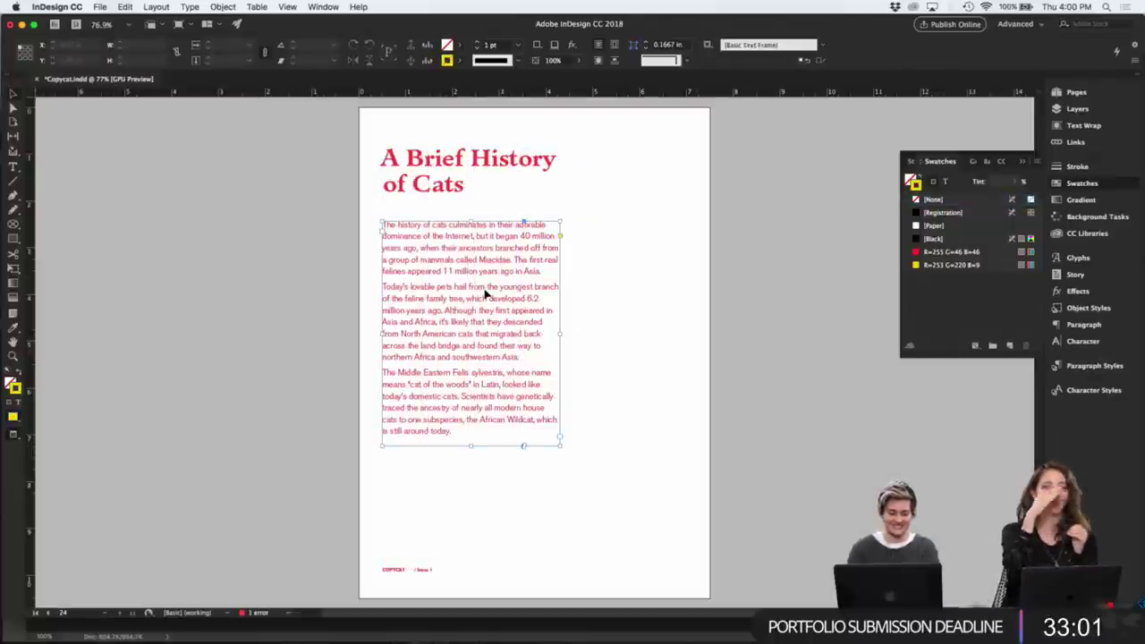
key("w")
left_click_drag(559, 333, 467, 329)
key("w")
left_click(546, 334)
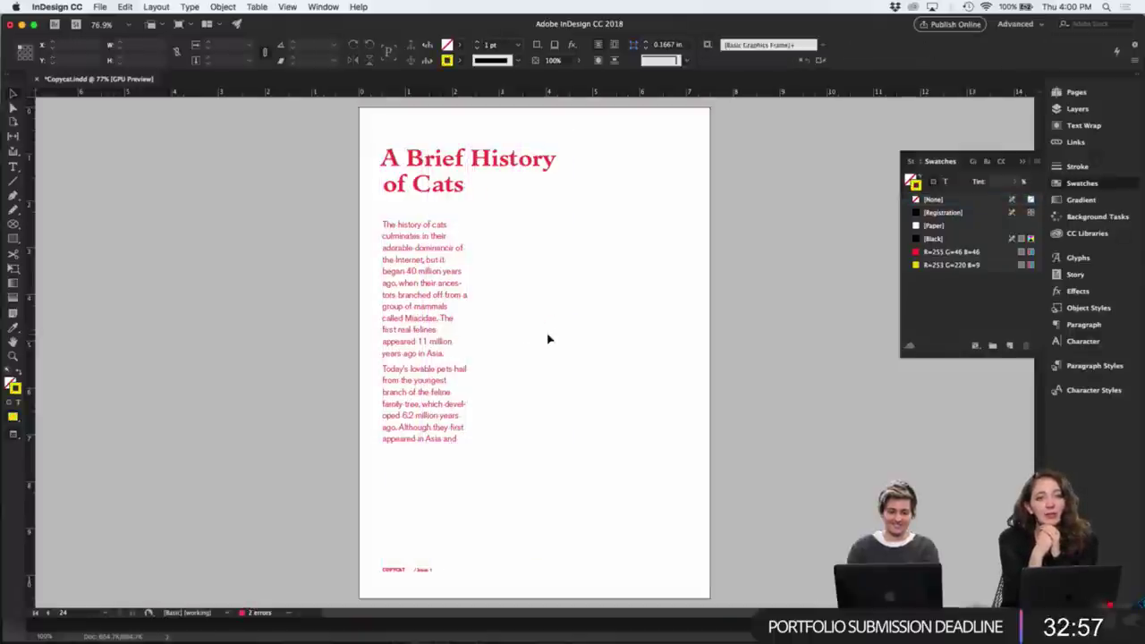
- Duplicate the body frame into the second column, empty it, and thread the first column's overflow into it
key("w")
left_click(430, 342)
left_click_drag(430, 342, 519, 335)
double_click(519, 334)
key("super+a")
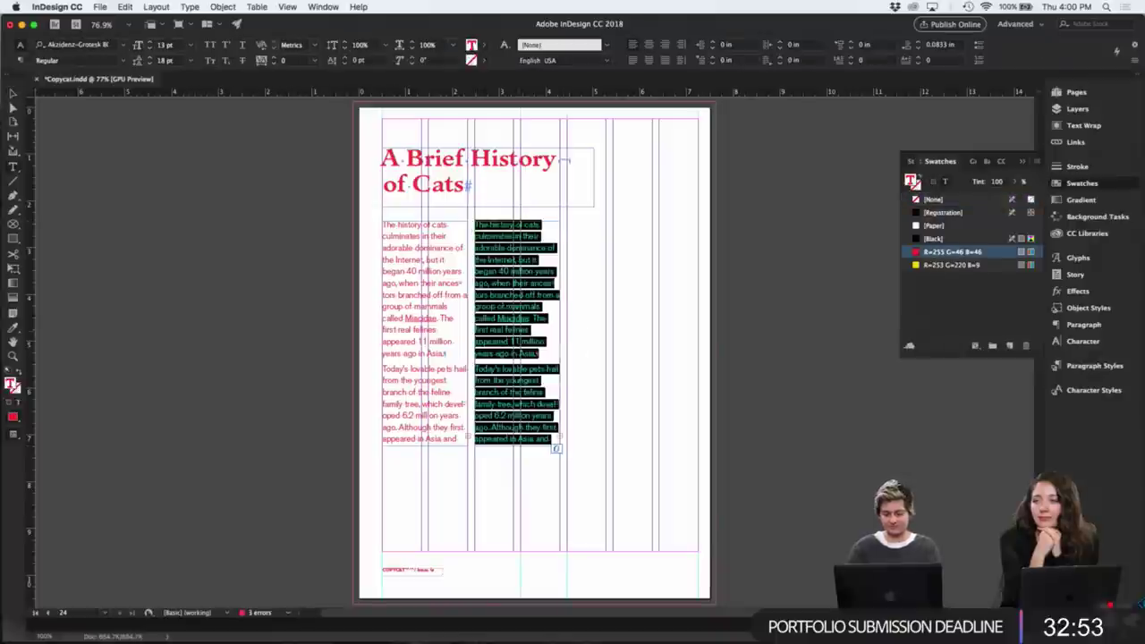
key("BackSpace")
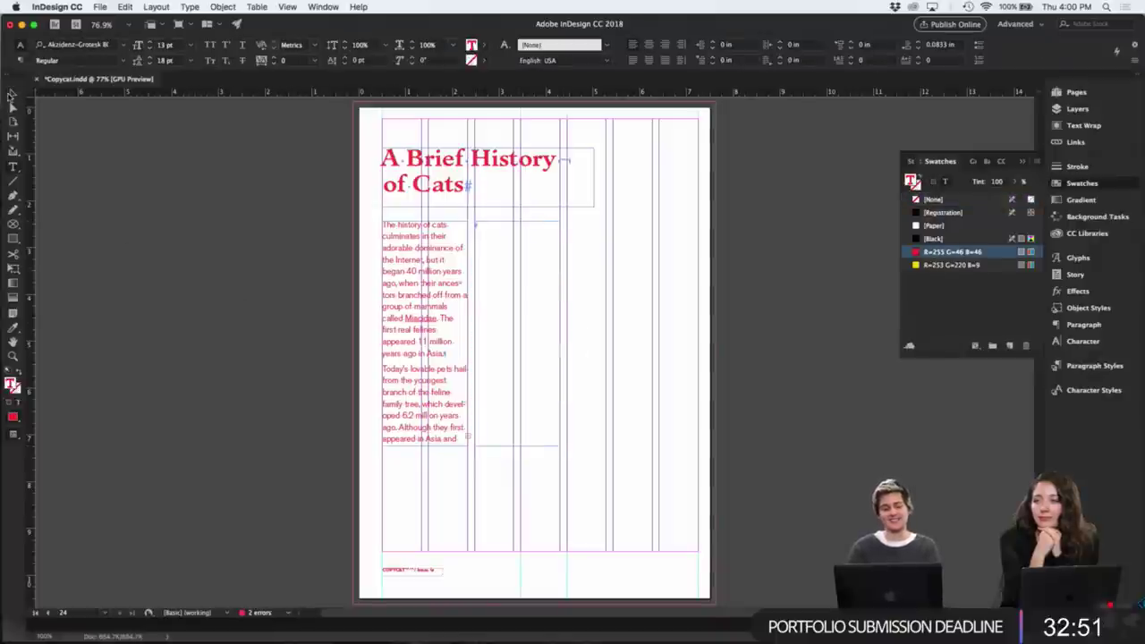
key("Escape")
left_click(468, 436)
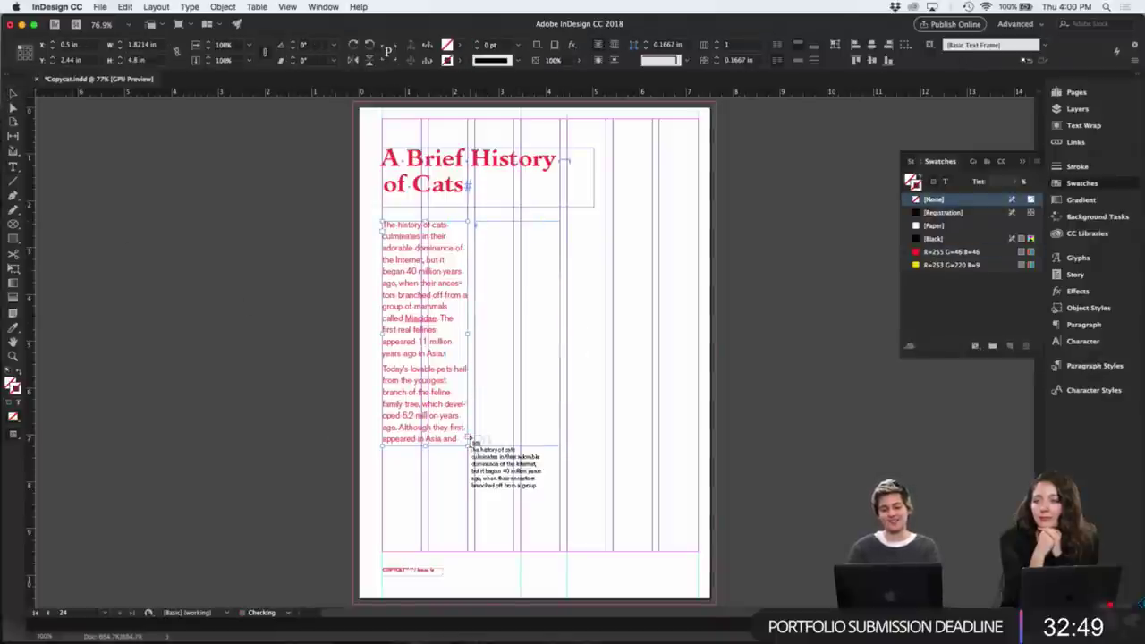
left_click(511, 370)
left_click(633, 375)
key("w")
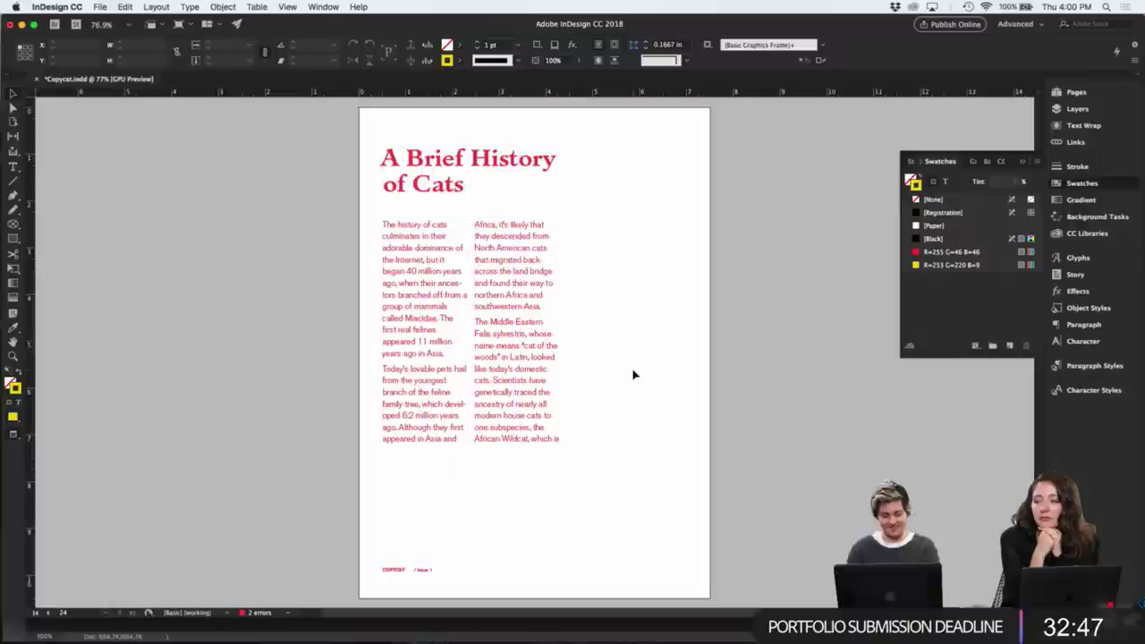
- Duplicate the second column's frame into the third column
key("w")
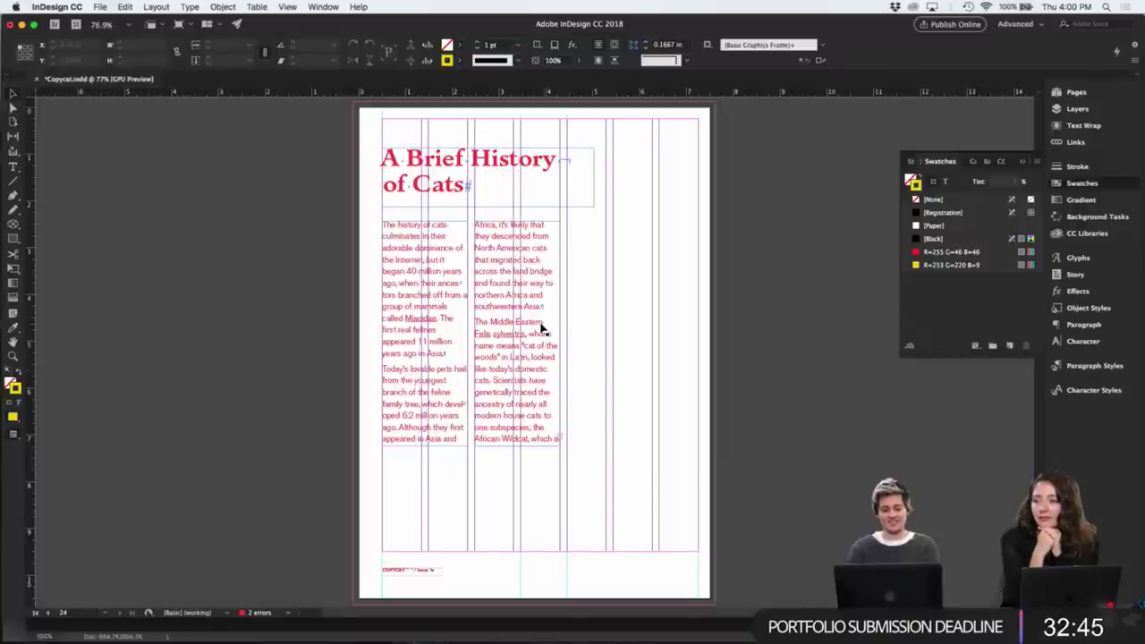
left_click(547, 329)
left_click_drag(564, 328, 634, 334)
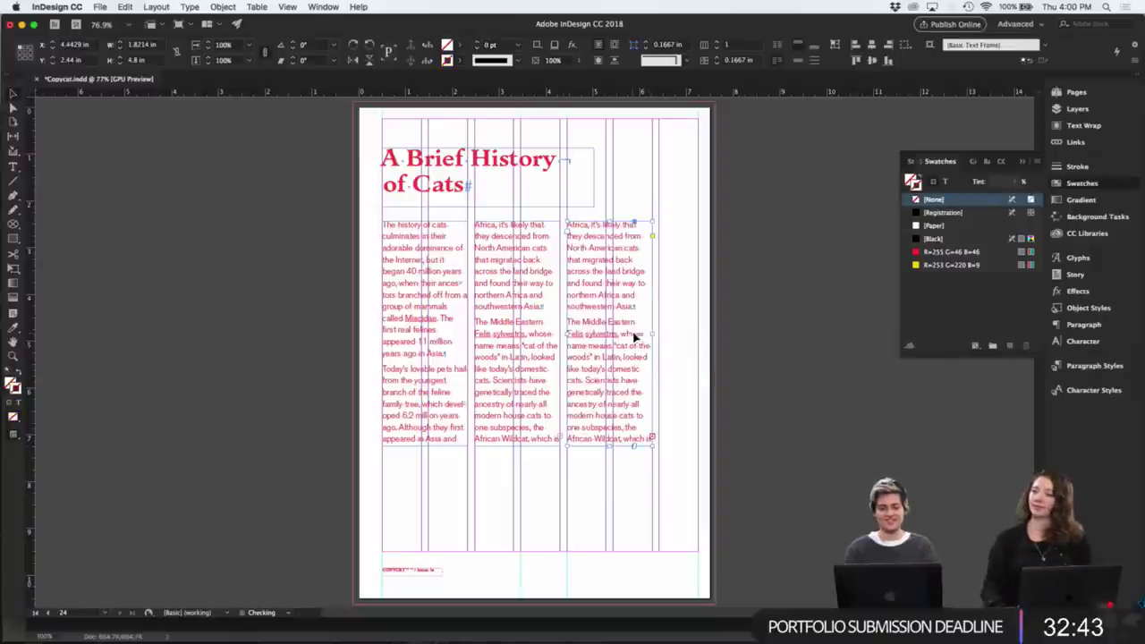
left_click(702, 365)
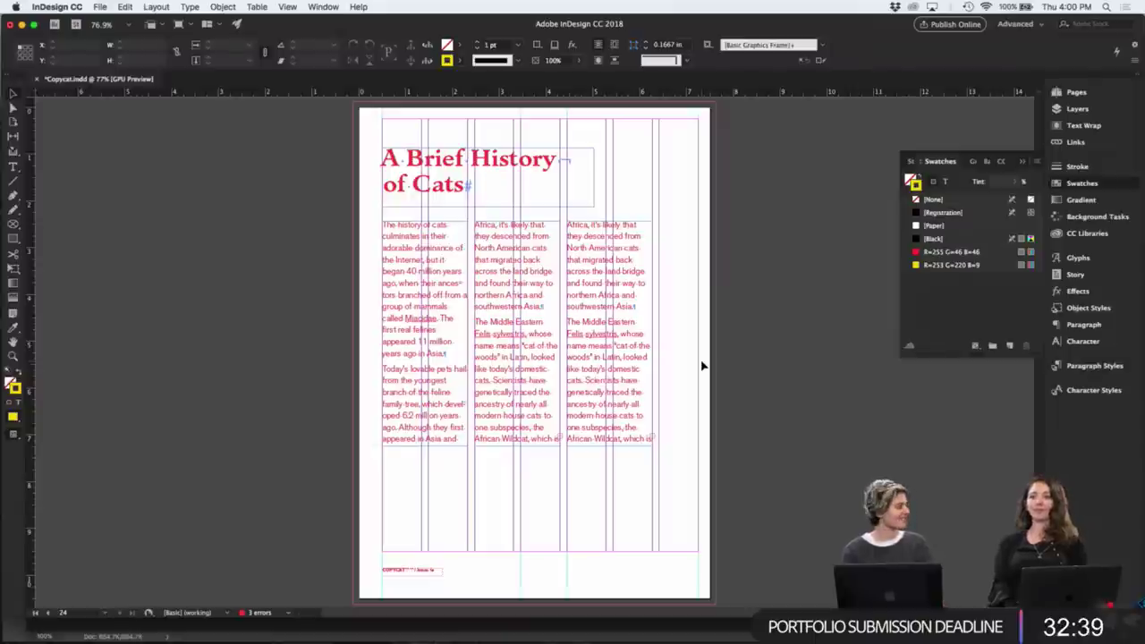
- Clear the duplicated text from the third column frame
key("w")
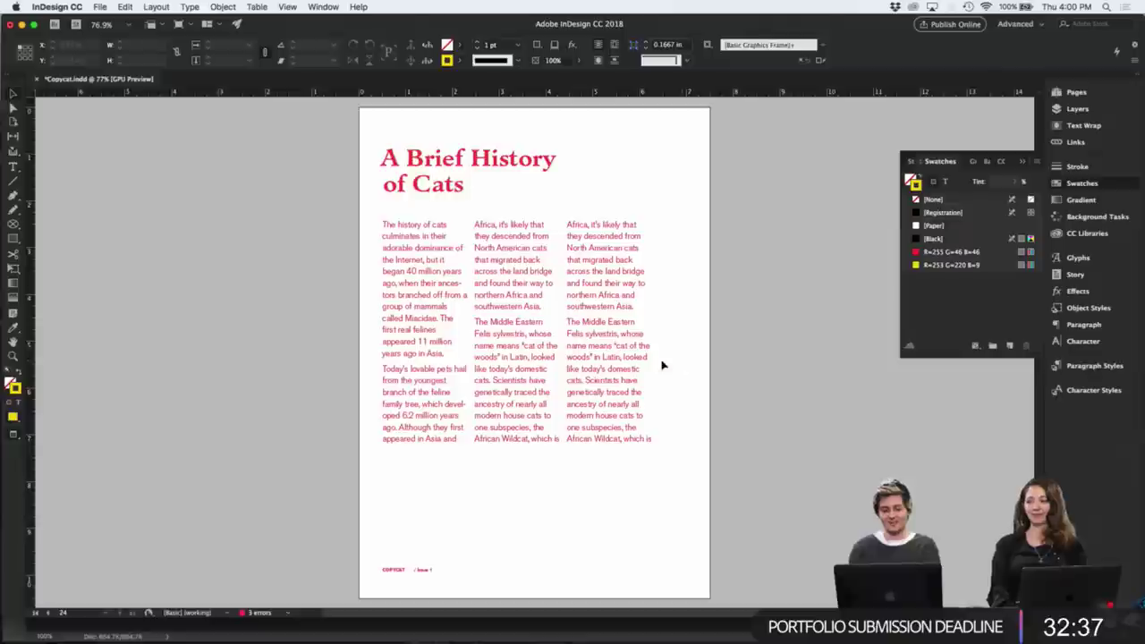
key("w")
double_click(641, 373)
key("super+a")
key("Delete")
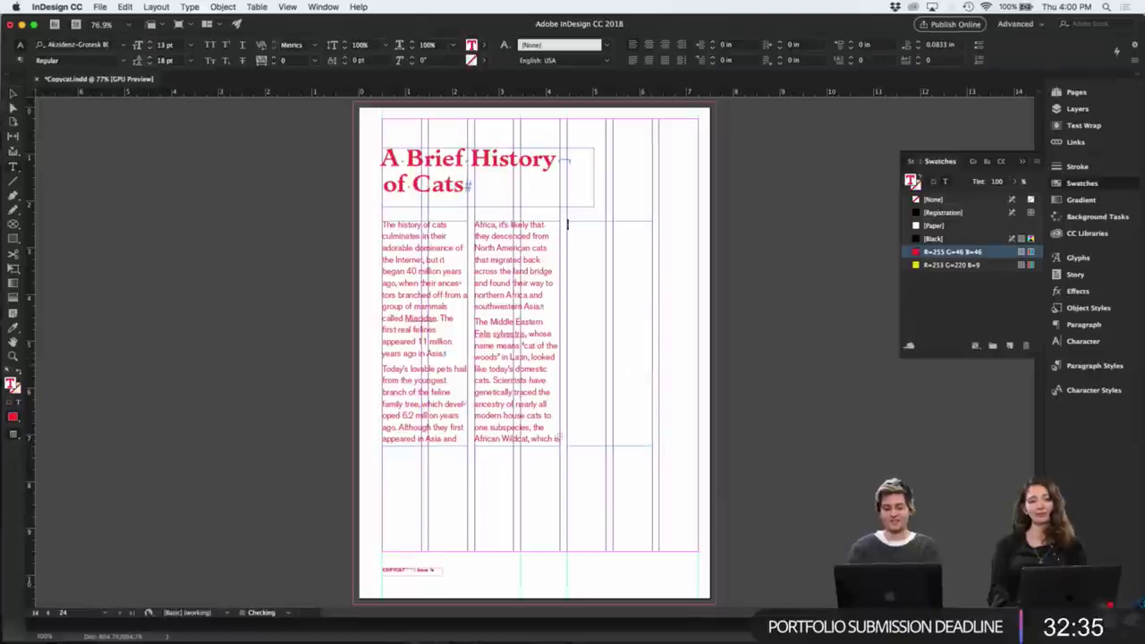
key("super+a")
key("Delete")
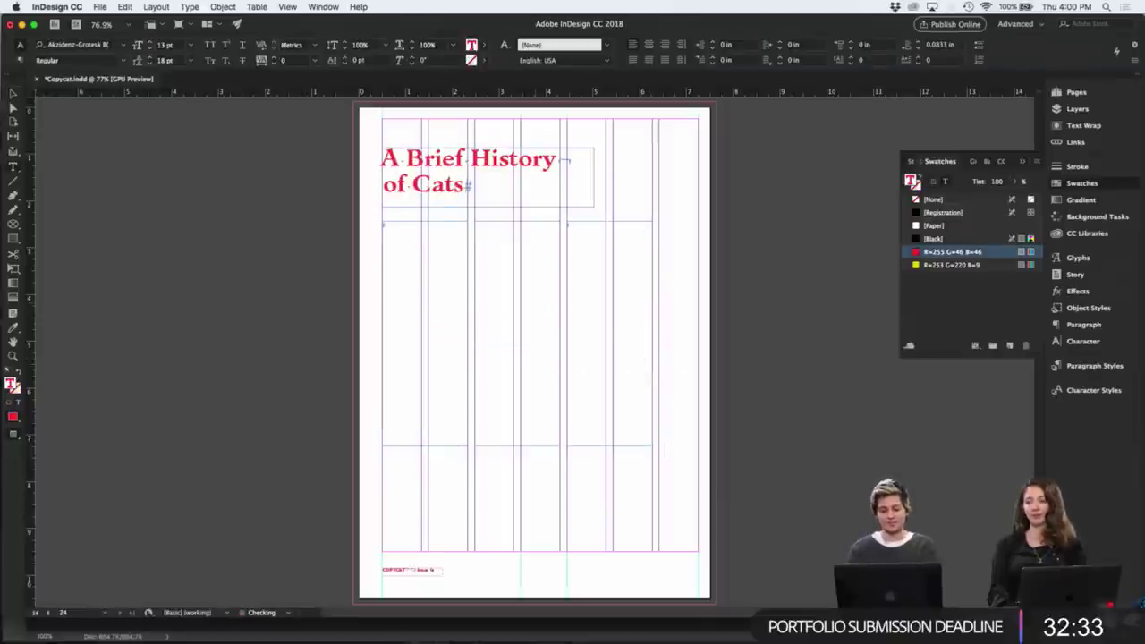
key("super+z")
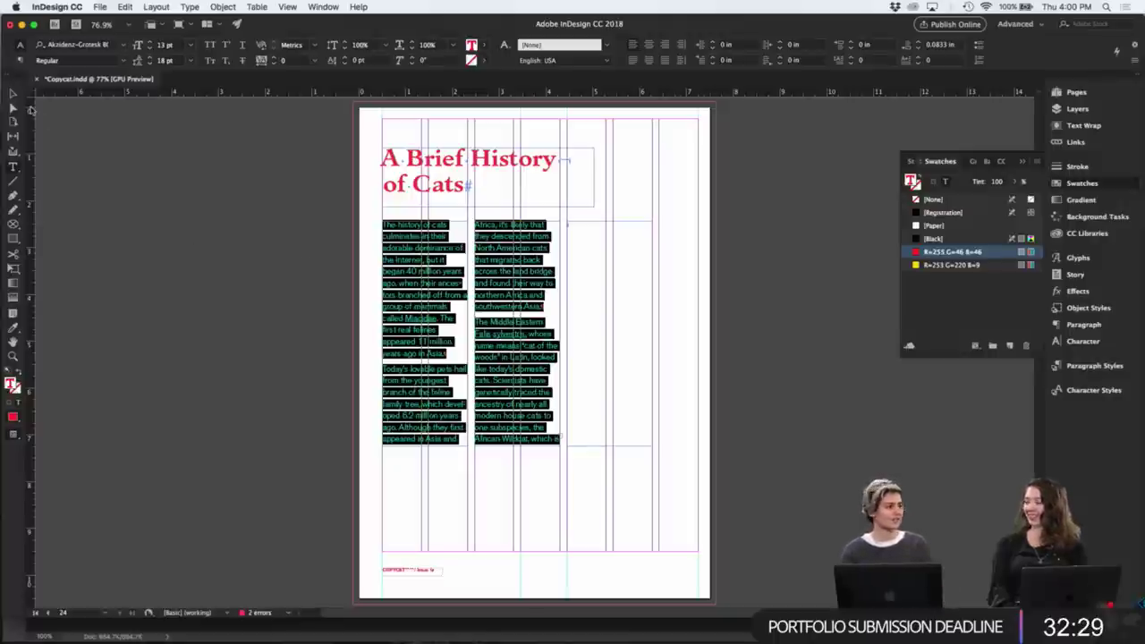
left_click(13, 93)
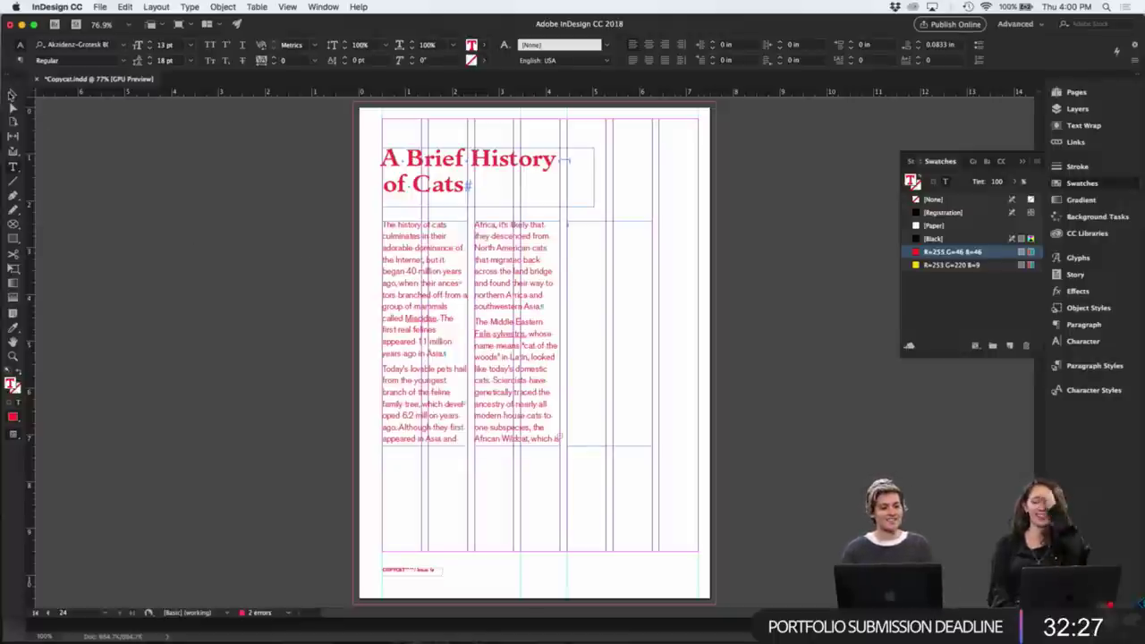
left_click(200, 202)
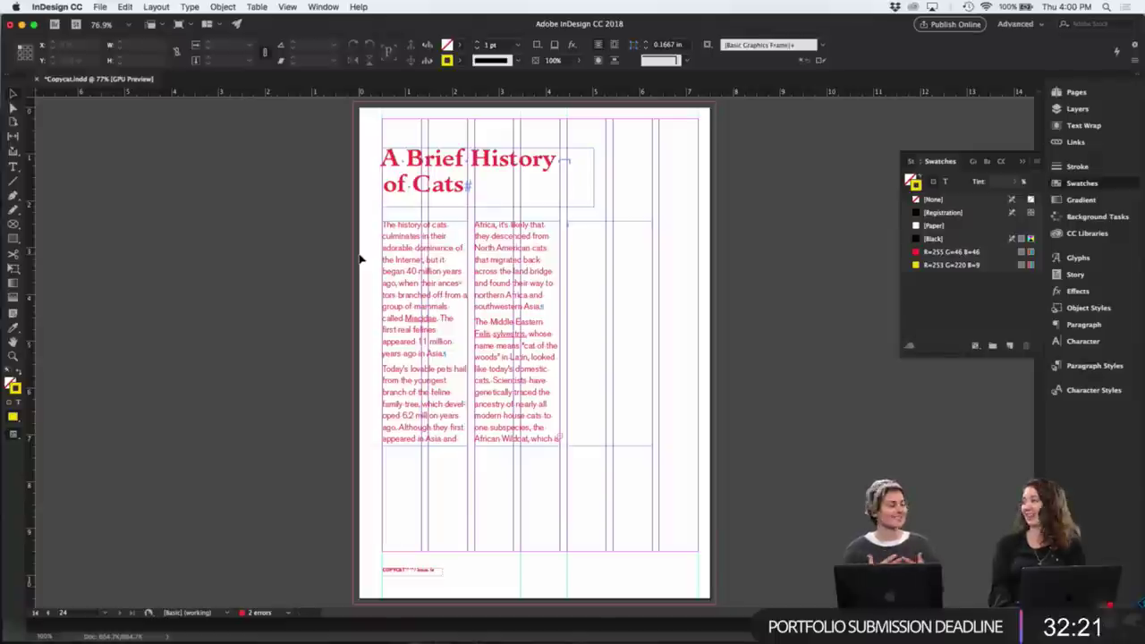
- Thread the second column's overflow text into the empty third column frame
left_click(547, 394)
left_click(561, 440)
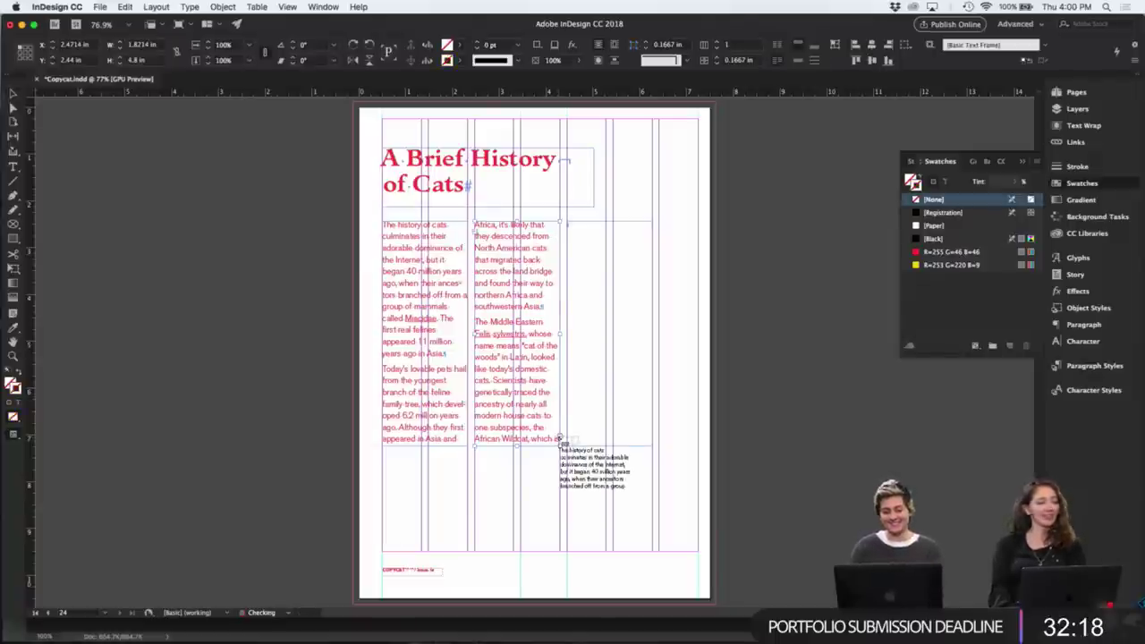
left_click(608, 410)
left_click(711, 421)
key("w")
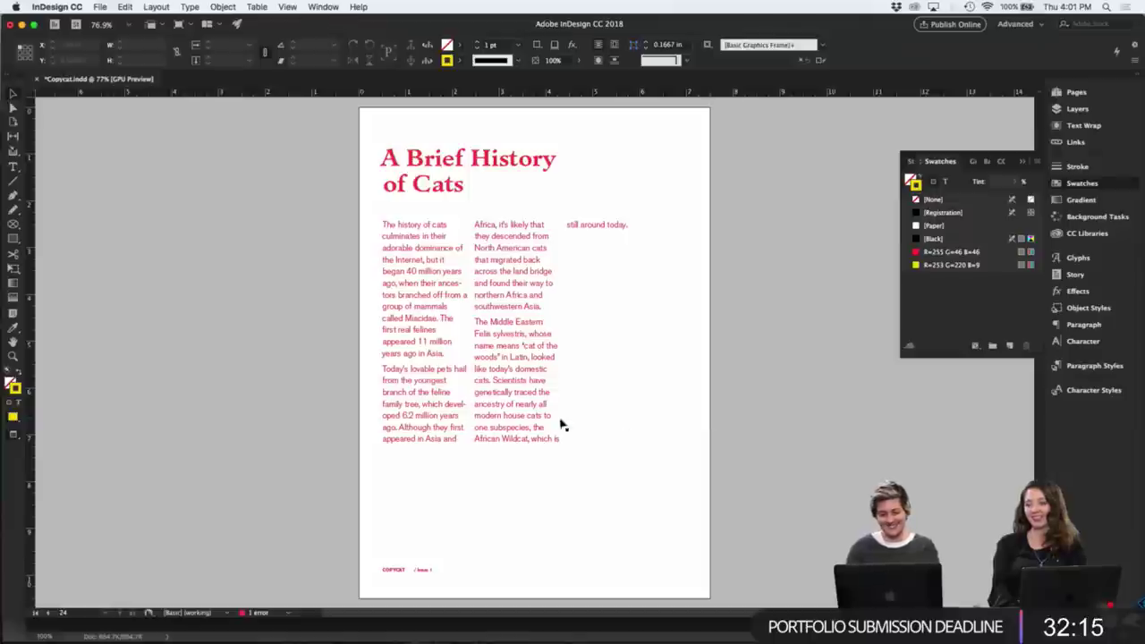
- Adjust the first column's height so the story ends on 'still around today.'
left_click(513, 425)
left_click(413, 428)
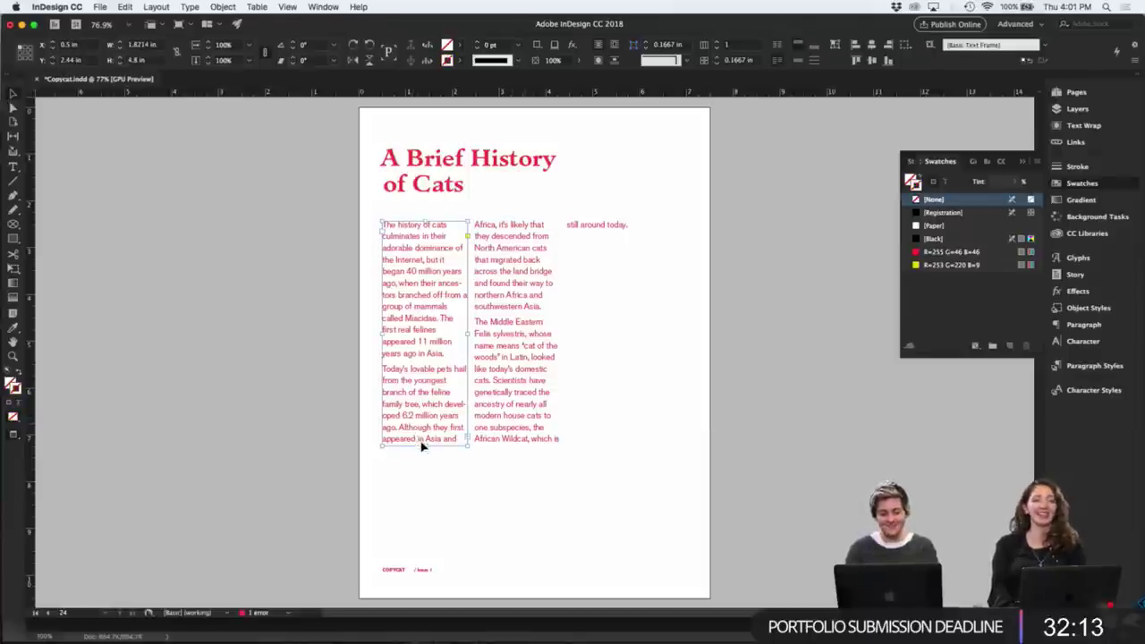
left_click_drag(424, 444, 424, 388)
left_click(460, 465)
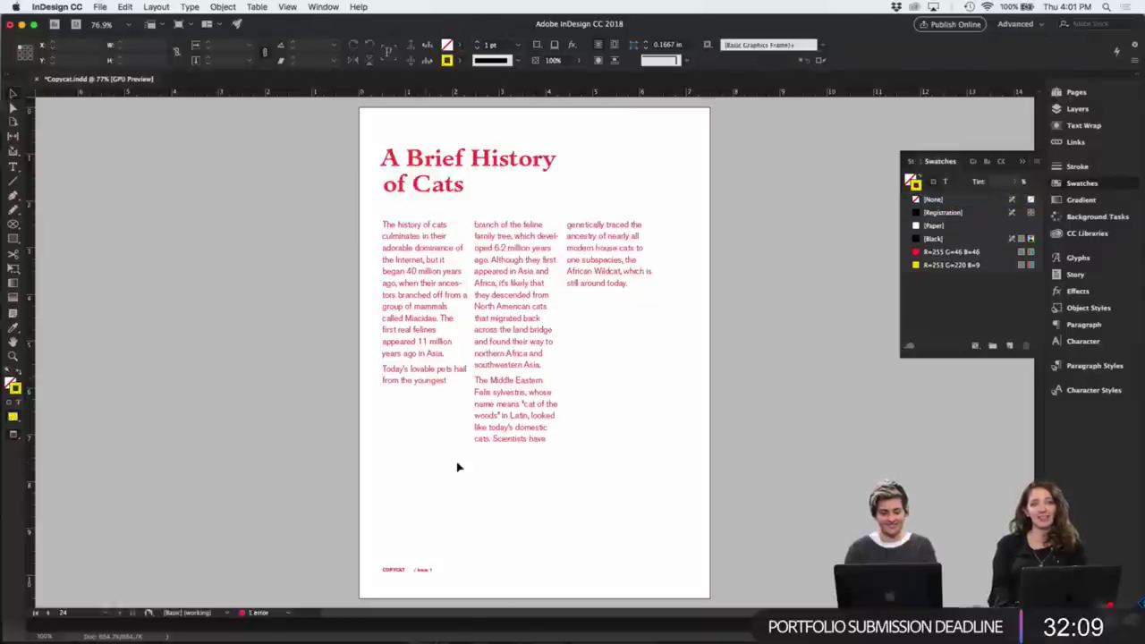
- Narrow the title frame to 3.7929 in wide
left_click(510, 160)
key("w")
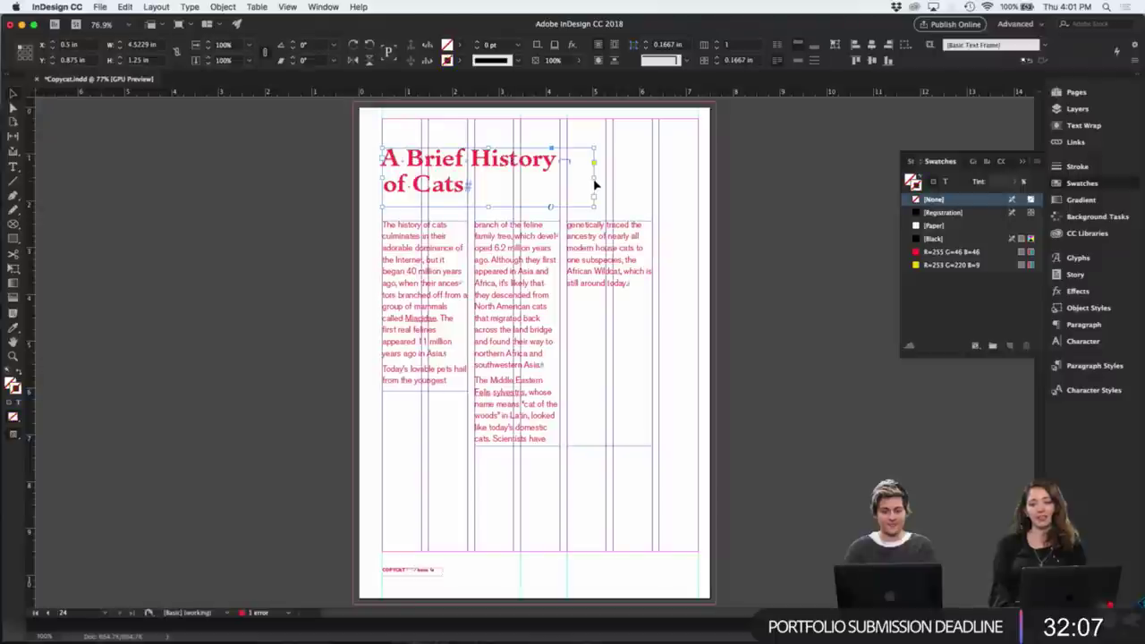
left_click_drag(593, 177, 564, 178)
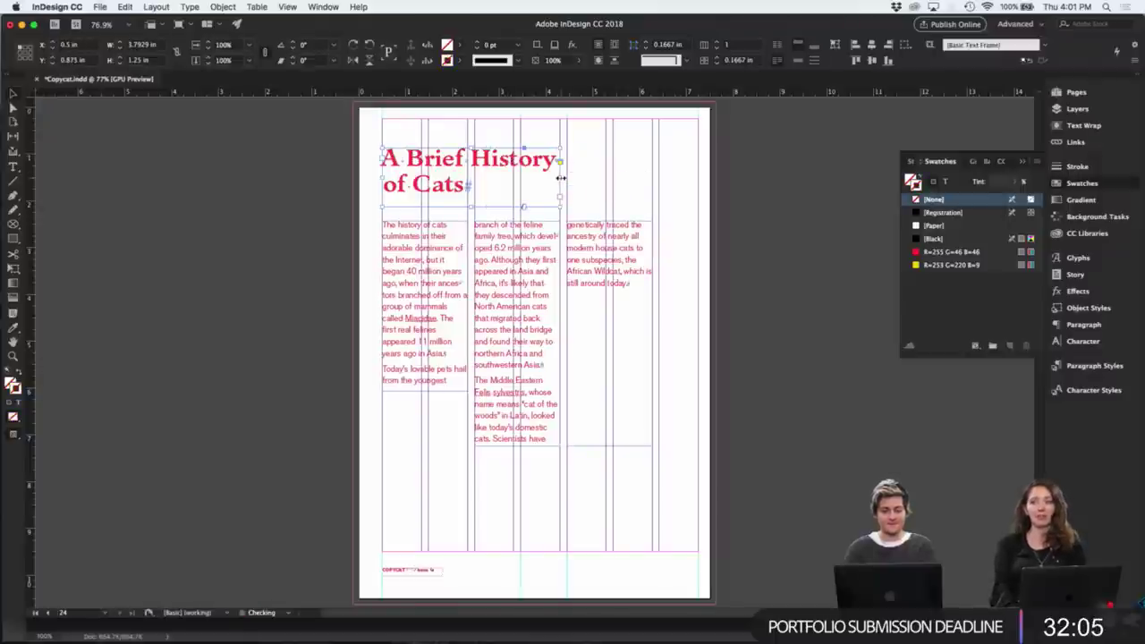
left_click(588, 176)
key("w")
left_click(458, 161)
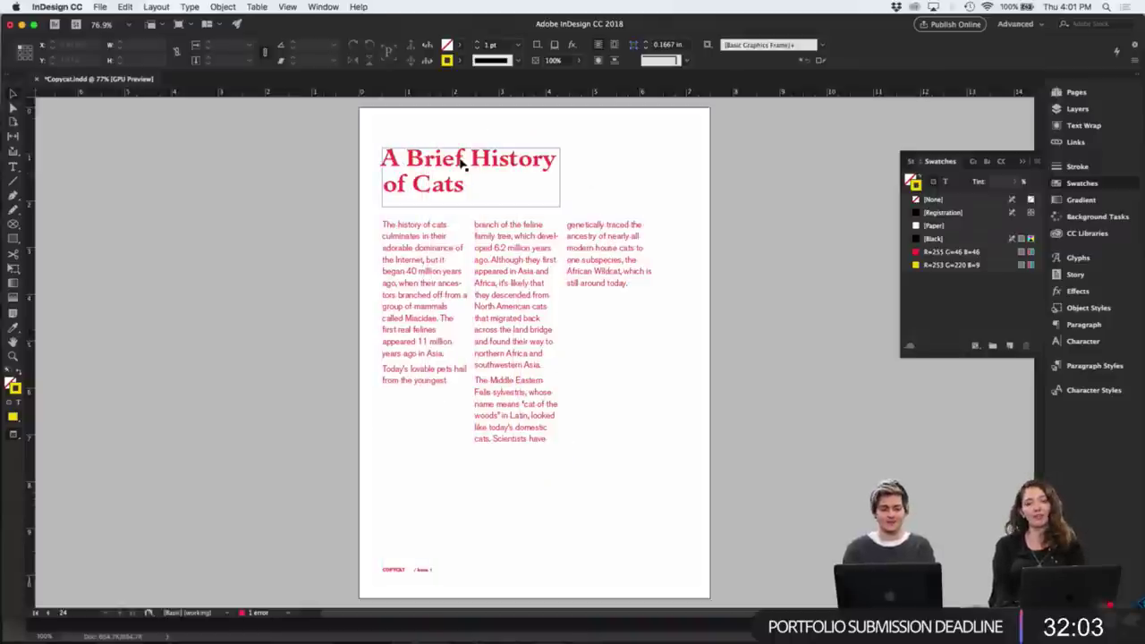
left_click(670, 164)
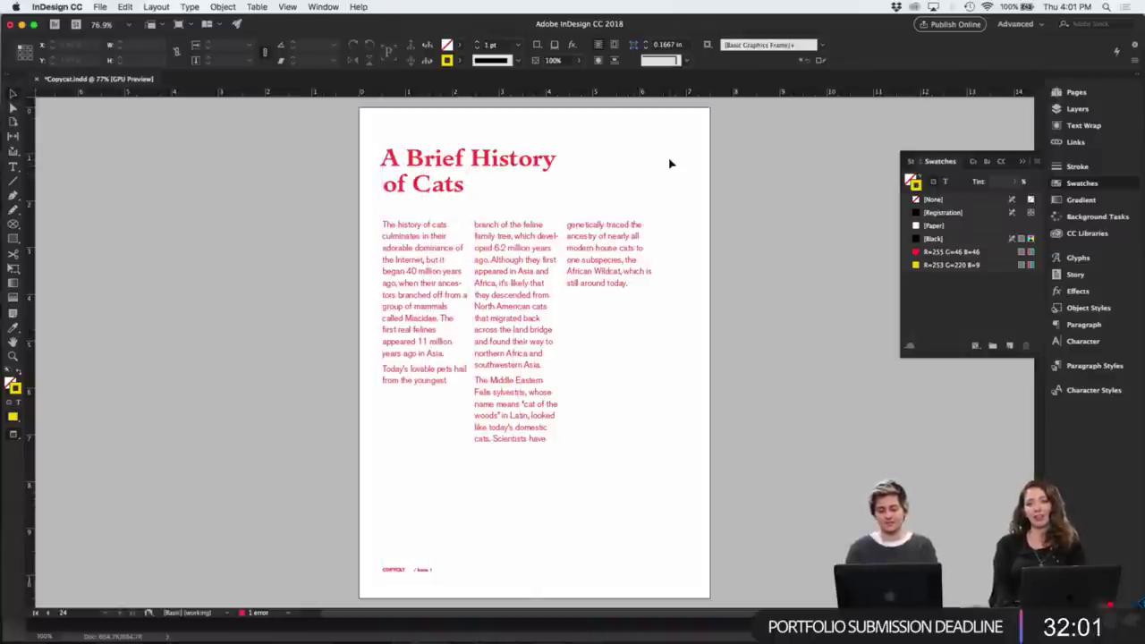
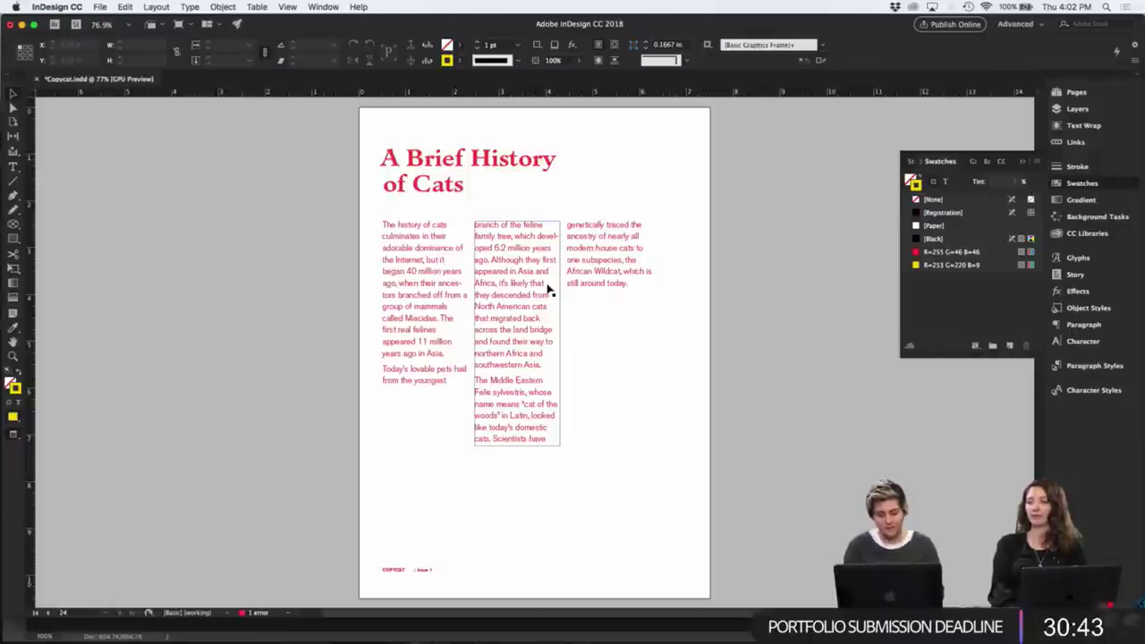
- Select all the body text and set its leading to 30 pt in the Character panel
double_click(637, 280)
key("super+a")
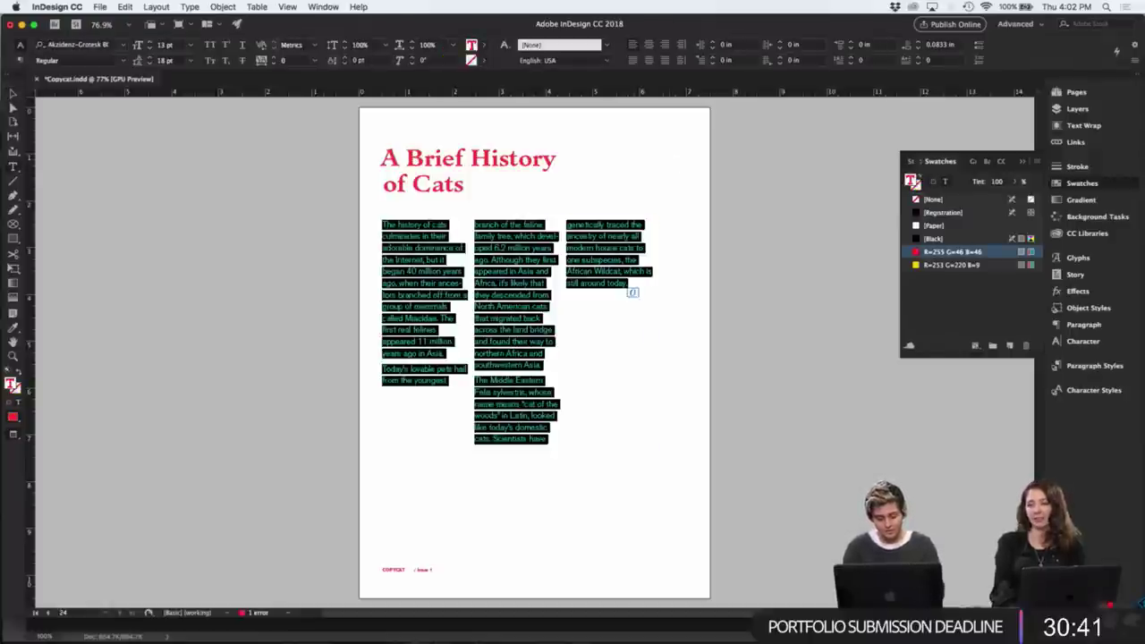
key("super+t")
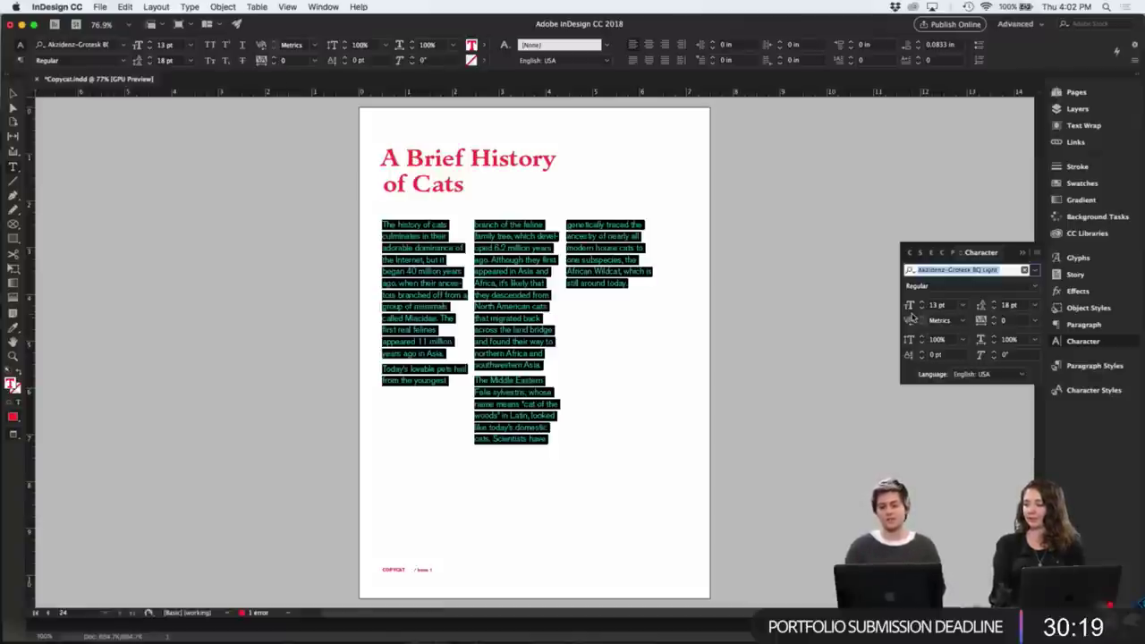
left_click(1036, 306)
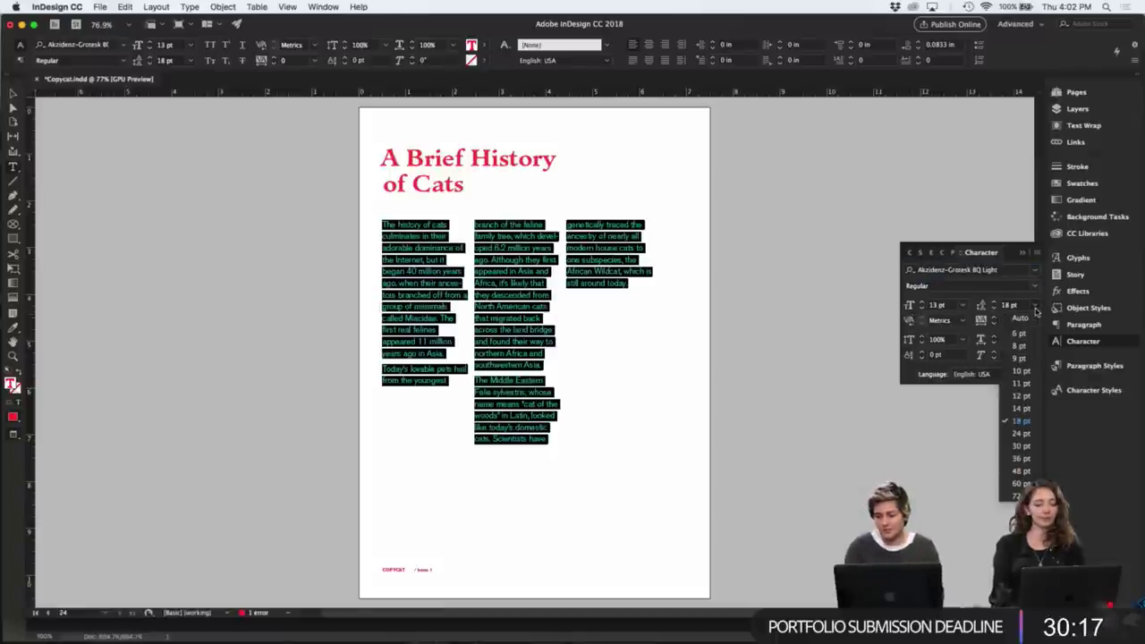
left_click(1020, 445)
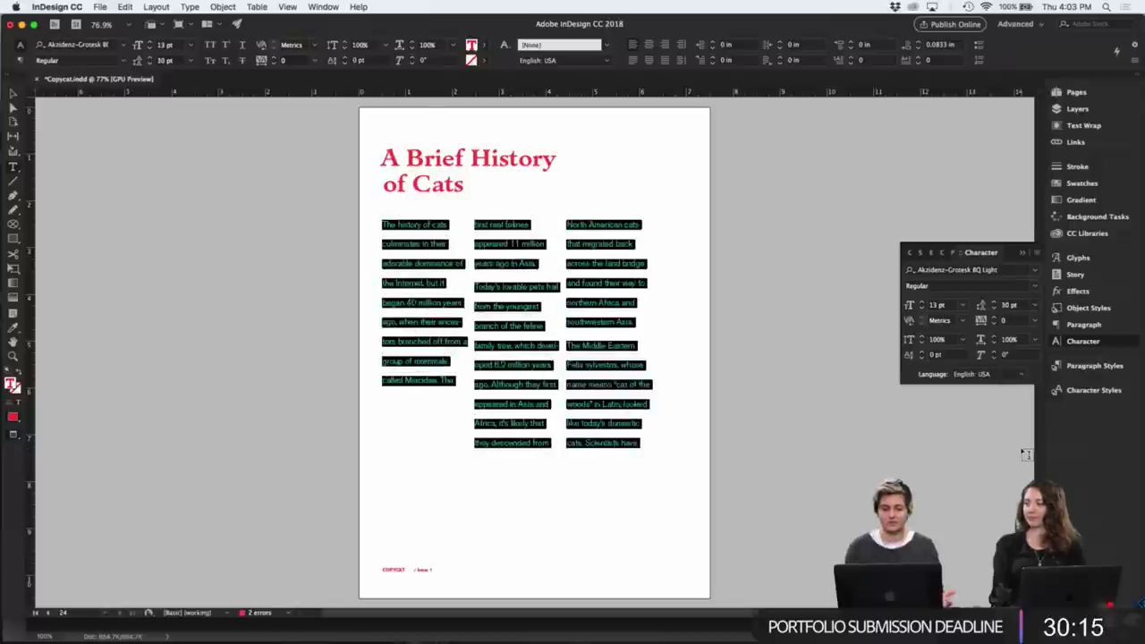
- Preview the 30 pt spacing, undo it back to 18 pt, and reselect all body text
left_click(13, 93)
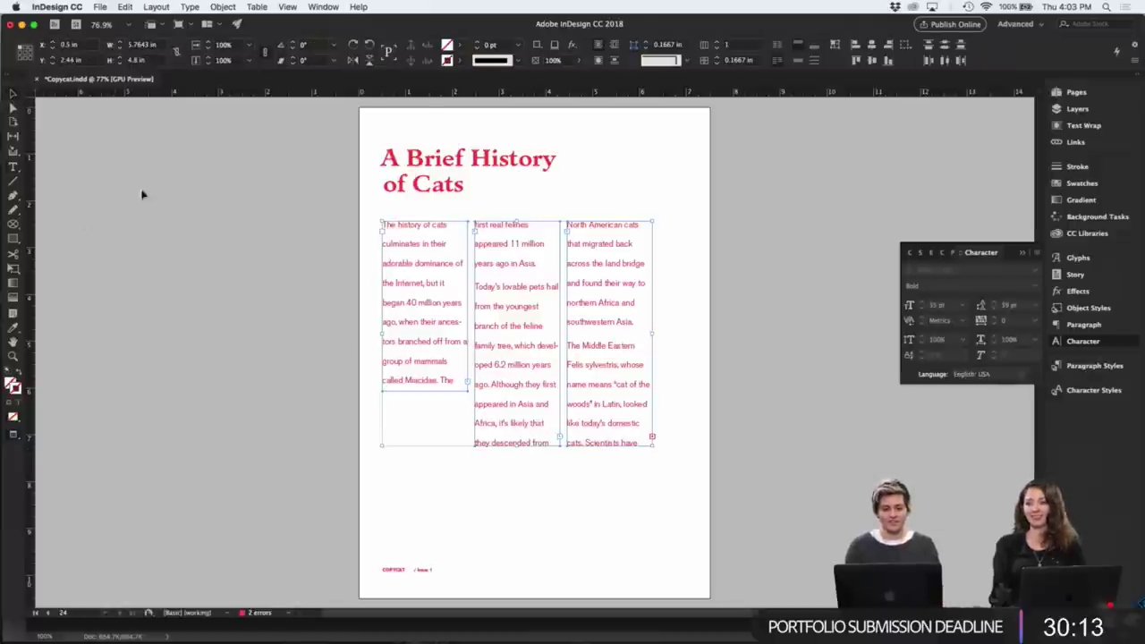
left_click(172, 227)
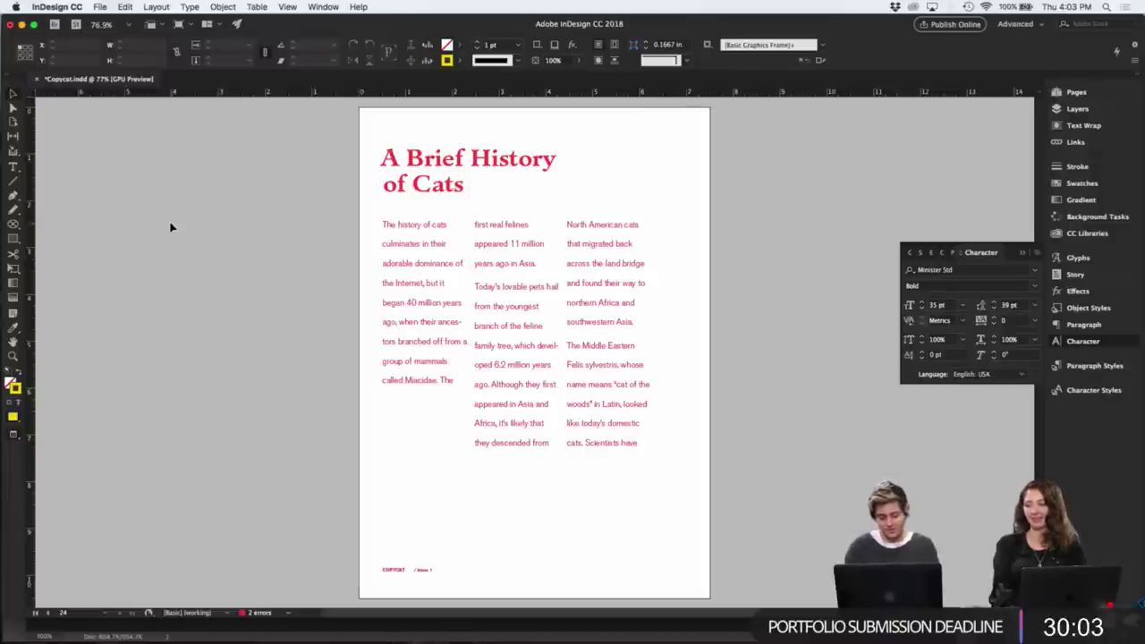
key("ctrl+z")
double_click(601, 277)
key("ctrl+a")
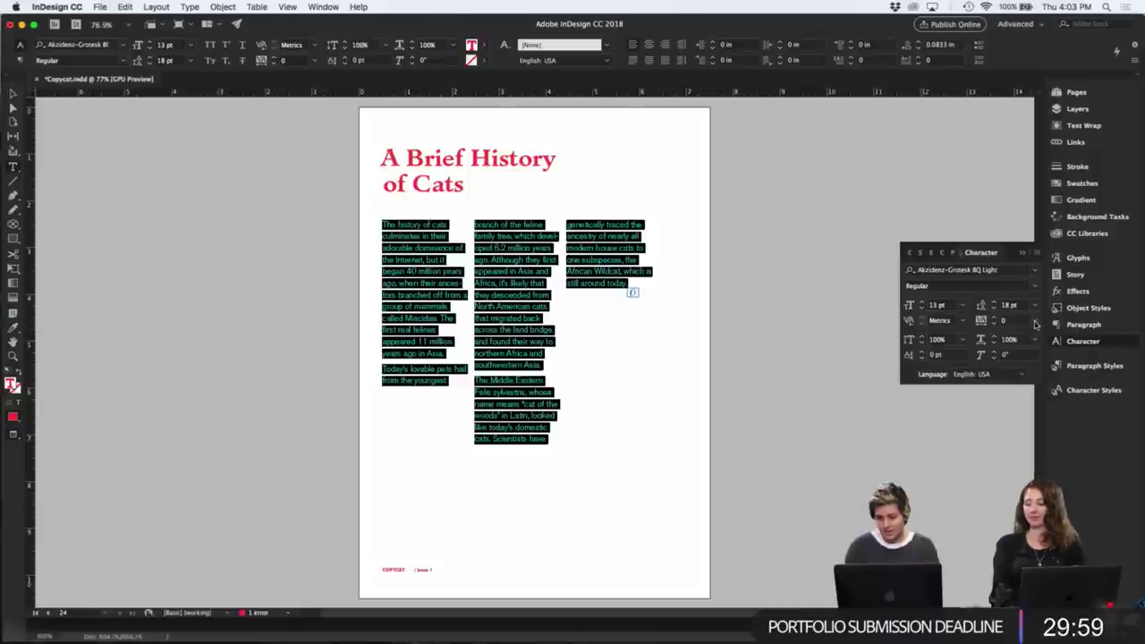
left_click(1035, 321)
left_click(1019, 476)
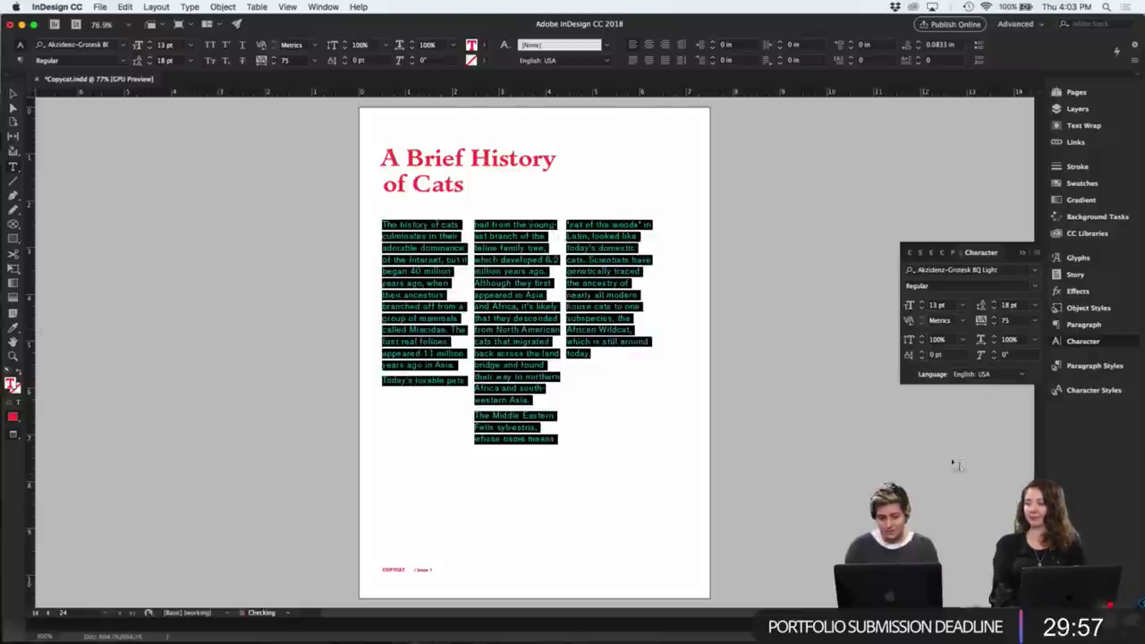
left_click(647, 366)
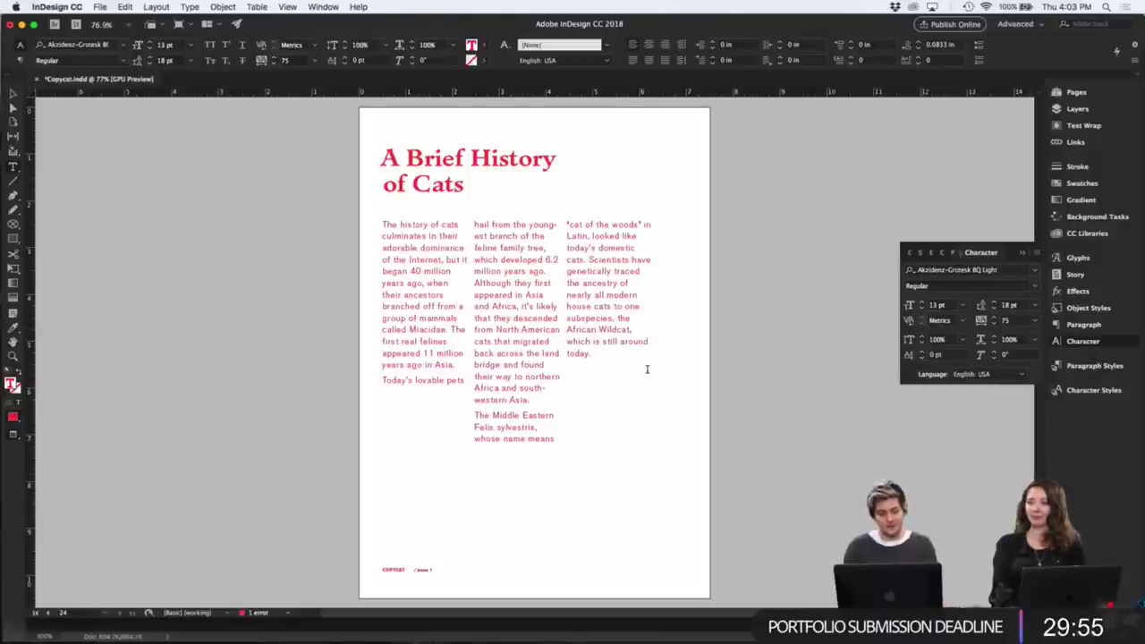
type(".")
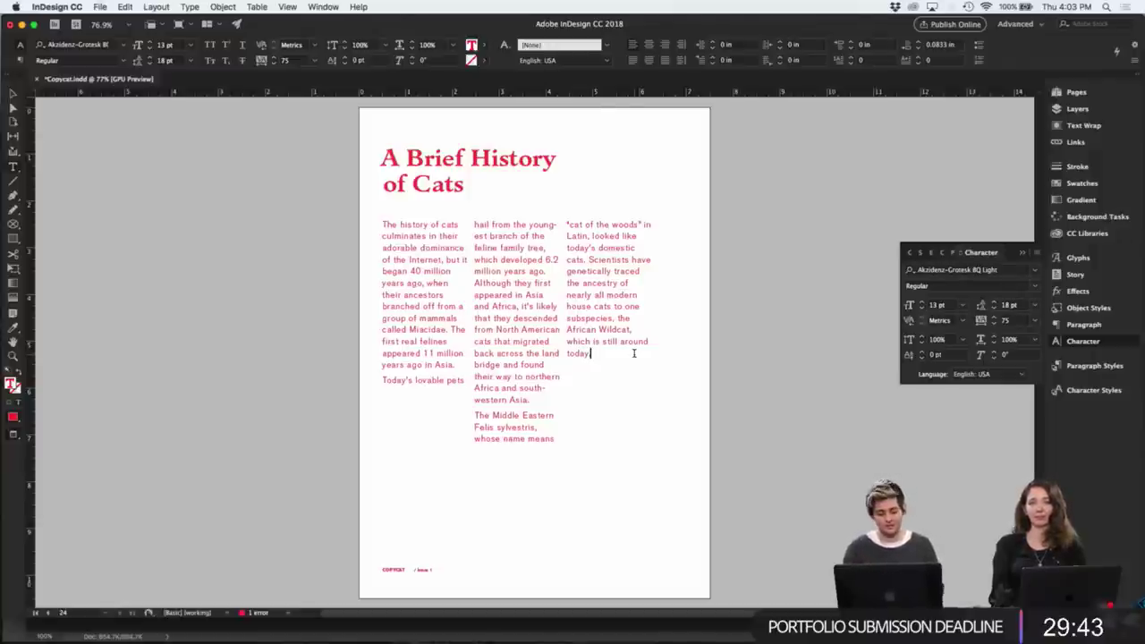
key("super+a")
key("super+alt+q")
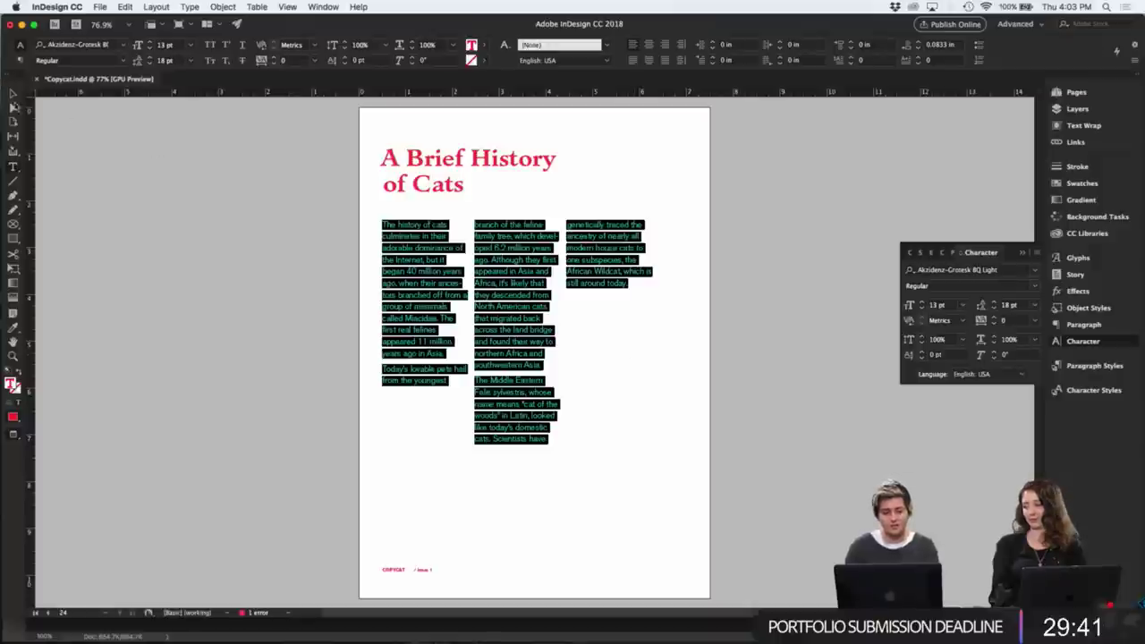
key("Escape")
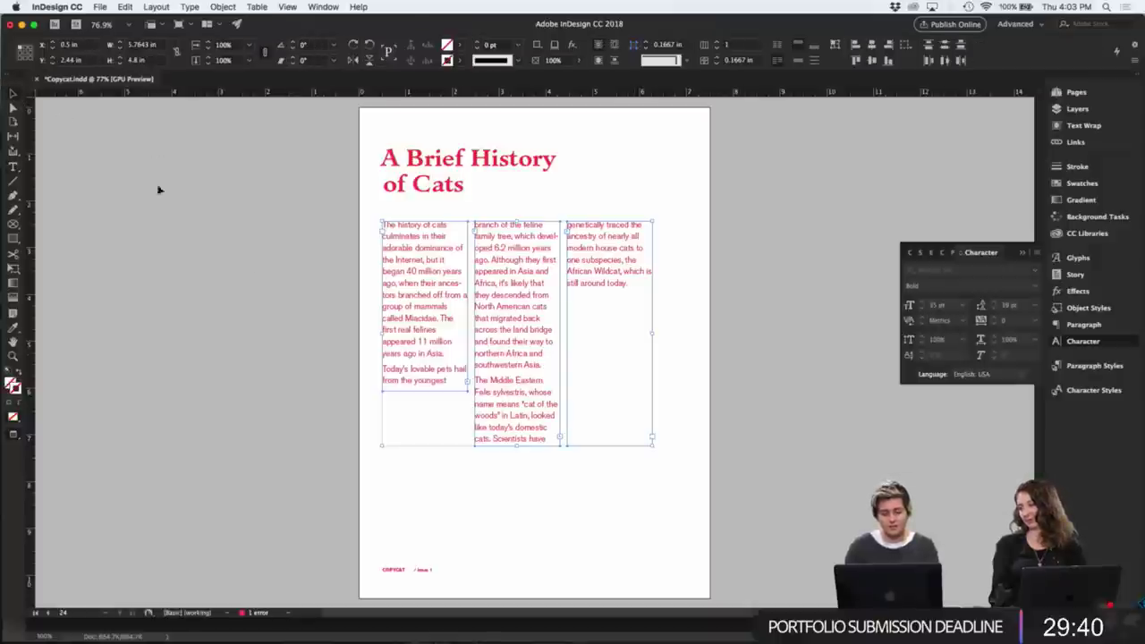
double_click(609, 301)
key("super+a")
key("super+t")
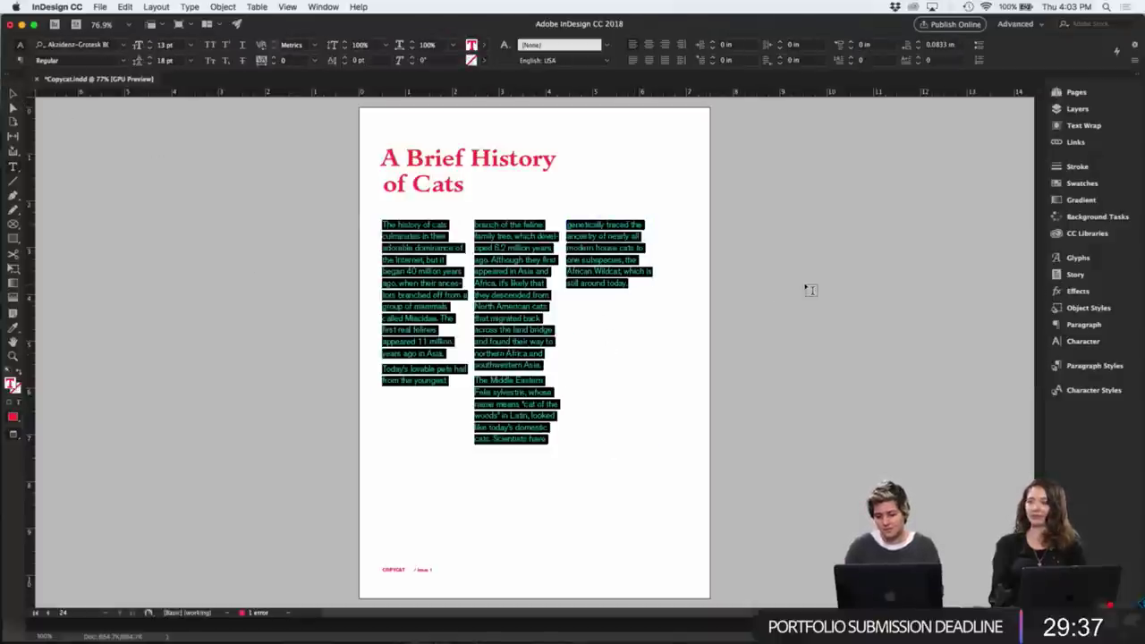
key("super+t")
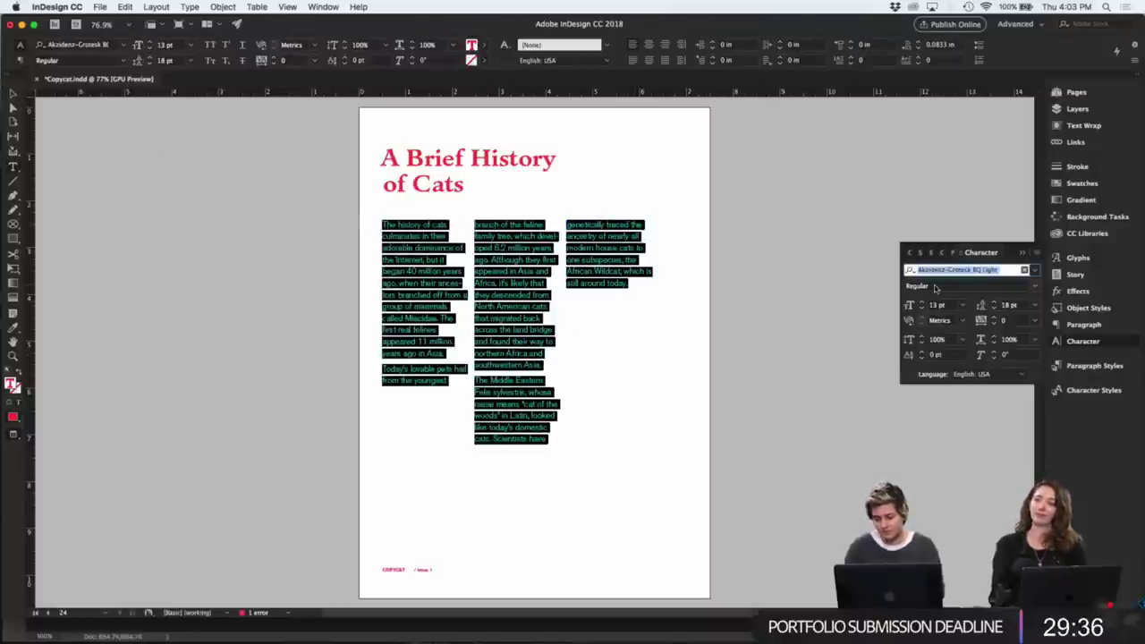
left_click(1035, 269)
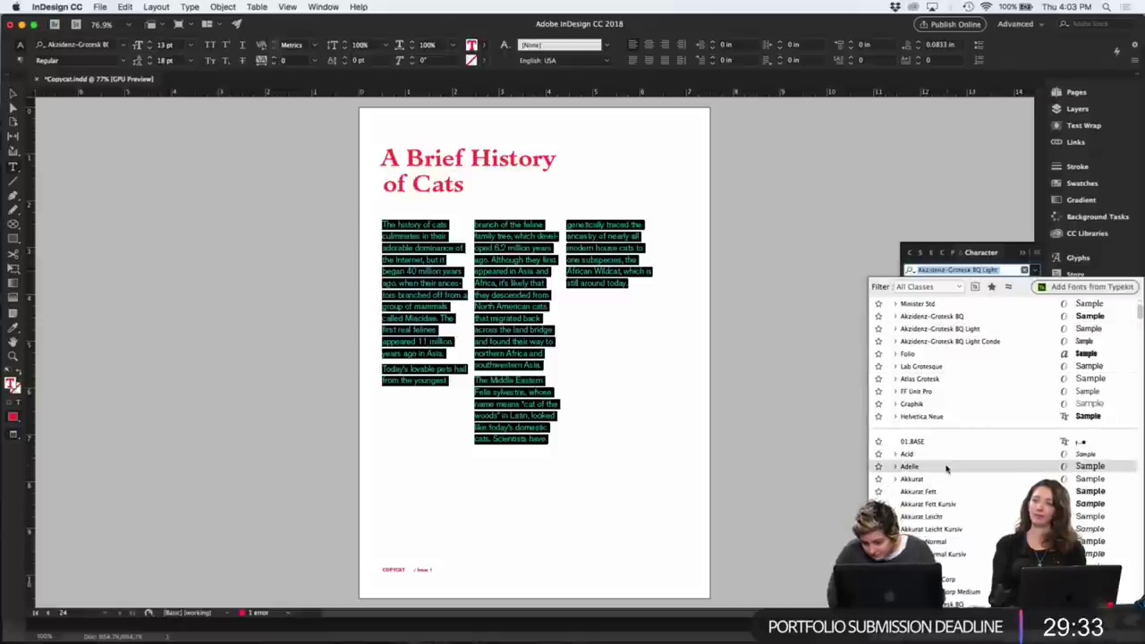
scroll(946, 469, "down", 3)
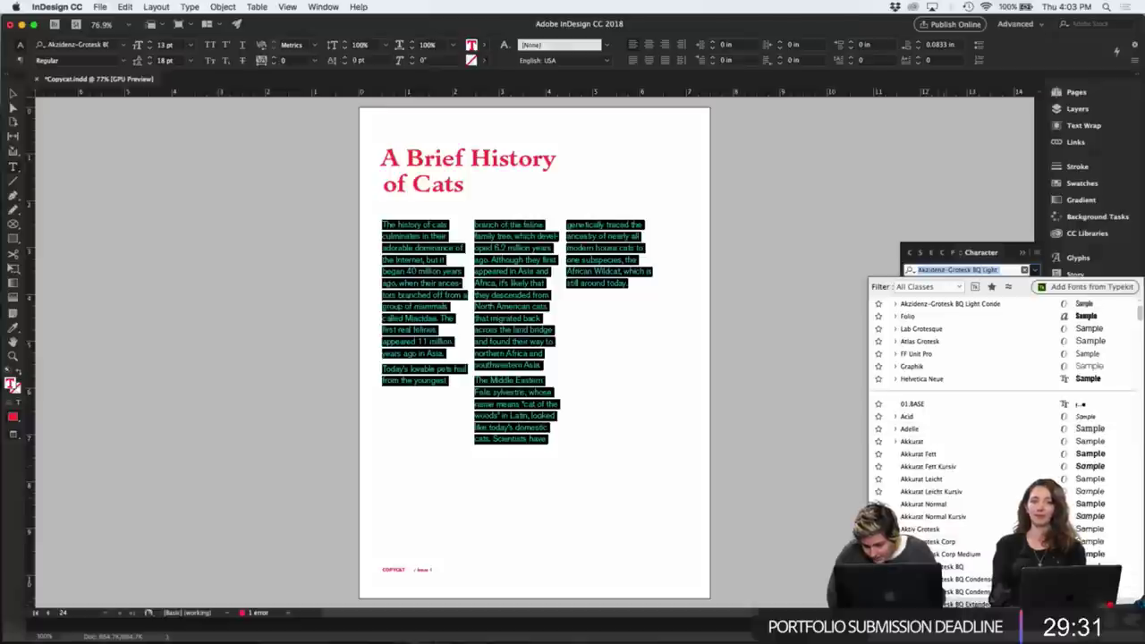
left_click(948, 604)
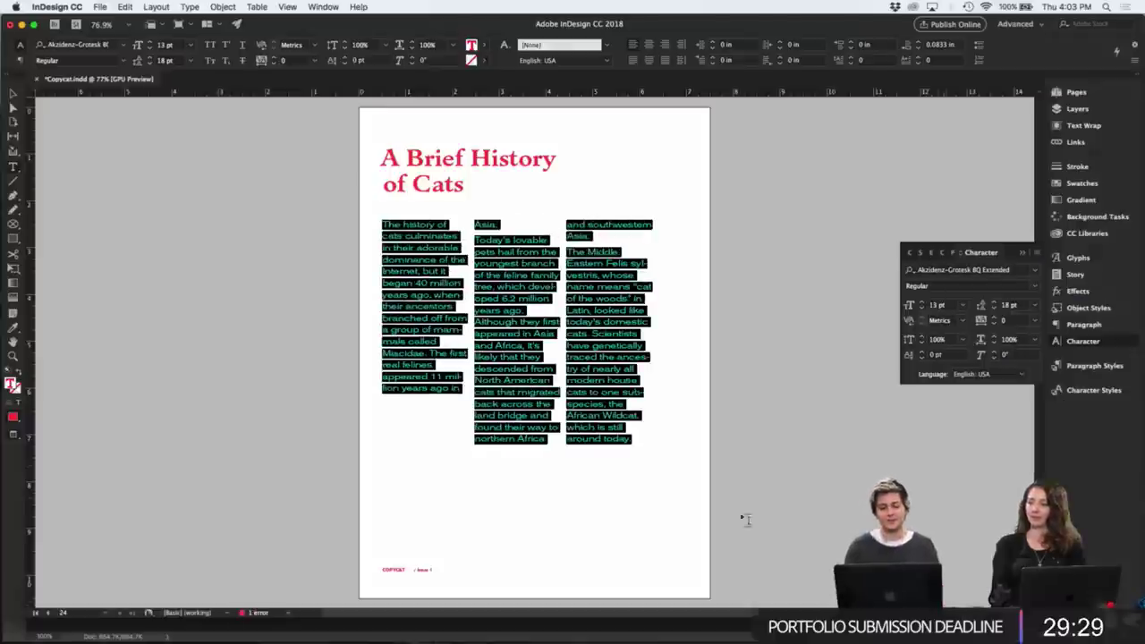
left_click(630, 424)
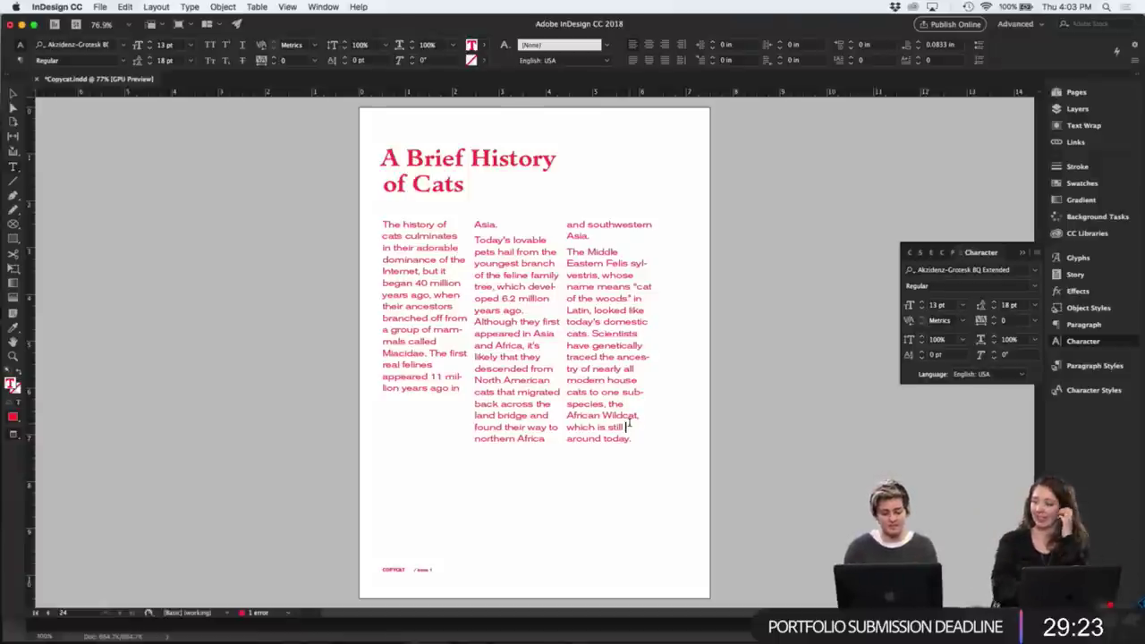
key("super+a")
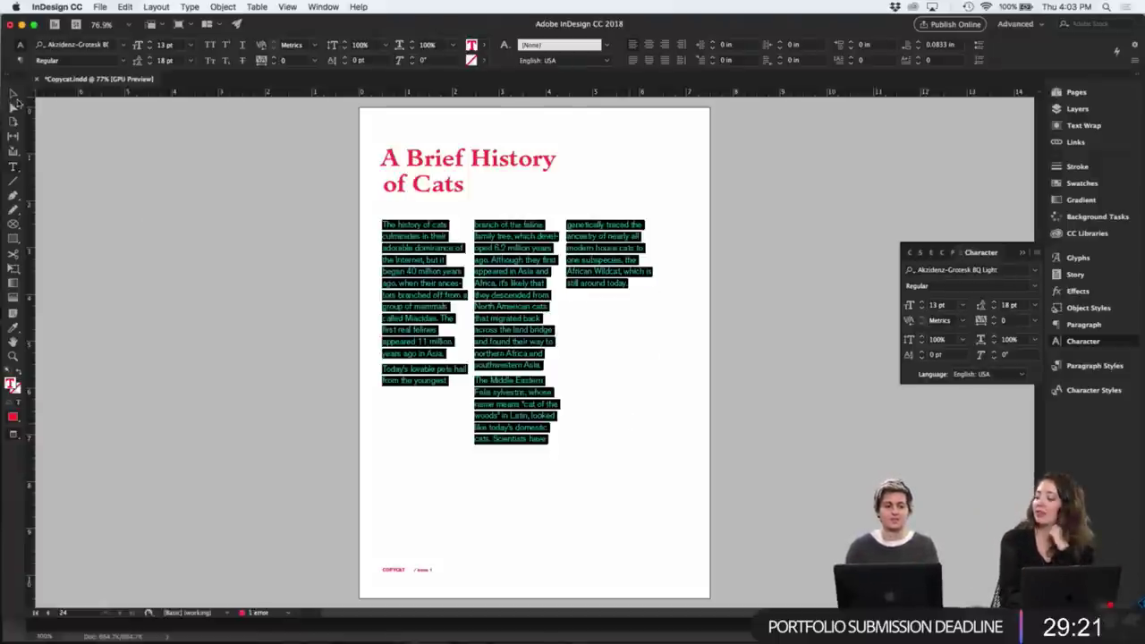
left_click(13, 93)
left_click(235, 301)
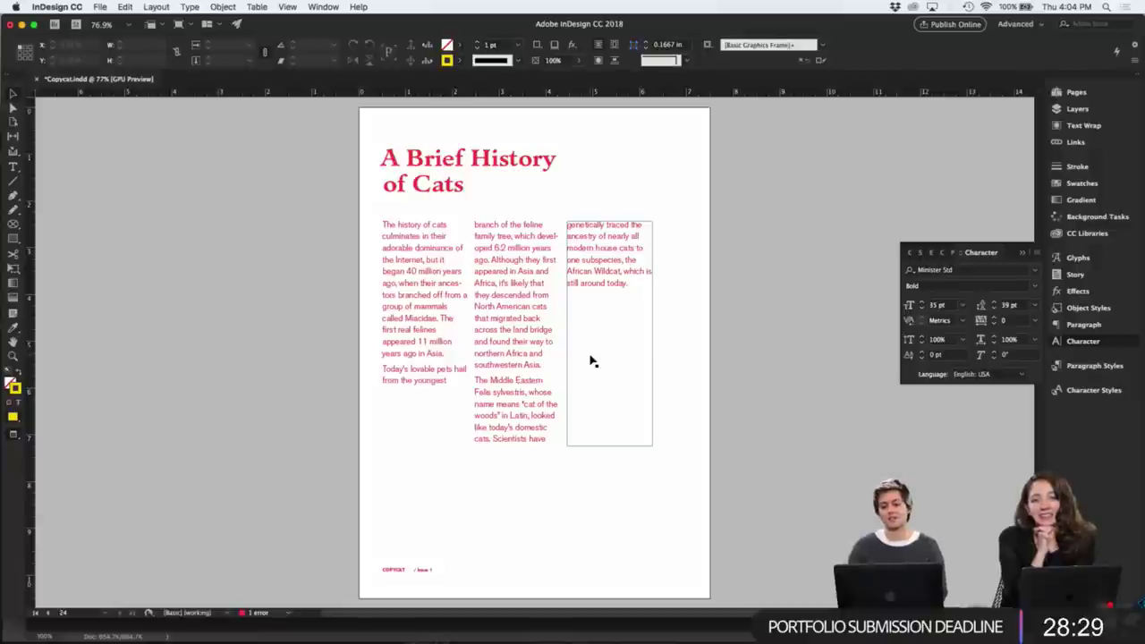
- Make the title text frame narrower and taller
left_click(688, 343)
left_click(480, 194)
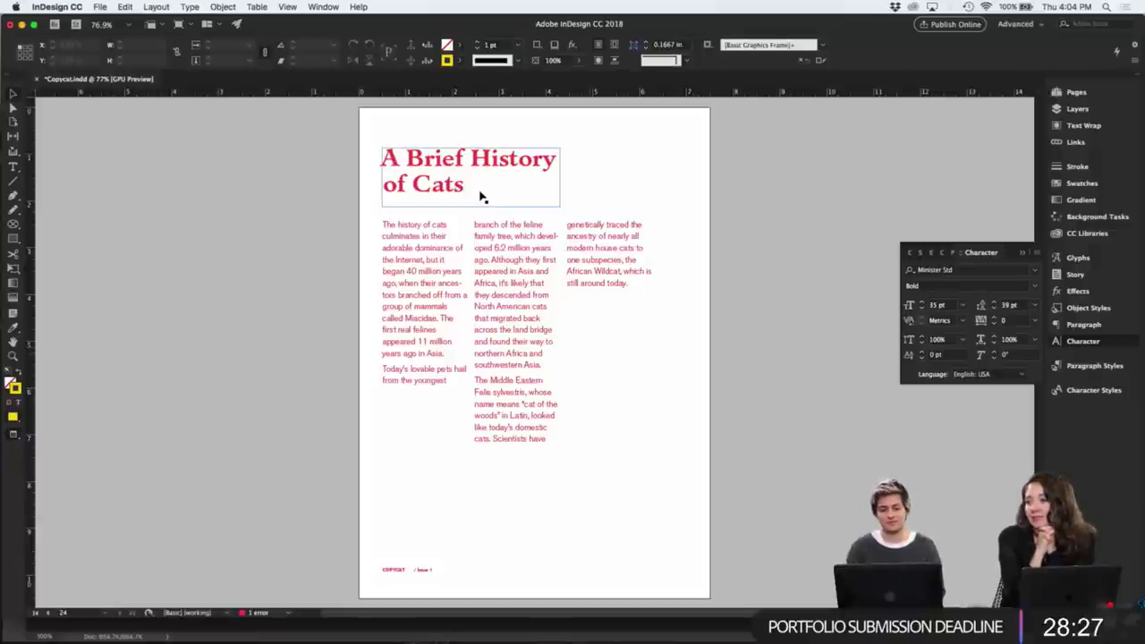
left_click_drag(559, 206, 475, 277)
left_click(252, 237)
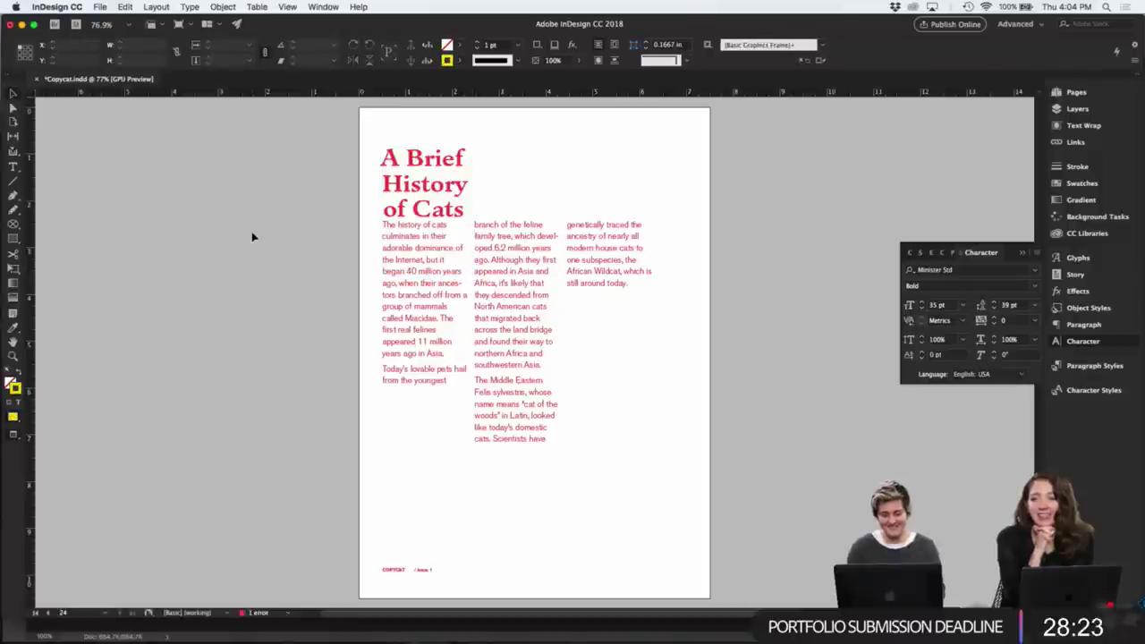
- Add line breaks before 'Brief' and 'Cats' in the title
left_click(395, 175)
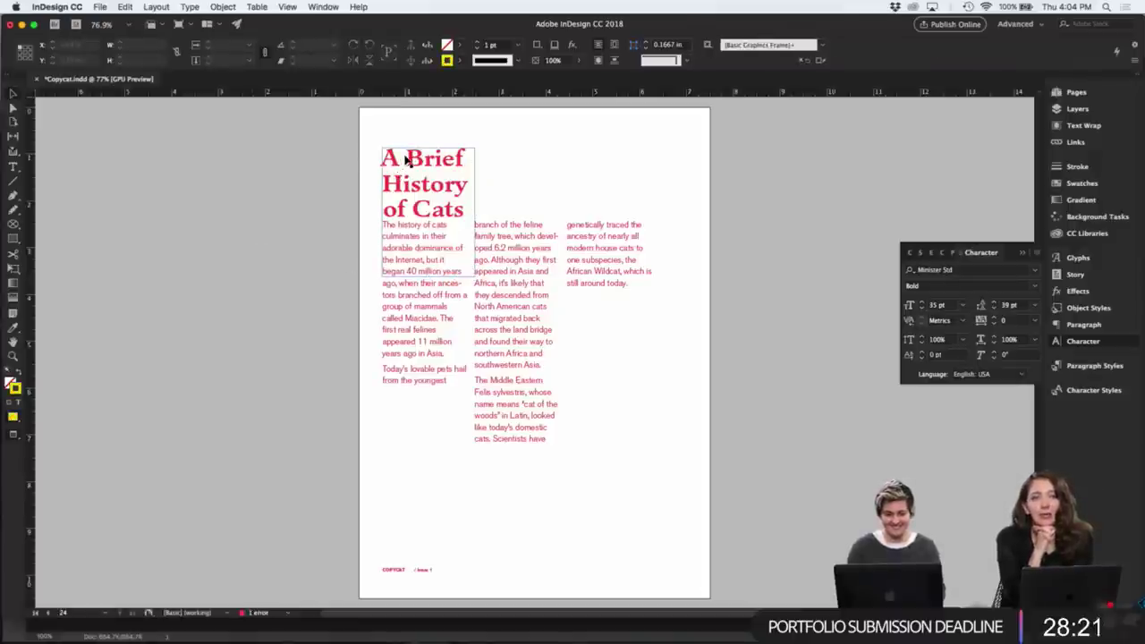
double_click(405, 158)
key("Return")
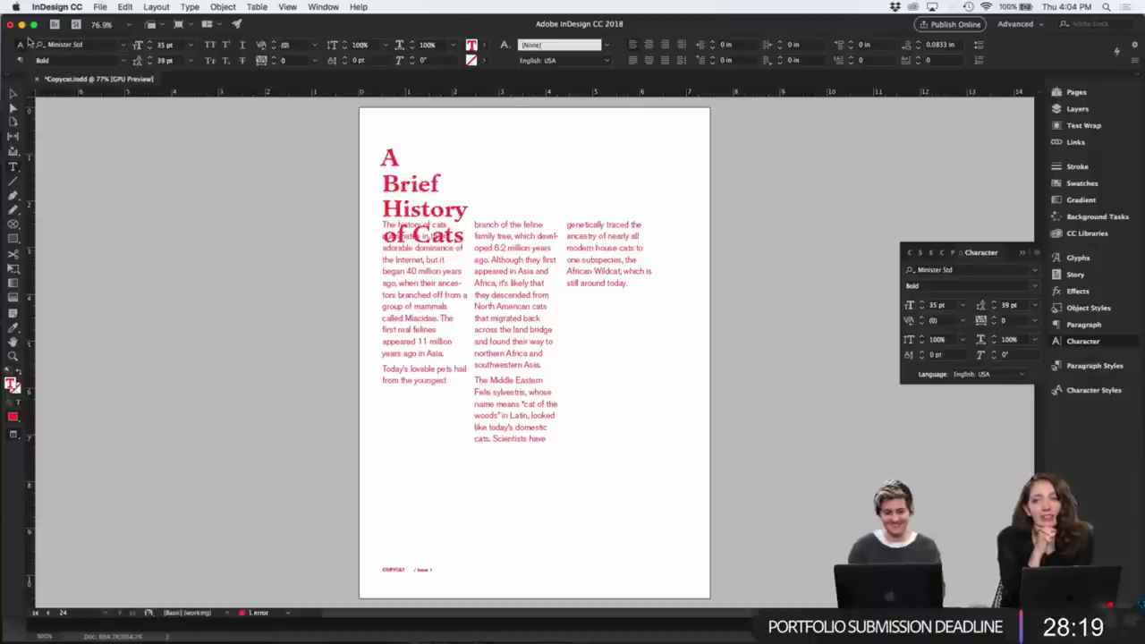
left_click(414, 234)
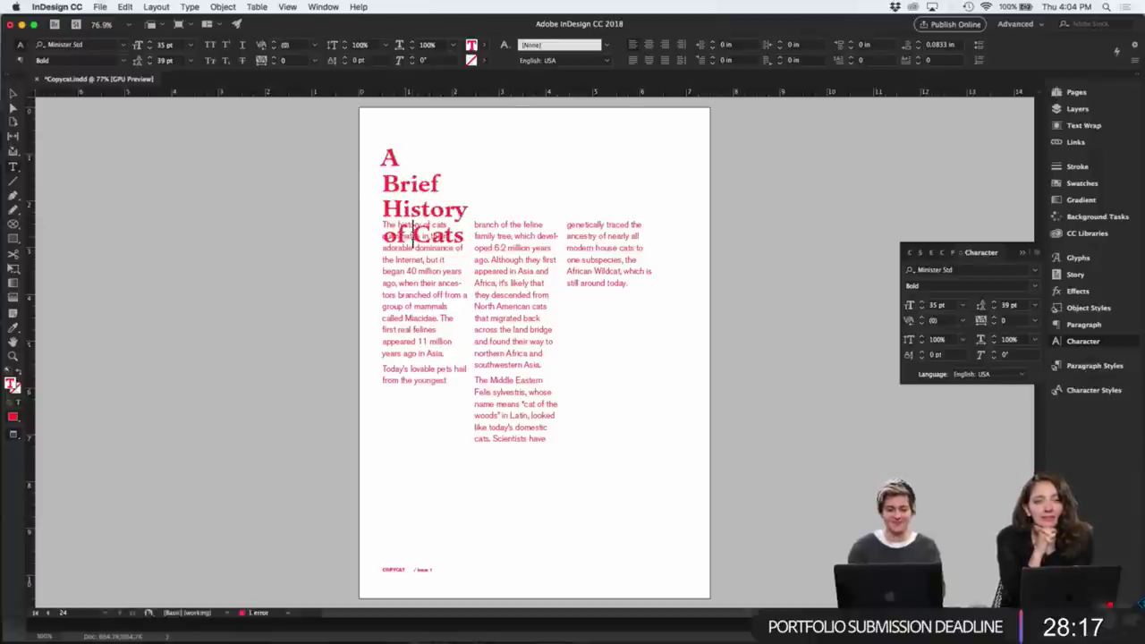
key("Return")
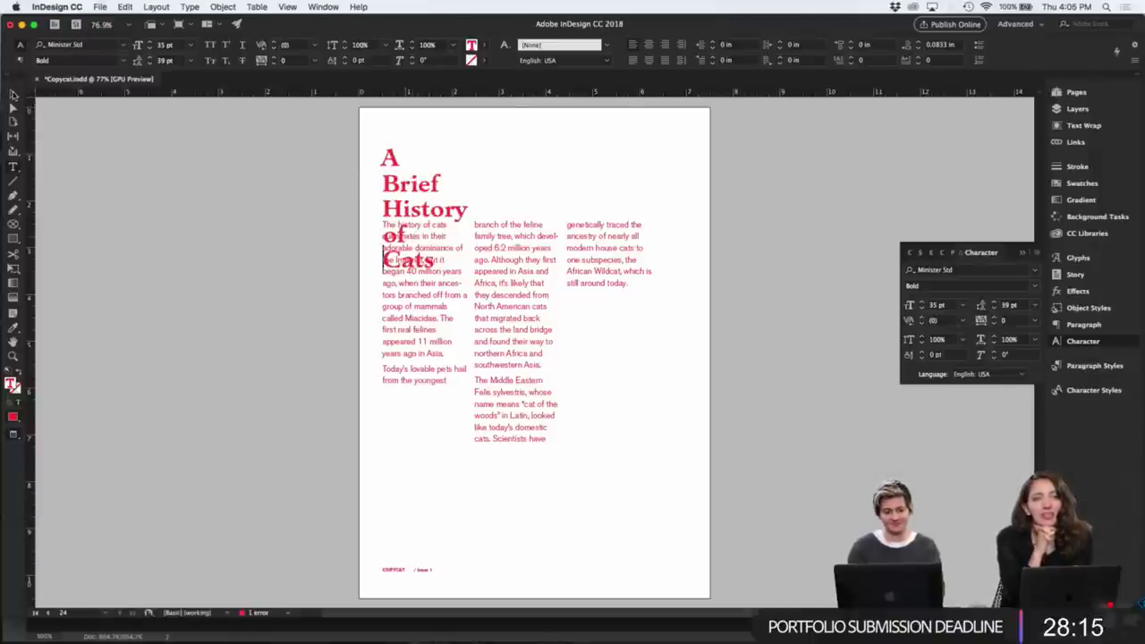
- Move the three body frames lower and place the title above the middle column
left_click(13, 93)
left_click_drag(289, 338, 582, 346)
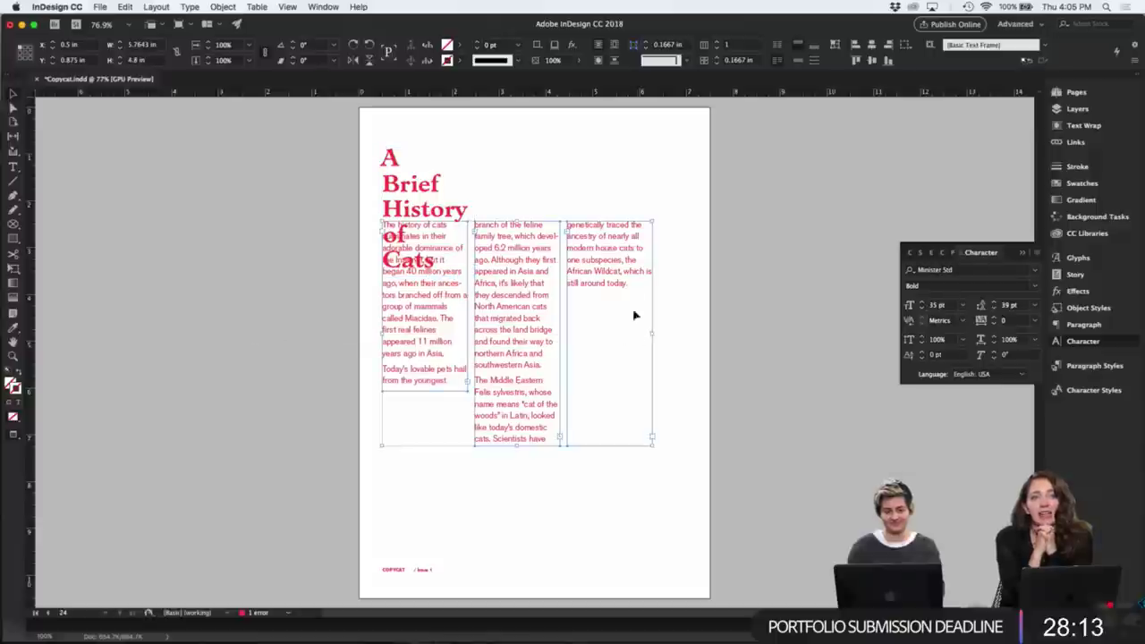
left_click_drag(609, 272, 611, 343)
left_click(719, 351)
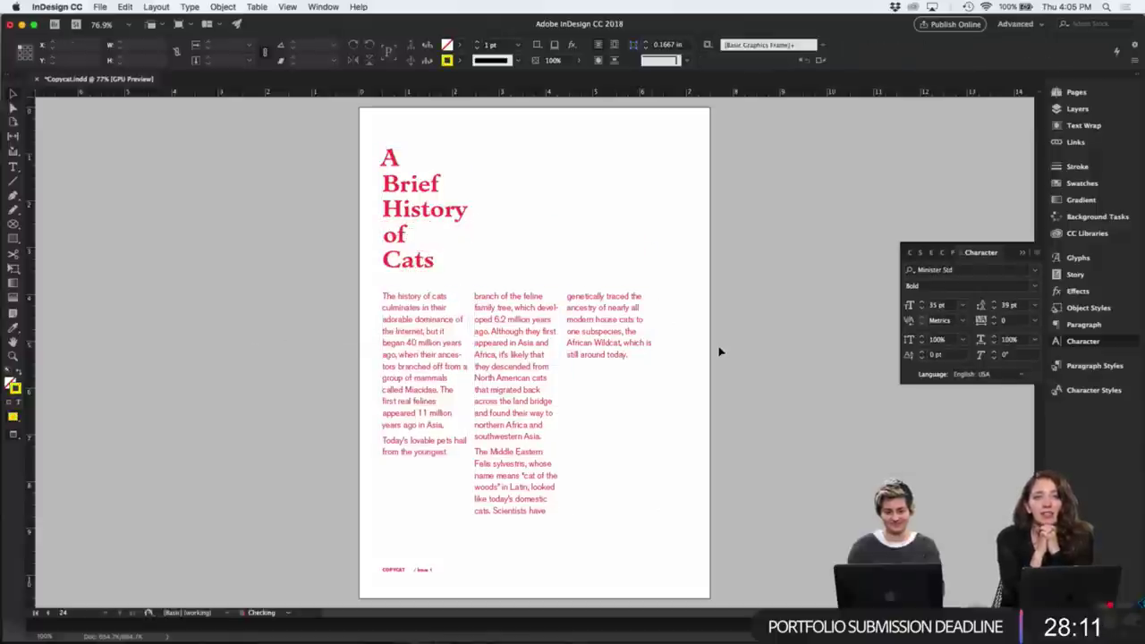
left_click_drag(463, 239, 498, 196)
left_click(727, 257)
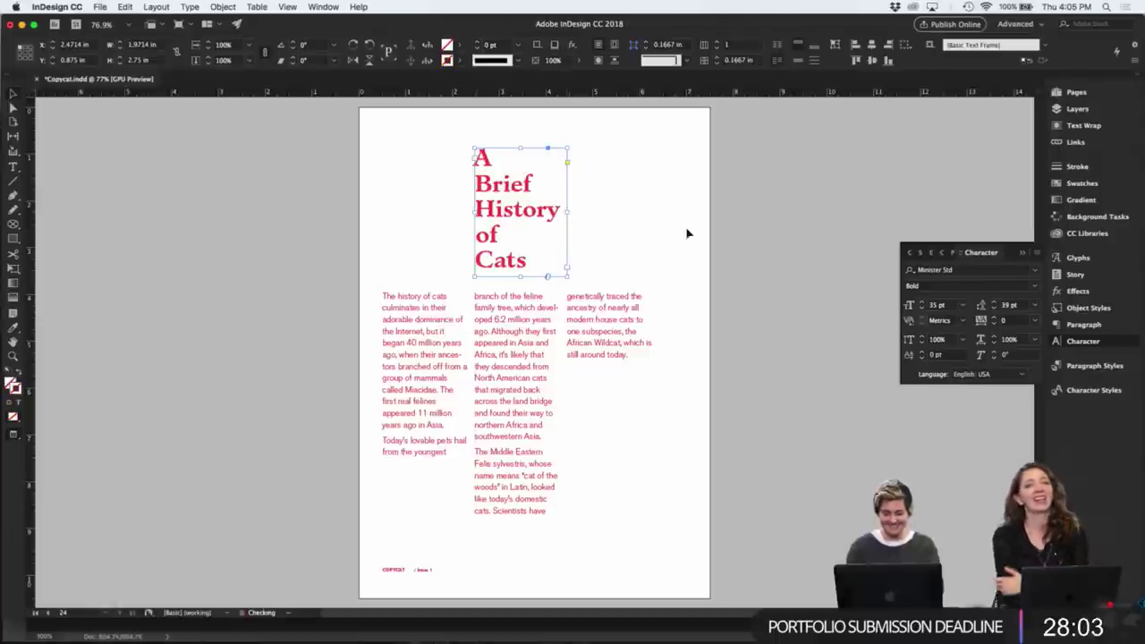
left_click(720, 238)
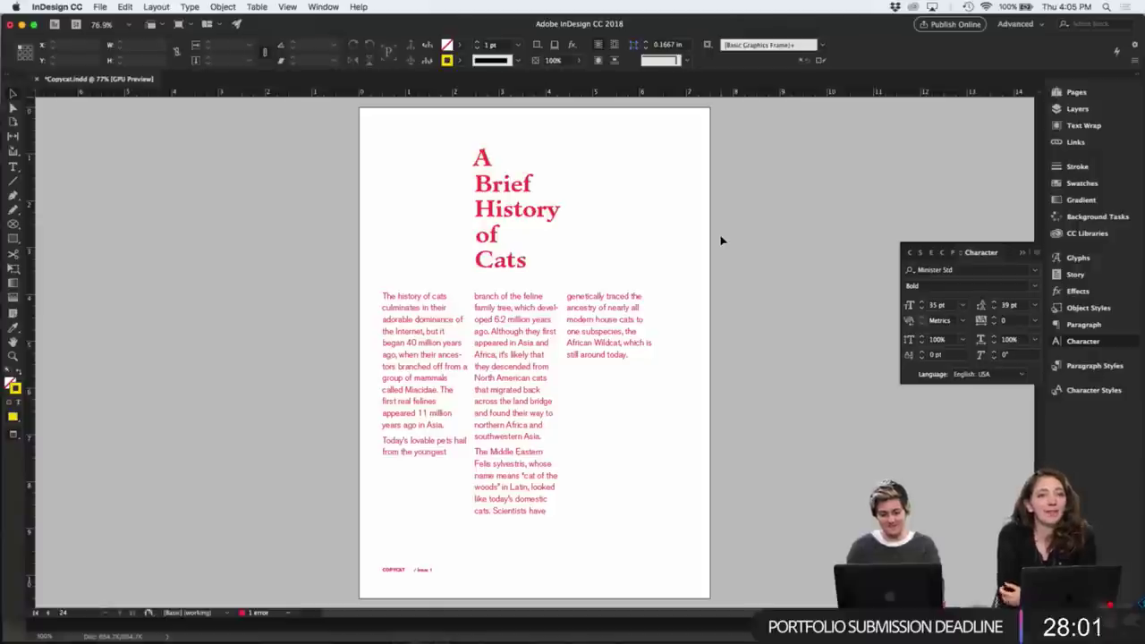
key("w")
key("w")
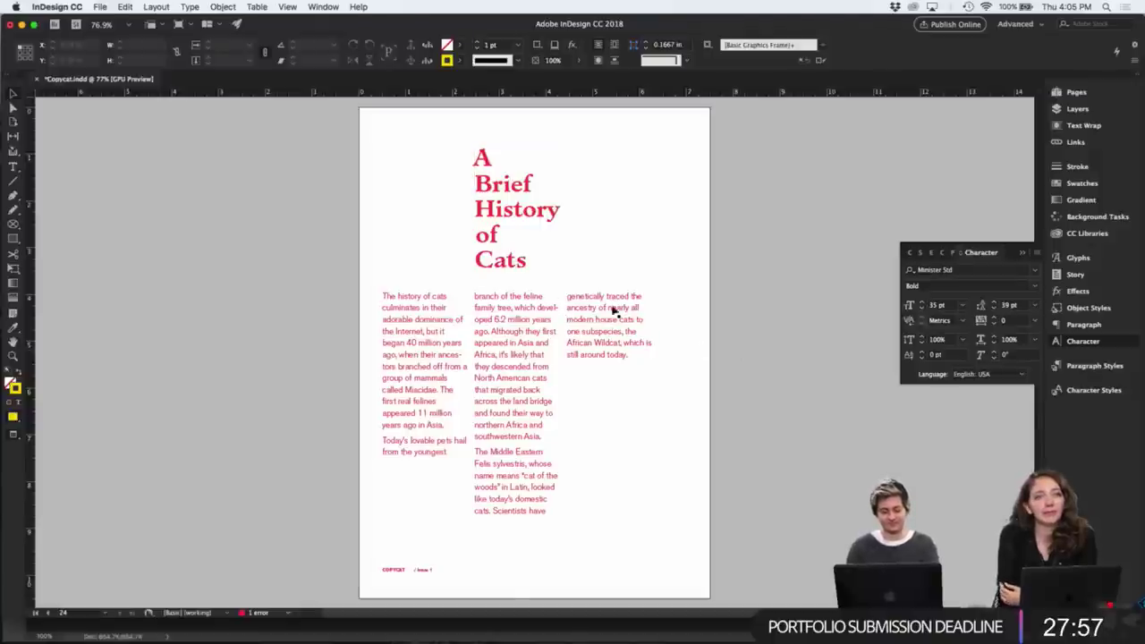
double_click(477, 259)
key("BackSpace")
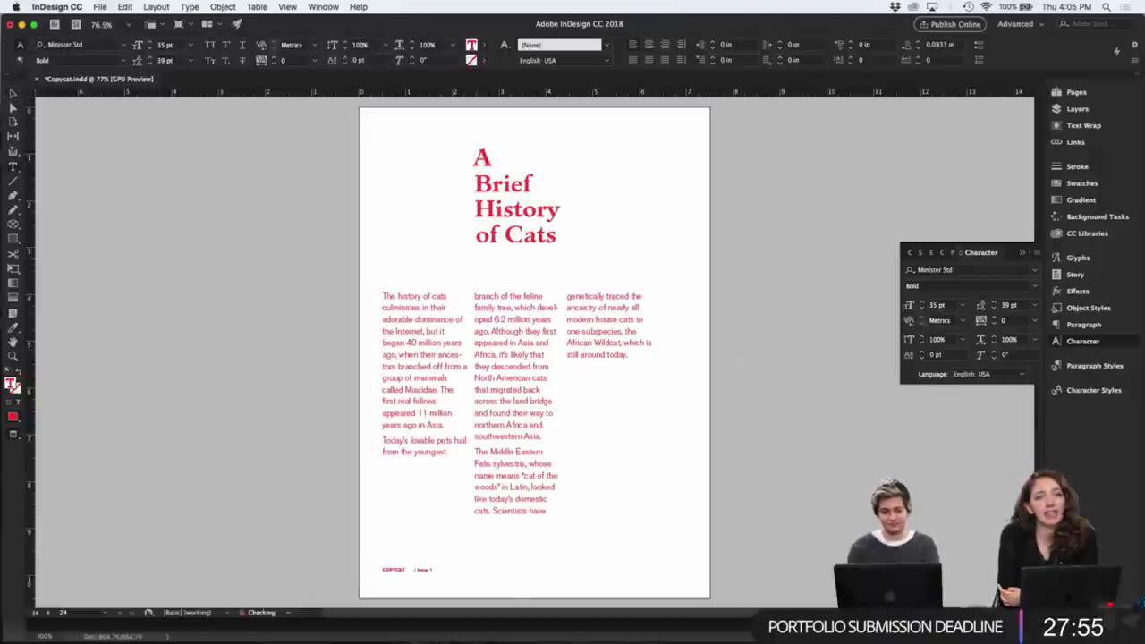
left_click(477, 182)
key("BackSpace")
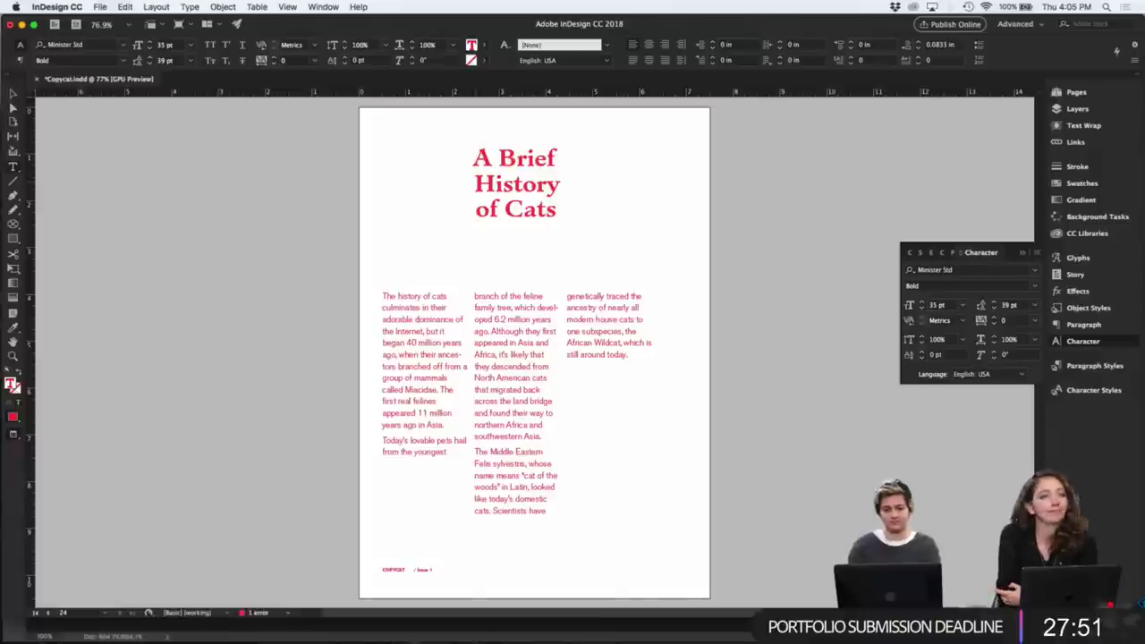
left_click(12, 94)
left_click(153, 195)
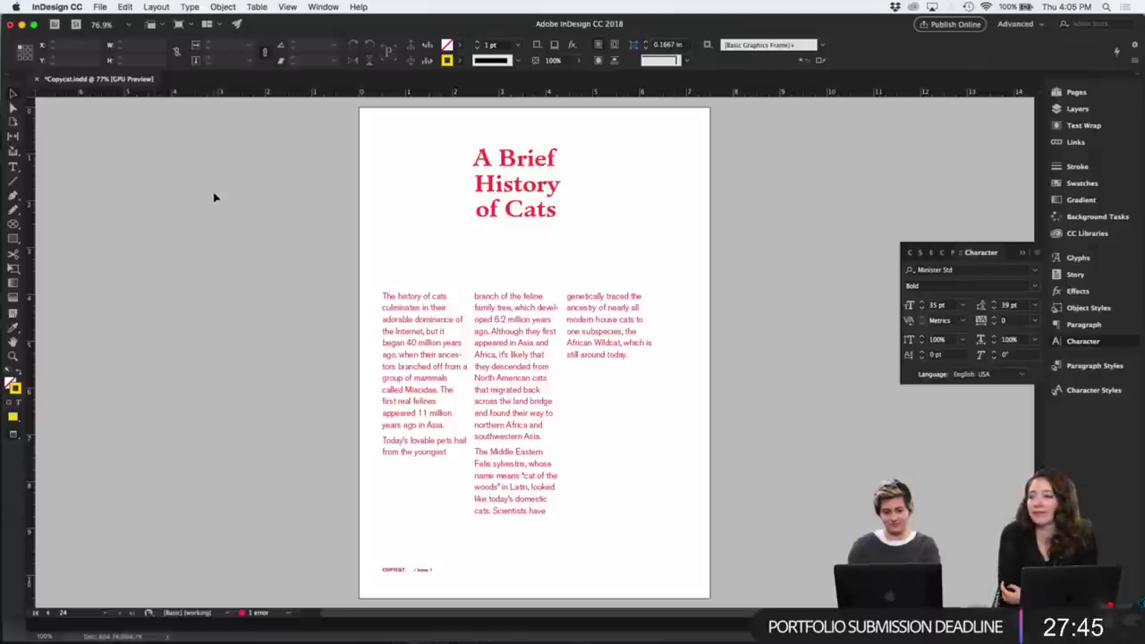
left_click(526, 184)
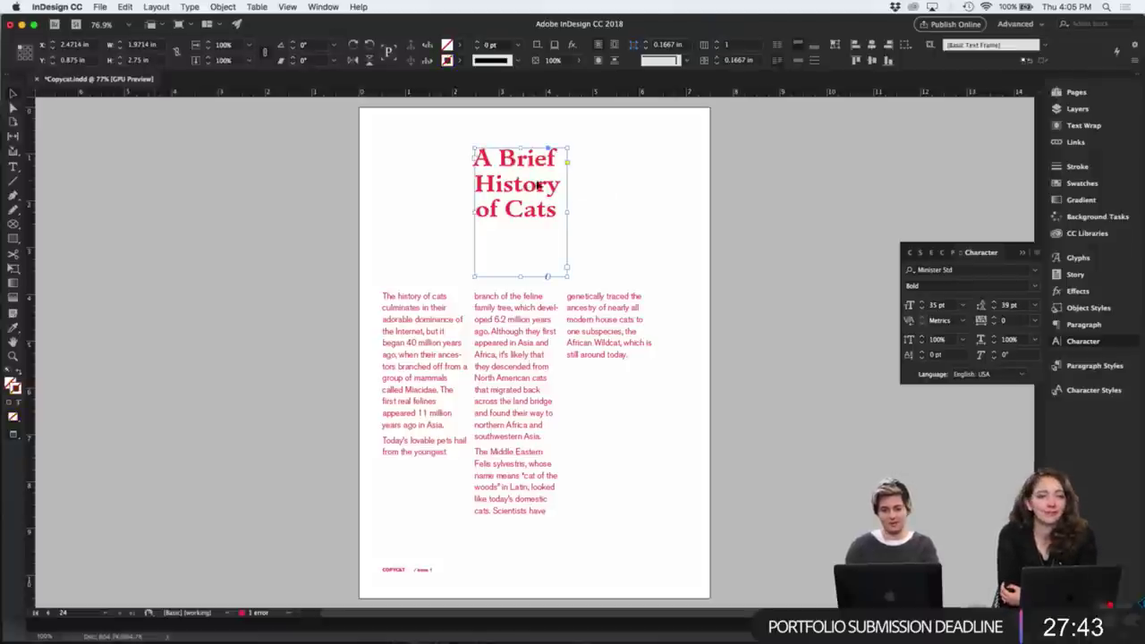
double_click(504, 159)
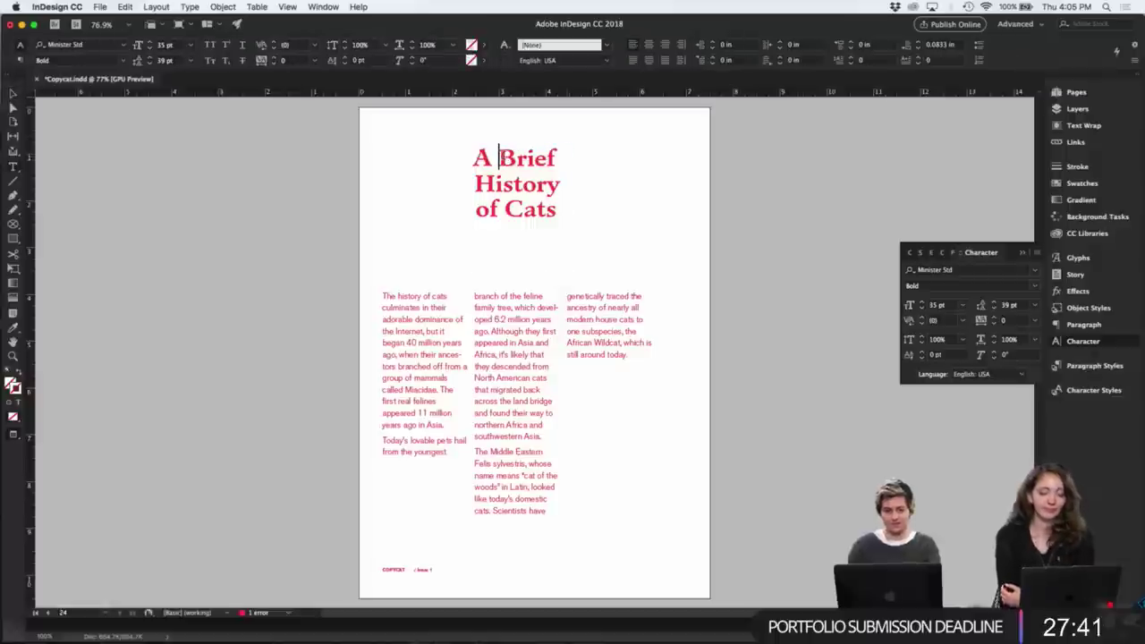
key("Return")
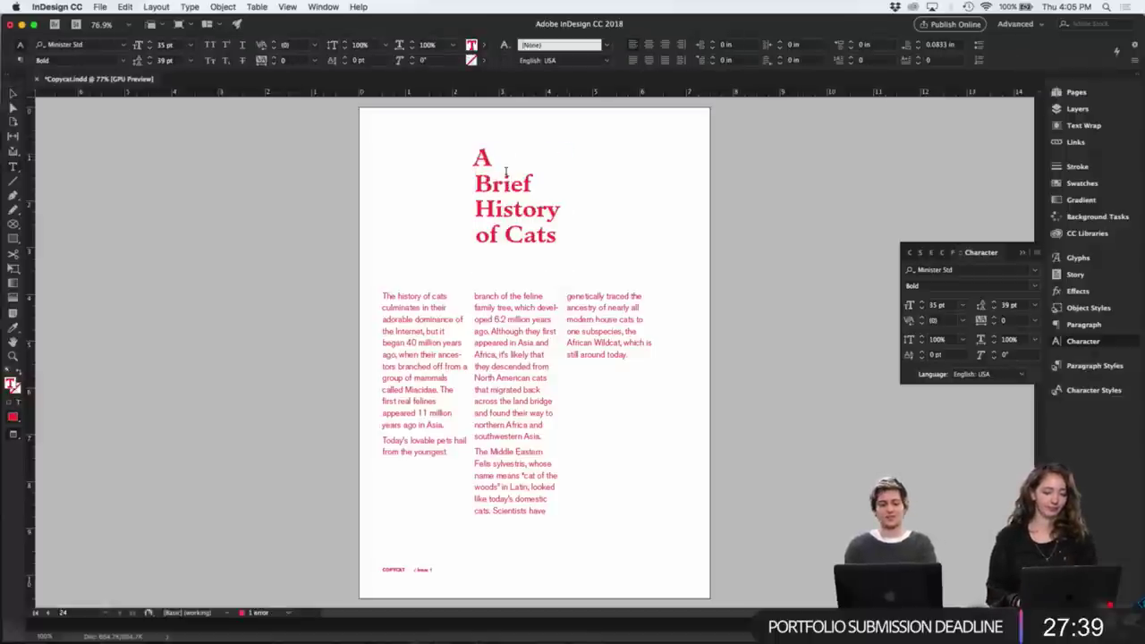
left_click(506, 234)
key("Return")
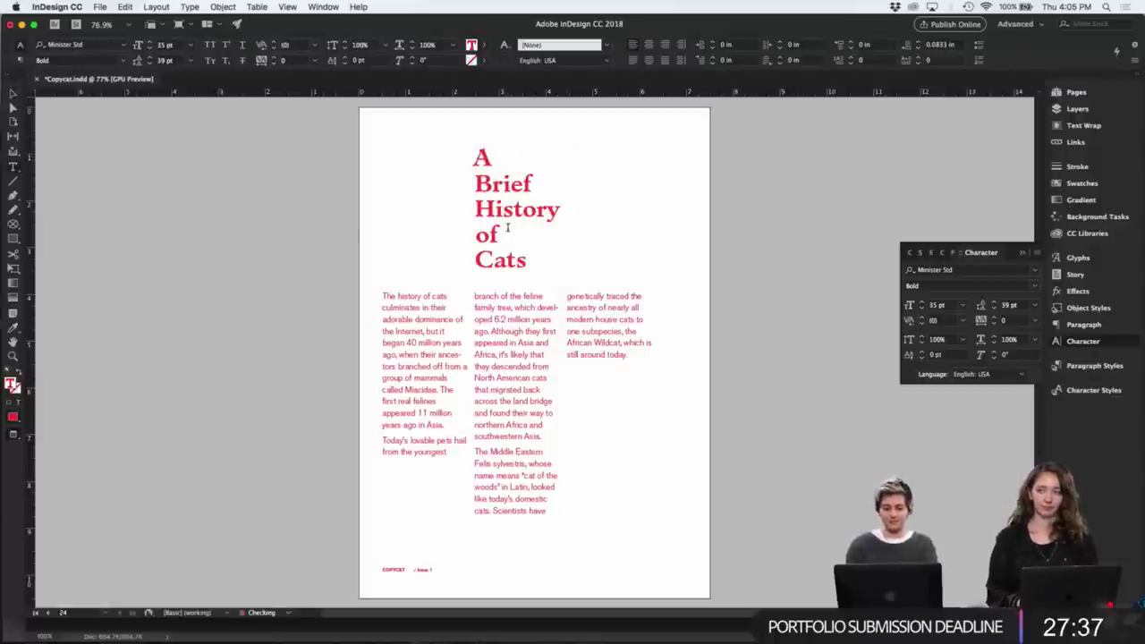
left_click(13, 94)
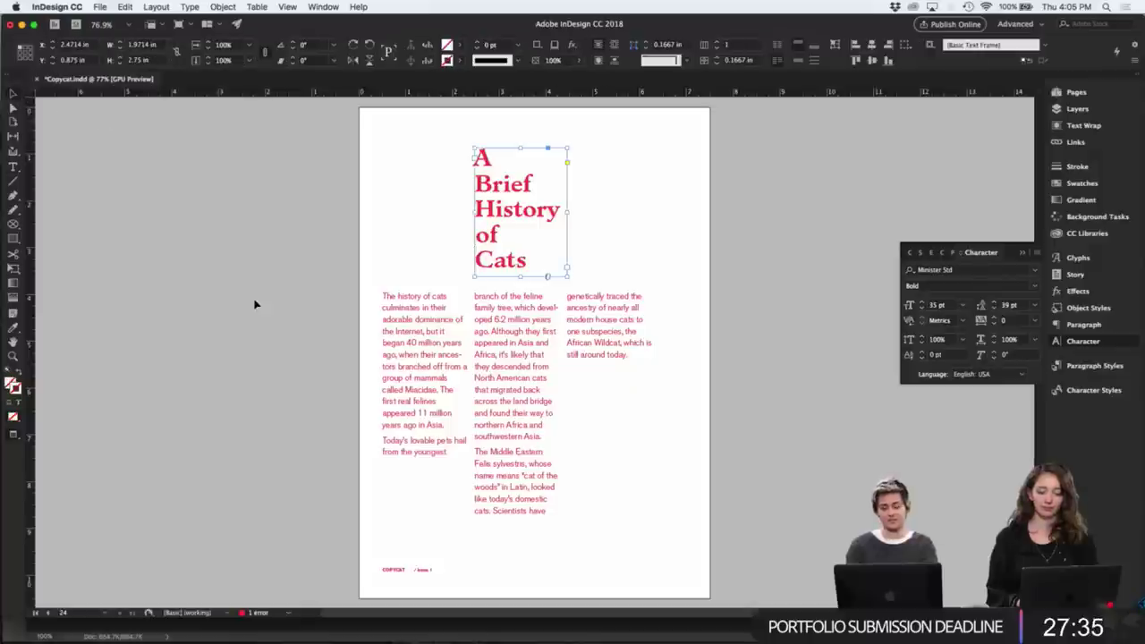
left_click(256, 304)
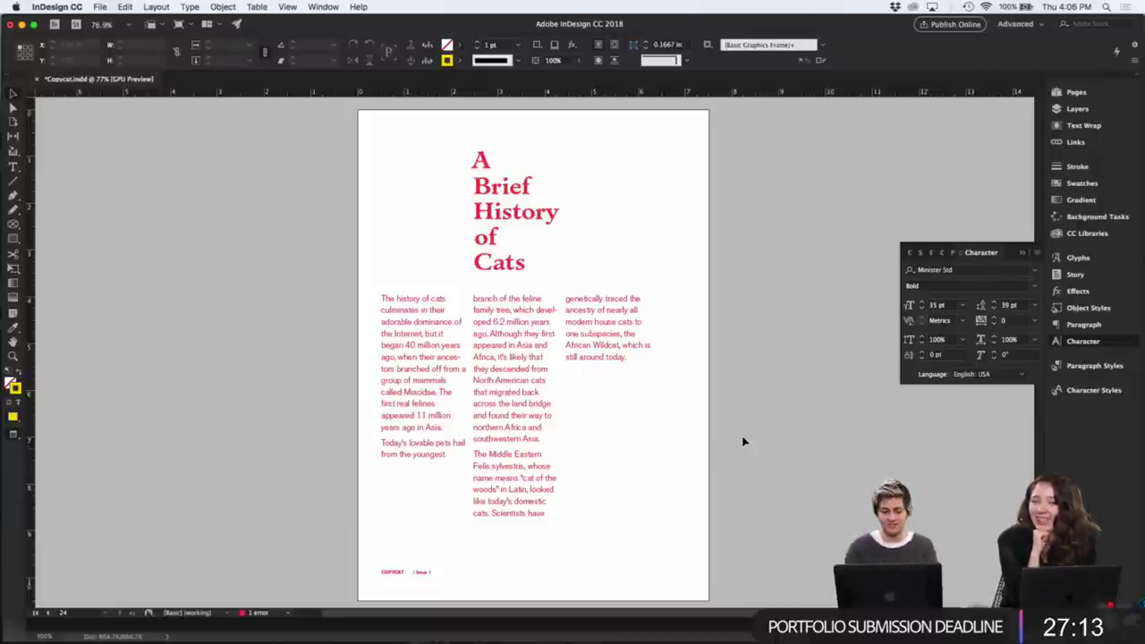
- Scroll back through the cat spreads to bring page 1 into view
scroll(743, 442, "up", 10)
scroll(742, 441, "up", 5)
scroll(742, 442, "down", 2)
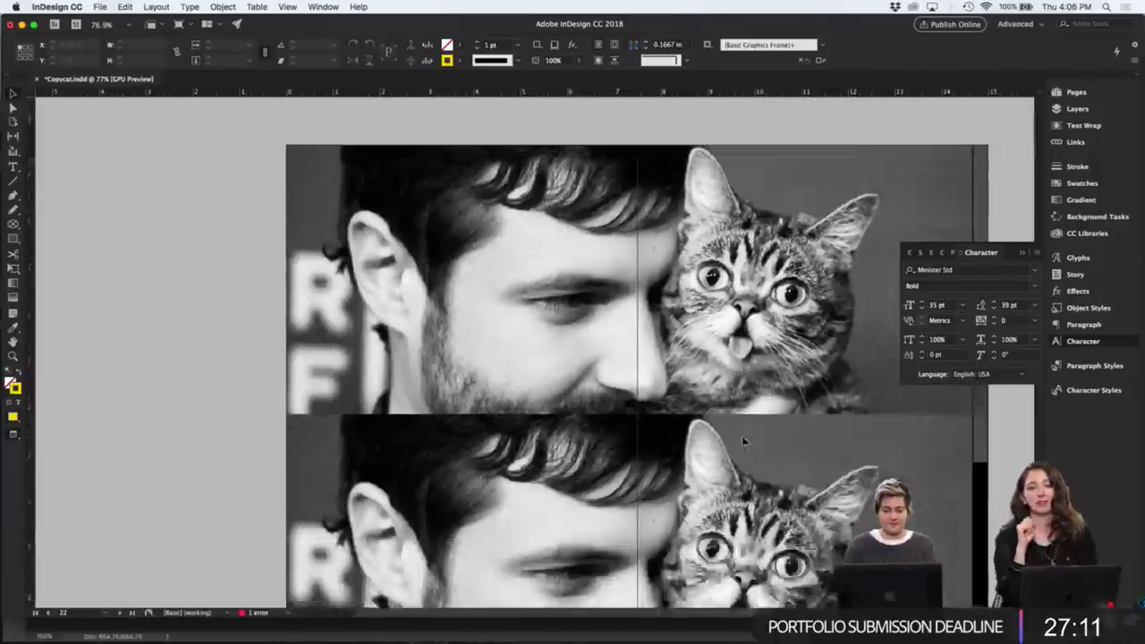
scroll(743, 442, "down", 3, "alt")
scroll(742, 441, "down", 5)
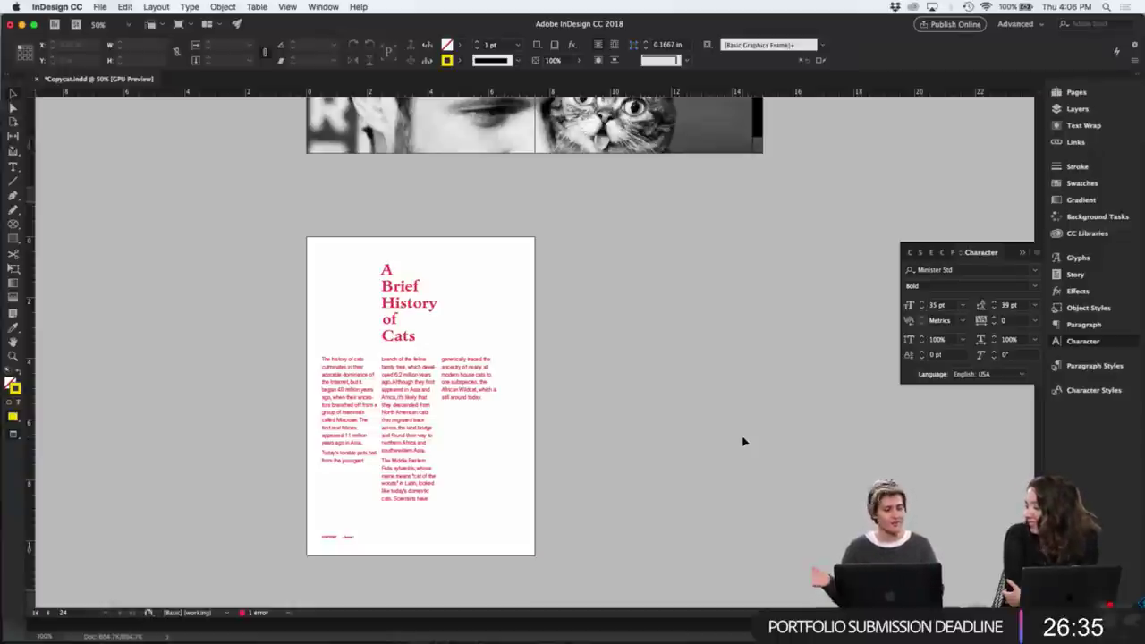
scroll(742, 441, "up", 20)
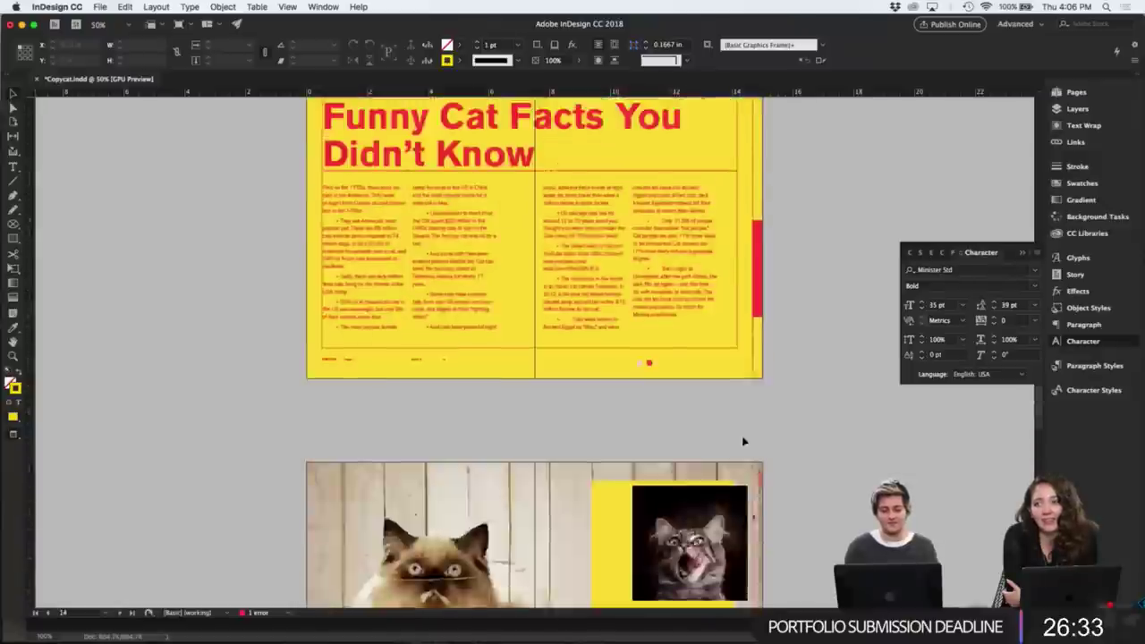
scroll(742, 440, "up", 20)
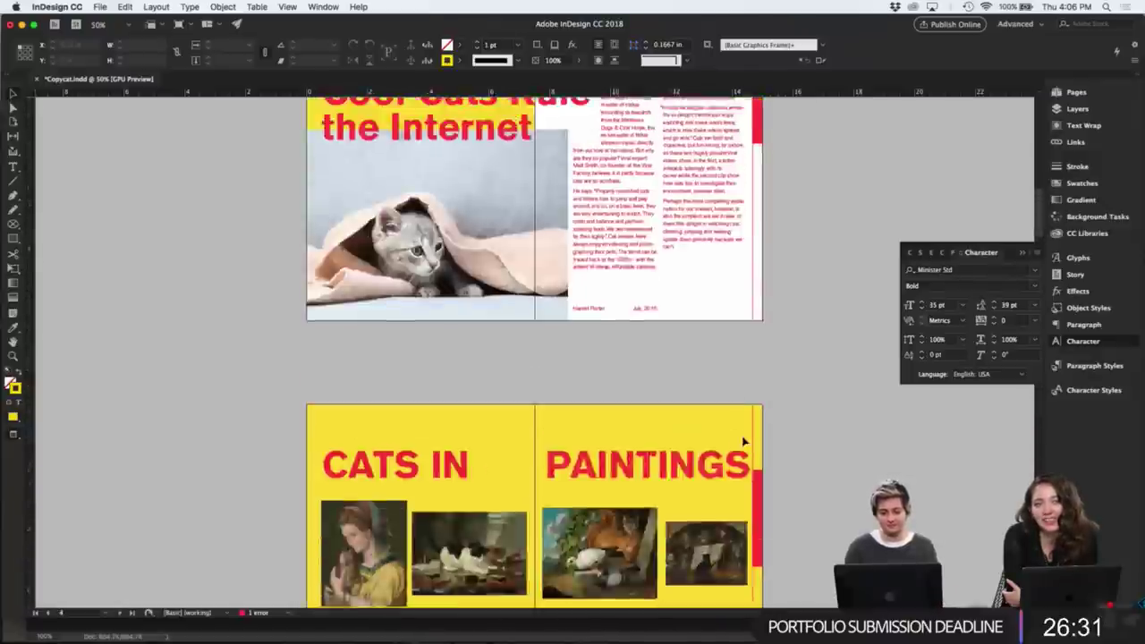
scroll(742, 441, "up", 6)
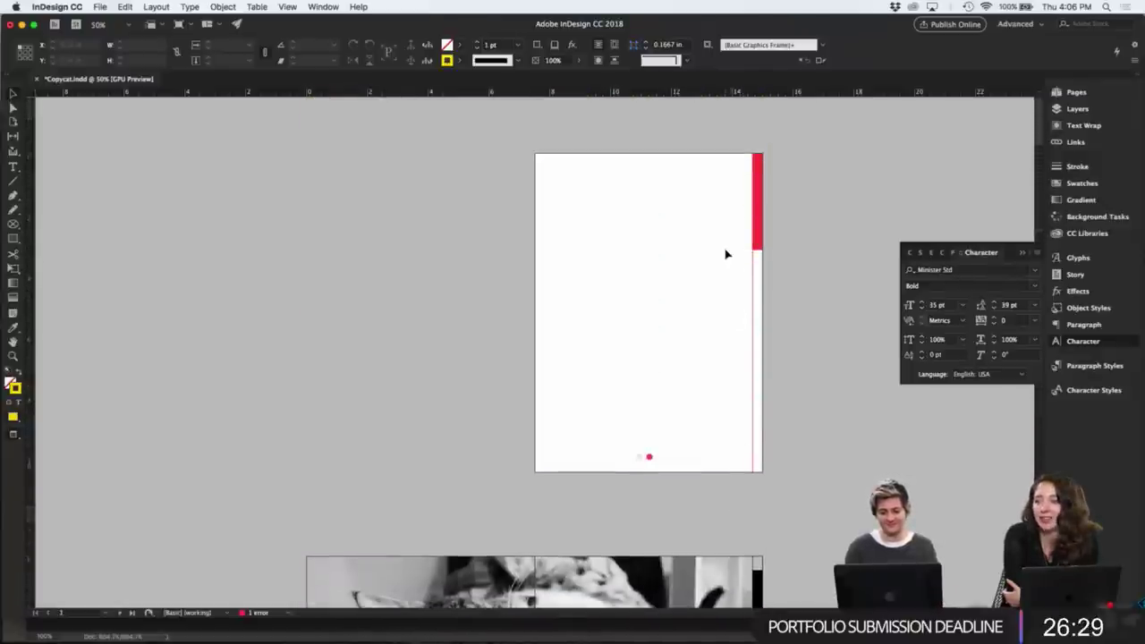
- Delete page 1's items and place the cat backpack photo in a frame at the page top
left_click_drag(621, 228, 894, 475)
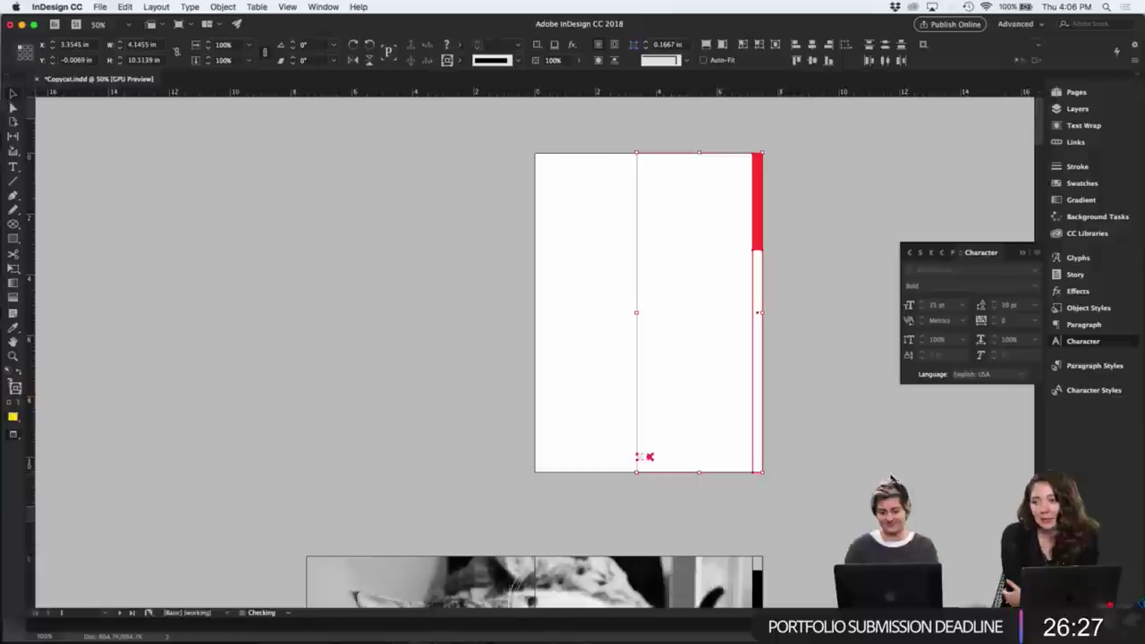
key("Delete")
key("super+d")
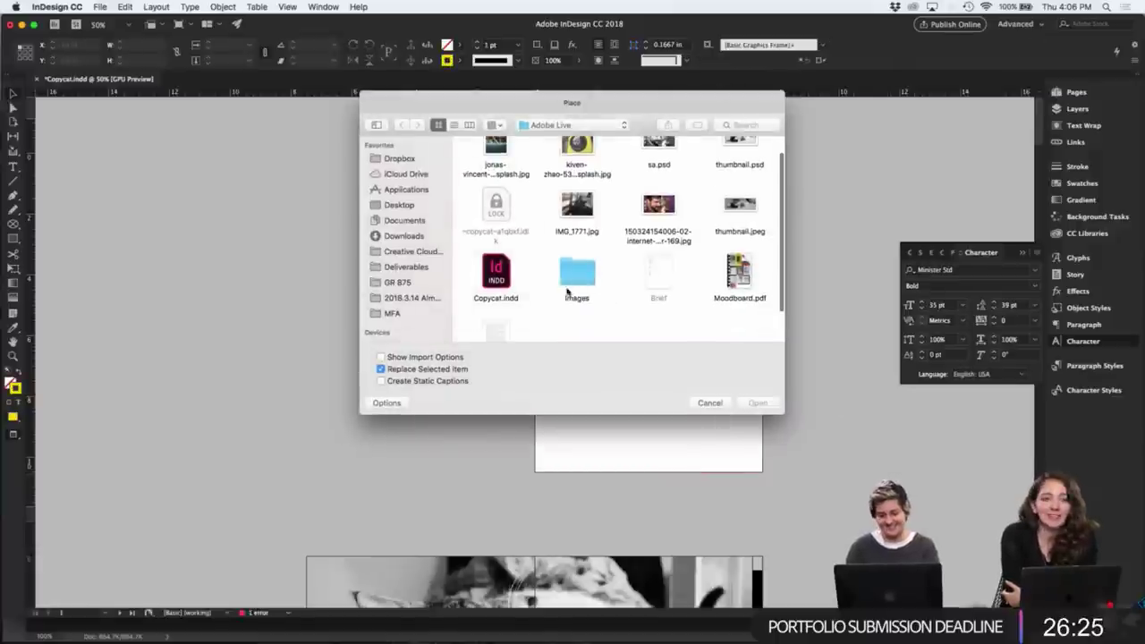
double_click(577, 147)
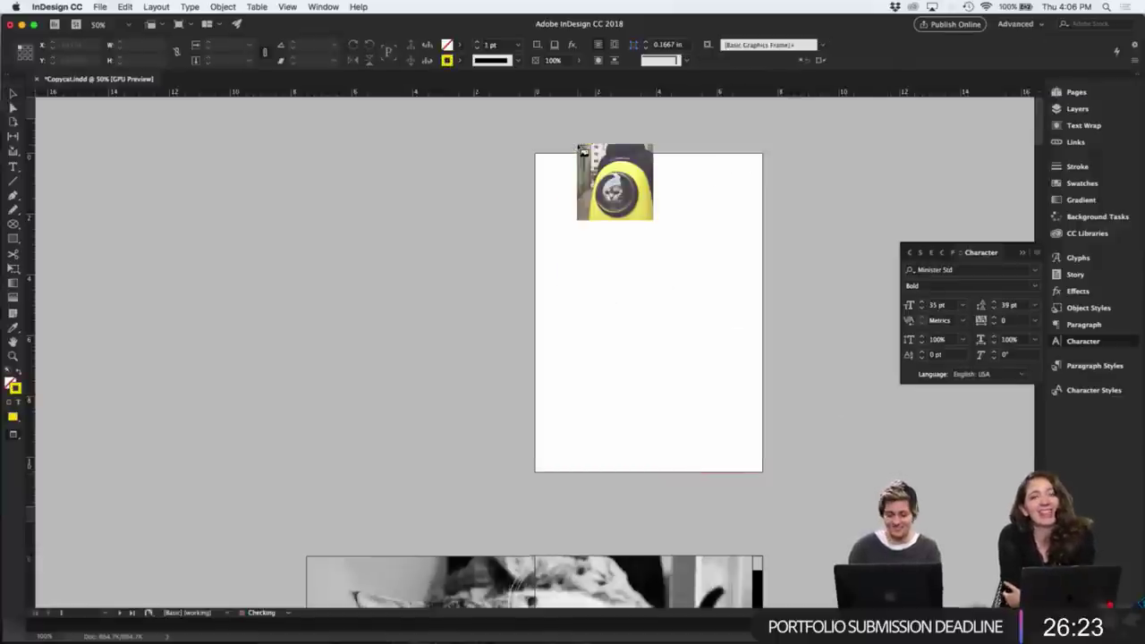
key("w")
left_click_drag(535, 154, 764, 193)
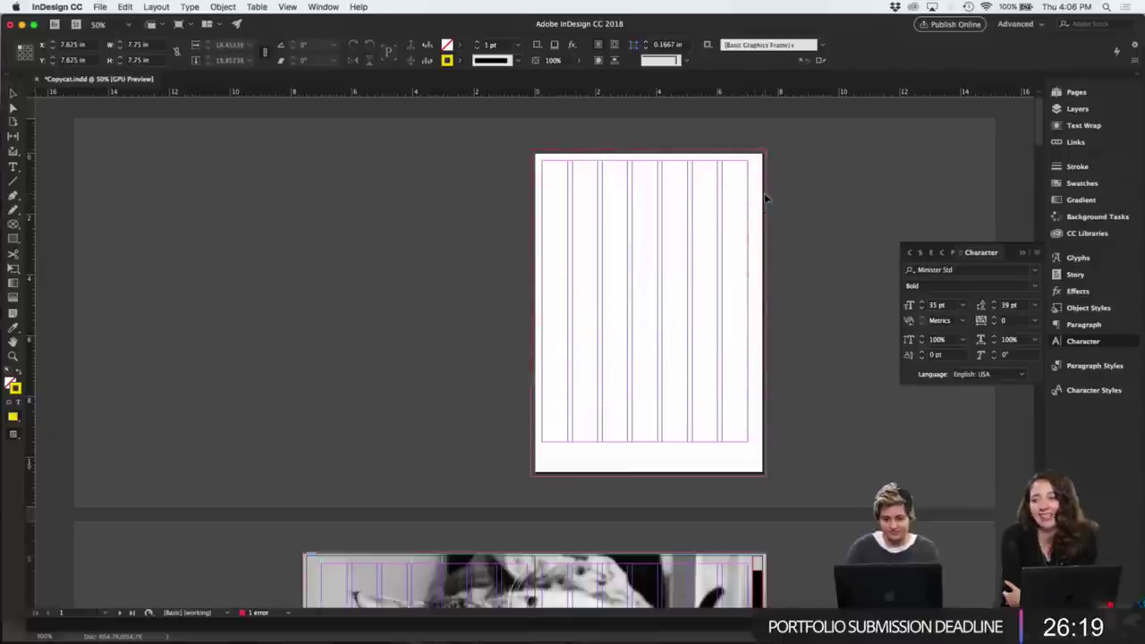
key("w")
- Stretch the photo frame down the page, fill it proportionally, and view at 100%
left_click(660, 360)
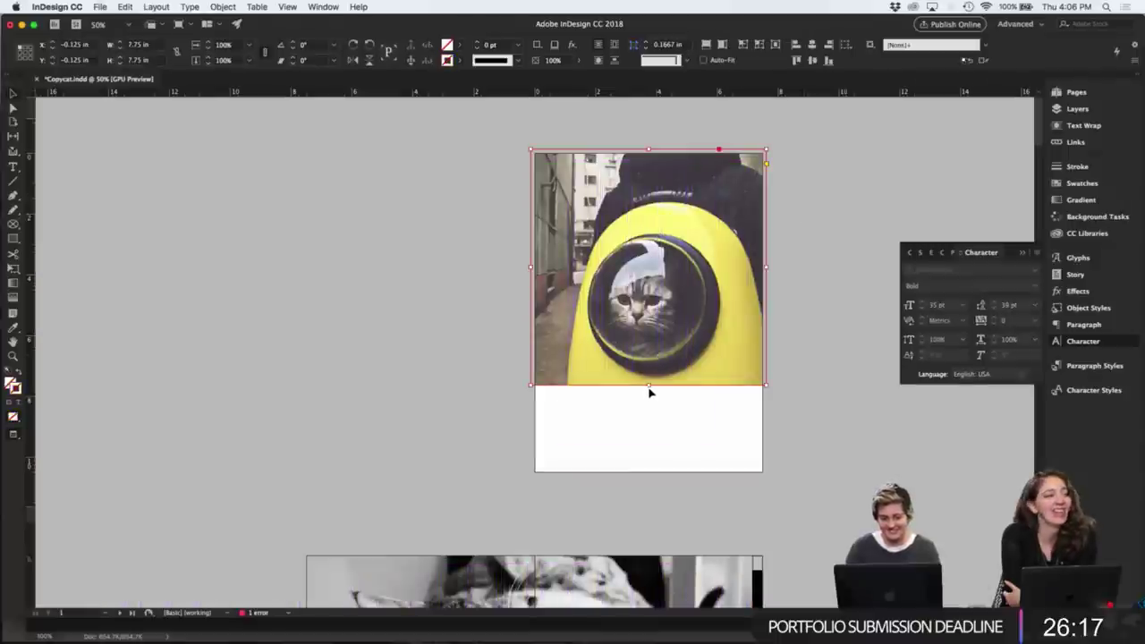
left_click_drag(648, 386, 650, 475)
key("w")
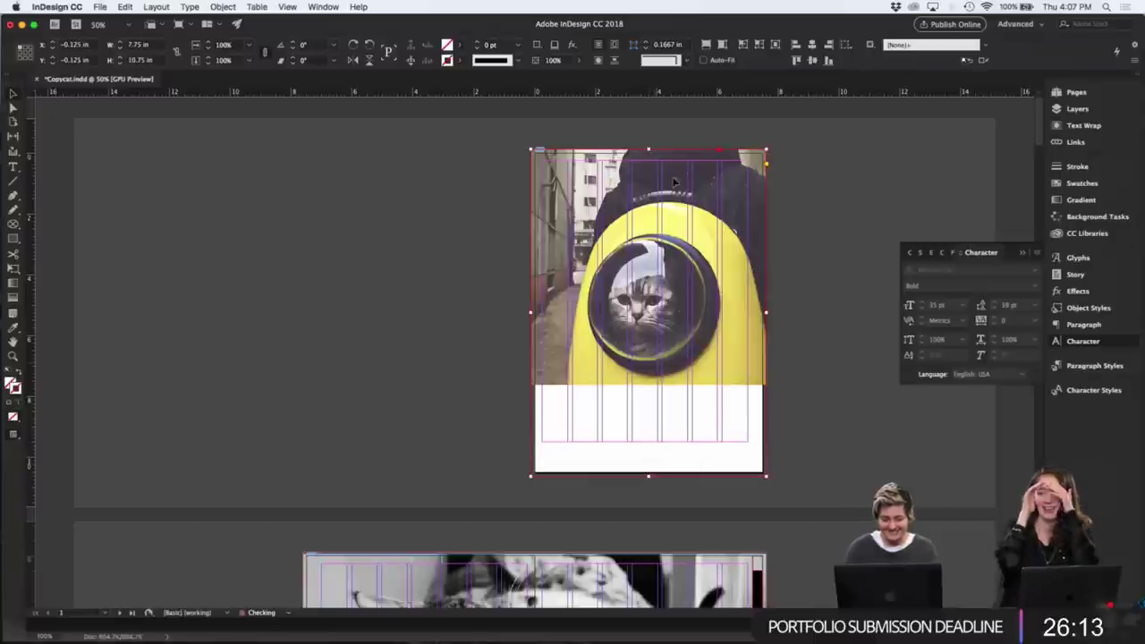
left_click(706, 45)
left_click(810, 273)
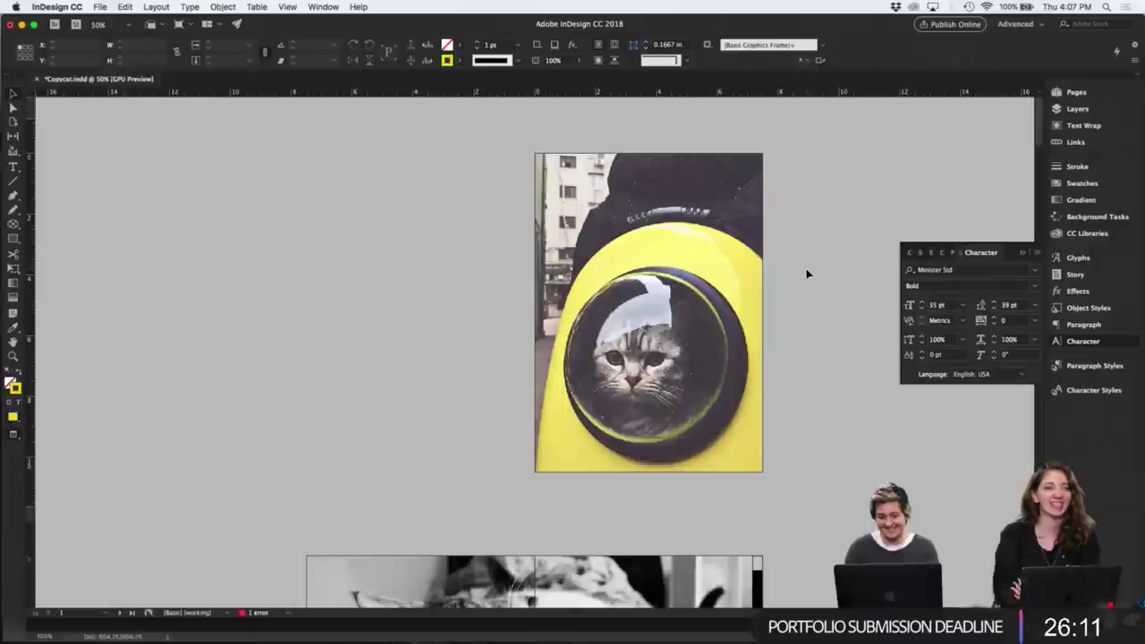
key("w")
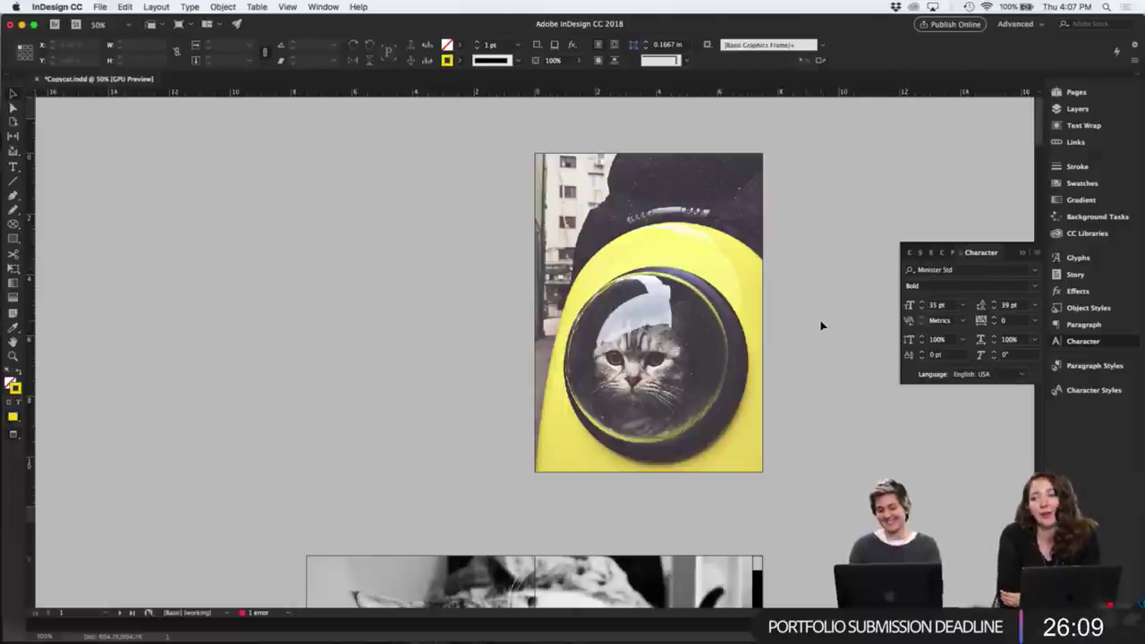
key("ctrl+z")
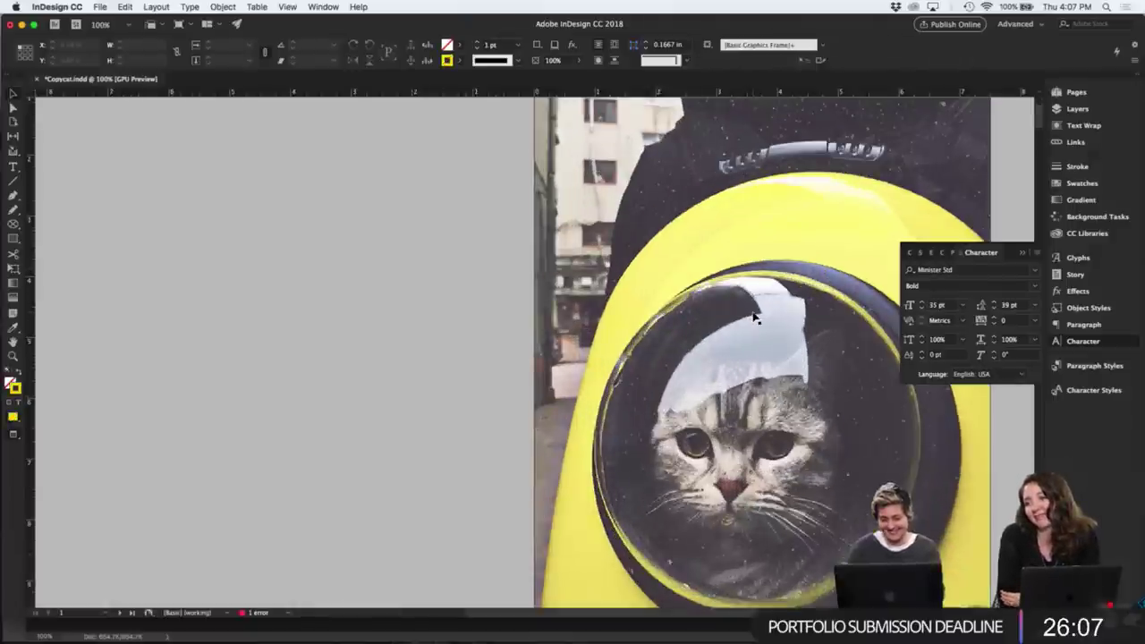
key("ctrl+1")
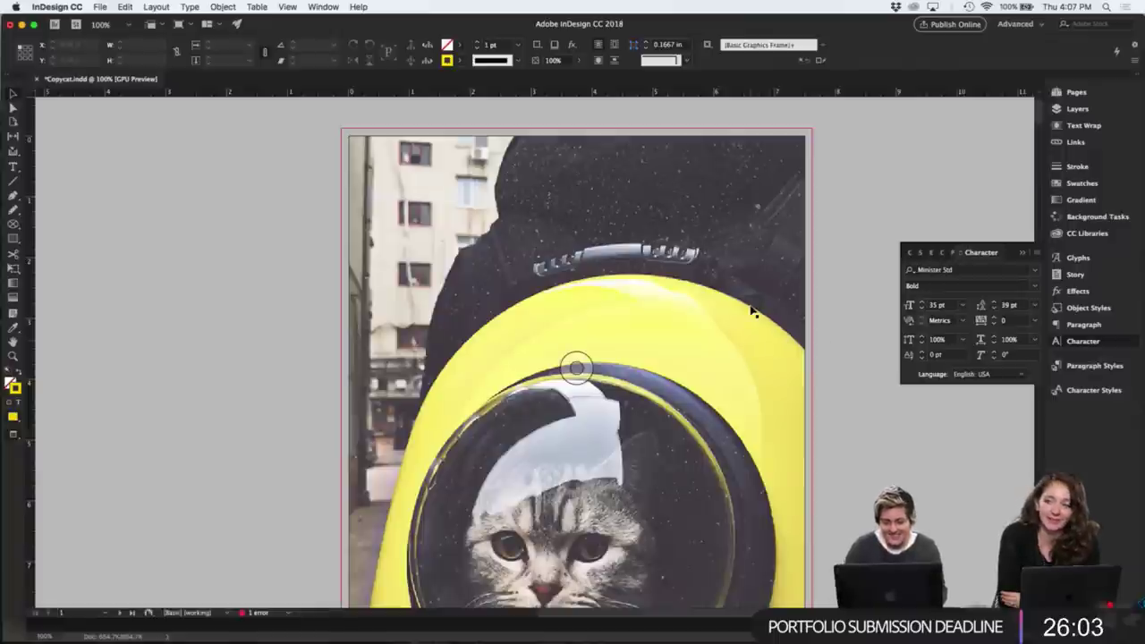
left_click(756, 314)
- Open the cat photo in Photoshop for editing from its context menu
right_click(751, 308)
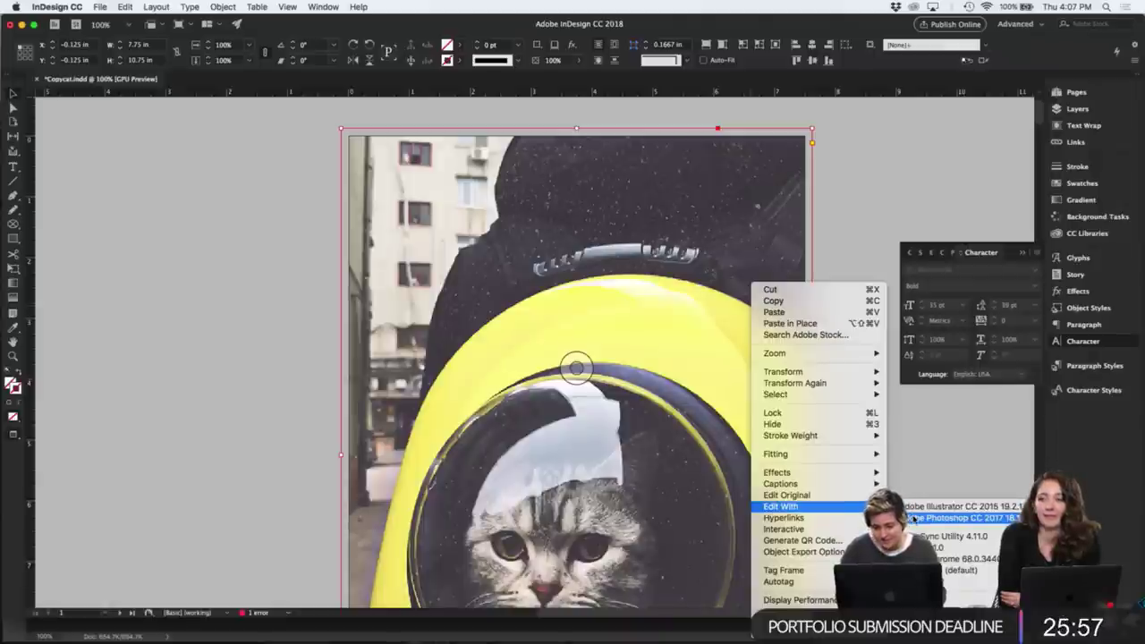
left_click(914, 519)
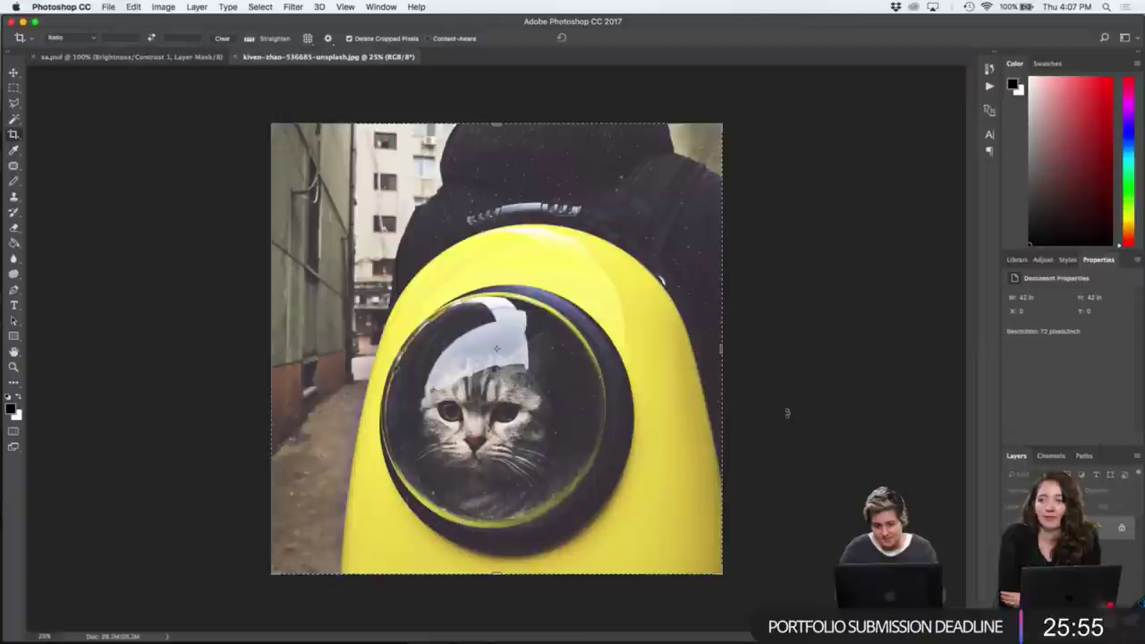
key("ctrl+Up")
left_click(666, 247)
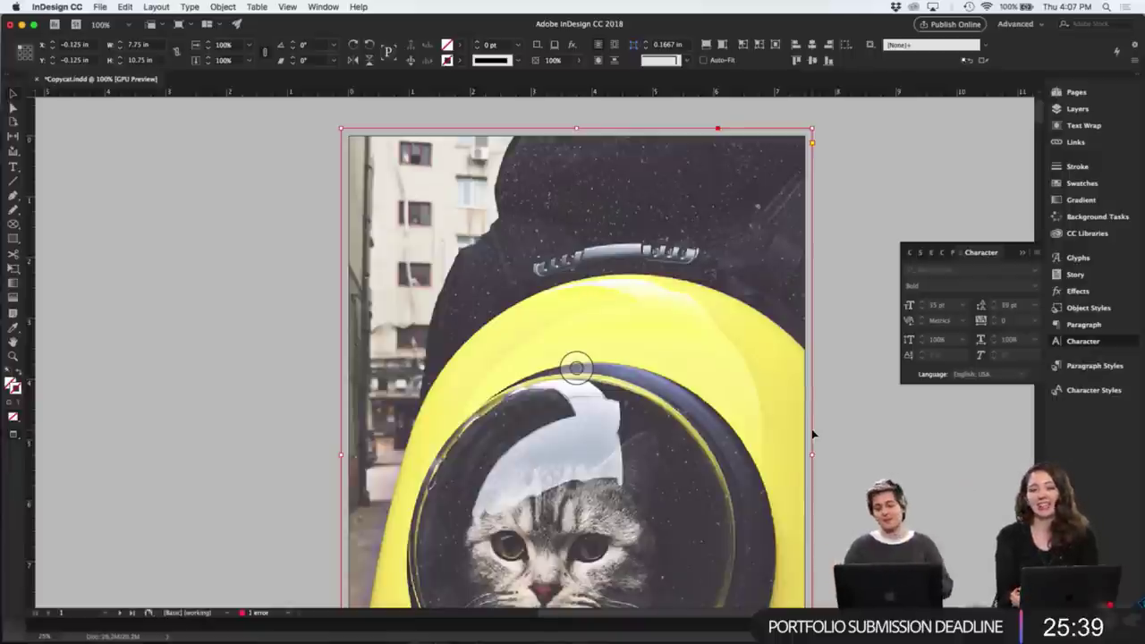
- Bring Photoshop to full screen, zoom in on the photo, and browse the menus for filters
key("ctrl+Up")
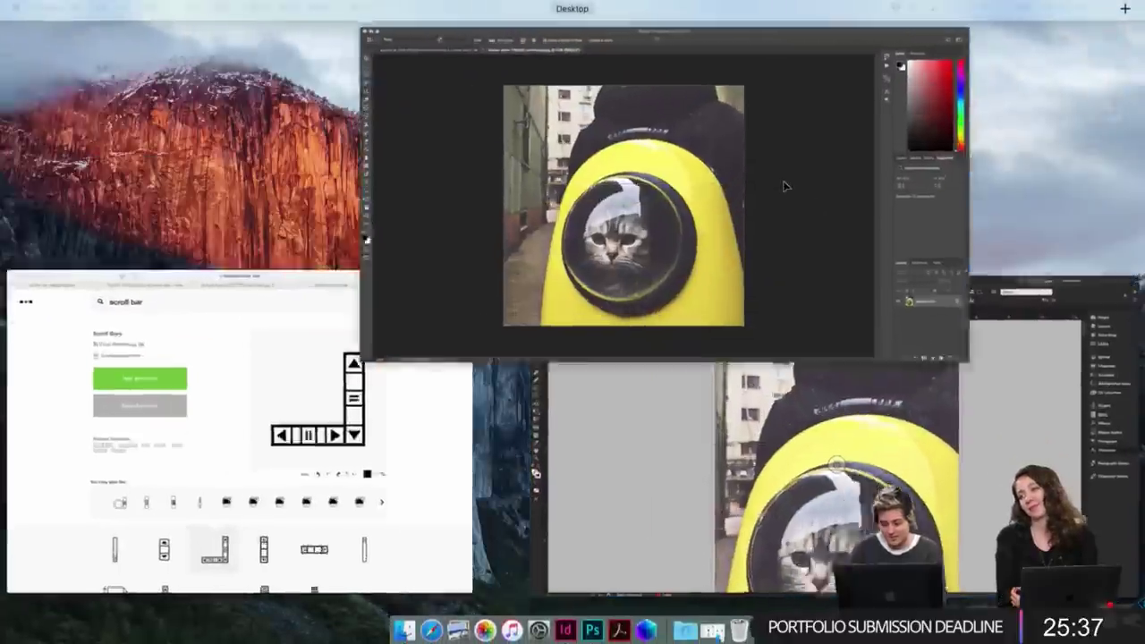
left_click(784, 187)
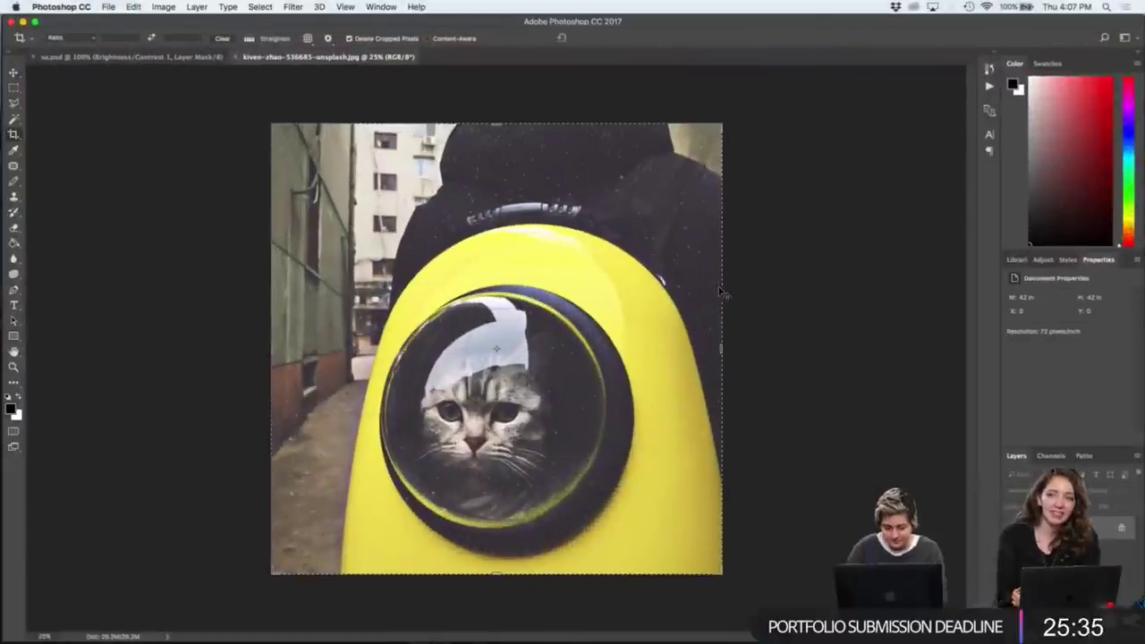
key("super+equal")
key("super+equal")
key("super+equal")
key("super+equal")
key("super+equal")
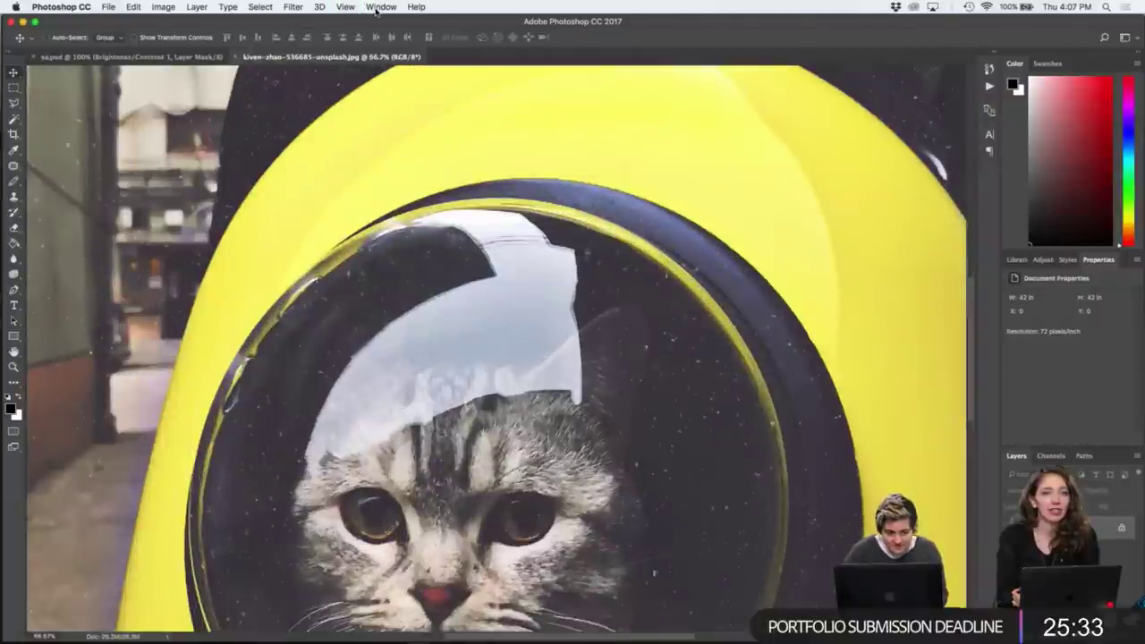
left_click(347, 6)
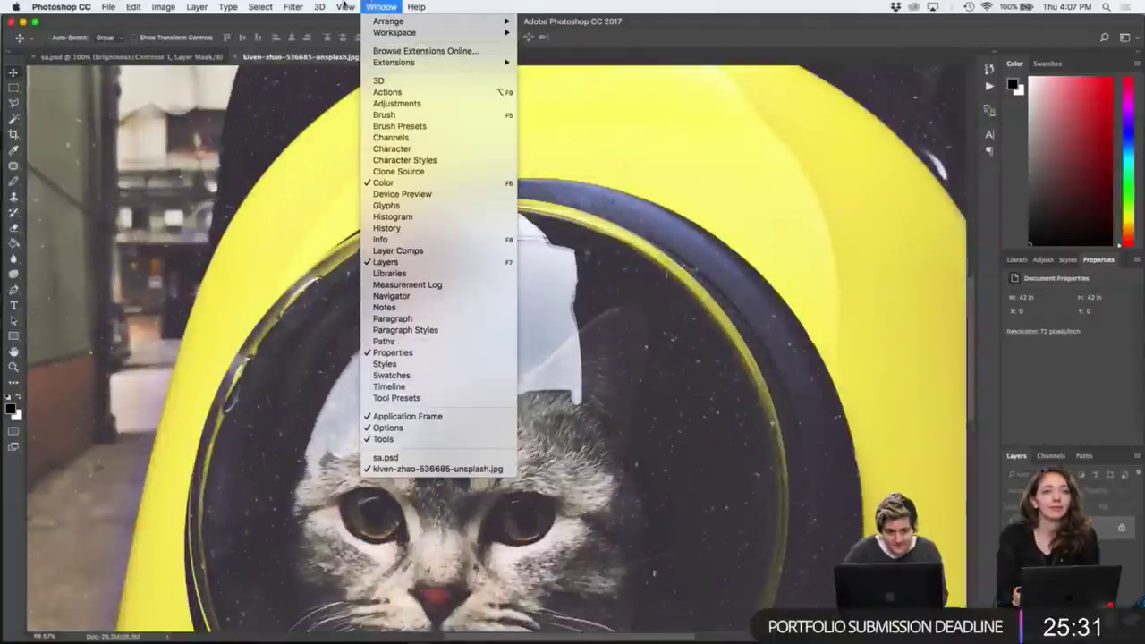
- Add 4% uniform monochromatic noise to the photo and fit it in the window
mouse_move(293, 6)
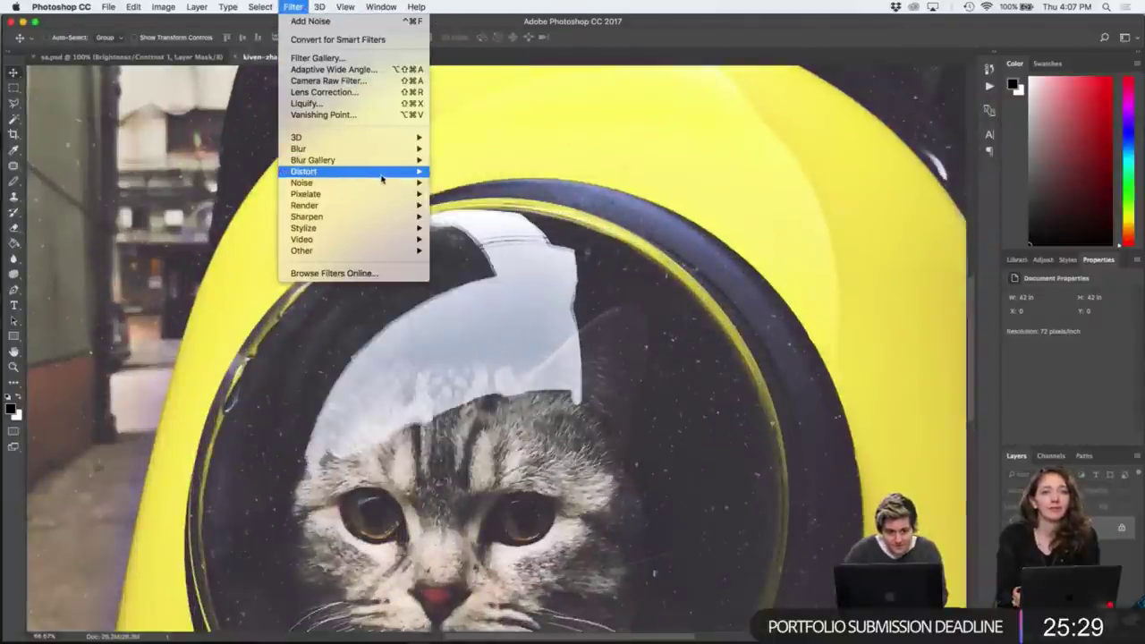
mouse_move(386, 184)
left_click(459, 182)
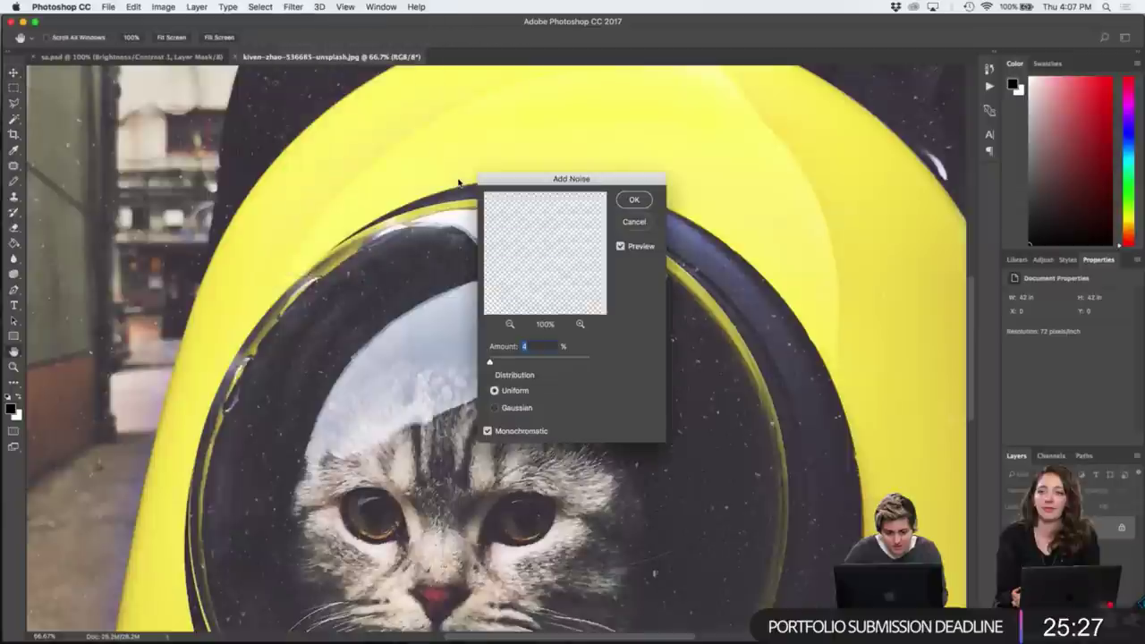
left_click(633, 202)
key("super+0")
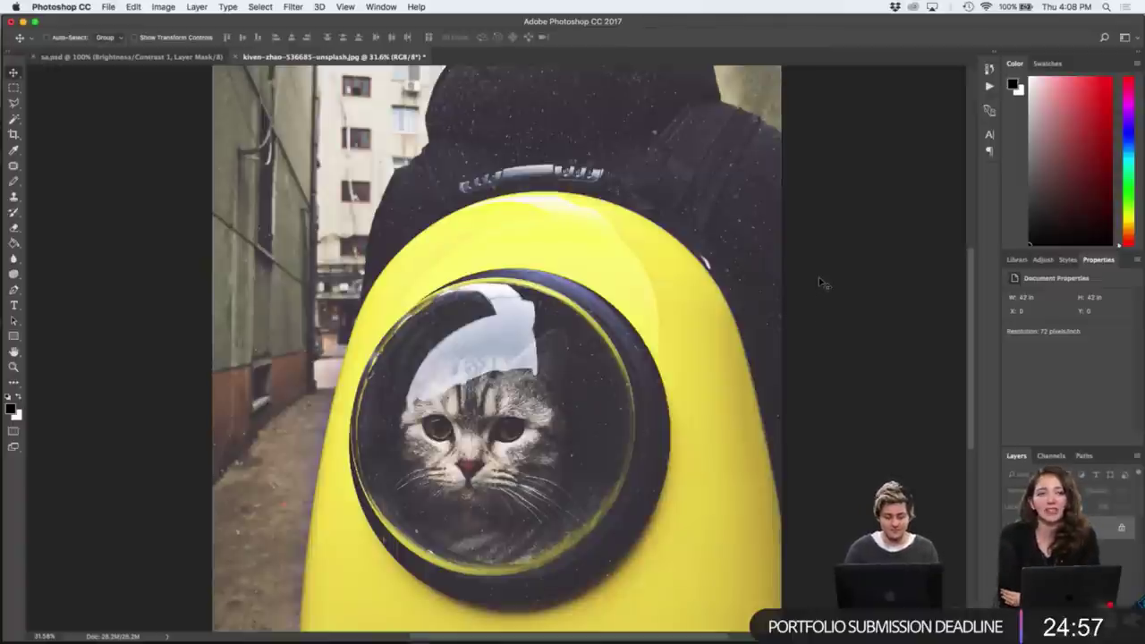
- Save the noisy photo as a JPEG at maximum quality 12
key("super+s")
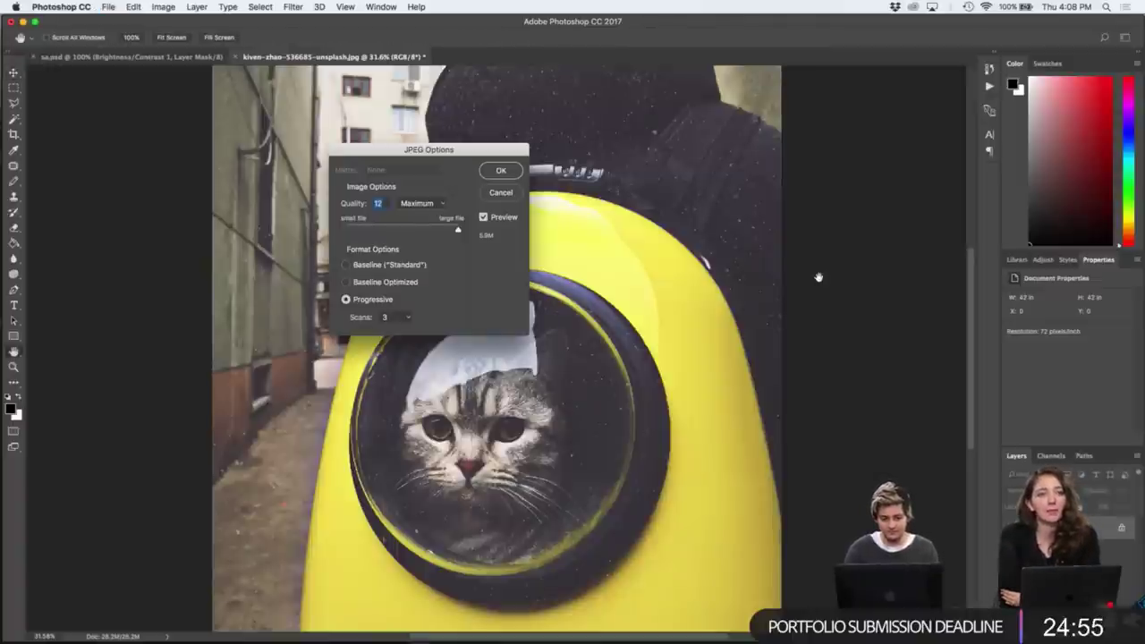
key("Return")
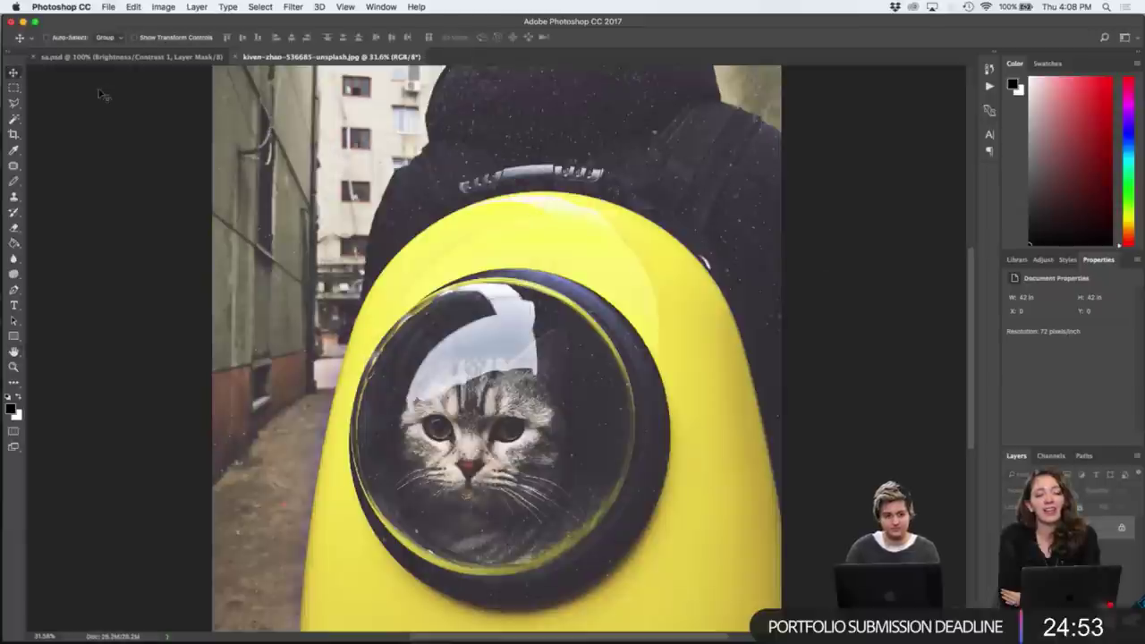
left_click(59, 5)
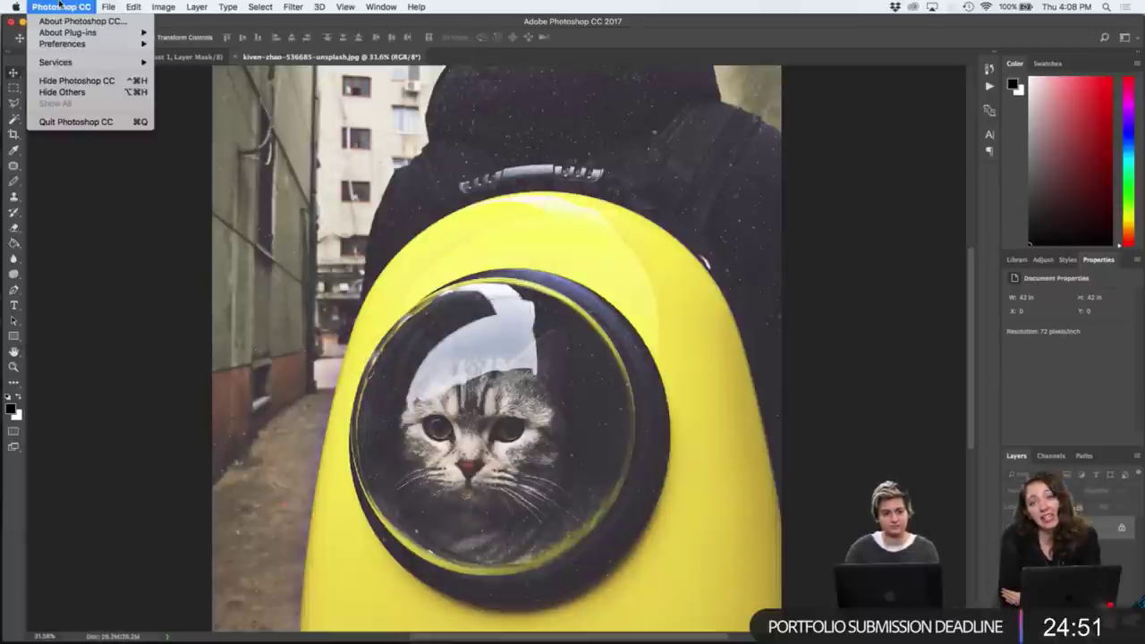
- Quit Photoshop and check the cat image's link info back in InDesign
left_click(95, 123)
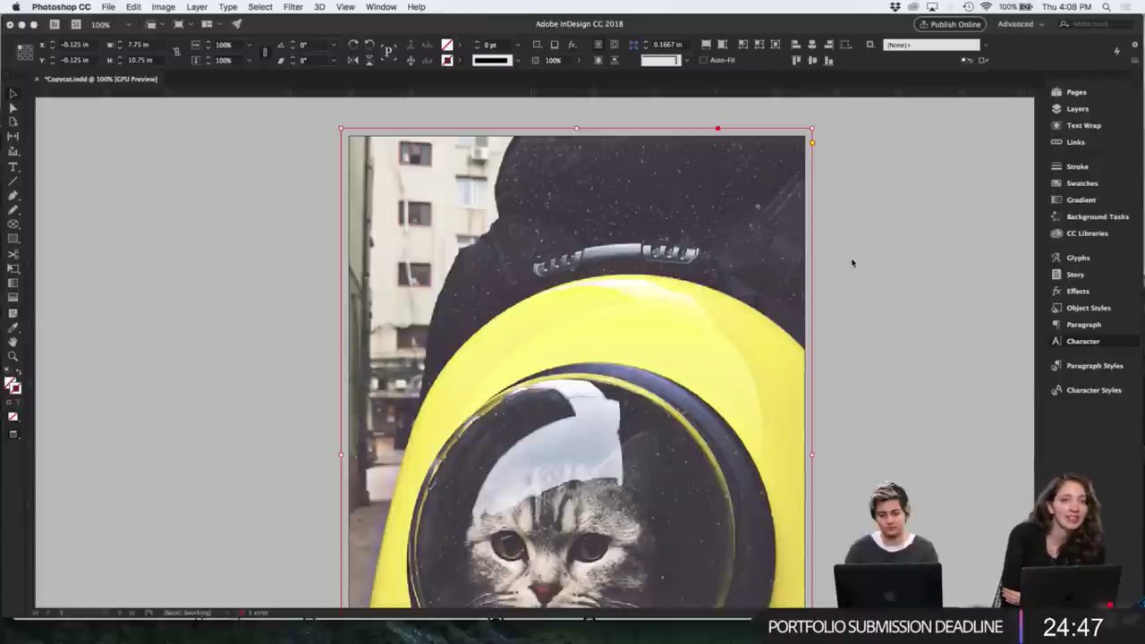
left_click(1073, 142)
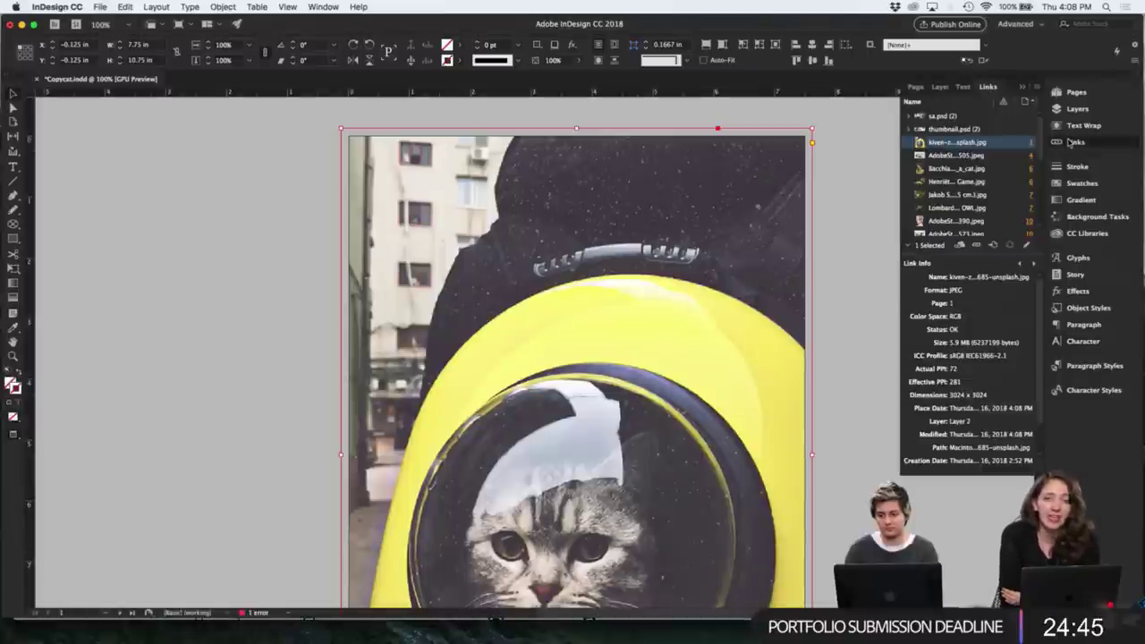
left_click(1024, 87)
left_click(915, 204)
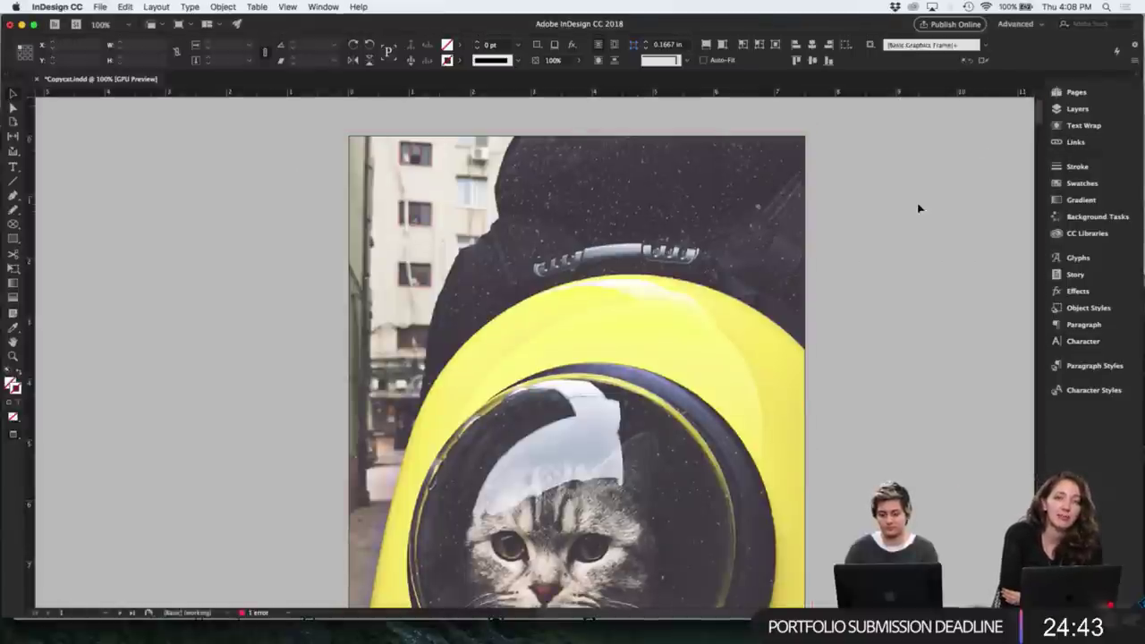
- Zoom out, show the Pages panel, select the Puns heading frame and scroll up to the cover
key("super+minus")
key("super+minus")
key("super+minus")
key("super+minus")
key("super+minus")
key("super+minus")
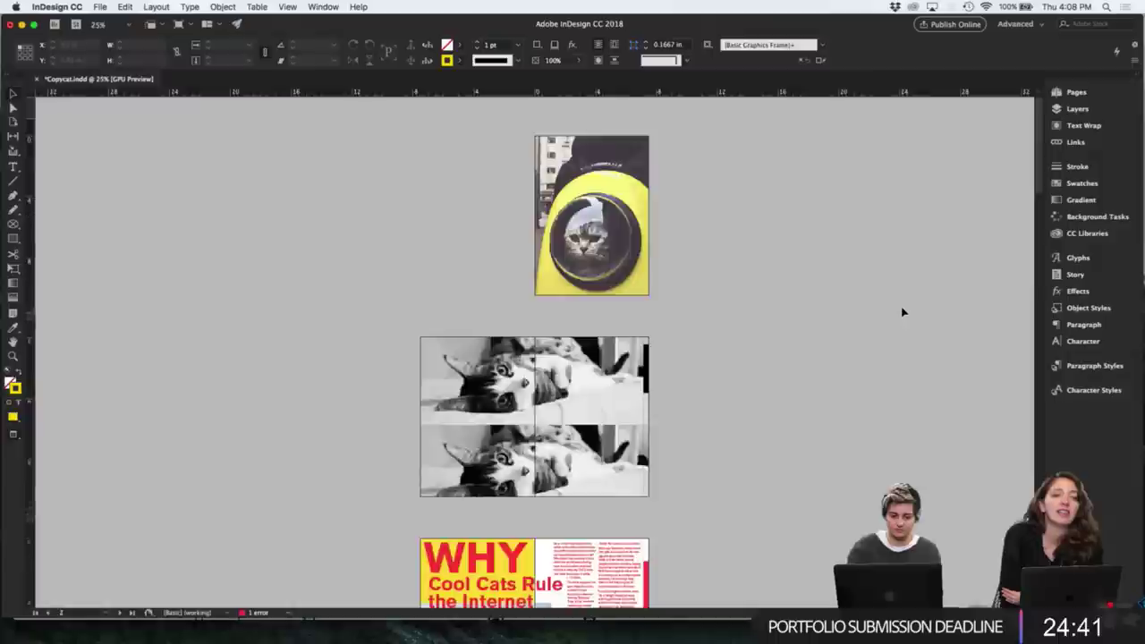
scroll(786, 328, "down", 10)
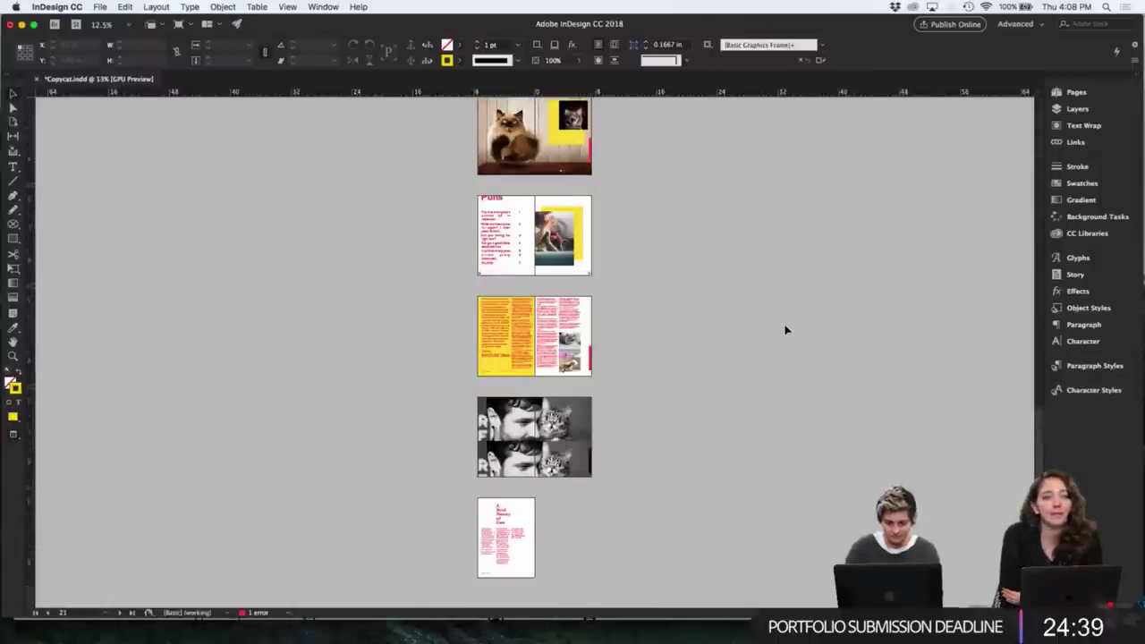
left_click(1078, 93)
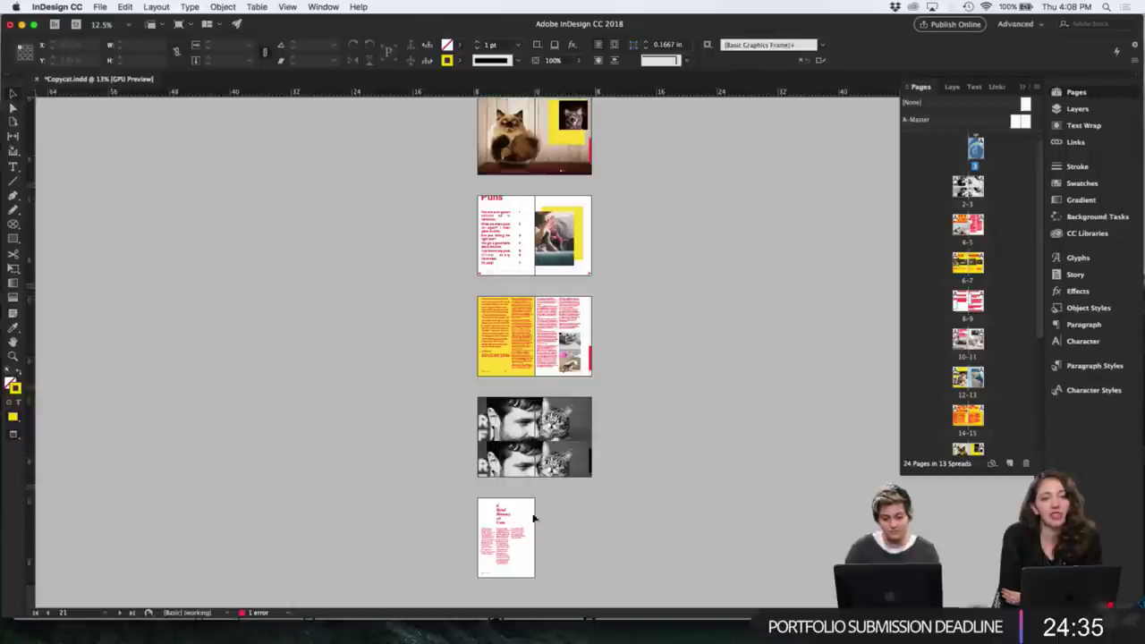
left_click(496, 200)
scroll(662, 288, "up", 5)
scroll(662, 289, "up", 10)
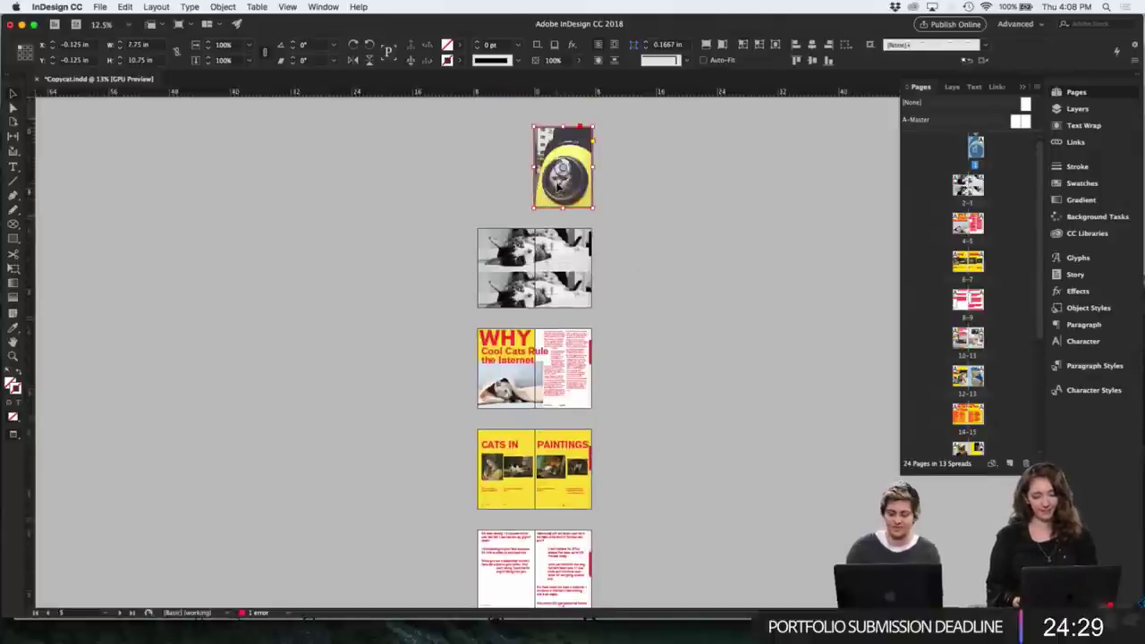
- Fit the cover in the window and replace the Puns heading text with Copycat
key("super+0")
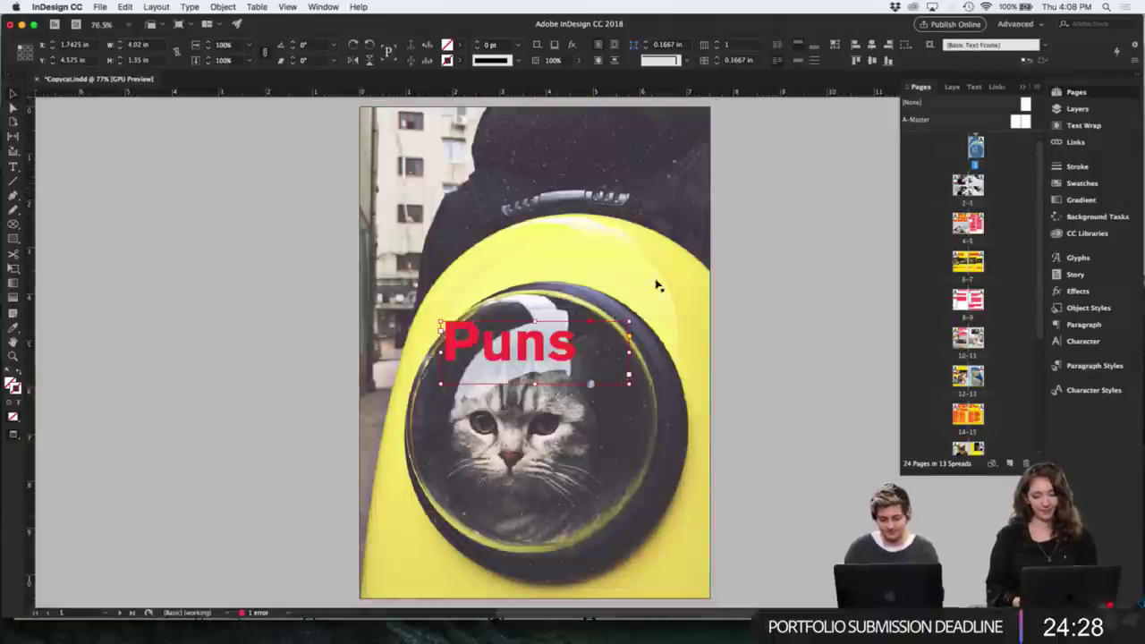
double_click(548, 354)
double_click(548, 354)
type("Copy")
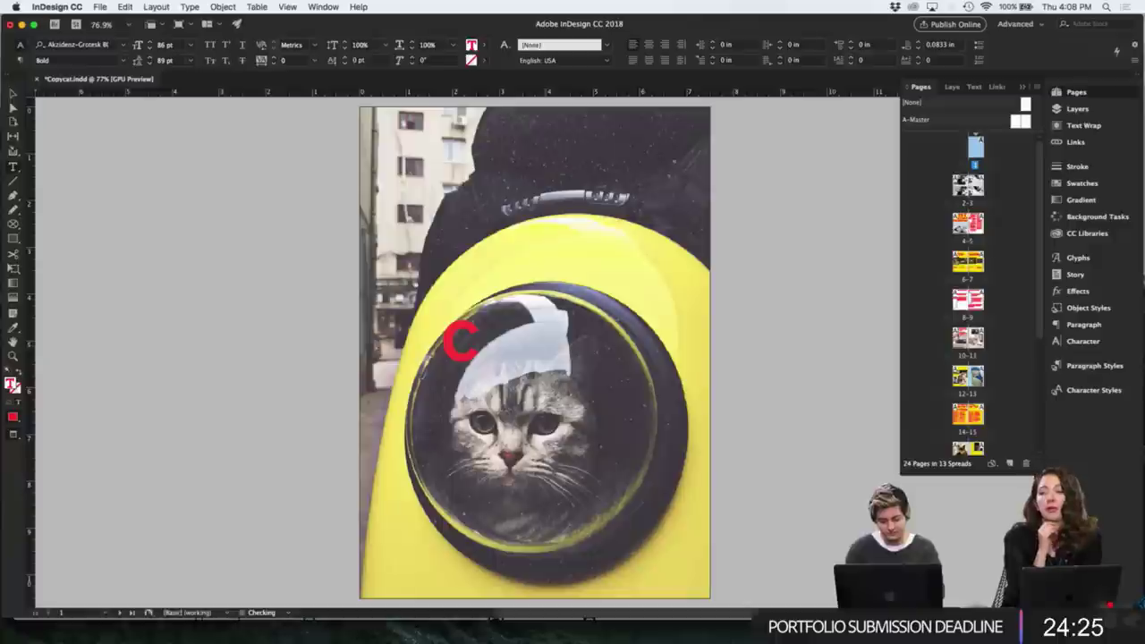
key("BackSpace")
key("BackSpace")
key("BackSpace")
key("BackSpace")
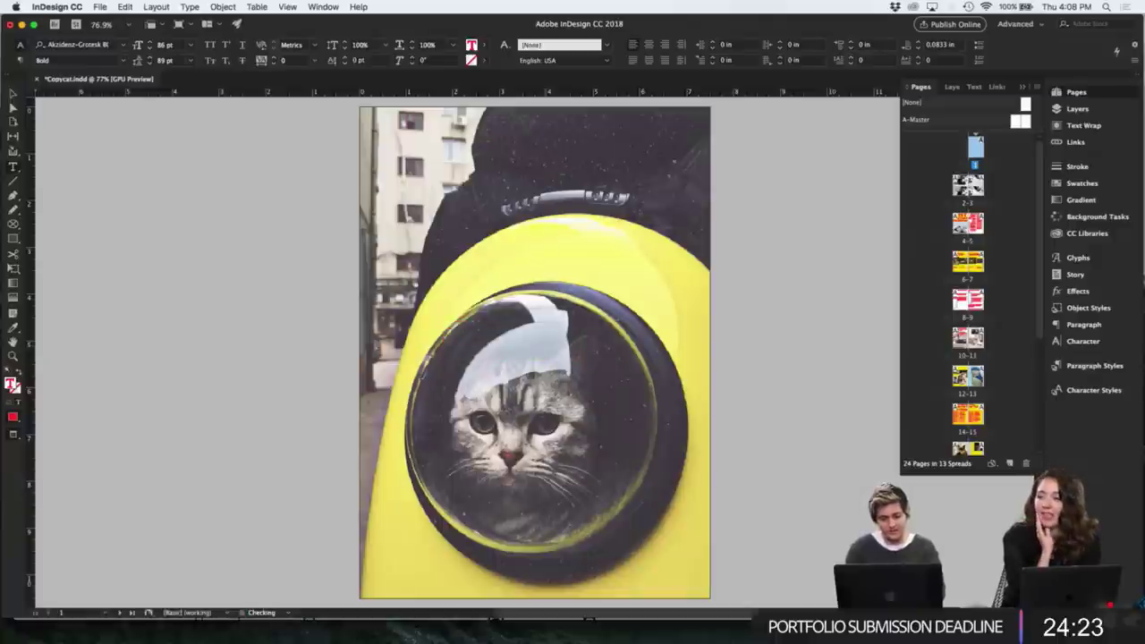
- Widen the Copycat heading frame and reposition it on the layout grid
left_click(12, 93)
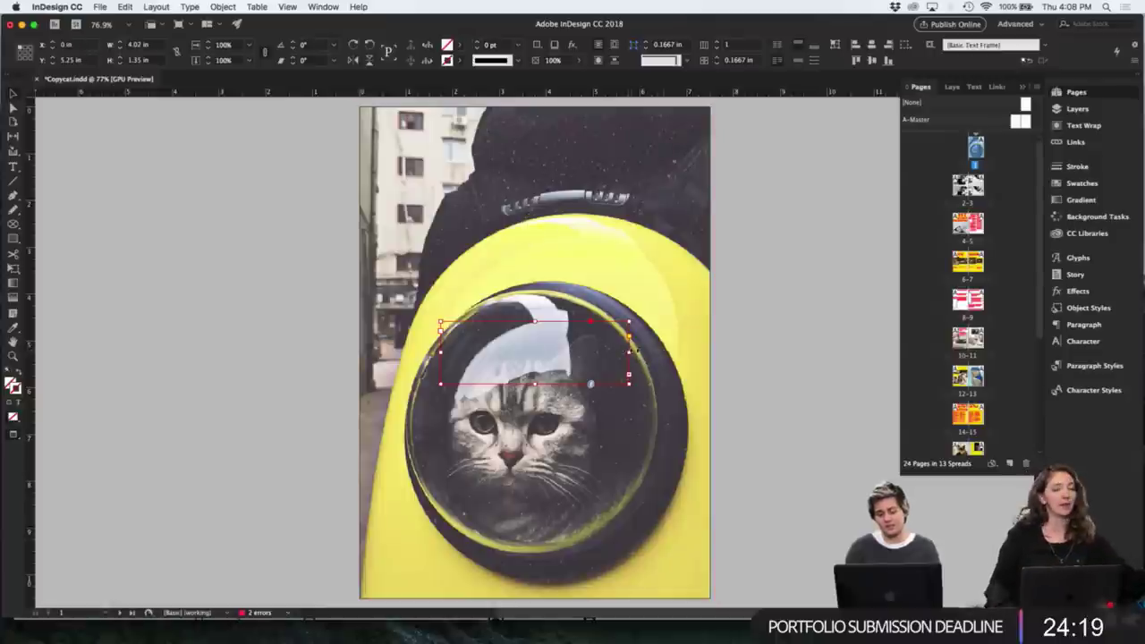
left_click_drag(628, 352, 605, 282)
left_click(783, 360)
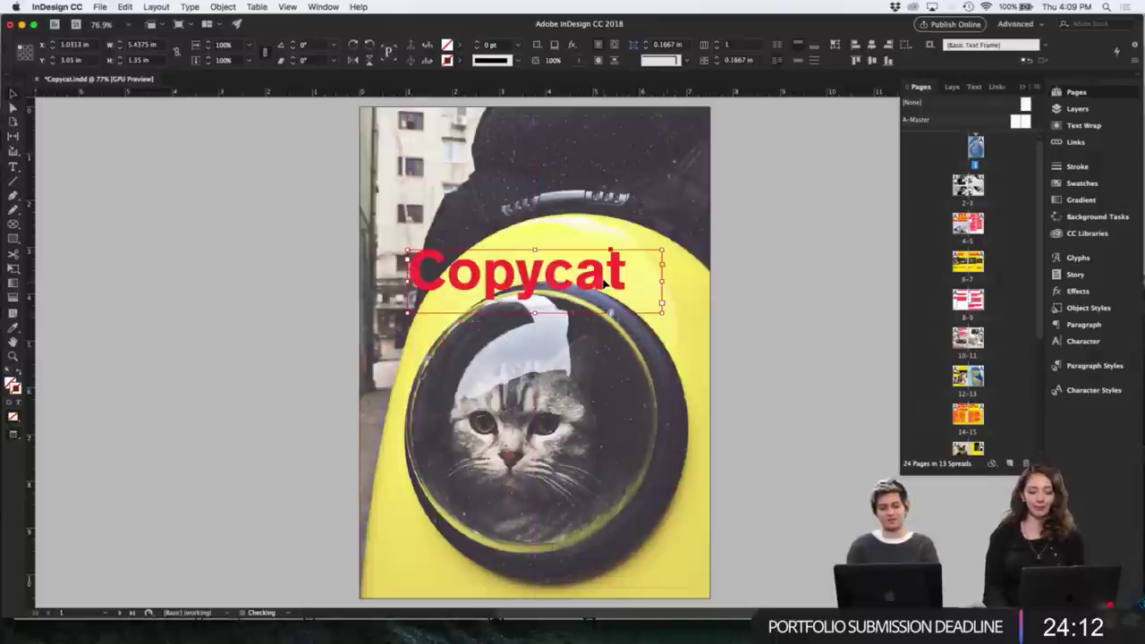
left_click(820, 362)
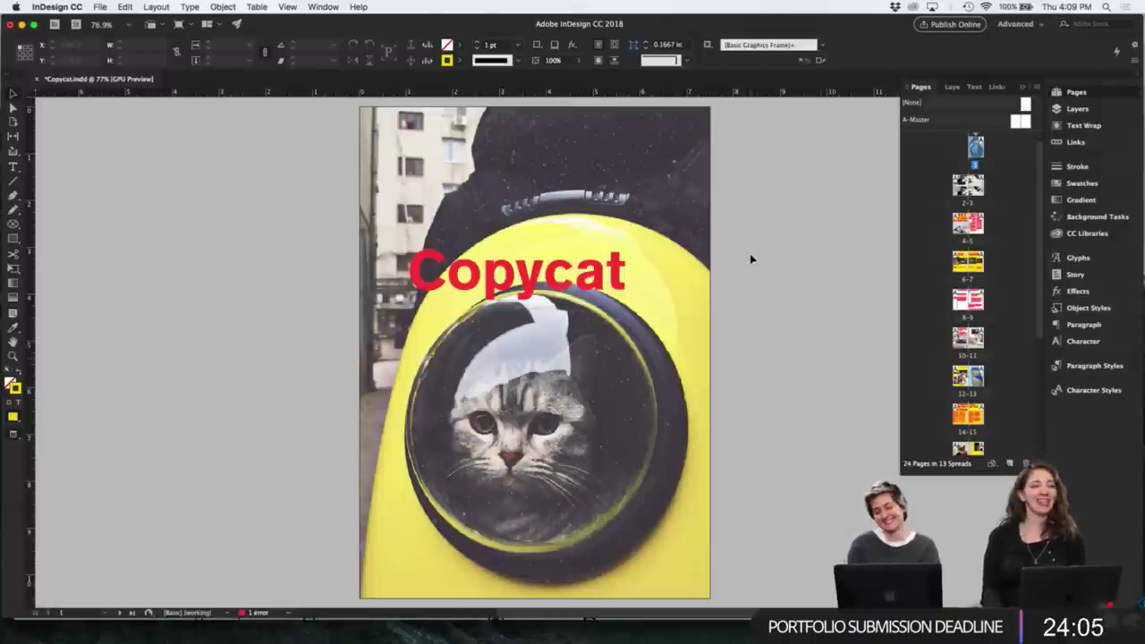
left_click(595, 284)
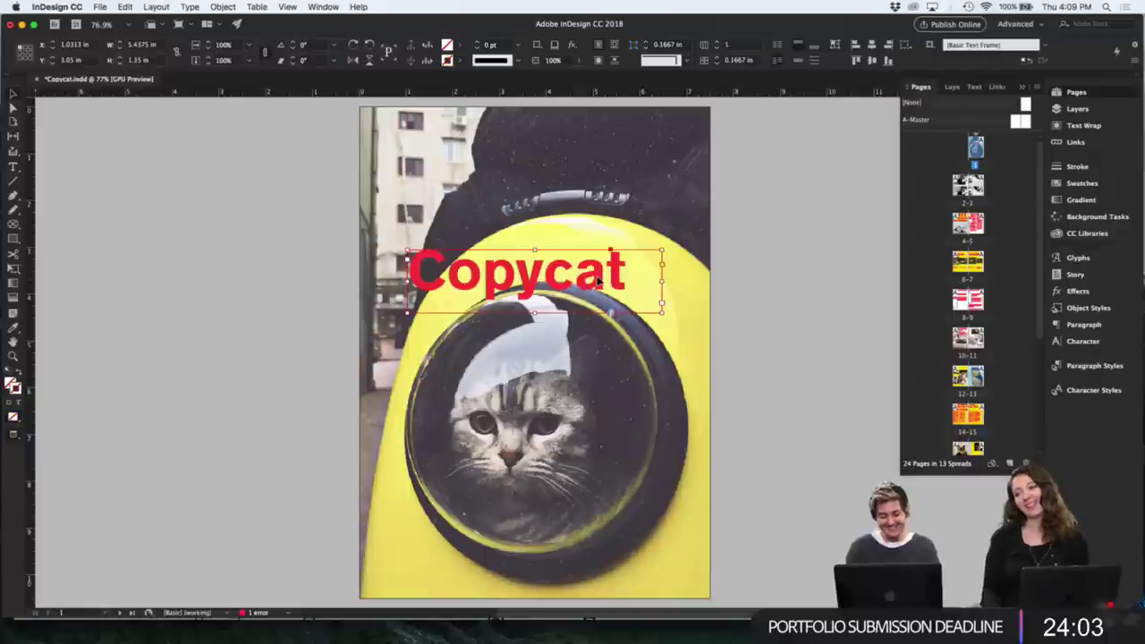
key("w")
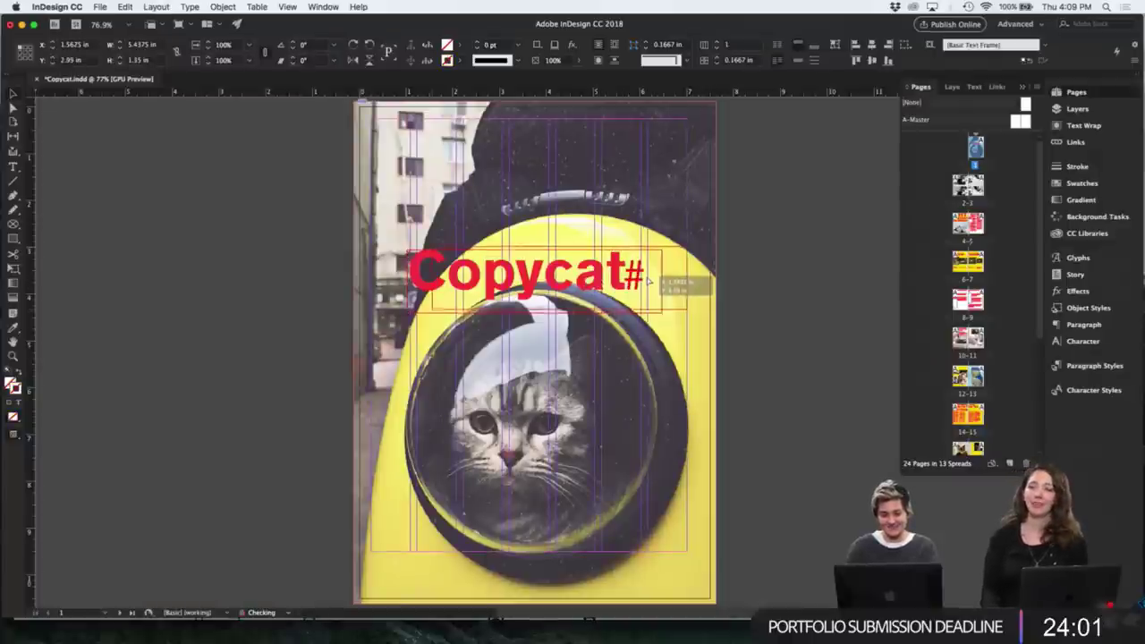
left_click_drag(412, 288, 370, 277)
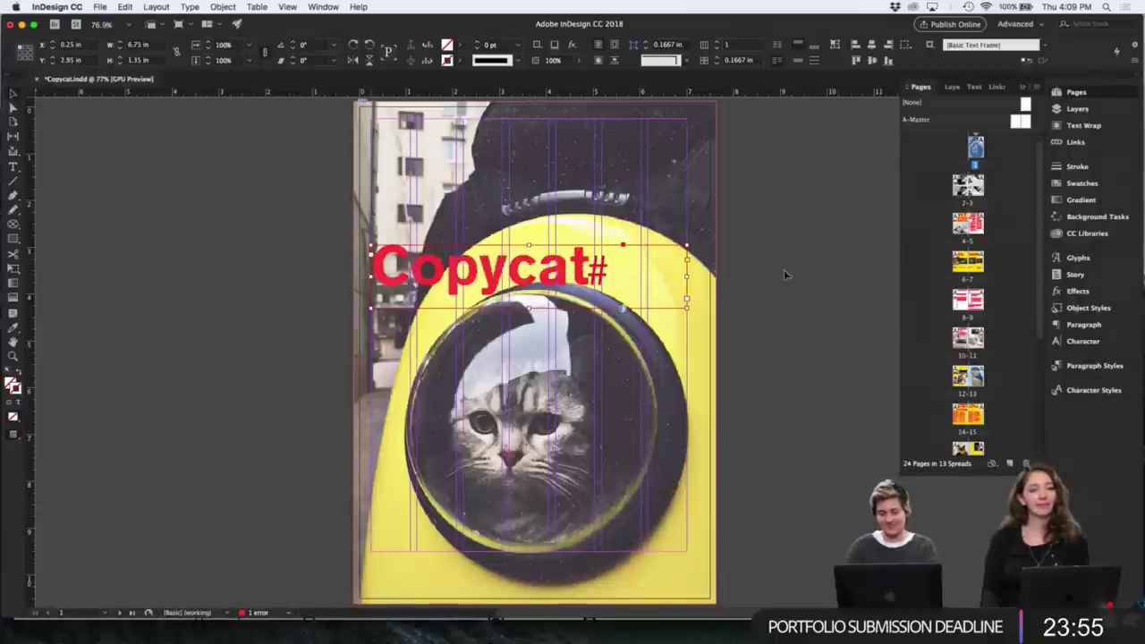
- Add '#' before Copycat and return to the clean Preview view
double_click(447, 265)
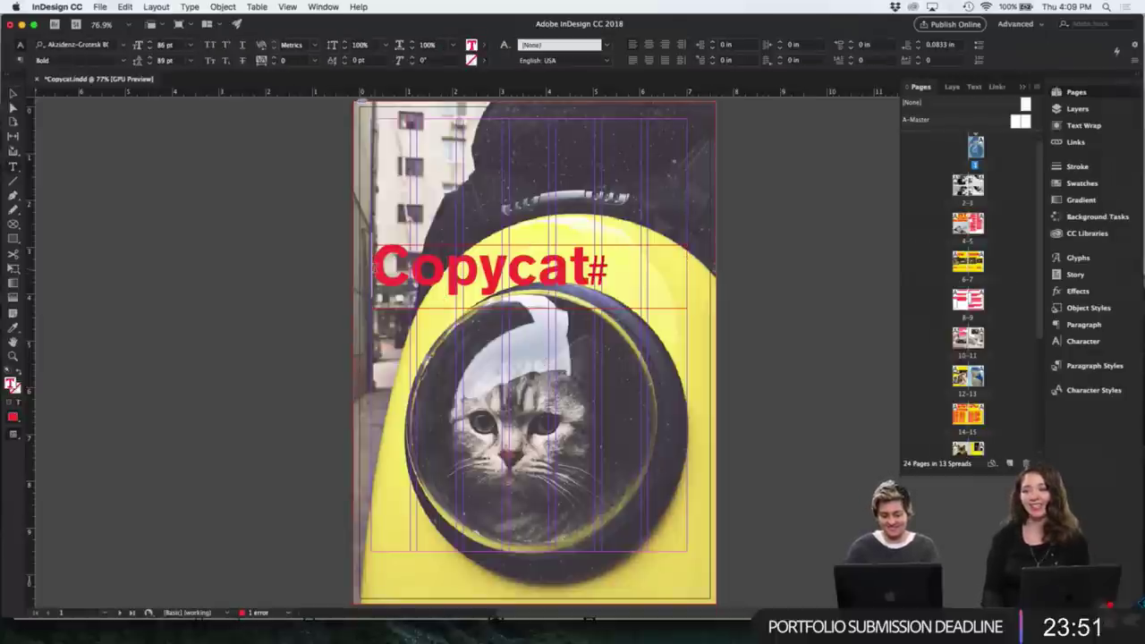
type("#")
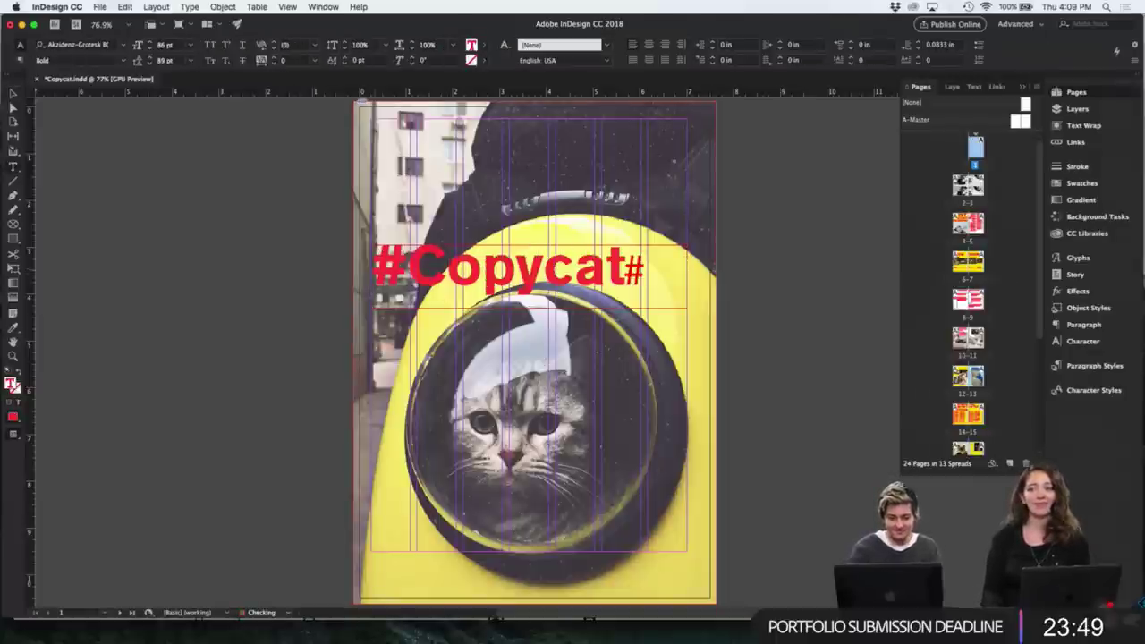
key("Escape")
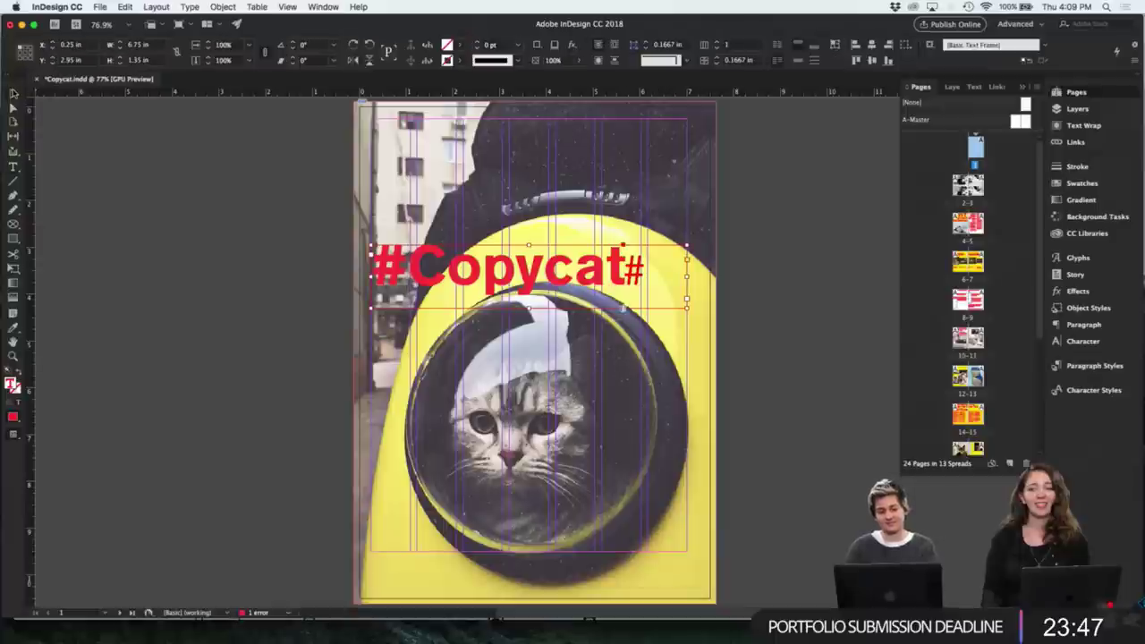
left_click(779, 271)
key("w")
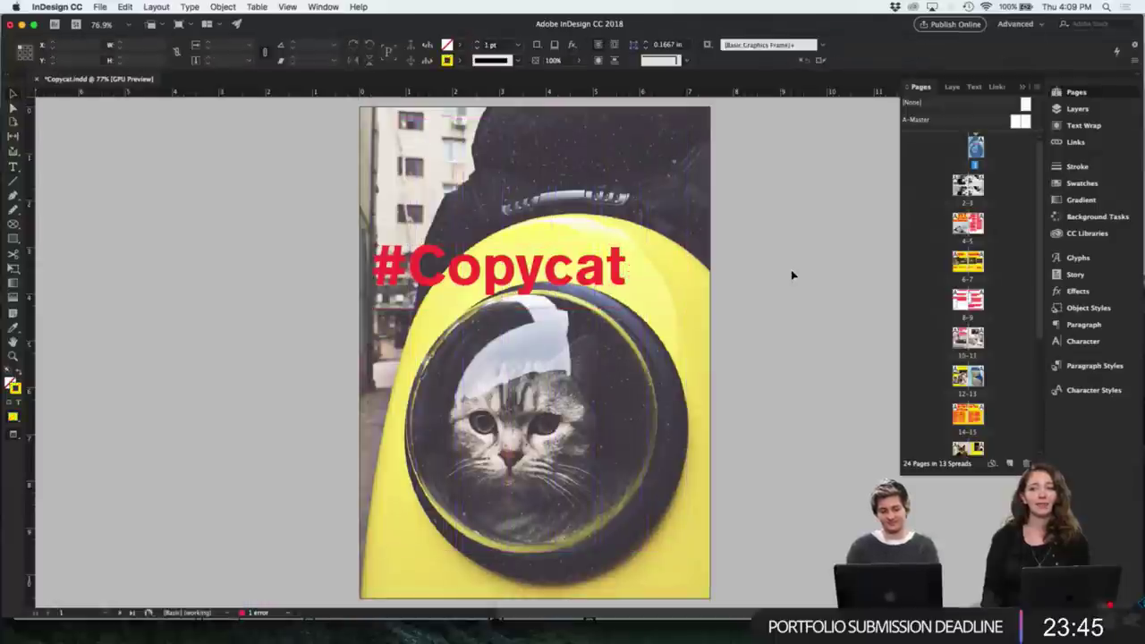
- Place a copy of #Copycat near the cover bottom and retype the upper headline as 'Issue 1'
left_click_drag(639, 269, 617, 303)
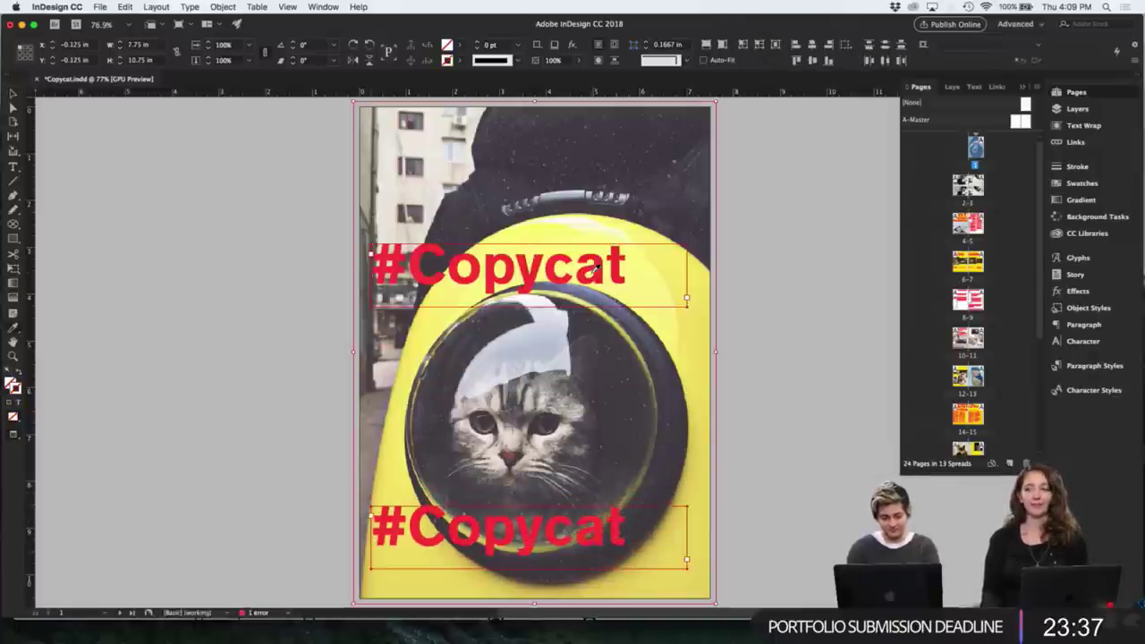
left_click(568, 278)
left_click(573, 272)
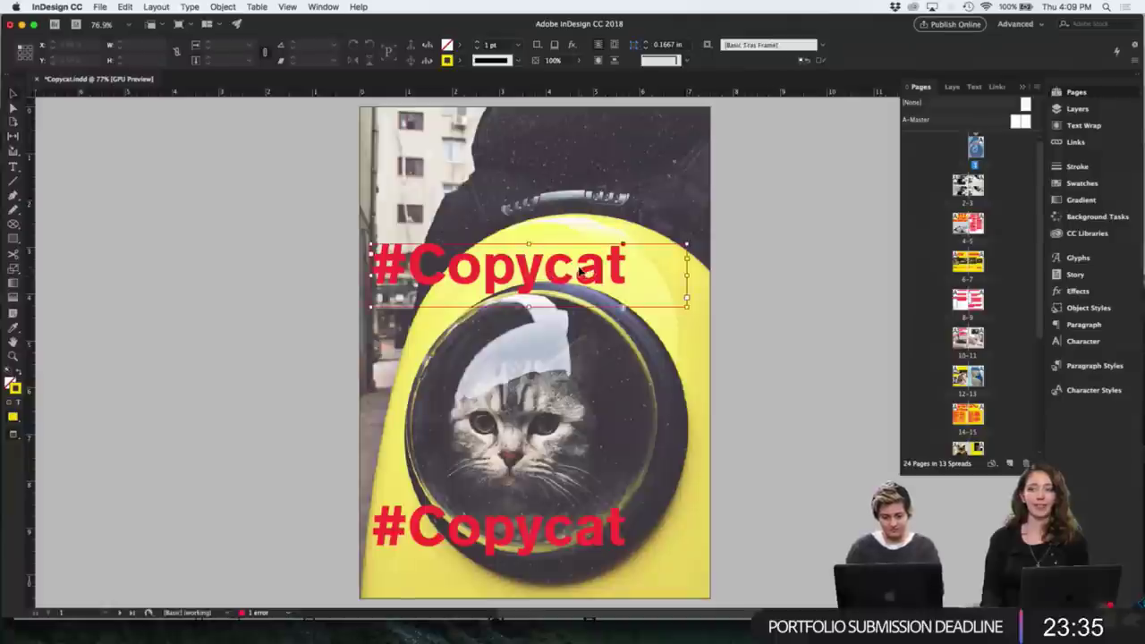
triple_click(572, 273)
key("BackSpace")
type("Iss")
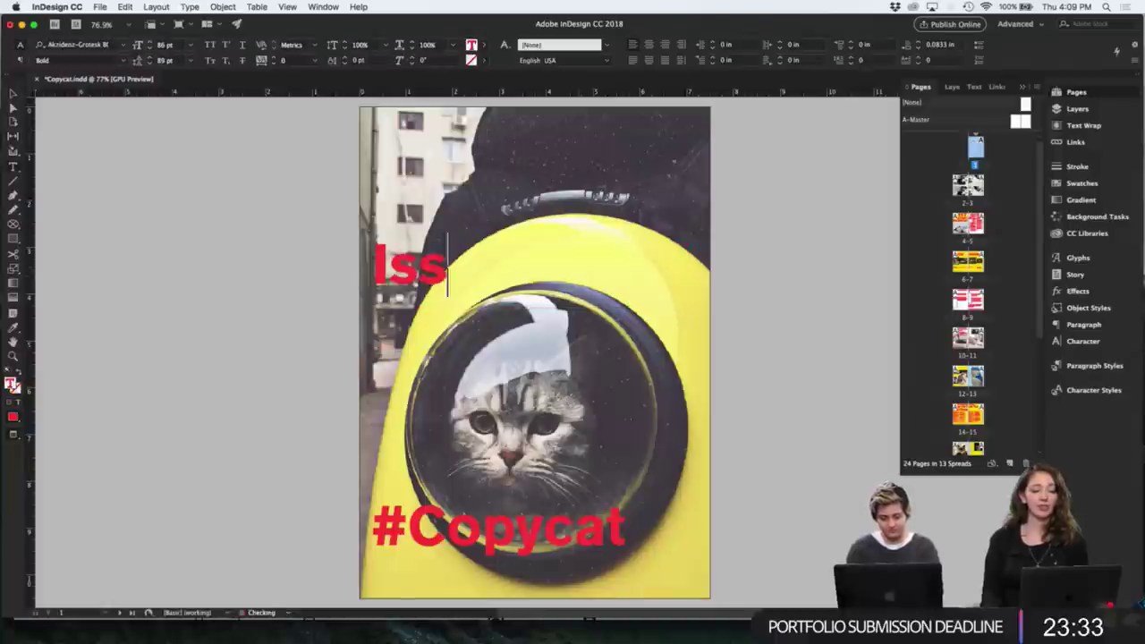
type("ue 1")
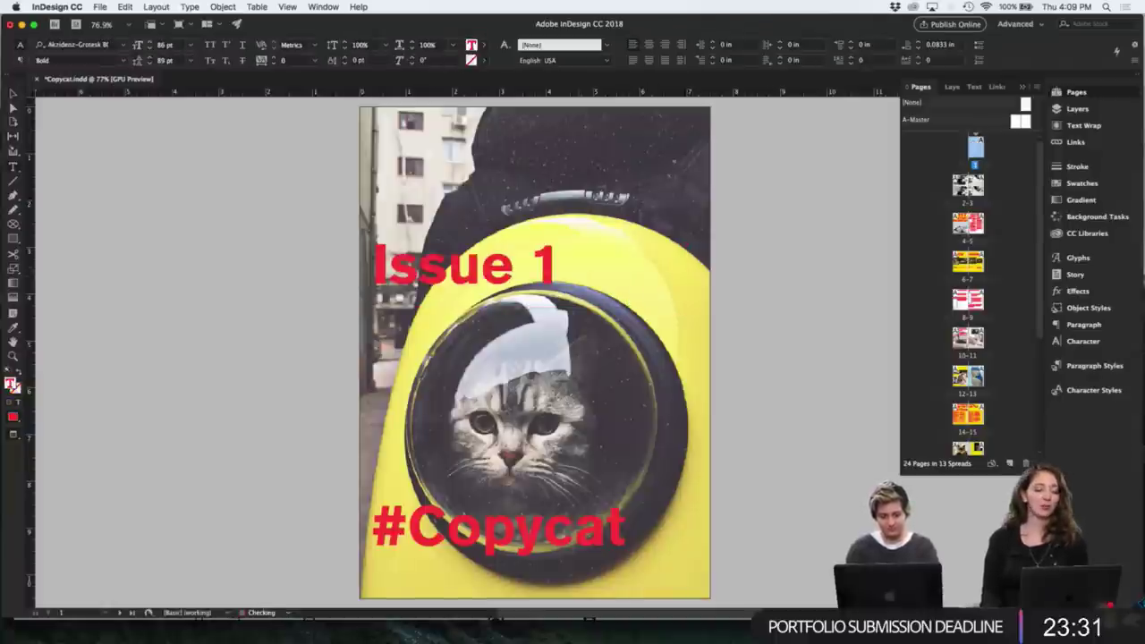
- Set the Issue 1 text to 35 pt in the Character panel
left_click(12, 93)
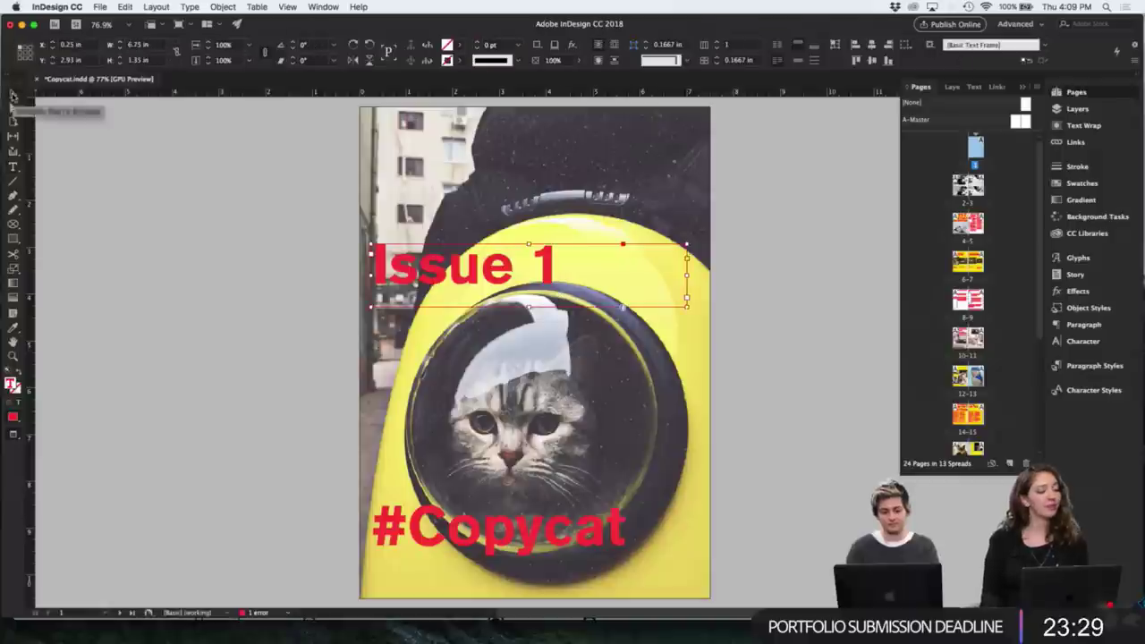
key("super+t")
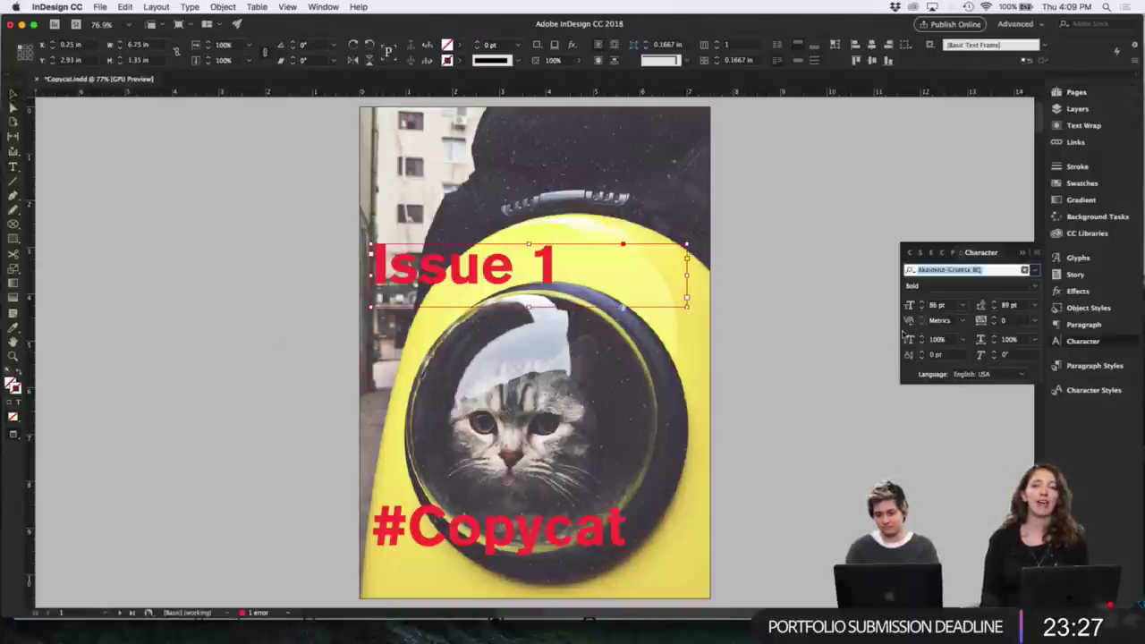
left_click(934, 305)
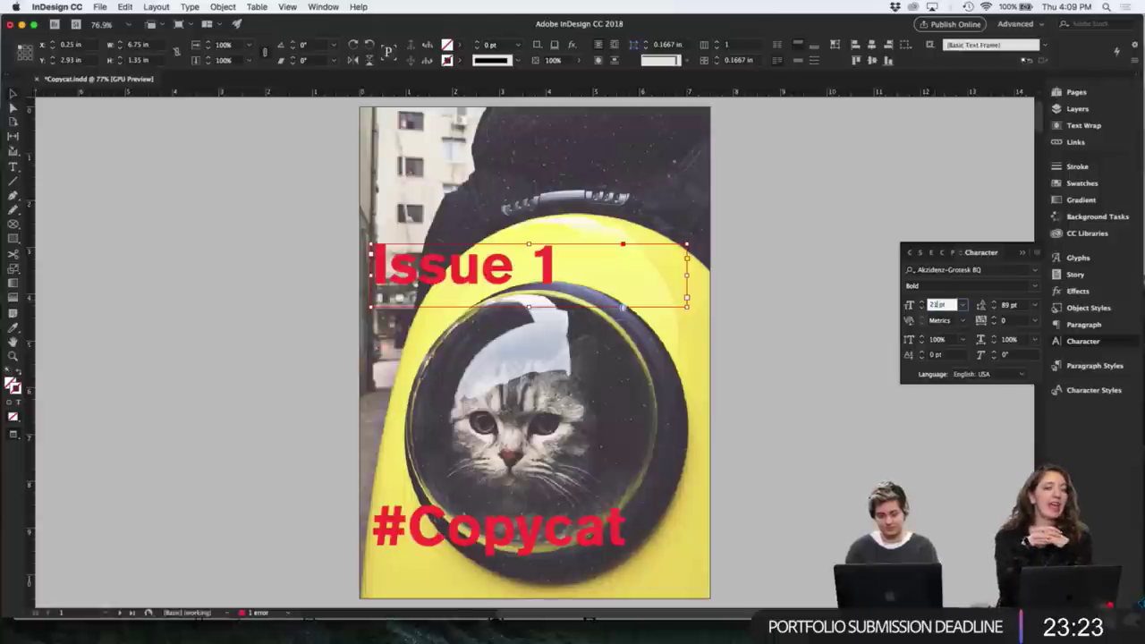
key("Return")
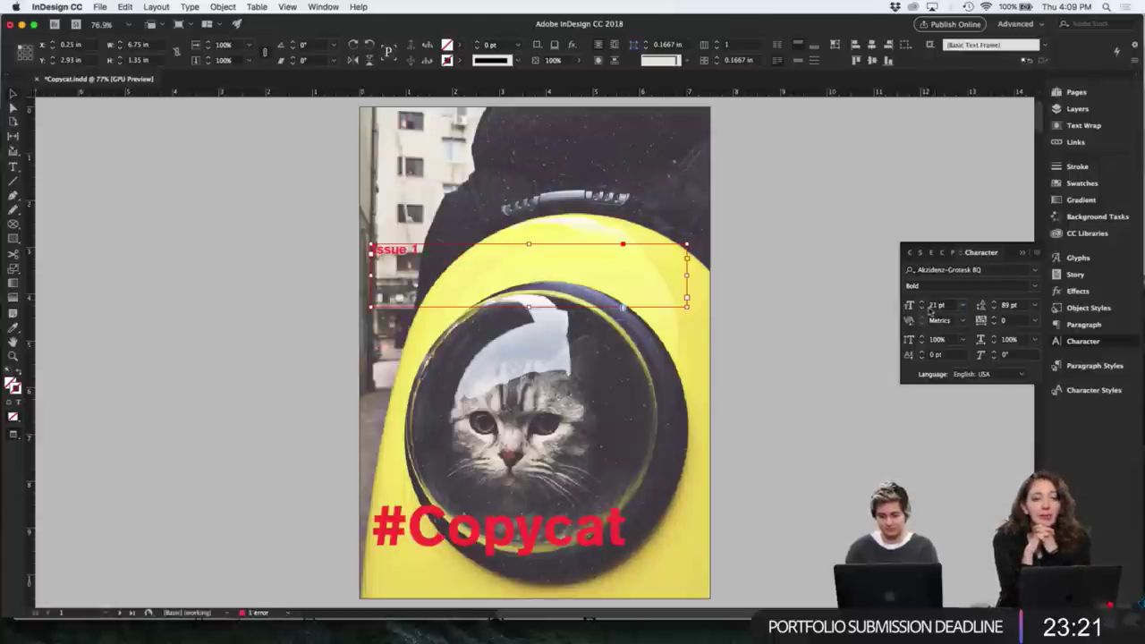
left_click(934, 306)
type("3")
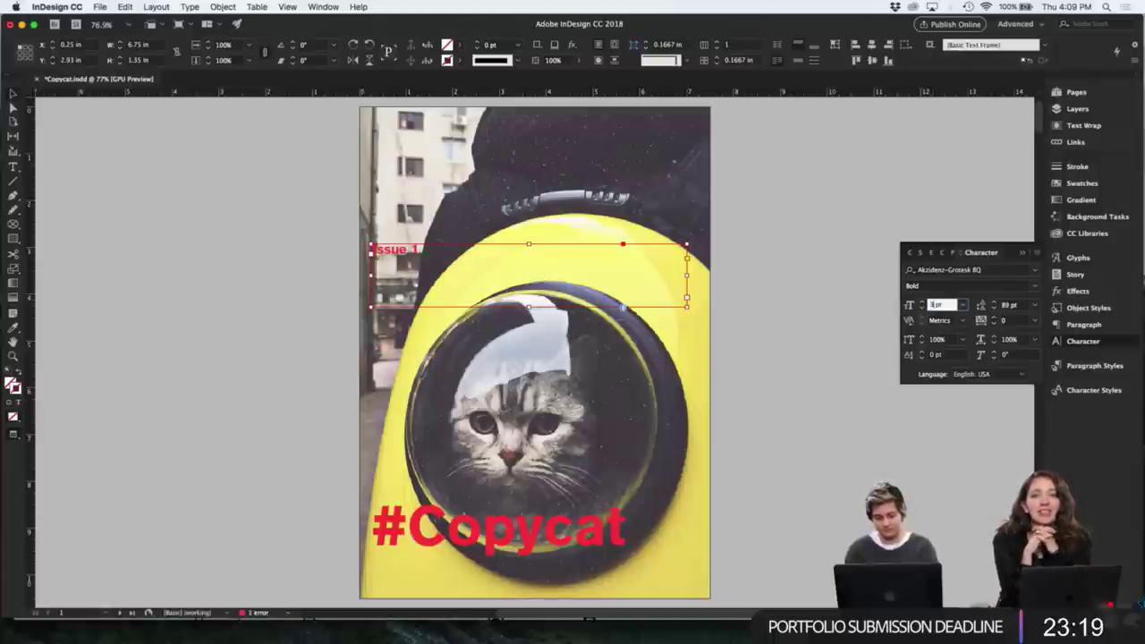
type("5")
key("Return")
- Move the Issue 1 frame down to sit just above #Copycat
left_click(752, 321)
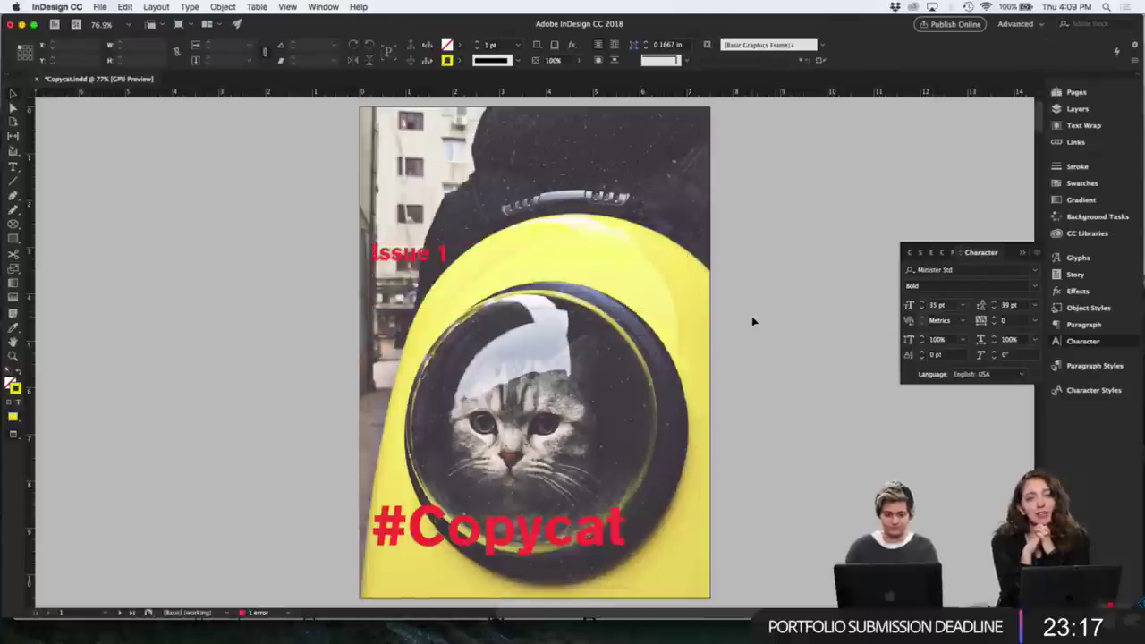
left_click_drag(425, 275, 425, 484)
left_click(265, 442)
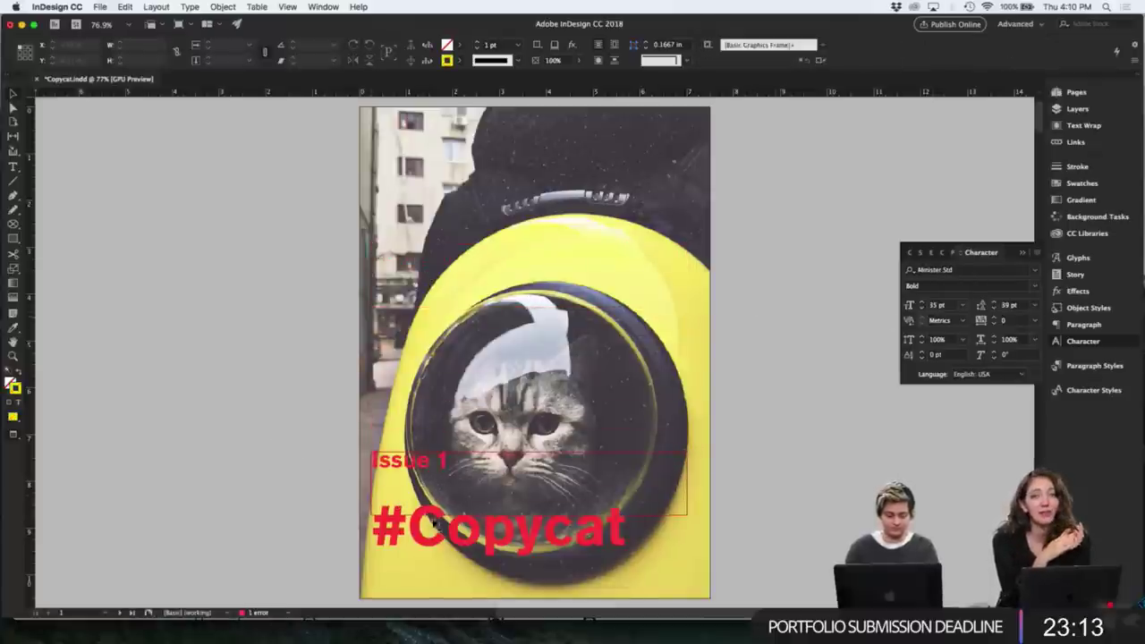
left_click_drag(417, 461, 417, 484)
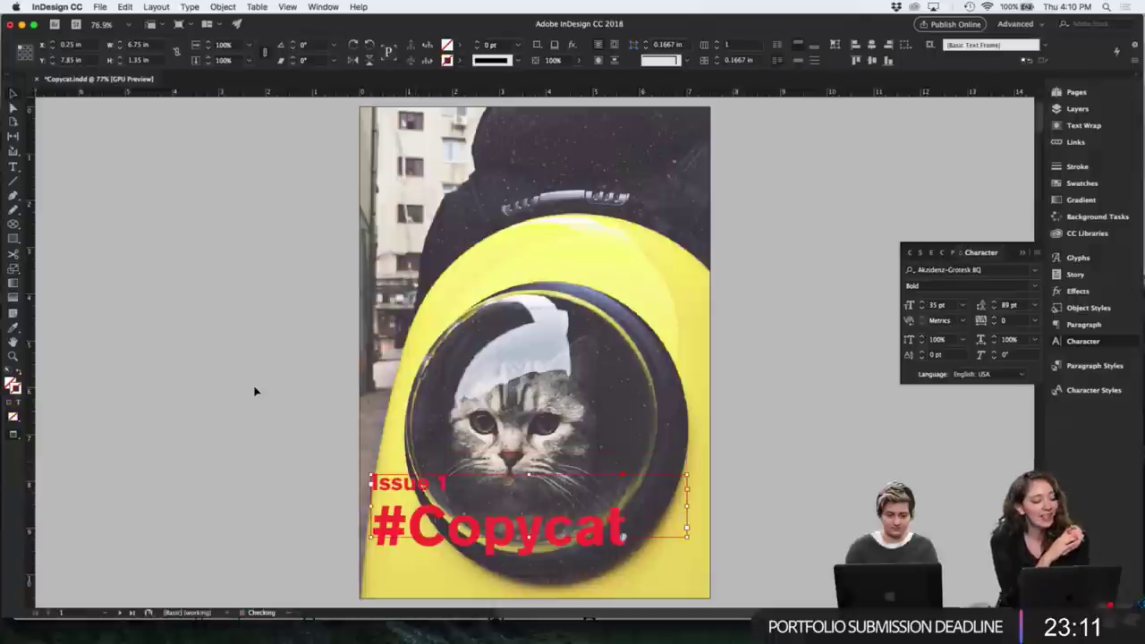
left_click(254, 391)
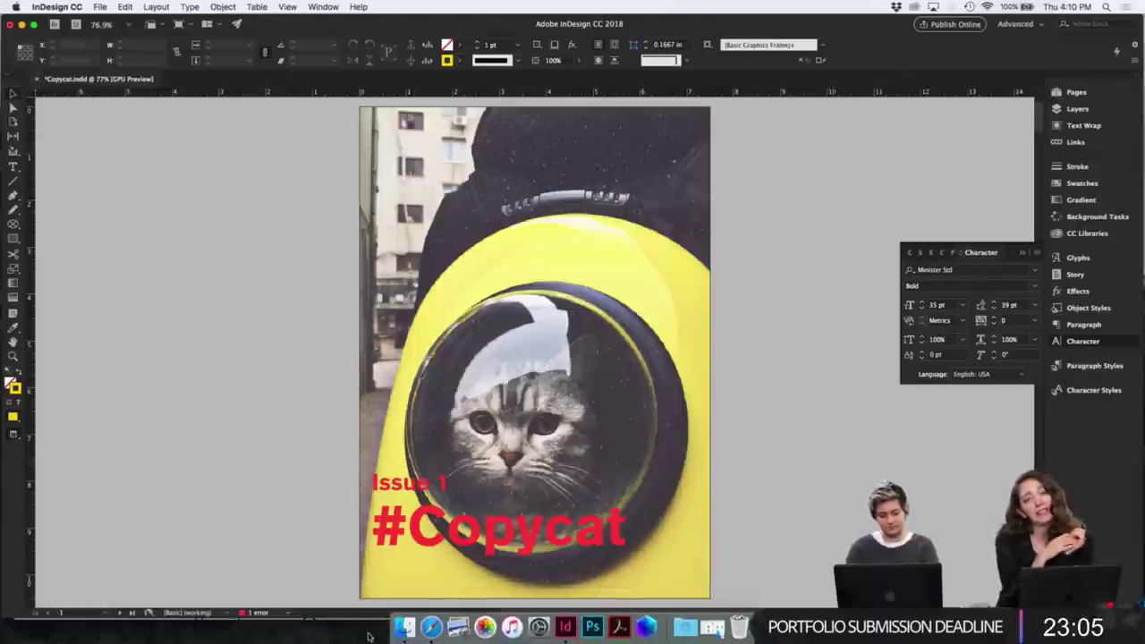
- Search Google in Safari for 'barcode', correcting the misspelled 'varcode' query
left_click(432, 635)
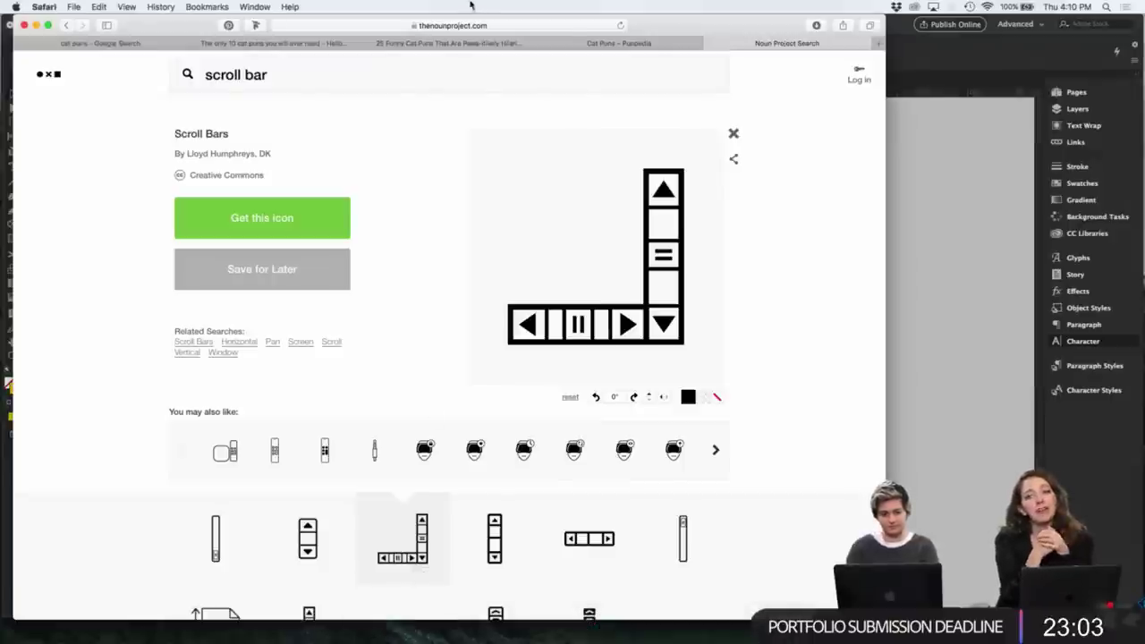
left_click(463, 27)
type("varcode")
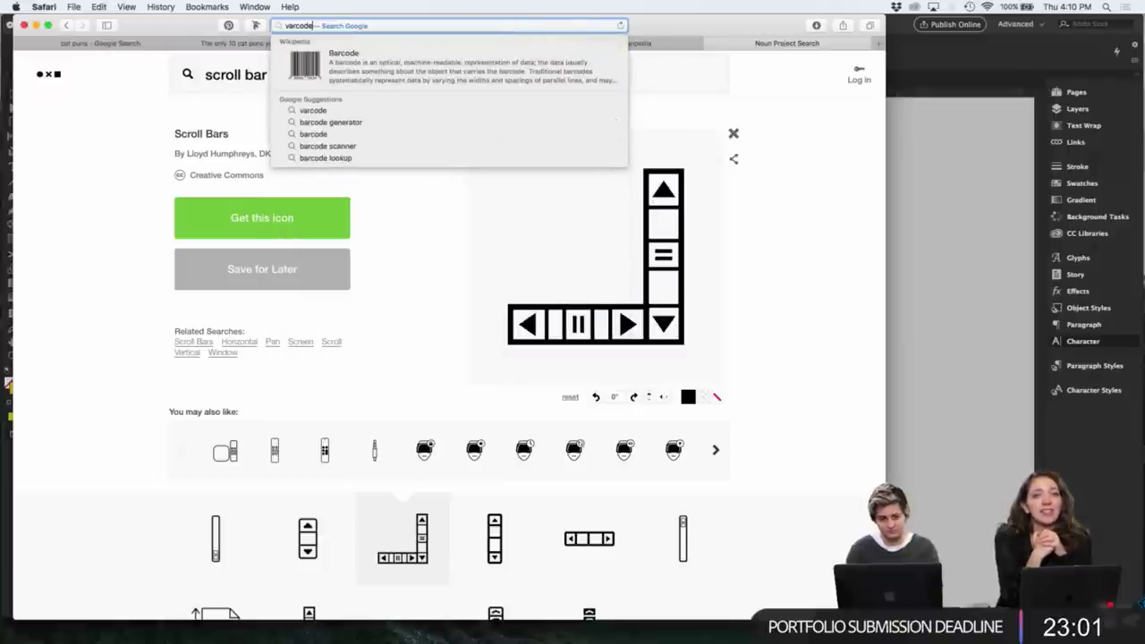
key("Escape")
key("Return")
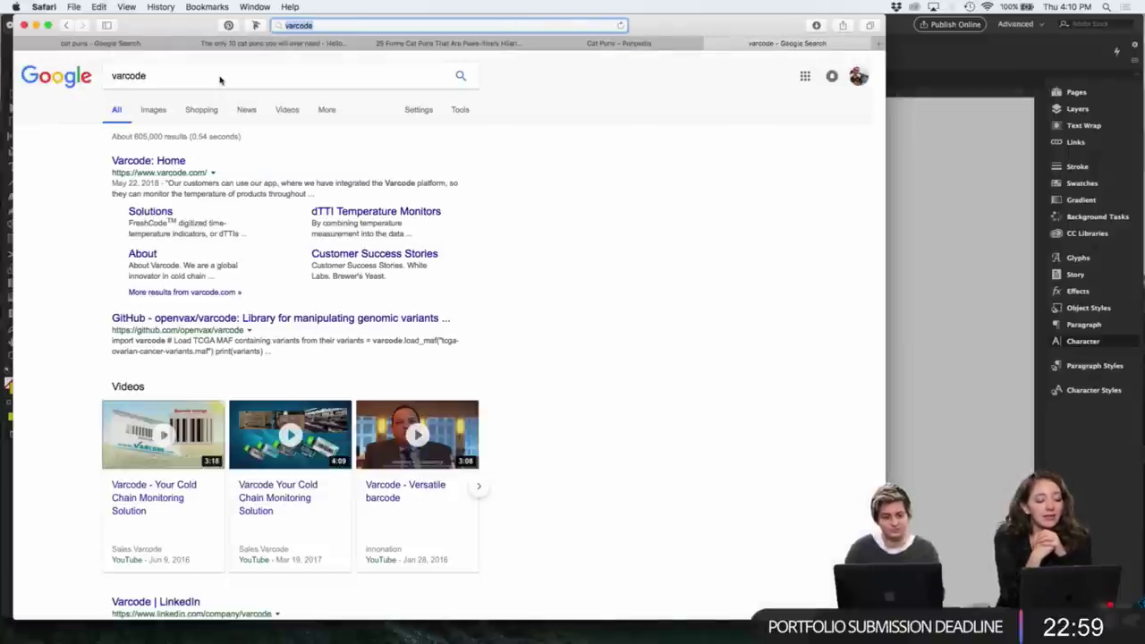
left_click(115, 77)
key("Down")
key("Return")
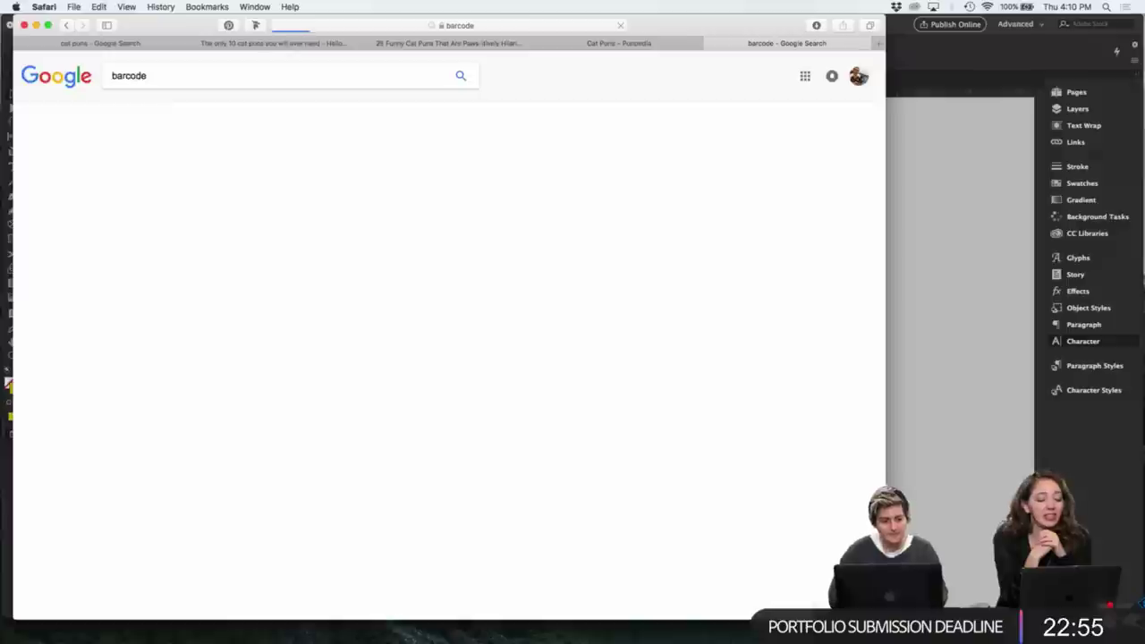
- Filter the barcode image results to Color: Transparent and Size: Large
left_click(153, 110)
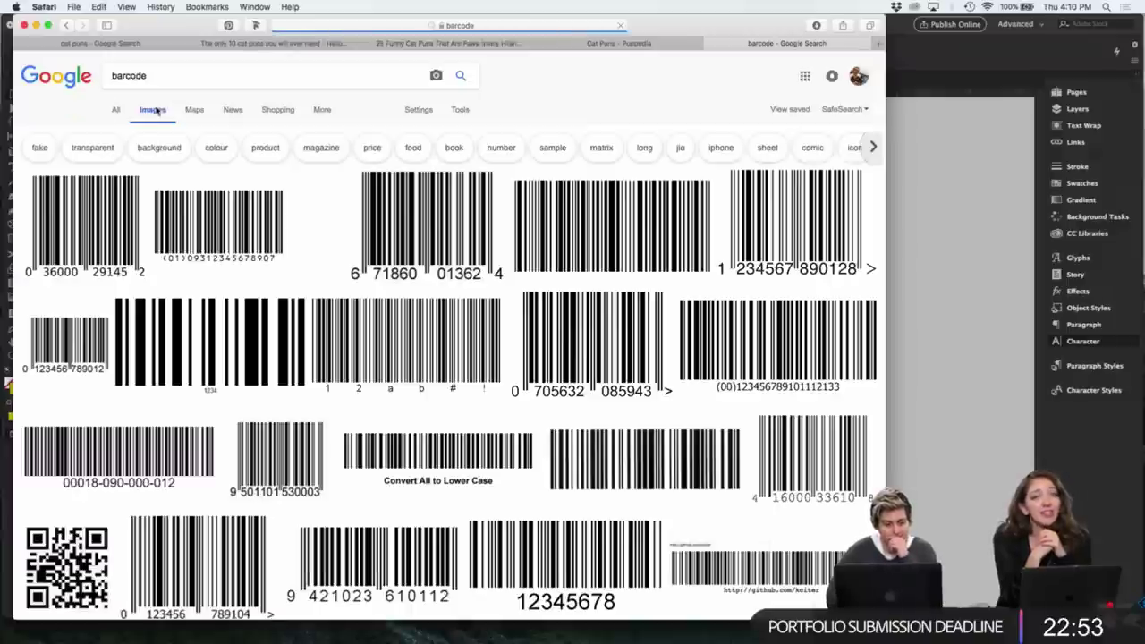
left_click(418, 110)
left_click(462, 113)
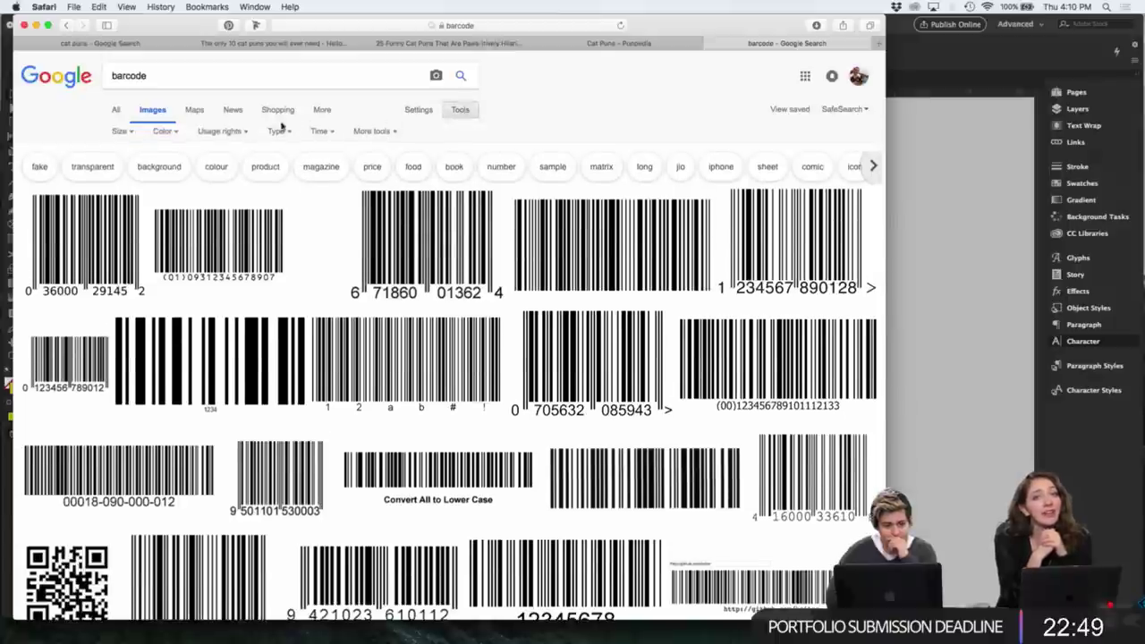
left_click(165, 132)
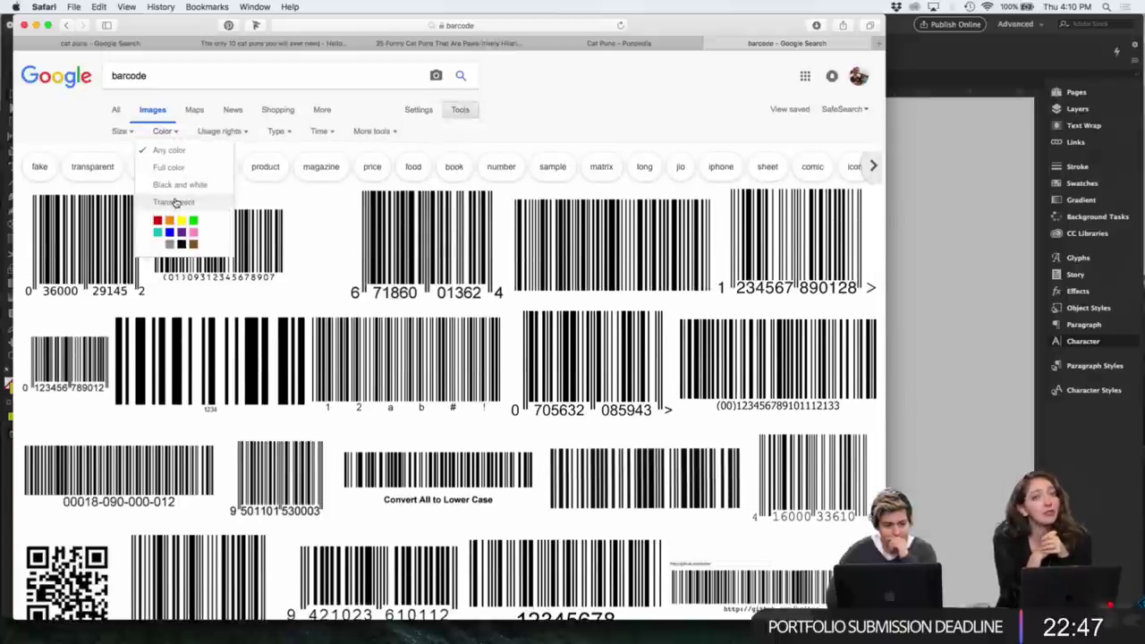
left_click(177, 202)
left_click(119, 131)
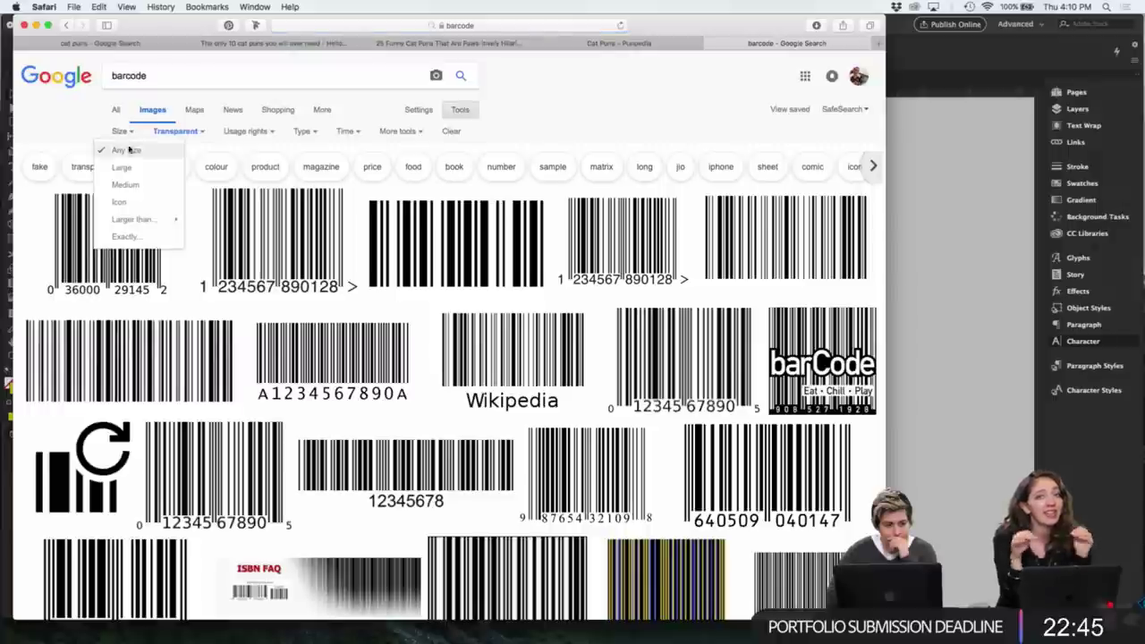
left_click(132, 166)
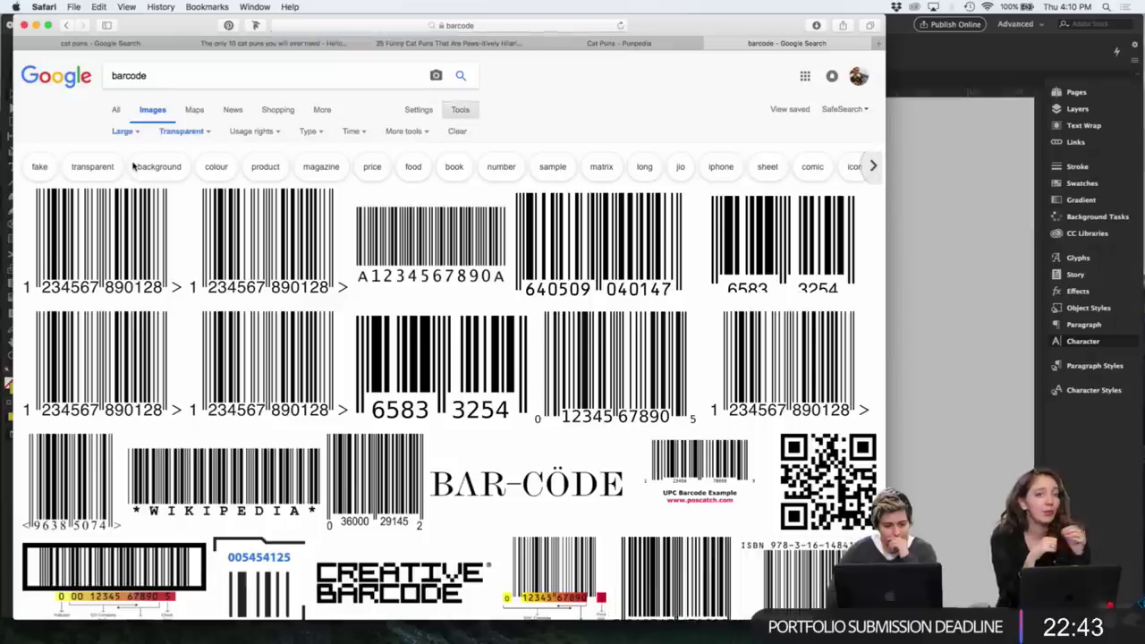
- Open the 6583 3254 EAN-8 barcode image in a new tab at full size
left_click(417, 355)
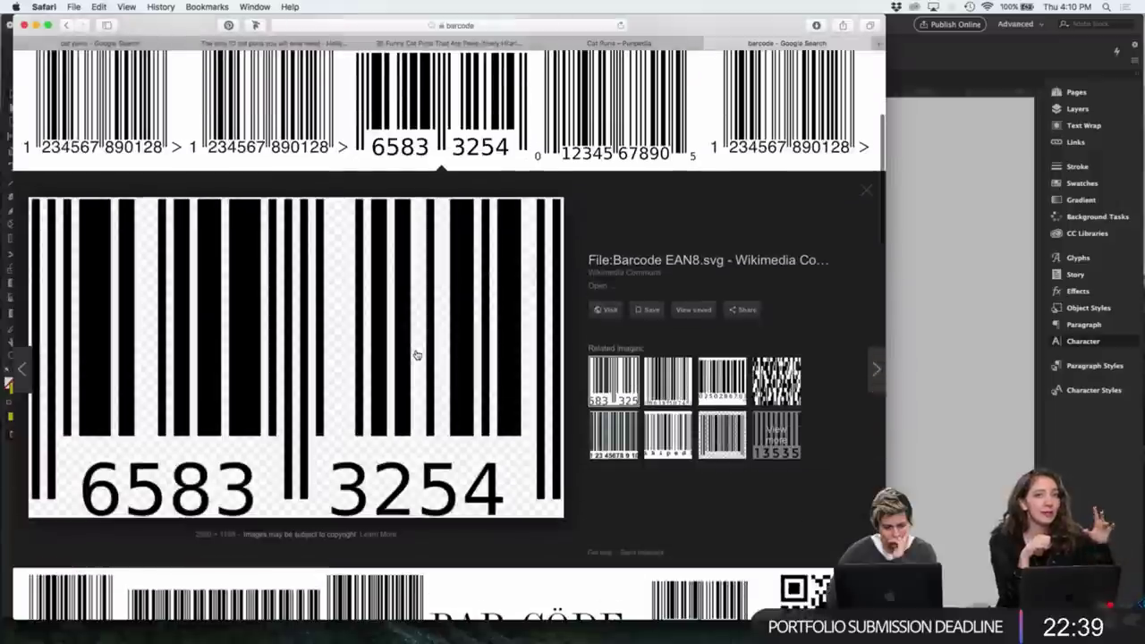
right_click(417, 337)
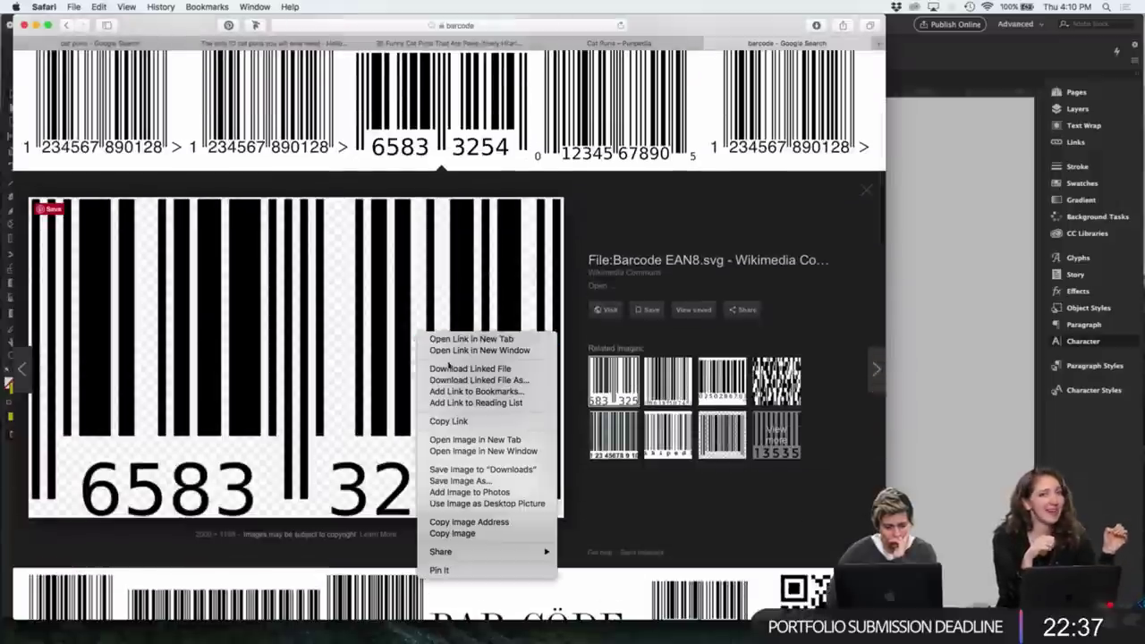
left_click(474, 440)
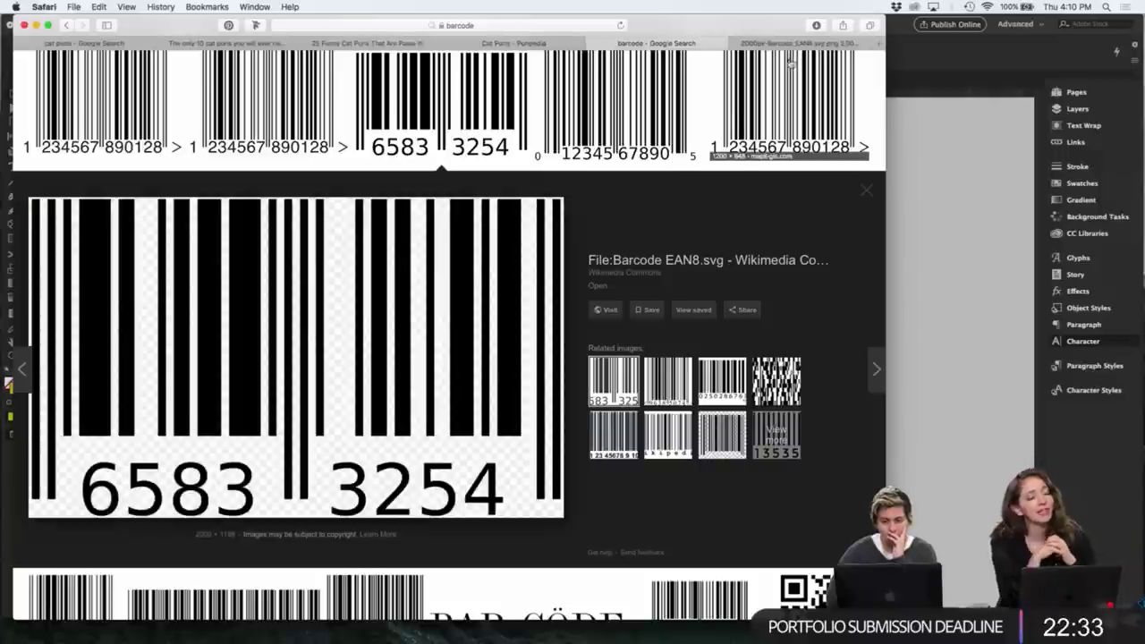
left_click(790, 44)
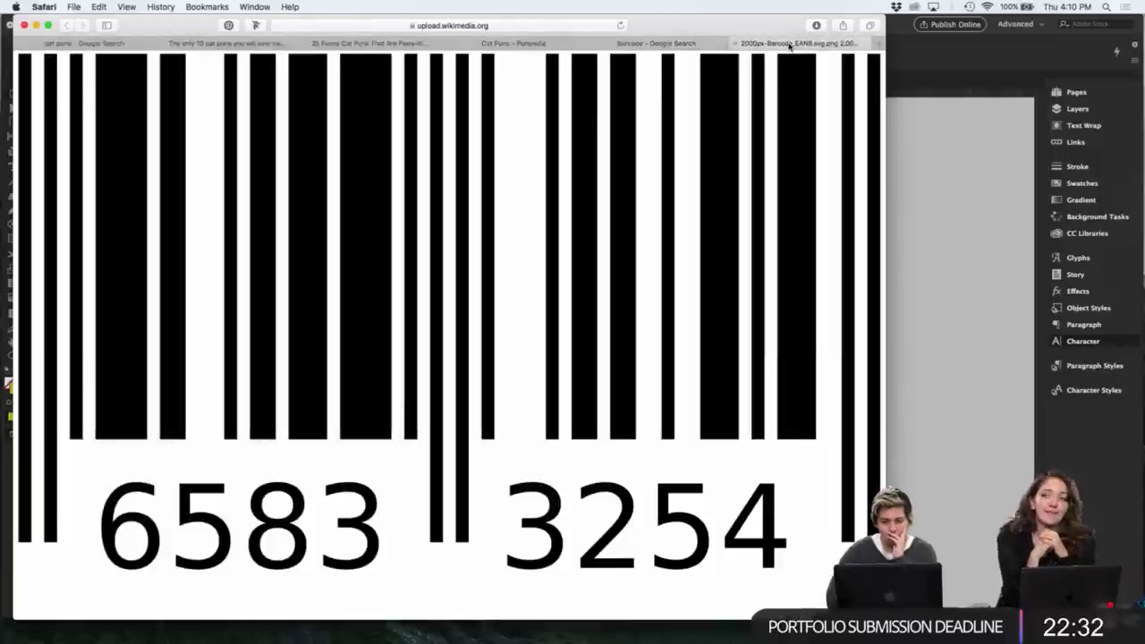
left_click(309, 330)
mouse_move(29, 635)
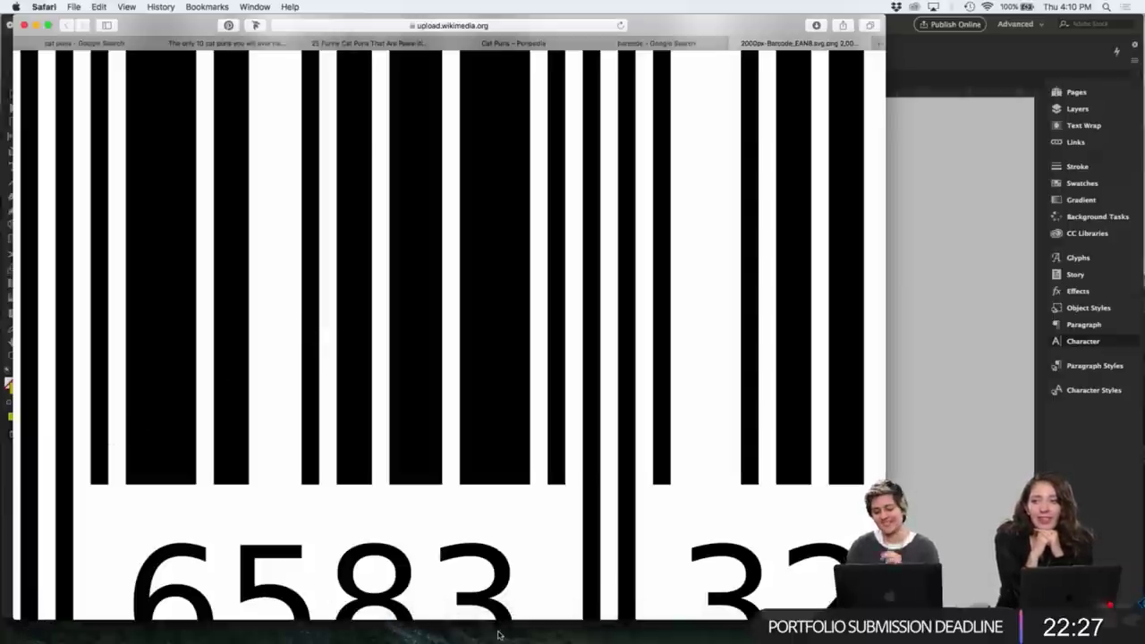
- Place the barcode image from the Desktop on the cover's left, above the cat
left_click(554, 620)
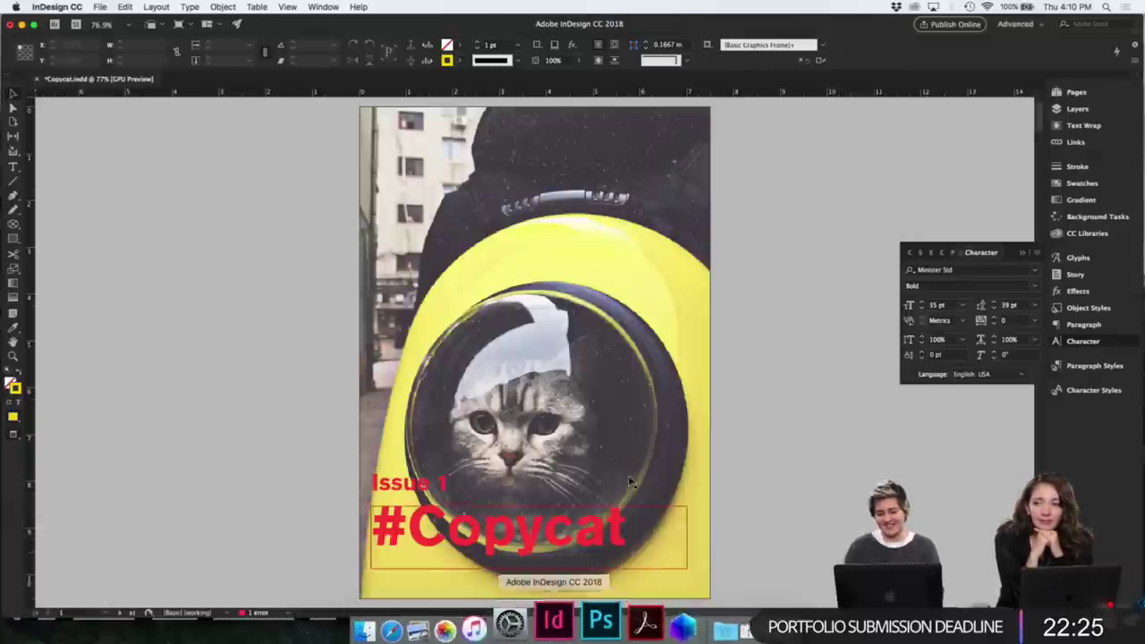
key("super+d")
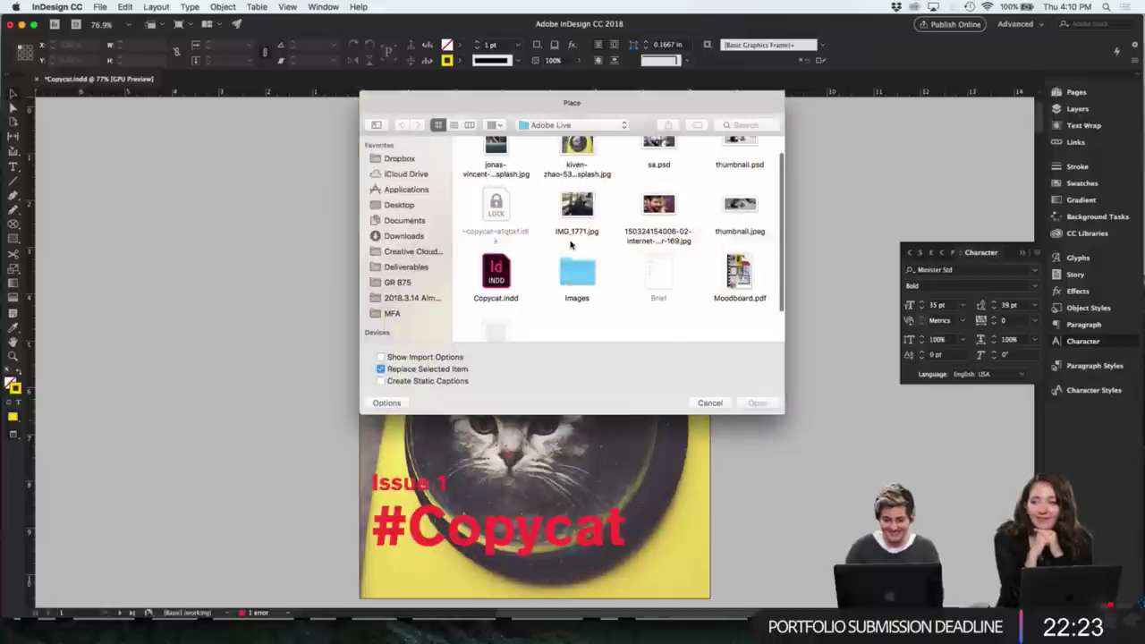
left_click(400, 205)
double_click(493, 166)
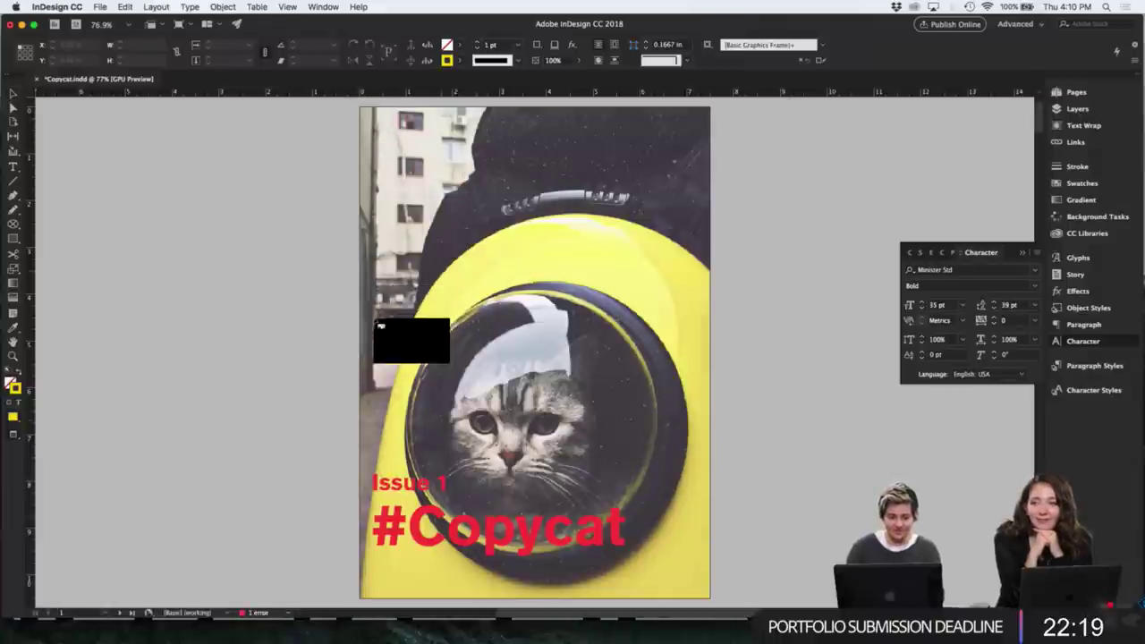
left_click_drag(372, 315, 527, 345)
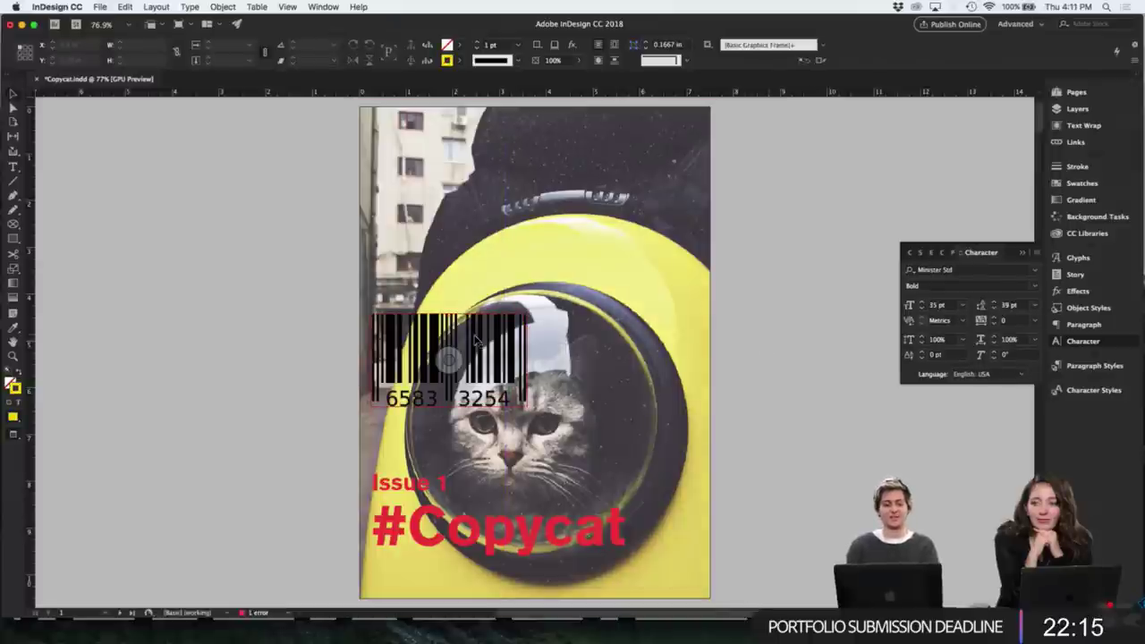
- Reposition the barcode up and down the cover, checking placement with guides shown
left_click_drag(470, 358, 471, 231)
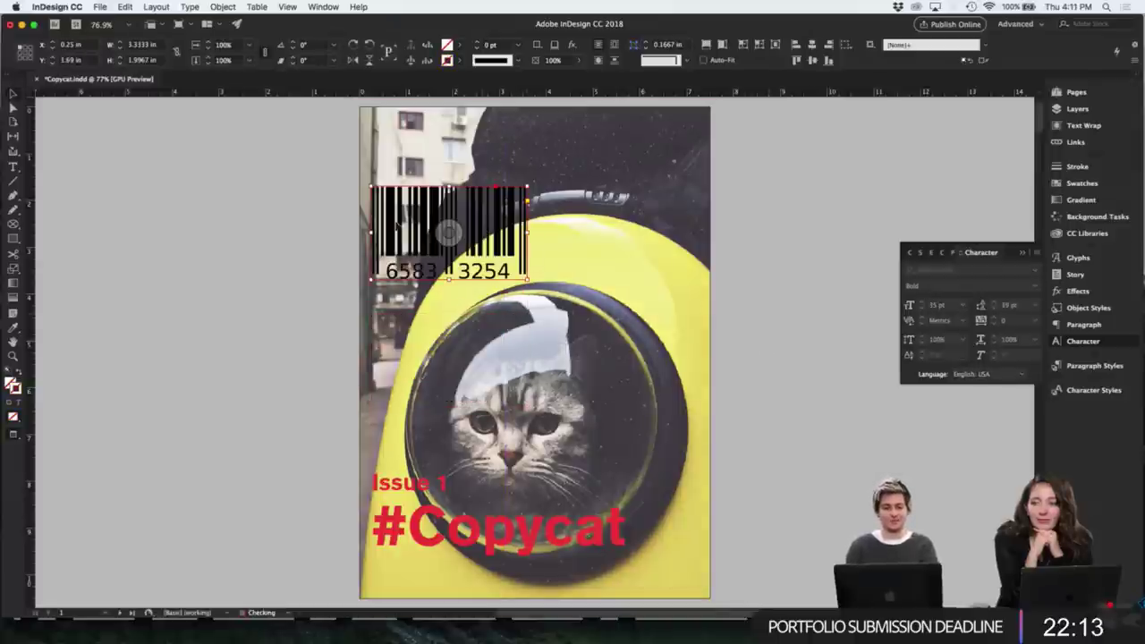
left_click(278, 218)
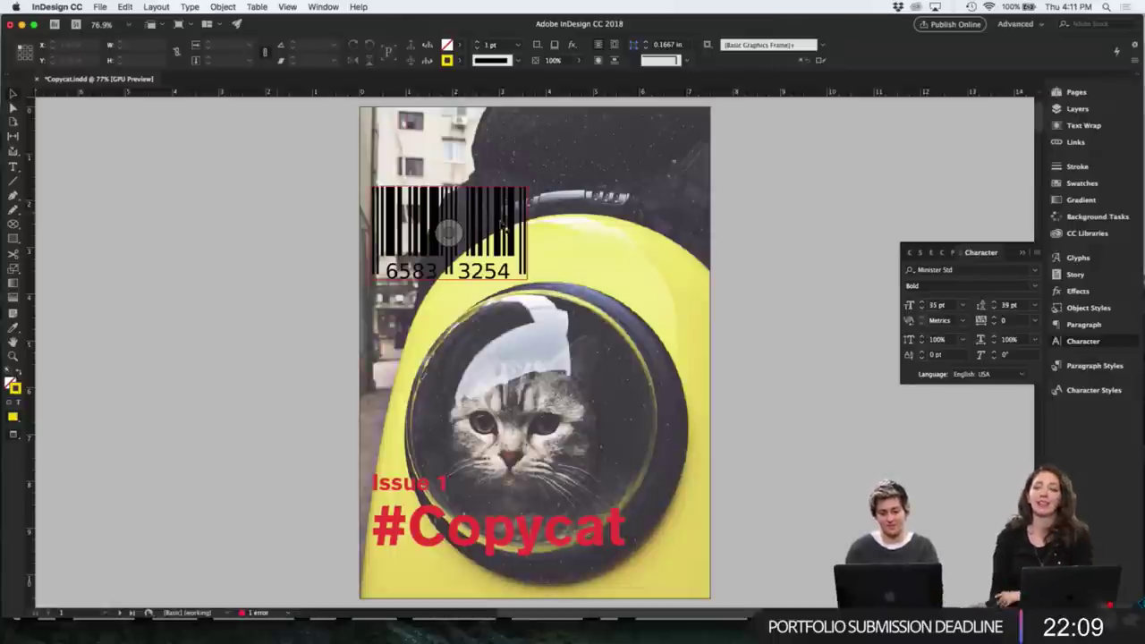
left_click(506, 209)
left_click_drag(506, 209, 506, 161)
left_click(785, 248)
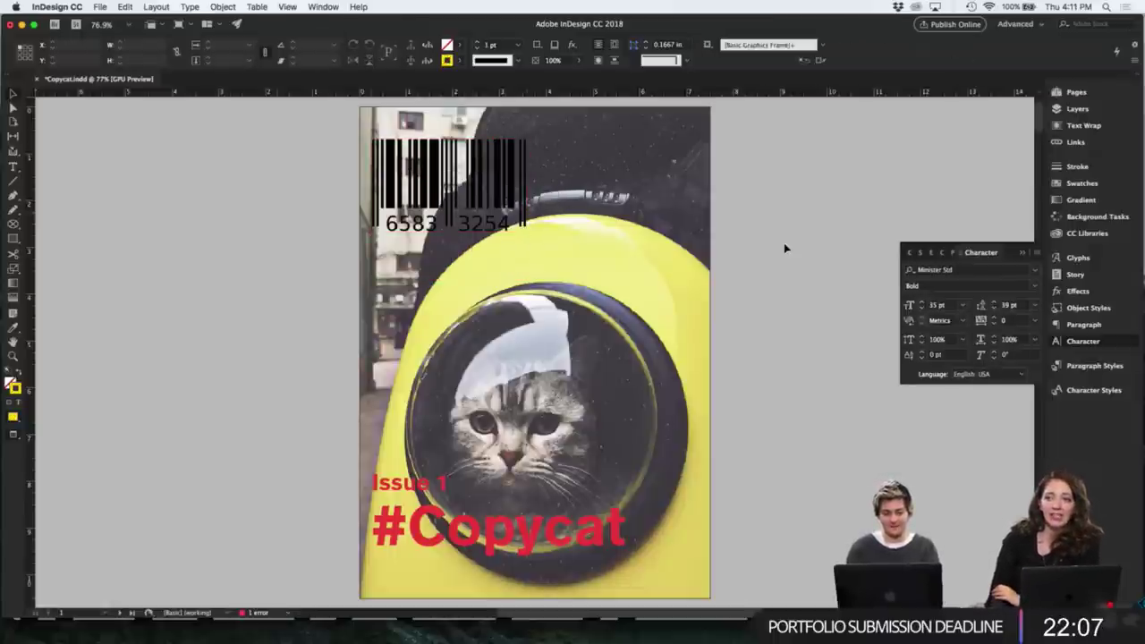
left_click(602, 231)
key("w")
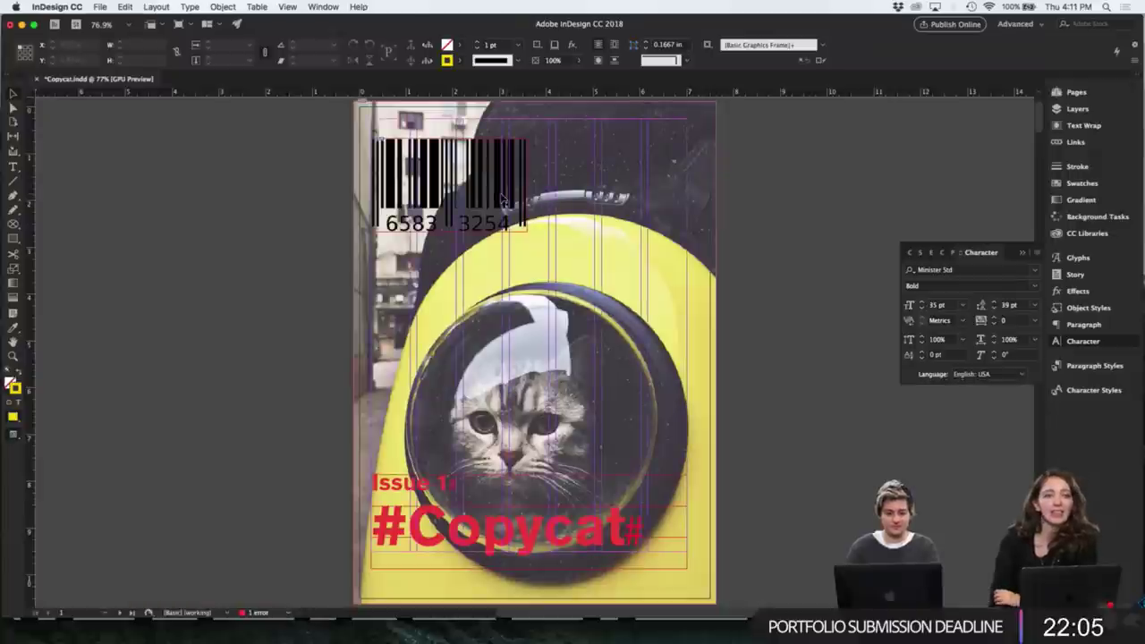
left_click_drag(505, 201, 506, 331)
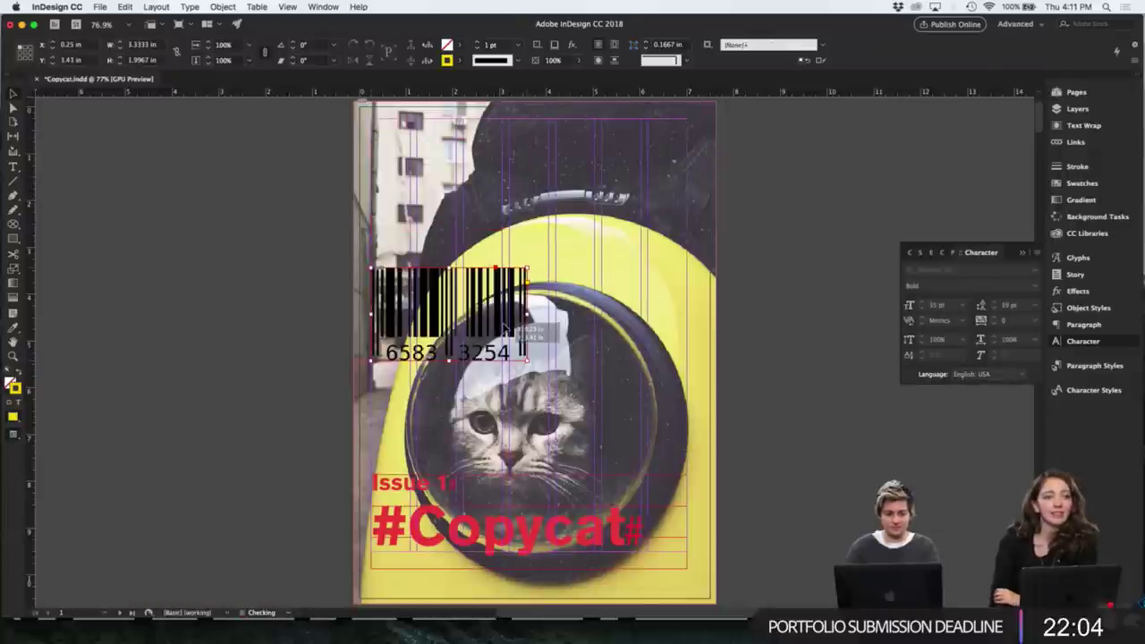
left_click(283, 330)
key("w")
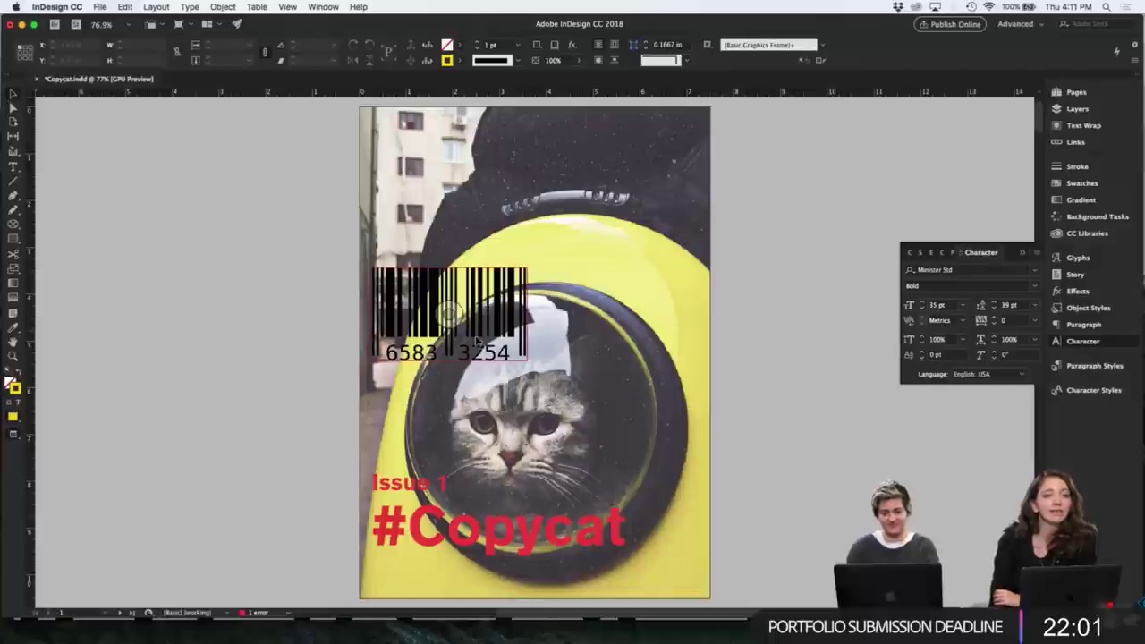
- Try the barcode on the yellow backpack, undo, and place a copy beside the original
left_click_drag(513, 329, 690, 346)
left_click(779, 352)
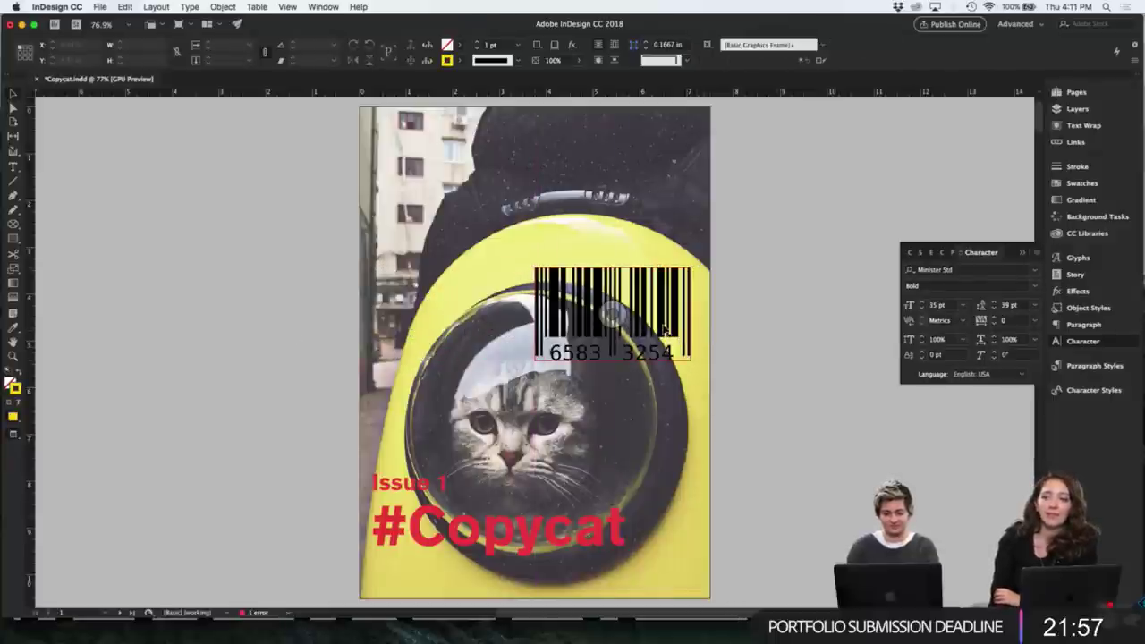
left_click_drag(626, 322, 599, 209)
left_click(775, 260)
left_click(833, 257)
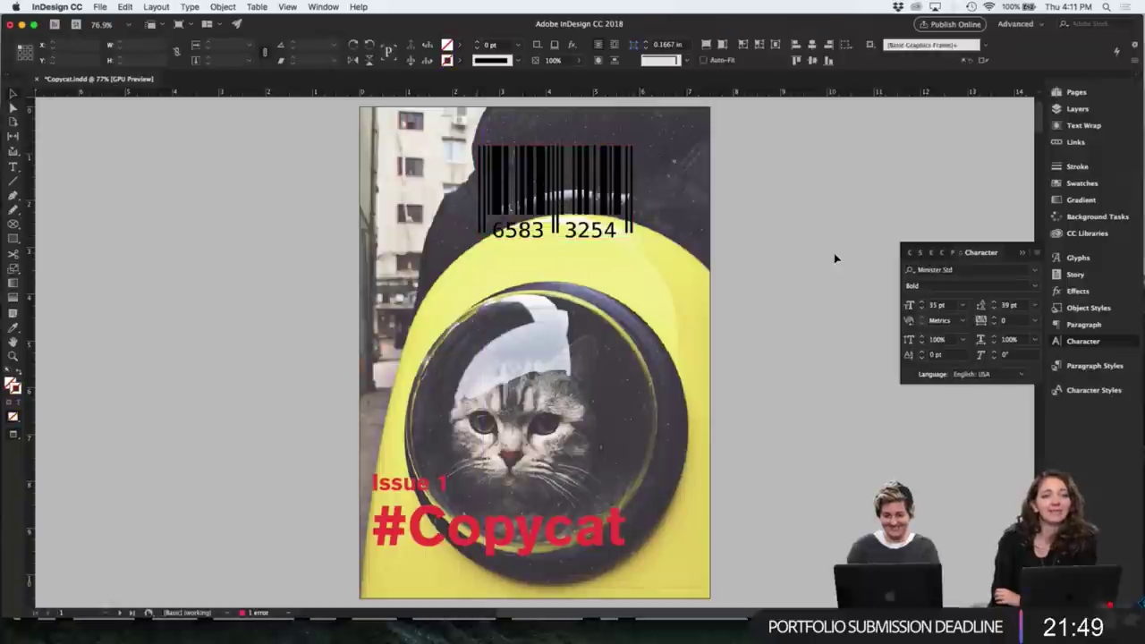
key("super+z")
key("super+z")
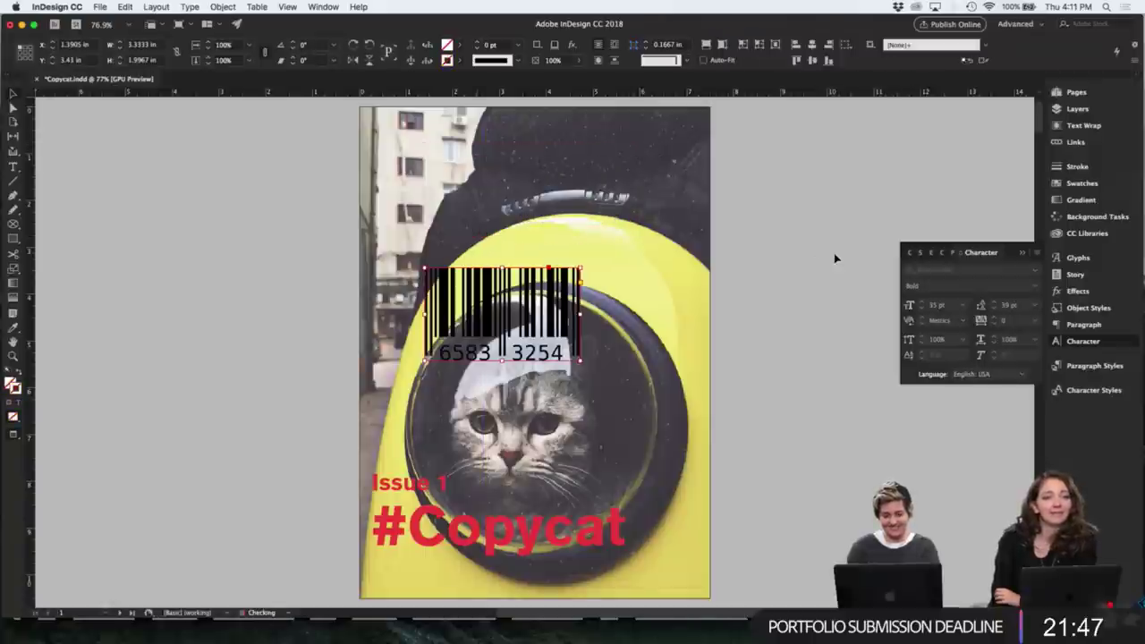
left_click_drag(472, 327, 604, 213)
- Add another barcode copy further right to extend the row
left_click(801, 234)
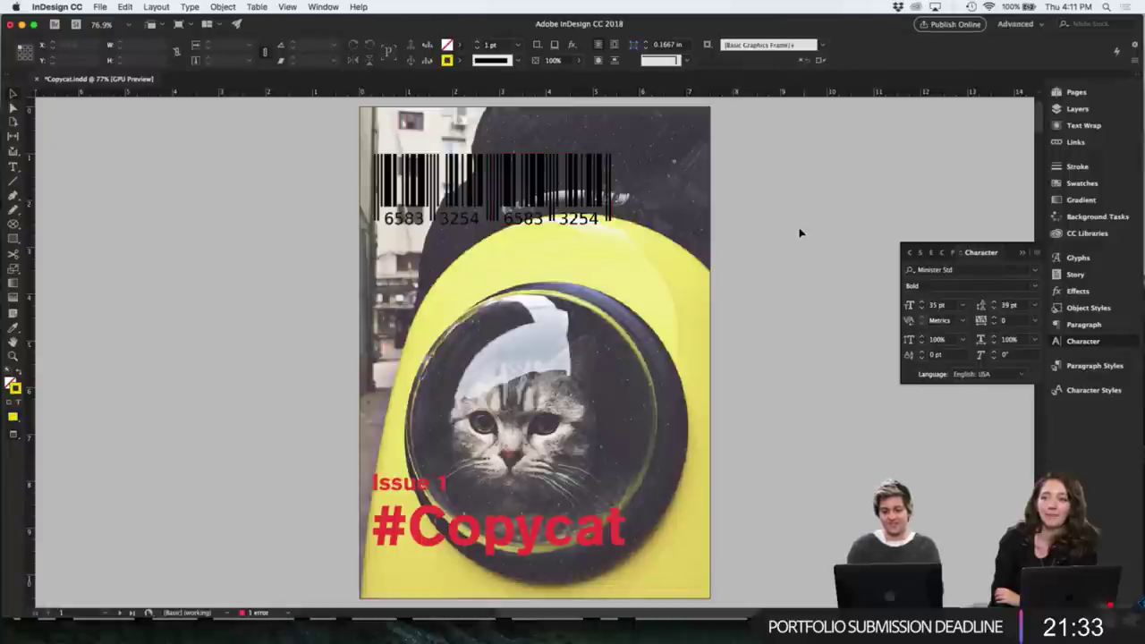
left_click(605, 177)
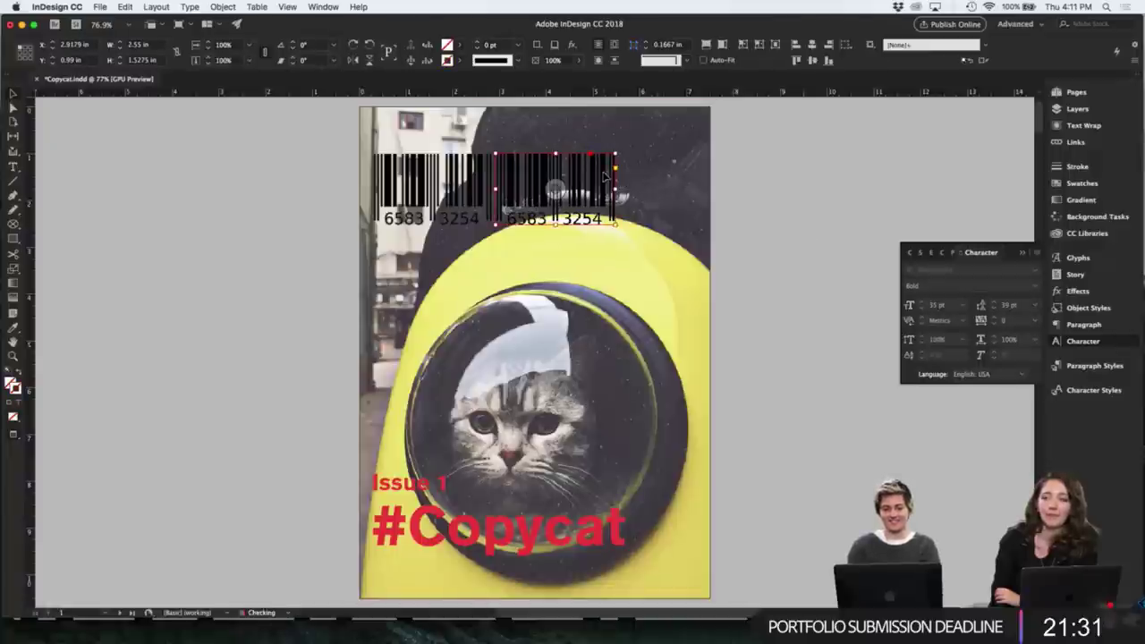
left_click_drag(447, 184, 719, 227)
left_click(762, 312)
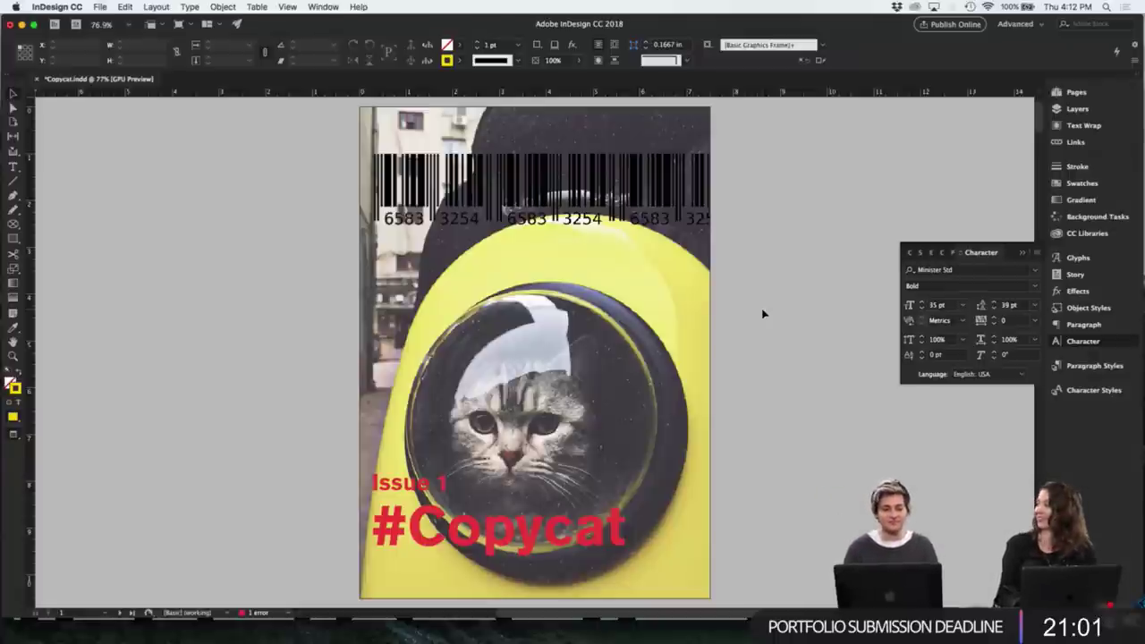
- Delete the barcode copy hanging off the page, checking with frame edges shown
key("w")
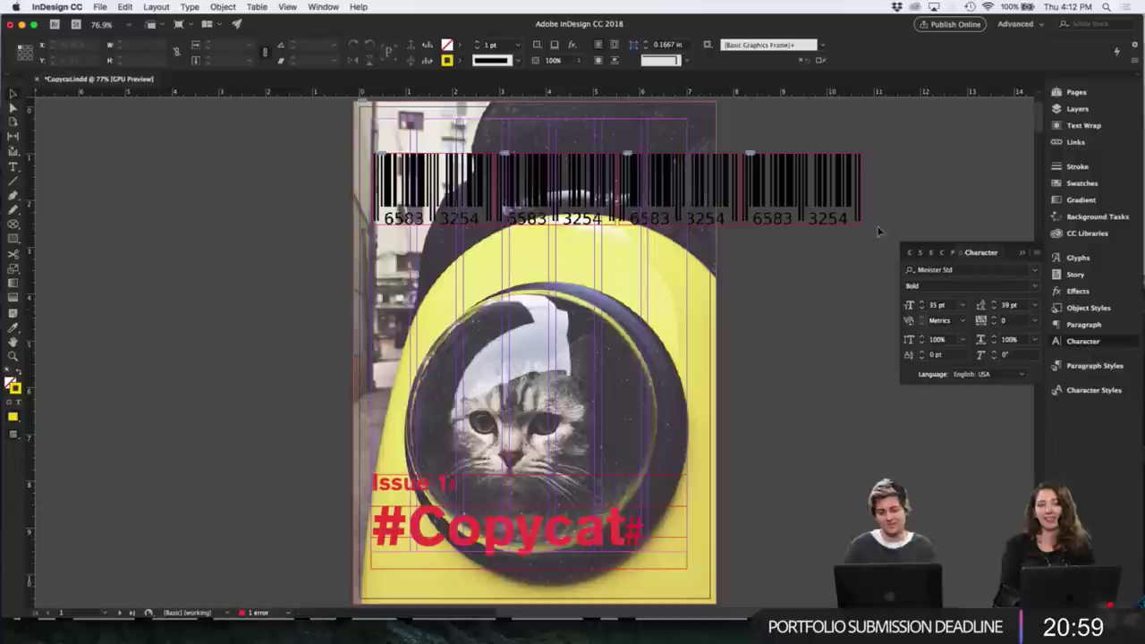
left_click(762, 195)
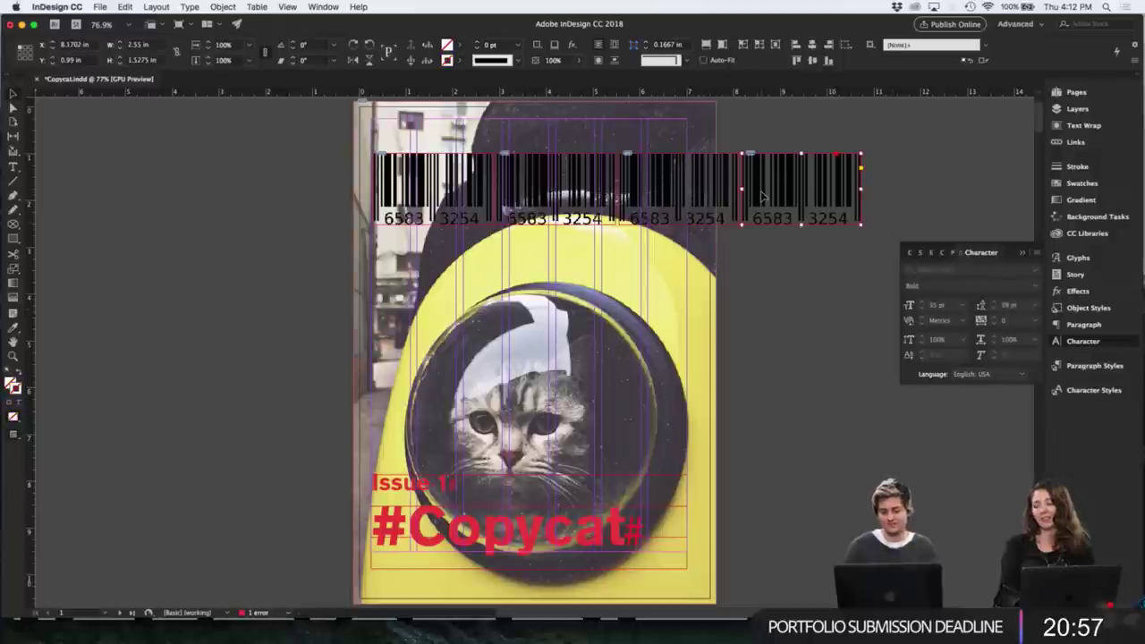
key("Delete")
left_click(552, 264)
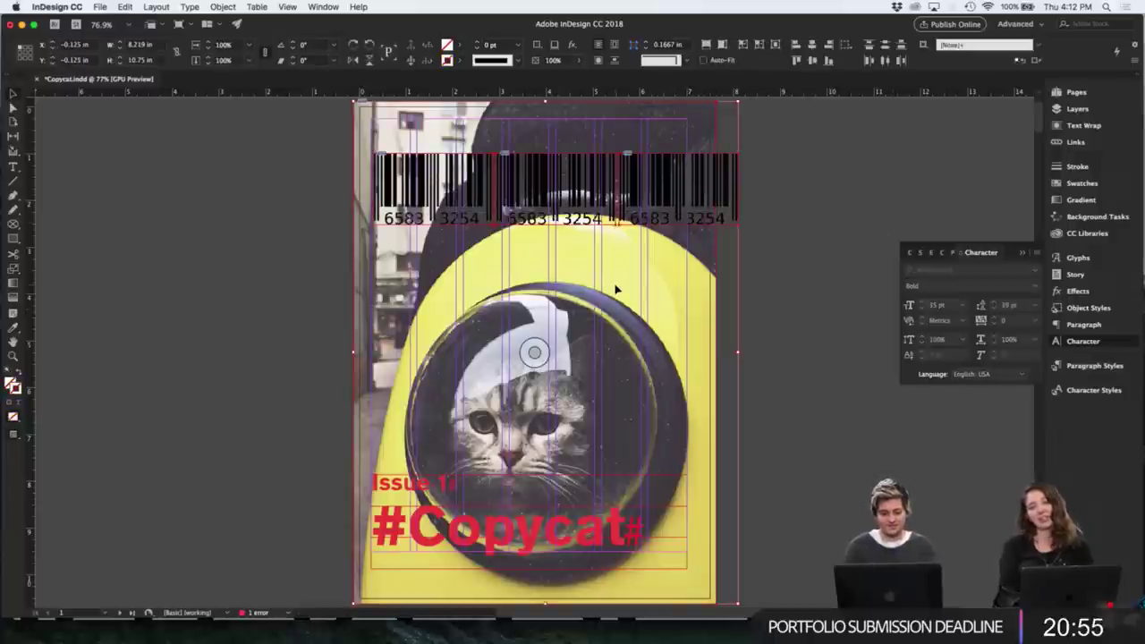
key("w")
- Move the whole barcode row to the top of the cover, then lower it slightly
left_click(687, 210)
left_click_drag(687, 210, 672, 271)
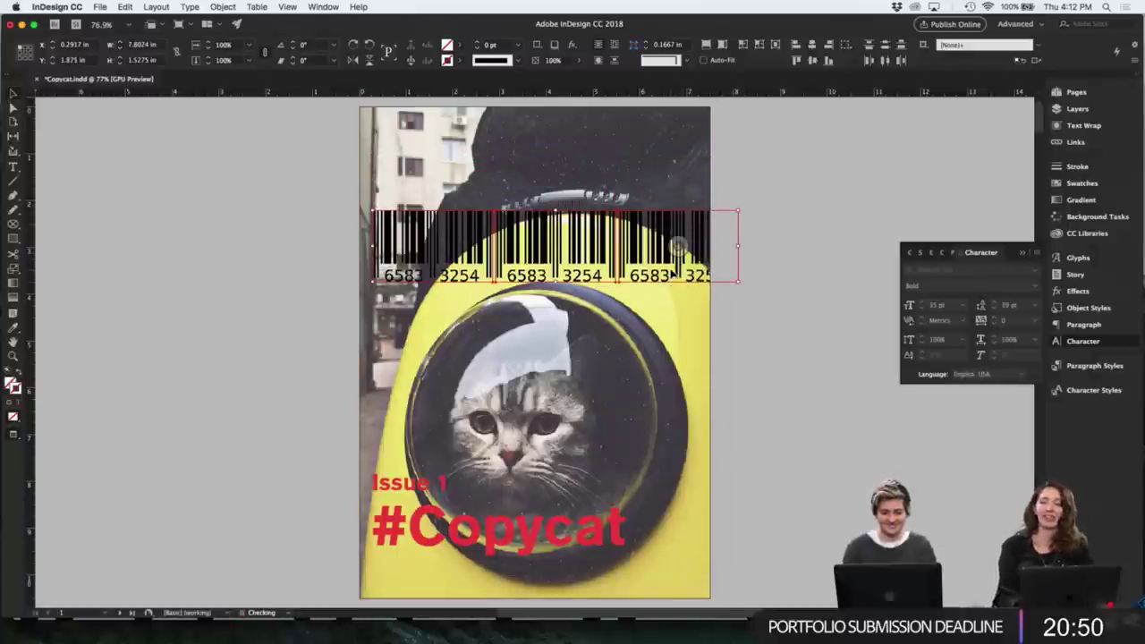
left_click(774, 363)
left_click_drag(863, 170, 497, 270)
left_click_drag(653, 268, 649, 185)
left_click(781, 311)
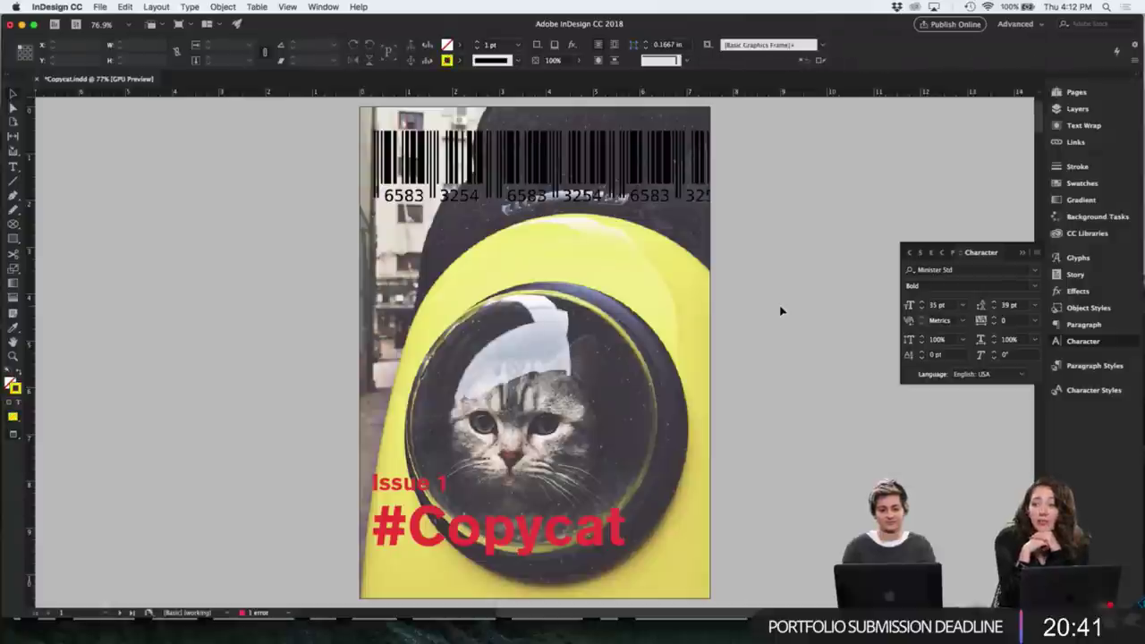
left_click_drag(808, 147, 477, 197)
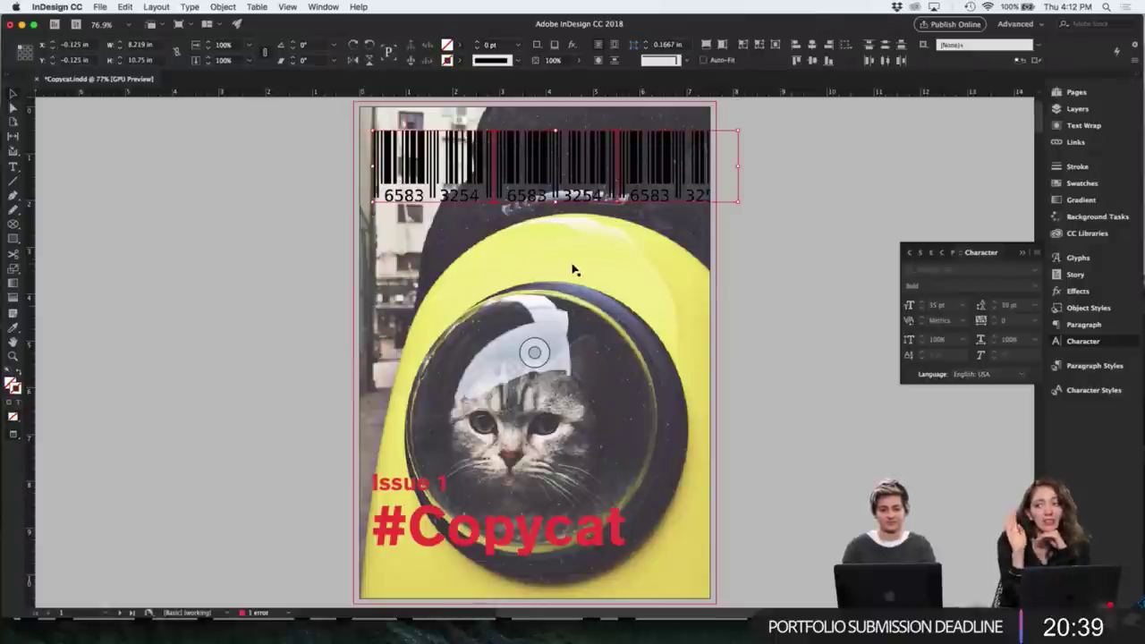
left_click_drag(643, 191, 643, 219)
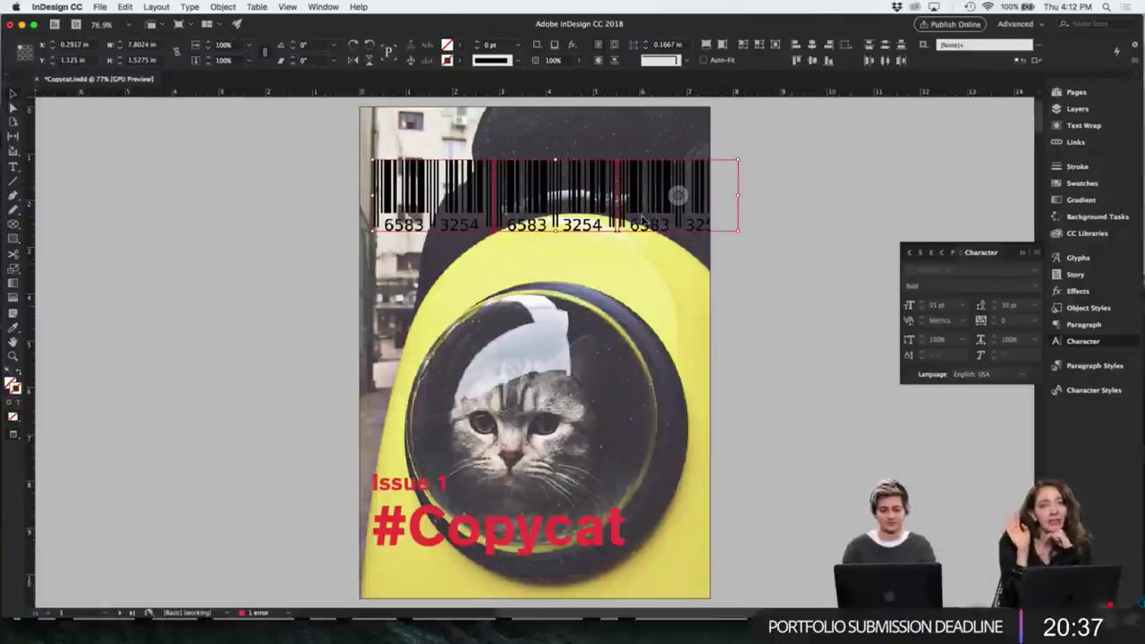
left_click(781, 335)
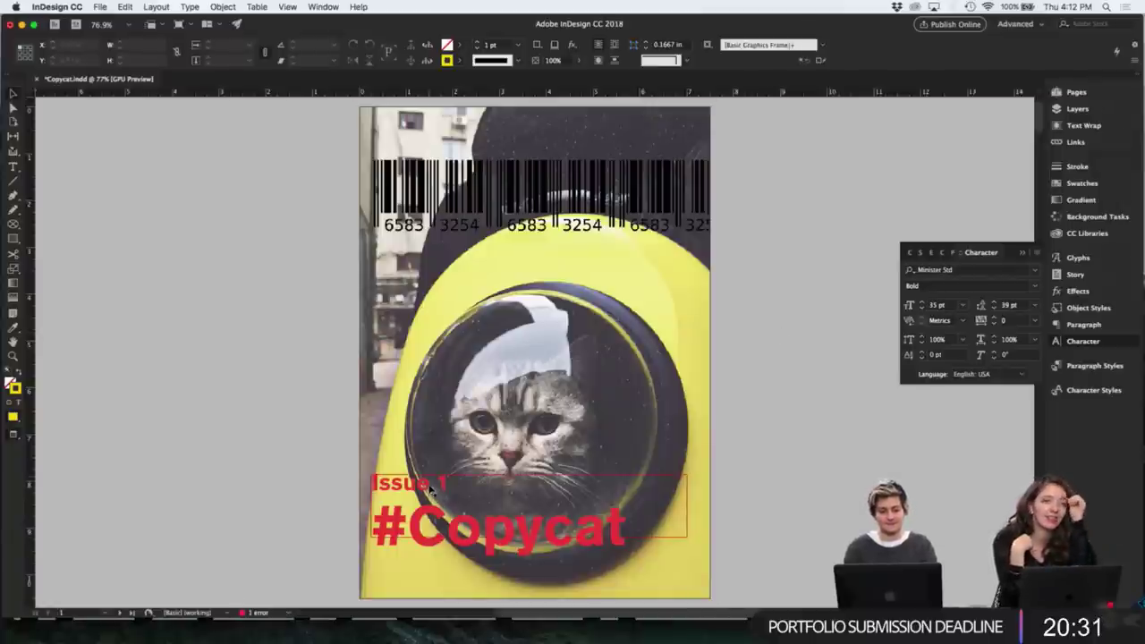
- Duplicate the Issue 1 text higher up, retype it as '2018' with tracking 200
left_click_drag(433, 490, 434, 366)
double_click(447, 374)
key("super+a")
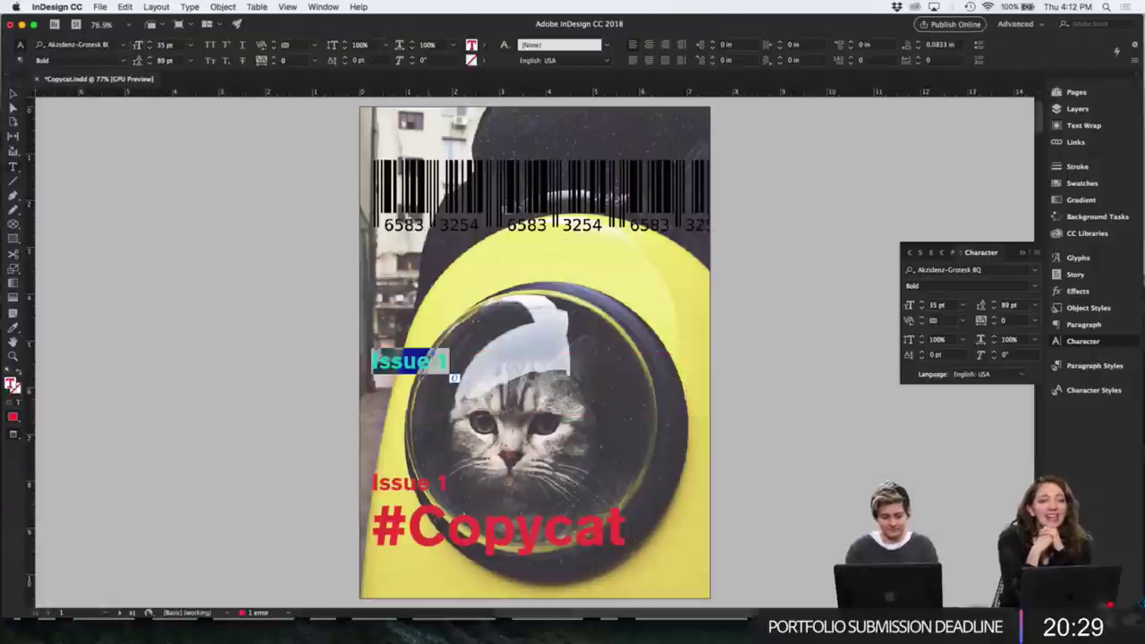
type("2018")
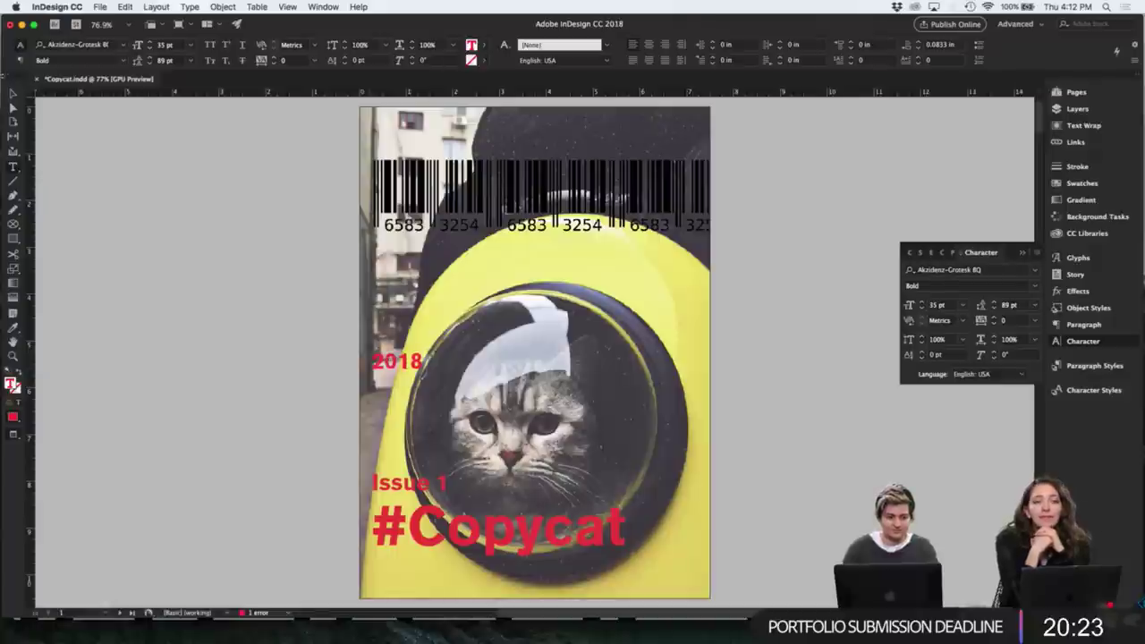
left_click(13, 99)
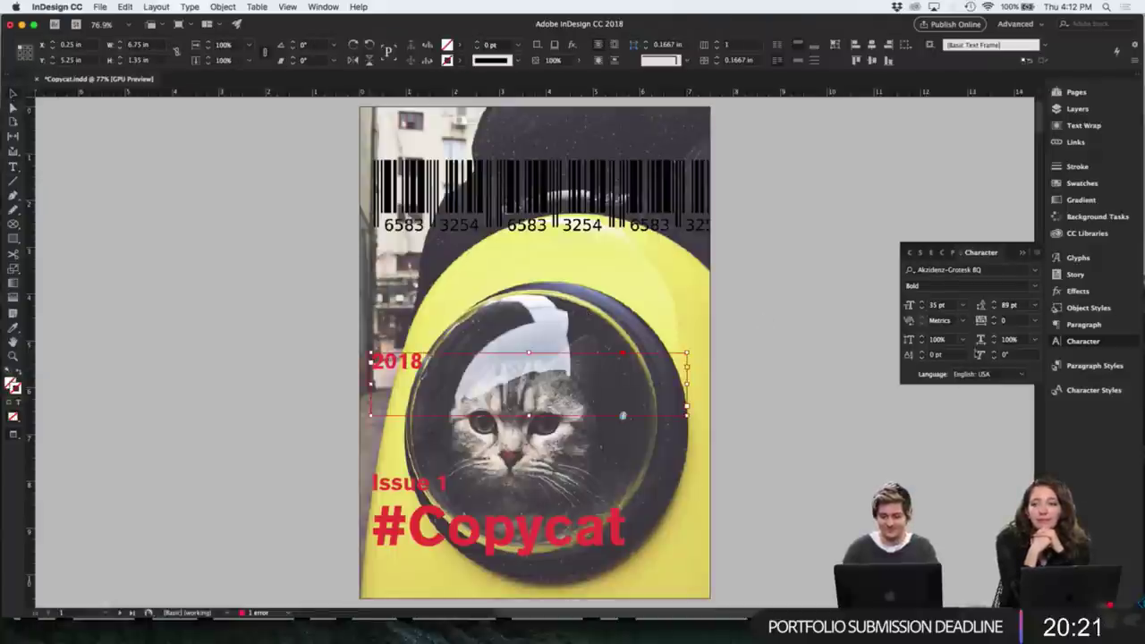
left_click(1035, 320)
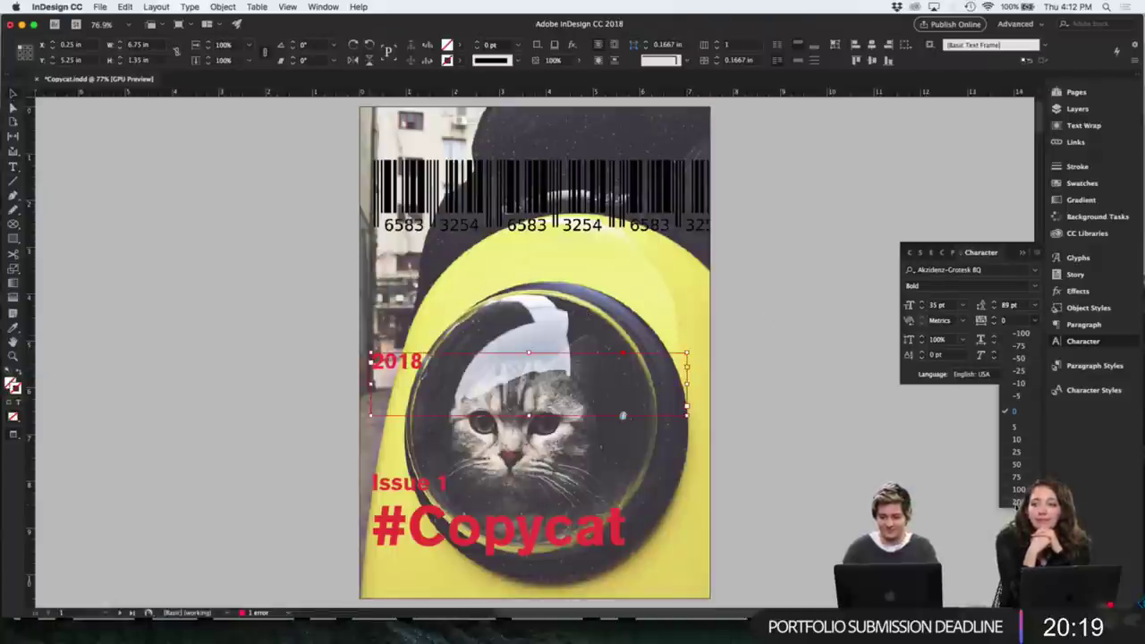
left_click(1029, 393)
left_click(732, 422)
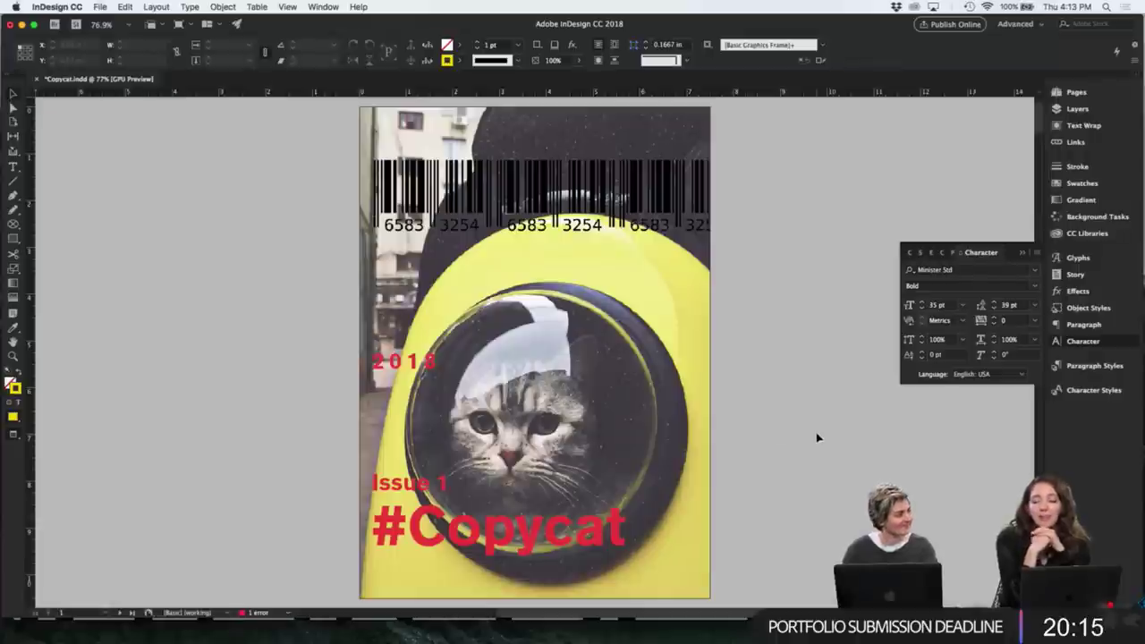
- Move '2018' below the barcodes, narrow its frame and right-align the text
left_click(577, 388)
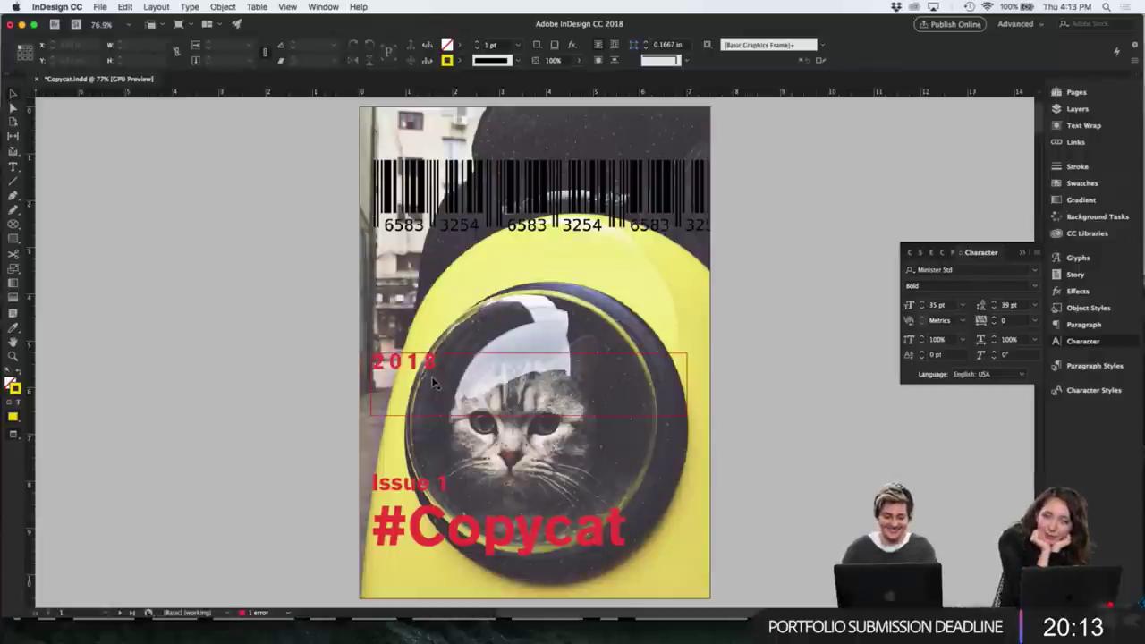
left_click_drag(421, 366, 561, 257)
left_click(769, 414)
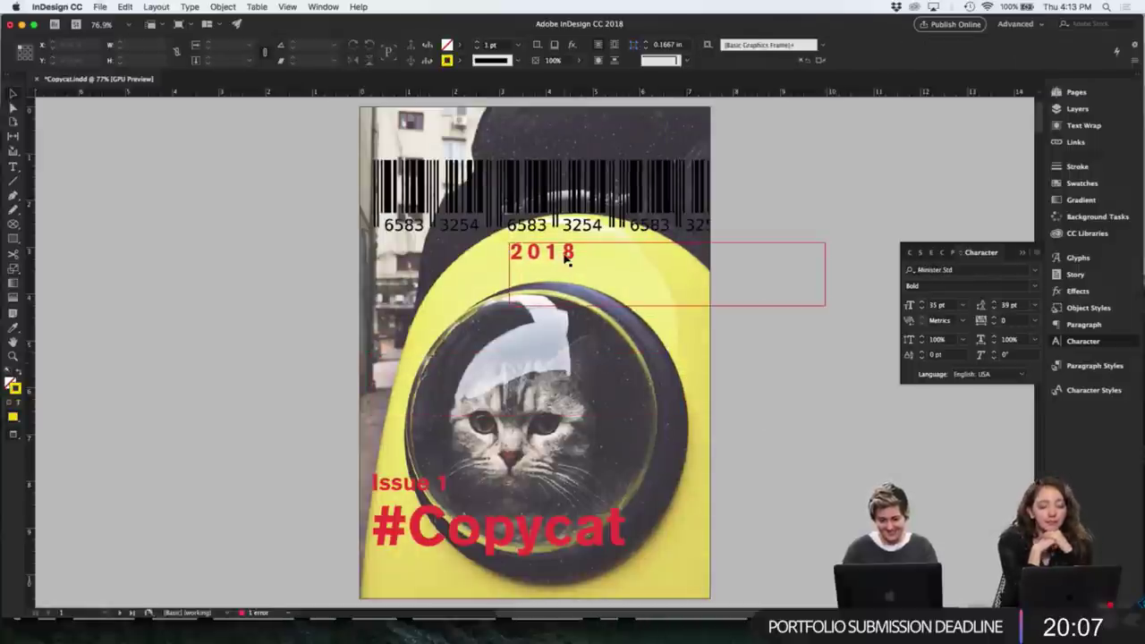
left_click(824, 300)
left_click_drag(825, 272, 622, 290)
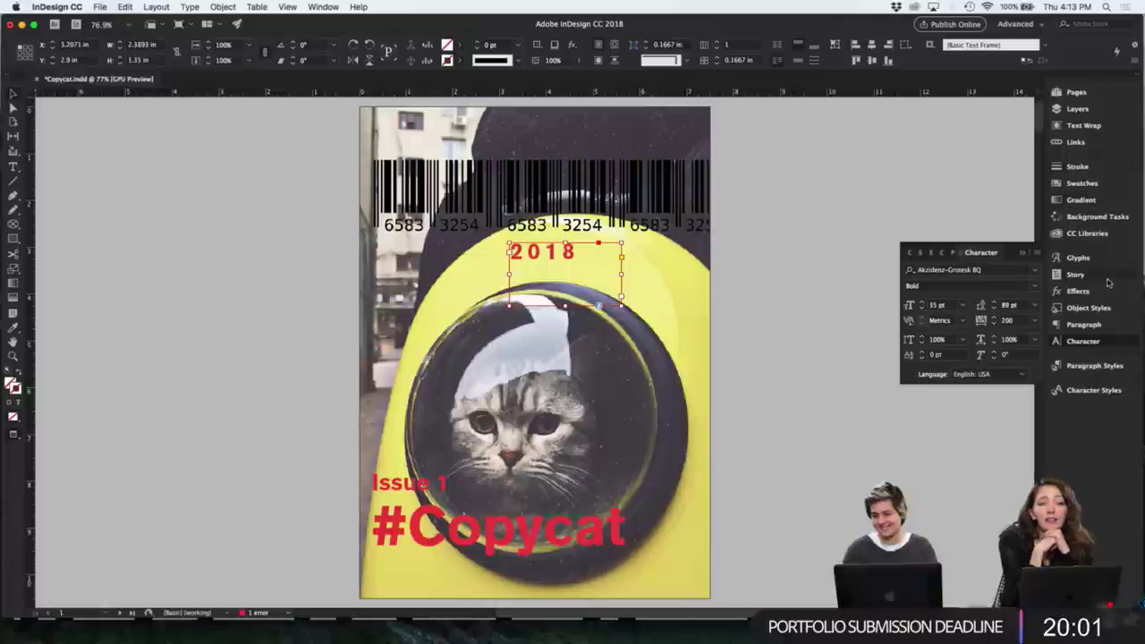
left_click(1086, 325)
left_click(940, 271)
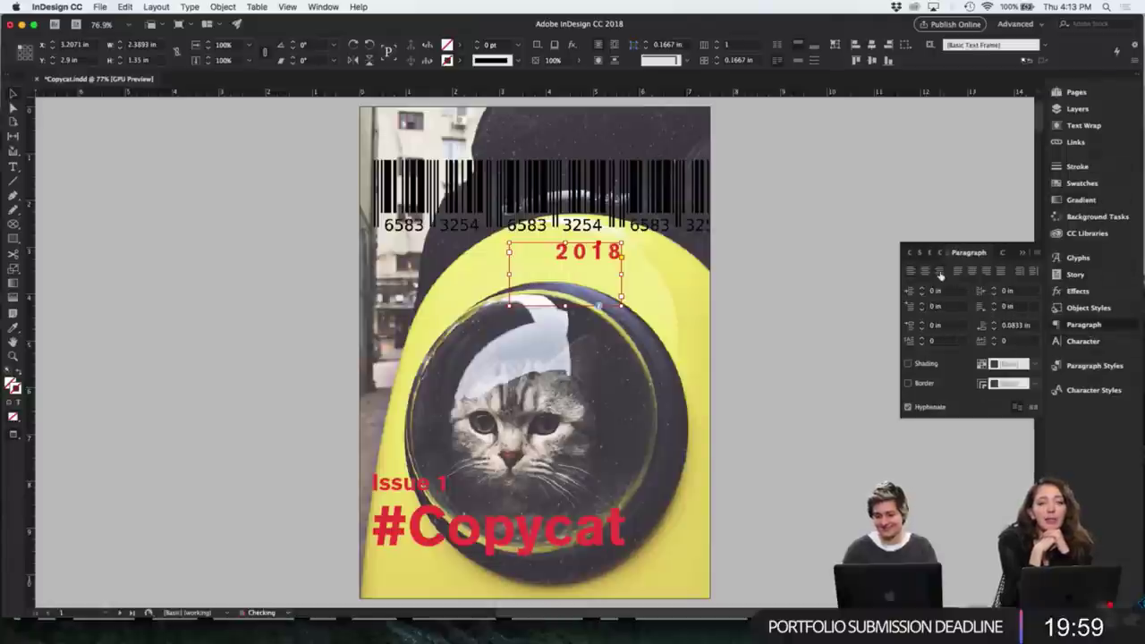
left_click(756, 318)
- Move the 2018 frame into the porthole just above the cat's head
key("w")
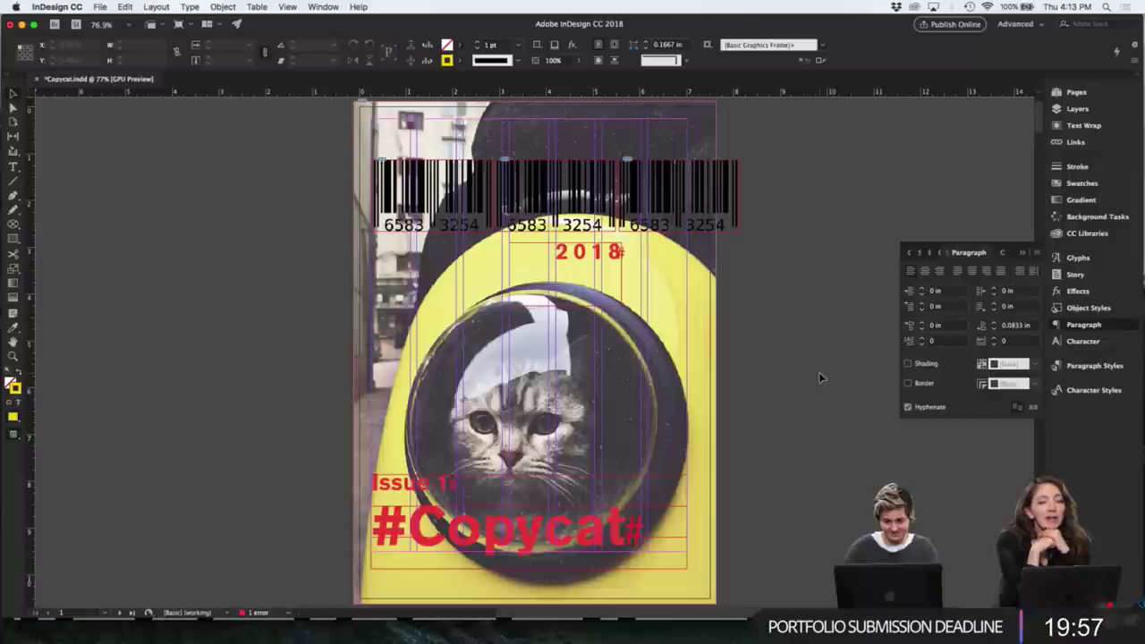
key("w")
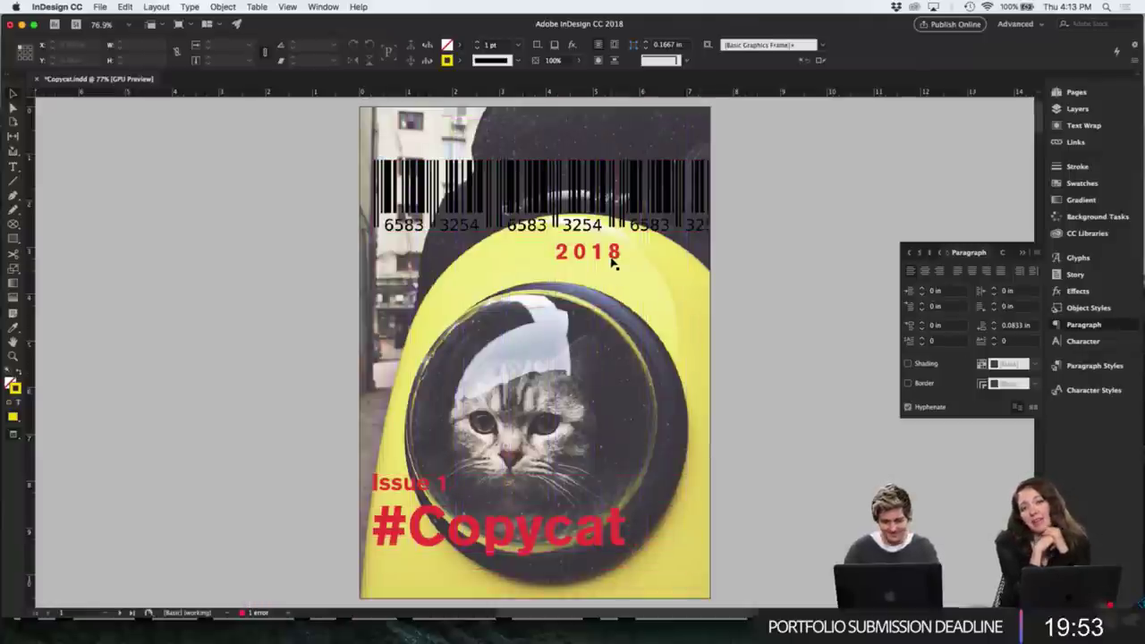
key("w")
left_click_drag(624, 376, 631, 447)
key("w")
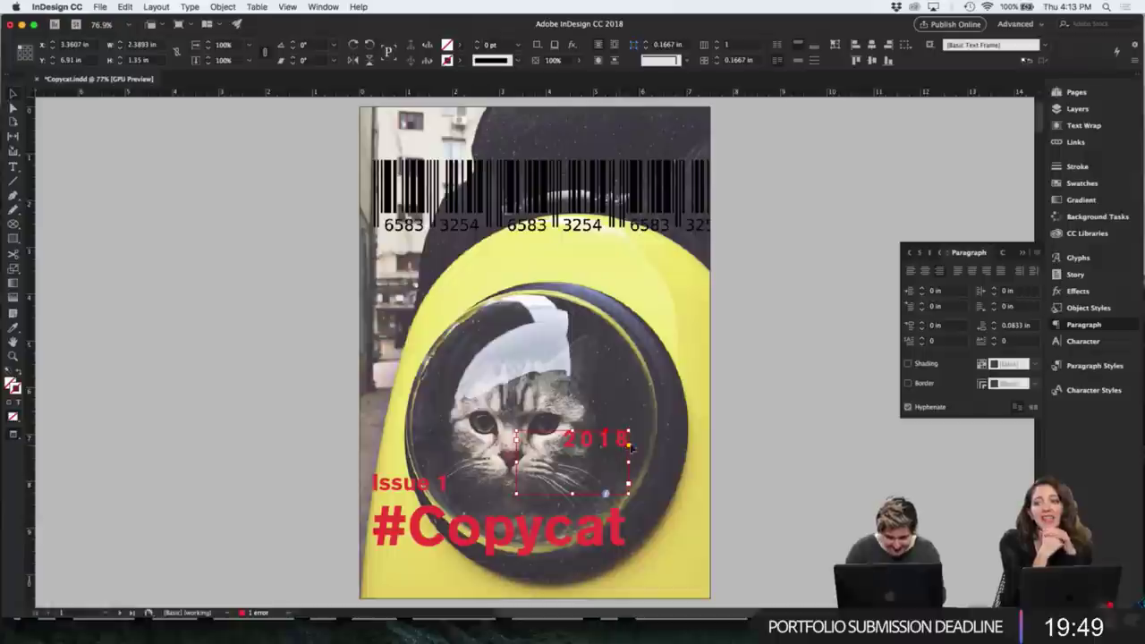
left_click(765, 435)
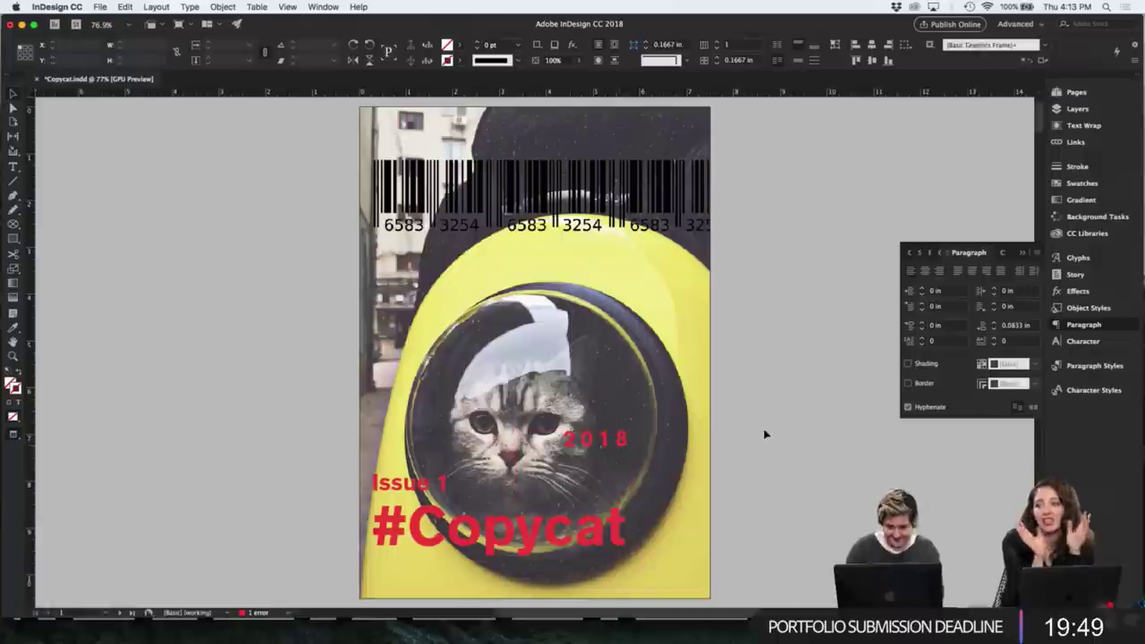
left_click(624, 445)
left_click(712, 452)
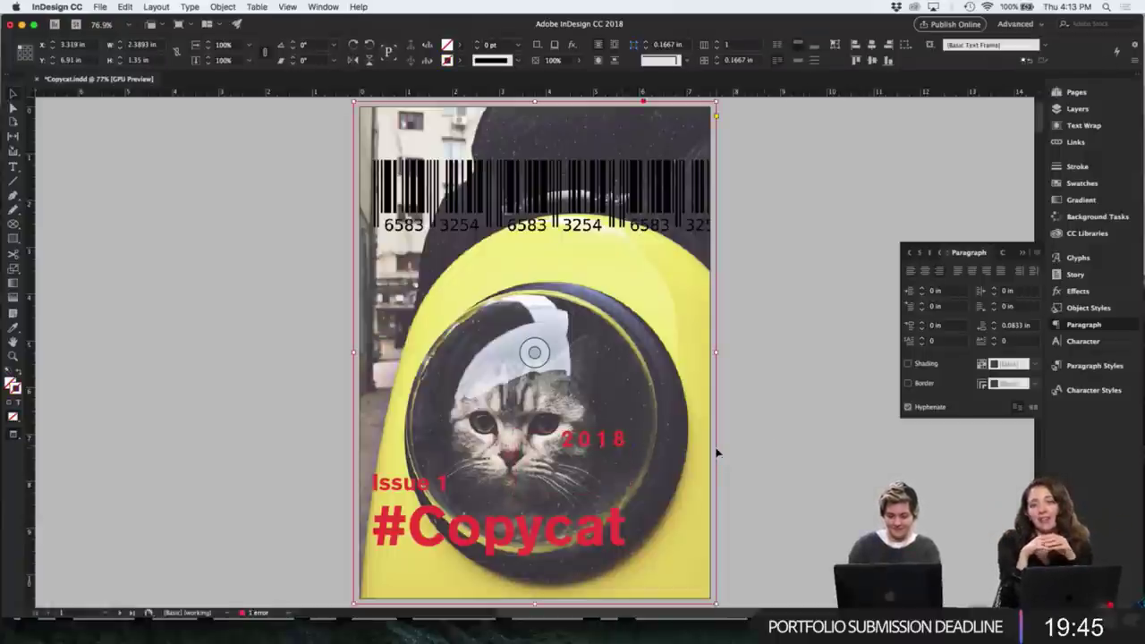
left_click(783, 466)
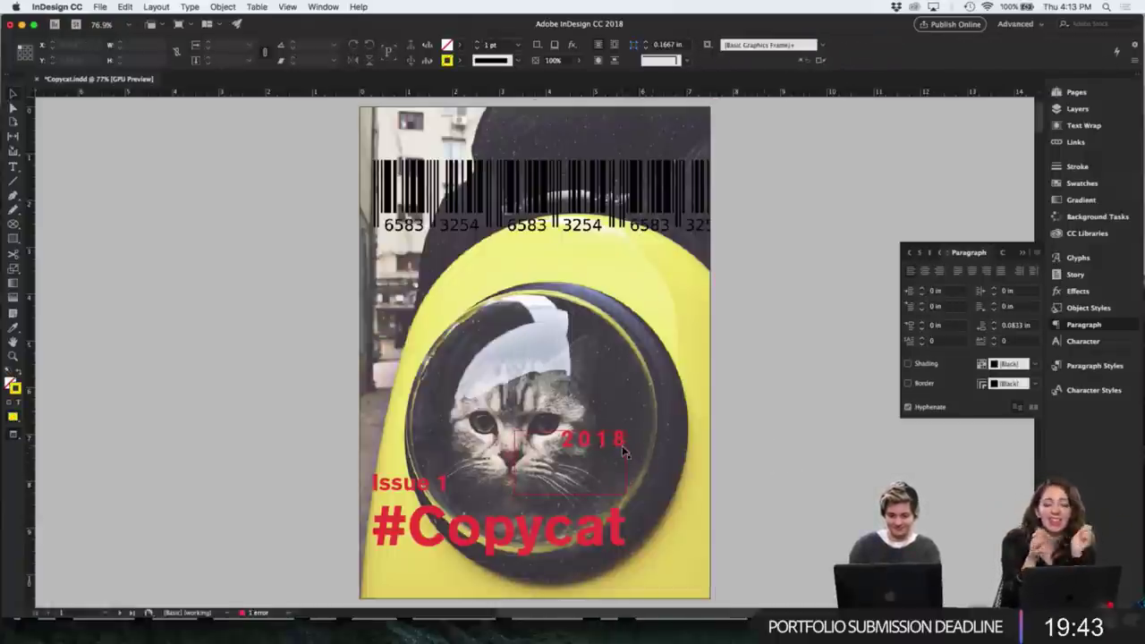
left_click_drag(624, 445, 610, 397)
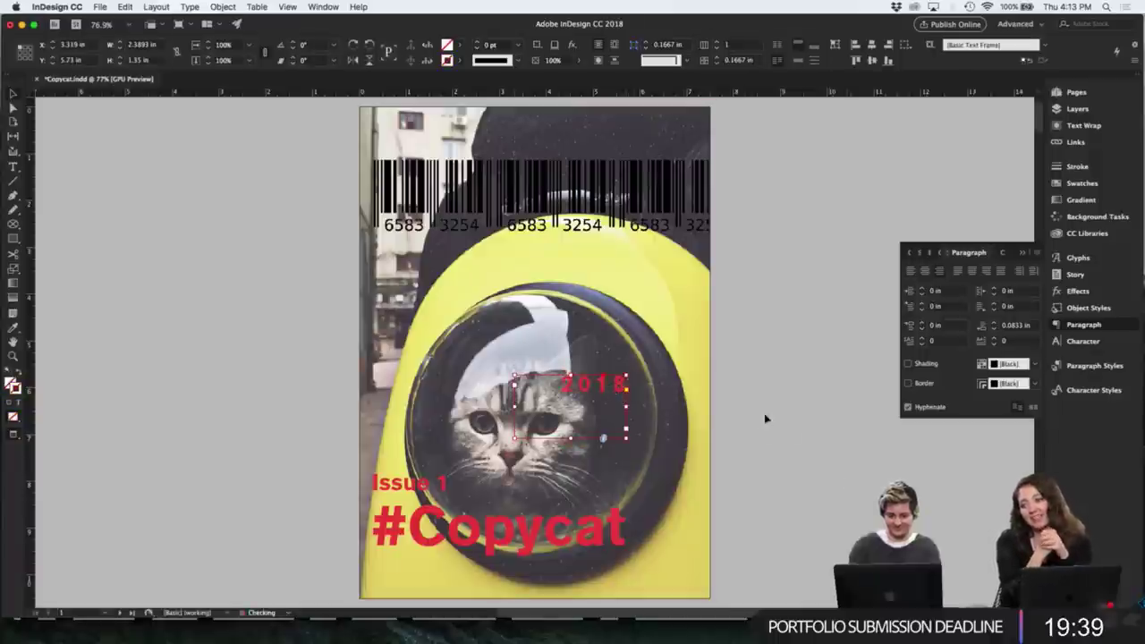
left_click(799, 434)
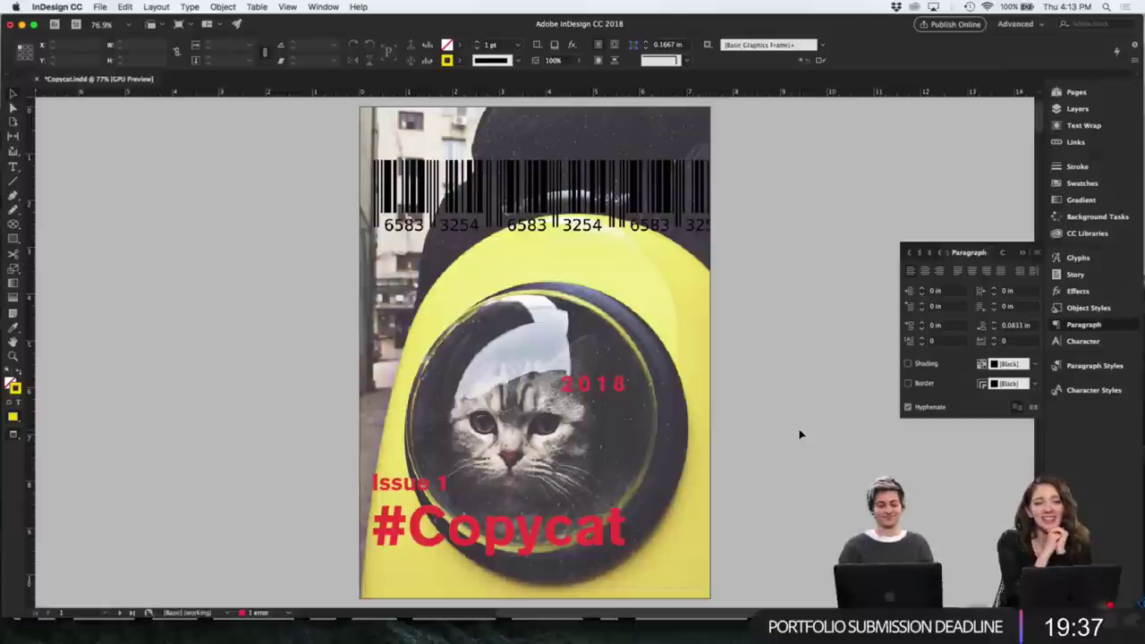
- Zoom out to review every spread, then zoom back to 50% on the cat spread
scroll(800, 434, "down", 1)
key("super+minus")
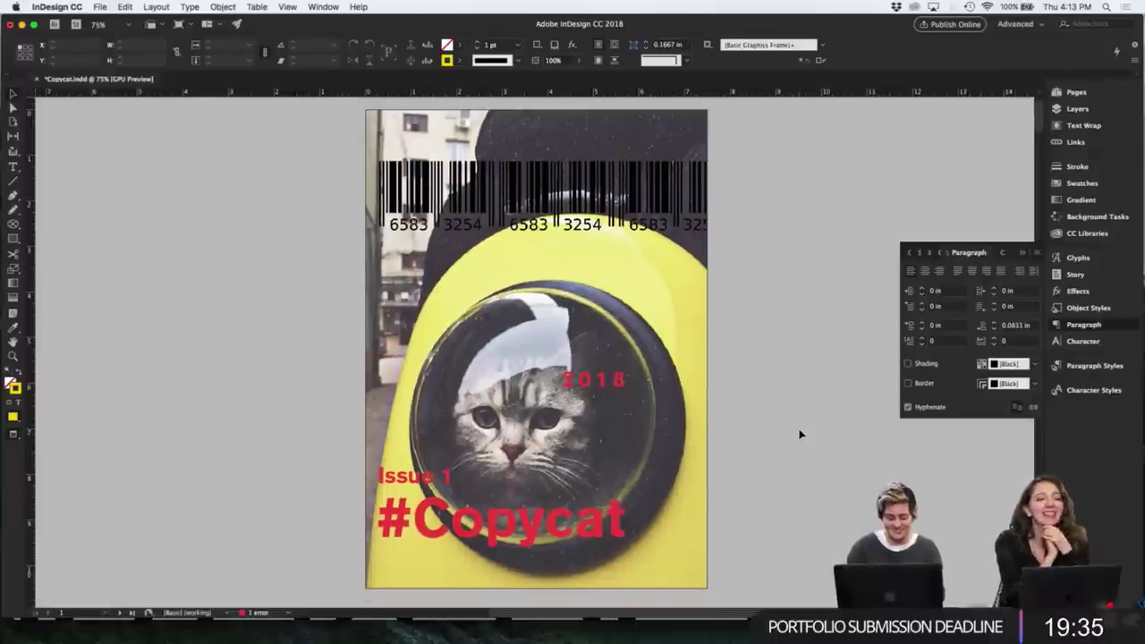
key("super+minus")
key("super+minus")
key("super+minus")
key("super+minus")
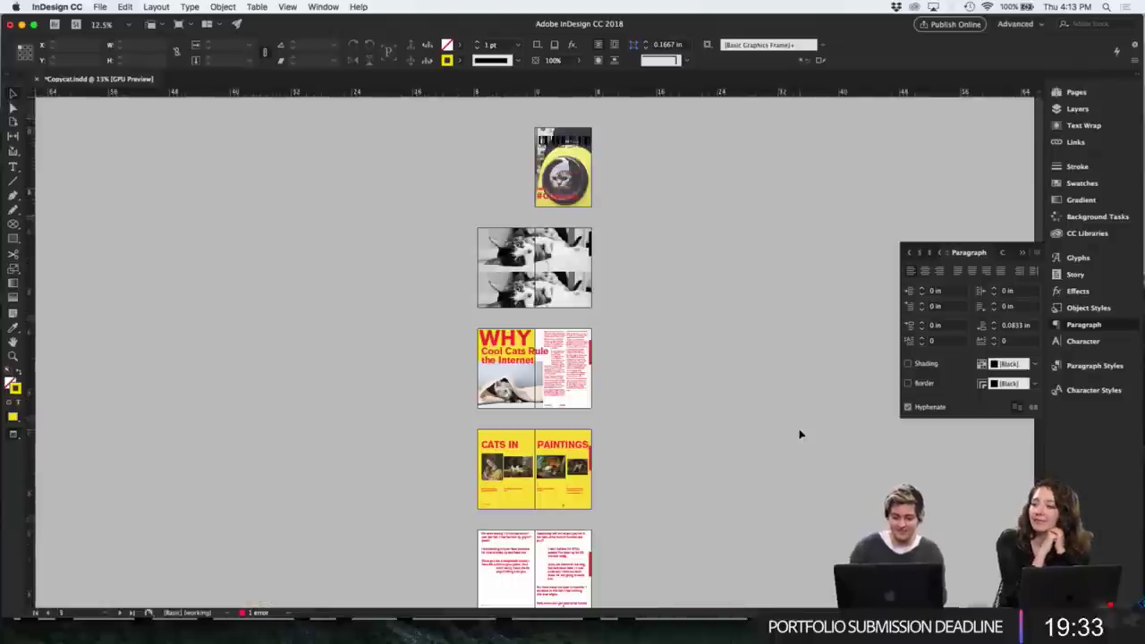
scroll(648, 264, "down", 1)
scroll(648, 264, "down", 10)
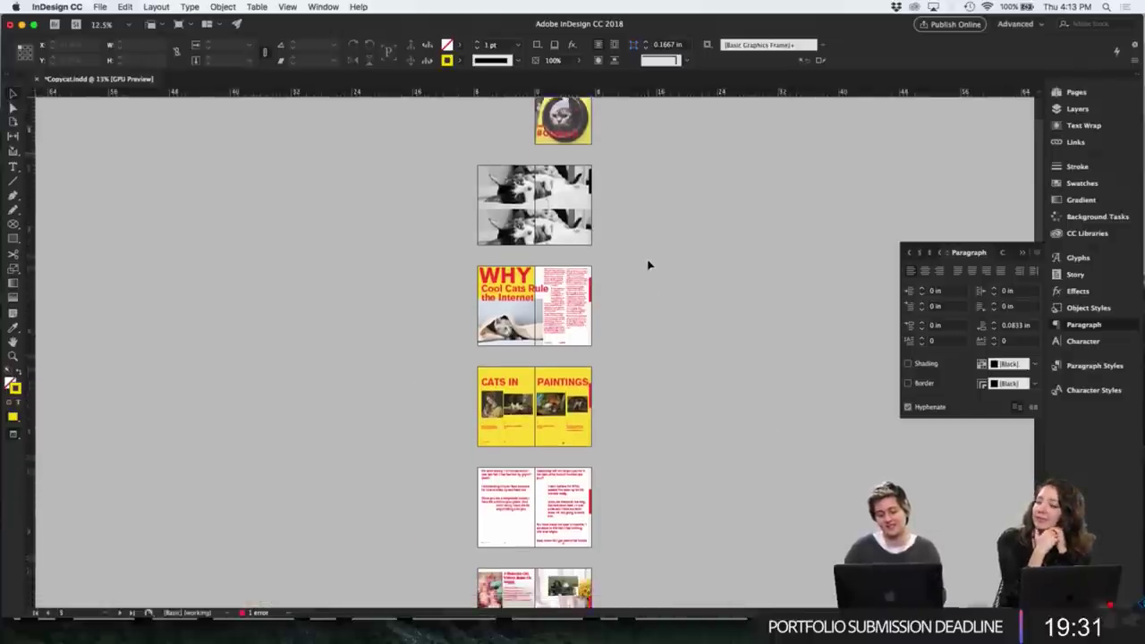
scroll(650, 265, "down", 5)
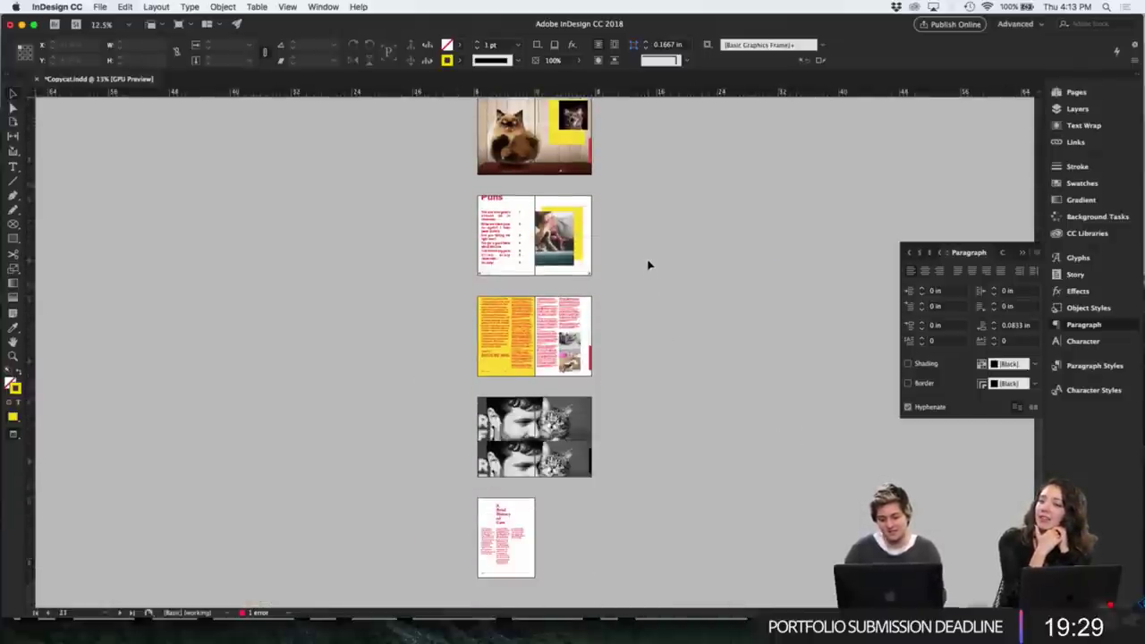
scroll(649, 265, "up", 15)
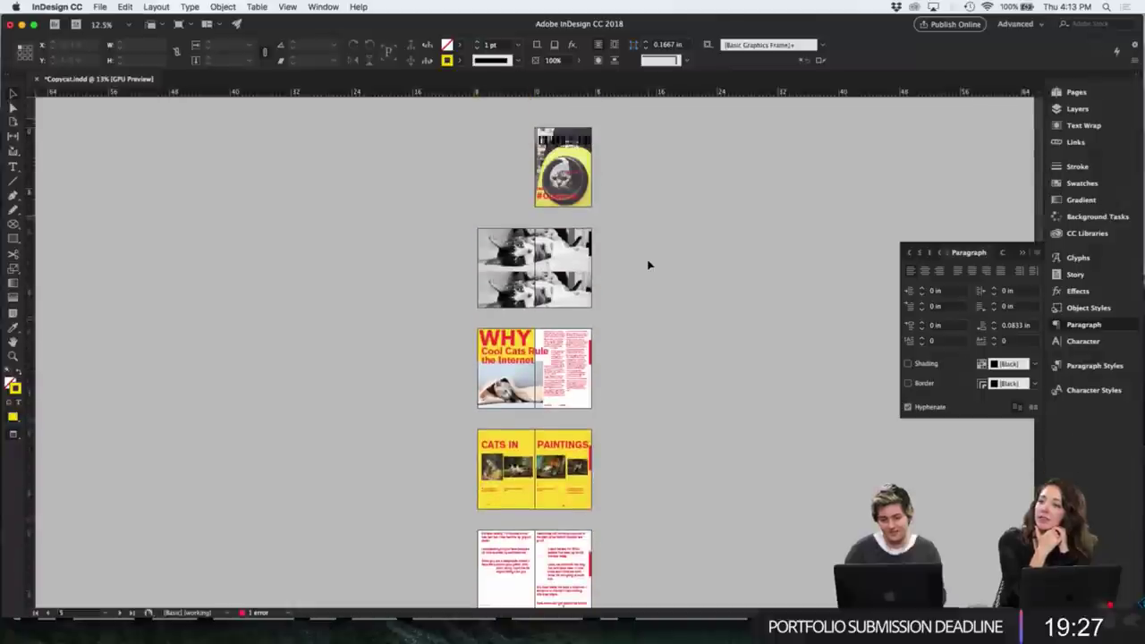
key("super+equal")
key("super+equal")
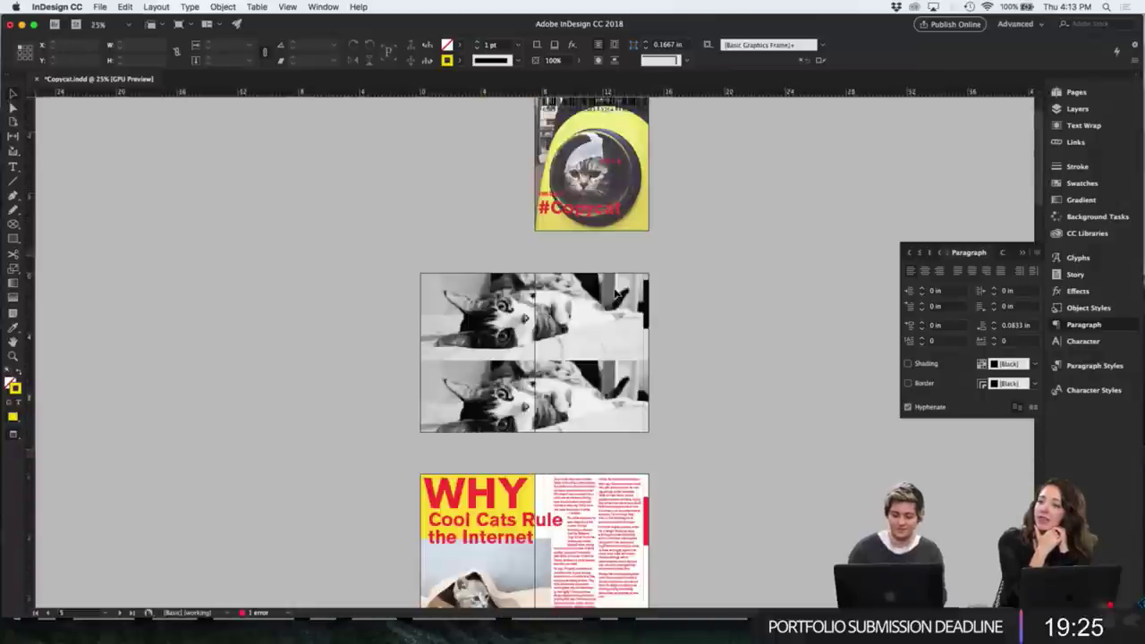
- Show the Pages panel thumbnails and open Document Setup with Cmd+Opt+P
left_click(1086, 91)
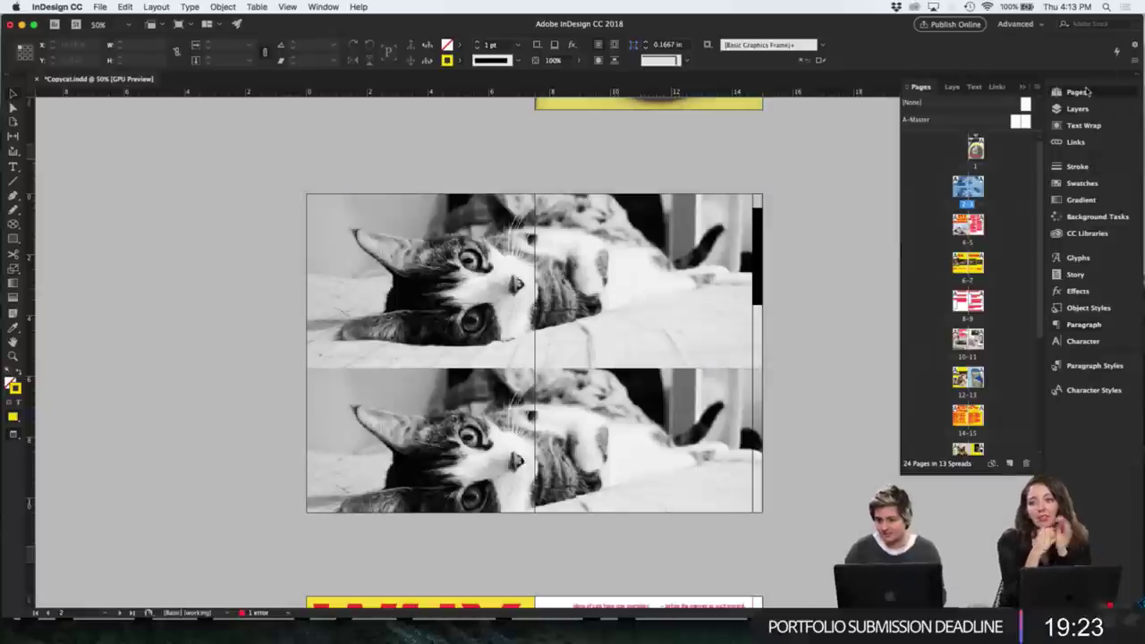
scroll(1014, 254, "down", 5)
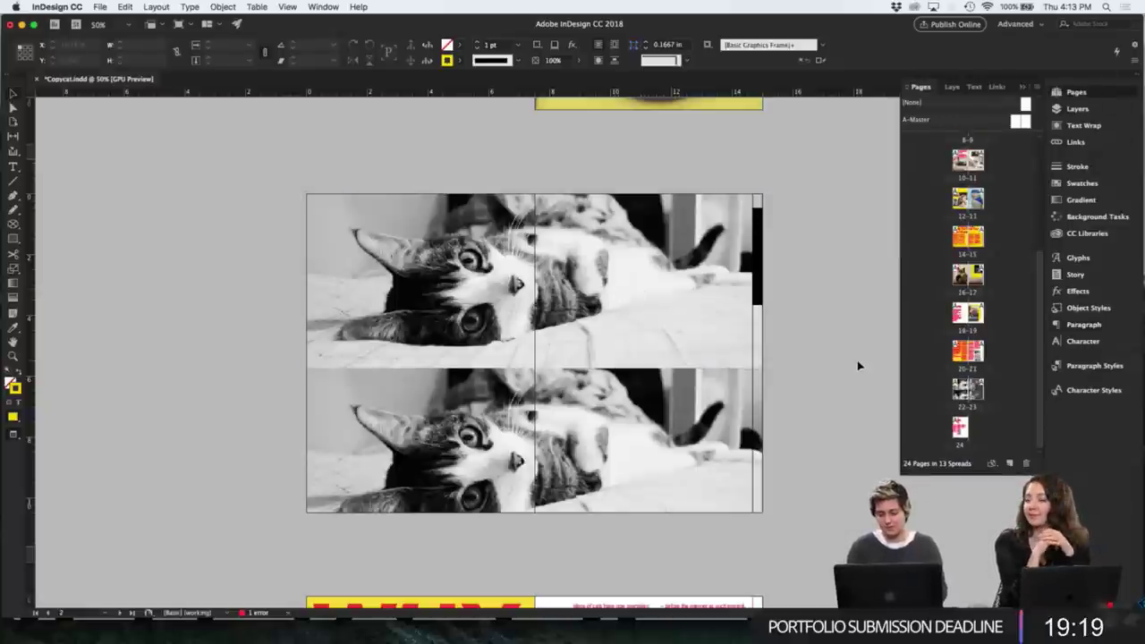
key("super+alt+p")
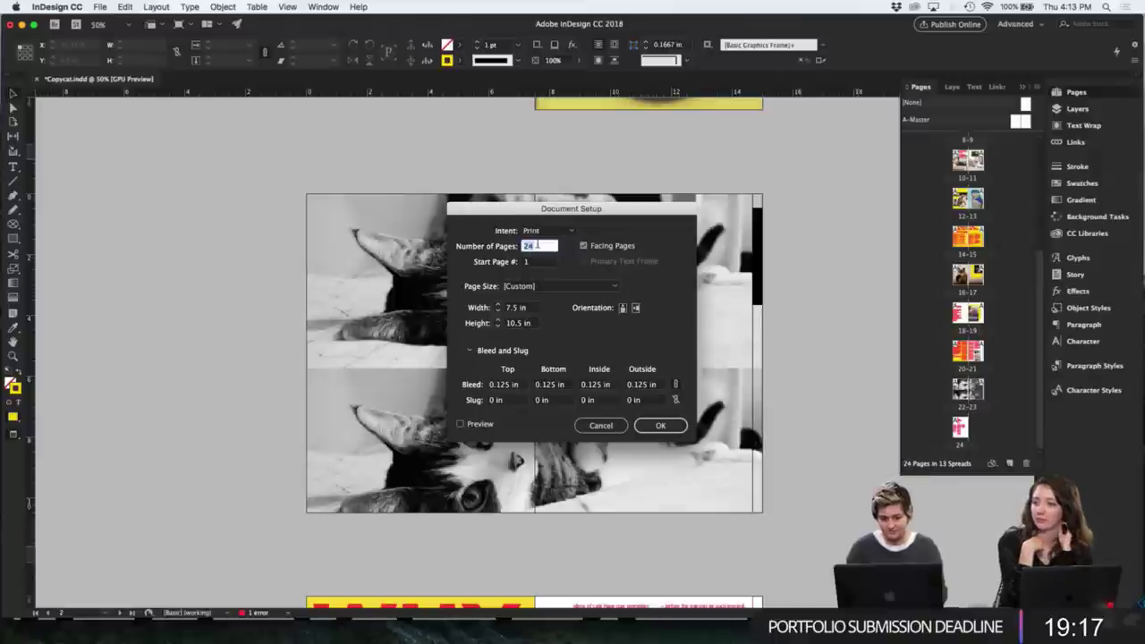
- Calculate 28/4 in Spotlight, then change Number of Pages from 24 to 28
left_click(1105, 6)
type("28/4")
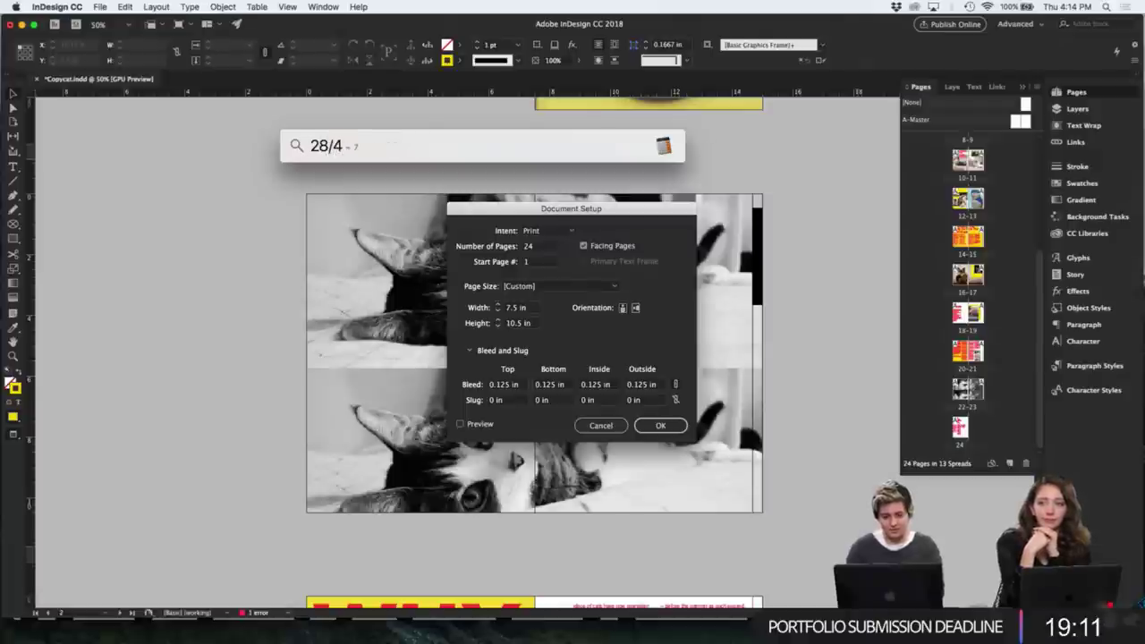
left_click(690, 355)
double_click(528, 247)
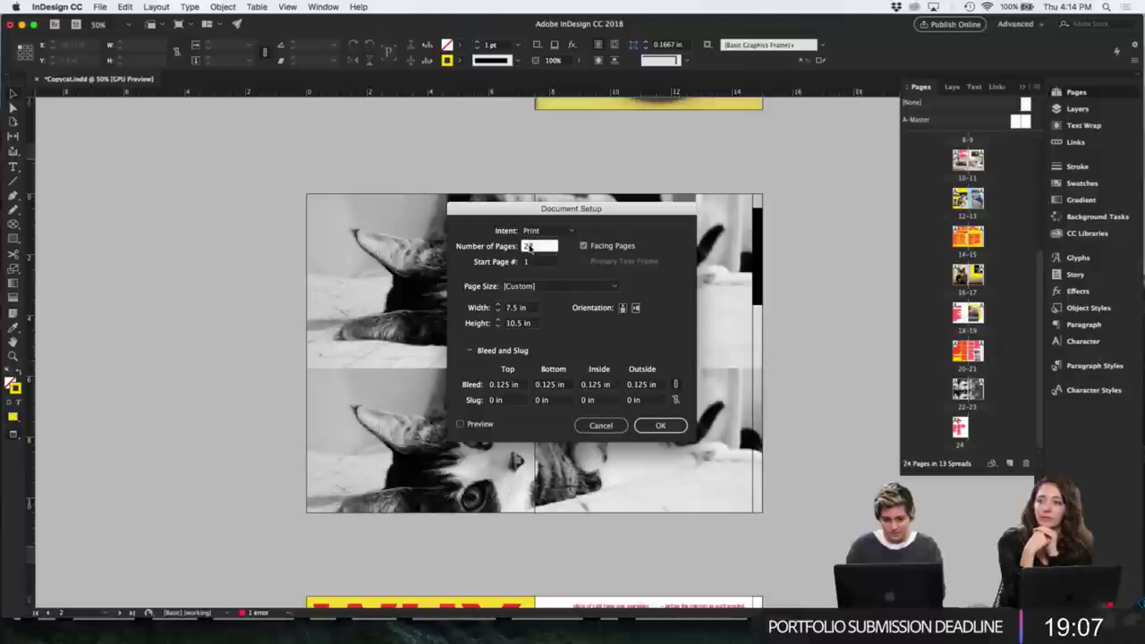
type("28")
key("Return")
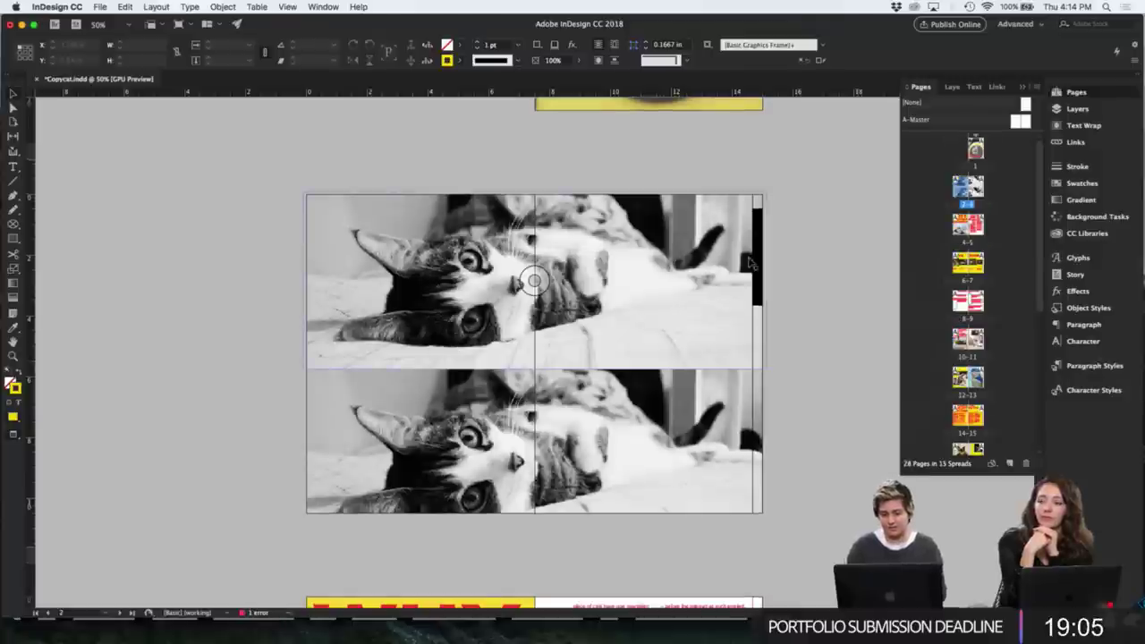
- Drag the blank 26-27 spread up in the Pages panel to become pages 4–5
scroll(976, 304, "down", 5)
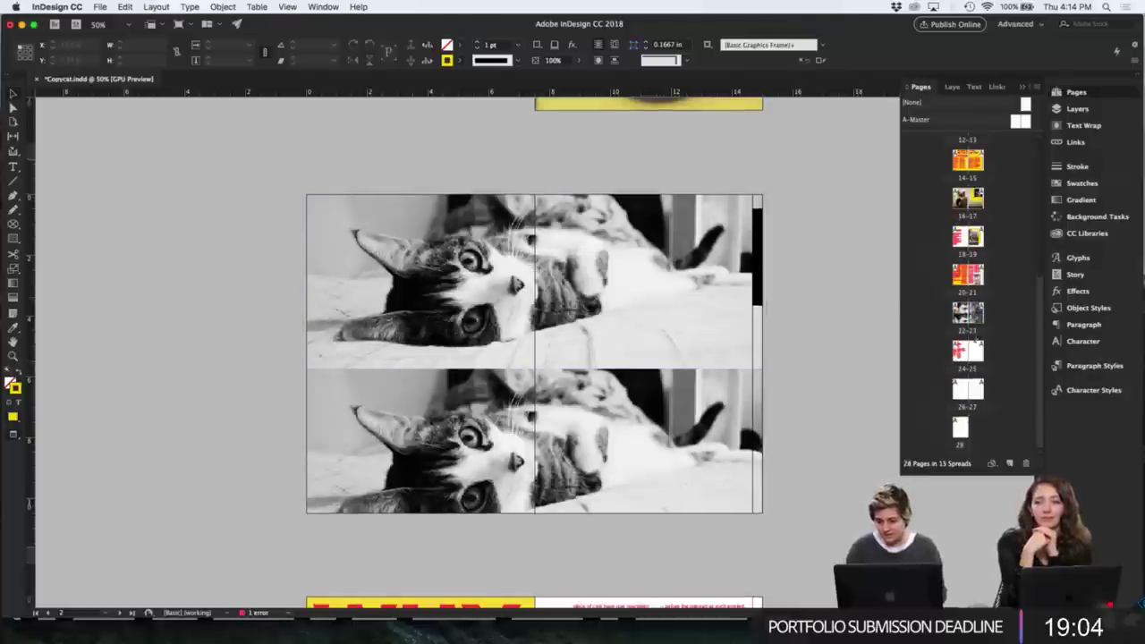
left_click(966, 394)
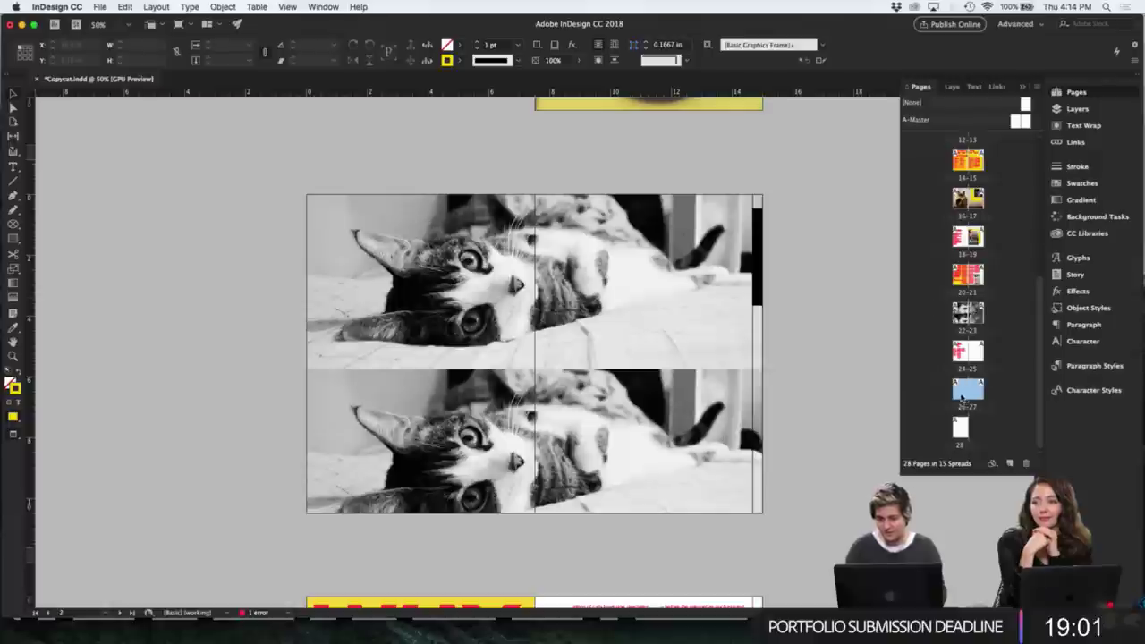
left_click_drag(987, 165, 988, 165)
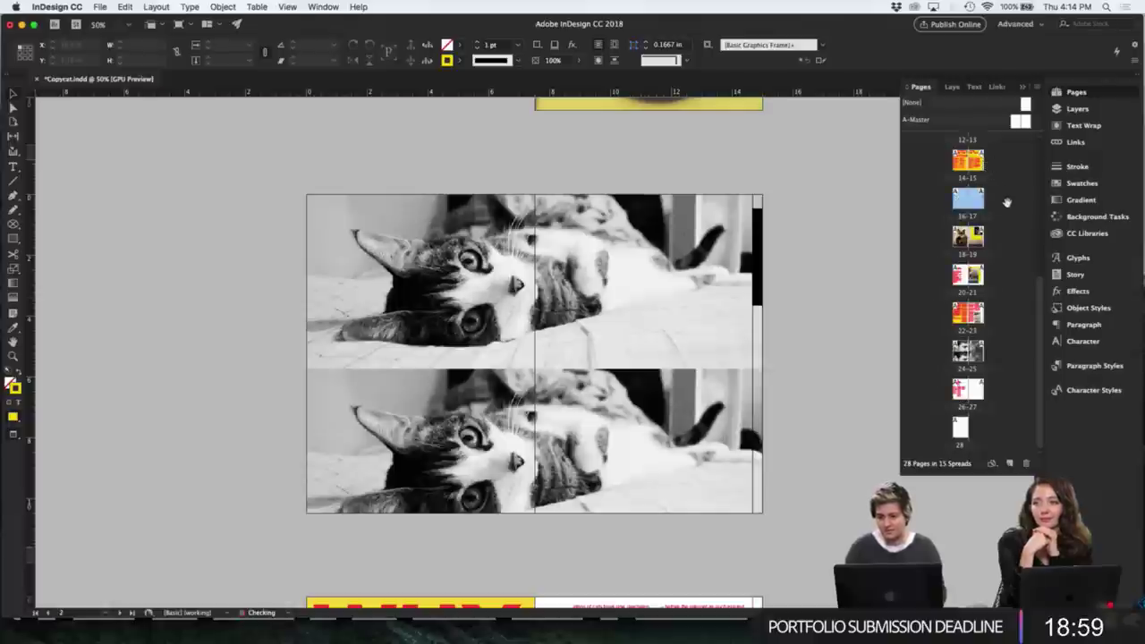
scroll(970, 268, "up", 3)
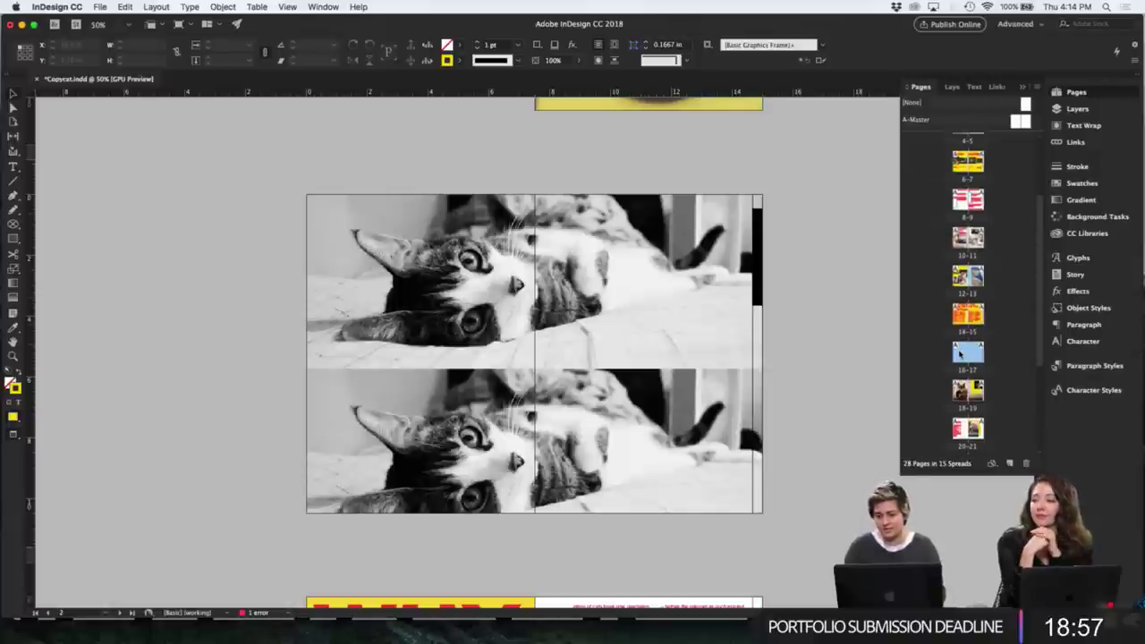
left_click_drag(988, 145, 1007, 226)
left_click_drag(966, 310, 992, 209)
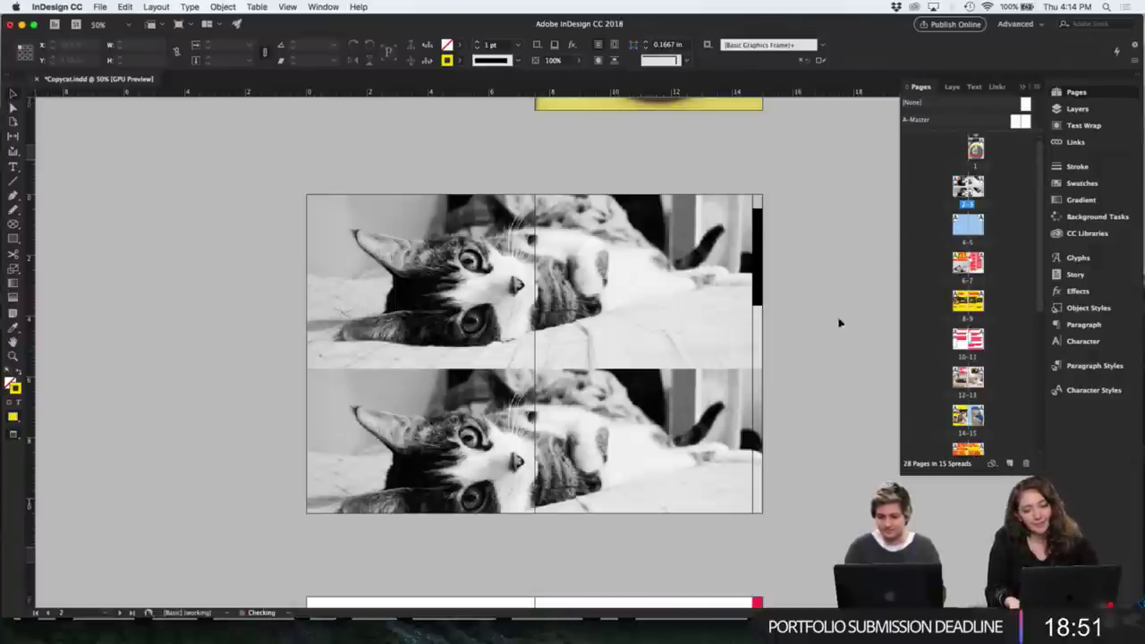
- Paste the copied Cool Cats headline frame onto the blank 4–5 spread
double_click(968, 226)
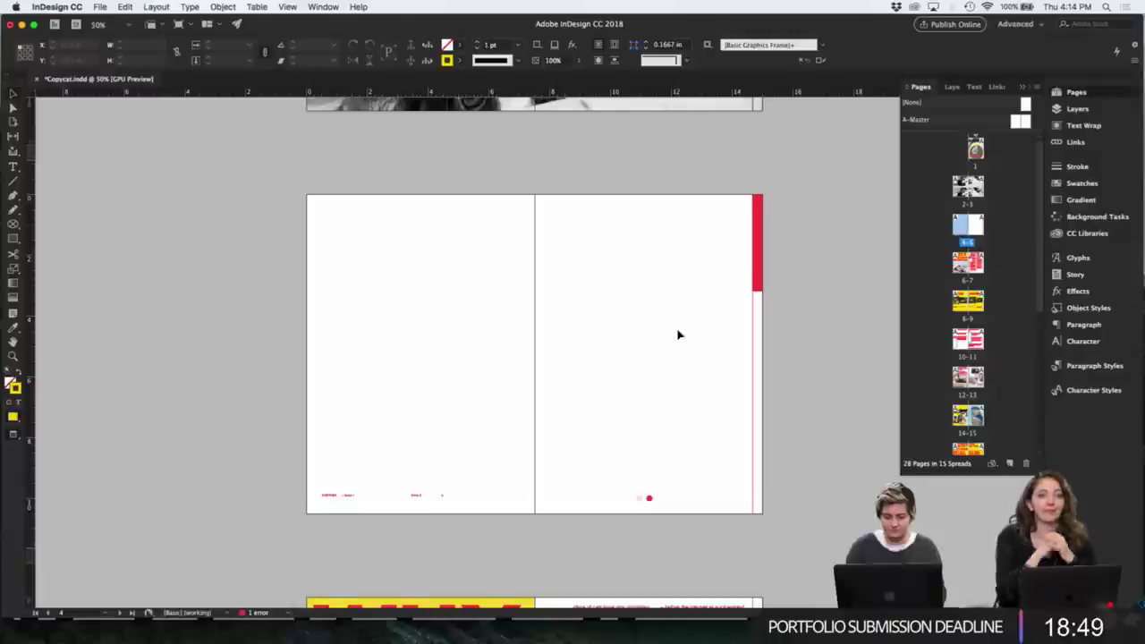
scroll(677, 332, "down", 5)
left_click(548, 444)
scroll(546, 444, "up", 6)
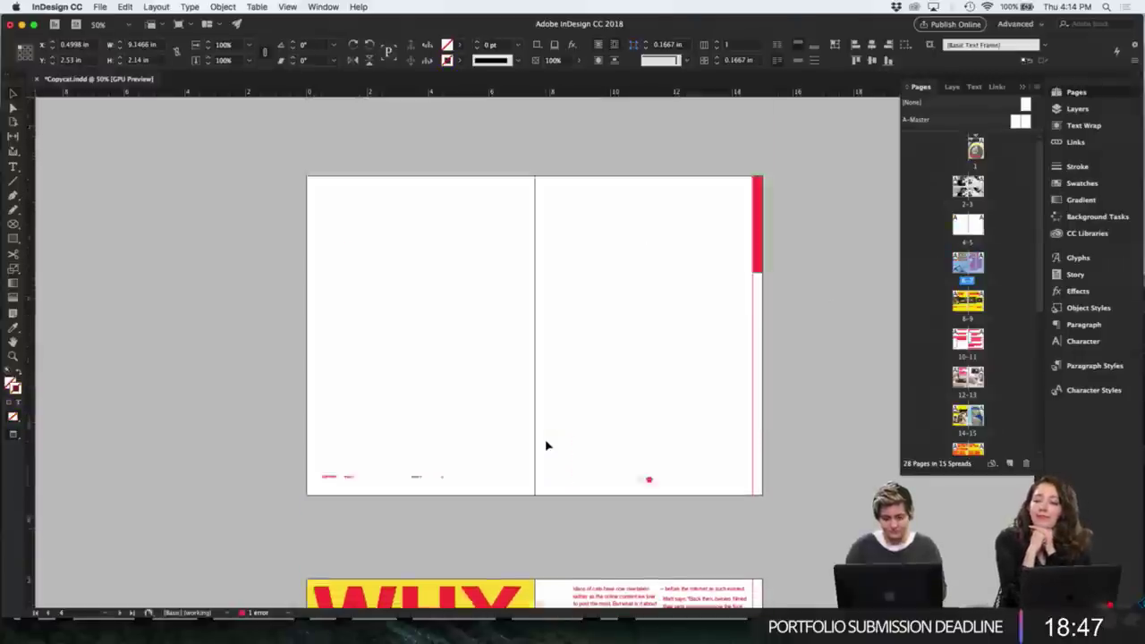
left_click(532, 376)
key("ctrl+v")
- Retype the pasted text as 'contents' and shrink it to 6 pt
double_click(527, 458)
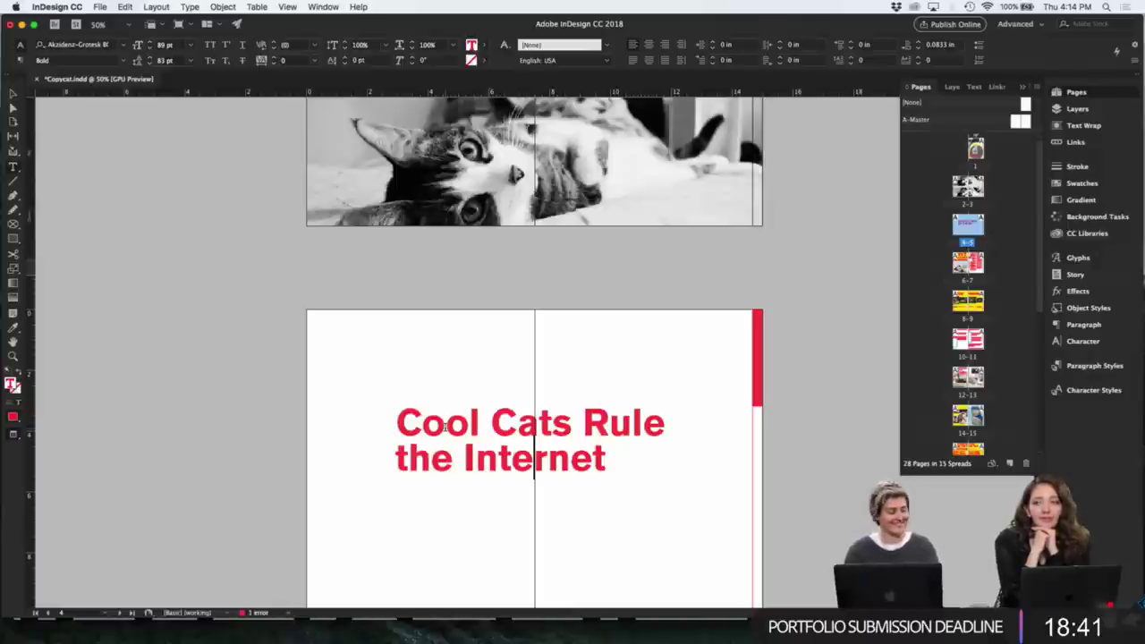
key("super+a")
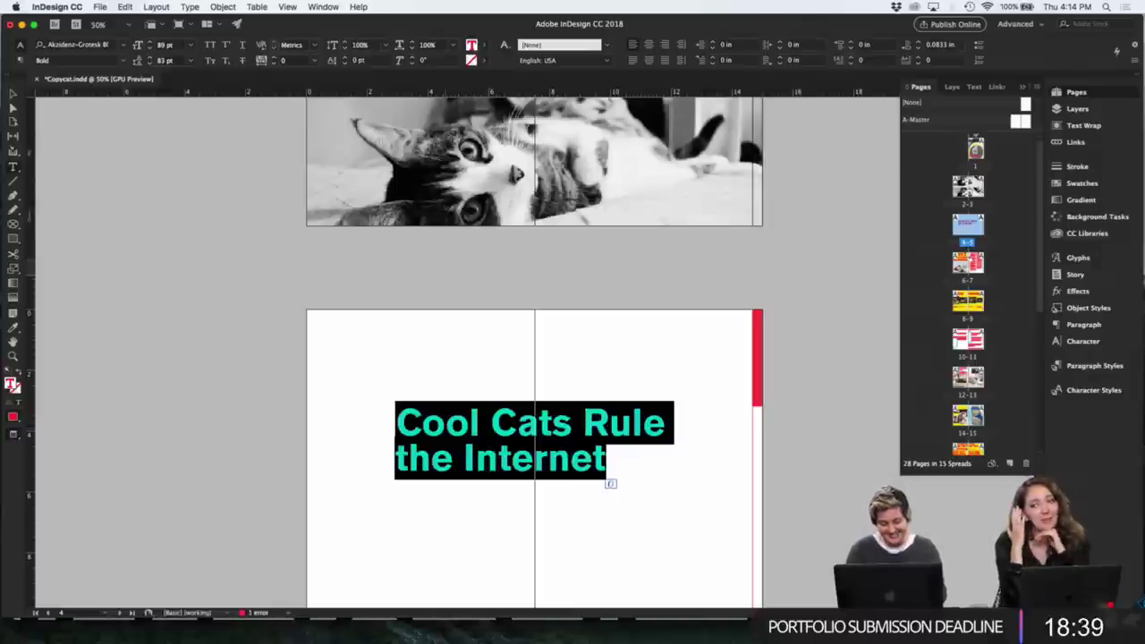
type("contents")
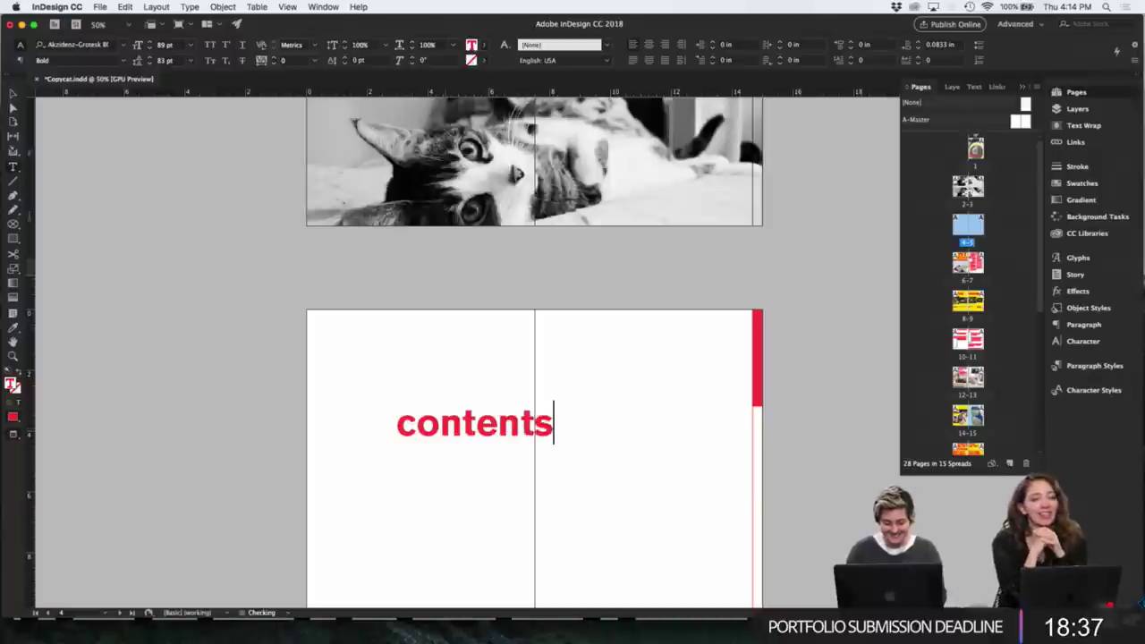
left_click(13, 94)
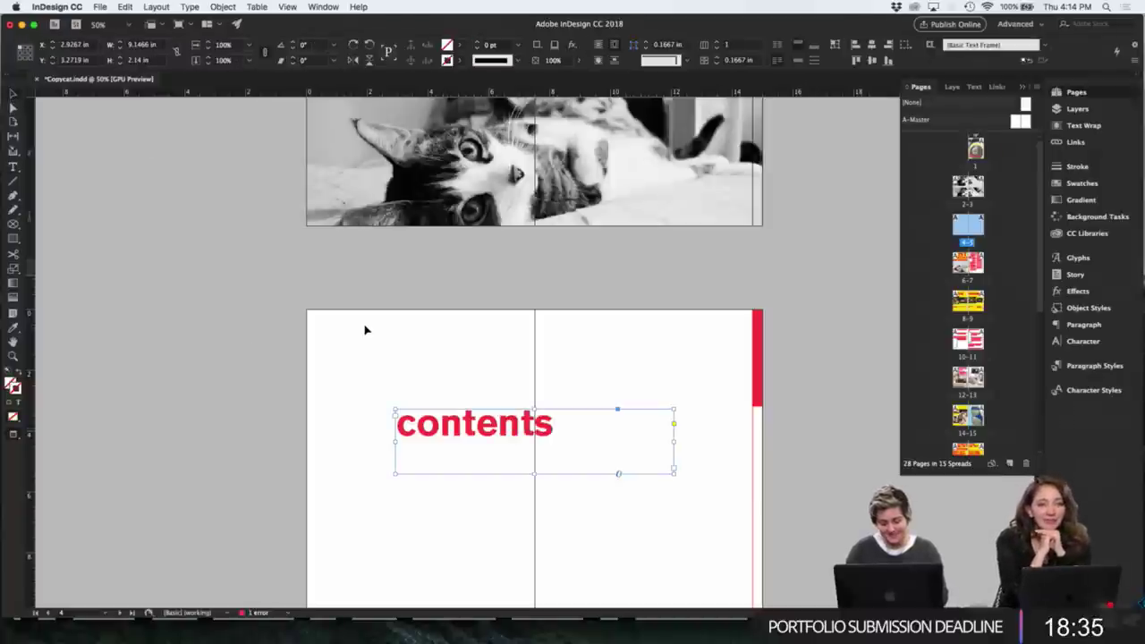
key("super+t")
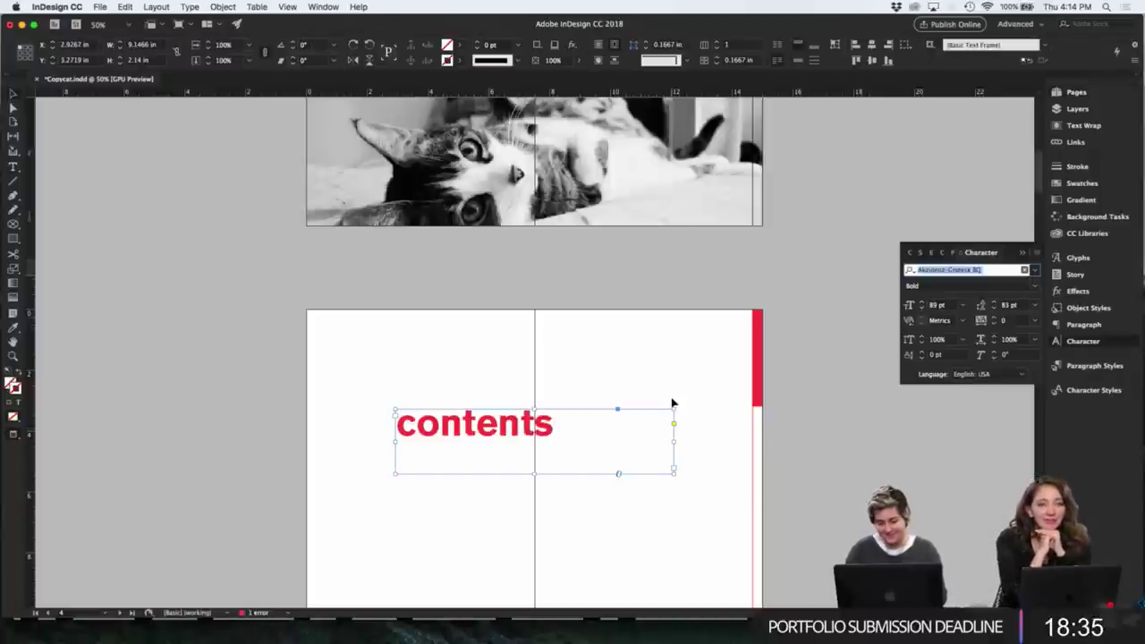
left_click(963, 307)
left_click(946, 332)
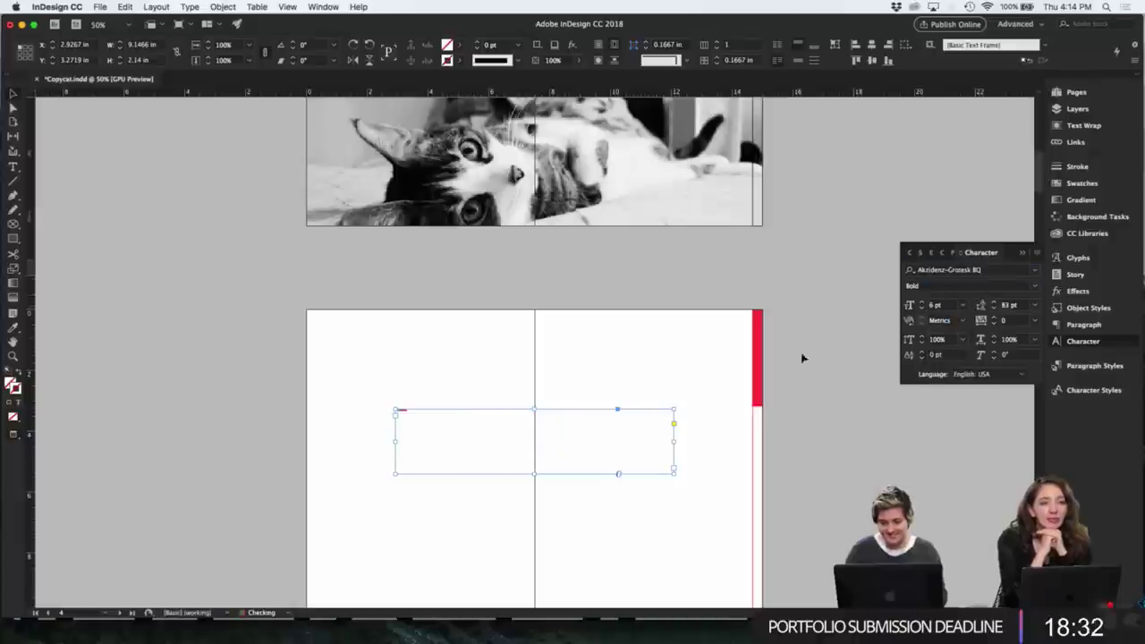
left_click(692, 362)
- Delete the footer frames along the spread's bottom and the red right-edge bar
scroll(691, 363, "down", 3)
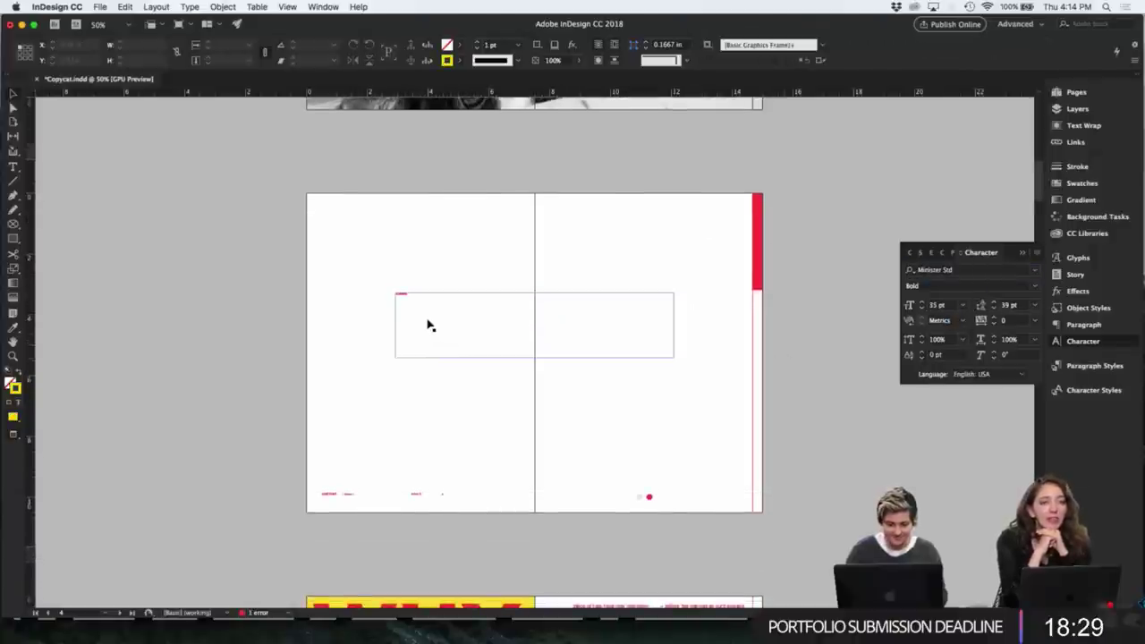
left_click_drag(305, 452, 708, 525)
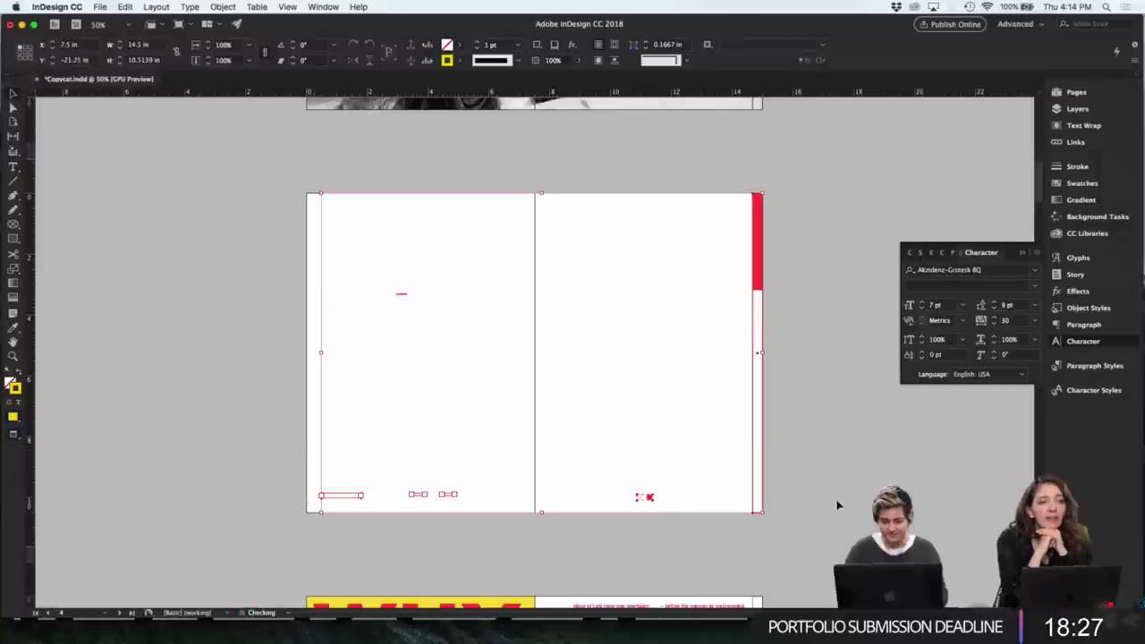
key("Delete")
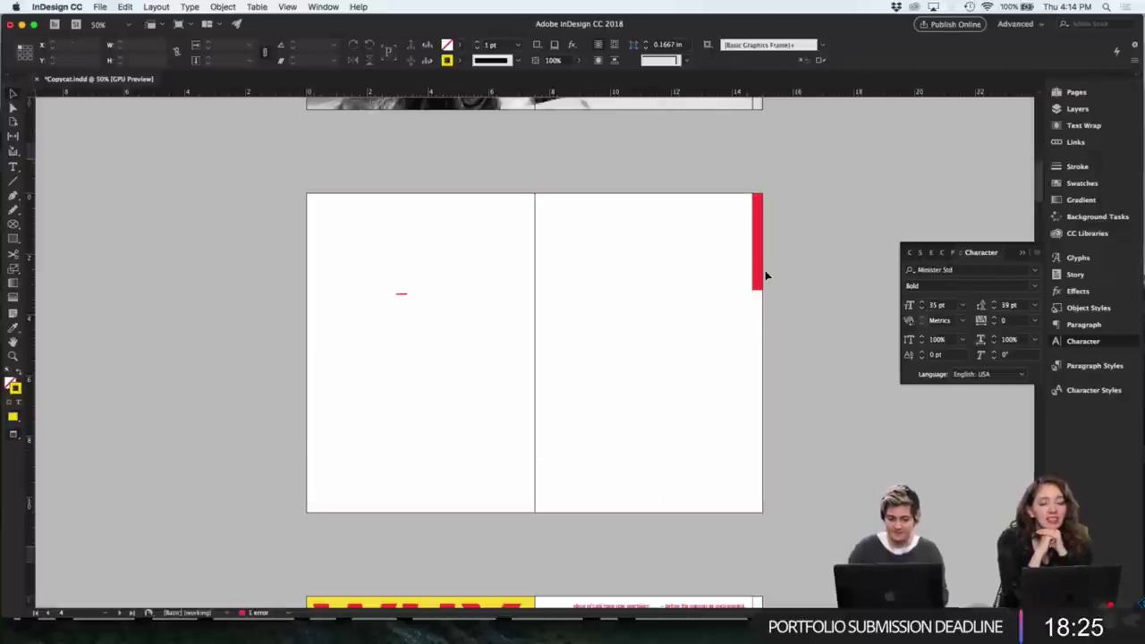
left_click(758, 276)
key("Delete")
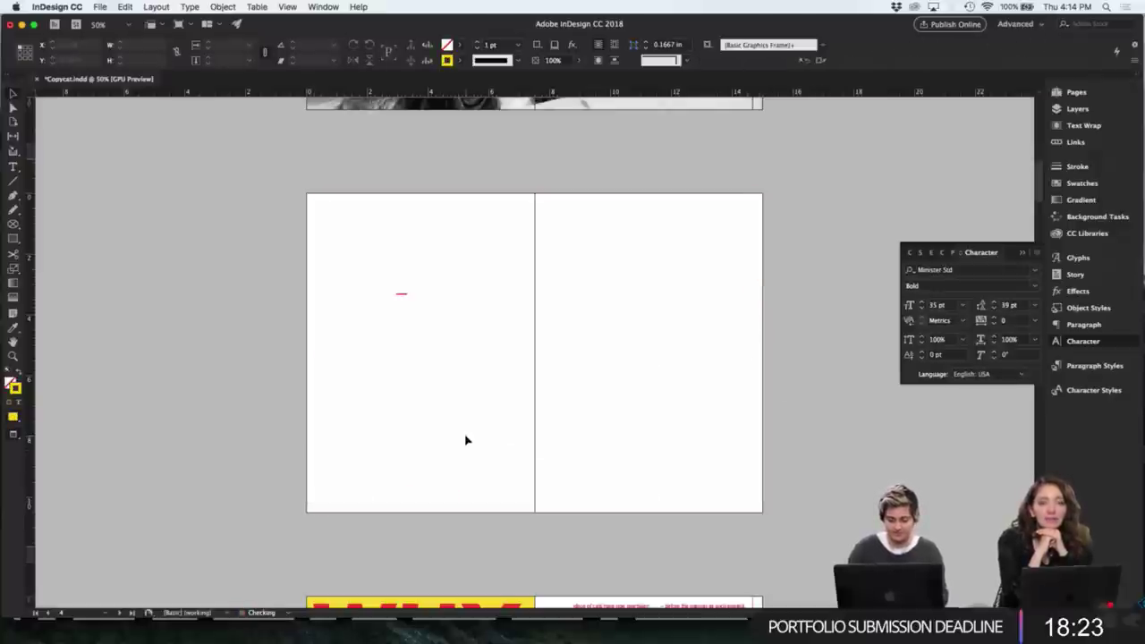
scroll(465, 438, "down", 6)
- Paste the red 'Cool Cats Rule the Internet' headline on pages 4–5 and shift it down-left
key("super+z")
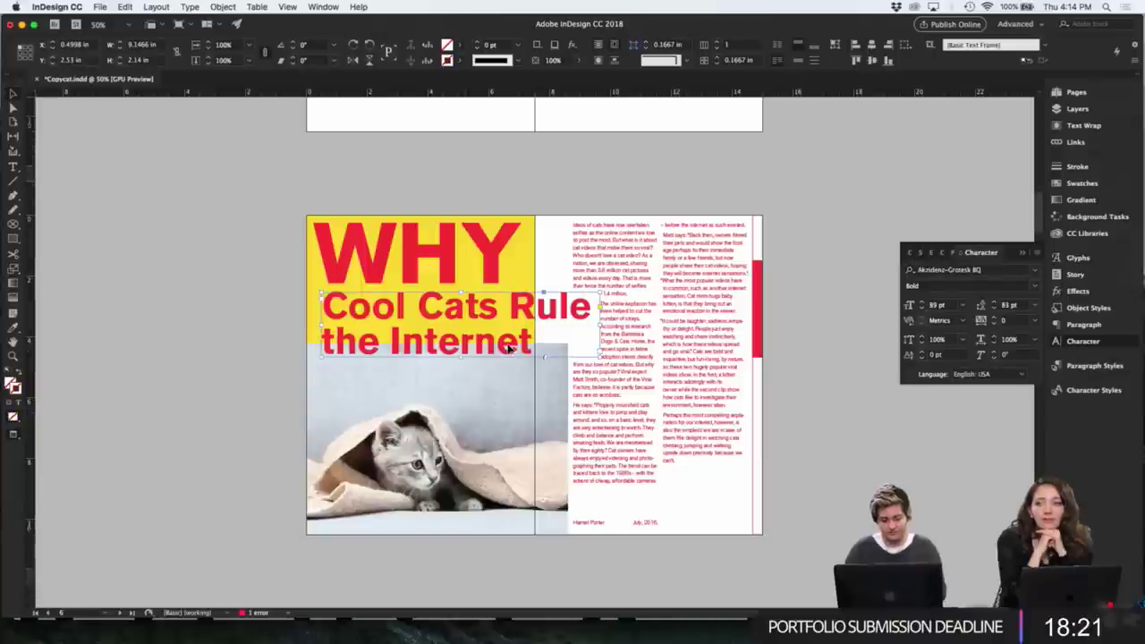
key("super+v")
left_click_drag(606, 312, 559, 385)
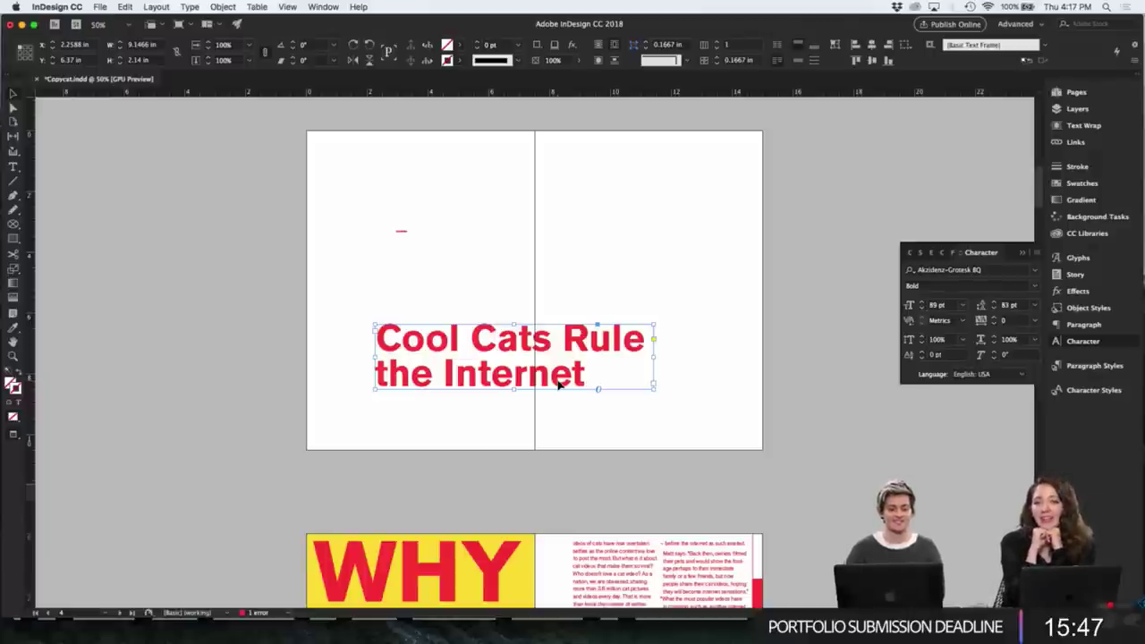
- Replace the pasted headline's text with 'one'
double_click(555, 368)
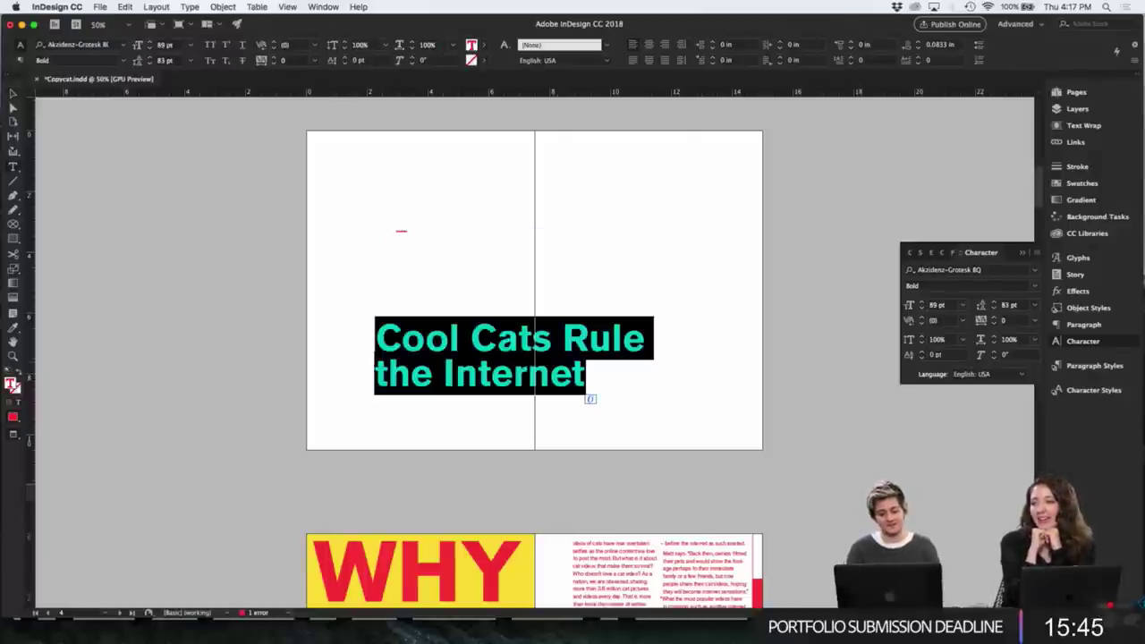
key("super+a")
type("one")
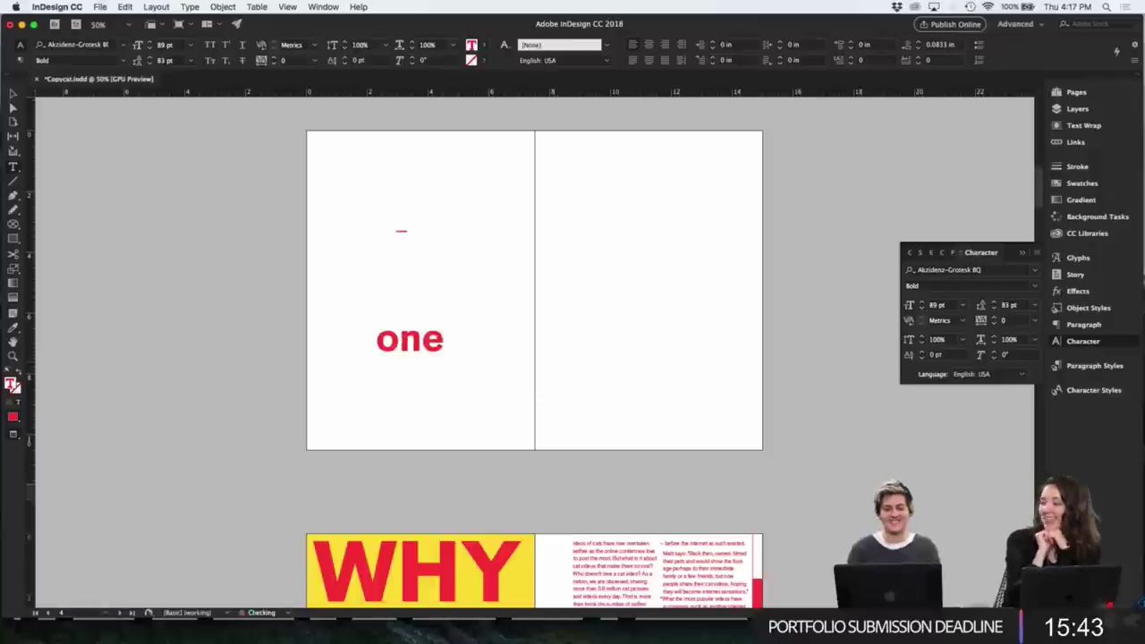
key("Escape")
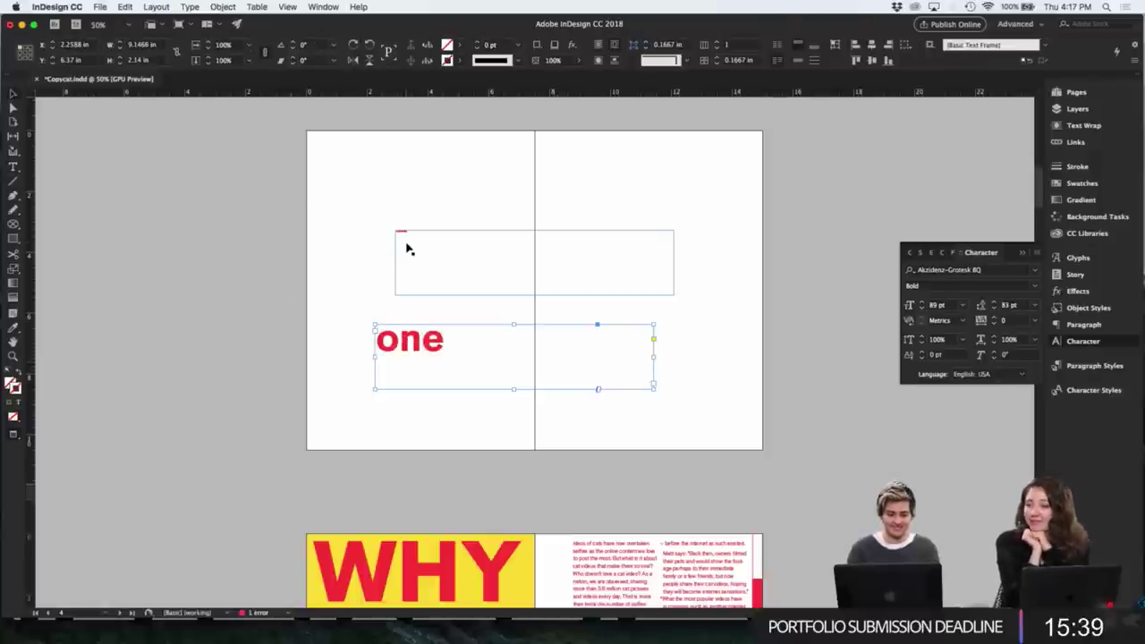
- In Normal view, move the tiny contents frame to the page top and narrow it to about 1.82 in
key("w")
left_click_drag(411, 247, 427, 152)
left_click_drag(690, 171, 463, 152)
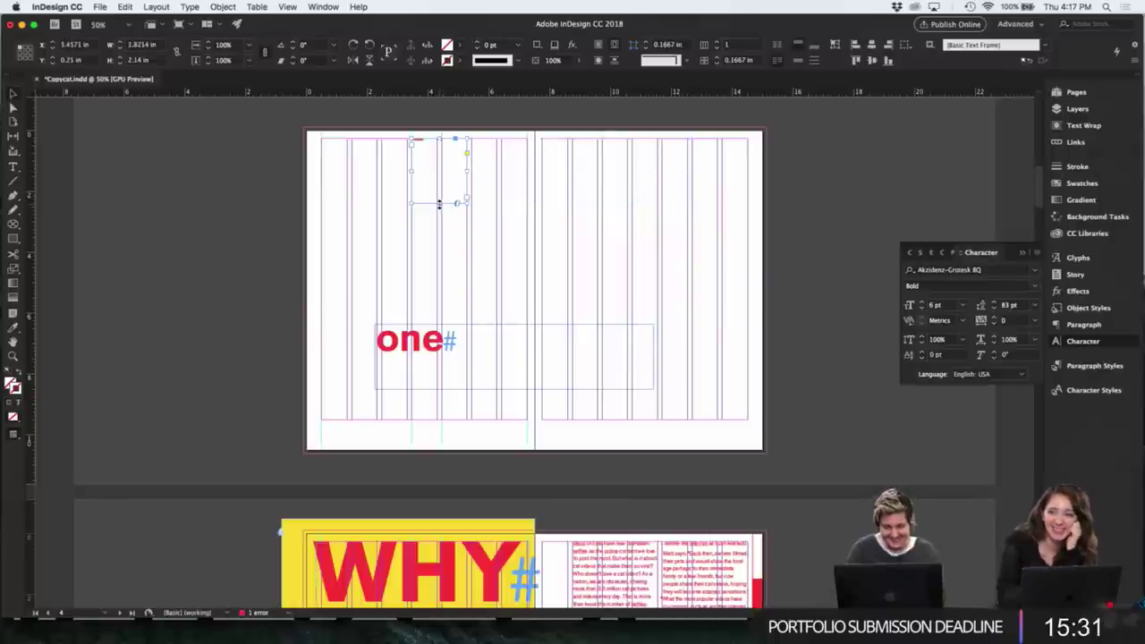
- Shrink the contents frame's height to 0.58 in and centre its label
left_click_drag(440, 203, 445, 148)
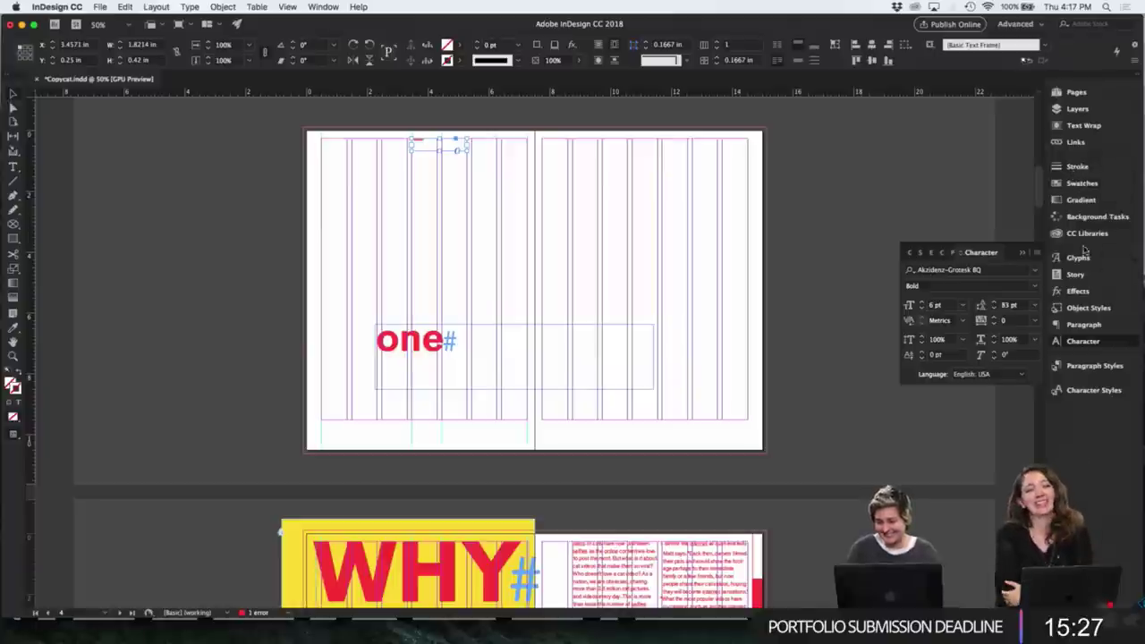
left_click(1083, 326)
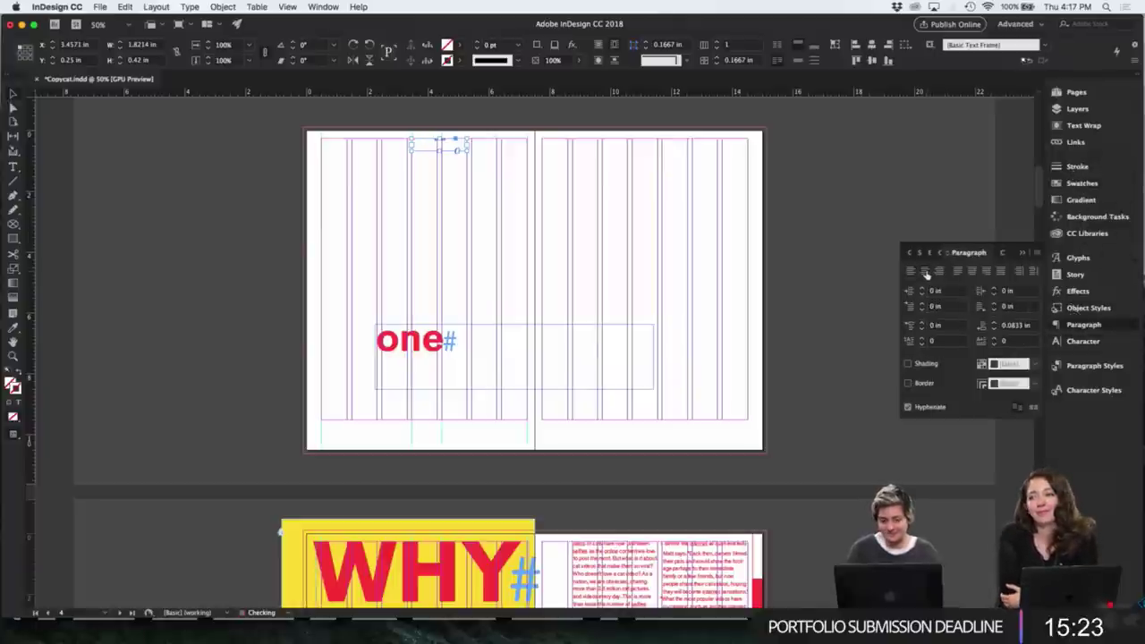
left_click(680, 254)
- Move the 'one' heading frame to page 4's top-left and narrow it to hug the word
left_click_drag(462, 350, 409, 219)
left_click_drag(600, 231, 409, 222)
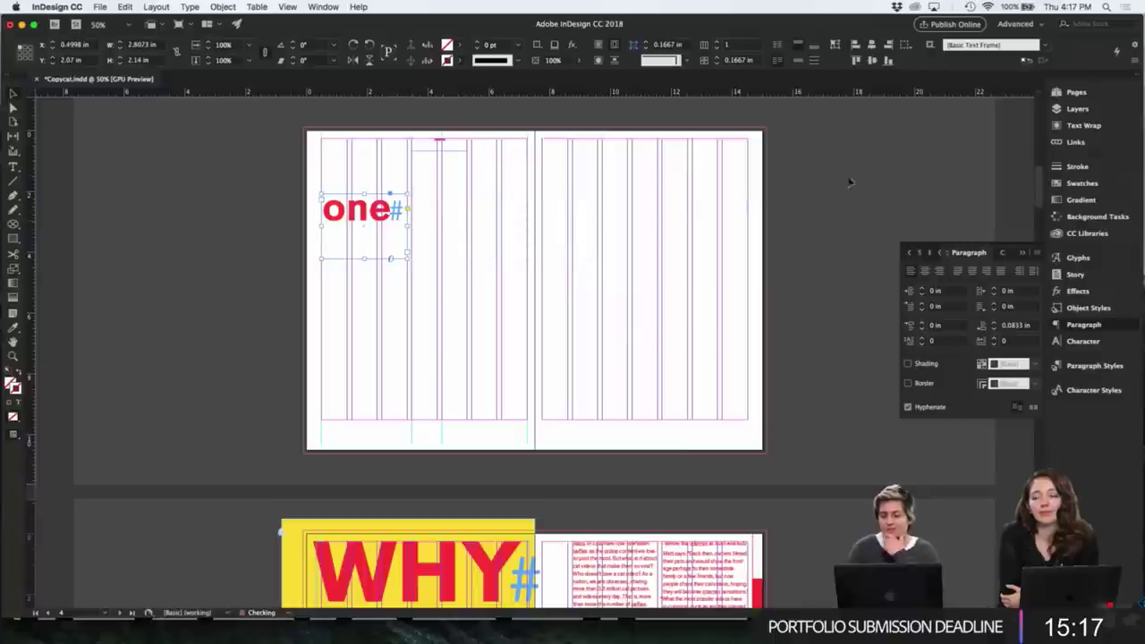
left_click(1077, 92)
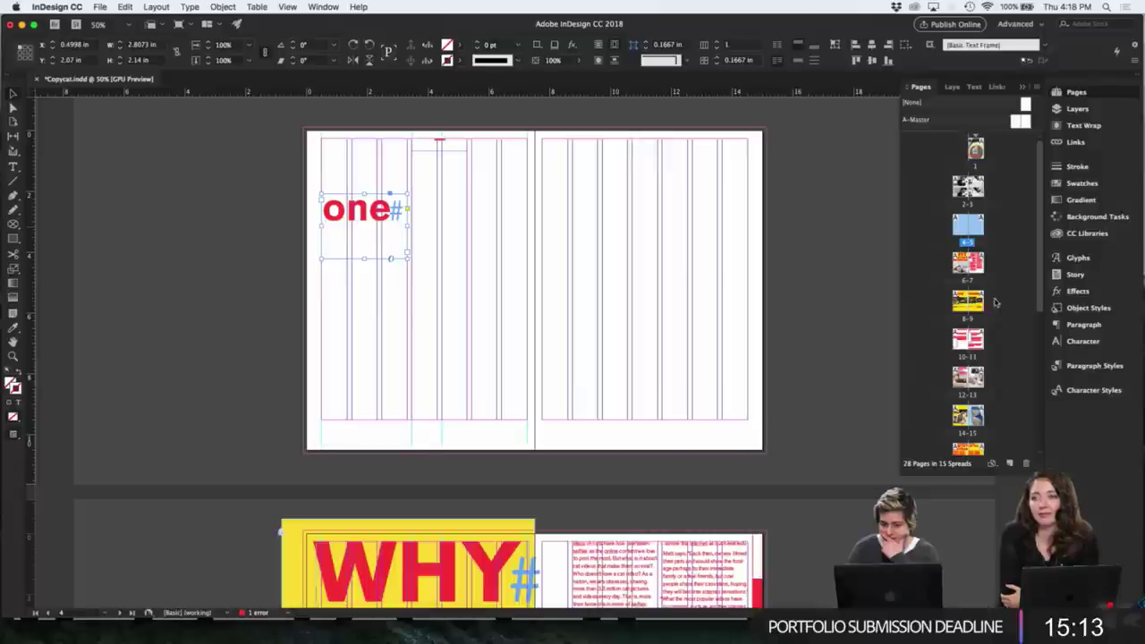
scroll(981, 383, "down", 5)
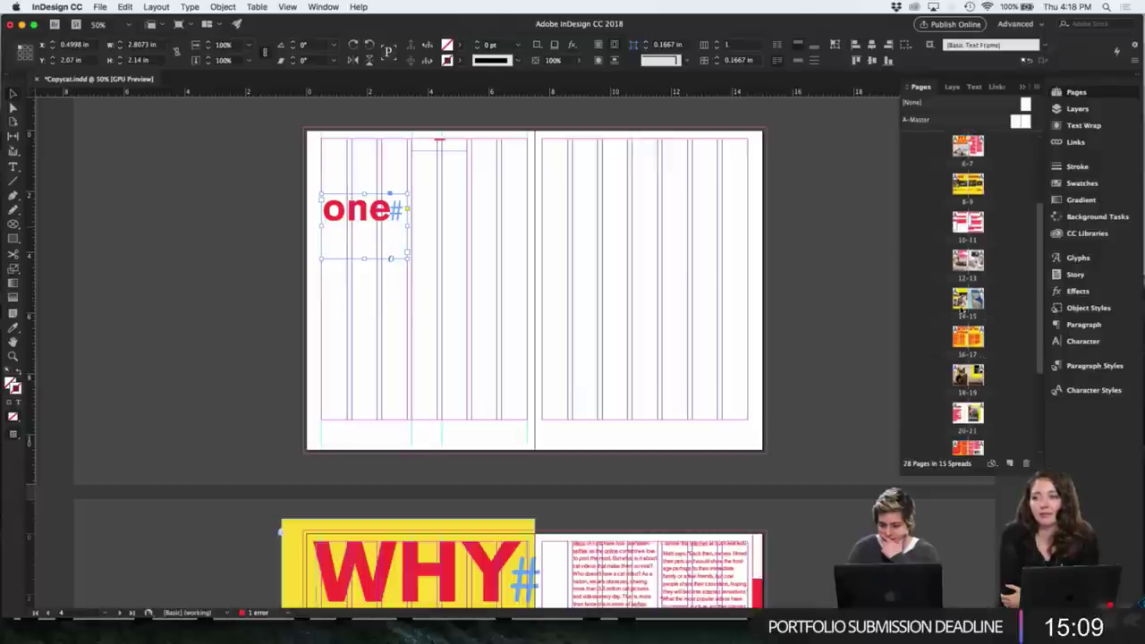
double_click(964, 306)
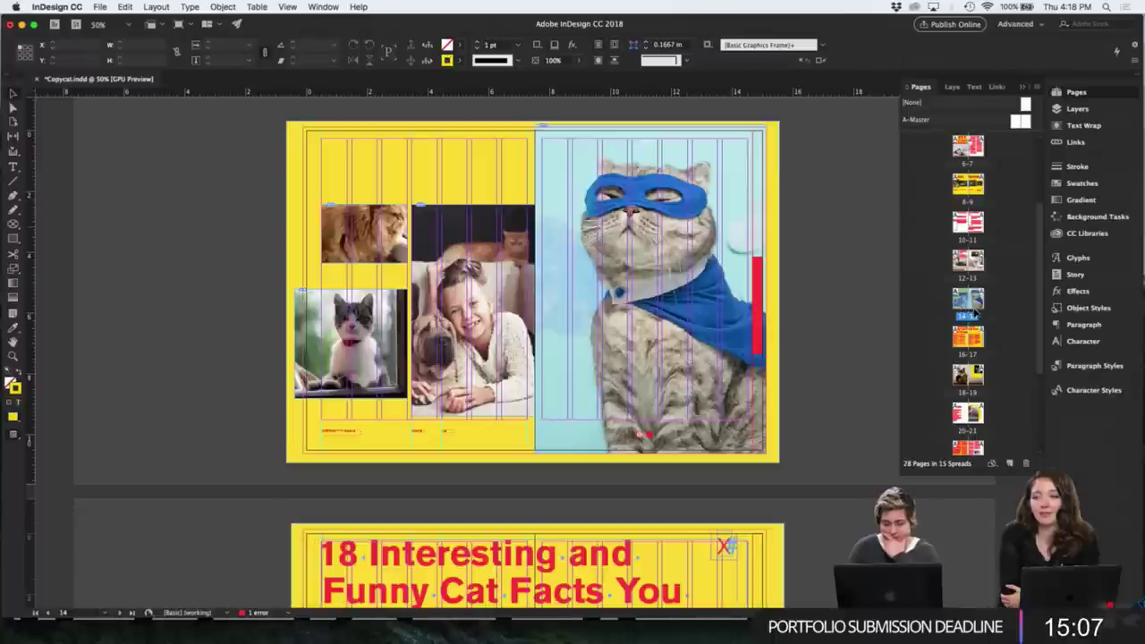
scroll(962, 322, "down", 4)
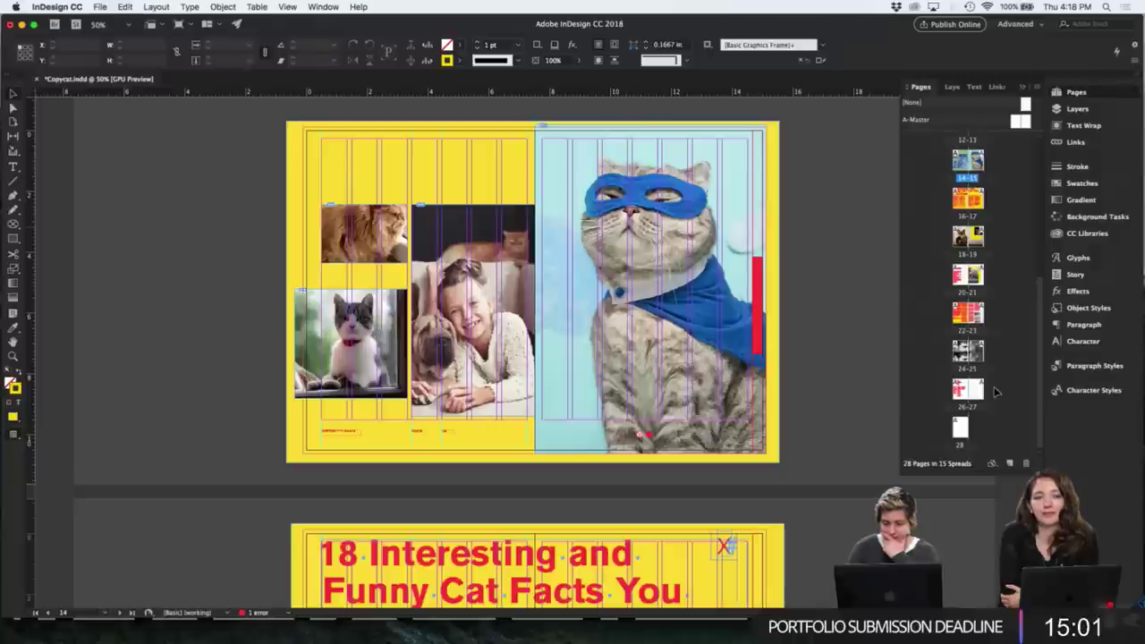
scroll(754, 362, "down", 15)
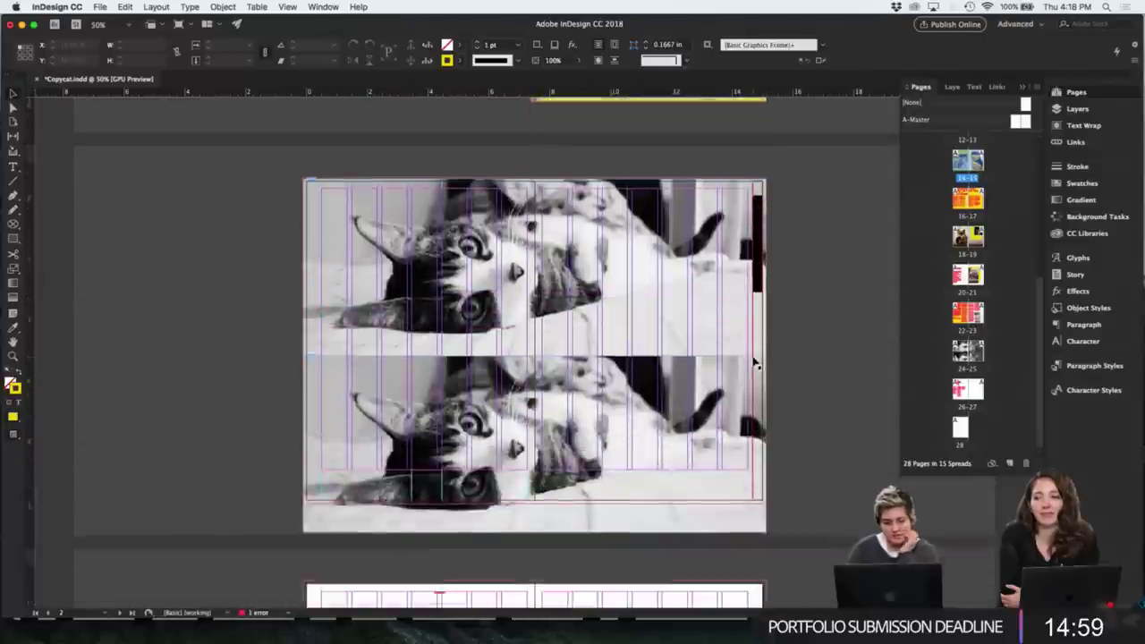
scroll(755, 362, "down", 2)
left_click(400, 340)
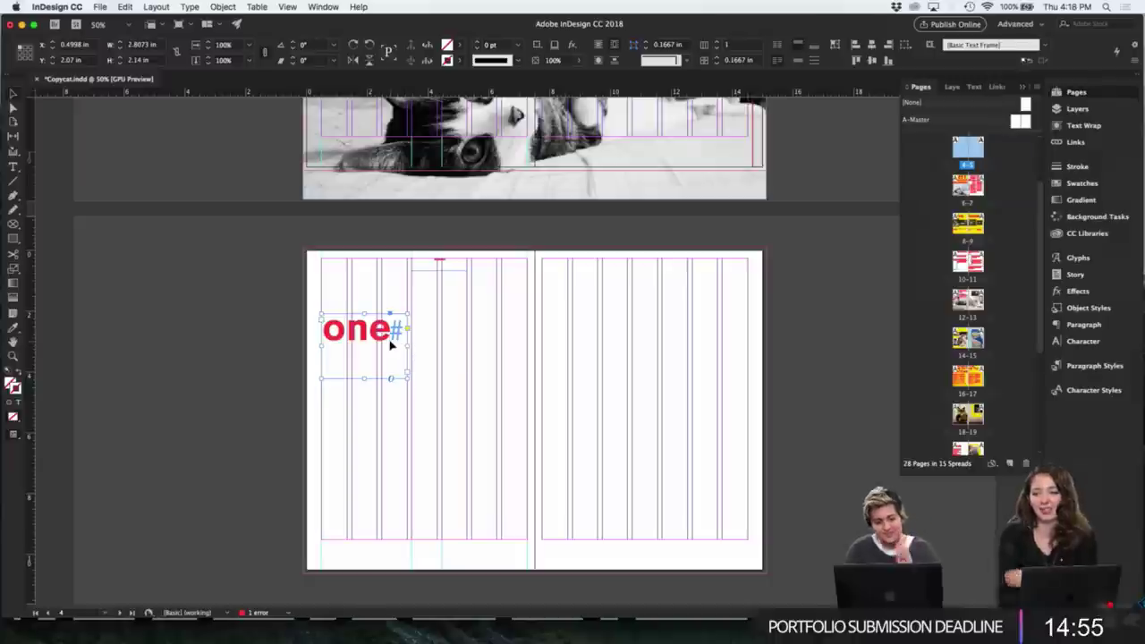
- Narrow the 'one' frame, zoom to 100%, and reduce the heading to 70 pt
left_click_drag(406, 346, 377, 343)
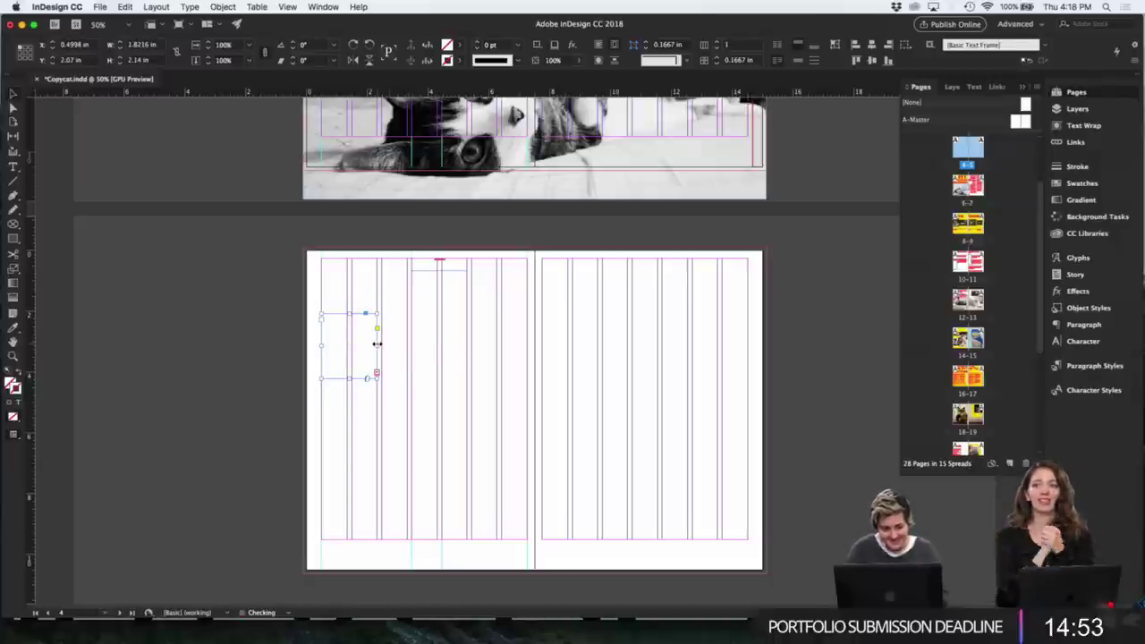
key("super+equal")
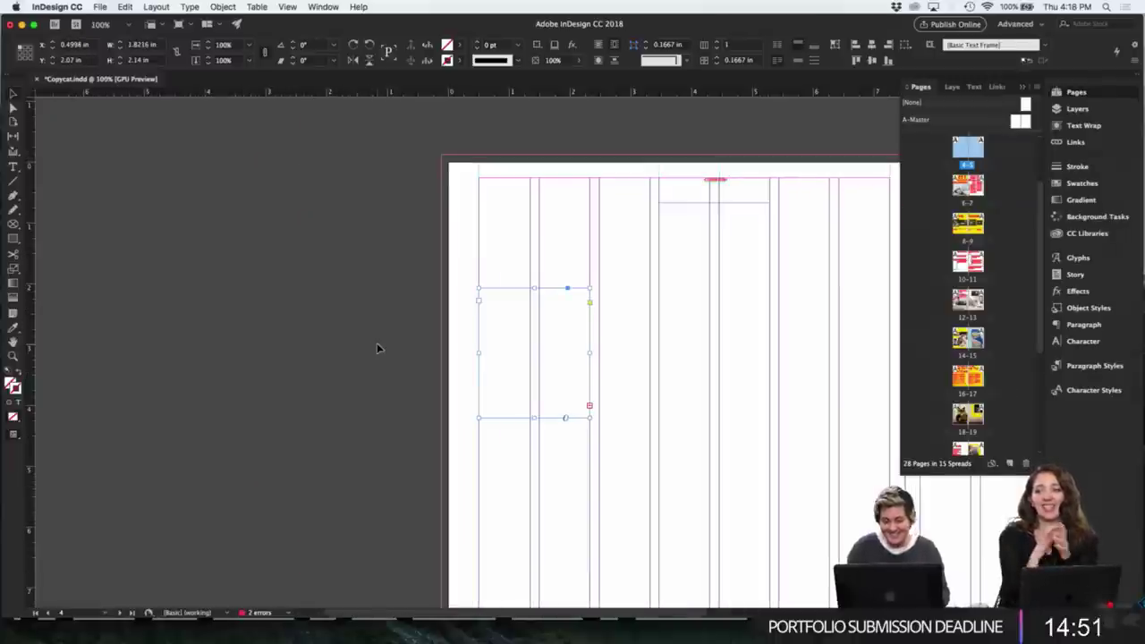
key("super+t")
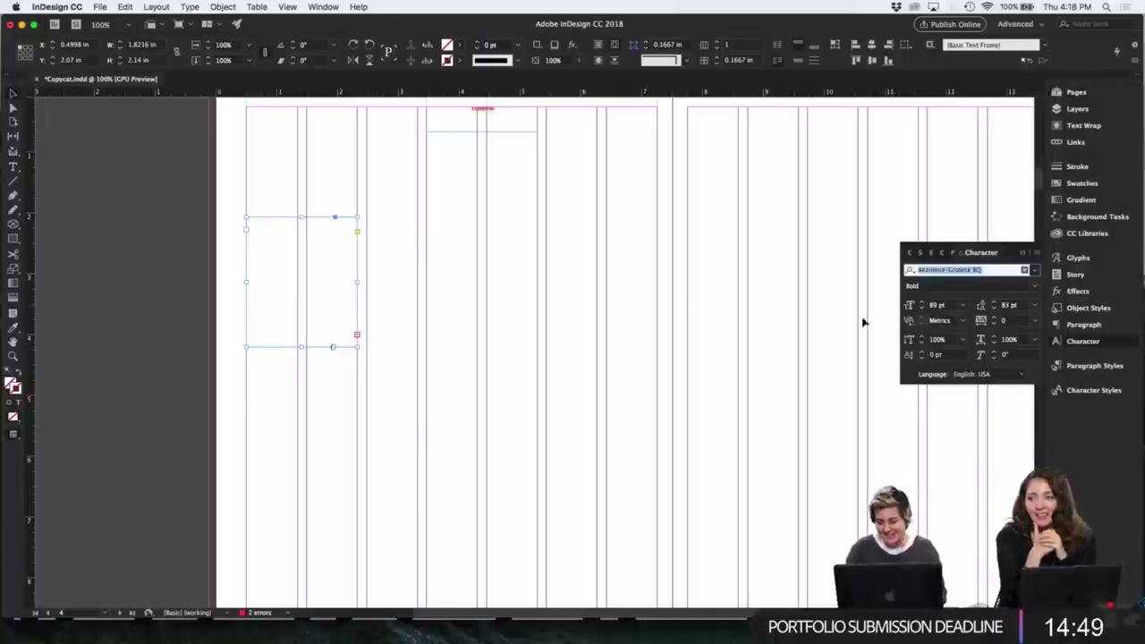
left_click(922, 309)
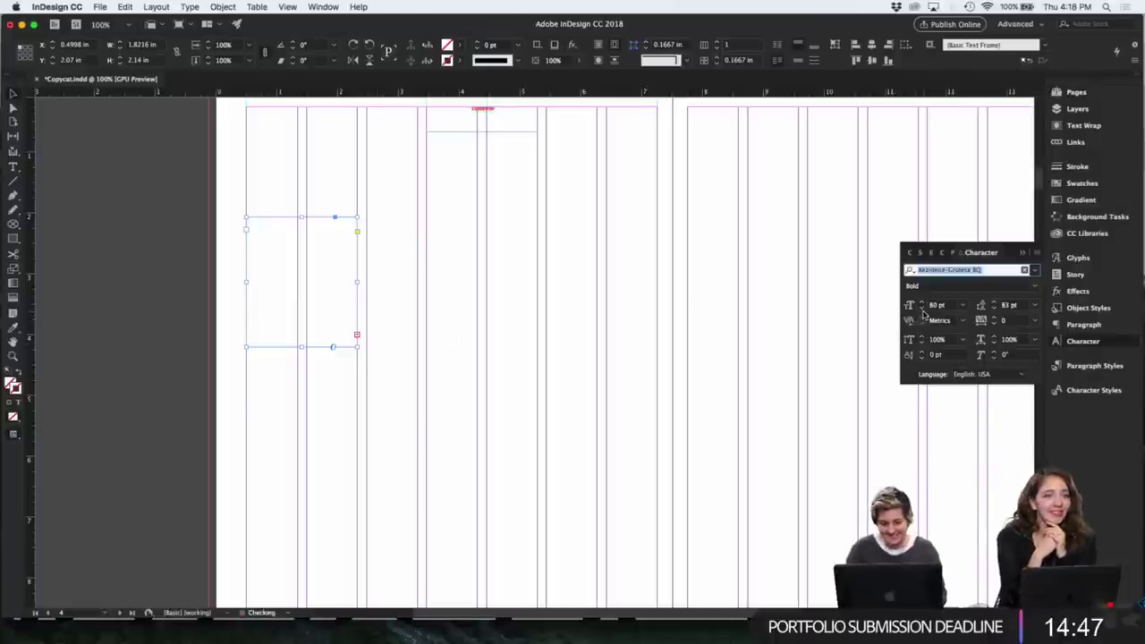
left_click(923, 309)
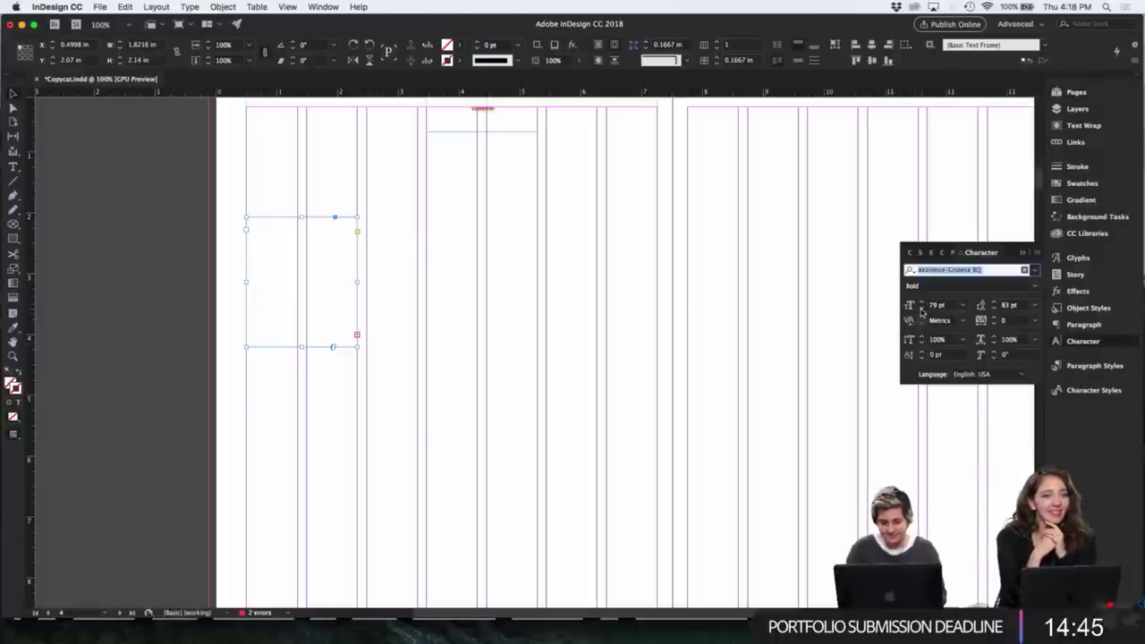
left_click(923, 310)
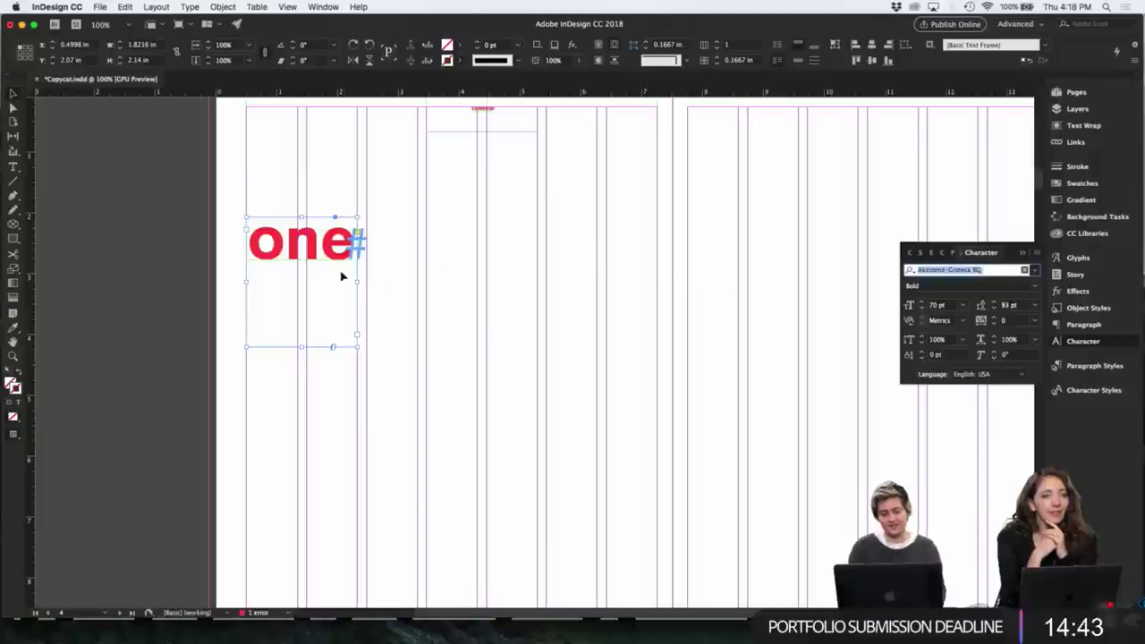
- Duplicate the heading frame twice to the right, retyping the copies as 'two' and 'three'
left_click_drag(320, 260, 440, 265)
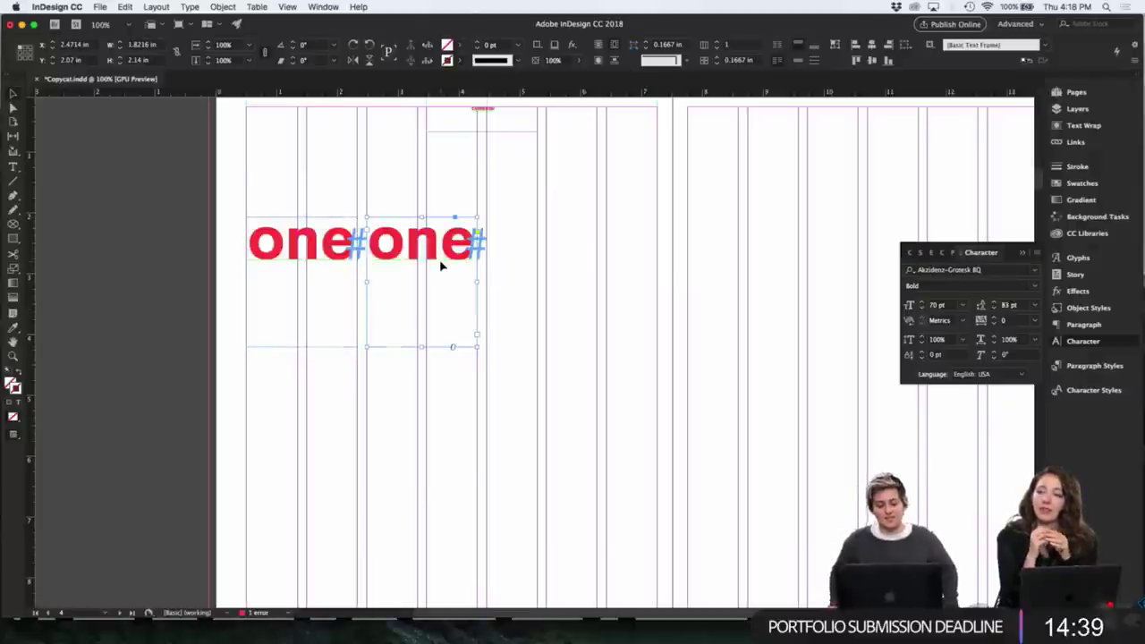
double_click(440, 265)
double_click(441, 265)
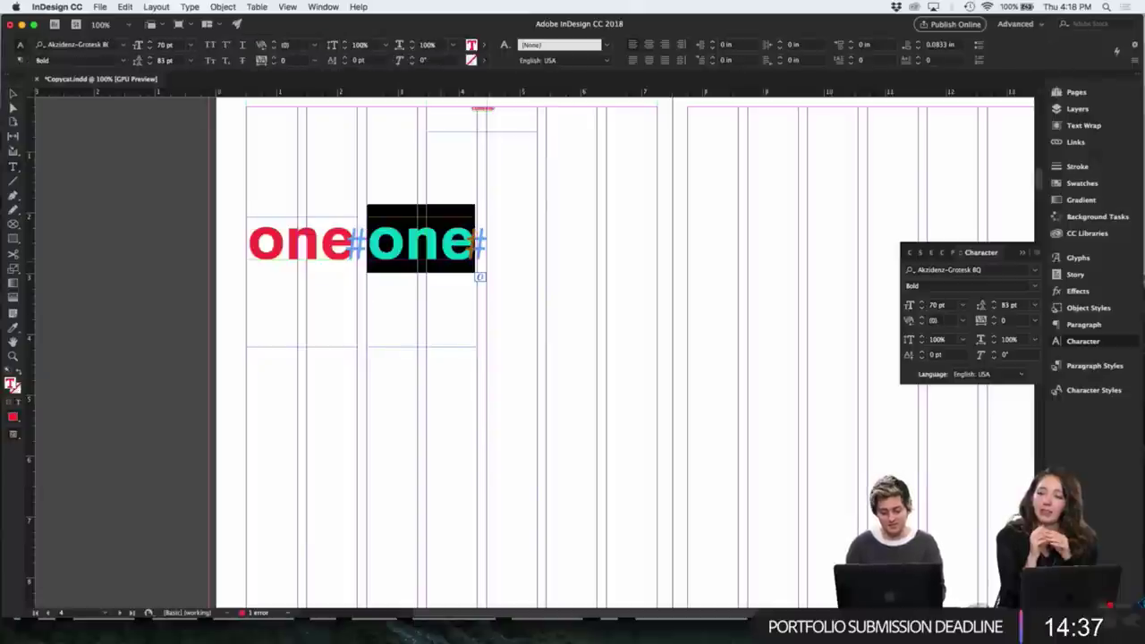
type("two")
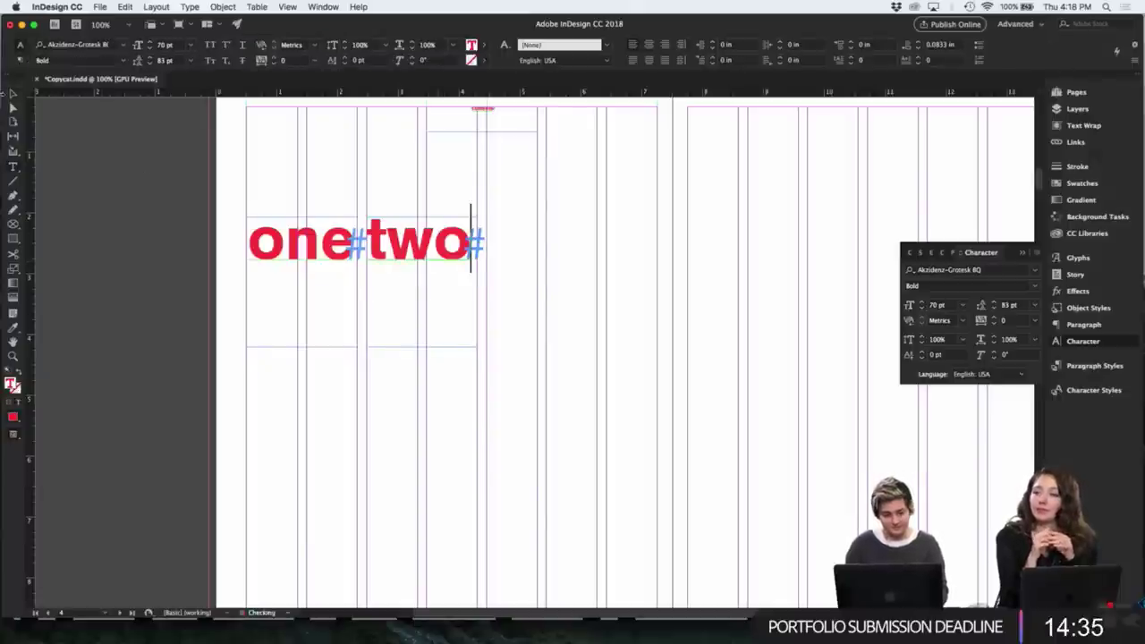
key("Escape")
left_click_drag(391, 248, 512, 248)
double_click(504, 234)
double_click(503, 234)
type("t")
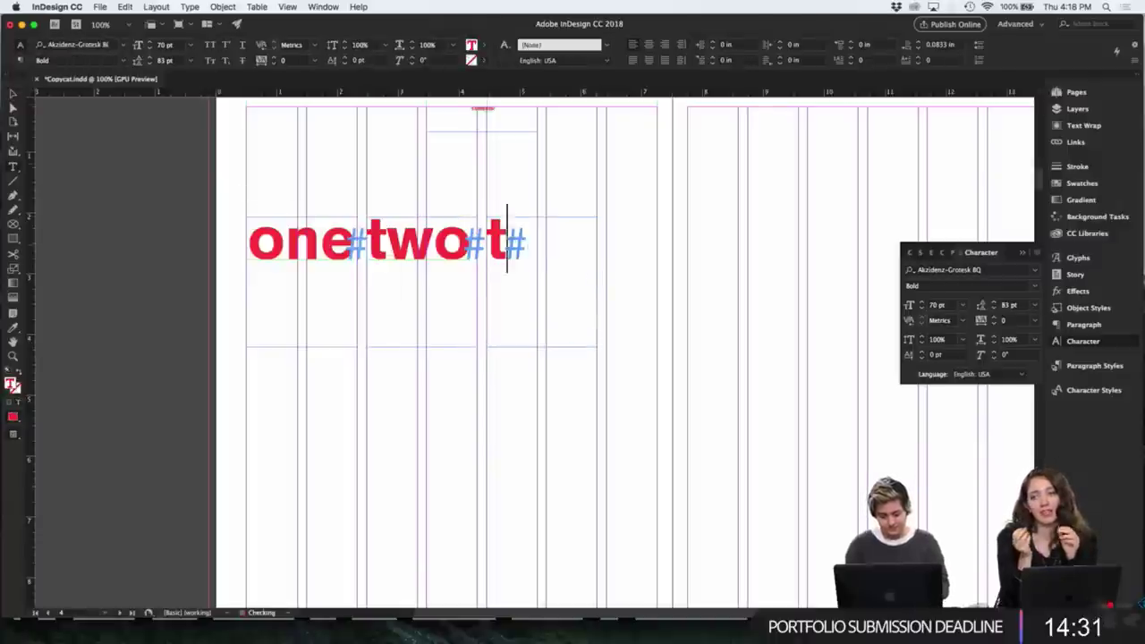
type("hree")
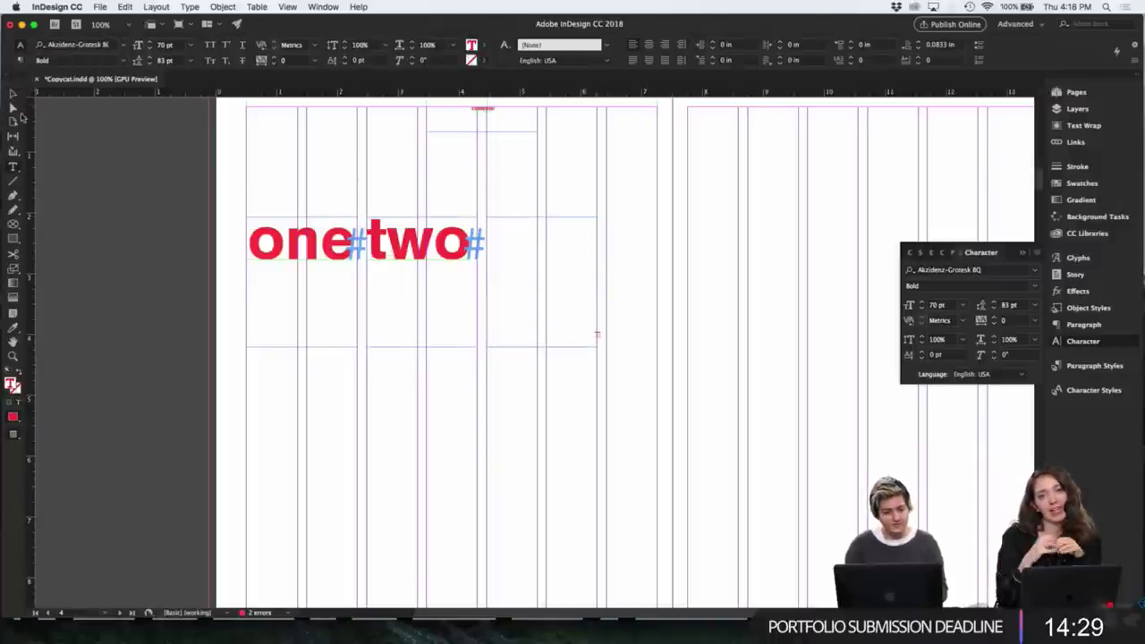
- Select all three headings and lower their font size until 'three' fits, then preview
left_click(12, 94)
left_click_drag(179, 246, 546, 347)
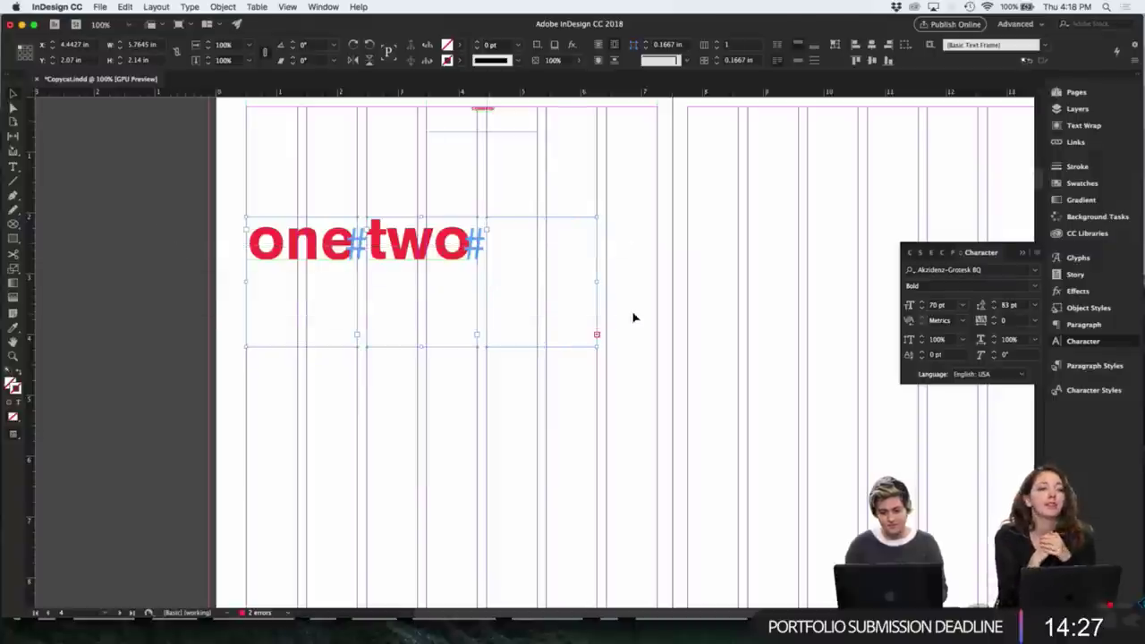
left_click(922, 309)
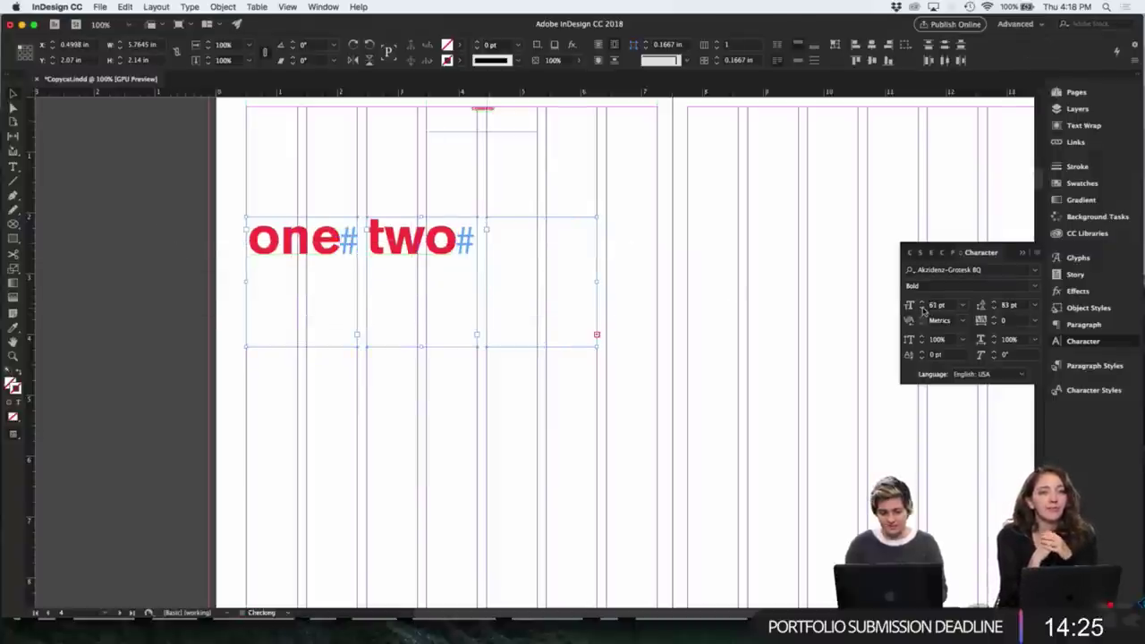
left_click(922, 308)
left_click(923, 309)
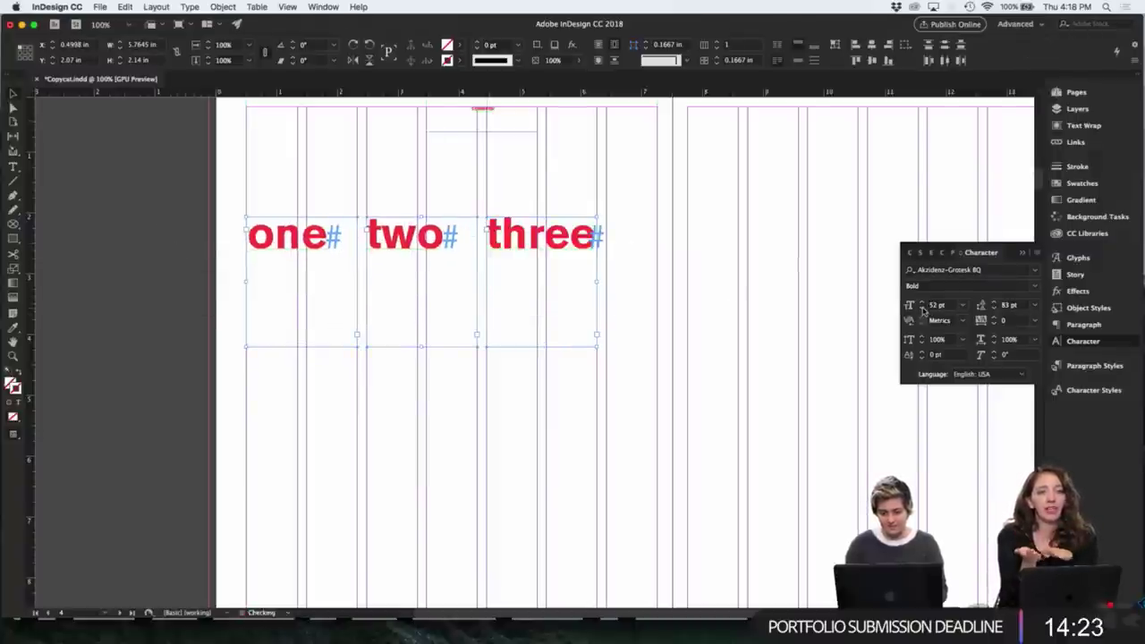
left_click(923, 308)
left_click(711, 288)
key("w")
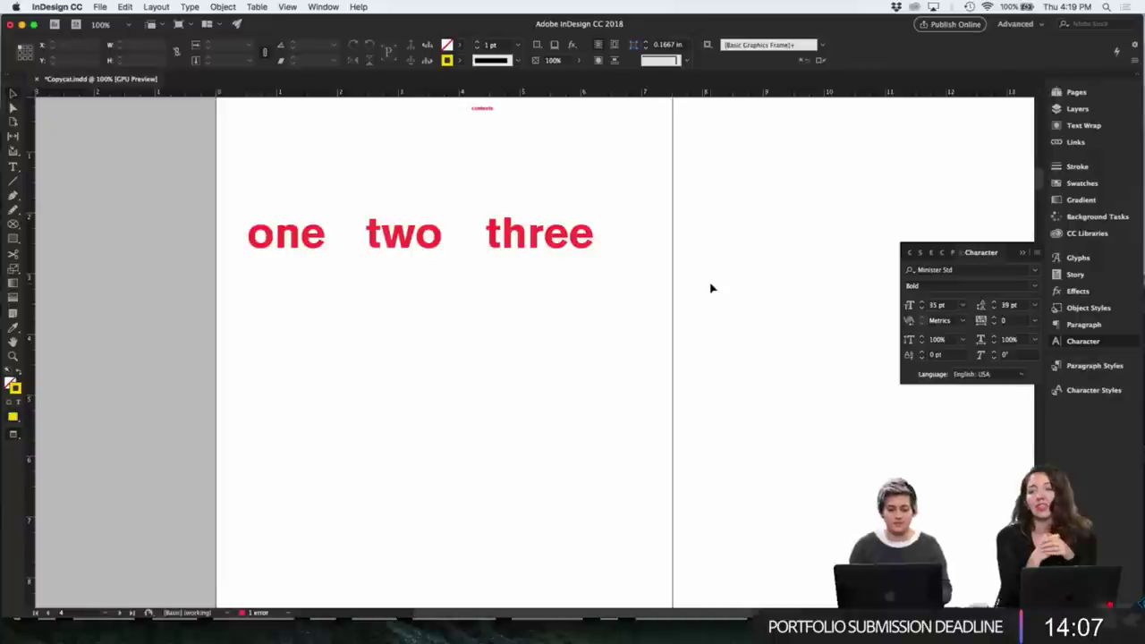
- Select the three heading frames, shorten them, and place copies on the right page
scroll(627, 239, "right", 3)
scroll(627, 239, "up", 1)
key("w")
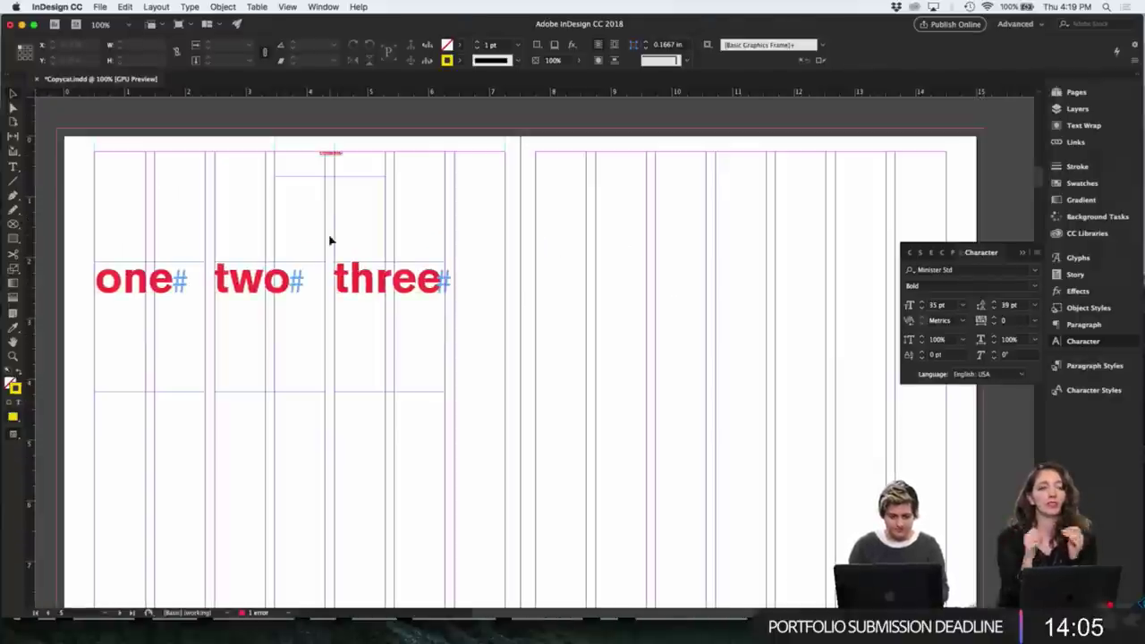
left_click_drag(140, 248, 388, 331)
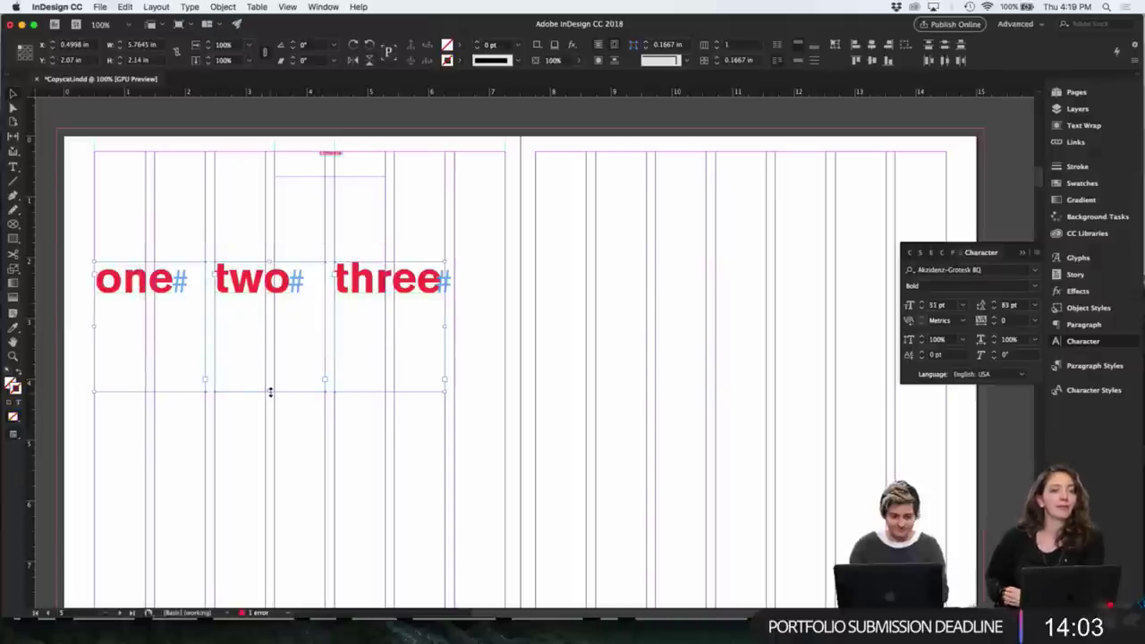
left_click_drag(271, 388, 686, 307)
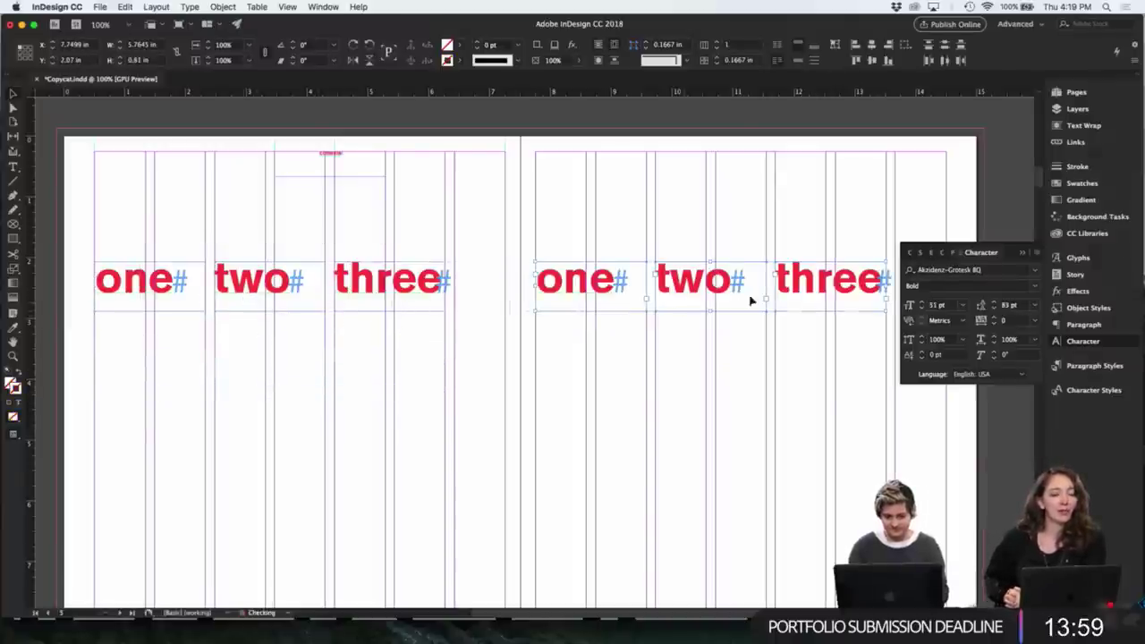
- Retype the right-page headings as four, five and six, then preview the spread
double_click(599, 281)
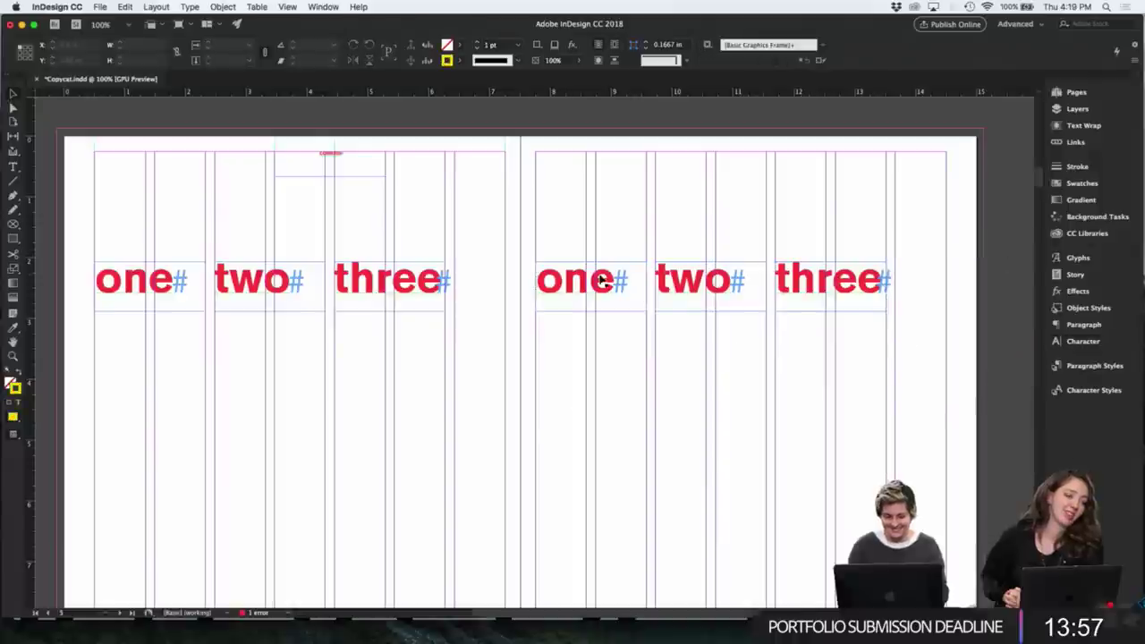
double_click(600, 282)
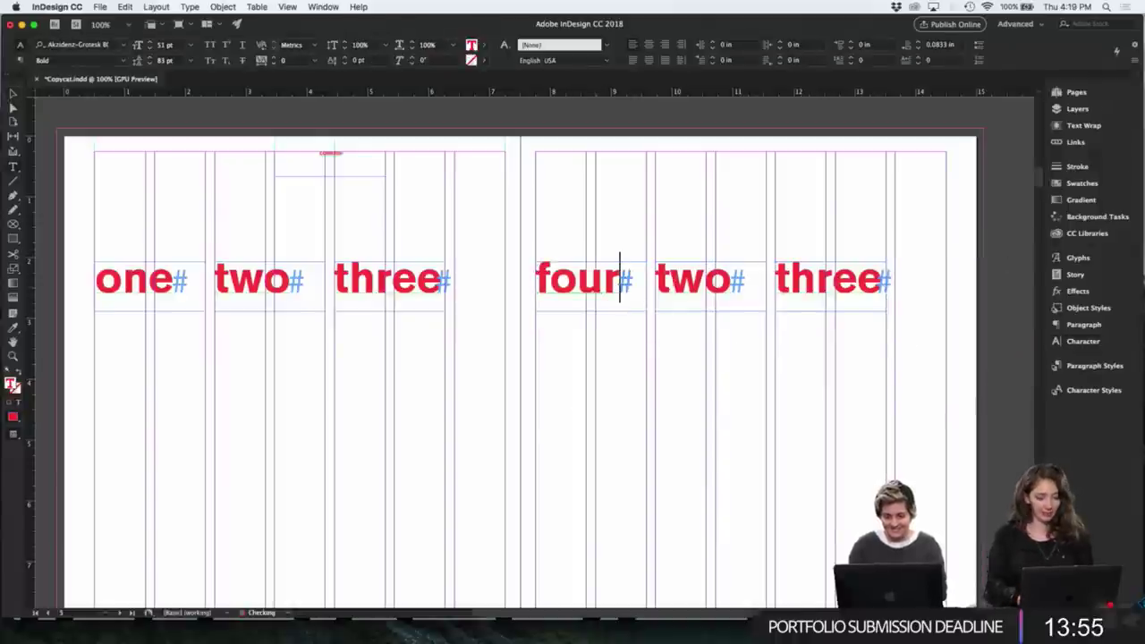
double_click(677, 277)
type("five")
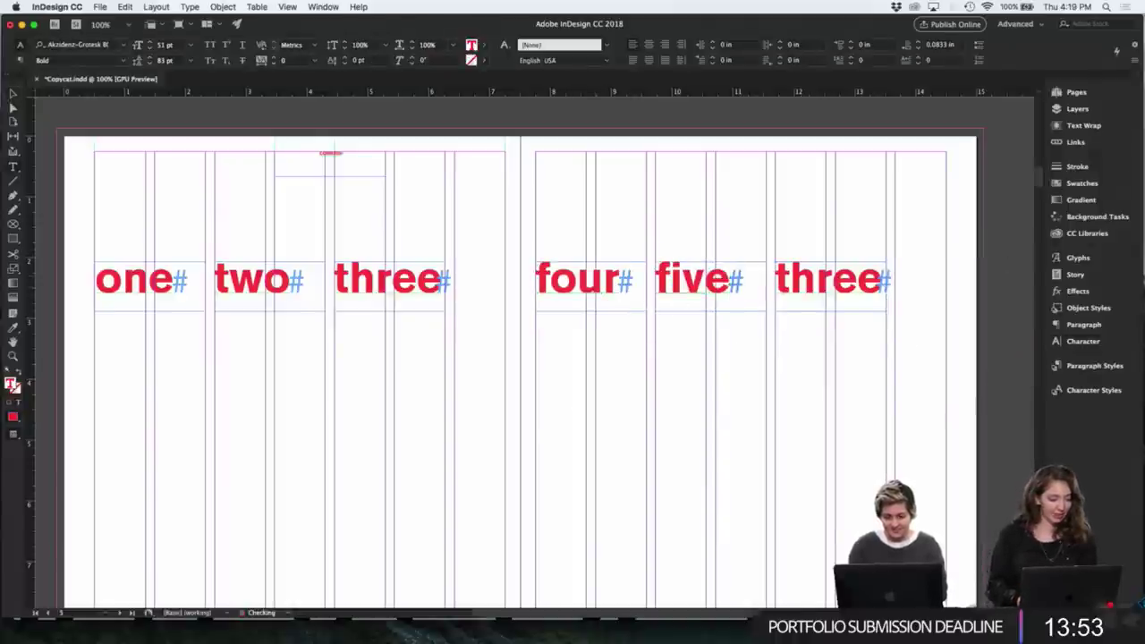
double_click(823, 277)
type("size")
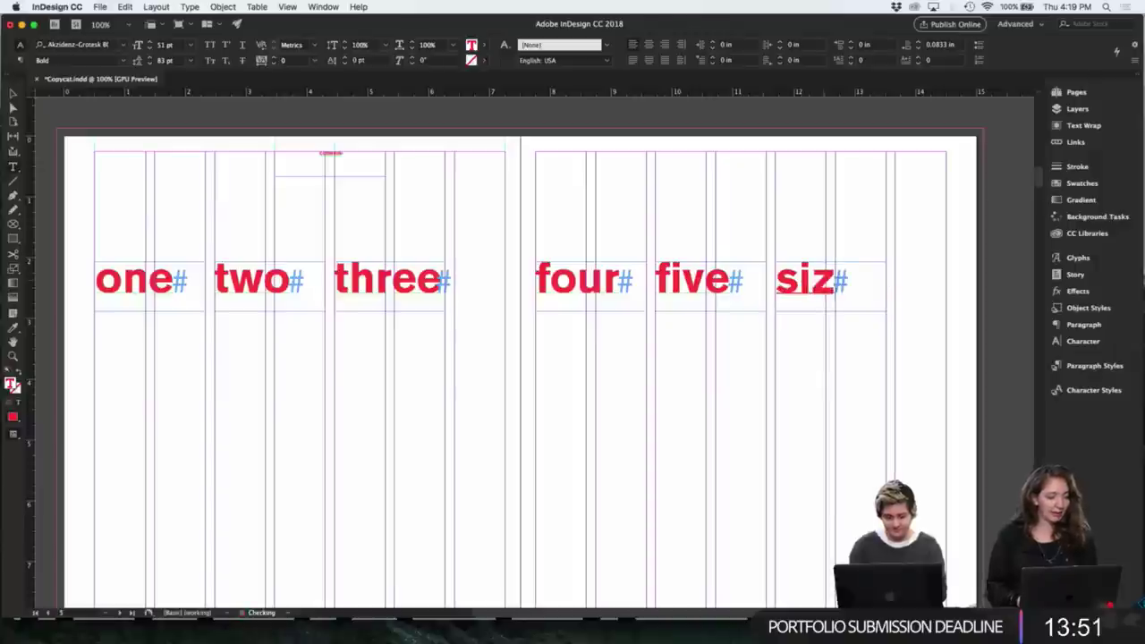
key("BackSpace")
key("BackSpace")
type("x")
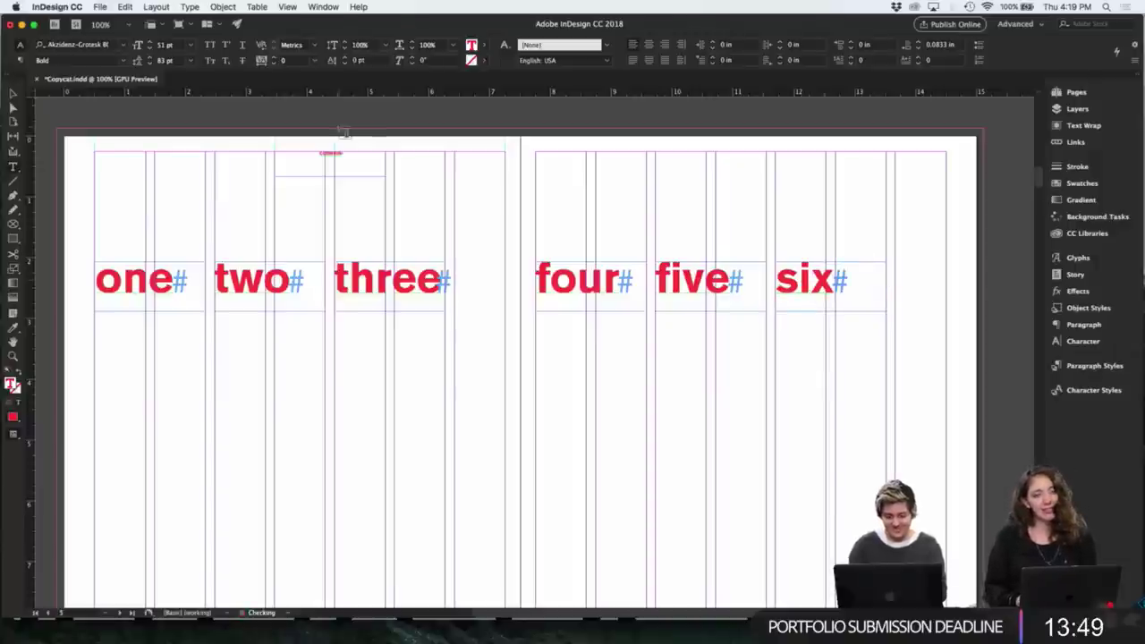
key("Escape")
left_click(228, 374)
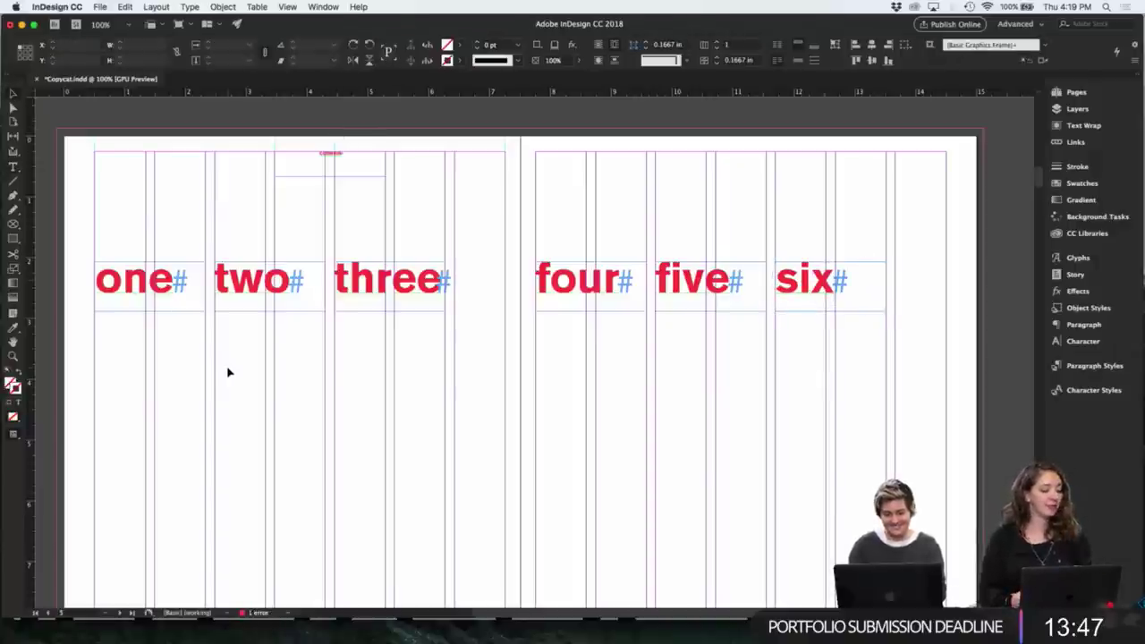
key("w")
scroll(400, 413, "left", 2)
scroll(400, 413, "down", 1)
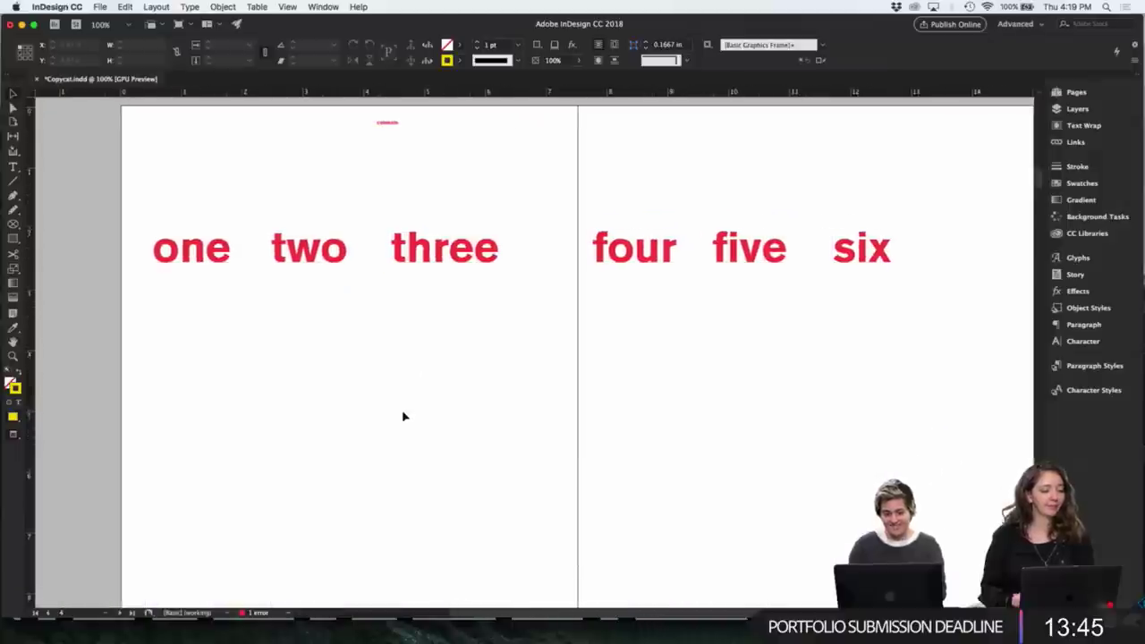
- Duplicate the 'one' frame just below it and set it to 21 pt with 25 pt leading
key("w")
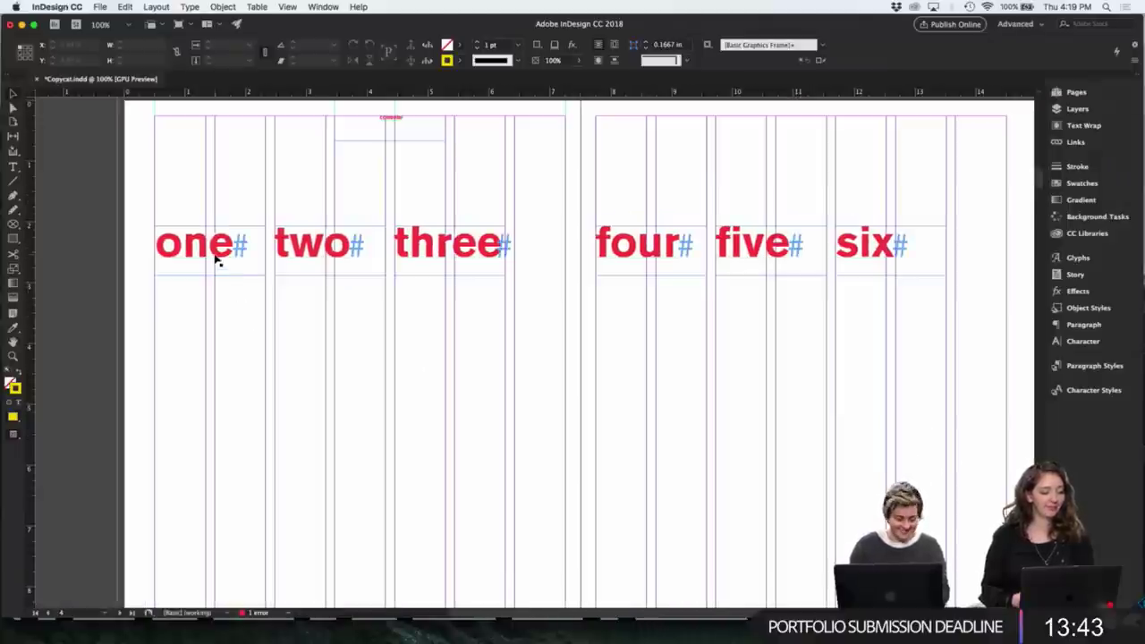
left_click_drag(217, 259, 221, 329)
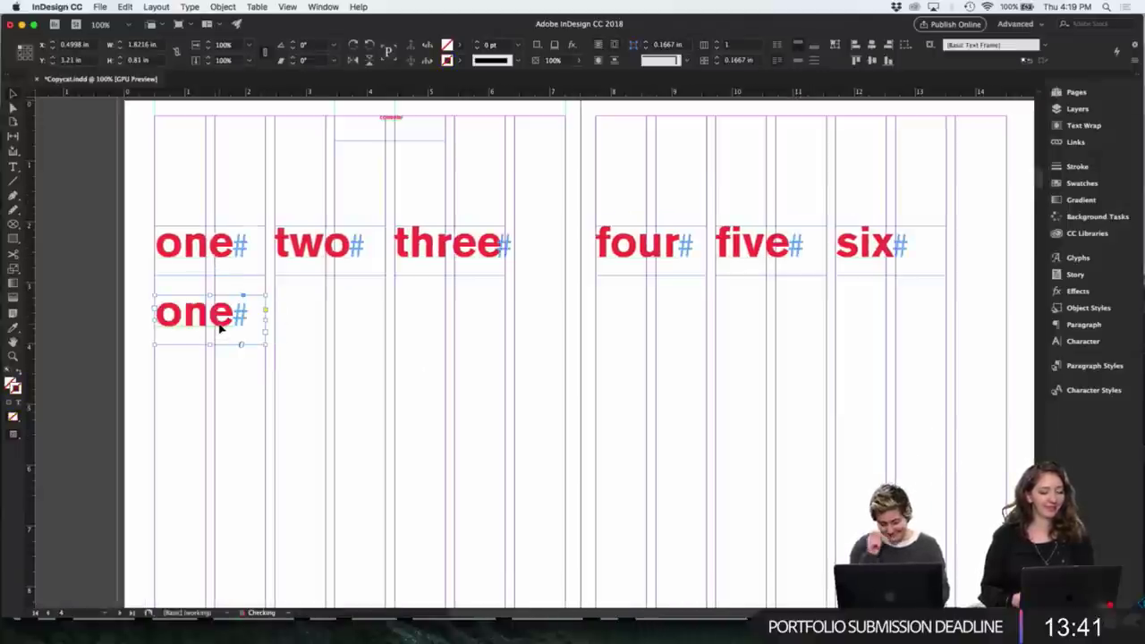
key("super+t")
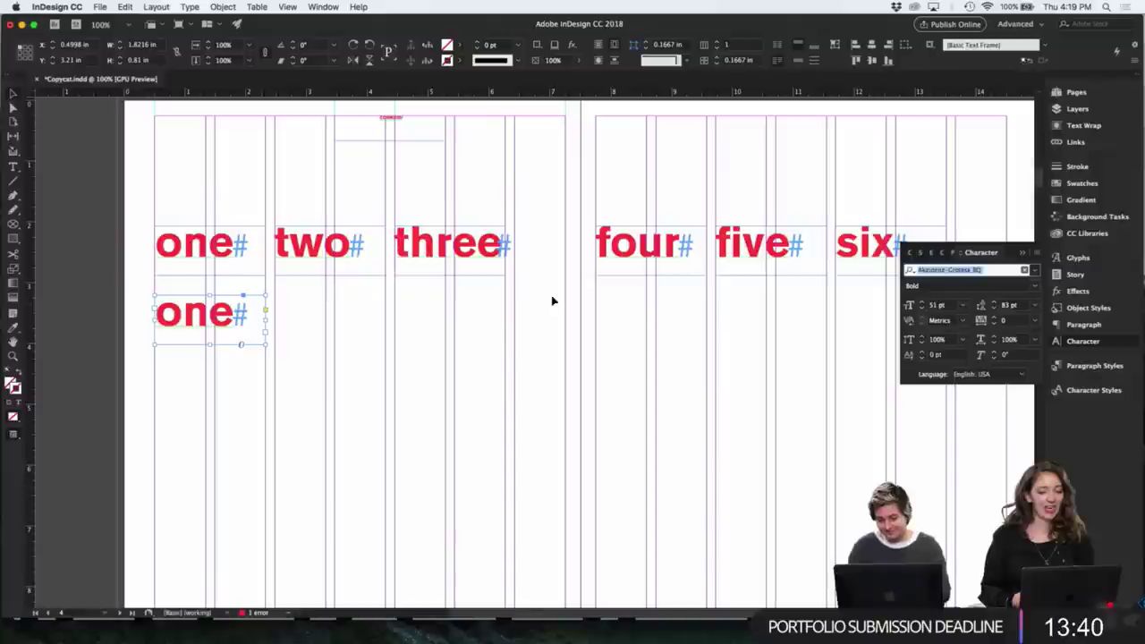
left_click(934, 306)
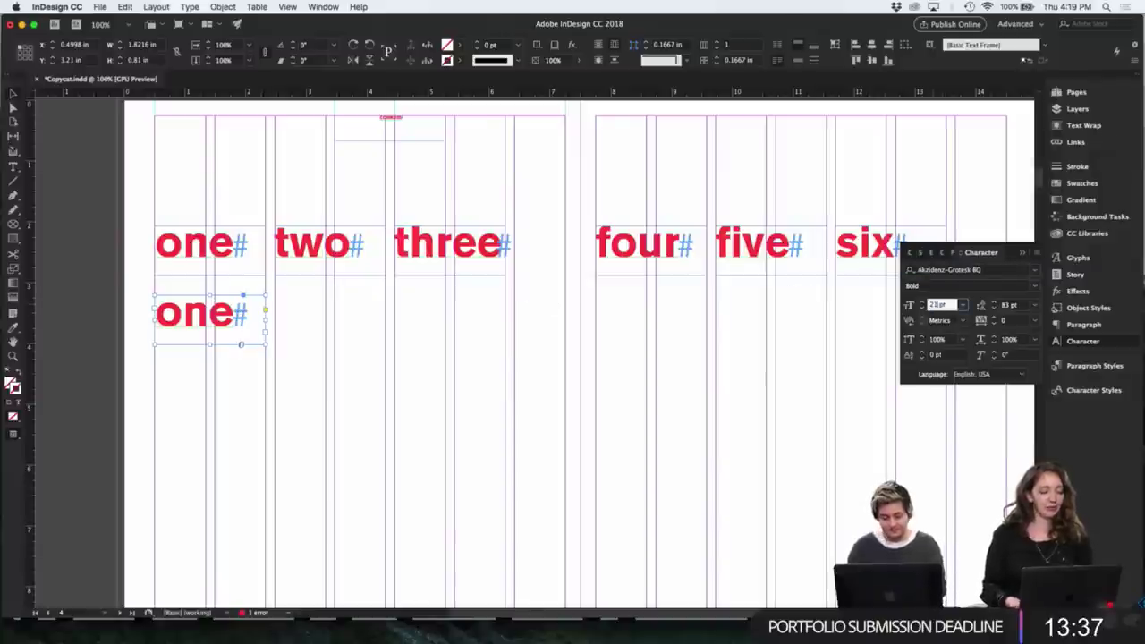
type("21")
left_click(1005, 306)
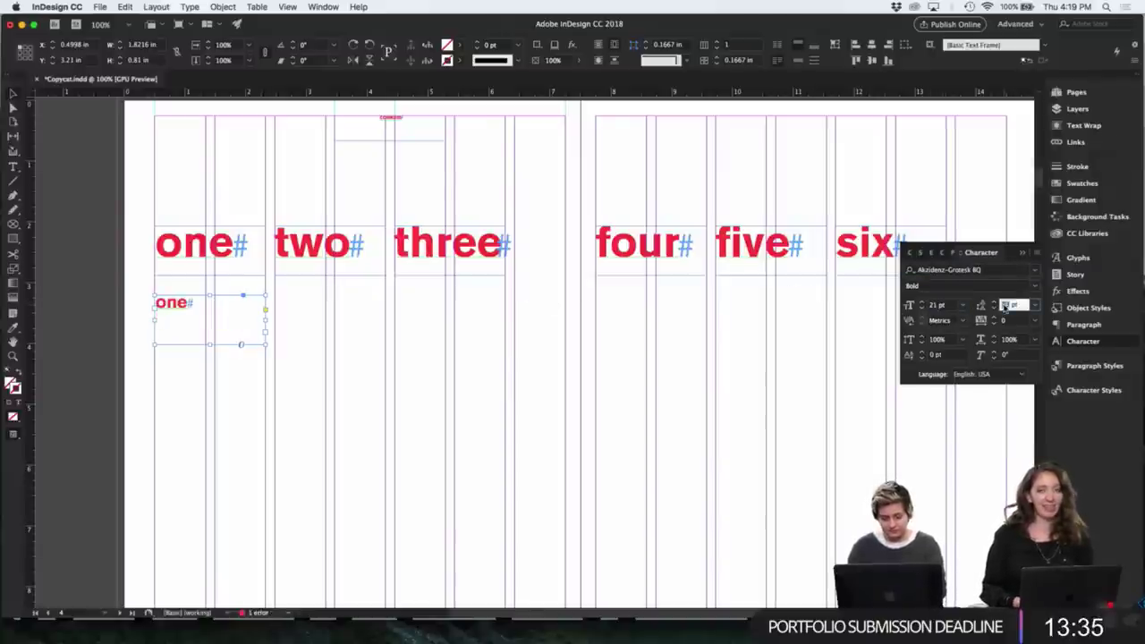
type("25")
key("Return")
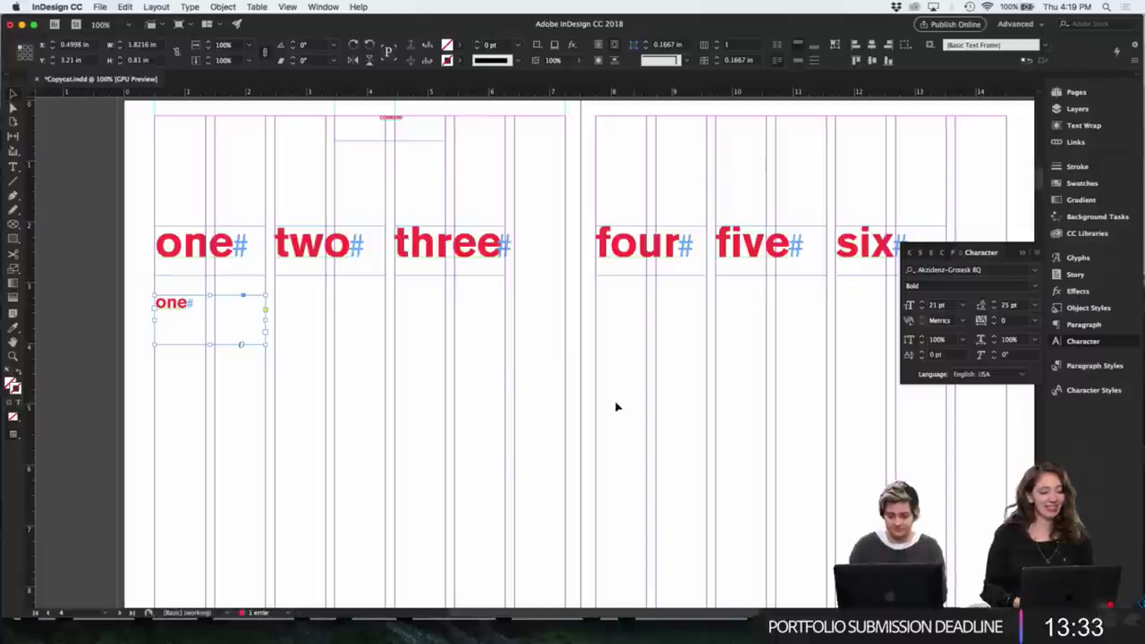
- Select the WHY headline and 'Cool Cats Rule the Internet' title text on the article page
scroll(617, 403, "down", 15)
key("Return")
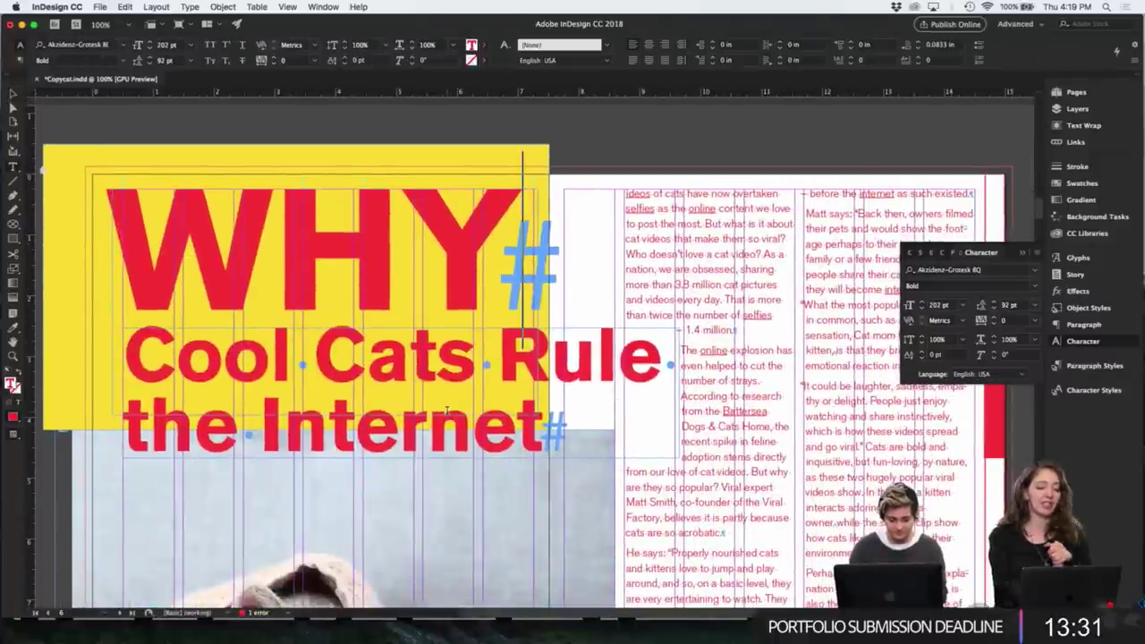
key("super+a")
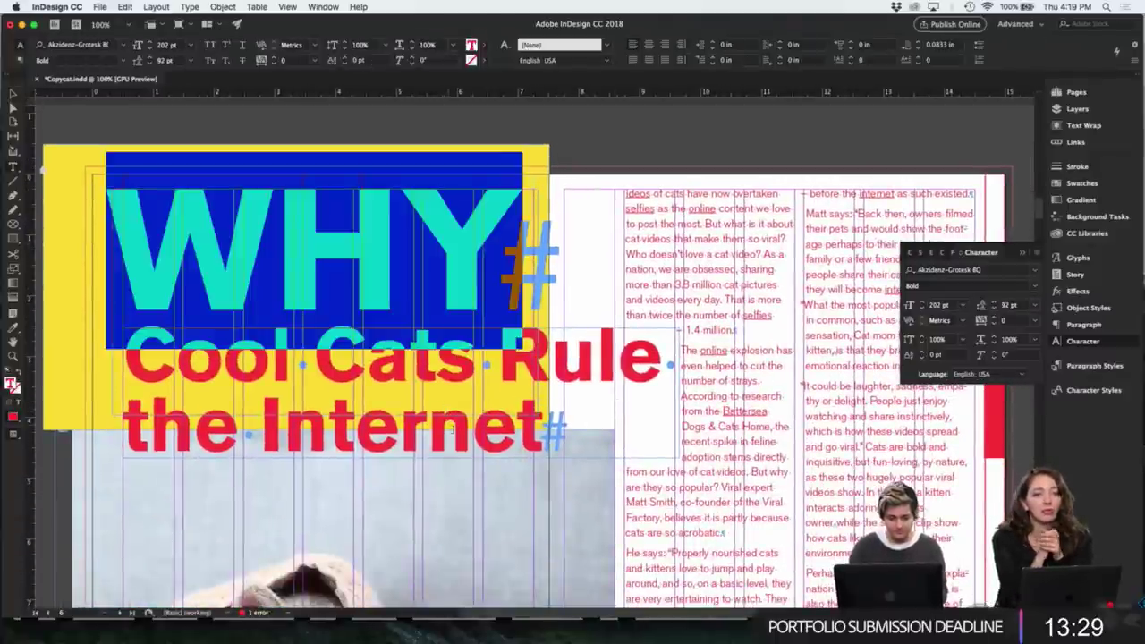
left_click(453, 430)
key("super+a")
scroll(453, 429, "down", 10)
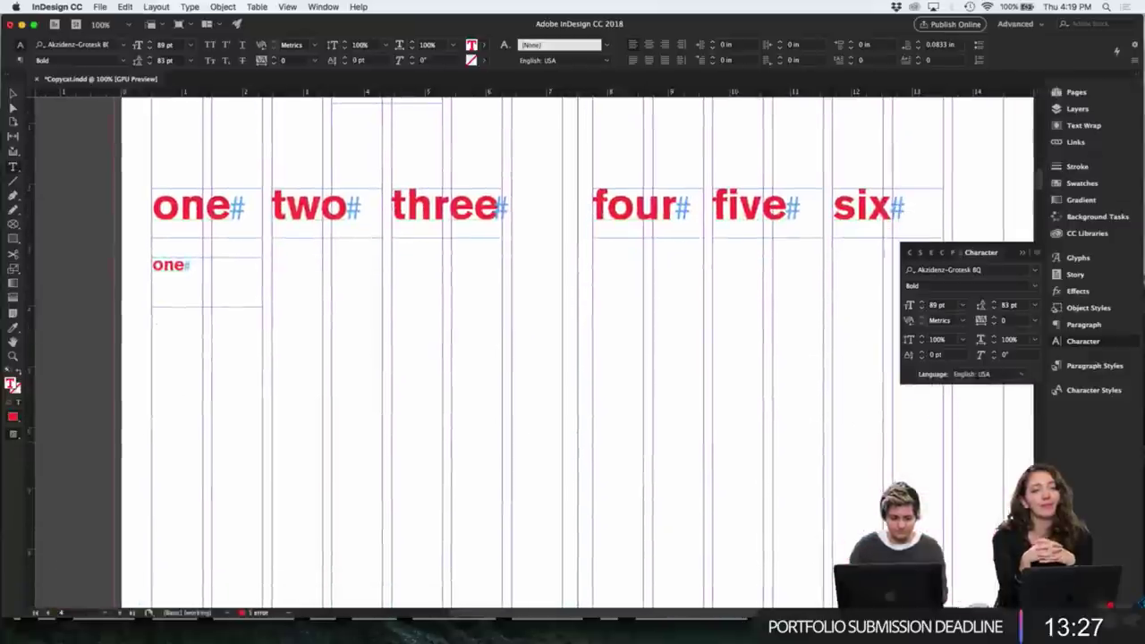
- Retype the small text under 'one' as 'why Cool Cats Rule'
double_click(187, 265)
type("why")
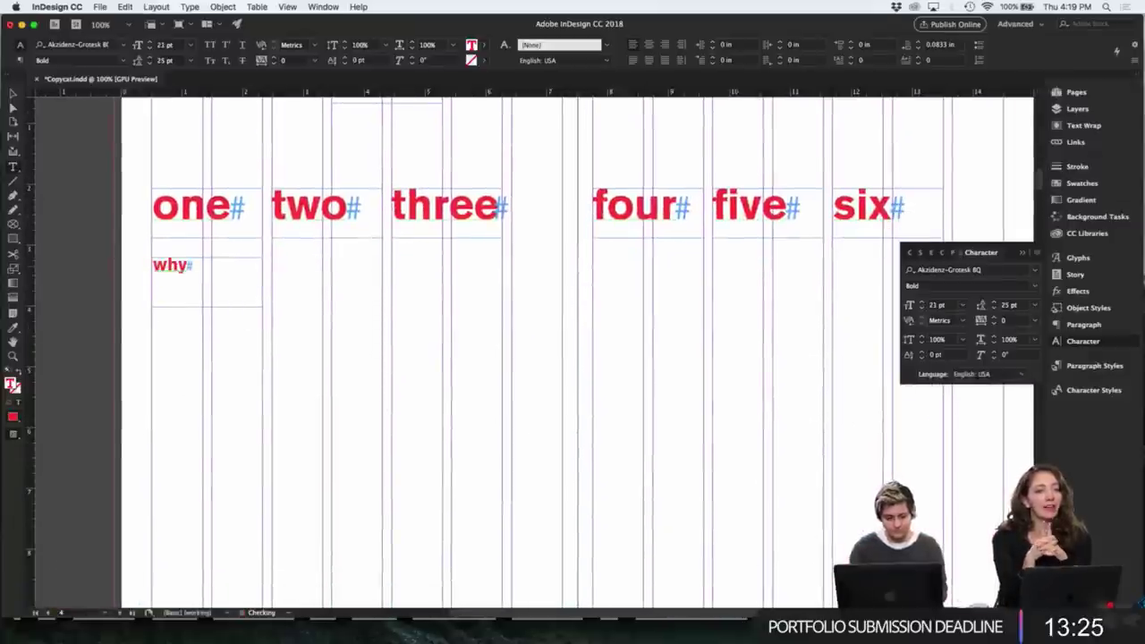
key("Escape")
key("Escape")
double_click(190, 266)
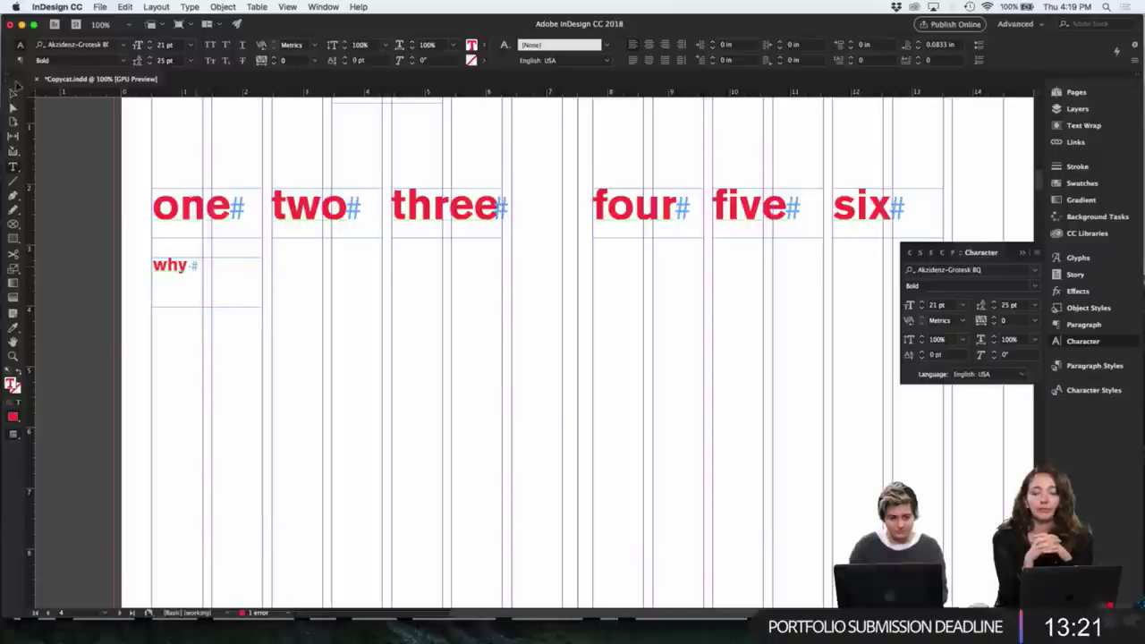
type("Cool Cats Rule")
key("Escape")
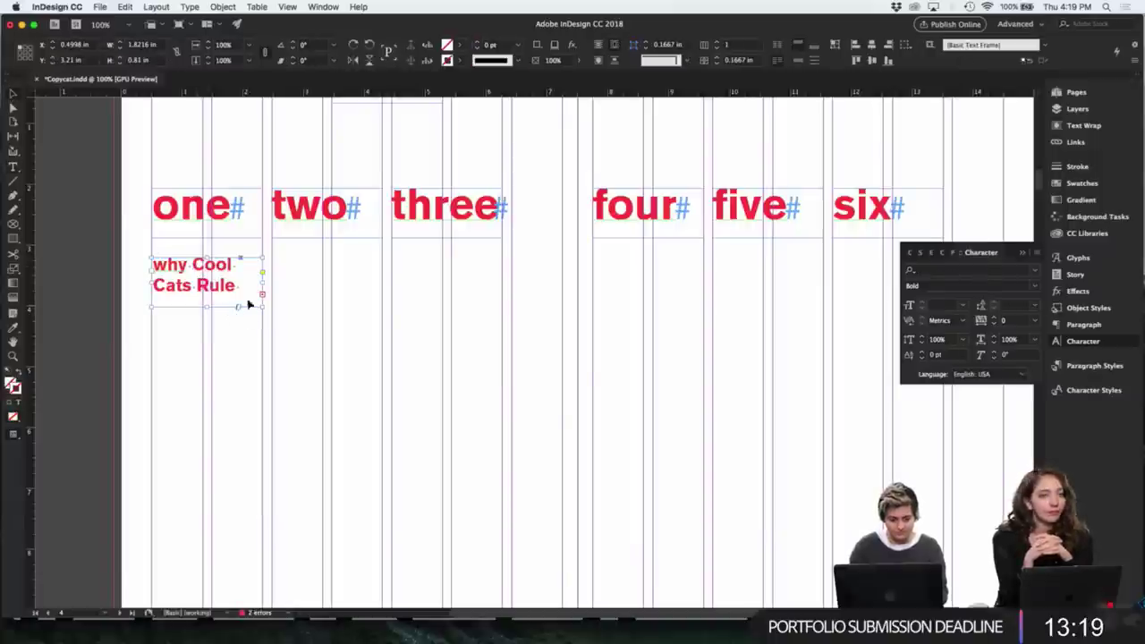
- Try centring the article title, then revert it to left alignment
left_click(1084, 325)
left_click(924, 271)
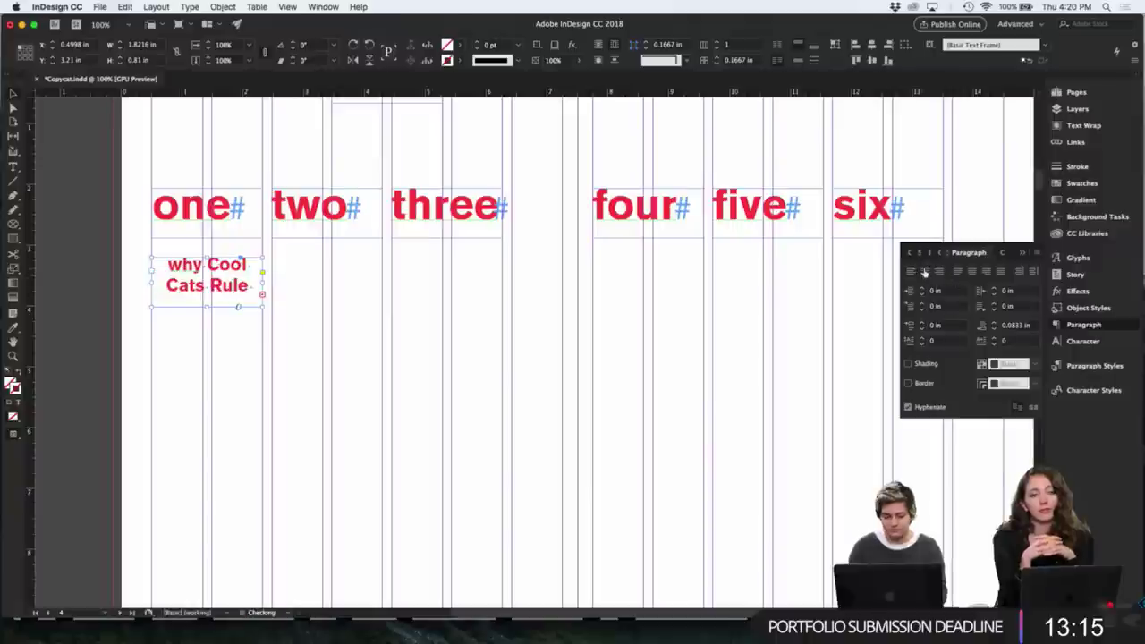
key("w")
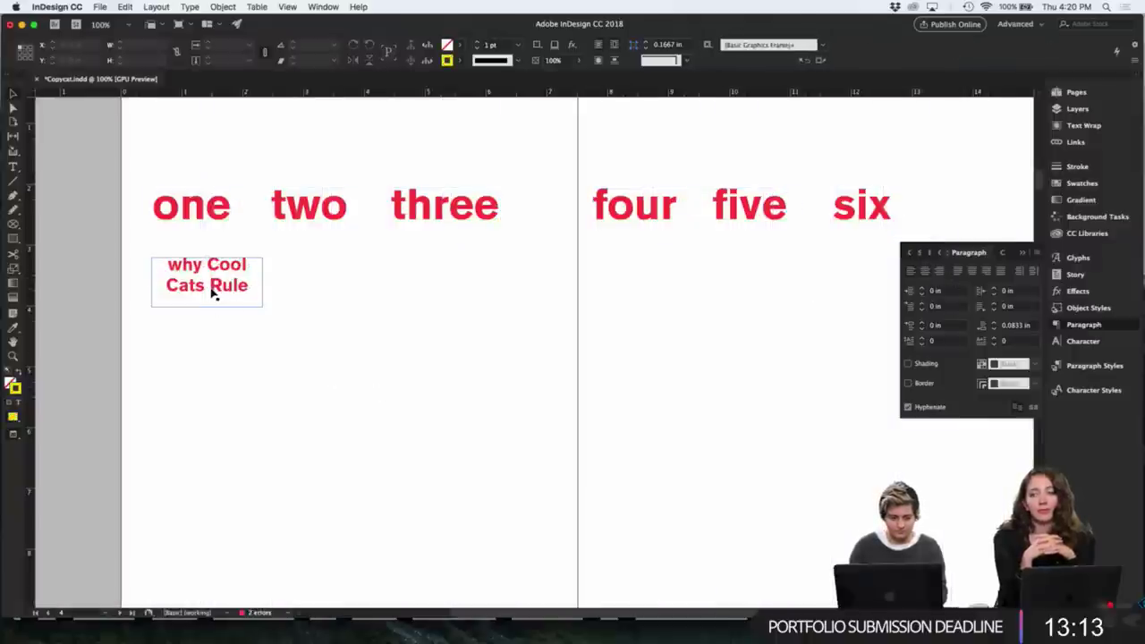
key("w")
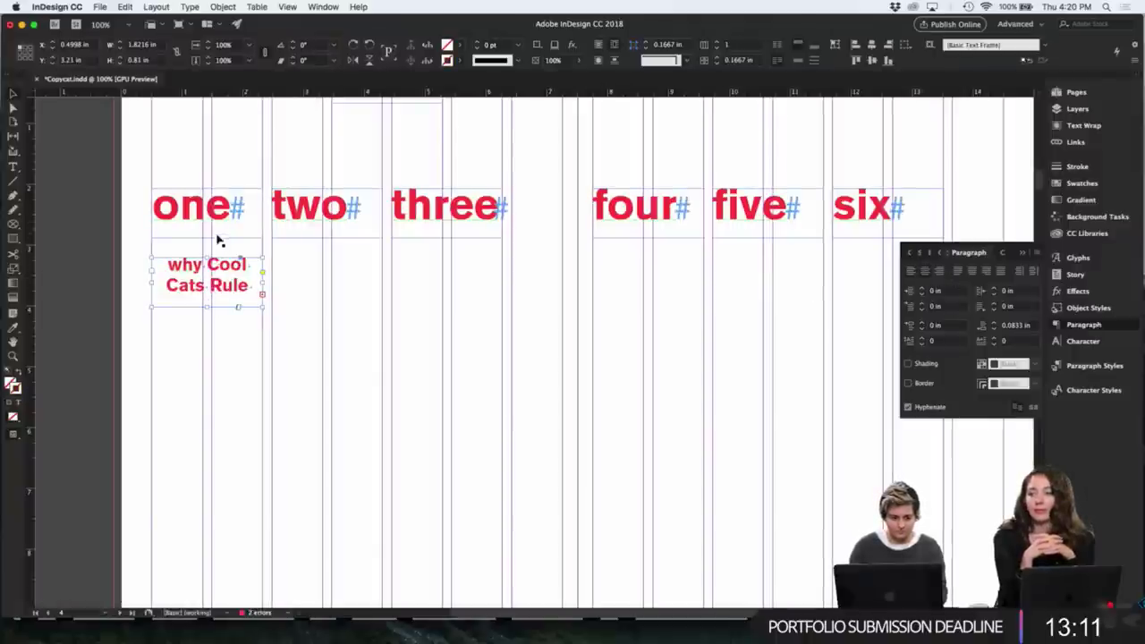
key("super+z")
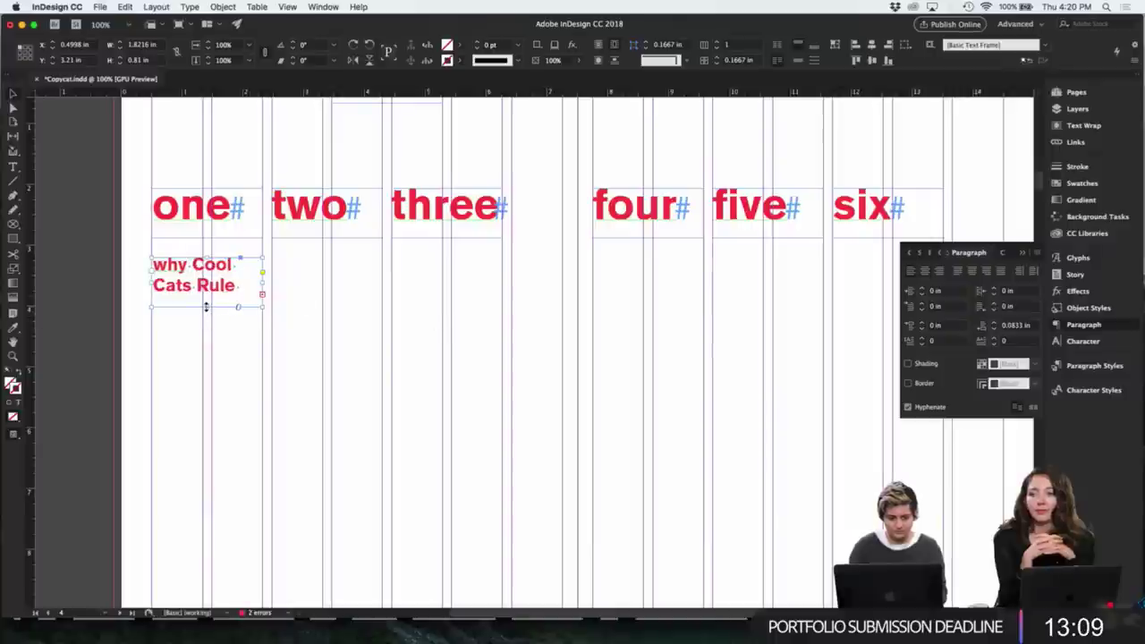
- Lengthen the title frame to reveal the whole title and copy it under 'two'
left_click_drag(206, 307, 206, 381)
left_click(324, 369)
key("w")
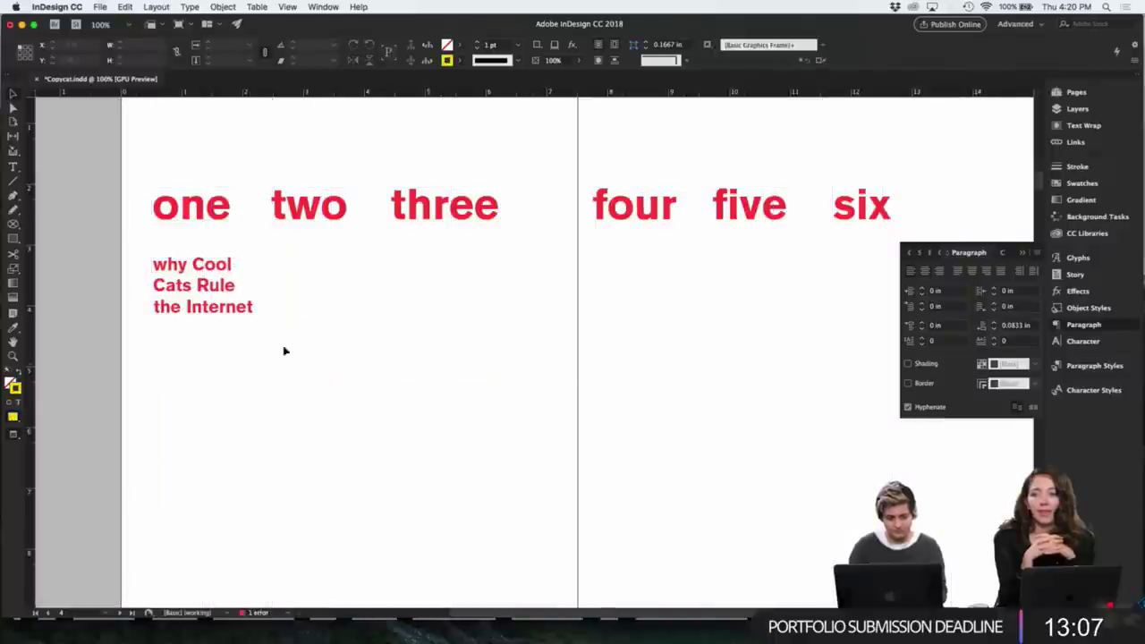
key("w")
left_click_drag(213, 302, 340, 317)
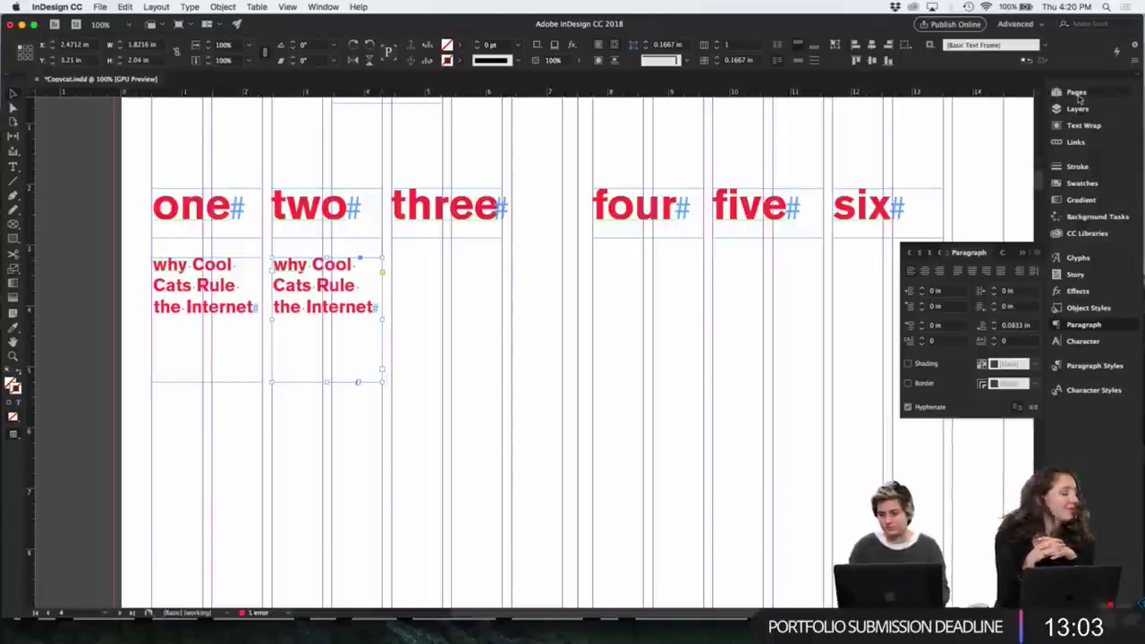
- Check the 8-9 PAINTINGS spread for its title, then return to the contents spread
left_click(1076, 93)
scroll(1002, 273, "down", 1)
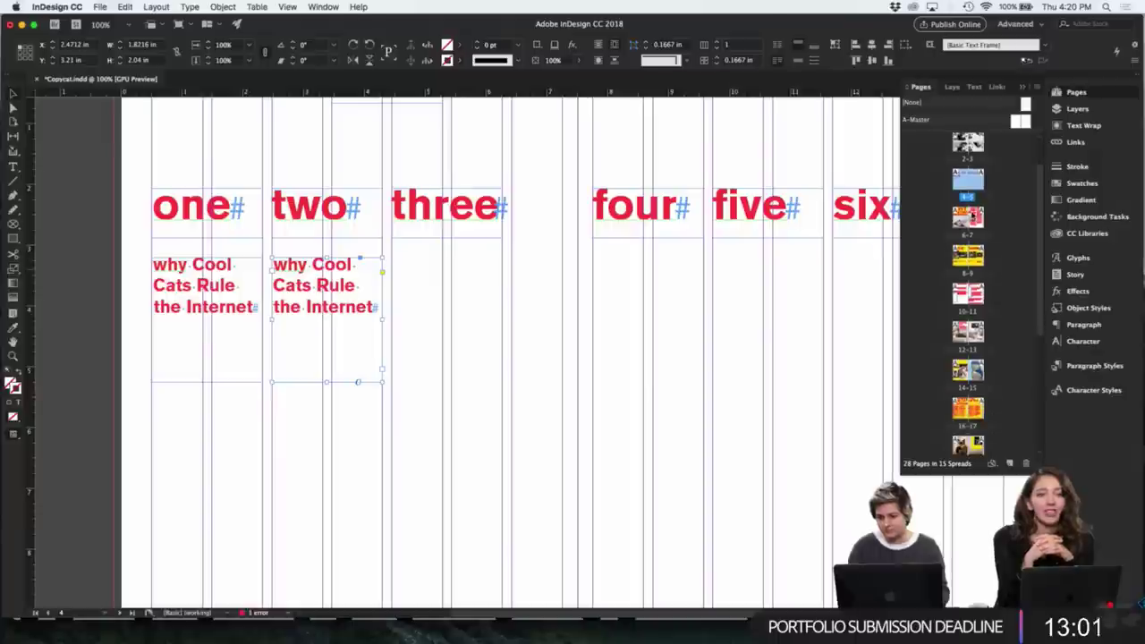
double_click(975, 256)
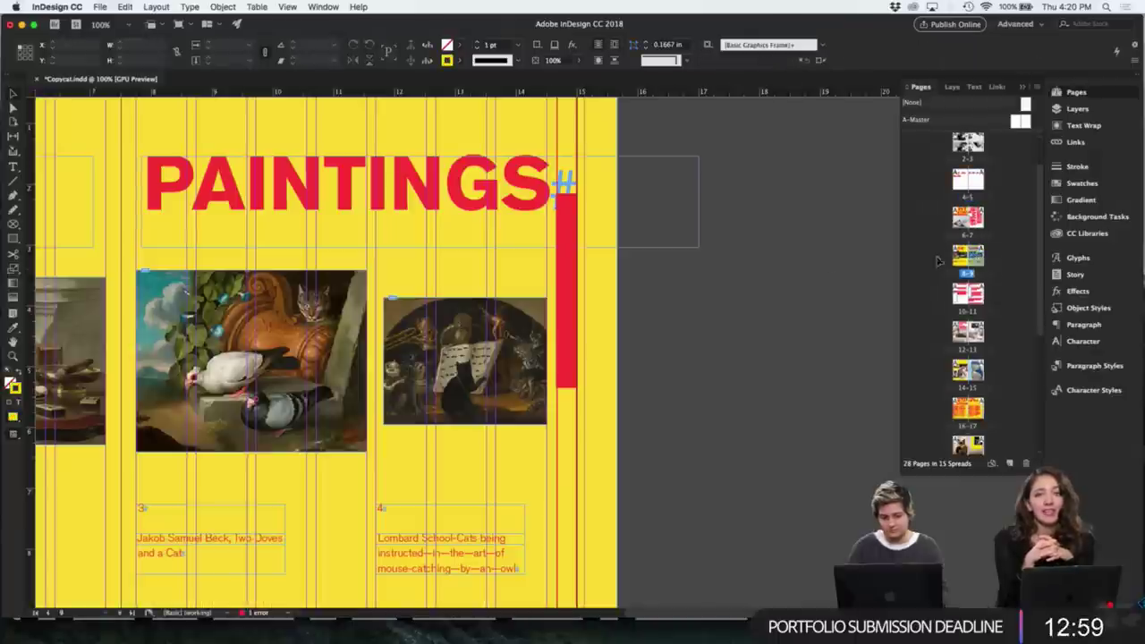
scroll(812, 221, "up", 20)
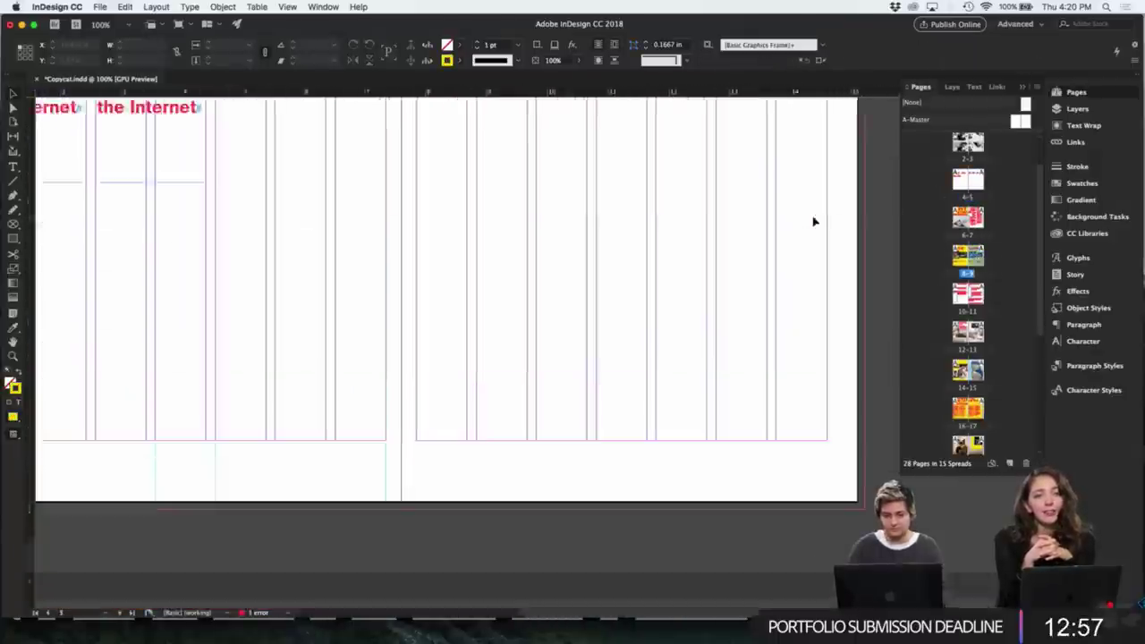
scroll(814, 221, "left", 3)
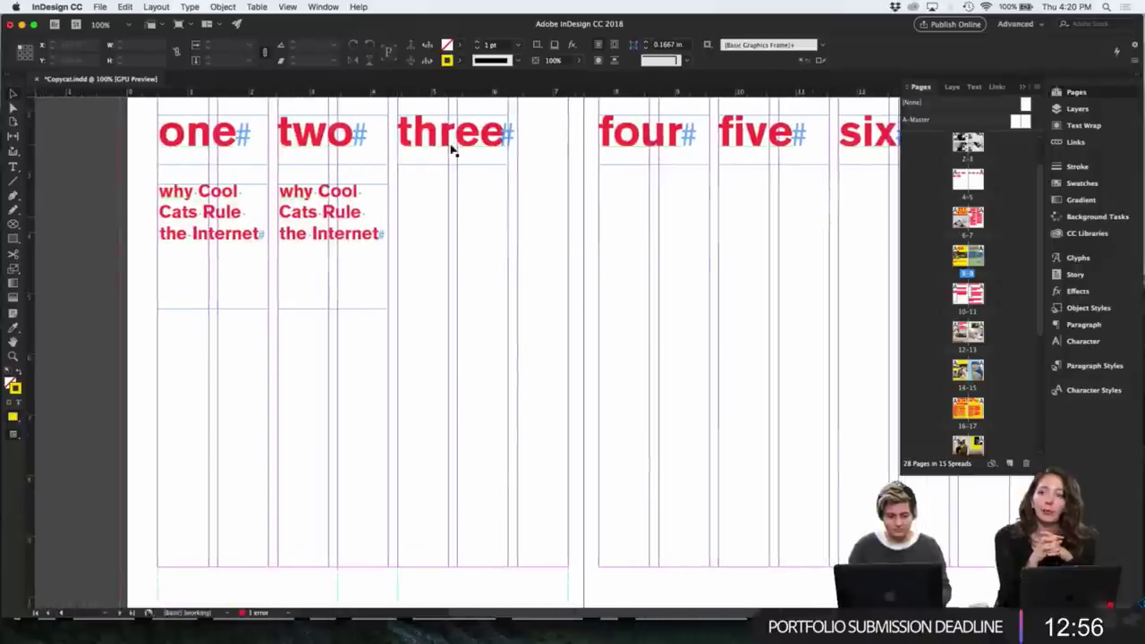
- Retype the copied title under 'two' as 'cats in paintngs'
double_click(324, 205)
key("super+a")
type("cats")
key("BackSpace")
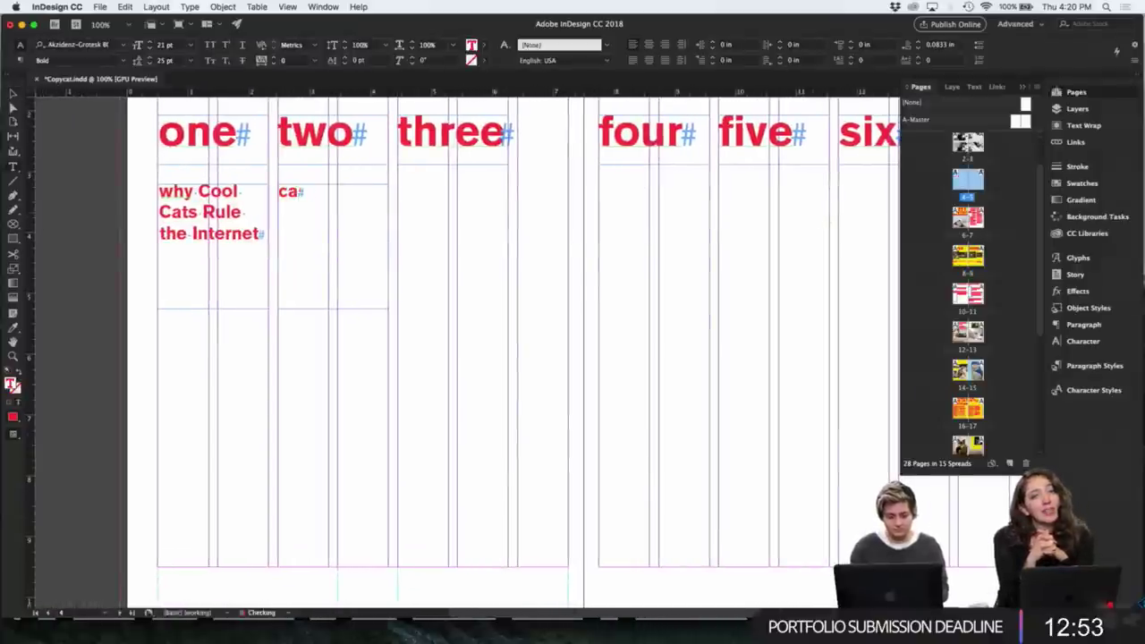
type("ts in painitngs")
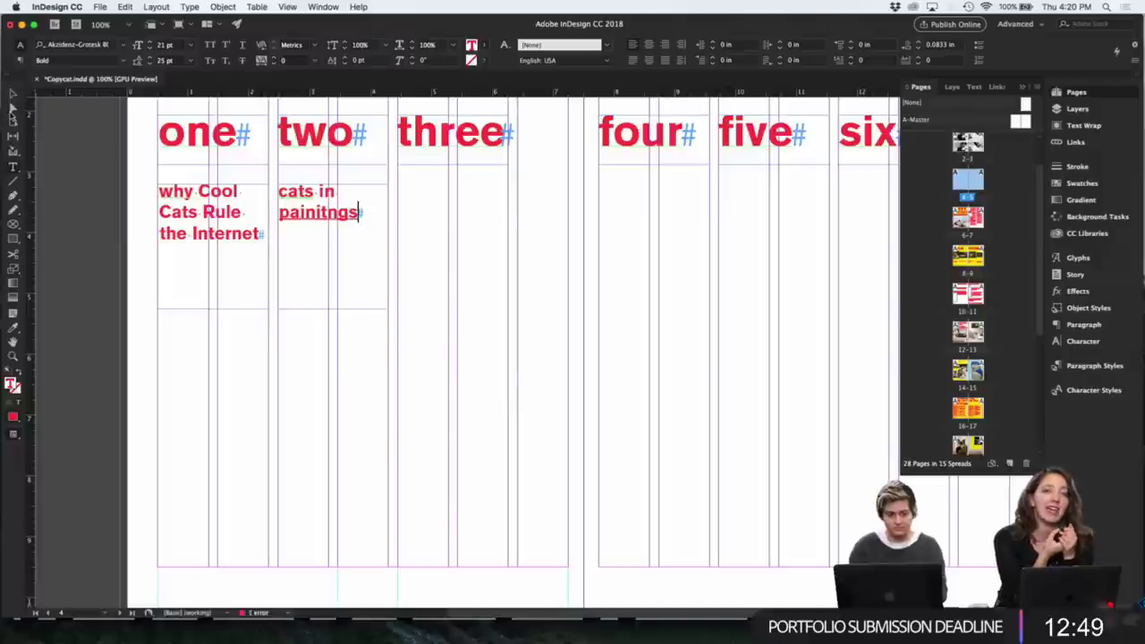
left_click(310, 212)
key("BackSpace")
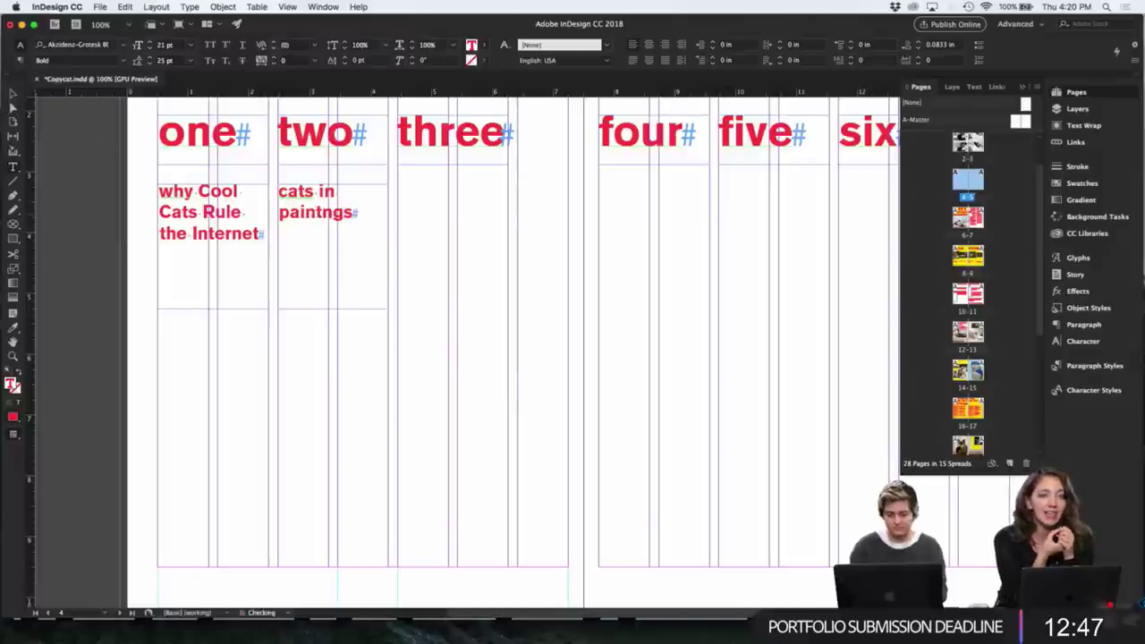
left_click(13, 93)
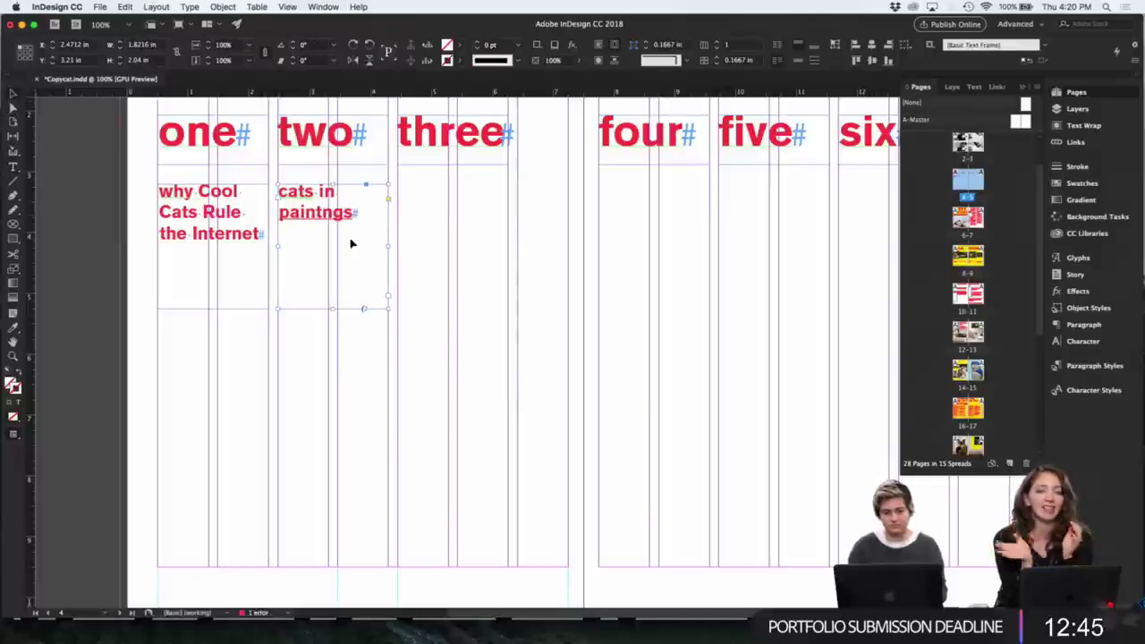
double_click(322, 218)
- Correct 'paintngs' to 'paintings' and copy the title frame under 'three'
right_click(321, 220)
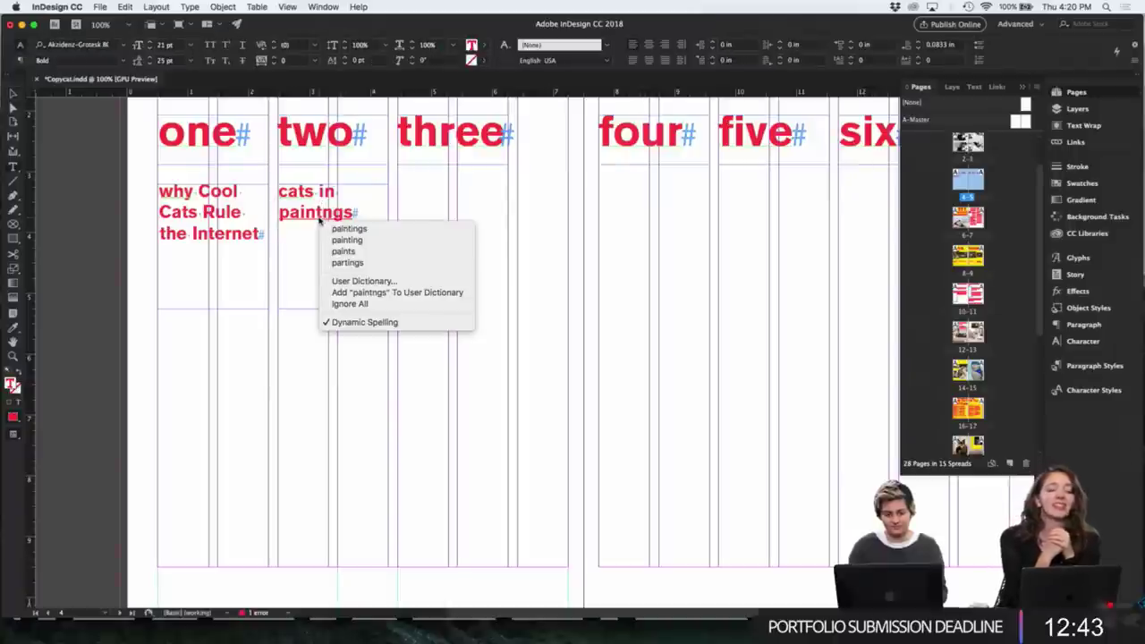
left_click(348, 229)
left_click(12, 93)
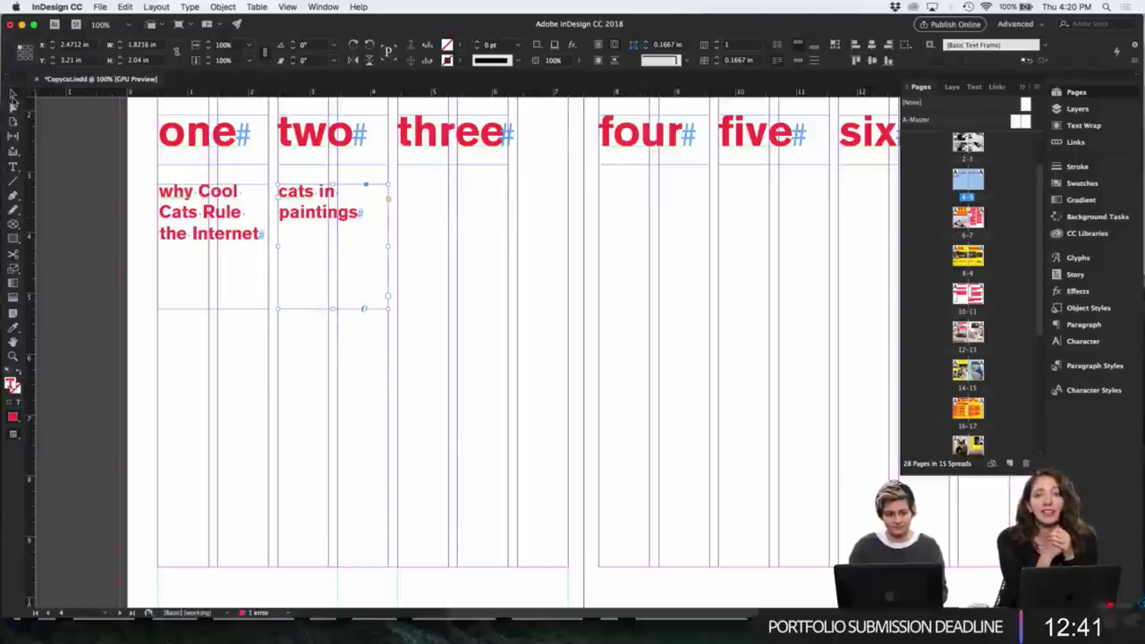
left_click_drag(308, 230, 429, 229)
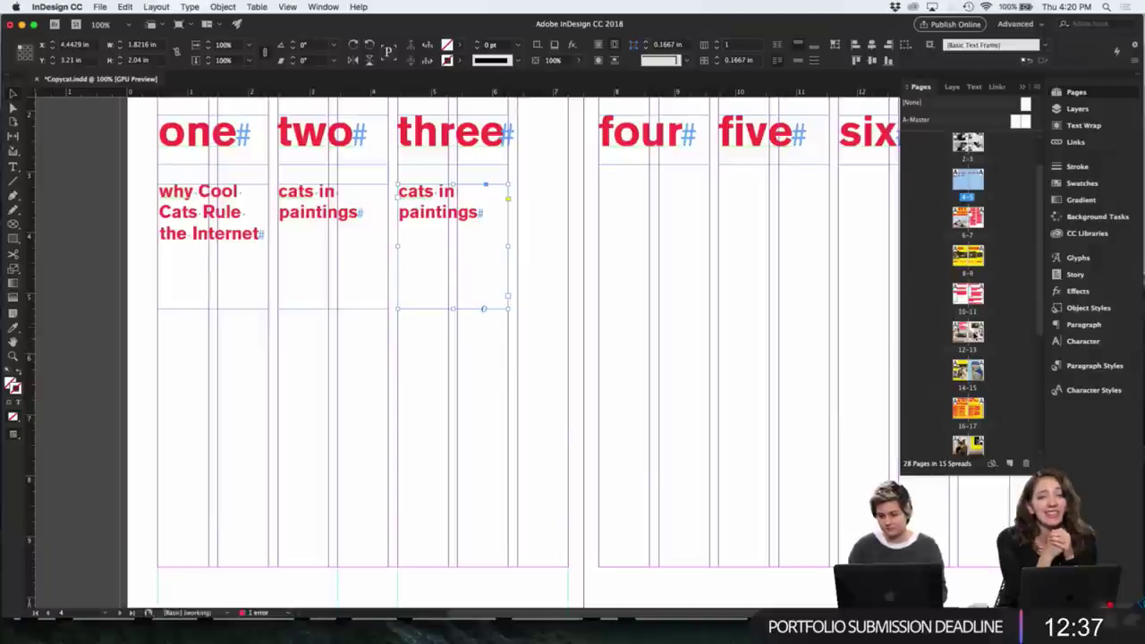
- After checking spread 10-11, retype the third title as 'what would cats say if they could speak'
double_click(968, 293)
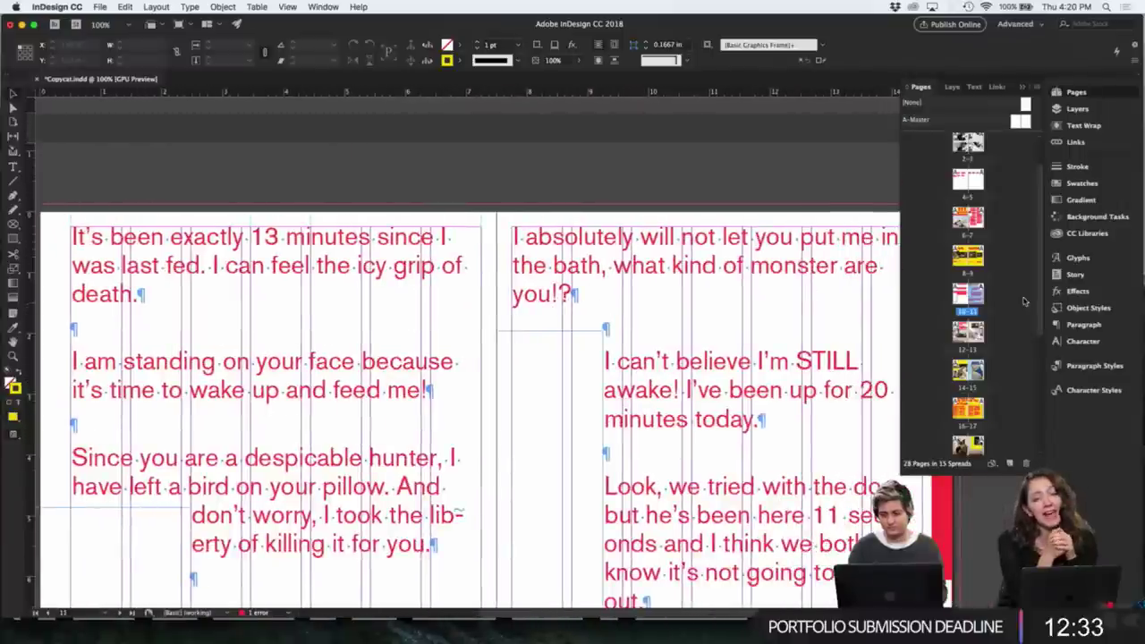
scroll(989, 197, "up", 2)
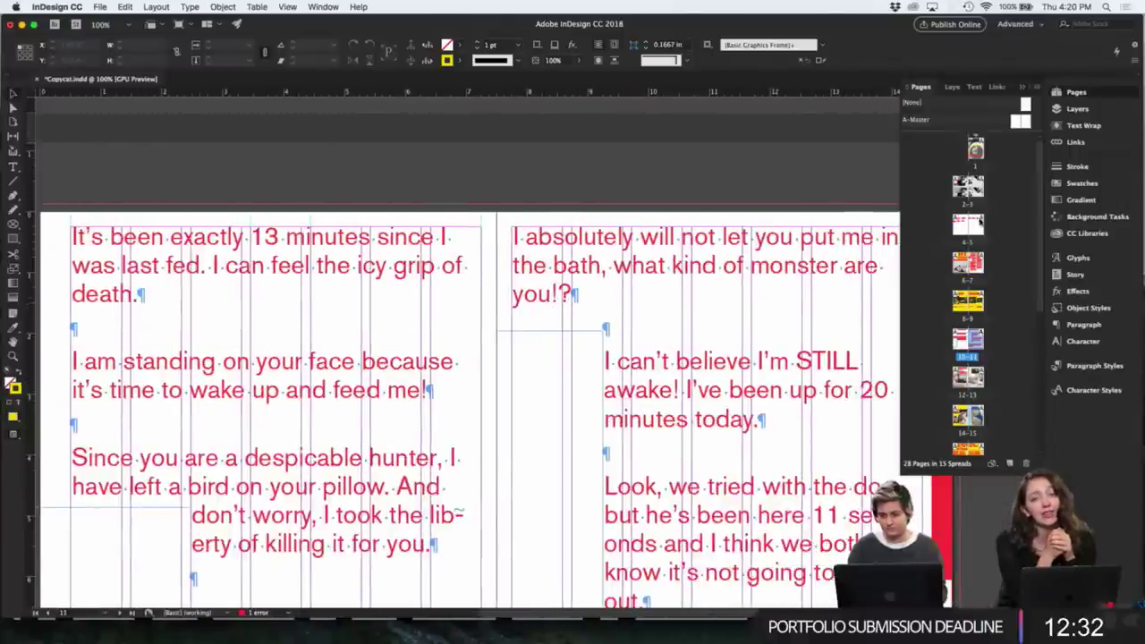
double_click(968, 224)
double_click(707, 374)
key("super+a")
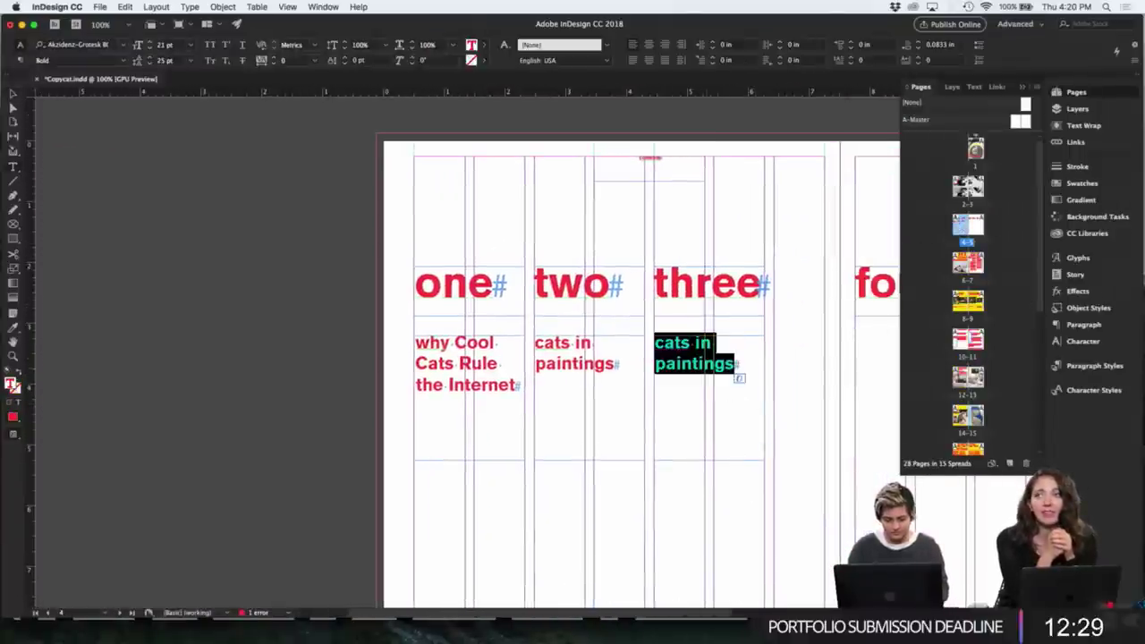
type("what would")
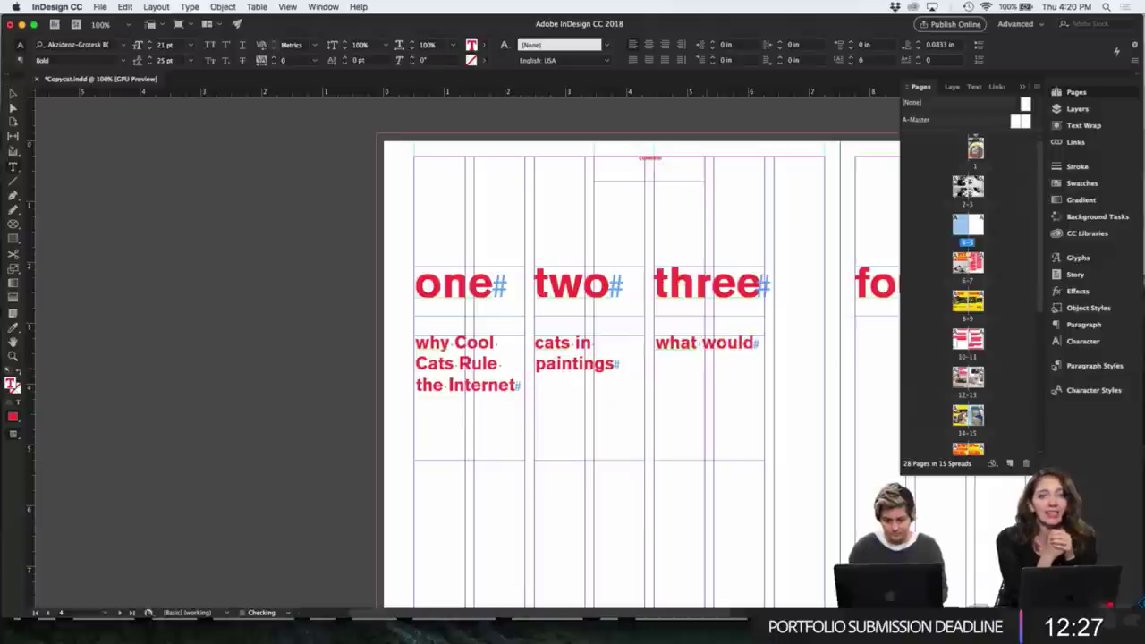
type(" cats say if")
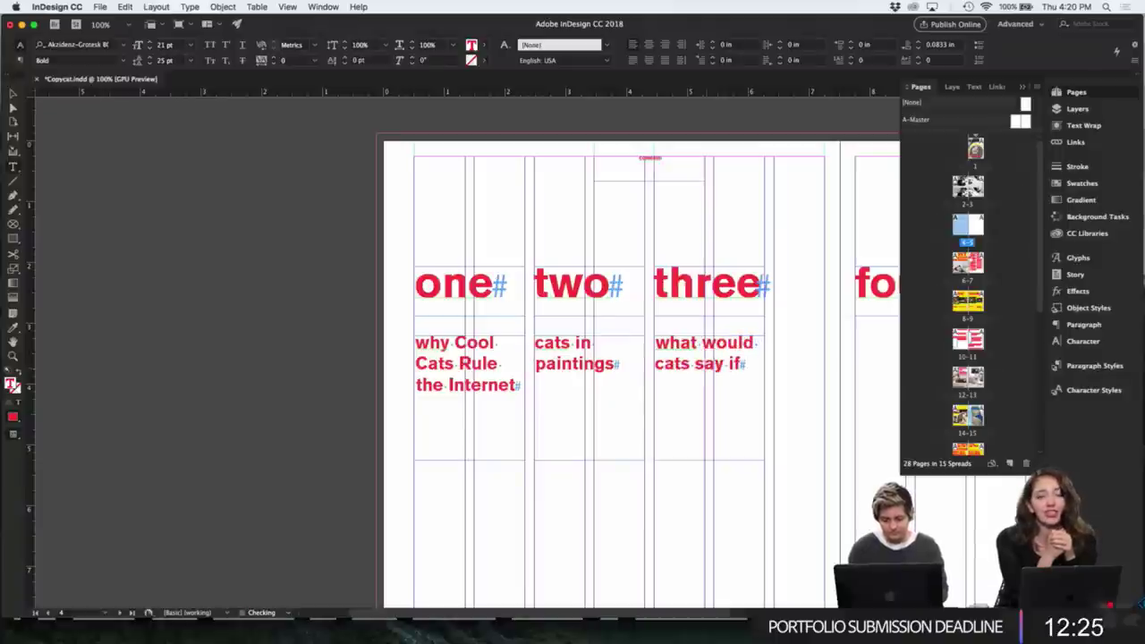
type(" they could speak")
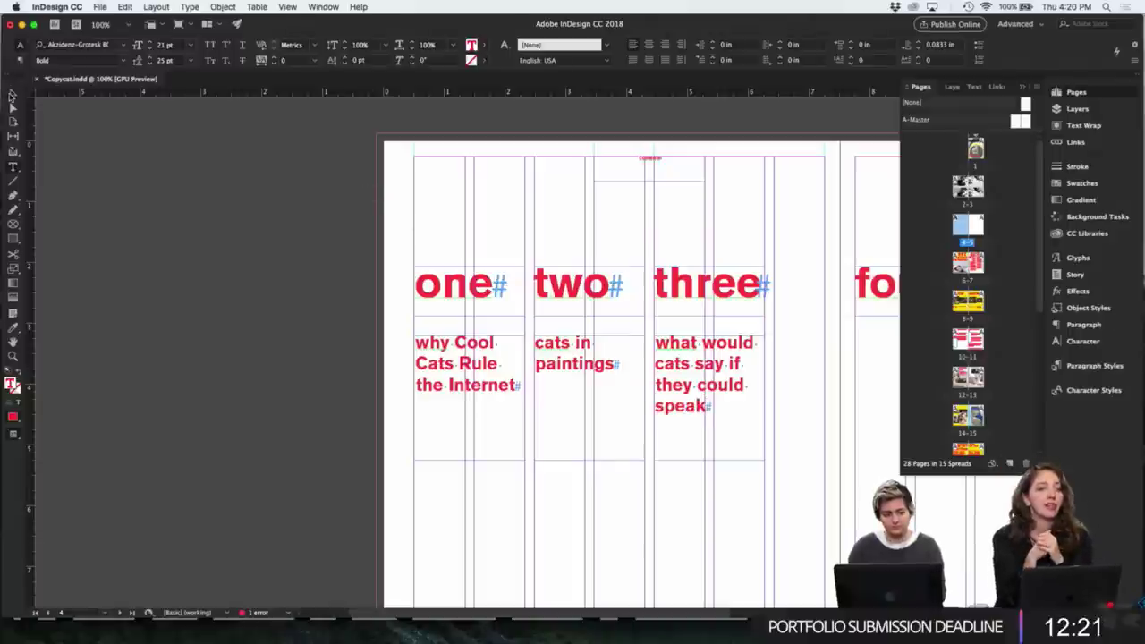
key("Escape")
scroll(452, 230, "right", 10)
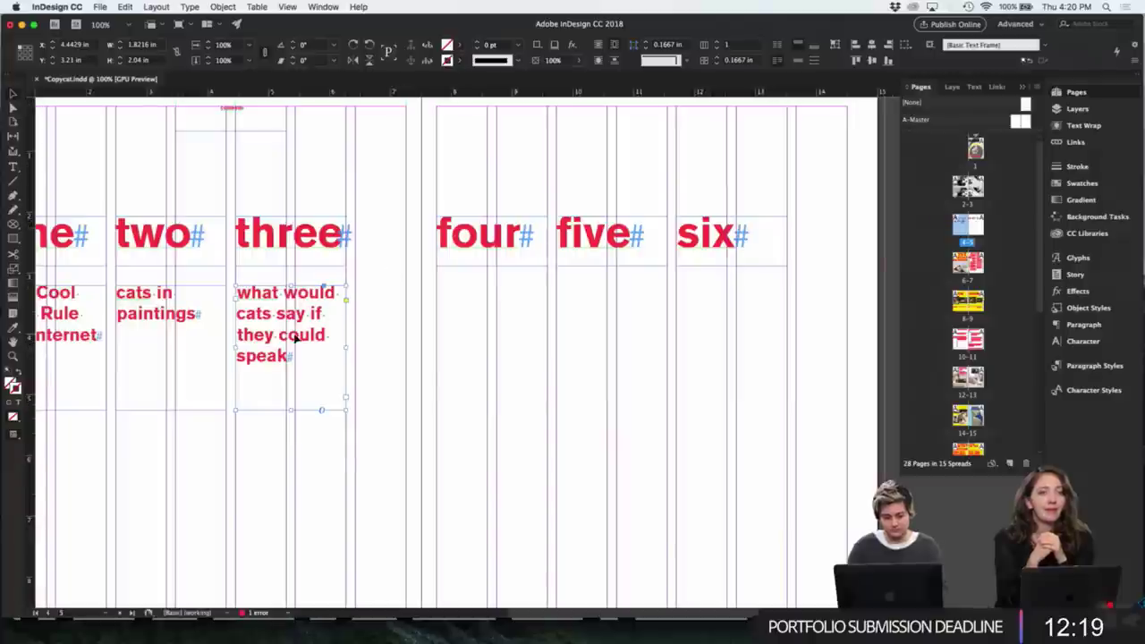
- Copy the third title under 'four' and check the 20-21 Puns spread for its name
left_click_drag(294, 336, 494, 336)
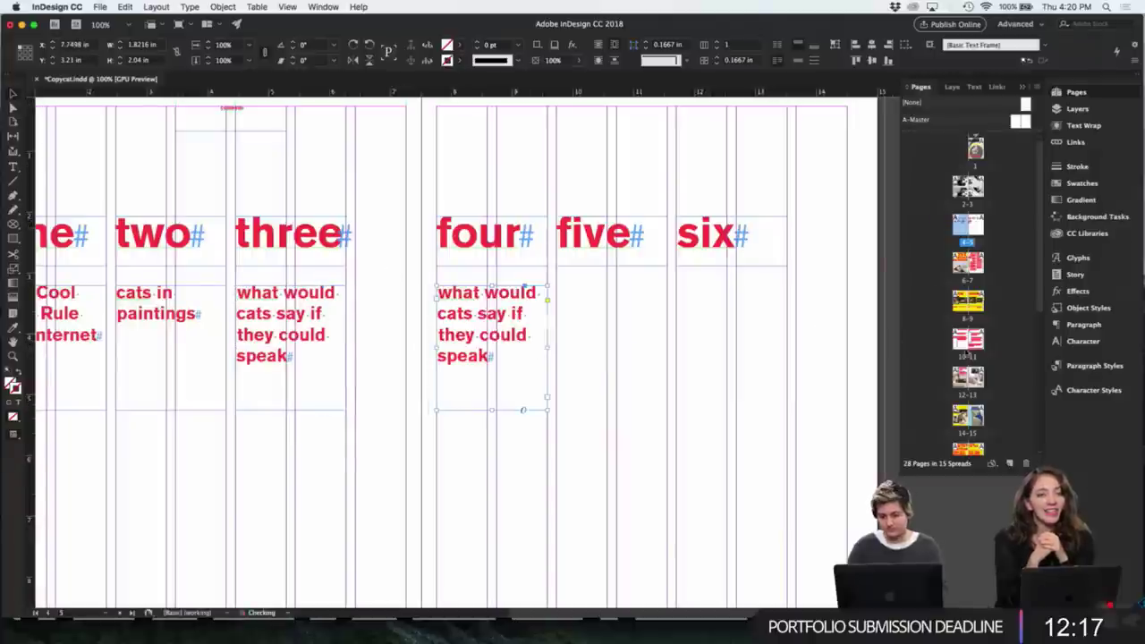
scroll(984, 353, "down", 6)
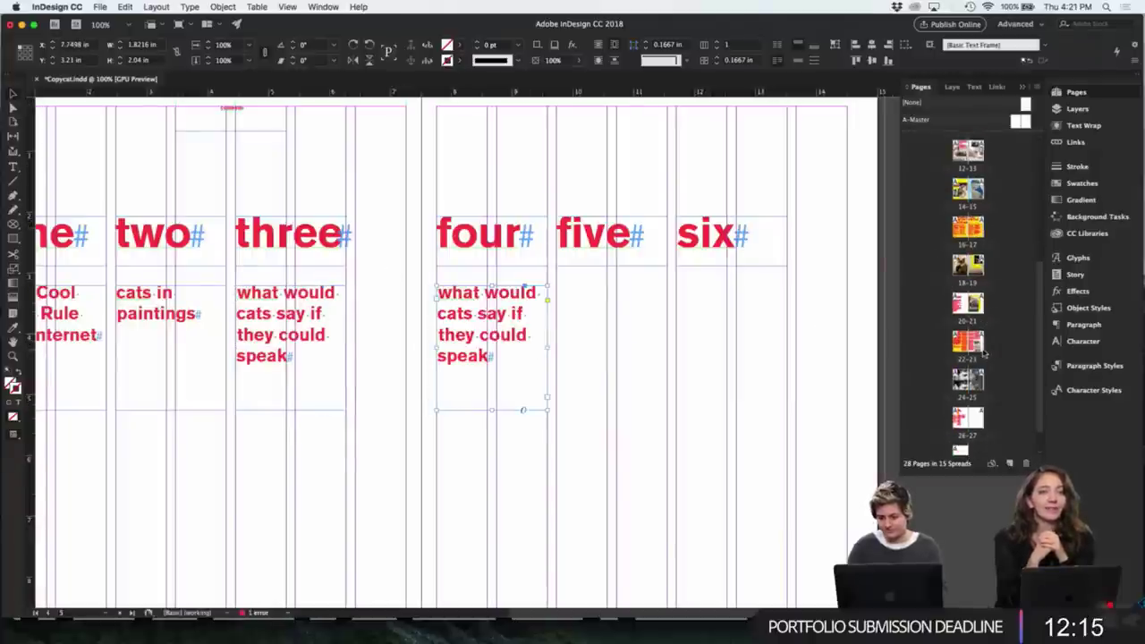
double_click(959, 306)
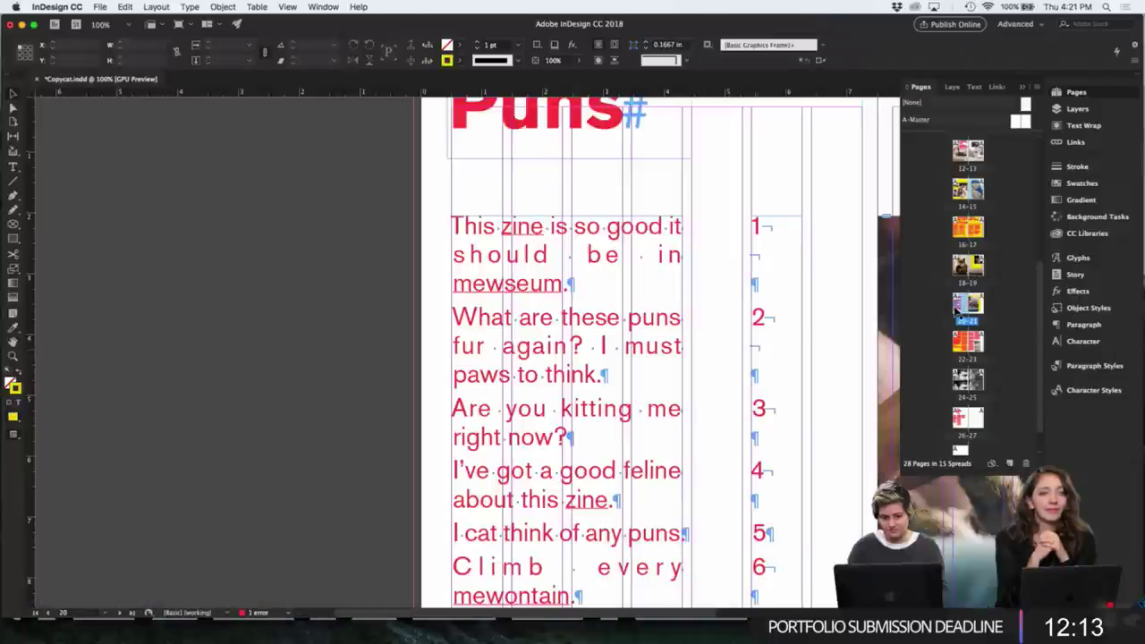
scroll(775, 338, "up", 3)
scroll(1001, 150, "up", 5)
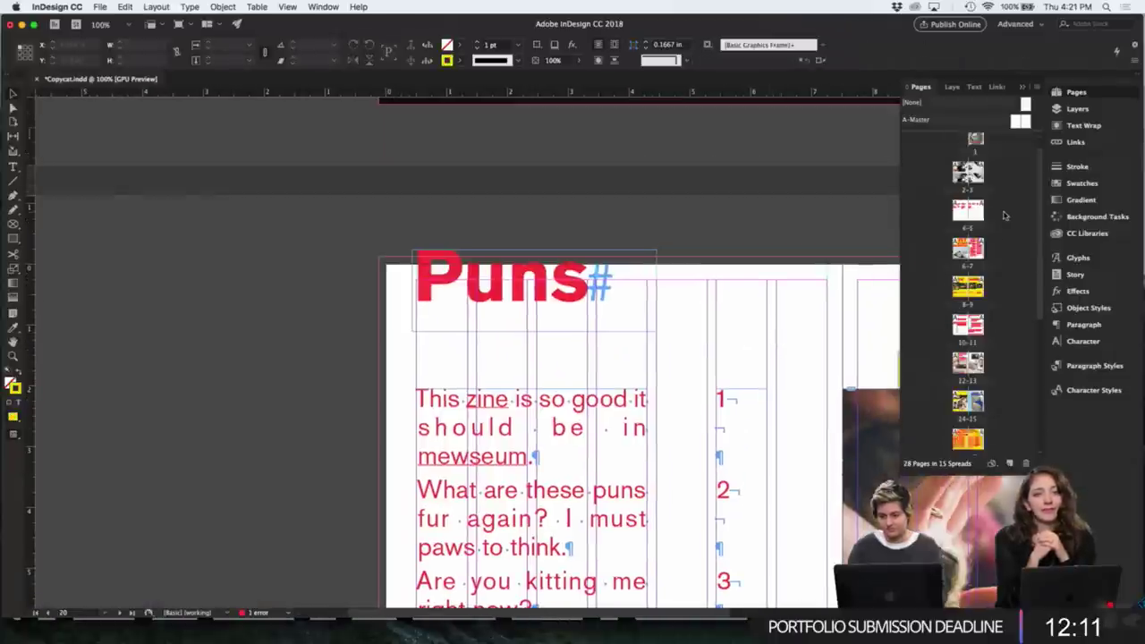
double_click(971, 228)
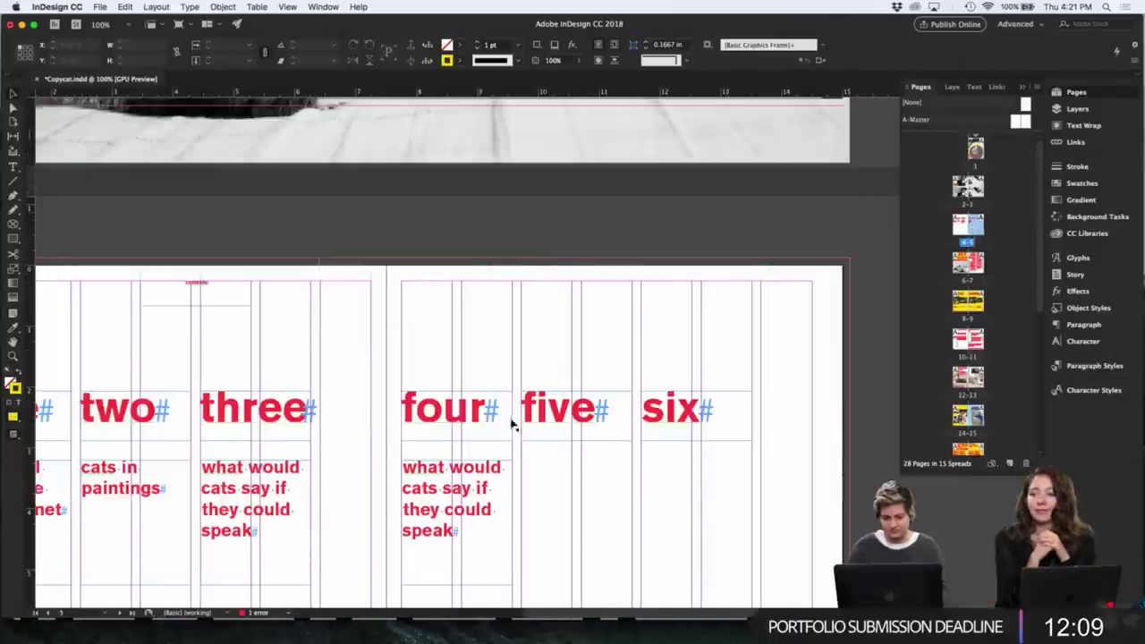
- Retype the title under 'four' as 'puns'
double_click(456, 475)
key("super+a")
type("pun")
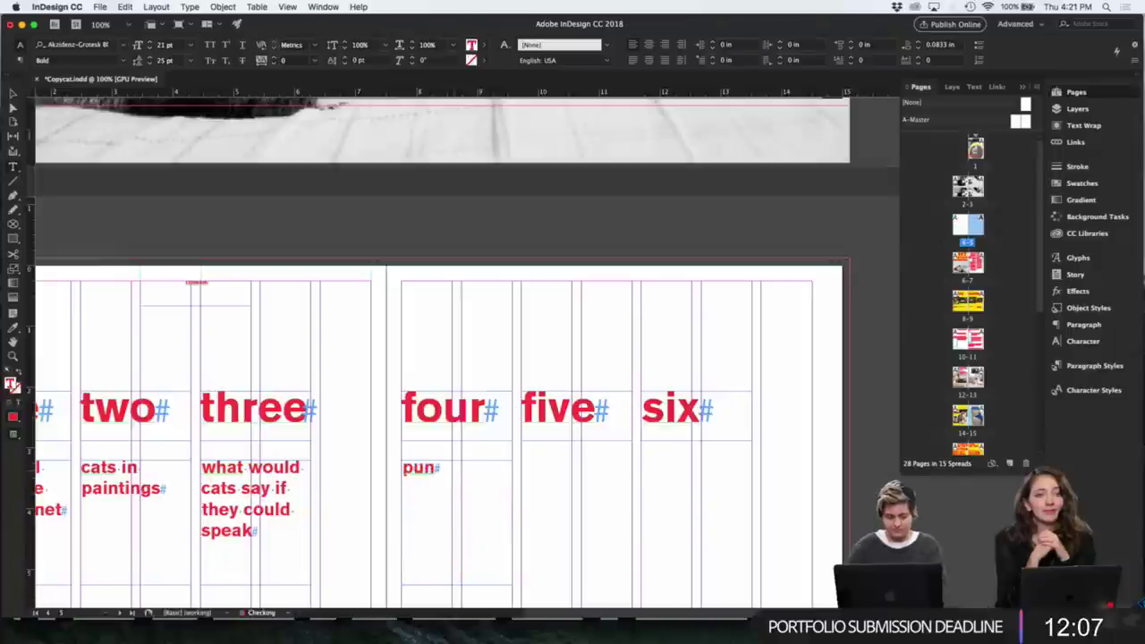
left_click(12, 94)
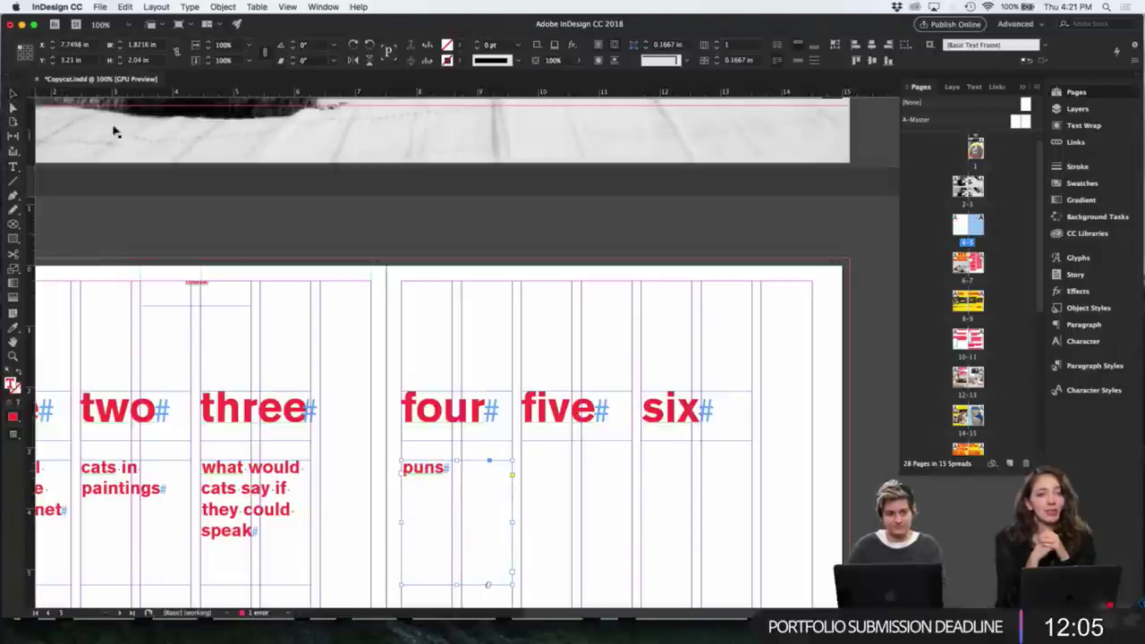
left_click(461, 324)
scroll(462, 324, "left", 5)
scroll(461, 324, "down", 3)
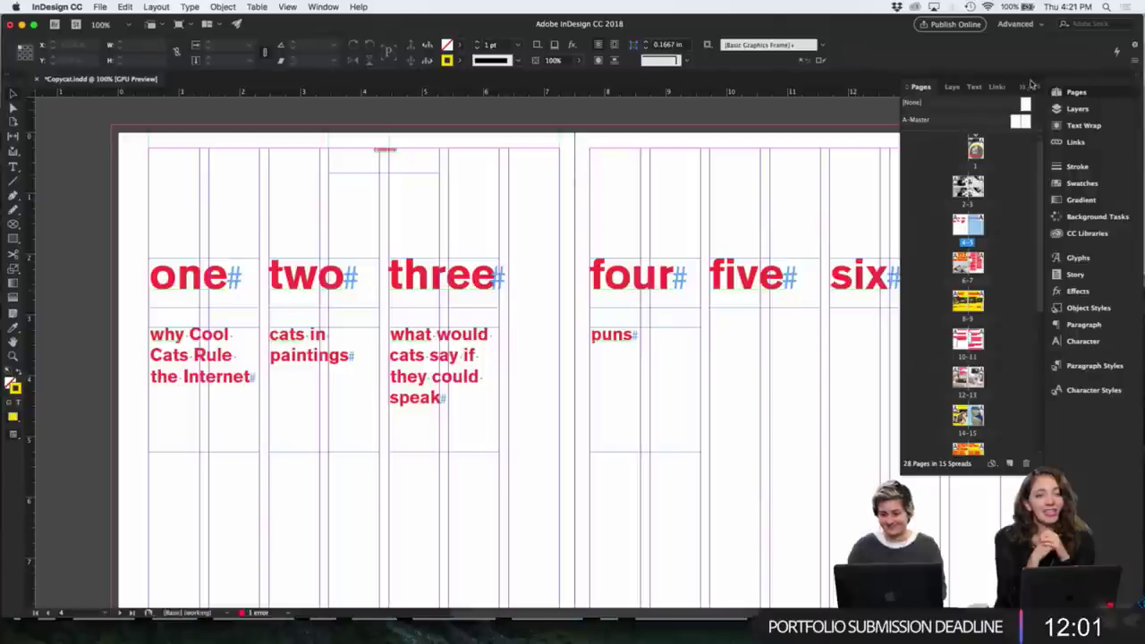
- Duplicate the 'puns' title into column five under the heading 'five'
left_click(1022, 87)
scroll(769, 368, "down", 2)
scroll(769, 368, "right", 2)
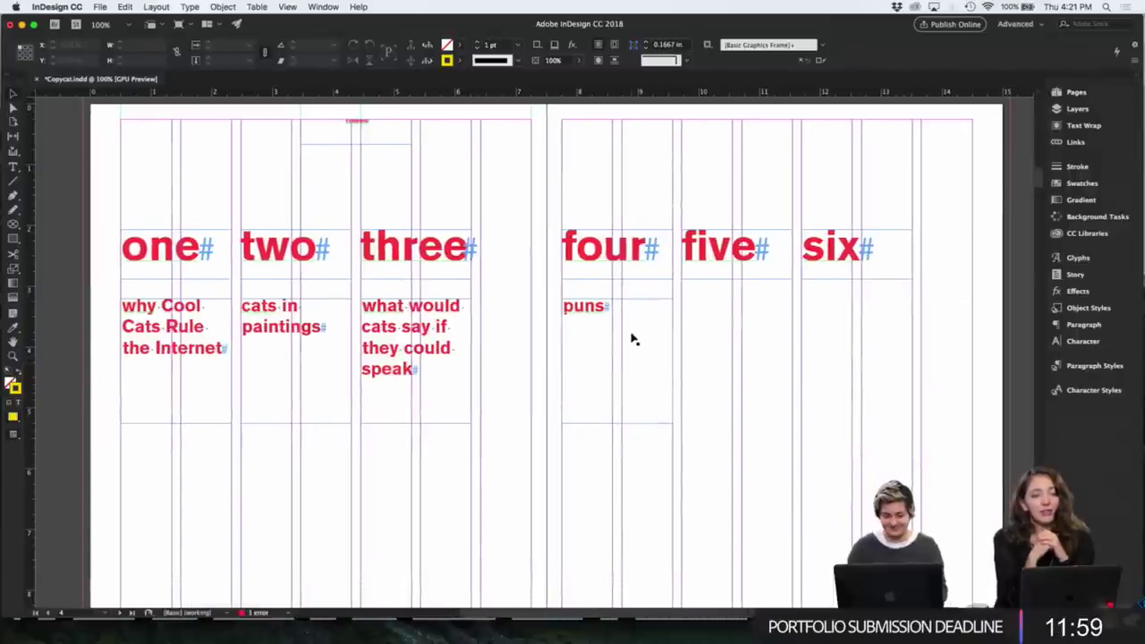
left_click_drag(631, 334, 756, 347)
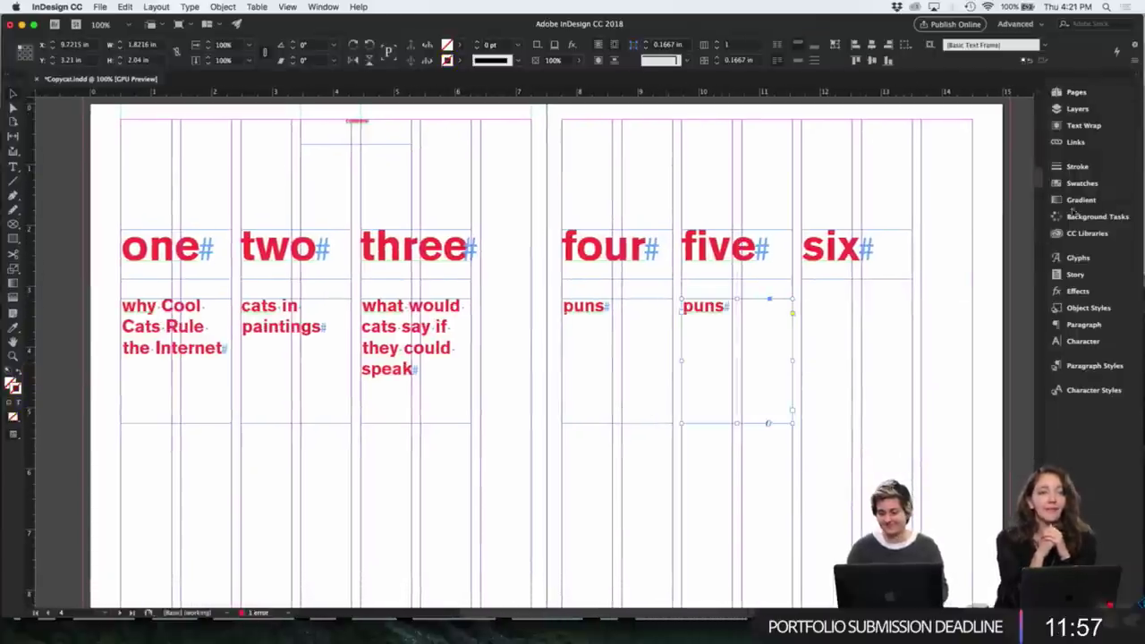
left_click(1076, 95)
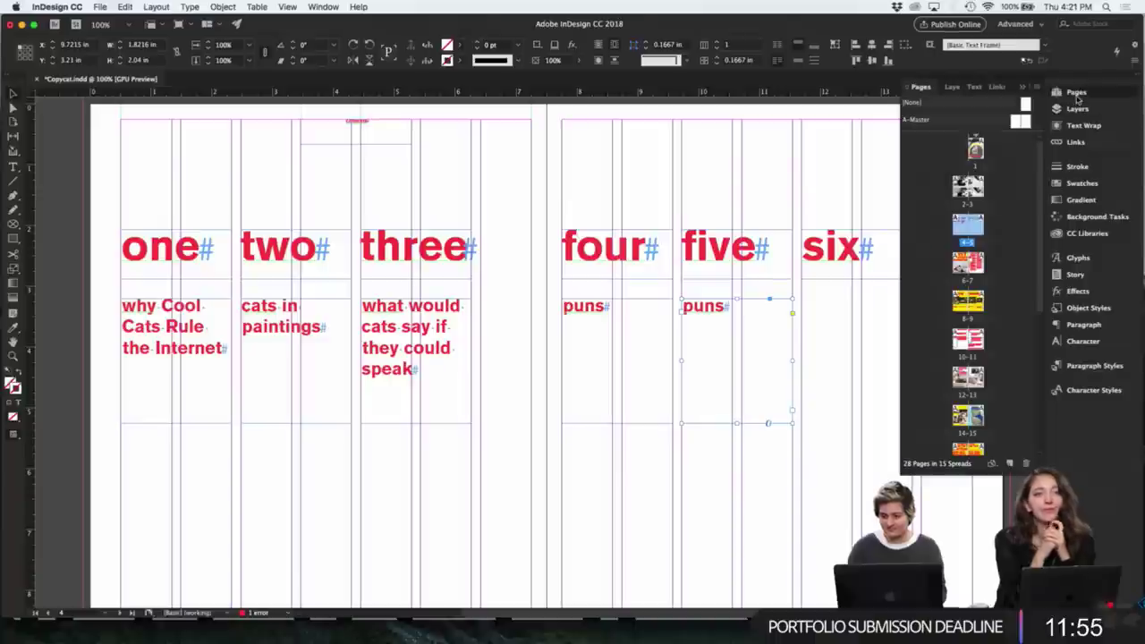
scroll(996, 280, "down", 5)
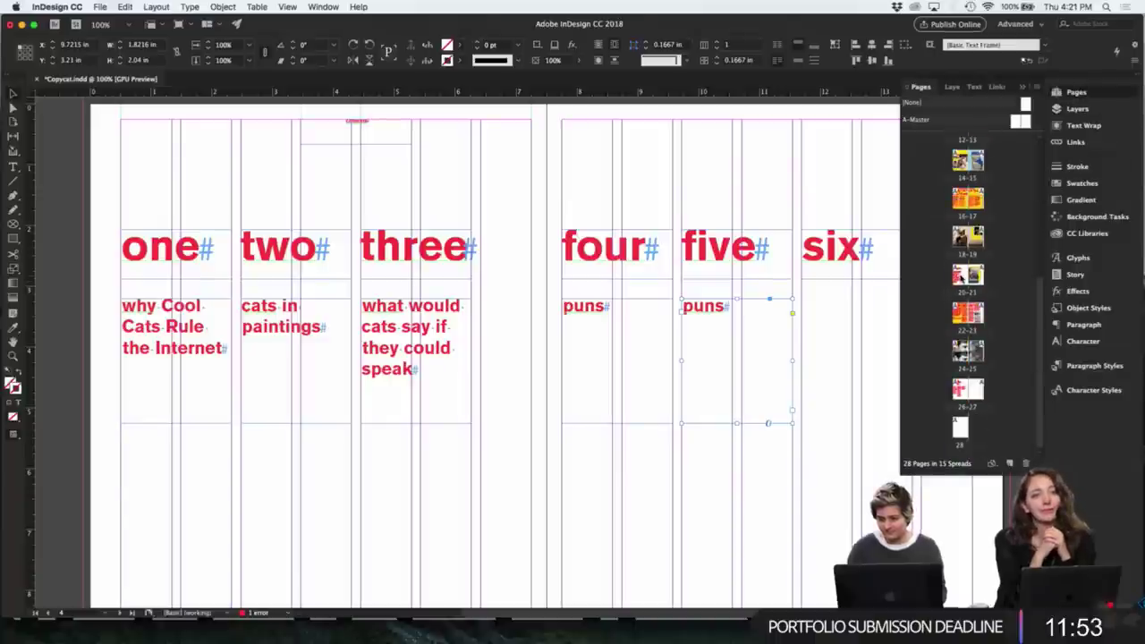
- Jump via spread 20–21 to the yellow cat-facts spread 22–23 and scroll through it
double_click(964, 277)
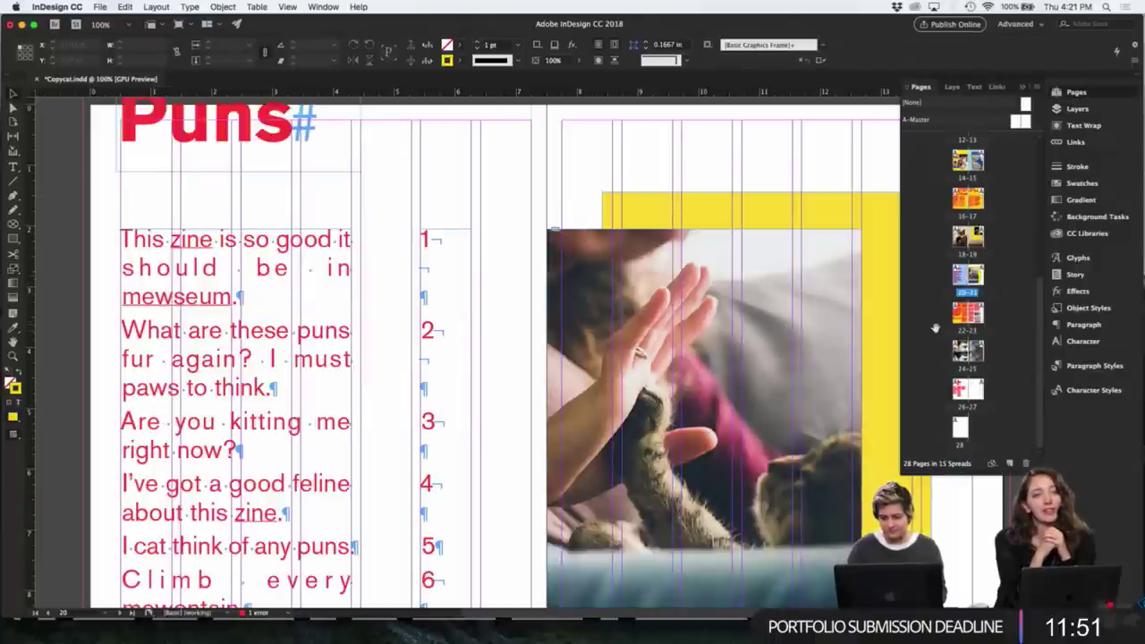
double_click(967, 313)
scroll(560, 349, "up", 5)
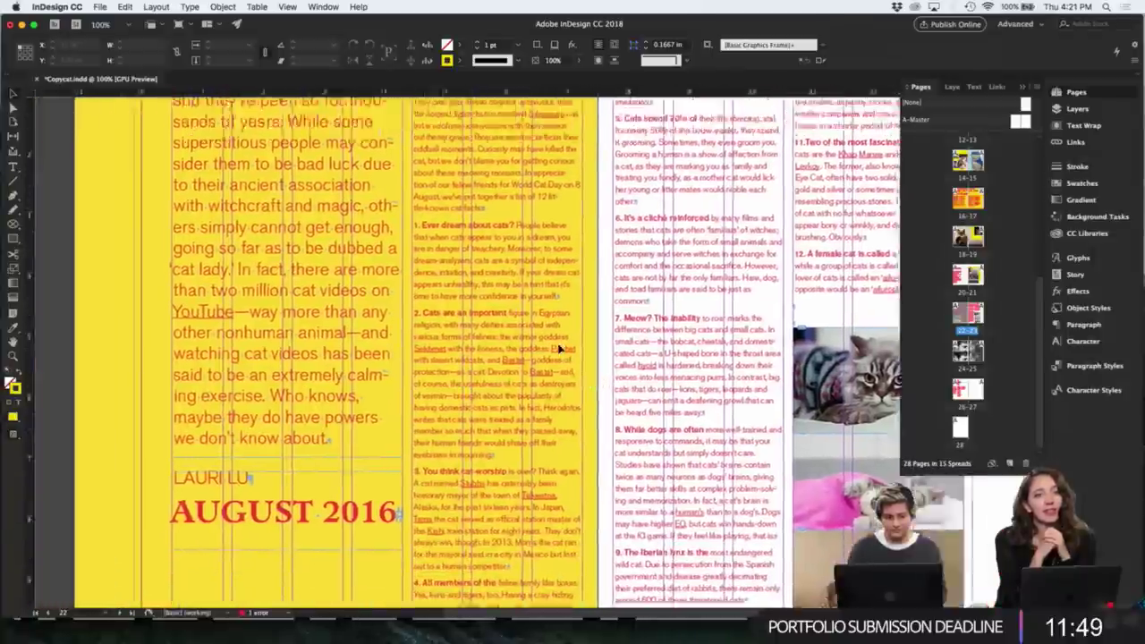
scroll(560, 349, "down", 5)
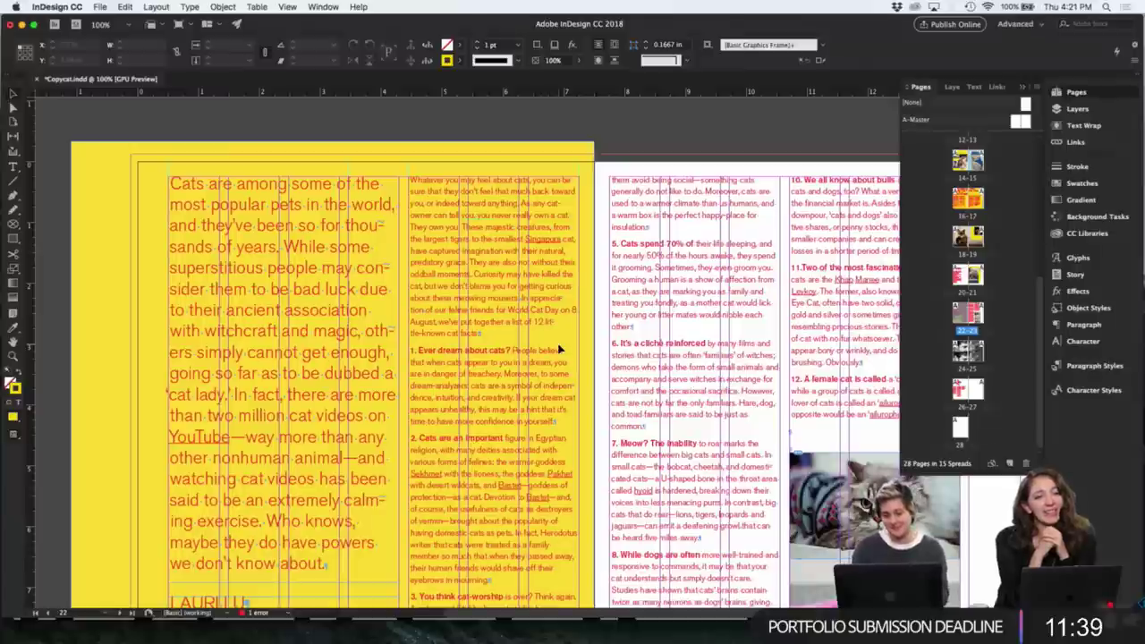
scroll(558, 348, "down", 5)
left_click(558, 349)
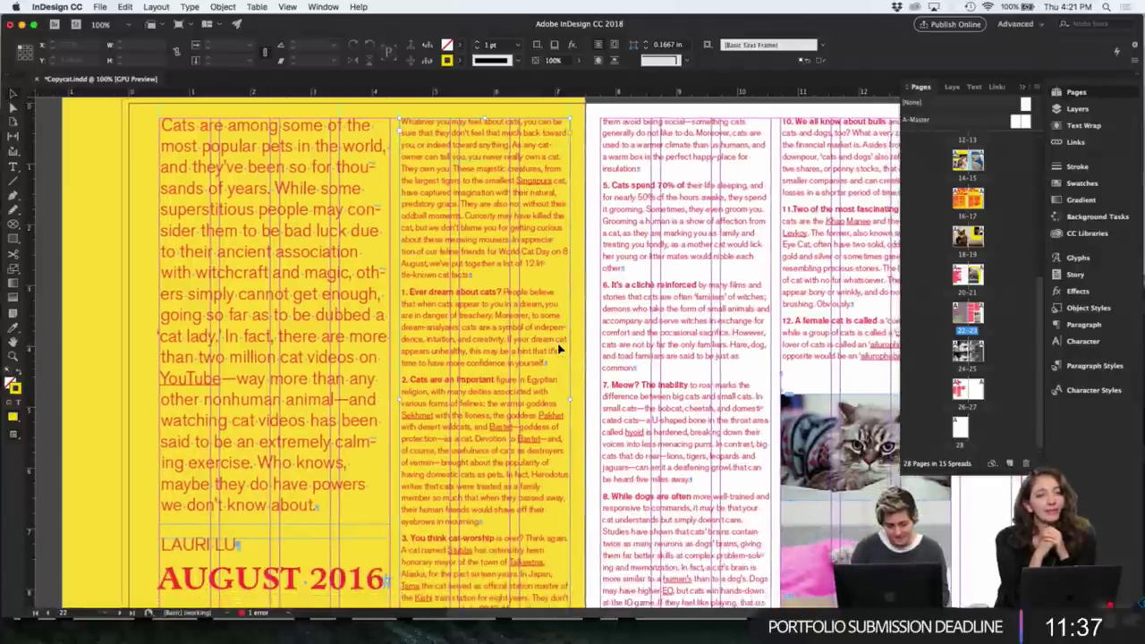
- Bring Safari forward and review its open tabs, ending on the cat puns search results
key("ctrl+Up")
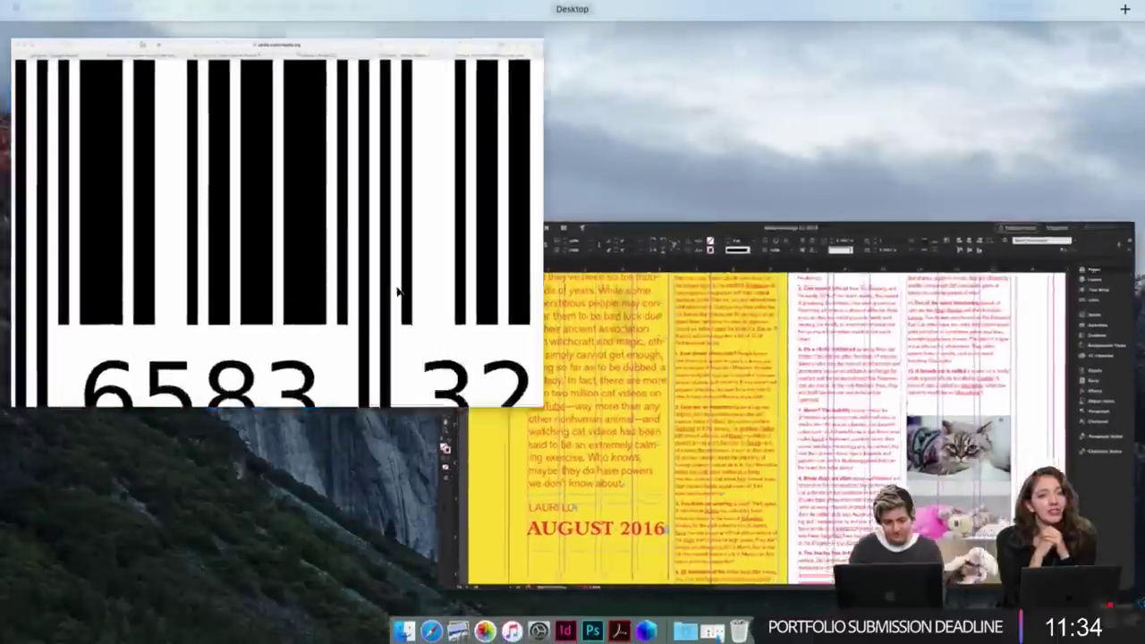
left_click(397, 286)
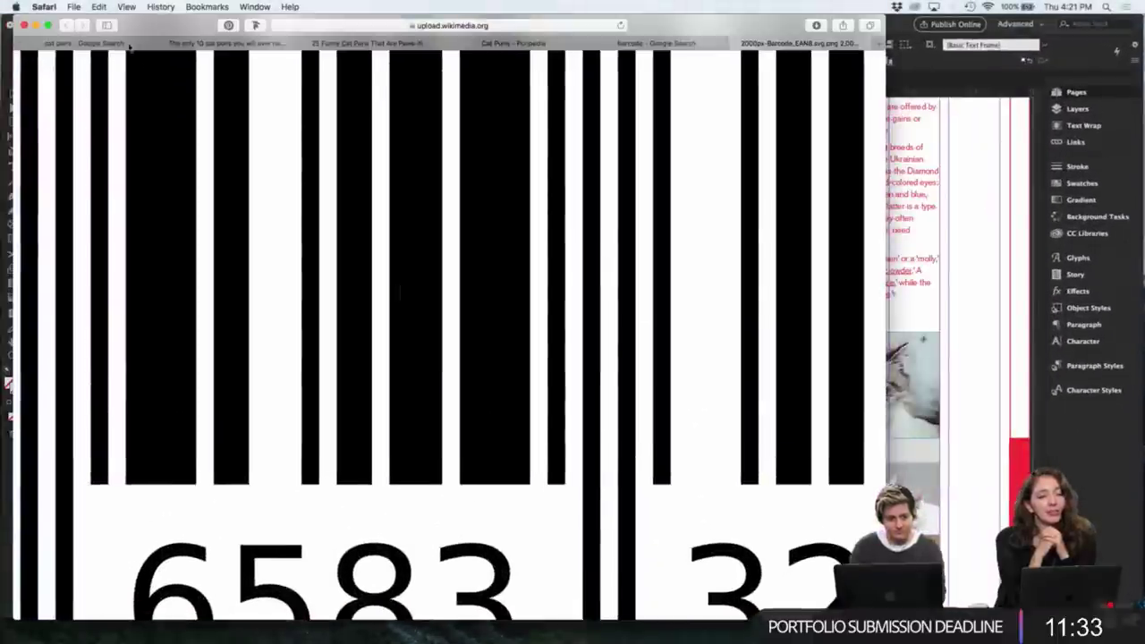
left_click(656, 43)
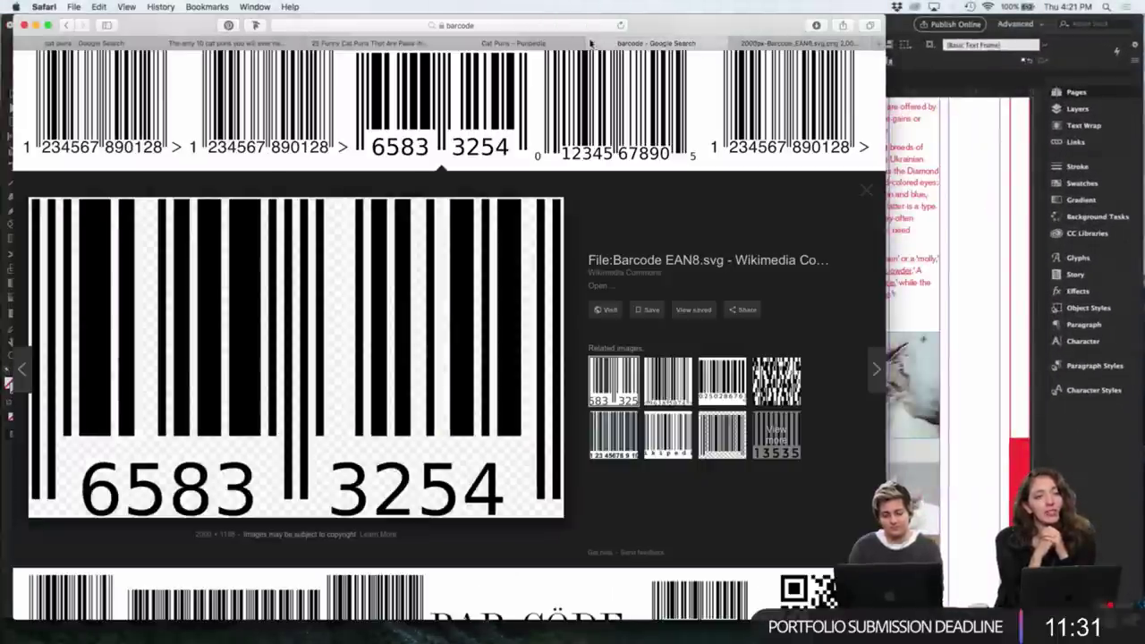
left_click(548, 43)
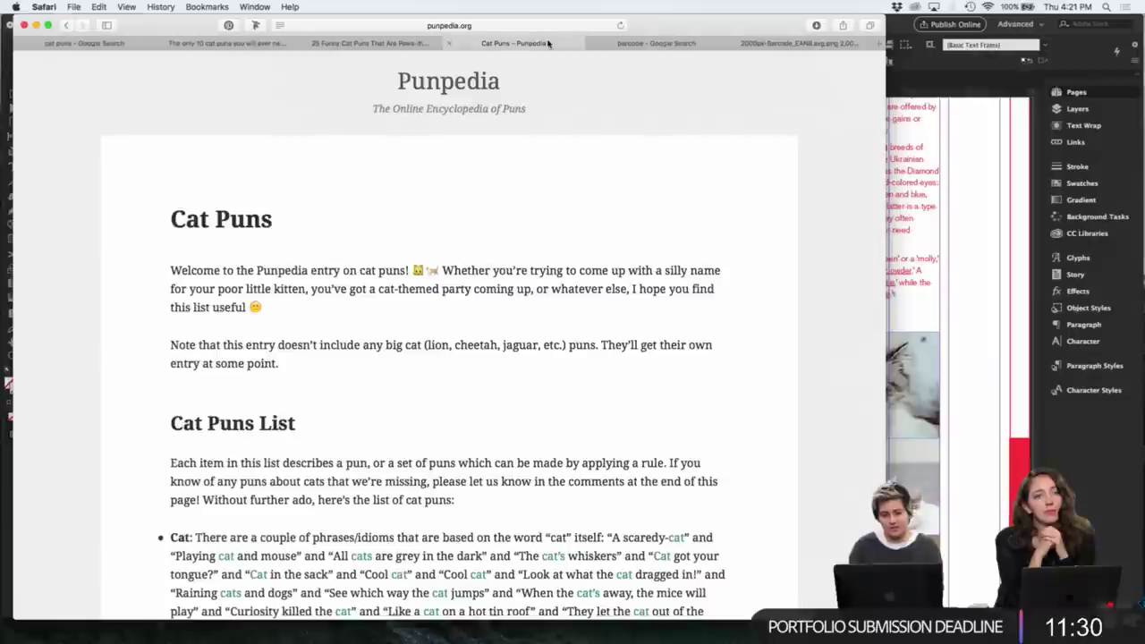
left_click(401, 44)
left_click(257, 44)
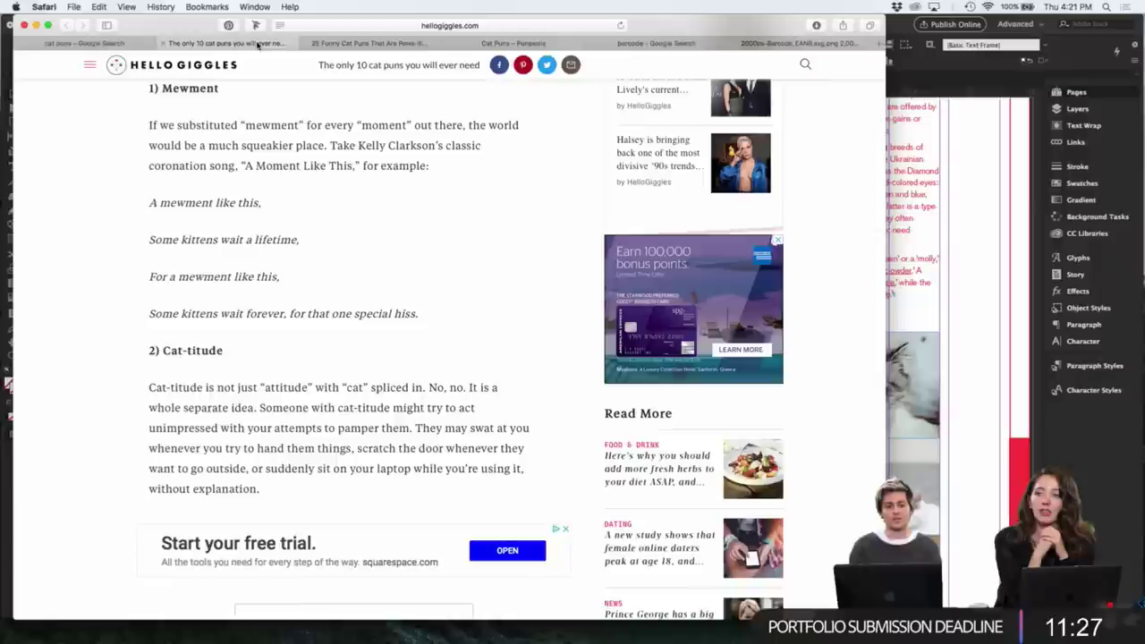
left_click(119, 44)
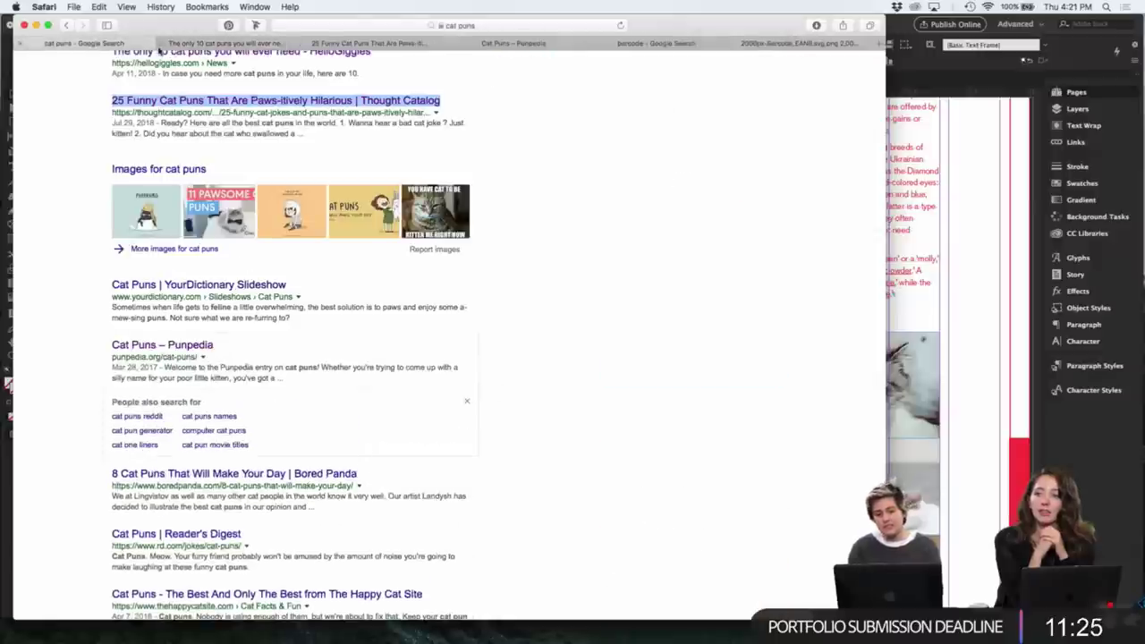
- Close the four tabs after the cat puns search, then close the Safari window
left_click(162, 43)
left_click(162, 43)
left_click(162, 43)
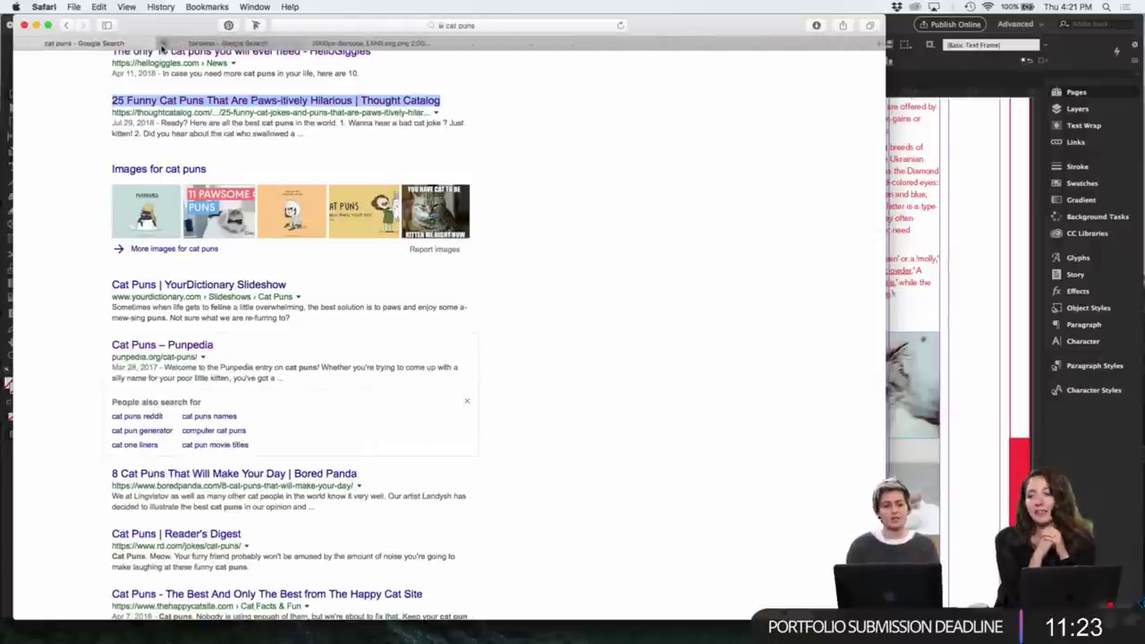
left_click(162, 43)
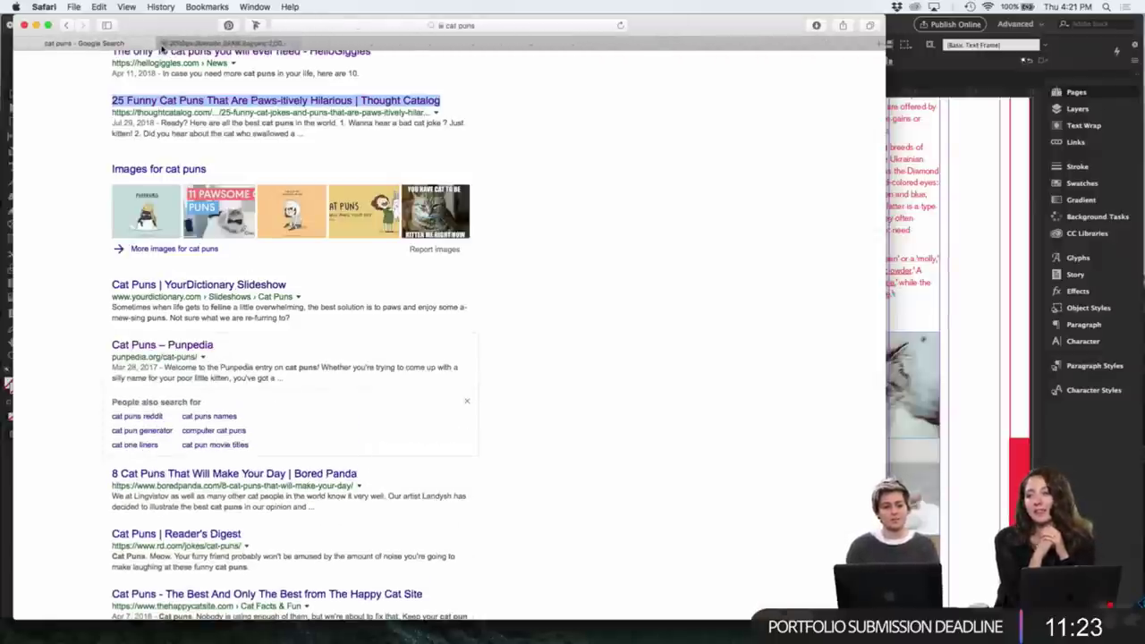
left_click(24, 25)
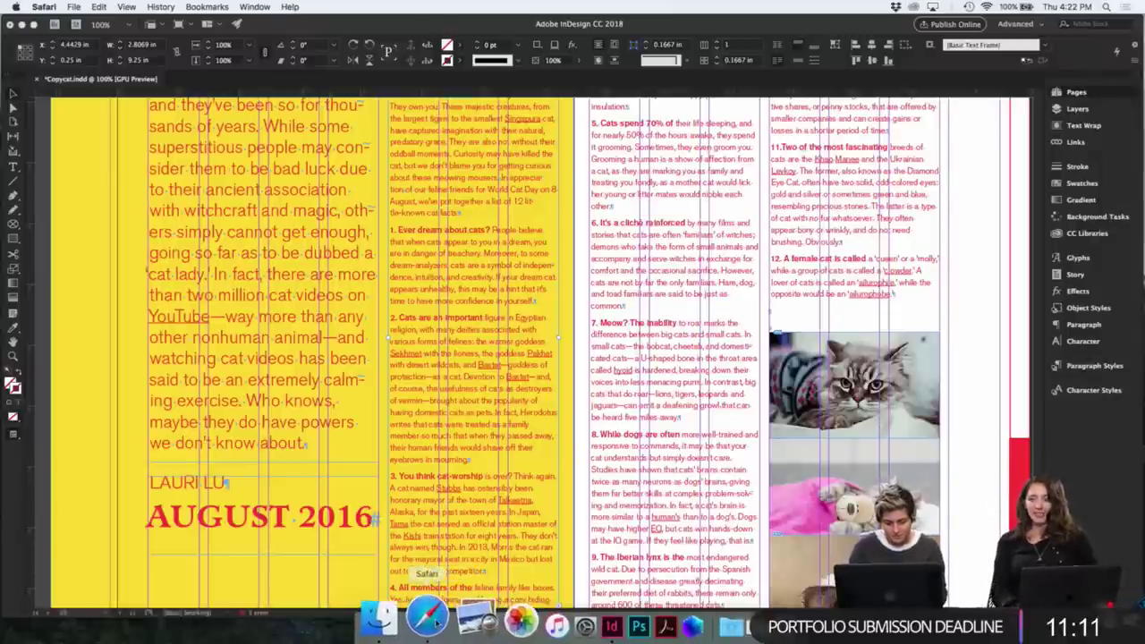
- Search Google for 'golden section' in Safari
left_click(438, 621)
type("go")
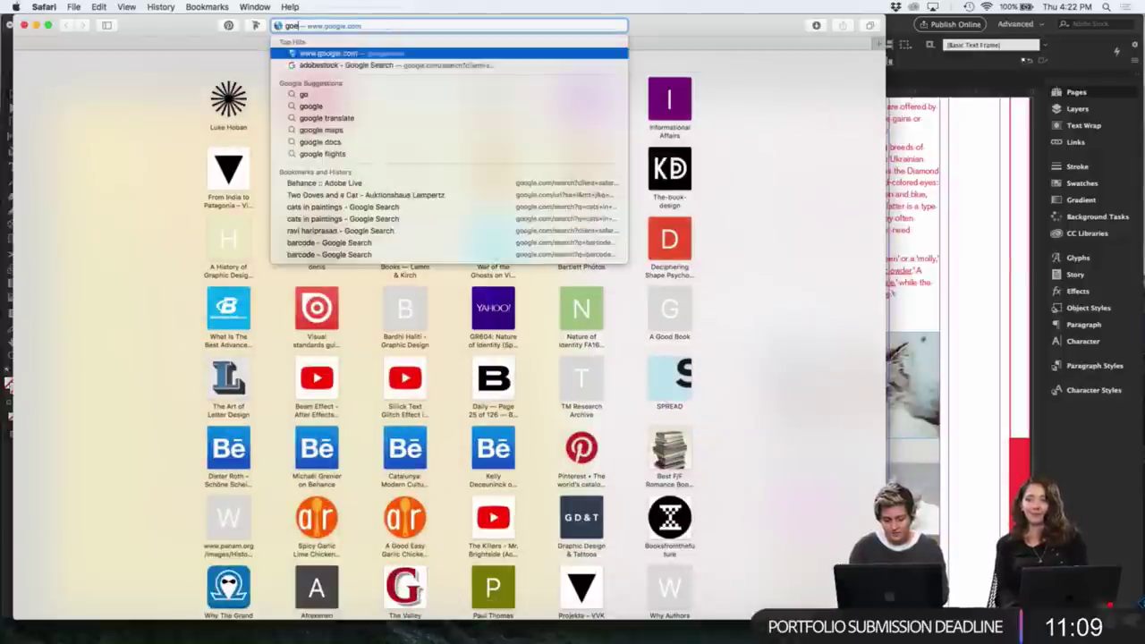
type("lden section")
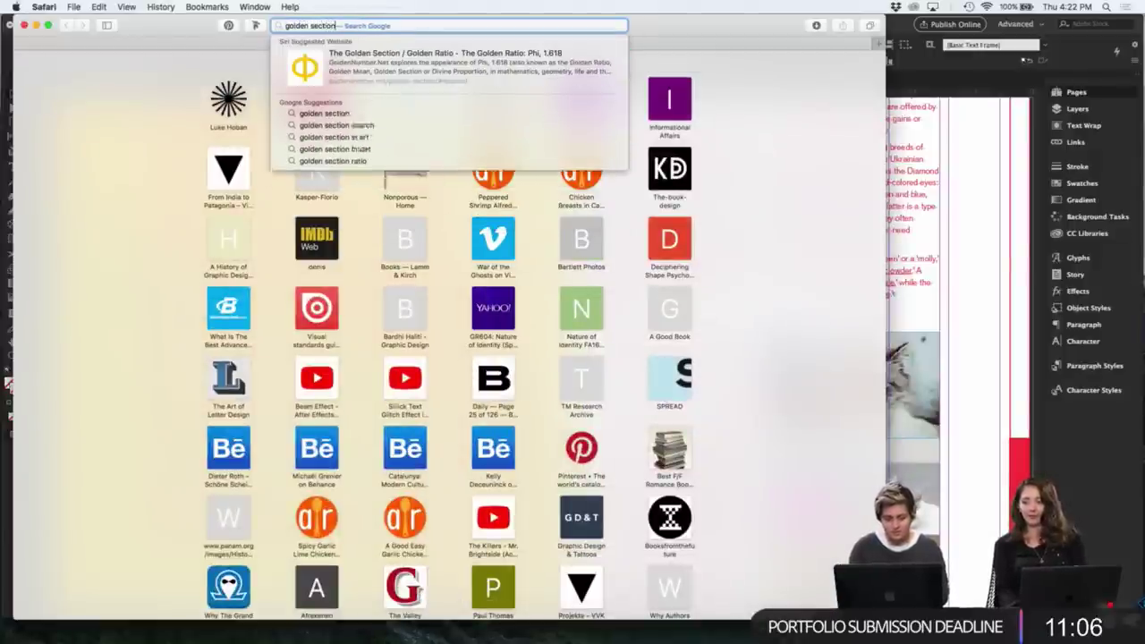
key("Return")
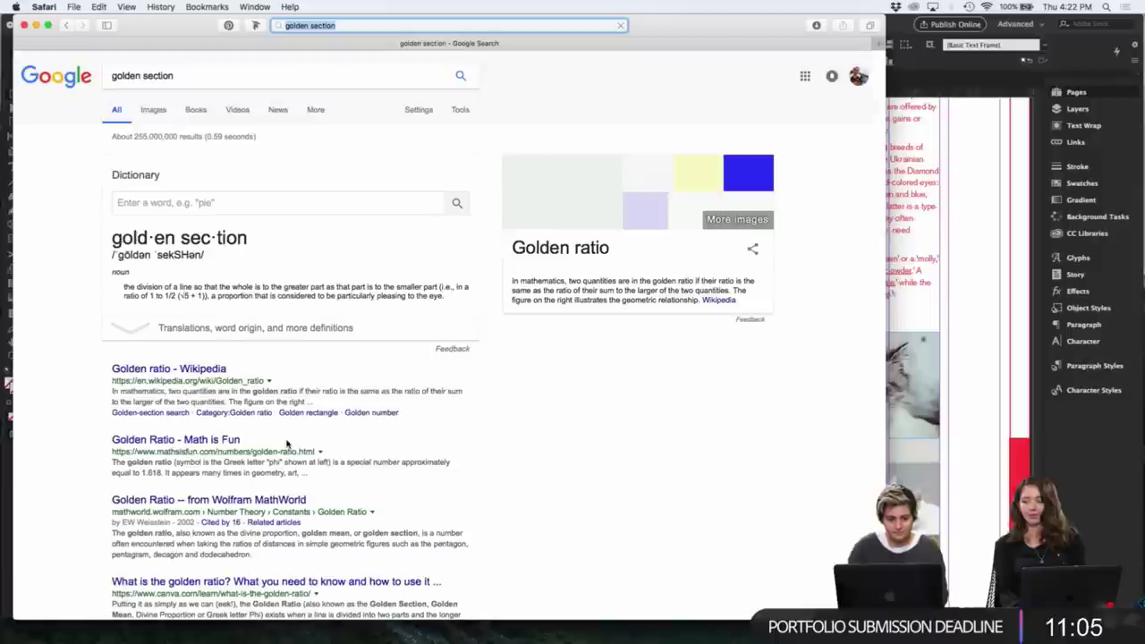
- Switch to the golden section image results and preview the Giza pyramids golden-mean image
left_click(582, 207)
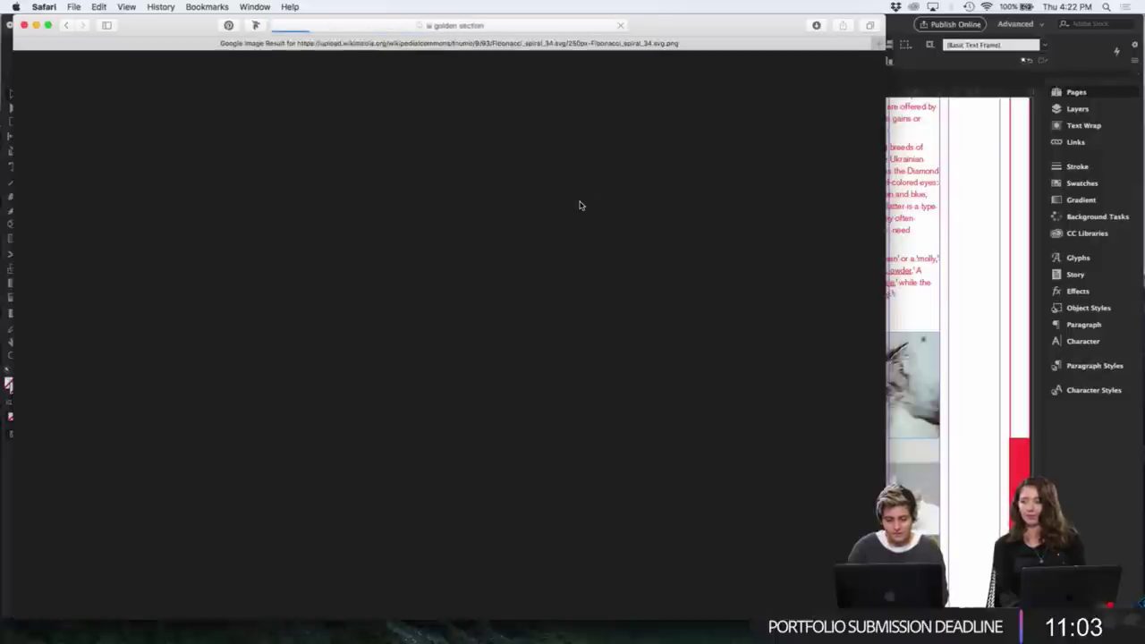
left_click(67, 26)
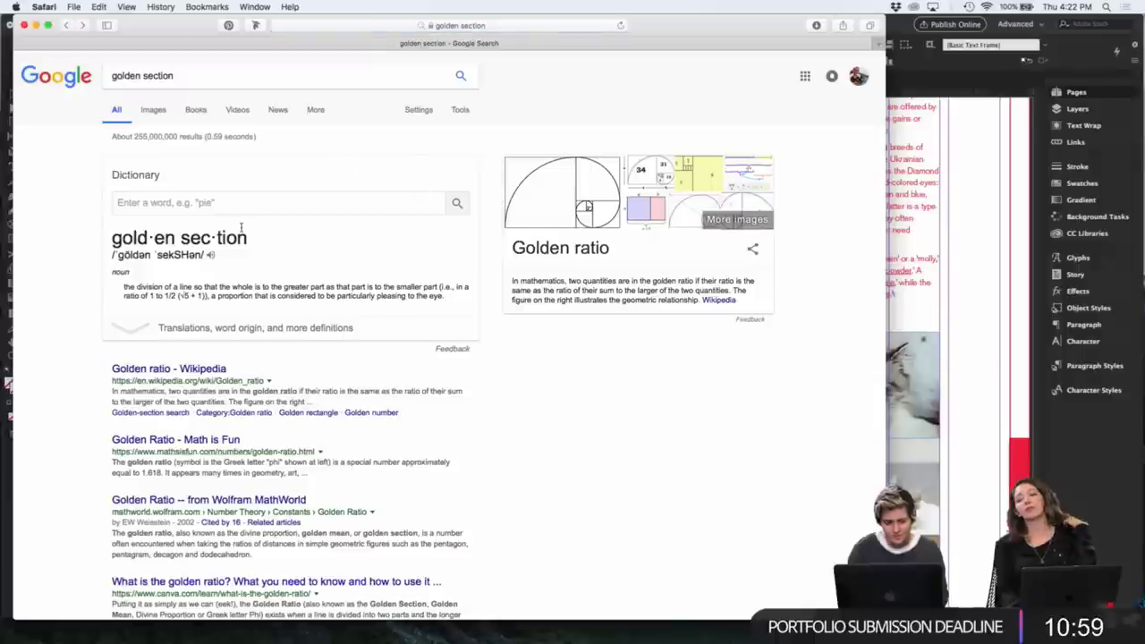
left_click(154, 112)
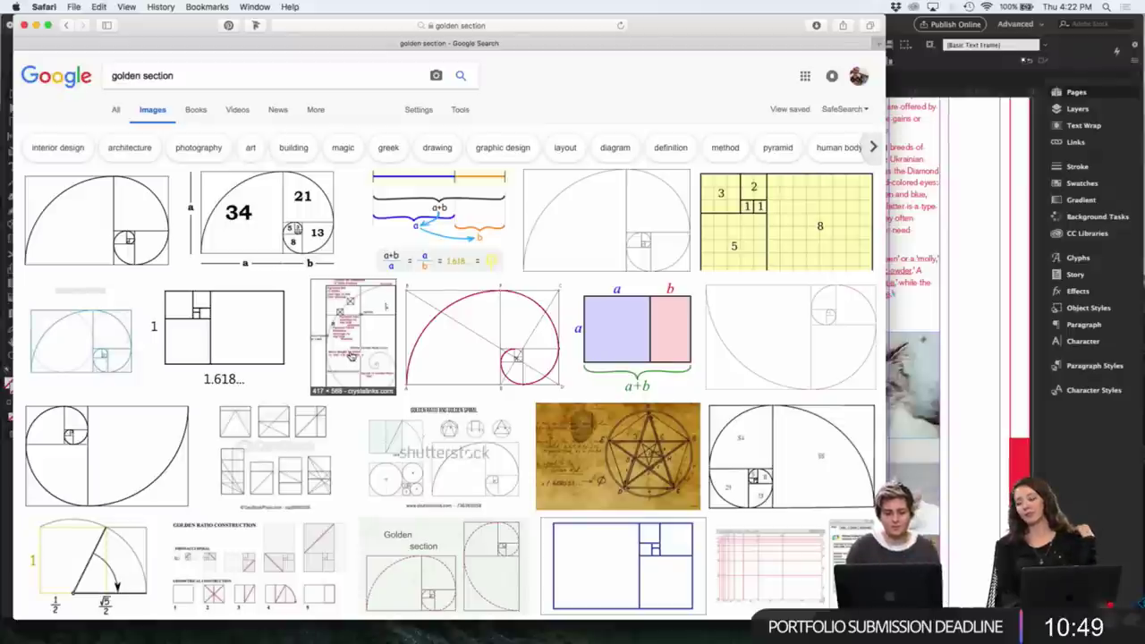
left_click(354, 355)
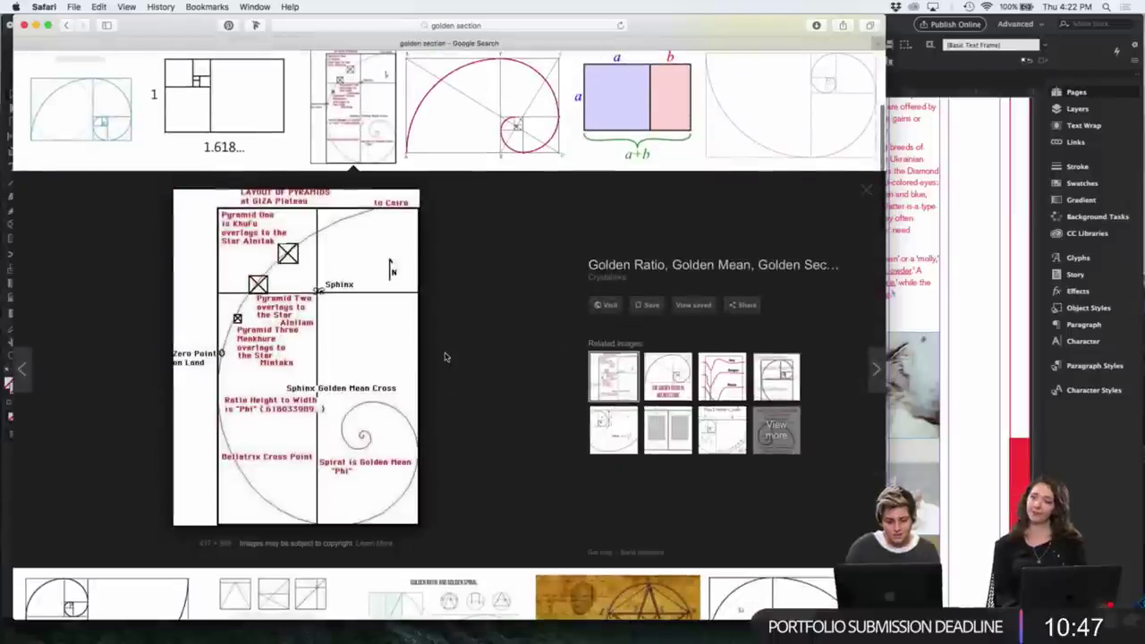
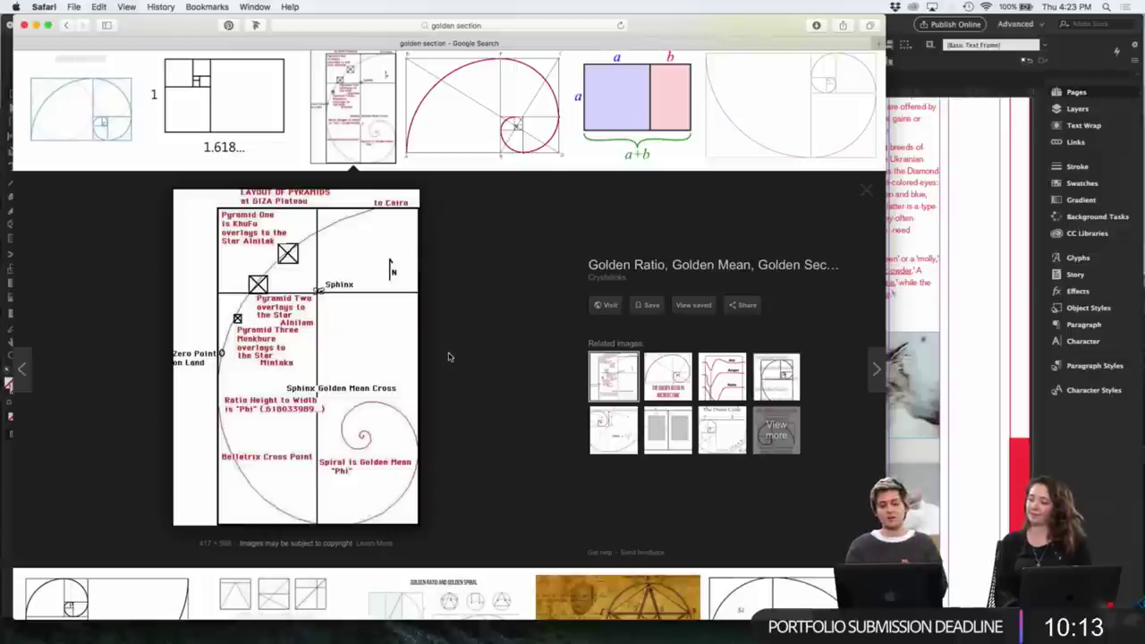
- Replace the 'golden section' image search with a search for 'fibonacci sequence'
scroll(448, 357, "up", 5)
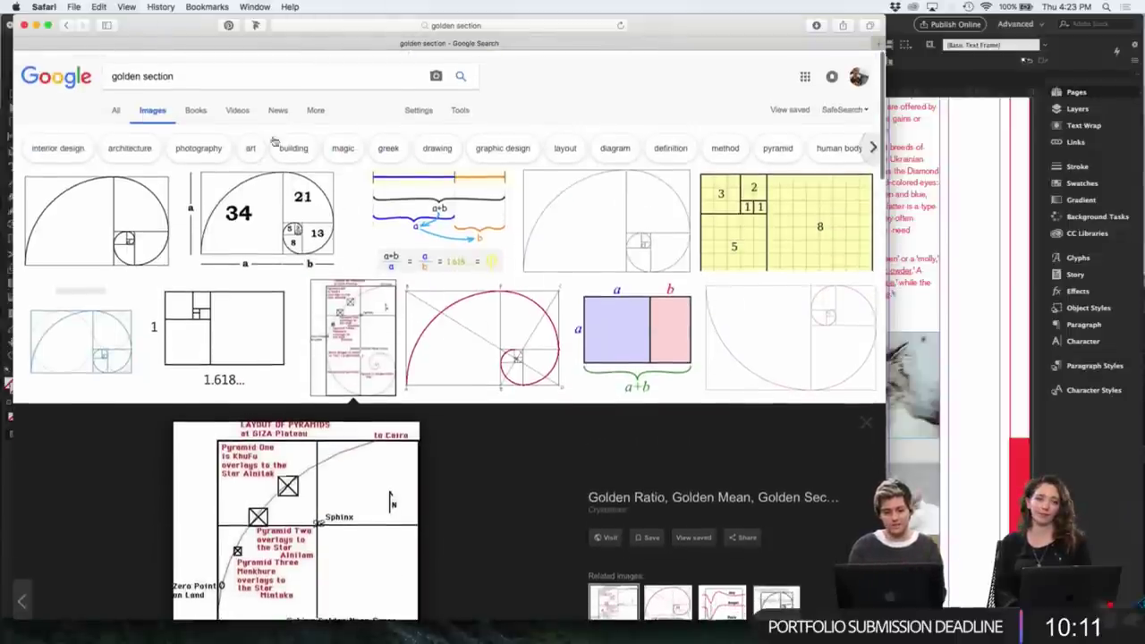
triple_click(205, 75)
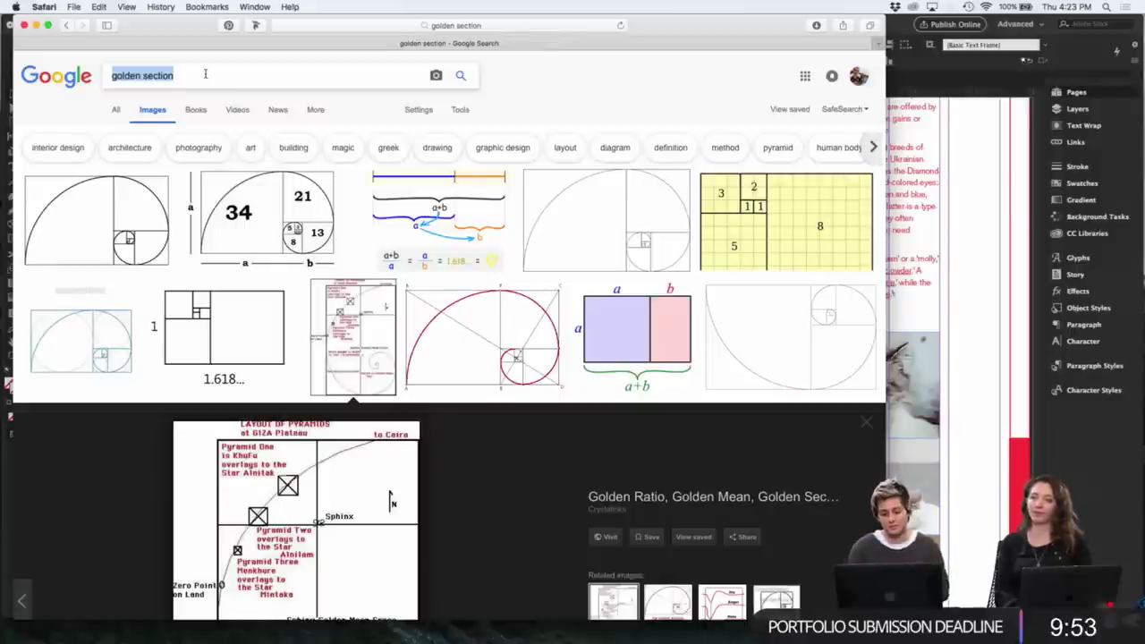
type("fibonn")
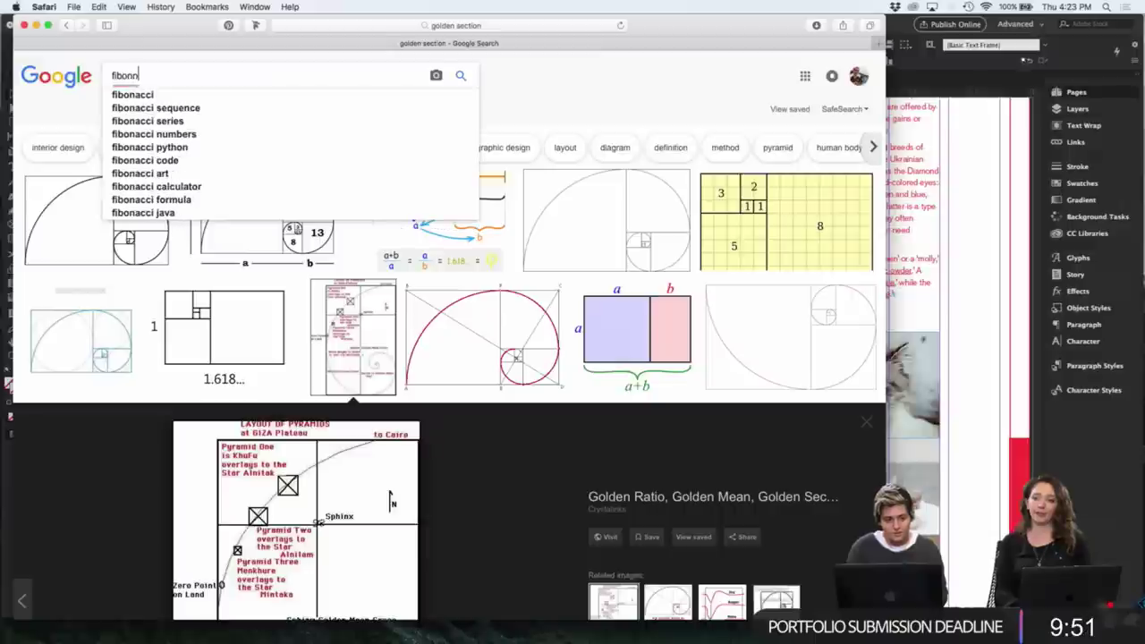
key("Down")
key("Down")
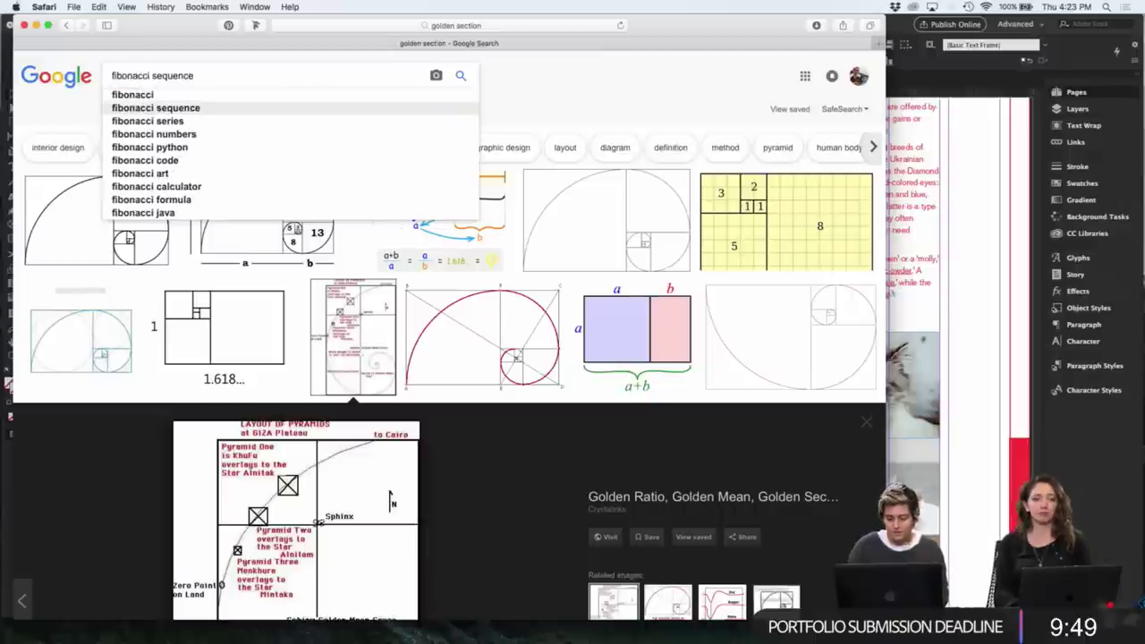
key("Return")
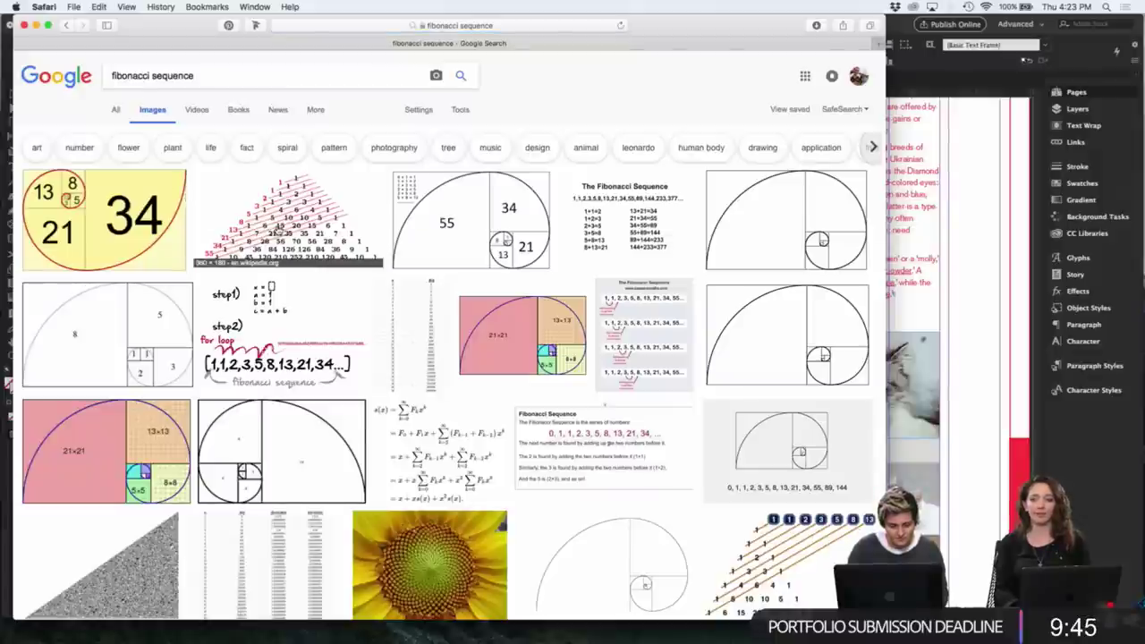
- Open the Math is Fun Fibonacci Sequence page, select its longer number list, then close the browser
left_click(116, 109)
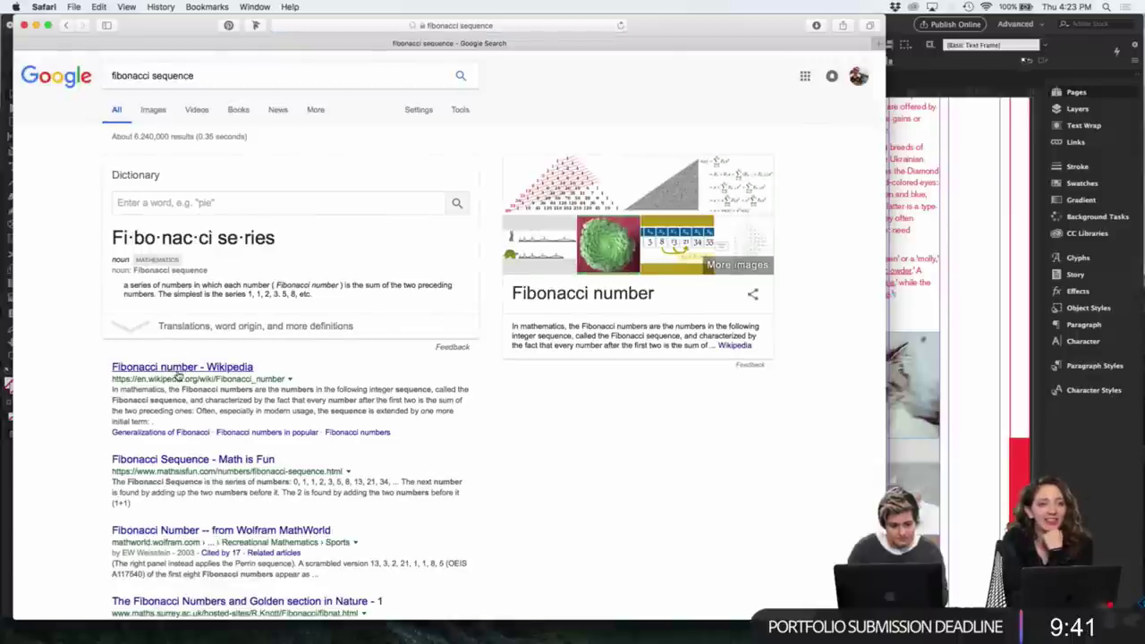
scroll(185, 402, "down", 2)
left_click(190, 421)
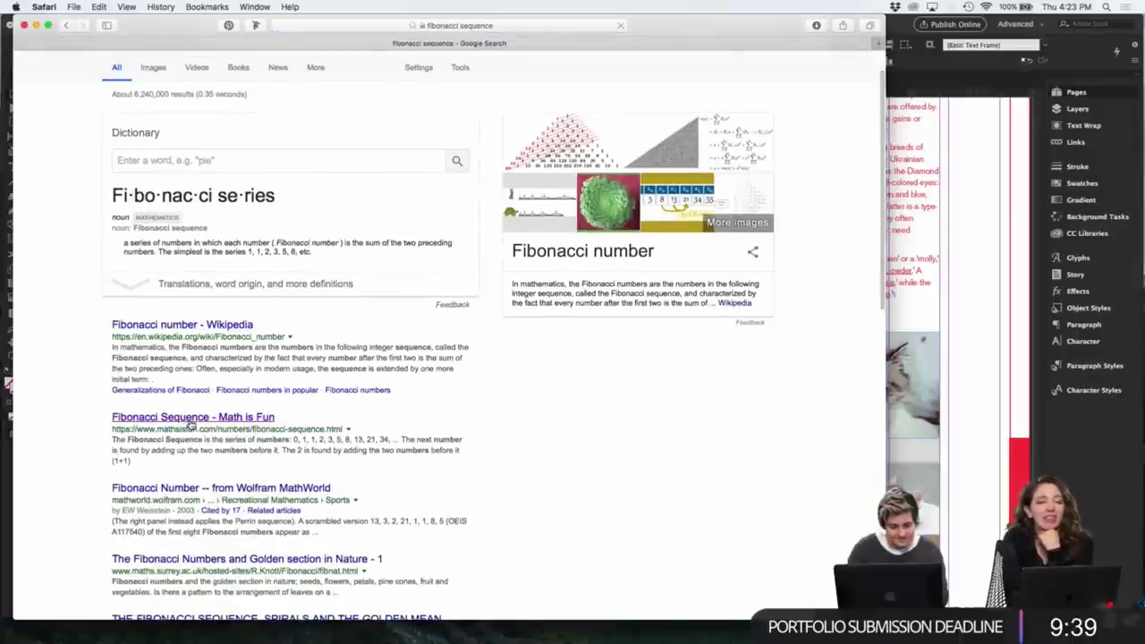
scroll(391, 333, "down", 5)
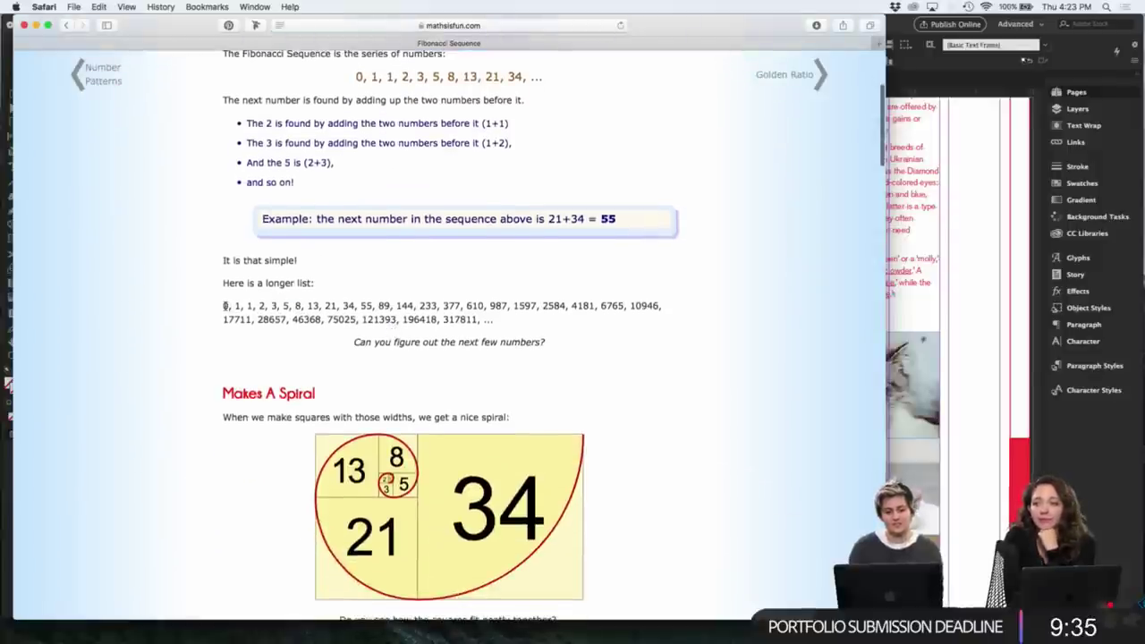
left_click_drag(227, 307, 493, 325)
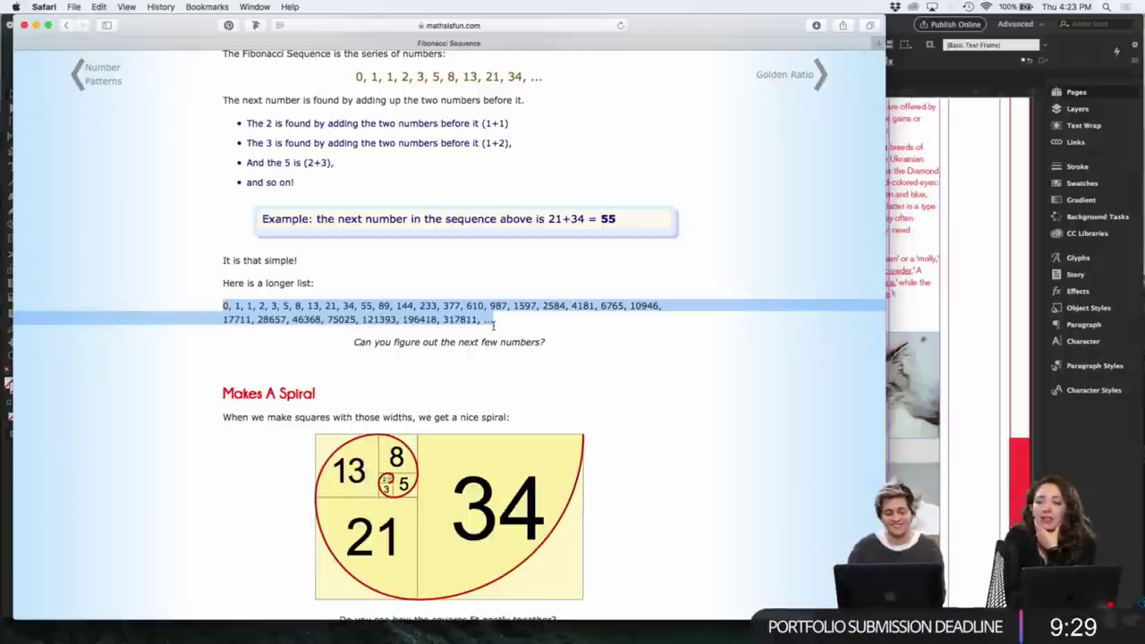
left_click(25, 25)
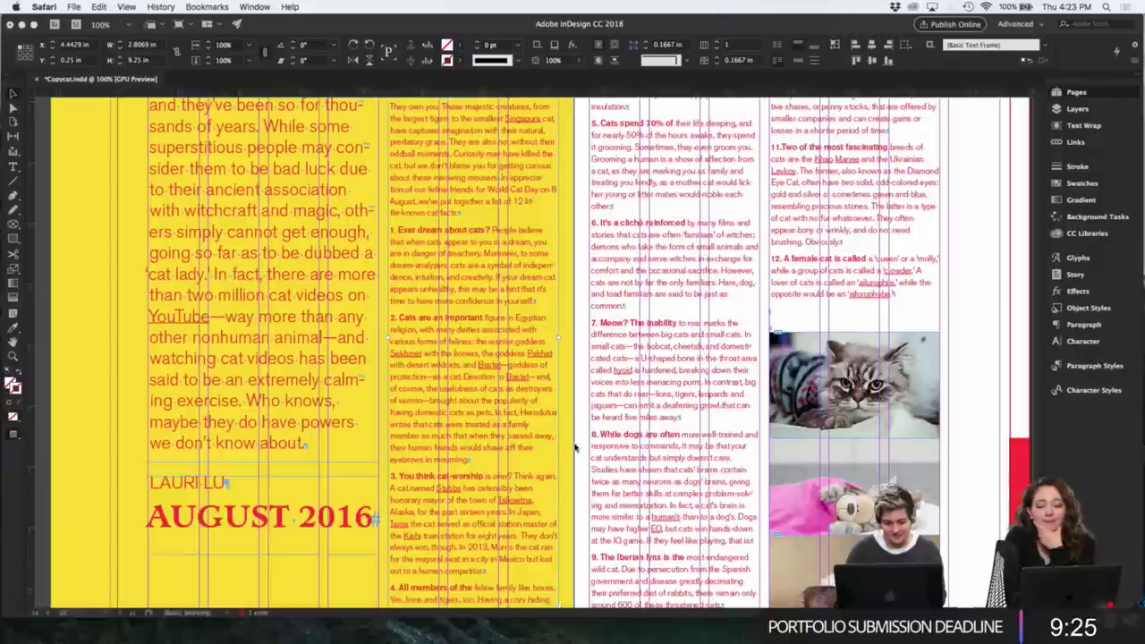
- Open Articles from the Adobe Live folder, select the heading '12 little-known facts about cats', and return to InDesign
left_click(1076, 92)
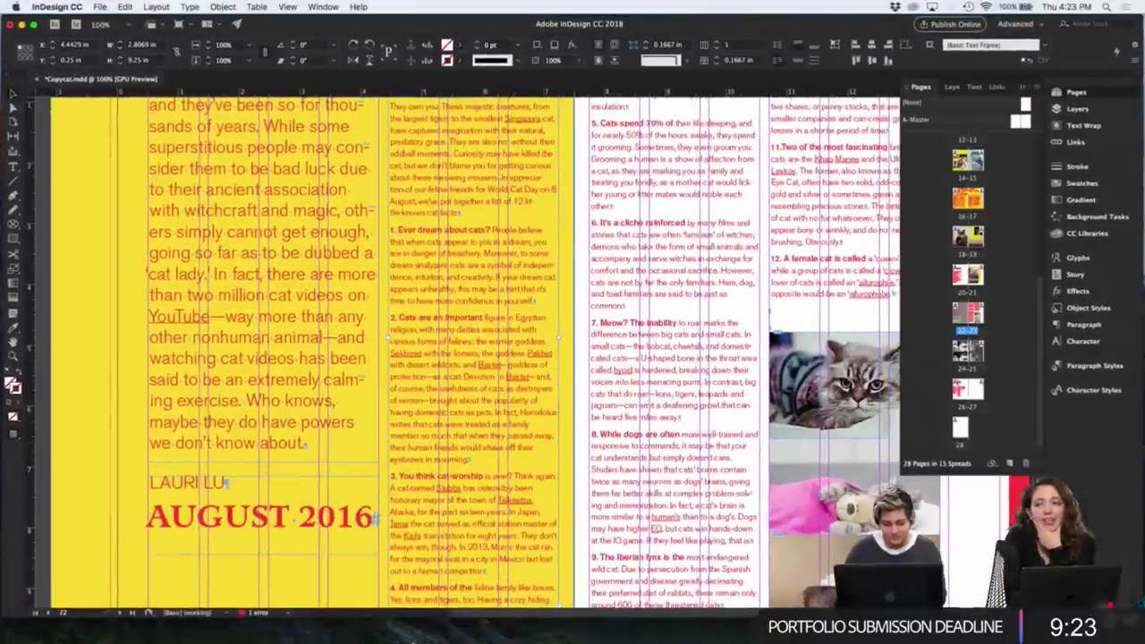
left_click(411, 626)
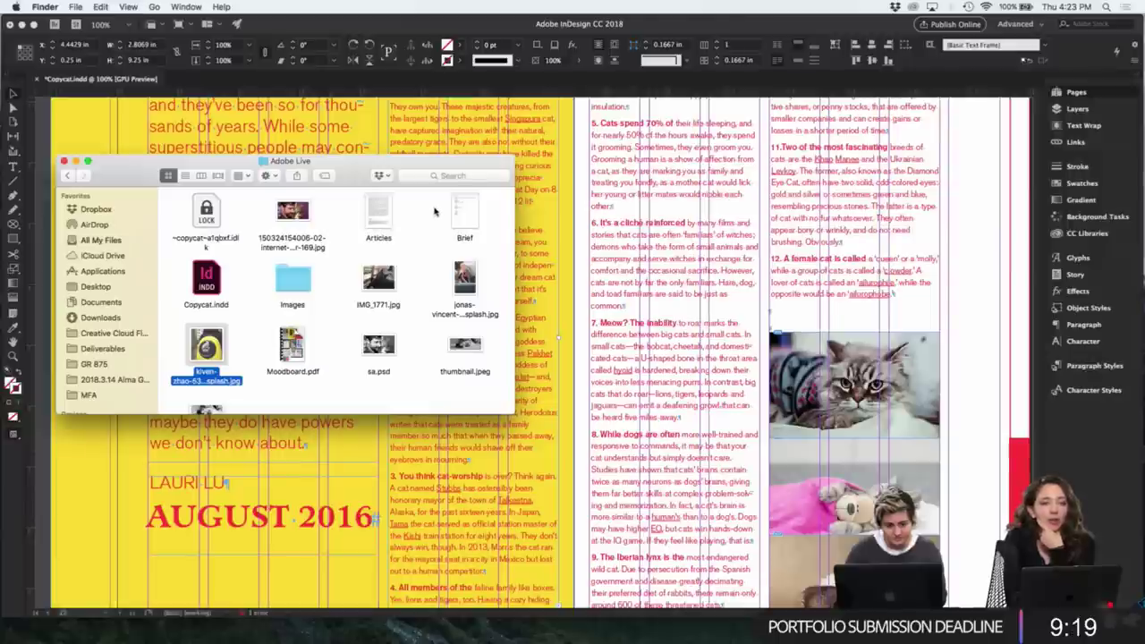
double_click(378, 213)
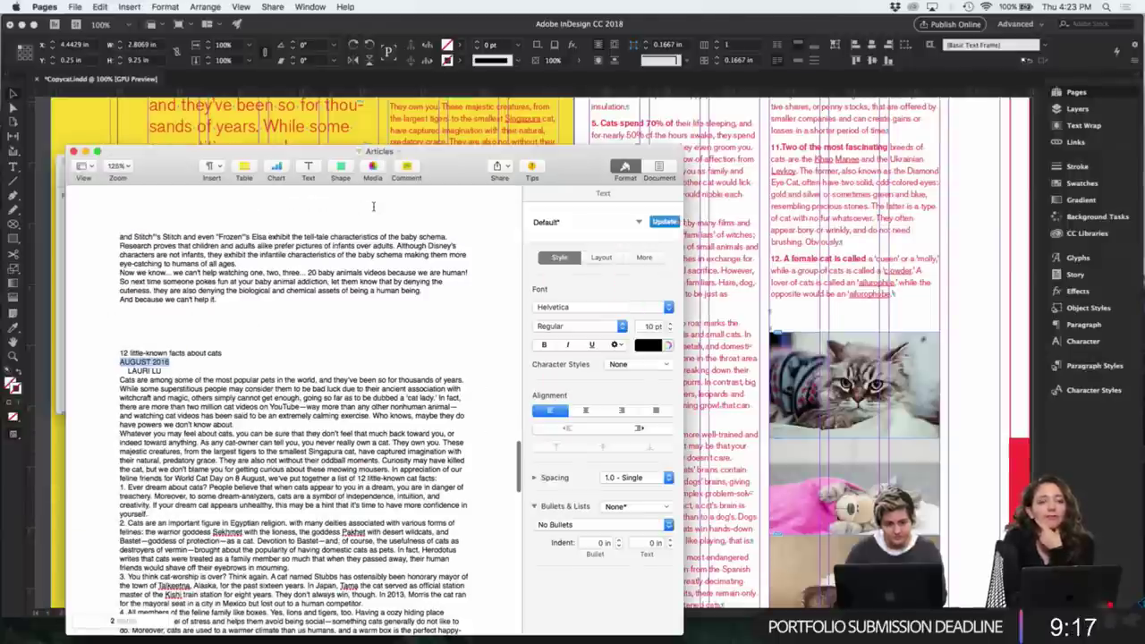
left_click(237, 360)
left_click_drag(226, 353, 119, 353)
key("super+c")
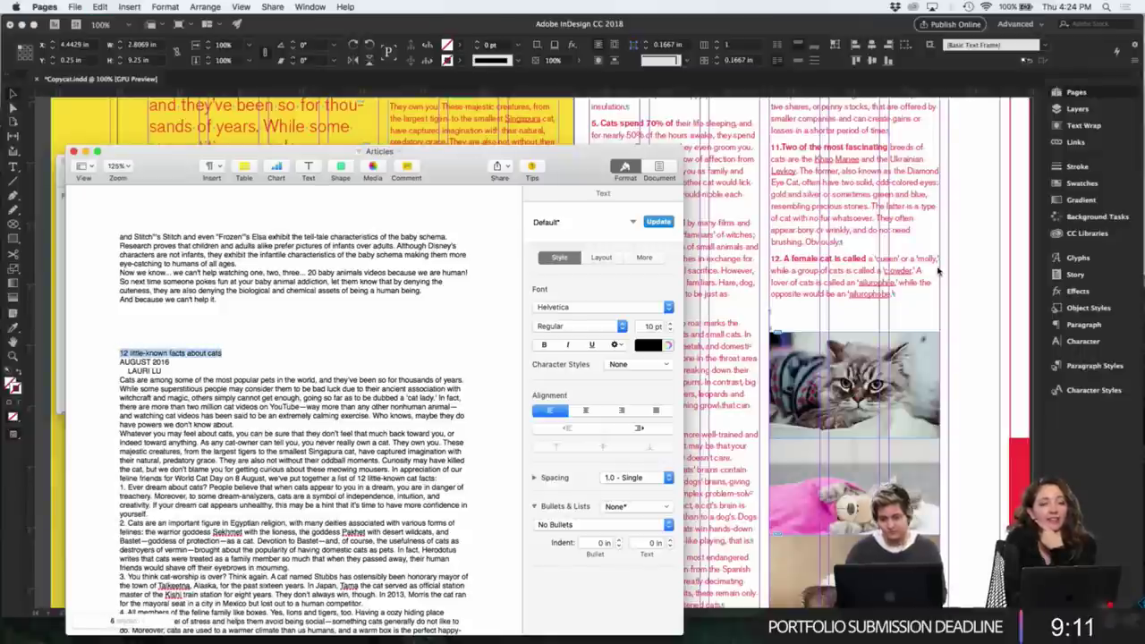
left_click(984, 267)
- Paste '12 little-known facts about cats' over 'puns' on spread 4-5 and duplicate that frame under six
double_click(969, 225)
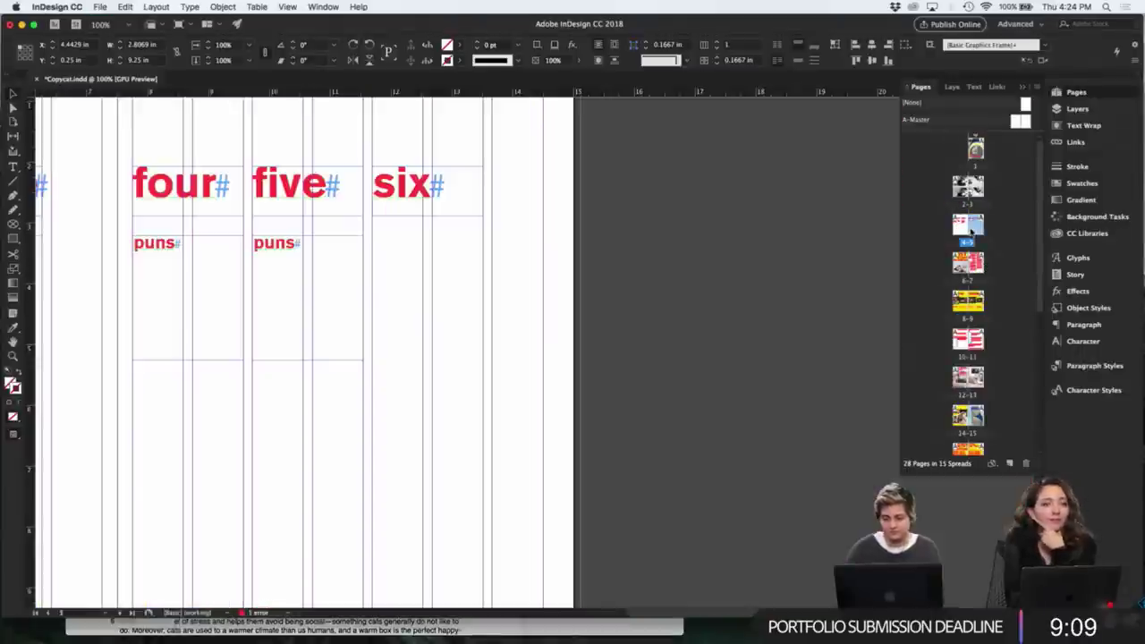
left_click(286, 257)
double_click(286, 258)
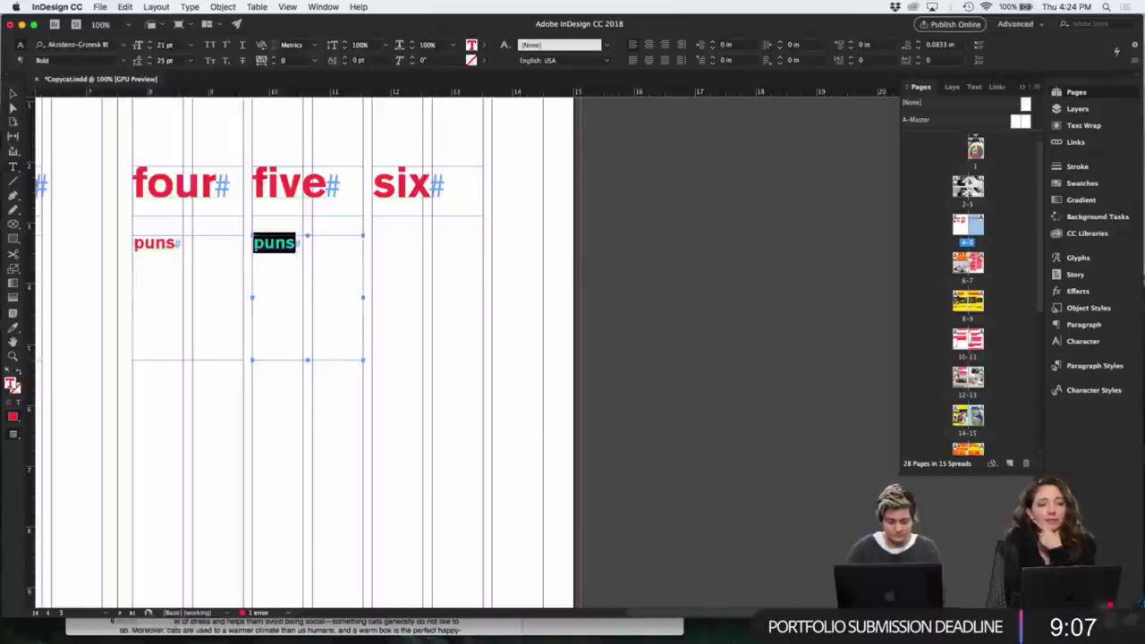
key("super+v")
left_click(13, 97)
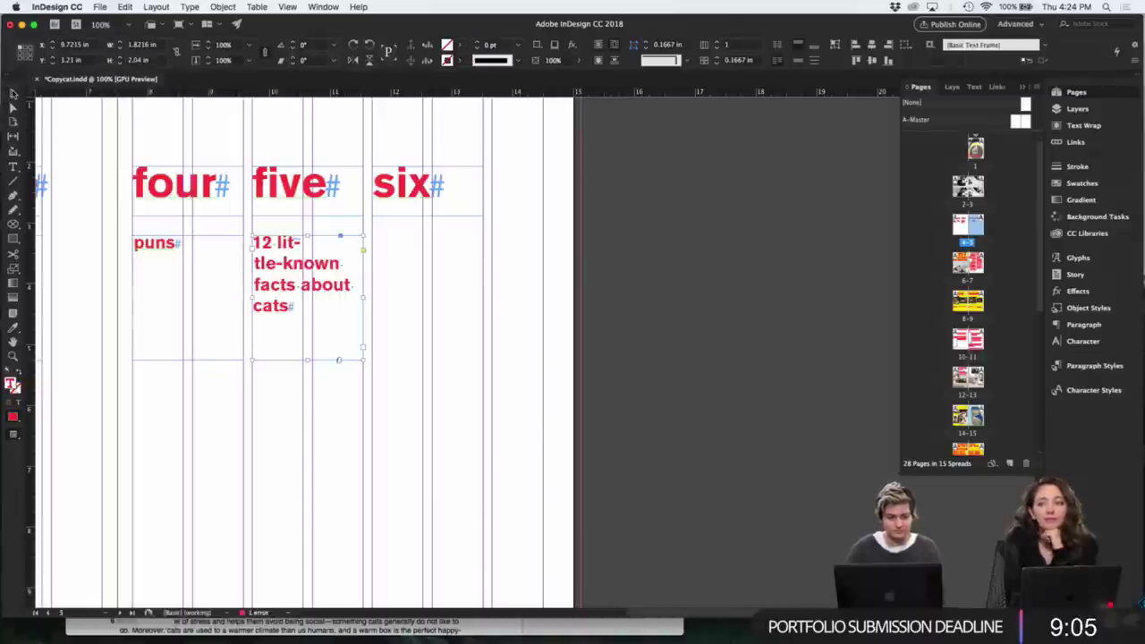
left_click_drag(327, 319, 449, 314)
- Copy the 'A Brief History of Cats' title from spread 26-27 into the frame under six
scroll(985, 372, "down", 5)
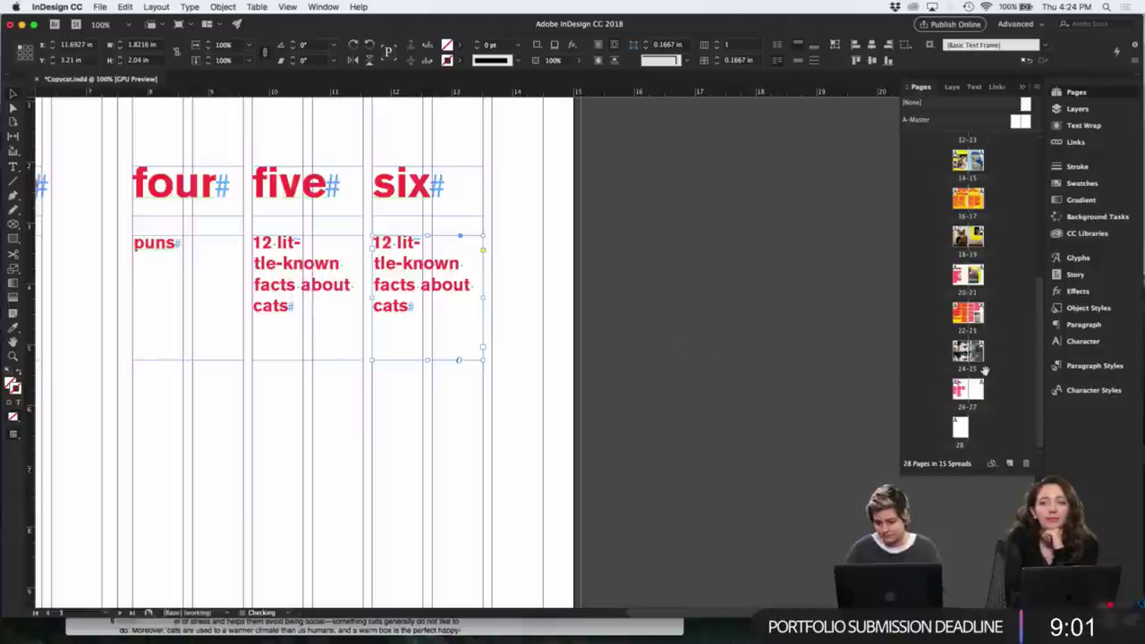
double_click(962, 395)
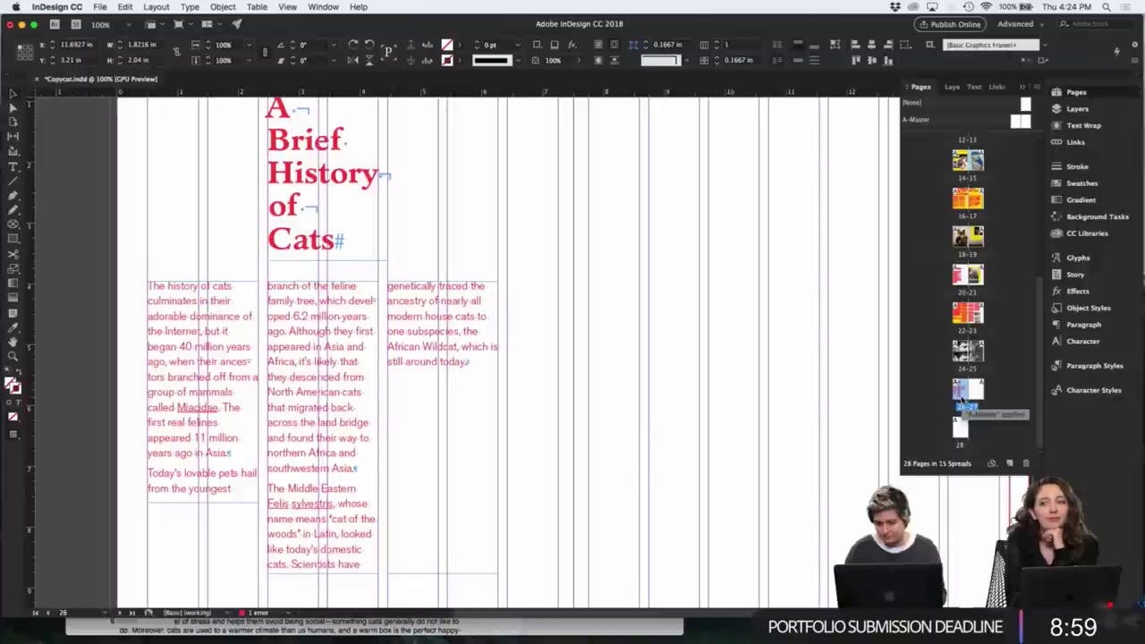
double_click(338, 211)
key("super+a")
key("super+c")
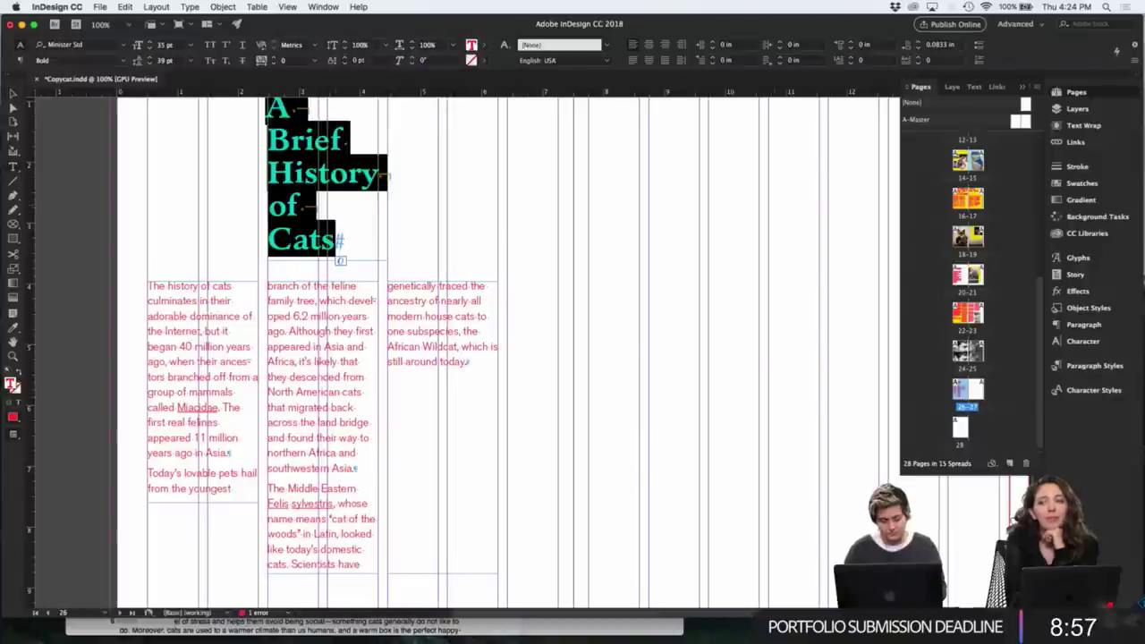
scroll(968, 268, "up", 5)
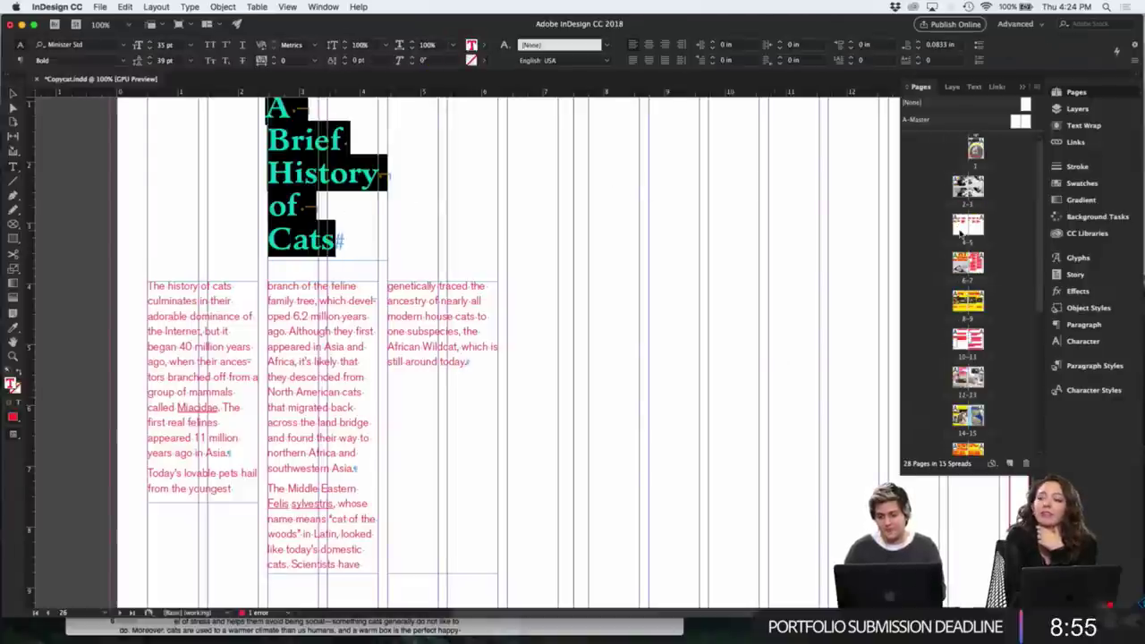
double_click(968, 223)
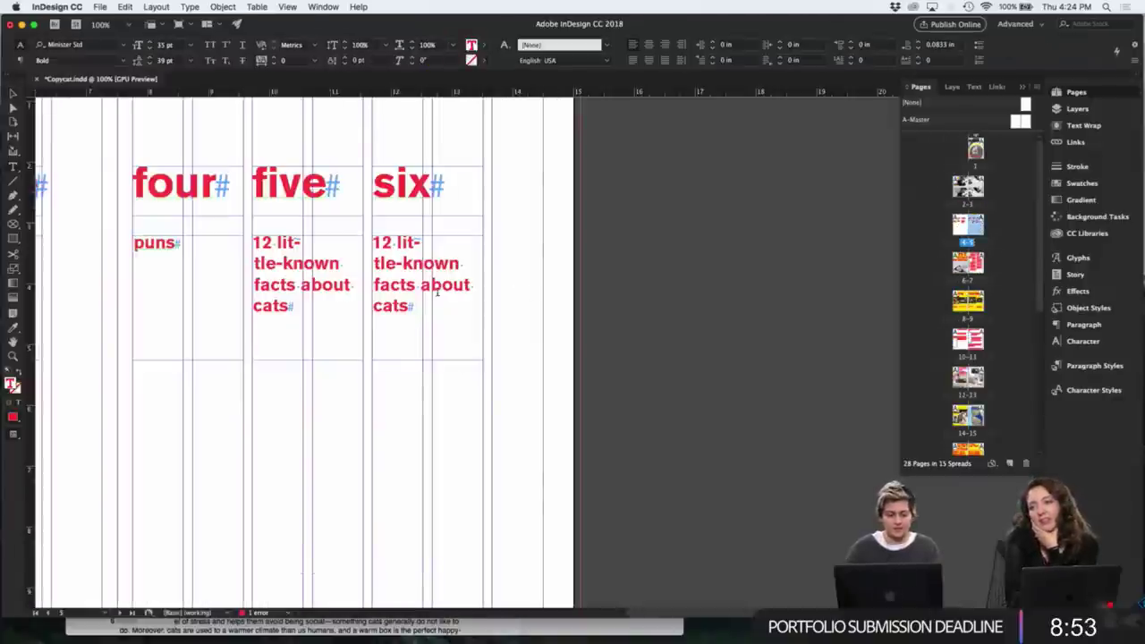
double_click(414, 306)
key("super+a")
key("super+v")
- Remove the forced line breaks so 'A Brief History of Cats' flows as one heading
left_click(343, 272)
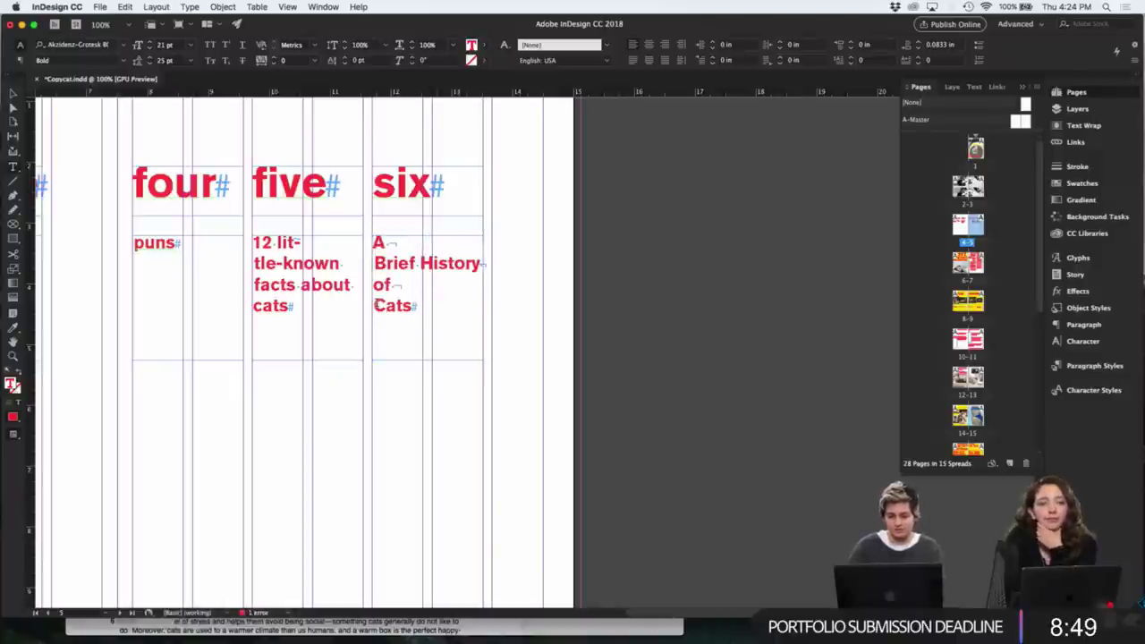
left_click(374, 306)
key("BackSpace")
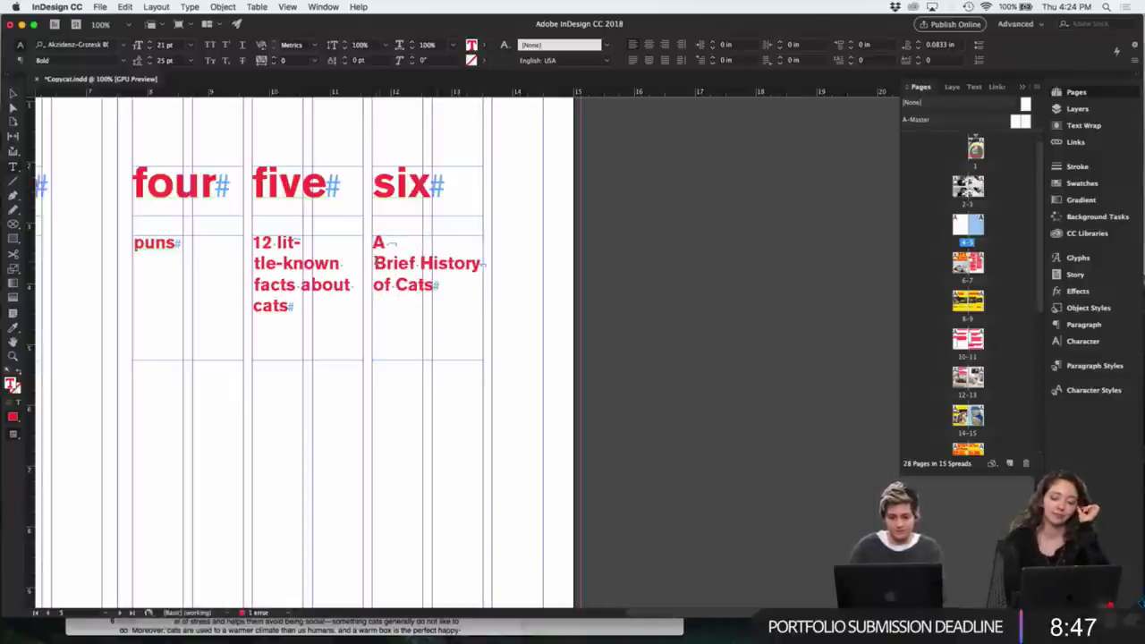
left_click(374, 263)
key("BackSpace")
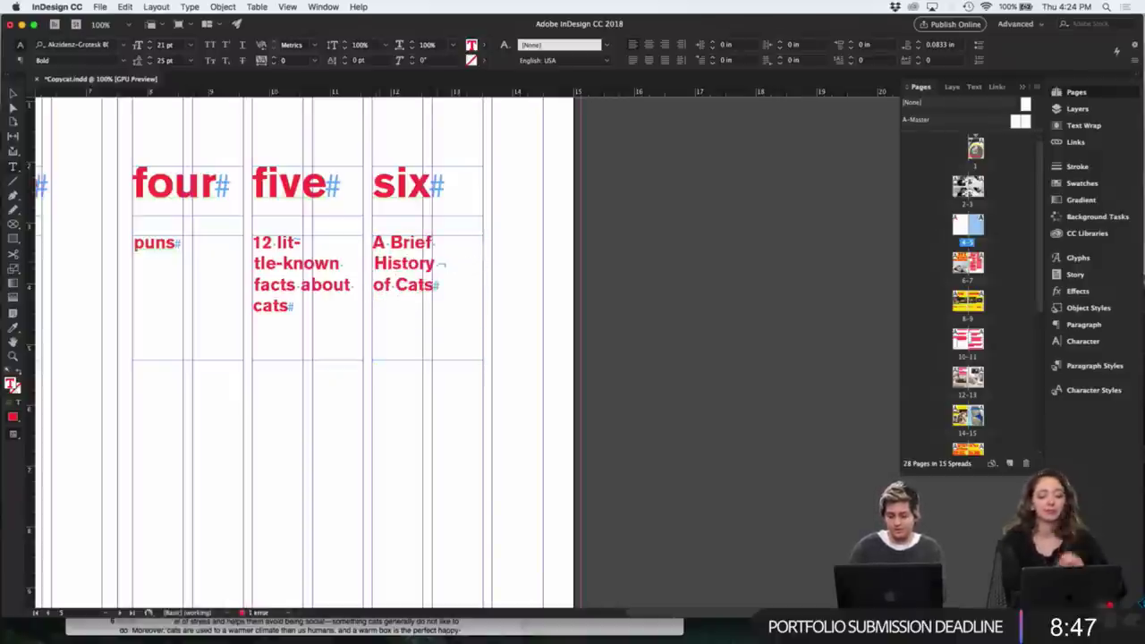
left_click(374, 284)
key("BackSpace")
key("super+a")
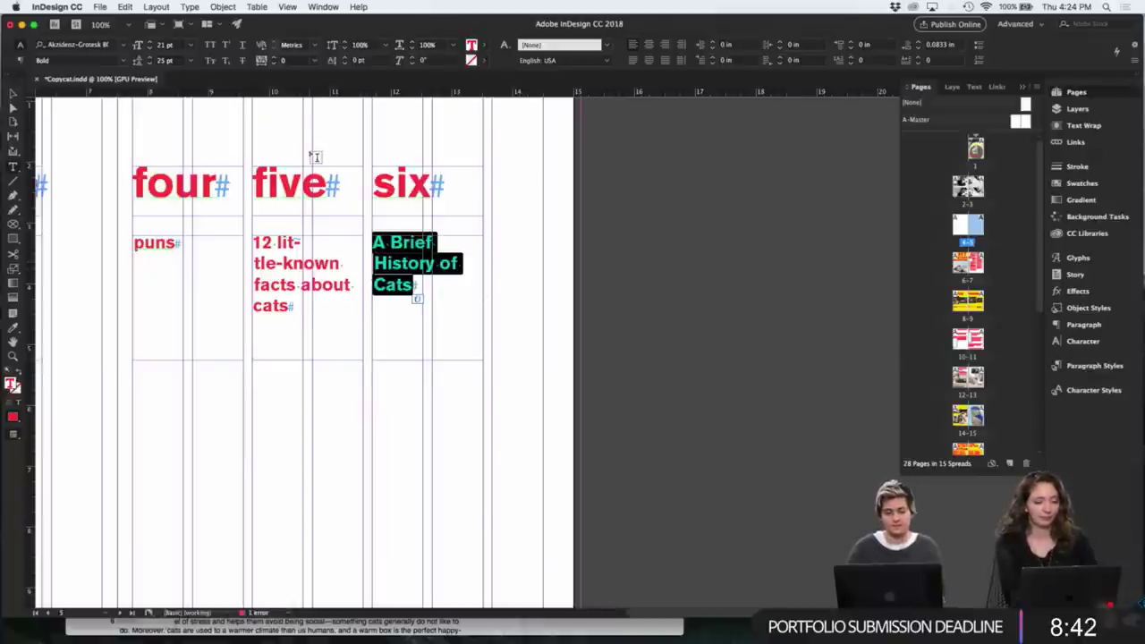
- Apply Lowercase via Change Case so the sixth subhead reads 'a brief history of cats'
left_click(190, 6)
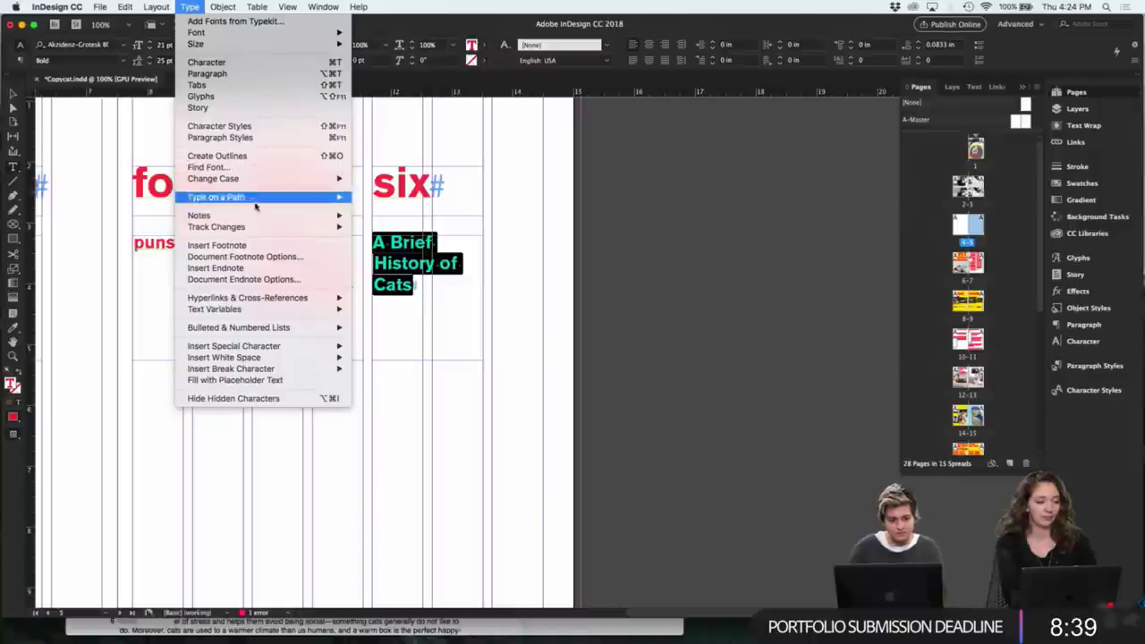
mouse_move(270, 217)
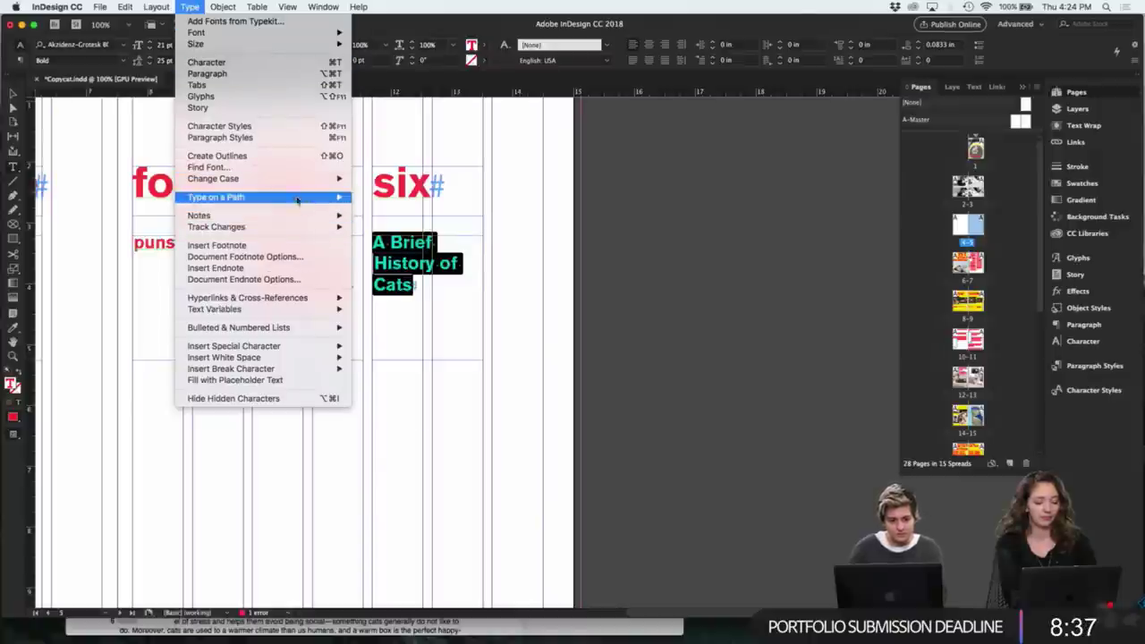
mouse_move(298, 181)
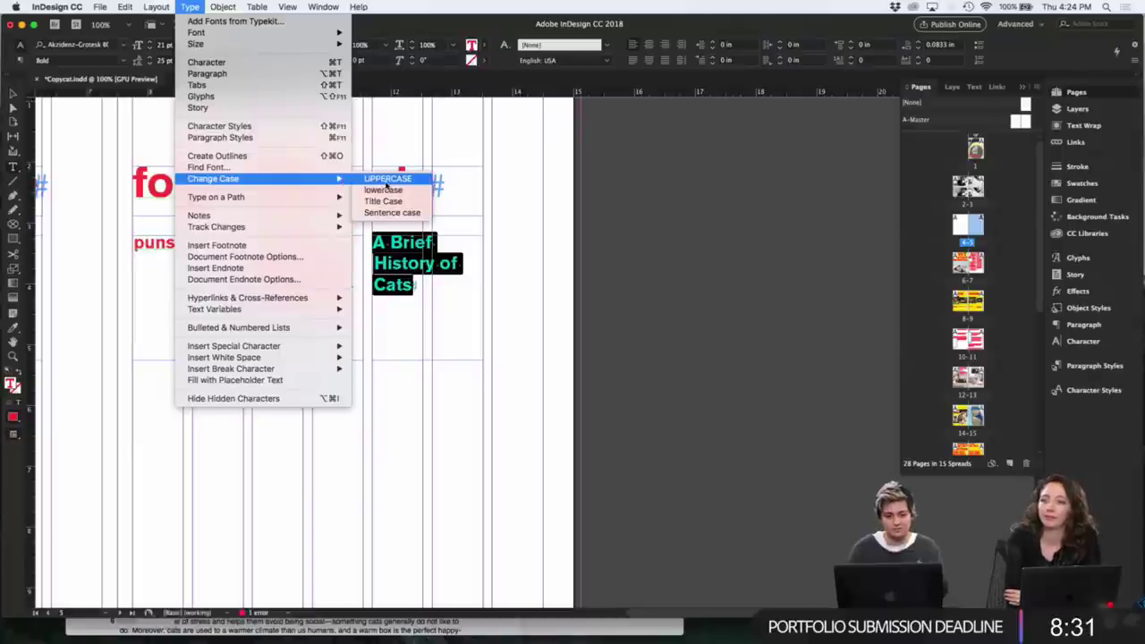
left_click(386, 190)
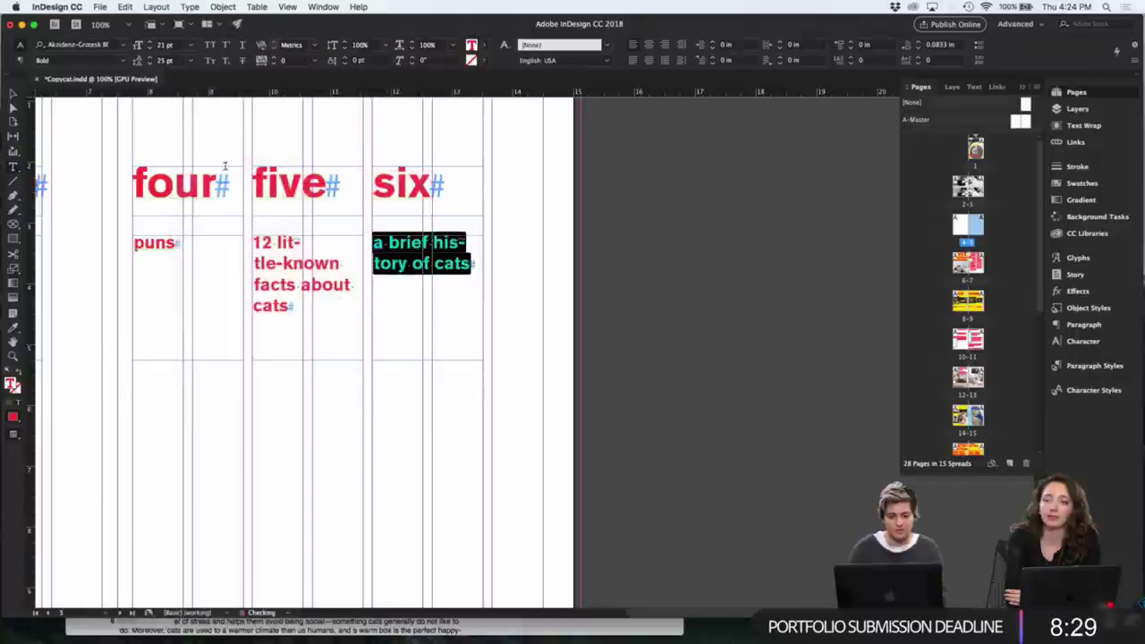
left_click(13, 95)
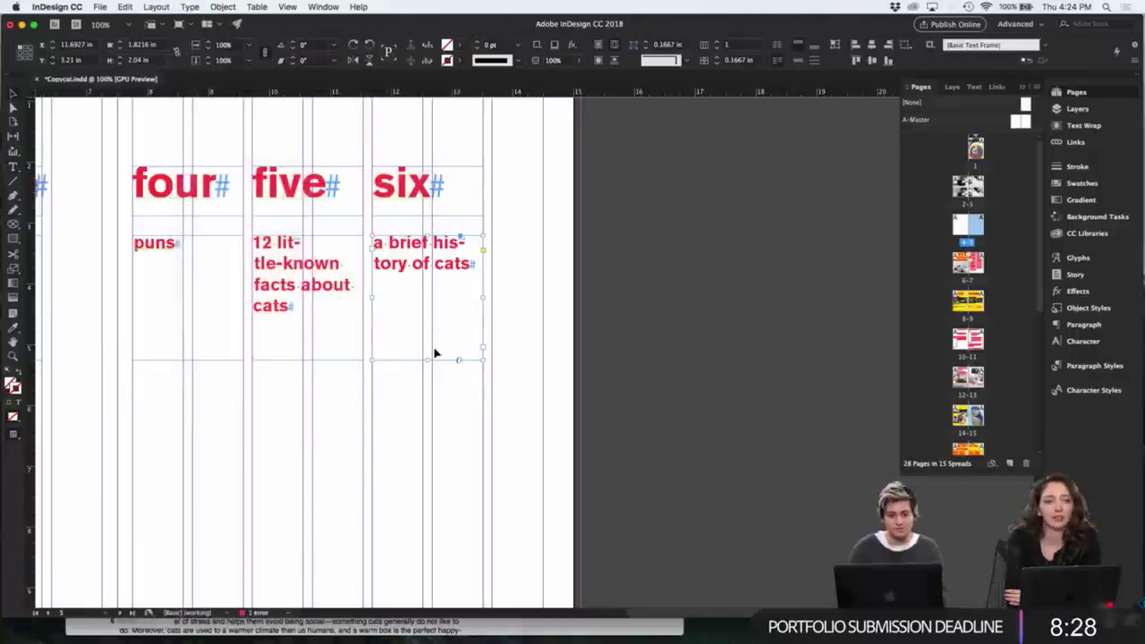
left_click(497, 404)
key("super+minus")
- Turn off Hyphenate for all six description frames in the Paragraph panel's Hyphenation settings
key("w")
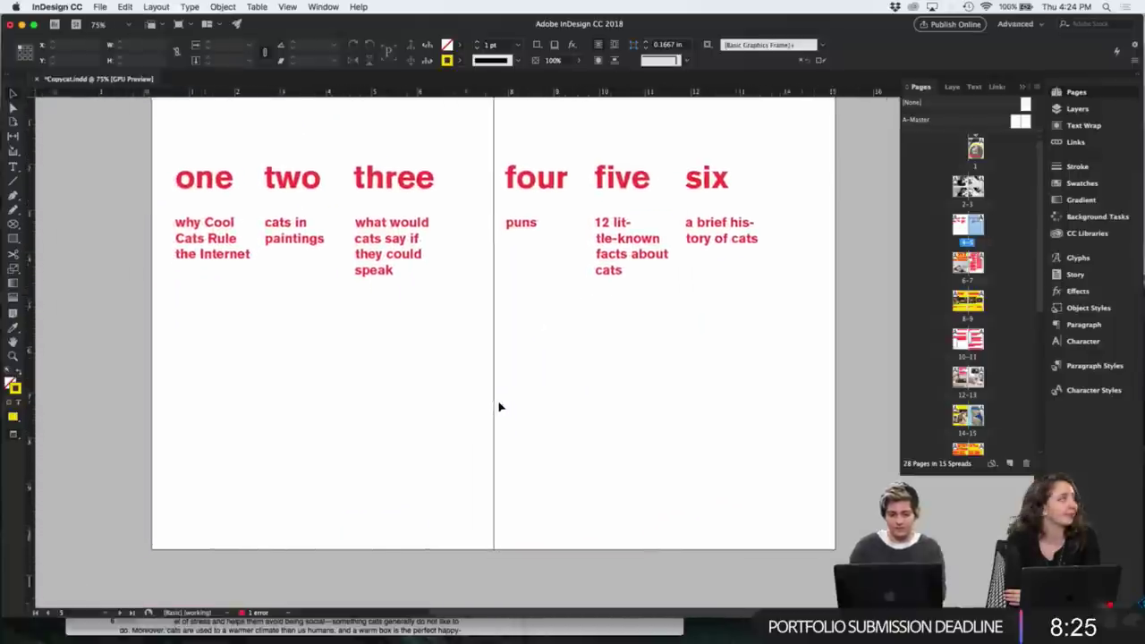
key("super+minus")
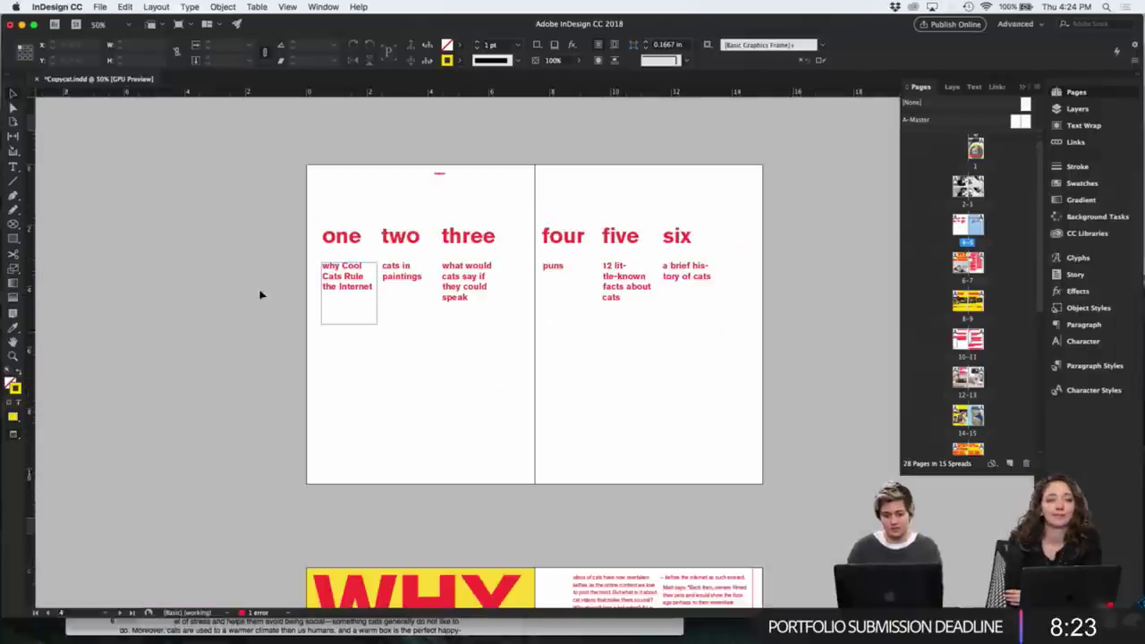
left_click_drag(254, 283, 696, 324)
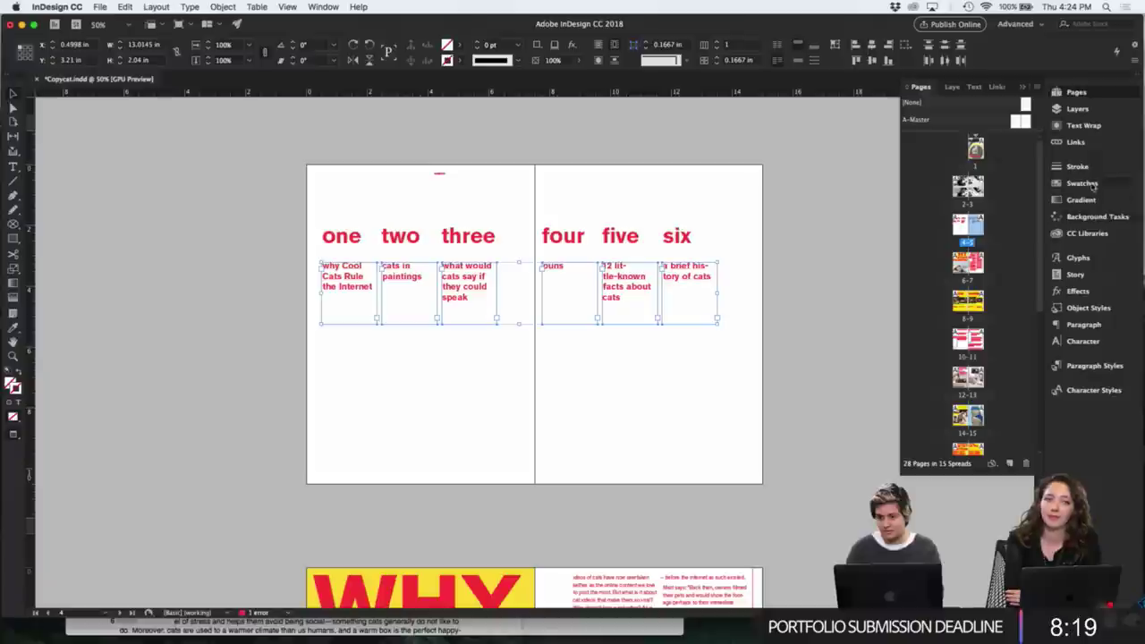
left_click(1084, 324)
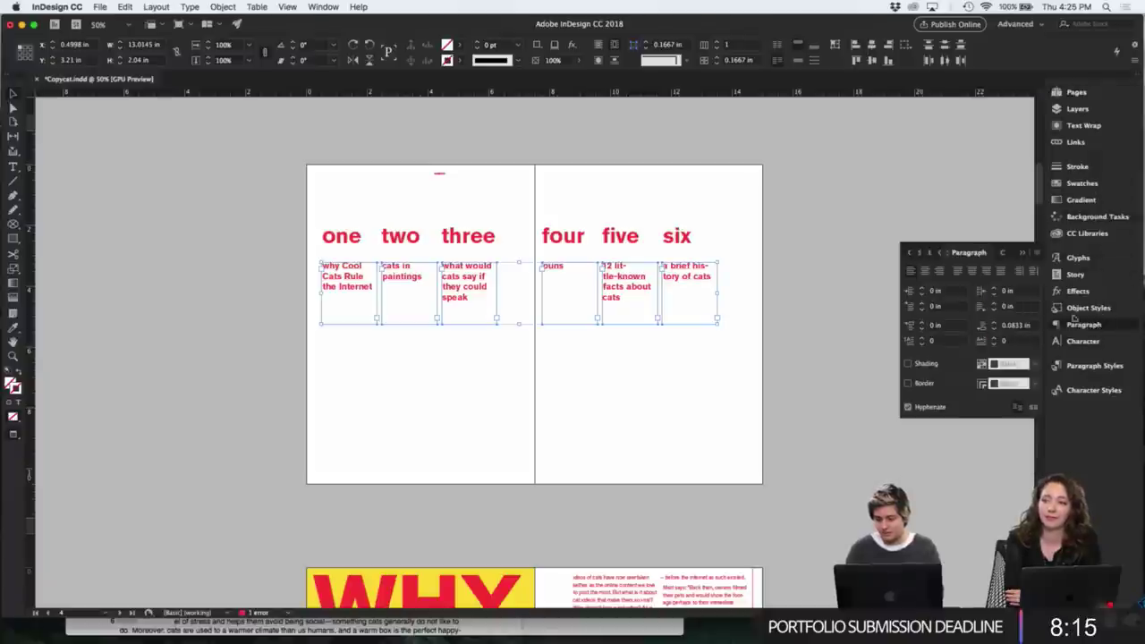
left_click(1033, 251)
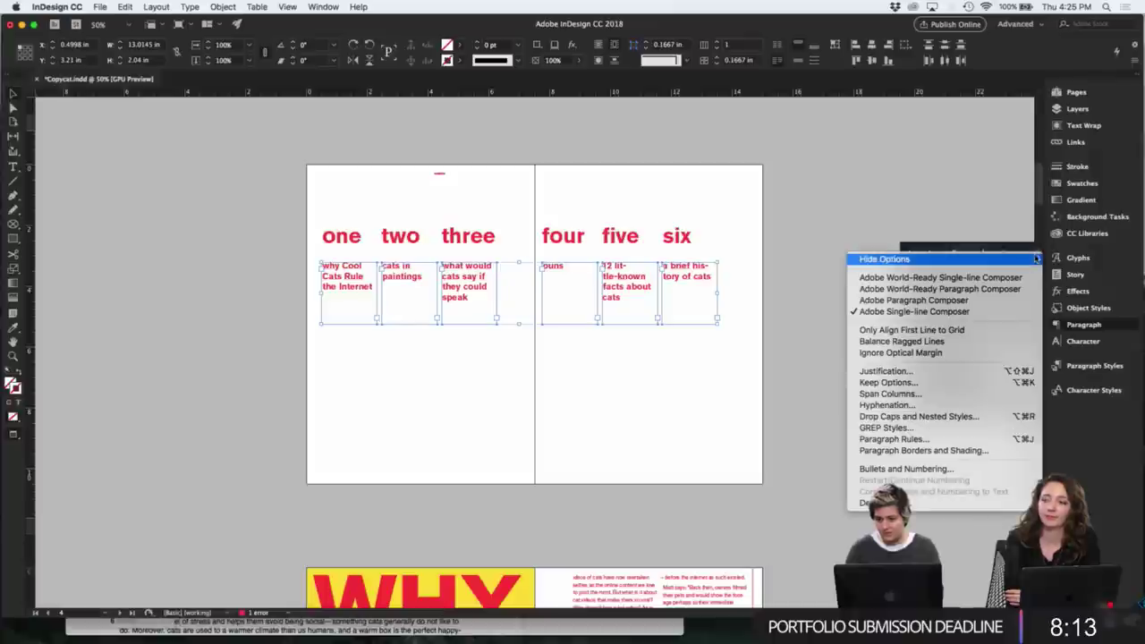
left_click(898, 406)
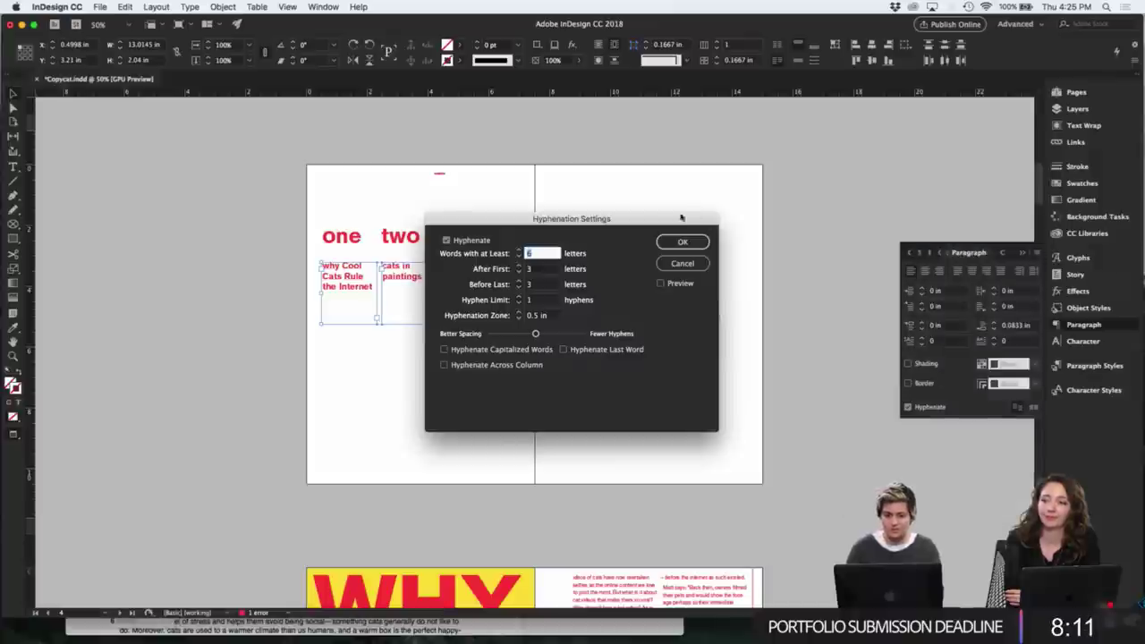
left_click(456, 238)
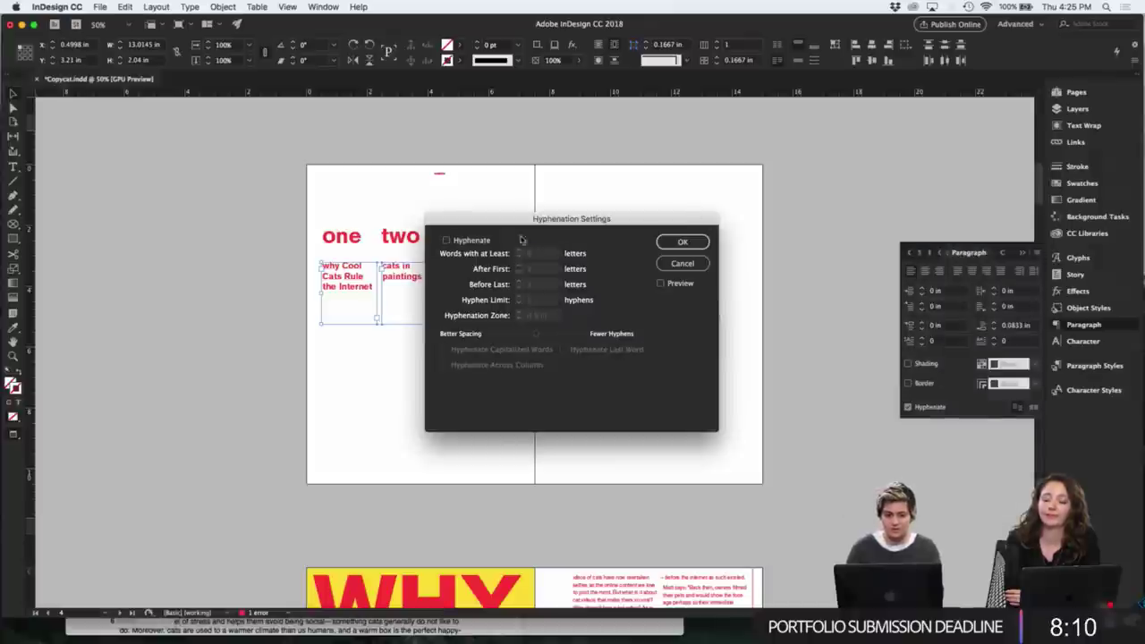
left_click(677, 243)
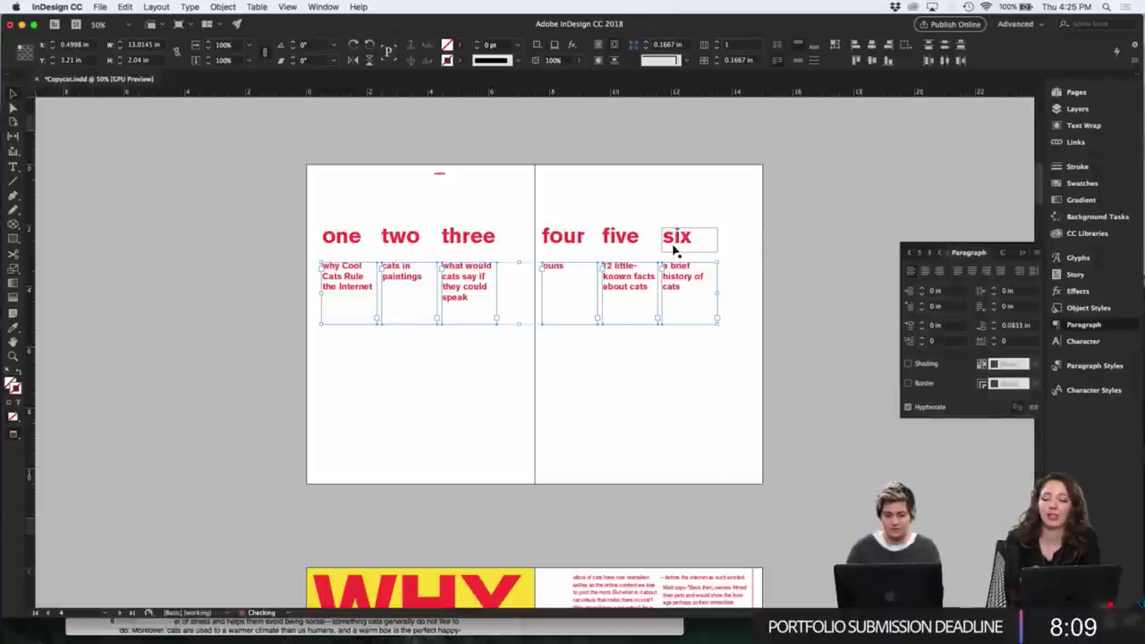
- Remove the hyphen so the fifth subhead reads '12 little known facts about cats'
left_click(748, 365)
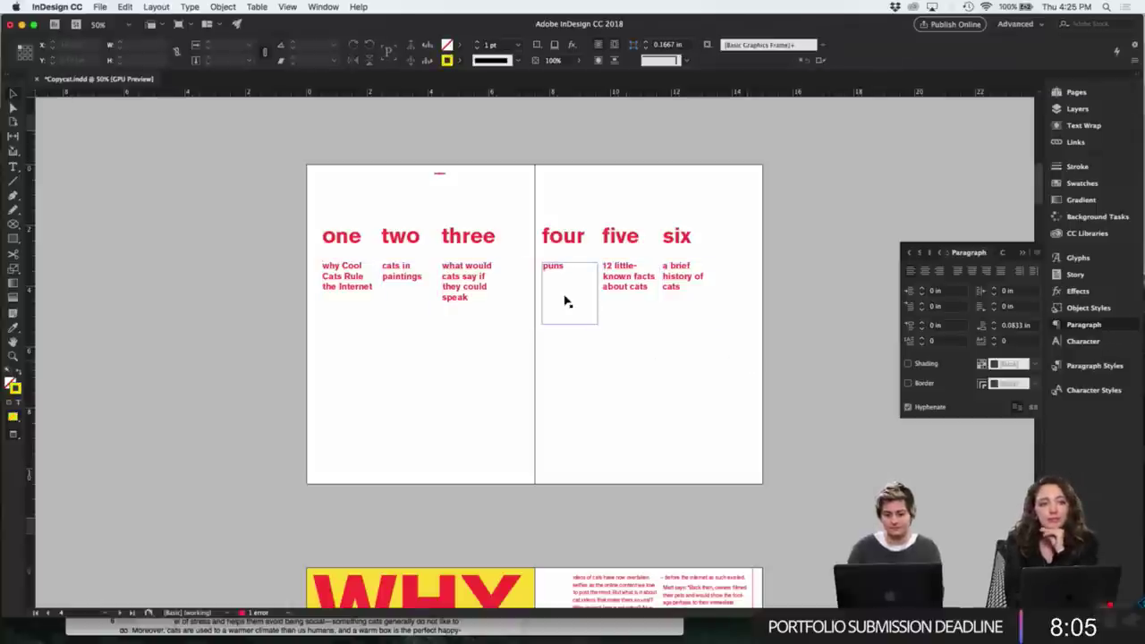
double_click(627, 280)
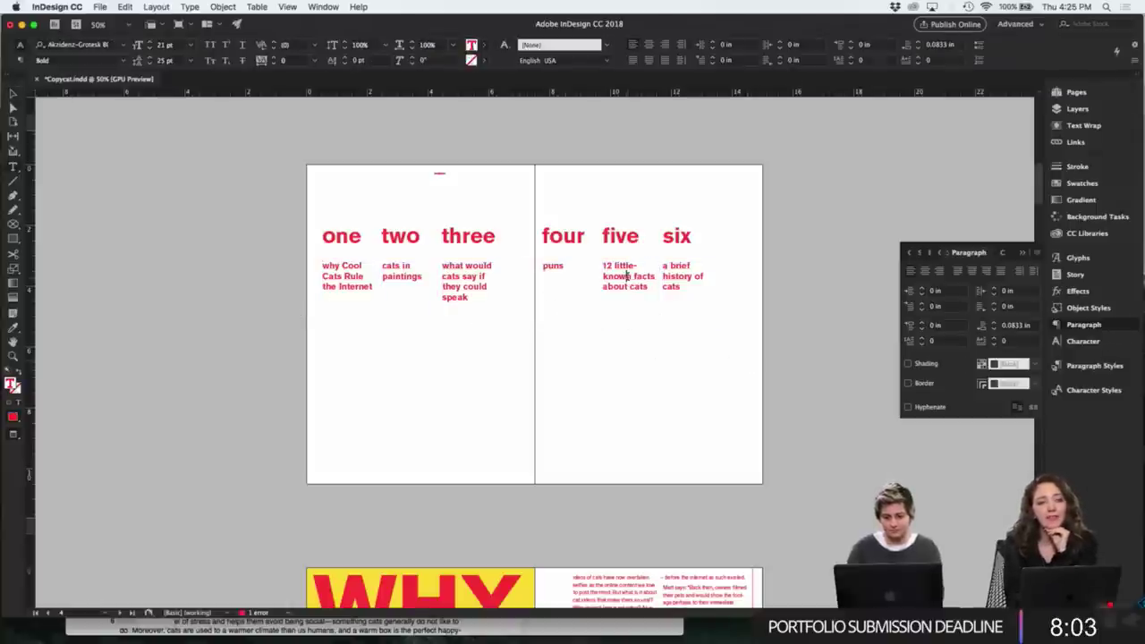
key("BackSpace")
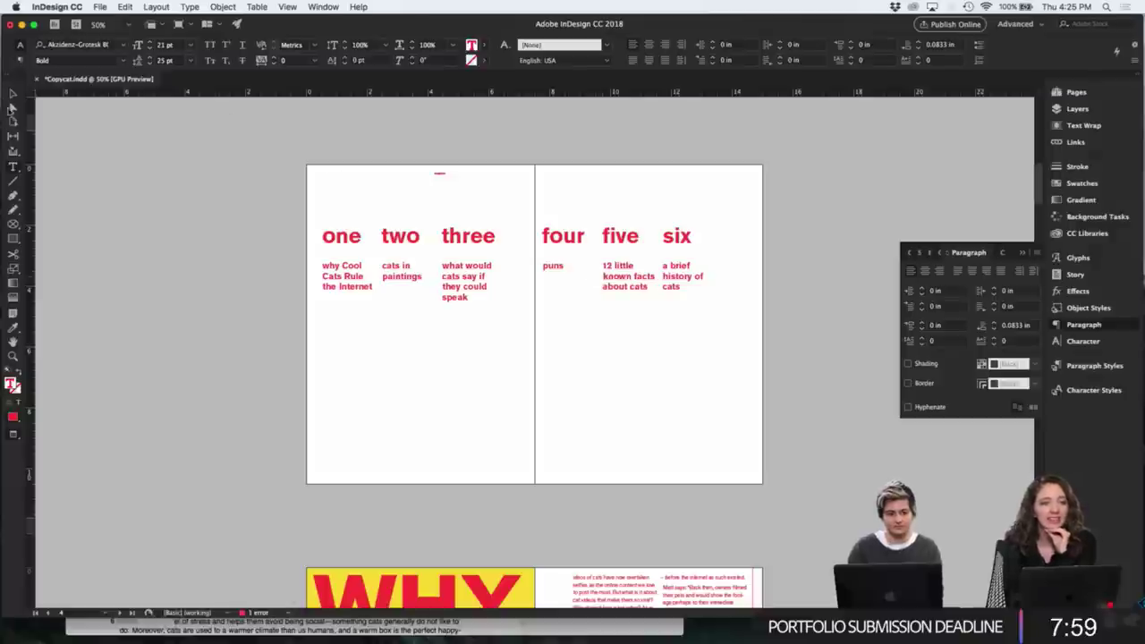
- Duplicate the six description frames into a second row below the first
left_click(11, 93)
left_click_drag(262, 287, 696, 345)
left_click(772, 355)
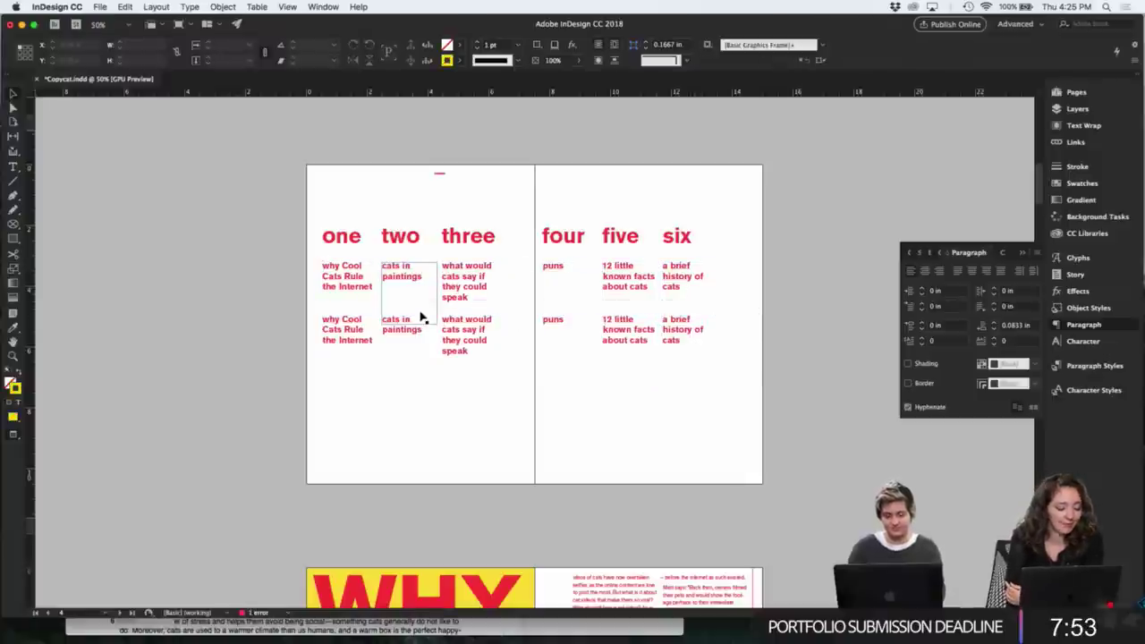
left_click(1078, 93)
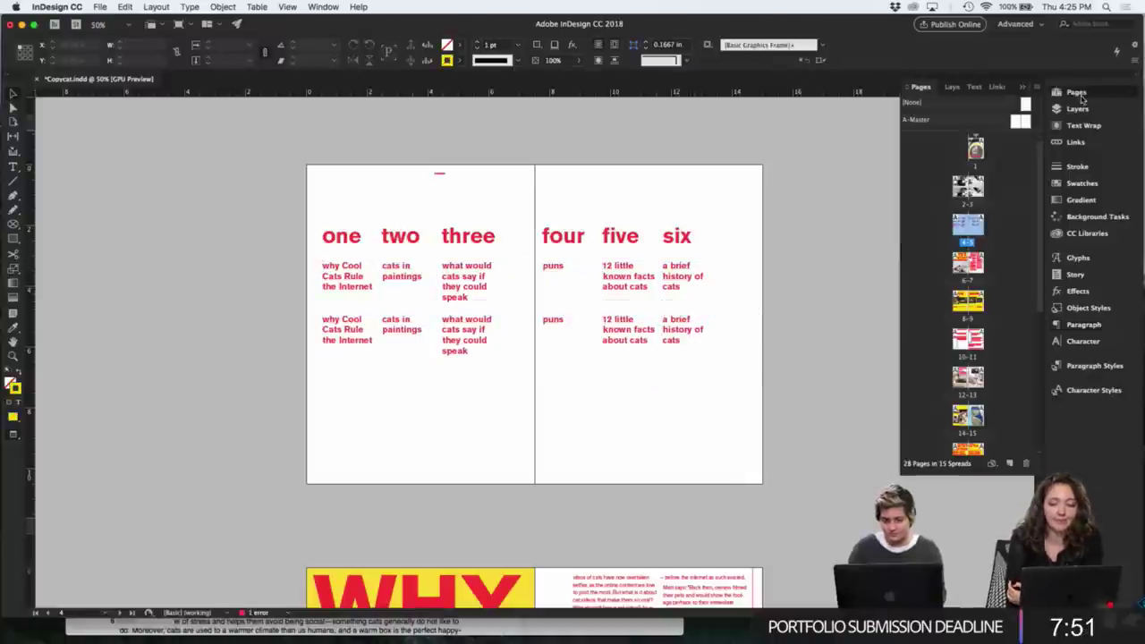
- Change the first duplicated subhead to read '6-7' and select its hyphen
left_click(384, 327)
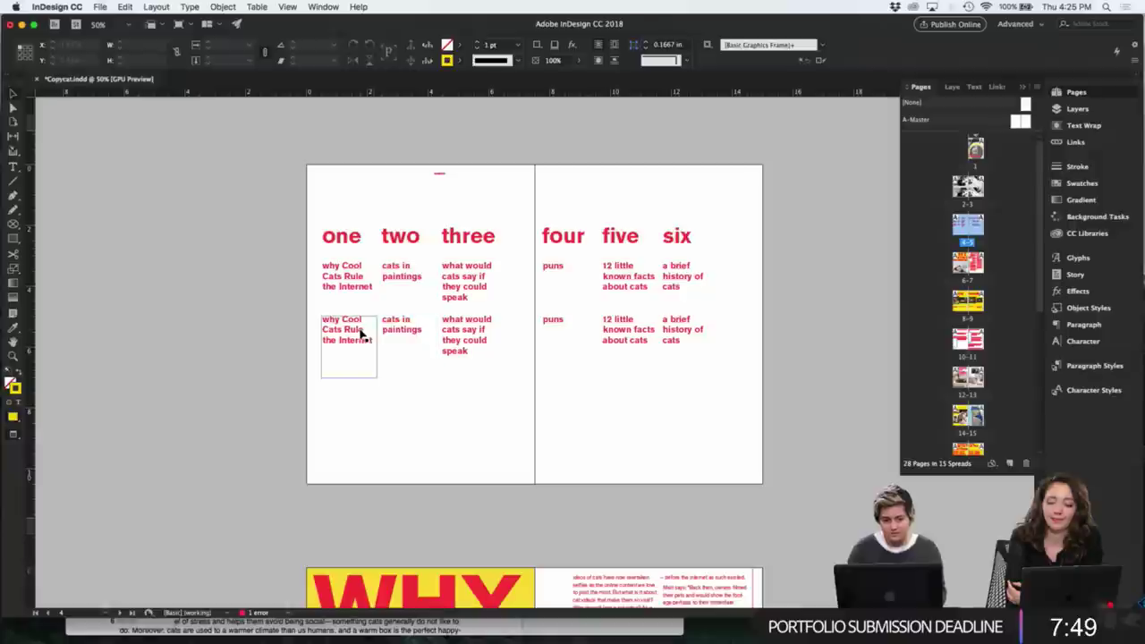
double_click(378, 349)
key("super+a")
type("6")
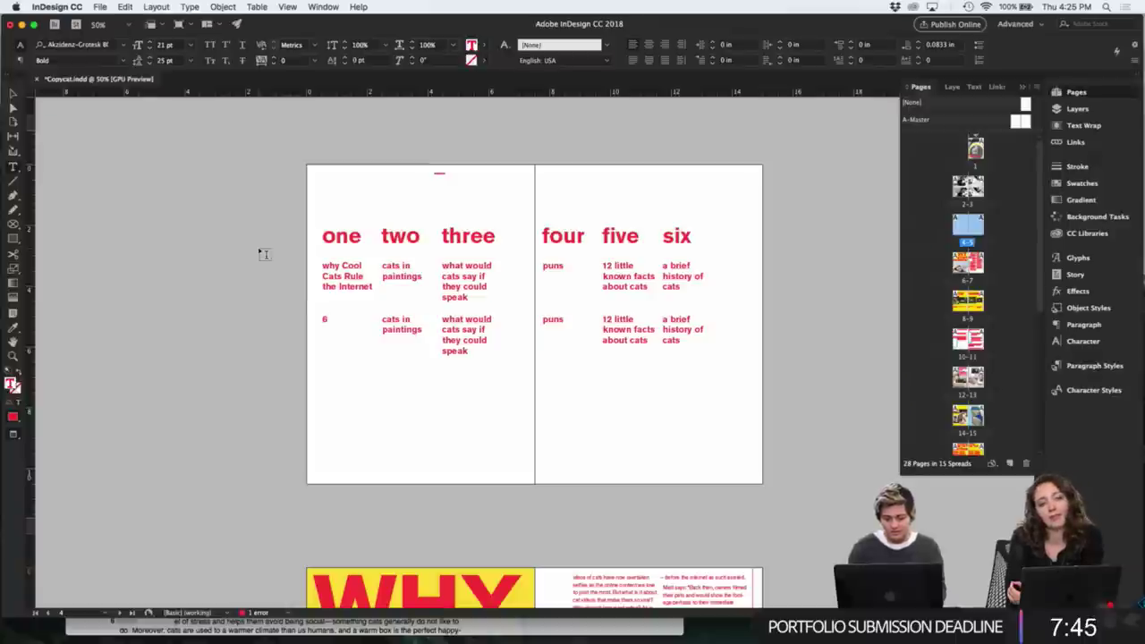
left_click(325, 319)
type("-")
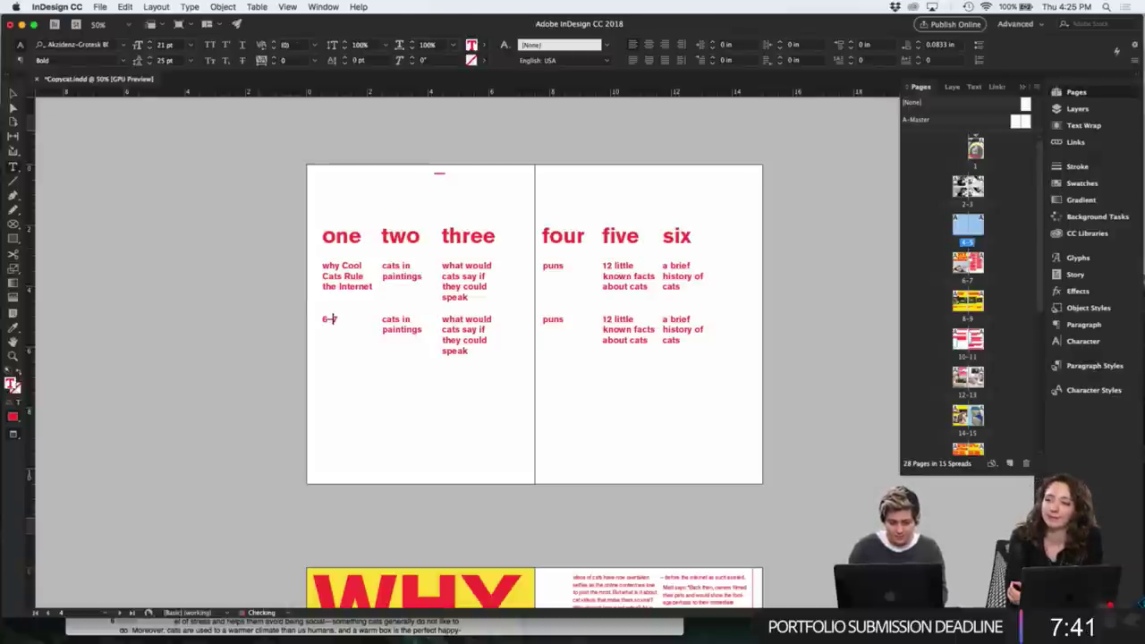
key("super+equal")
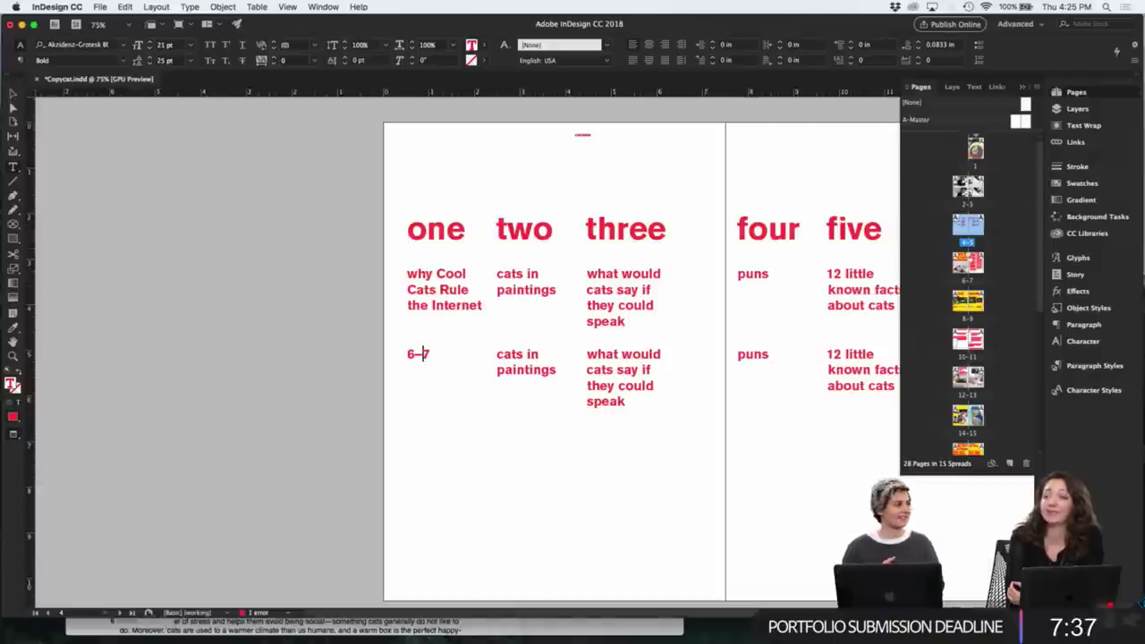
key("super+equal")
key("super+equal")
key("BackSpace")
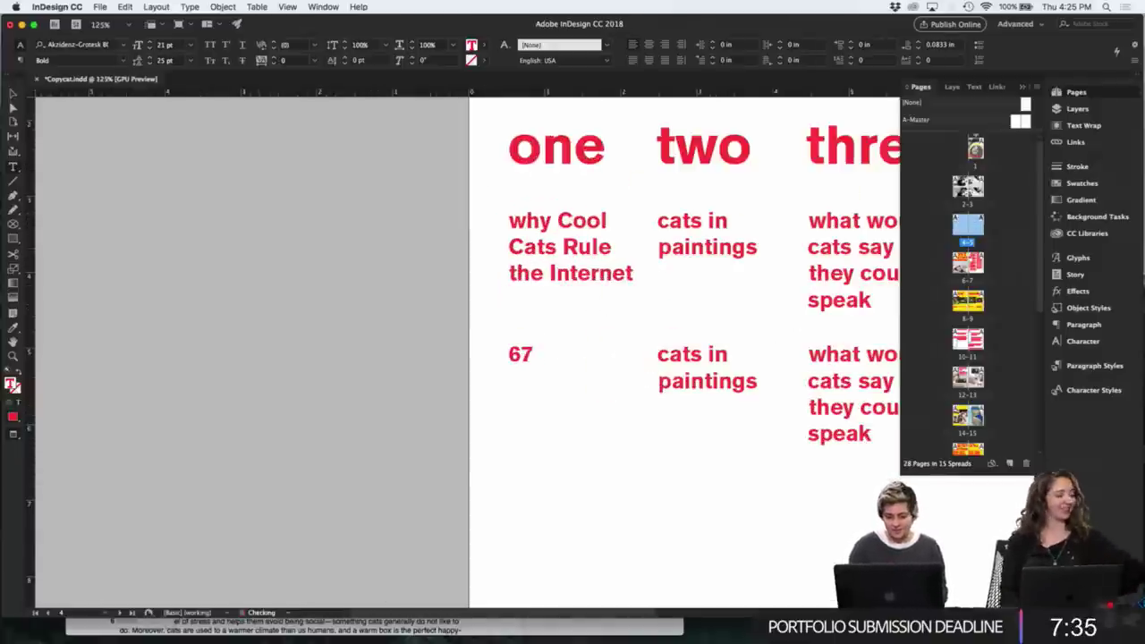
type("-")
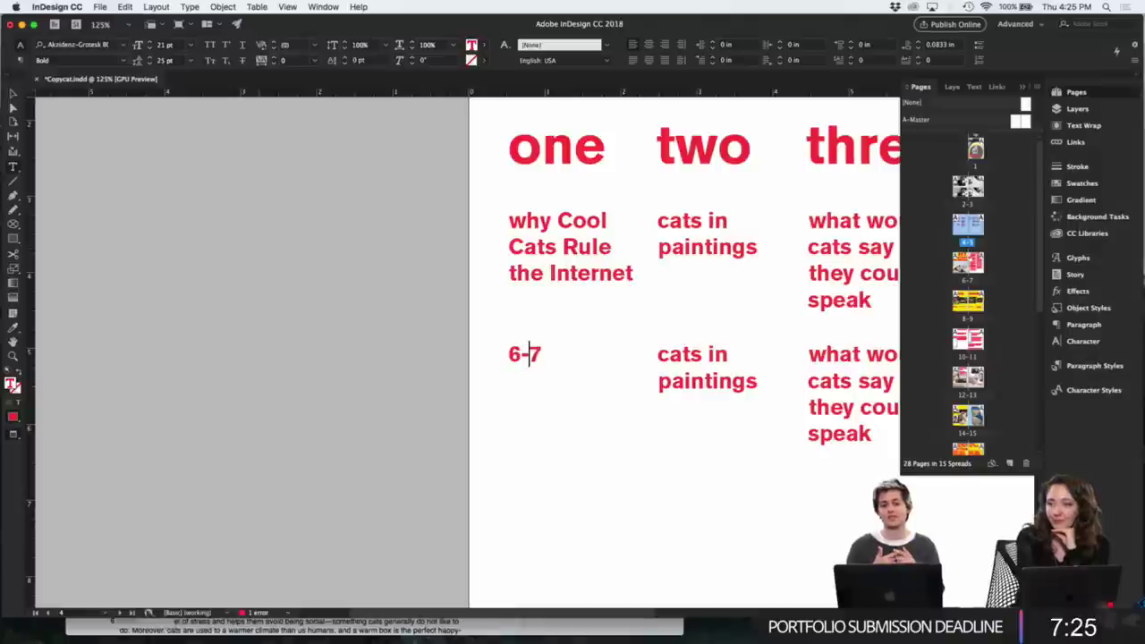
double_click(525, 354)
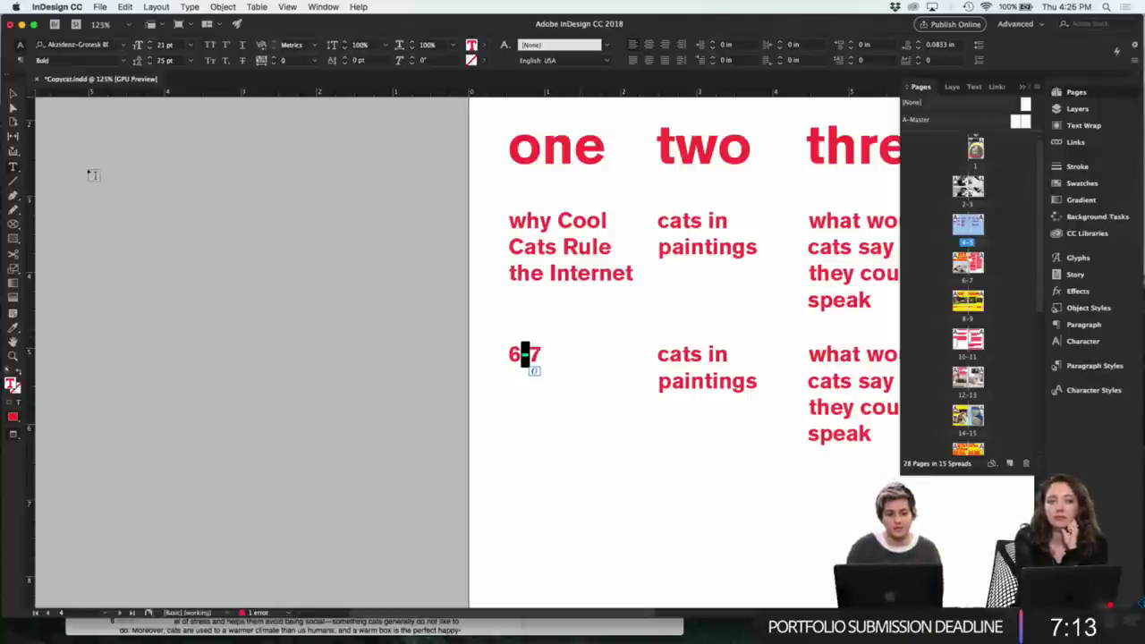
- Replace the hyphen in 6-7 with an En Dash from Insert Special Character, then deselect
left_click(190, 6)
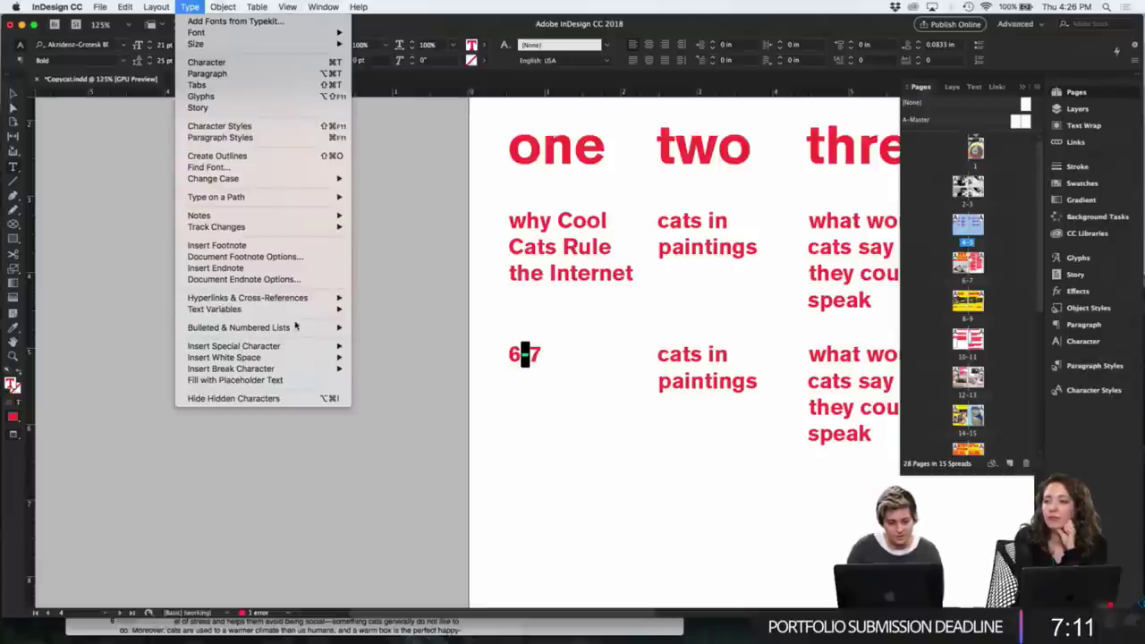
mouse_move(304, 349)
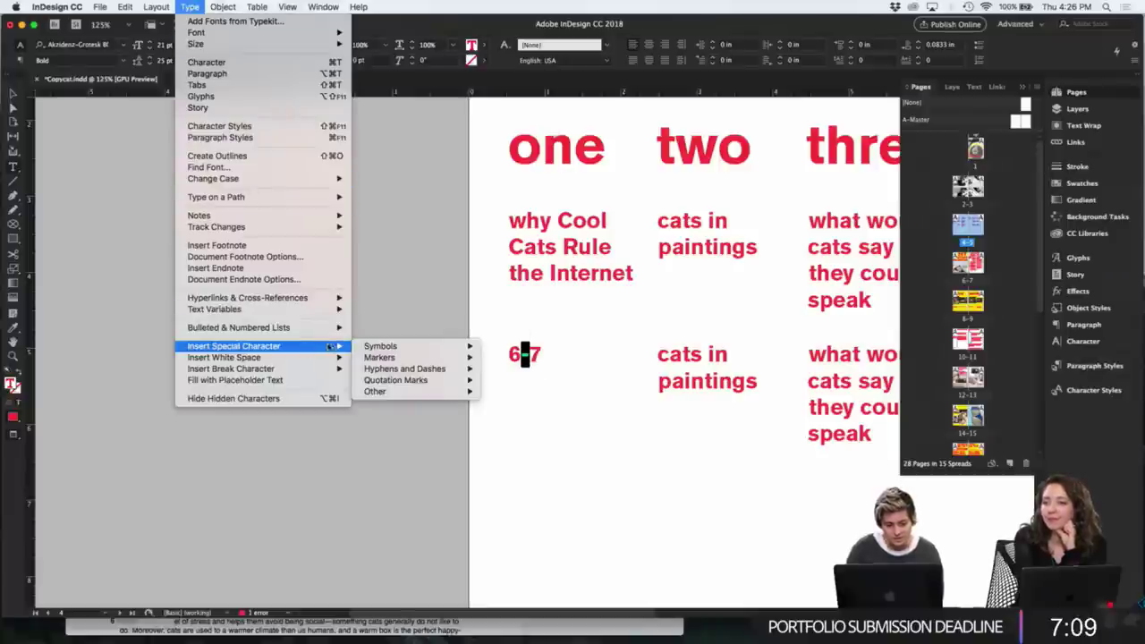
mouse_move(399, 371)
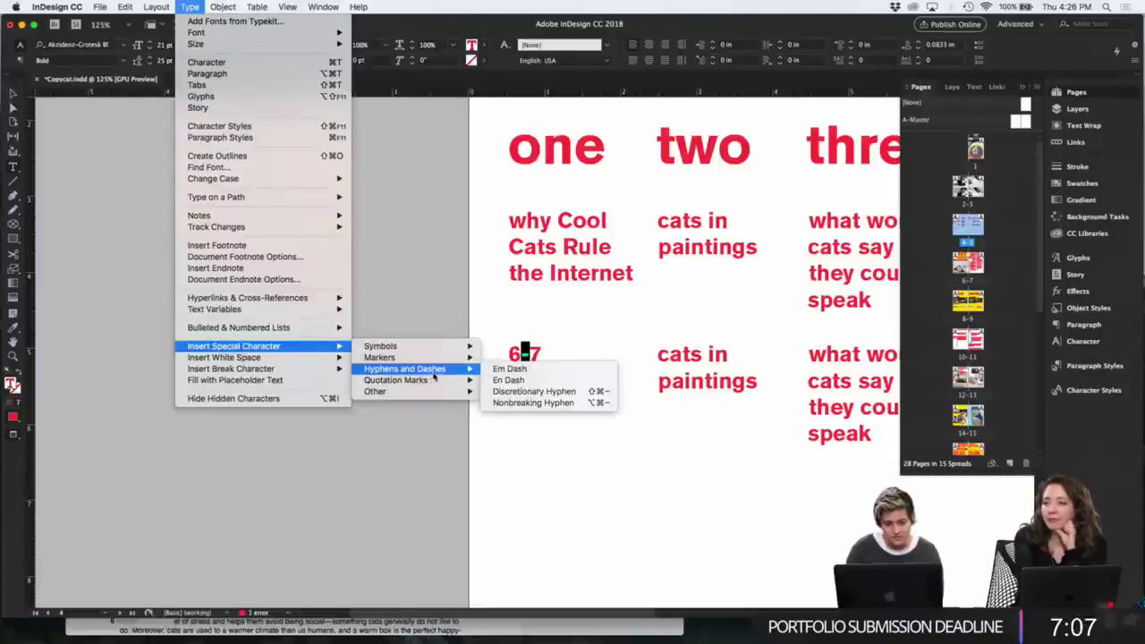
left_click(516, 381)
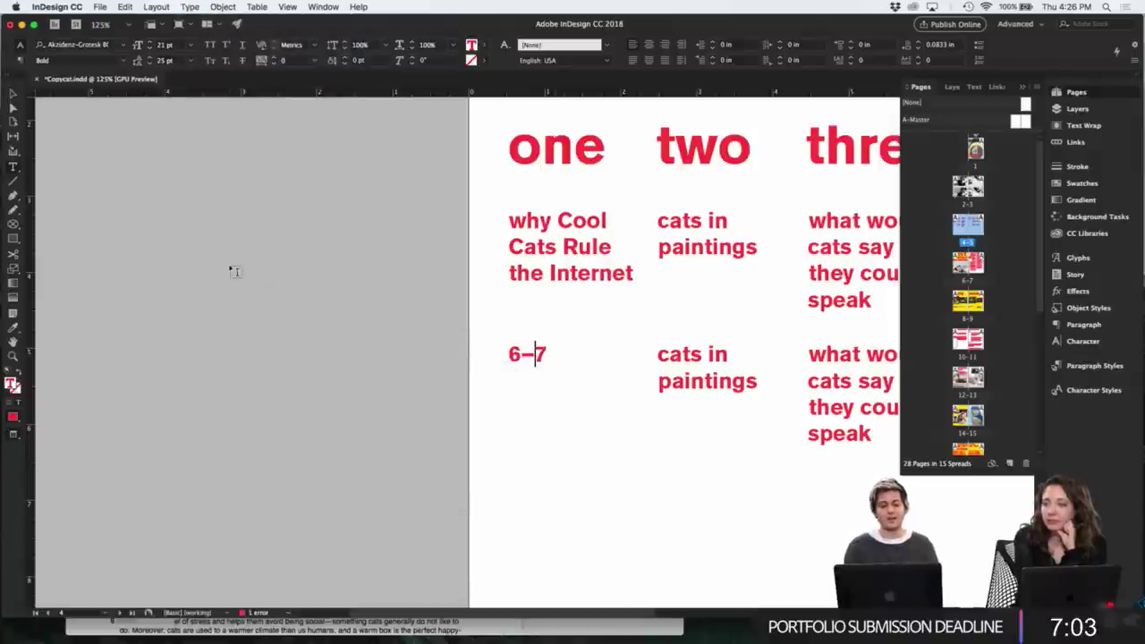
key("Escape")
left_click(310, 277)
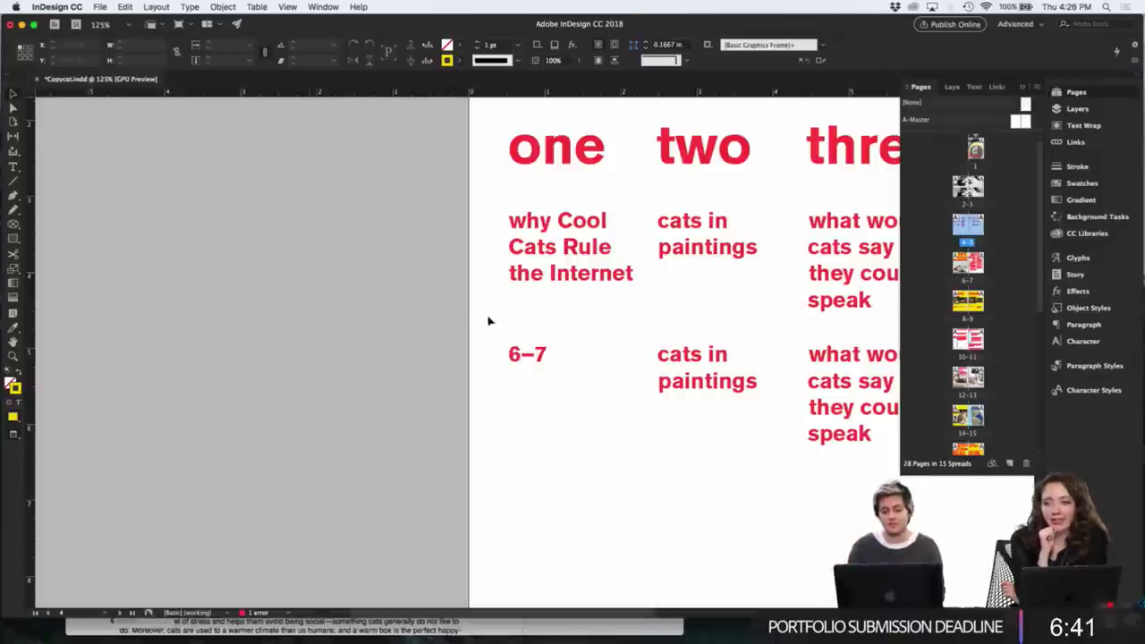
- Copy the 6–7 page range over the duplicated 'cats in paintings' subhead
double_click(539, 356)
key("ctrl+a")
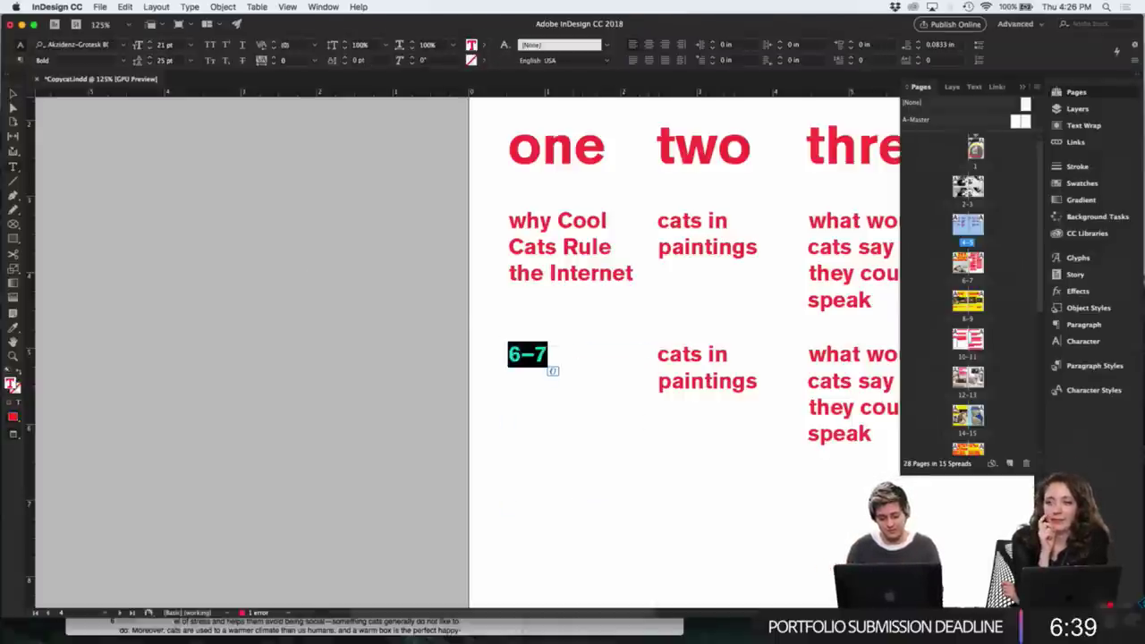
key("ctrl+c")
left_click(683, 355)
key("ctrl+a")
key("ctrl+v")
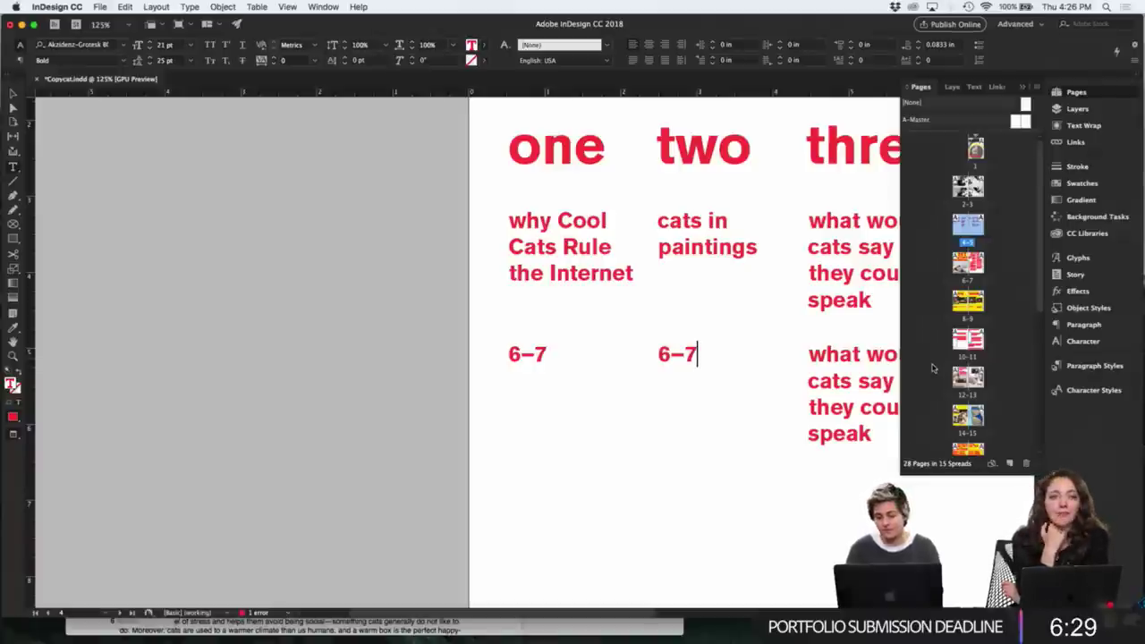
- Edit the pasted range to read 8–9 and return to Normal view with guides showing
scroll(934, 361, "down", 3)
scroll(931, 367, "up", 1)
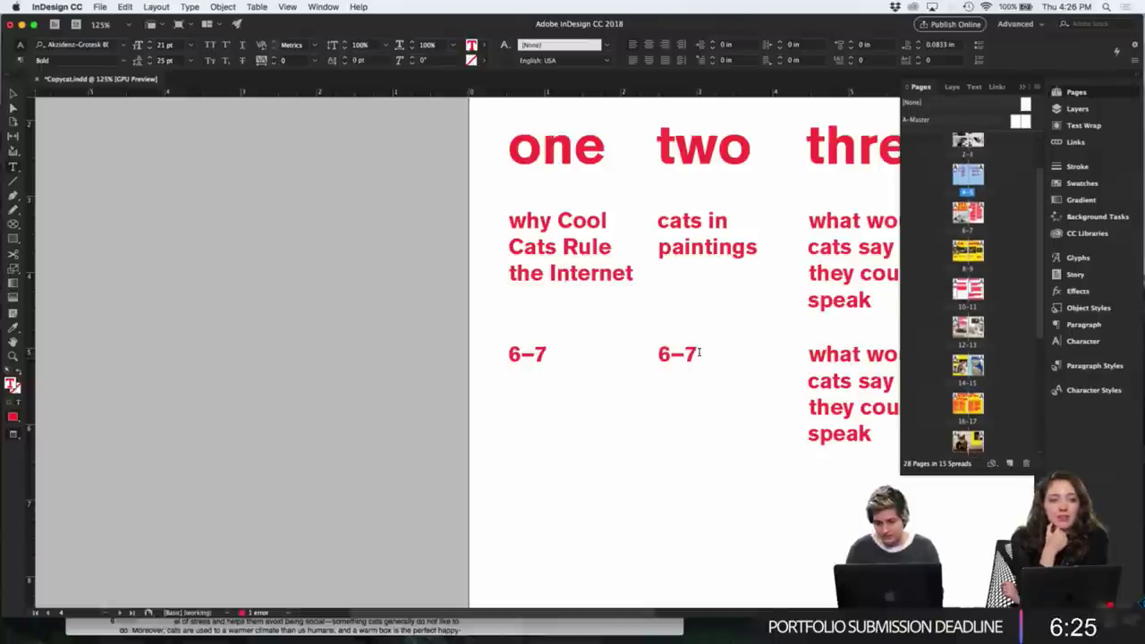
left_click_drag(698, 354, 685, 354)
type("0")
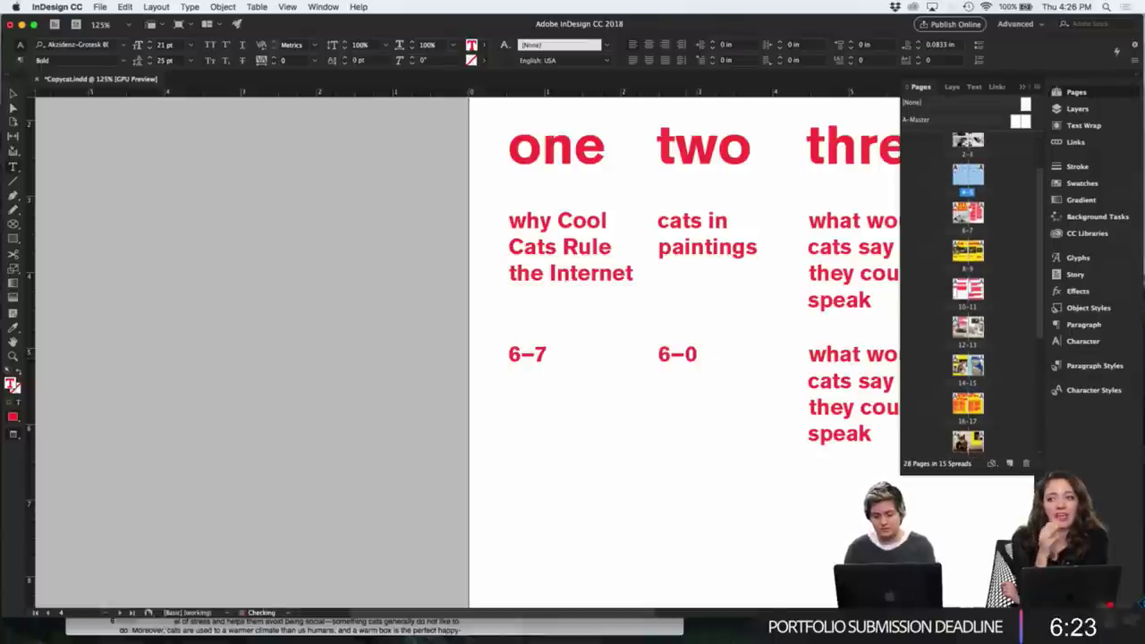
type("9")
left_click_drag(670, 355, 652, 356)
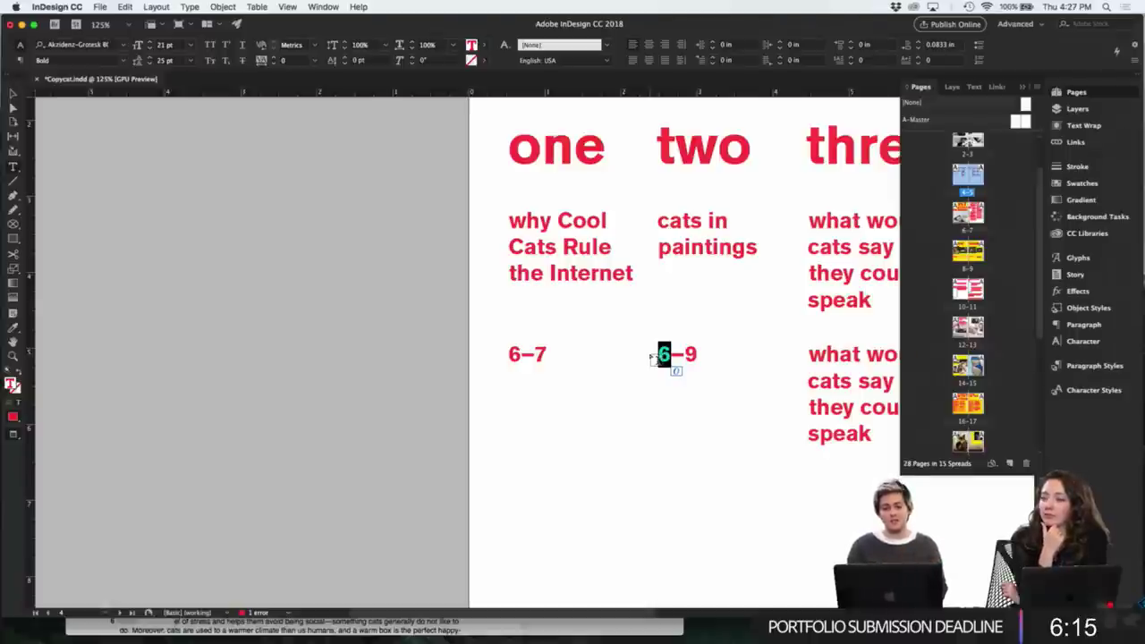
type("8")
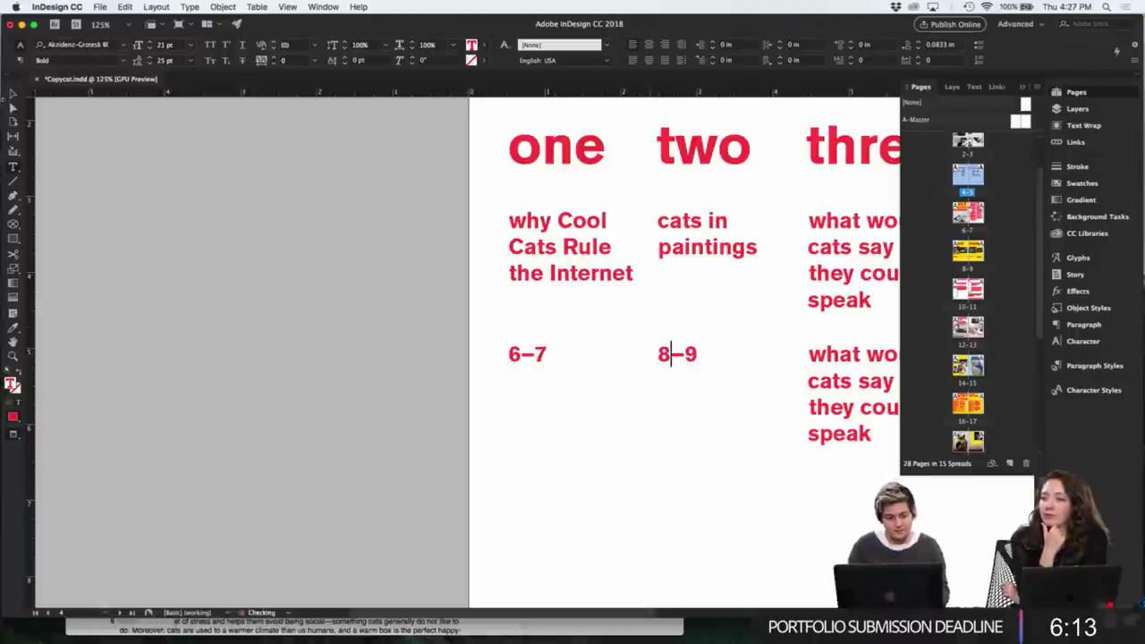
left_click(14, 94)
key("w")
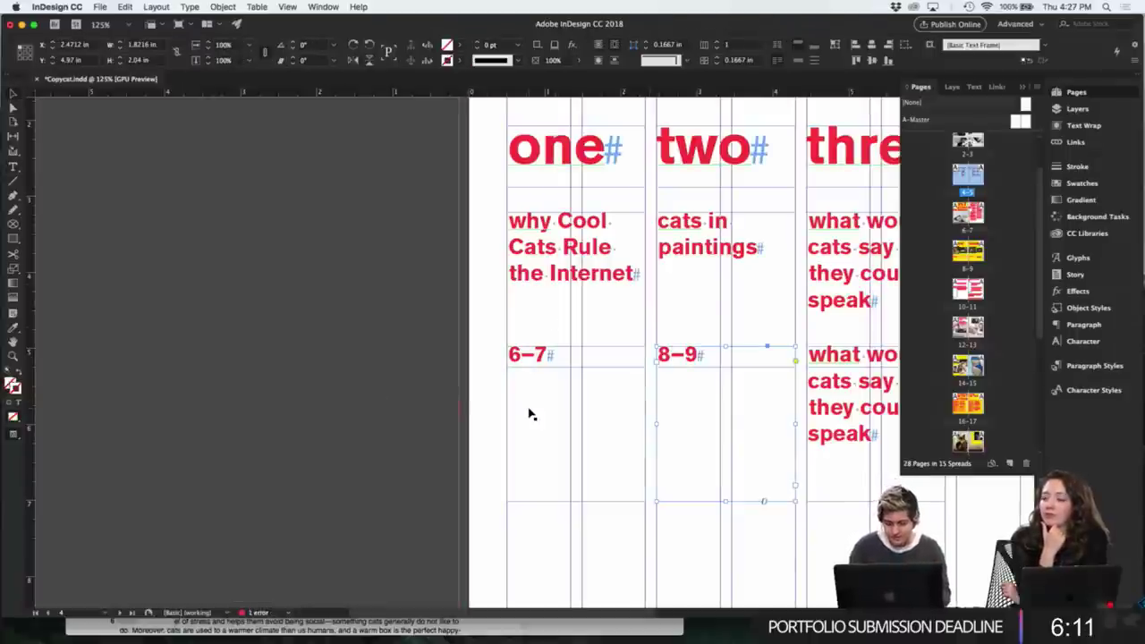
key("super+equal")
scroll(529, 413, "up", 5)
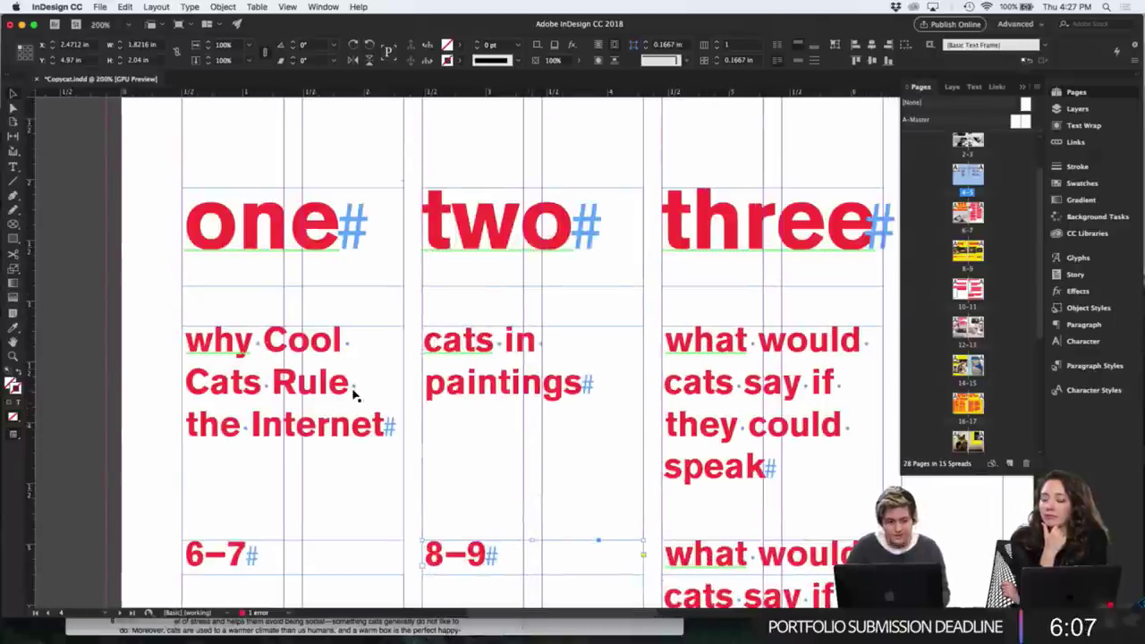
double_click(263, 340)
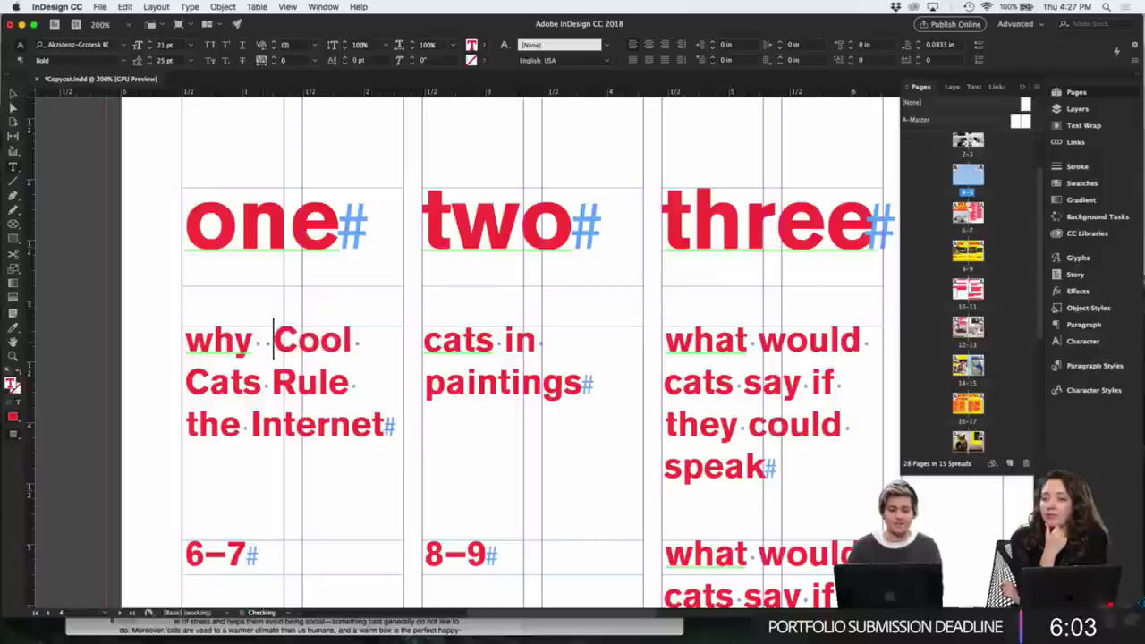
key("BackSpace")
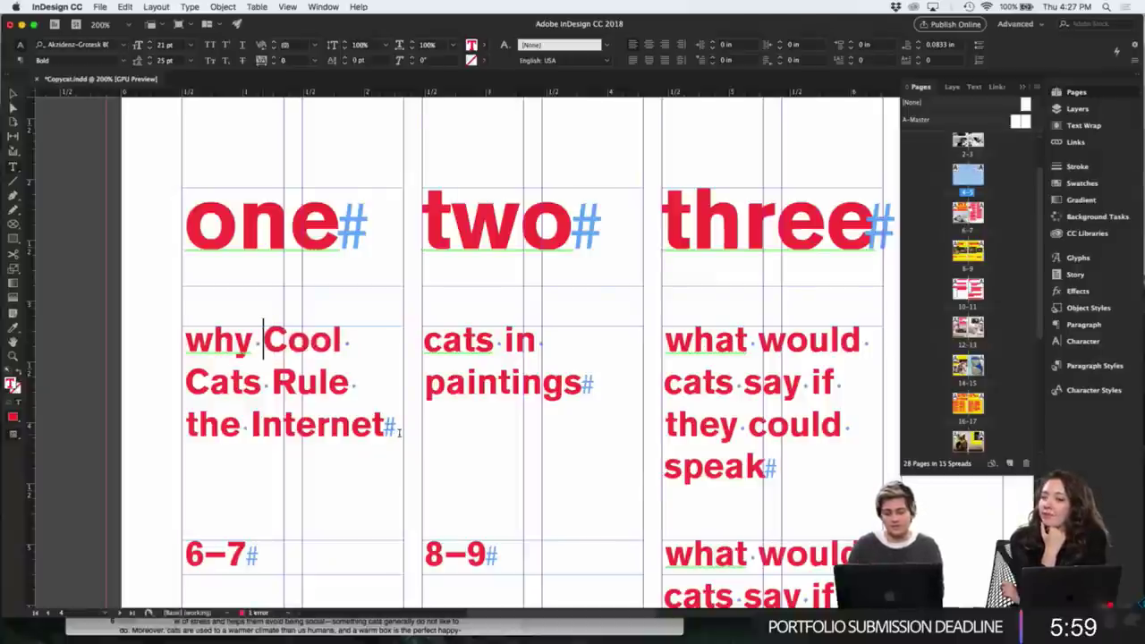
left_click(586, 383)
key("Return")
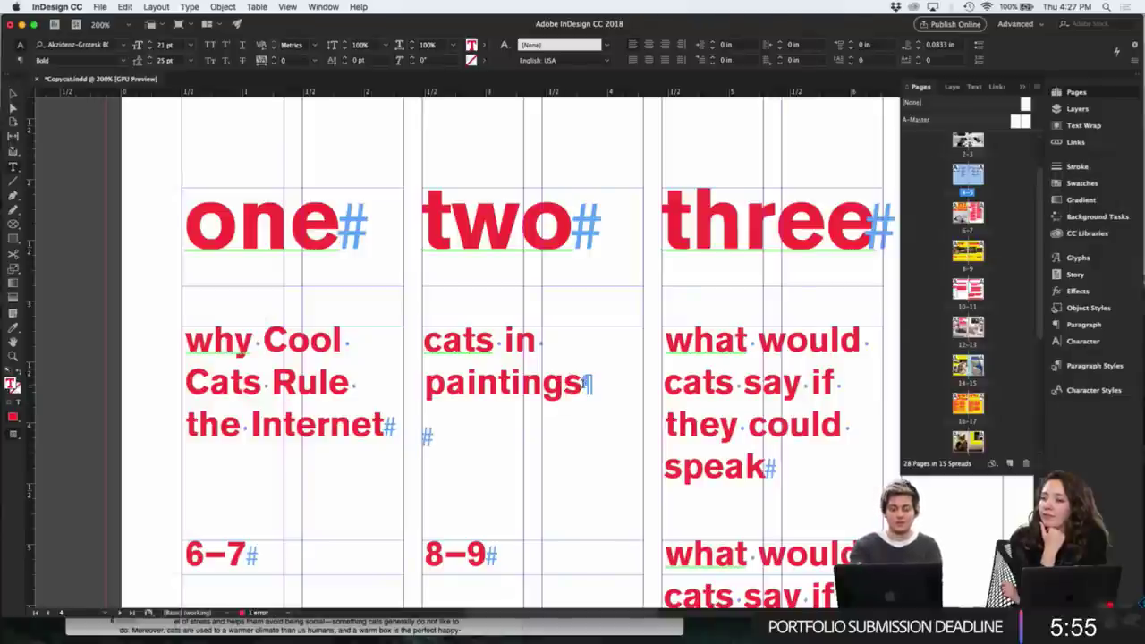
key("BackSpace")
key("shift+Return")
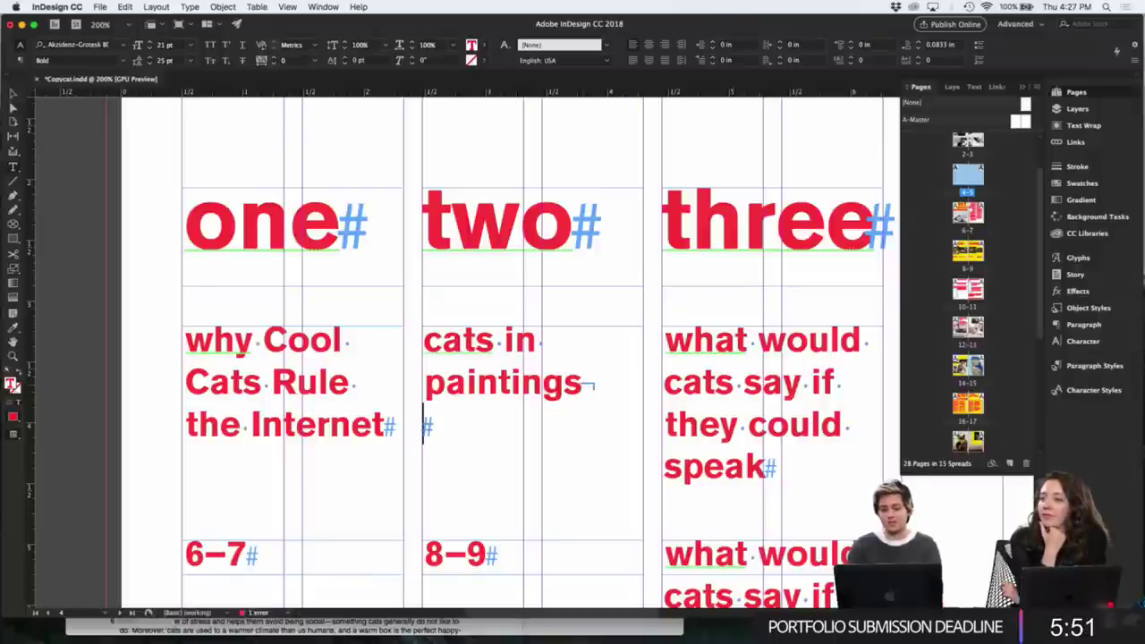
key("BackSpace")
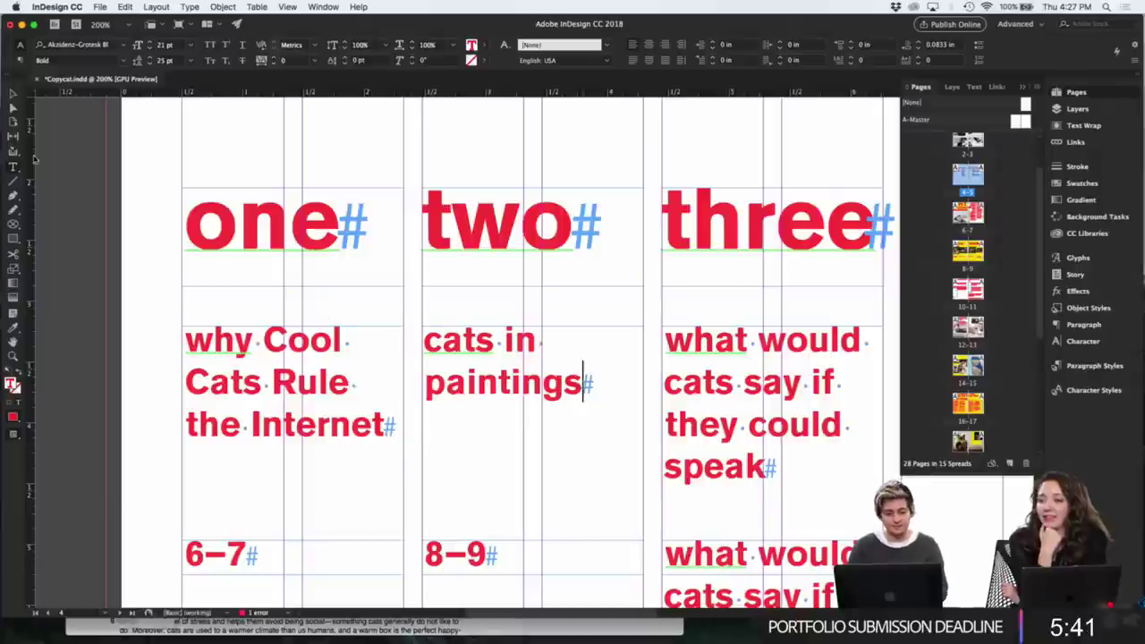
left_click(11, 95)
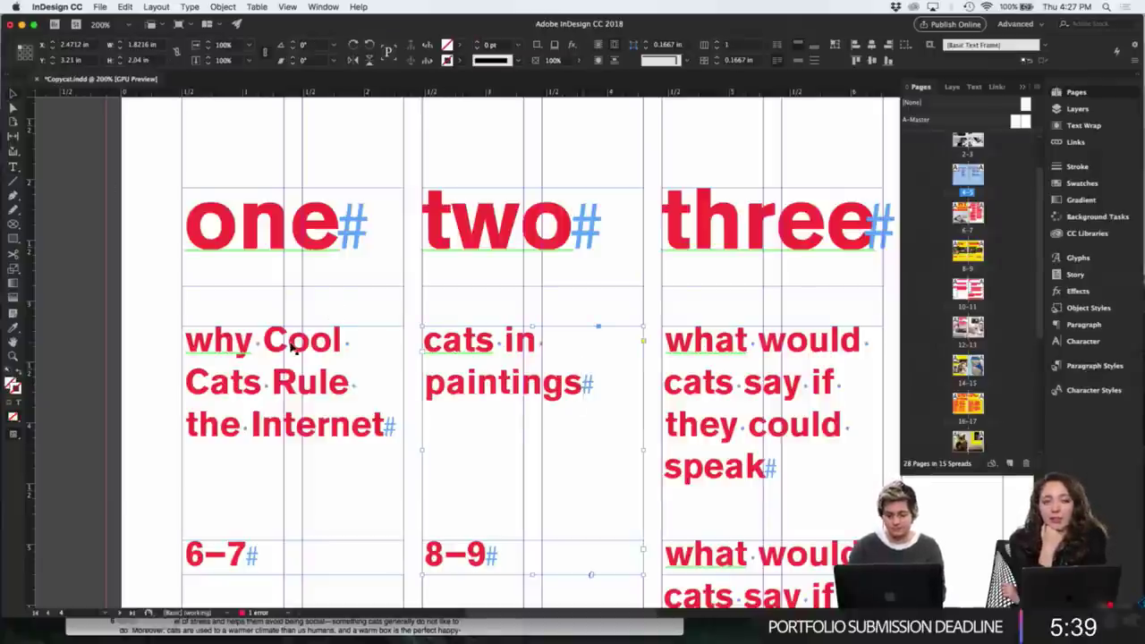
- Shorten the upper 'what would cats say' frame from the bottom
key("super+minus")
scroll(291, 349, "down", 5)
scroll(291, 349, "right", 5)
left_click(562, 340)
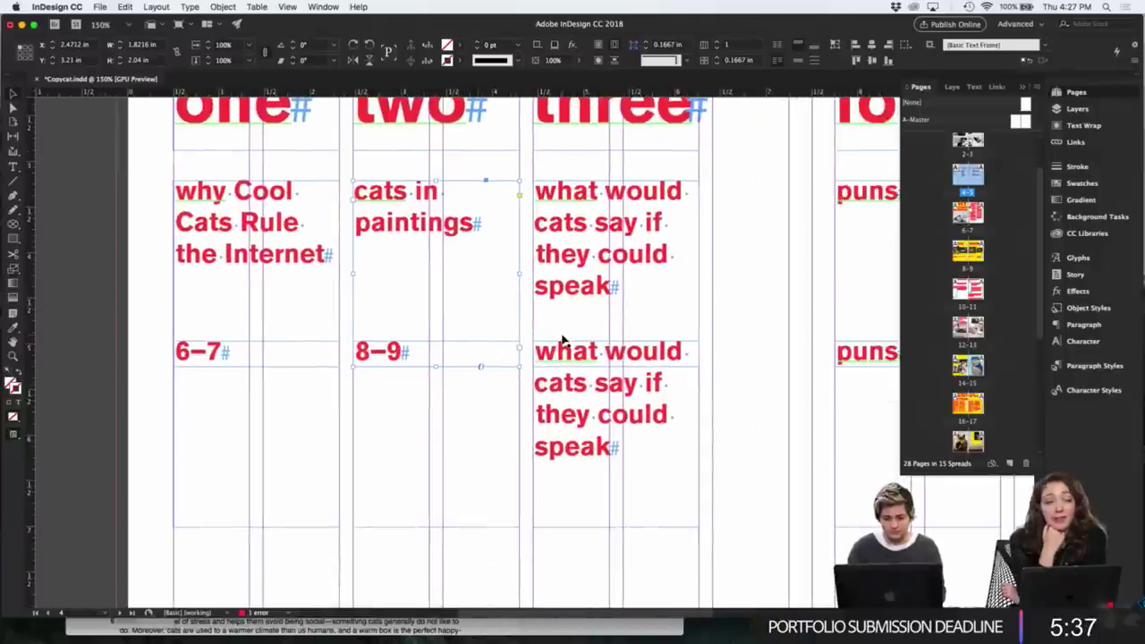
left_click_drag(616, 367, 615, 329)
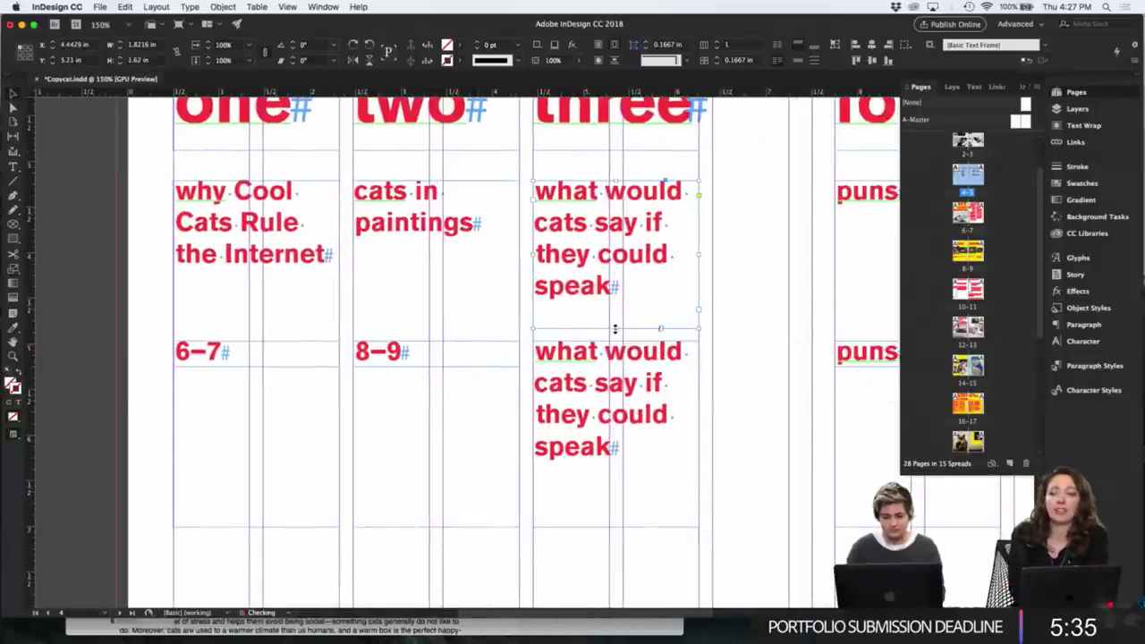
- Paste 8–9 over the lower 'what would cats say' subhead and change it to 10–11
double_click(447, 387)
key("super+a")
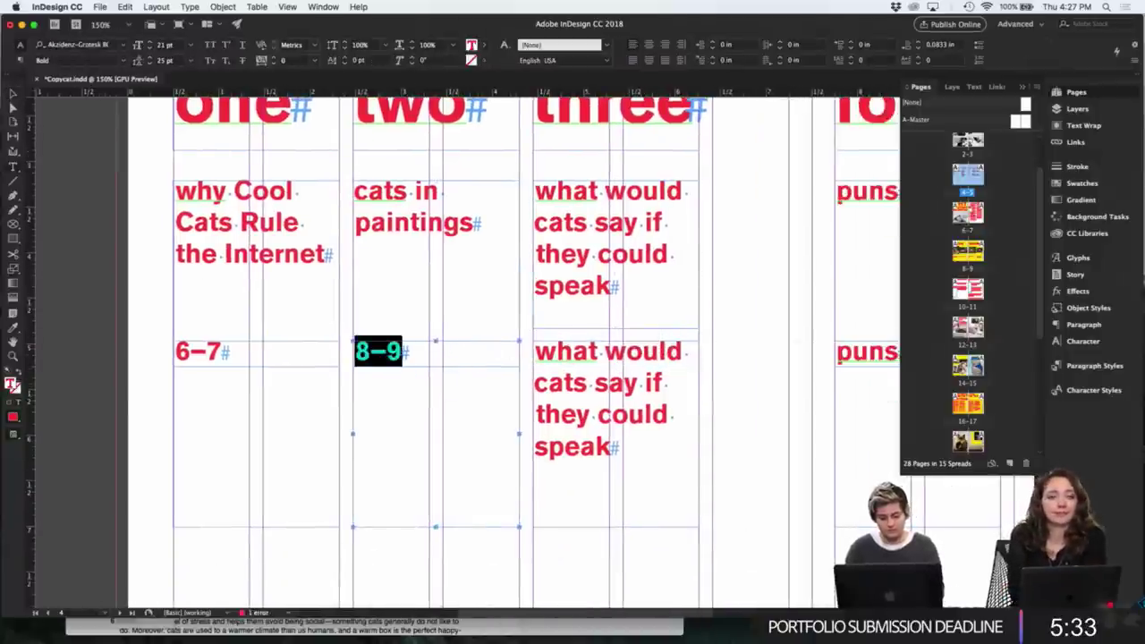
key("super+c")
left_click(591, 396)
key("super+a")
key("super+v")
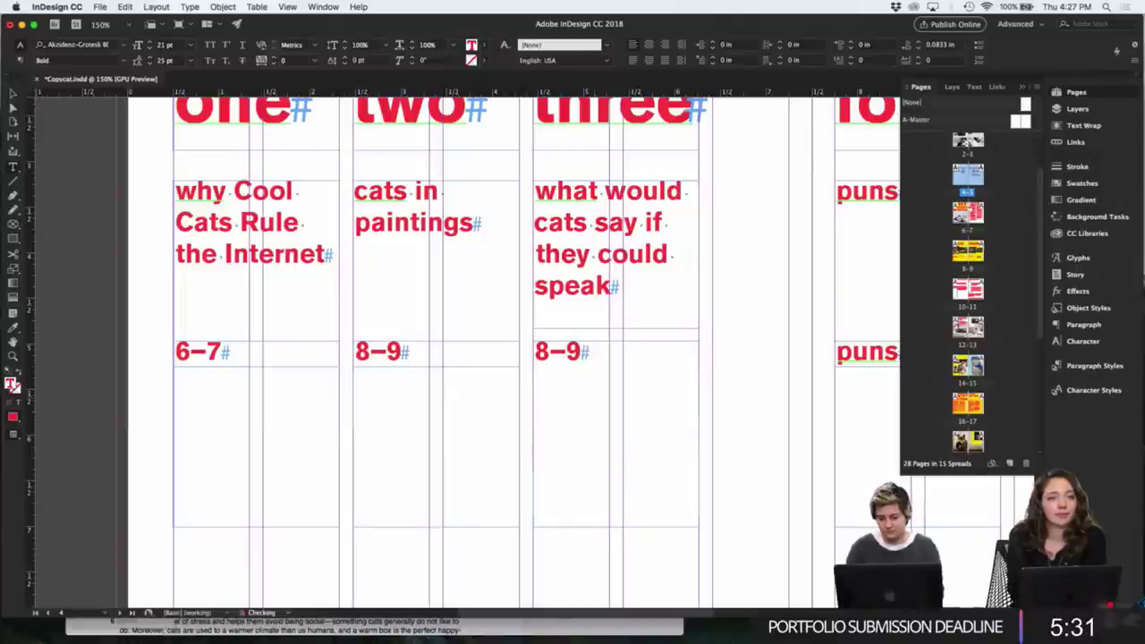
scroll(928, 341, "down", 3)
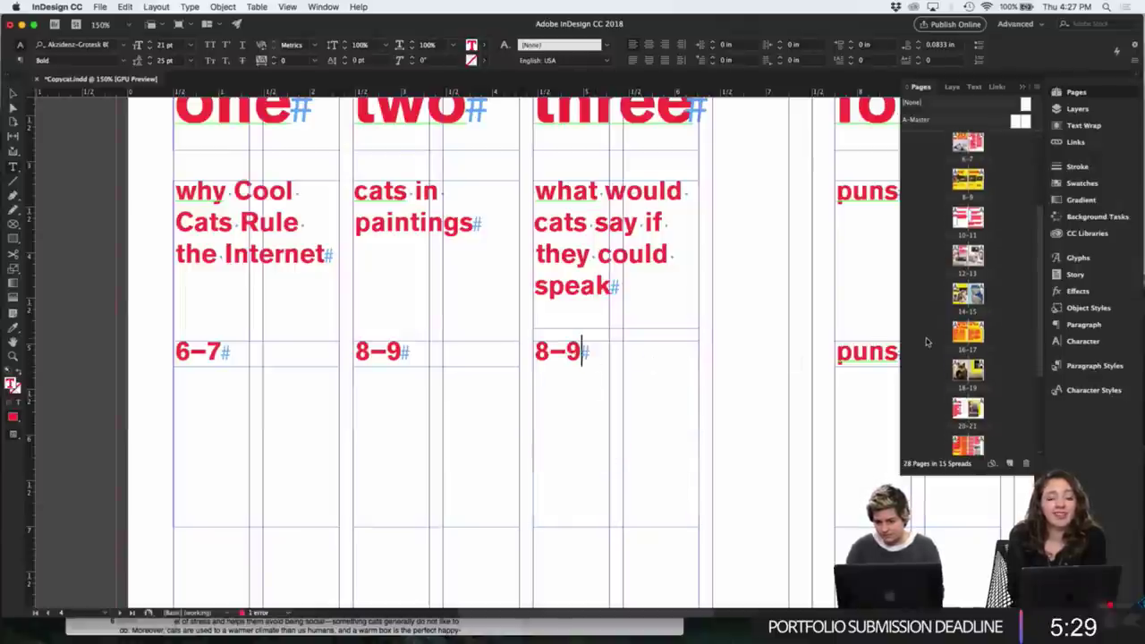
scroll(928, 341, "down", 2)
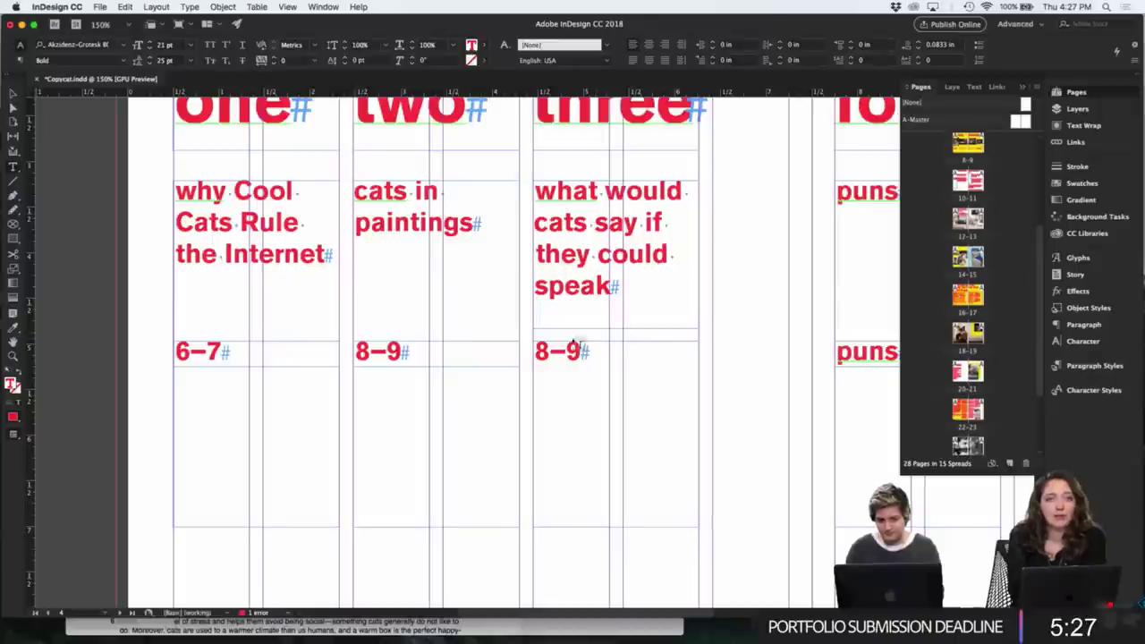
double_click(544, 349)
type("10")
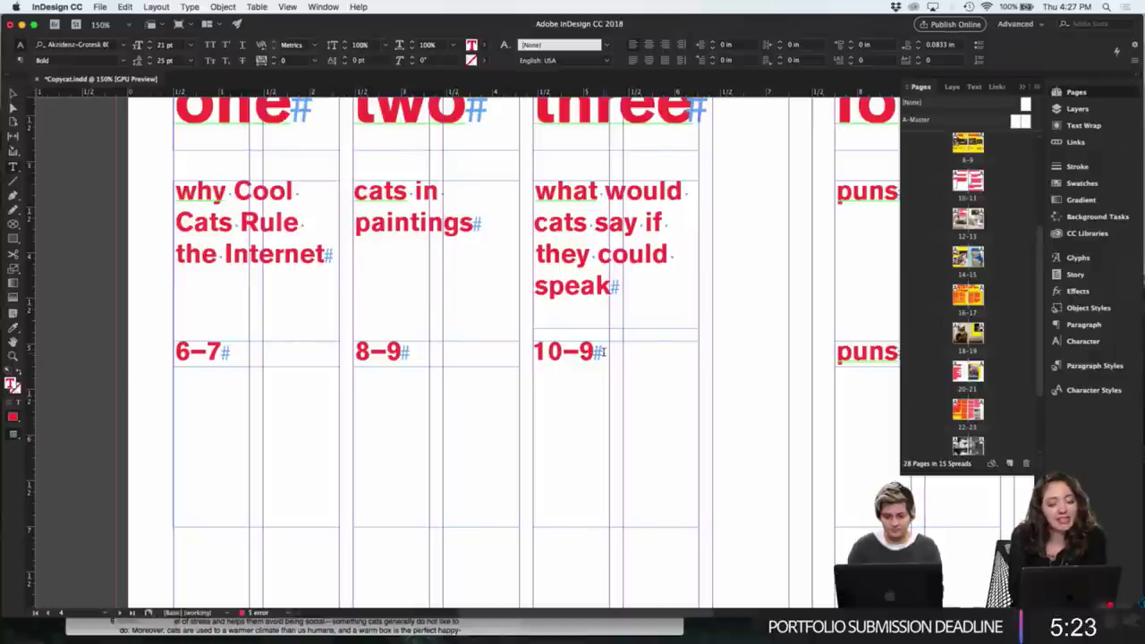
double_click(587, 351)
type("11")
- Paste 10–11 in place of the lower 'puns' subhead and change it to 20–21
scroll(625, 368, "right", 6)
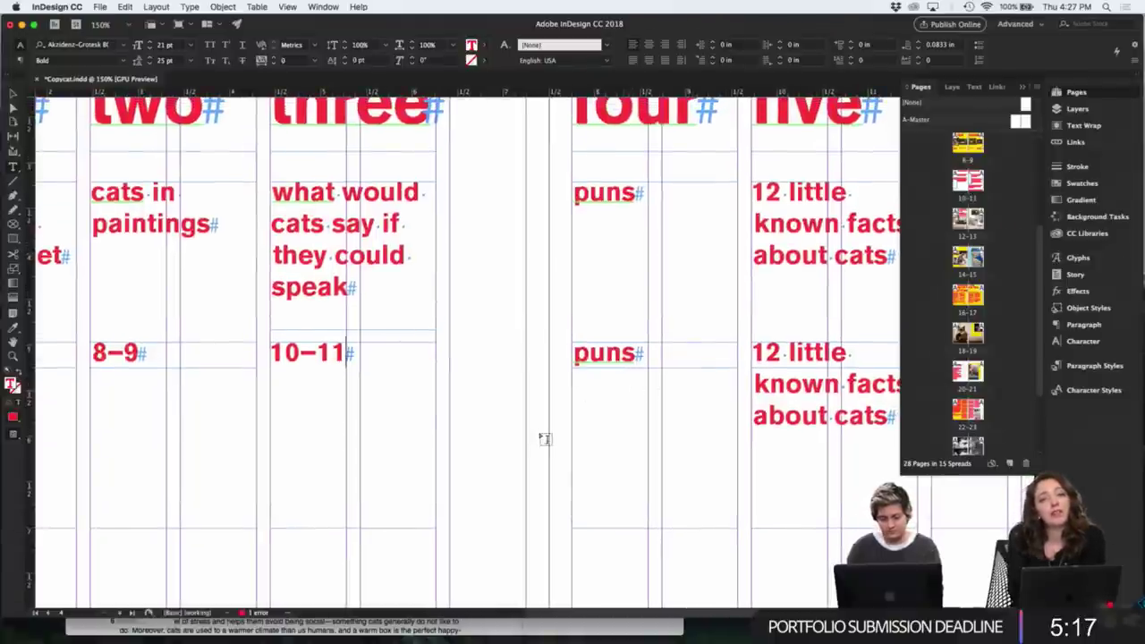
key("shift+Home")
key("super+c")
double_click(605, 353)
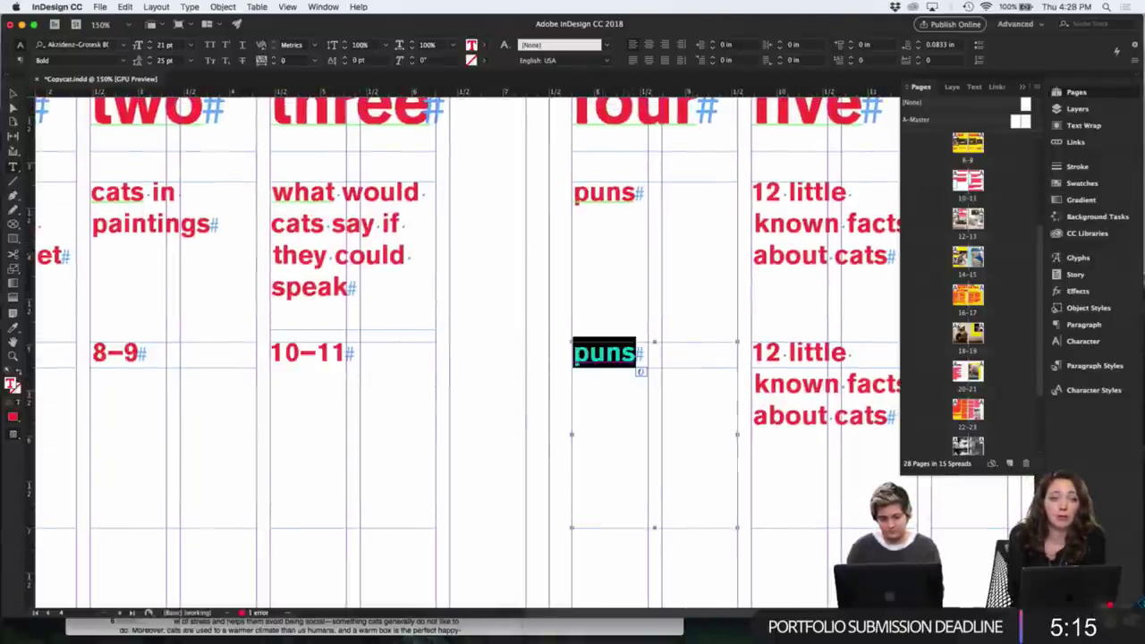
key("super+v")
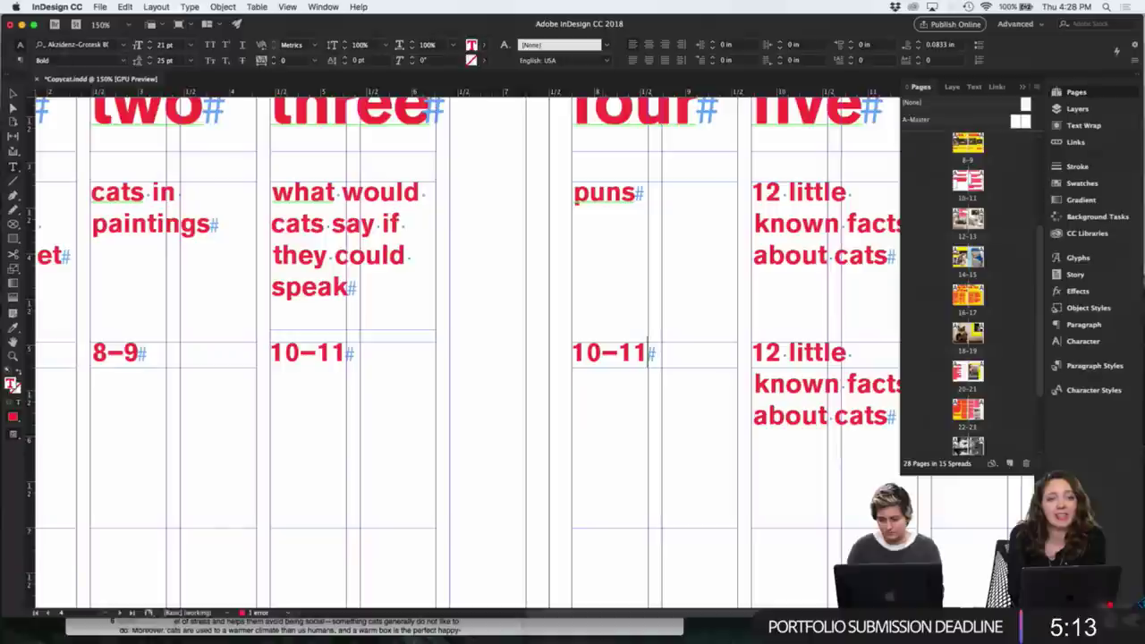
left_click(601, 352)
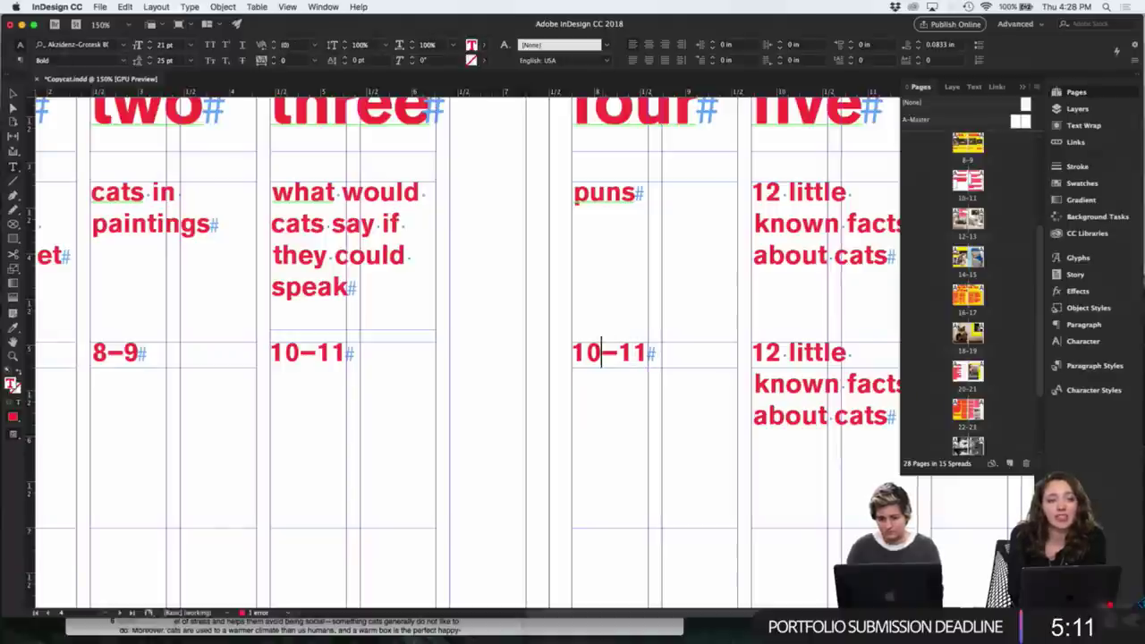
key("BackSpace")
key("BackSpace")
type("20")
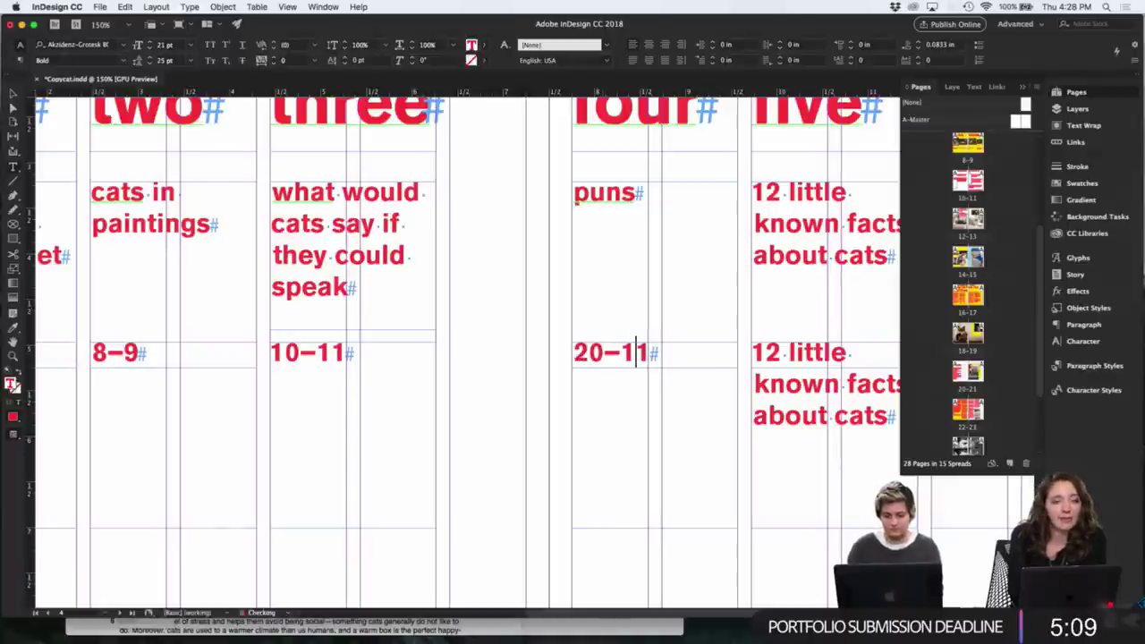
key("BackSpace")
type("2")
- Replace the lower '12 little known facts' subhead with the page range 22–23
key("super+a")
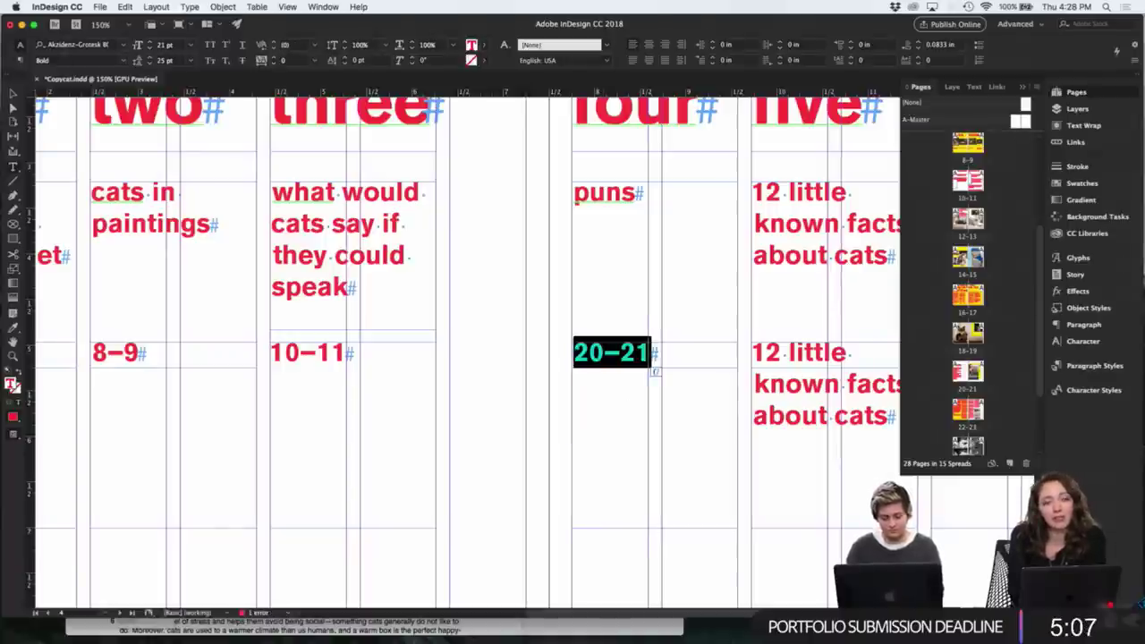
scroll(631, 407, "down", 2)
scroll(631, 407, "right", 3)
scroll(632, 407, "right", 3)
left_click(553, 395)
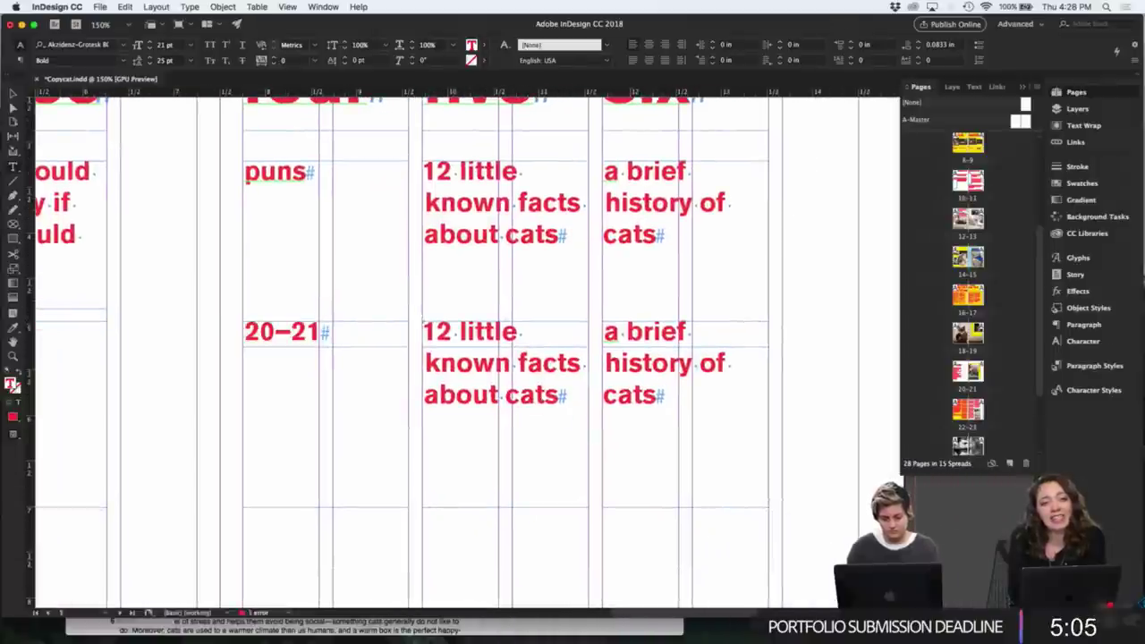
key("super+a")
key("super+v")
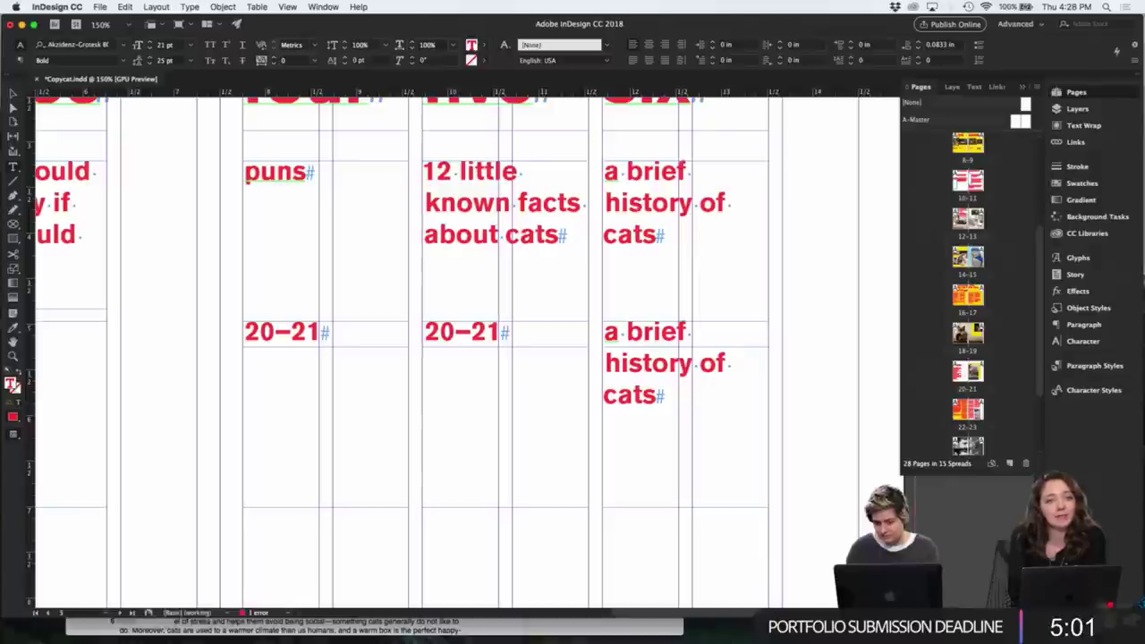
key("Left")
key("Left")
key("Left")
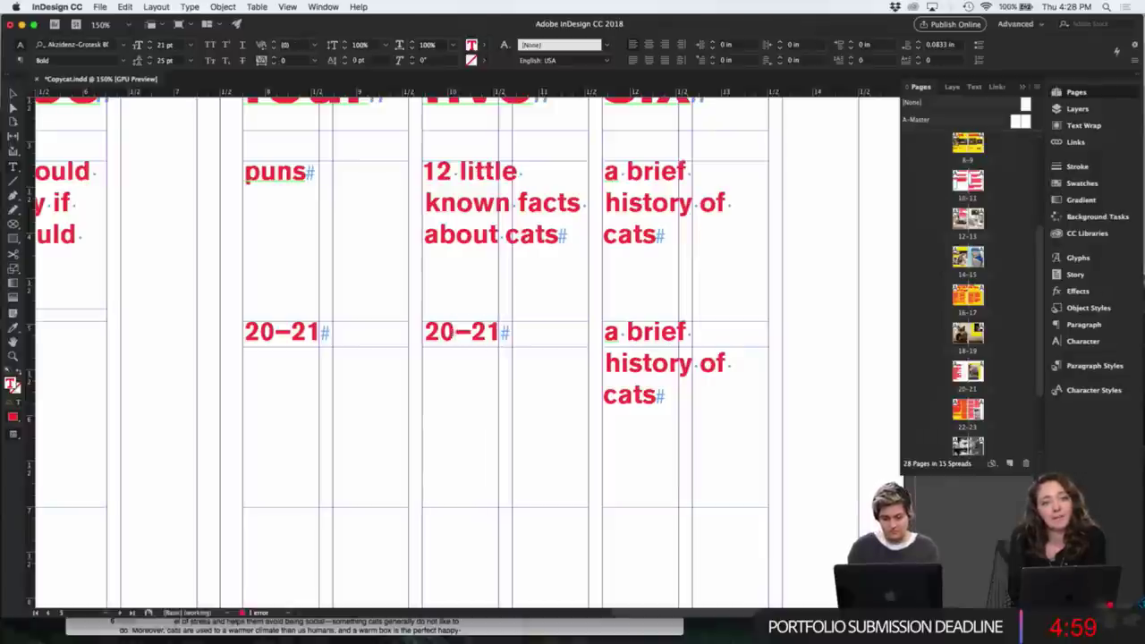
key("BackSpace")
type("2")
key("Right")
key("Right")
key("Right")
key("BackSpace")
type("3")
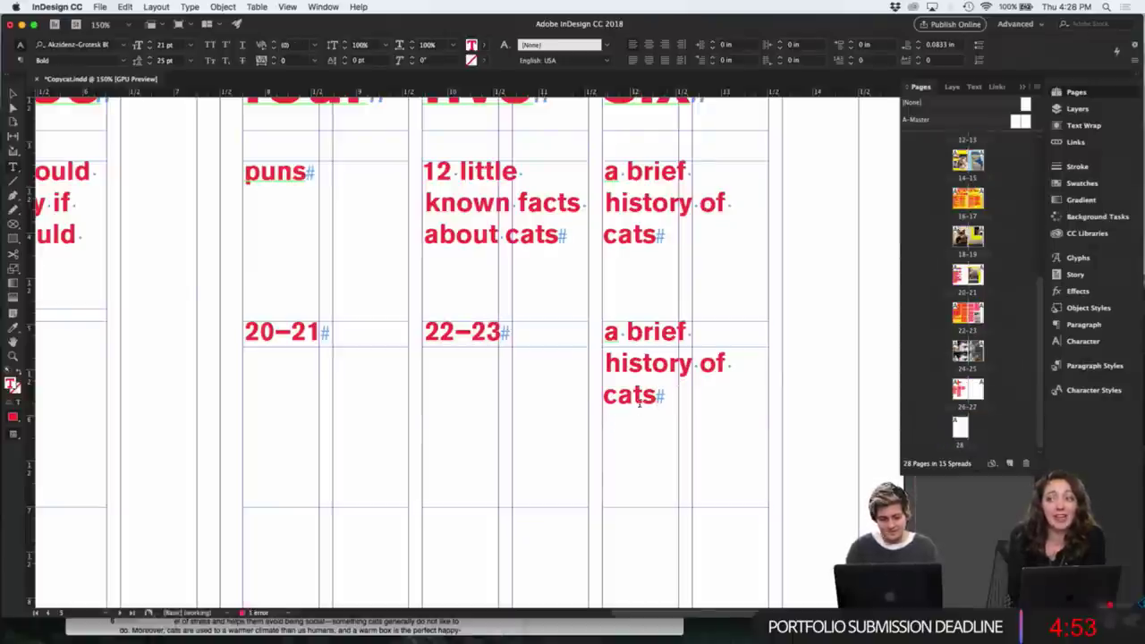
- Replace the lower 'a brief history of cats' subhead with 26
key("super+a")
type("26")
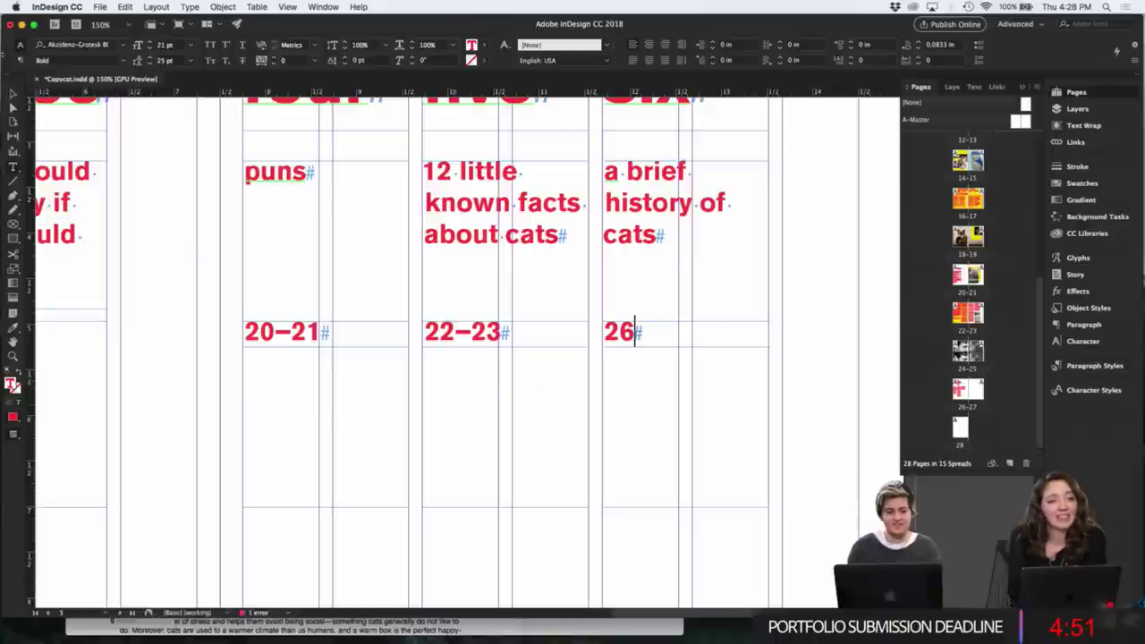
key("Escape")
- Delete pages 27–28 in the Pages panel
left_click(977, 386)
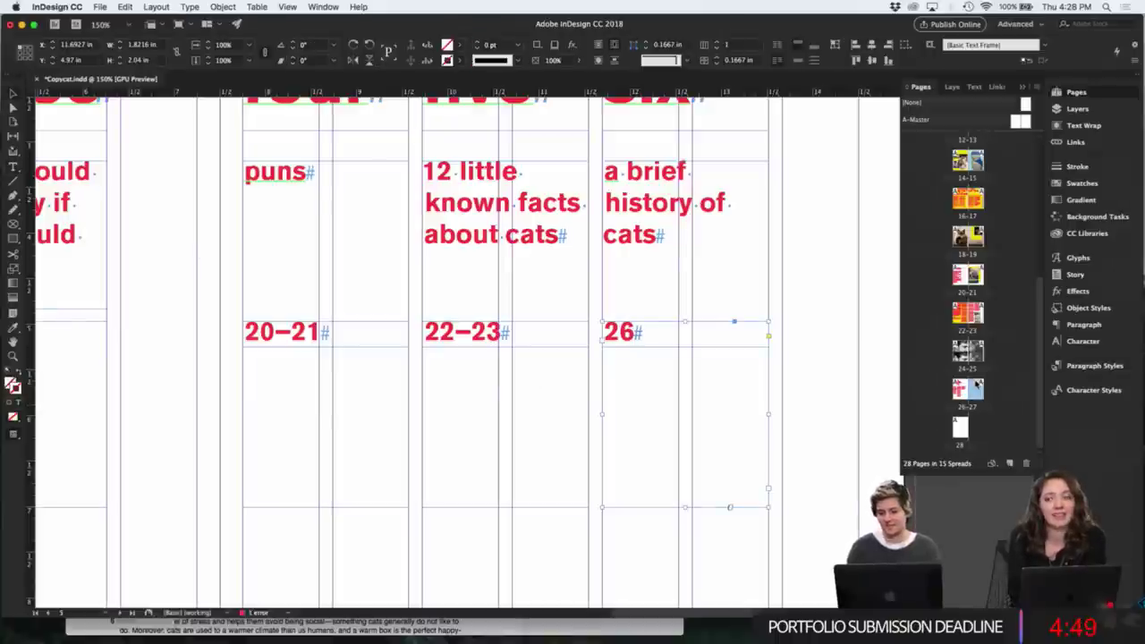
left_click(961, 427)
left_click(1025, 463)
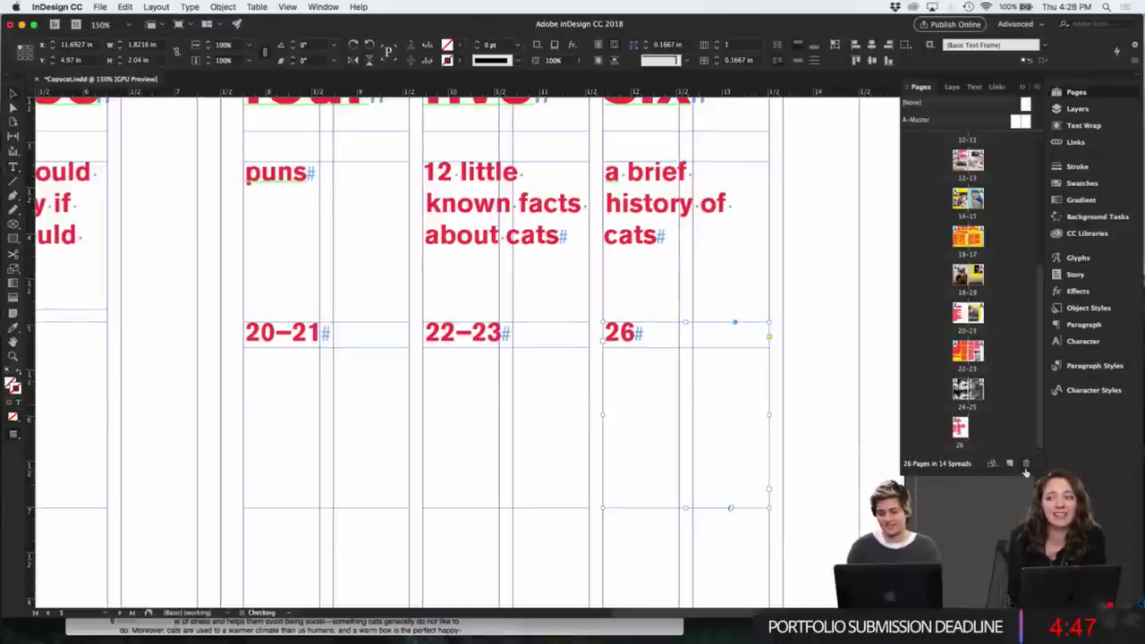
- Zoom out to the whole contents spread and move the empty text frame into column two
key("super+minus")
key("super+minus")
key("super+minus")
key("super+minus")
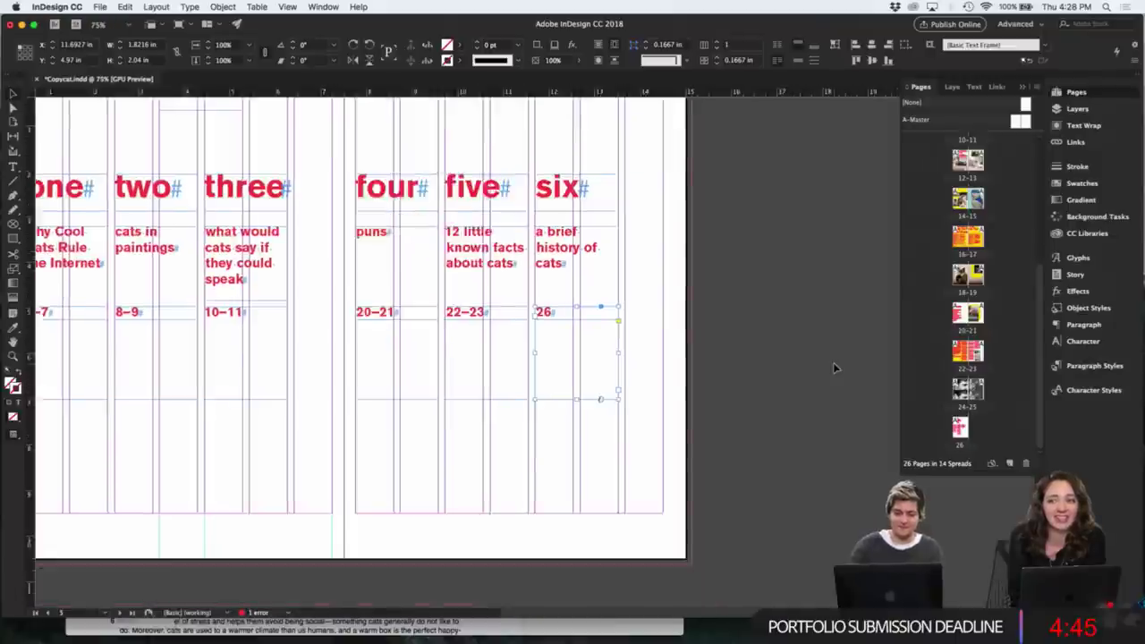
left_click(835, 368)
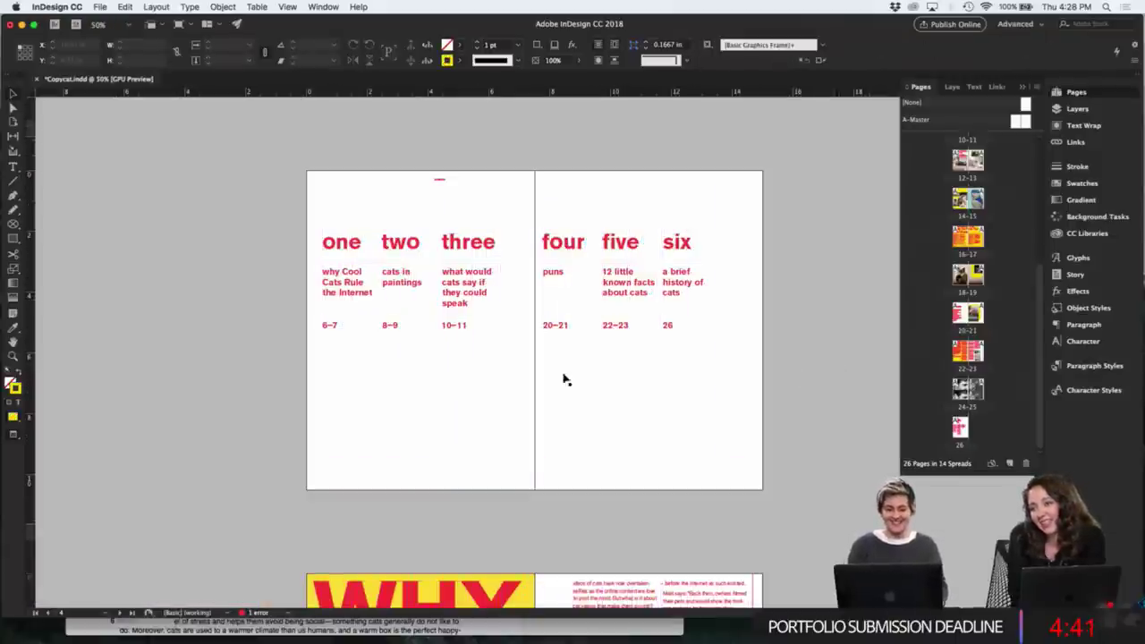
left_click_drag(275, 333, 401, 301)
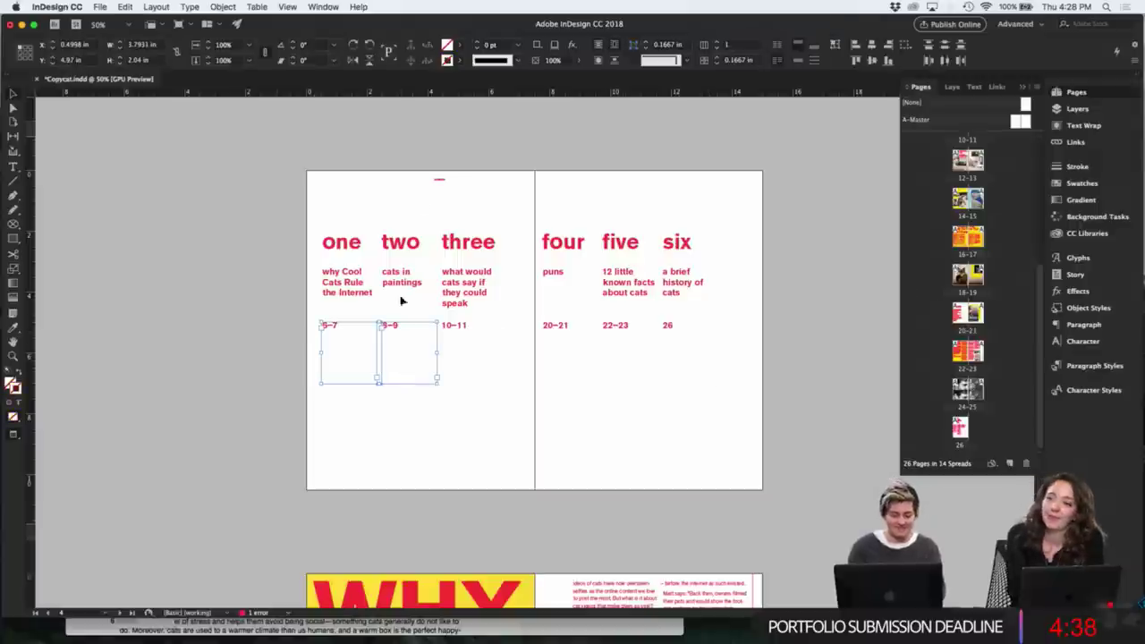
key("w")
left_click(524, 178)
left_click_drag(445, 190, 413, 185)
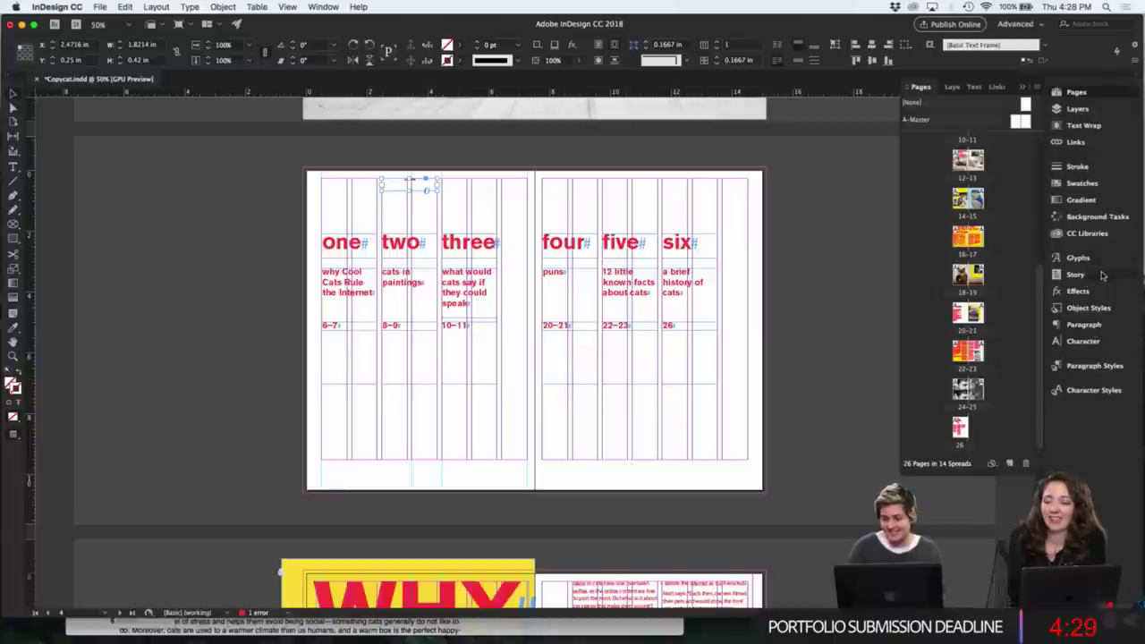
- Review the paragraph settings and preview the clean layout without guides
left_click(1087, 325)
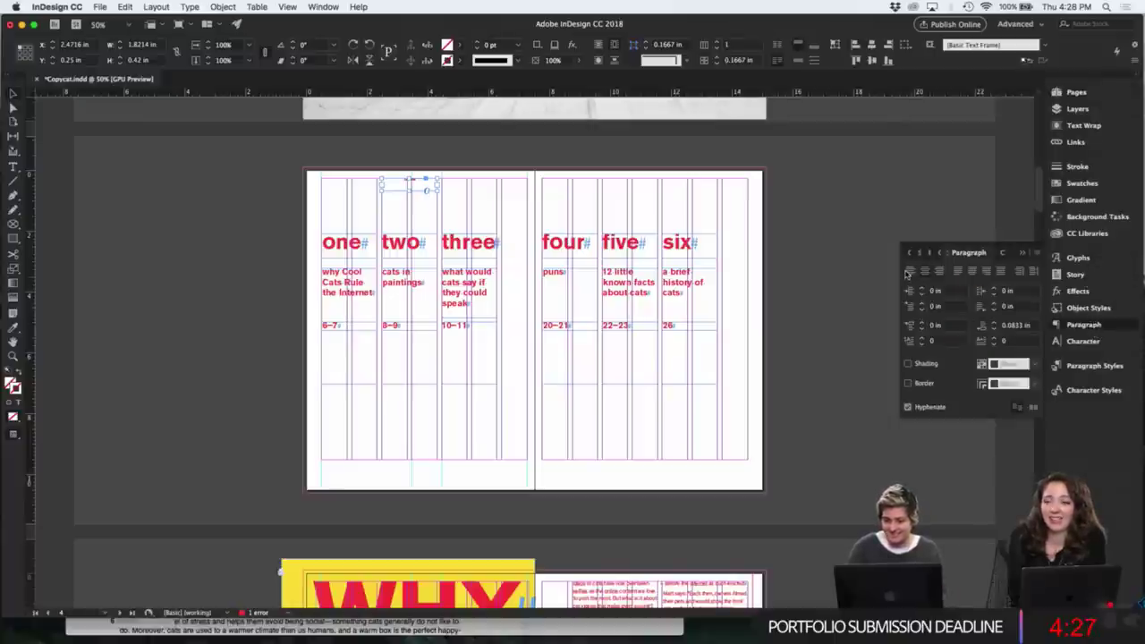
left_click(814, 276)
key("w")
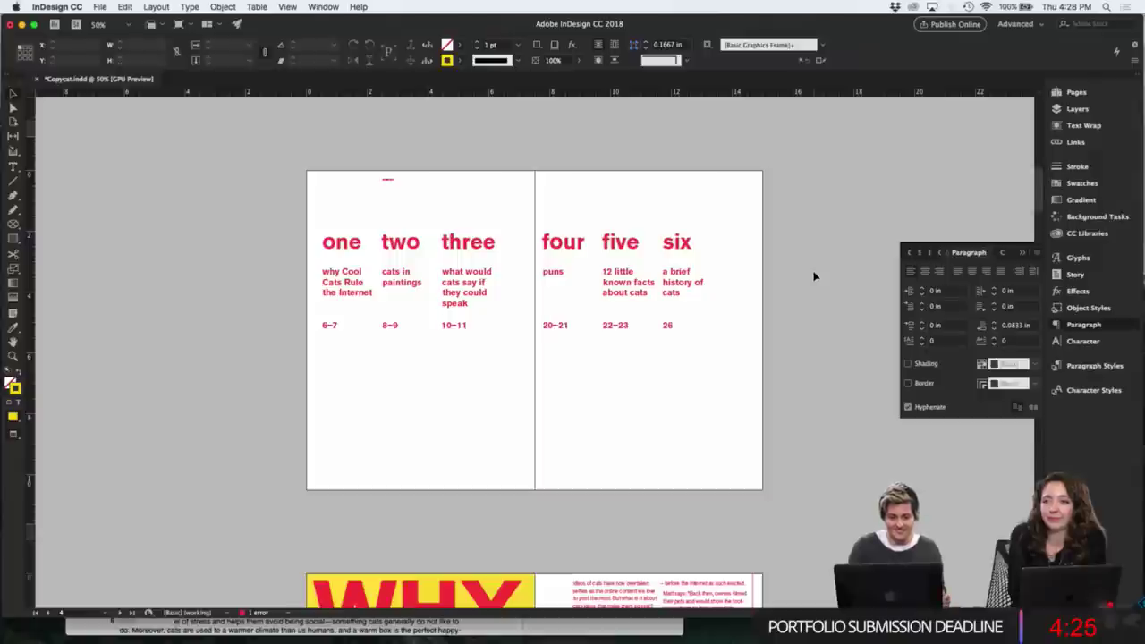
- Select the row of page-number text frames and nudge them slightly lower
left_click_drag(278, 326, 665, 340)
left_click_drag(746, 356, 406, 365)
left_click_drag(473, 355, 476, 378)
left_click(805, 364)
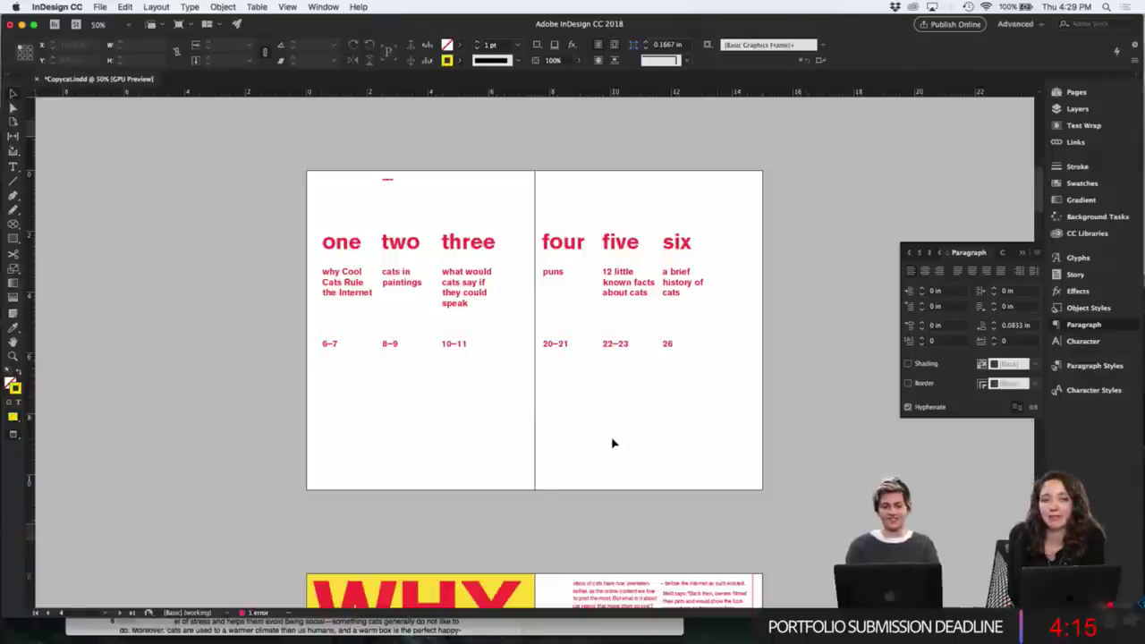
key("w")
key("w")
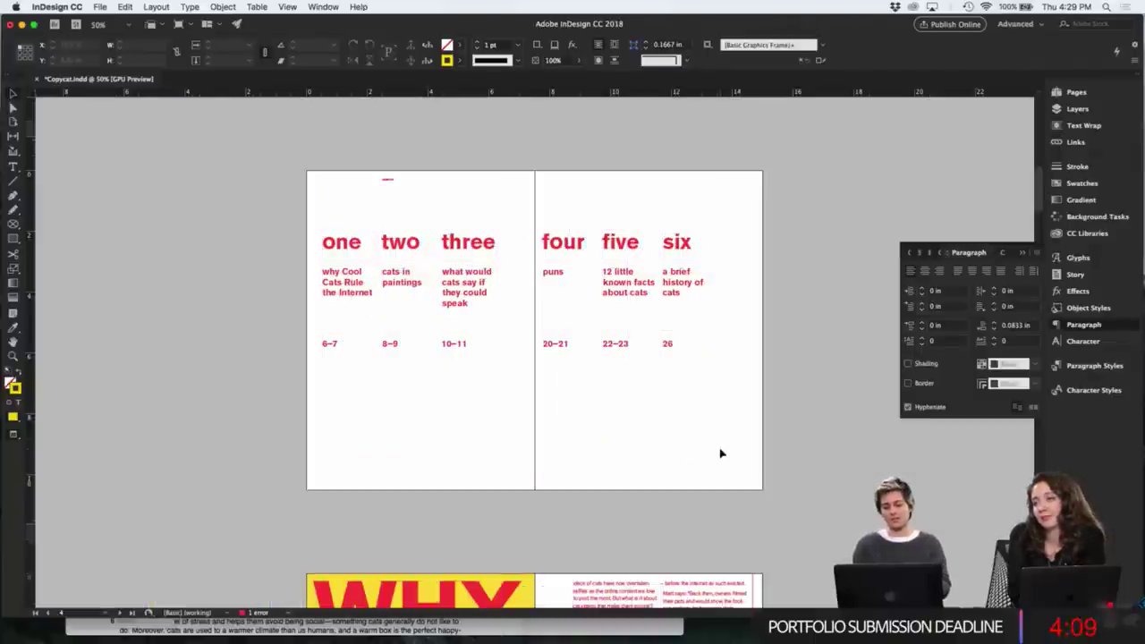
- Try shifting the four, five and six columns right, then undo the shift
left_click_drag(763, 446, 591, 253)
key("w")
left_click(830, 328)
key("w")
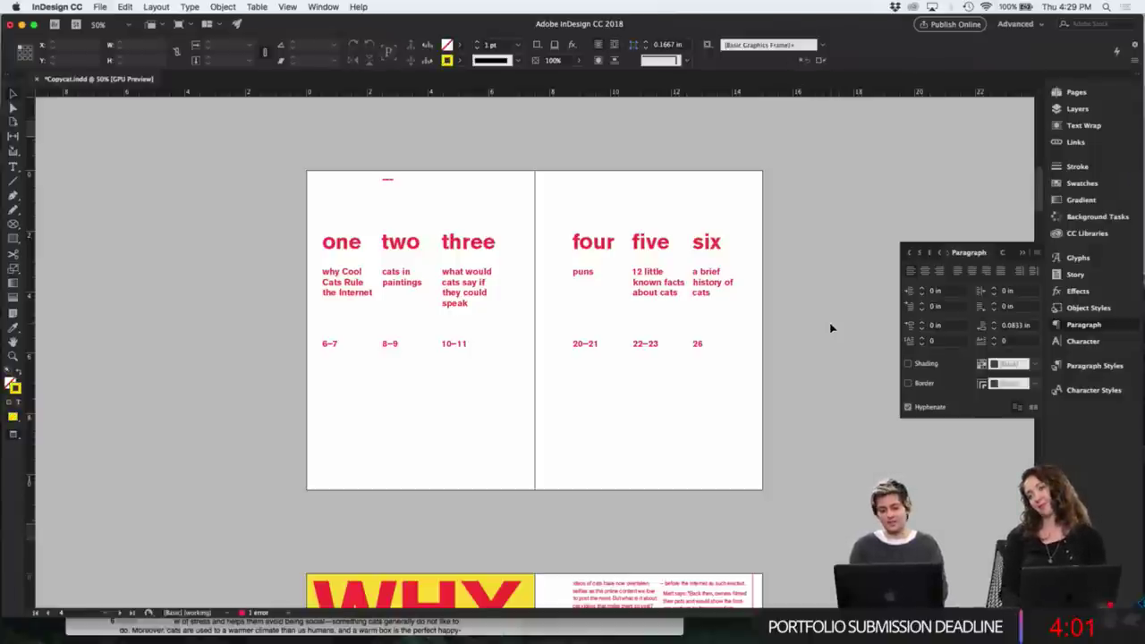
key("super+z")
left_click(830, 328)
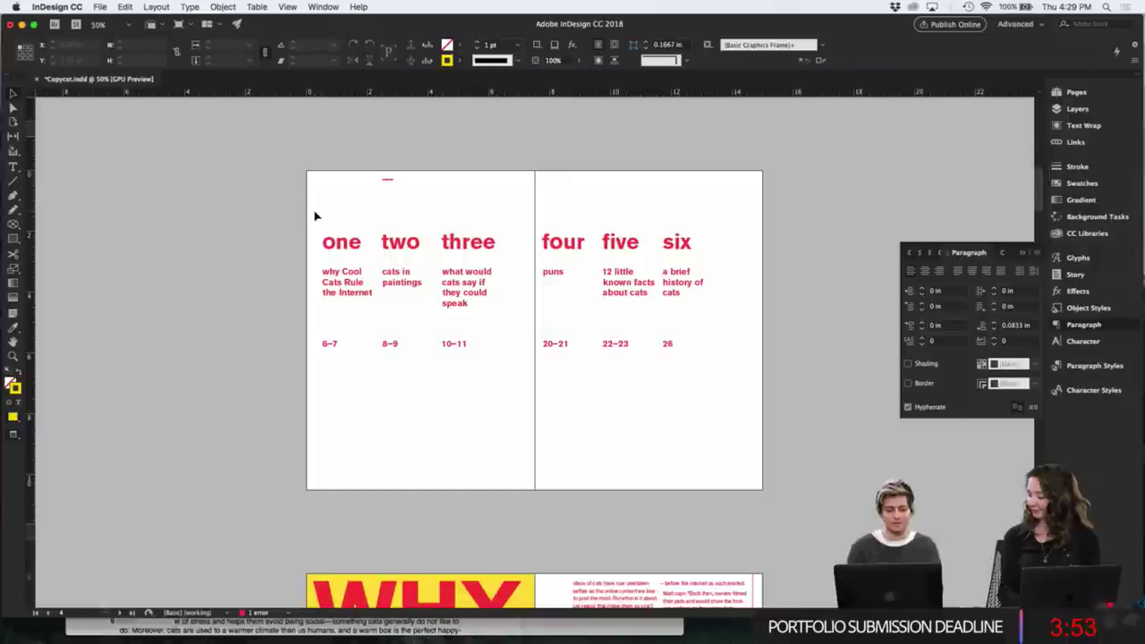
left_click(101, 7)
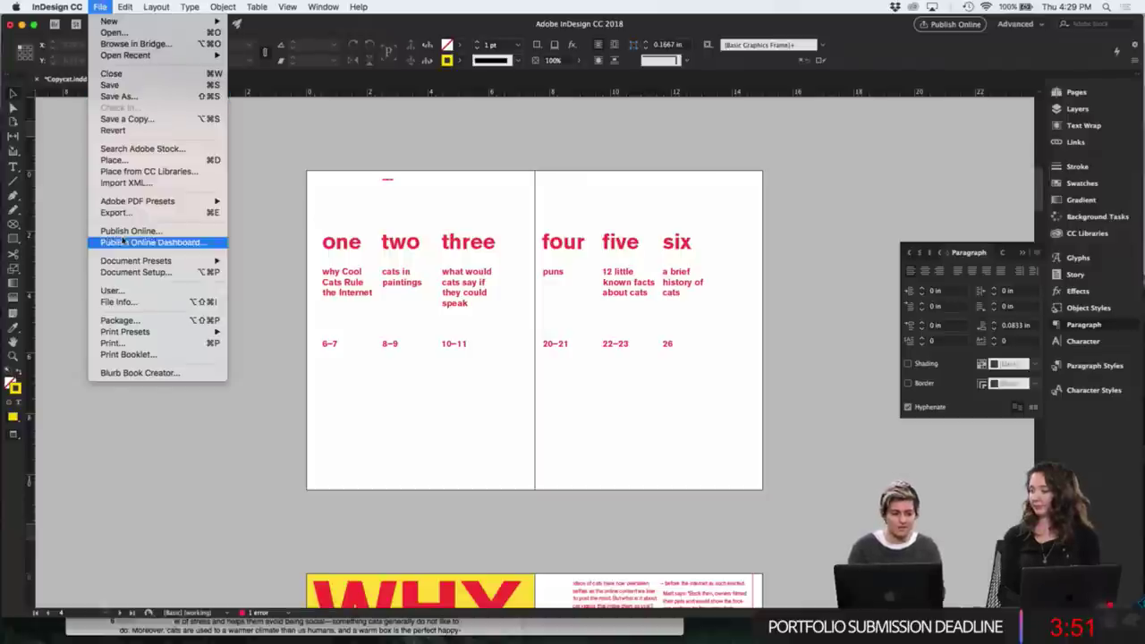
left_click(152, 355)
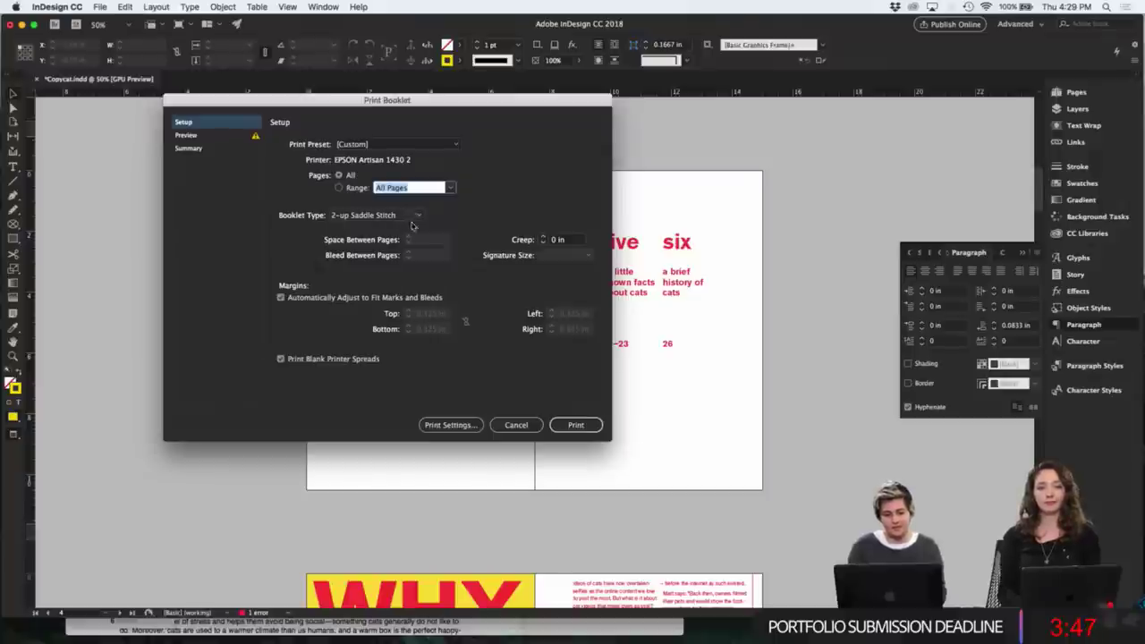
left_click(437, 427)
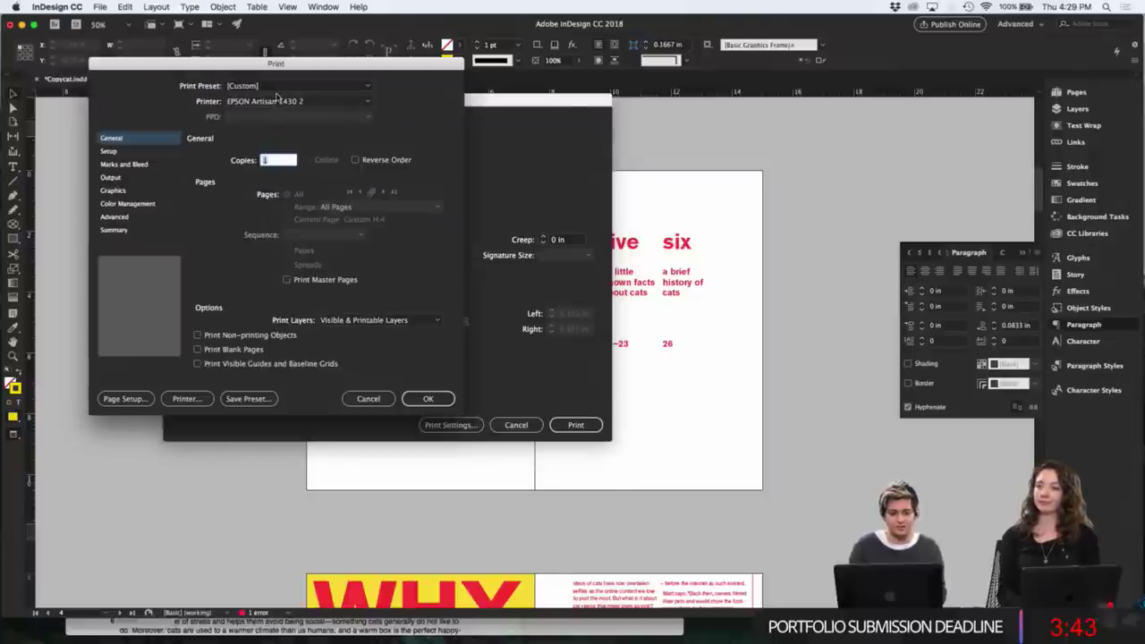
left_click(143, 152)
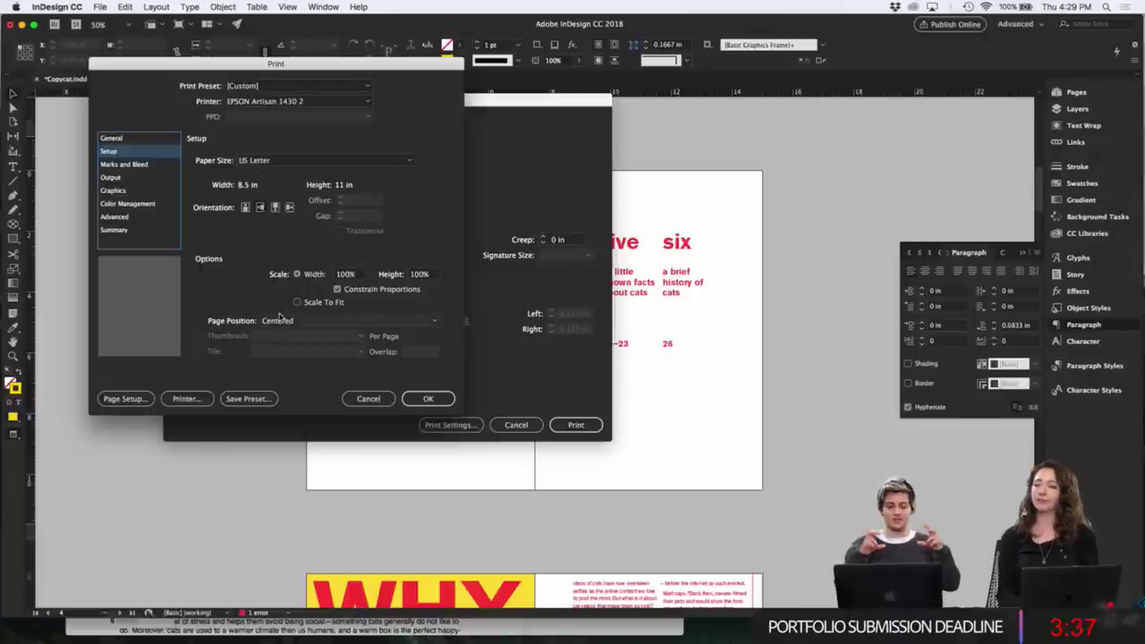
left_click(136, 165)
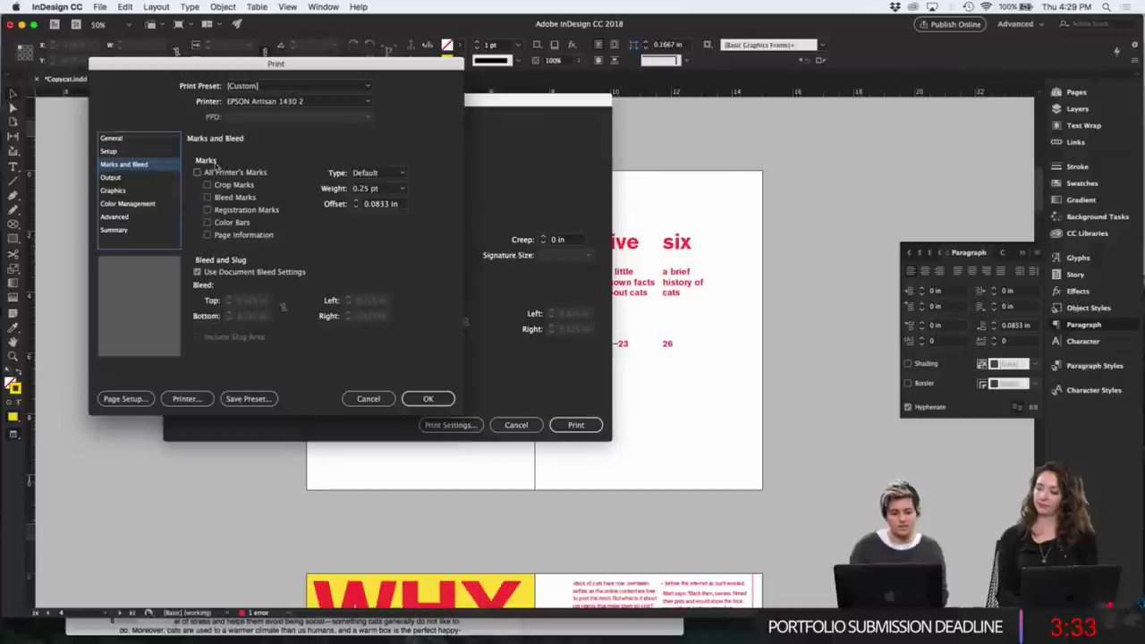
left_click(116, 178)
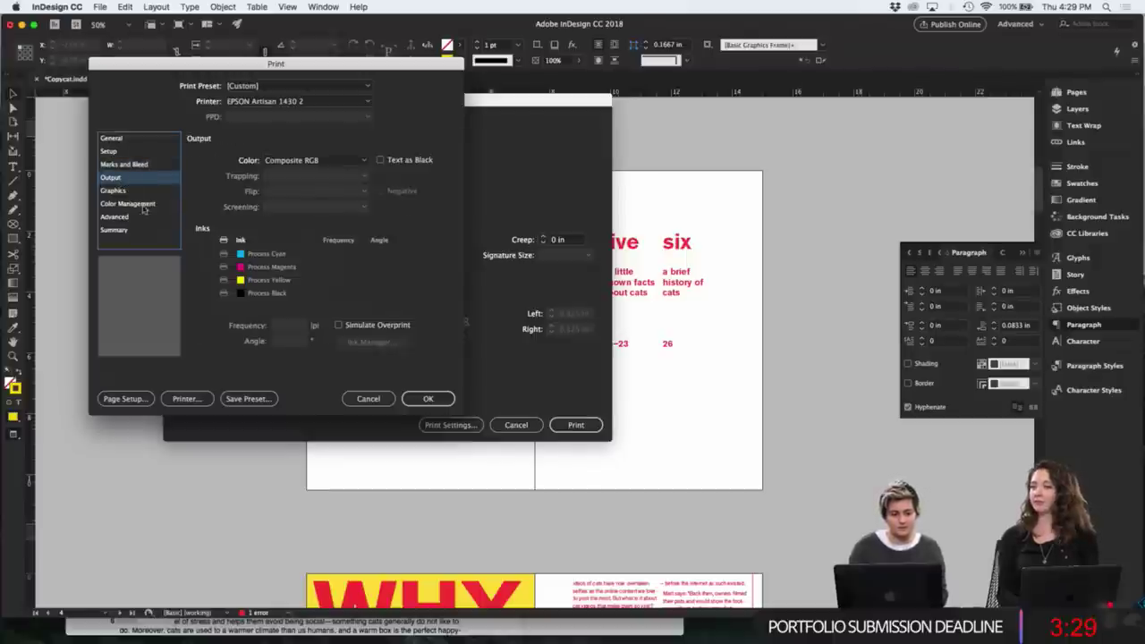
left_click(139, 205)
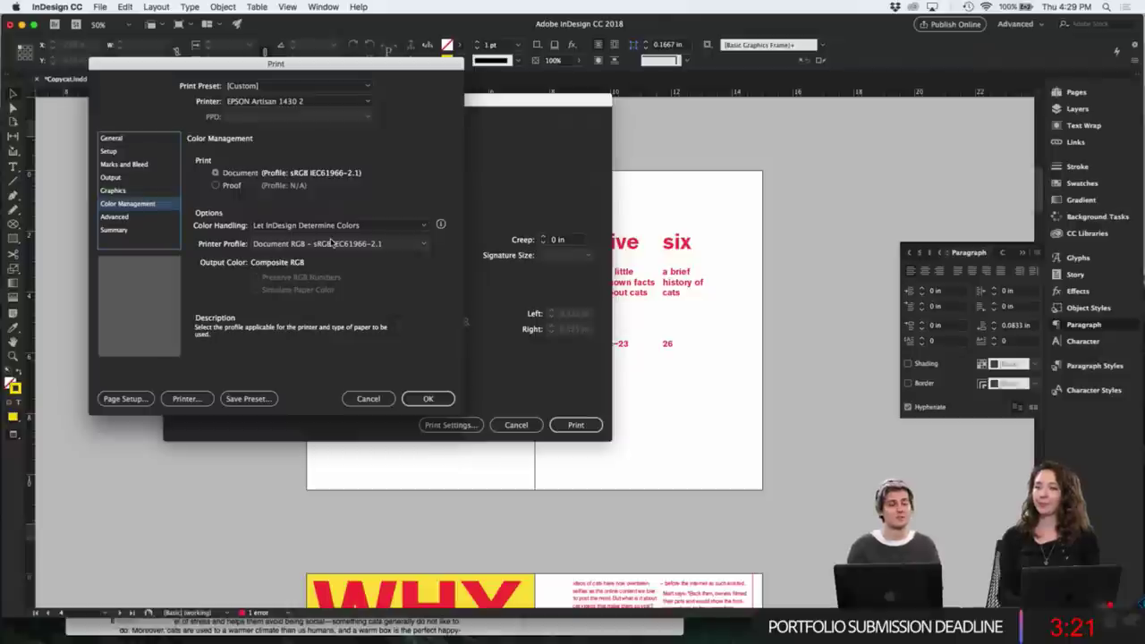
left_click(132, 141)
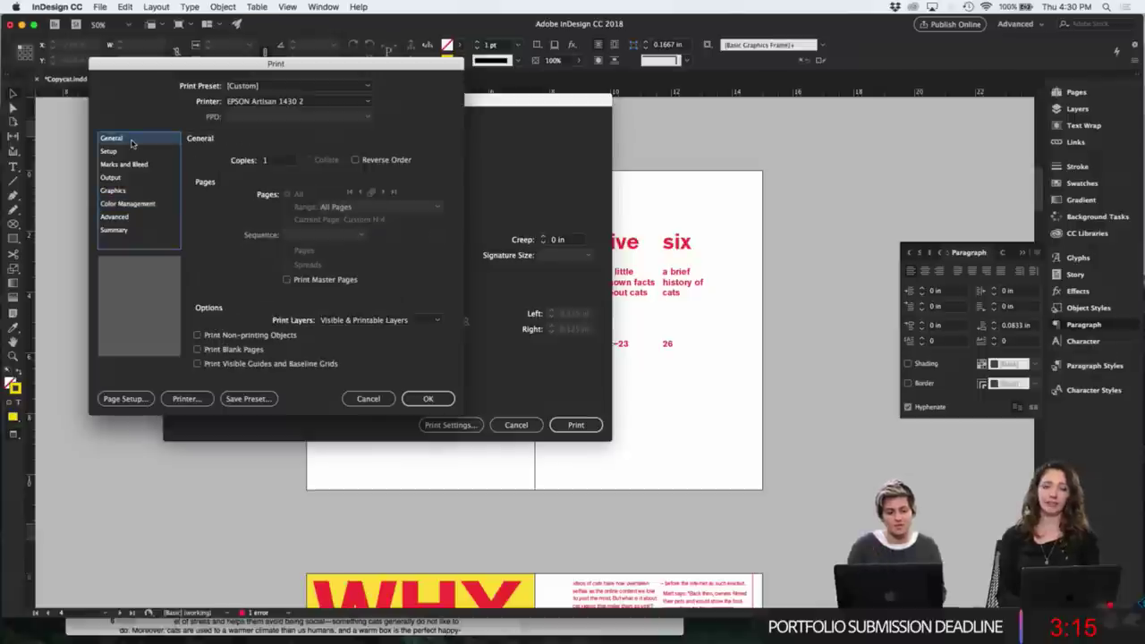
left_click(420, 400)
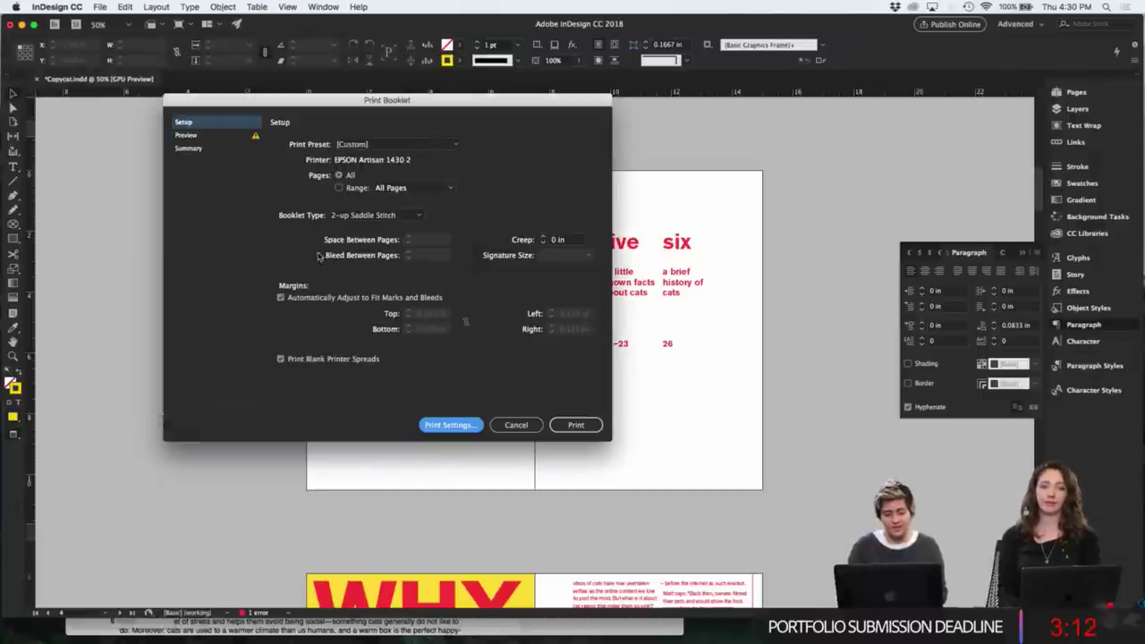
left_click(210, 137)
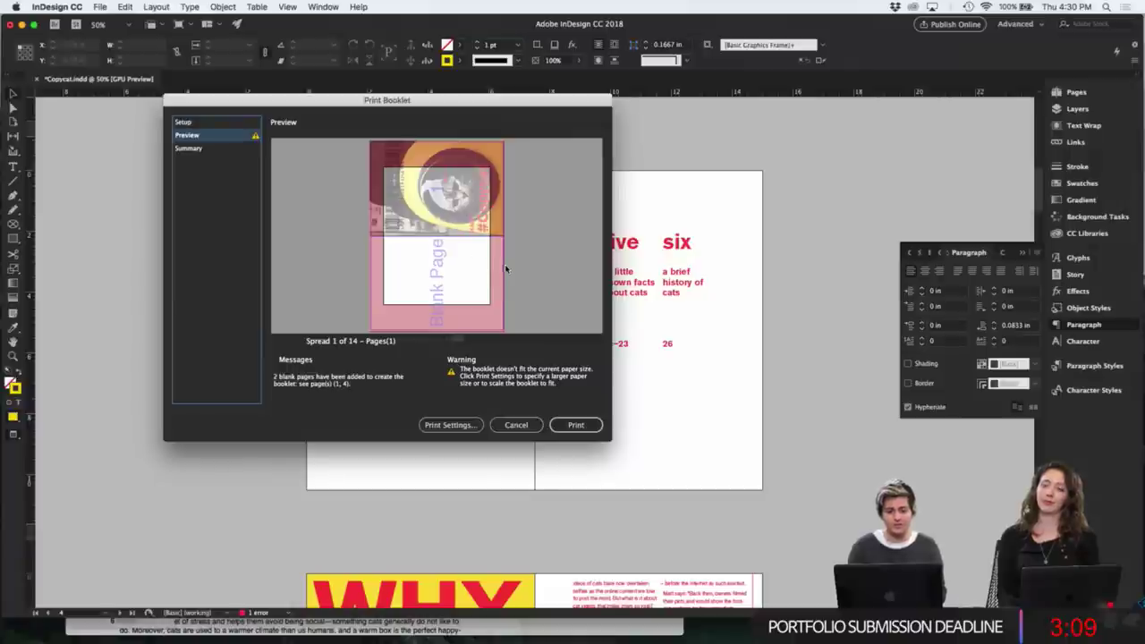
left_click(601, 341)
left_click(600, 341)
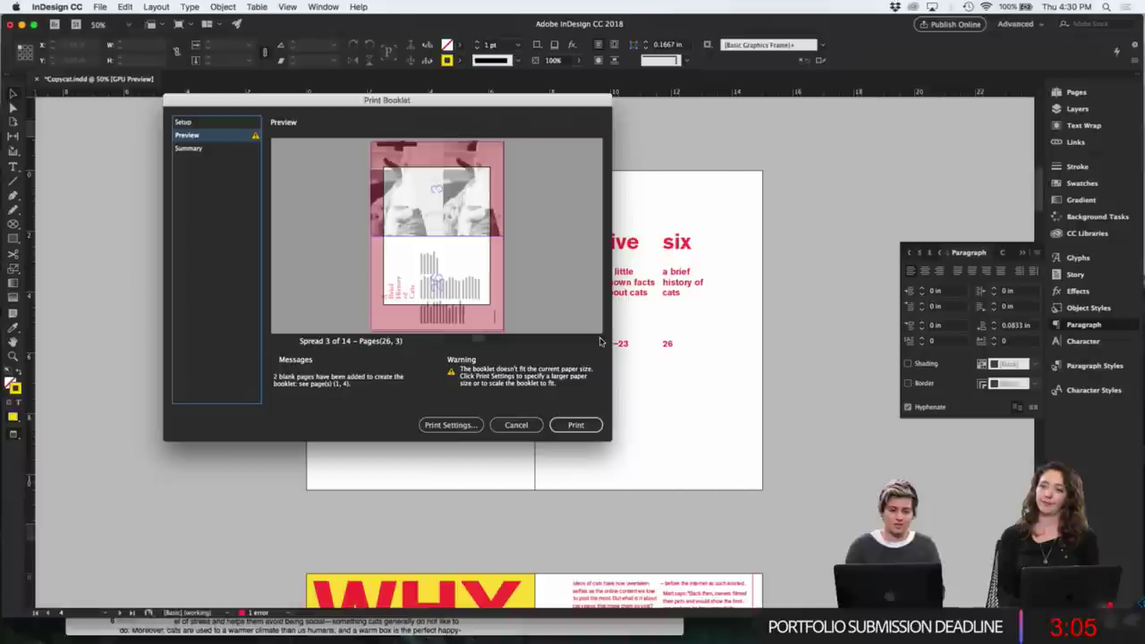
left_click(600, 340)
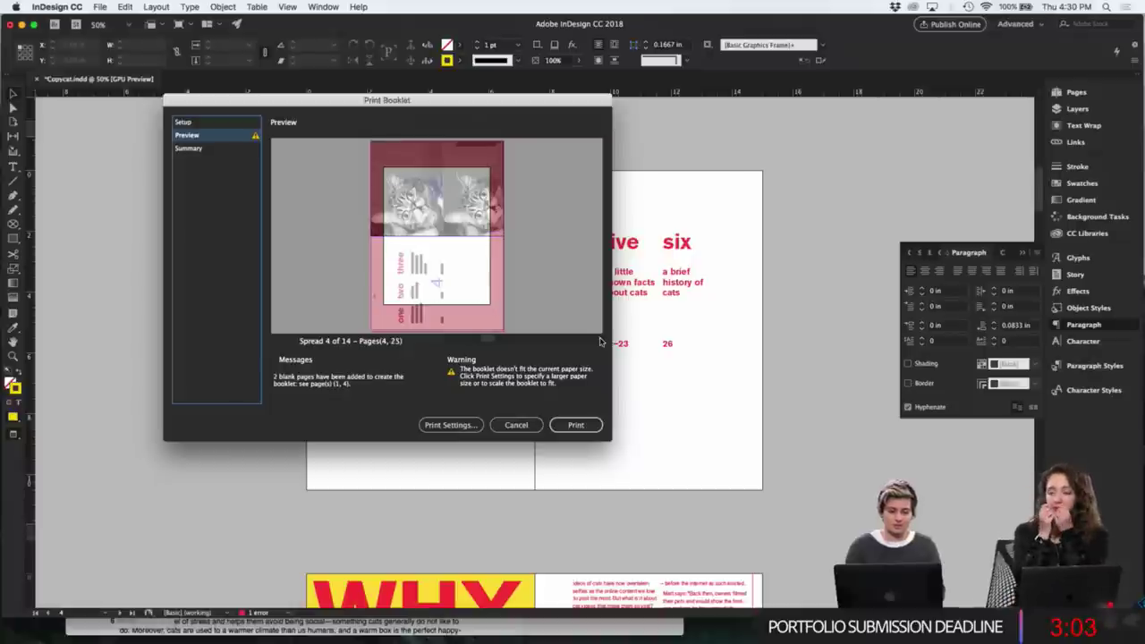
left_click(446, 340)
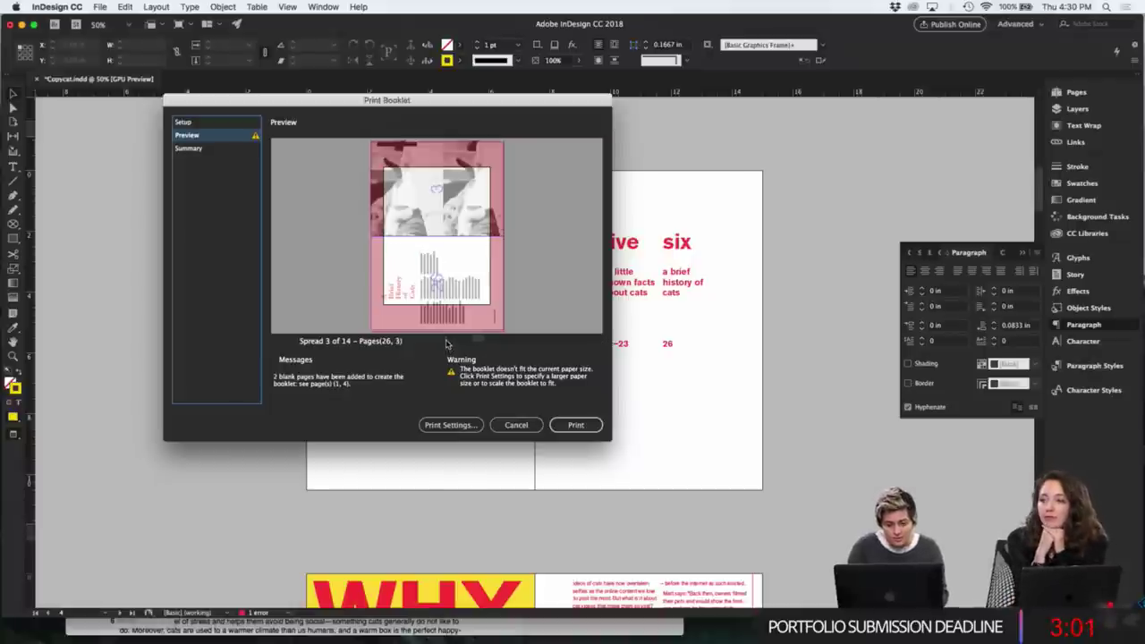
left_click(446, 340)
left_click(446, 340)
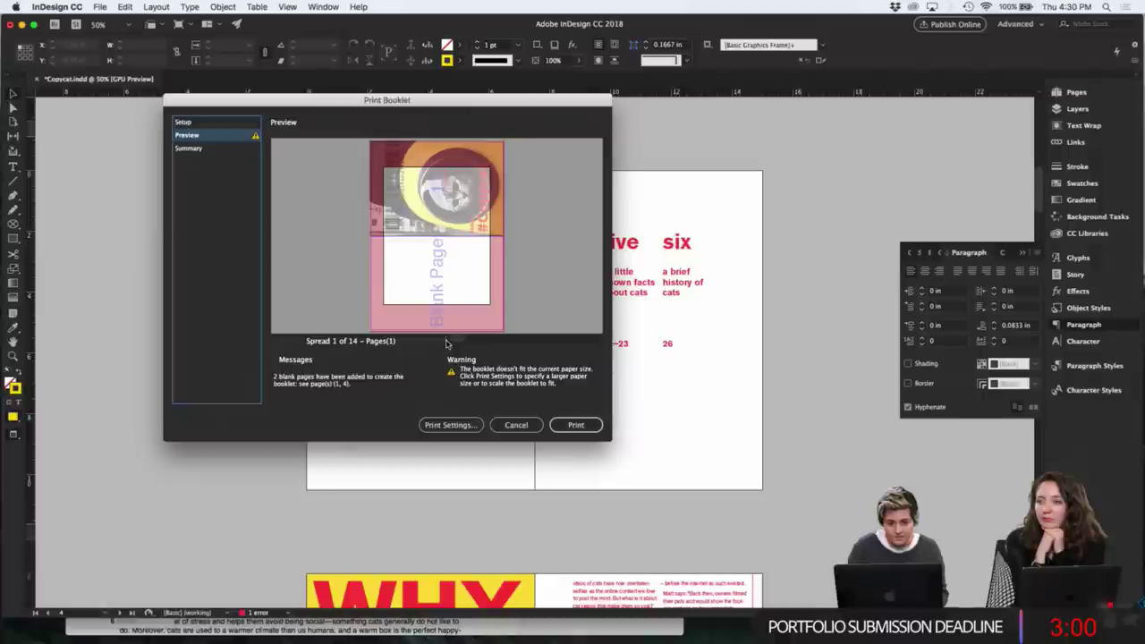
left_click(600, 341)
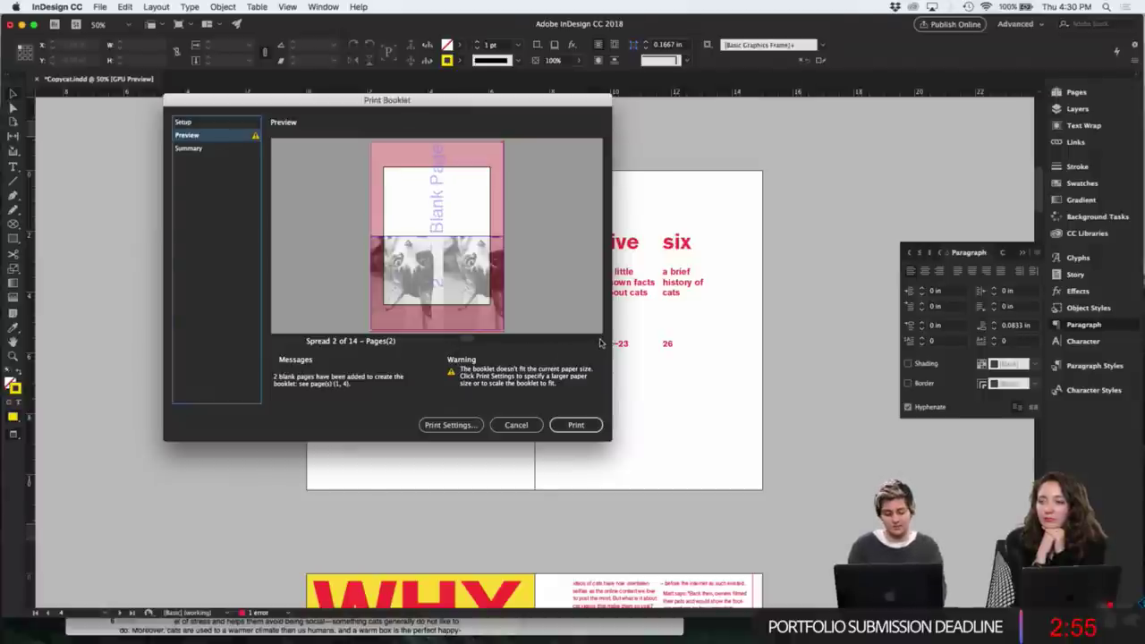
key("Escape")
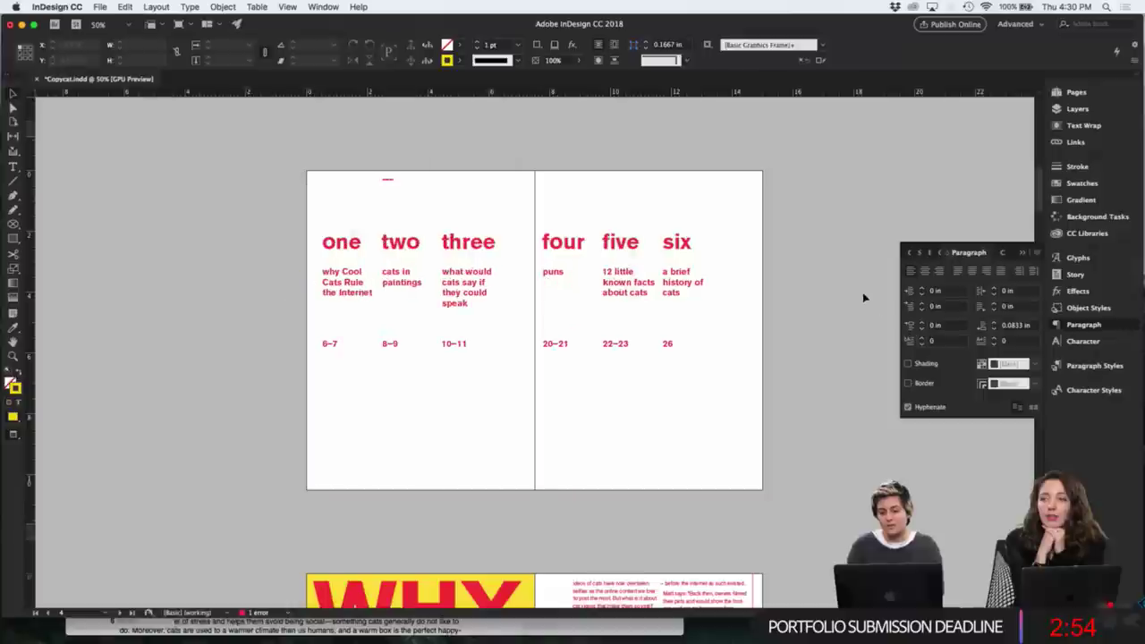
- Insert a new spread as pages 10–11 from the Pages panel
left_click(1074, 92)
scroll(1000, 310, "up", 1)
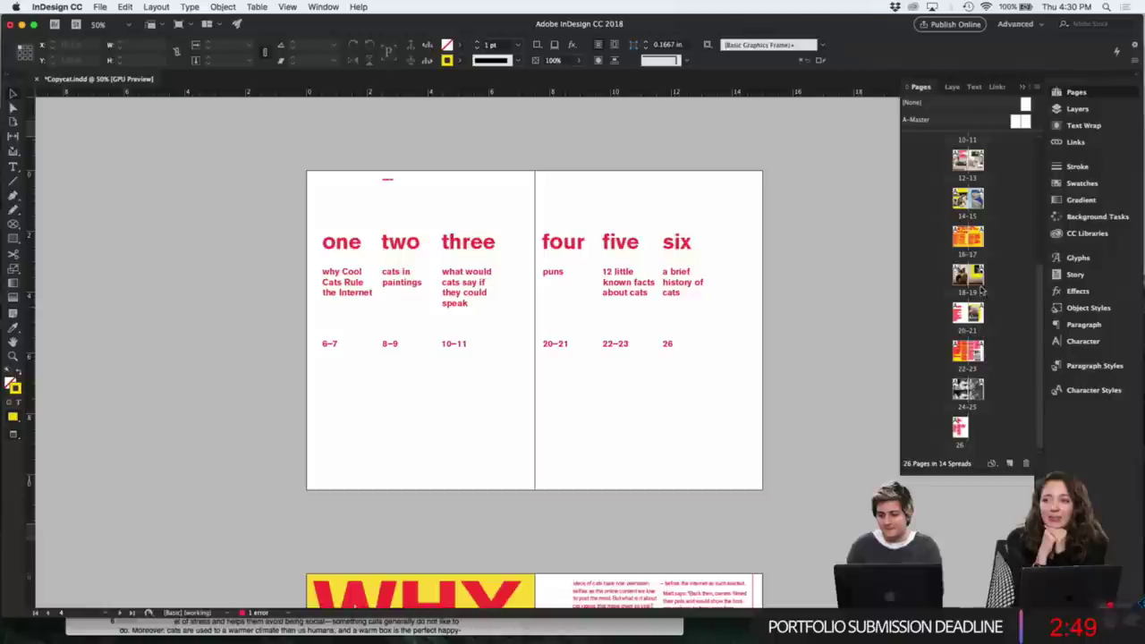
scroll(987, 227, "up", 3)
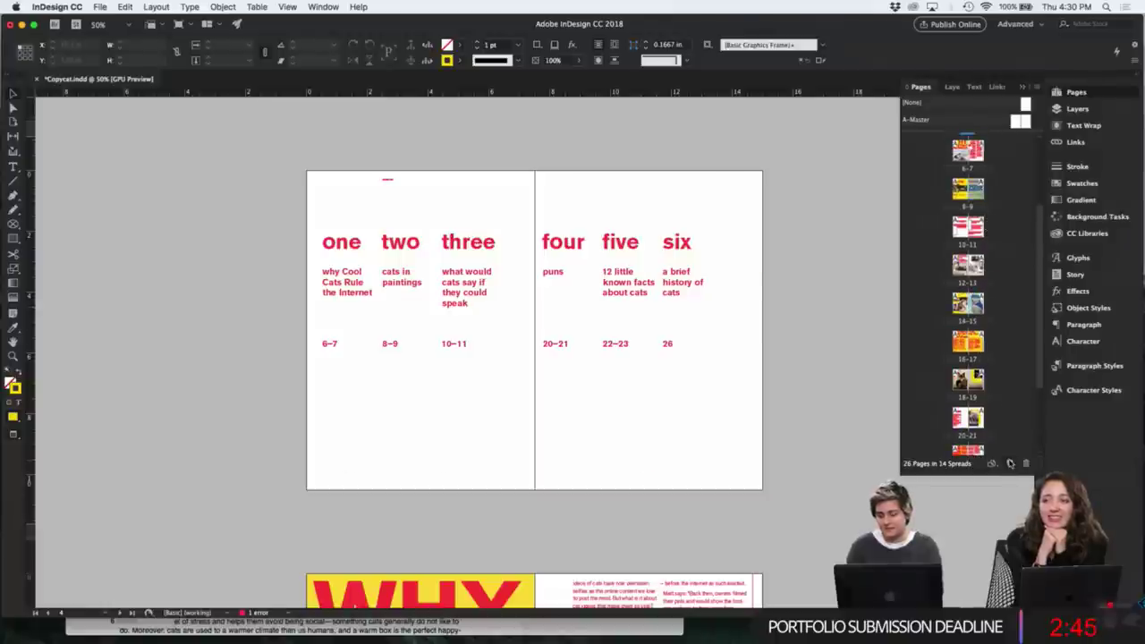
left_click(1011, 463)
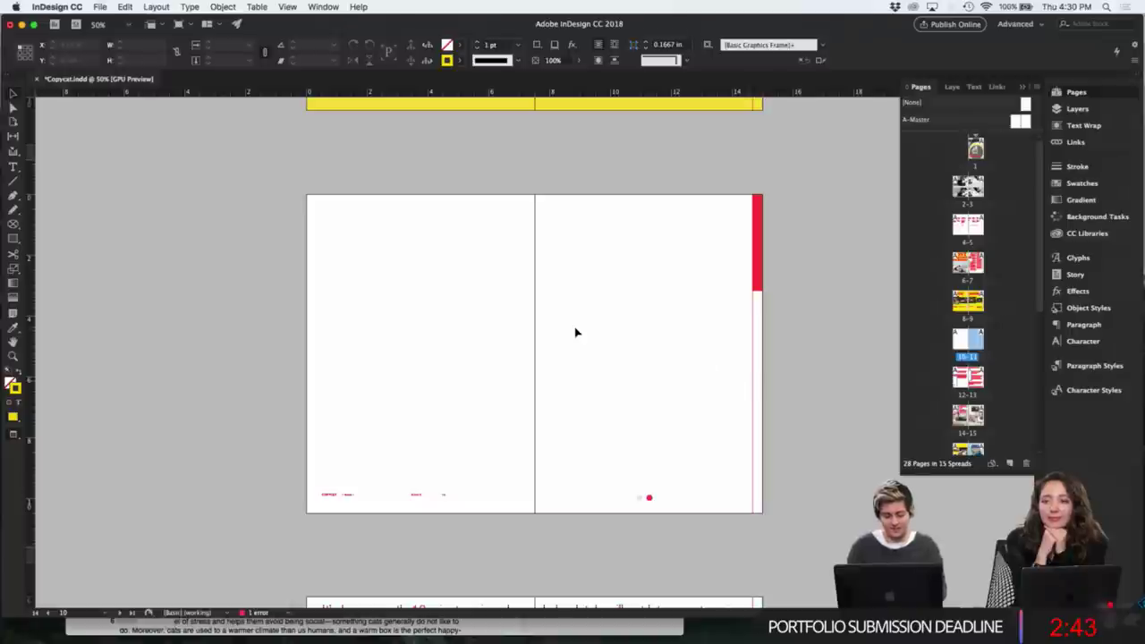
- In the Place dialog, browse into Adobe Live > Images and the Funny Cats folder
key("super+d")
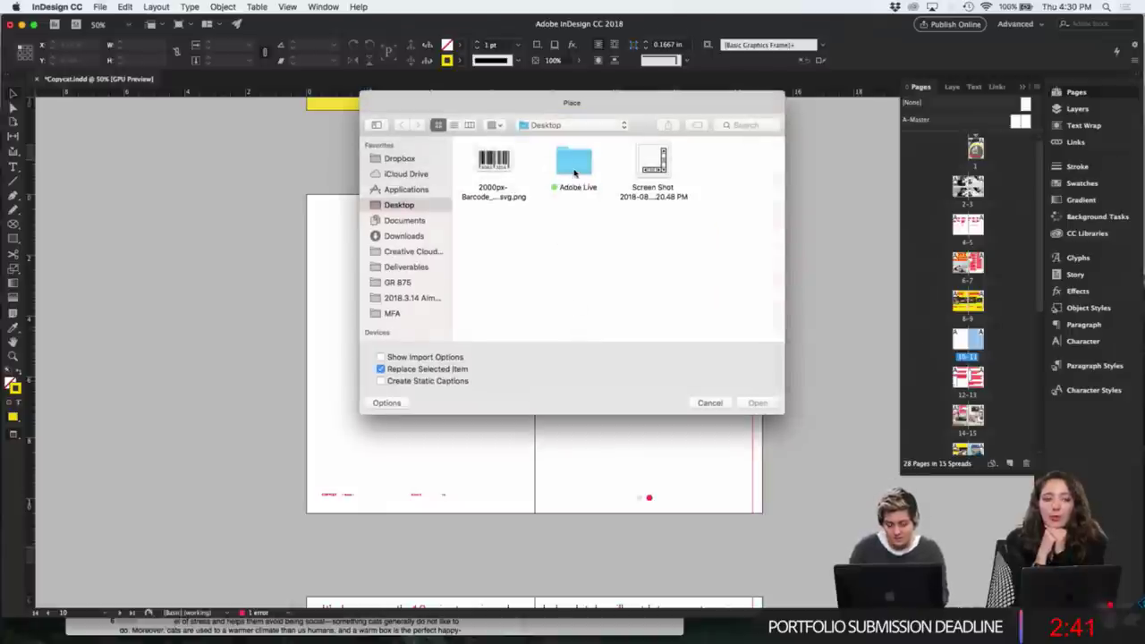
double_click(575, 166)
left_click(577, 276)
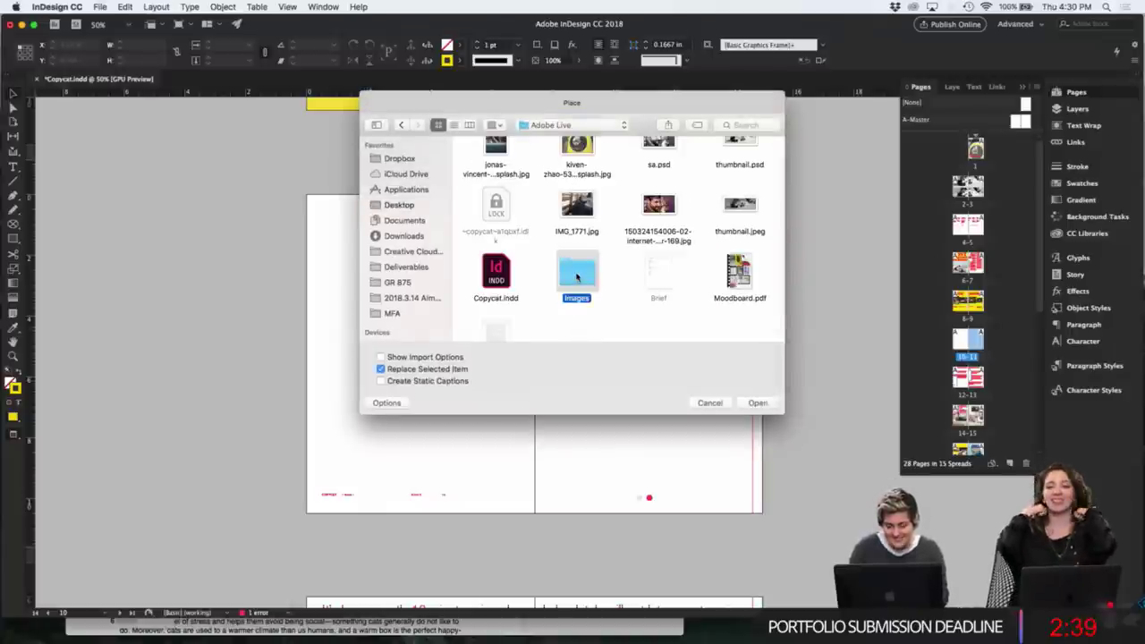
double_click(577, 277)
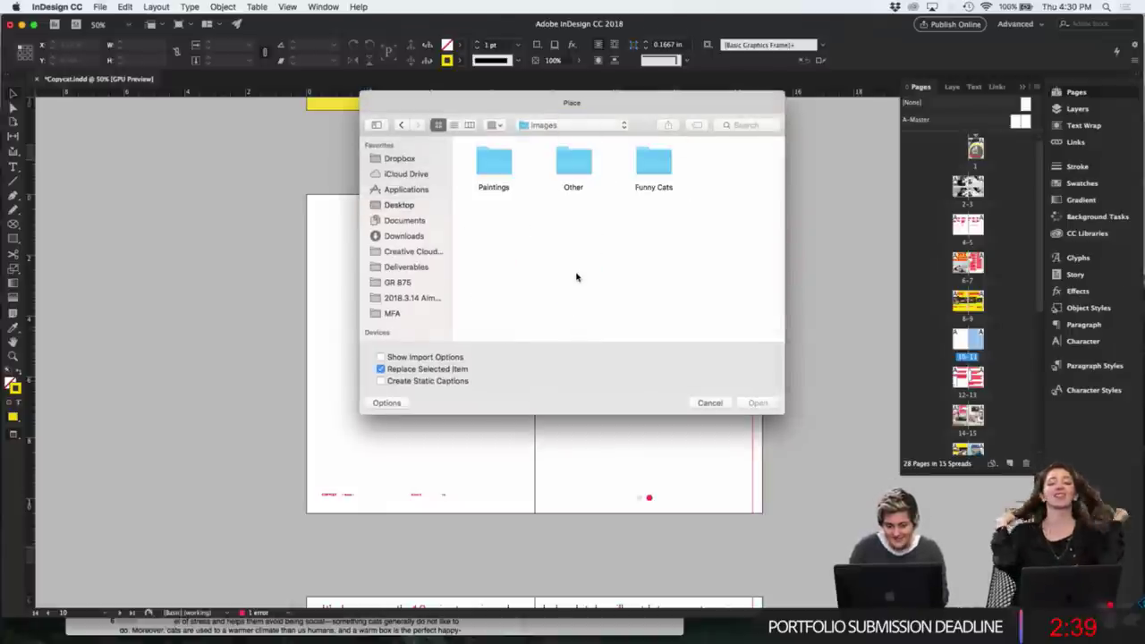
double_click(663, 171)
scroll(601, 260, "down", 5)
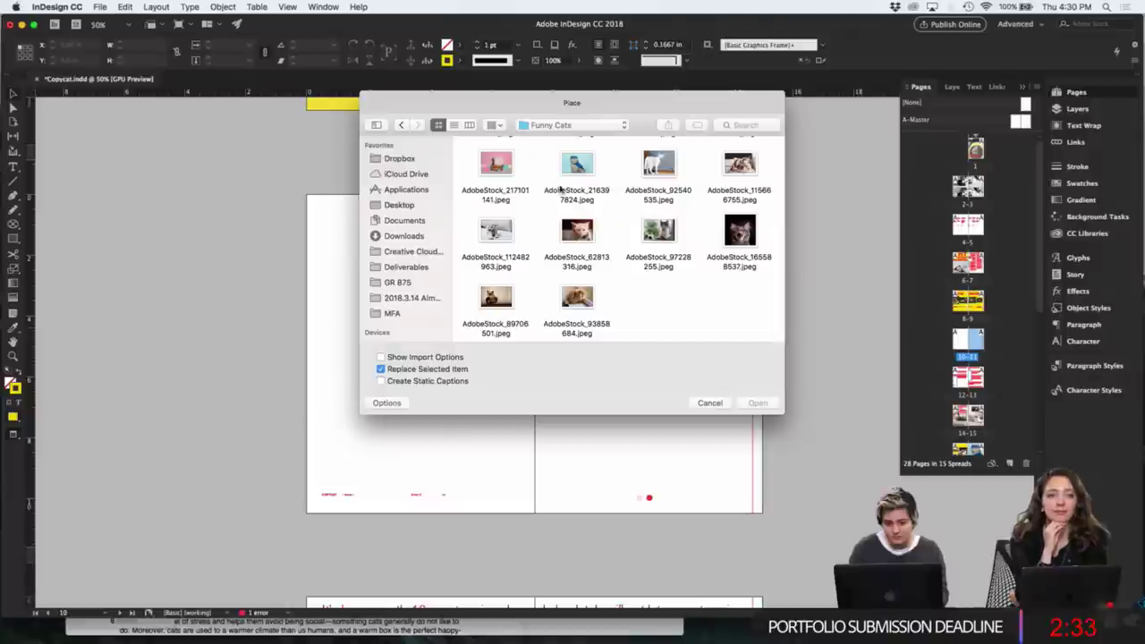
- Load the grey-and-white kitten photo from the Images/Other folder for placing
left_click(555, 130)
left_click(548, 141)
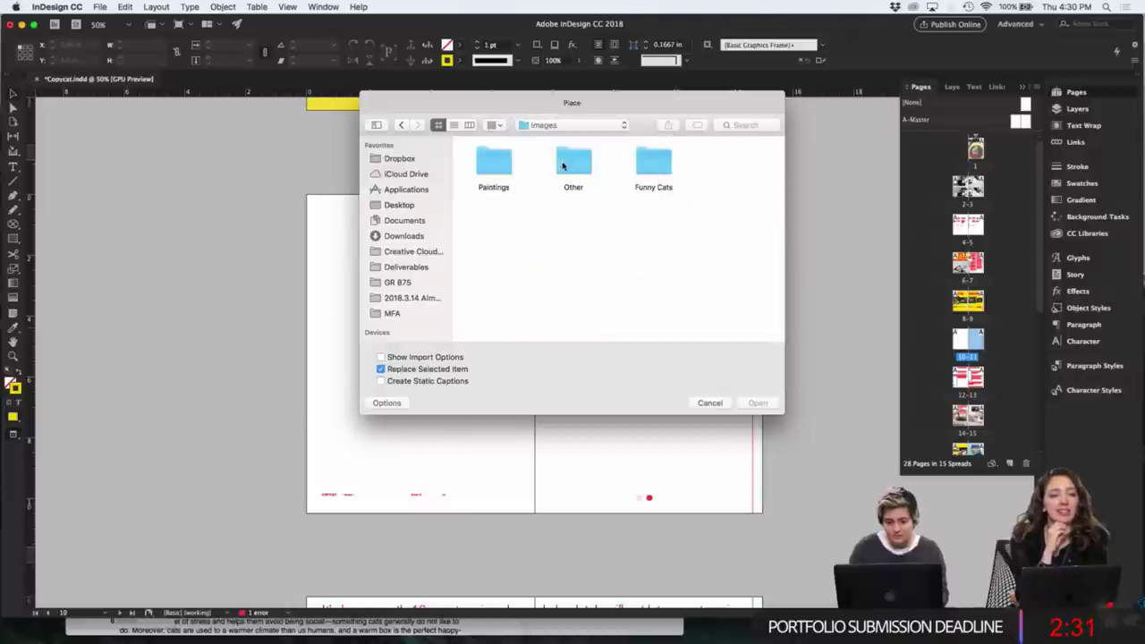
double_click(574, 163)
scroll(608, 269, "down", 4)
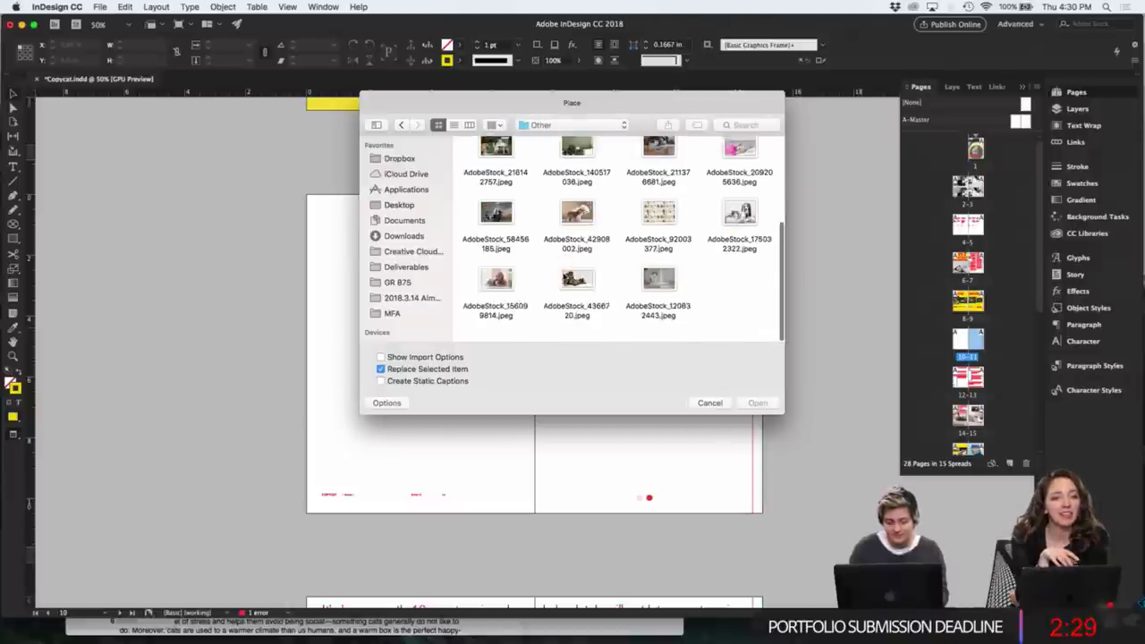
left_click(651, 295)
key("space")
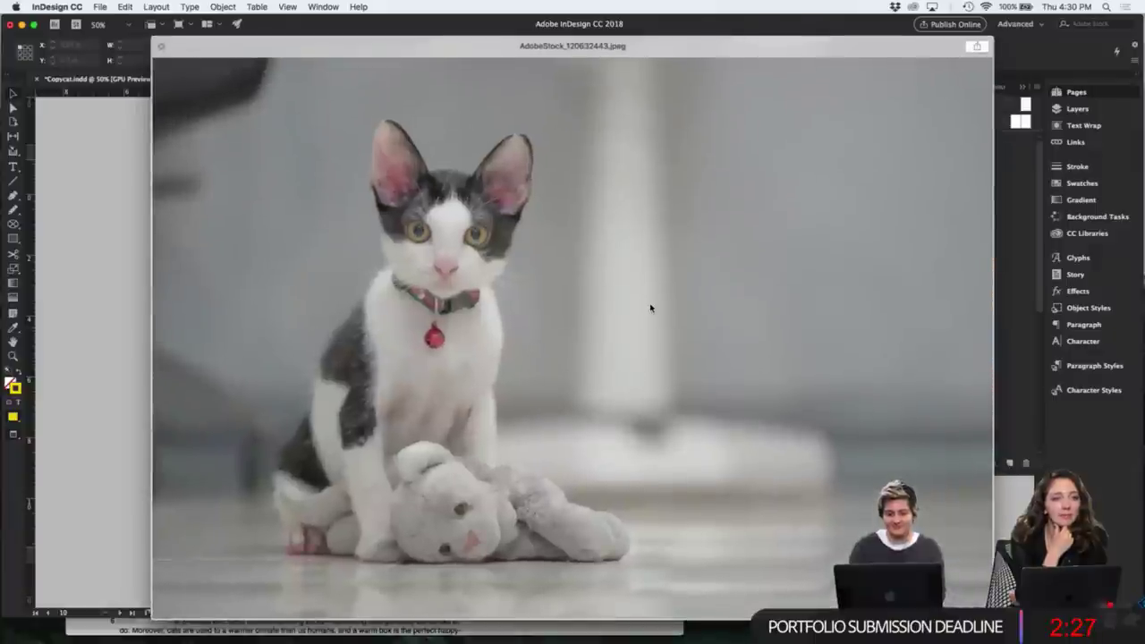
key("space")
double_click(651, 306)
- Draw the kitten photo frame on page 10 down to the page bottom, filled proportionally
key("w")
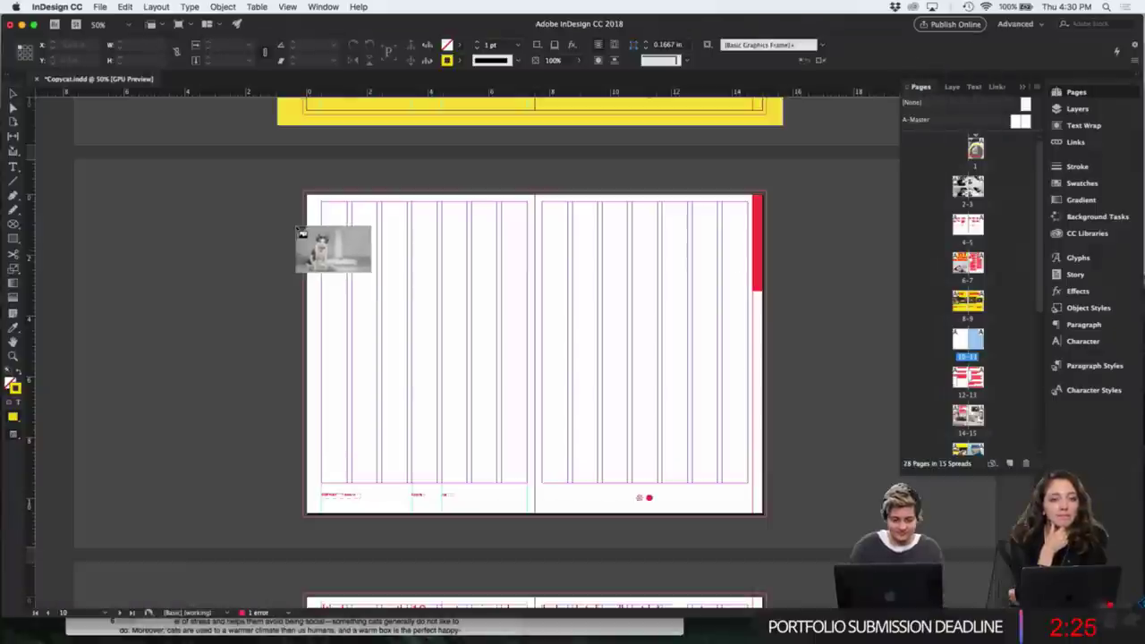
left_click_drag(308, 194, 535, 345)
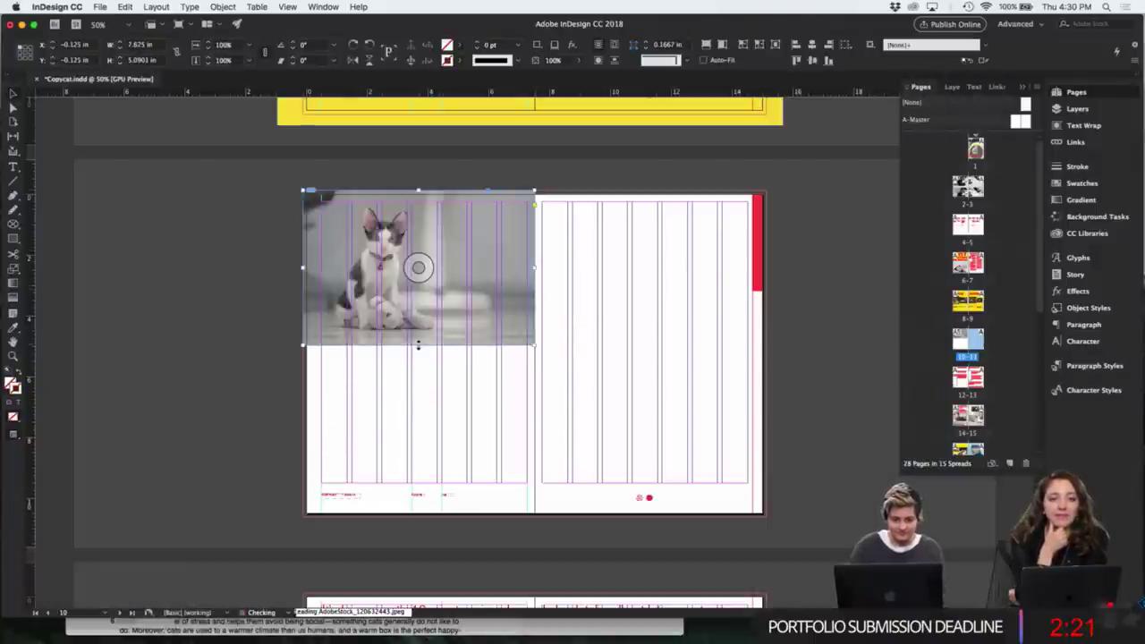
left_click_drag(417, 345, 427, 517)
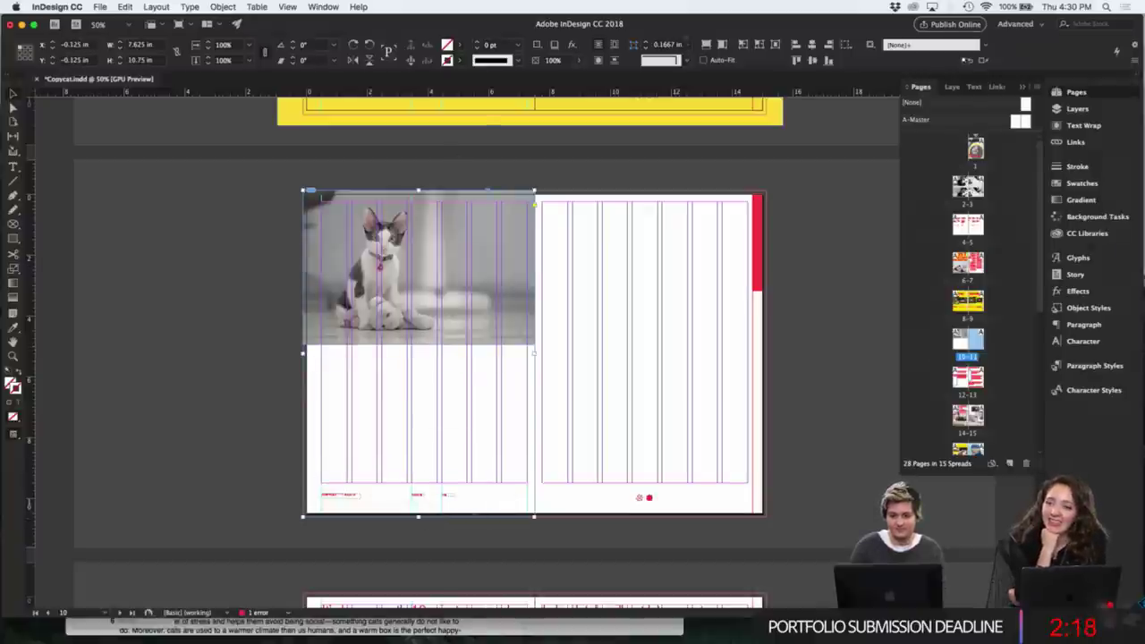
left_click(707, 43)
left_click(654, 355)
key("w")
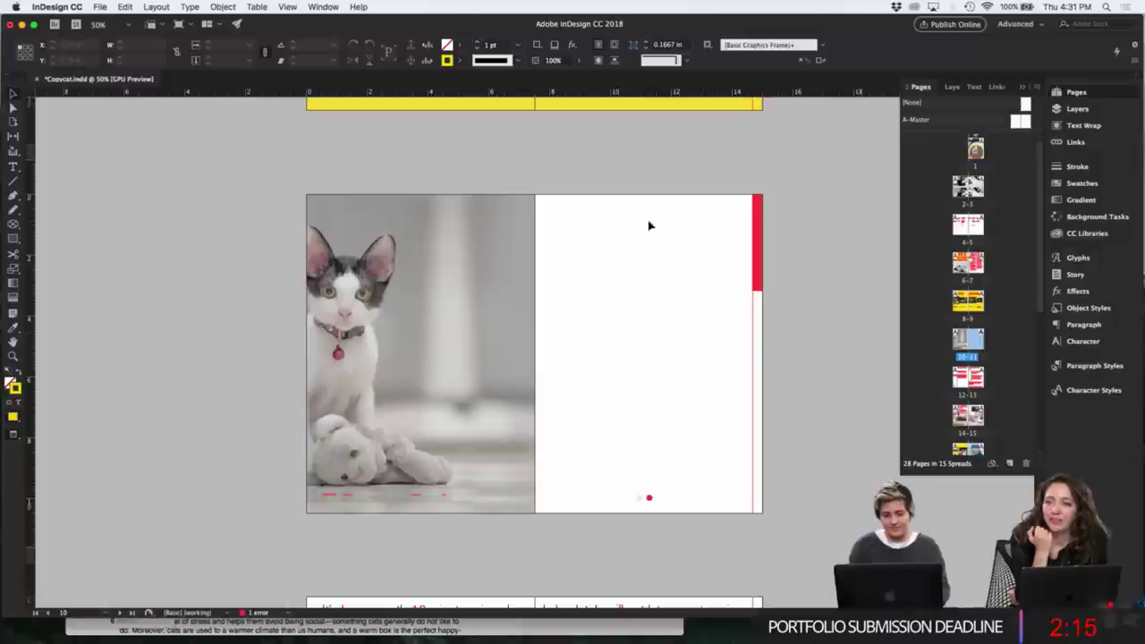
- Delete the red bar and dot on page 11 and the red marks at page 10's bottom
left_click_drag(581, 189, 838, 544)
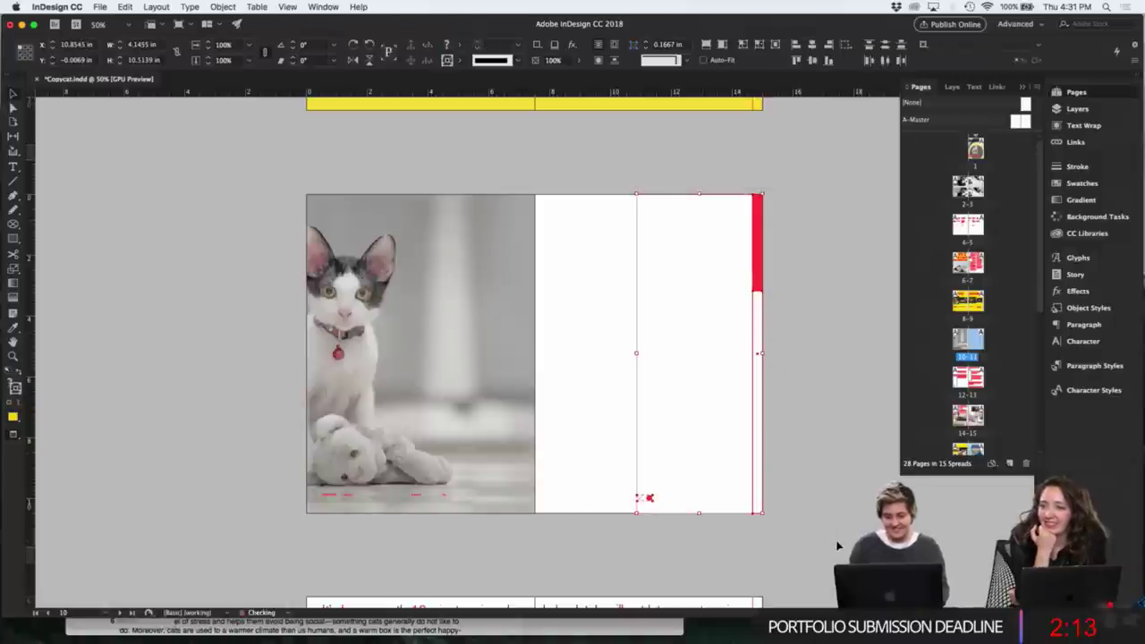
key("Delete")
left_click_drag(246, 454, 549, 511)
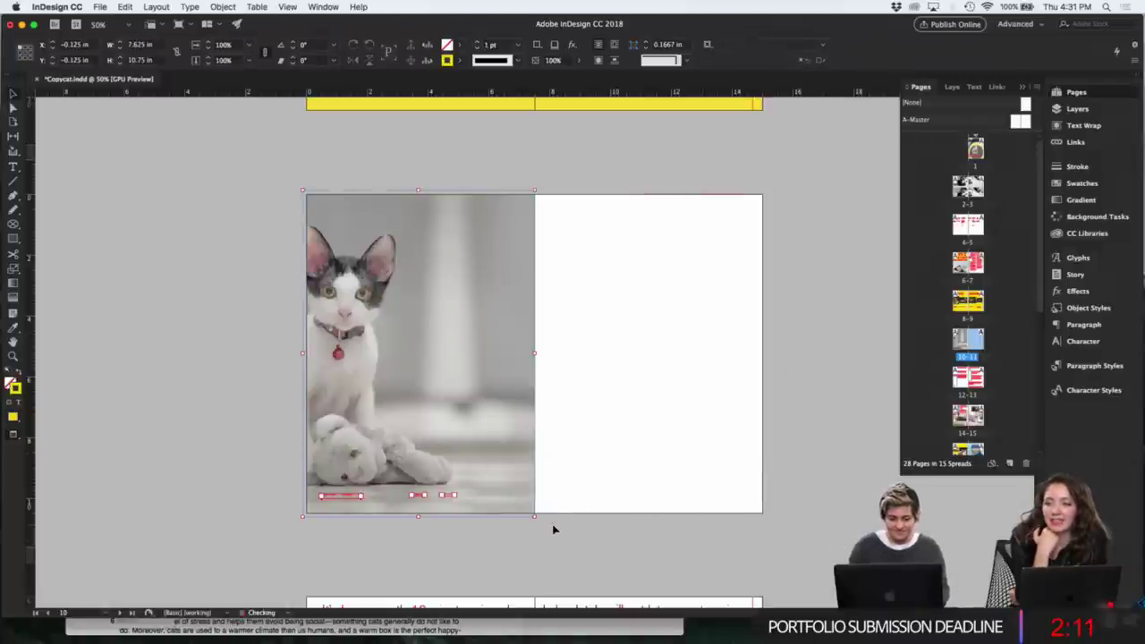
key("Delete")
- Stretch the kitten photo frame across both pages and refit it to fill the spread
key("w")
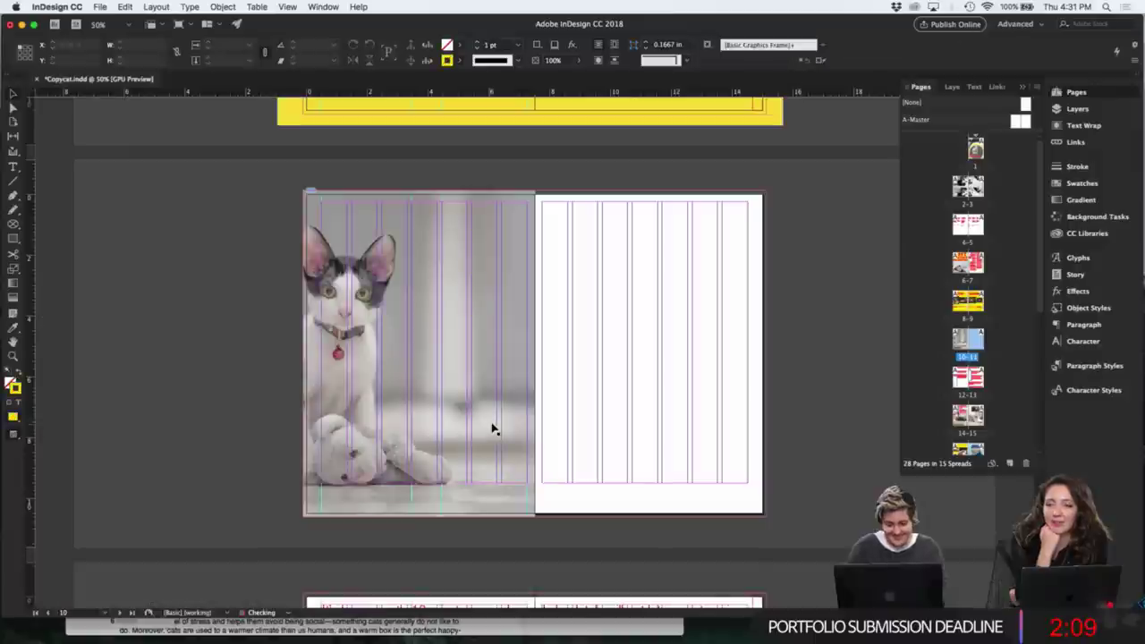
left_click_drag(742, 397, 720, 426)
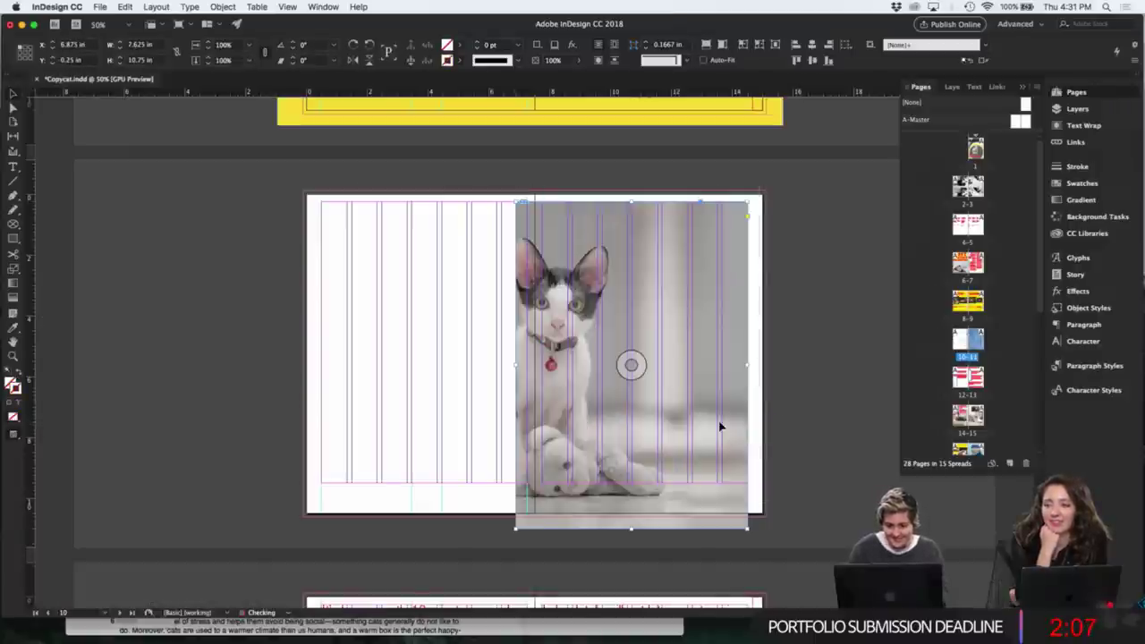
left_click_drag(516, 528, 321, 483)
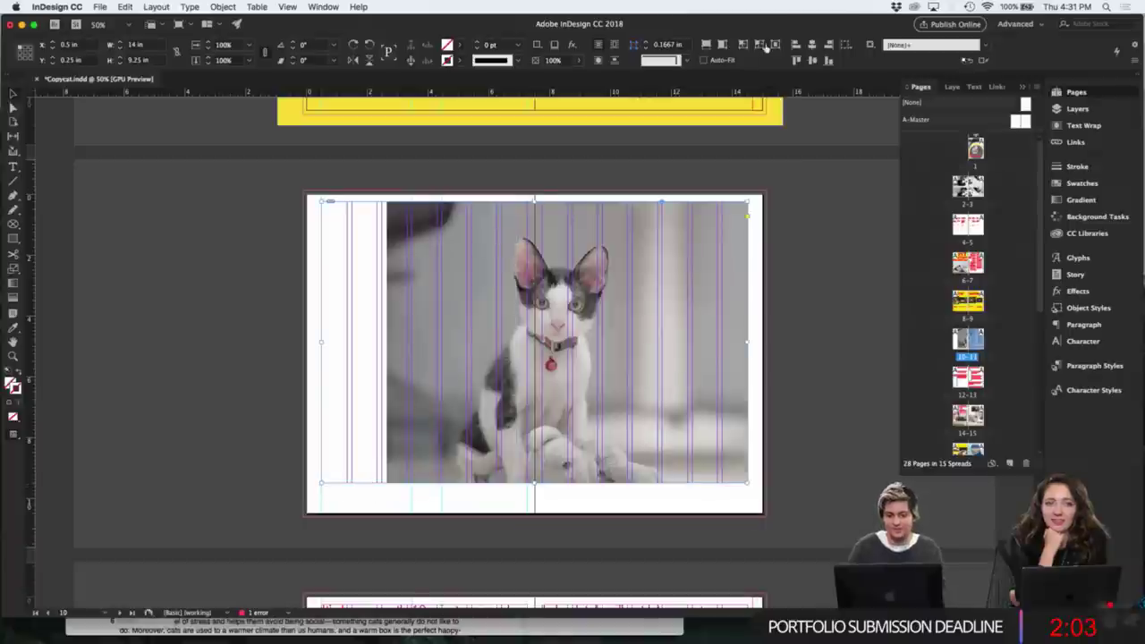
left_click(706, 44)
left_click(833, 311)
key("w")
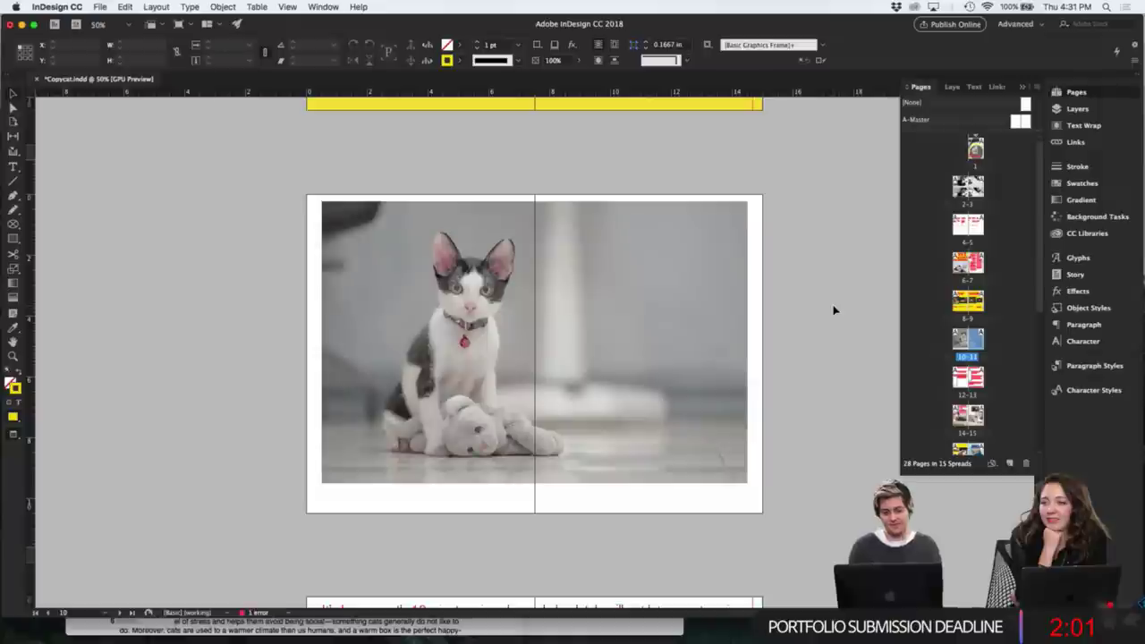
left_click(101, 7)
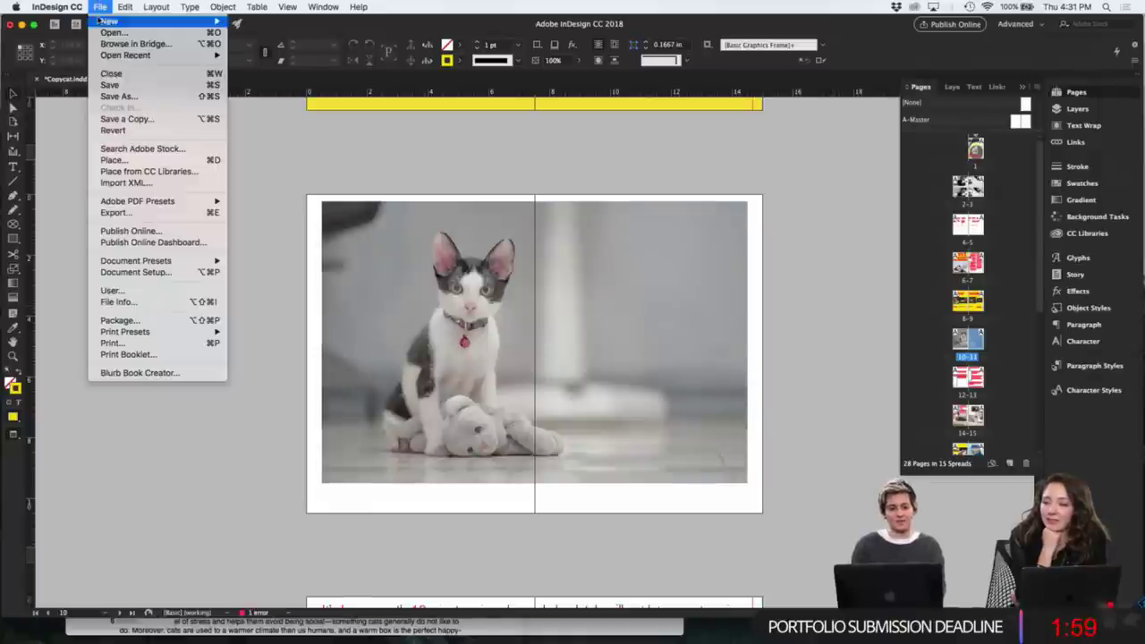
left_click(161, 358)
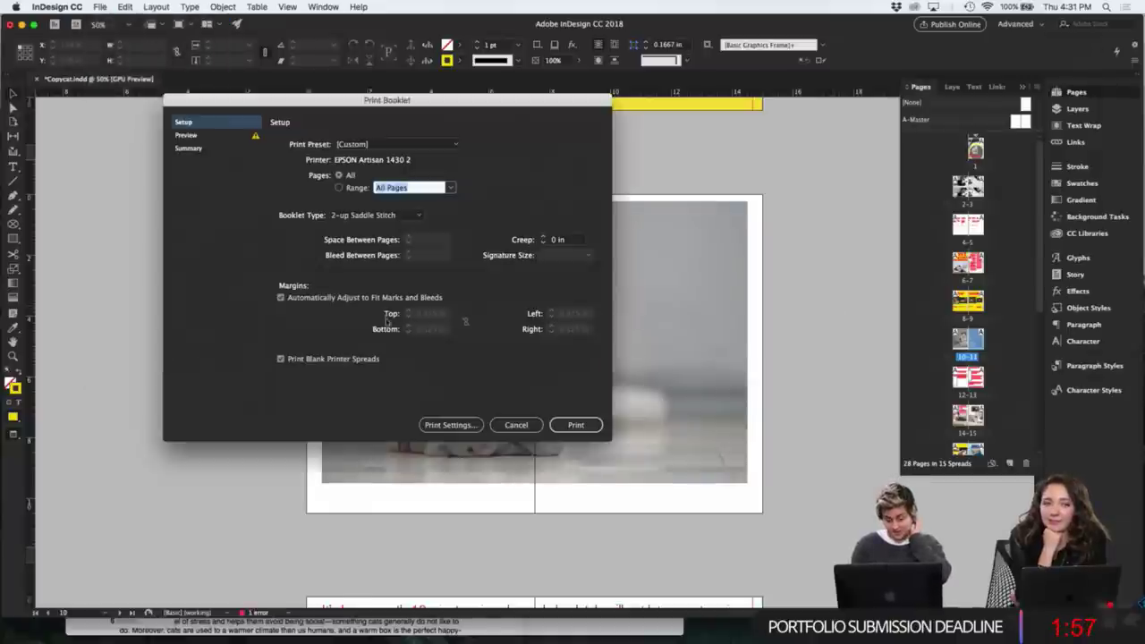
left_click(214, 136)
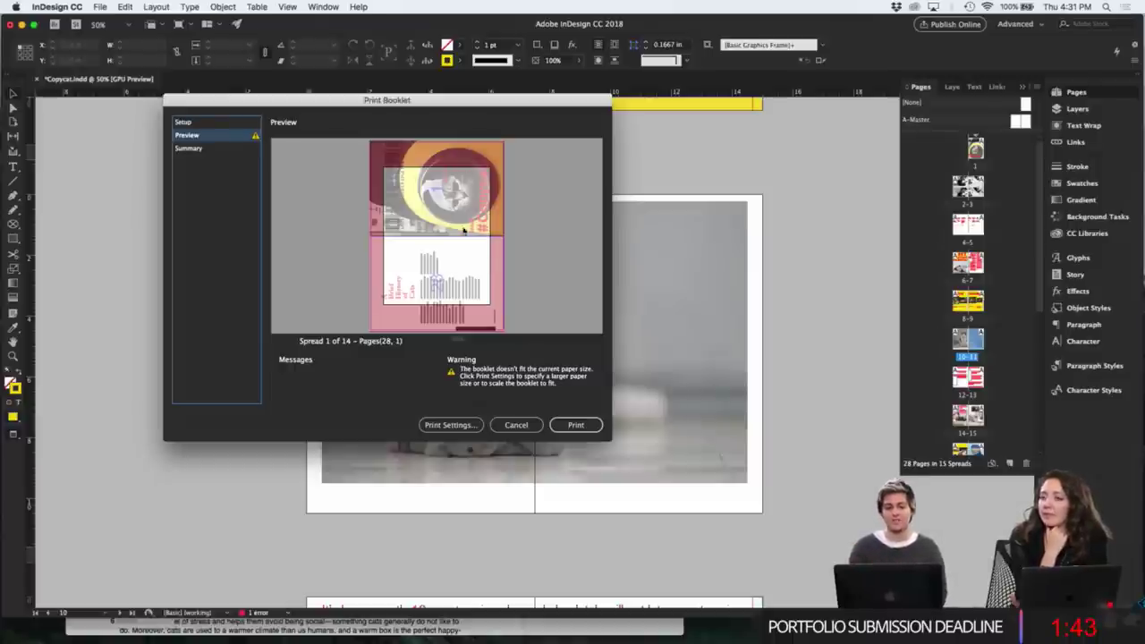
left_click(601, 342)
left_click(600, 341)
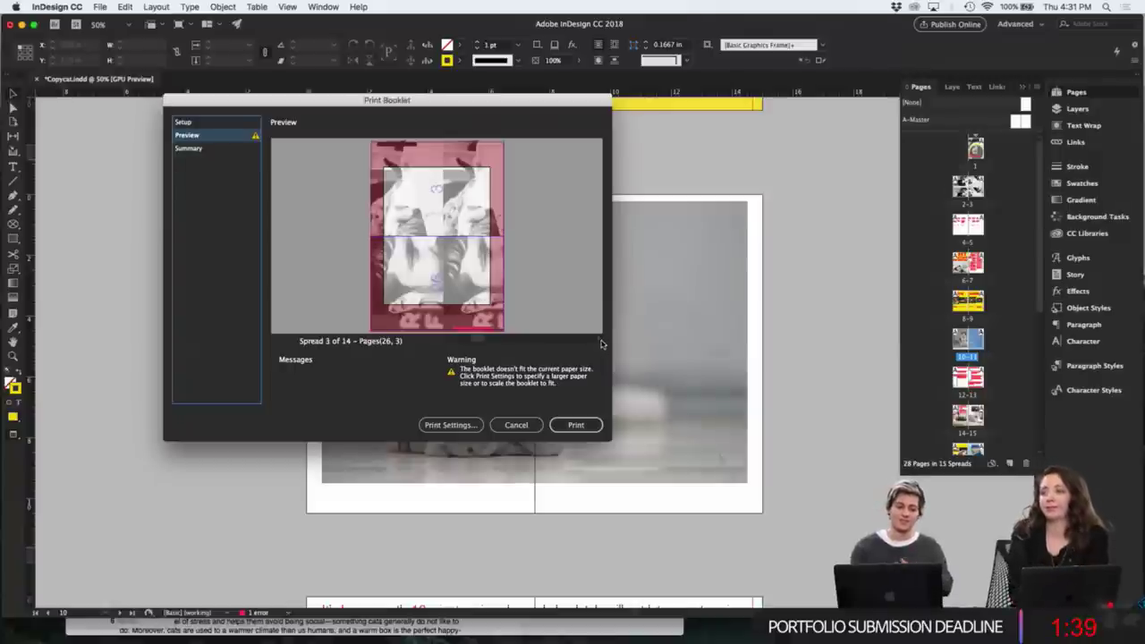
left_click(601, 341)
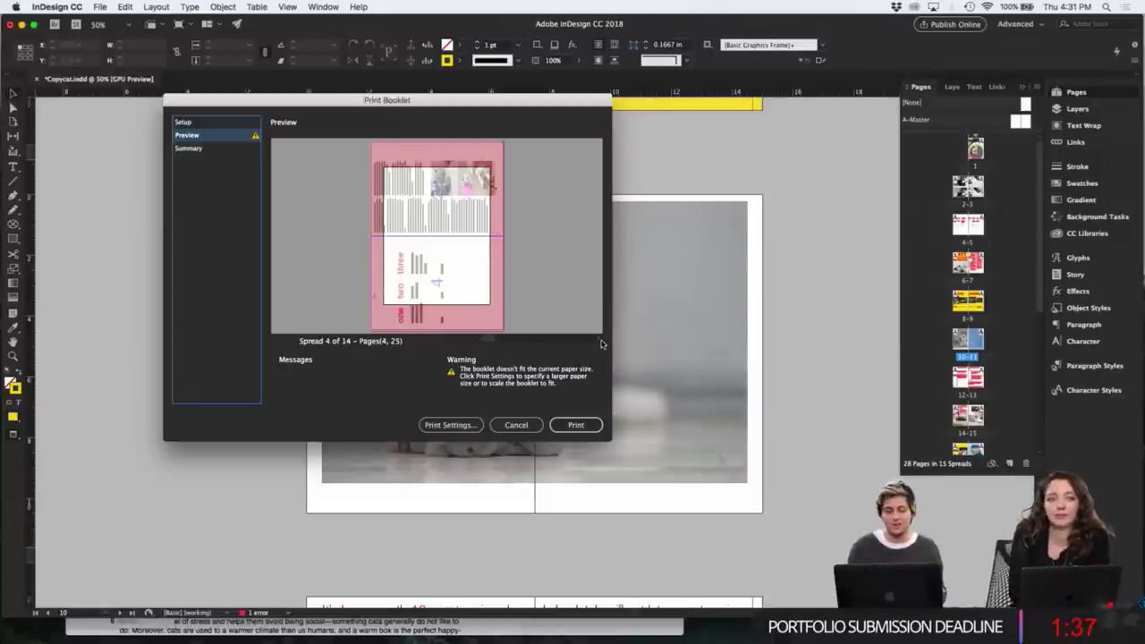
left_click(524, 426)
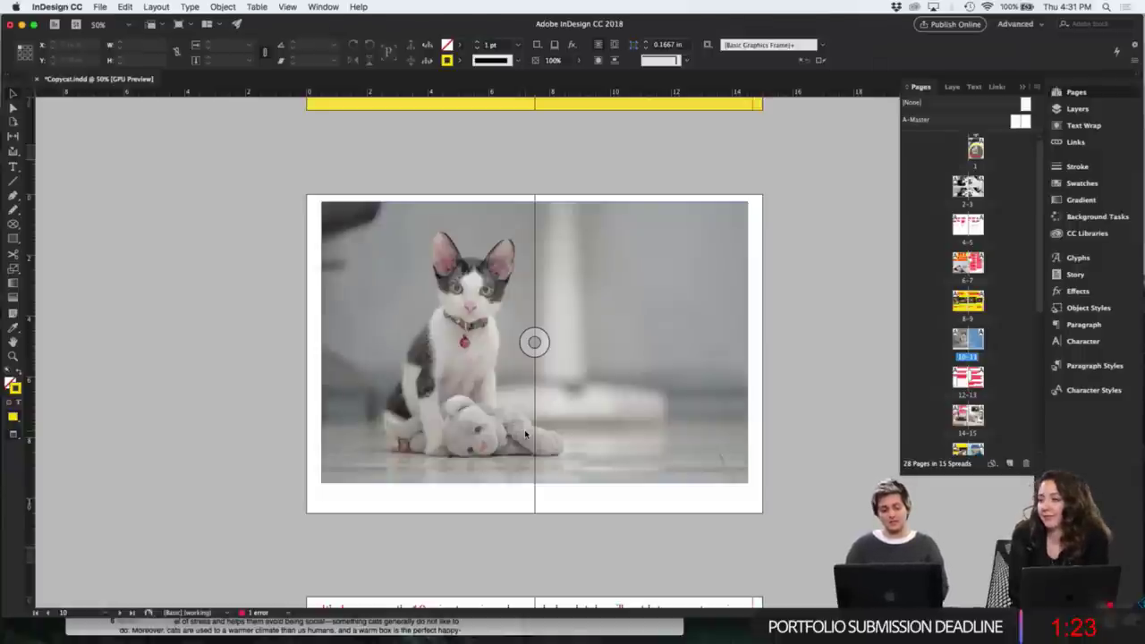
- Start an Adobe PDF (Print) export and confirm the file name and location
key("super+e")
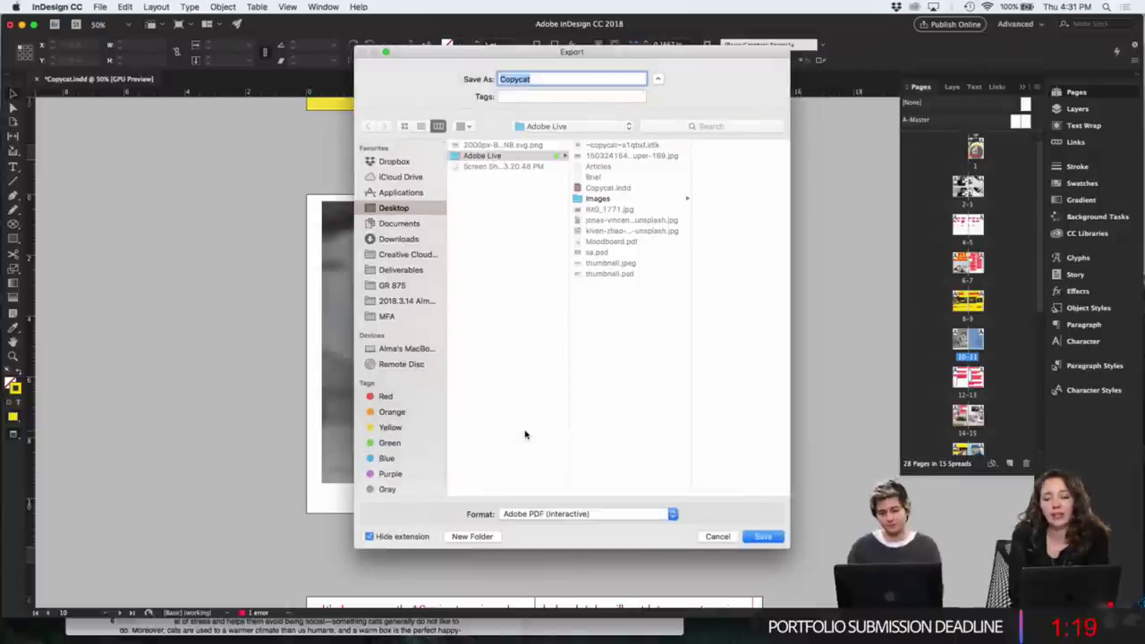
left_click(626, 514)
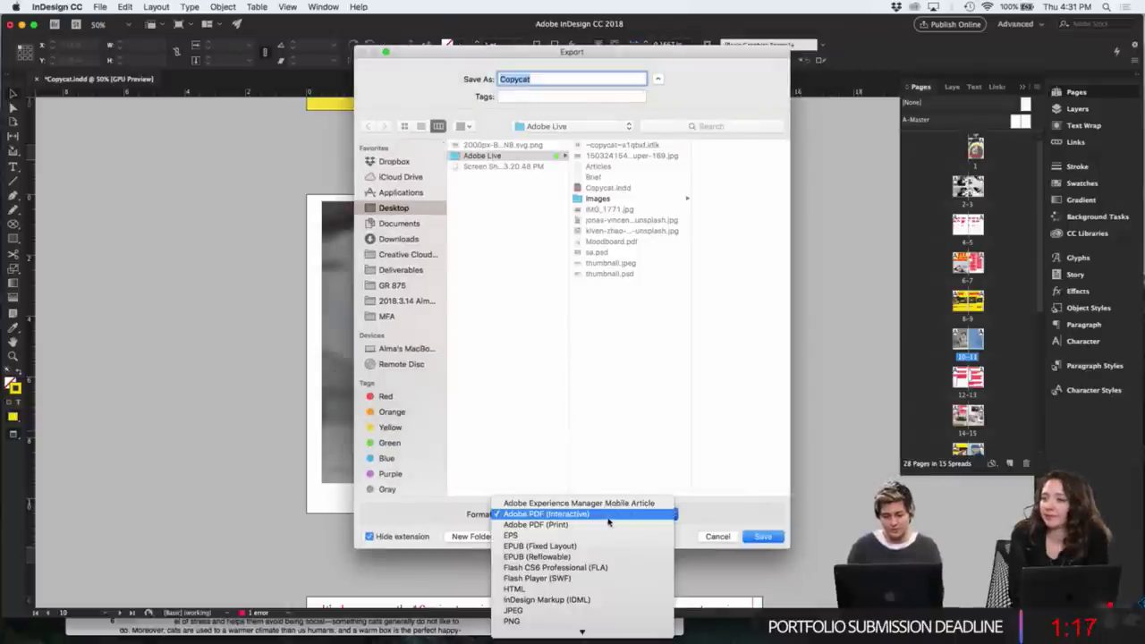
left_click(608, 525)
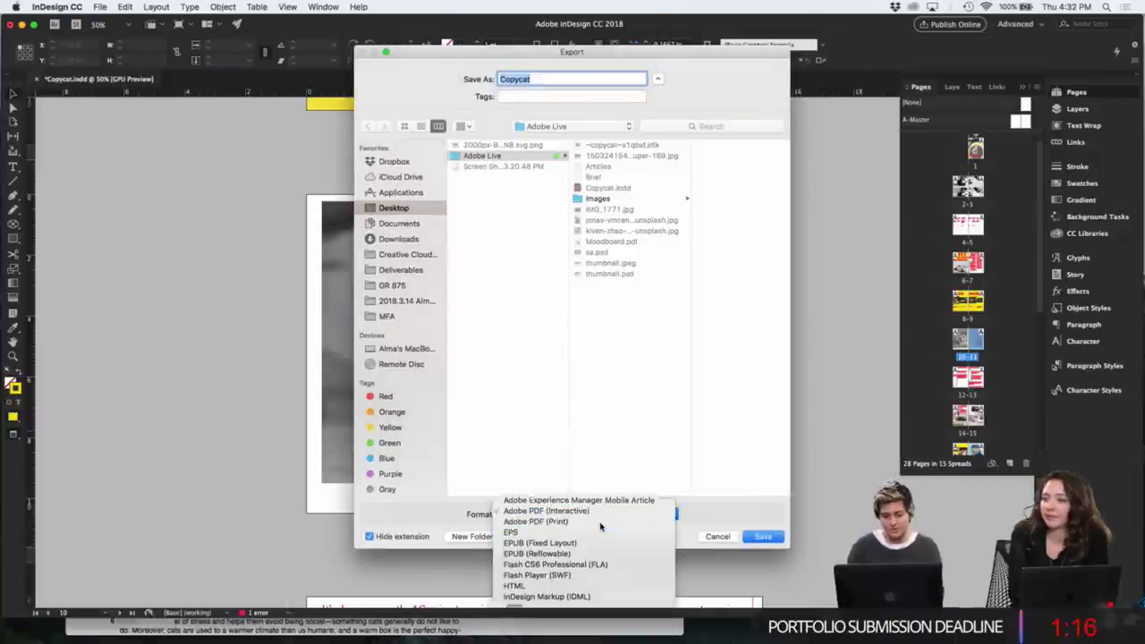
left_click(762, 537)
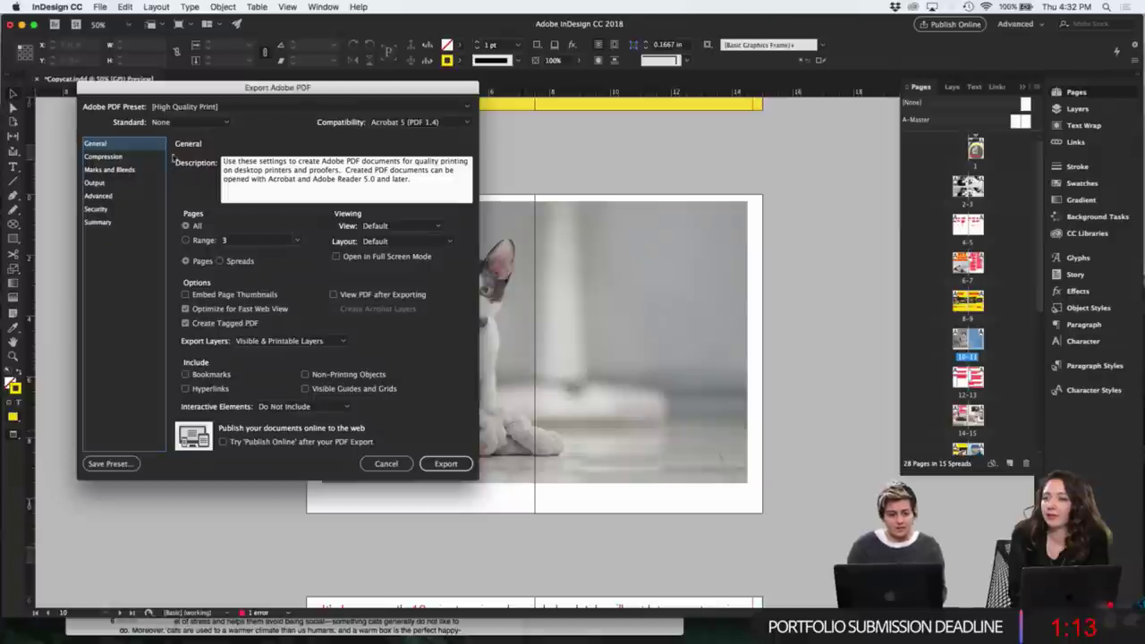
- Keep the High Quality Print preset, review Compression and Marks and Bleeds, then cancel
left_click(208, 109)
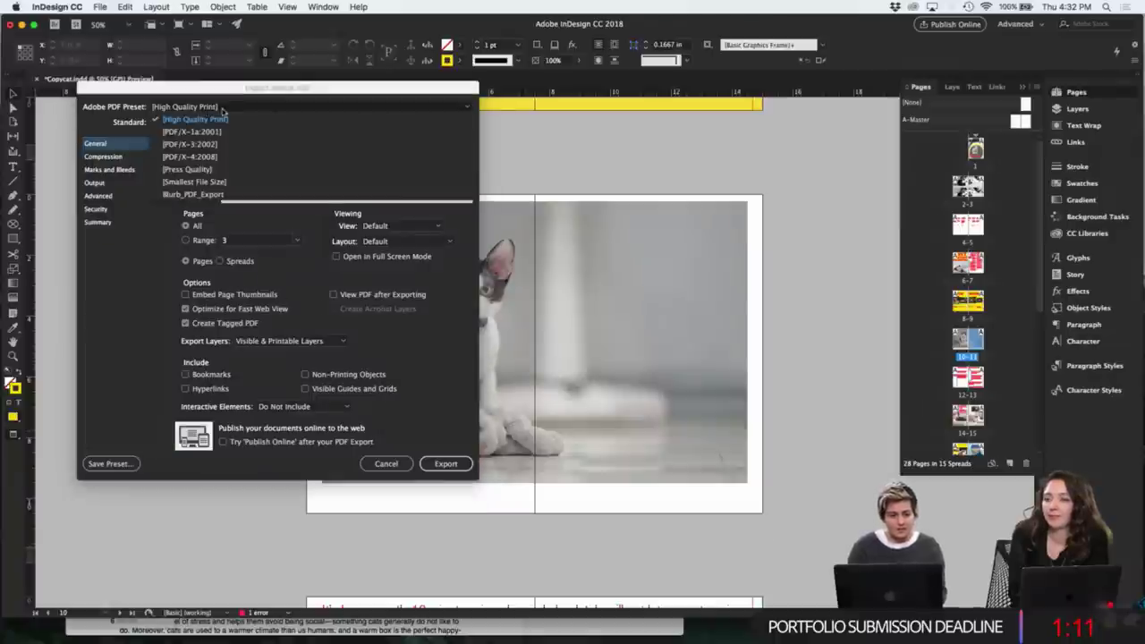
left_click(226, 119)
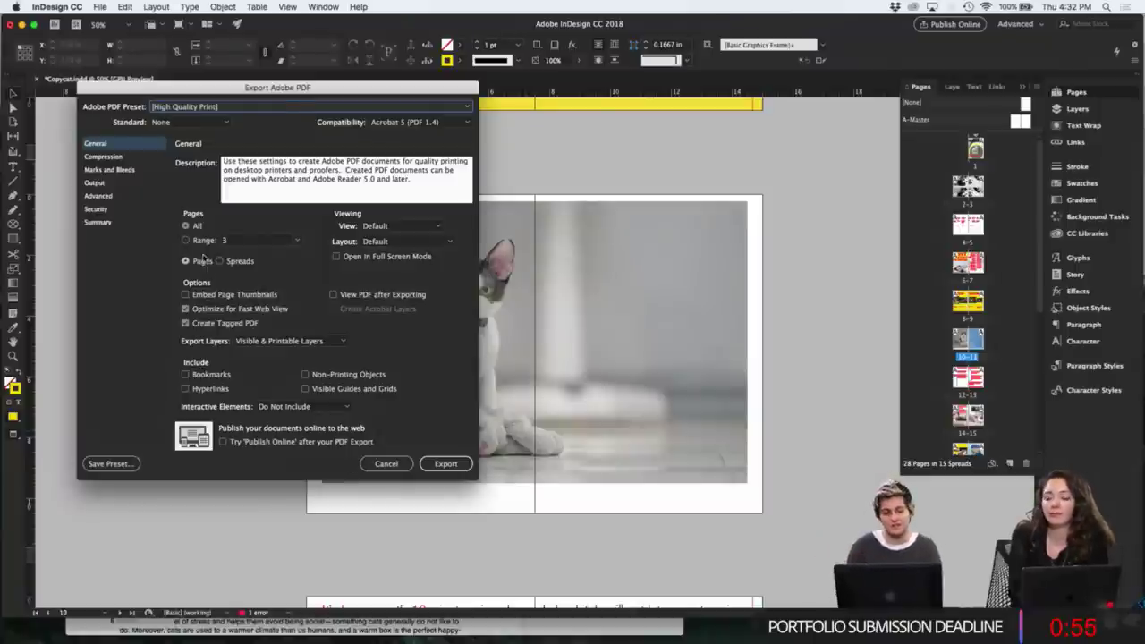
left_click(121, 157)
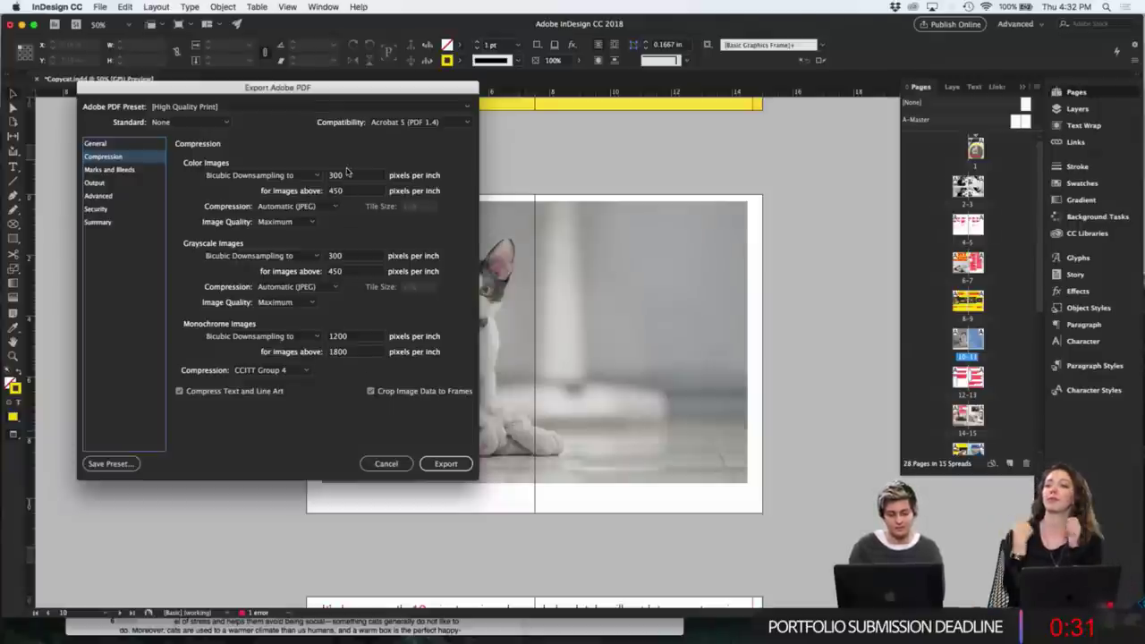
left_click(116, 170)
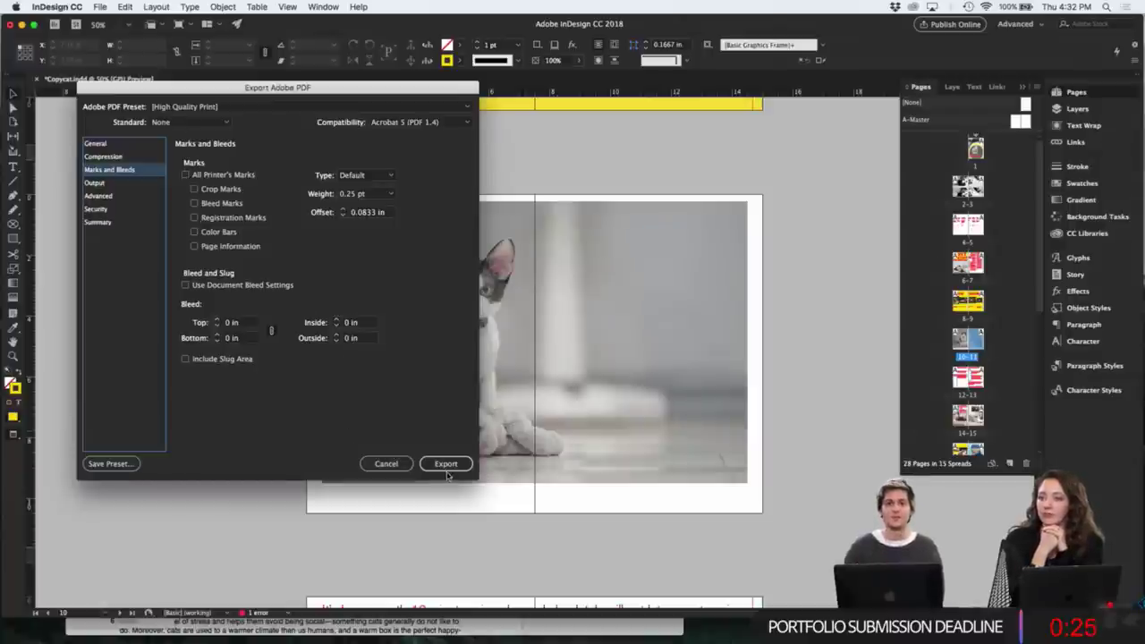
left_click(397, 469)
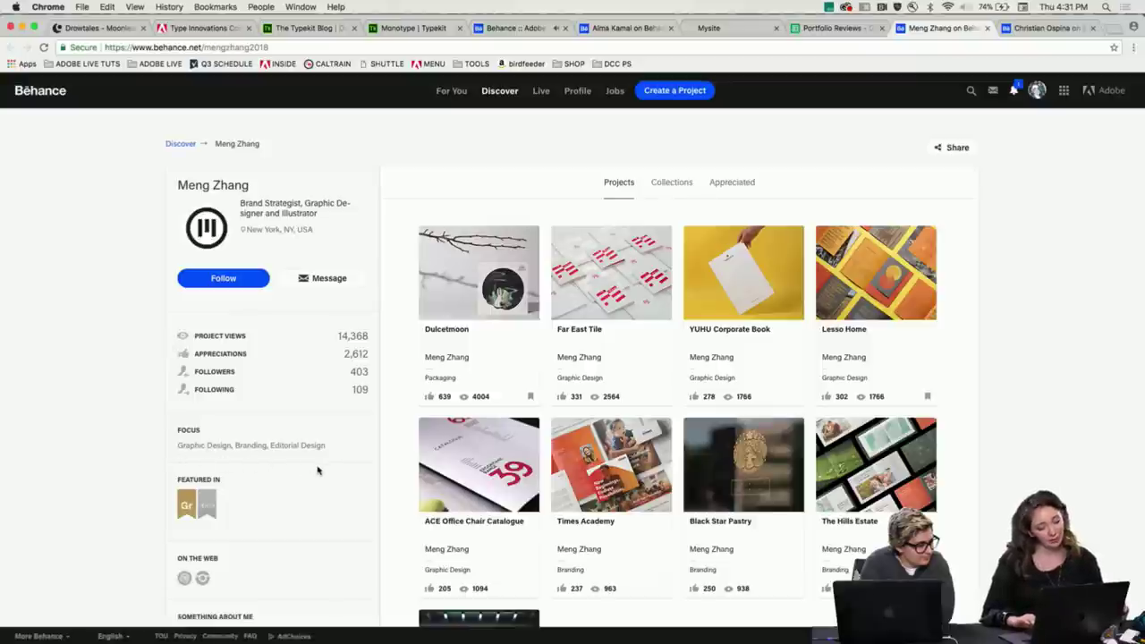
scroll(300, 503, "down", 2)
mouse_move(206, 437)
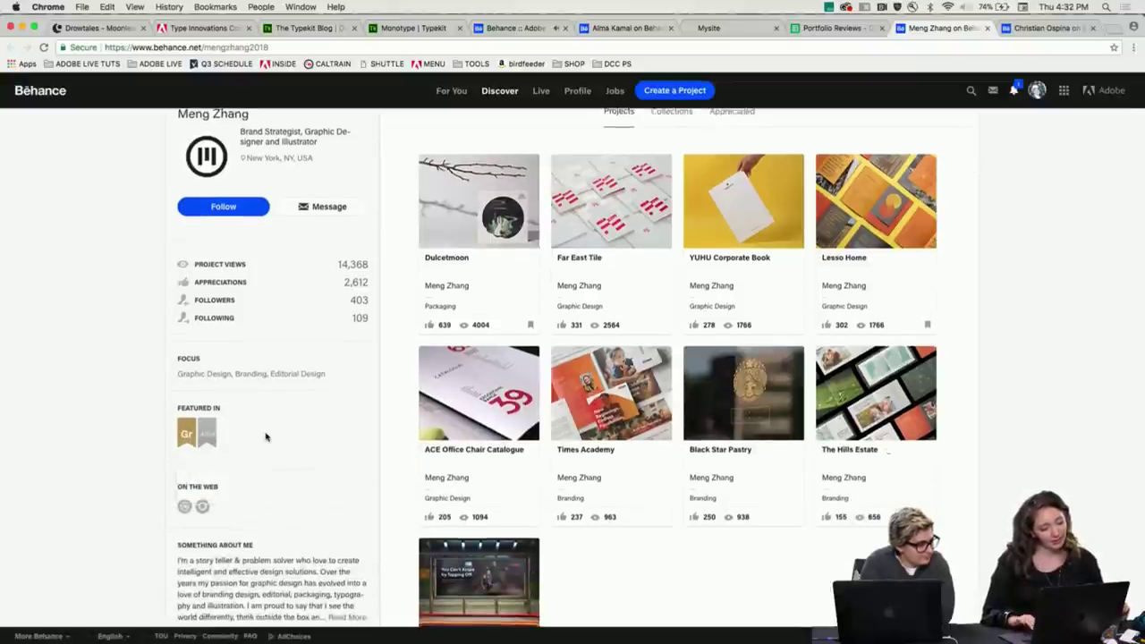
scroll(268, 447, "down", 3)
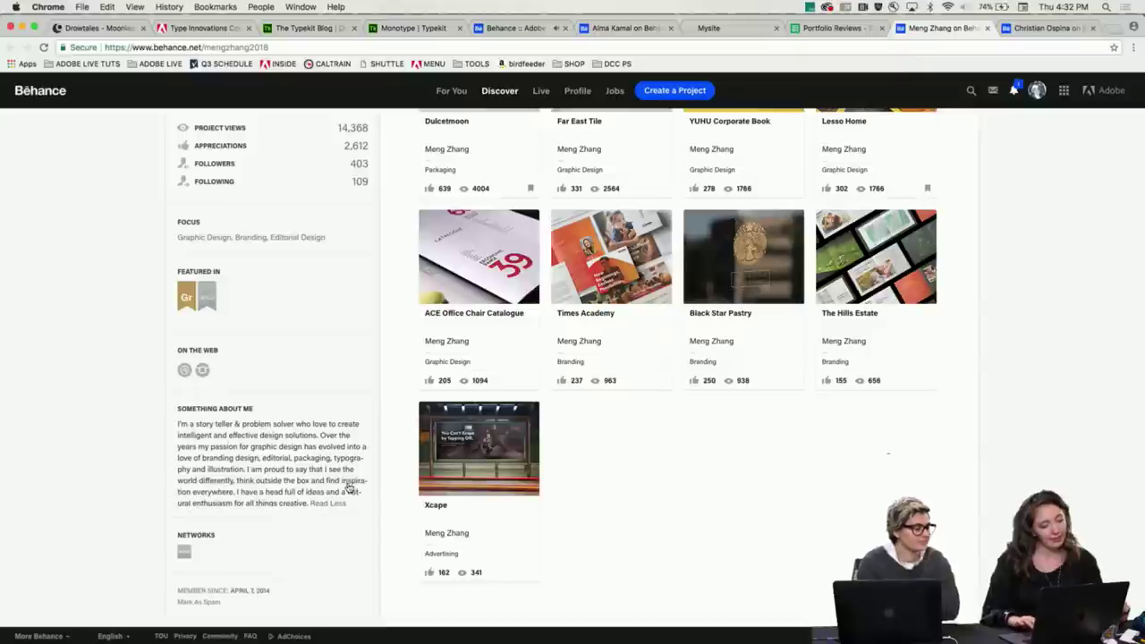
scroll(255, 421, "up", 4)
scroll(255, 421, "up", 1)
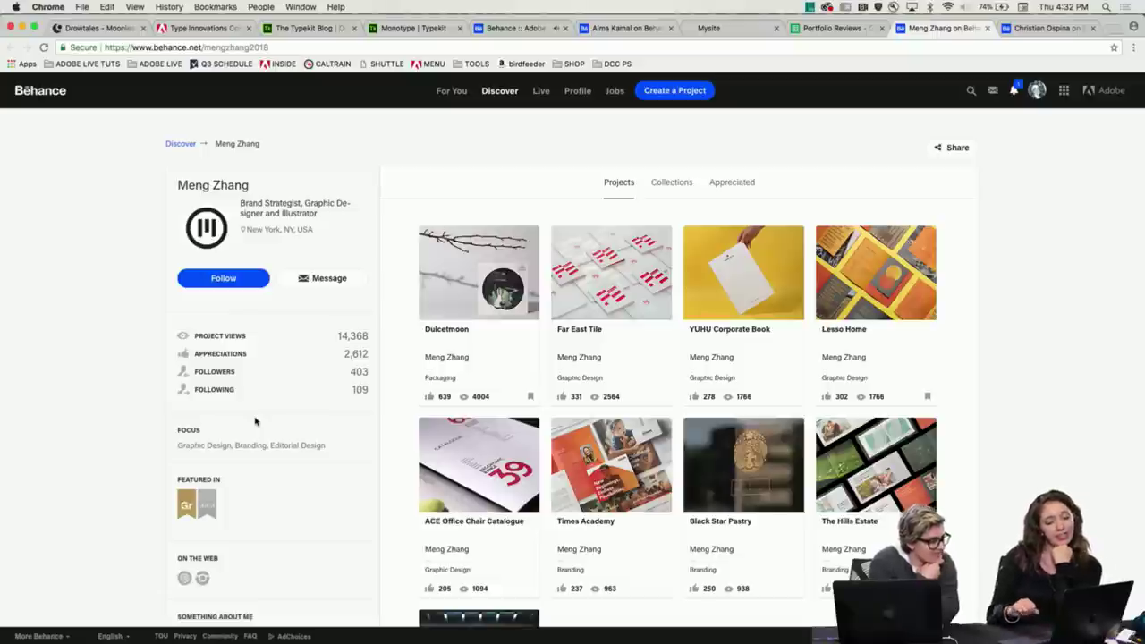
scroll(317, 463, "down", 2)
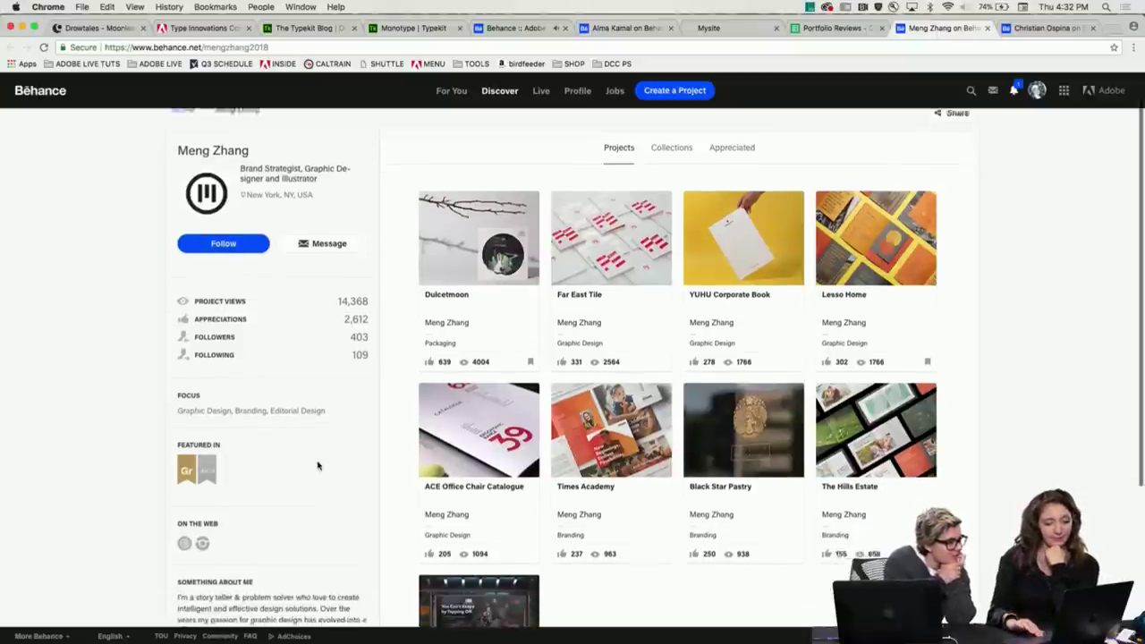
- Open the Far East Tile project and scroll down through the MURK catalogue spreads
left_click(620, 243)
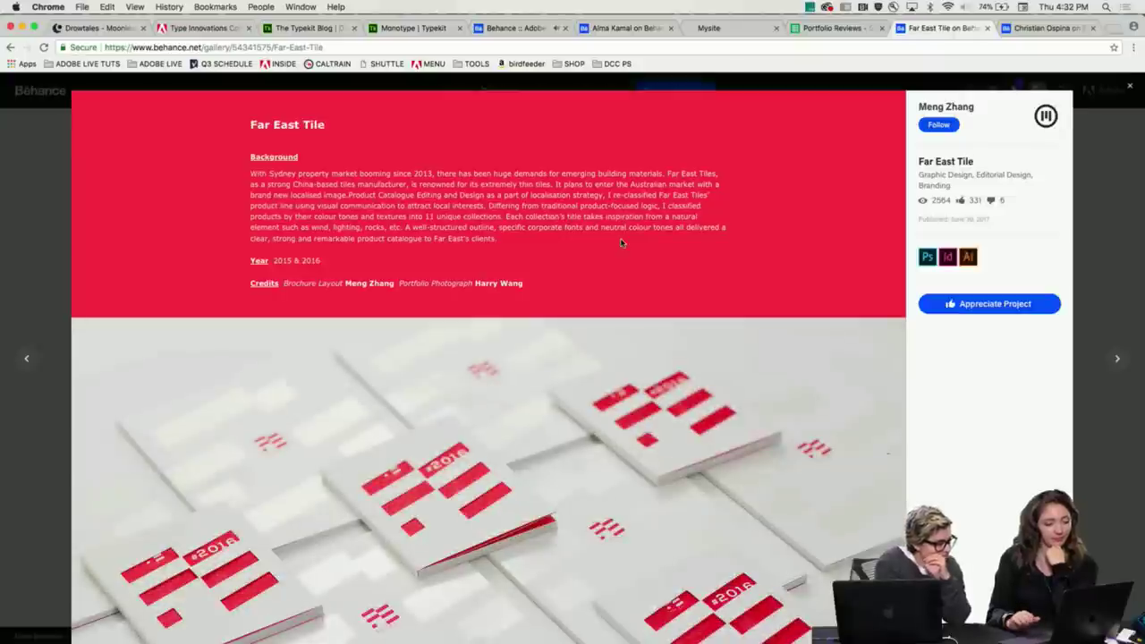
key("F2")
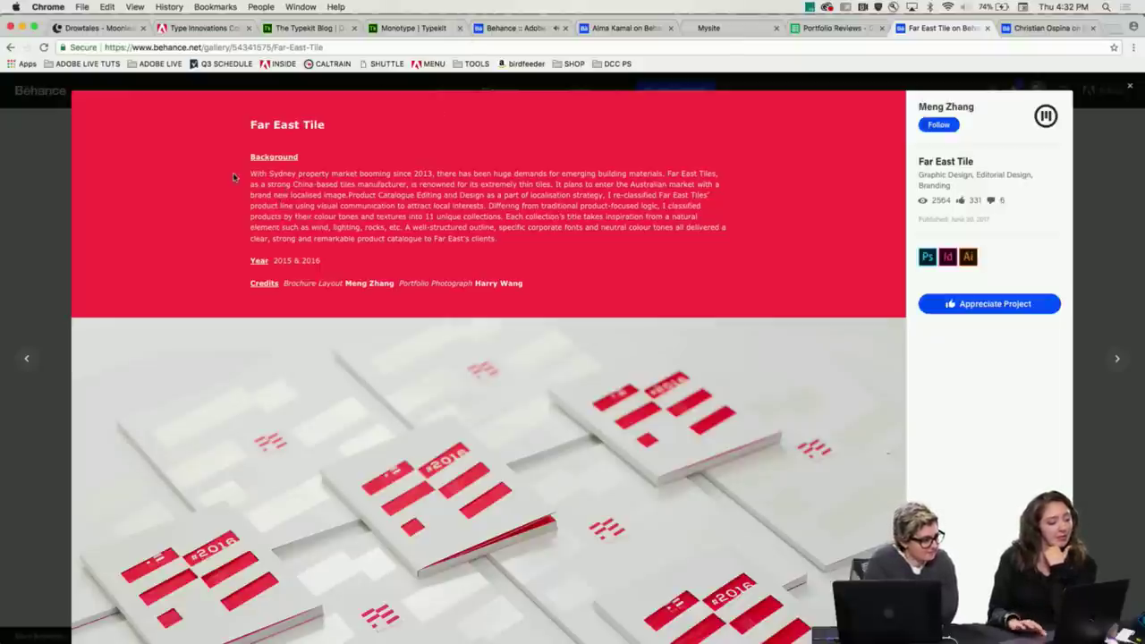
scroll(255, 220, "down", 1)
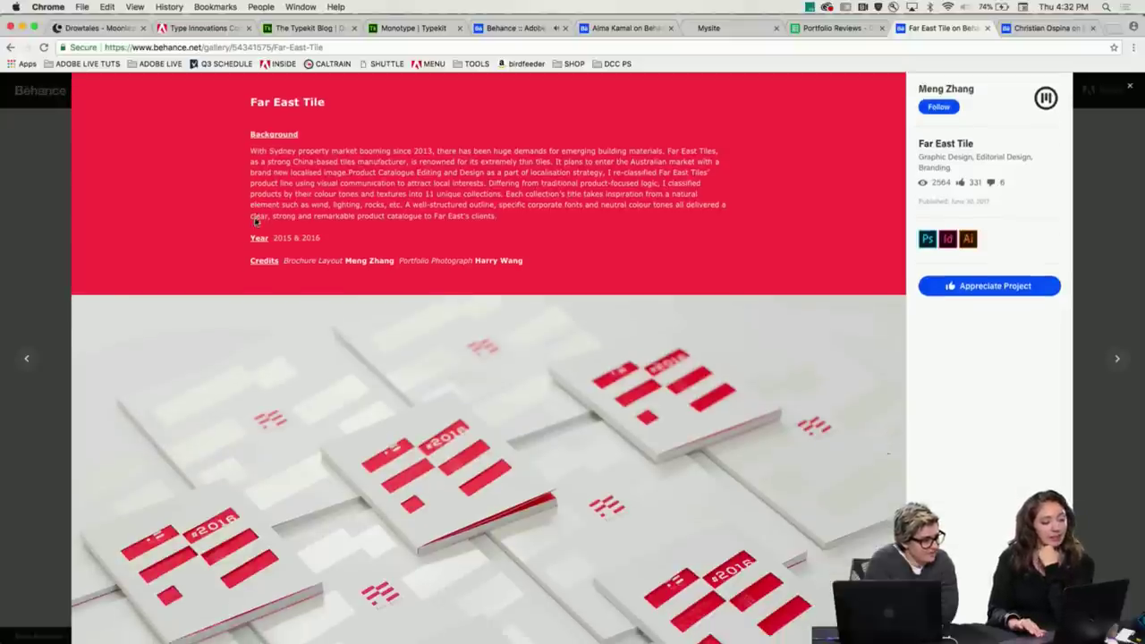
scroll(165, 237, "down", 2)
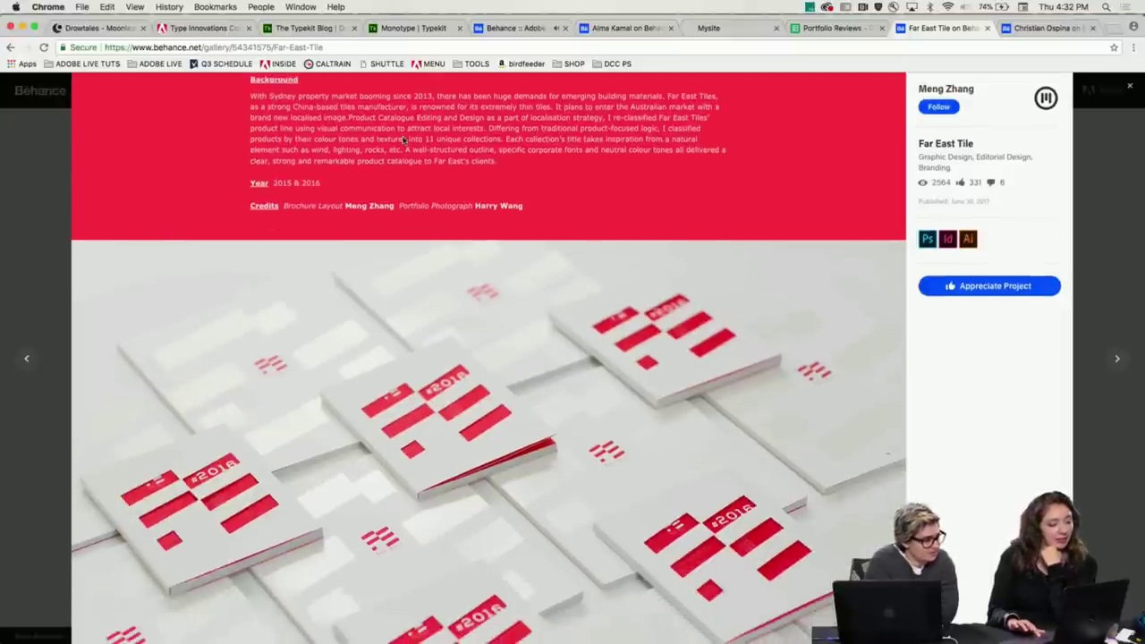
scroll(407, 143, "down", 3)
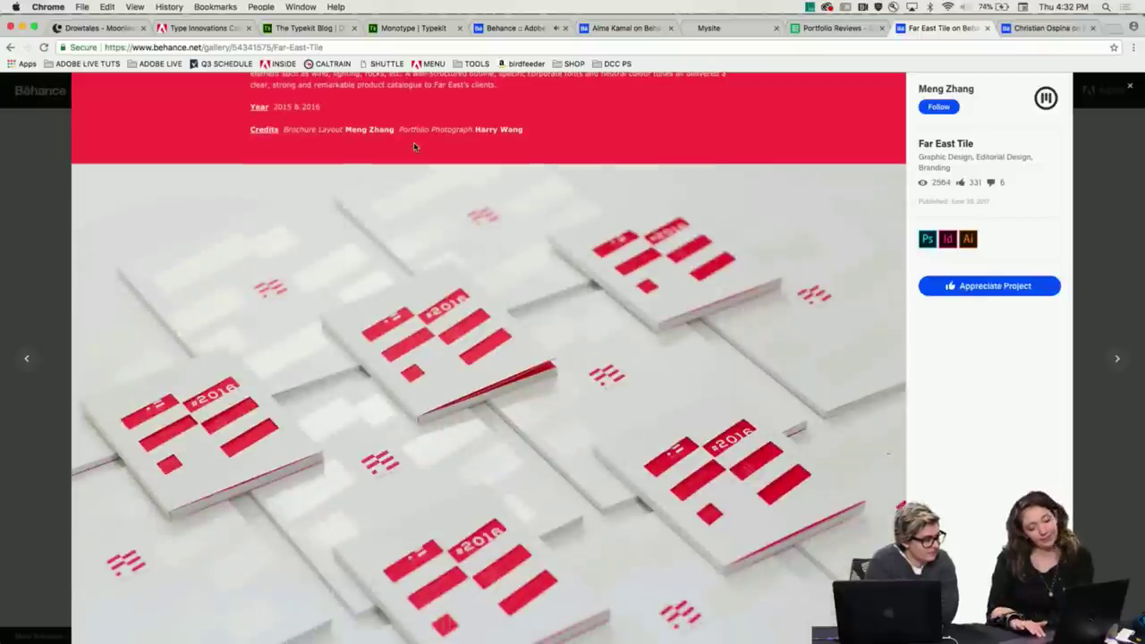
scroll(351, 158, "down", 5)
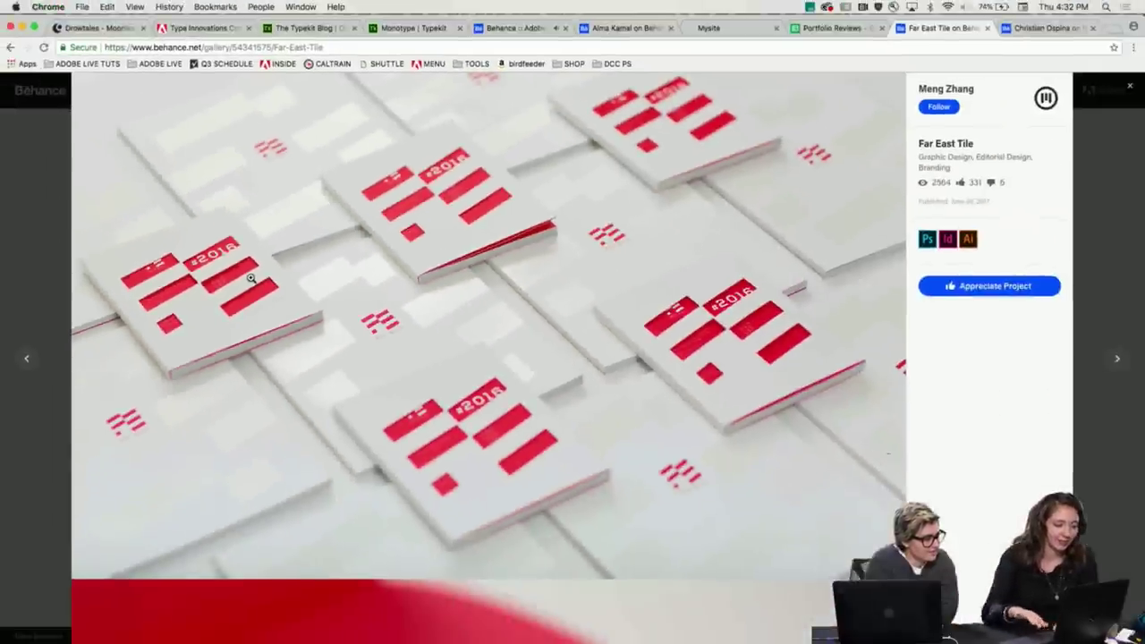
scroll(346, 255, "down", 8)
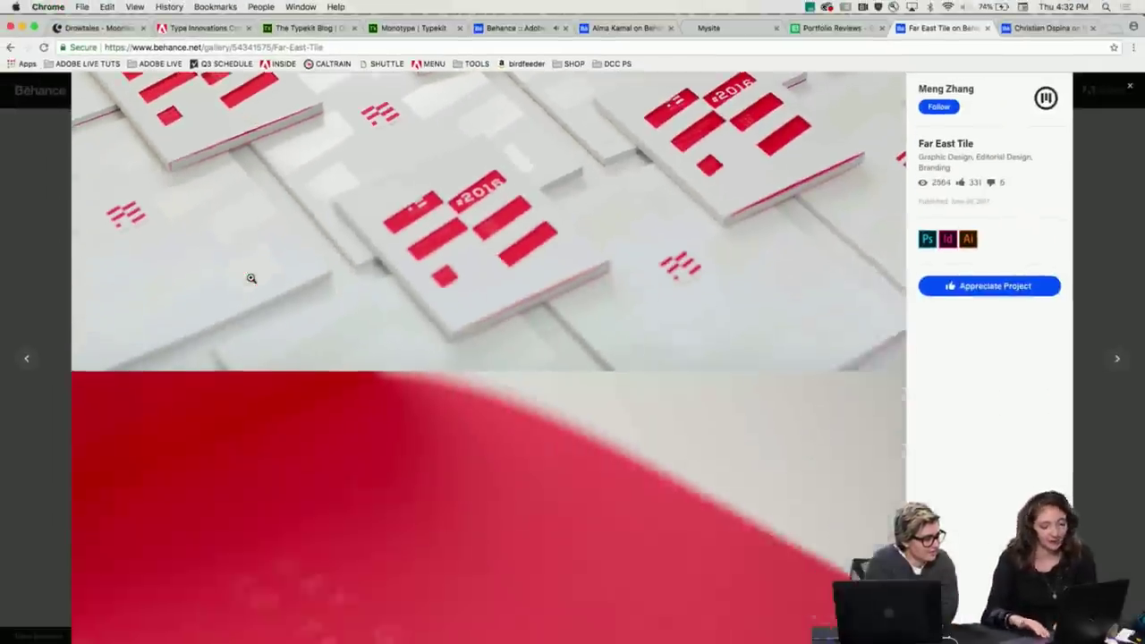
scroll(251, 278, "down", 2)
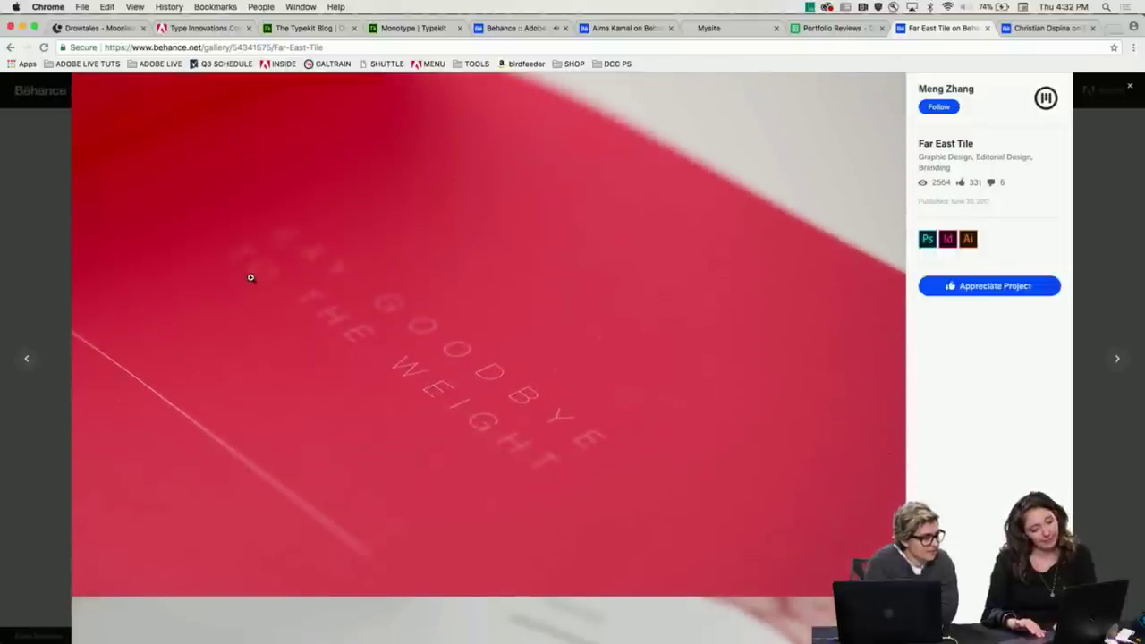
scroll(256, 322, "down", 1)
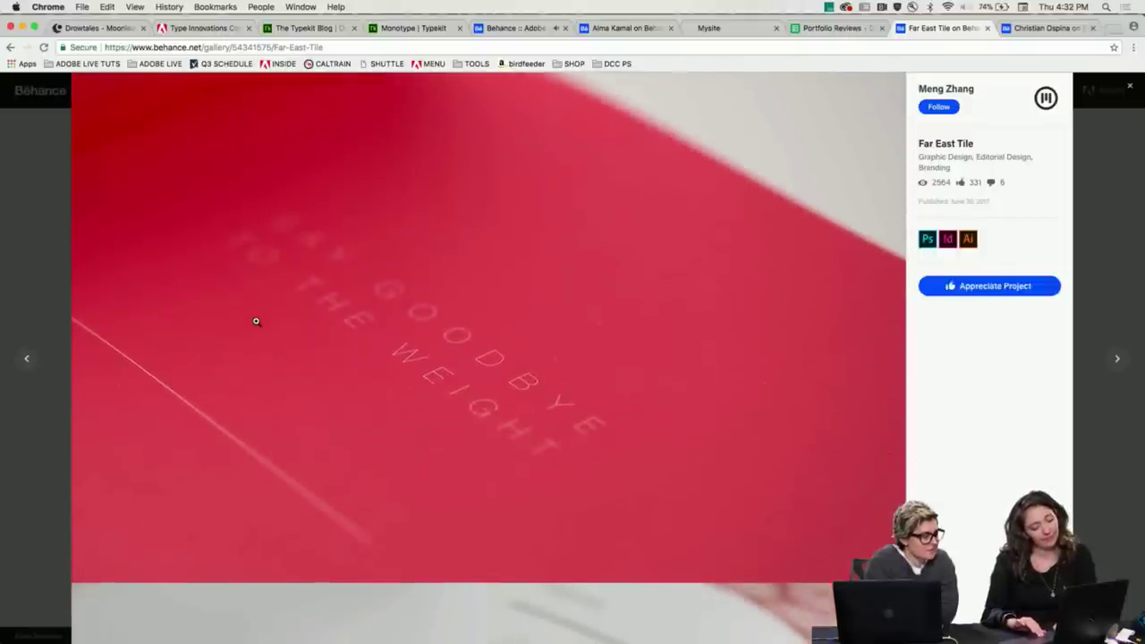
scroll(256, 321, "down", 2)
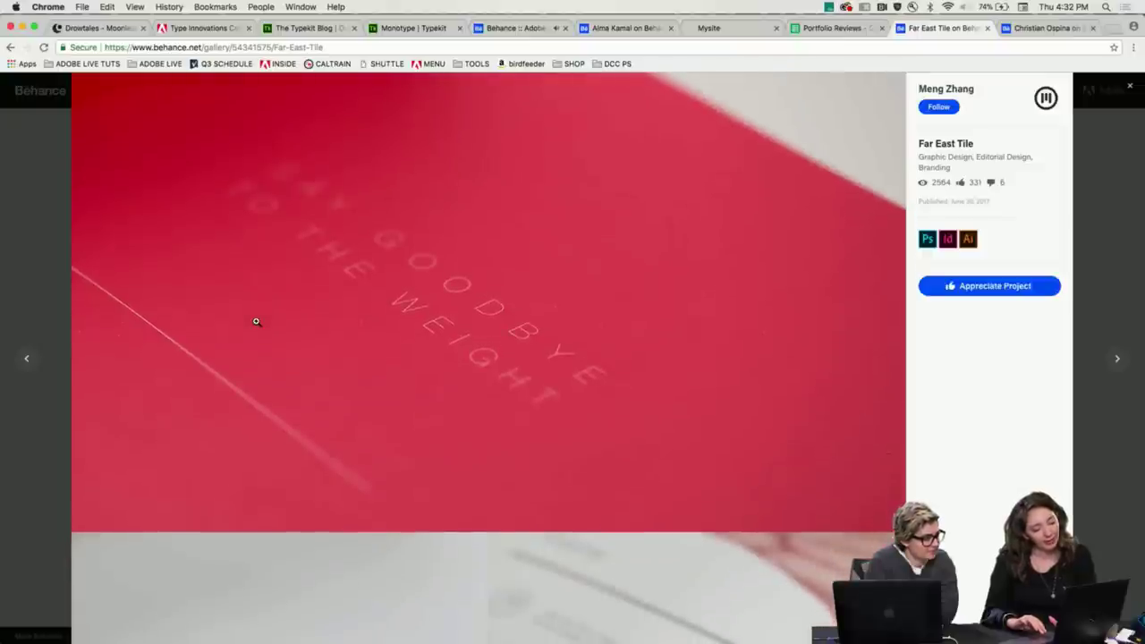
scroll(256, 321, "down", 10)
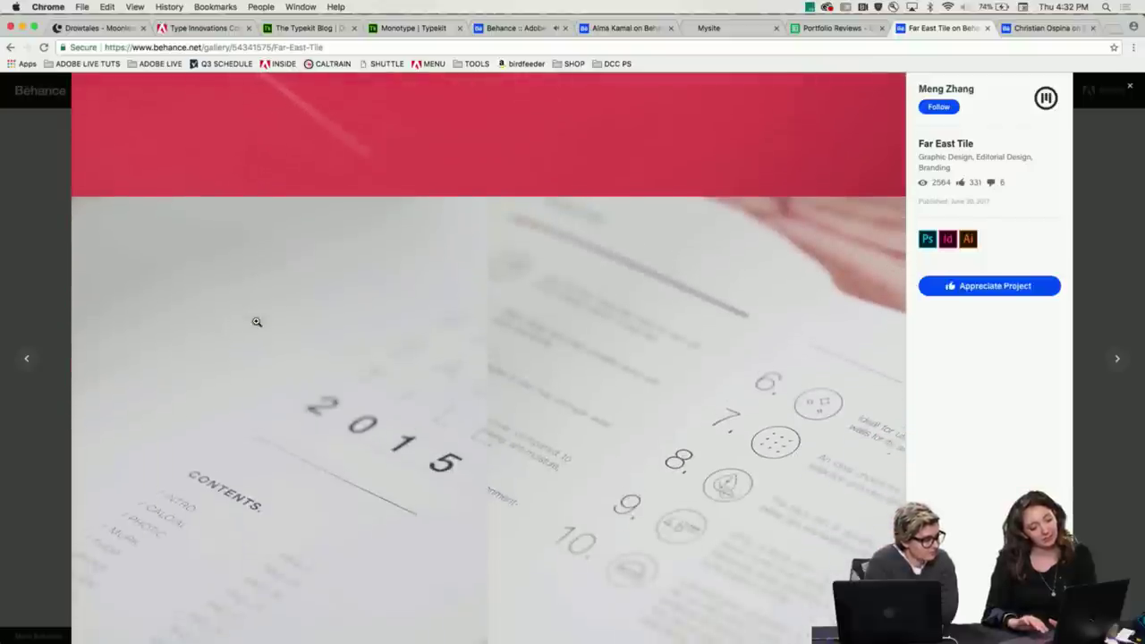
scroll(256, 321, "down", 5)
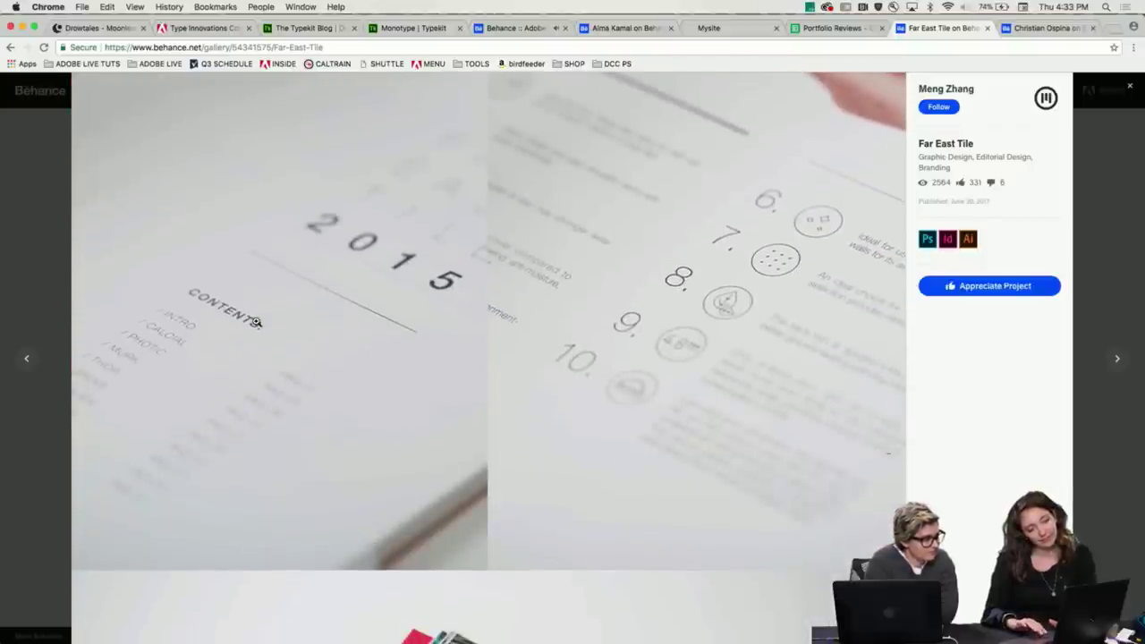
scroll(256, 321, "down", 1)
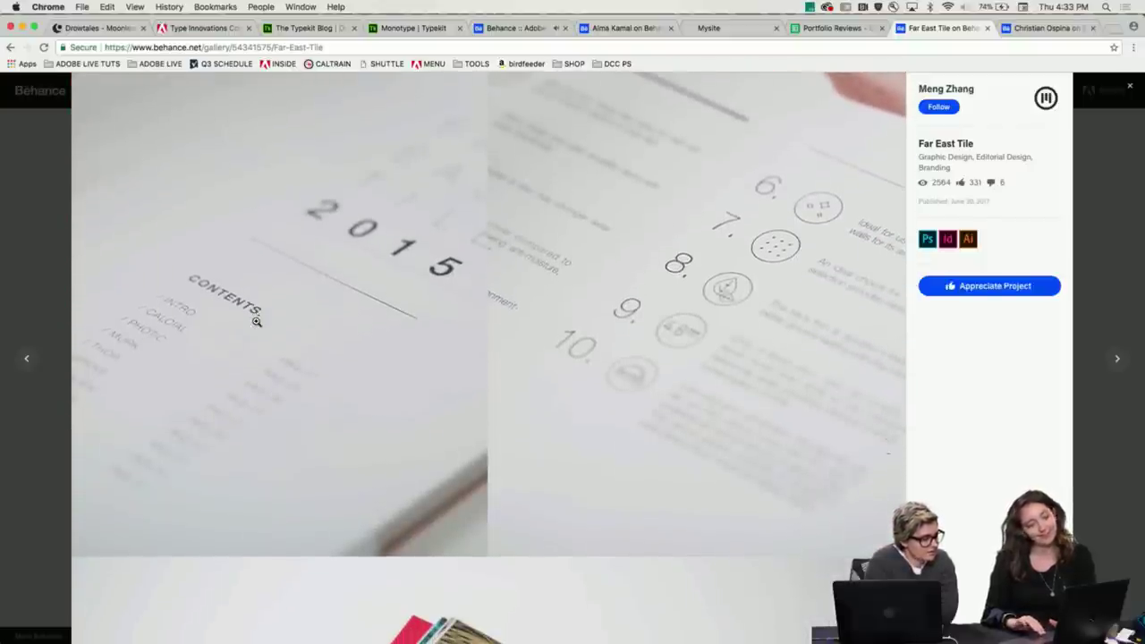
scroll(534, 279, "down", 2)
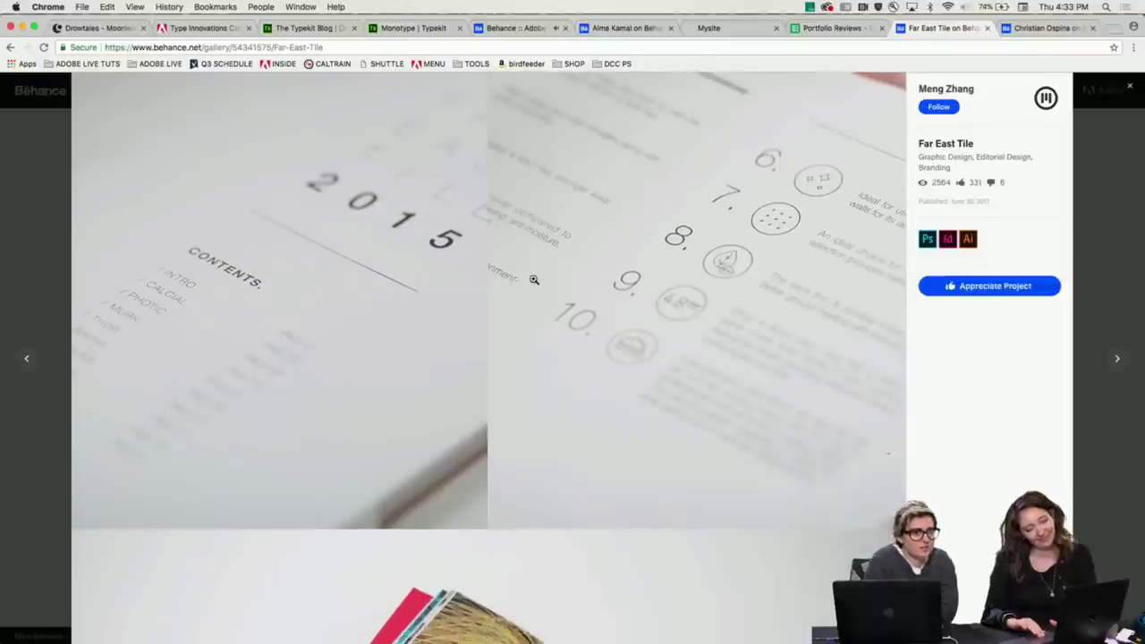
scroll(534, 279, "down", 8)
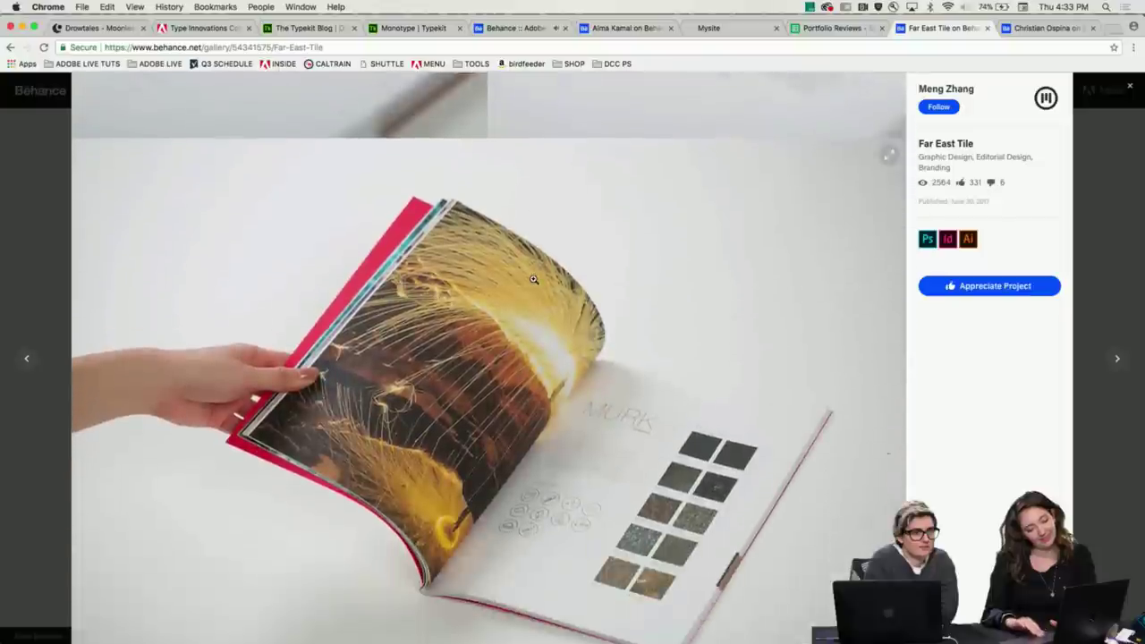
scroll(533, 279, "down", 3)
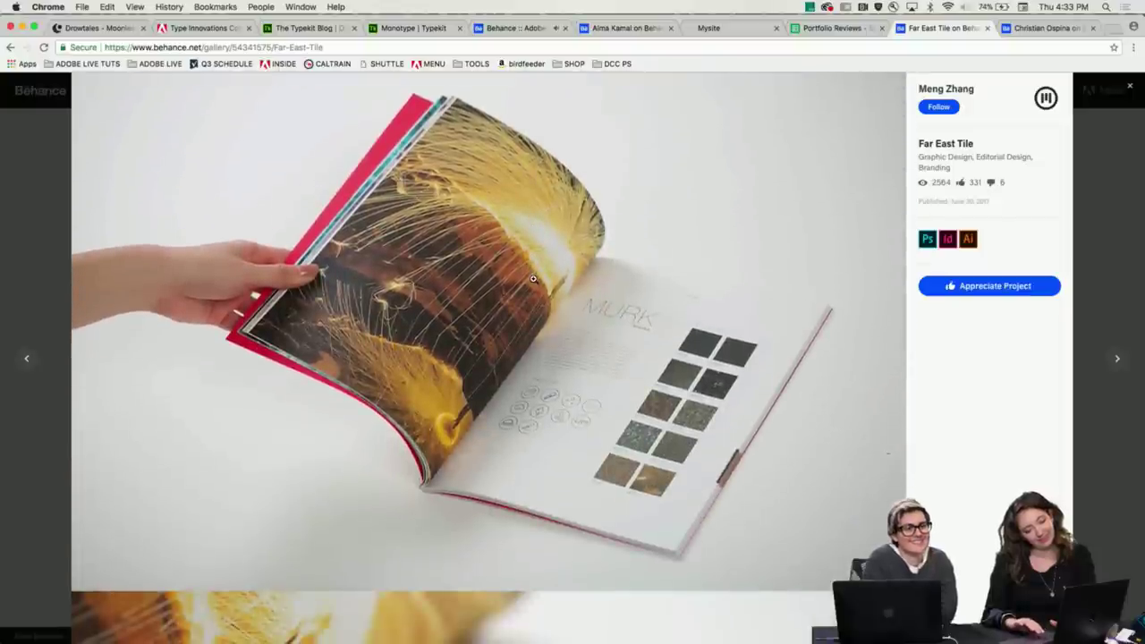
- Continue scrolling past the PHOTIC spreads to the tile swatch close-up
scroll(532, 269, "up", 2)
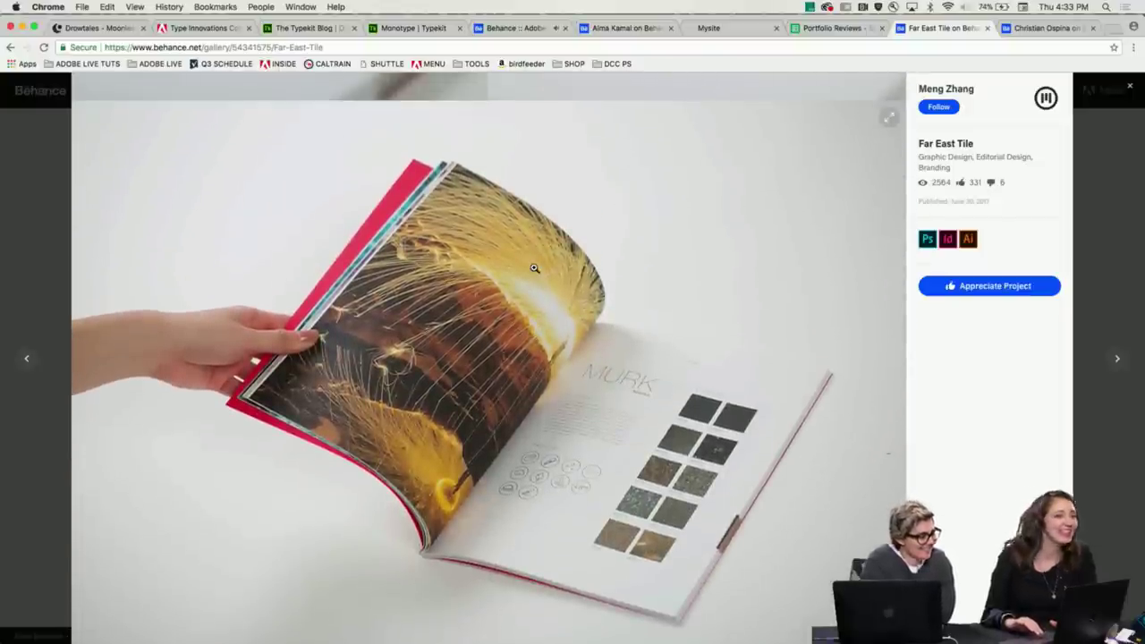
scroll(496, 332, "down", 4)
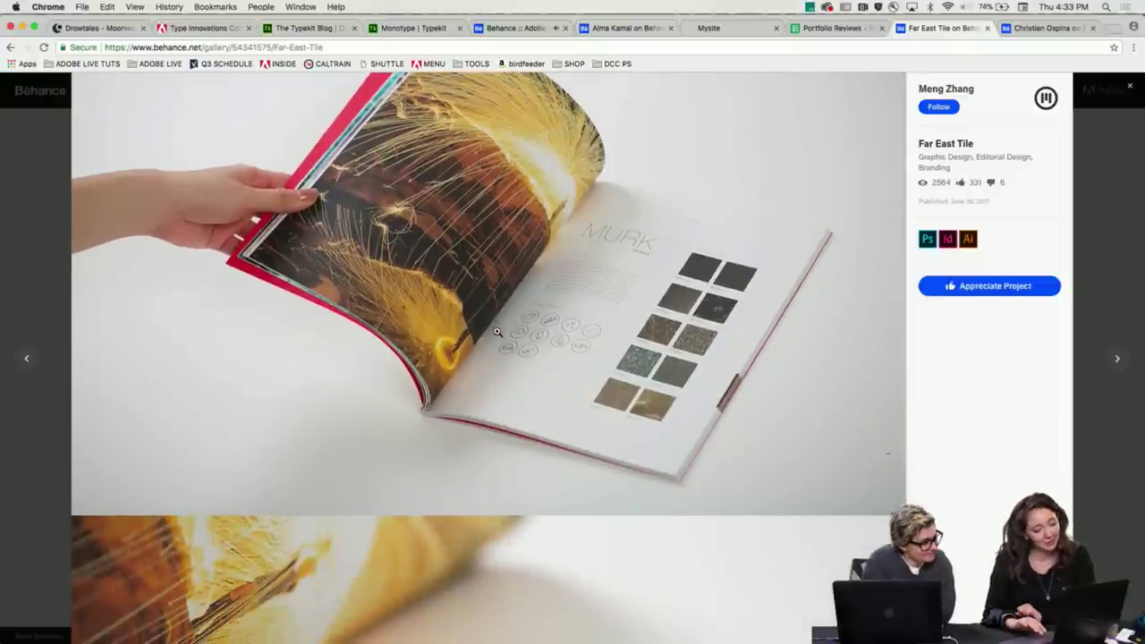
scroll(497, 332, "down", 10)
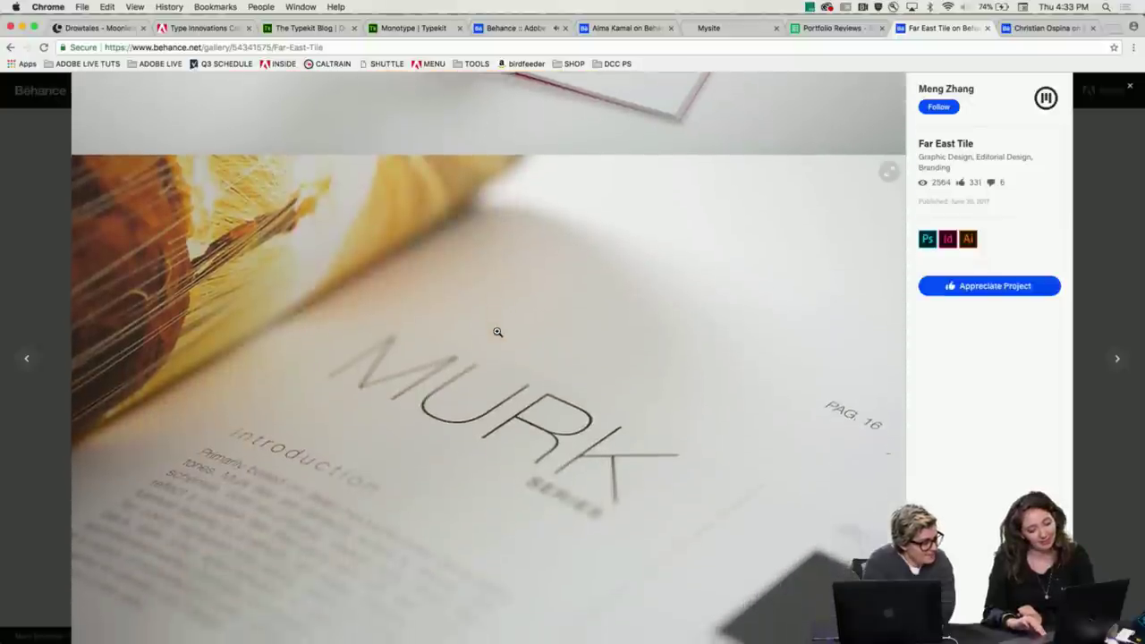
scroll(497, 332, "down", 5)
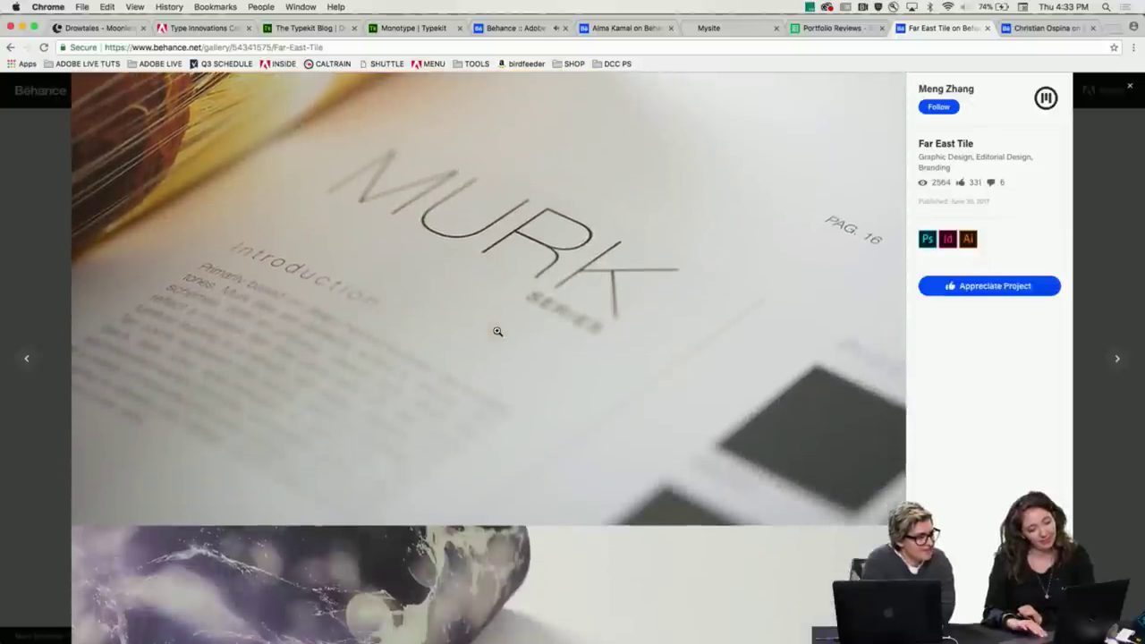
scroll(497, 332, "up", 1)
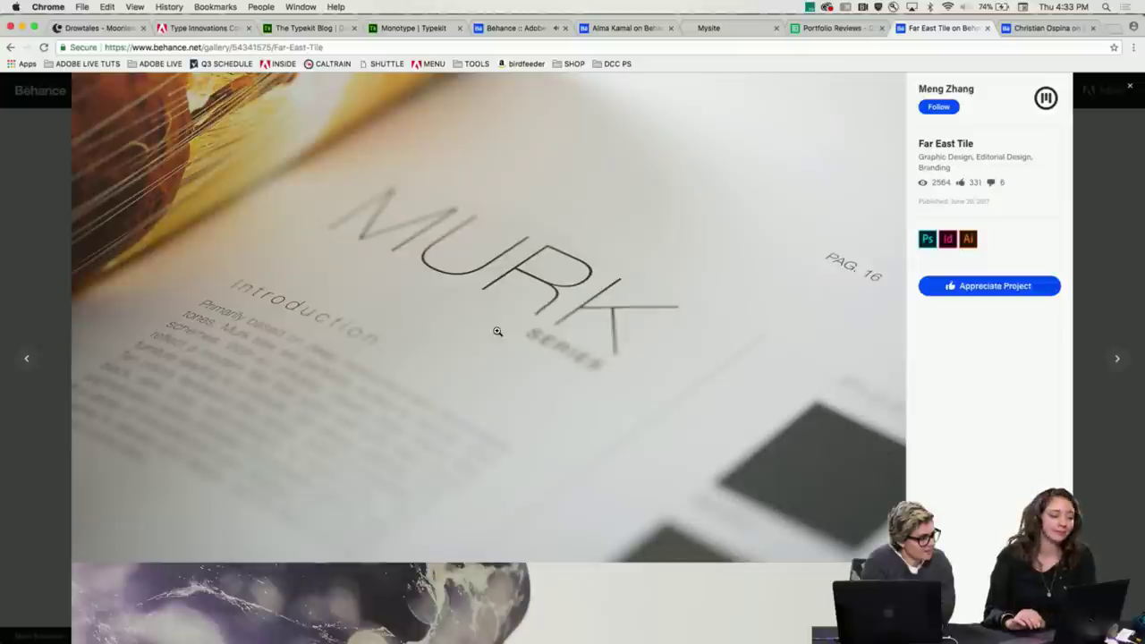
scroll(497, 332, "down", 1)
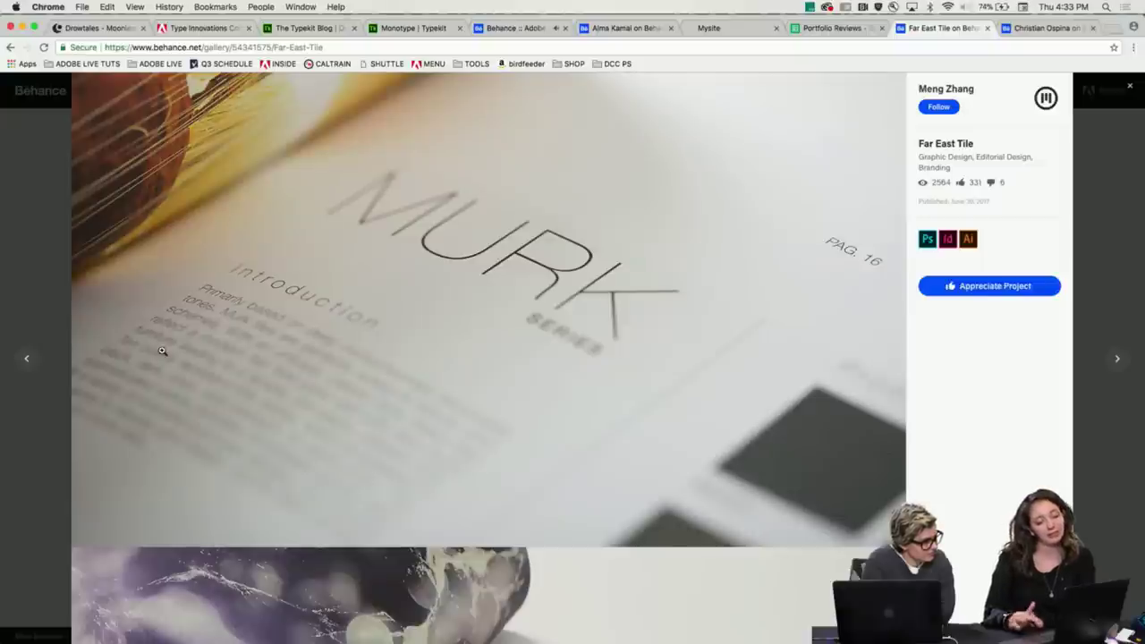
scroll(312, 366, "up", 6)
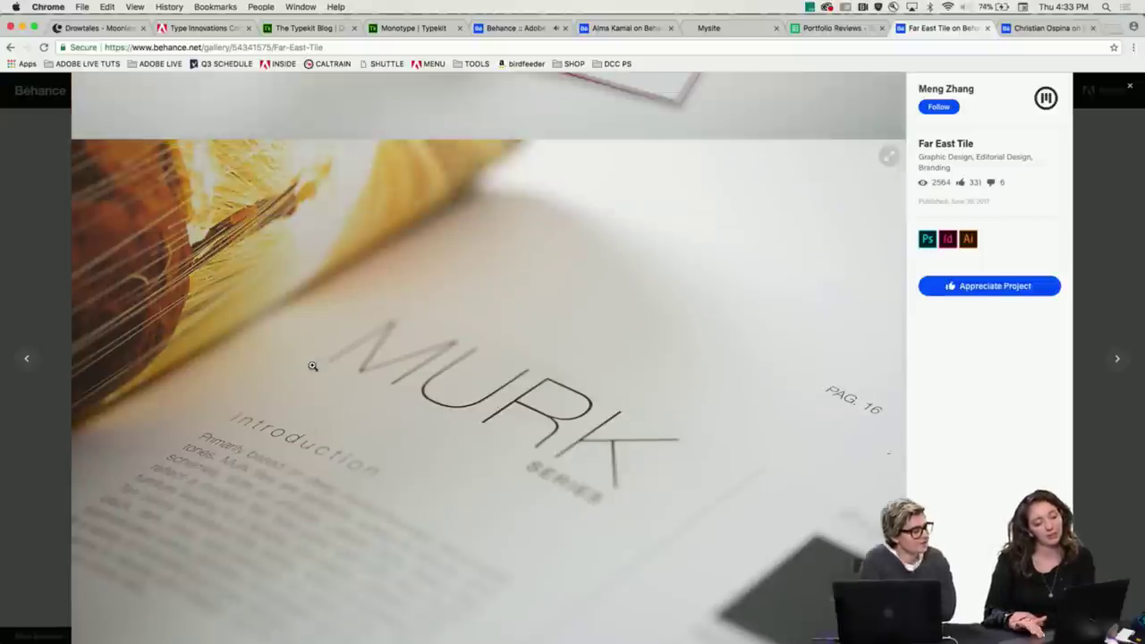
scroll(312, 366, "down", 5)
scroll(313, 366, "down", 2)
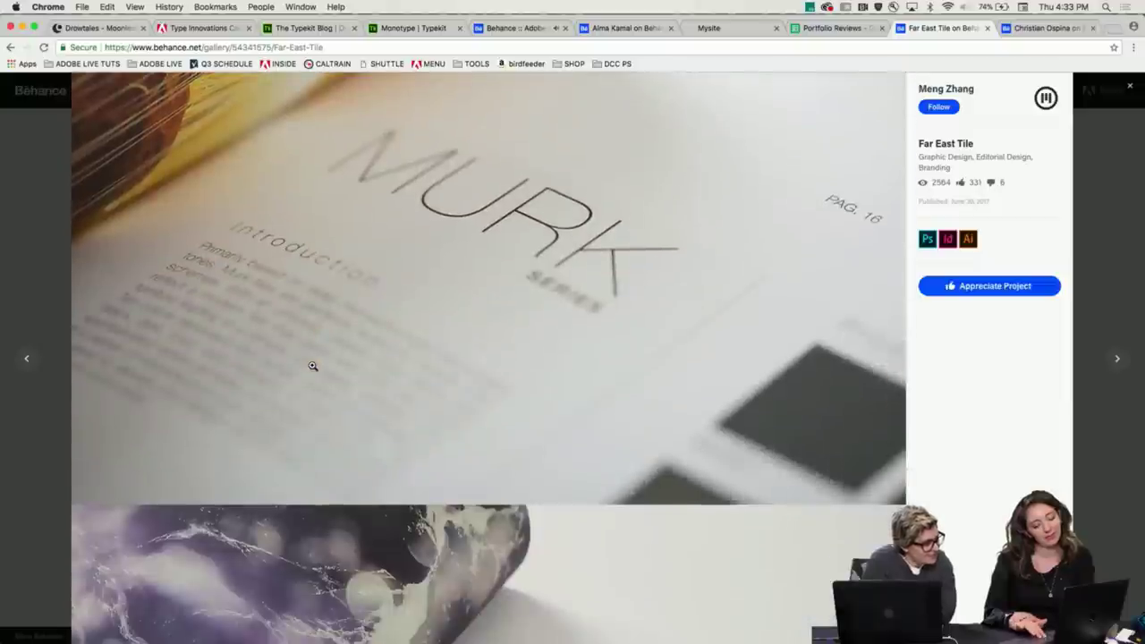
scroll(312, 366, "down", 1)
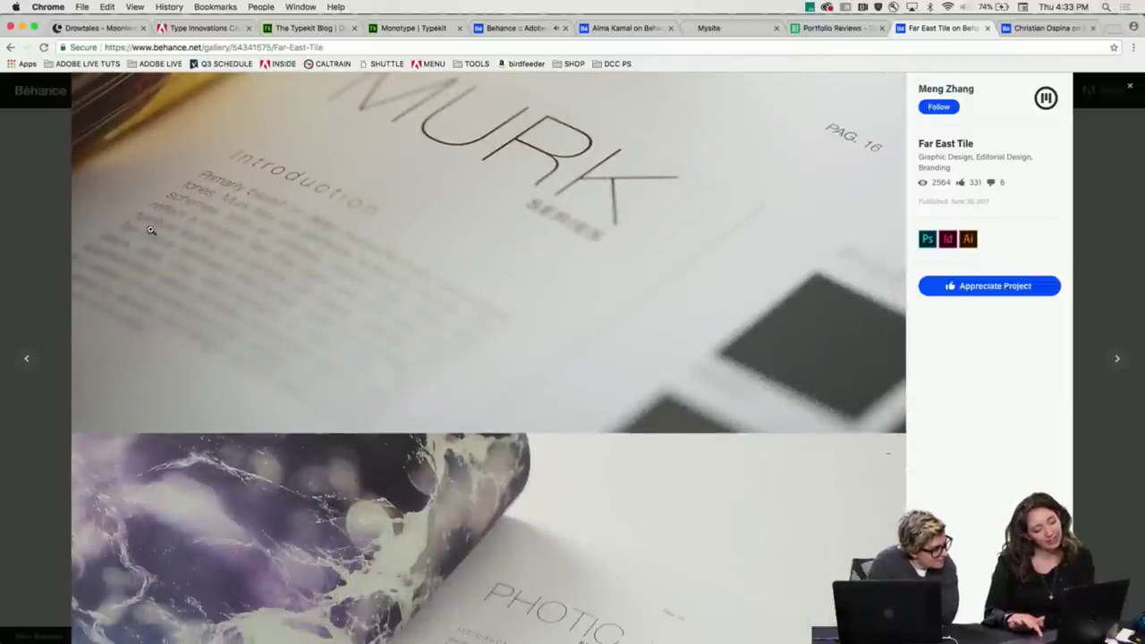
scroll(215, 200, "down", 3)
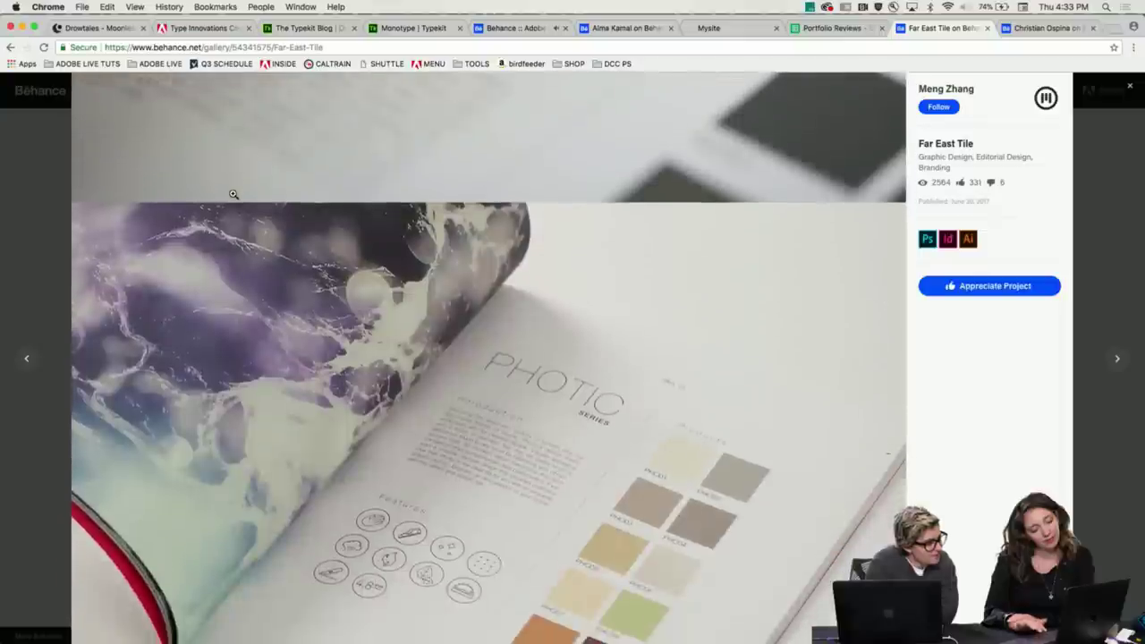
scroll(233, 193, "down", 1)
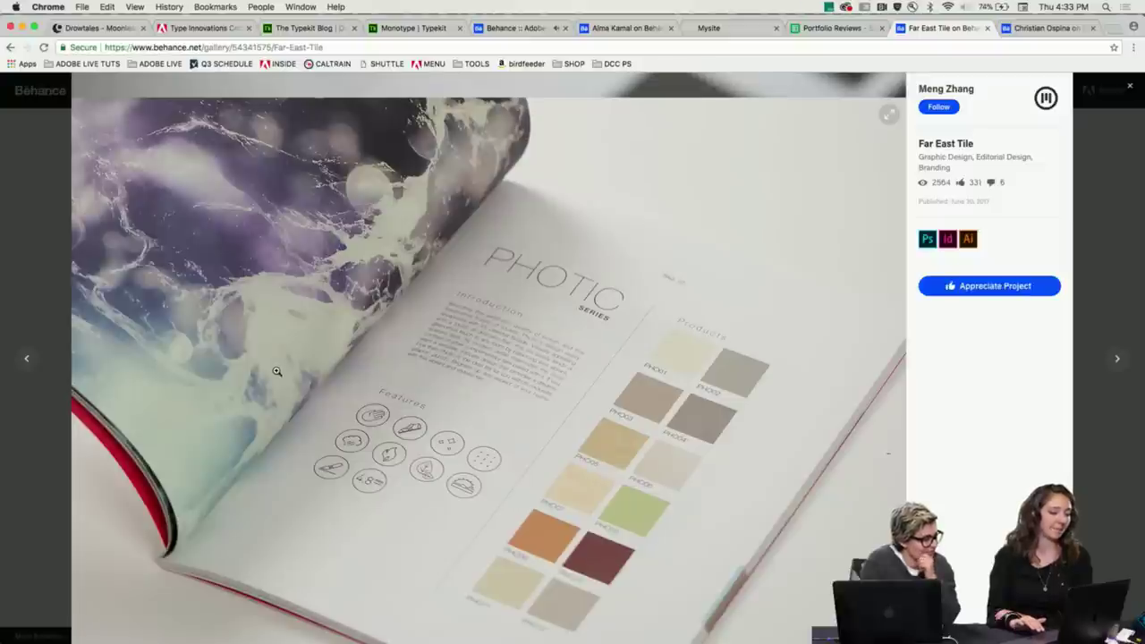
scroll(276, 371, "down", 1)
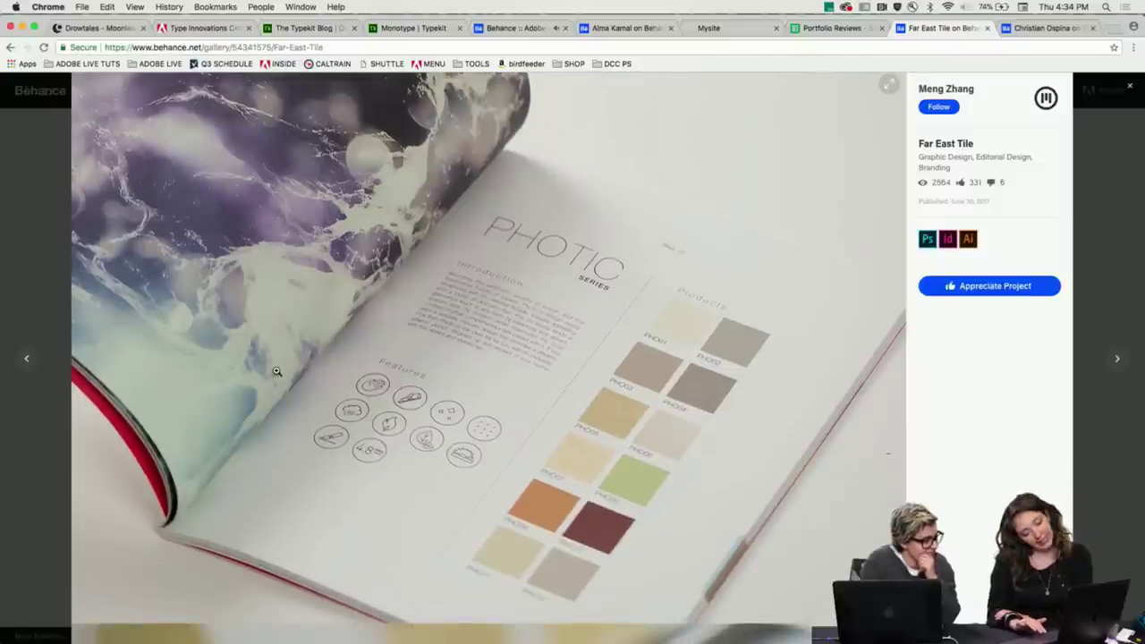
scroll(277, 372, "down", 4)
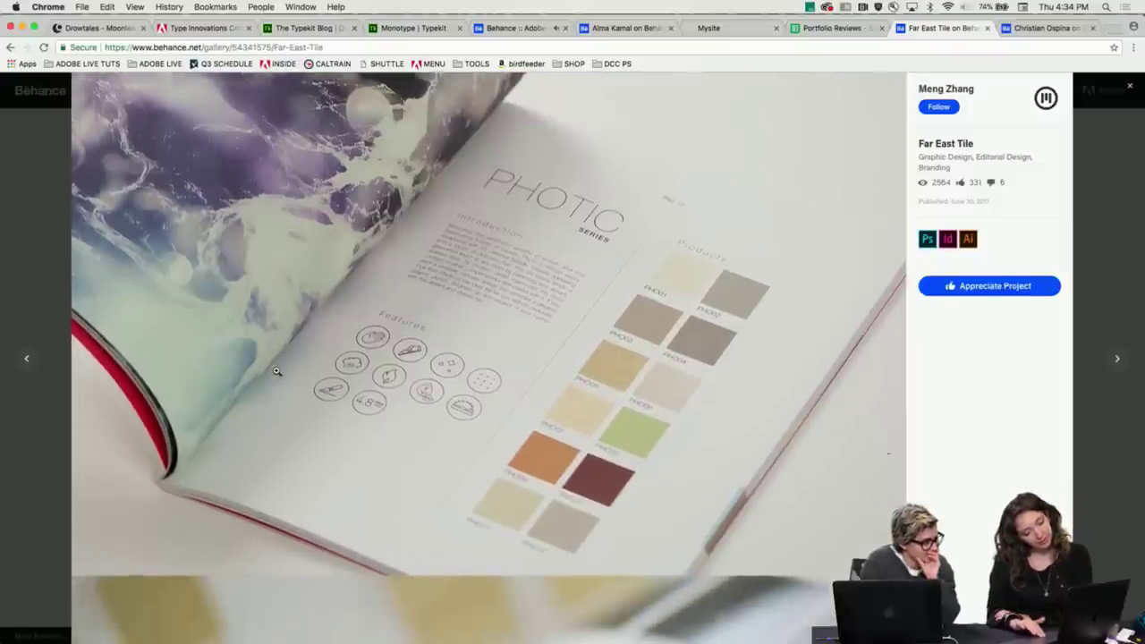
scroll(280, 334, "down", 8)
- Scroll past the striped book-edge, fanned-book and canyon-print photos to the red #2016 Collection booklet
scroll(281, 334, "down", 6)
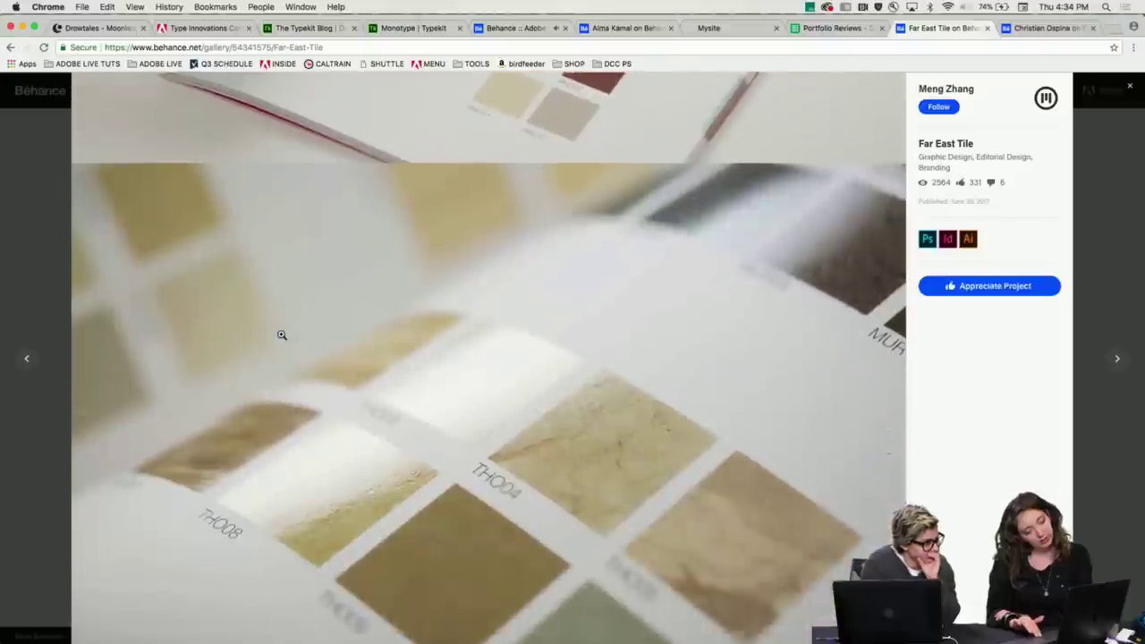
scroll(326, 340, "down", 5)
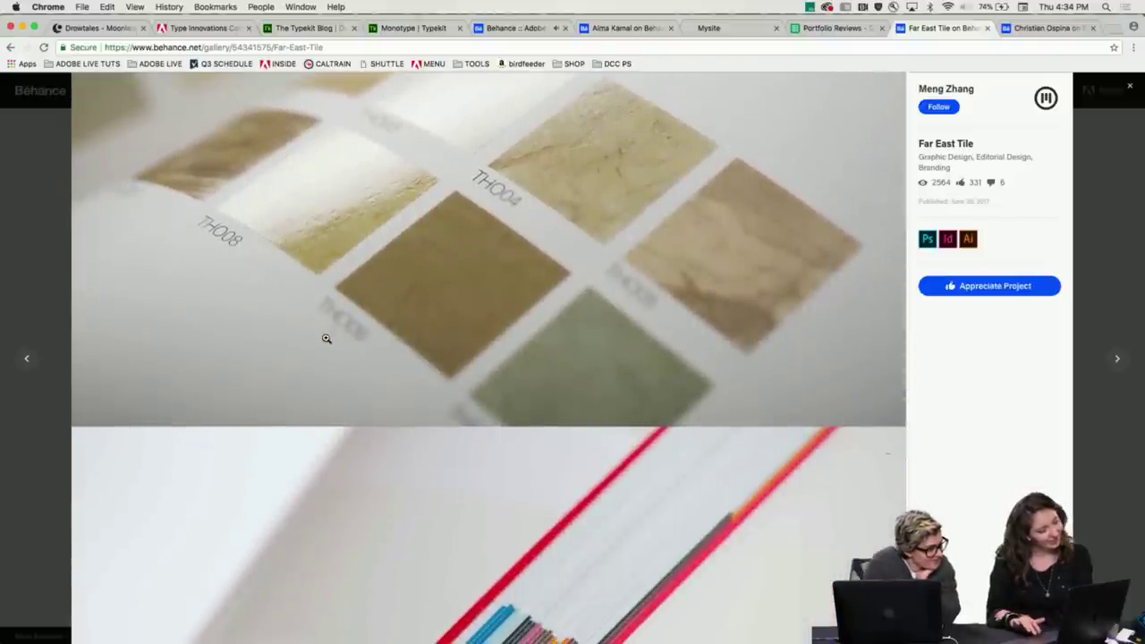
scroll(327, 338, "down", 7)
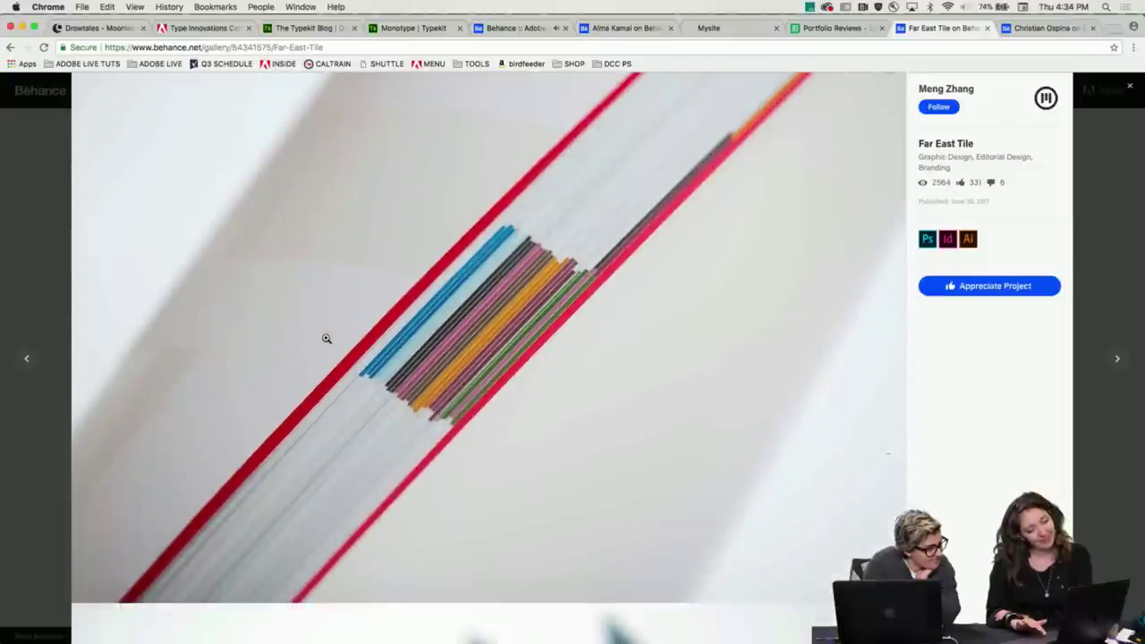
scroll(325, 340, "down", 3)
scroll(323, 333, "up", 3)
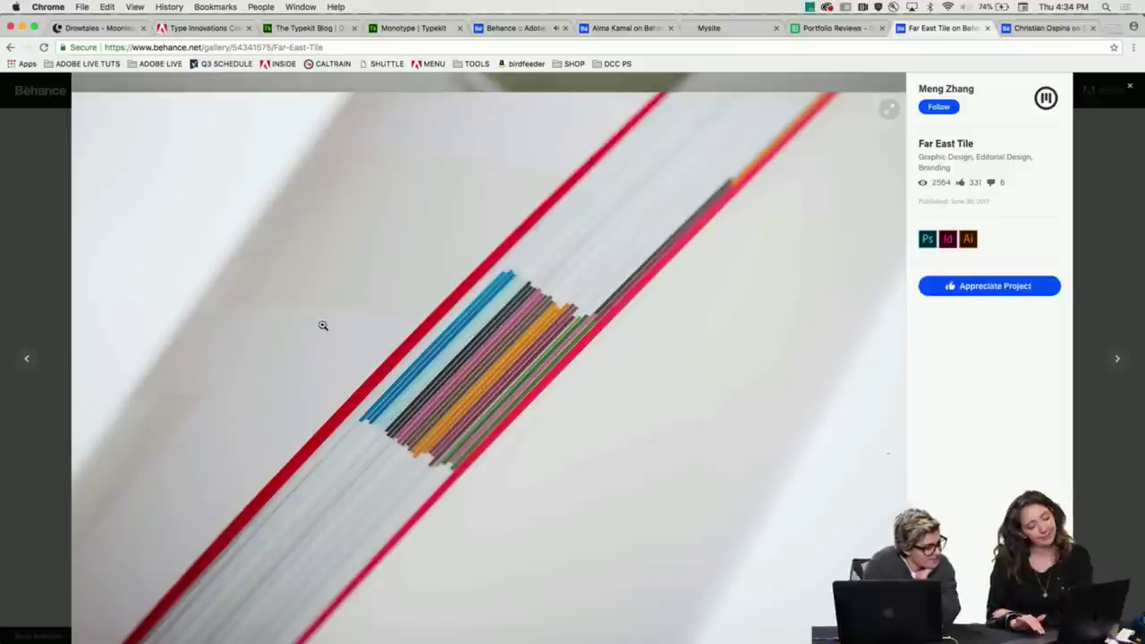
scroll(323, 326, "down", 6)
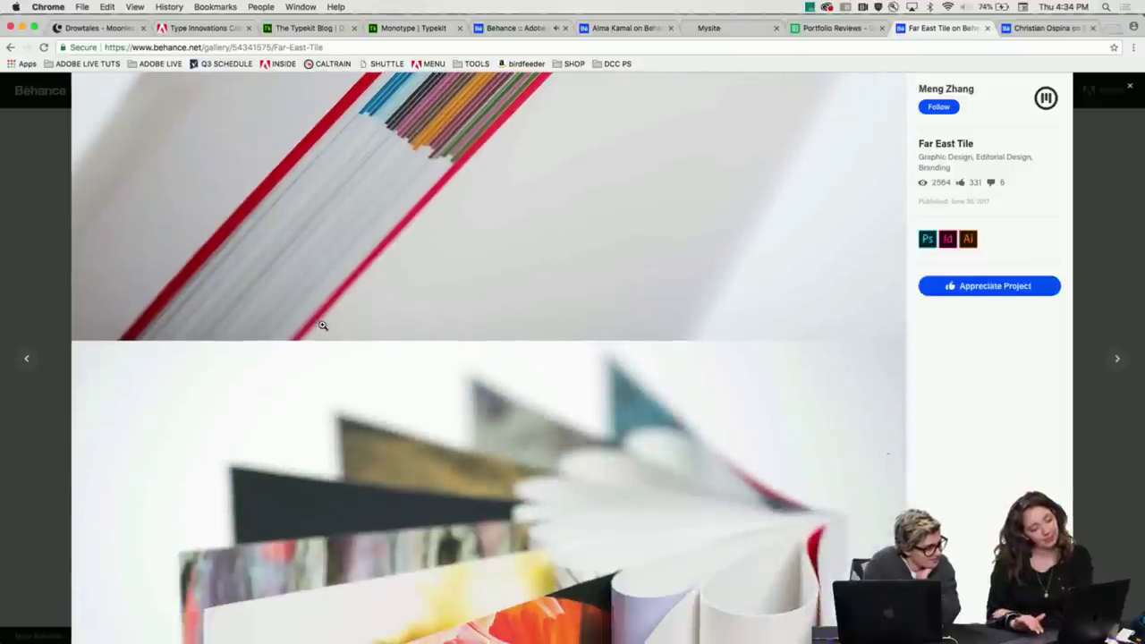
scroll(322, 325, "down", 4)
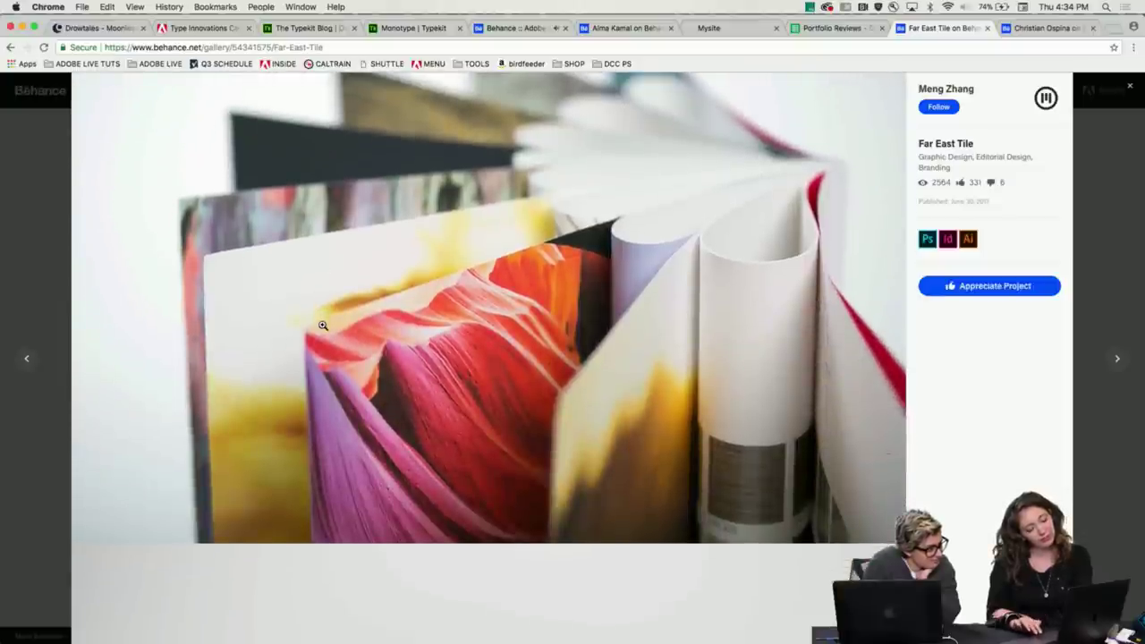
scroll(323, 326, "down", 5)
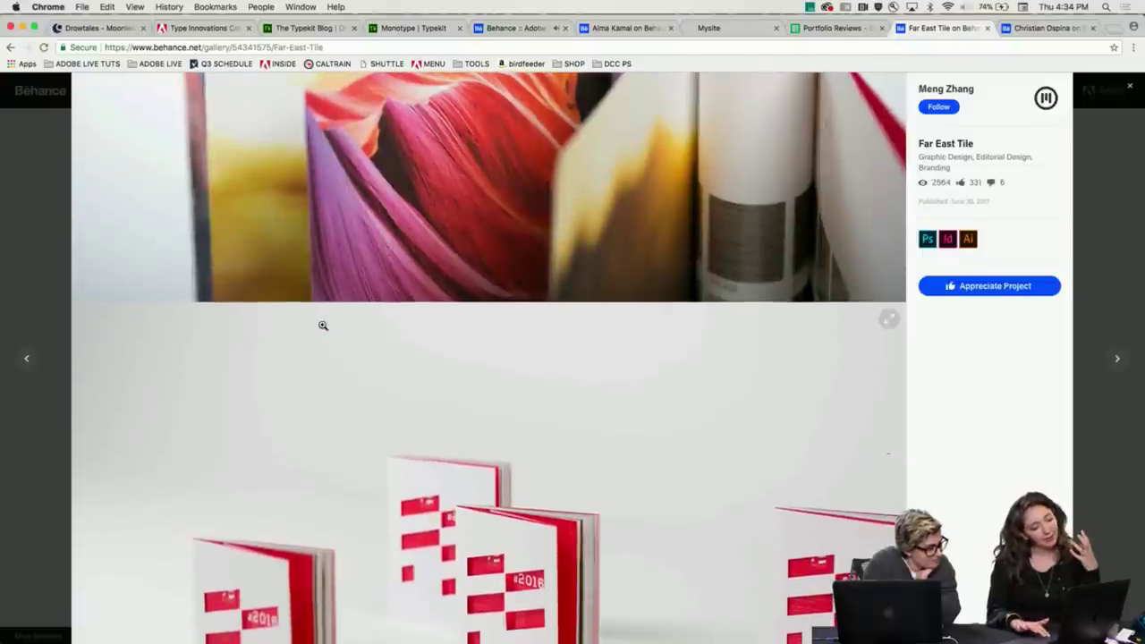
scroll(323, 326, "up", 5)
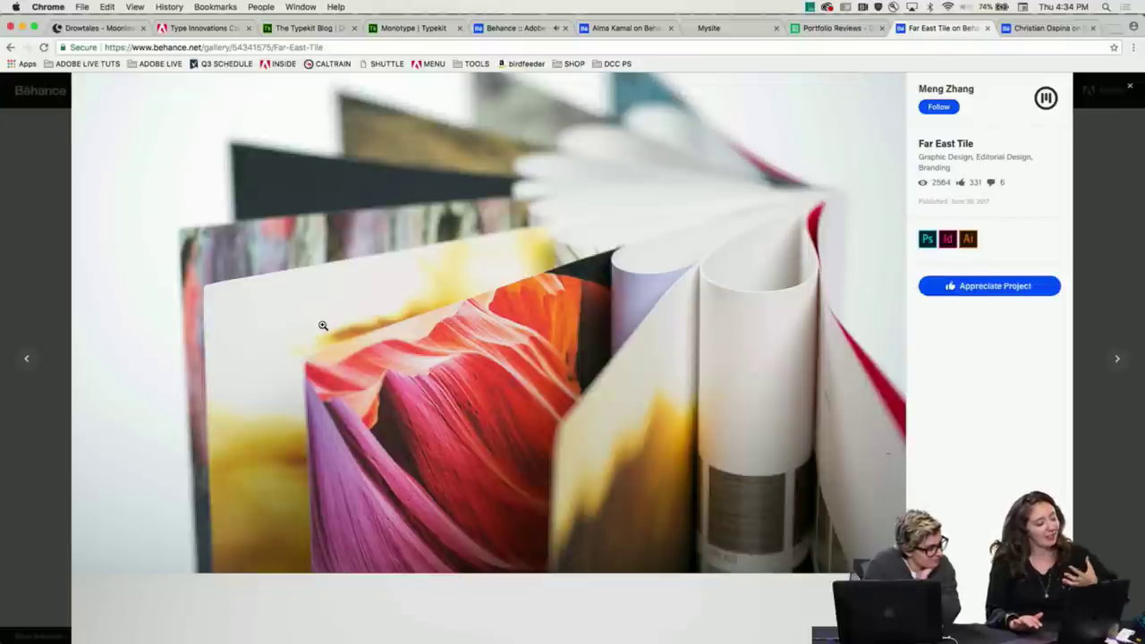
scroll(323, 326, "down", 6)
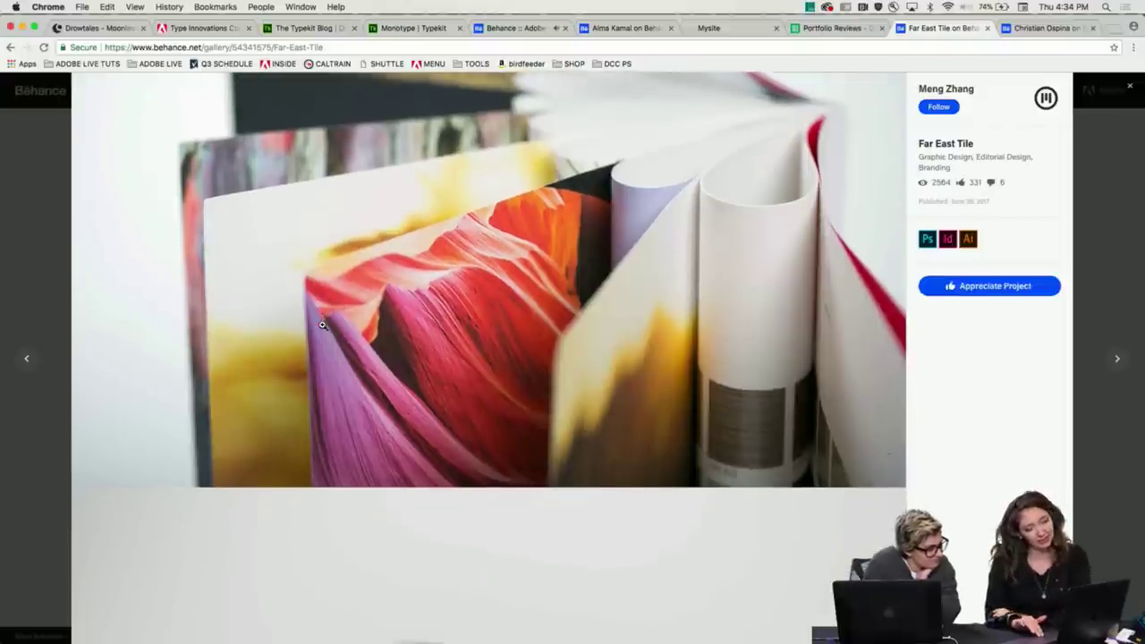
scroll(323, 326, "down", 2)
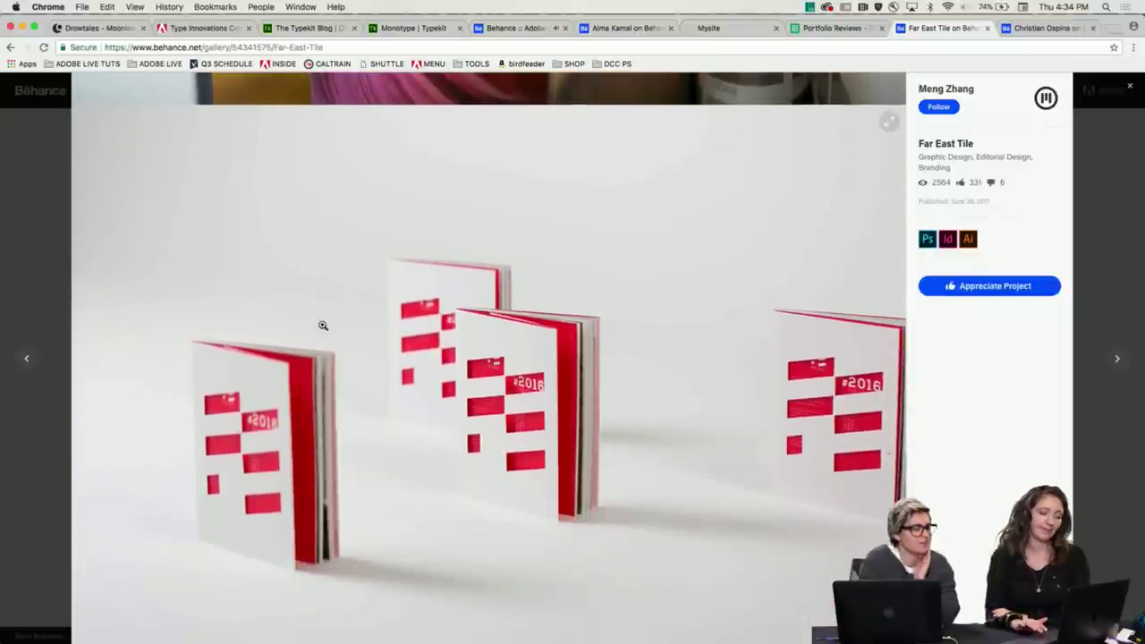
scroll(323, 325, "down", 8)
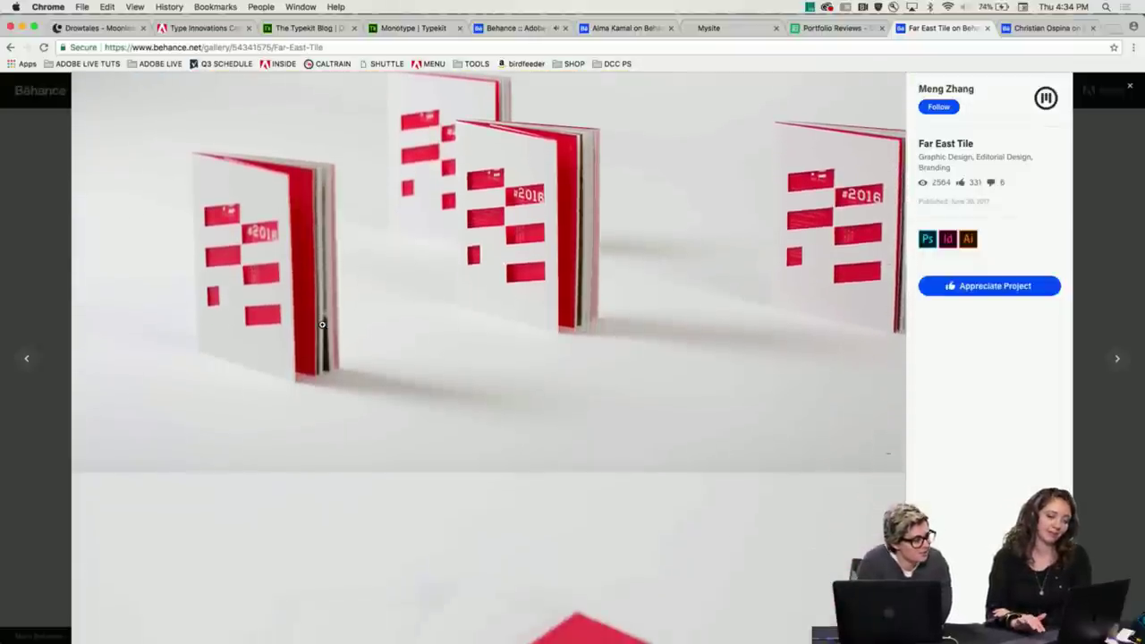
scroll(323, 326, "down", 1)
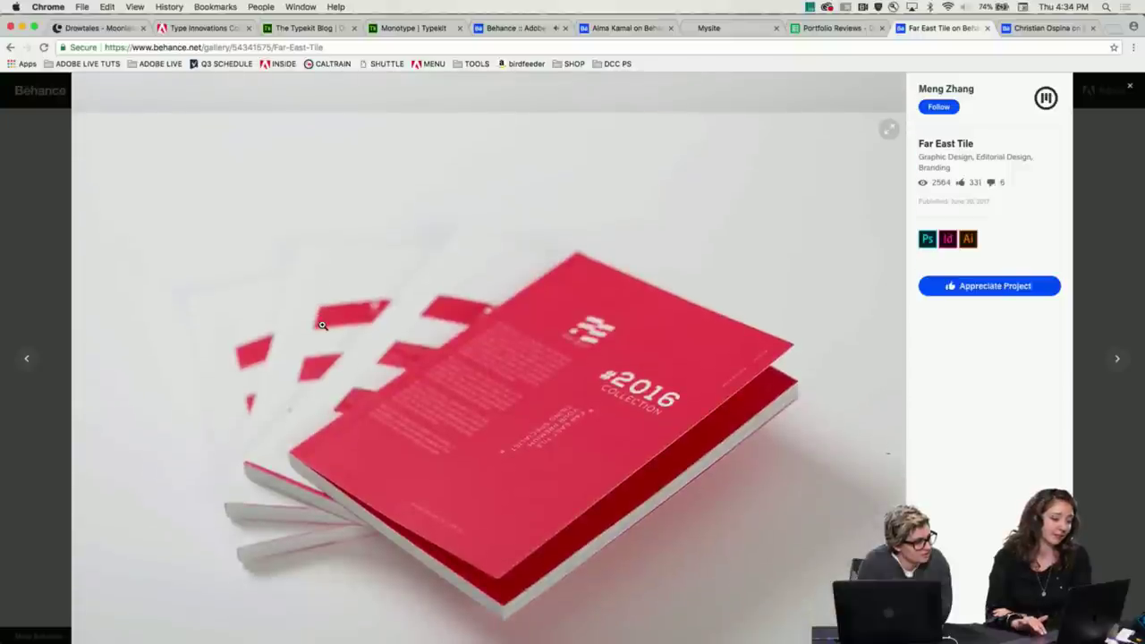
- Scroll through the rest of the Far East Tile project down to the page footer
scroll(323, 325, "down", 6)
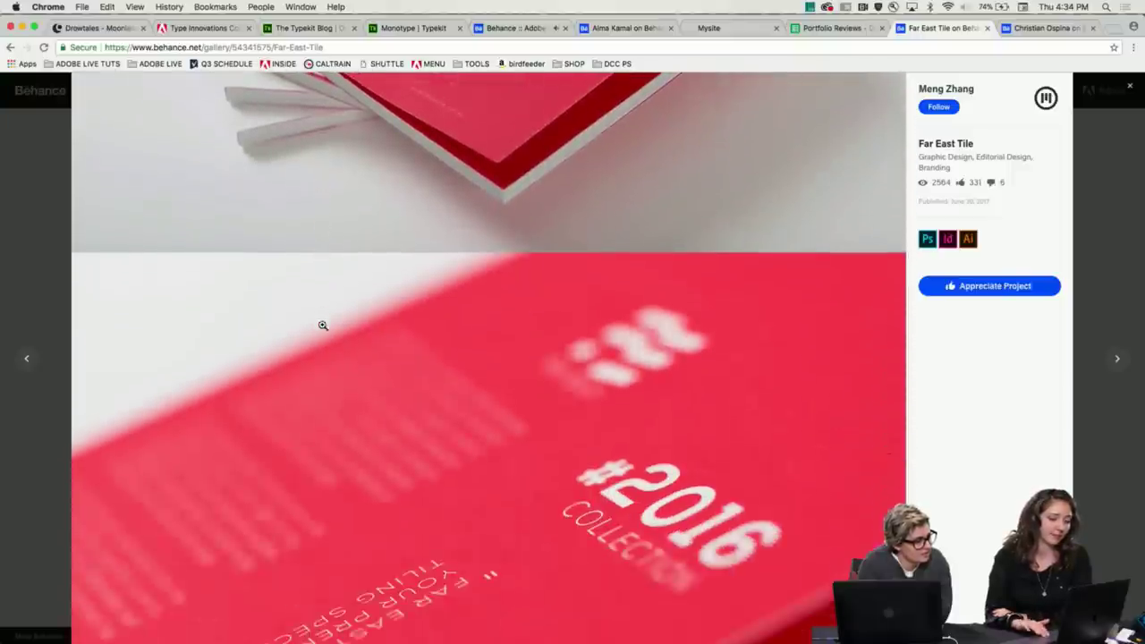
scroll(323, 326, "down", 3)
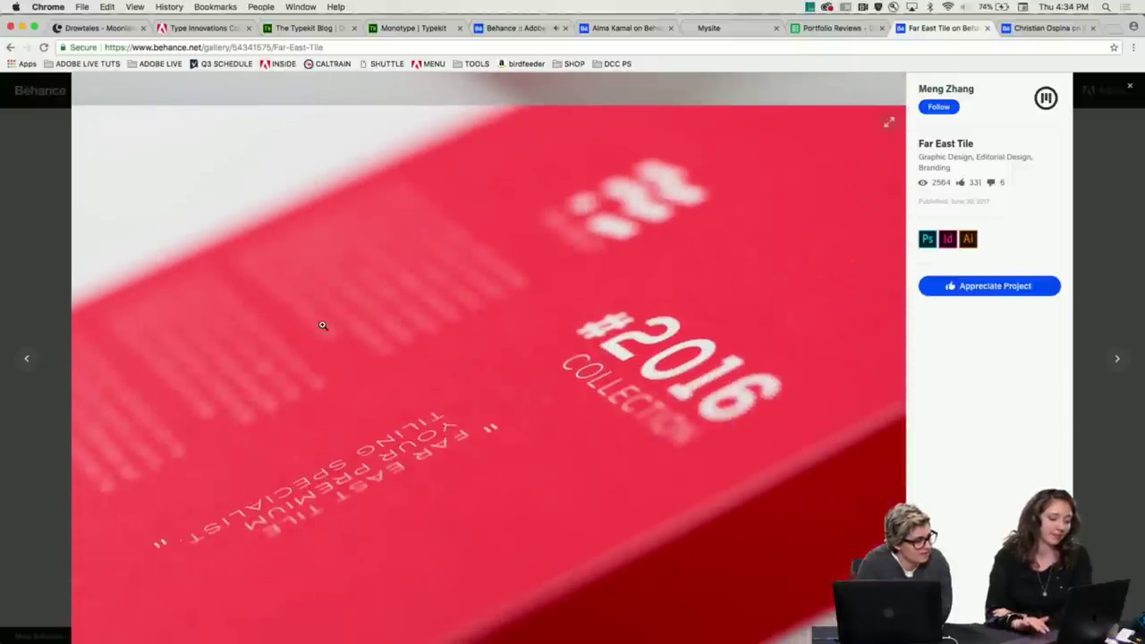
scroll(323, 326, "down", 7)
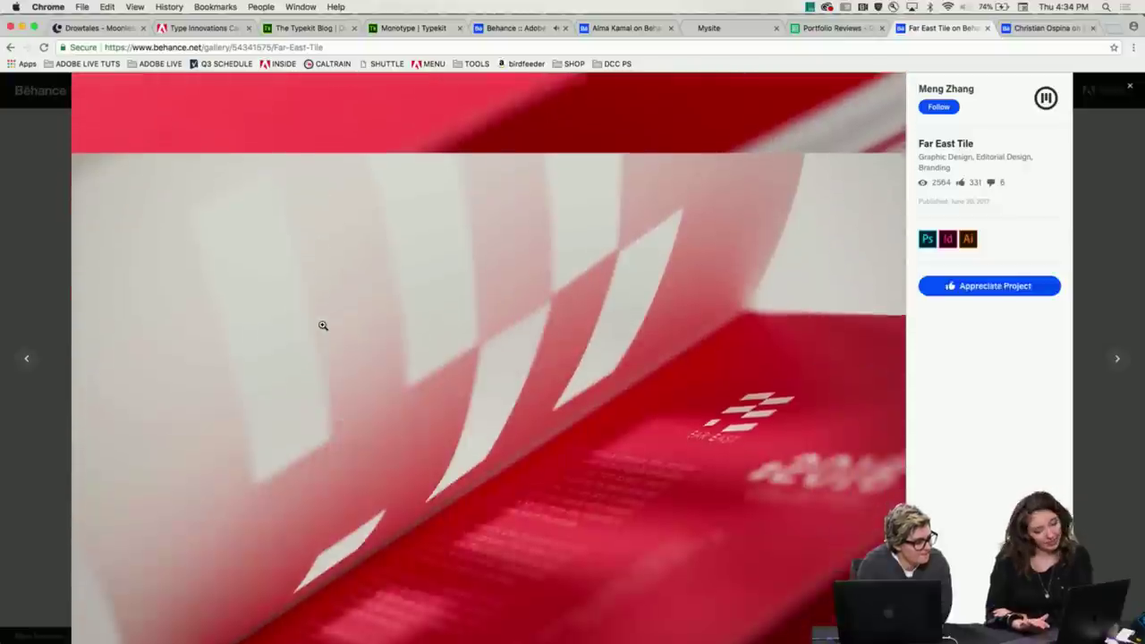
scroll(323, 325, "down", 2)
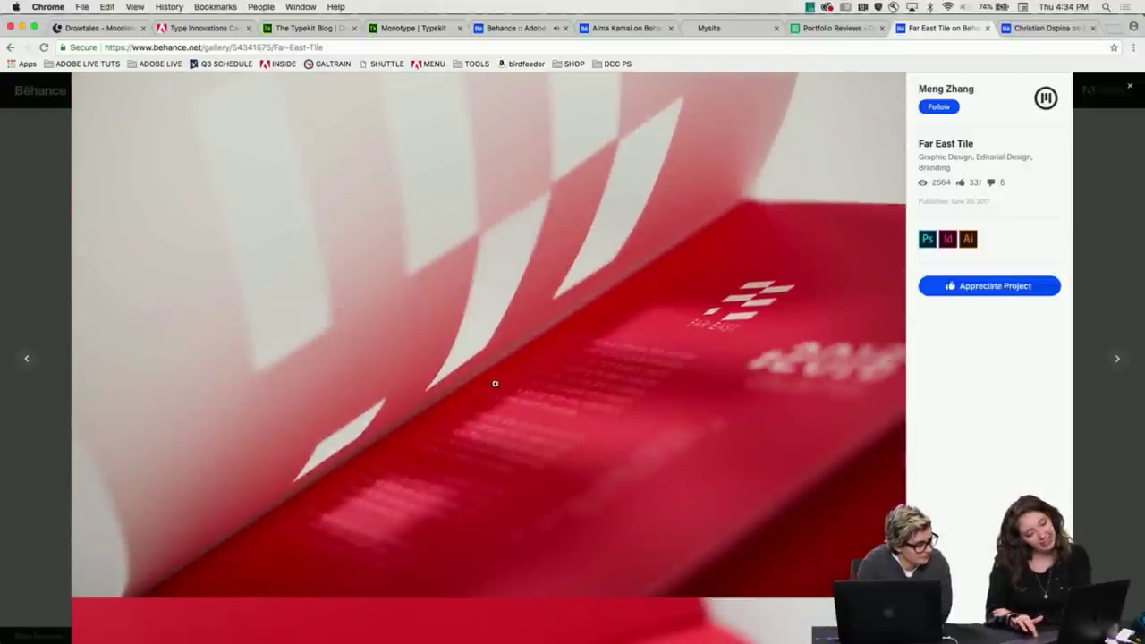
scroll(486, 481, "down", 6)
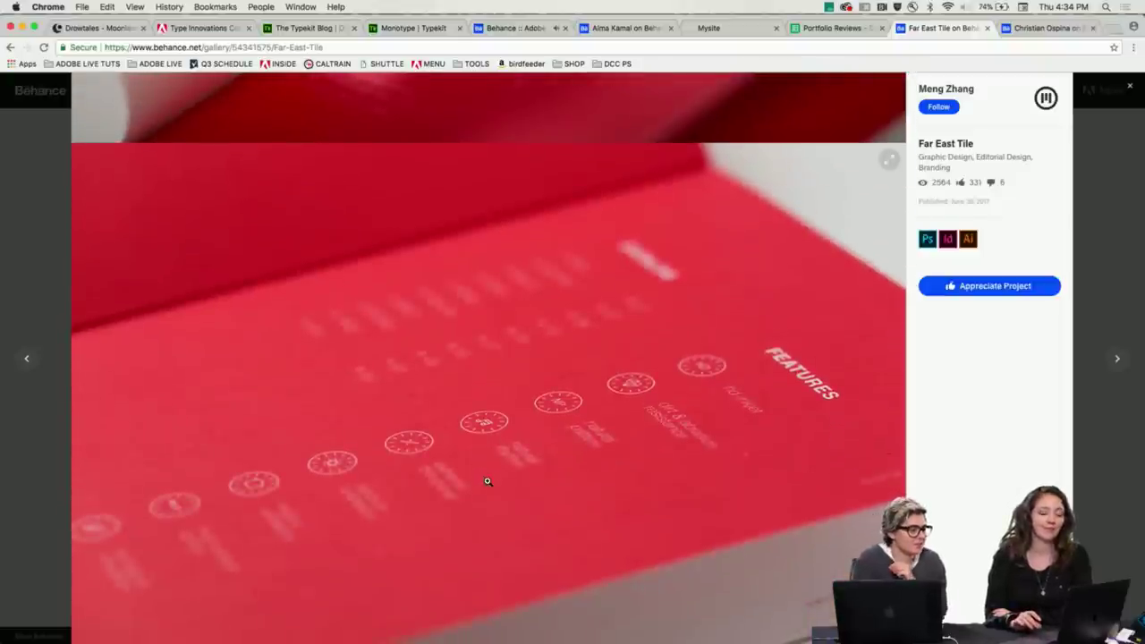
scroll(488, 481, "down", 2)
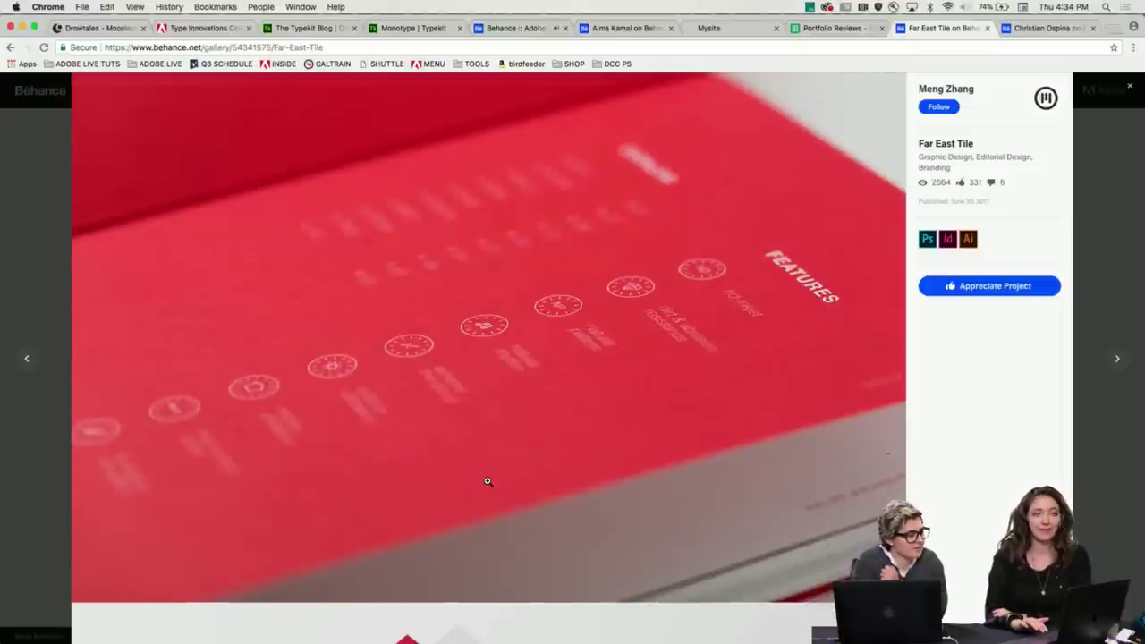
scroll(487, 482, "down", 8)
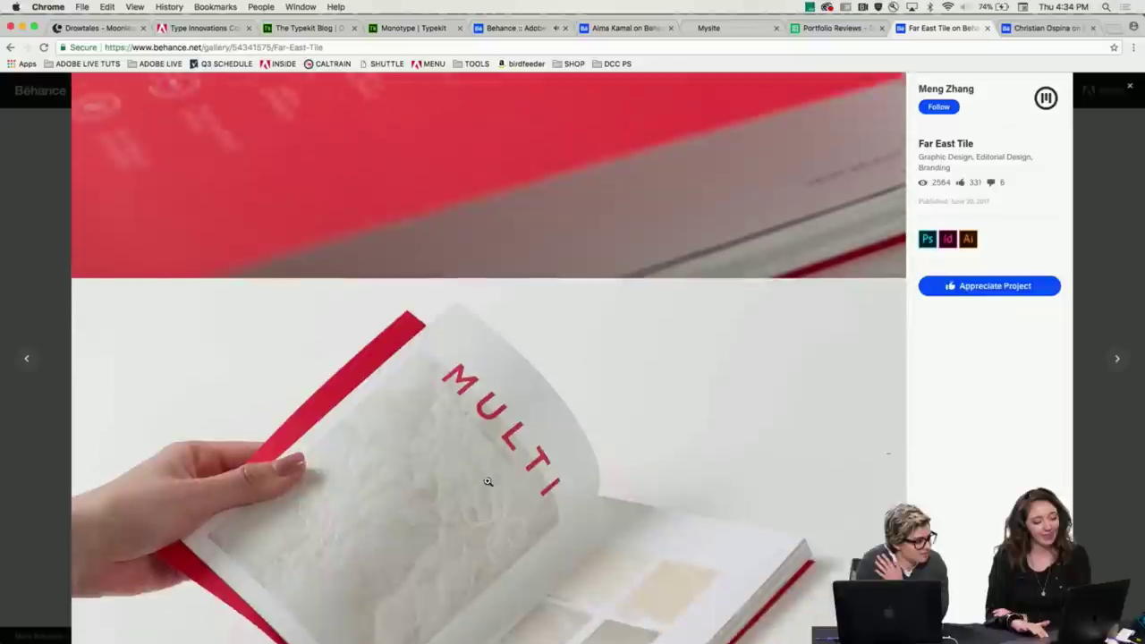
scroll(487, 481, "down", 1)
scroll(487, 481, "down", 2)
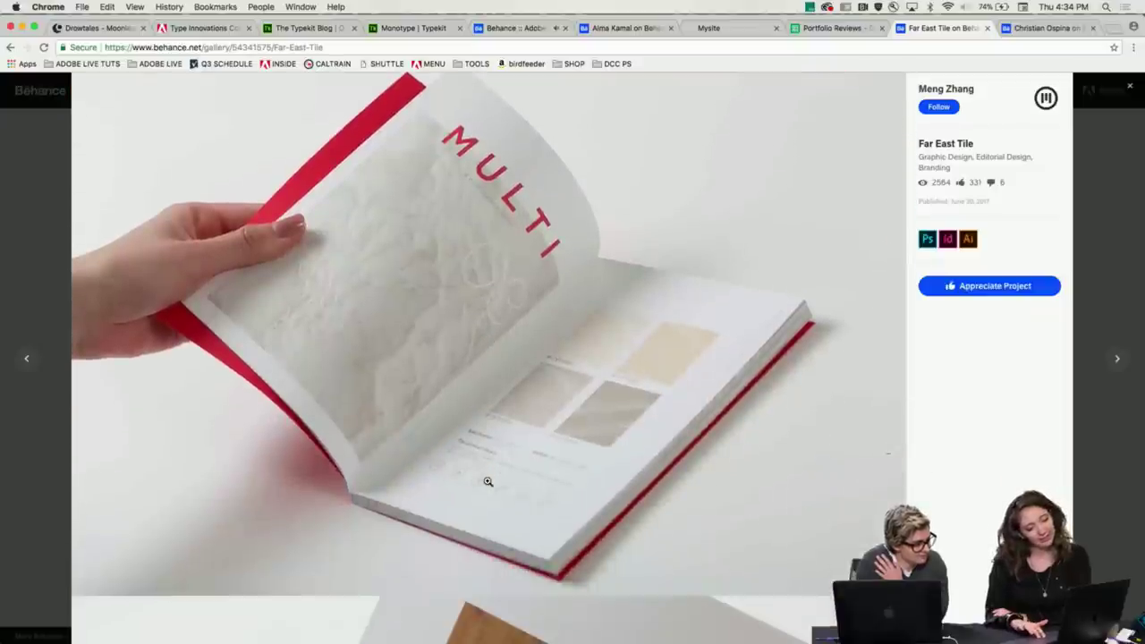
scroll(488, 482, "down", 5)
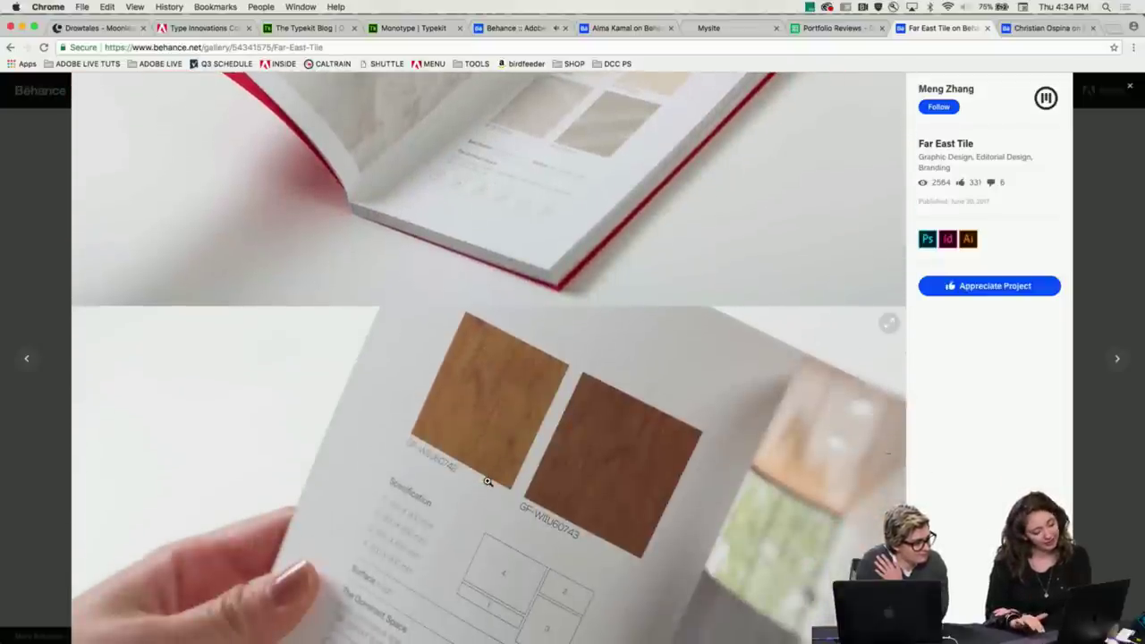
scroll(488, 482, "down", 2)
scroll(488, 482, "down", 3)
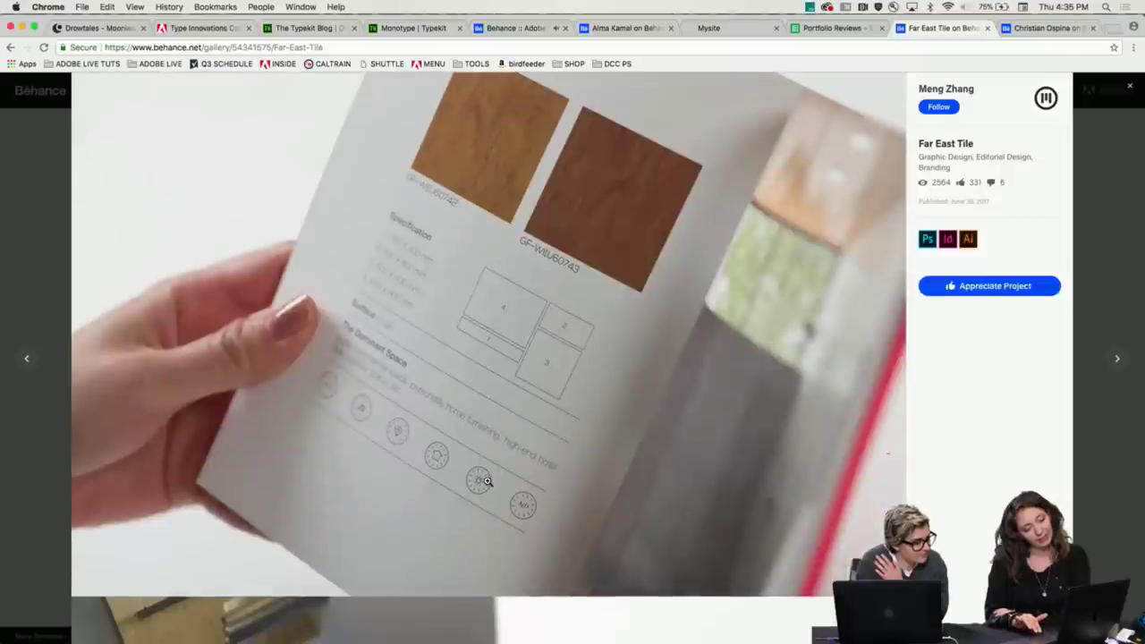
scroll(488, 481, "down", 1)
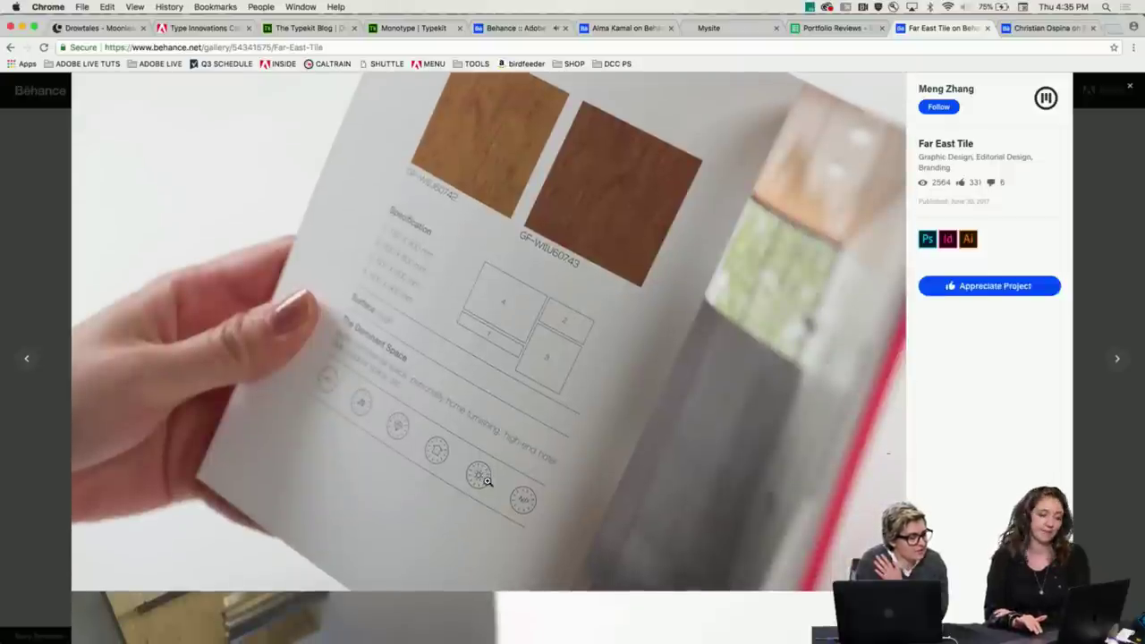
scroll(437, 457, "down", 1)
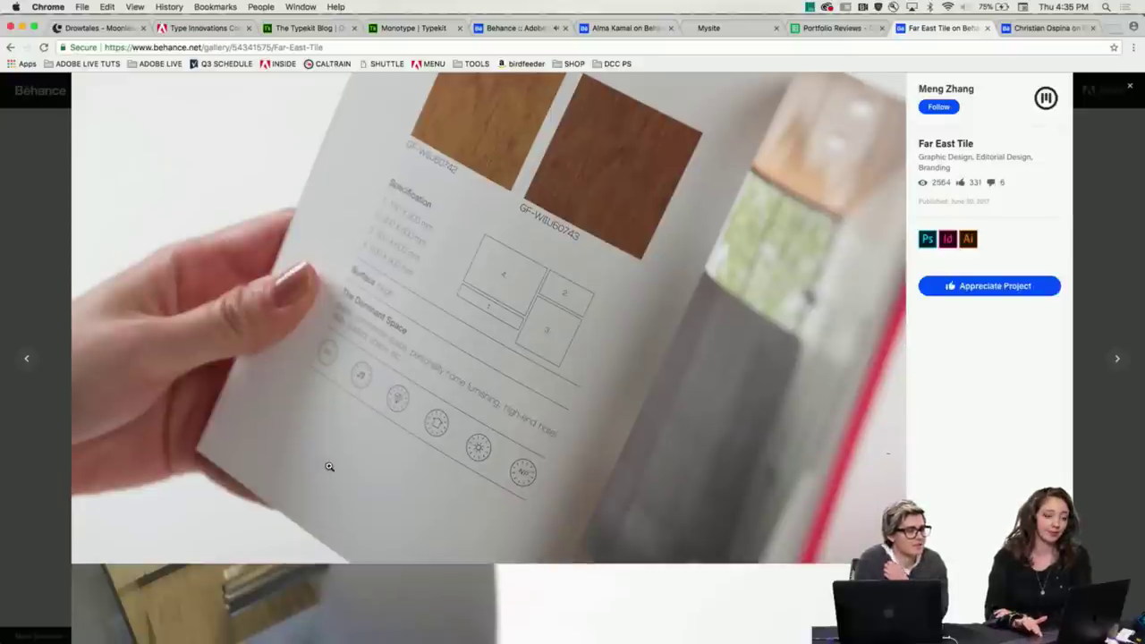
scroll(330, 465, "down", 10)
scroll(330, 465, "down", 2)
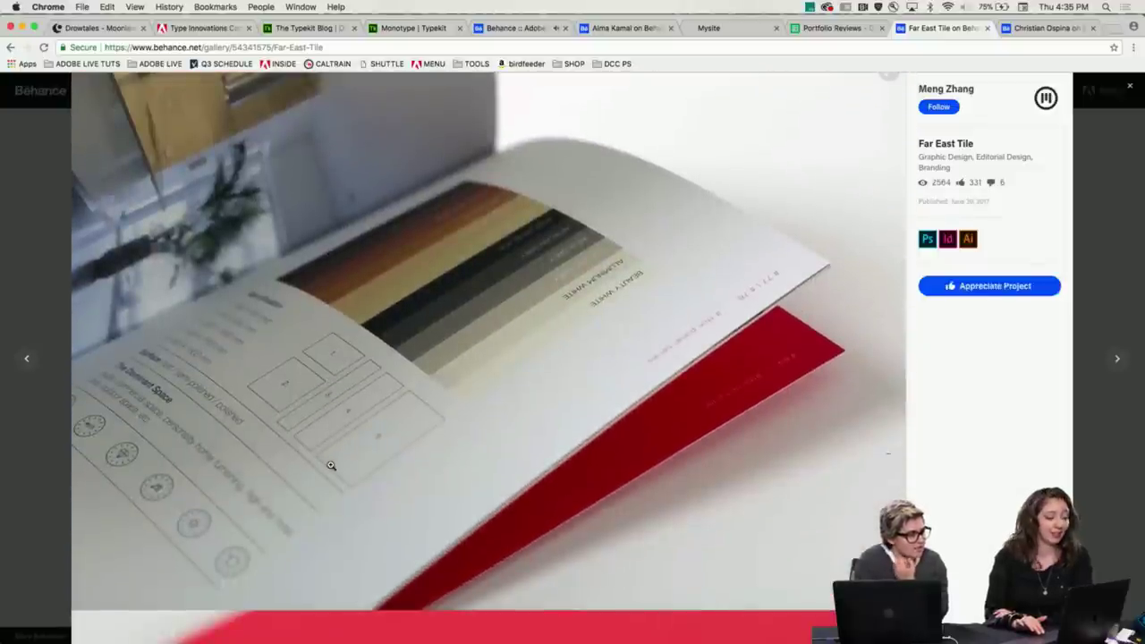
scroll(330, 465, "down", 1)
scroll(330, 466, "down", 1)
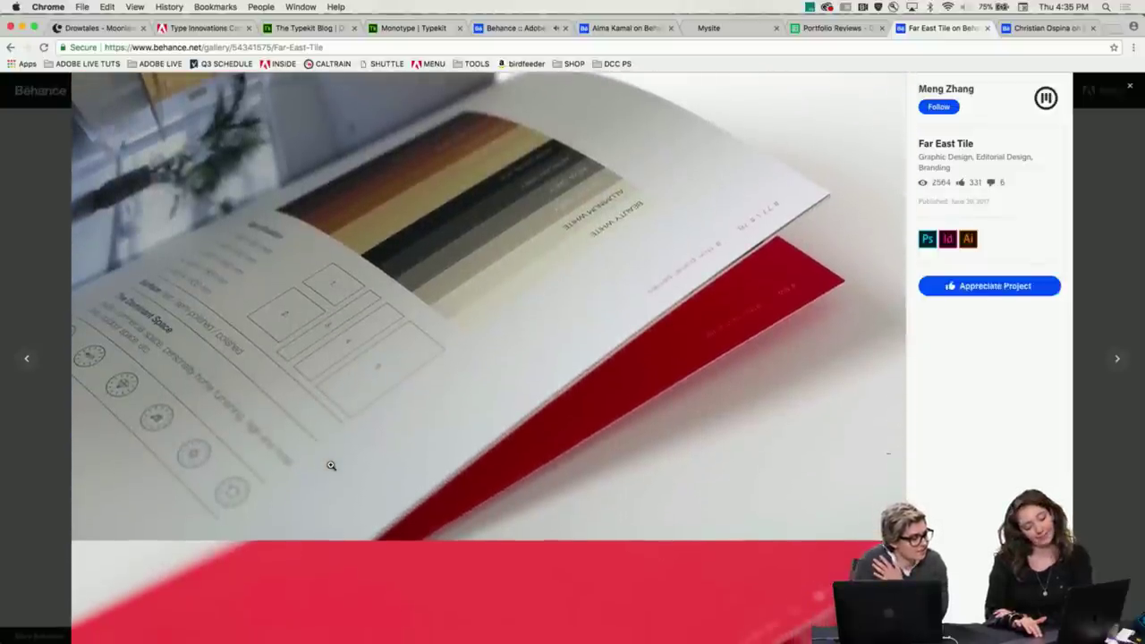
scroll(330, 465, "down", 12)
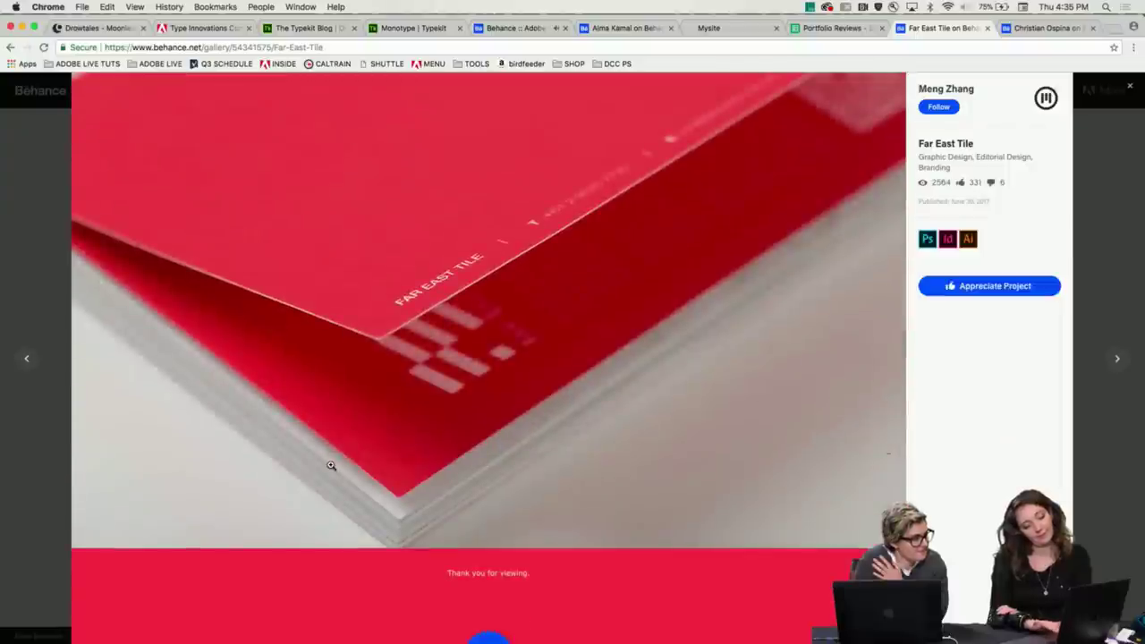
- Scroll back up and close the project overlay to return to the profile grid
scroll(330, 465, "up", 5)
scroll(330, 465, "down", 6)
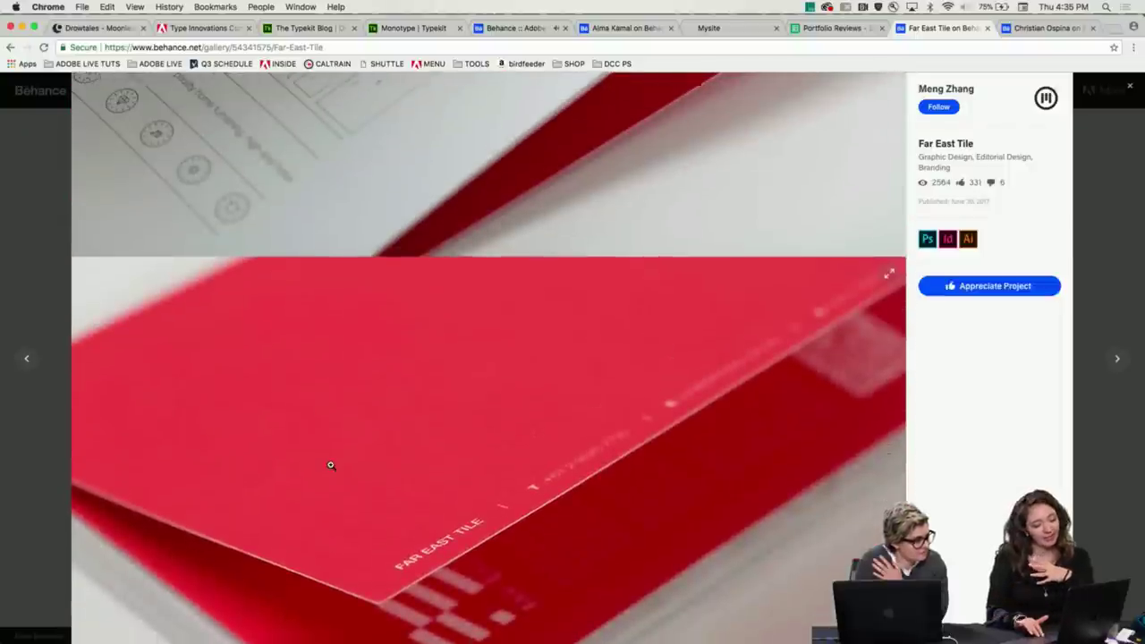
scroll(330, 466, "down", 3)
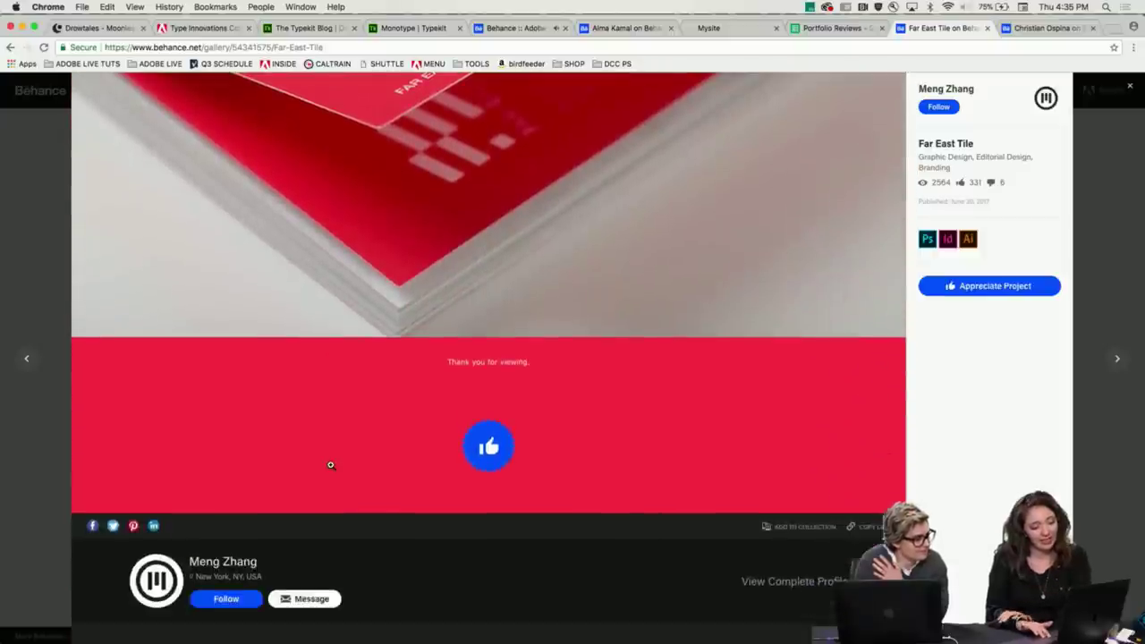
scroll(311, 383, "up", 20)
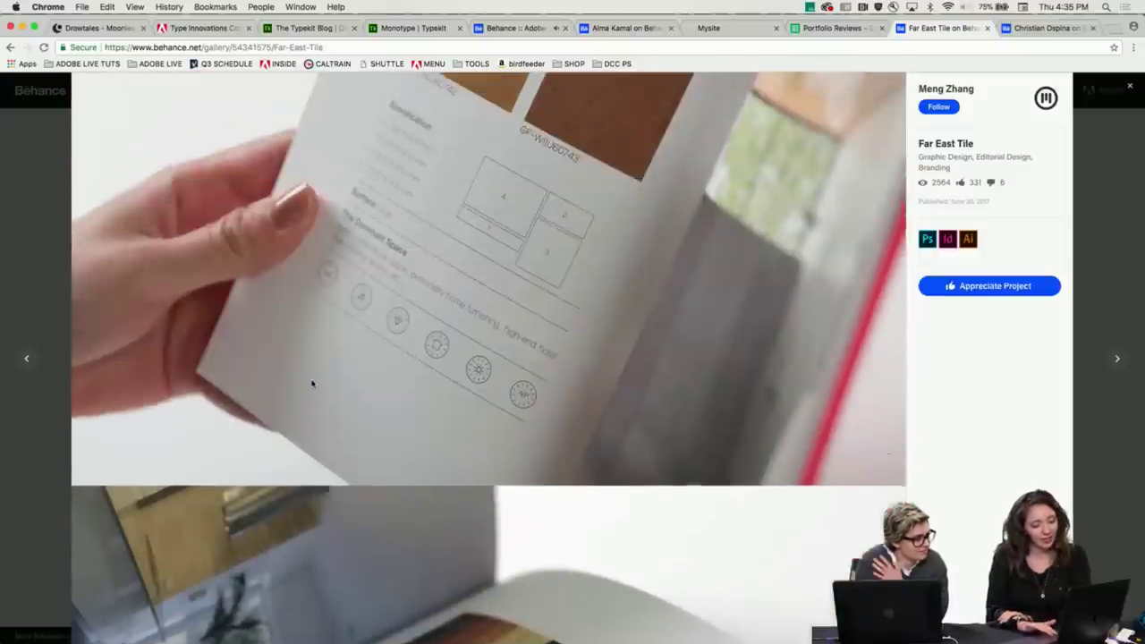
scroll(312, 383, "up", 5)
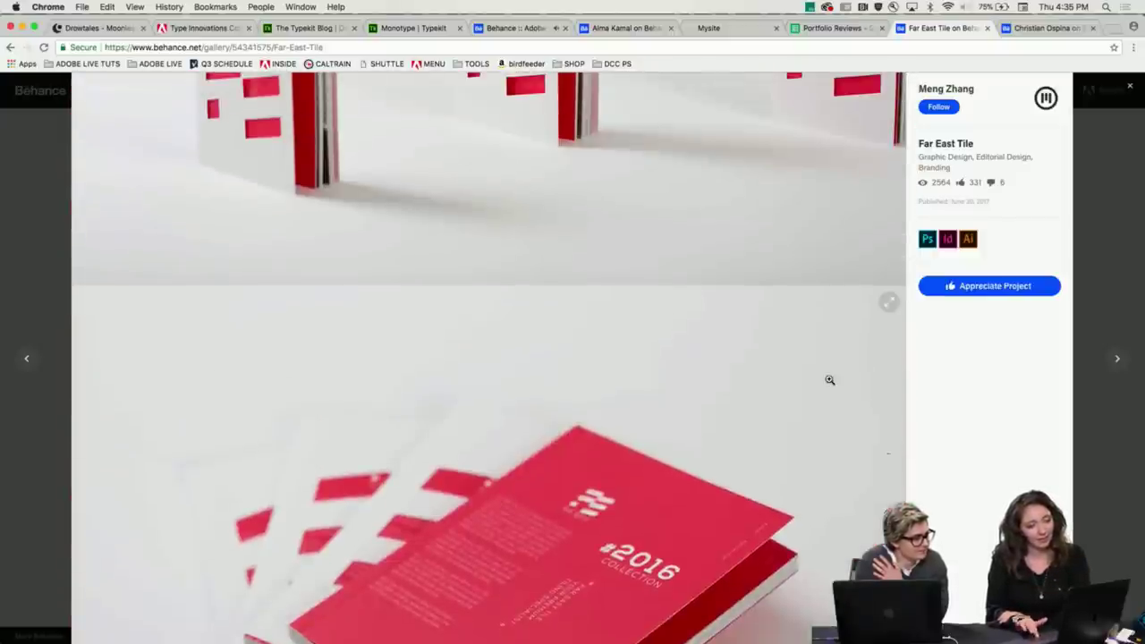
left_click(1118, 272)
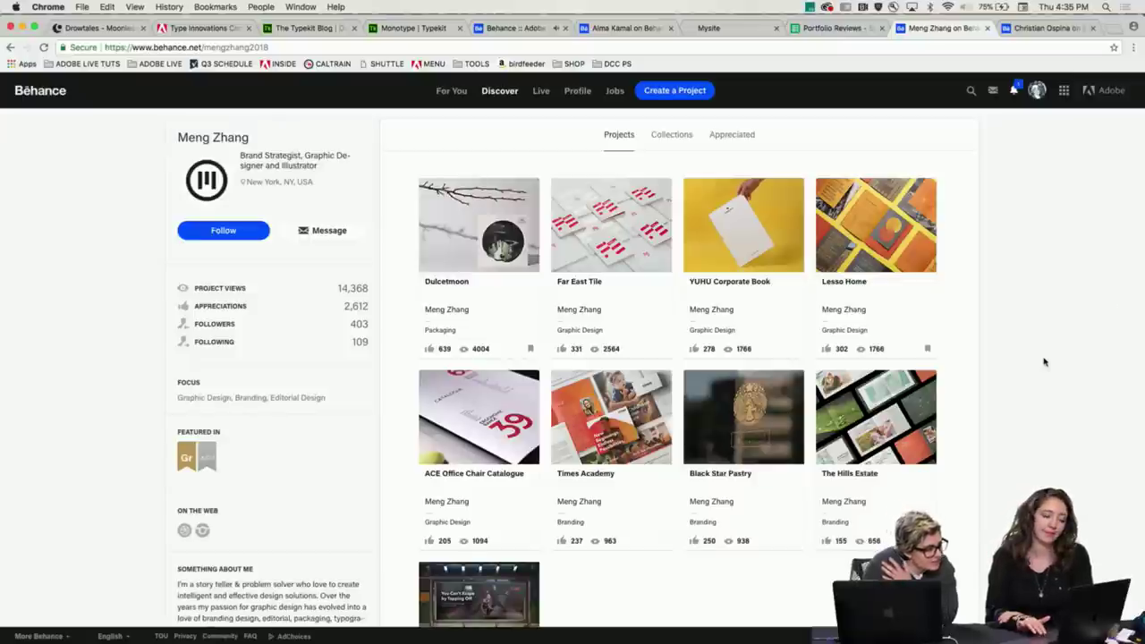
- Open the Lesso Home project from the profile grid and view its credits
scroll(1044, 361, "down", 1)
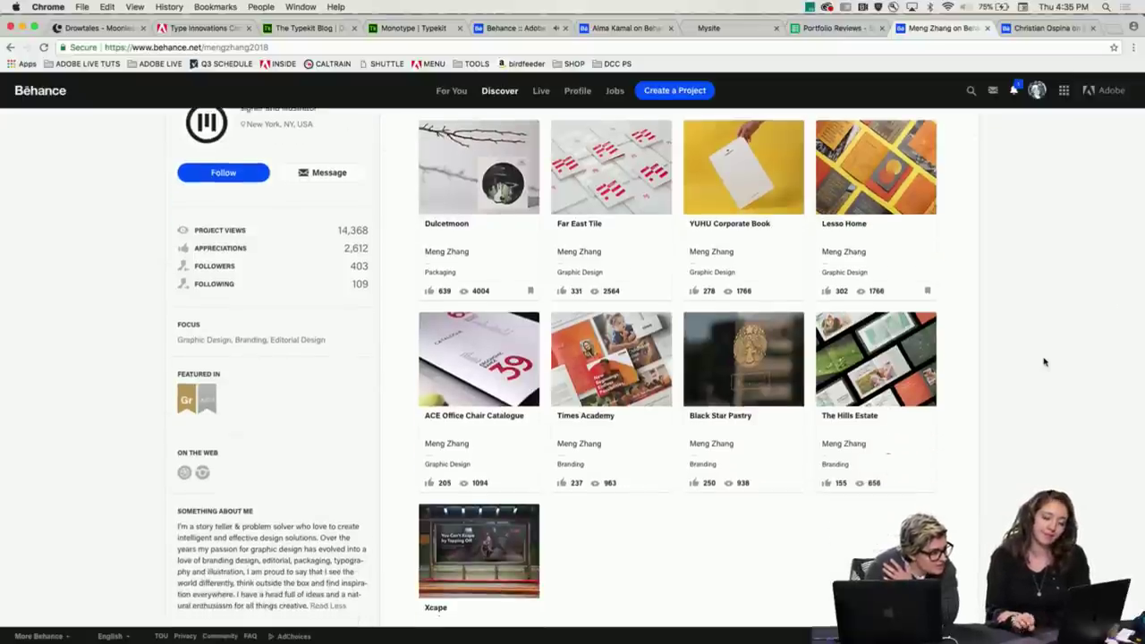
left_click(845, 164)
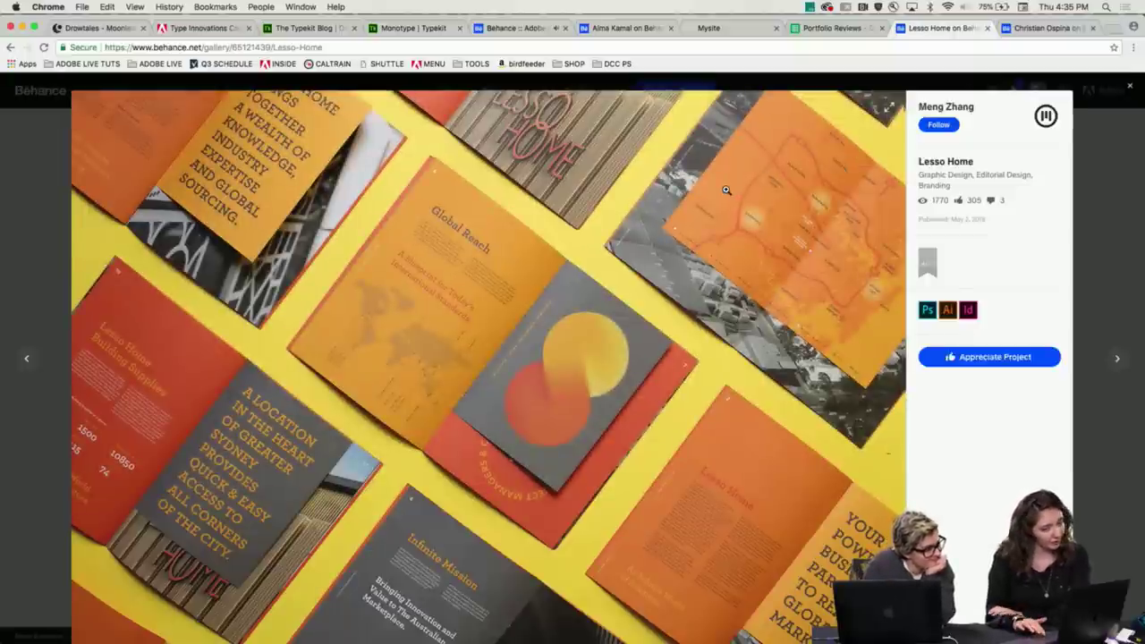
scroll(577, 206, "down", 4)
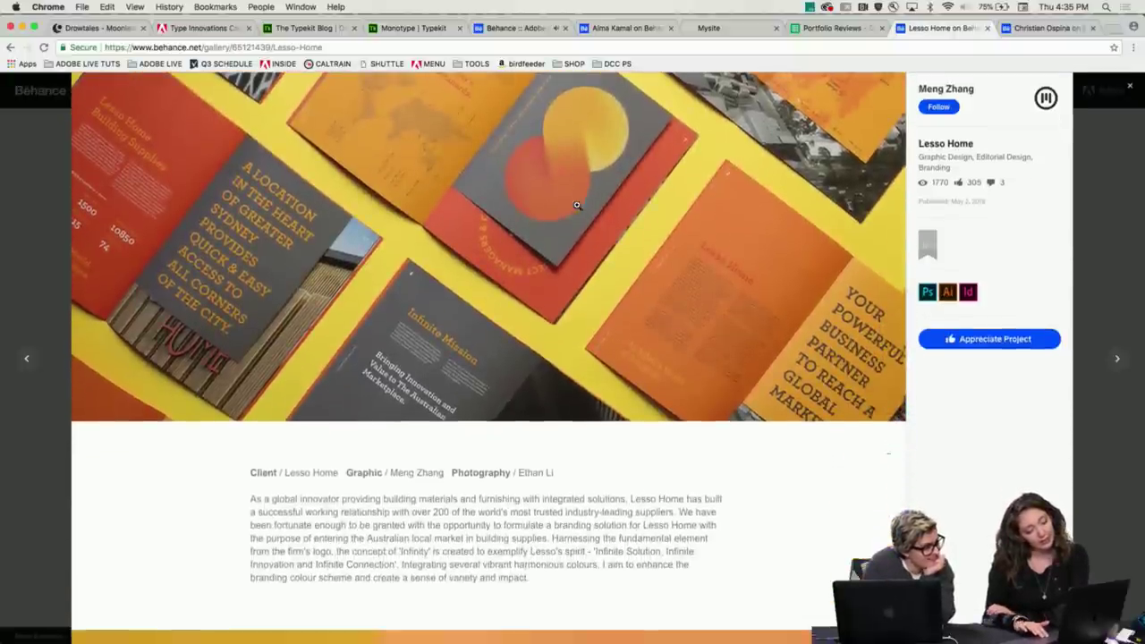
scroll(577, 209, "up", 4)
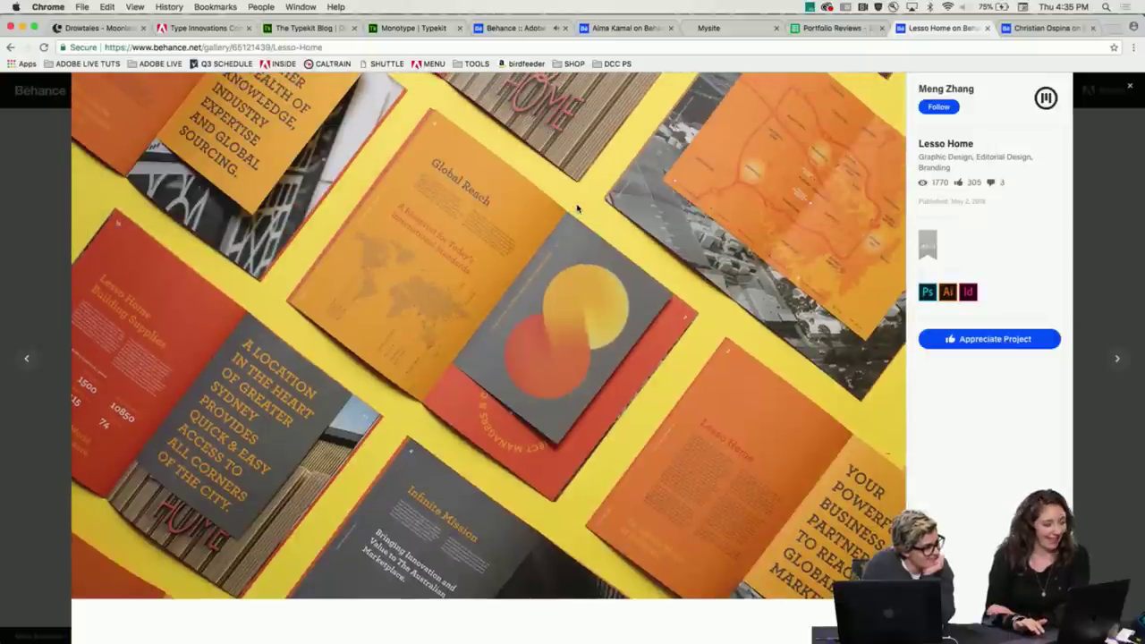
scroll(516, 287, "down", 9)
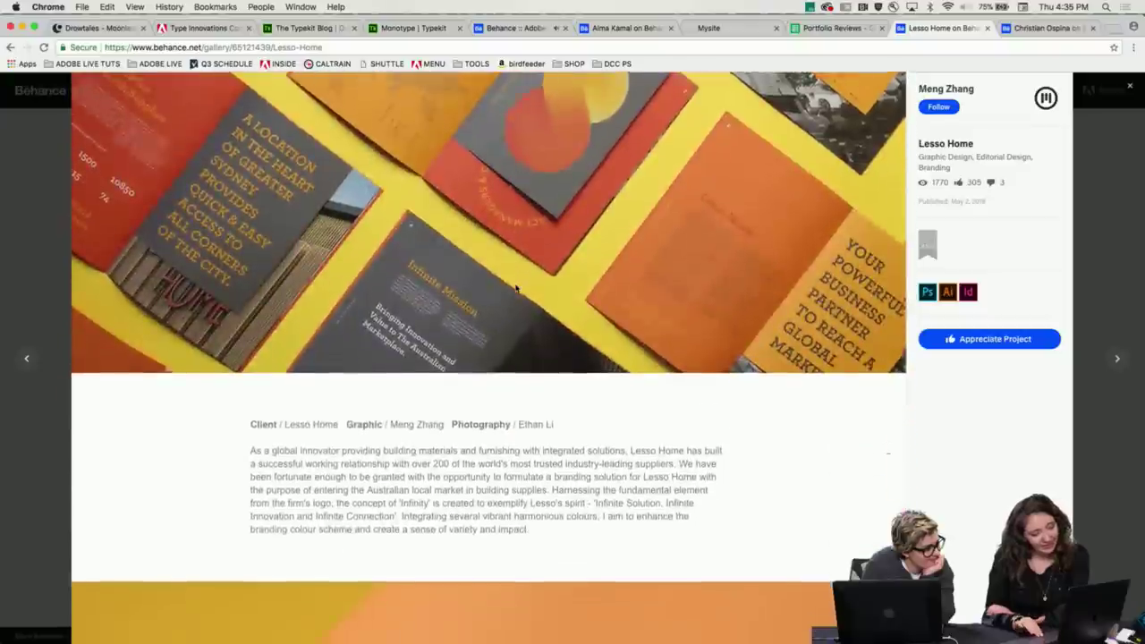
- Read down through the description to the orange cover embossed with the LESSO HOME logo
scroll(515, 287, "down", 1)
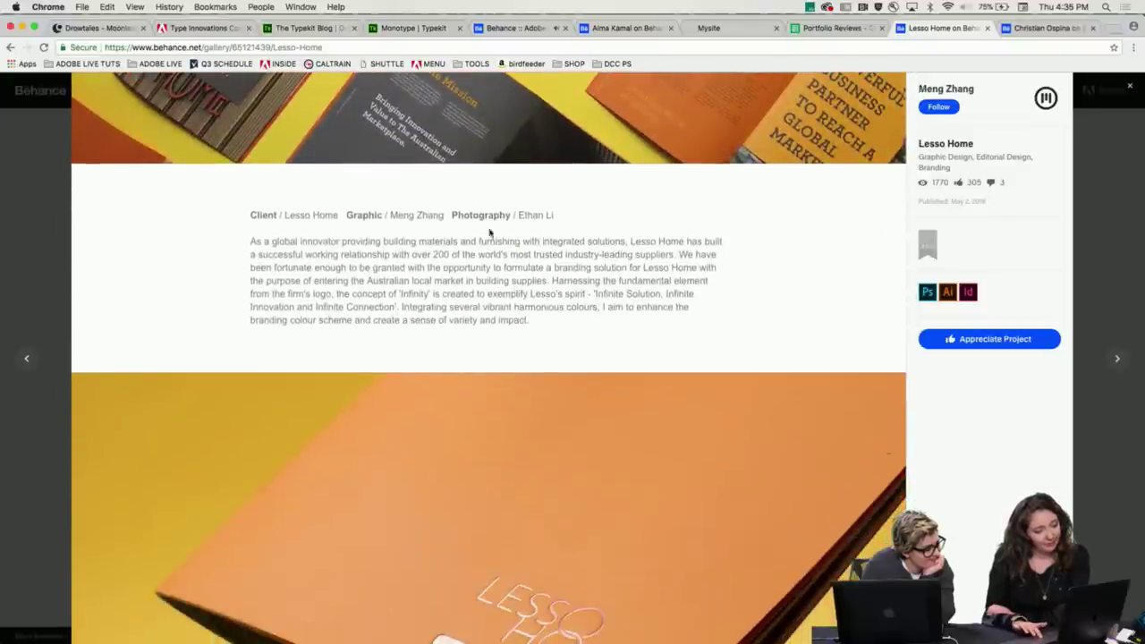
scroll(489, 233, "down", 1)
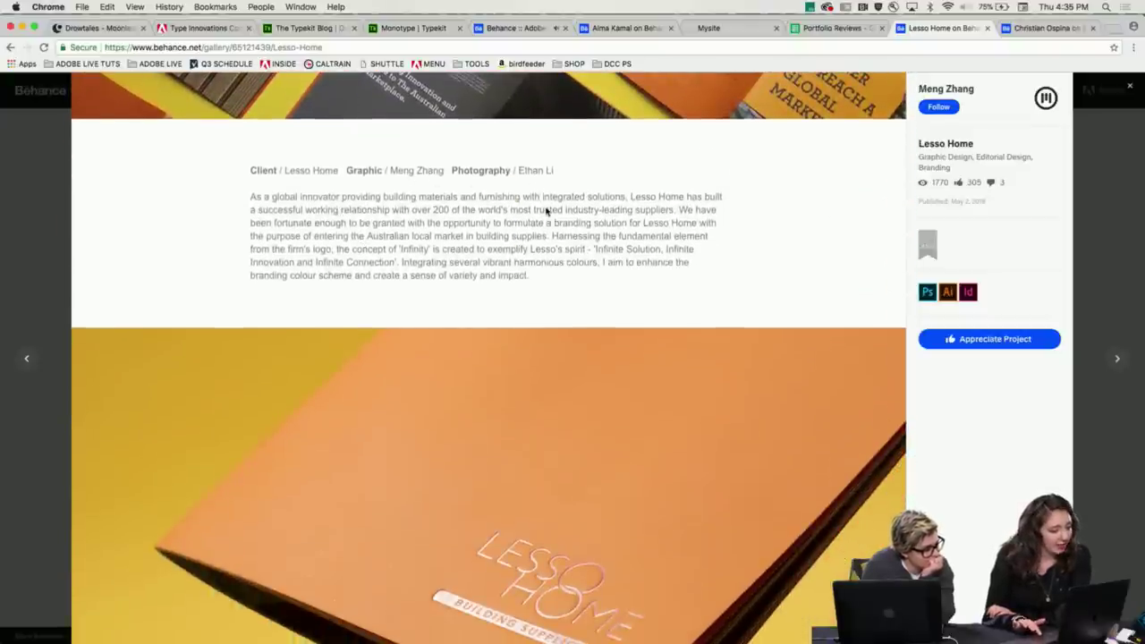
scroll(401, 267, "down", 1)
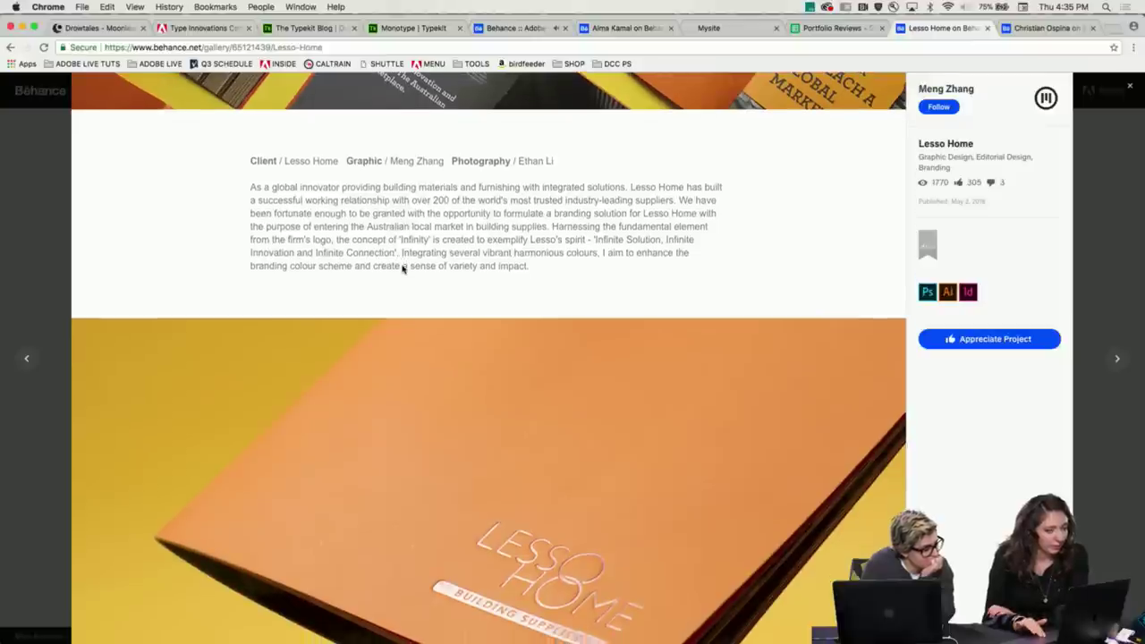
scroll(316, 257, "down", 3)
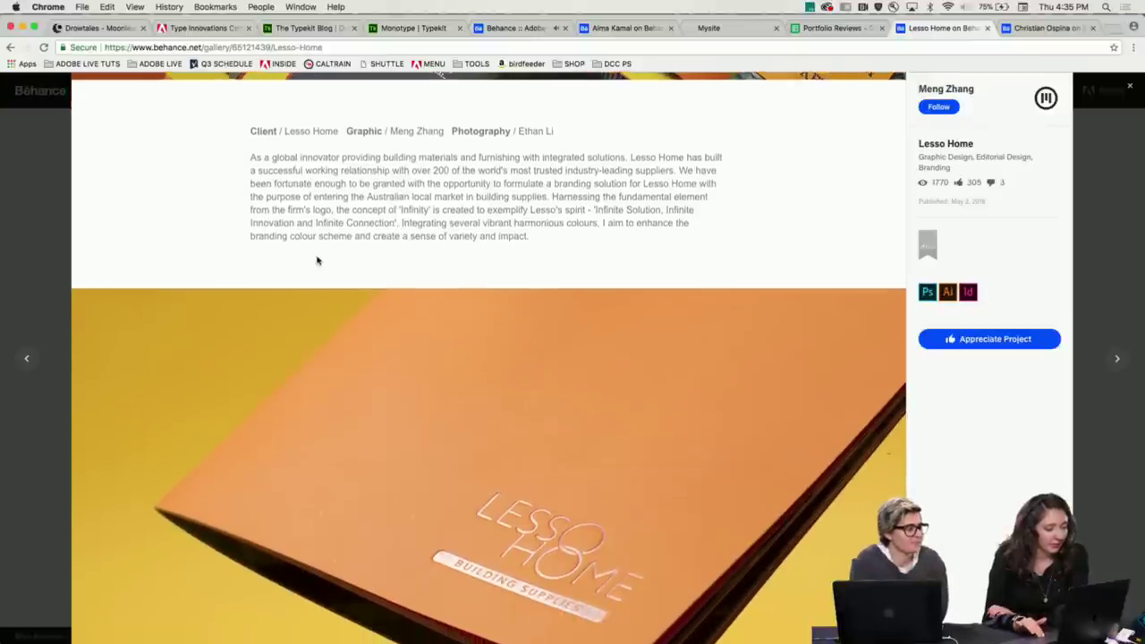
scroll(316, 258, "down", 2)
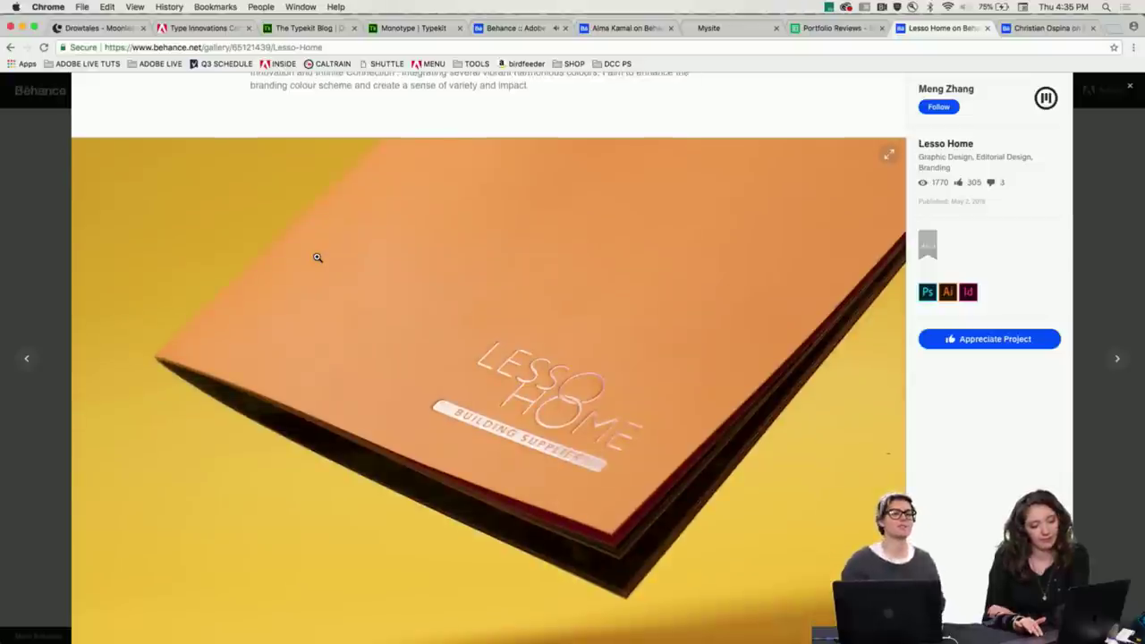
scroll(317, 258, "down", 1)
scroll(316, 258, "up", 7)
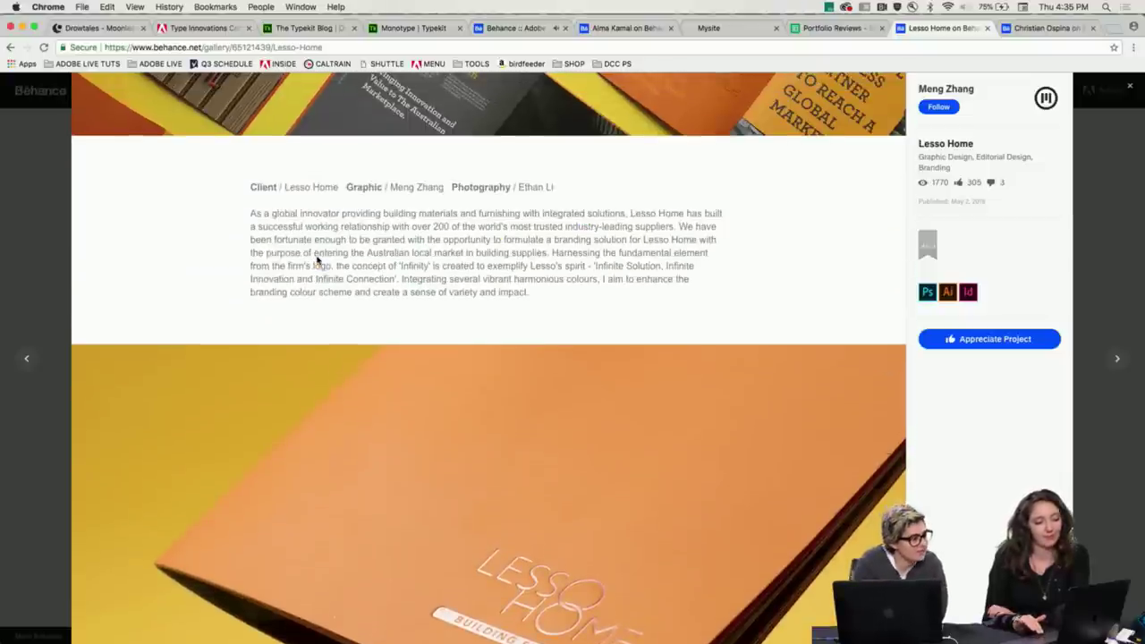
scroll(317, 259, "down", 5)
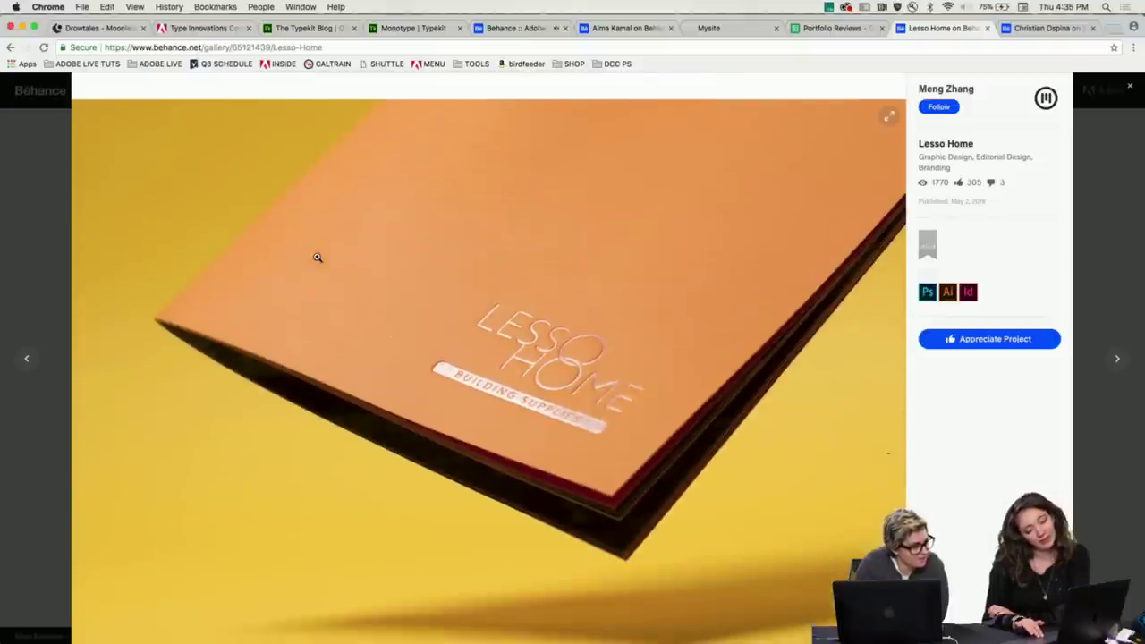
scroll(316, 258, "down", 1)
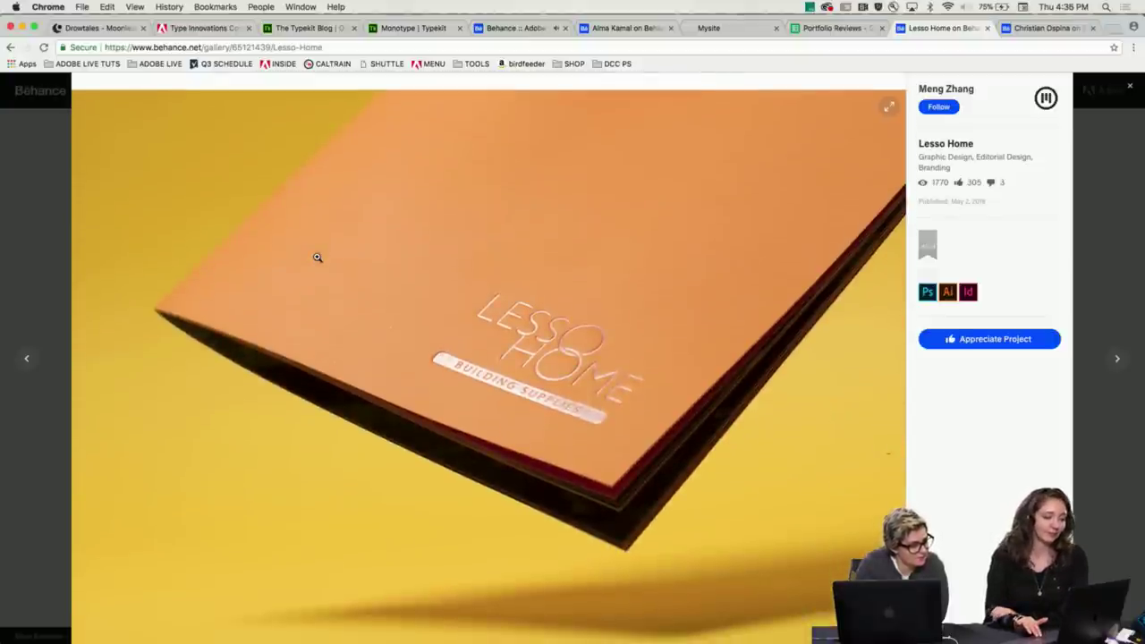
scroll(317, 257, "down", 2)
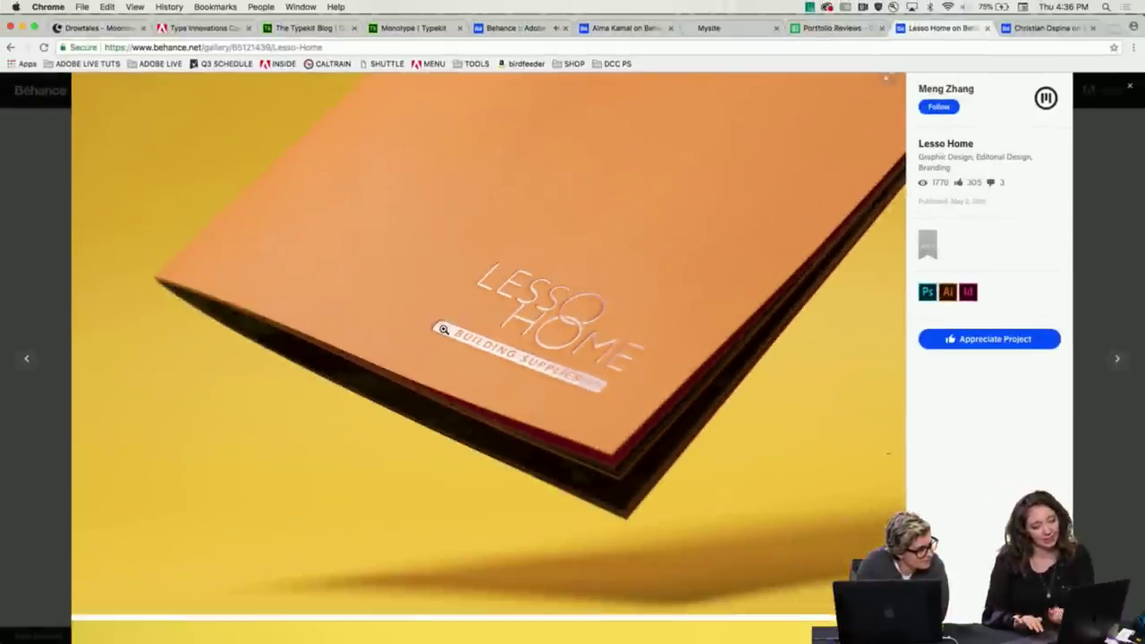
scroll(442, 329, "down", 8)
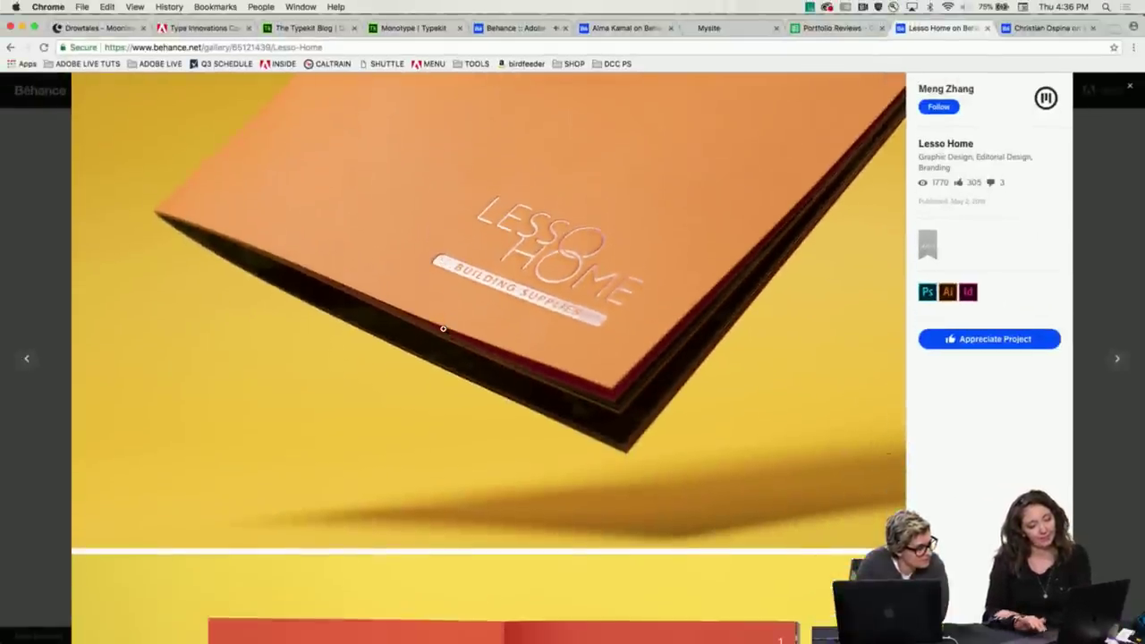
scroll(443, 329, "down", 5)
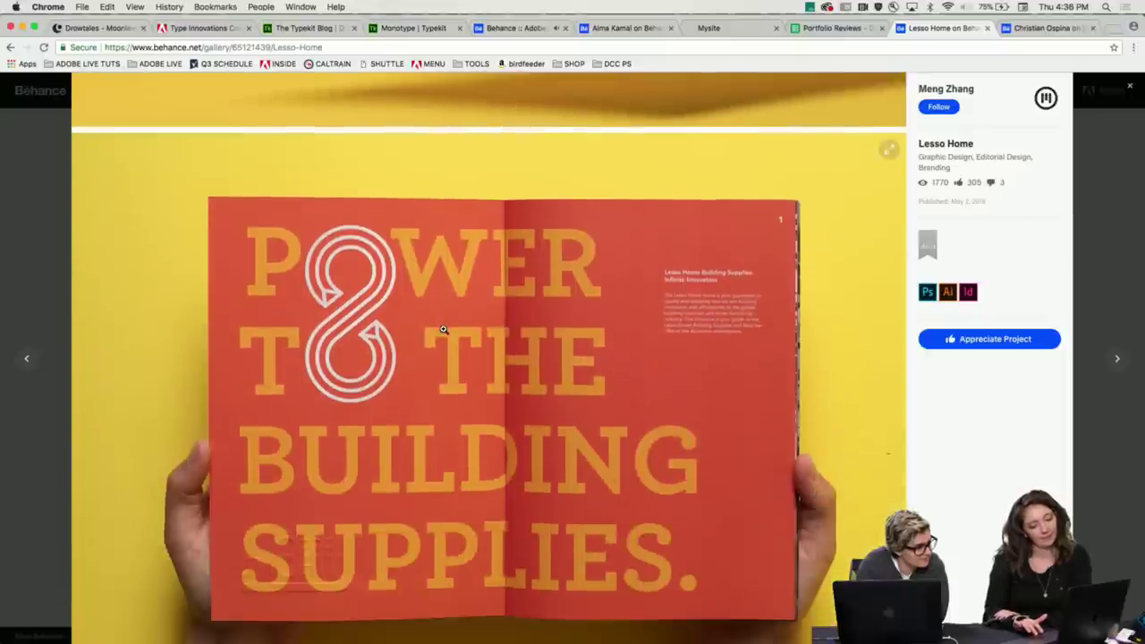
scroll(442, 329, "down", 1)
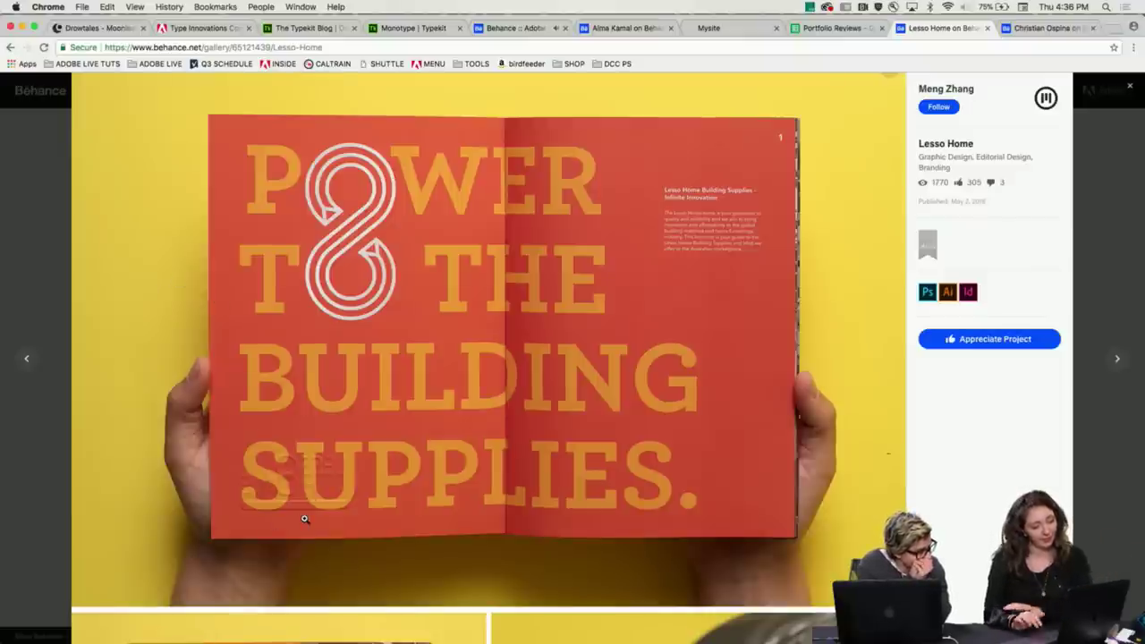
scroll(254, 494, "down", 1)
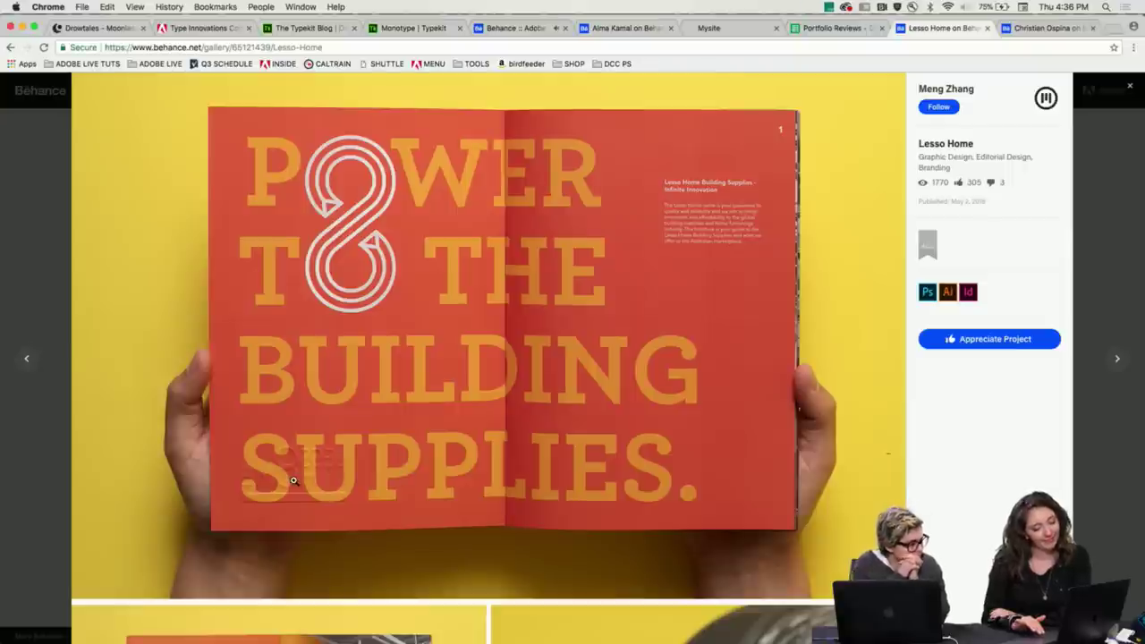
scroll(293, 481, "down", 2)
scroll(293, 480, "down", 5)
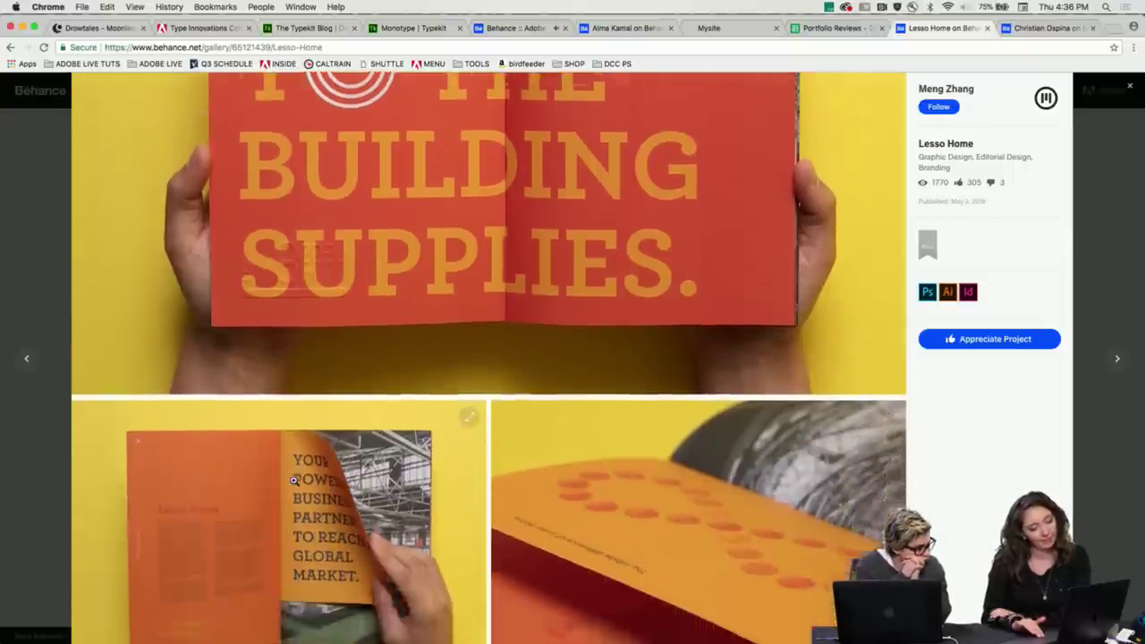
scroll(292, 481, "down", 4)
scroll(293, 483, "up", 4)
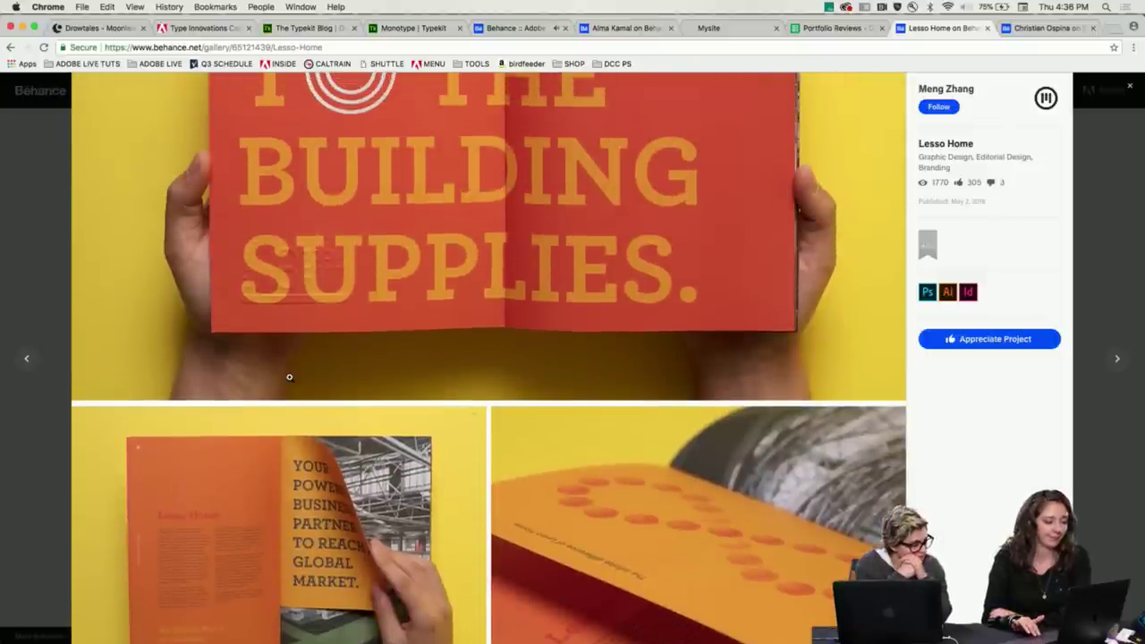
scroll(288, 376, "down", 3)
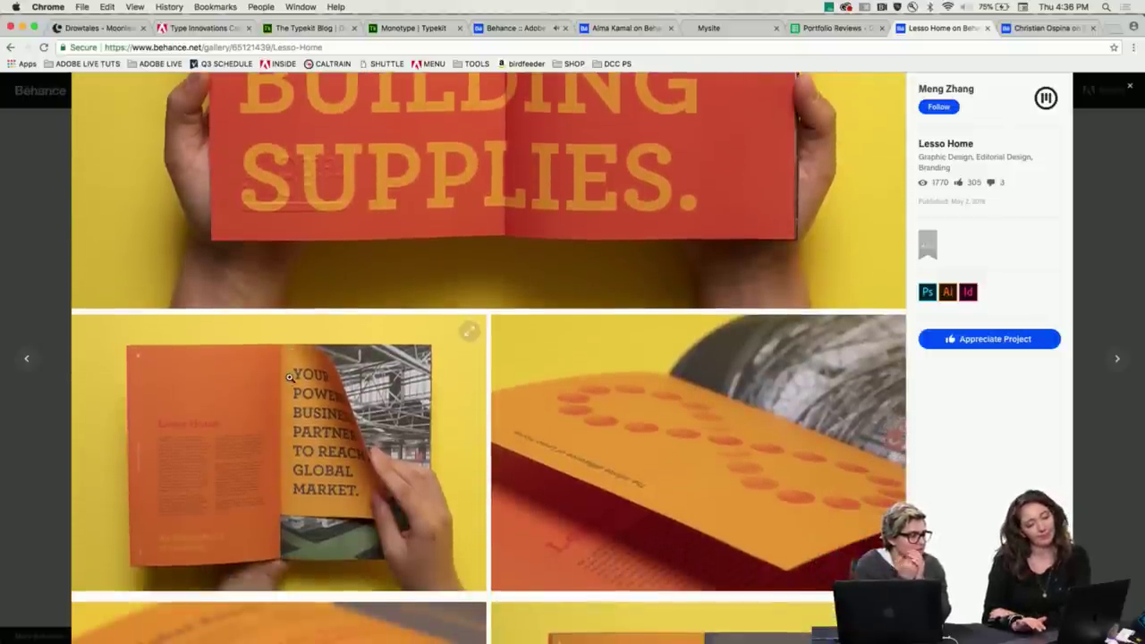
scroll(346, 449, "down", 3)
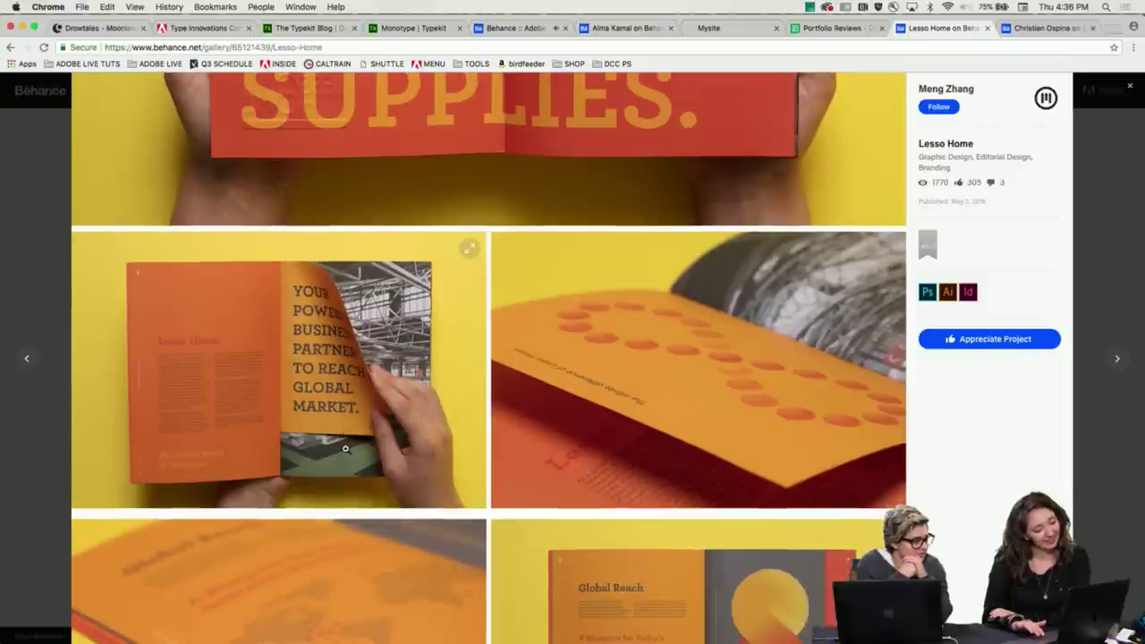
scroll(355, 428, "down", 3)
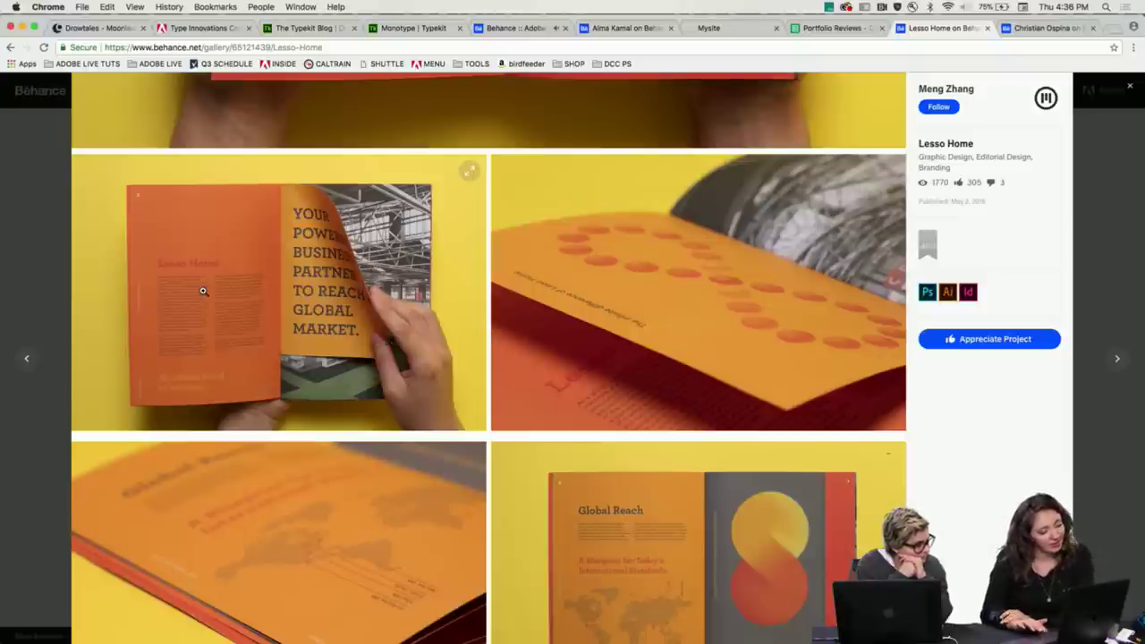
scroll(106, 324, "down", 4)
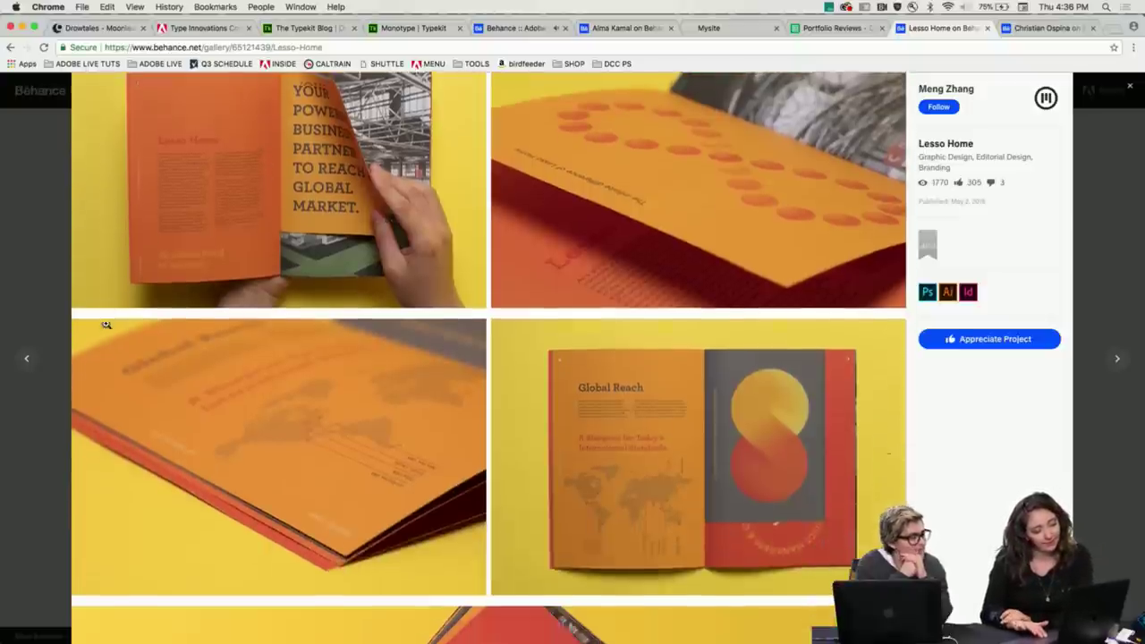
scroll(106, 324, "up", 3)
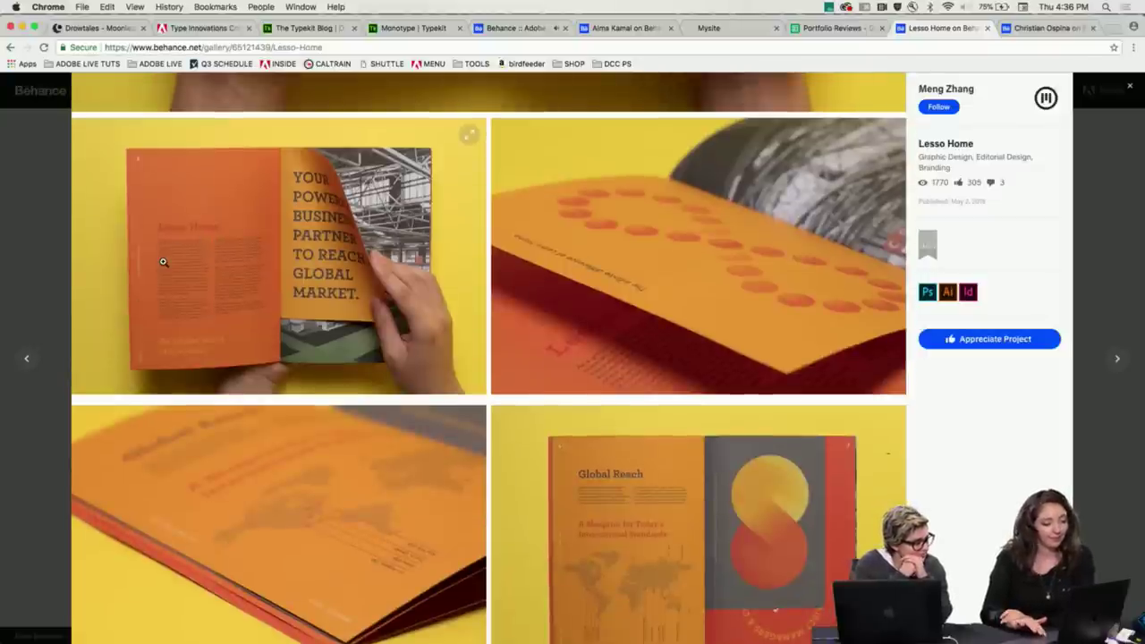
- Browse further down through the Lesso Home project's images
scroll(164, 262, "down", 5)
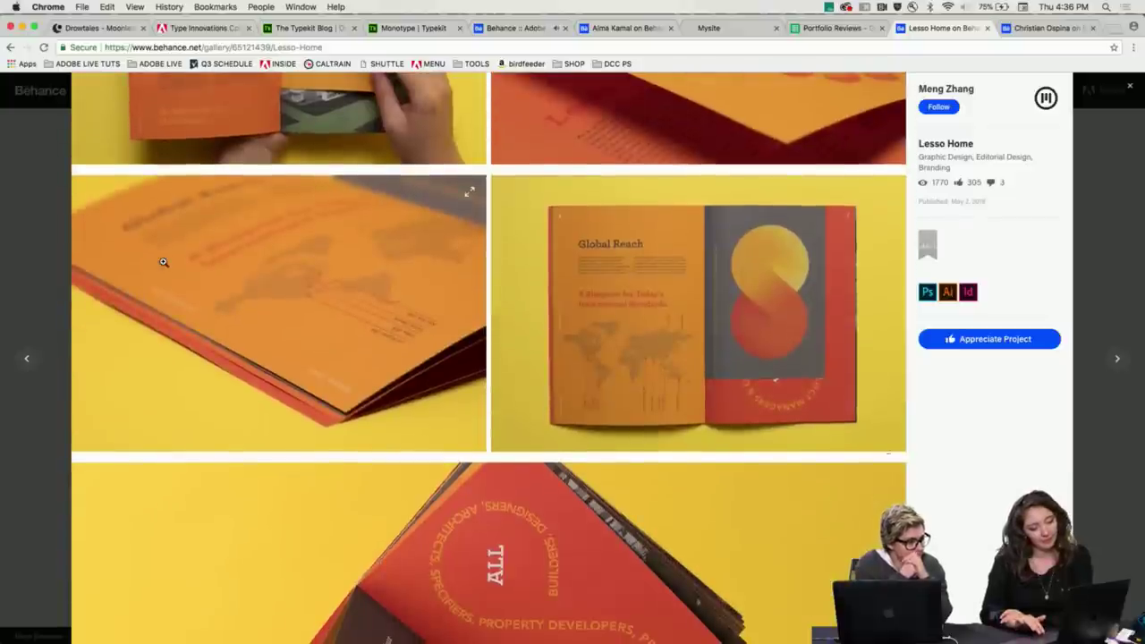
scroll(164, 262, "down", 1)
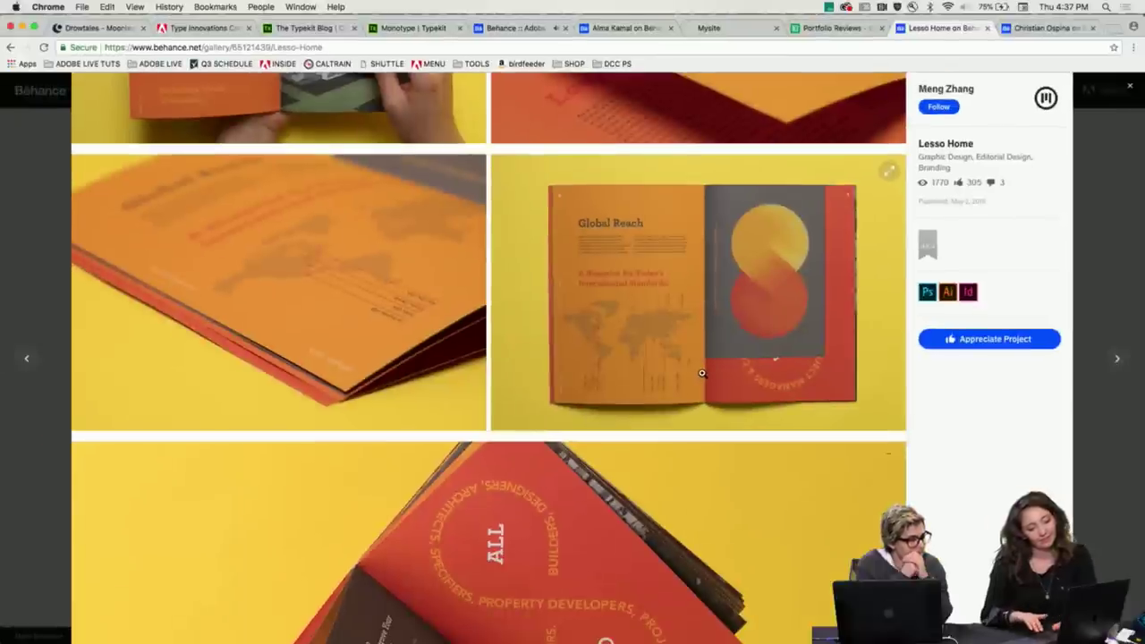
scroll(703, 374, "down", 3)
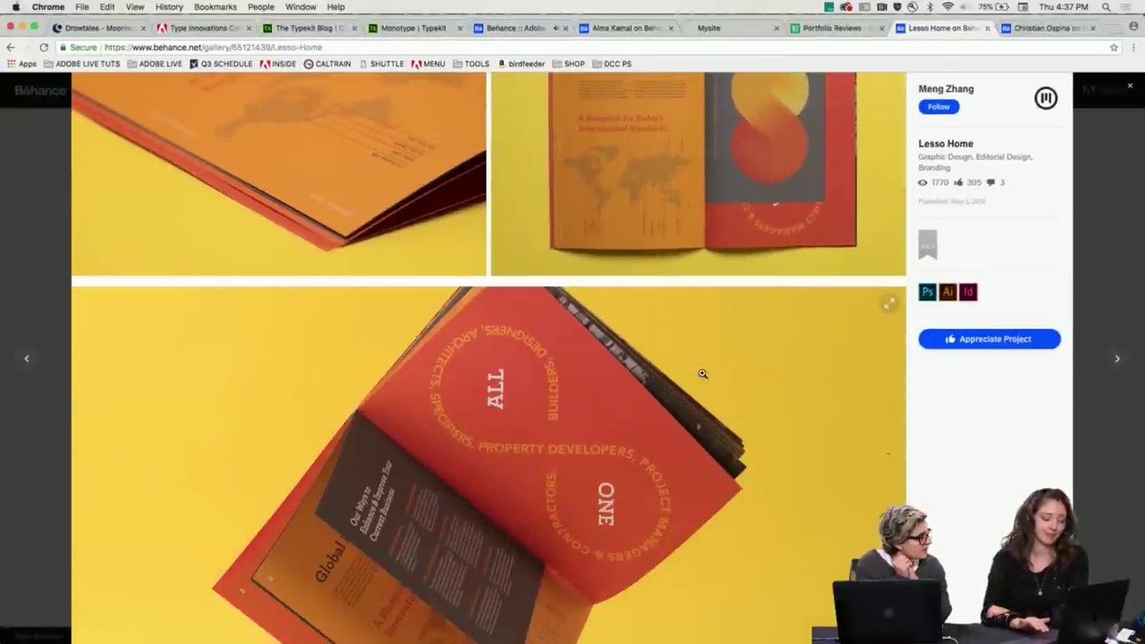
scroll(702, 374, "down", 2)
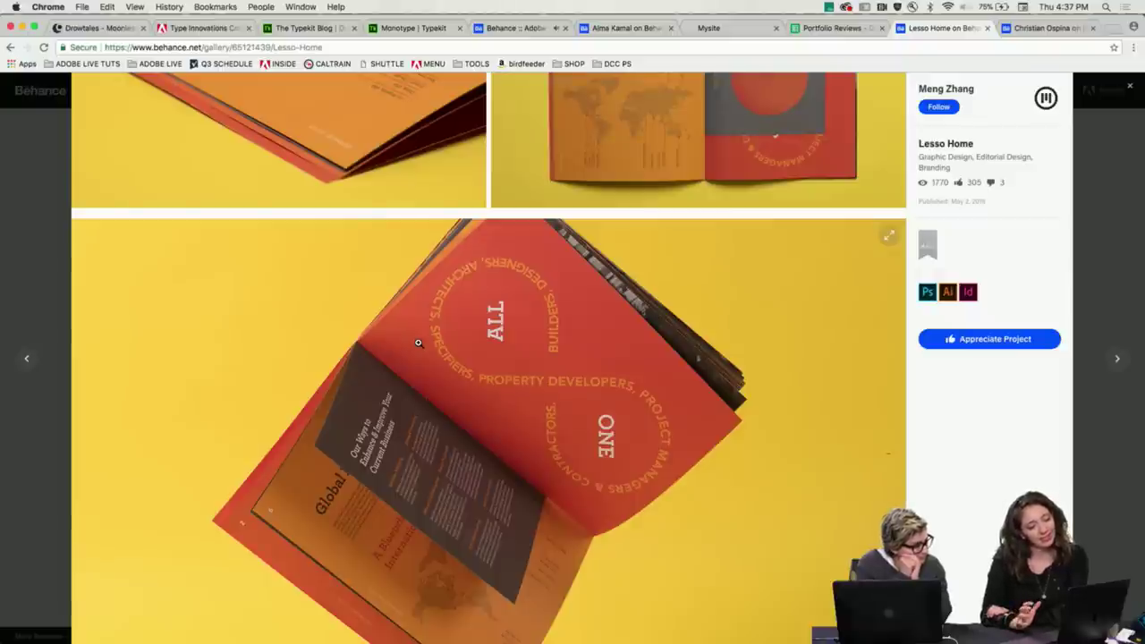
scroll(263, 350, "down", 4)
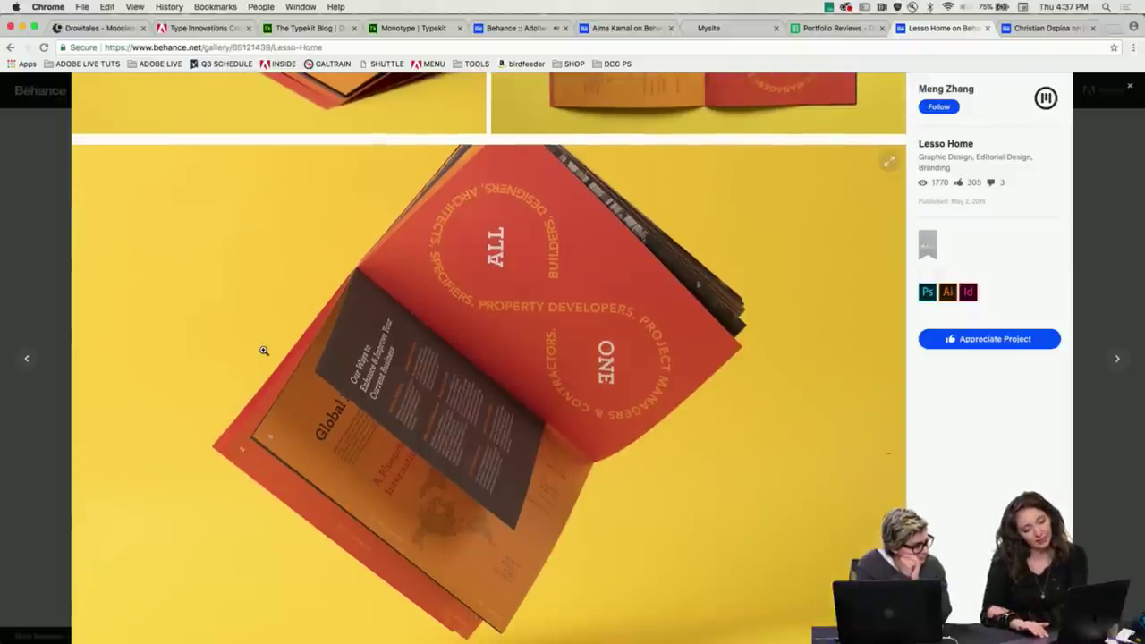
scroll(263, 350, "down", 10)
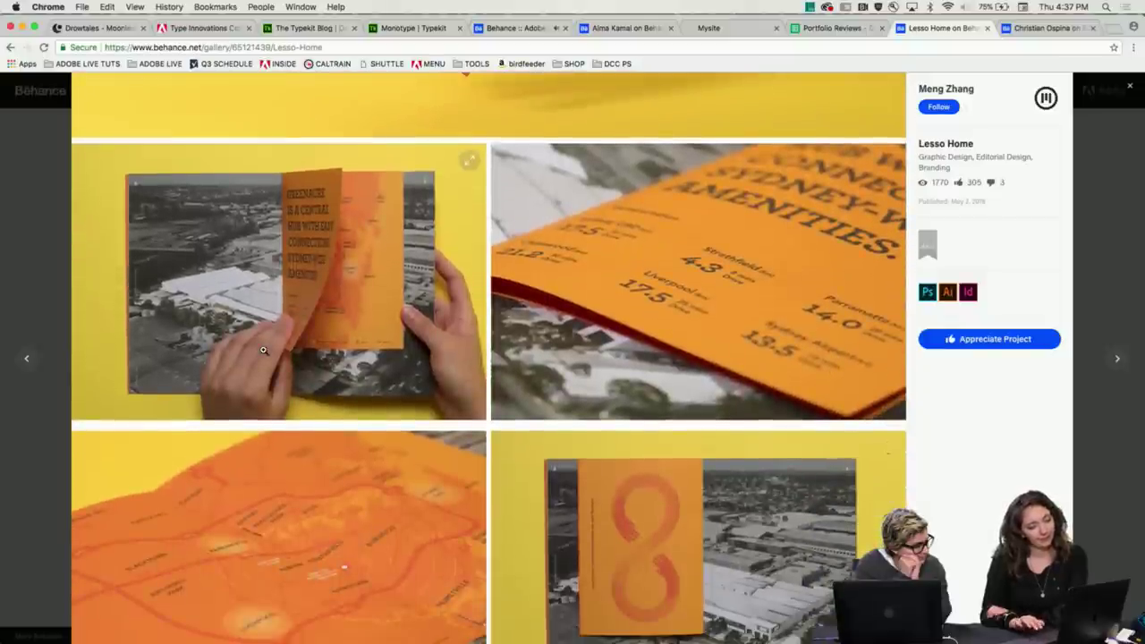
scroll(263, 350, "down", 1)
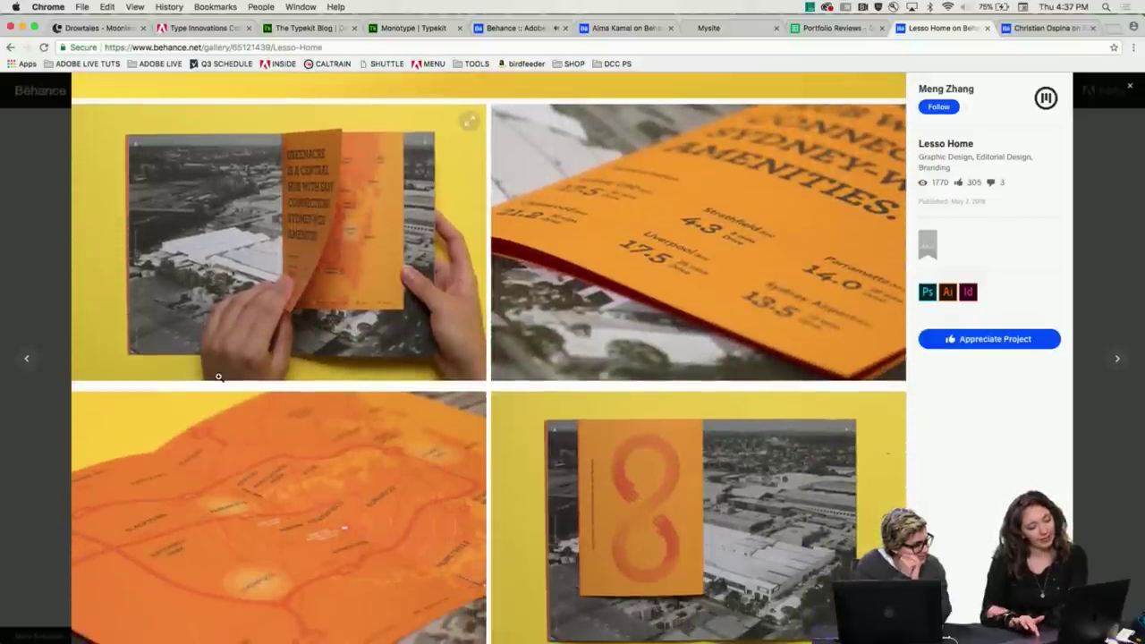
scroll(219, 376, "down", 1)
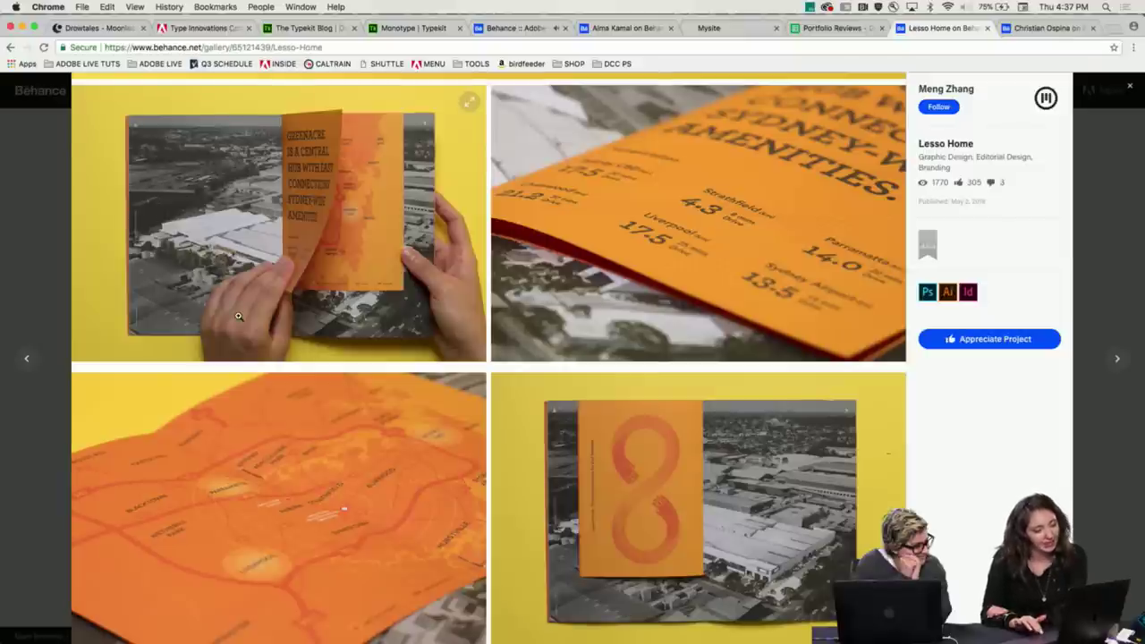
scroll(239, 316, "down", 3)
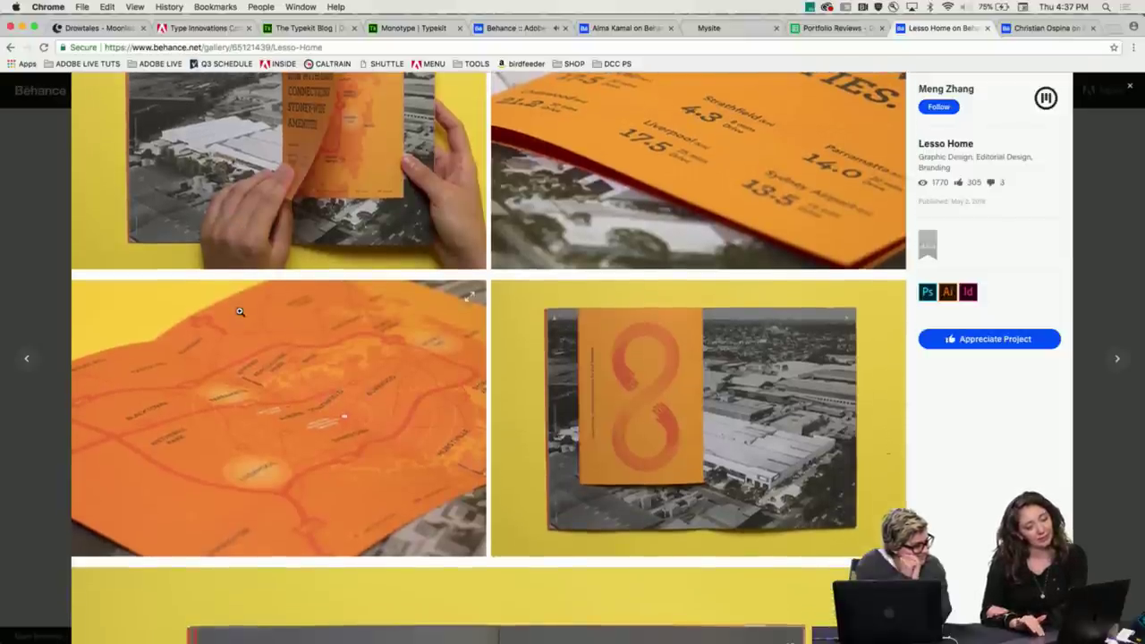
scroll(239, 311, "down", 5)
scroll(239, 311, "up", 3)
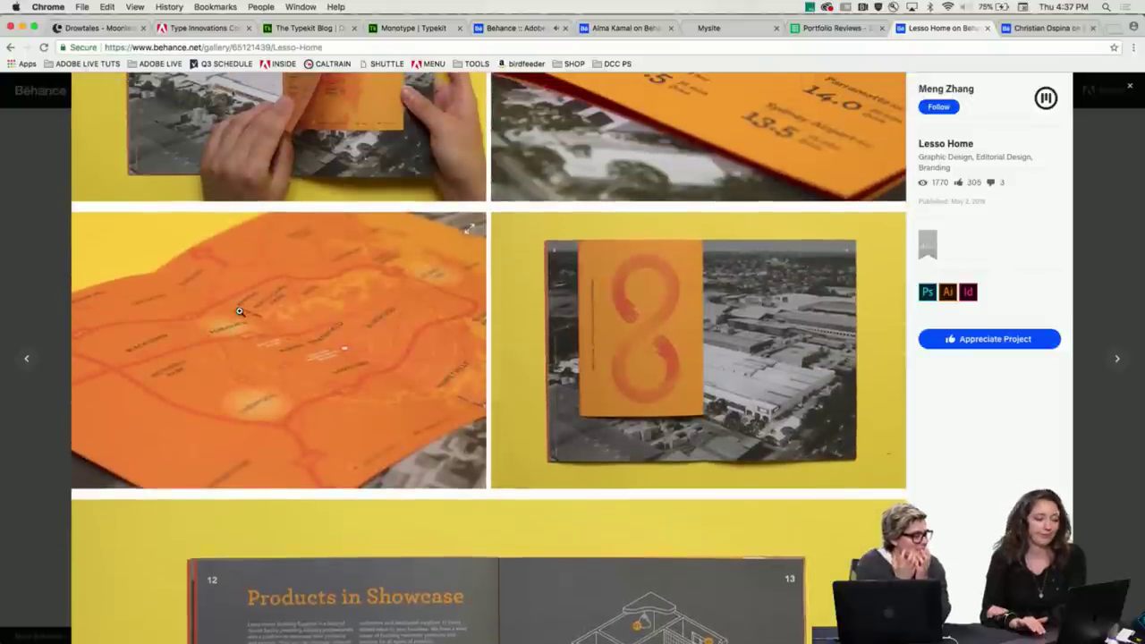
scroll(228, 190, "up", 4)
scroll(228, 189, "down", 8)
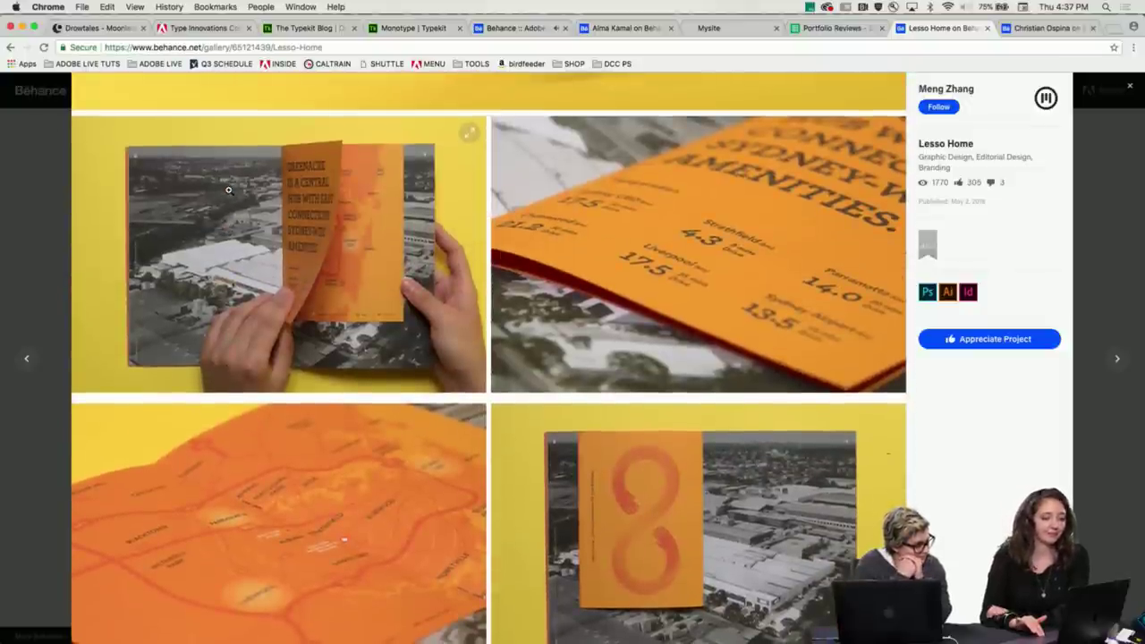
scroll(228, 192, "down", 8)
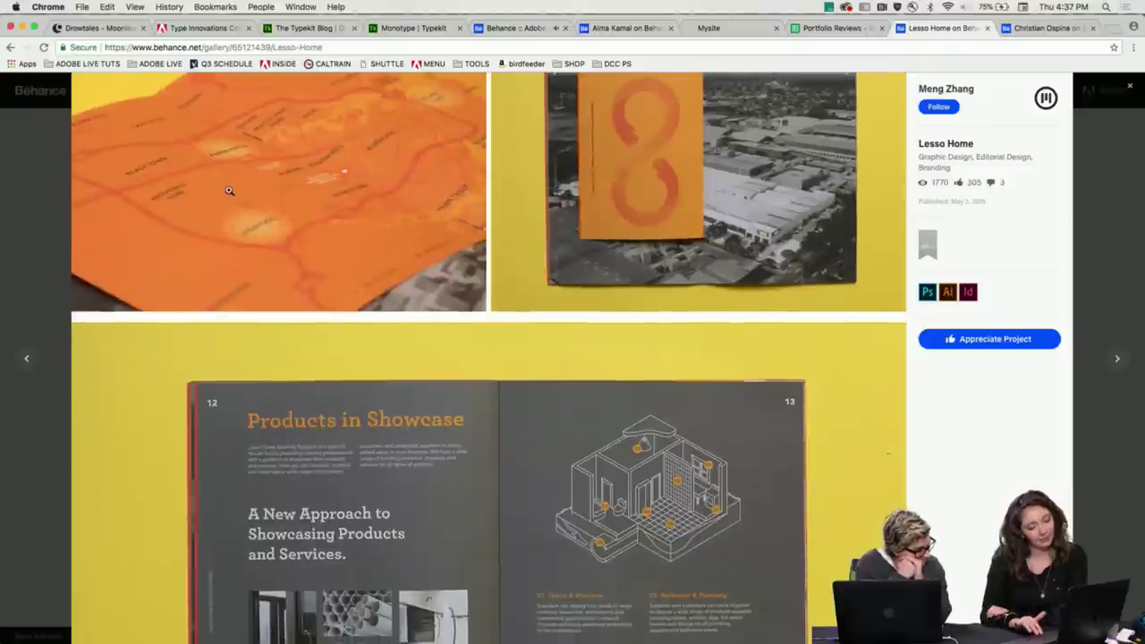
- Reach the end of Lesso Home and close it, returning to the designer's project grid
scroll(228, 190, "down", 2)
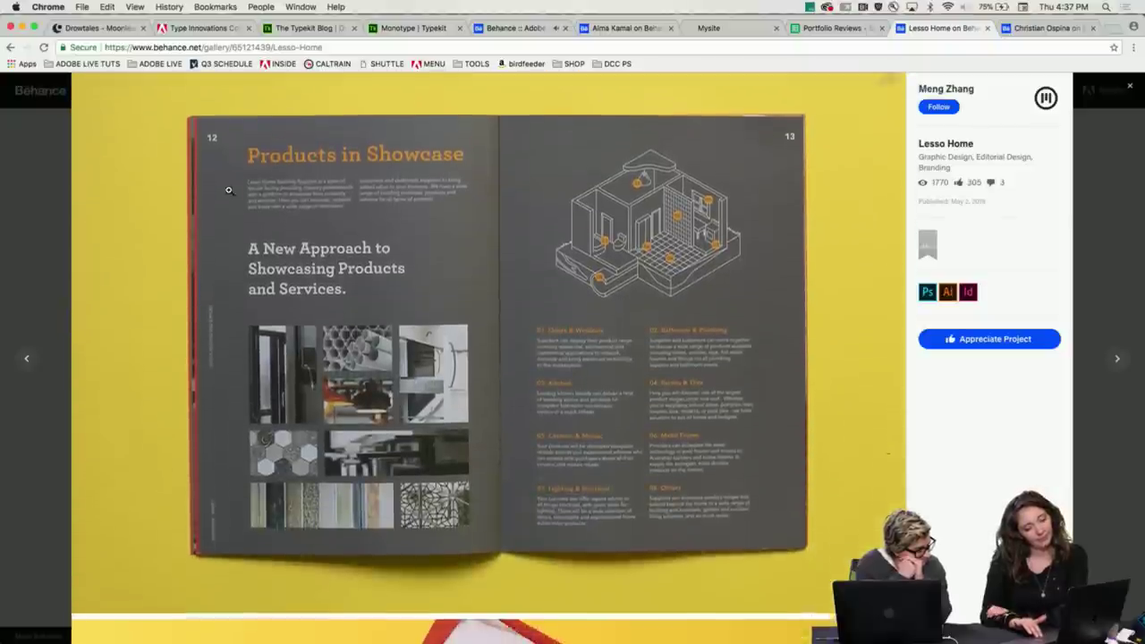
scroll(228, 189, "down", 2)
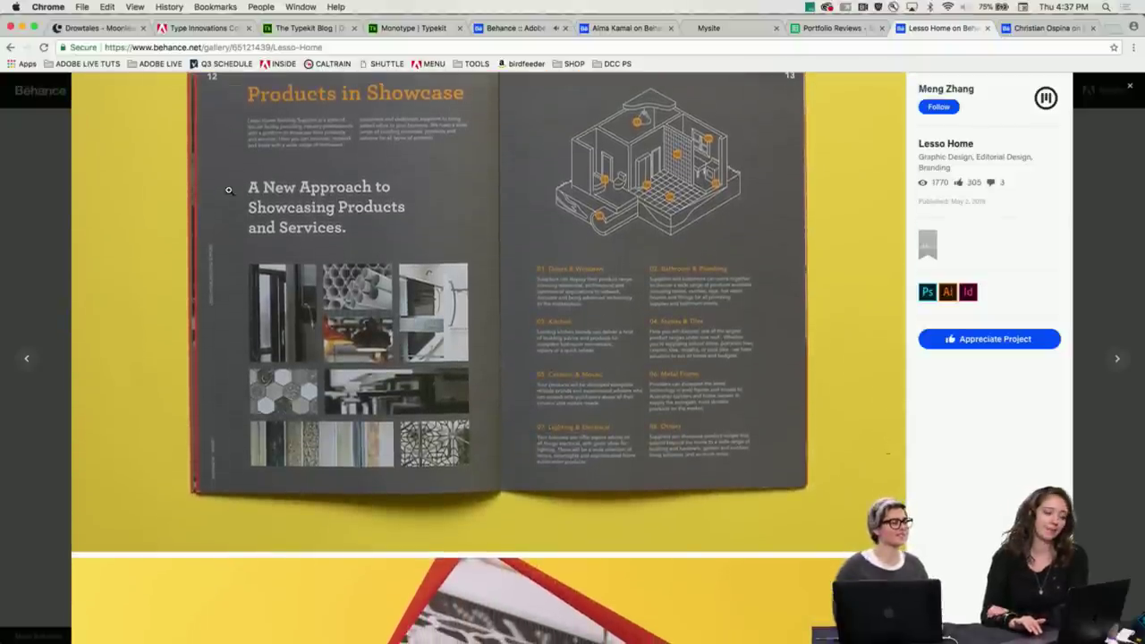
scroll(228, 189, "up", 1)
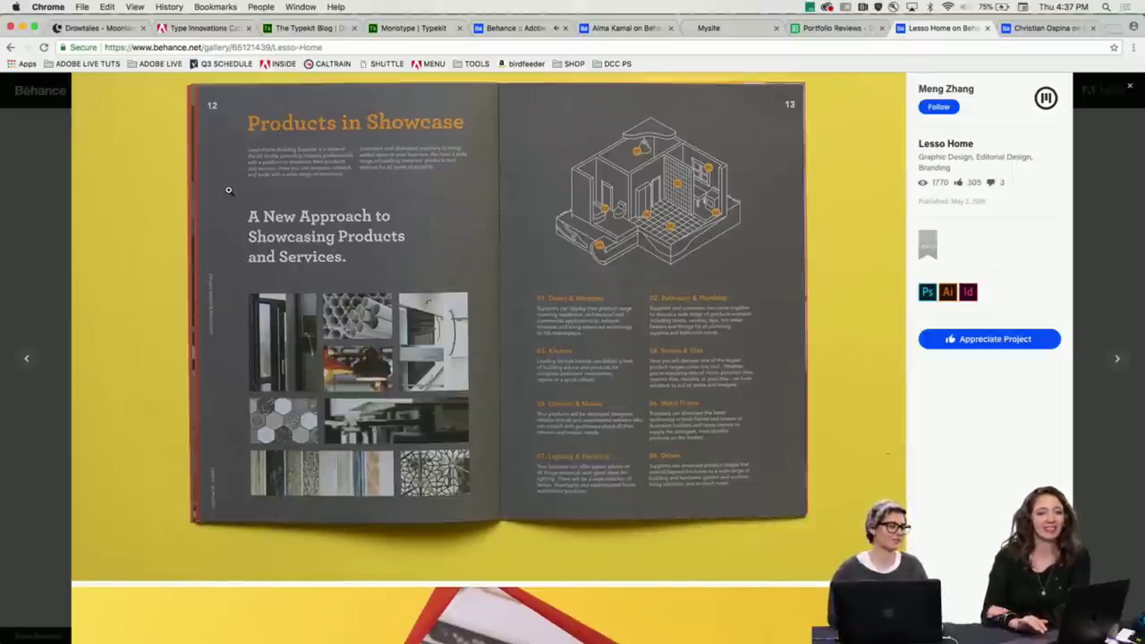
scroll(228, 190, "down", 10)
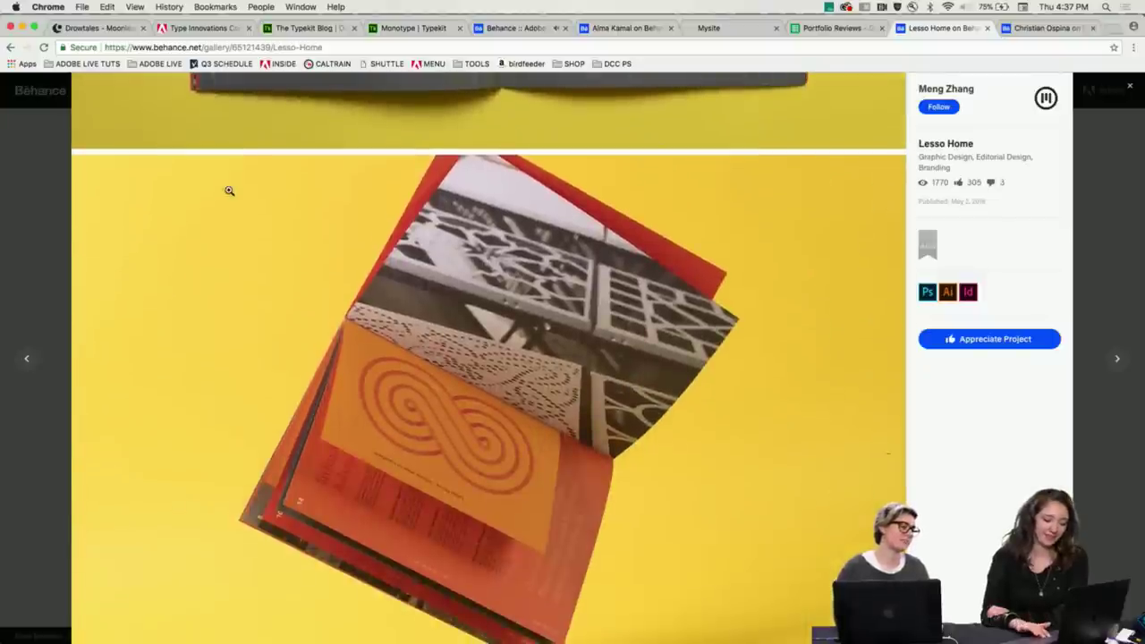
scroll(229, 190, "down", 10)
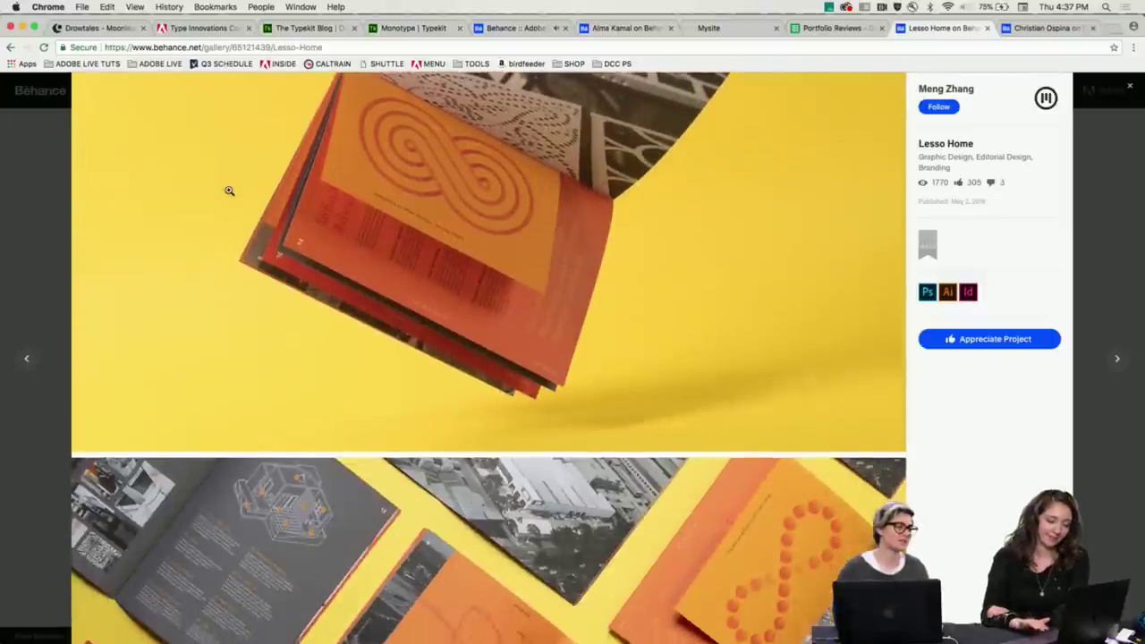
scroll(229, 191, "down", 3)
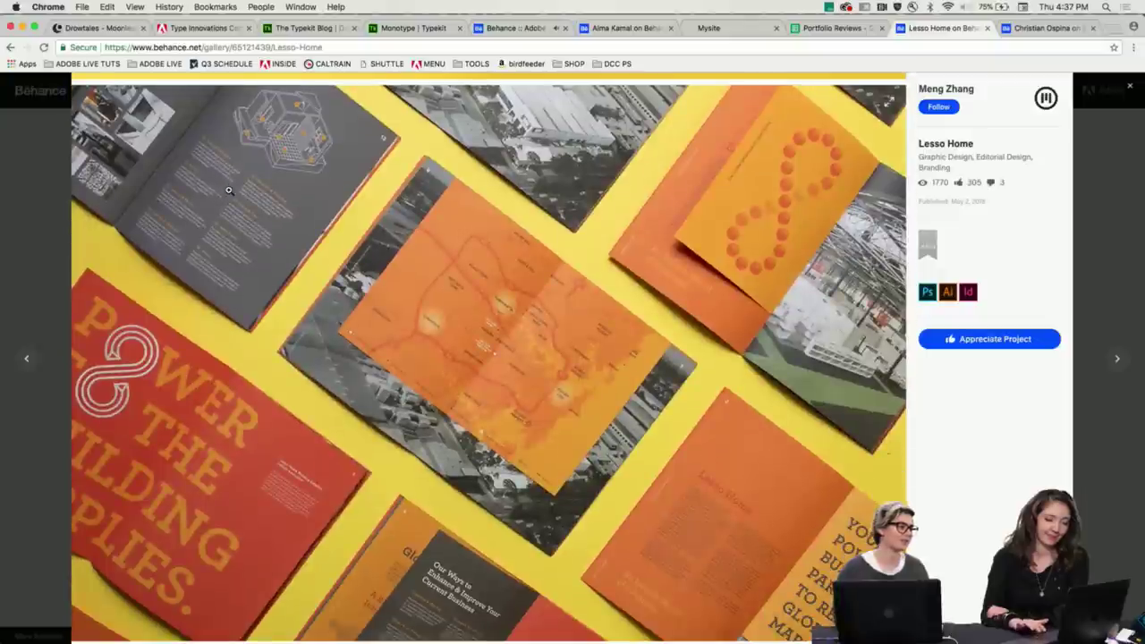
scroll(229, 190, "down", 2)
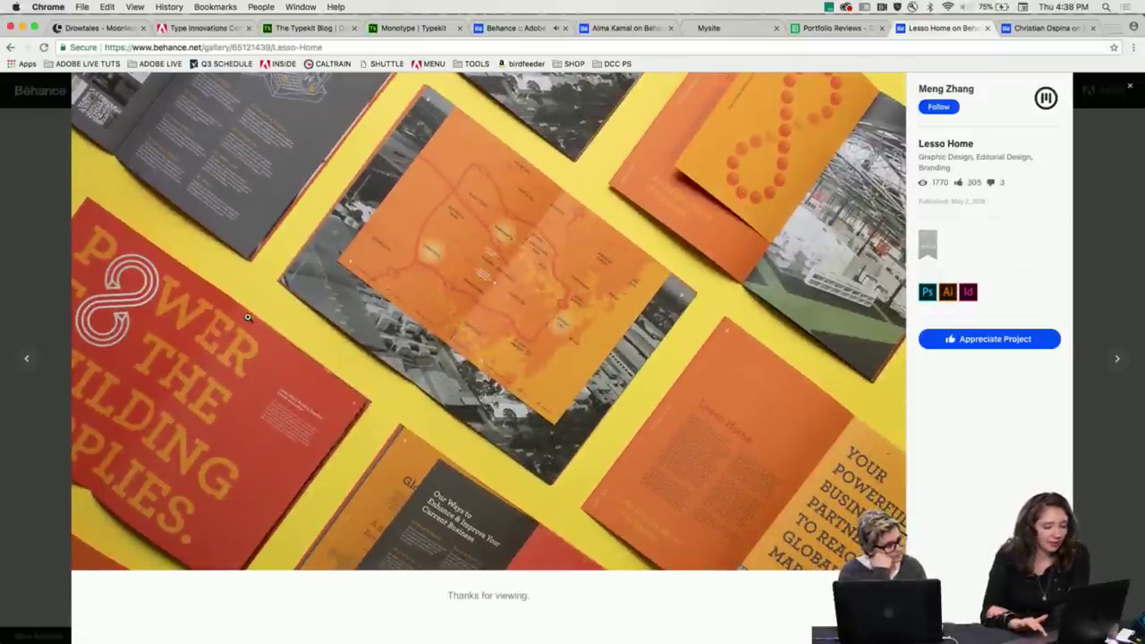
scroll(556, 360, "up", 3)
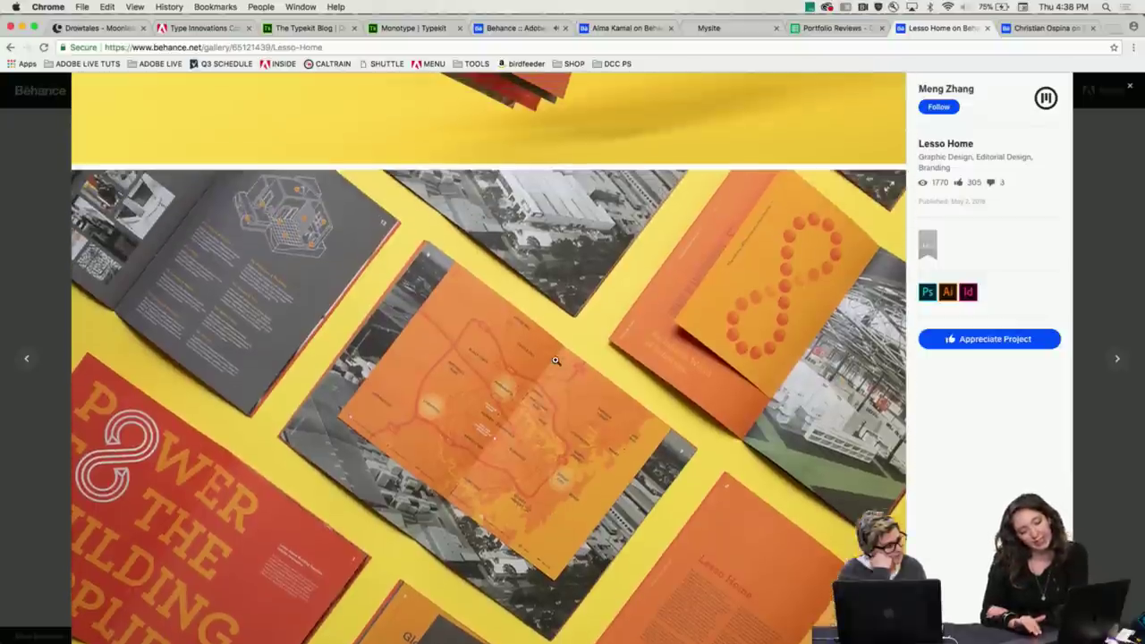
scroll(556, 360, "up", 8)
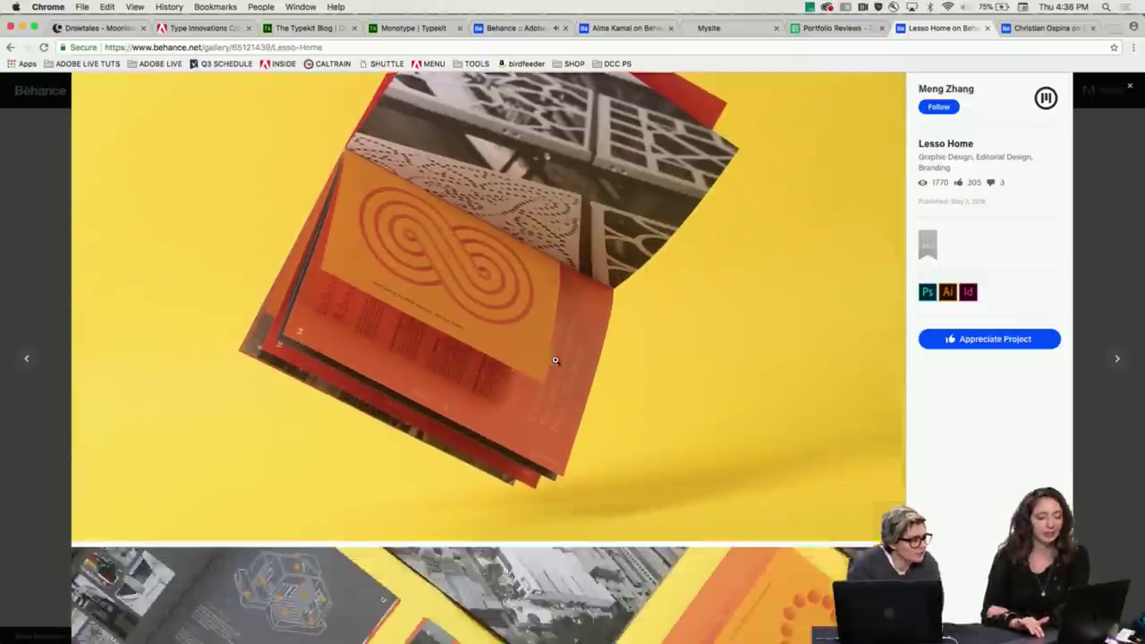
scroll(556, 360, "down", 10)
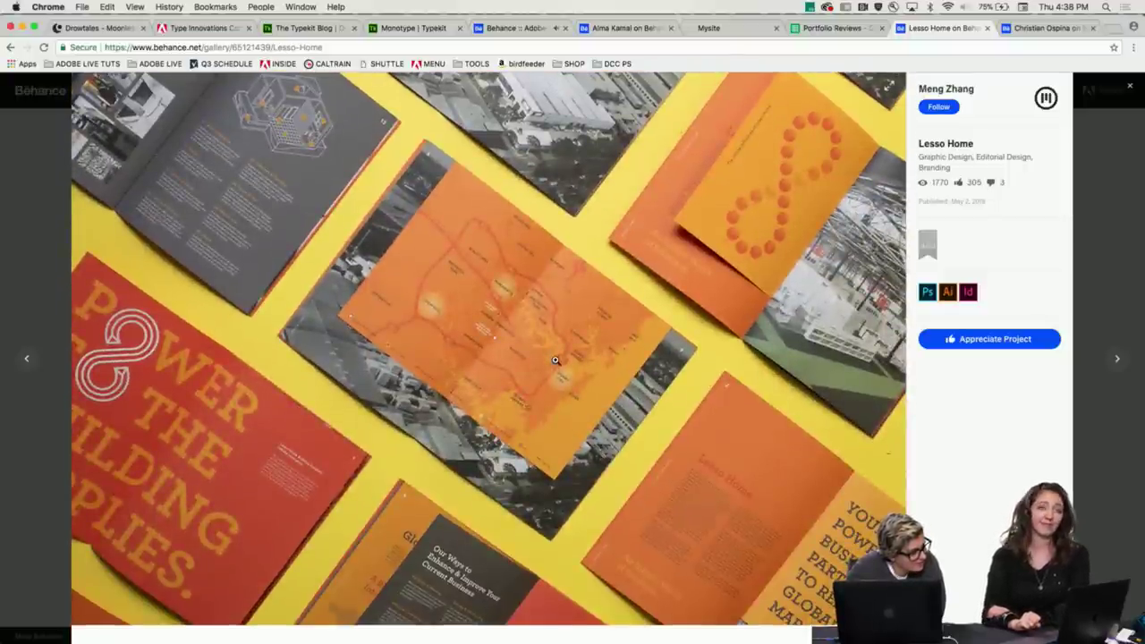
scroll(555, 360, "down", 3)
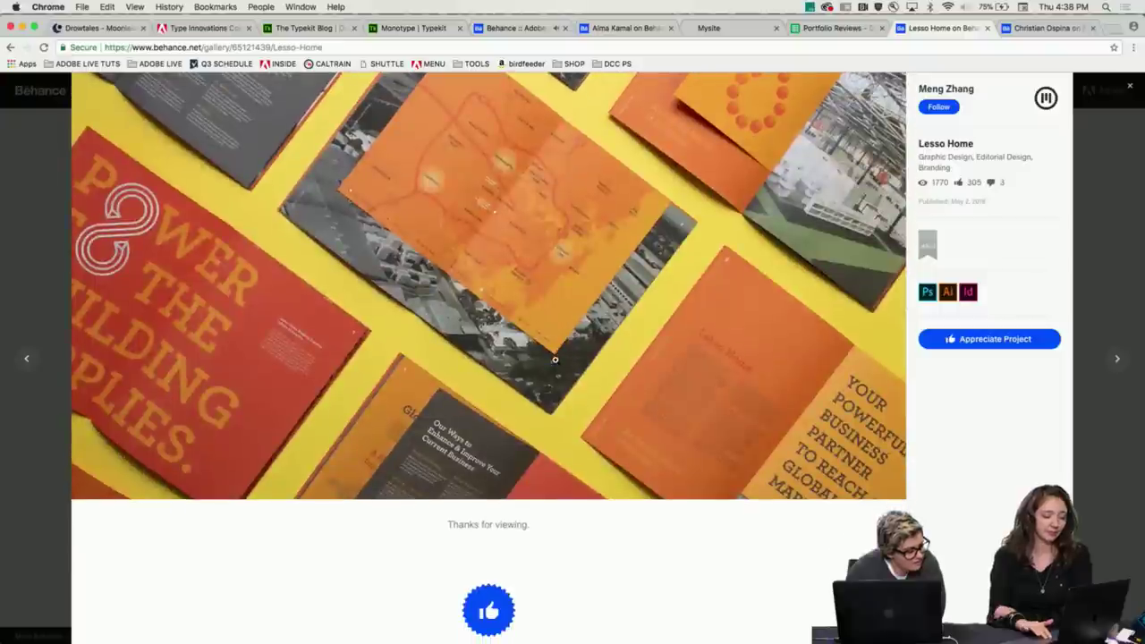
scroll(555, 359, "up", 4)
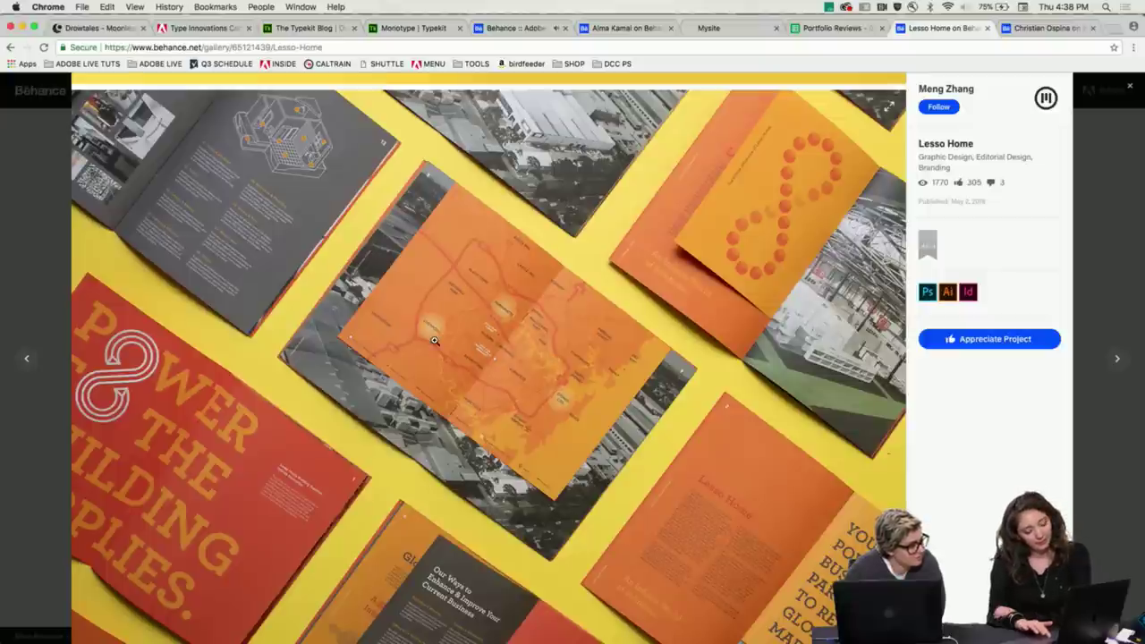
left_click(1109, 236)
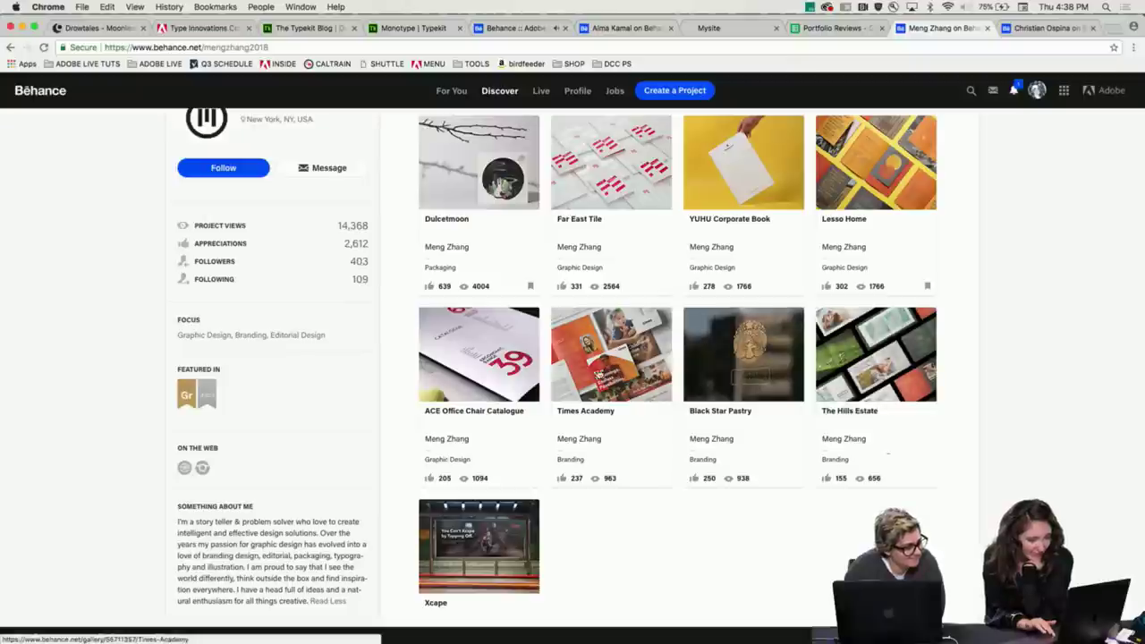
scroll(472, 475, "up", 3)
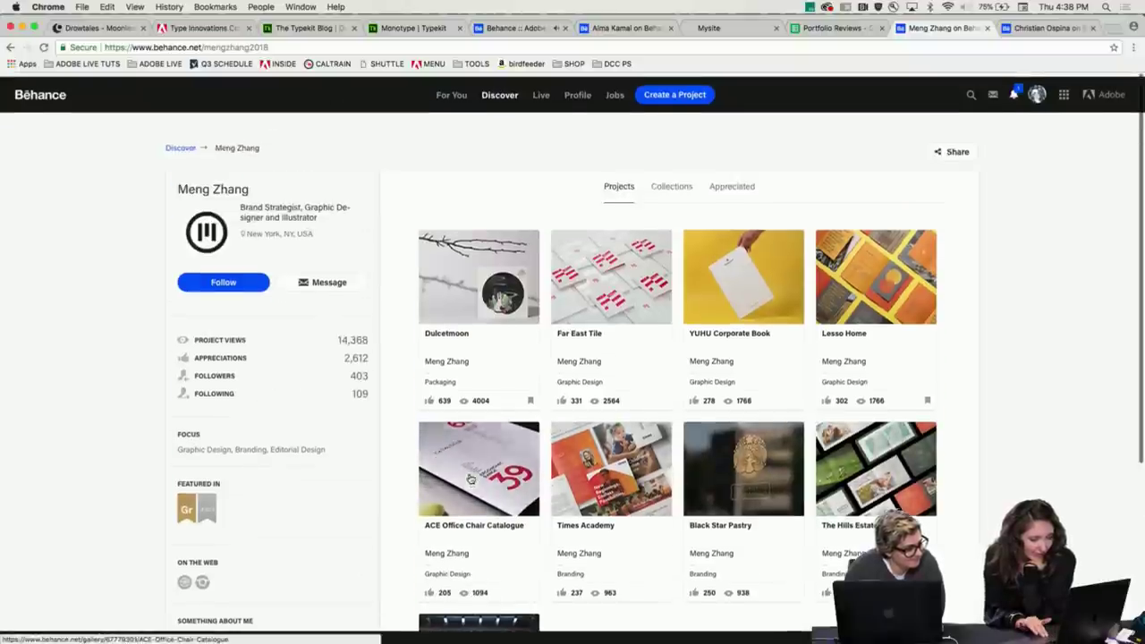
scroll(469, 479, "down", 3)
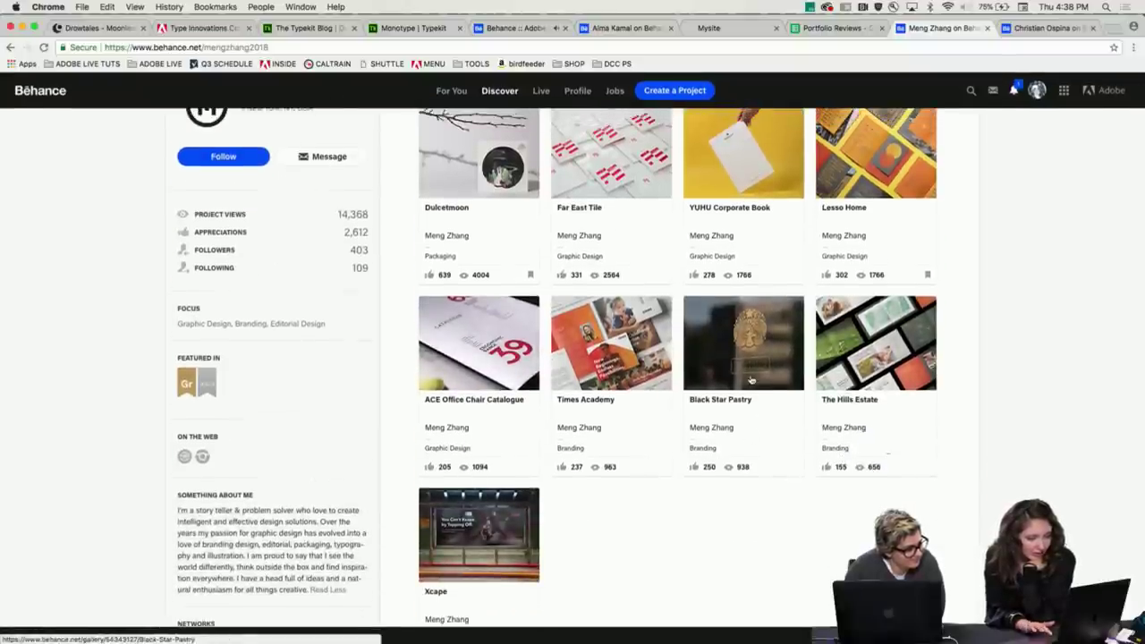
- Open the Black Star Pastry project and read past its Background text
left_click(752, 380)
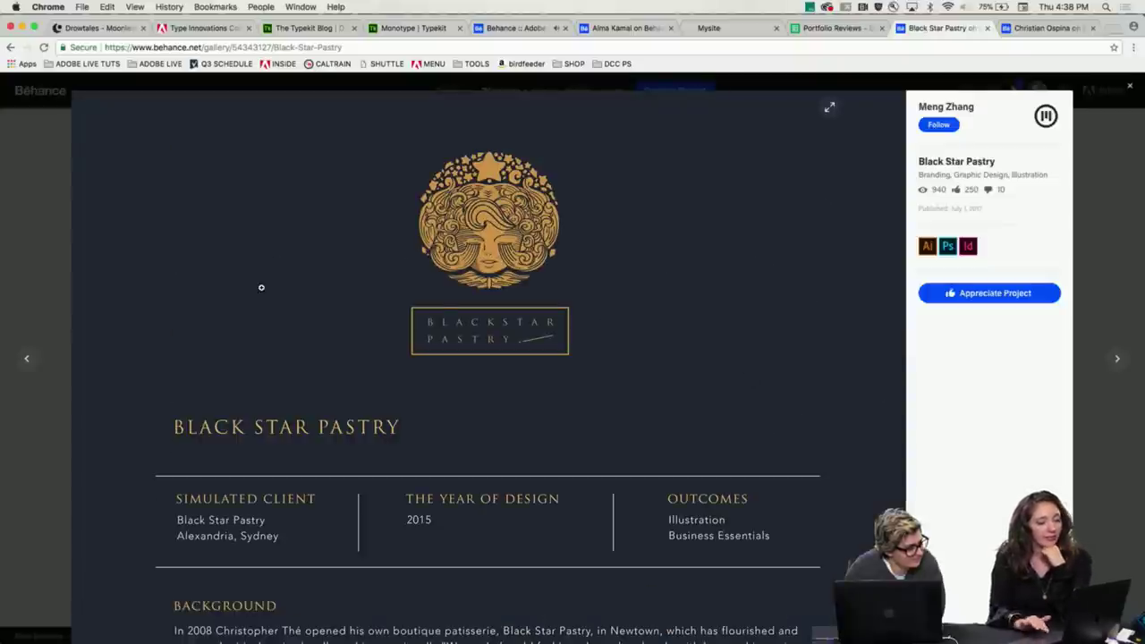
scroll(65, 249, "down", 2)
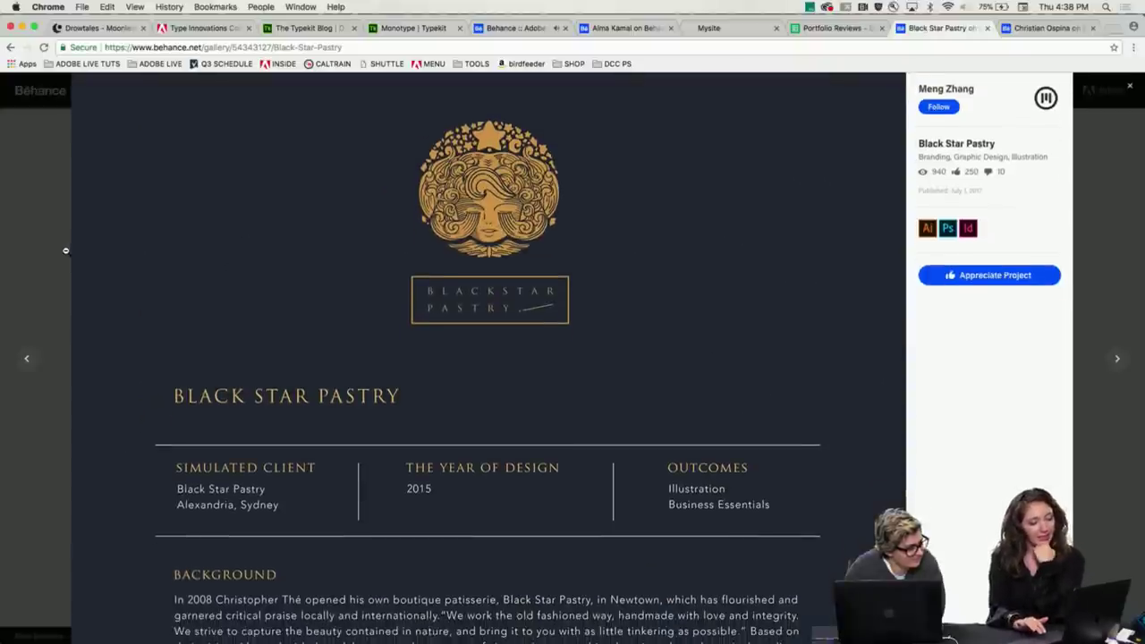
scroll(65, 250, "down", 1)
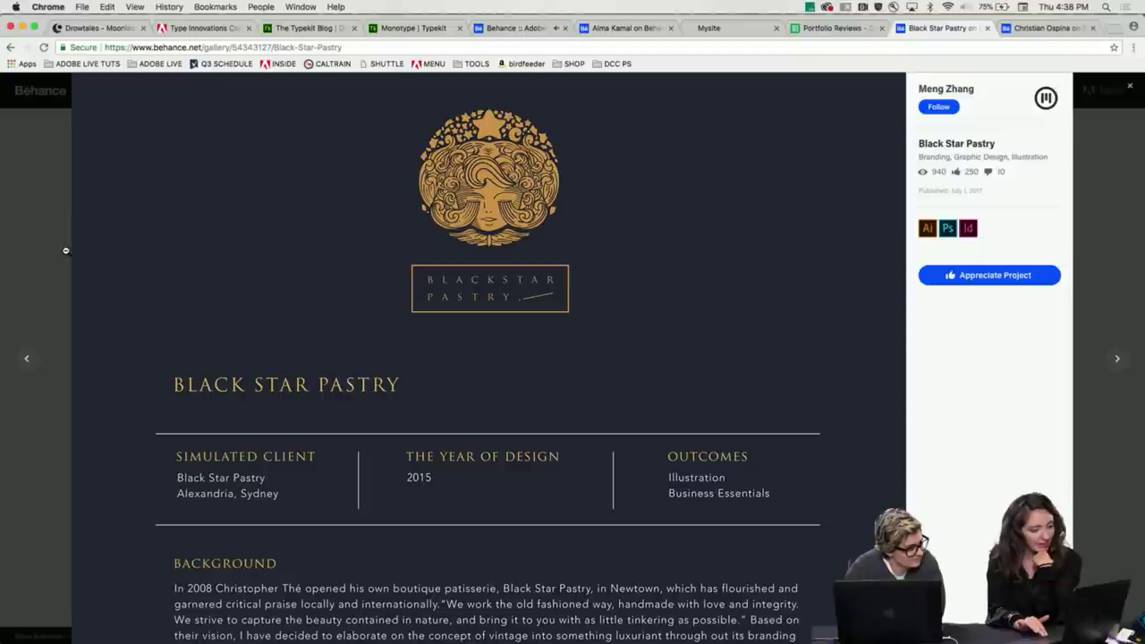
scroll(65, 251, "down", 5)
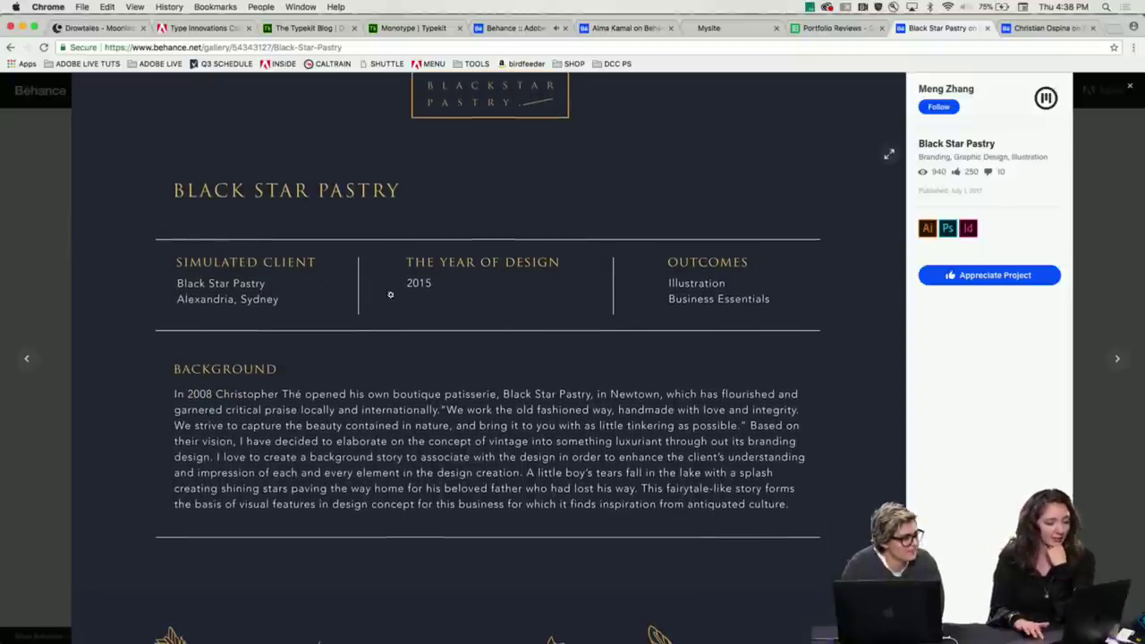
scroll(446, 302, "down", 3)
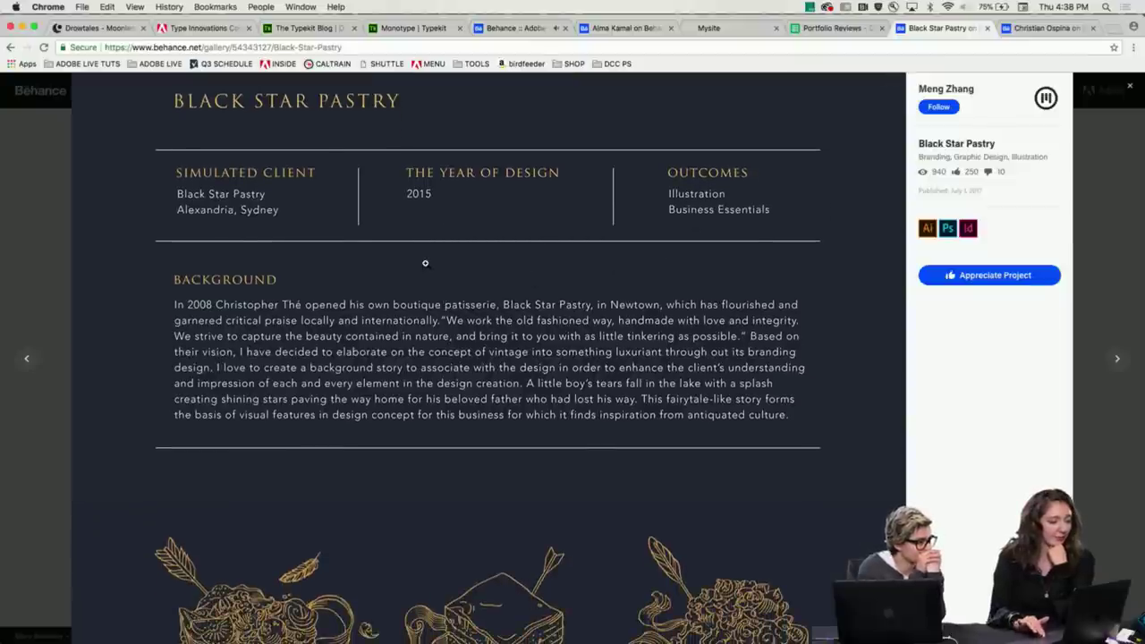
scroll(202, 365, "down", 3)
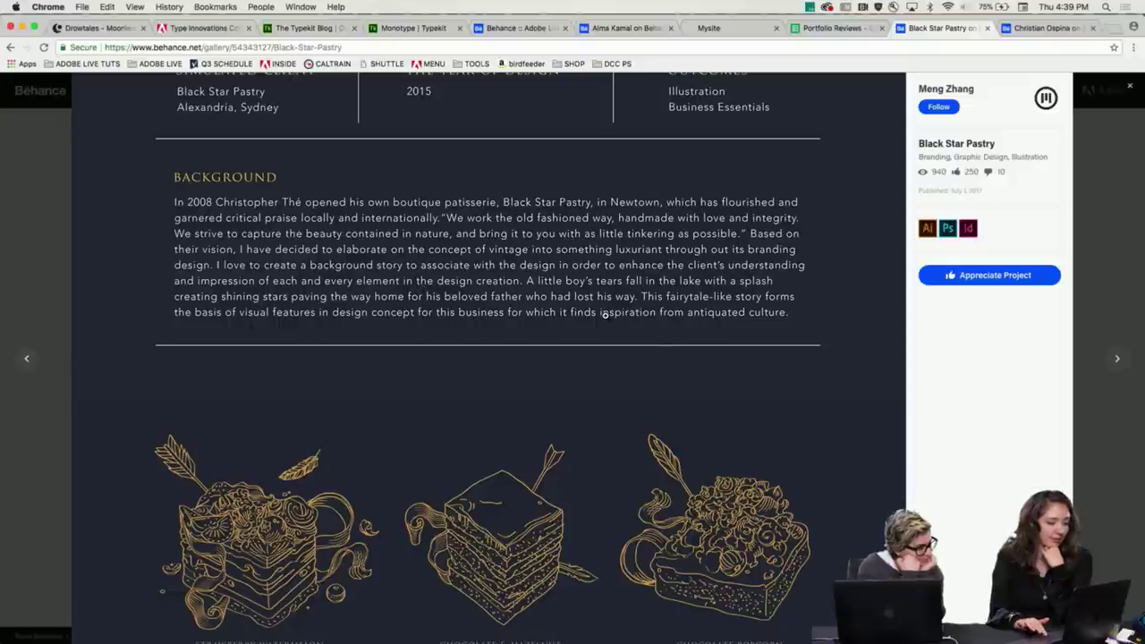
scroll(663, 298, "down", 2)
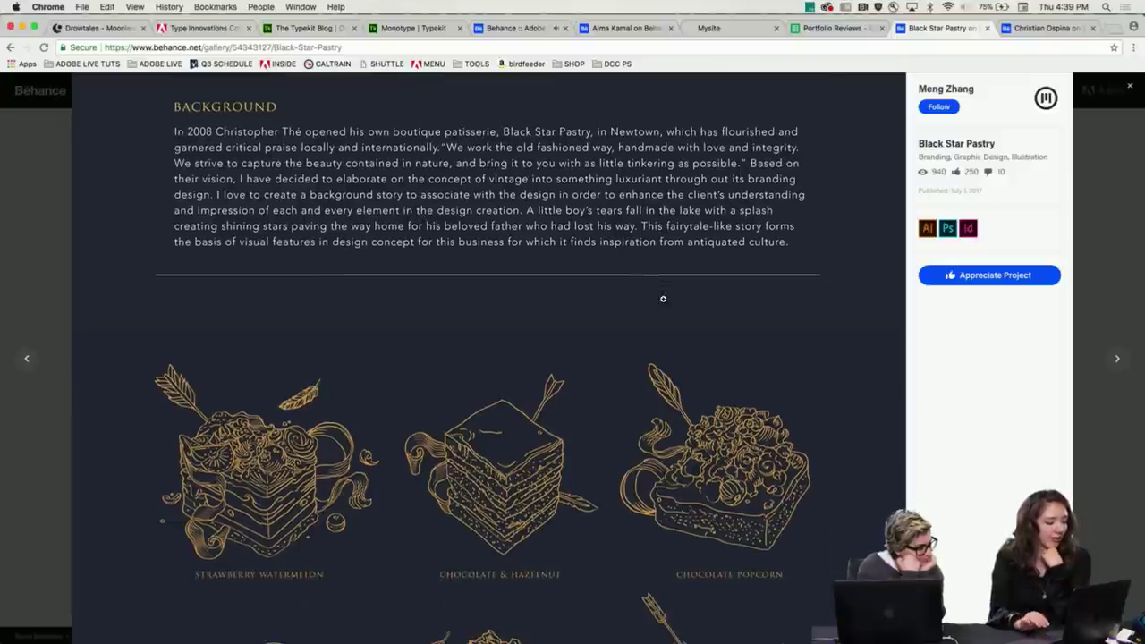
scroll(663, 297, "down", 3)
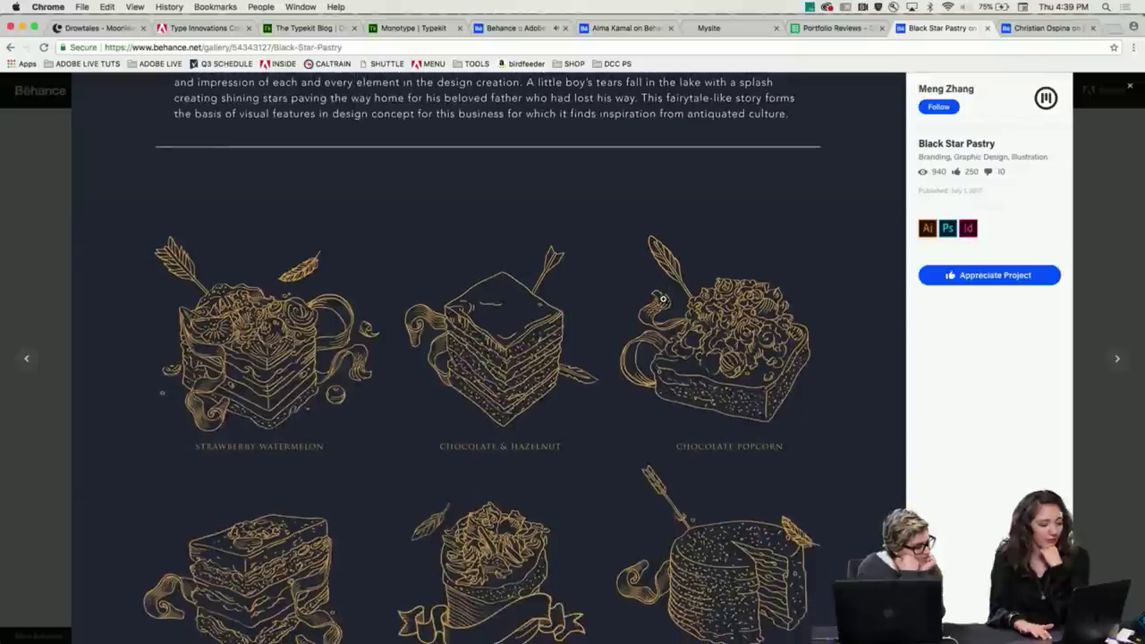
scroll(663, 297, "down", 2)
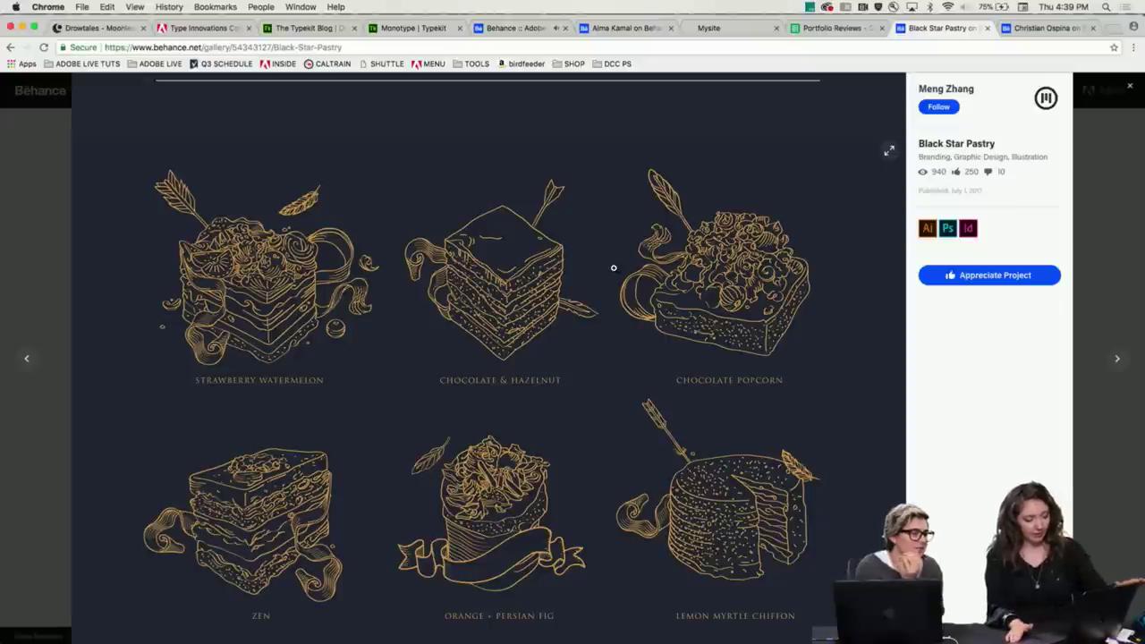
- Move past the gold-line pastry illustrations and star pattern to the branding mockup photo
scroll(614, 268, "down", 2)
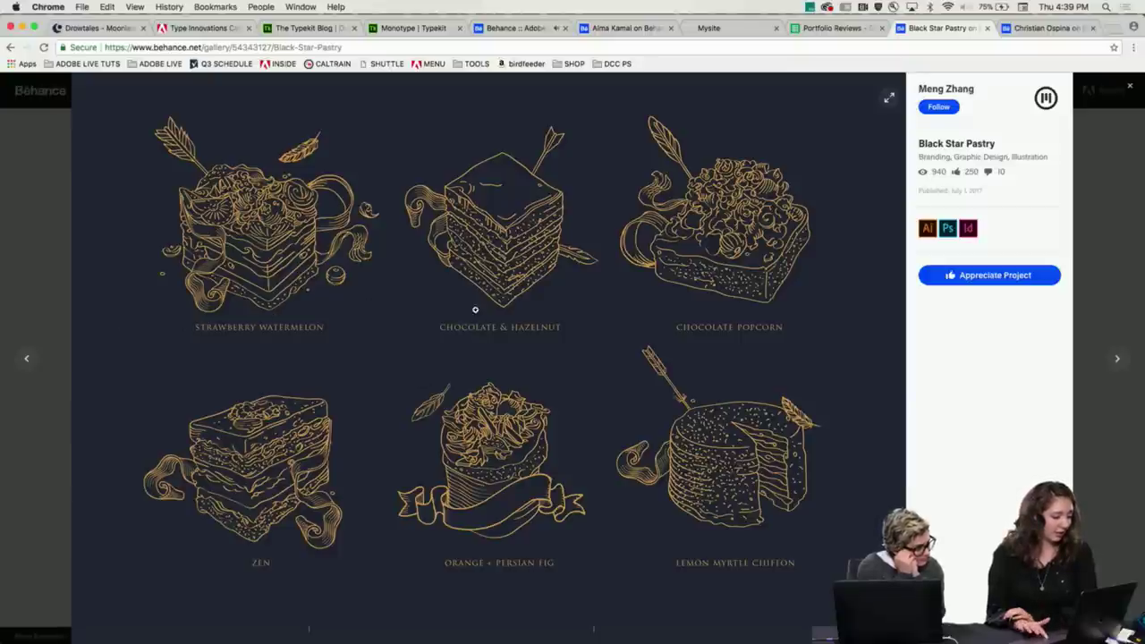
scroll(710, 307, "down", 2)
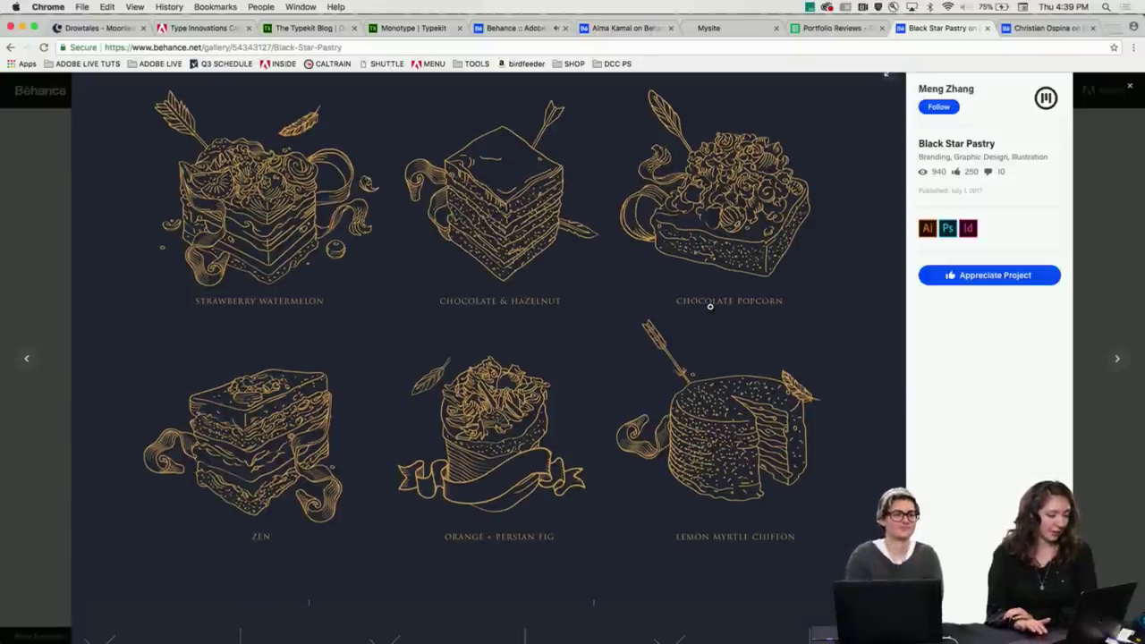
scroll(710, 307, "down", 2)
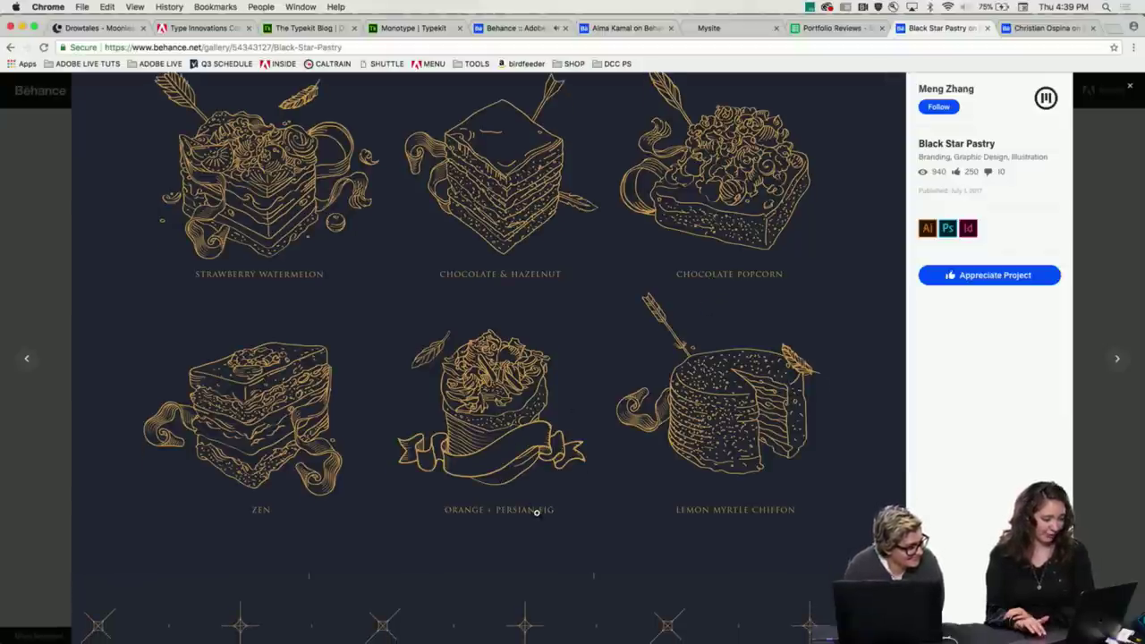
scroll(537, 513, "down", 10)
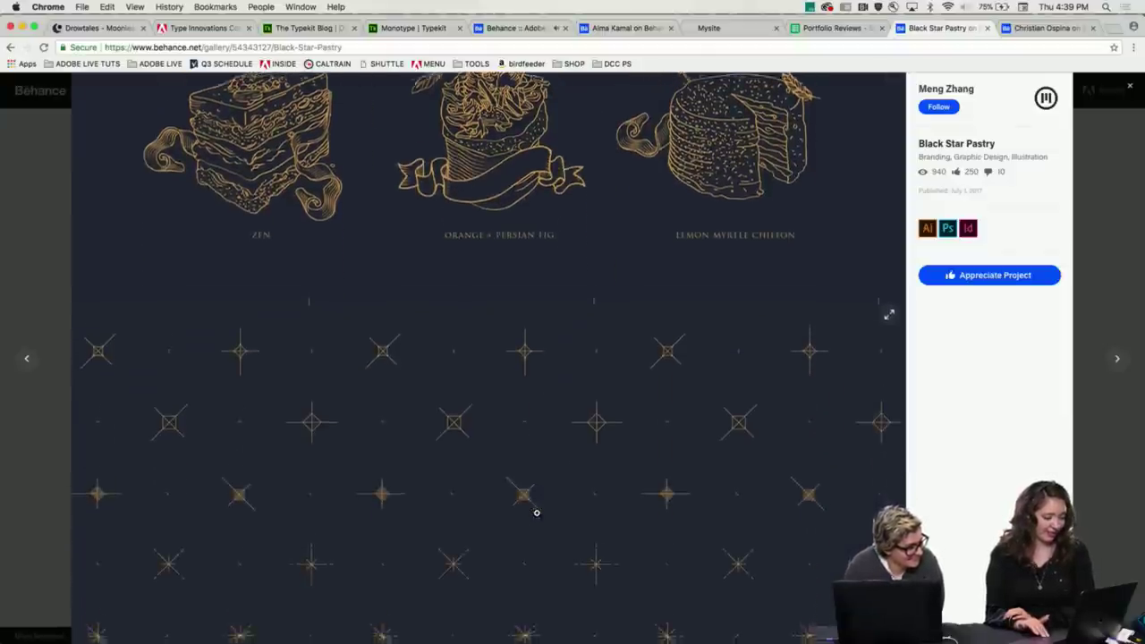
scroll(537, 512, "down", 7)
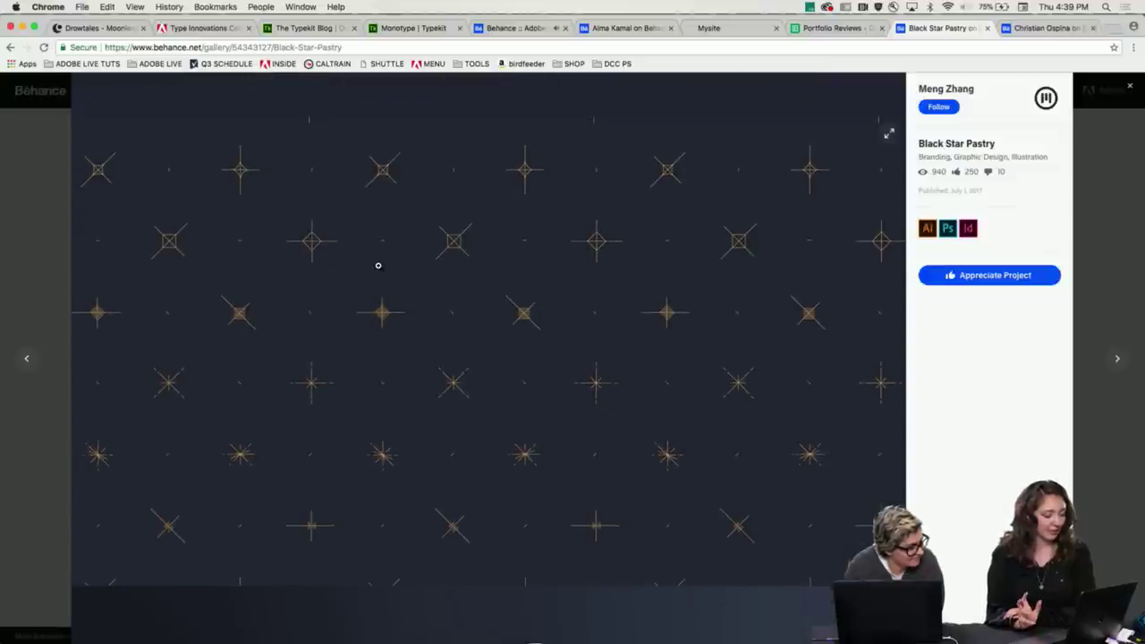
scroll(483, 269, "up", 15)
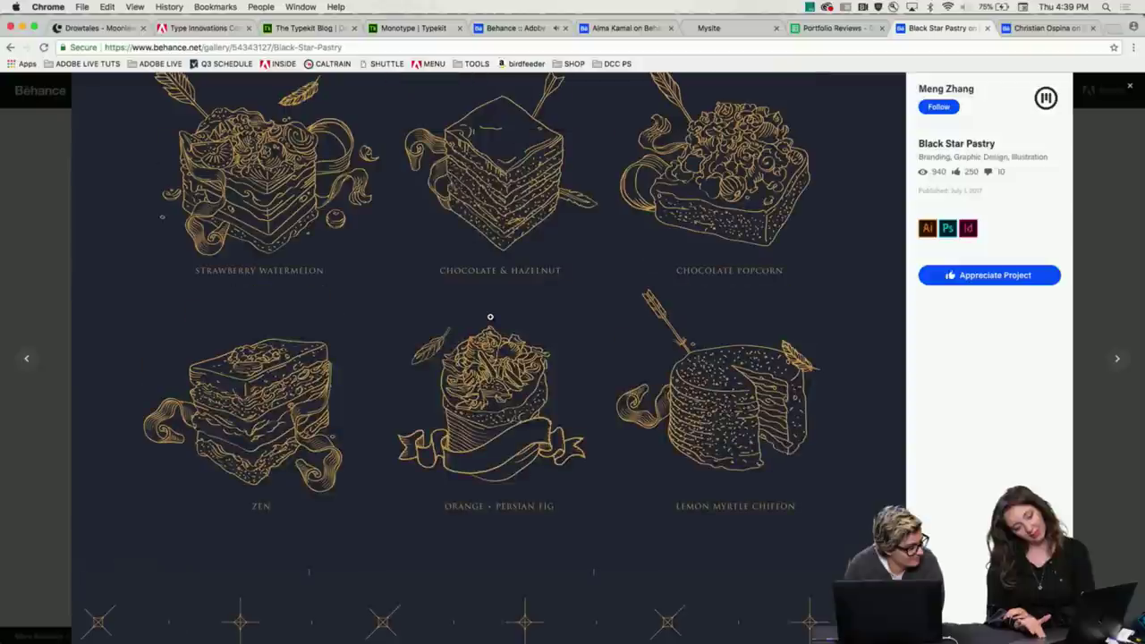
scroll(605, 310, "down", 15)
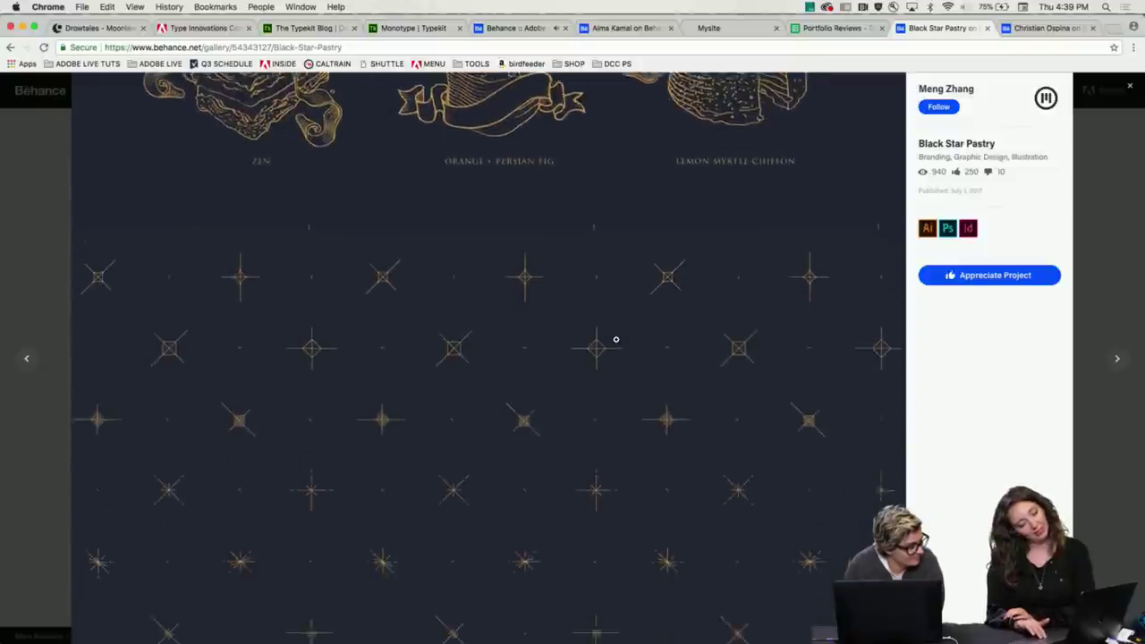
scroll(615, 339, "down", 12)
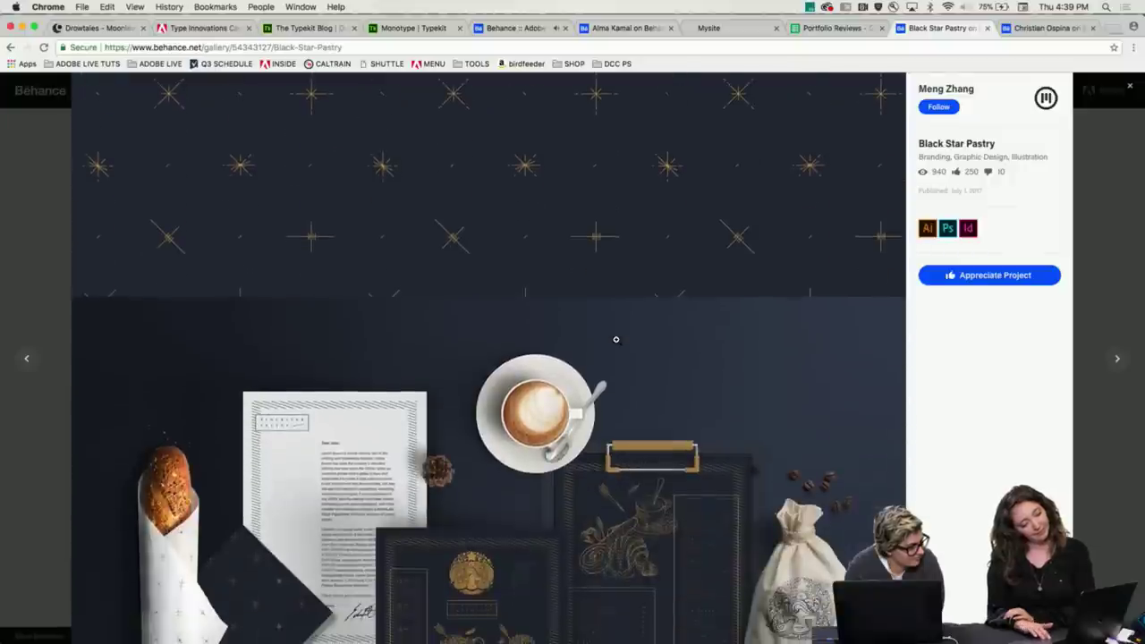
scroll(615, 339, "down", 3)
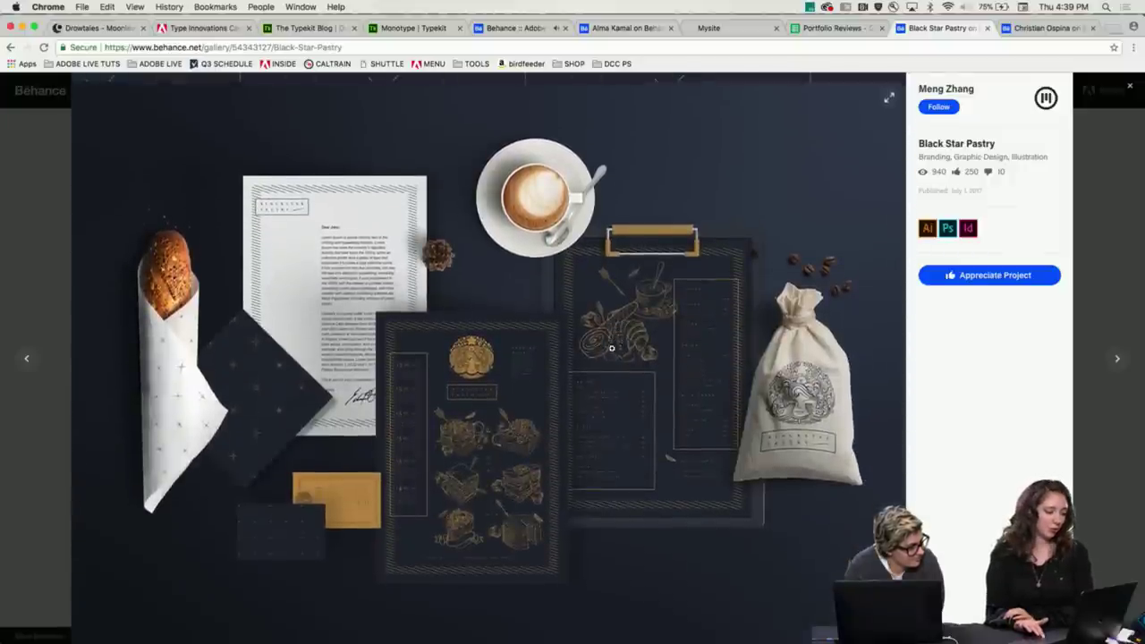
scroll(609, 344, "down", 2)
- Enlarge the mockup photo to inspect the gold-illustrated menus, letterhead, wrapping paper and cloth bag
left_click(605, 344)
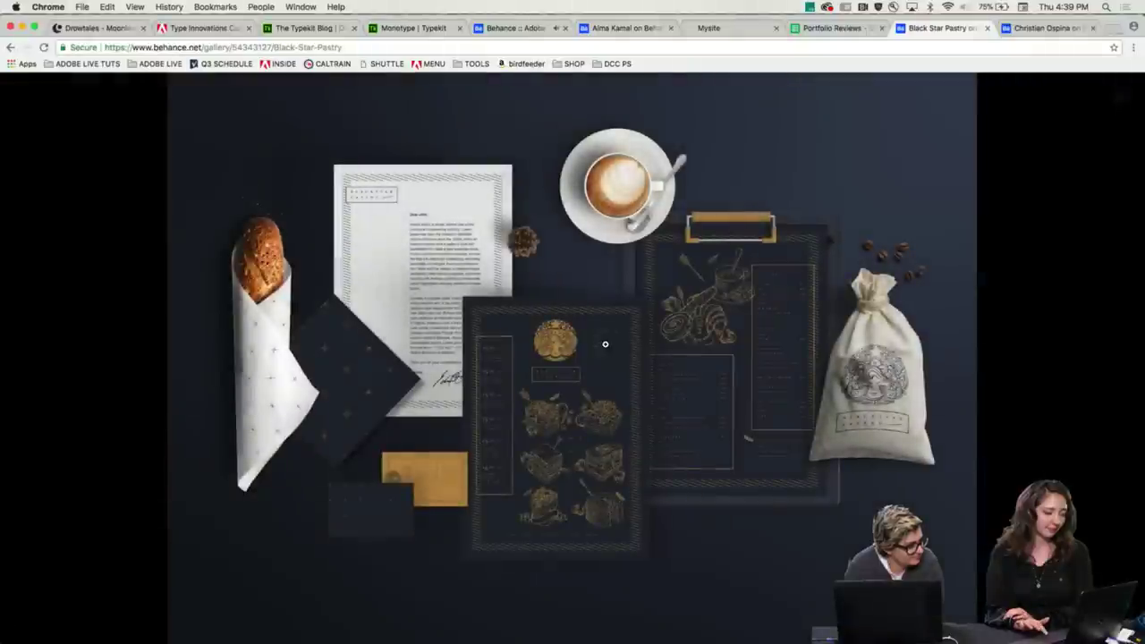
scroll(605, 344, "down", 3)
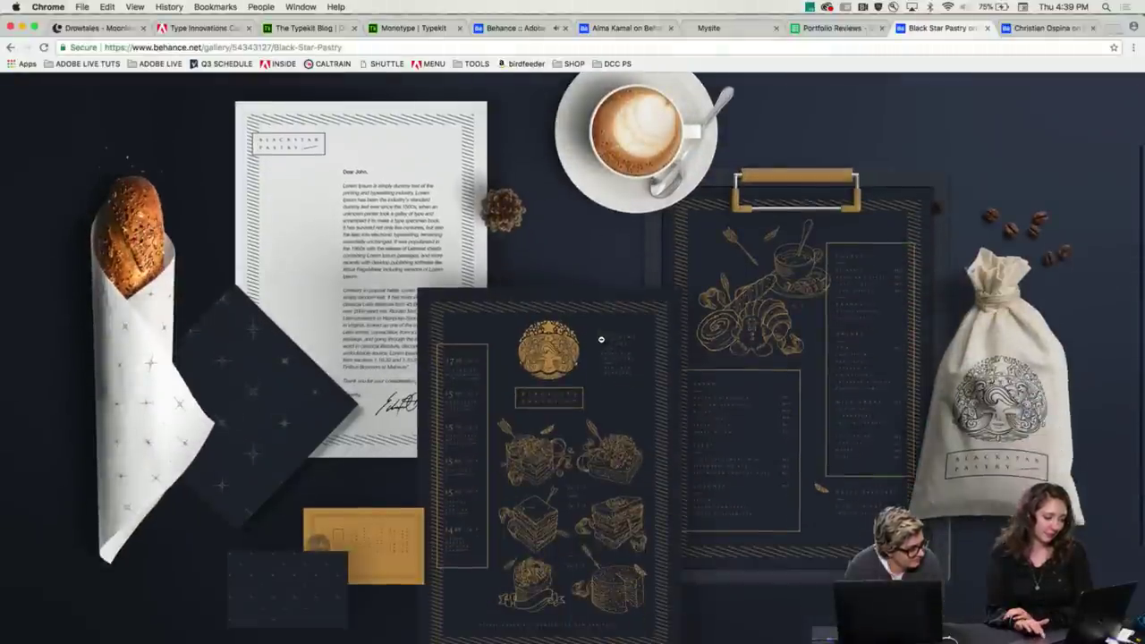
scroll(417, 358, "down", 1)
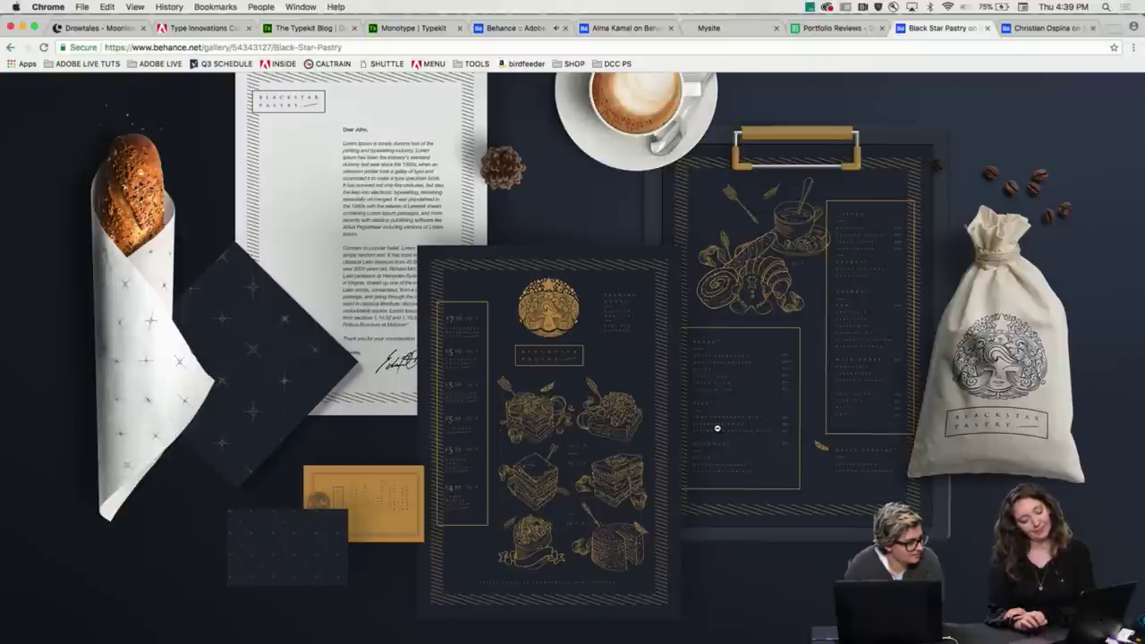
scroll(717, 428, "up", 1)
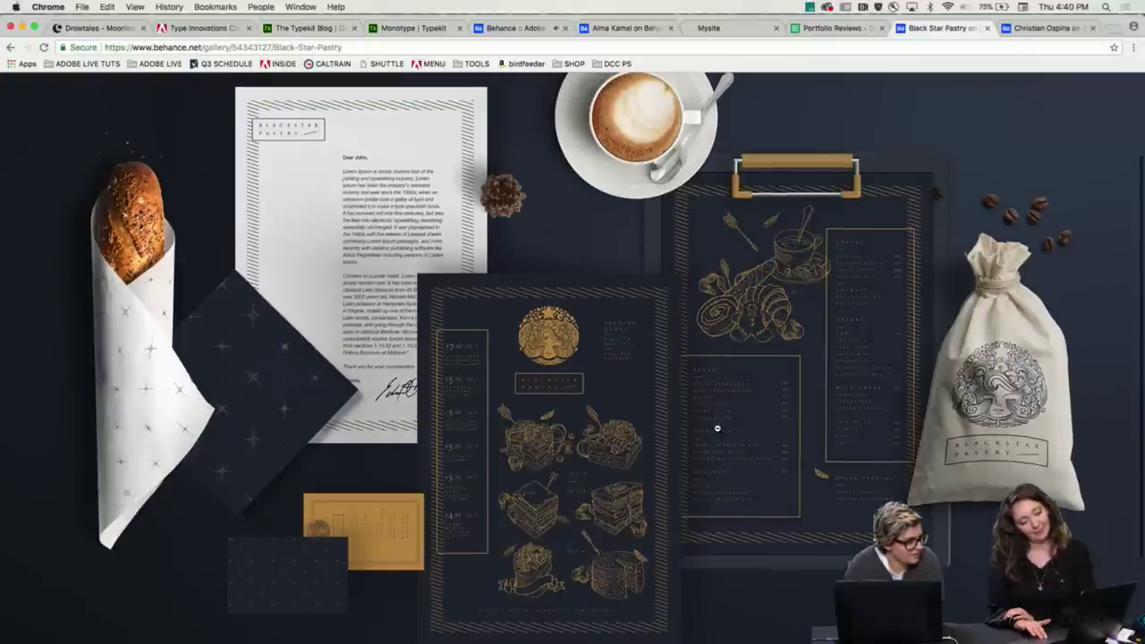
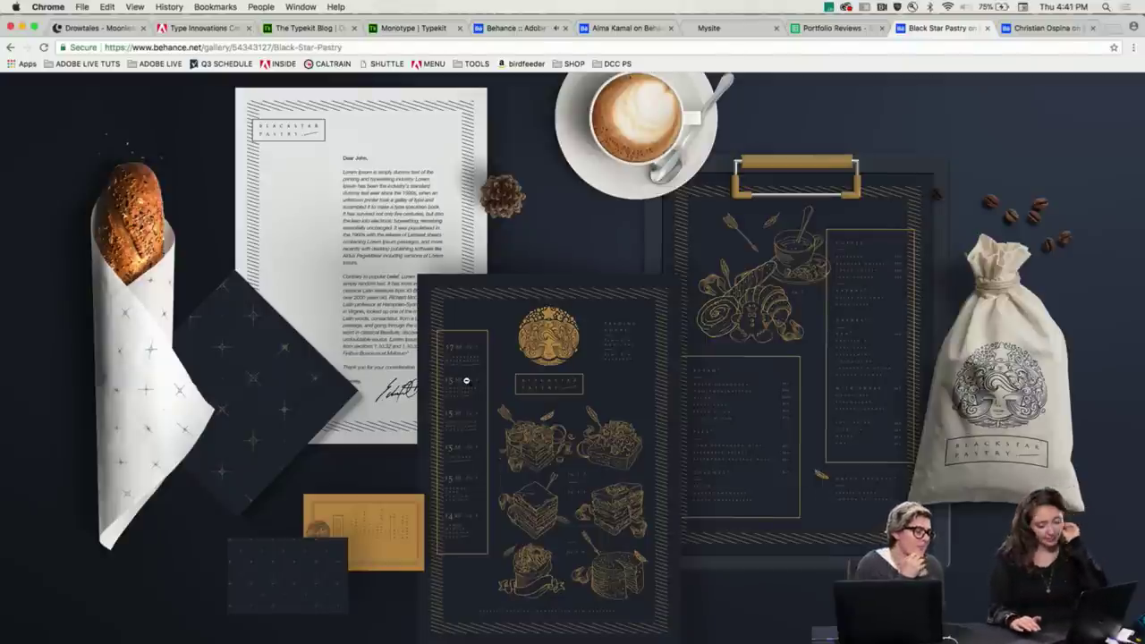
- Return to the designer's profile and open the Black Star Pastry project
scroll(255, 420, "down", 1)
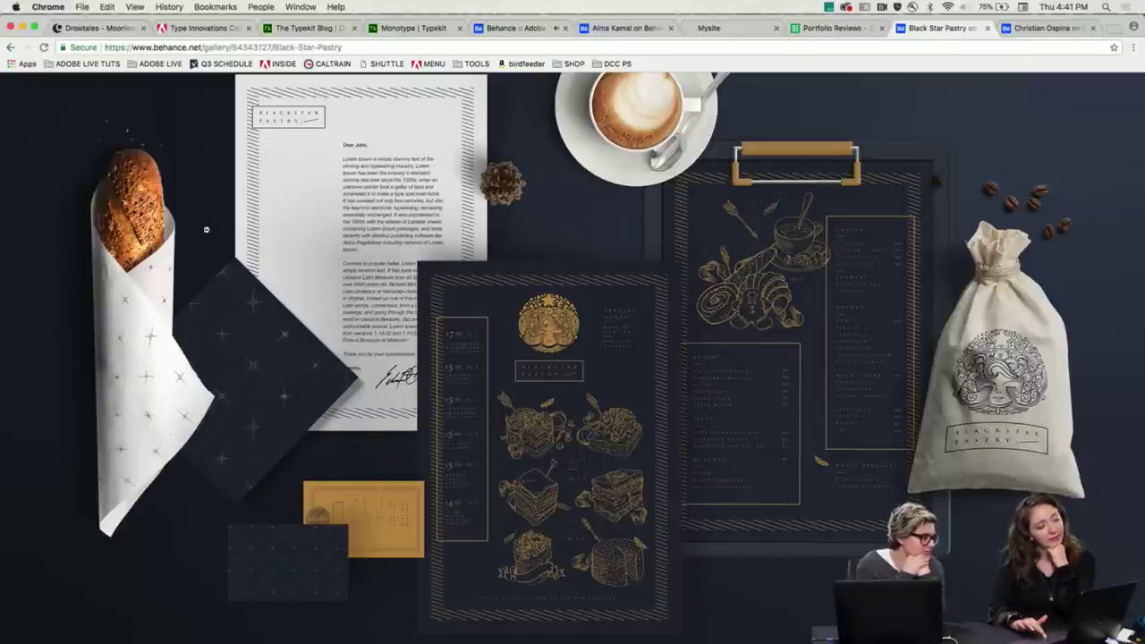
scroll(205, 230, "up", 3)
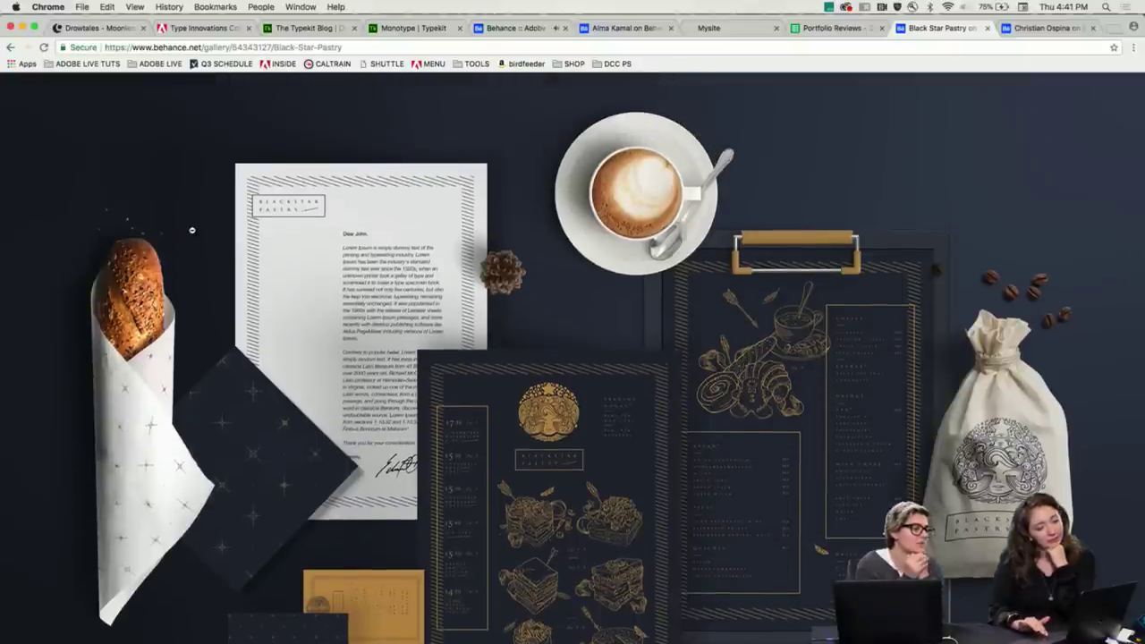
scroll(256, 290, "down", 2)
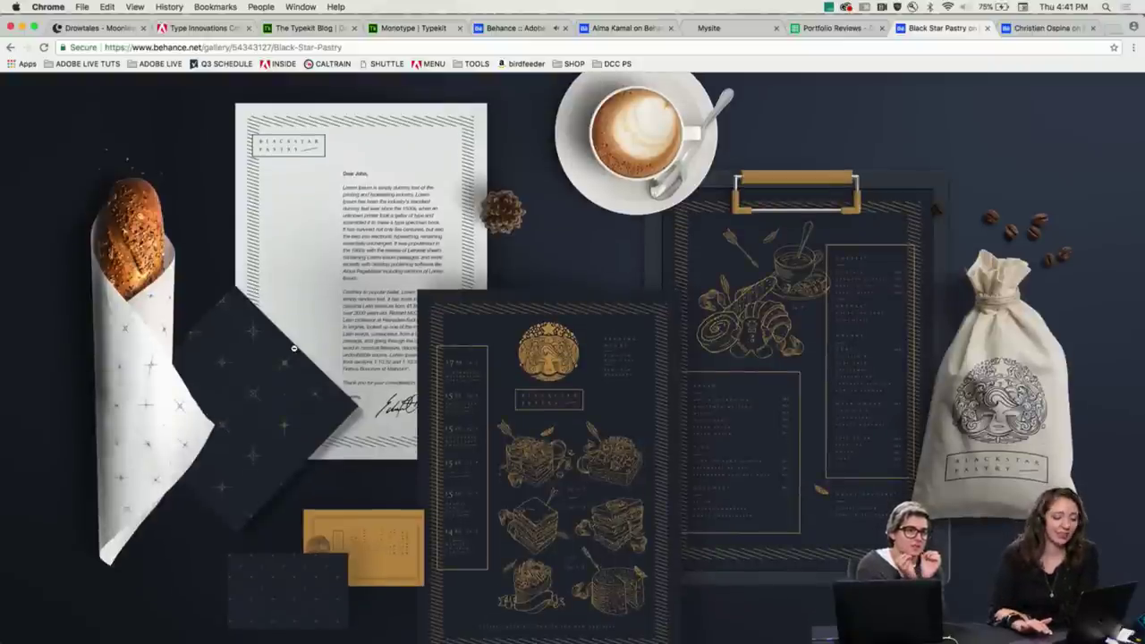
scroll(512, 437, "down", 1)
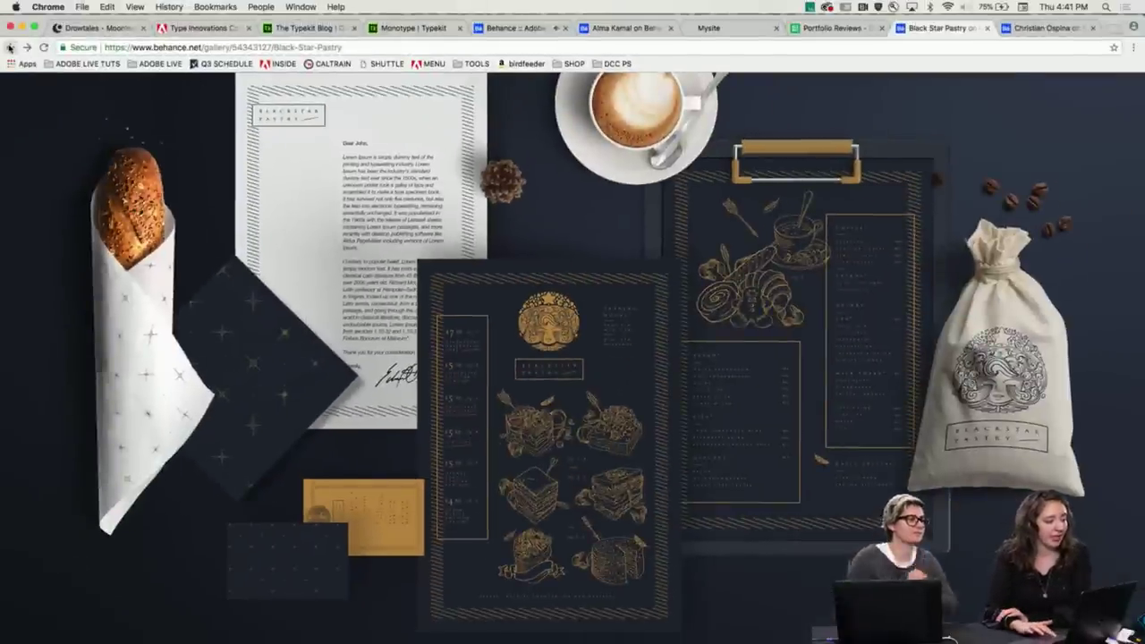
left_click(10, 47)
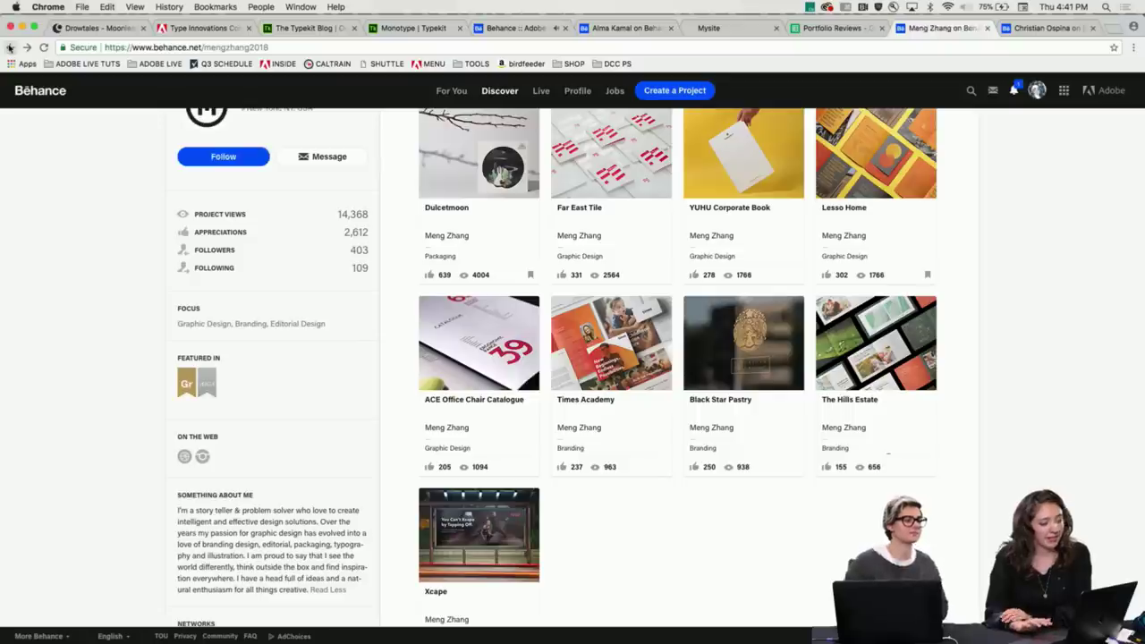
left_click(715, 349)
- Browse Black Star Pastry, enlarge the coffee bag and cup image, then return to the profile
scroll(671, 410, "down", 15)
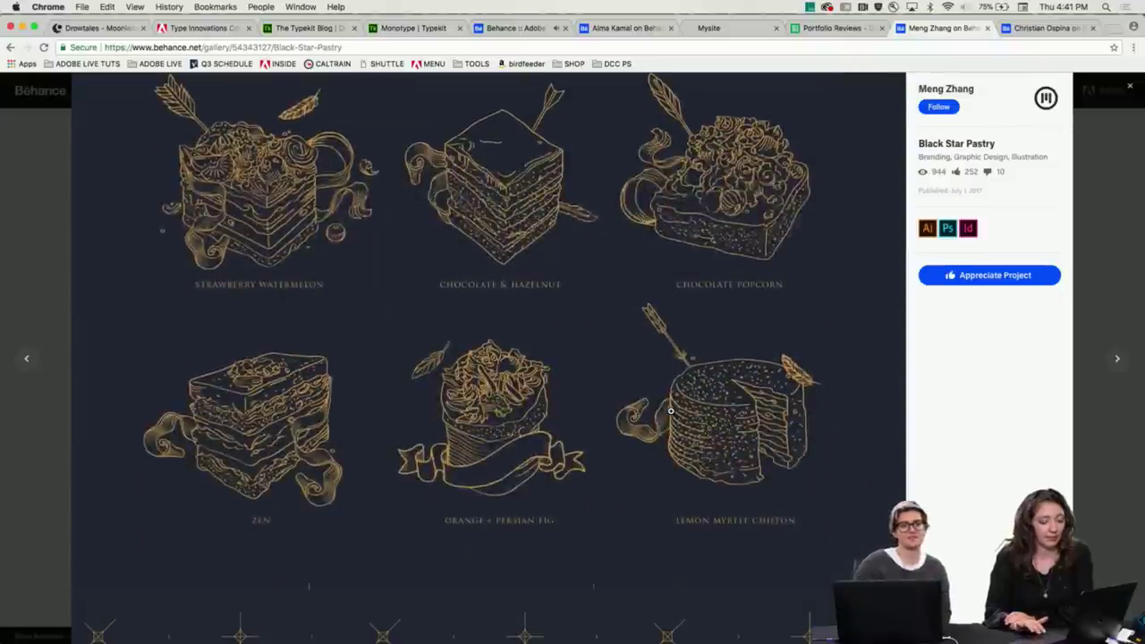
scroll(671, 410, "down", 15)
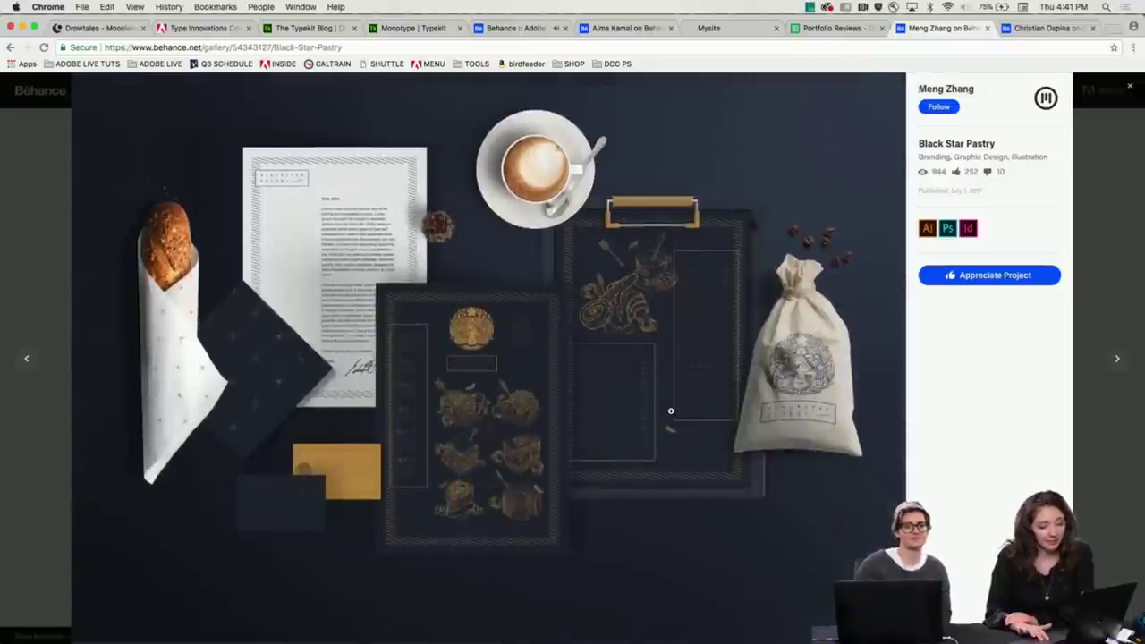
scroll(671, 410, "down", 5)
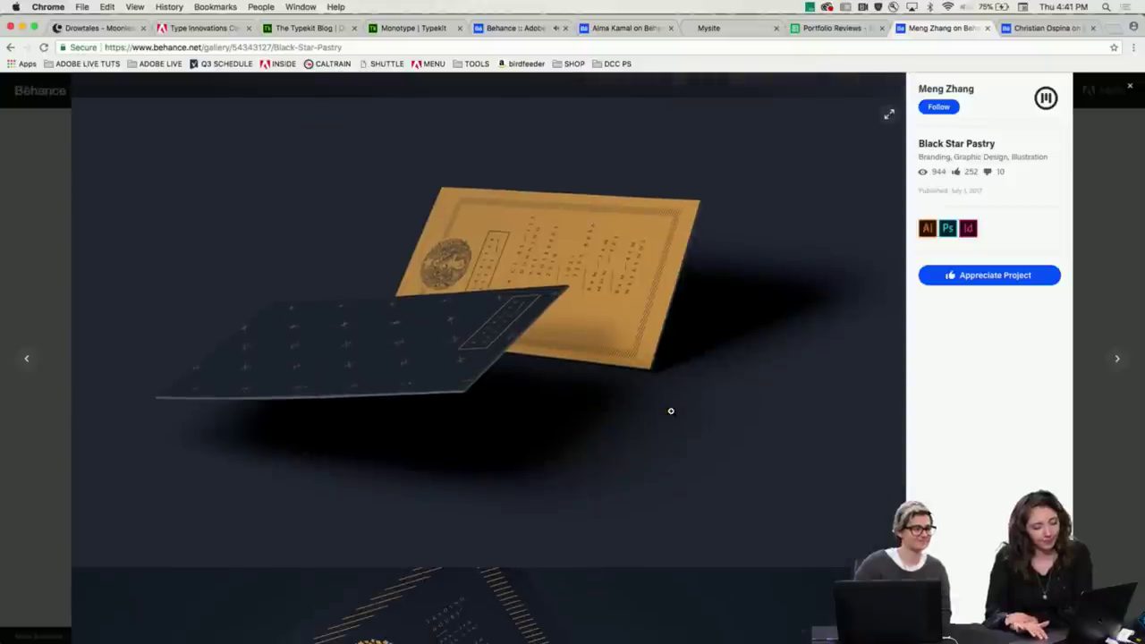
scroll(671, 411, "down", 1)
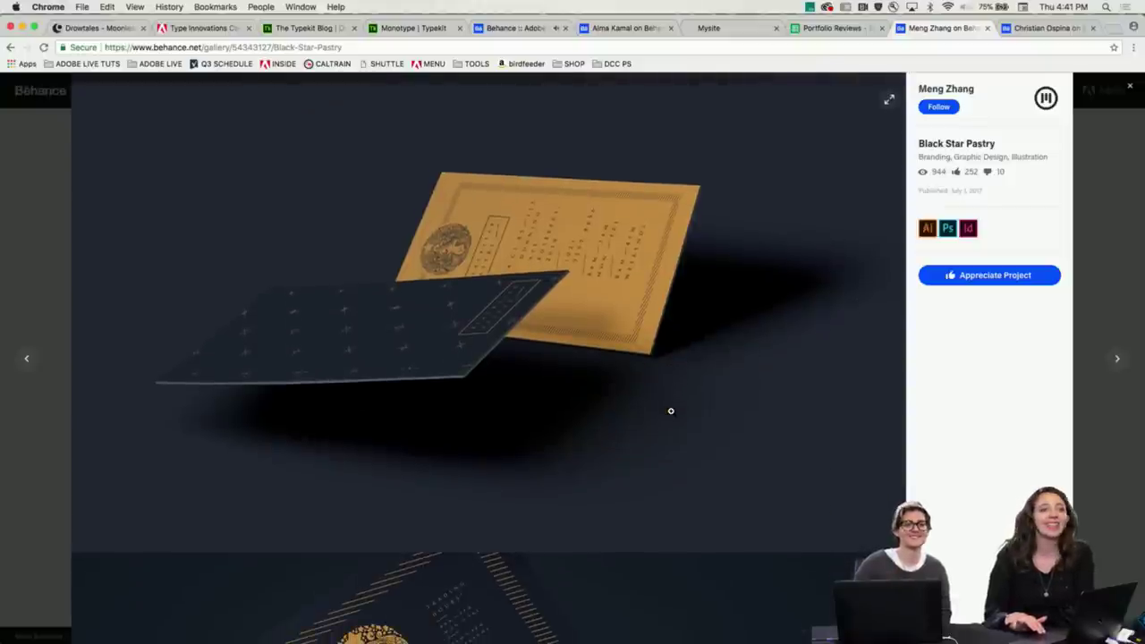
scroll(451, 419, "down", 5)
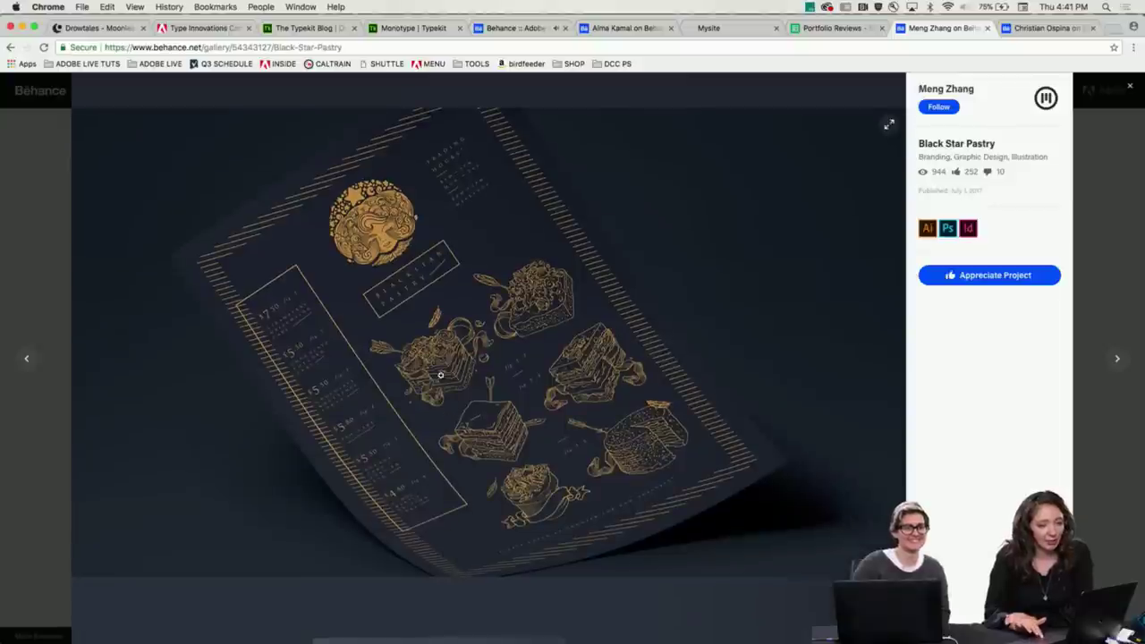
scroll(290, 345, "down", 8)
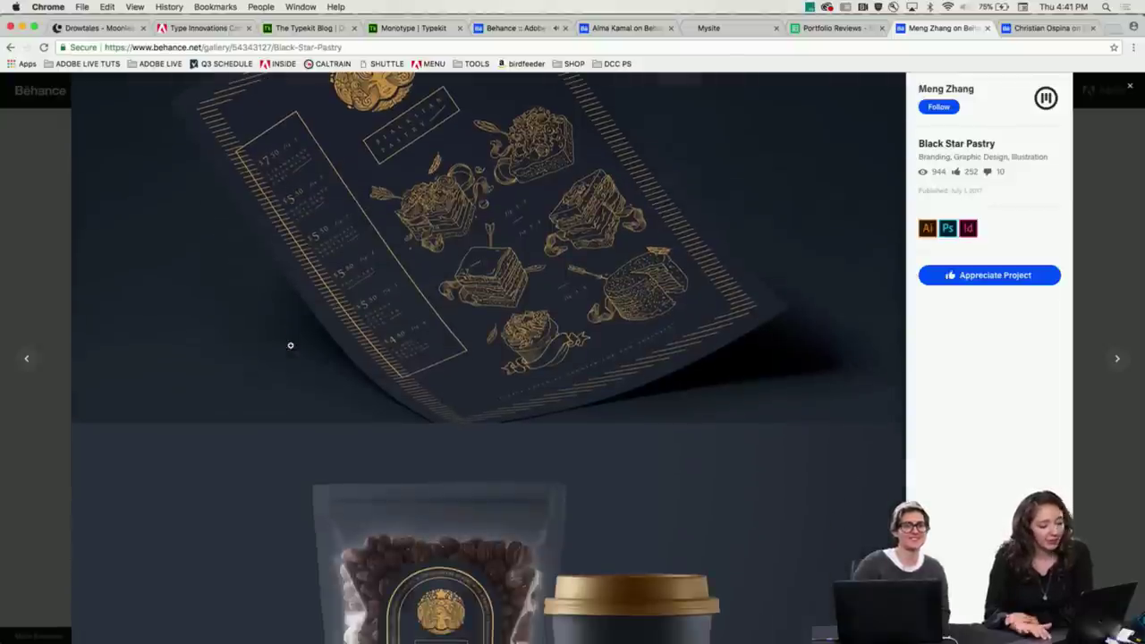
scroll(290, 345, "down", 3)
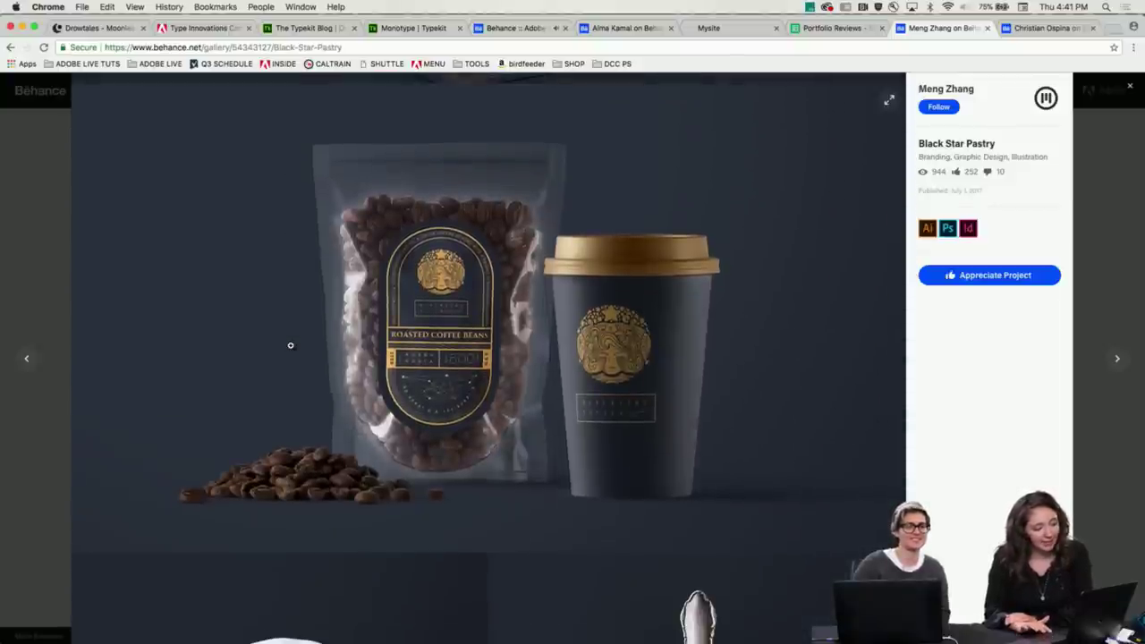
scroll(290, 346, "down", 1)
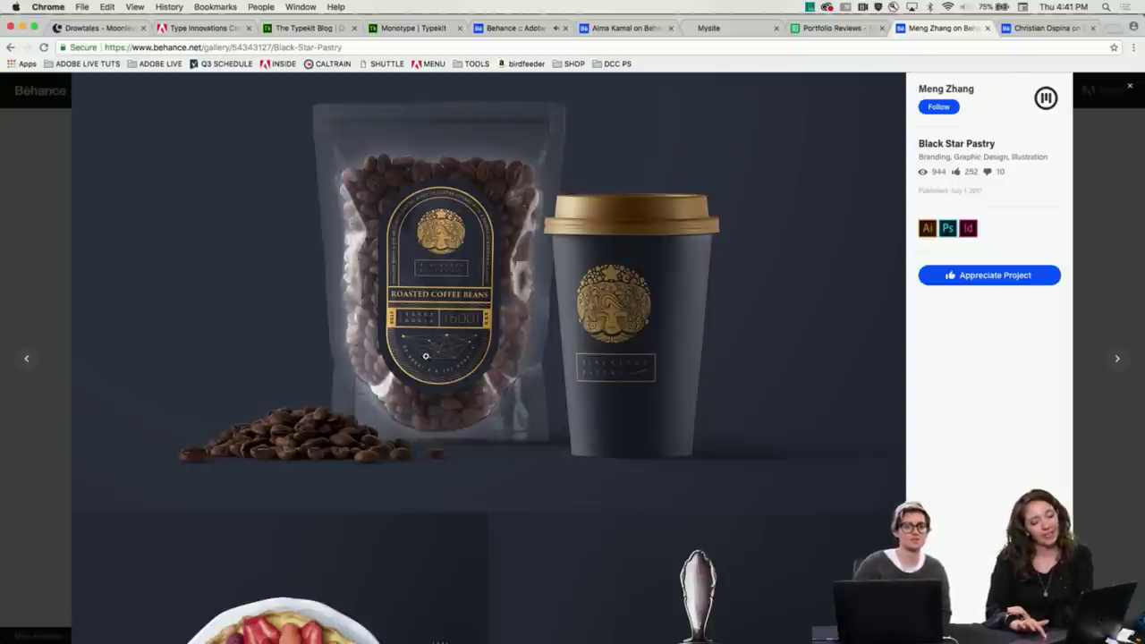
left_click(426, 356)
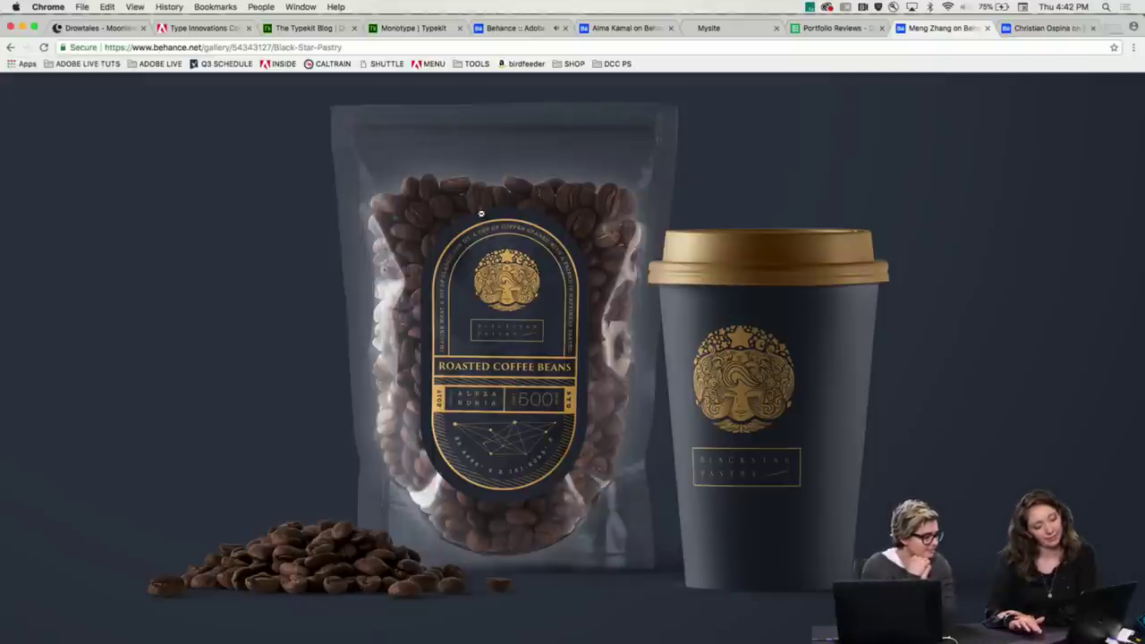
left_click(10, 47)
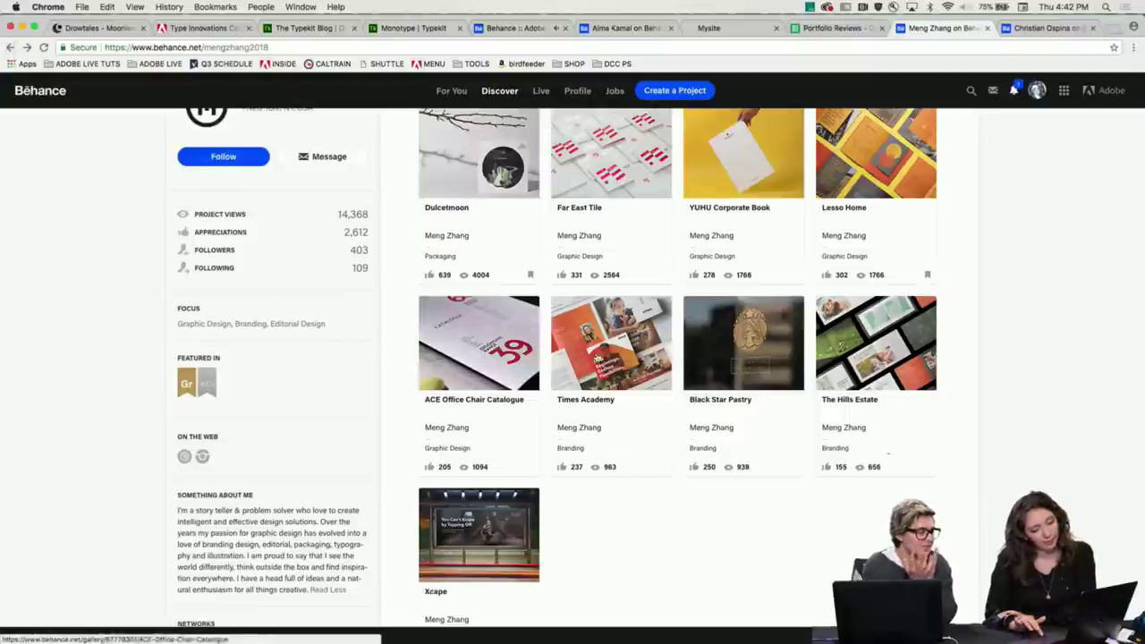
left_click(740, 361)
scroll(674, 382, "down", 15)
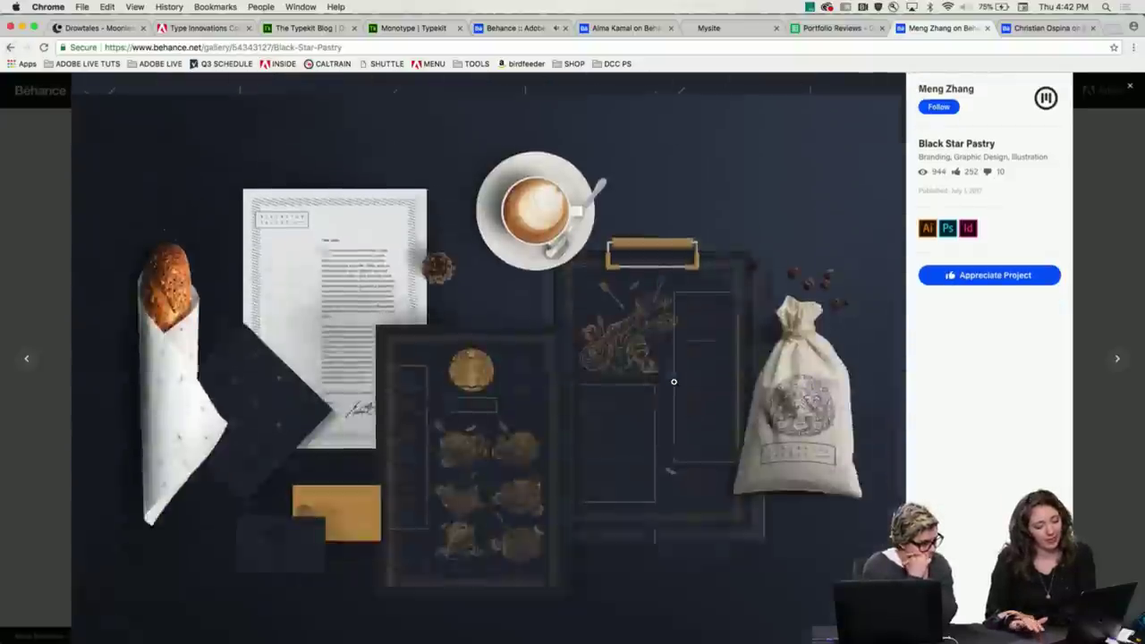
scroll(673, 382, "down", 15)
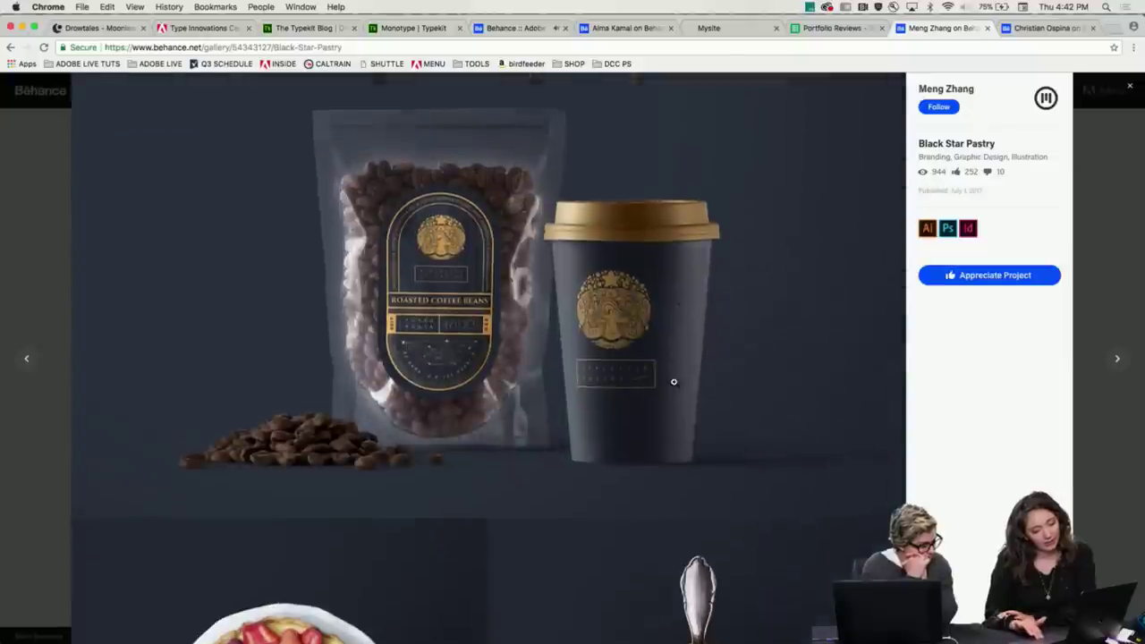
scroll(673, 382, "down", 5)
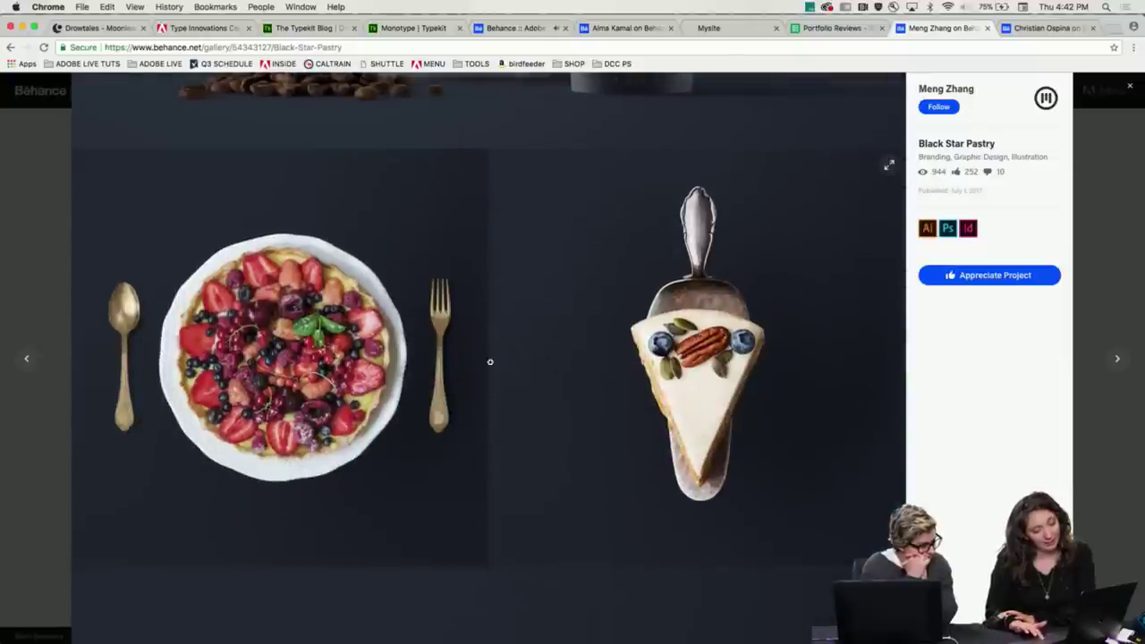
scroll(454, 375, "down", 10)
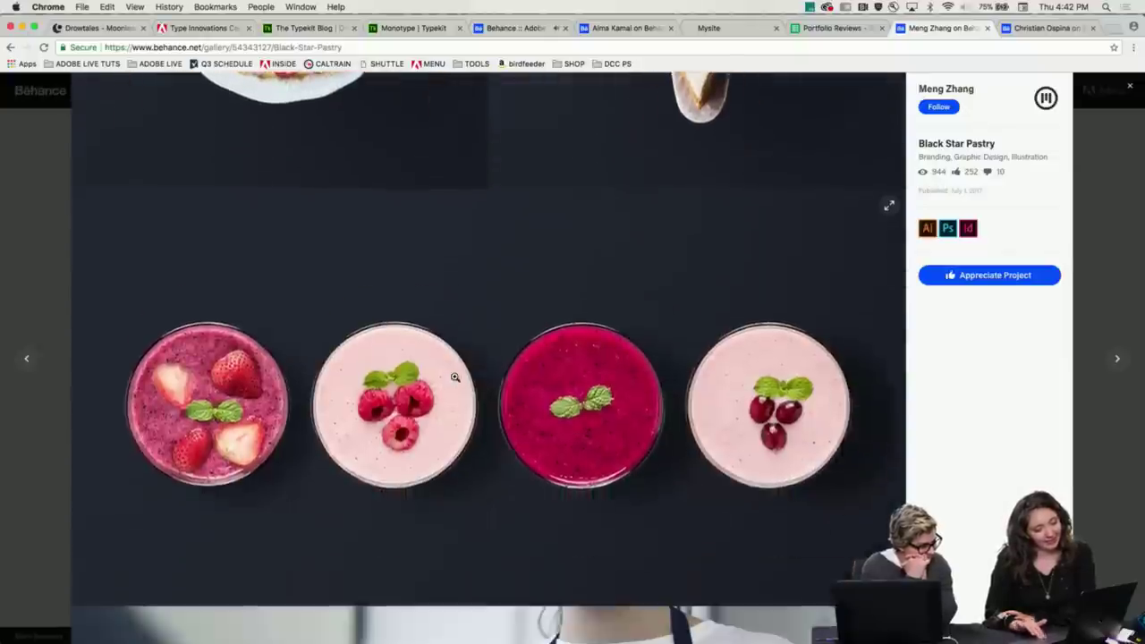
scroll(454, 375, "down", 4)
scroll(454, 376, "up", 8)
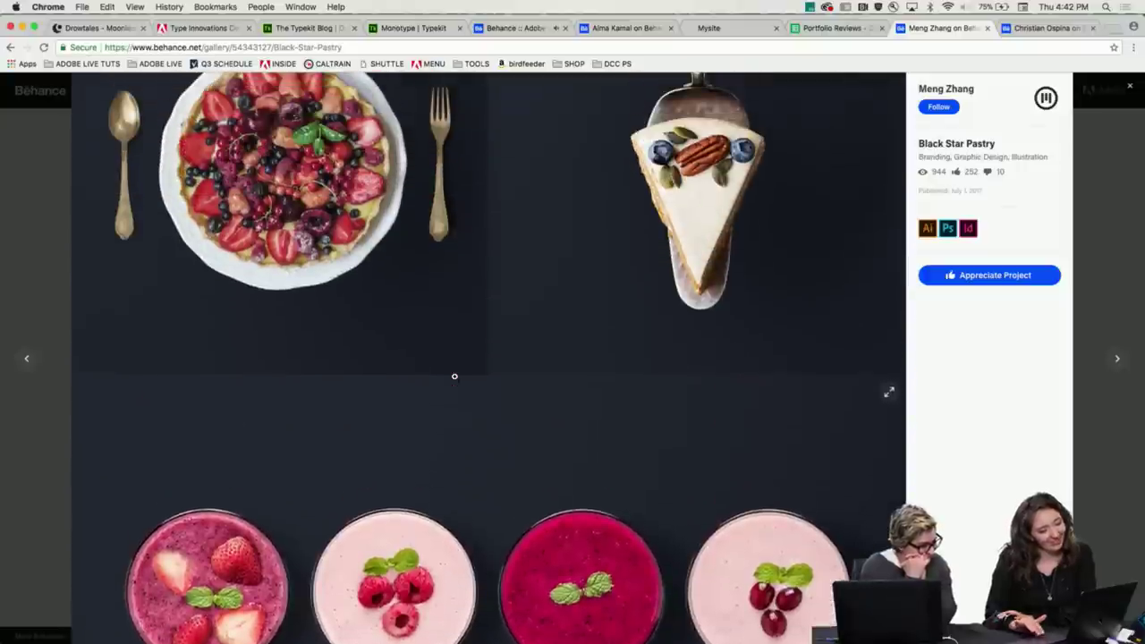
scroll(455, 376, "up", 1)
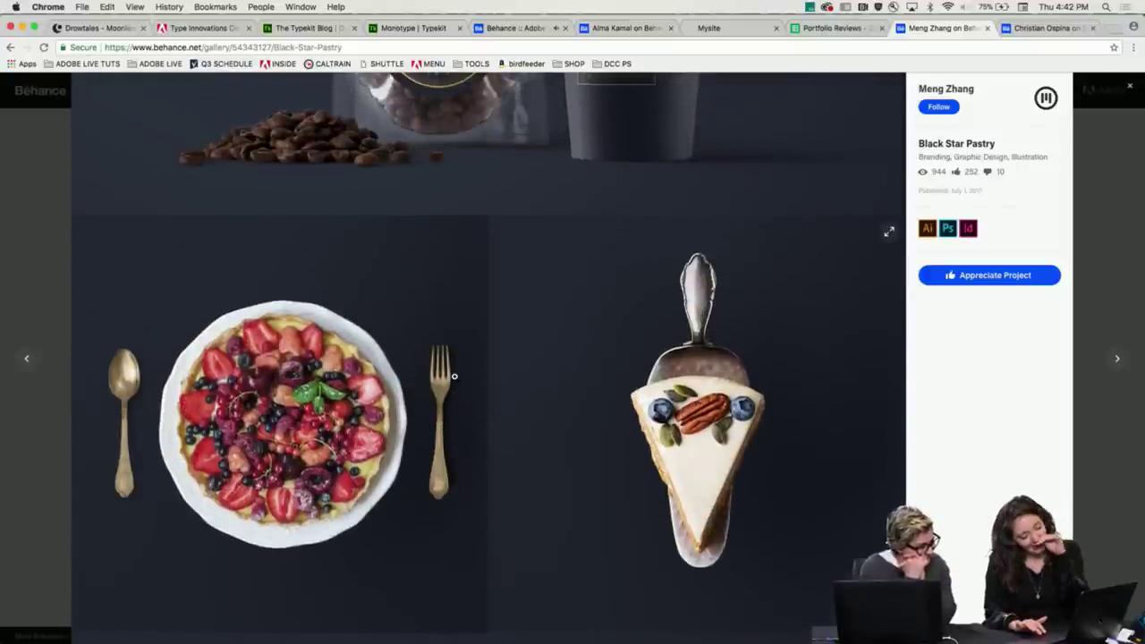
scroll(455, 375, "up", 2)
scroll(455, 375, "up", 2)
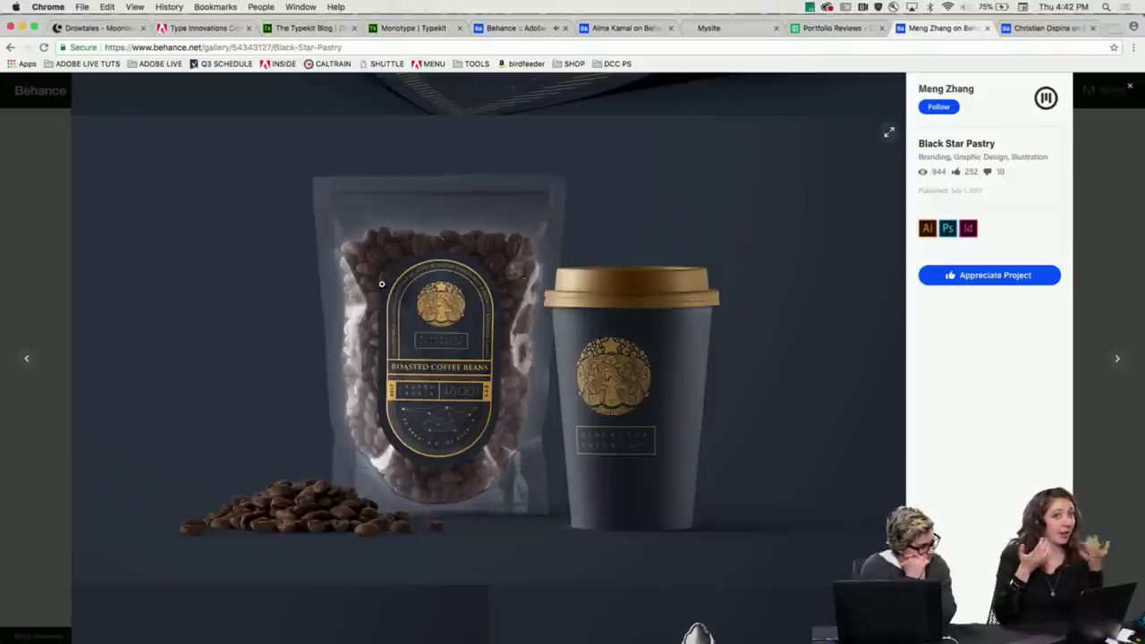
scroll(439, 340, "down", 8)
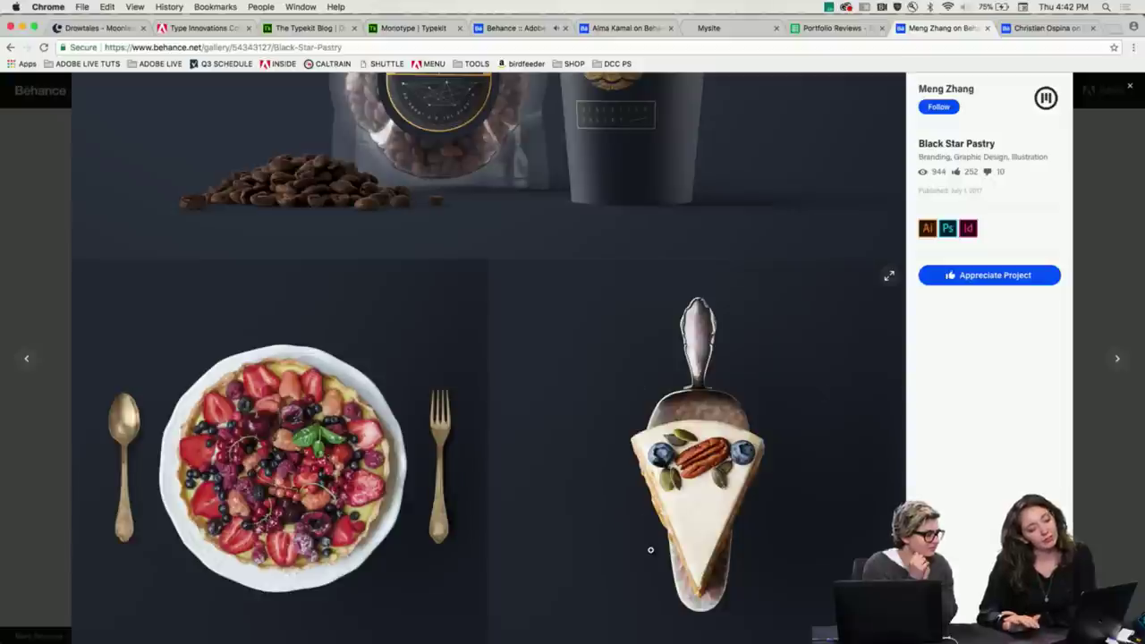
scroll(617, 569, "down", 1)
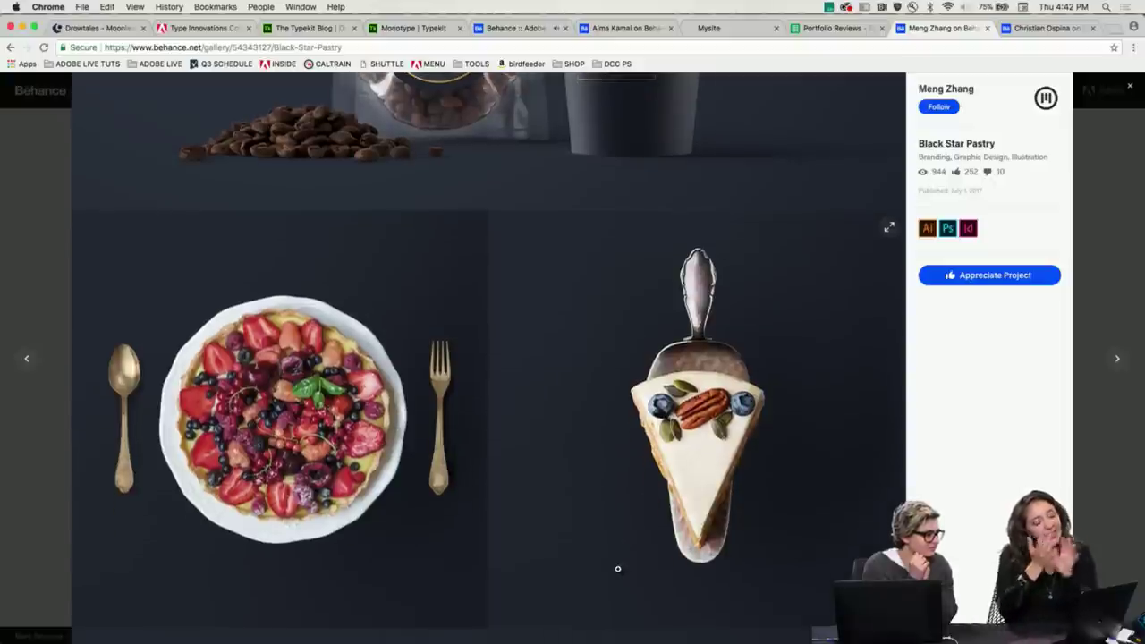
scroll(555, 558, "down", 5)
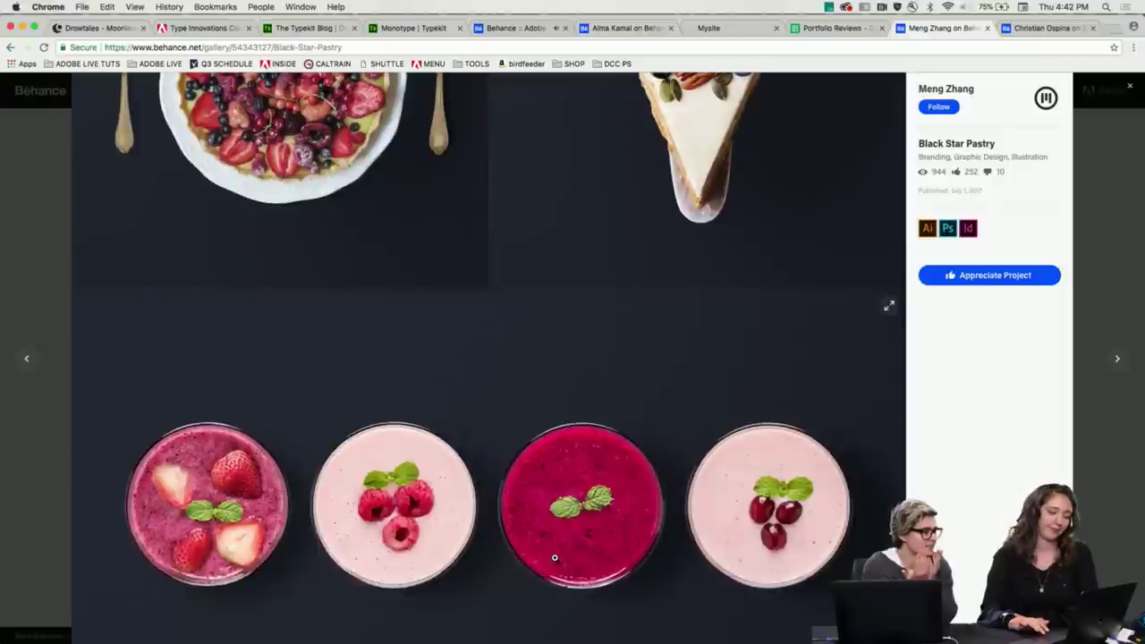
scroll(555, 557, "down", 3)
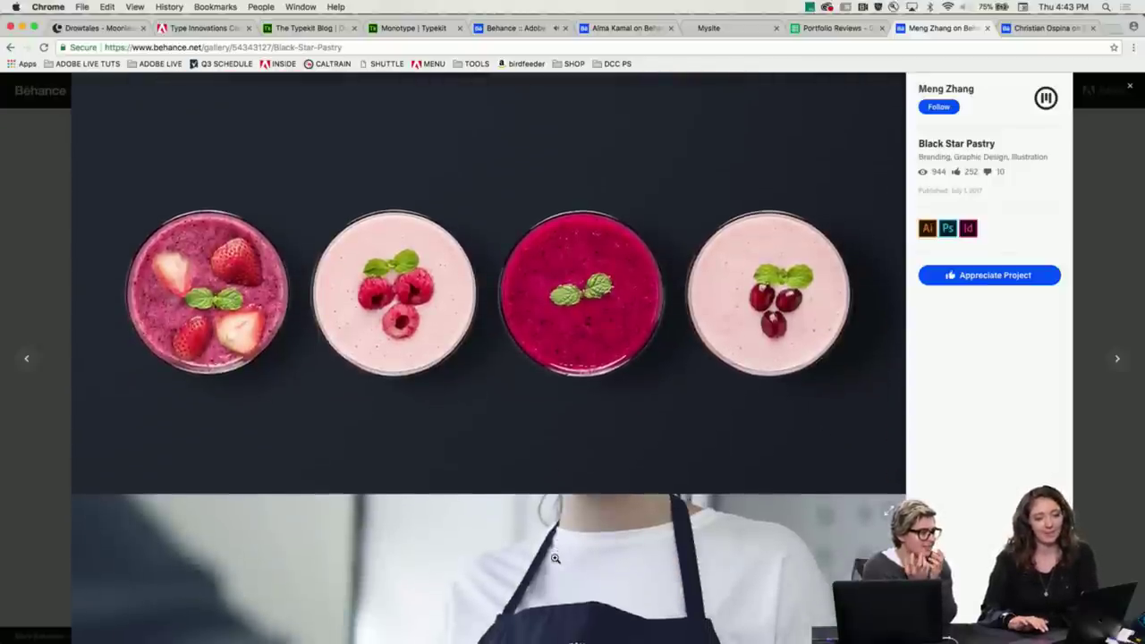
scroll(448, 519, "down", 5)
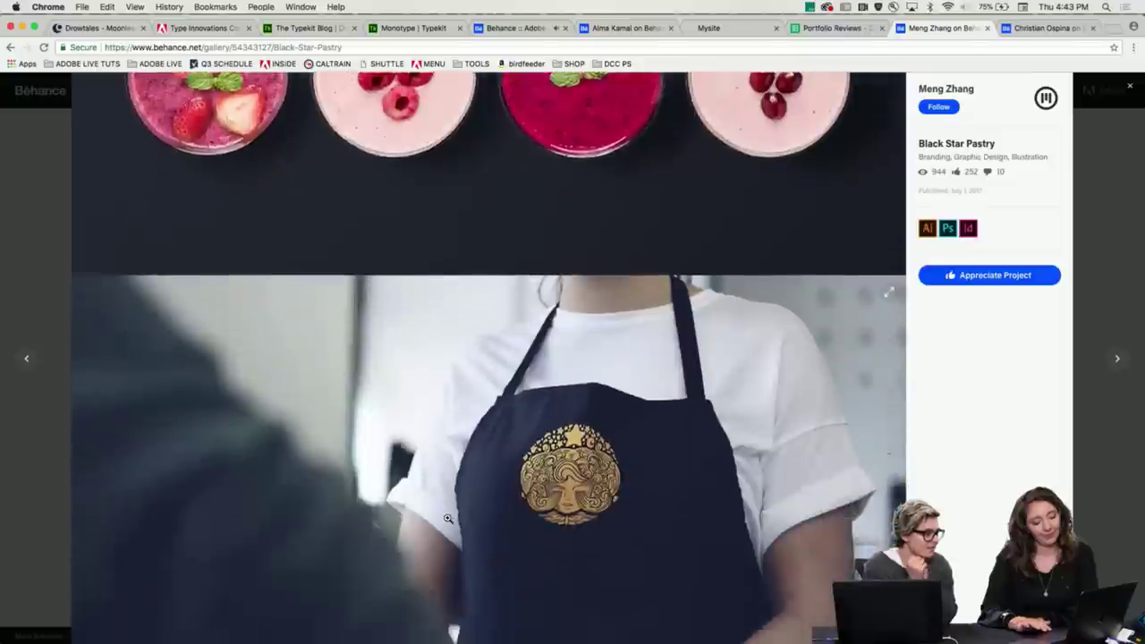
scroll(448, 517, "down", 2)
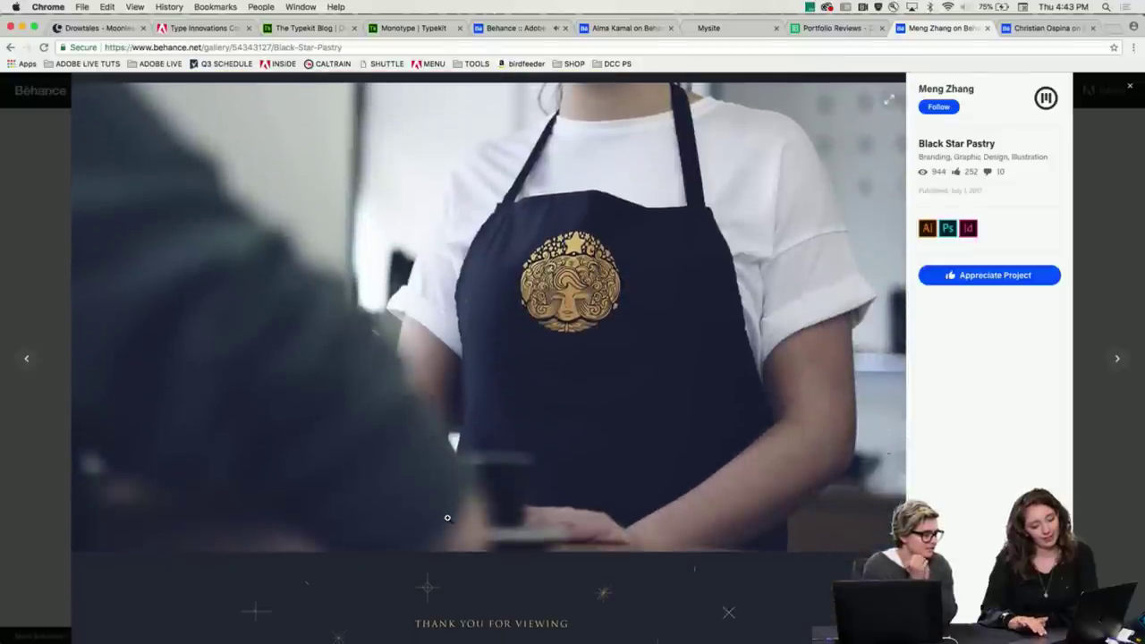
scroll(448, 517, "down", 4)
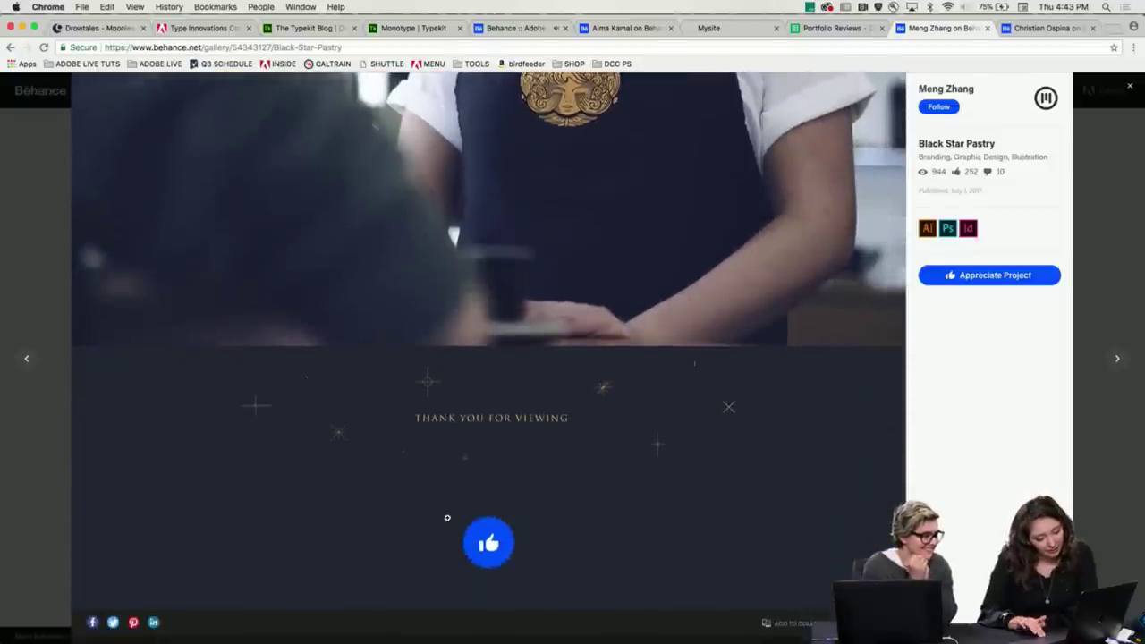
scroll(431, 370, "up", 10)
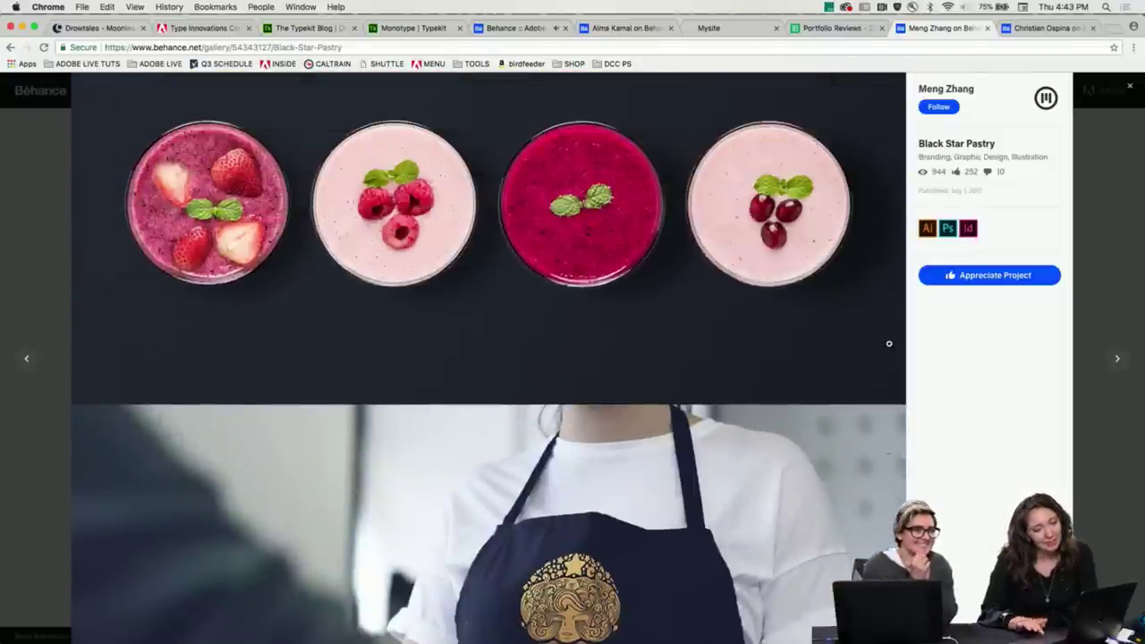
left_click(1114, 239)
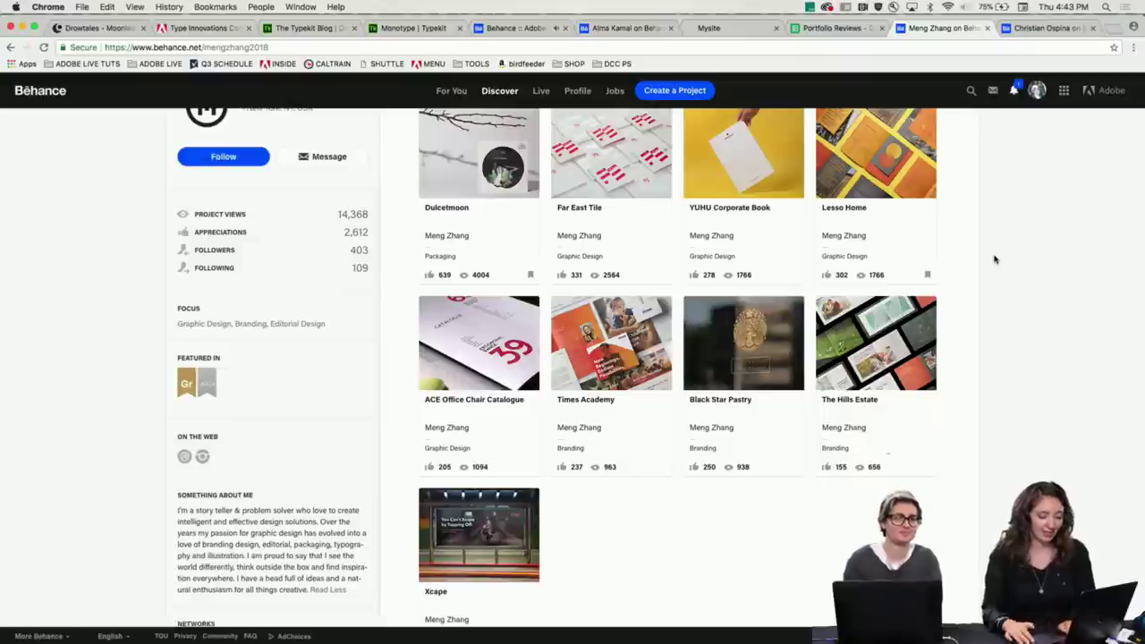
- Follow the designer, move to the next designer's profile and open Corporate Document - Editorial Layout
left_click(231, 163)
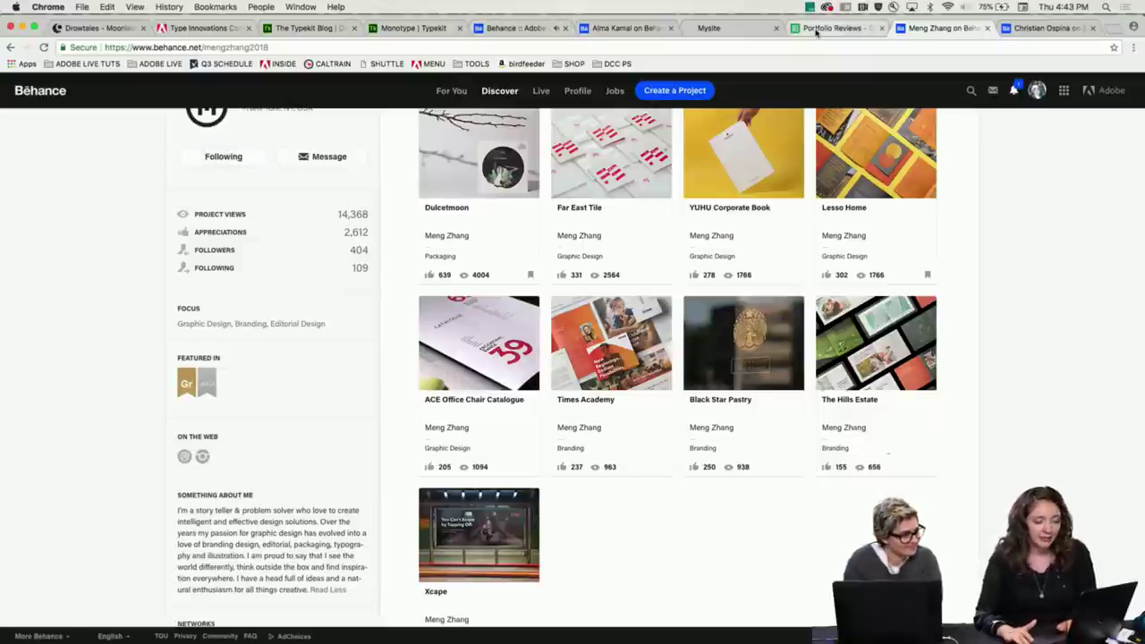
key("ctrl+Tab")
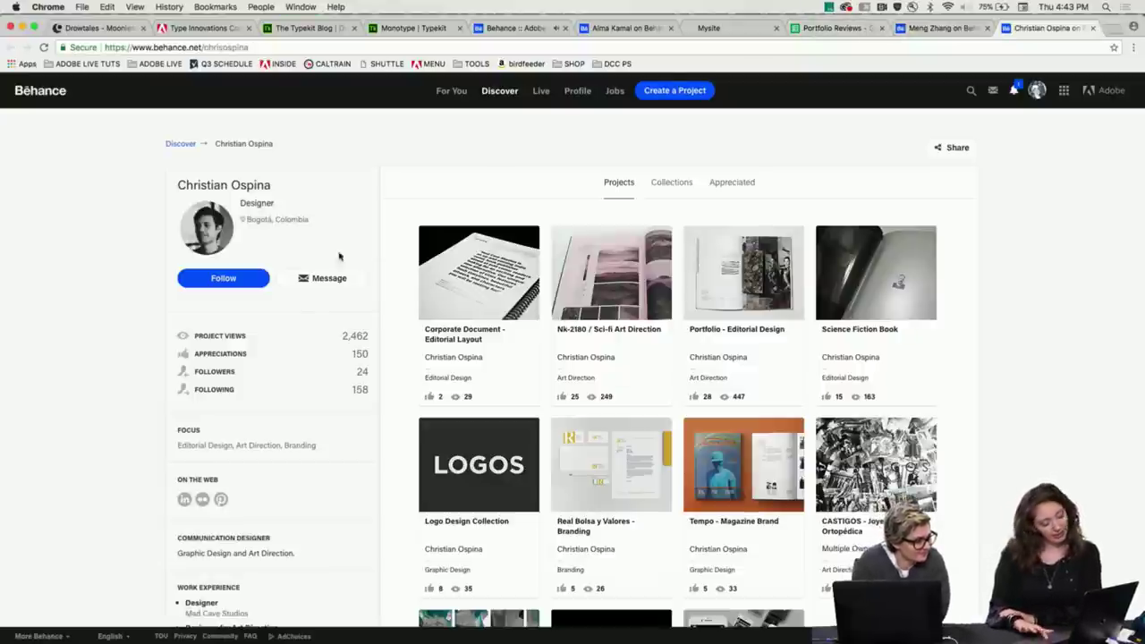
scroll(246, 207, "down", 1)
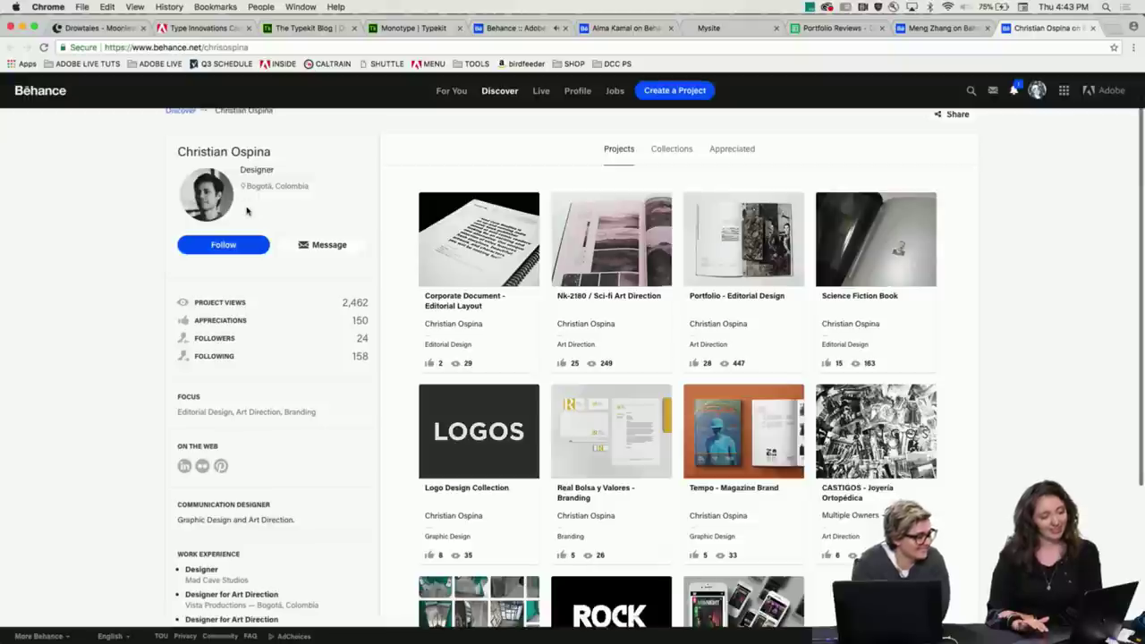
scroll(240, 236, "down", 5)
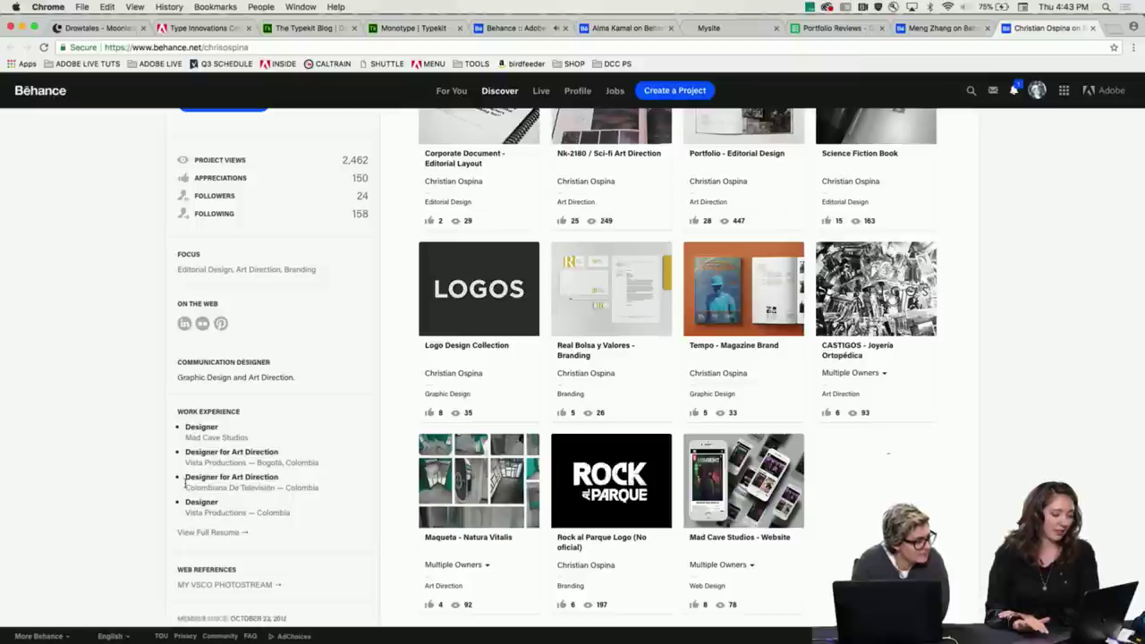
scroll(186, 449, "up", 4)
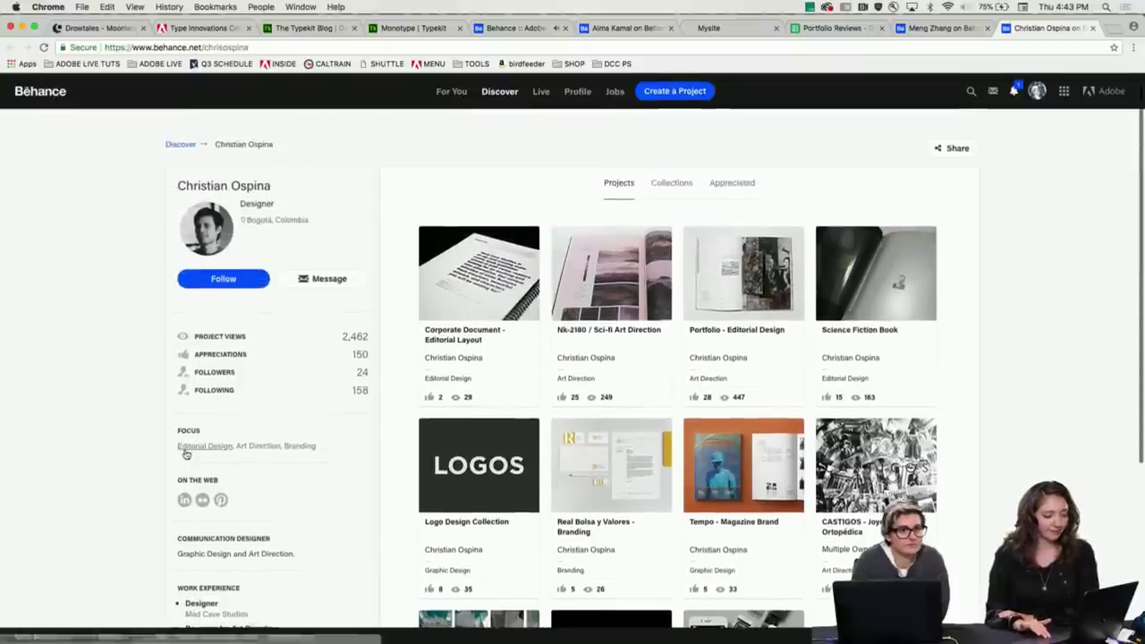
scroll(185, 456, "down", 2)
scroll(185, 454, "down", 1)
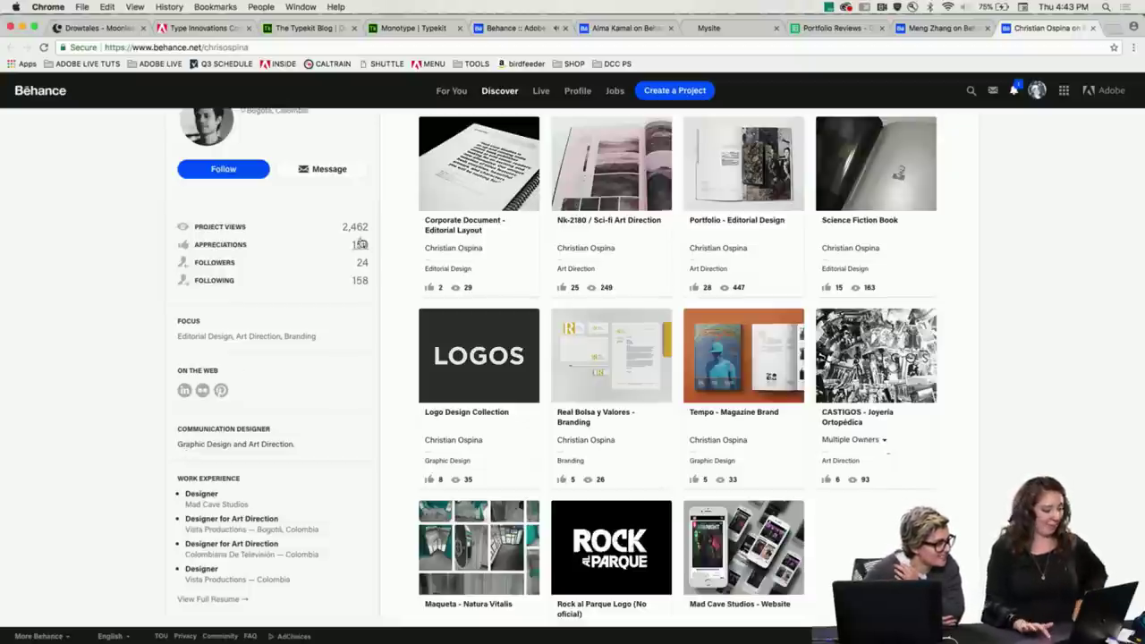
left_click(492, 185)
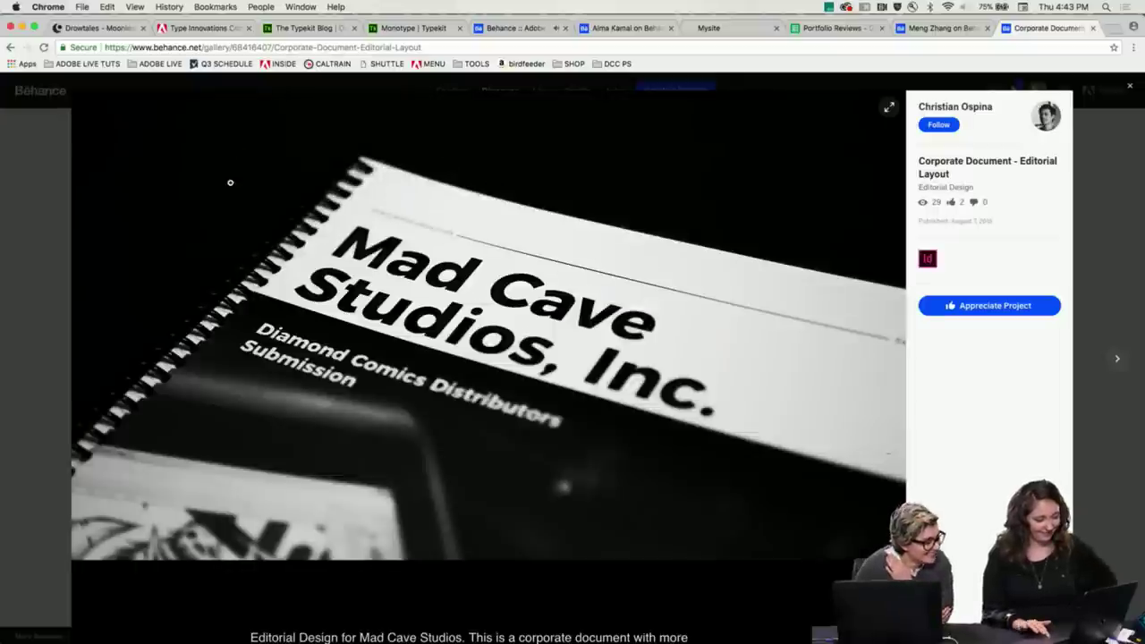
- Scroll through the Corporate Document project's Mad Cave Studios description and table-of-contents page
scroll(160, 205, "down", 1)
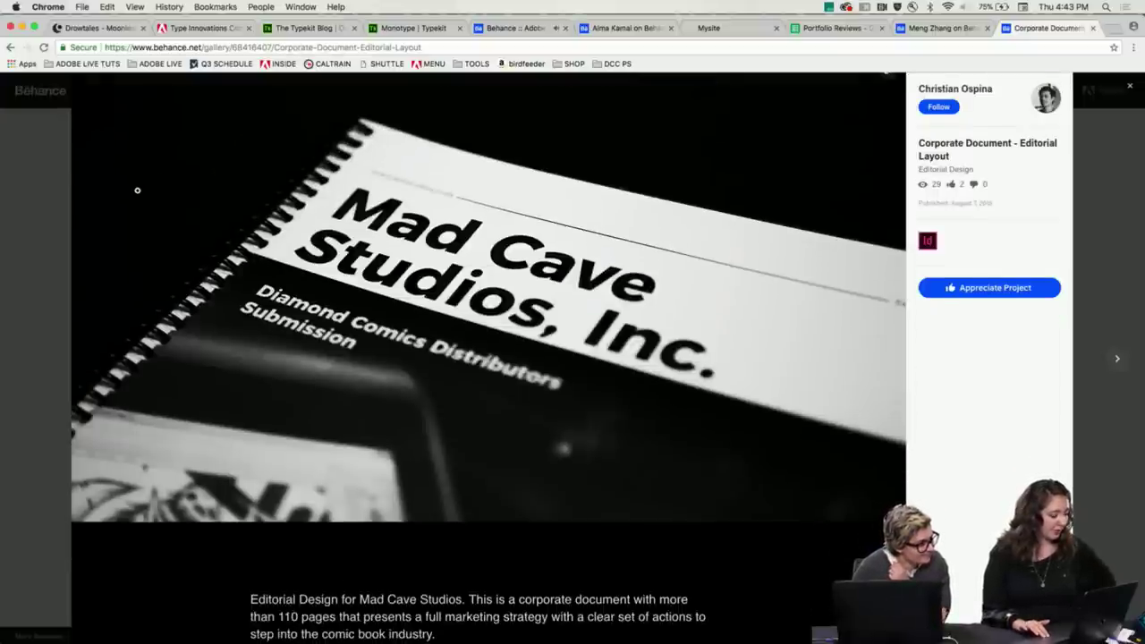
scroll(137, 190, "down", 2)
scroll(99, 226, "down", 10)
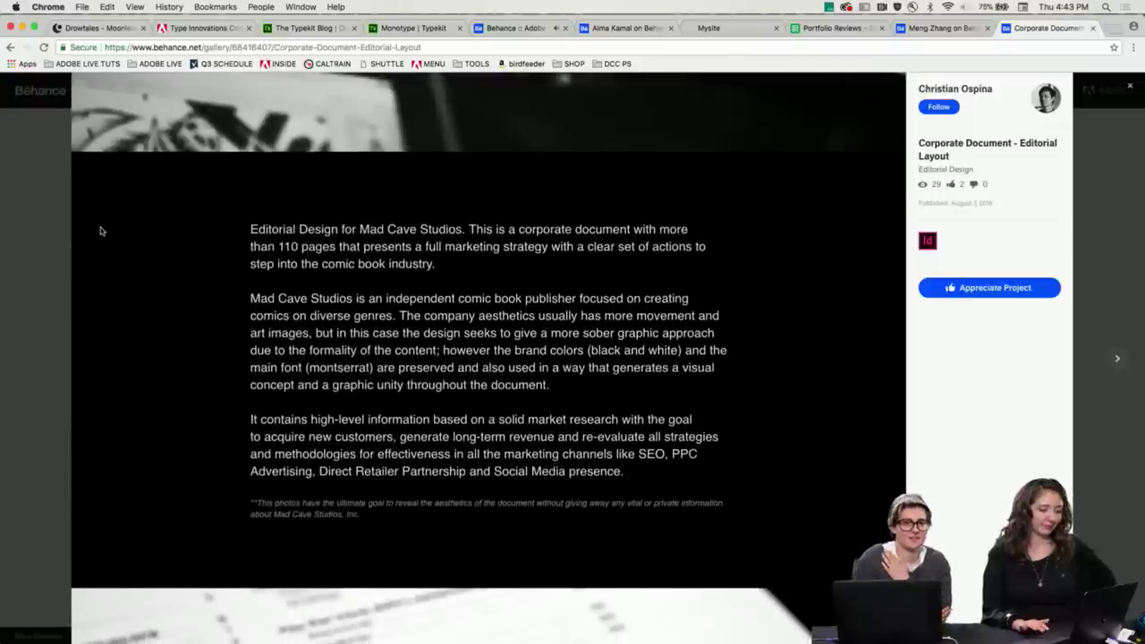
scroll(100, 229, "up", 10)
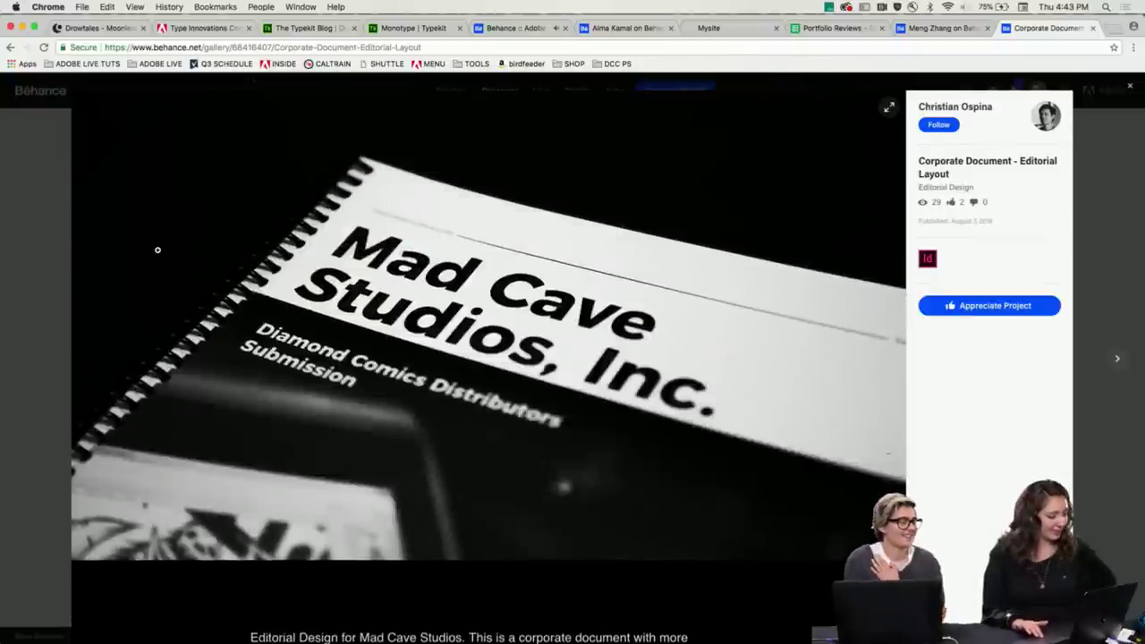
scroll(158, 250, "down", 9)
scroll(157, 252, "down", 7)
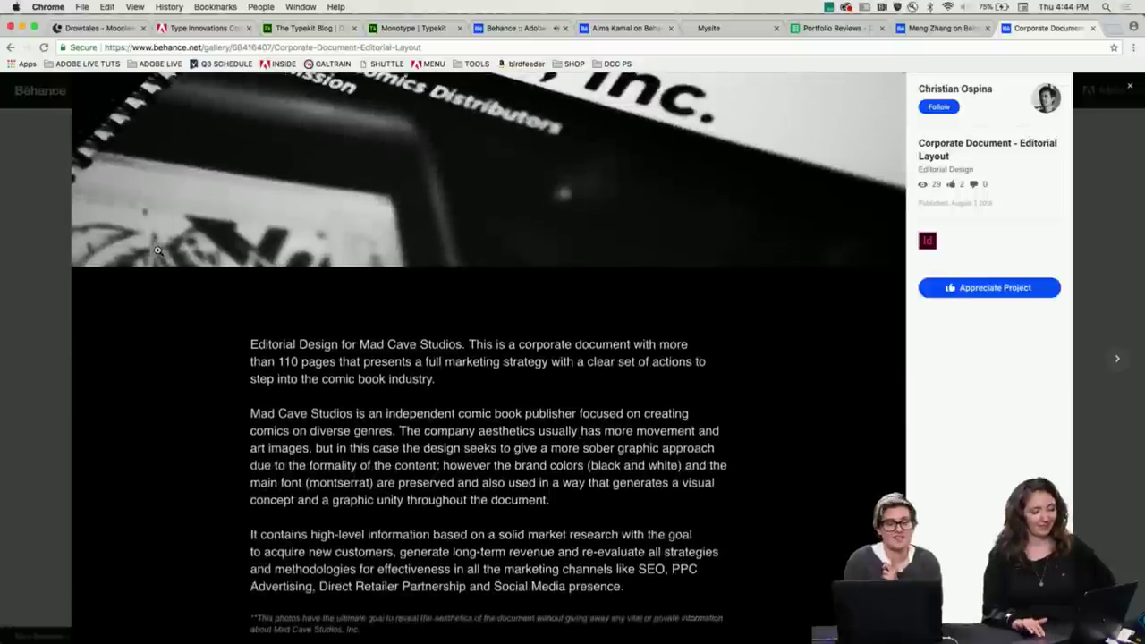
scroll(157, 254, "up", 1)
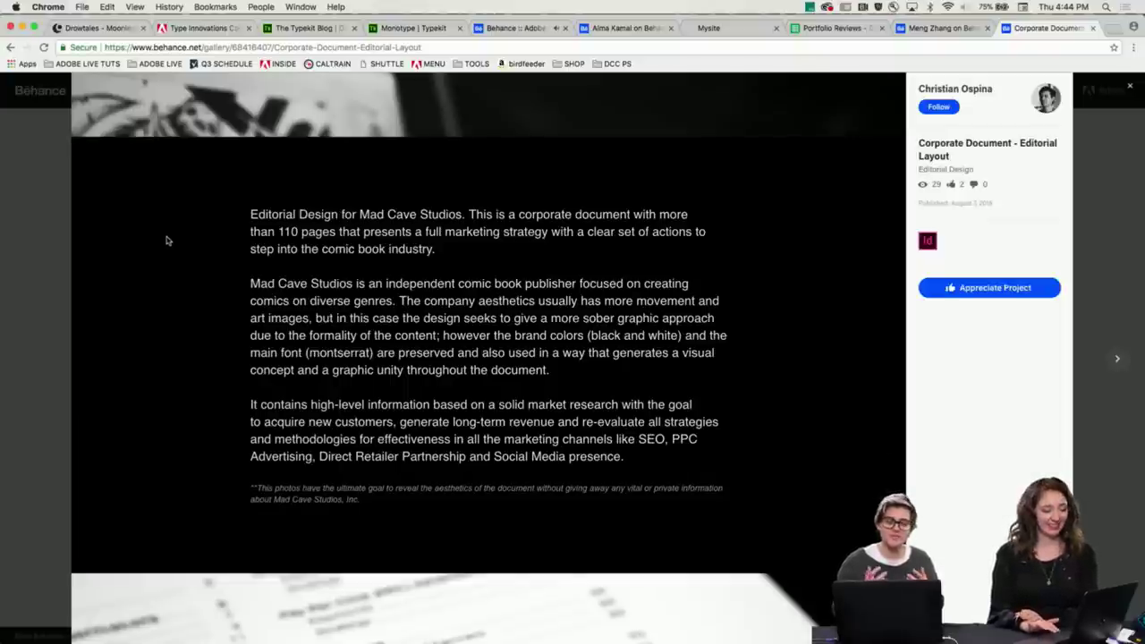
scroll(166, 239, "up", 5)
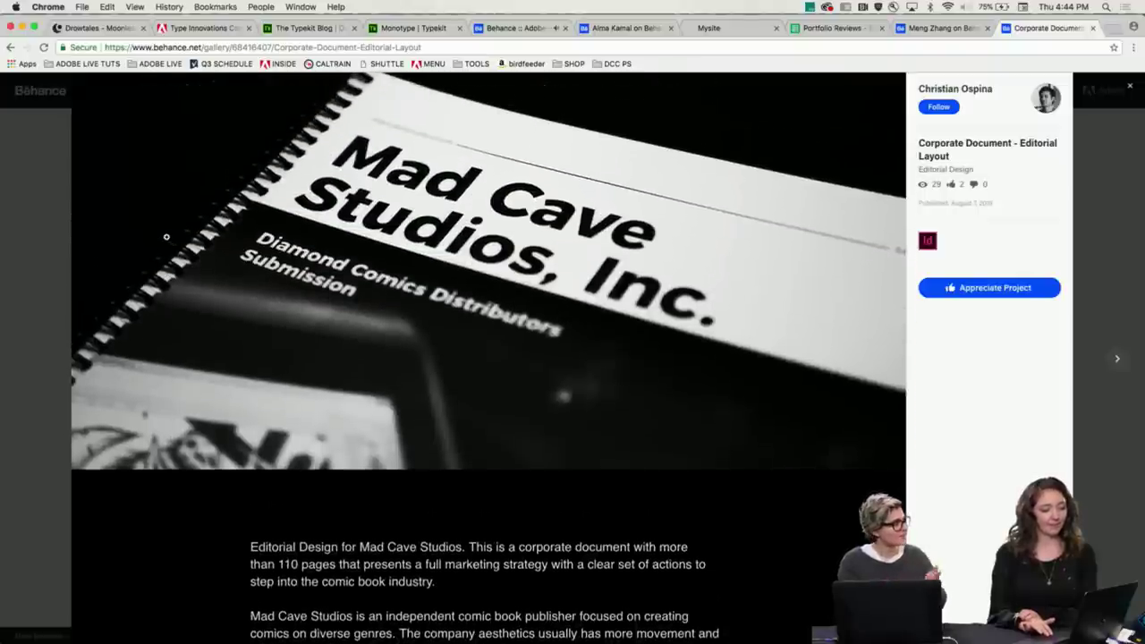
scroll(166, 237, "down", 1)
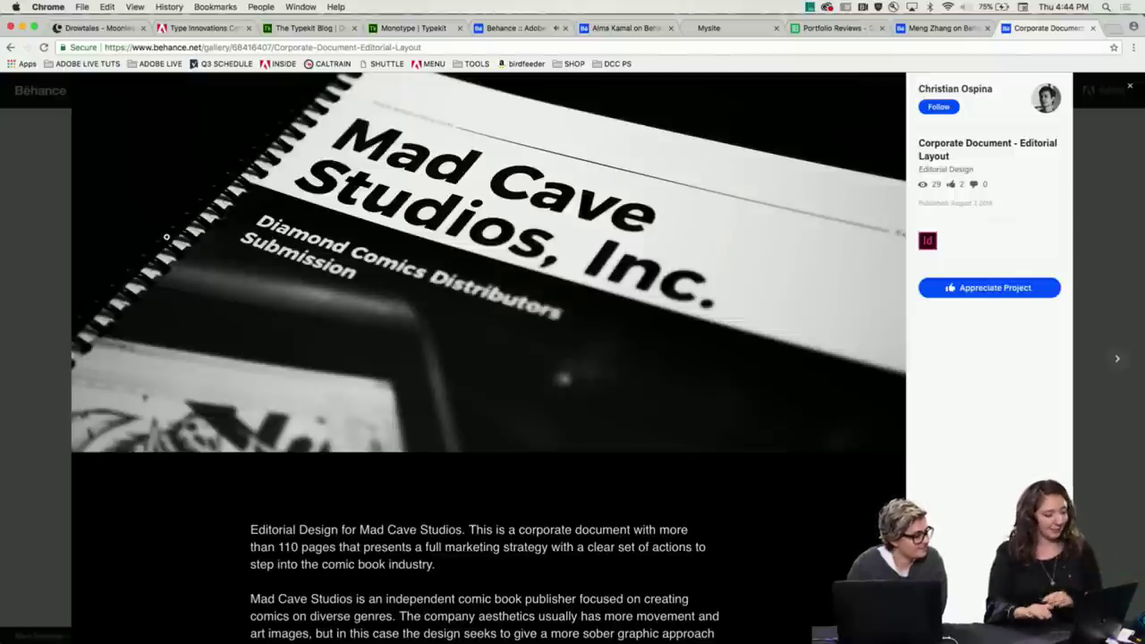
scroll(166, 237, "down", 10)
scroll(166, 237, "up", 2)
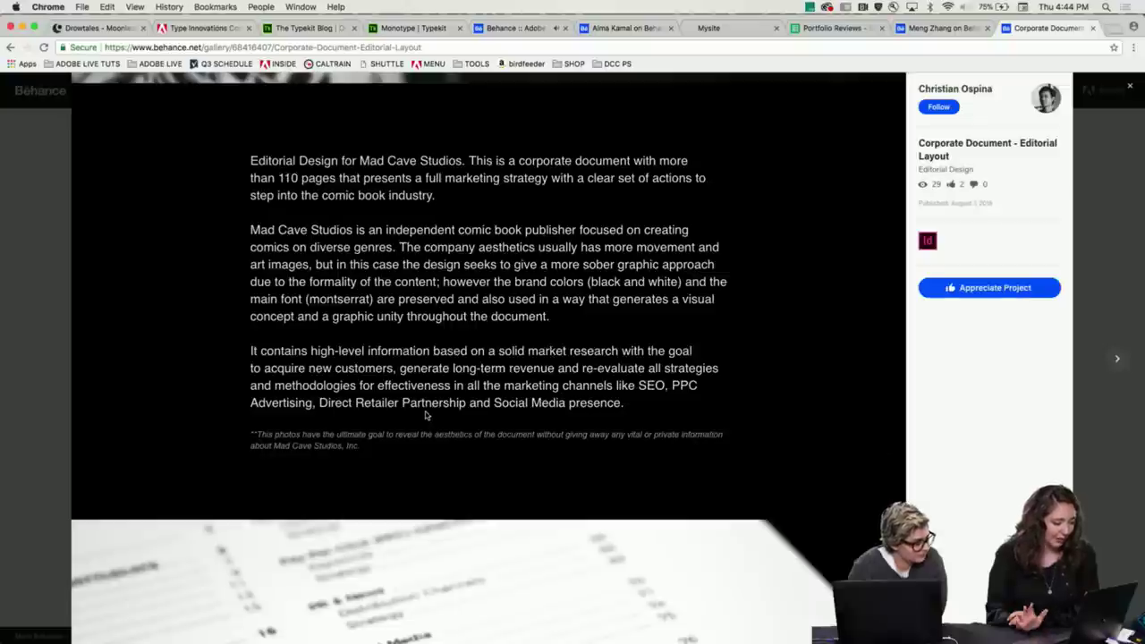
scroll(427, 415, "down", 5)
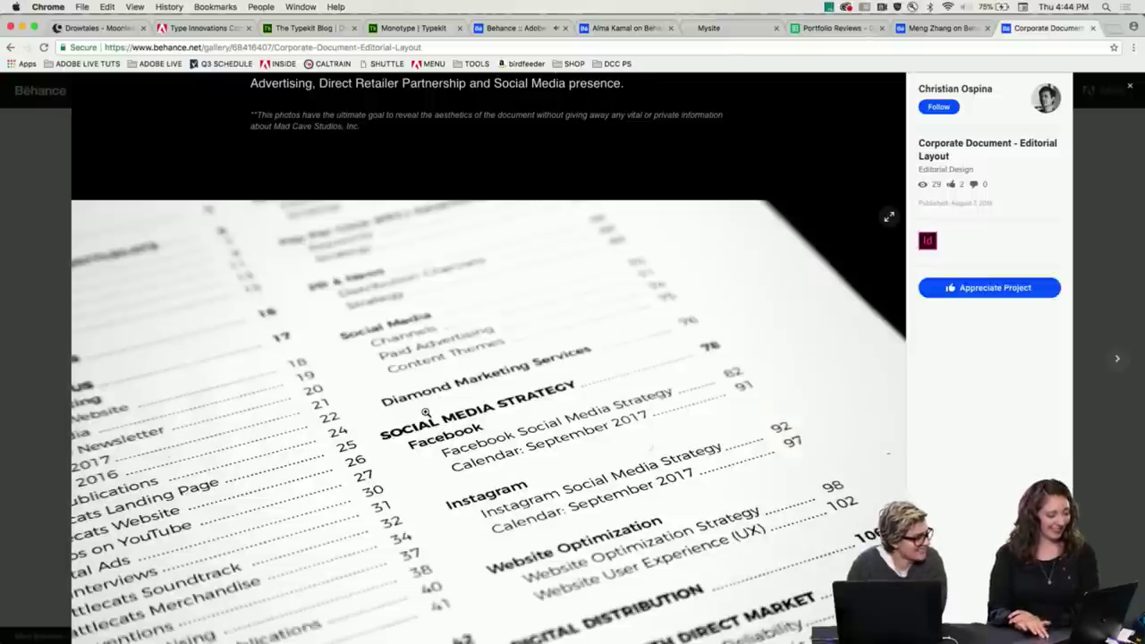
scroll(426, 412, "down", 2)
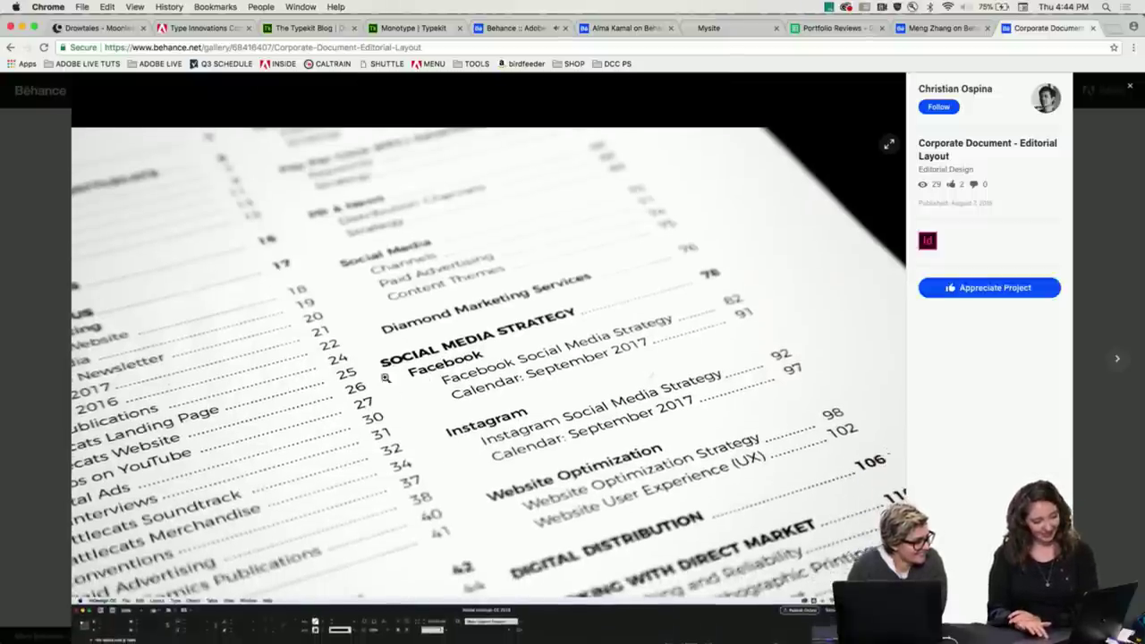
scroll(331, 331, "down", 1)
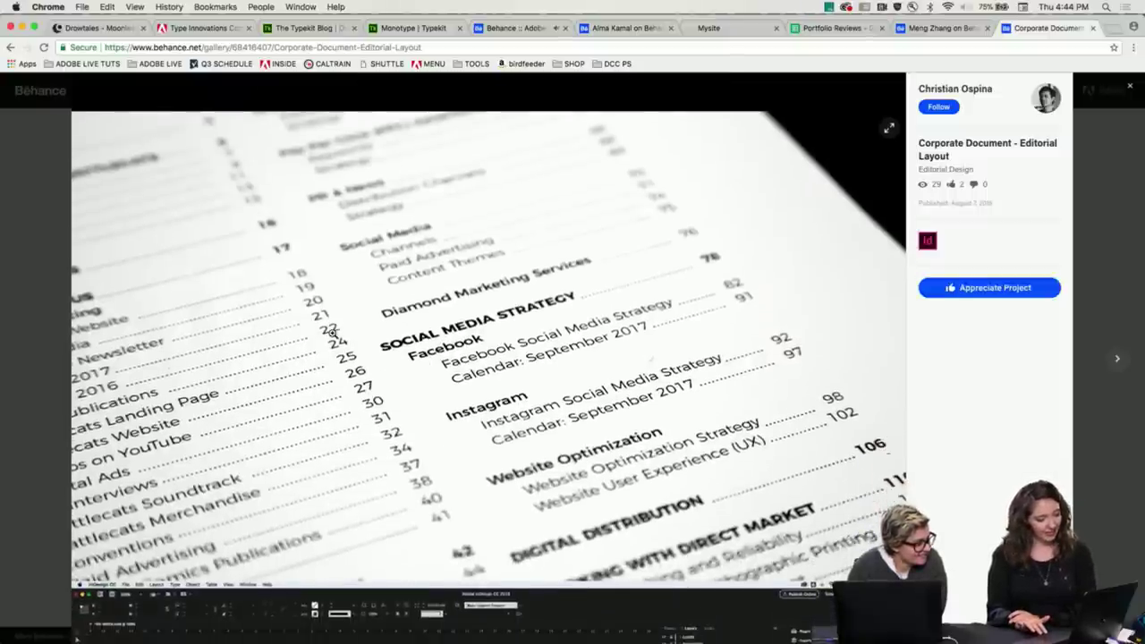
scroll(332, 331, "down", 5)
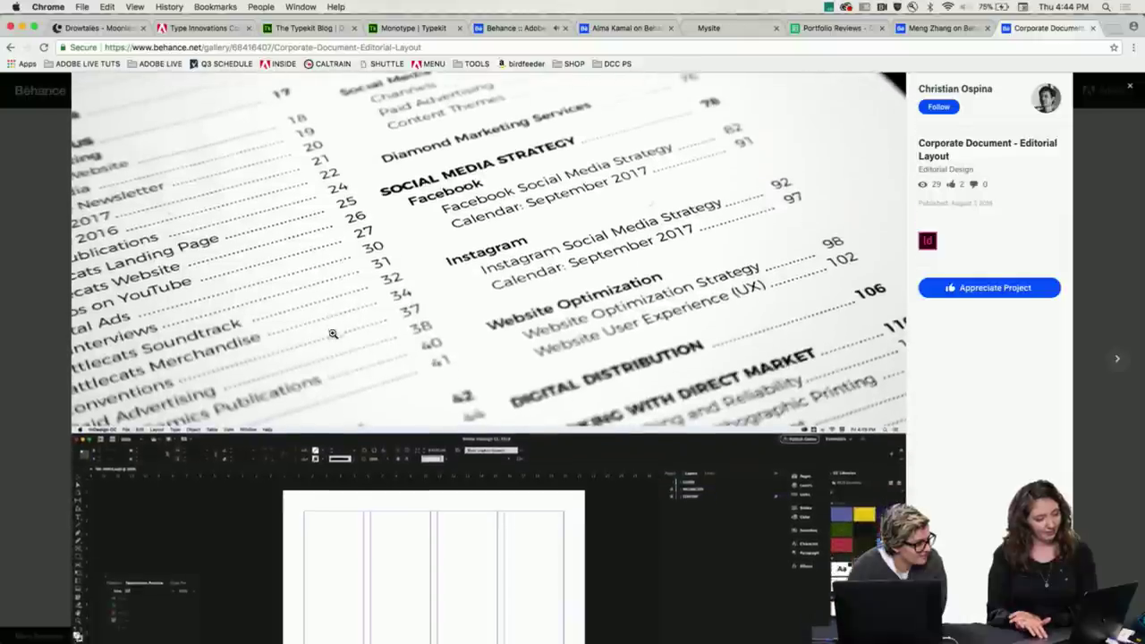
scroll(332, 331, "down", 5)
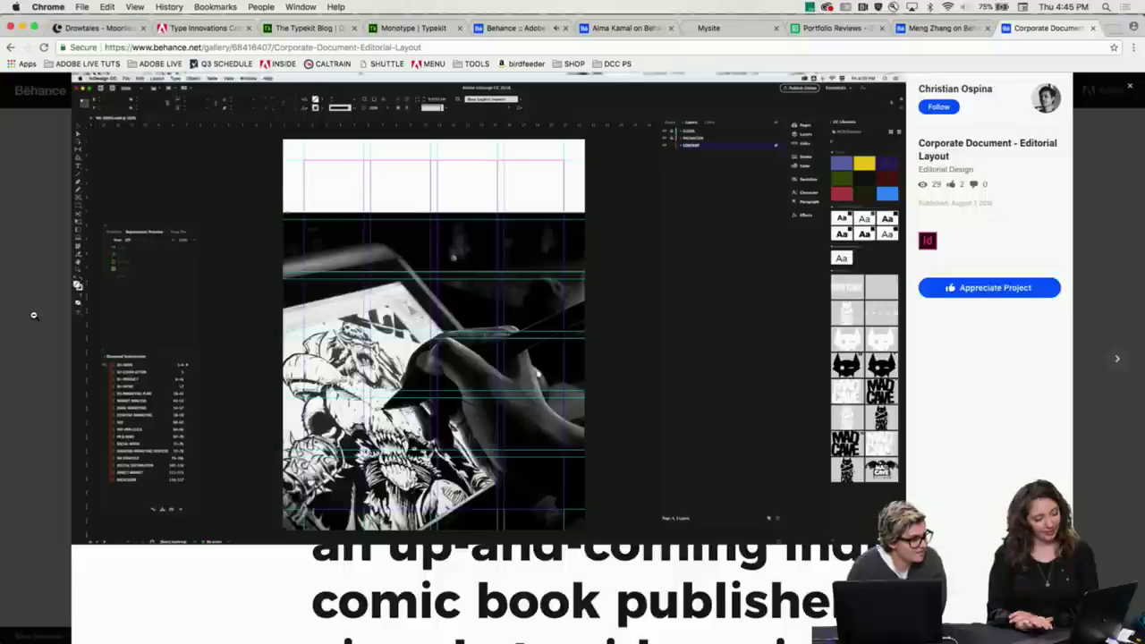
scroll(33, 315, "up", 1)
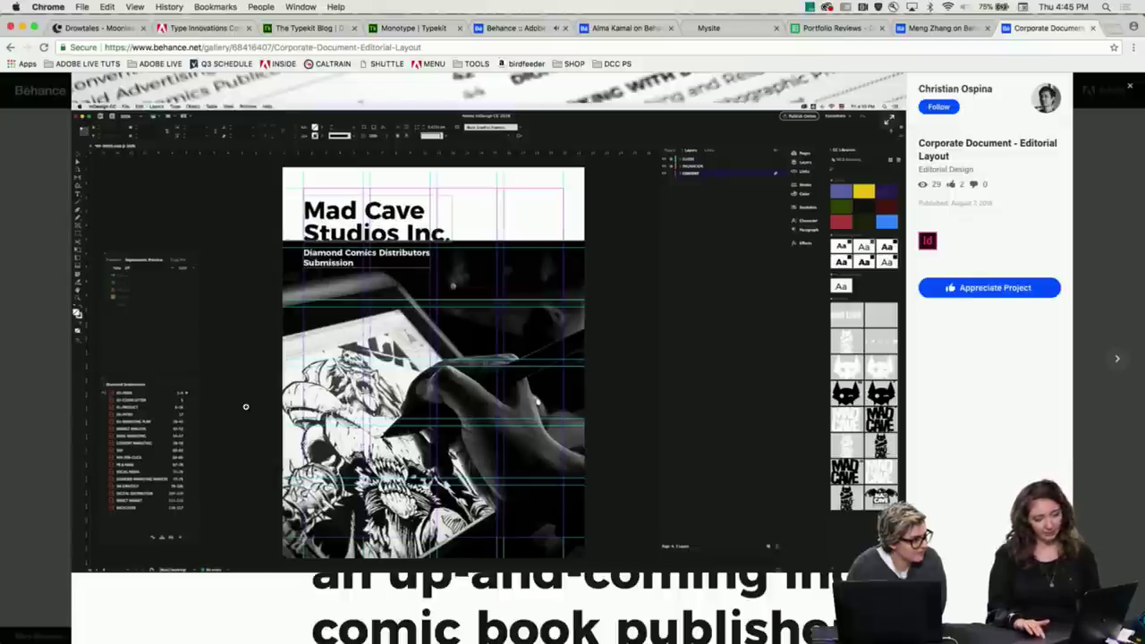
scroll(245, 403, "down", 1)
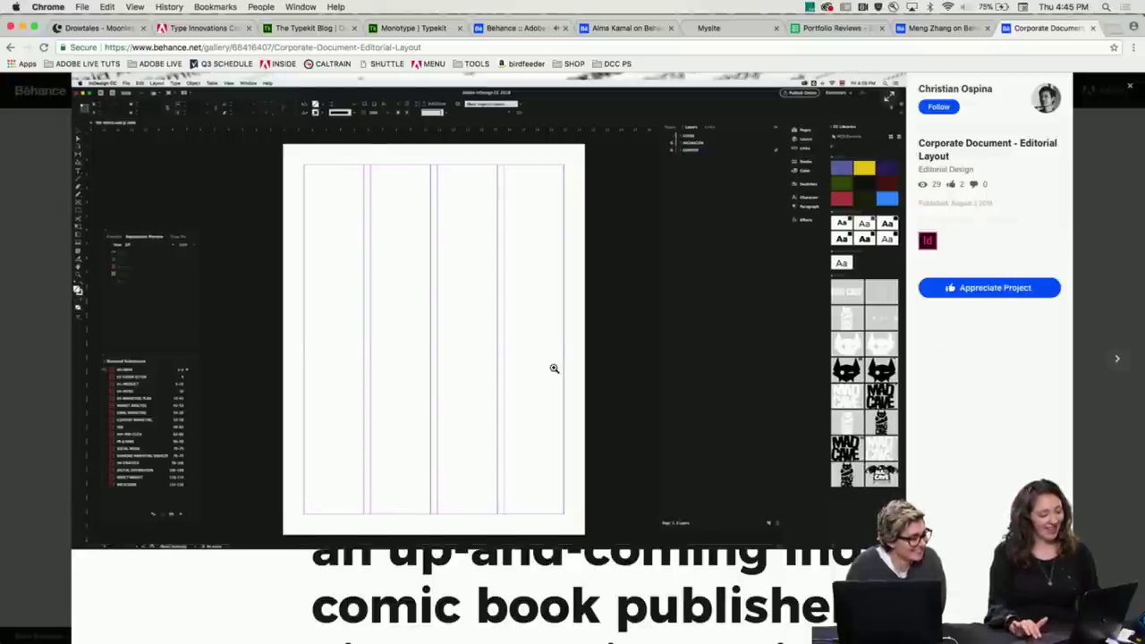
scroll(552, 362, "down", 5)
scroll(541, 354, "down", 5)
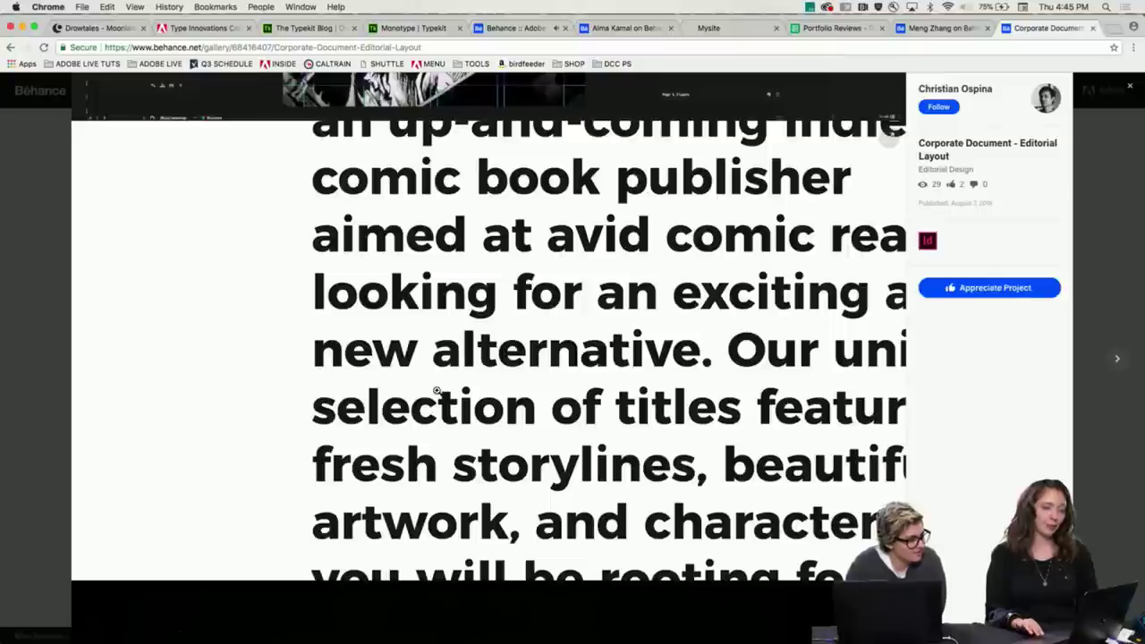
- Scroll past the comic-news outlet tiles to the Distribution Channels and PR Strategy spread
scroll(437, 391, "down", 9)
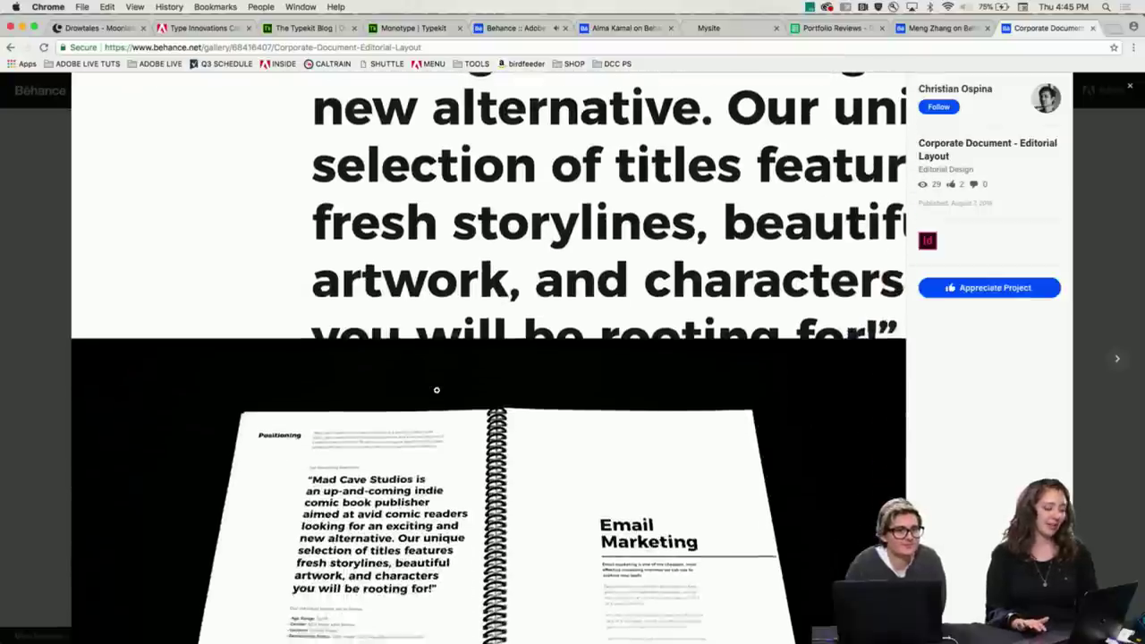
scroll(437, 391, "down", 3)
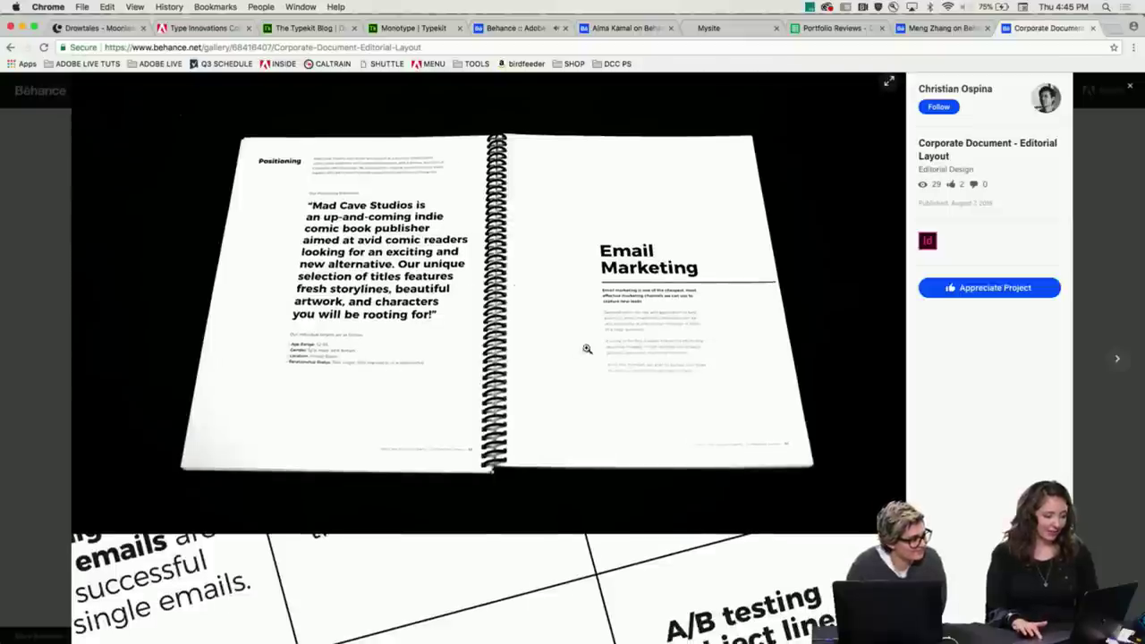
scroll(515, 364, "down", 1)
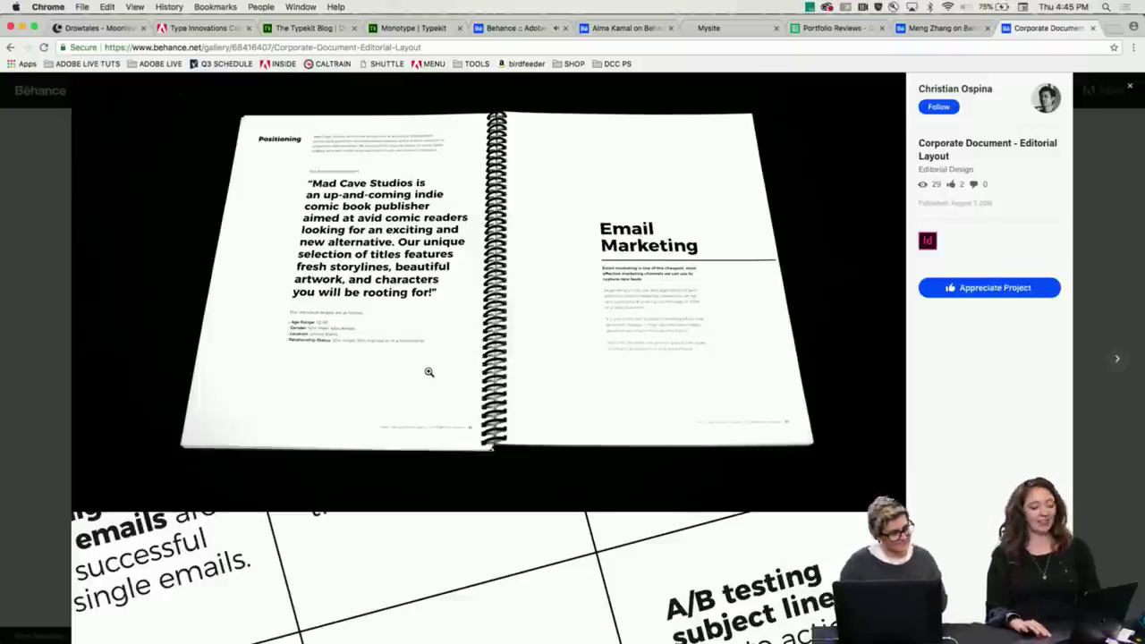
scroll(427, 371, "down", 3)
scroll(427, 370, "down", 6)
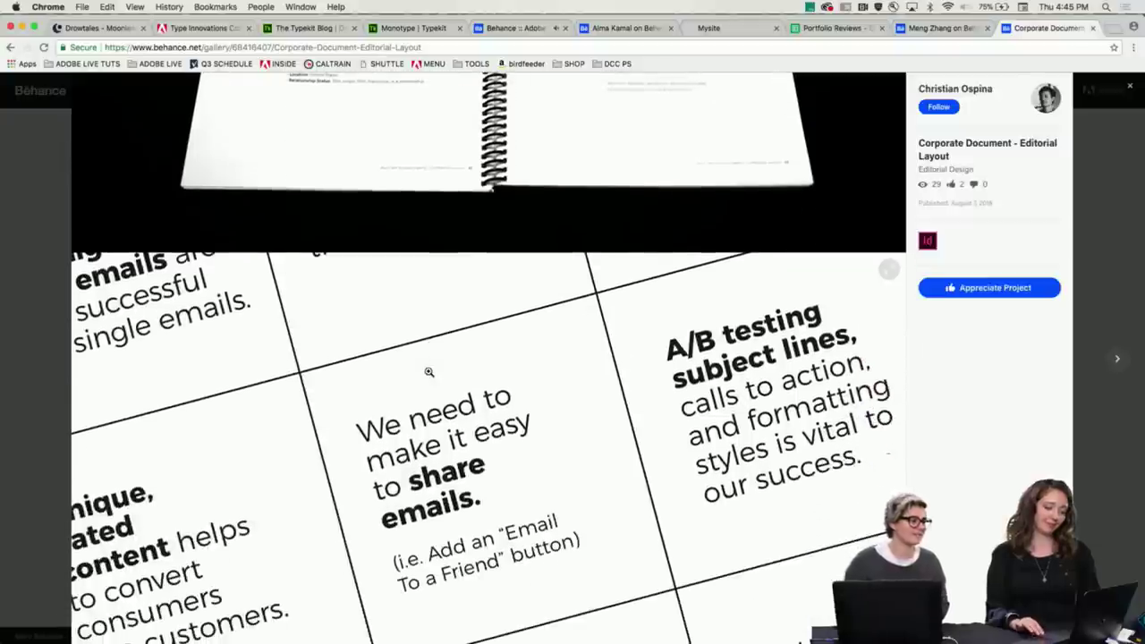
scroll(428, 370, "down", 9)
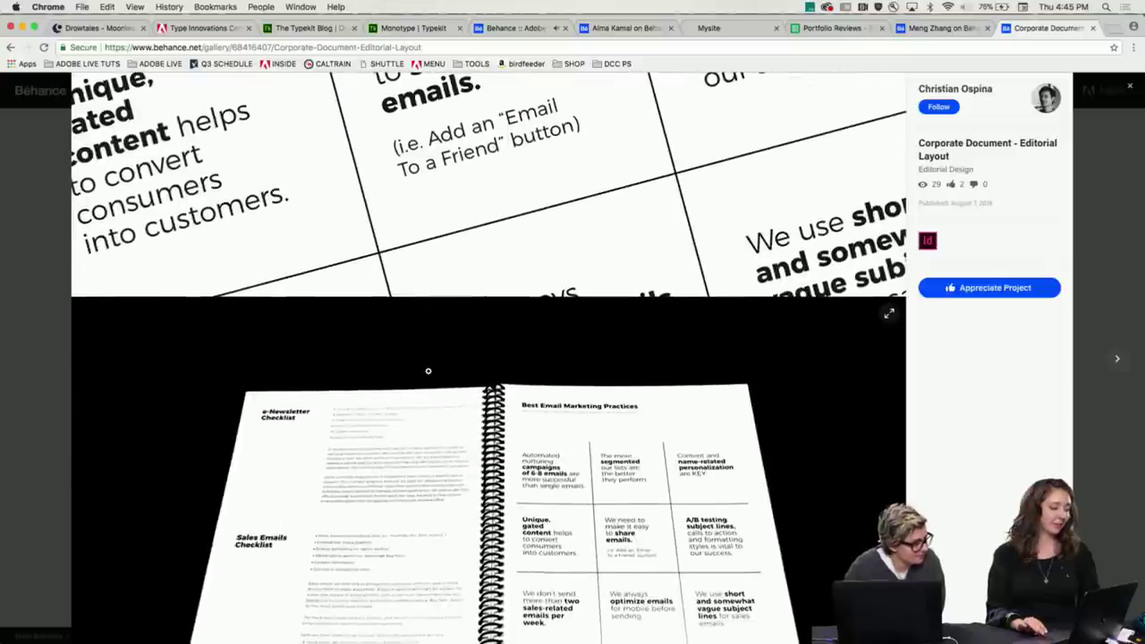
scroll(428, 371, "down", 3)
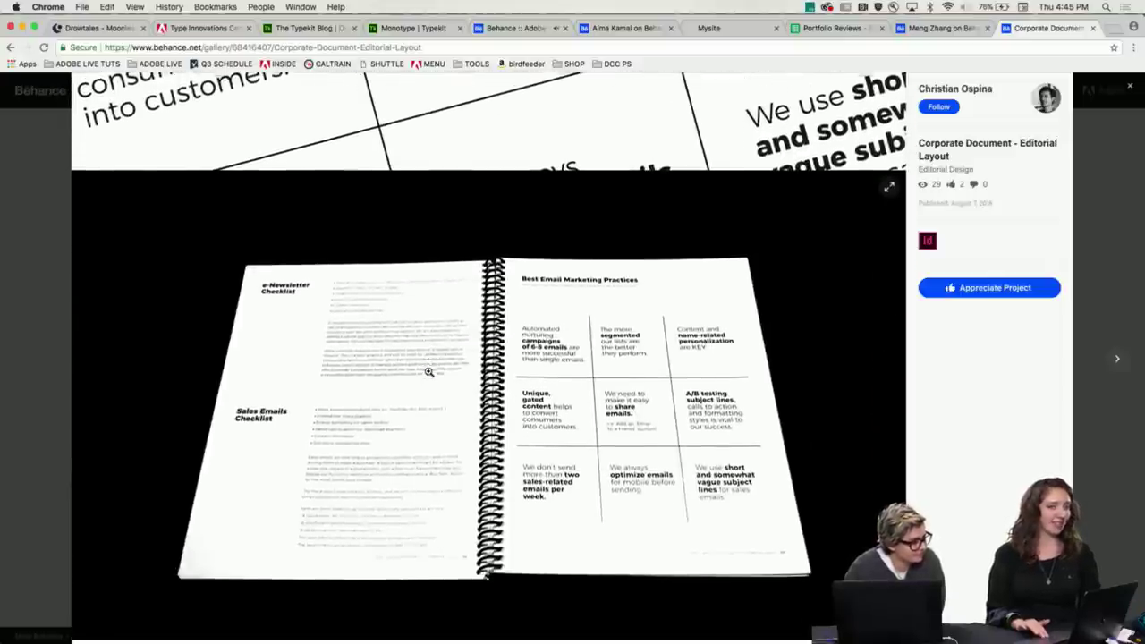
scroll(429, 371, "down", 1)
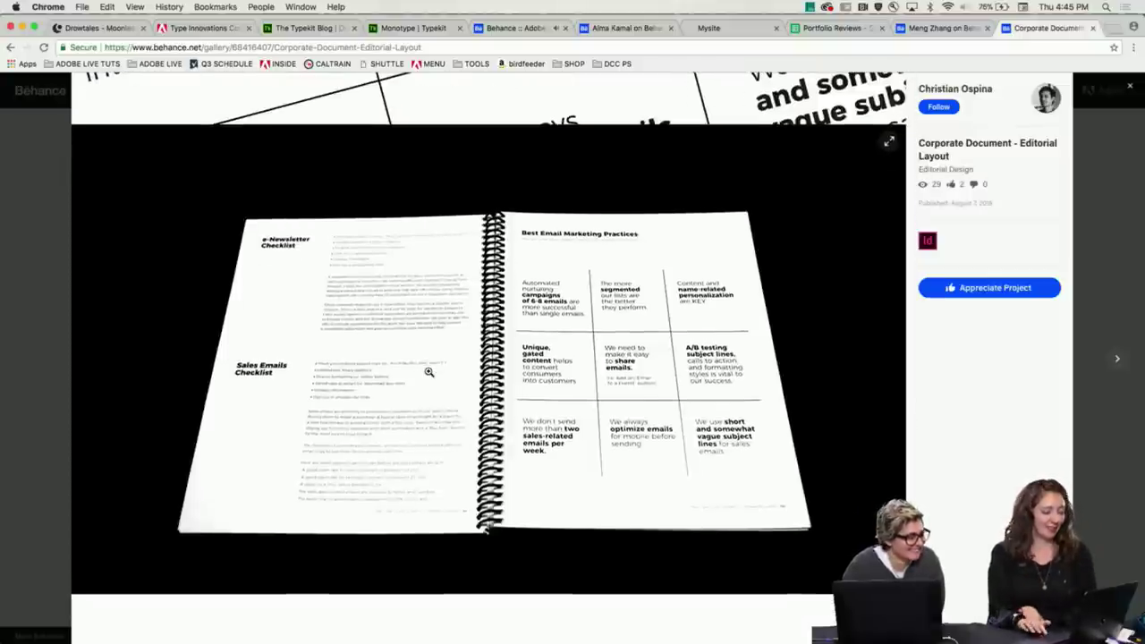
scroll(229, 331, "down", 3)
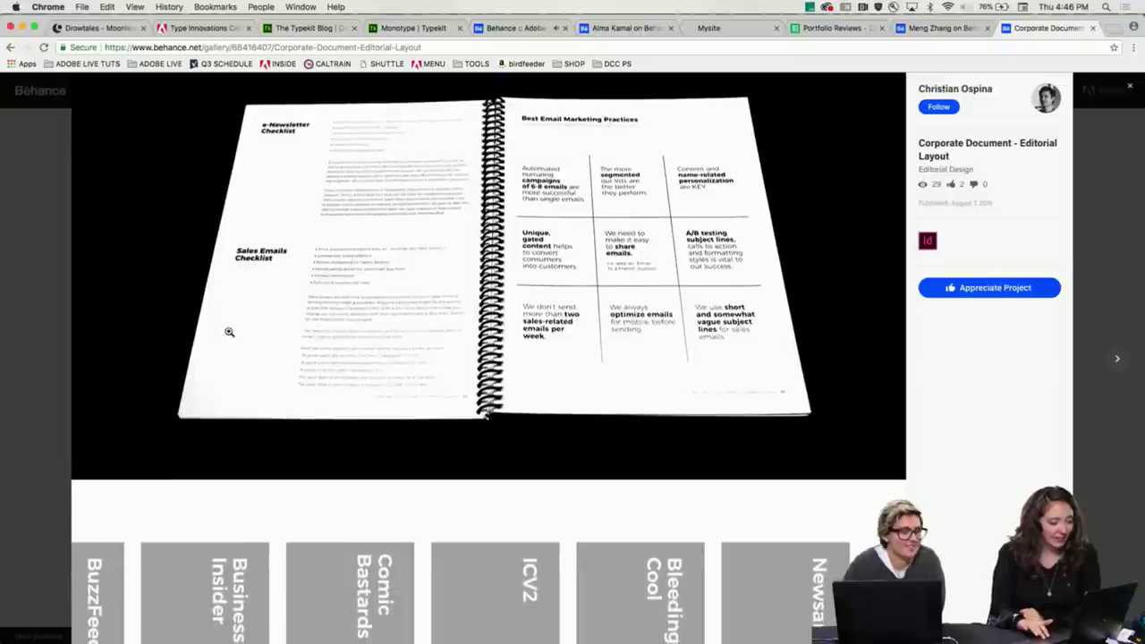
scroll(229, 332, "down", 1)
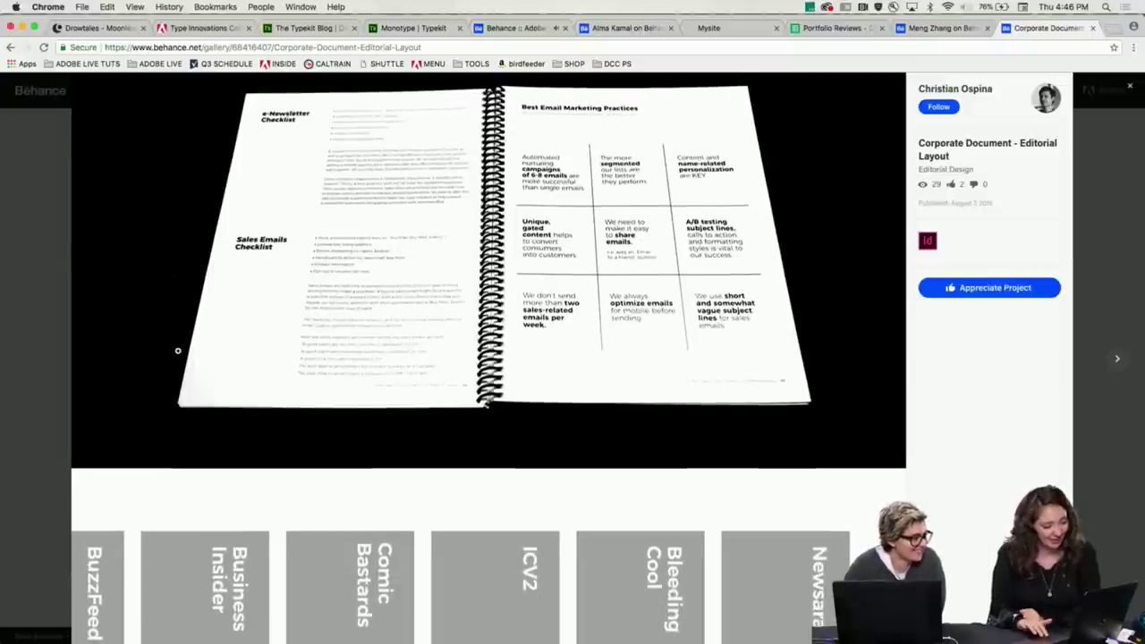
scroll(177, 350, "down", 1)
scroll(178, 351, "down", 5)
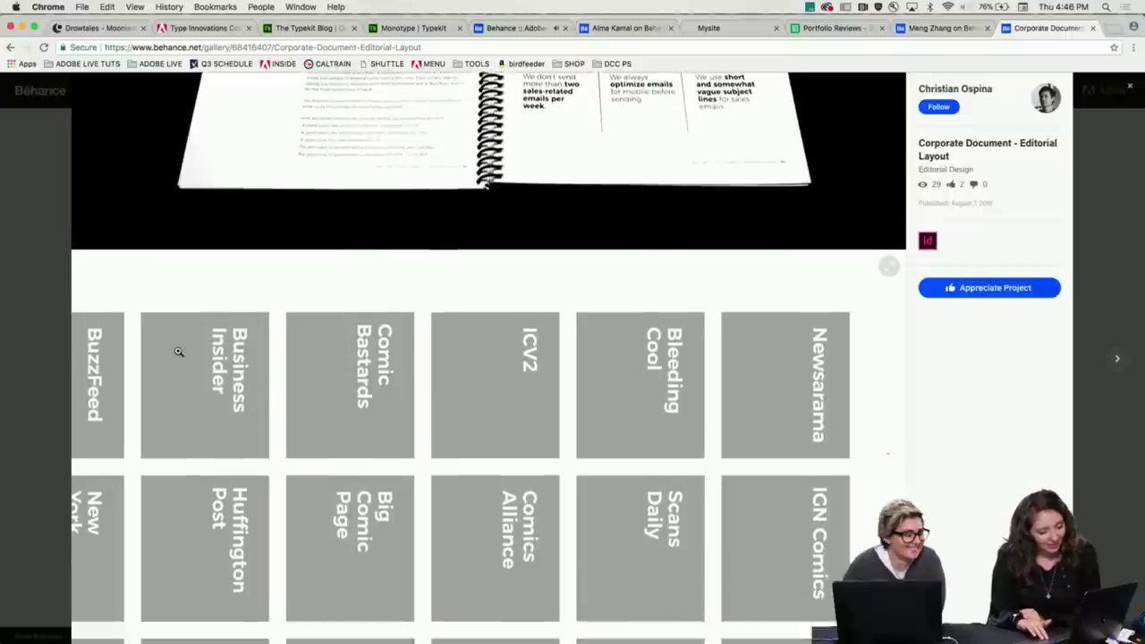
scroll(178, 350, "down", 2)
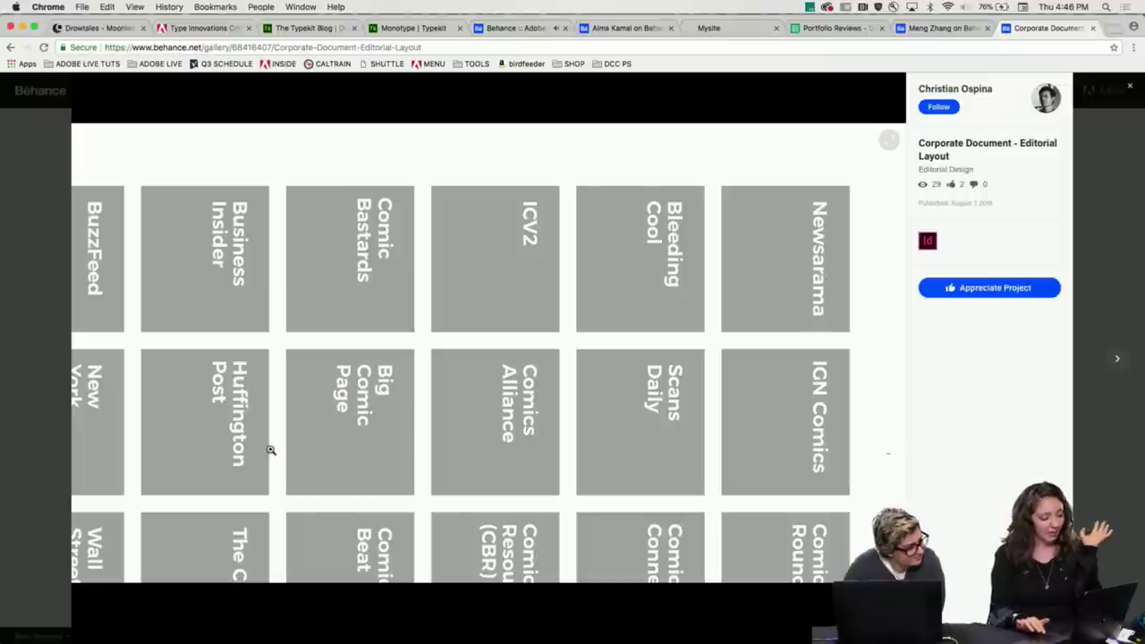
scroll(270, 450, "down", 5)
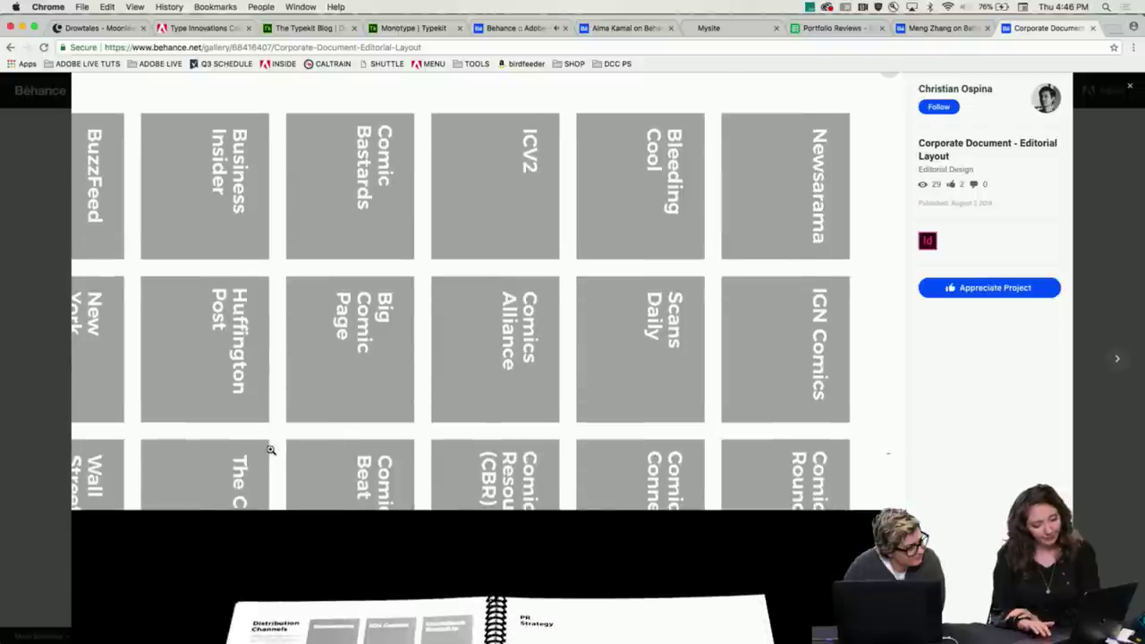
scroll(270, 450, "down", 1)
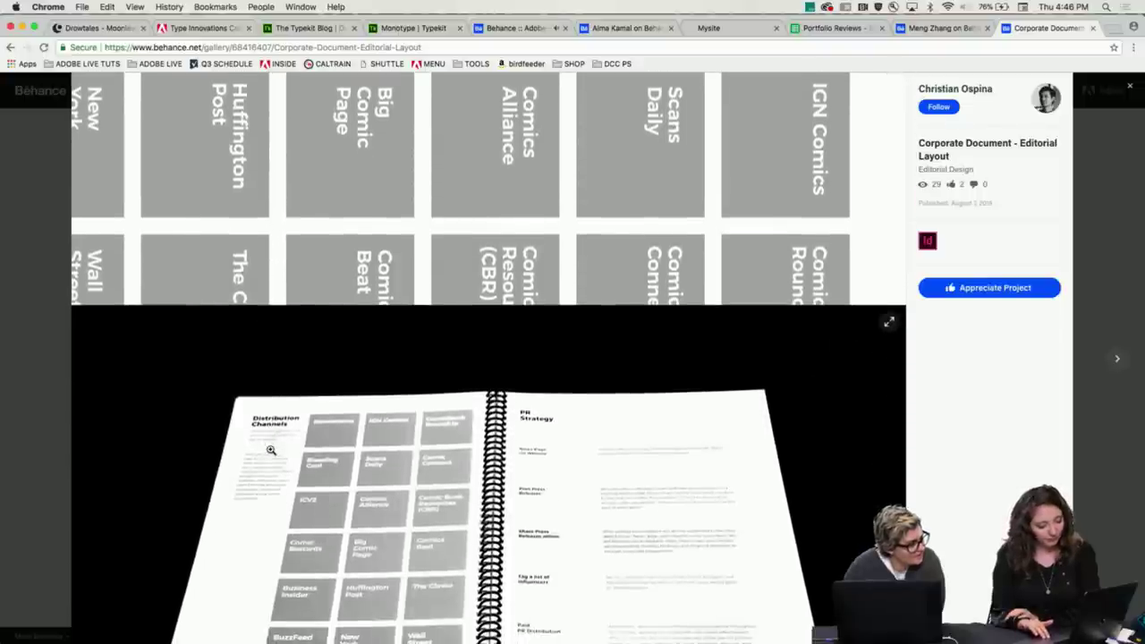
scroll(287, 447, "down", 7)
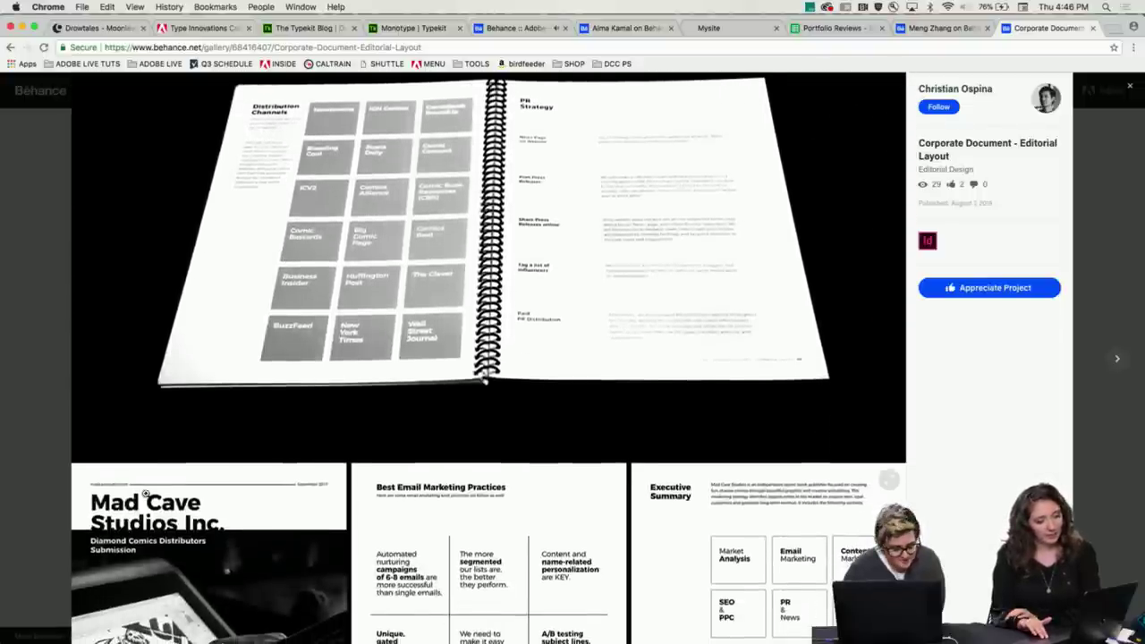
- Scroll through the remaining spreads and photos to the Mad Cave booklet image and Thank You panel
scroll(287, 447, "down", 5)
scroll(144, 491, "down", 2)
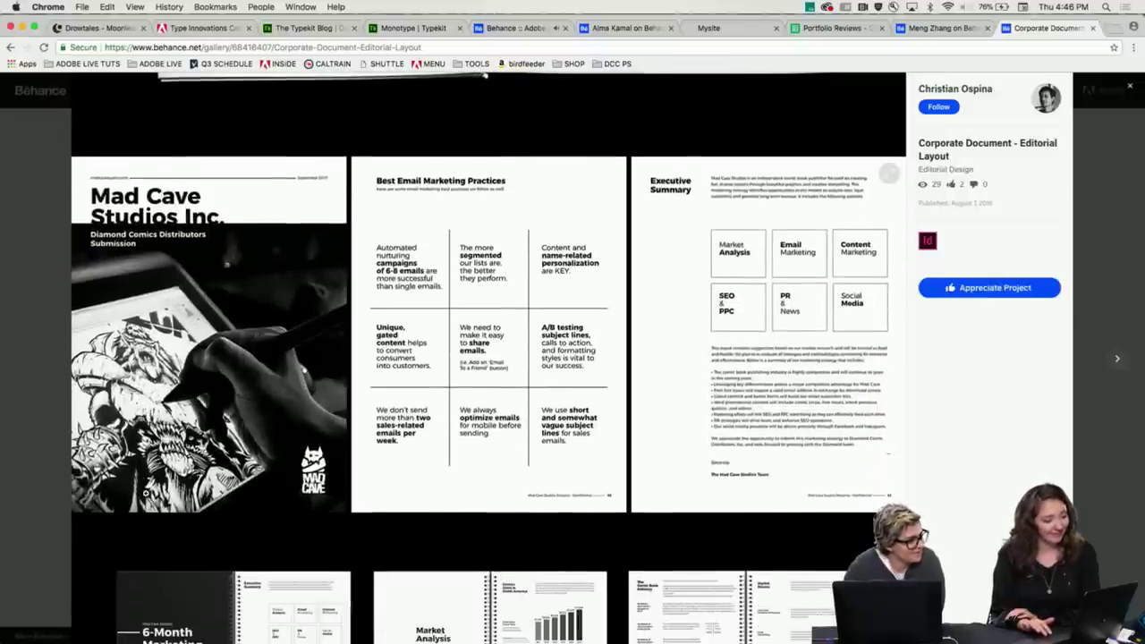
scroll(164, 368, "down", 1)
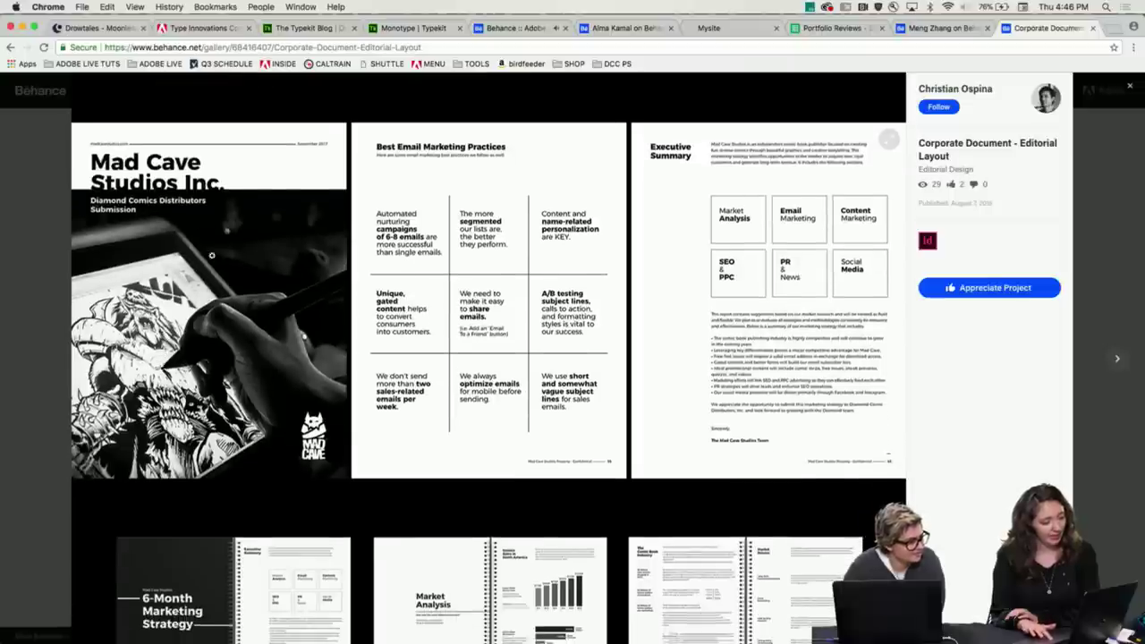
scroll(212, 352, "down", 8)
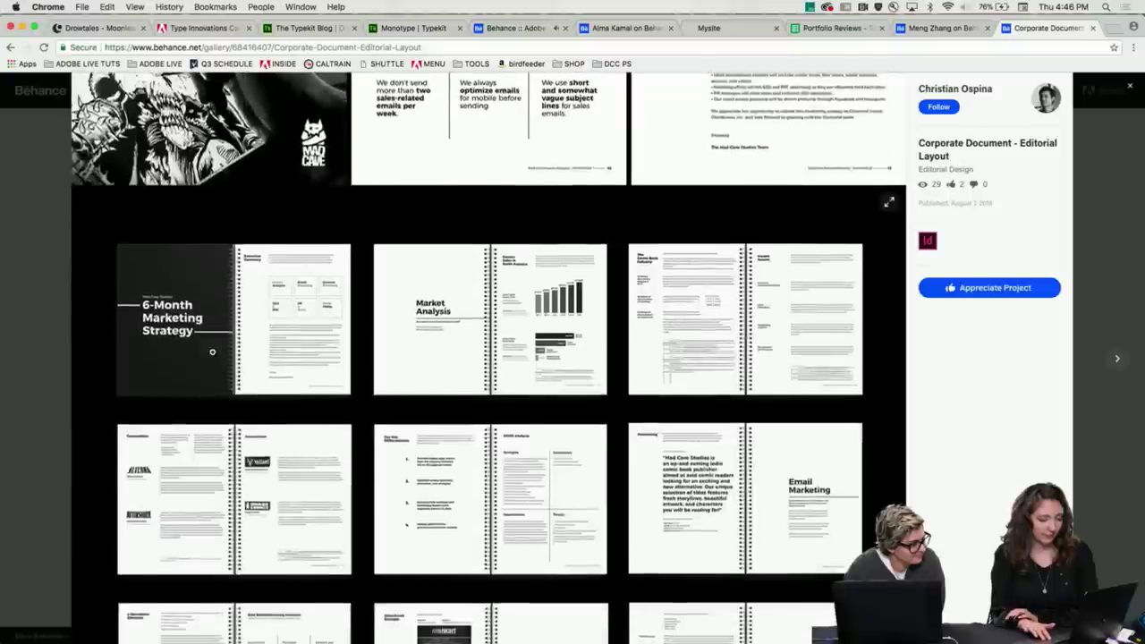
scroll(212, 352, "down", 4)
scroll(212, 352, "down", 13)
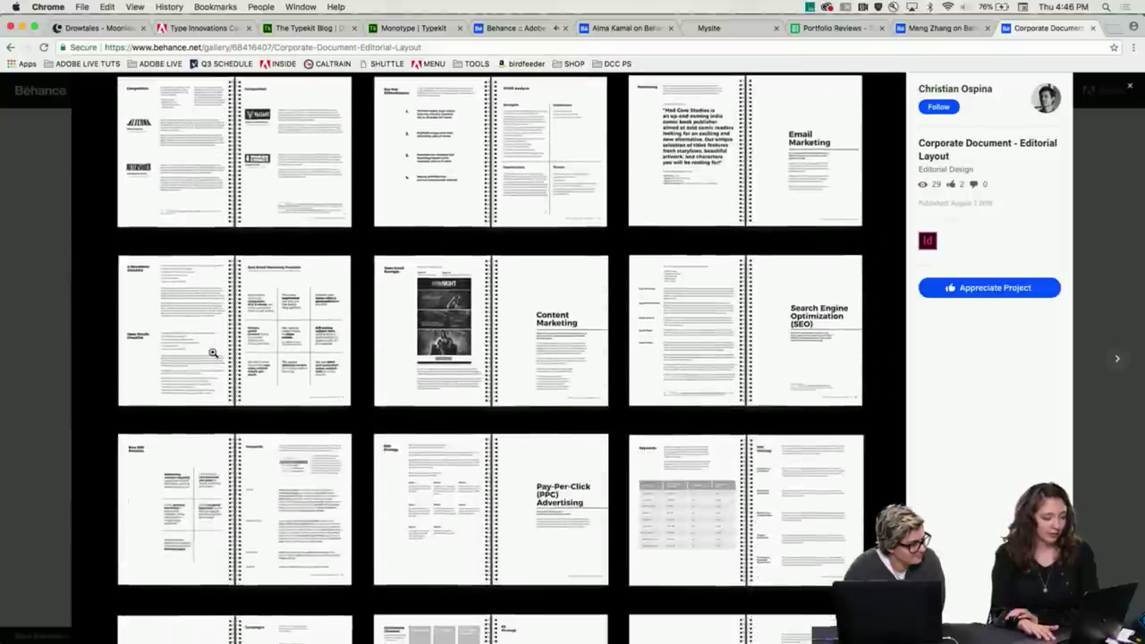
scroll(212, 352, "down", 9)
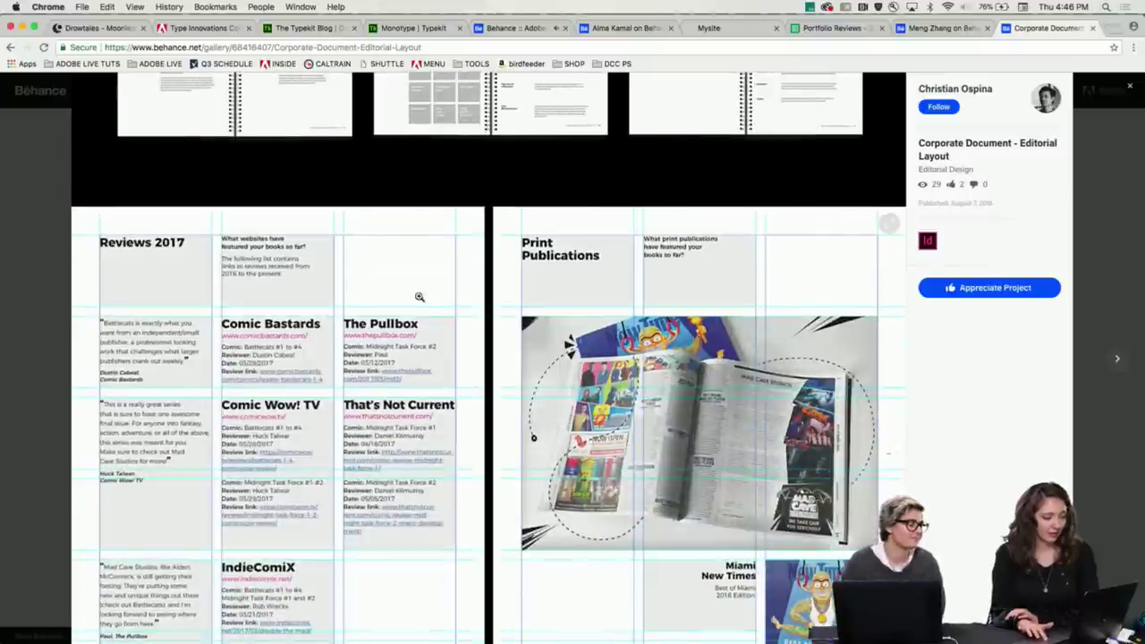
scroll(318, 353, "down", 10)
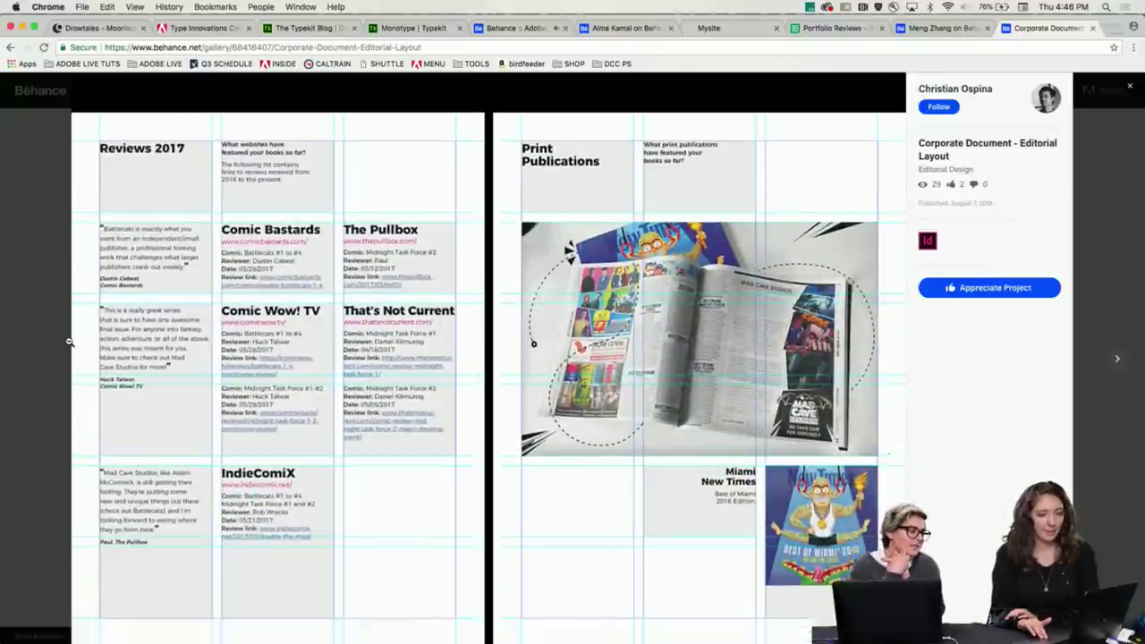
scroll(69, 341, "down", 9)
scroll(69, 341, "down", 4)
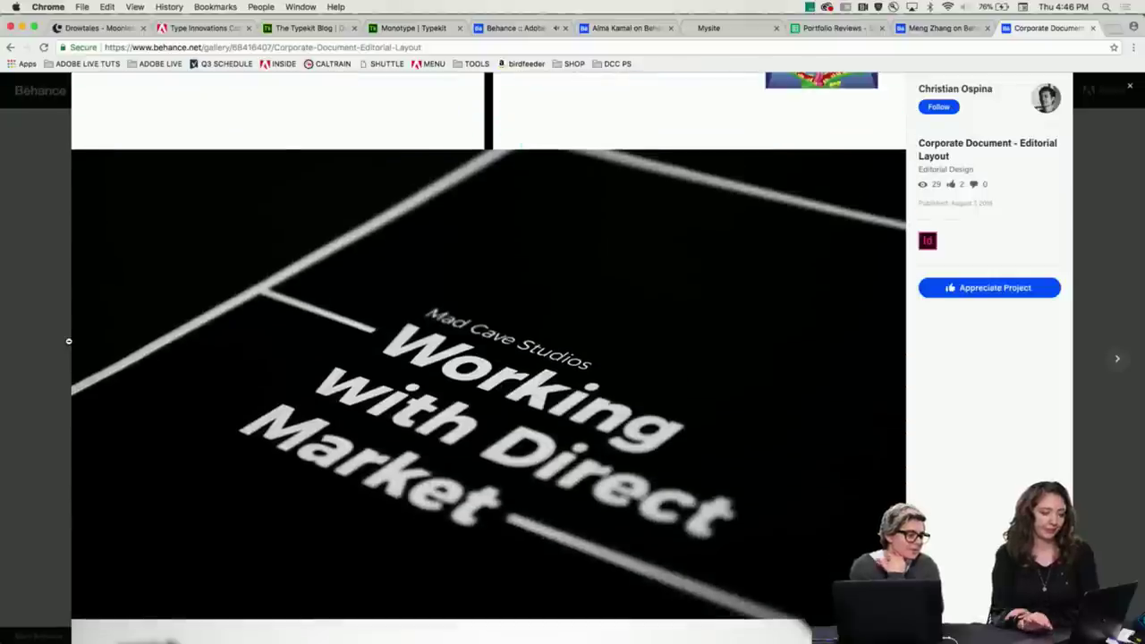
scroll(69, 341, "down", 3)
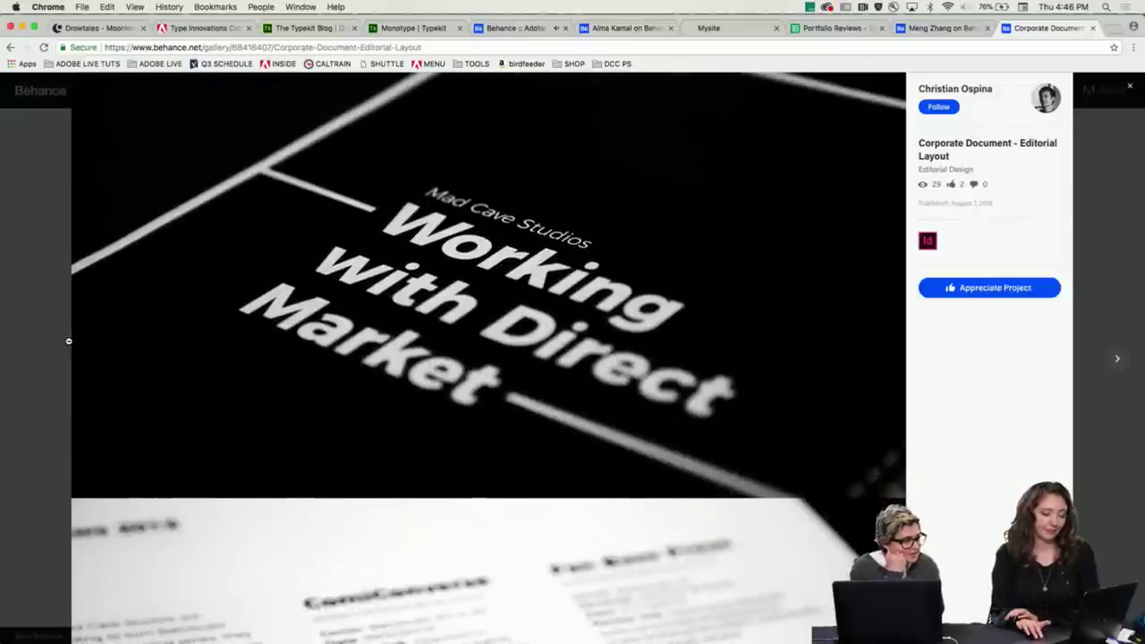
scroll(69, 341, "down", 5)
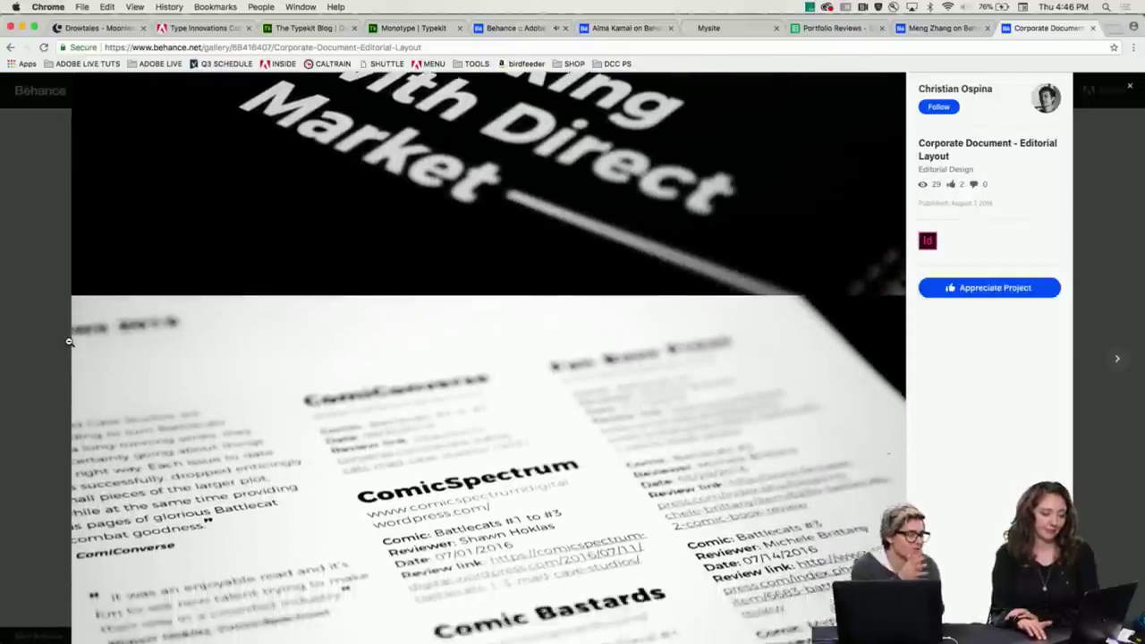
scroll(69, 341, "down", 6)
scroll(69, 341, "down", 10)
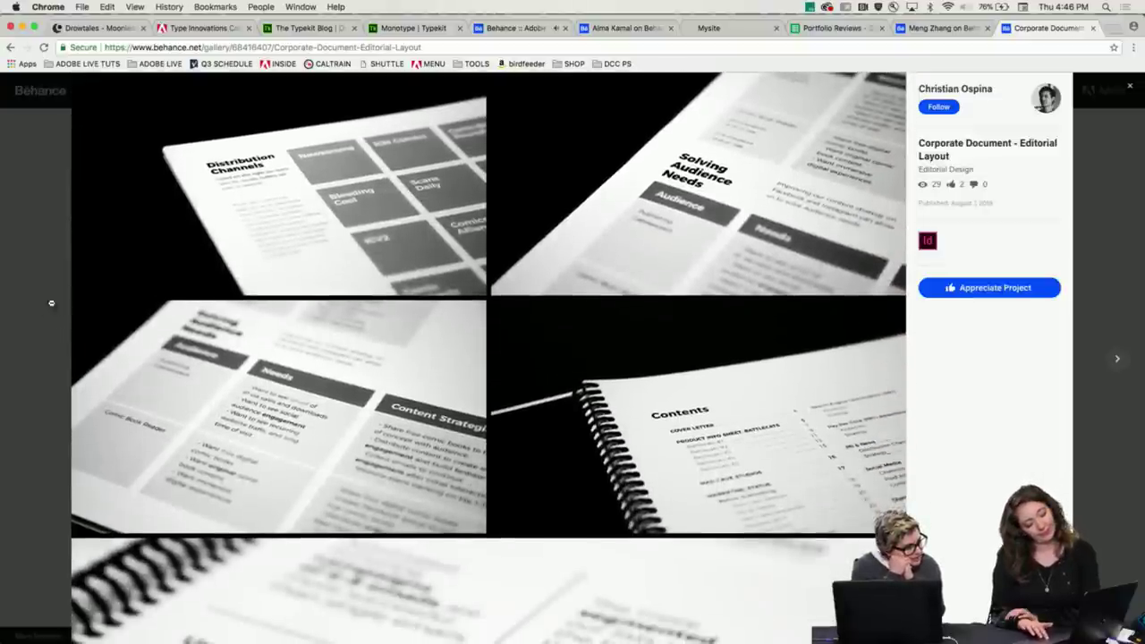
scroll(34, 317, "down", 5)
scroll(34, 317, "up", 6)
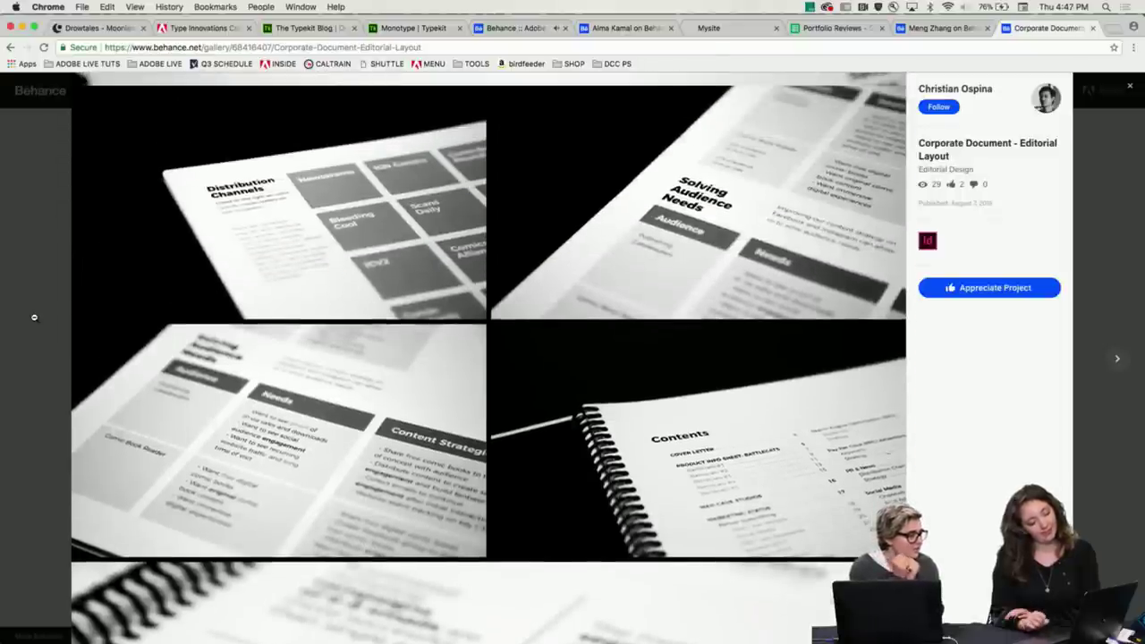
scroll(34, 317, "down", 10)
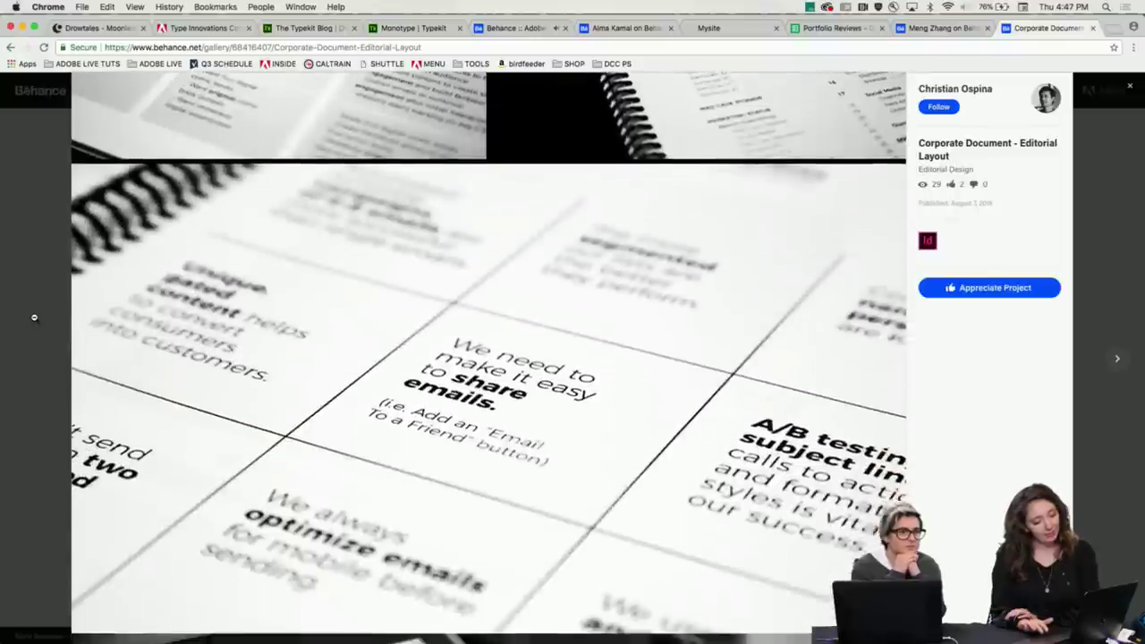
scroll(34, 317, "down", 2)
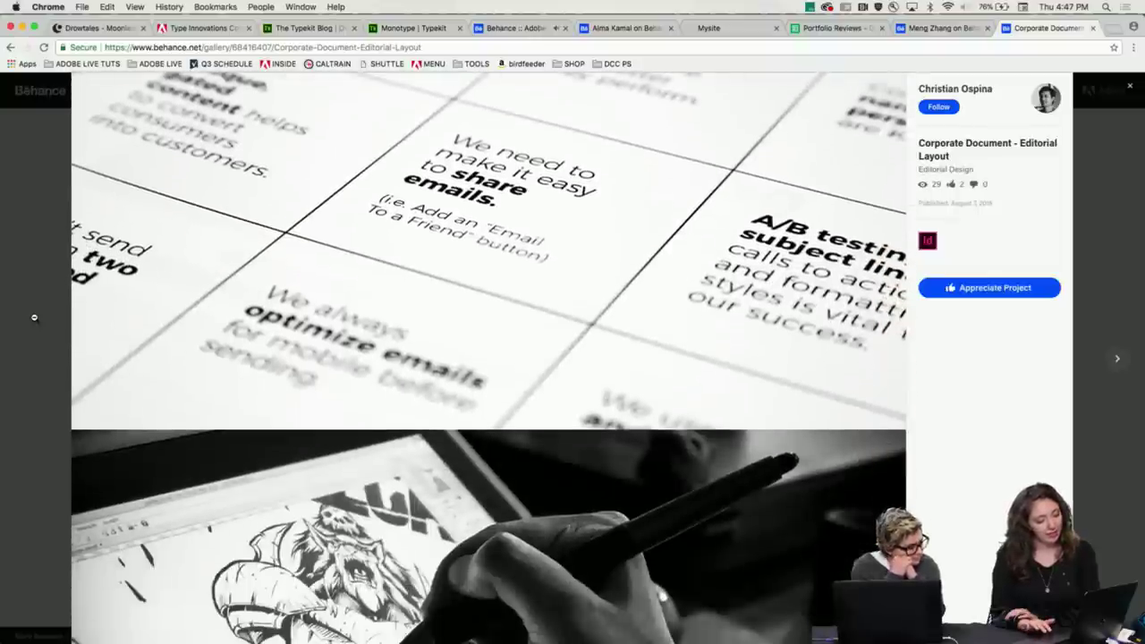
scroll(34, 317, "up", 10)
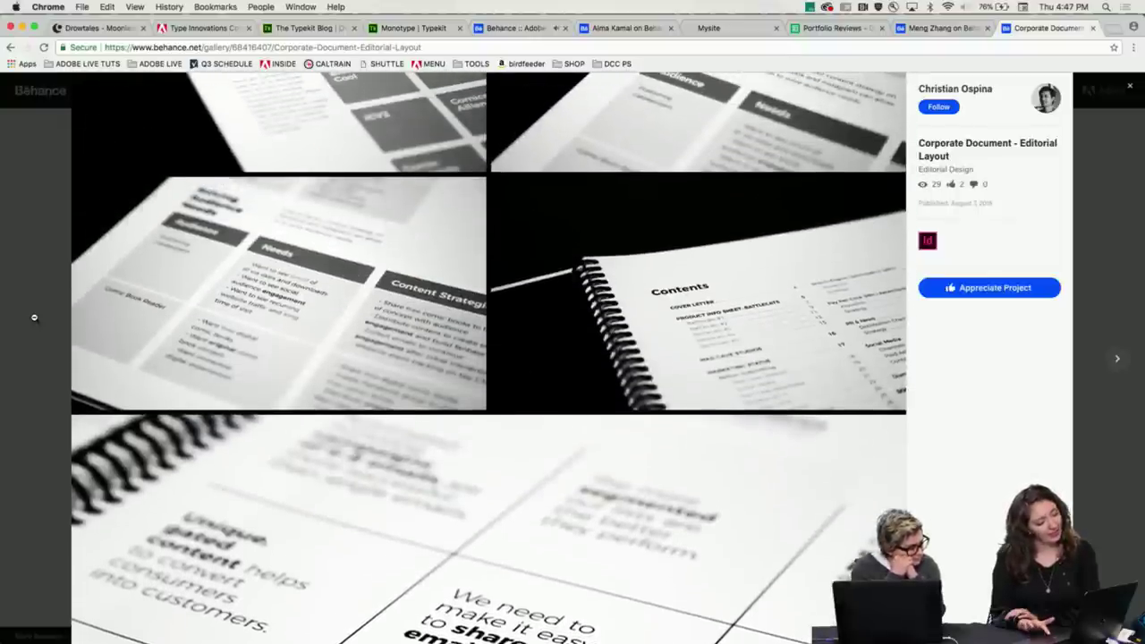
scroll(34, 317, "up", 8)
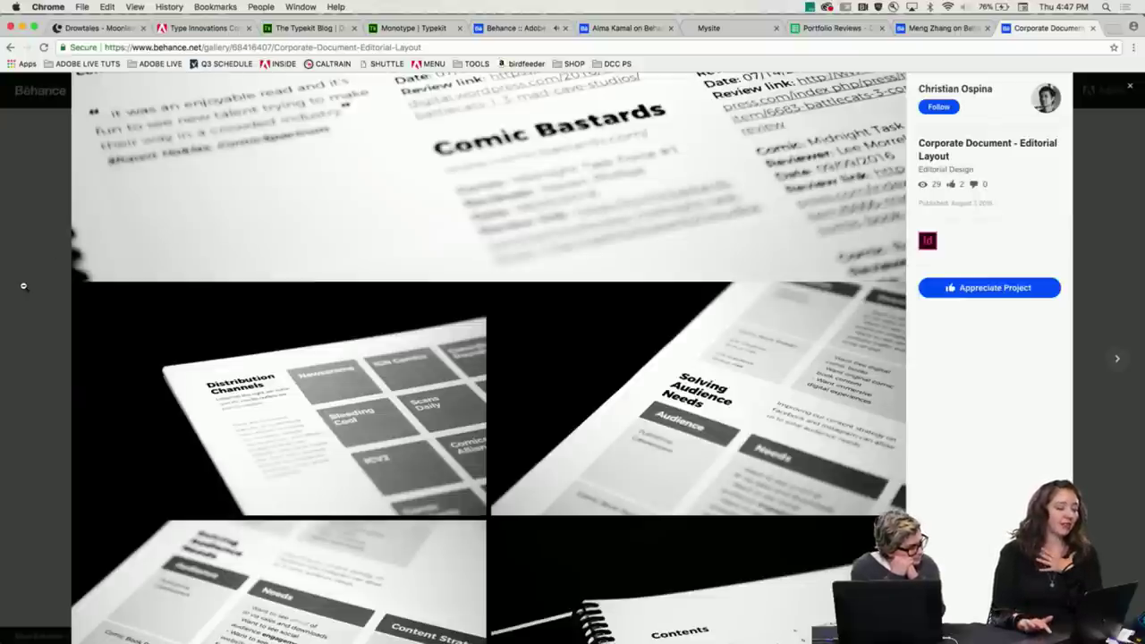
scroll(307, 480, "down", 2)
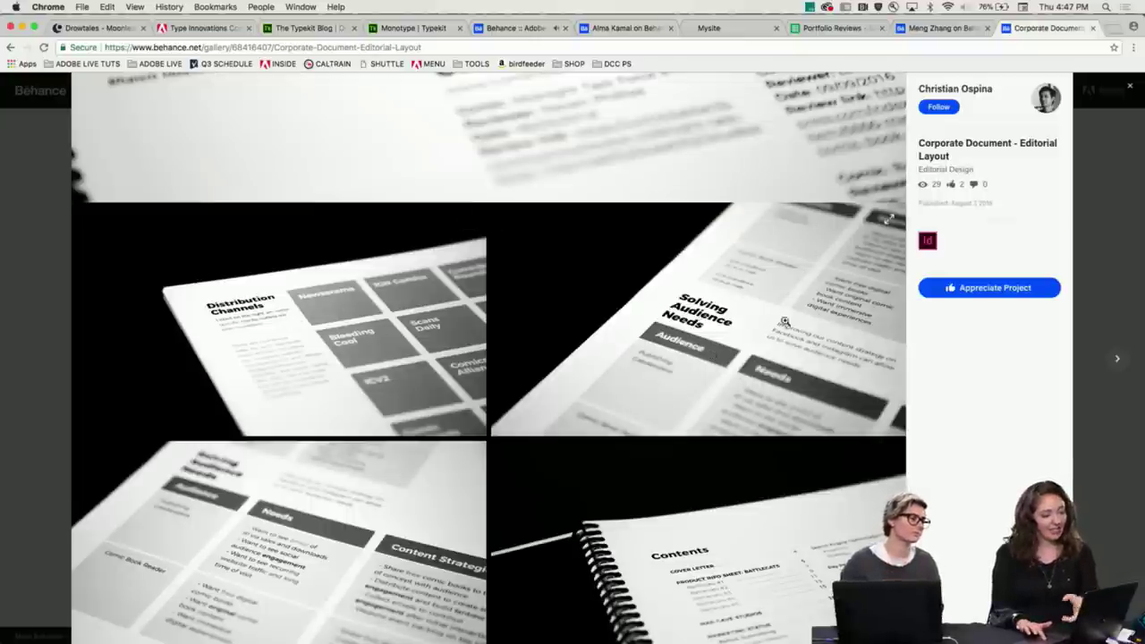
scroll(752, 333, "down", 3)
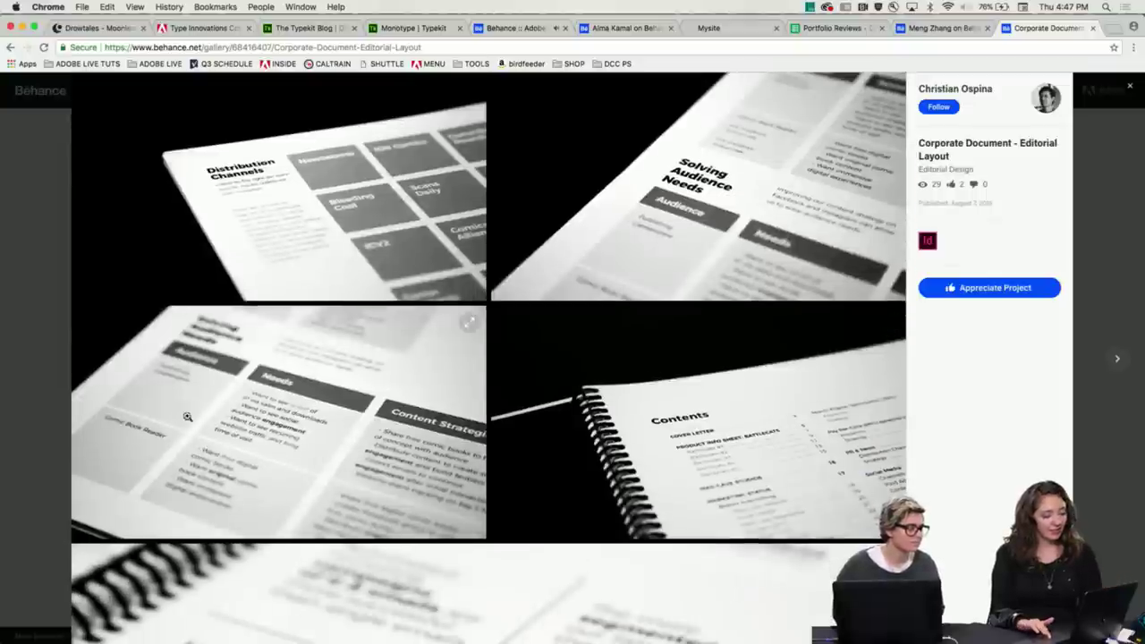
scroll(372, 515, "down", 3)
scroll(372, 516, "down", 3)
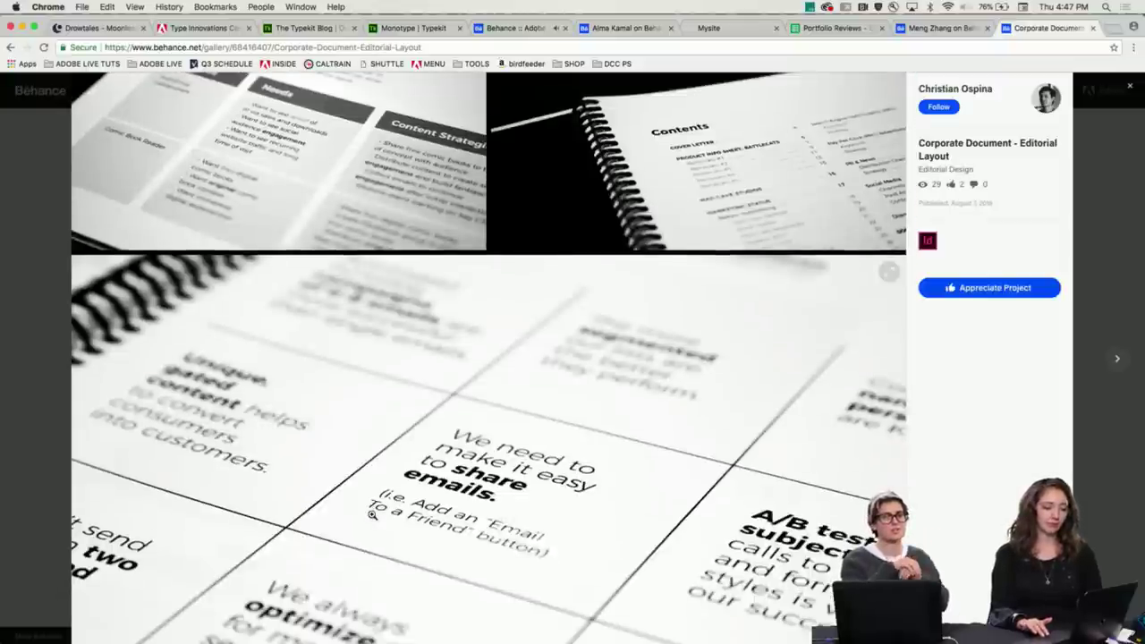
scroll(372, 515, "up", 5)
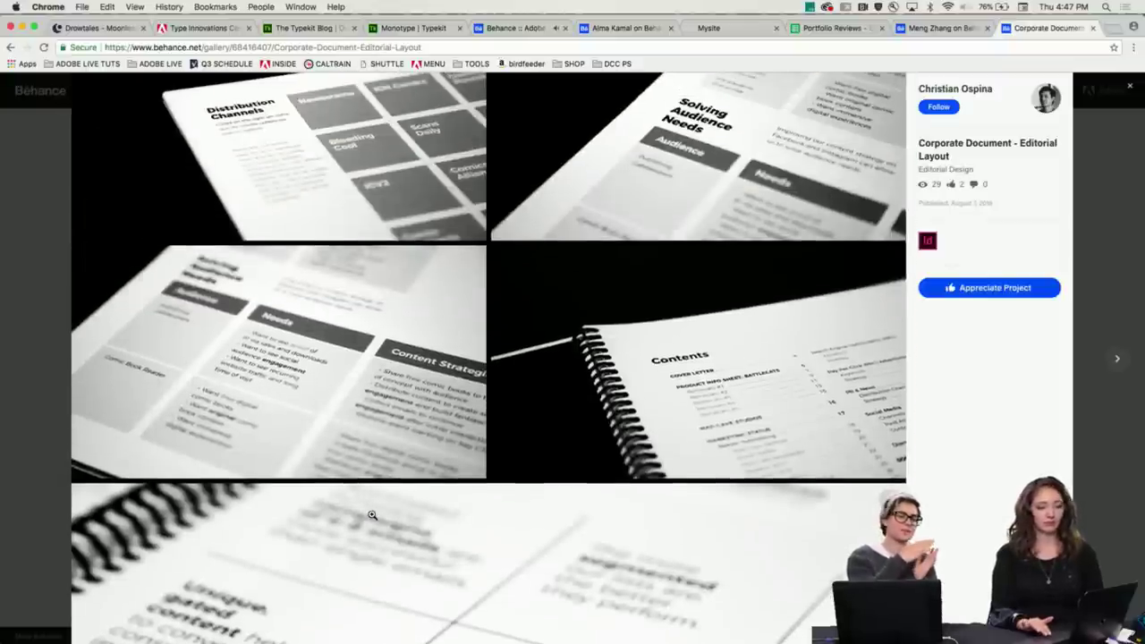
scroll(666, 438, "up", 2)
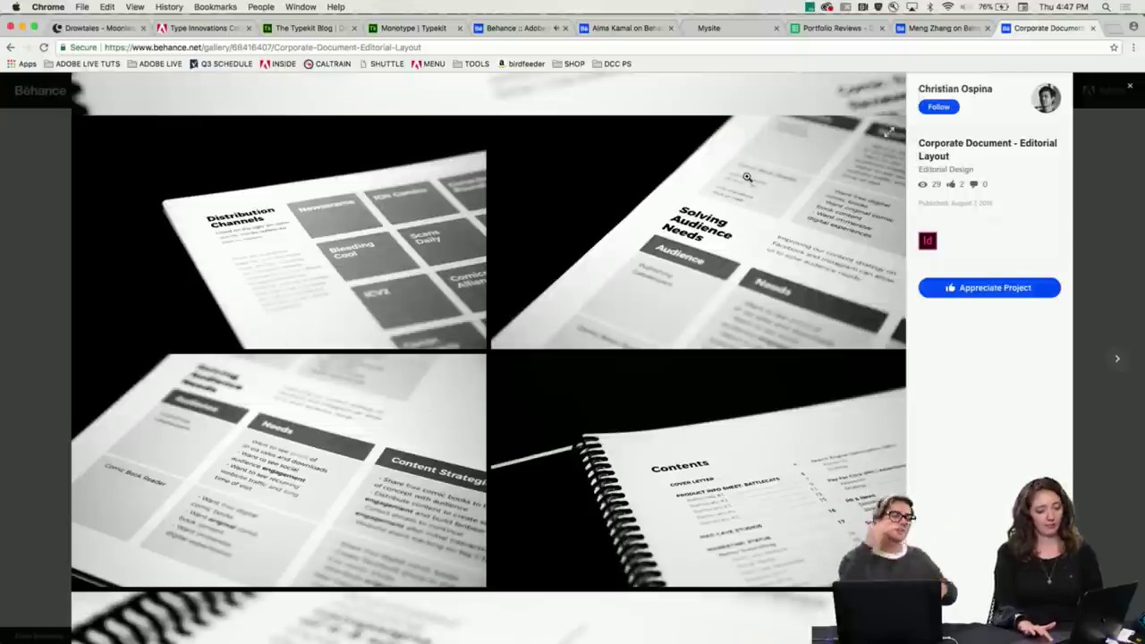
scroll(534, 440, "down", 5)
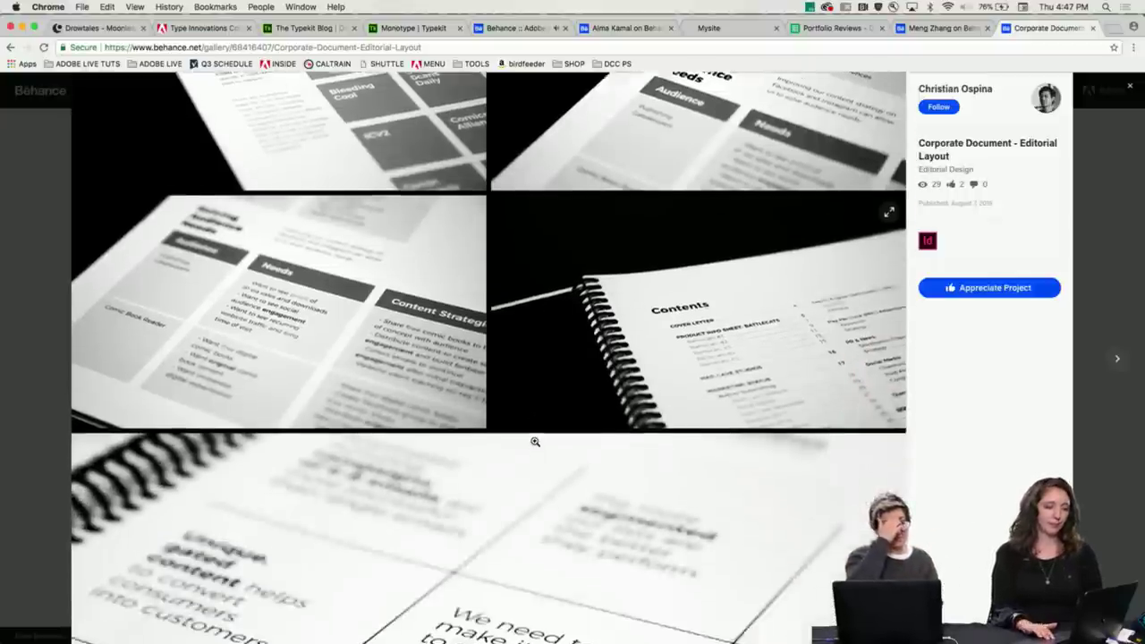
scroll(425, 404, "down", 15)
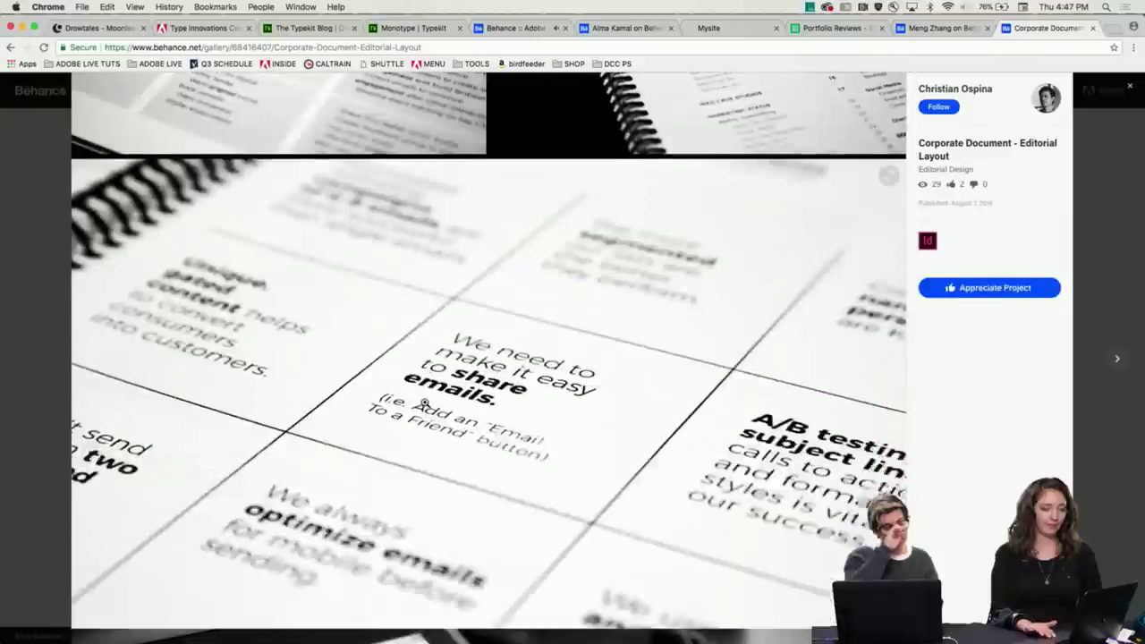
scroll(425, 403, "down", 5)
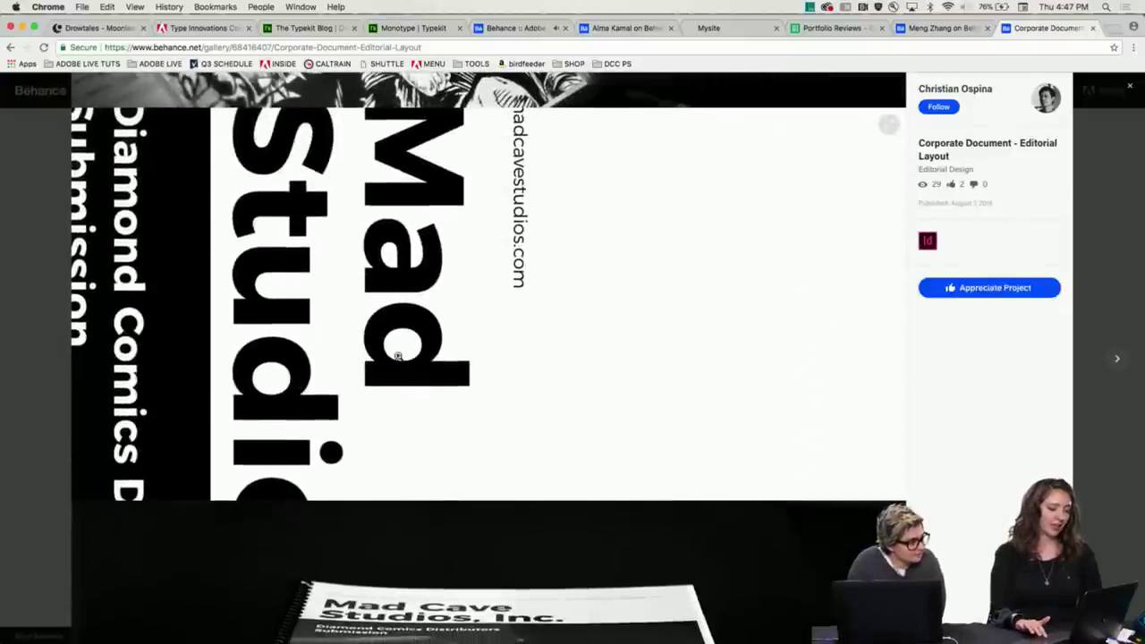
scroll(404, 390, "down", 9)
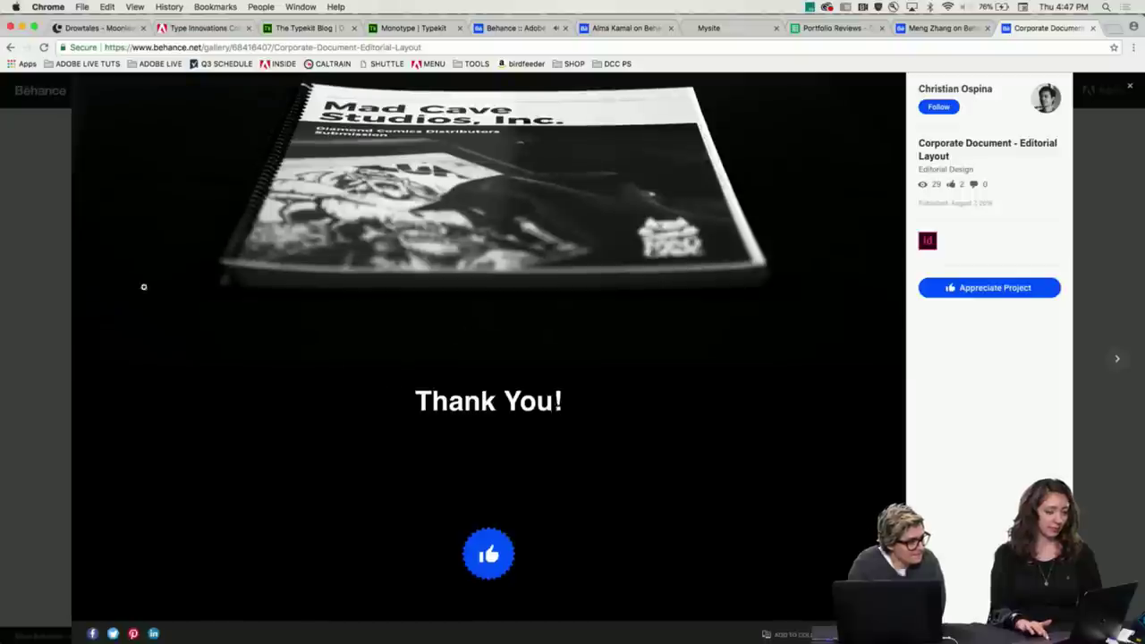
- Close the editorial project and open the Science Fiction Book project from the profile grid
left_click(38, 309)
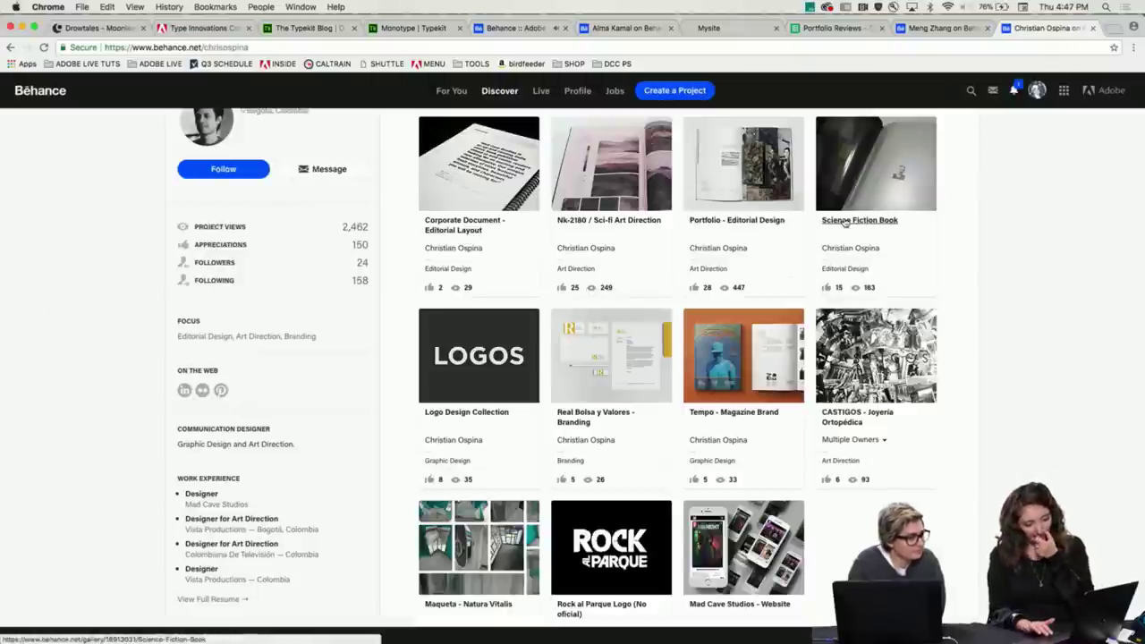
scroll(844, 223, "up", 1)
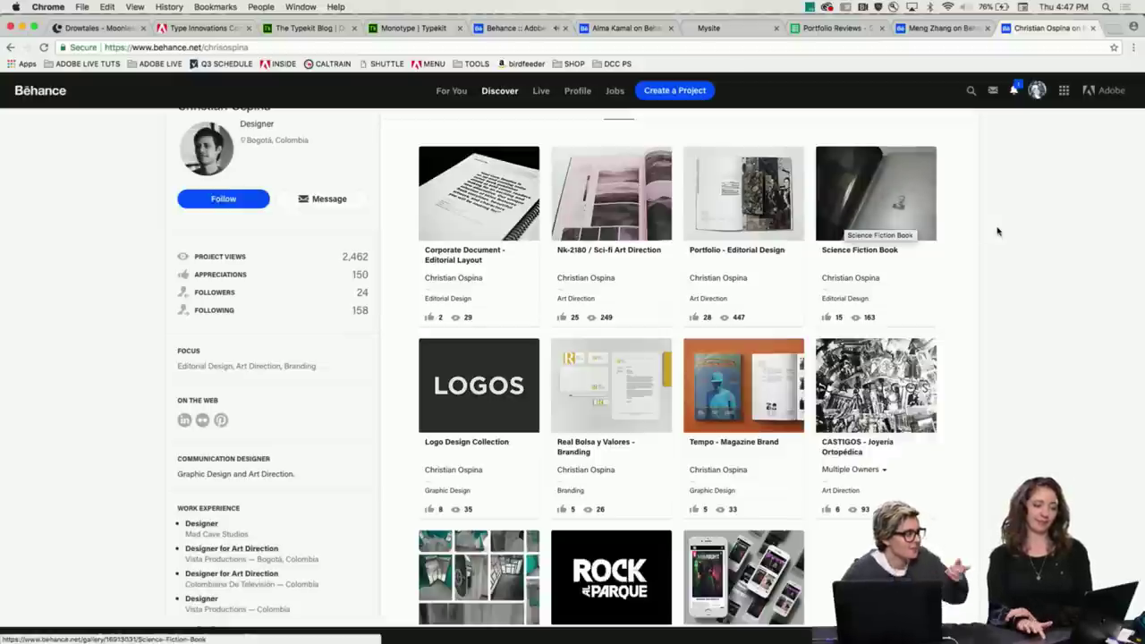
left_click(863, 203)
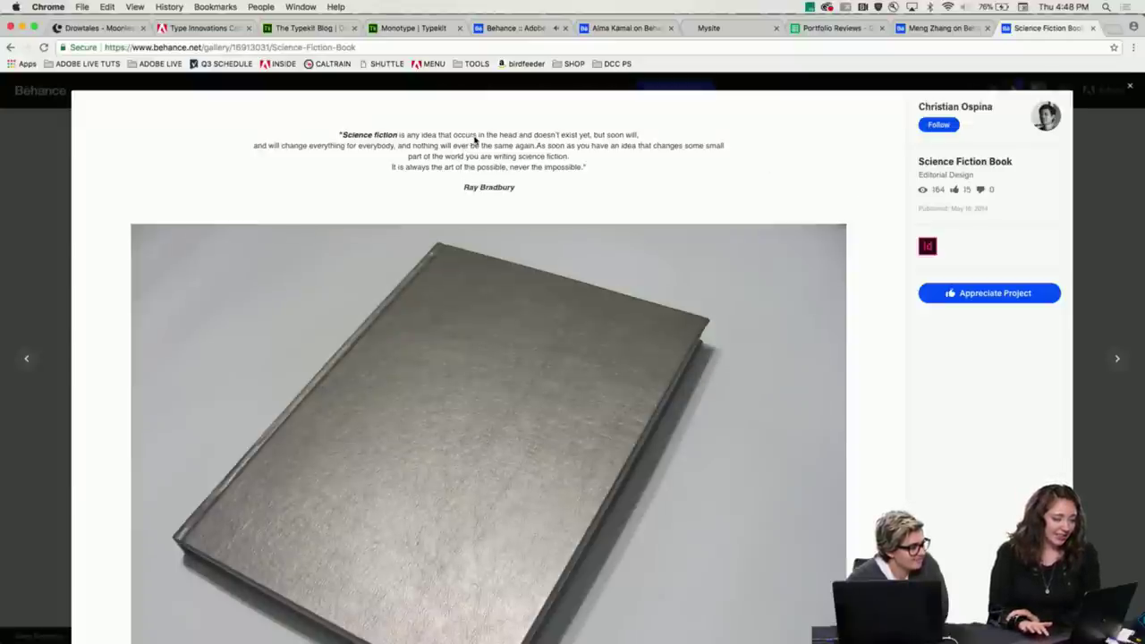
- Scroll down the Science Fiction Book project and enlarge the dark book cover photo
scroll(457, 175, "down", 2)
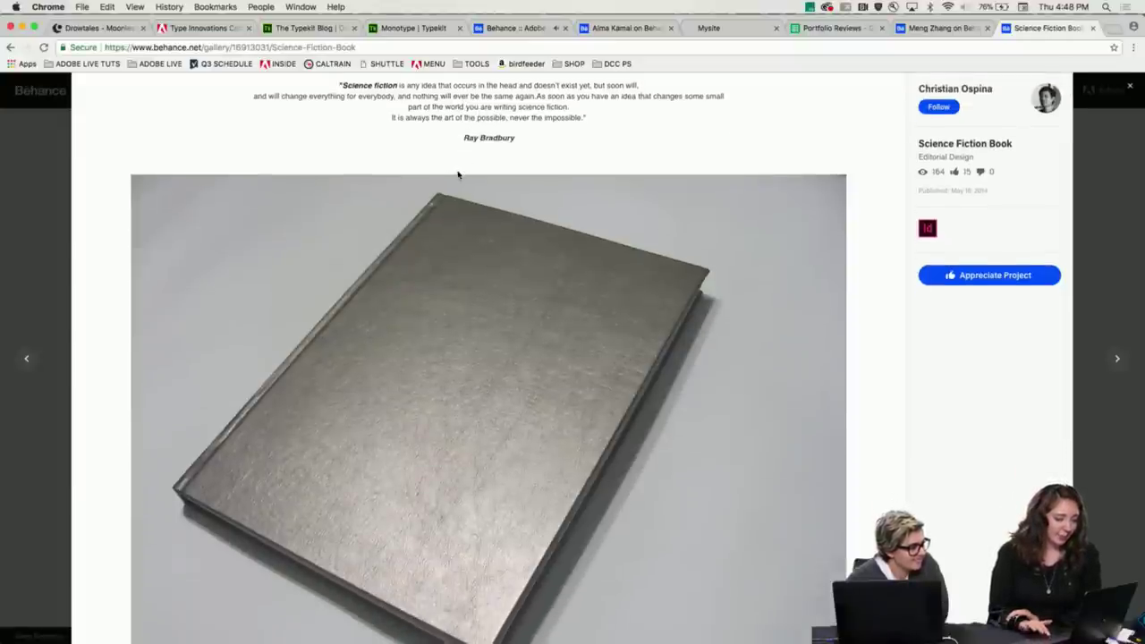
scroll(436, 116, "down", 2)
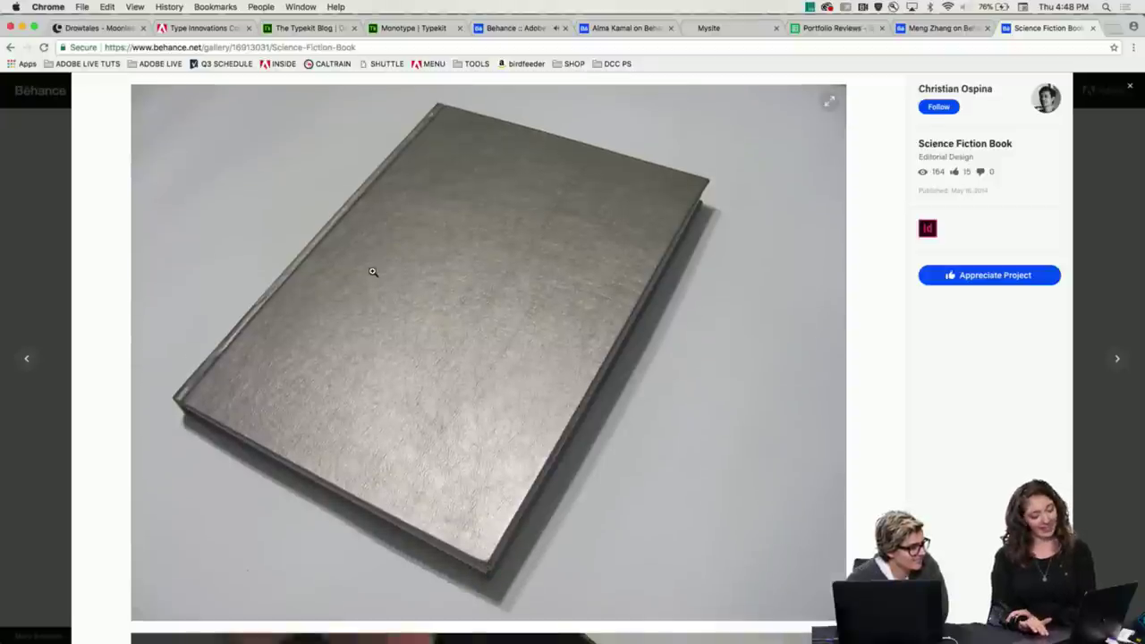
scroll(303, 323, "down", 2)
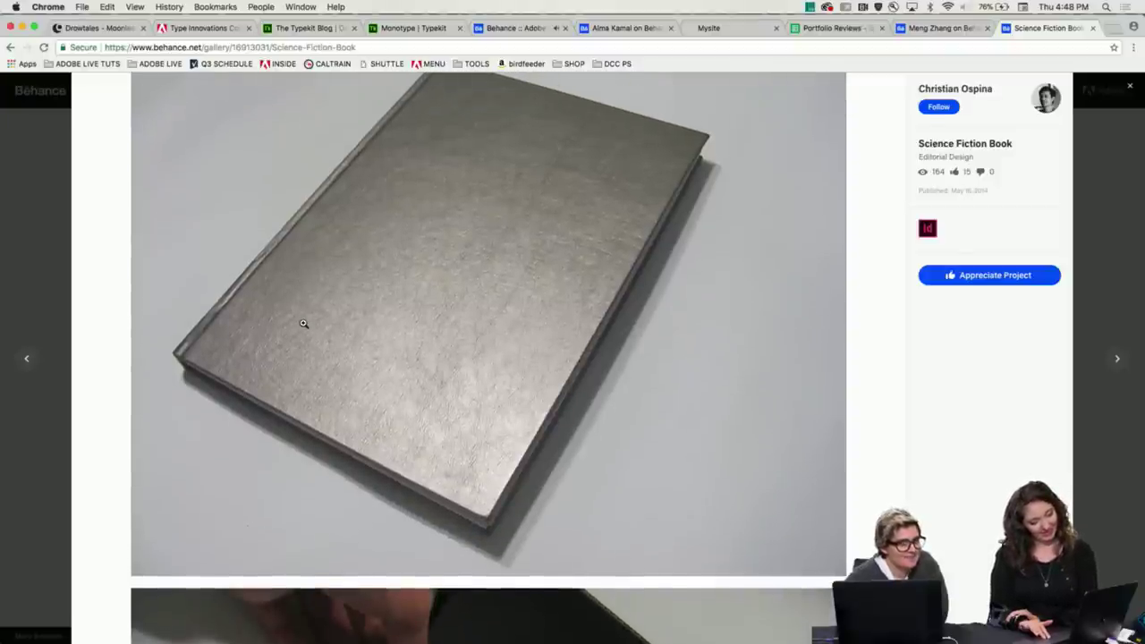
scroll(303, 323, "down", 2)
scroll(303, 323, "down", 10)
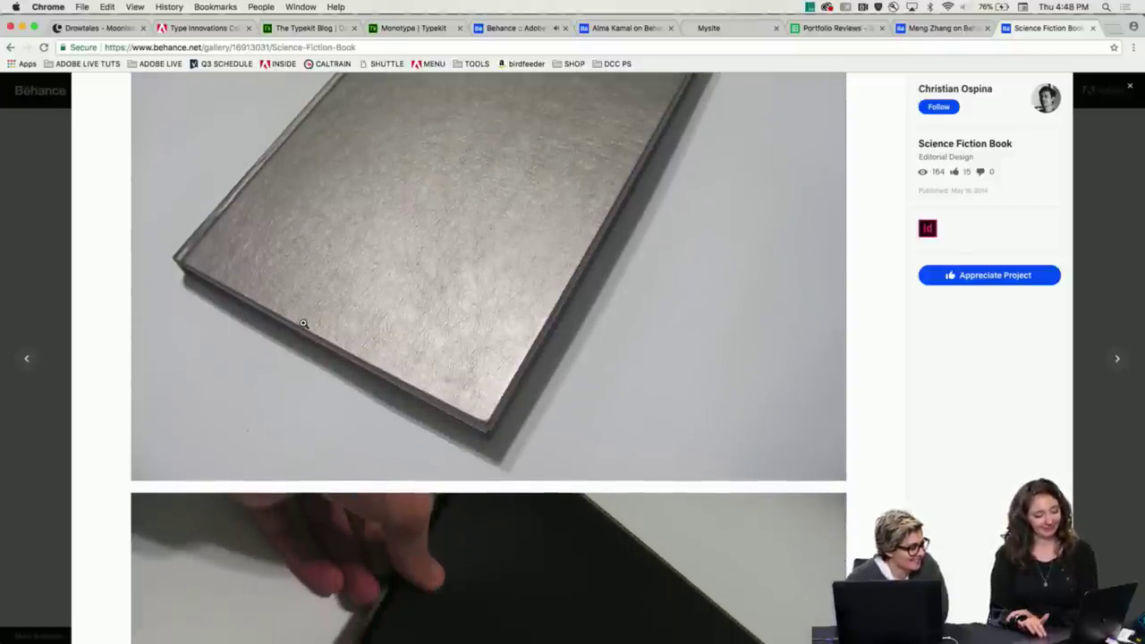
scroll(303, 323, "down", 3)
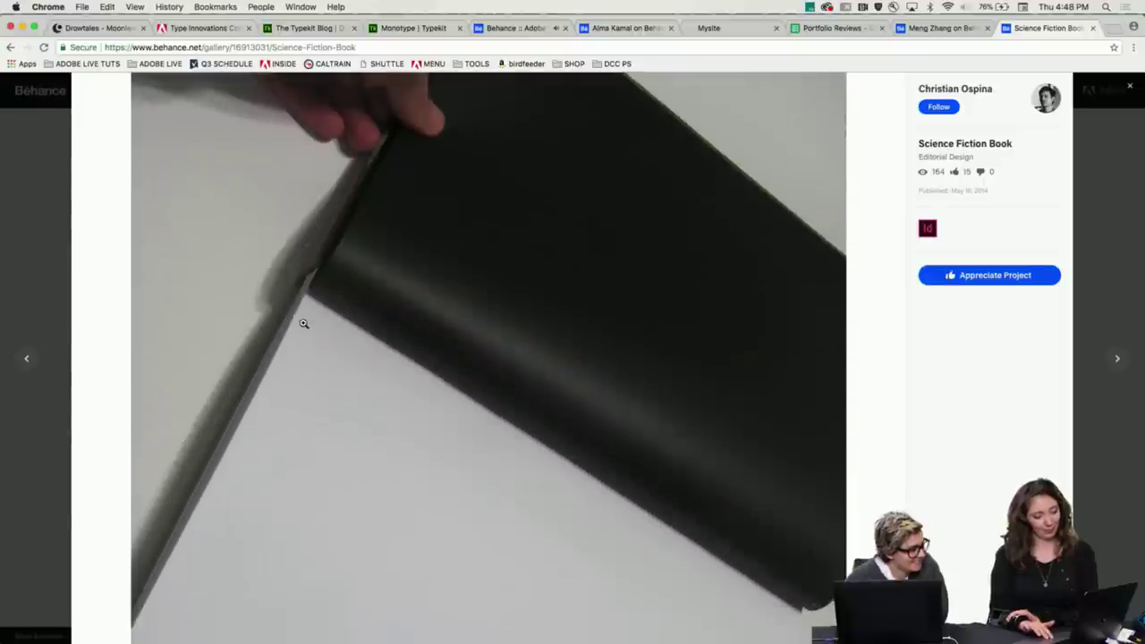
left_click(288, 320)
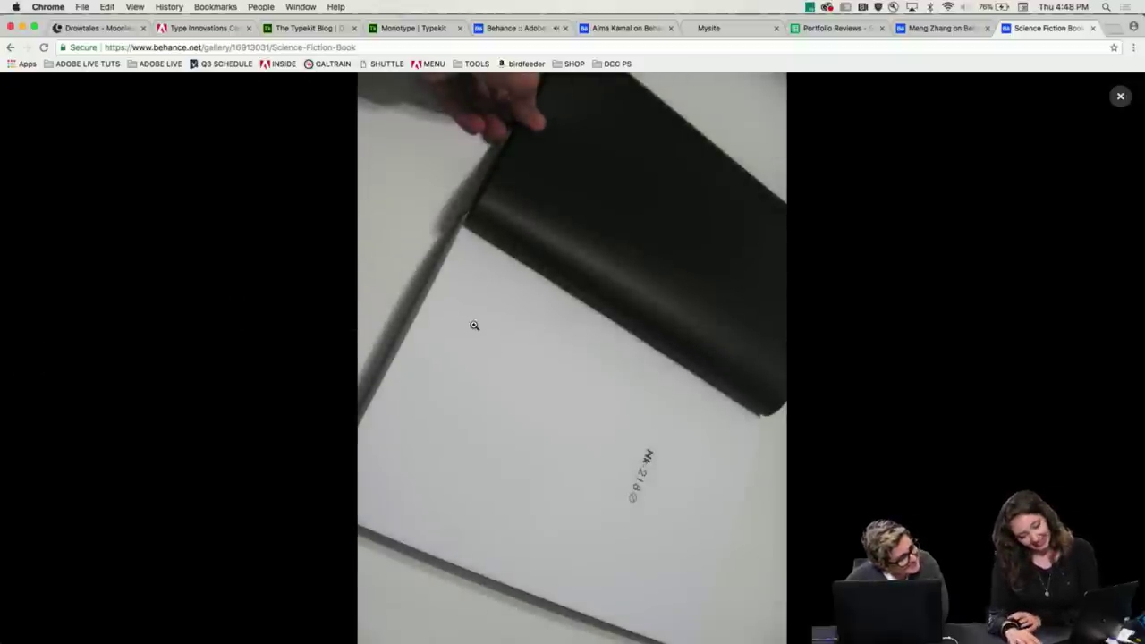
- Advance the lightbox past the Nº 218 close-up and Ray Bradbury quote images
key("Right")
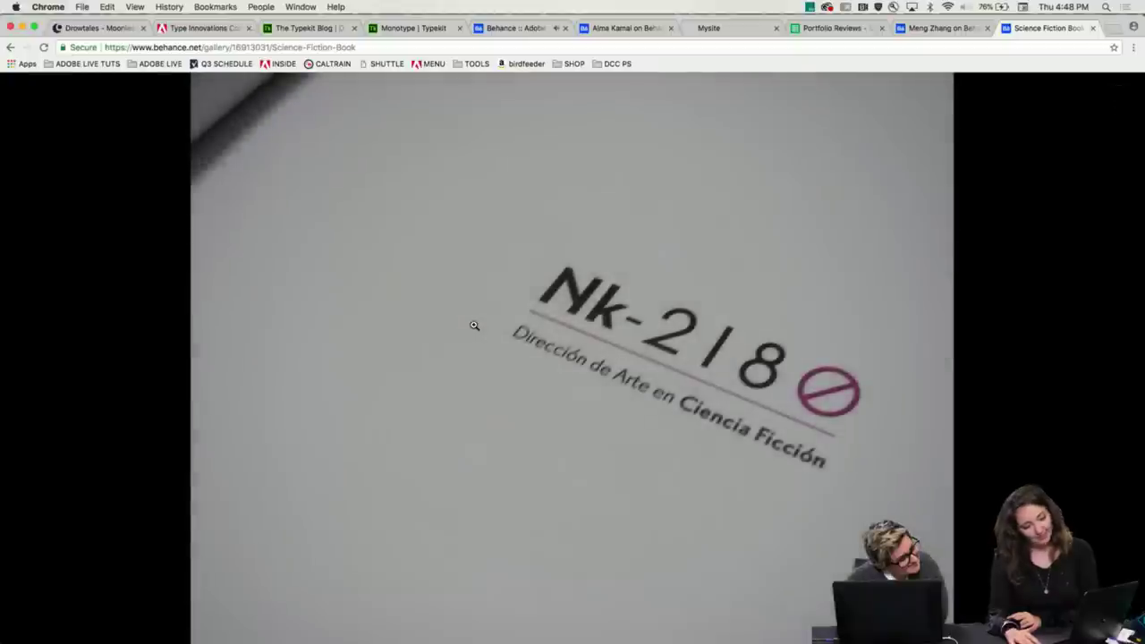
key("Right")
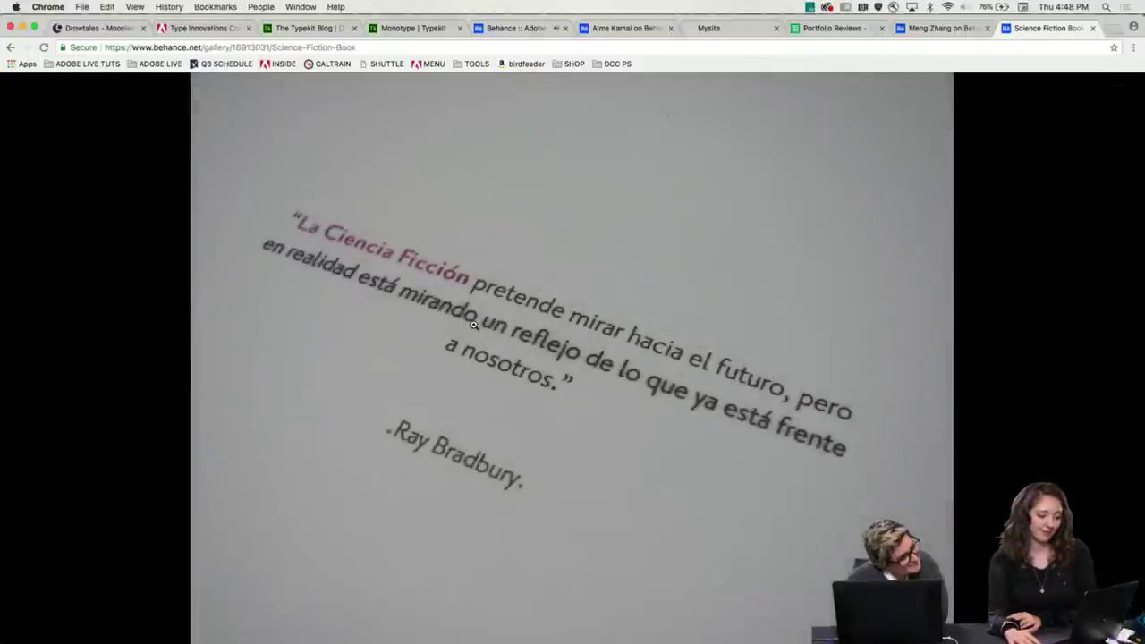
key("Right")
key("Right")
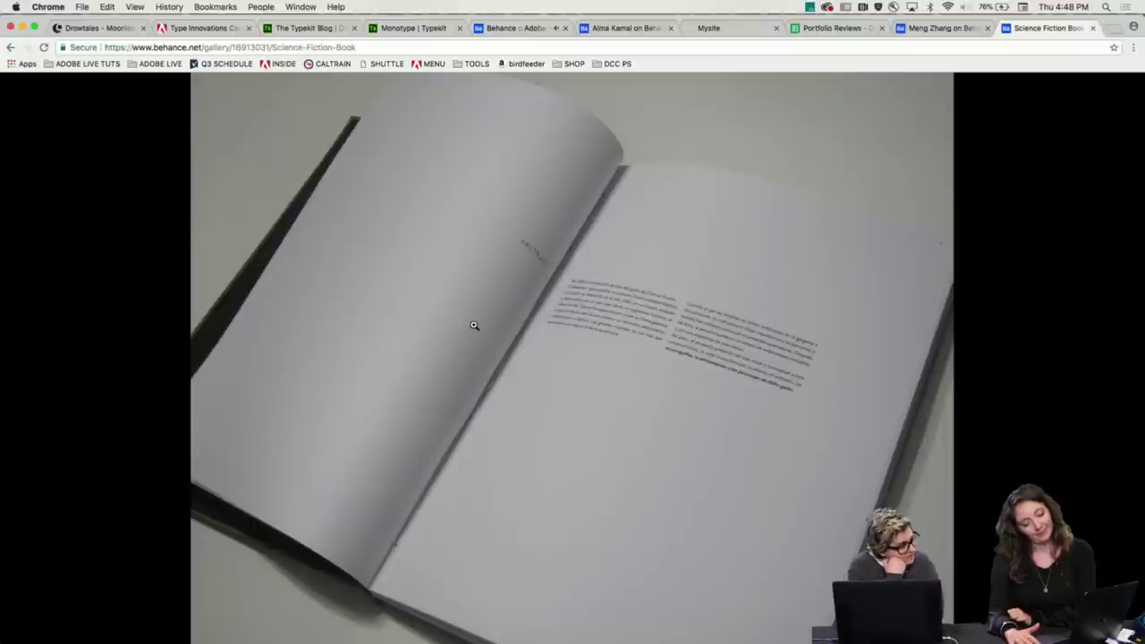
- Zoom in and out on the ABSTRACT page, then close in on the Spanish character descriptions
left_click(474, 325)
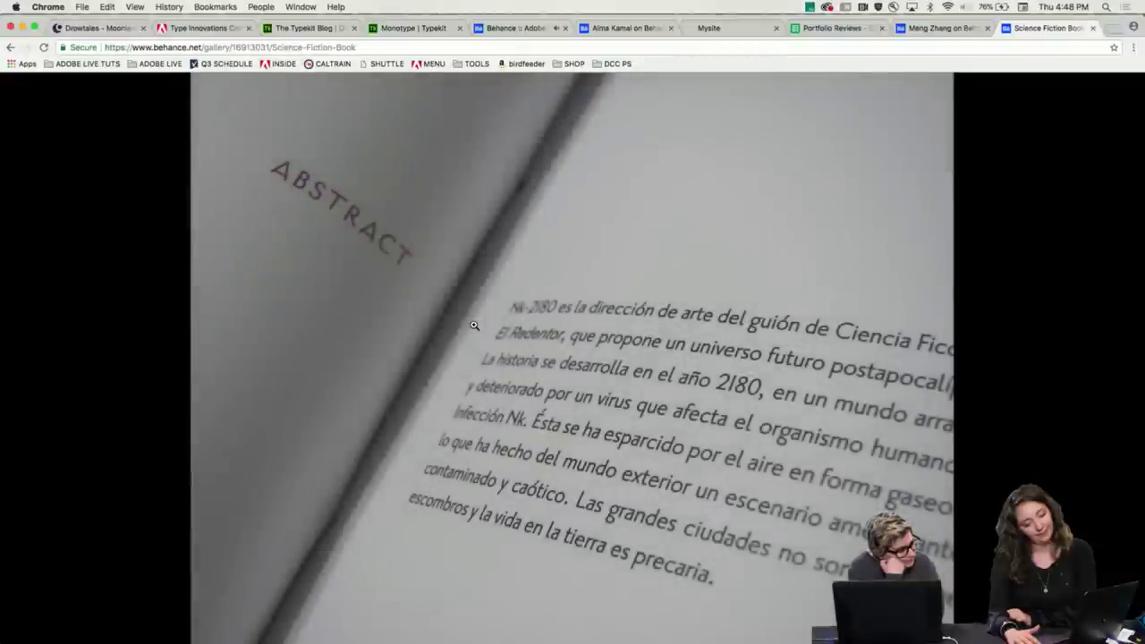
left_click(474, 325)
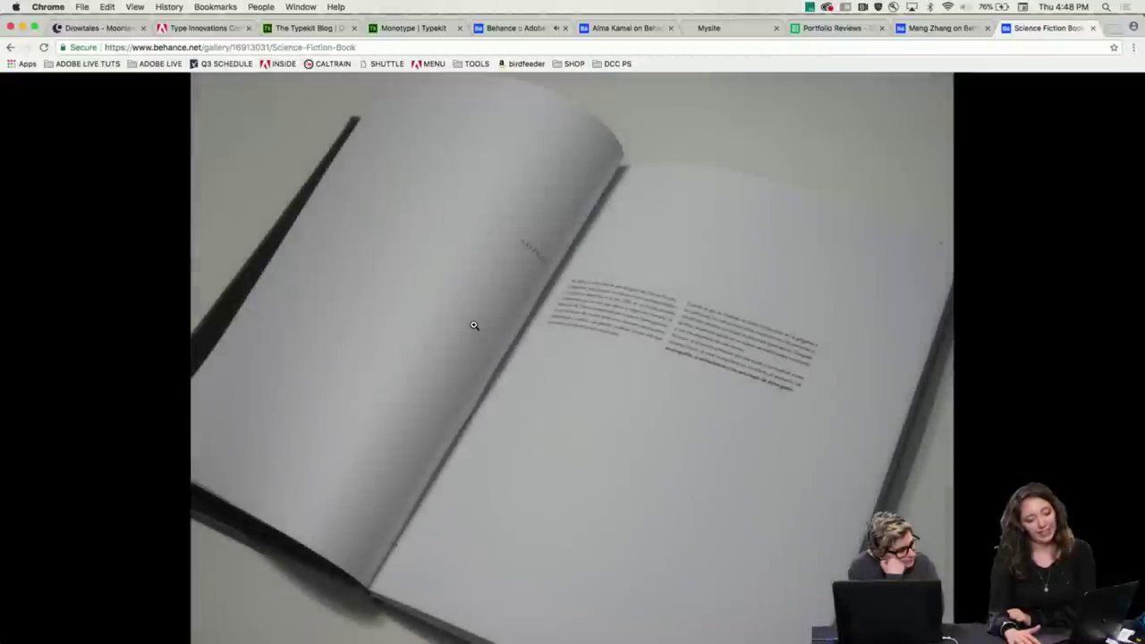
left_click(474, 325)
left_click(474, 325)
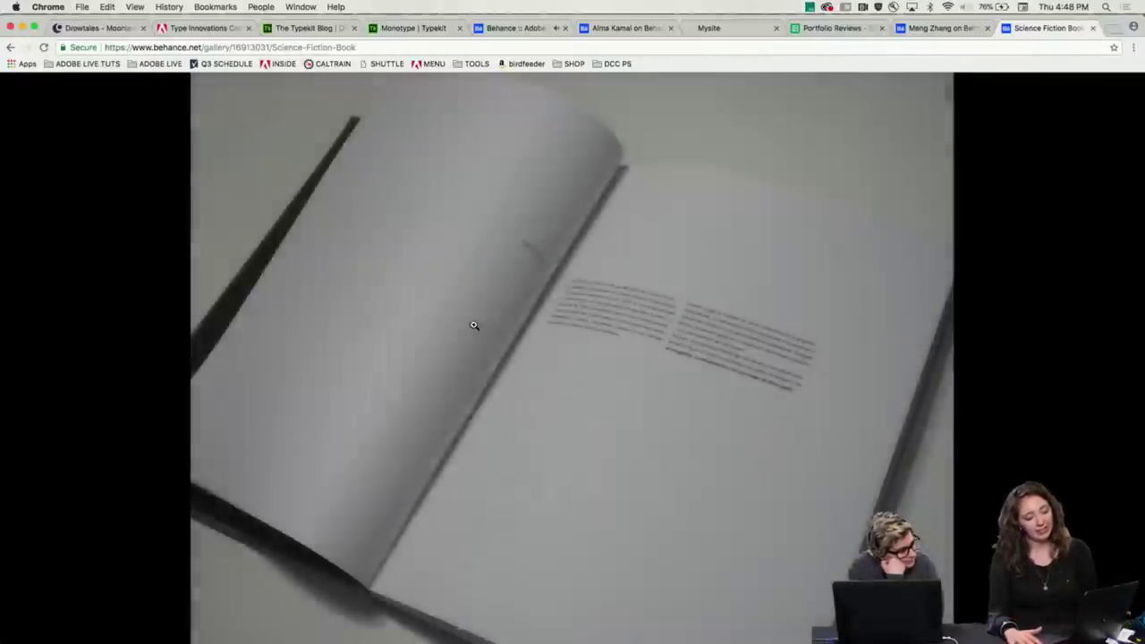
left_click(475, 324)
left_click(475, 324)
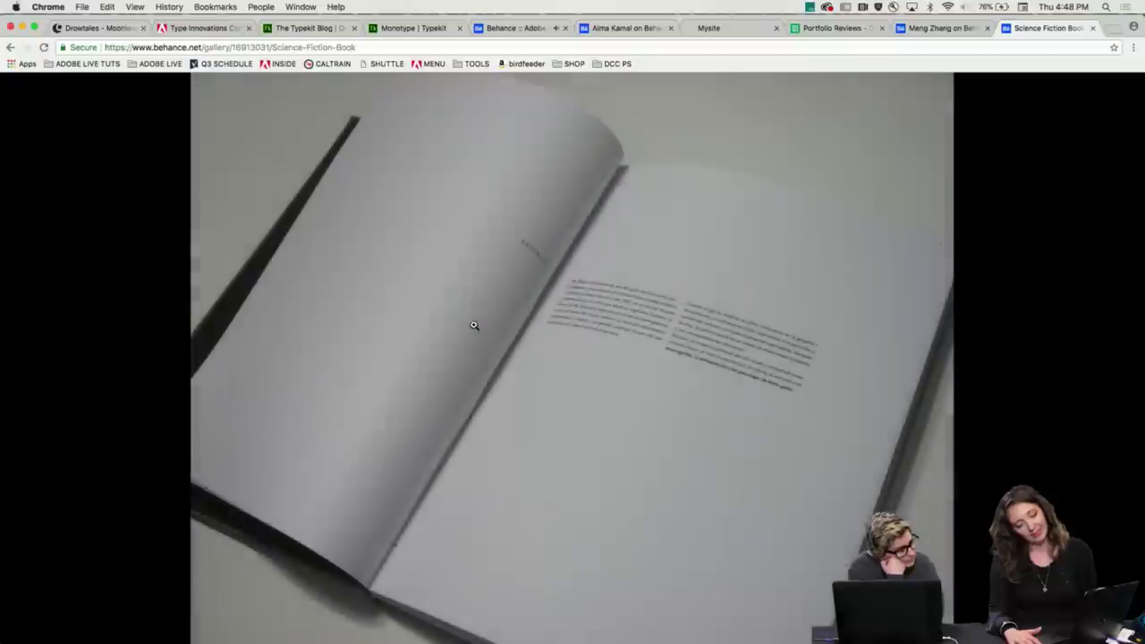
left_click(474, 324)
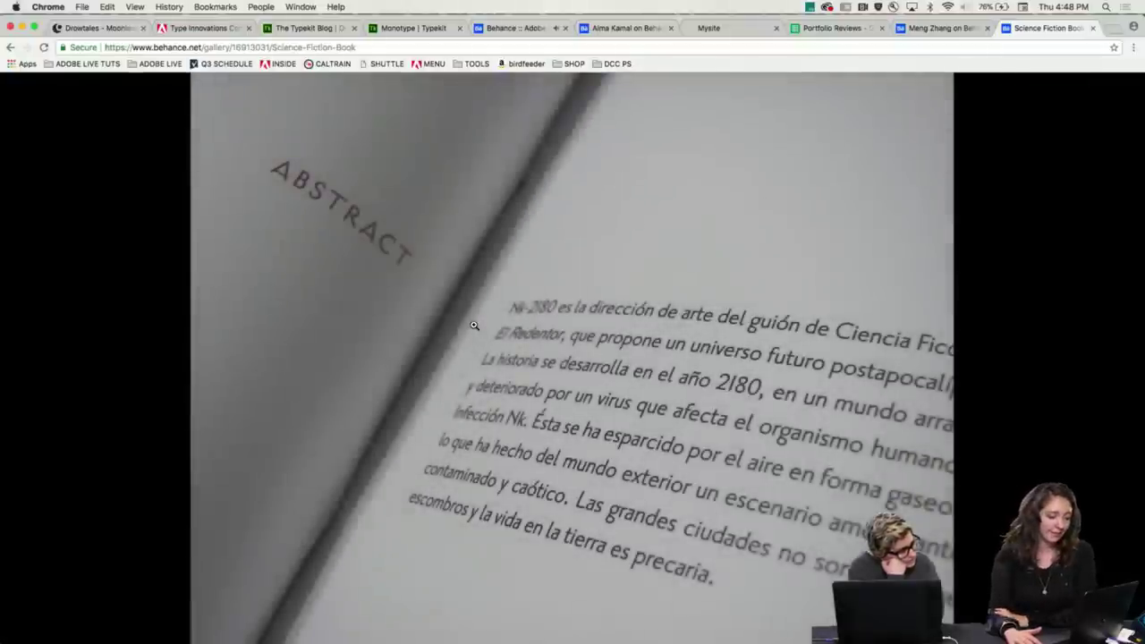
left_click(474, 325)
left_click(474, 324)
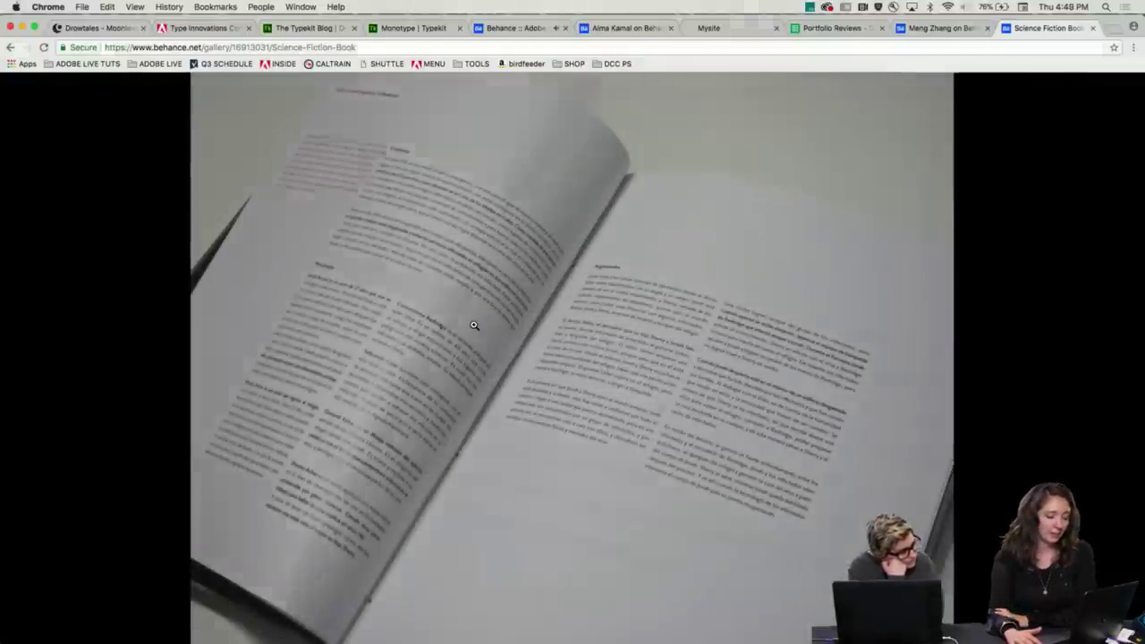
left_click(474, 324)
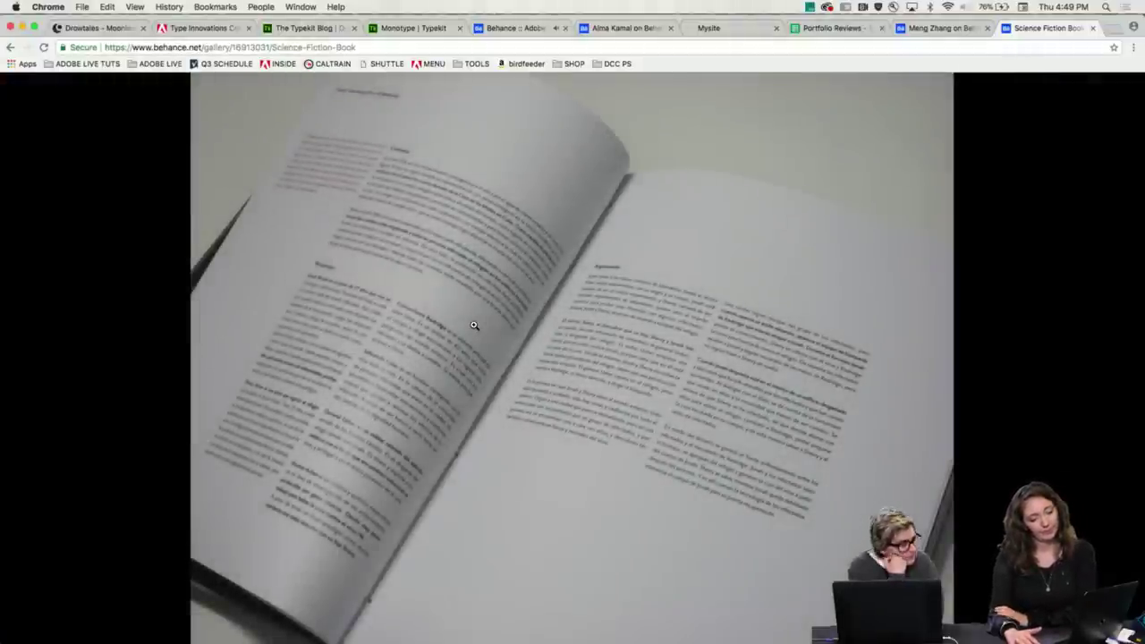
left_click(475, 325)
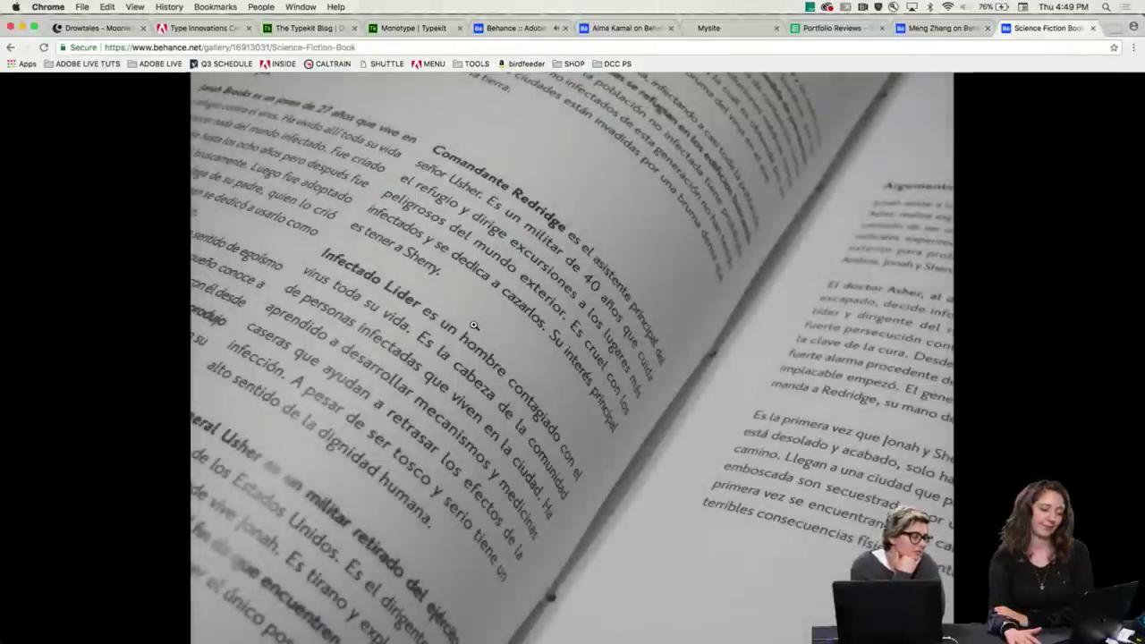
left_click(474, 325)
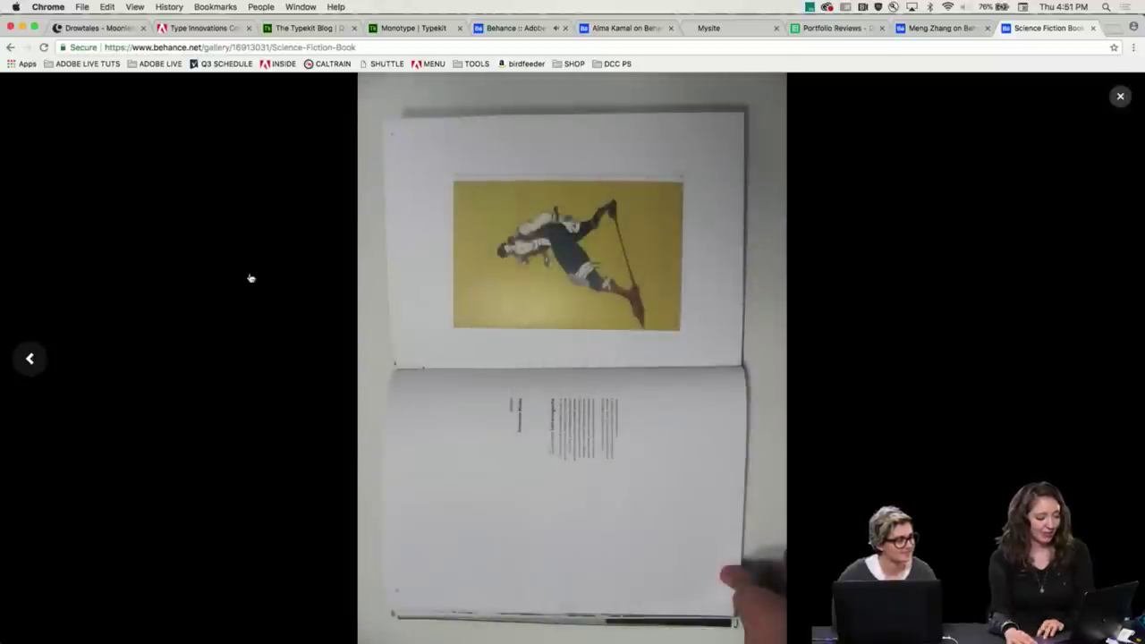
left_click(1118, 95)
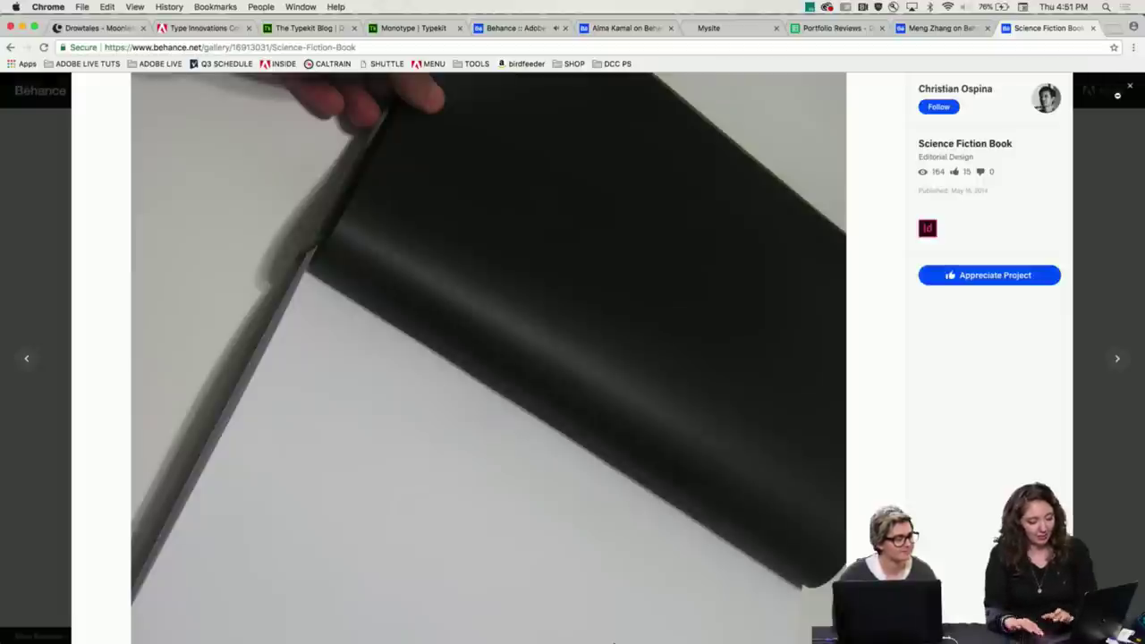
scroll(703, 405, "down", 20)
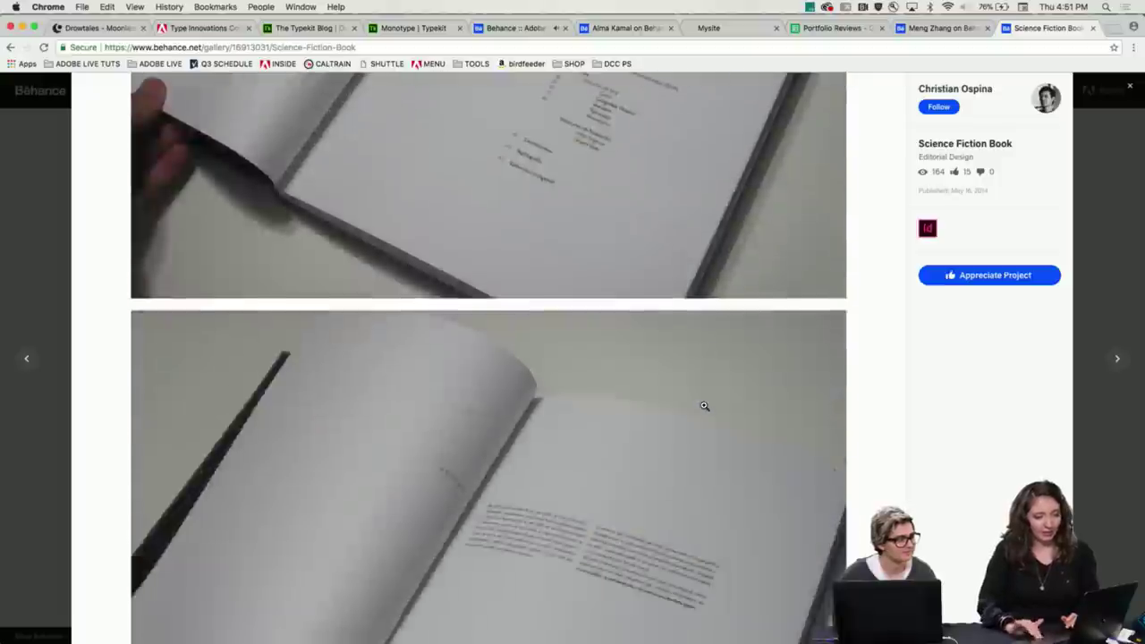
scroll(703, 405, "down", 20)
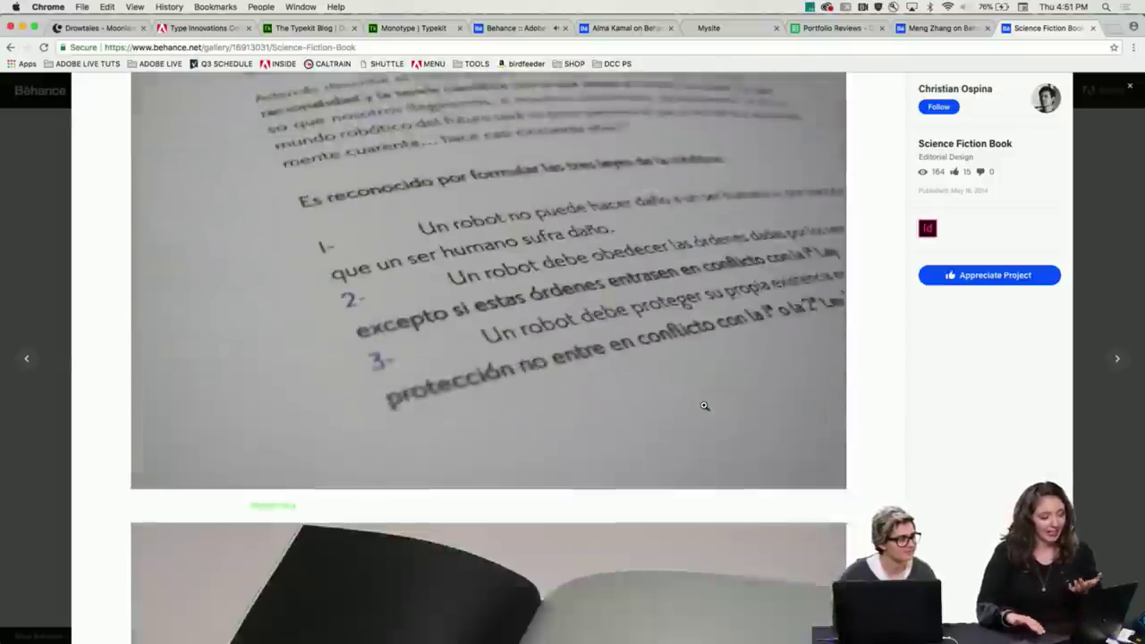
scroll(703, 405, "down", 20)
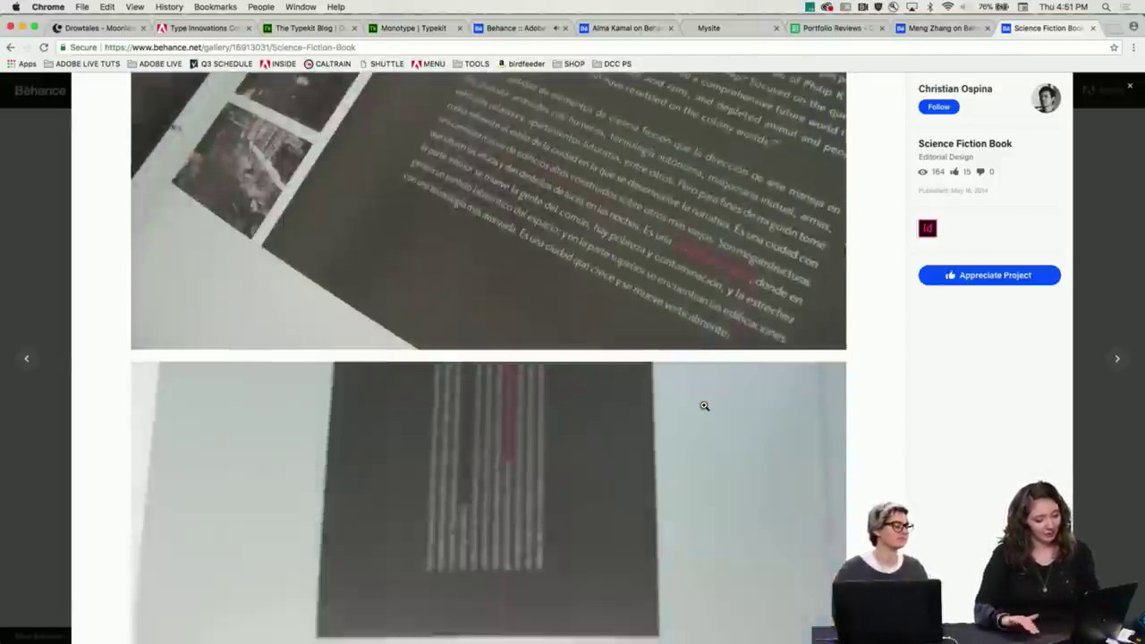
scroll(704, 405, "down", 20)
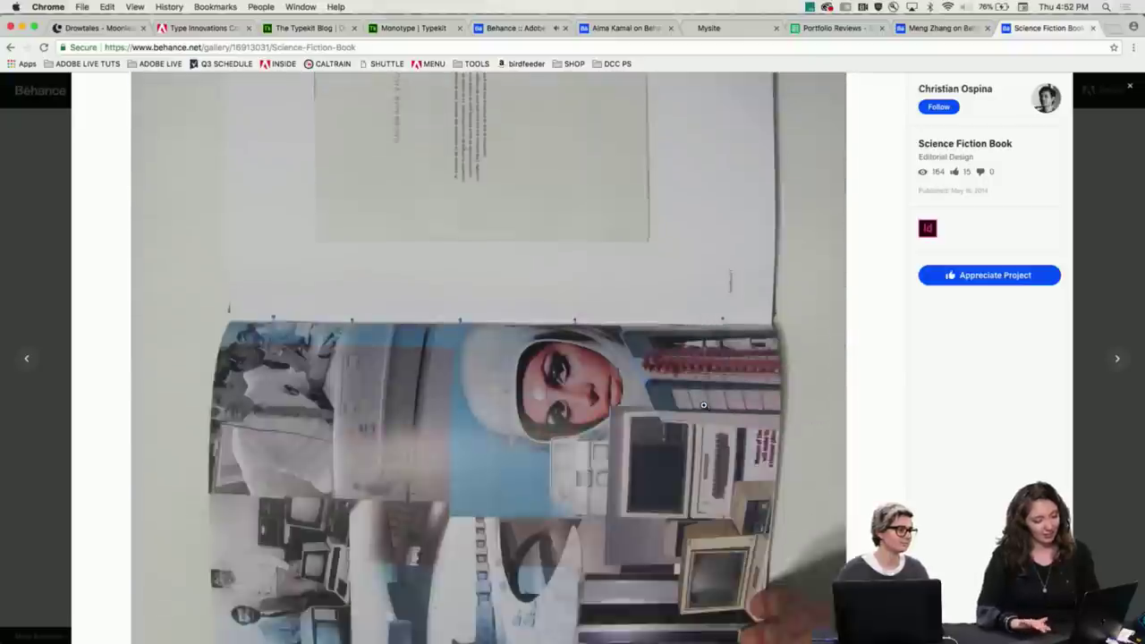
scroll(704, 406, "down", 20)
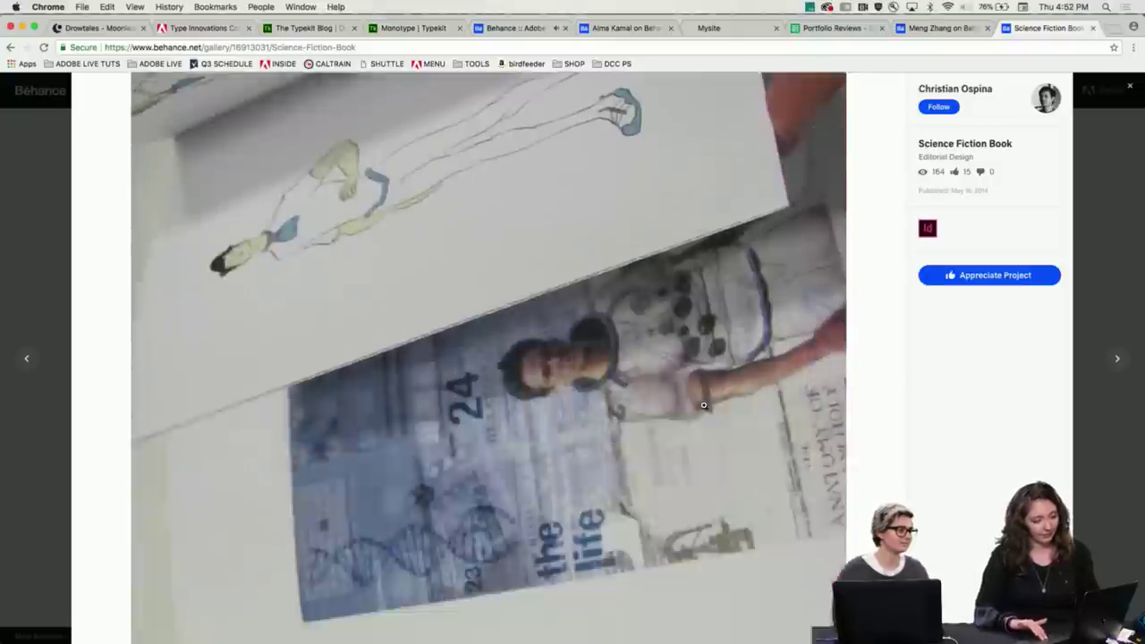
scroll(704, 405, "down", 20)
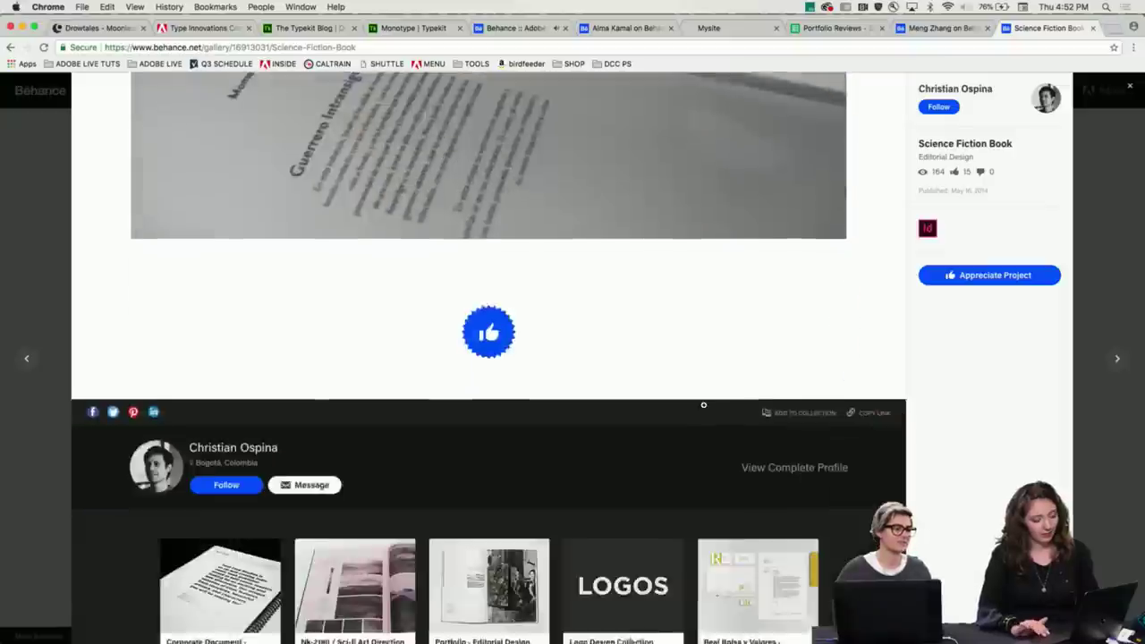
scroll(704, 405, "up", 10)
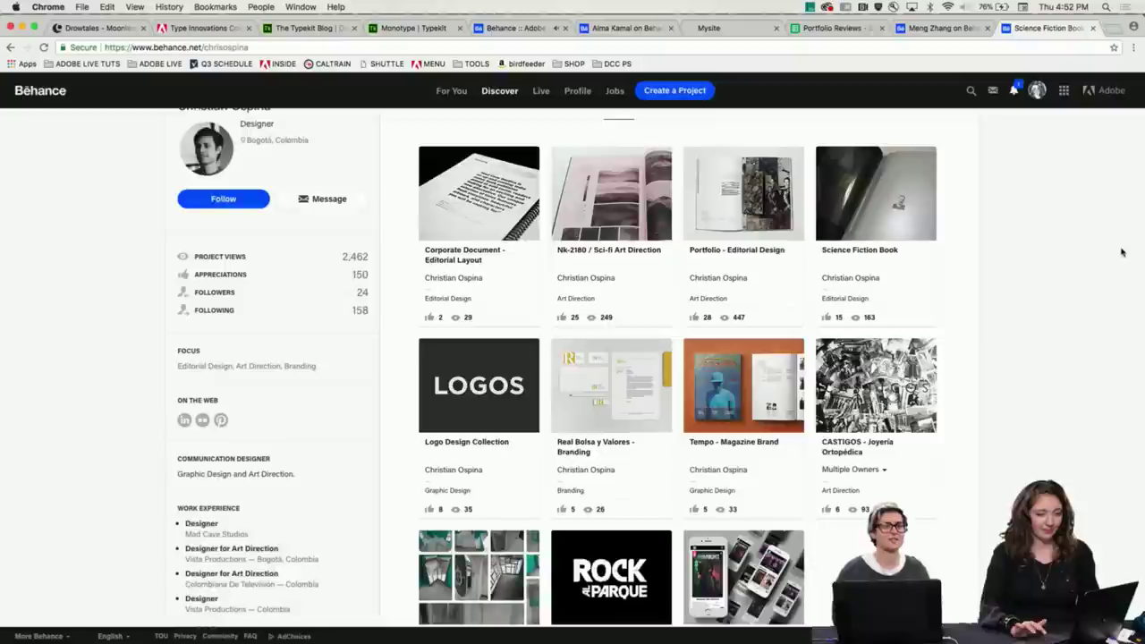
- Close the Science Fiction Book overlay and scroll the designer's profile page
left_click(1118, 250)
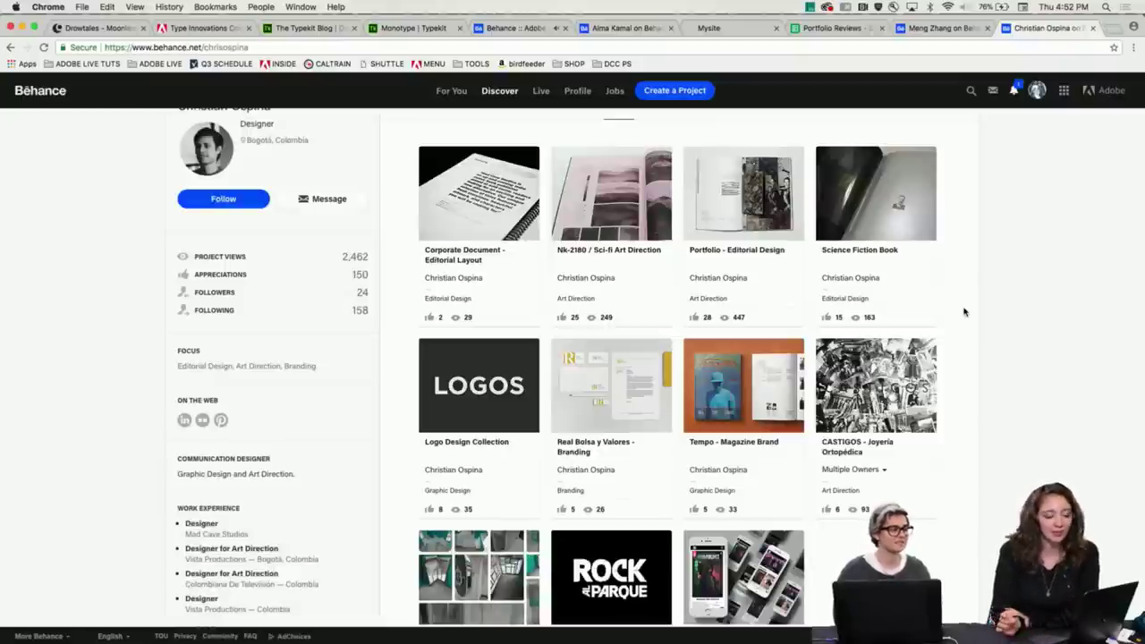
scroll(965, 312, "up", 2)
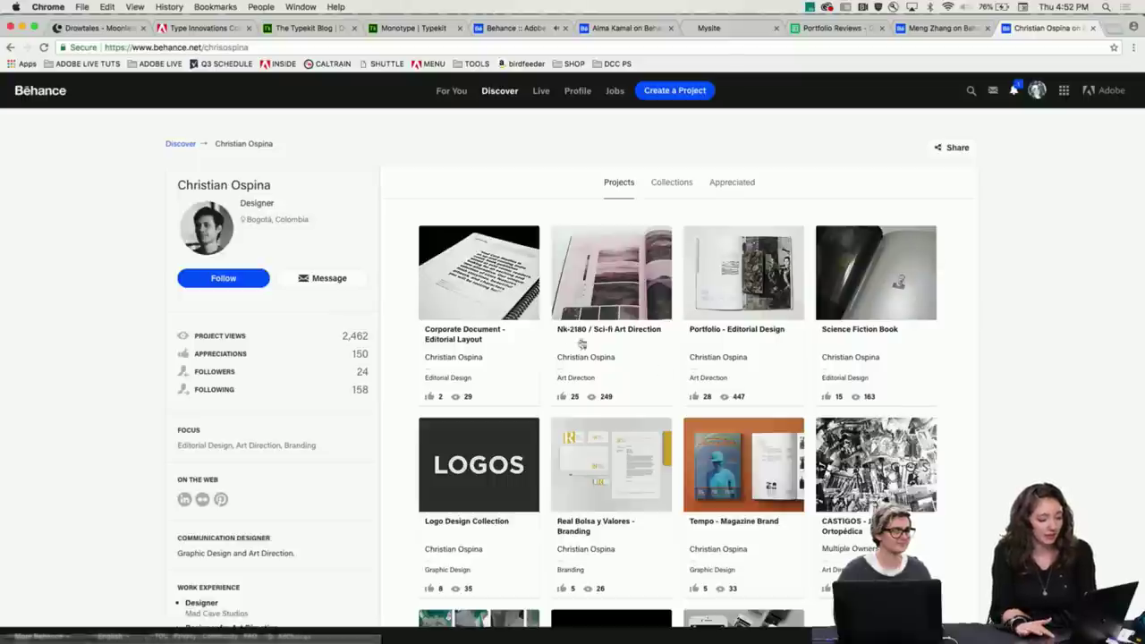
scroll(539, 303, "down", 1)
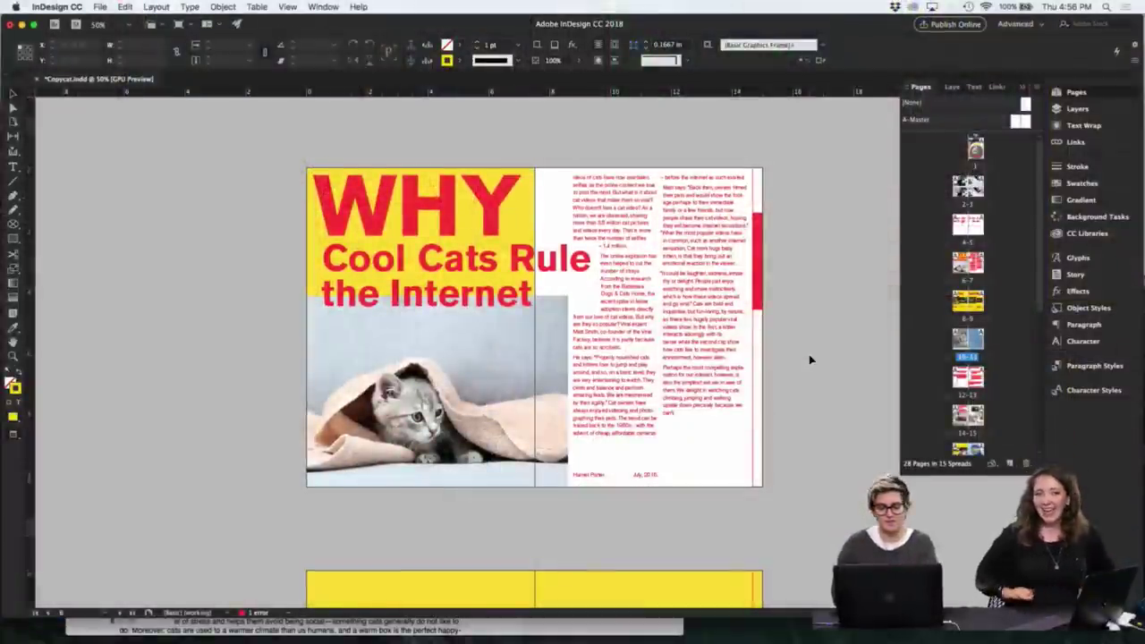
- Present the #Copycat zine full-screen and advance to the black-and-white reclining cat spread
scroll(810, 358, "up", 20)
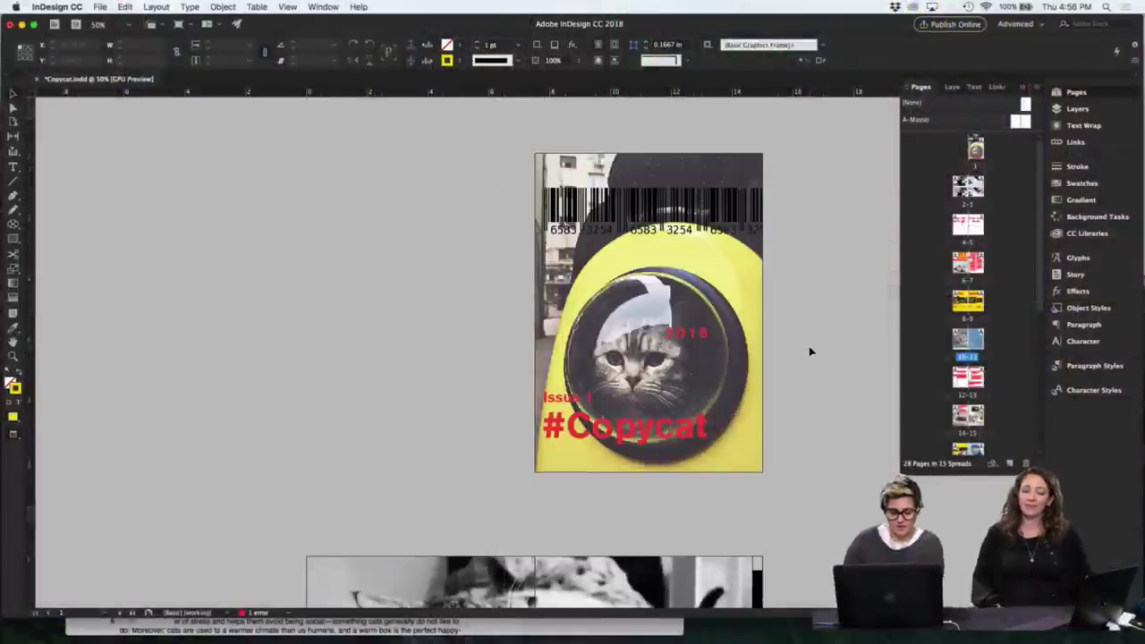
key("shift+w")
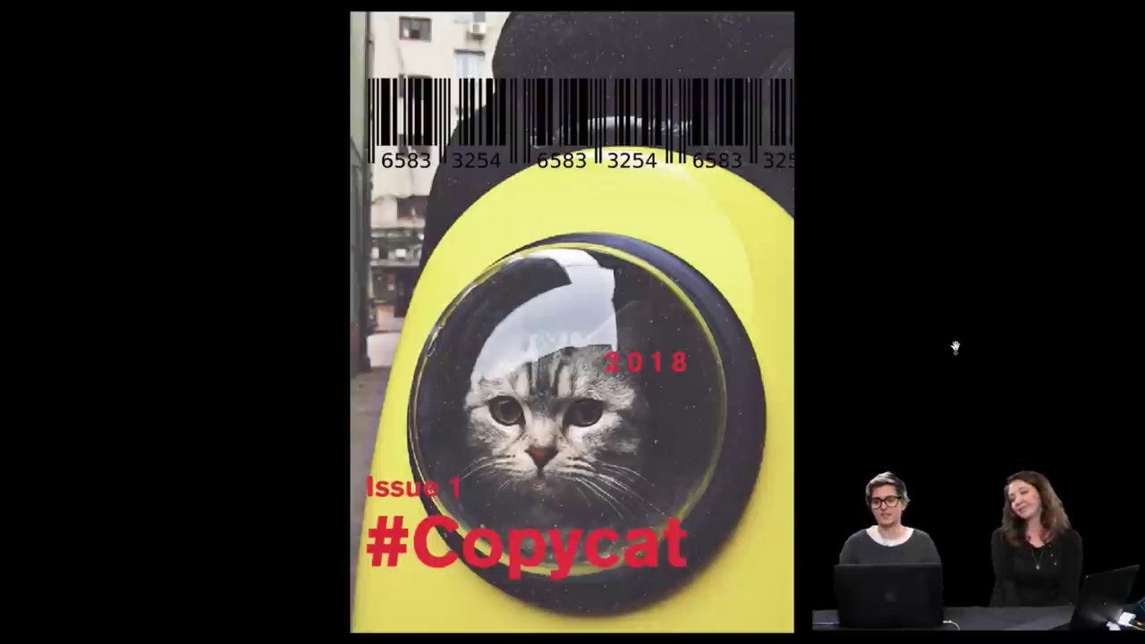
key("Escape")
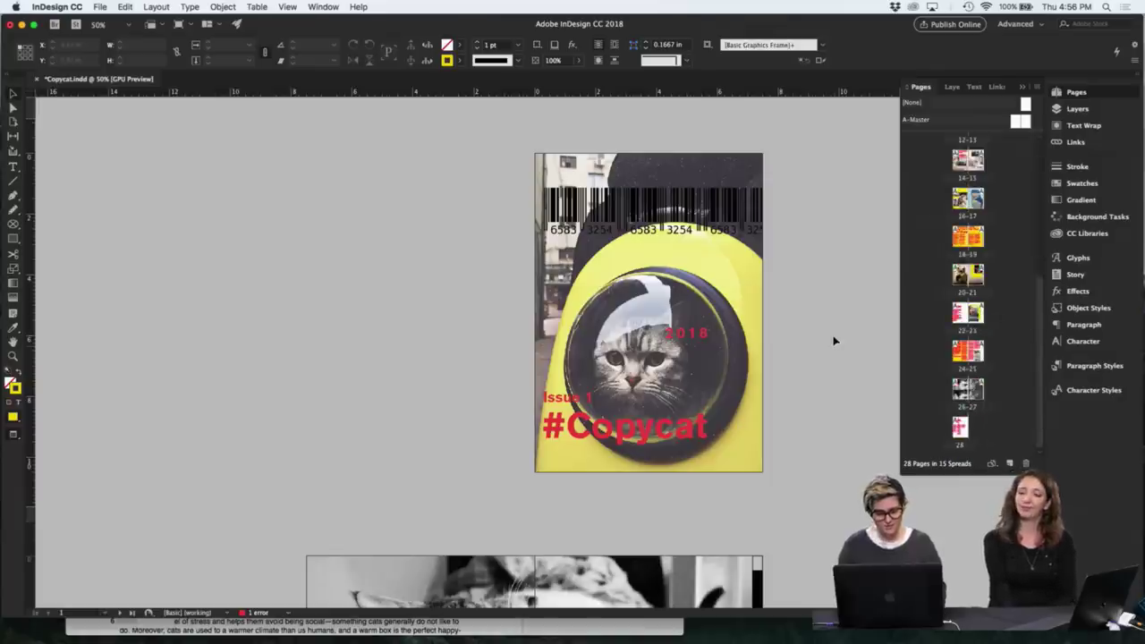
key("shift+w")
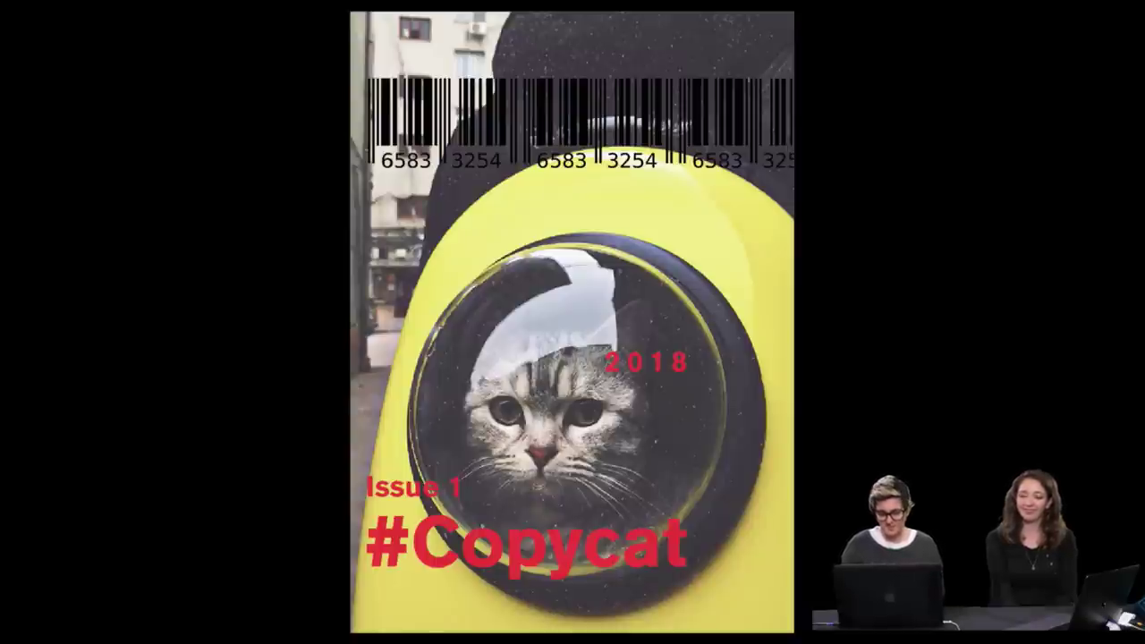
key("Right")
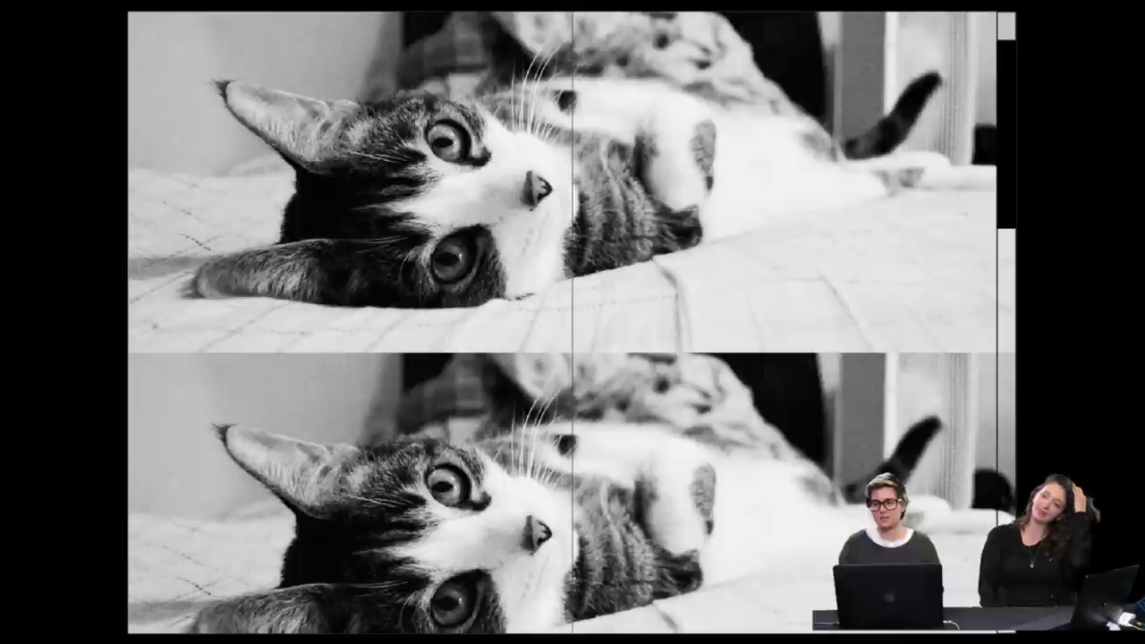
- Page through the contents, Cool Cats, Cats in Paintings, kitten and quotes spreads to 5 Reasons Cat Videos
key("Right")
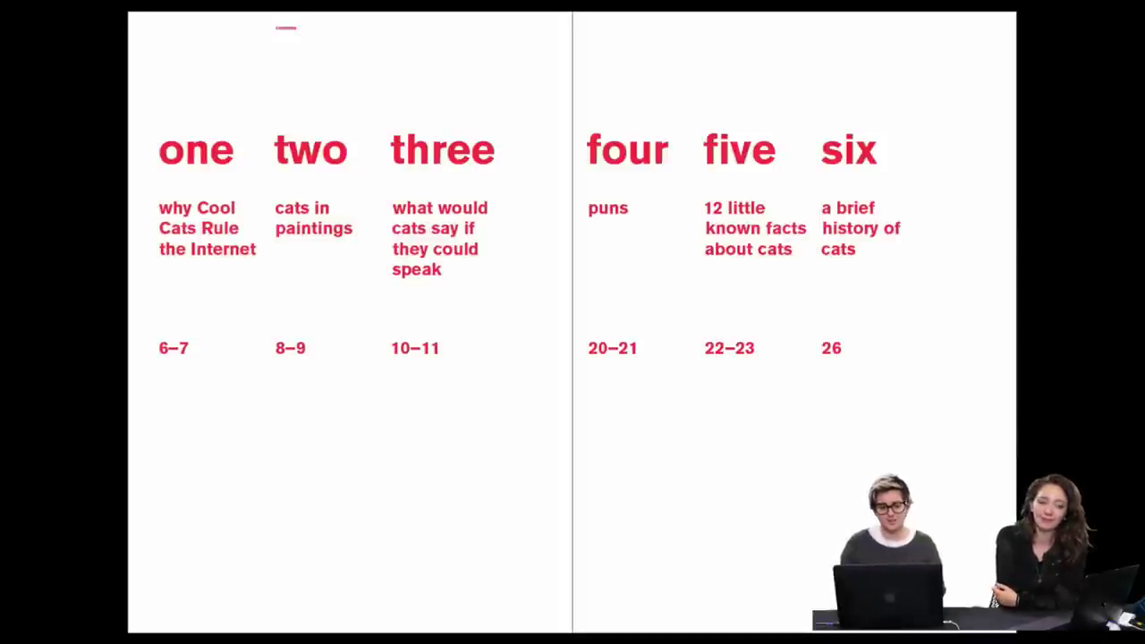
key("Right")
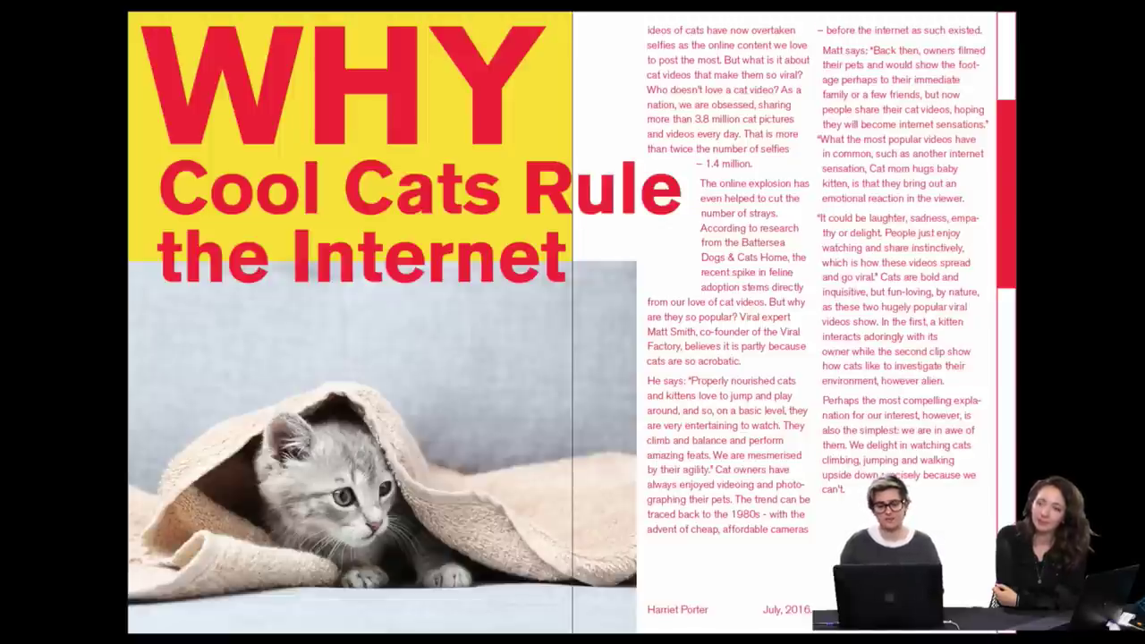
key("Right")
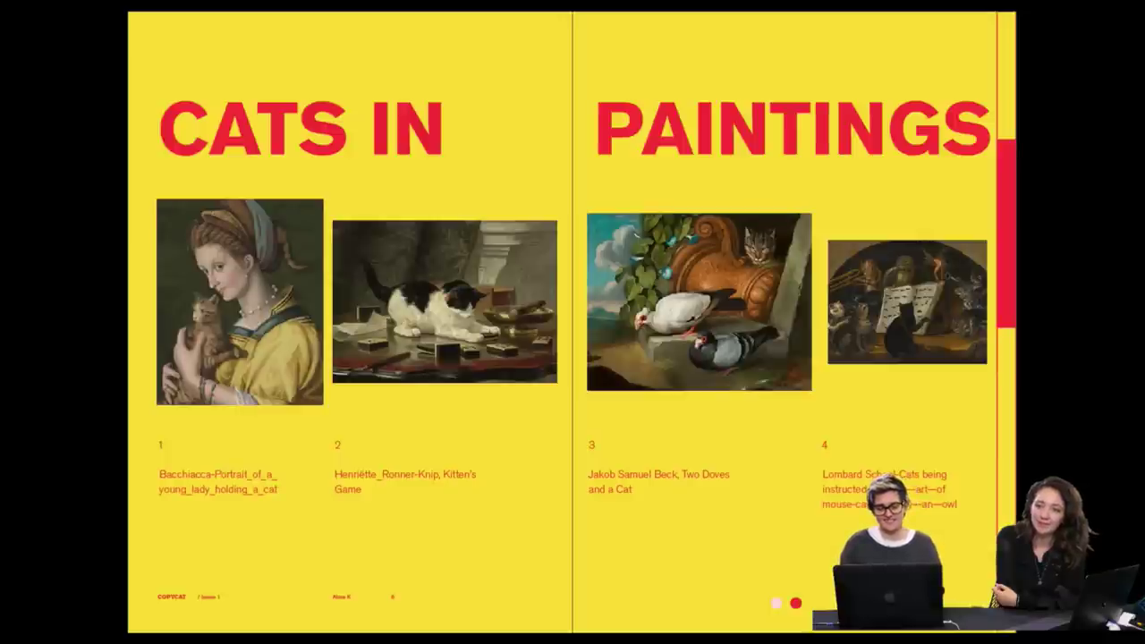
key("Right")
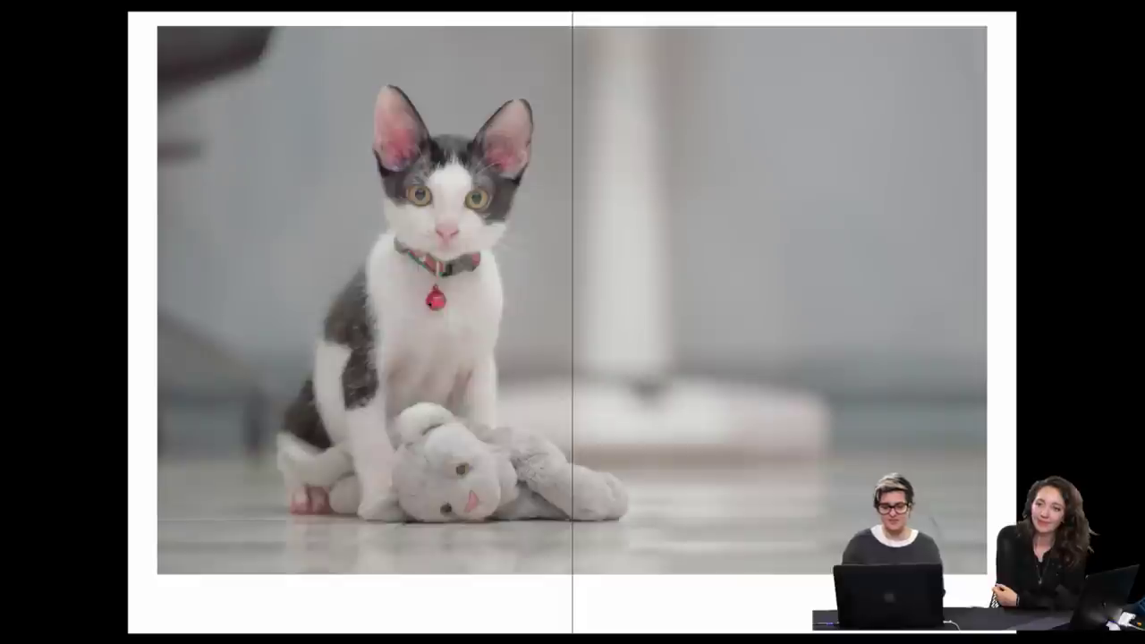
key("Right")
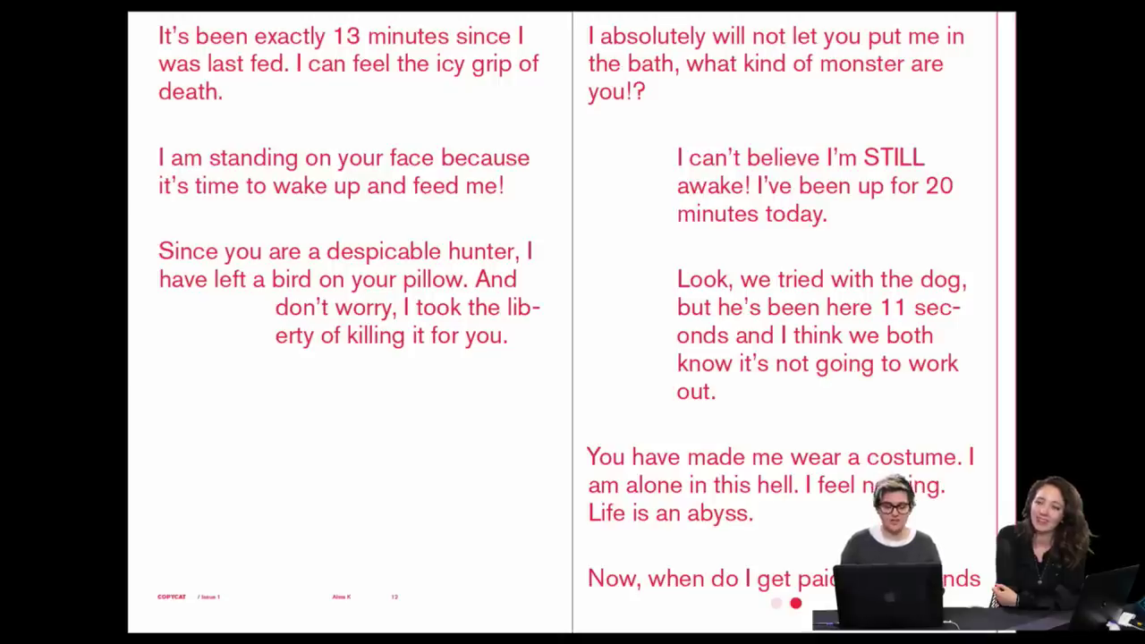
key("Right")
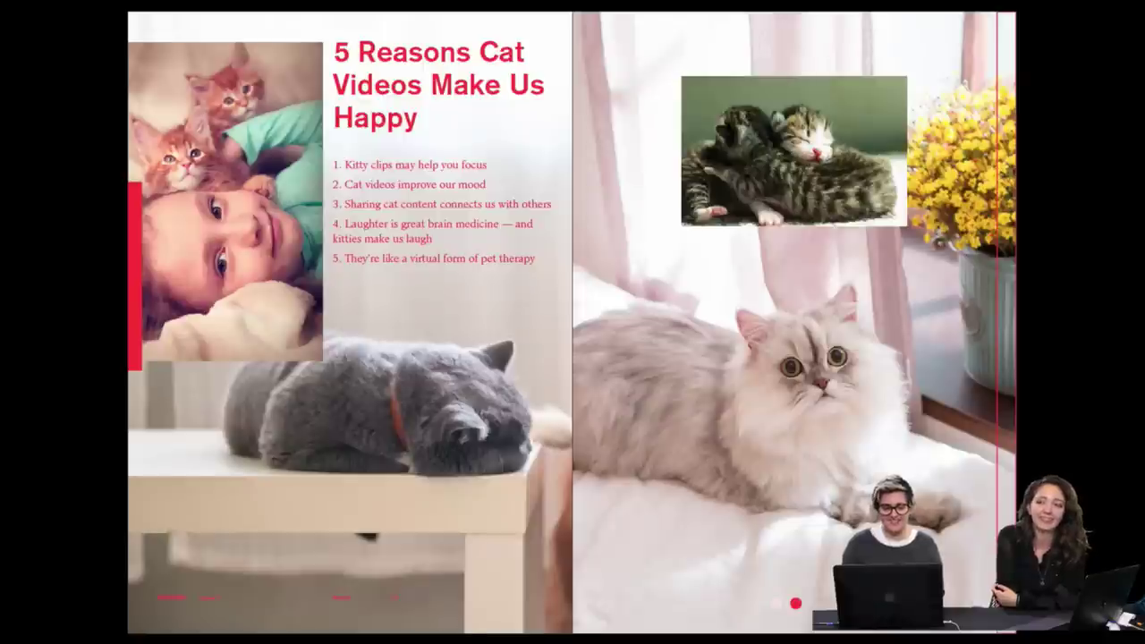
- Continue through the superhero, cat facts and cat-in-bowl spreads to Puns, then exit the presentation
key("Right")
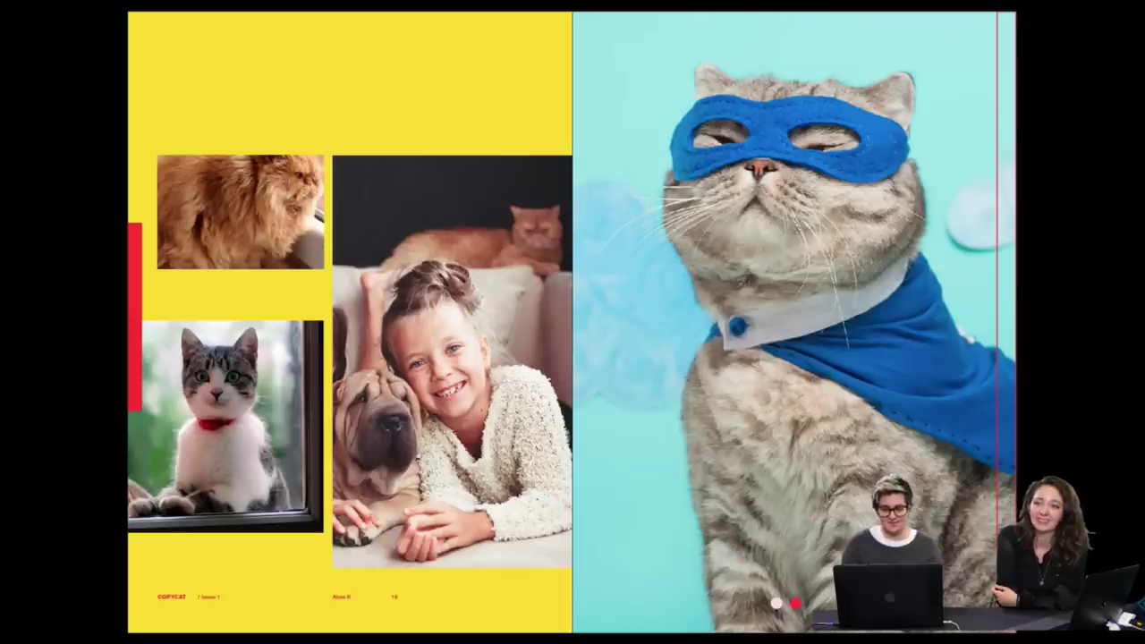
key("Right")
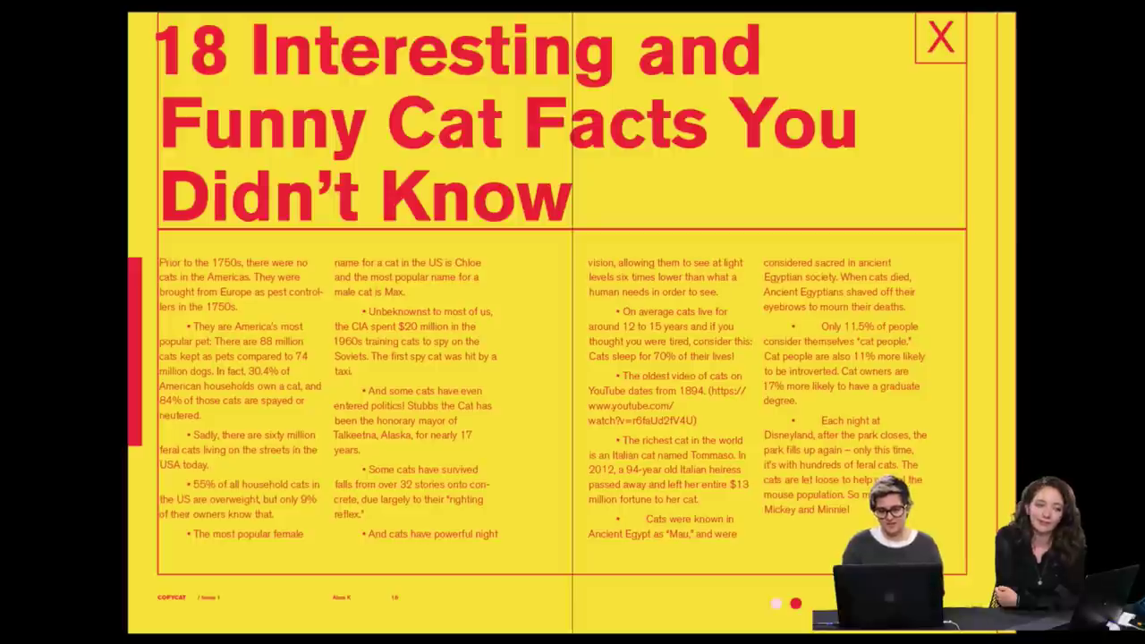
key("Right")
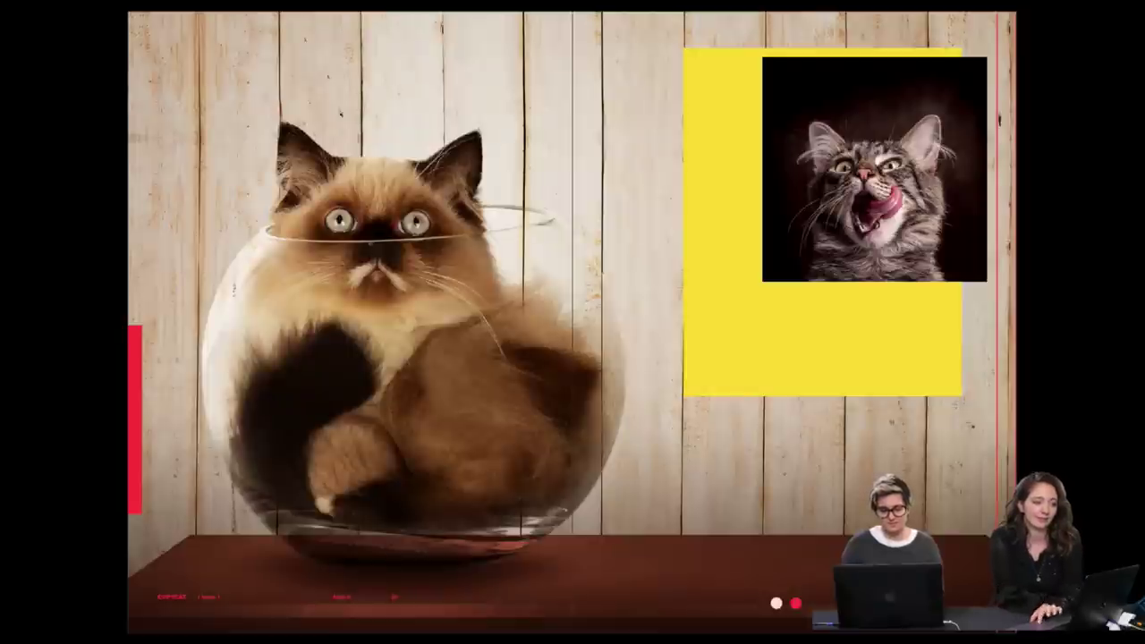
key("Right")
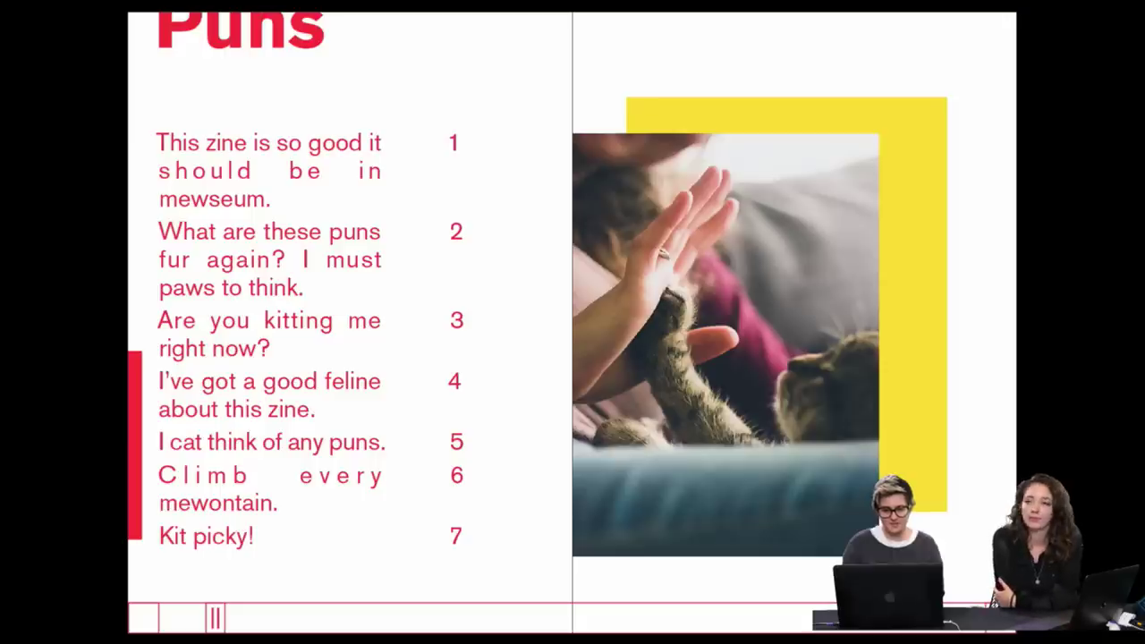
key("Left")
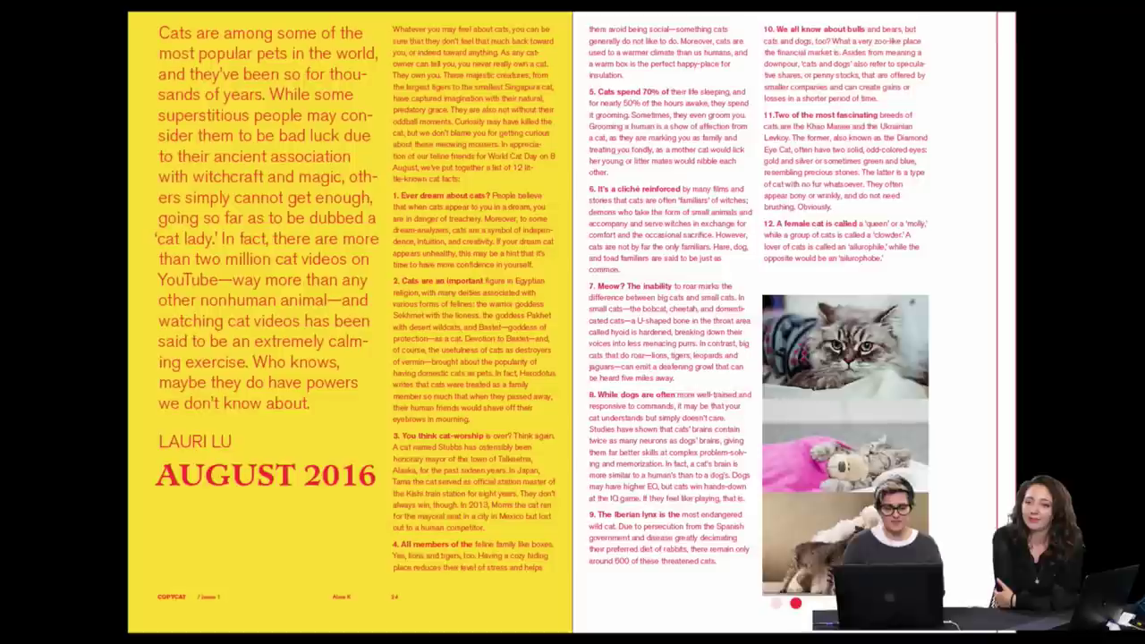
key("Right")
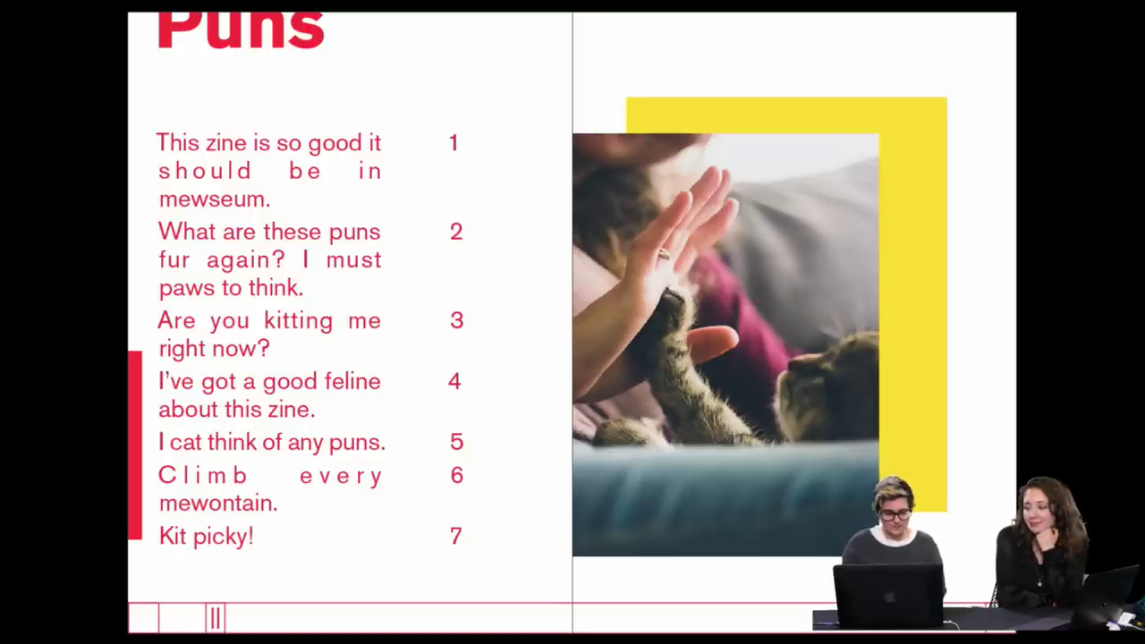
key("Escape")
- Move the cat-in-bowl photo's red edge bar from the left to the spread's right edge
left_click(309, 410)
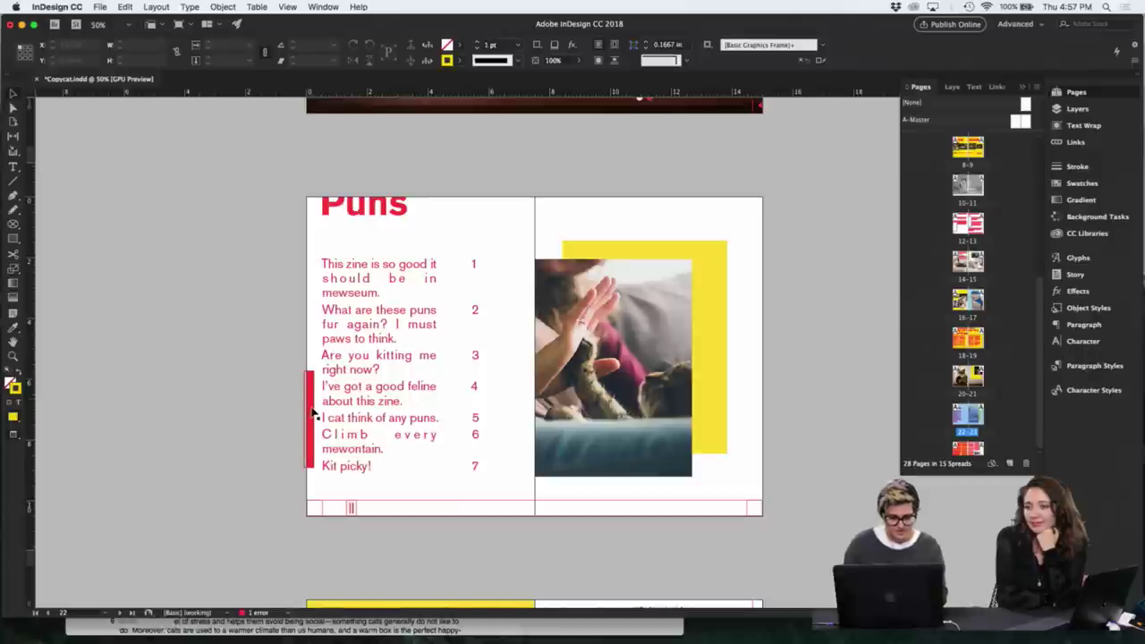
scroll(311, 405, "up", 5)
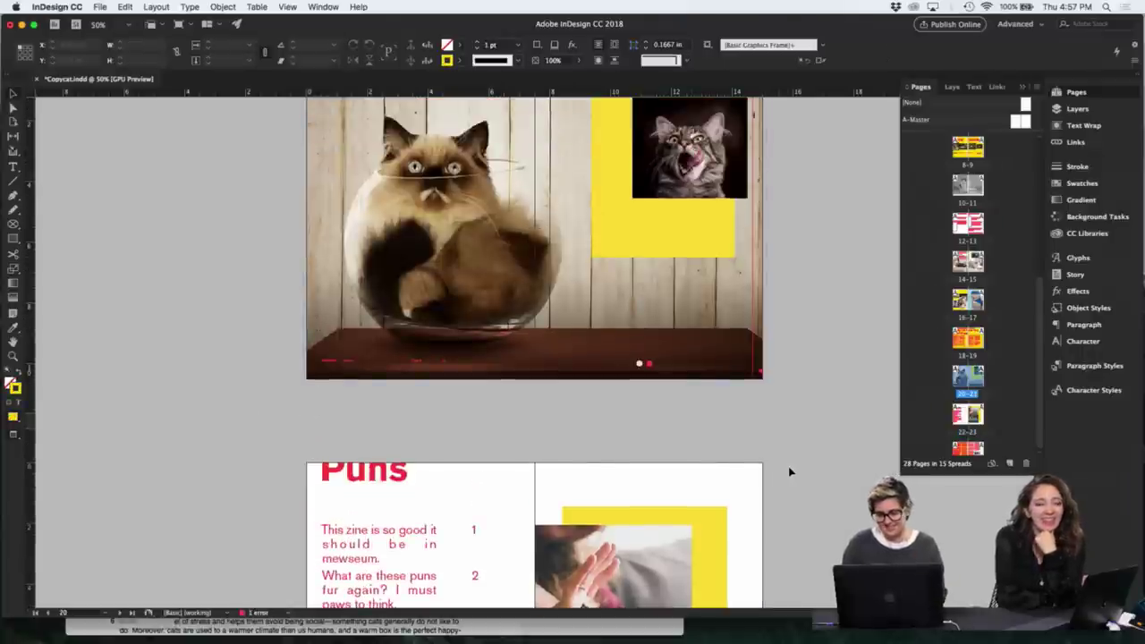
scroll(789, 471, "down", 1)
scroll(794, 470, "up", 1)
left_click(310, 338)
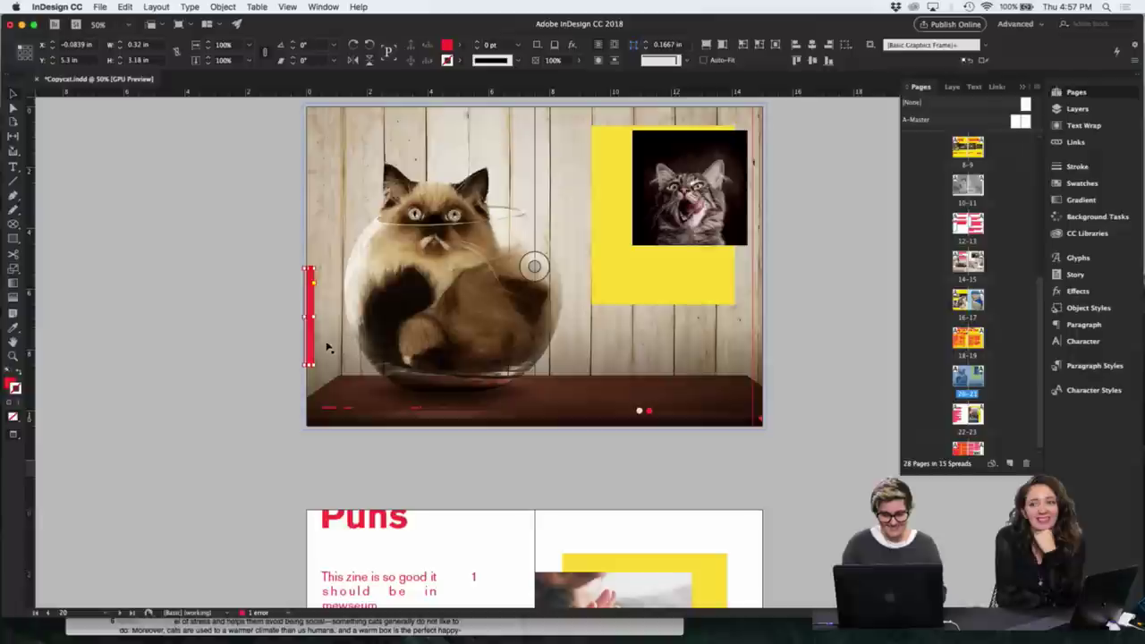
left_click_drag(310, 339, 760, 349)
- Preview the AUGUST 2016 spread full-screen and page on to the man-and-cat spread
scroll(793, 412, "down", 10)
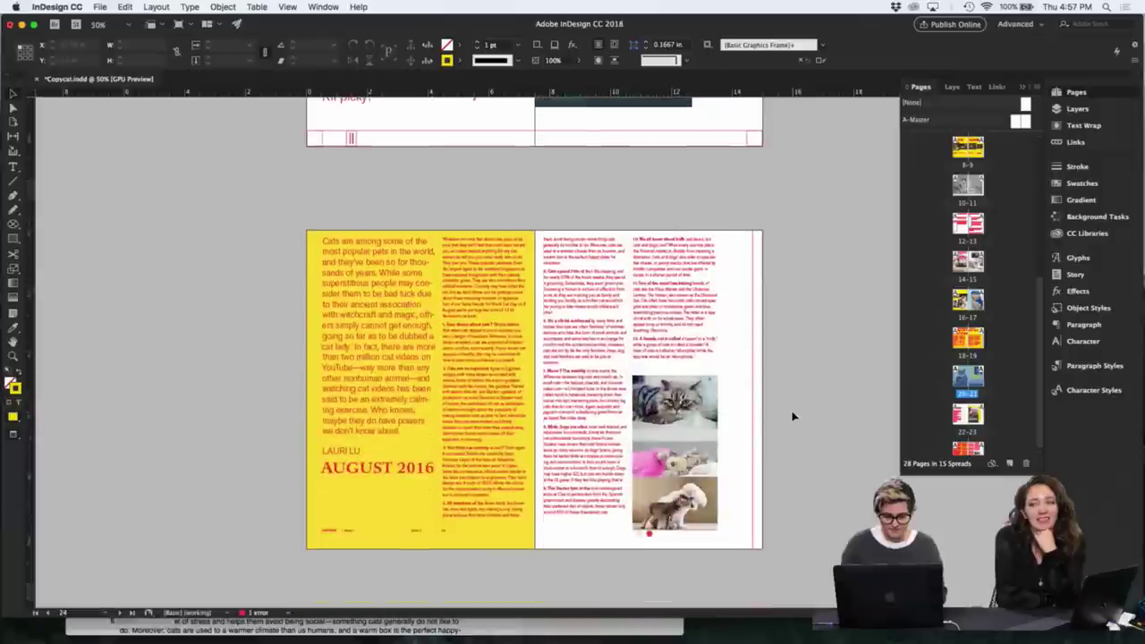
key("shift+w")
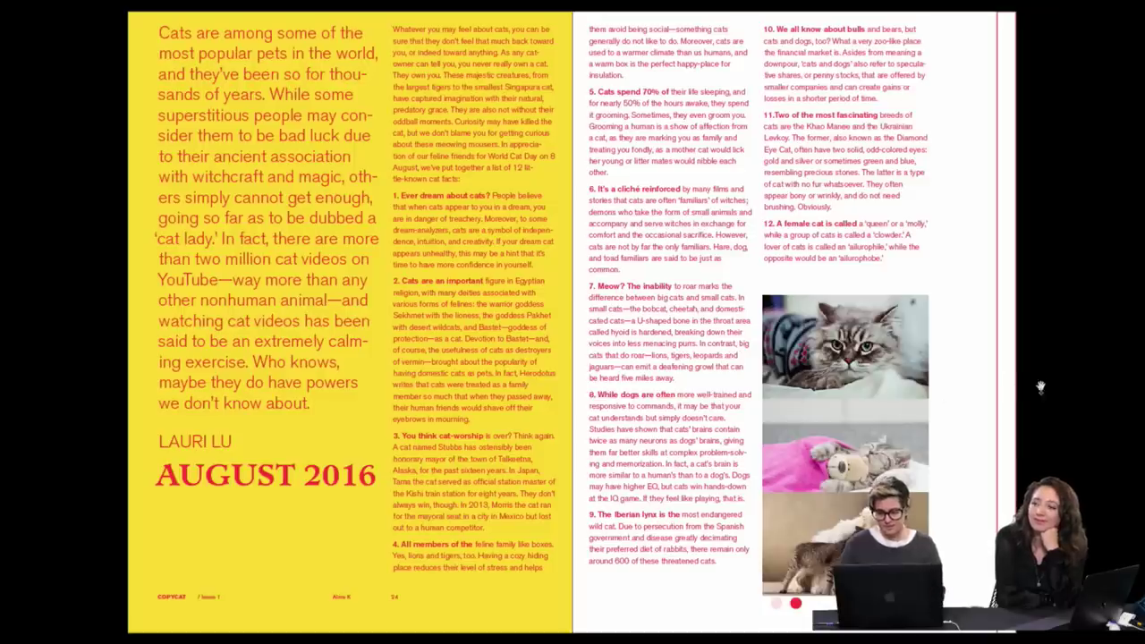
key("Left")
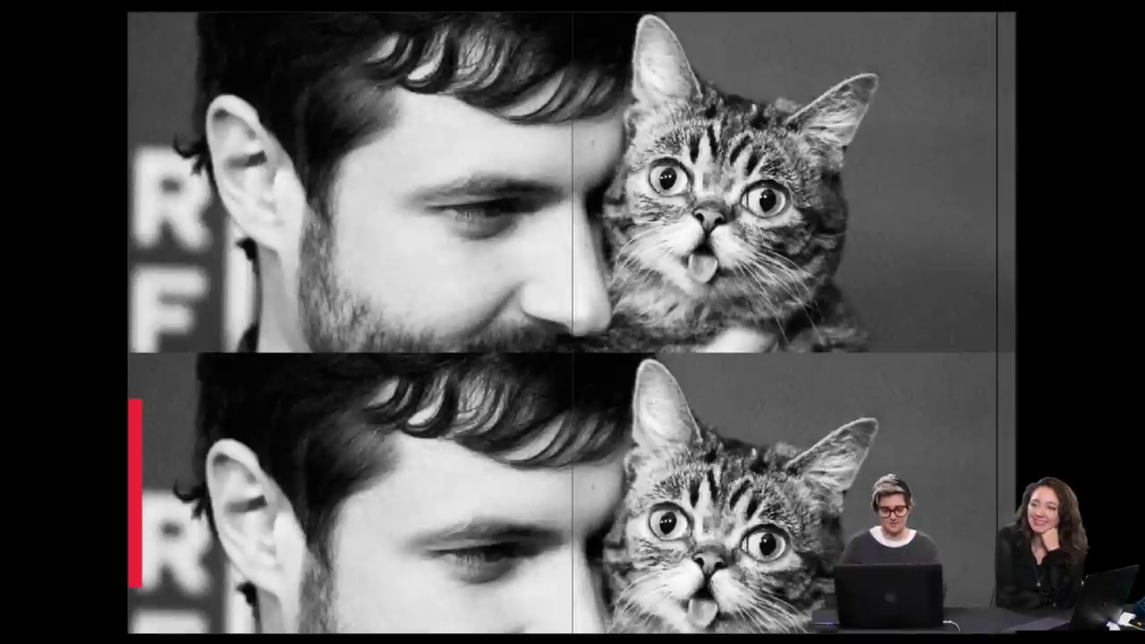
key("Escape")
- Move the man-and-cat spread's red bar to the right edge and color it [Black]
left_click_drag(310, 483, 758, 483)
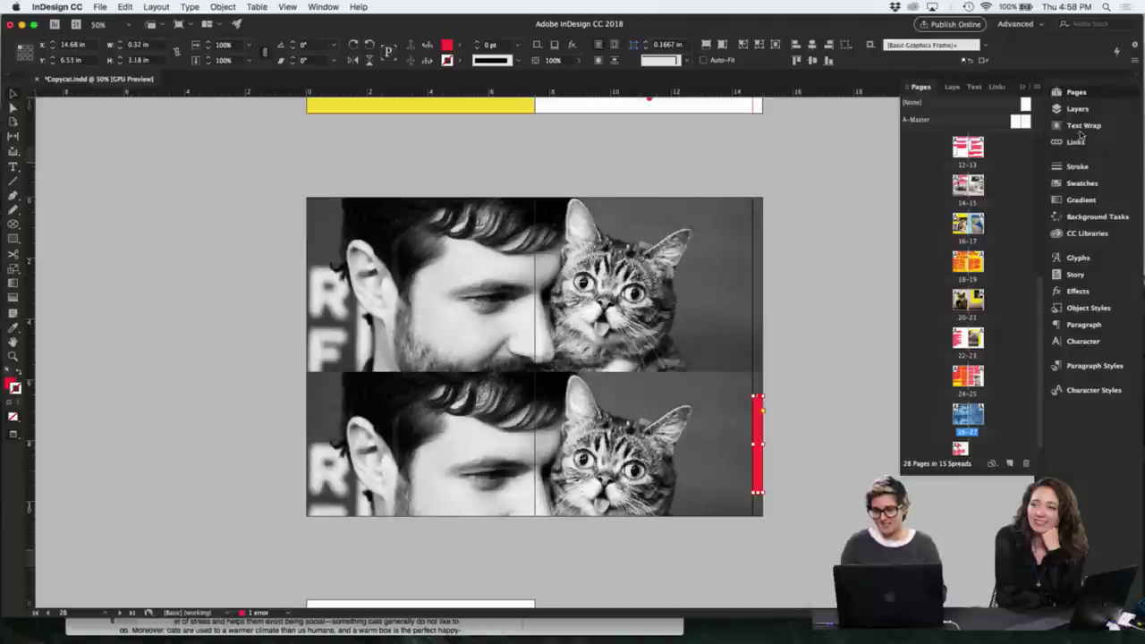
left_click(1077, 184)
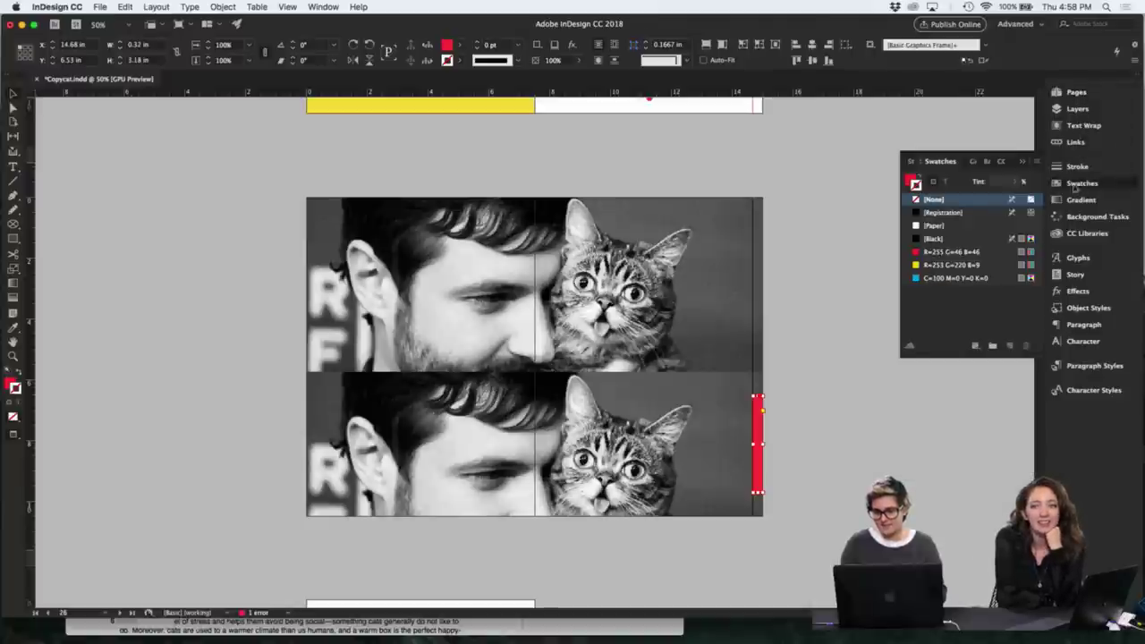
left_click(934, 239)
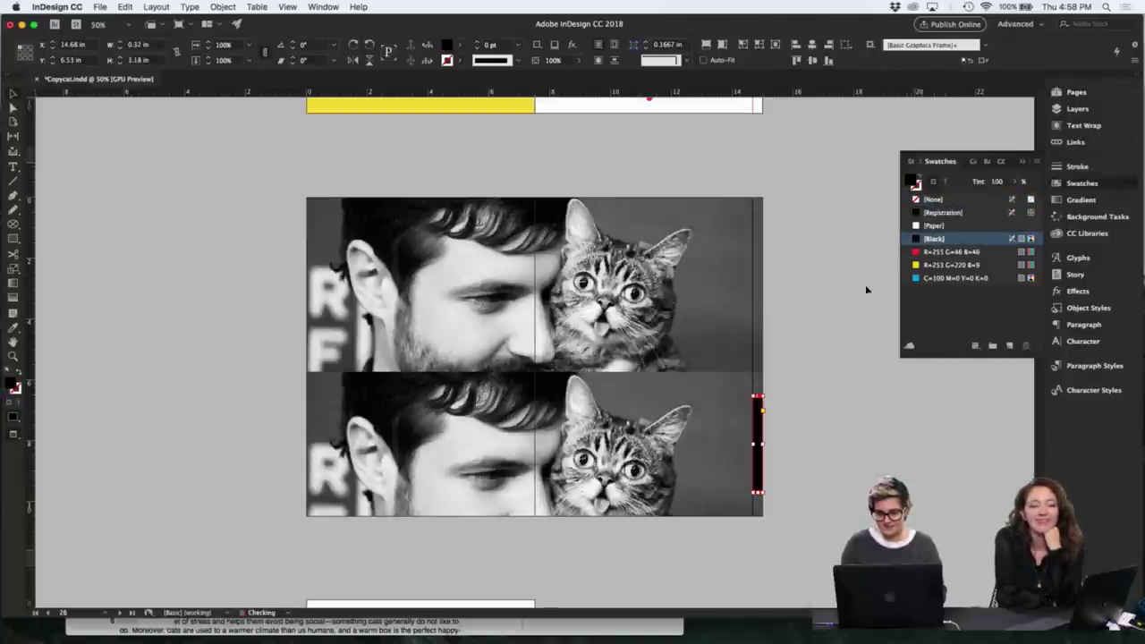
- Preview the spread full-screen and page on to 'A Brief History of Cats'
key("shift+w")
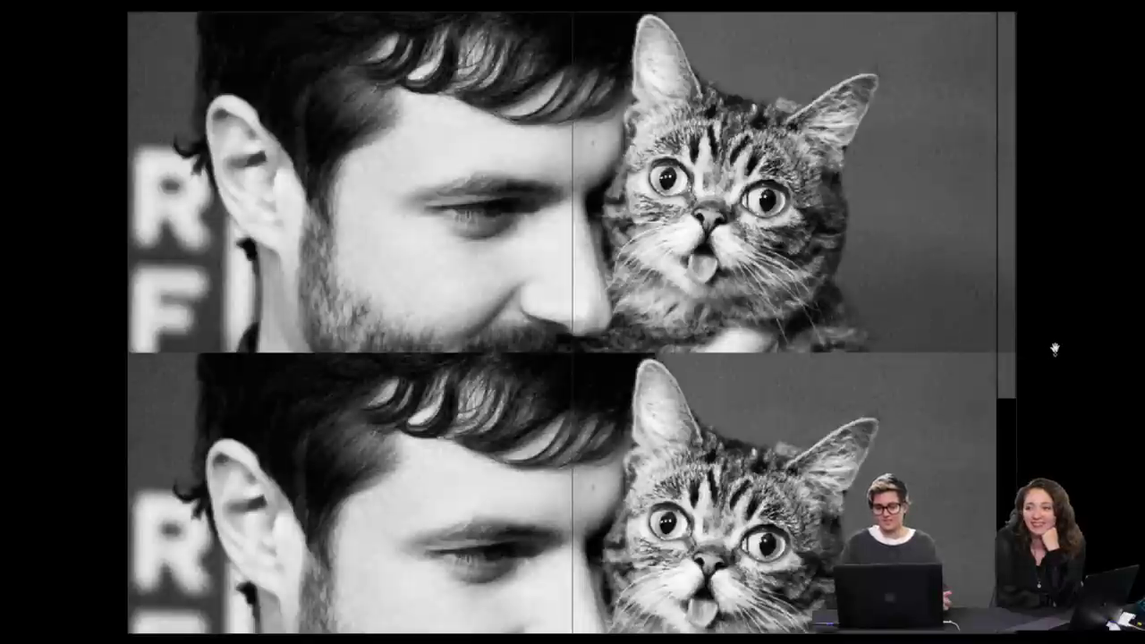
key("Right")
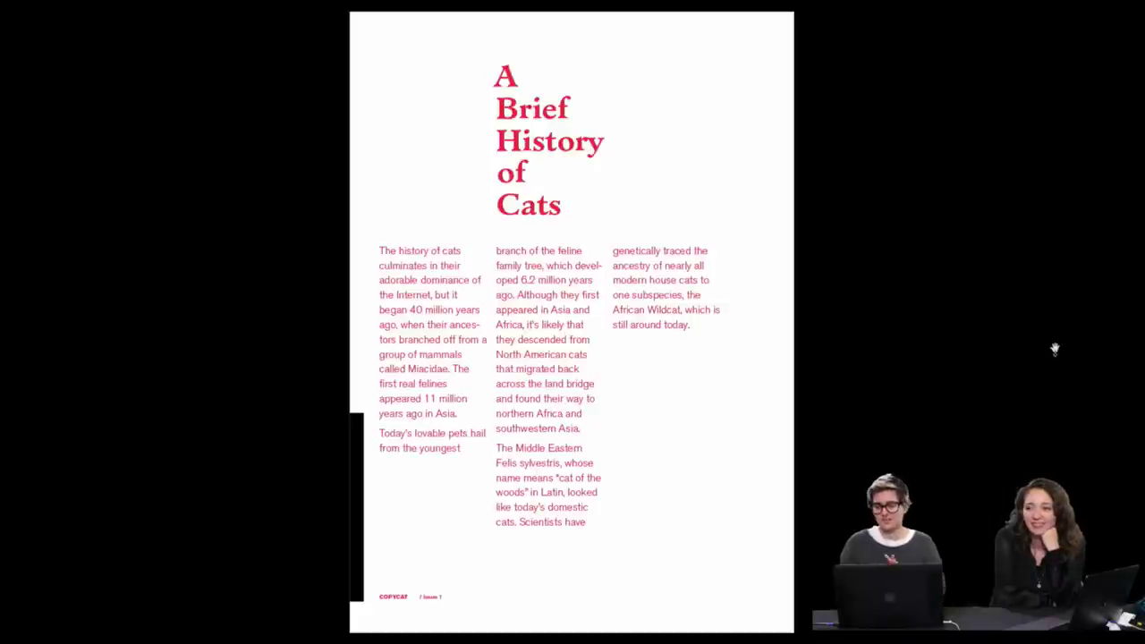
key("Escape")
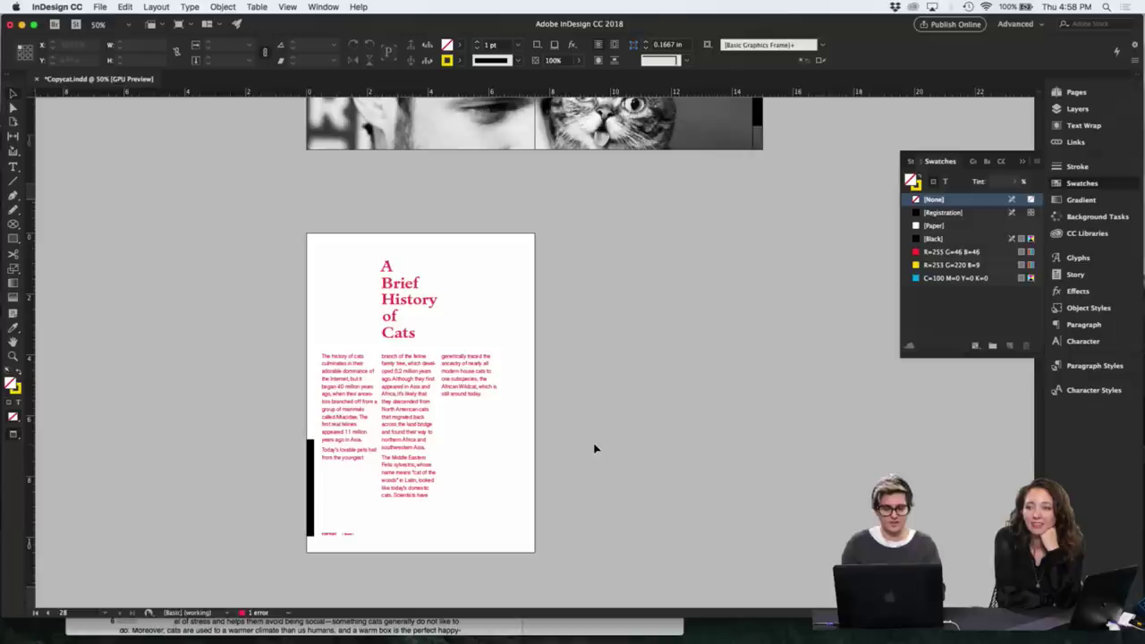
- Delete the edge bar from the history page and preview it full-screen
left_click(306, 488)
key("Delete")
key("shift+w")
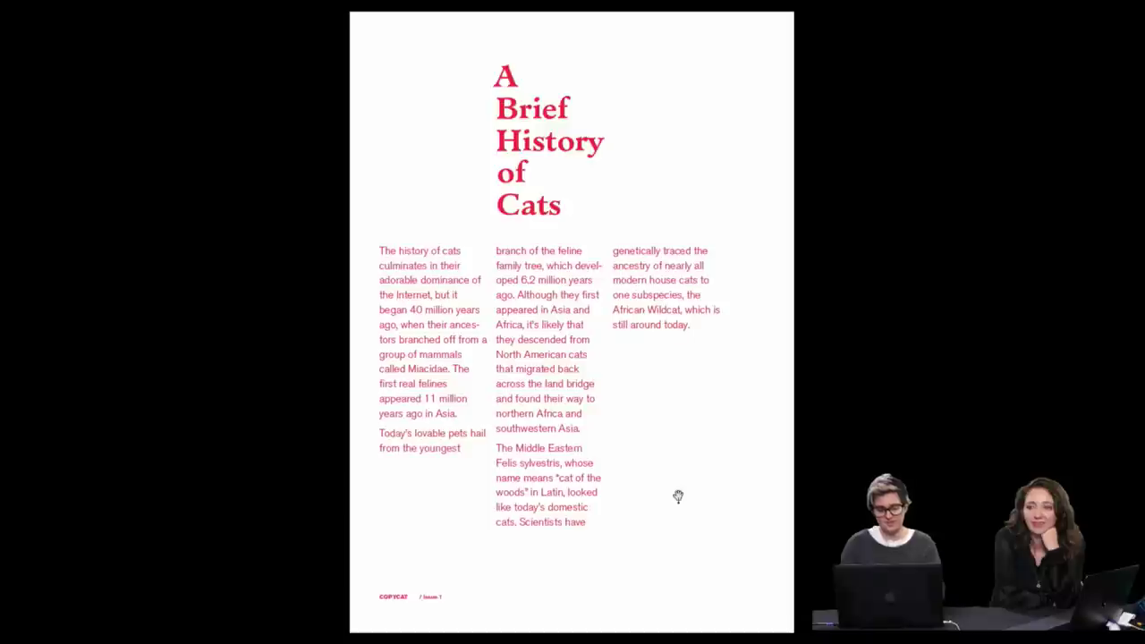